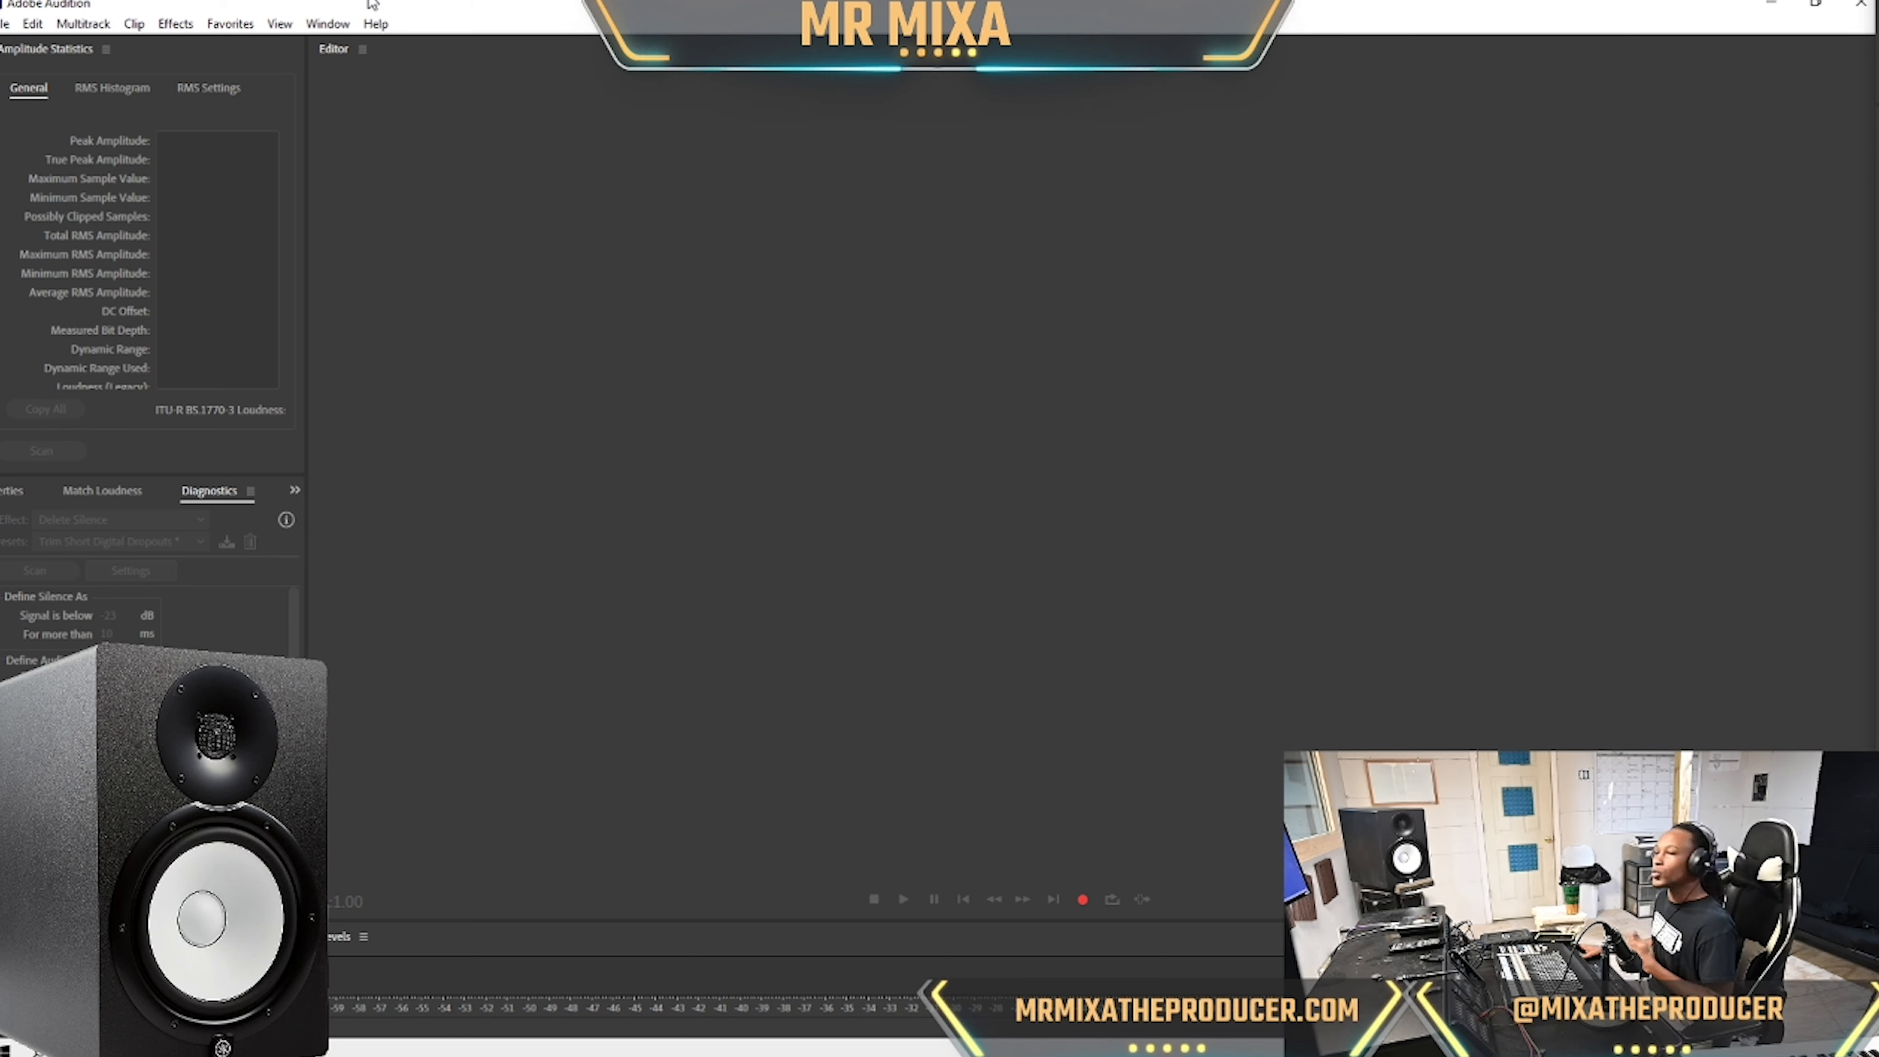
# Start a new multitrack session and browse to the root of the G: drive for its folder location.
pyautogui.click(6, 24)
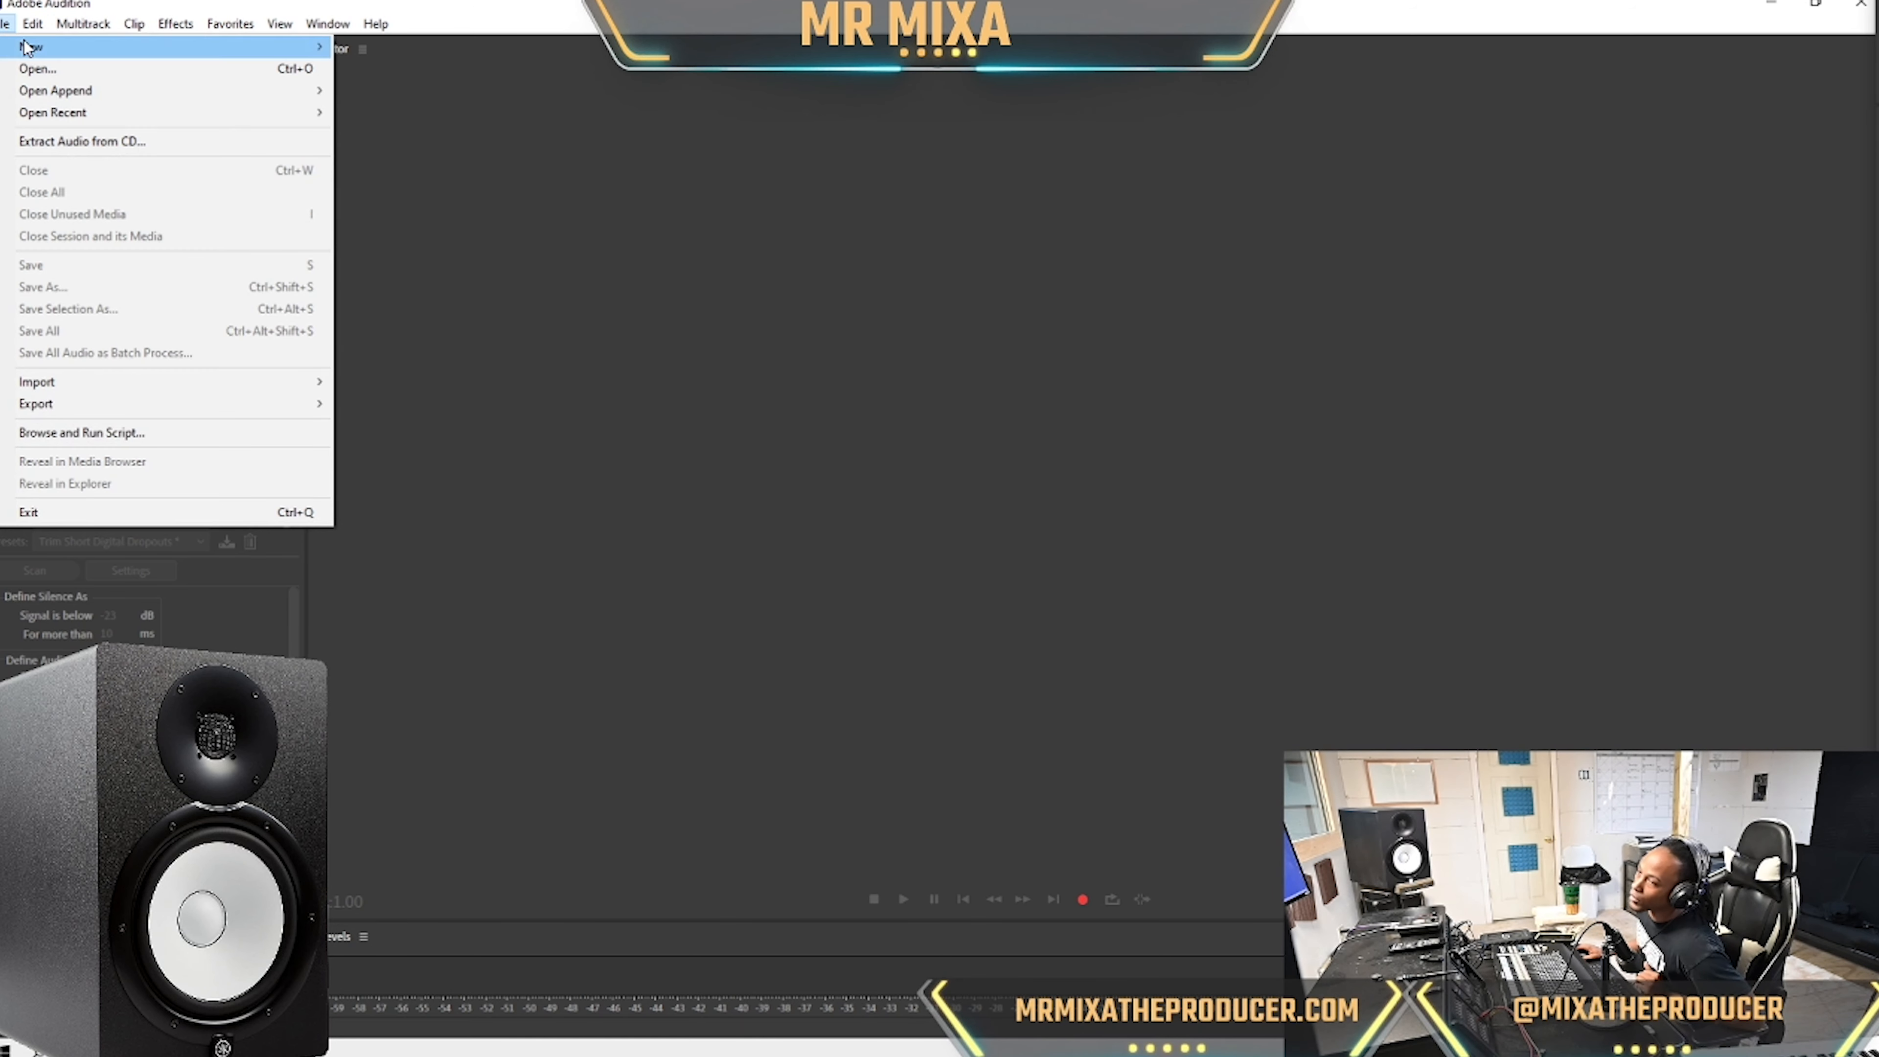
pyautogui.moveTo(31, 47)
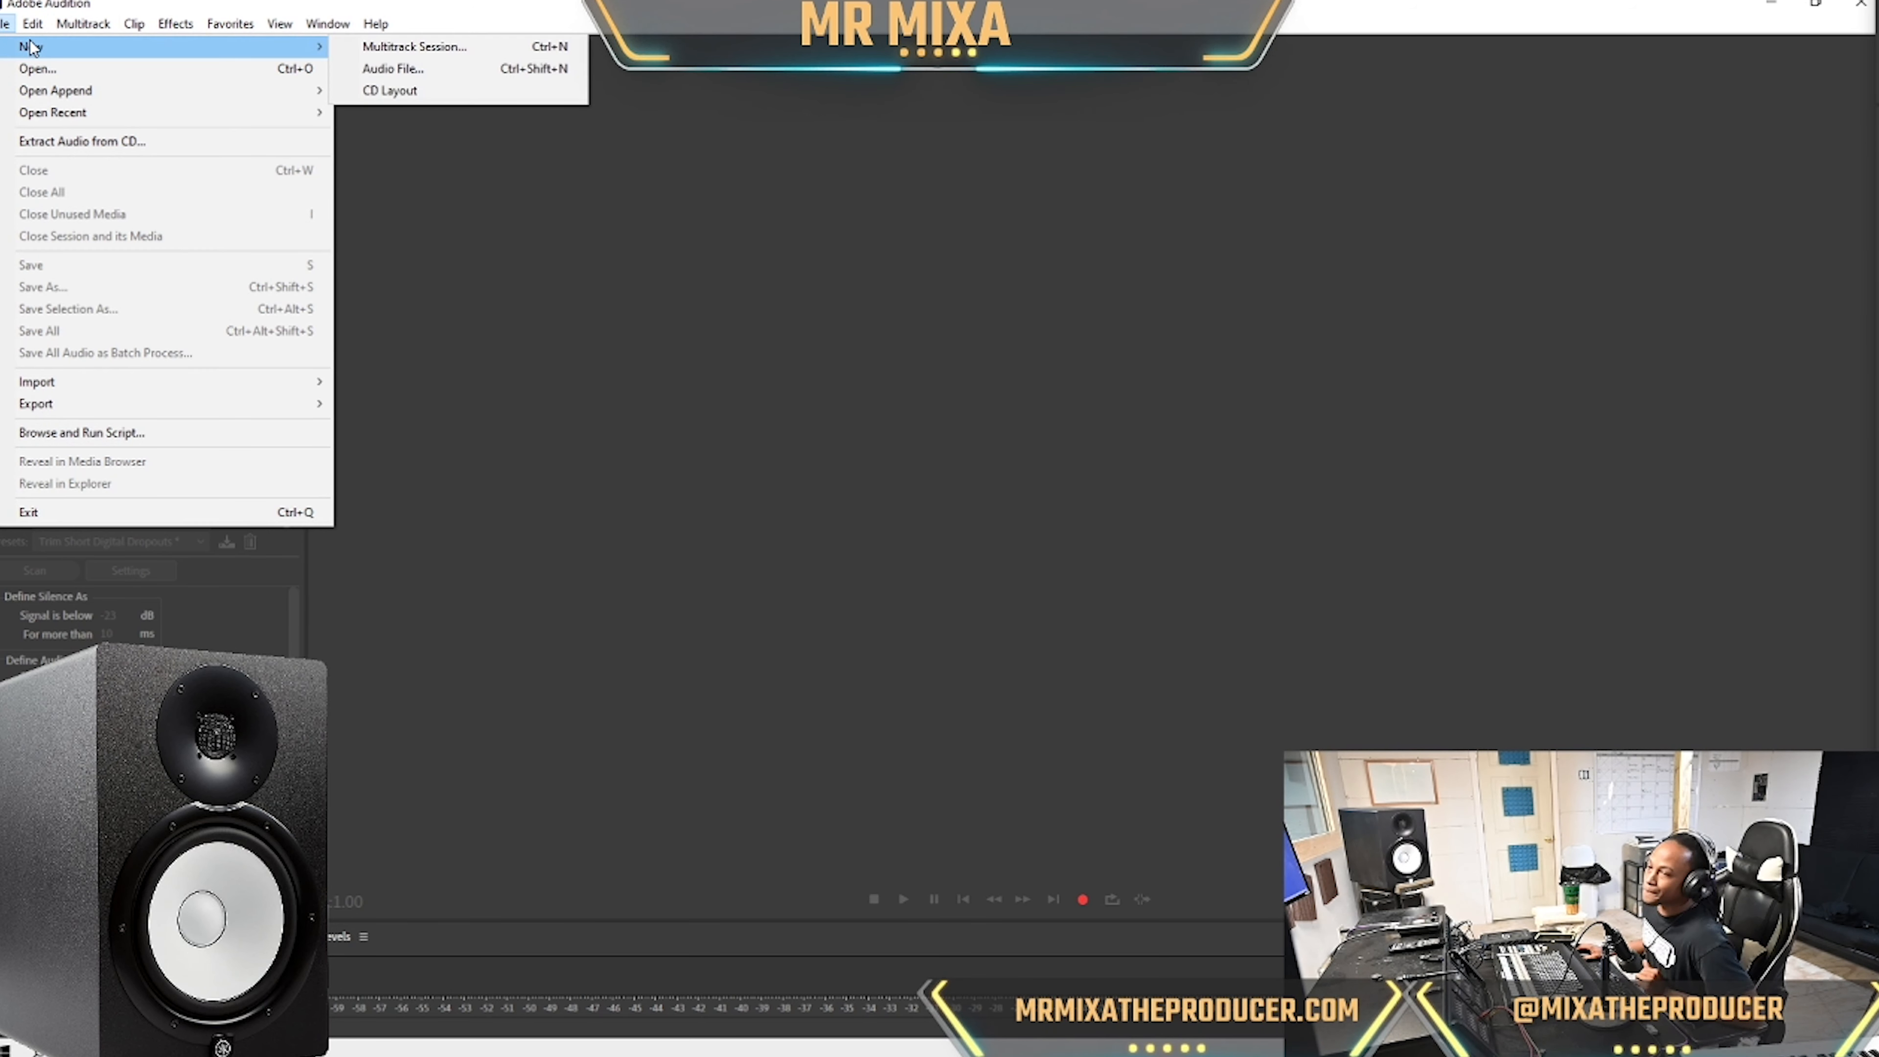
pyautogui.click(515, 46)
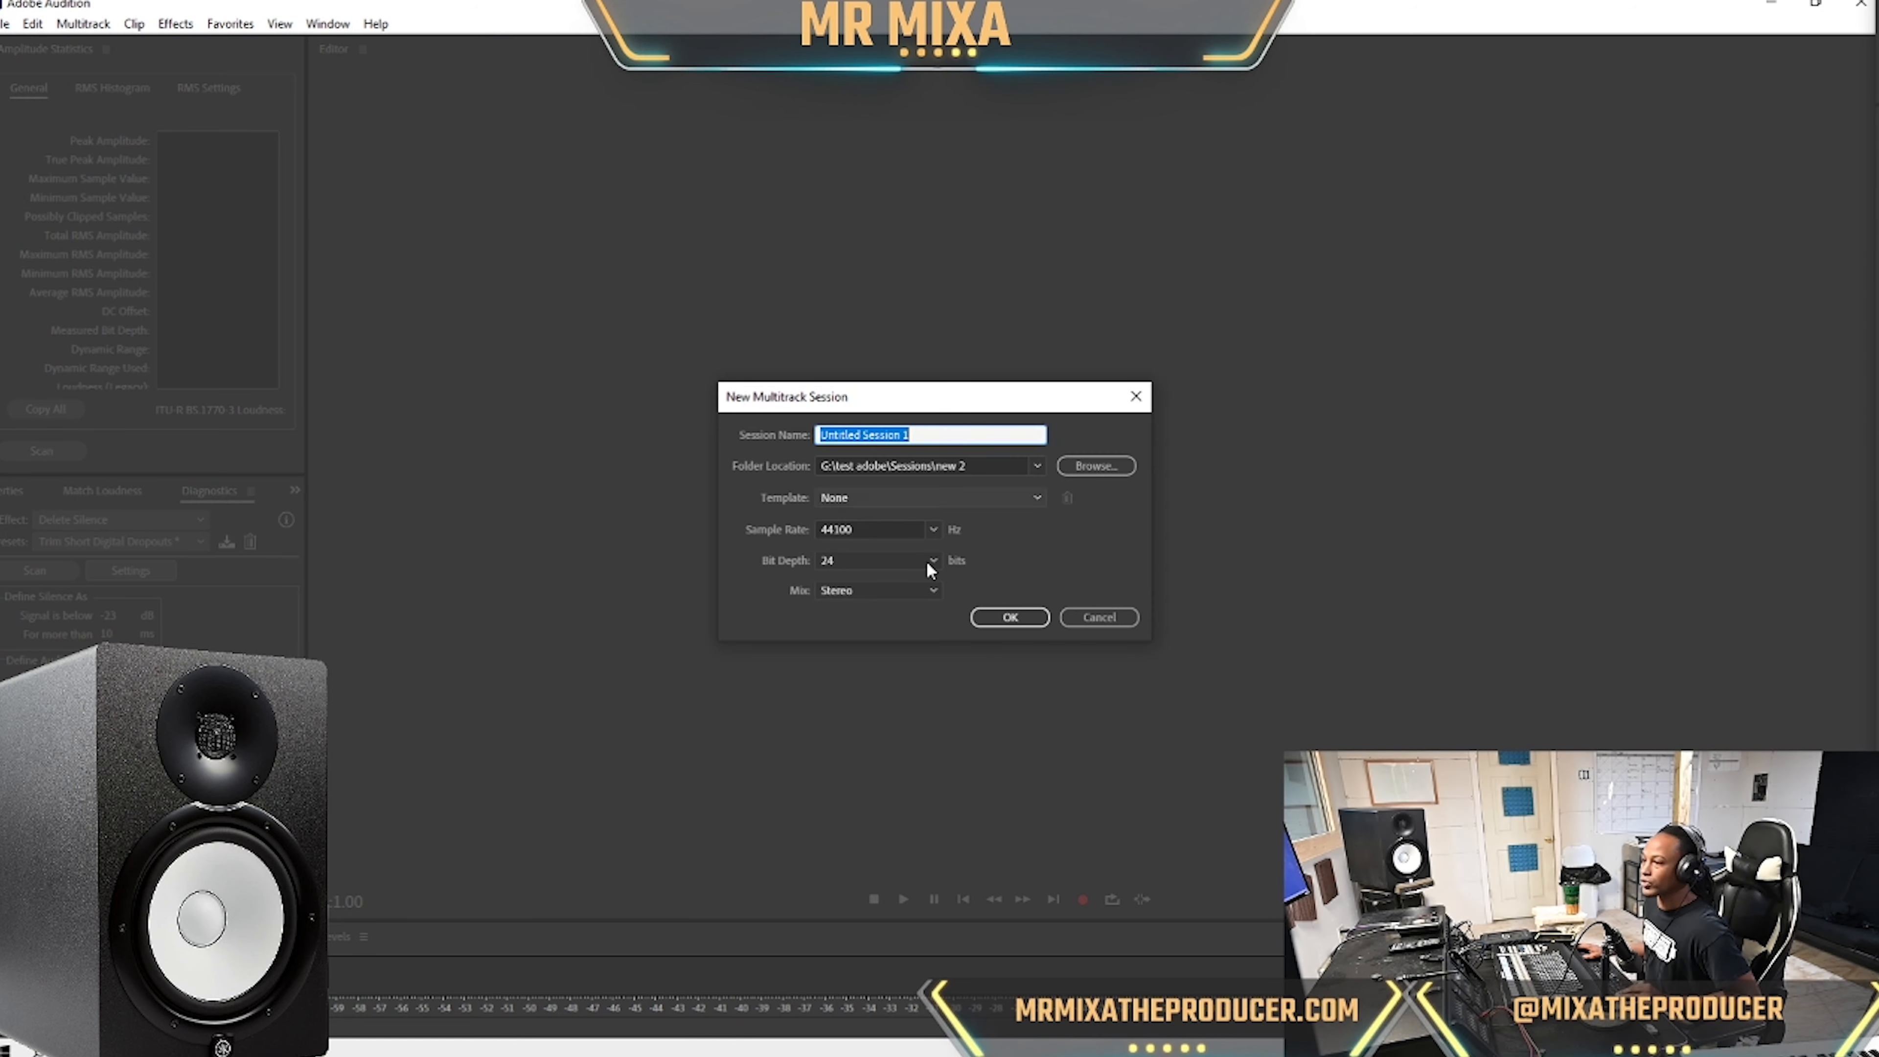
pyautogui.click(1116, 471)
pyautogui.click(459, 43)
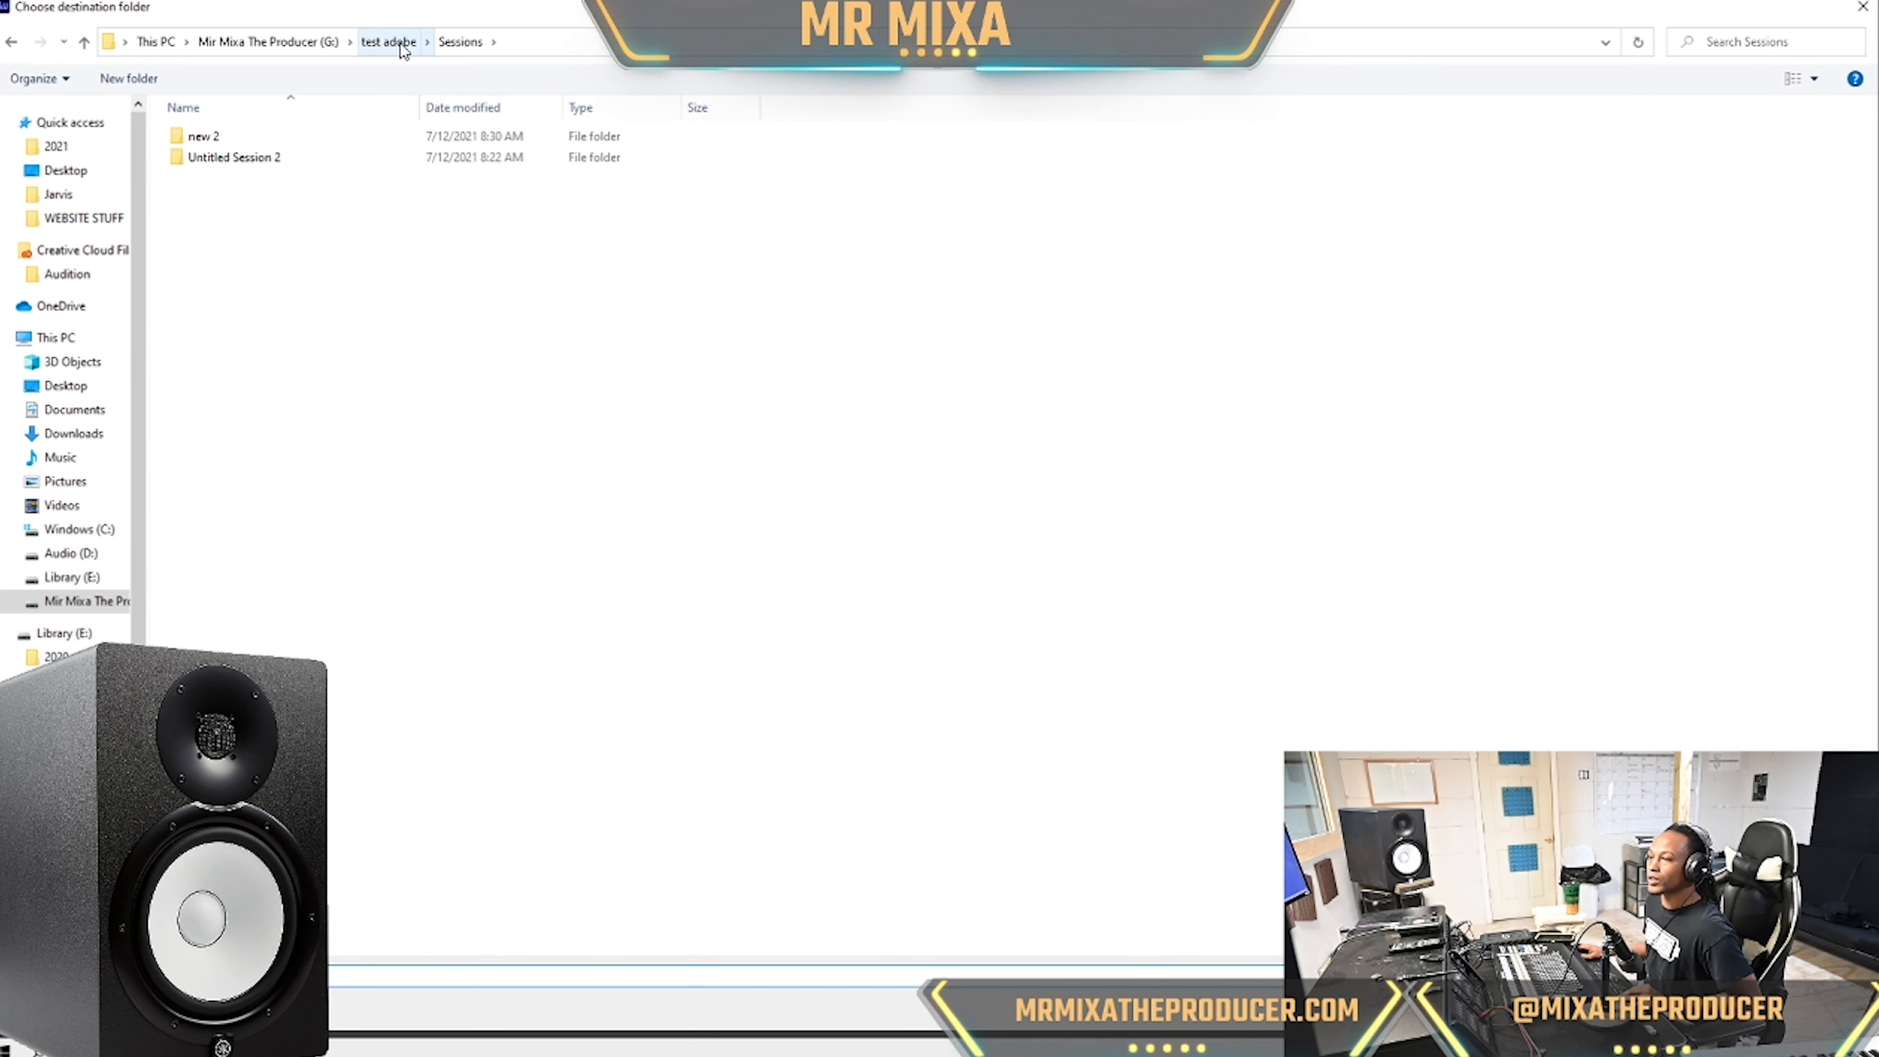
pyautogui.click(296, 42)
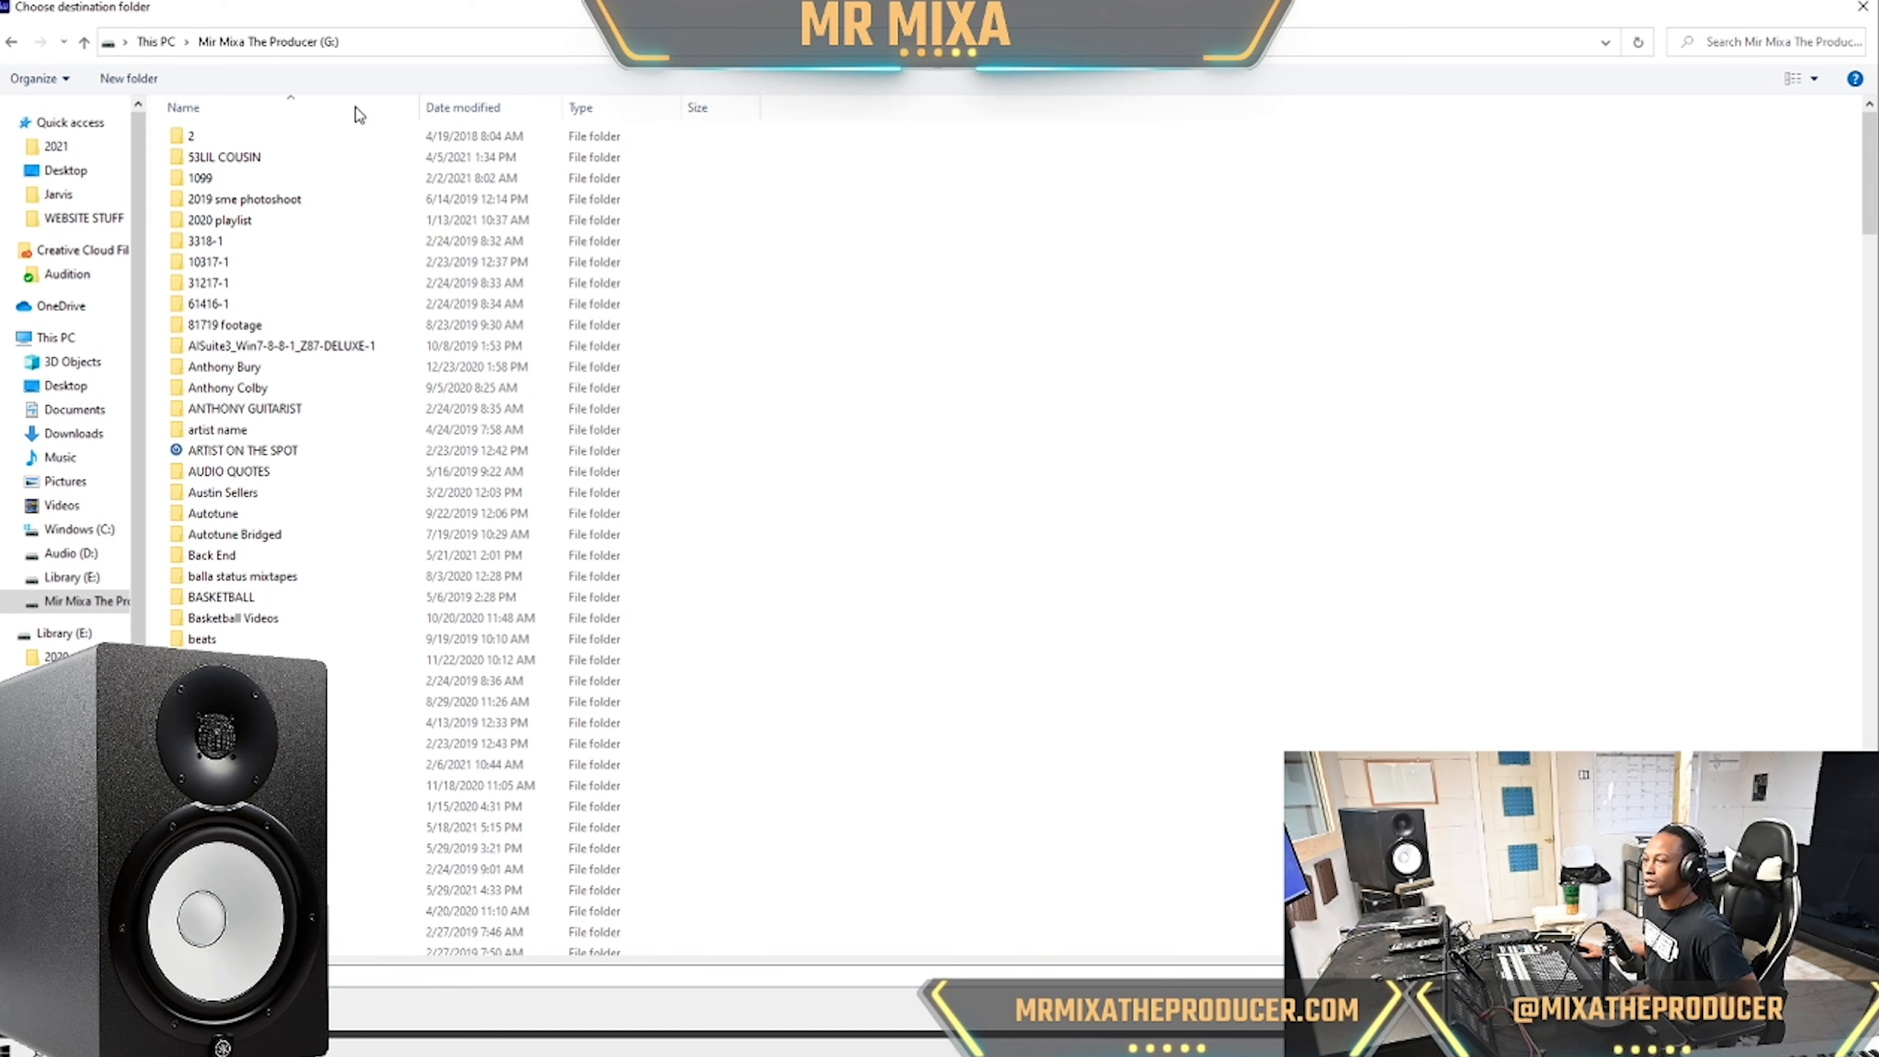
pyautogui.click(156, 43)
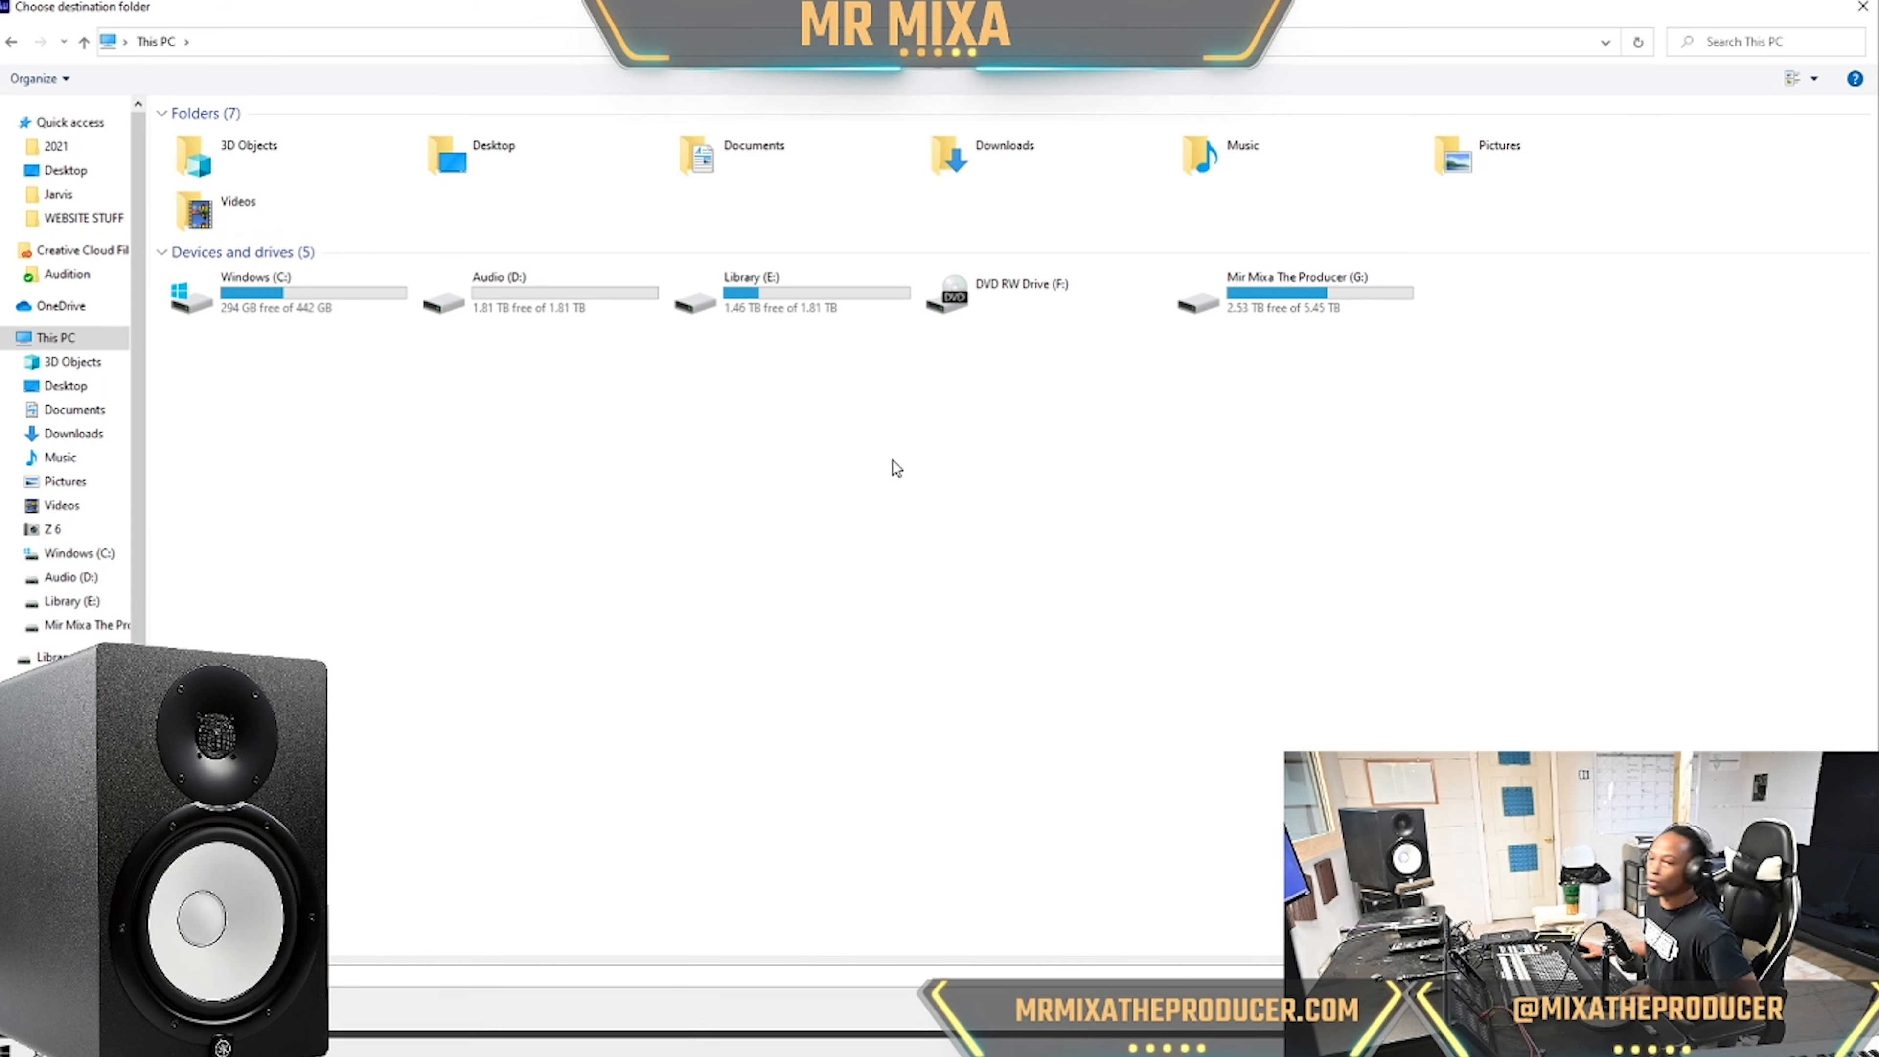
pyautogui.click(1262, 304)
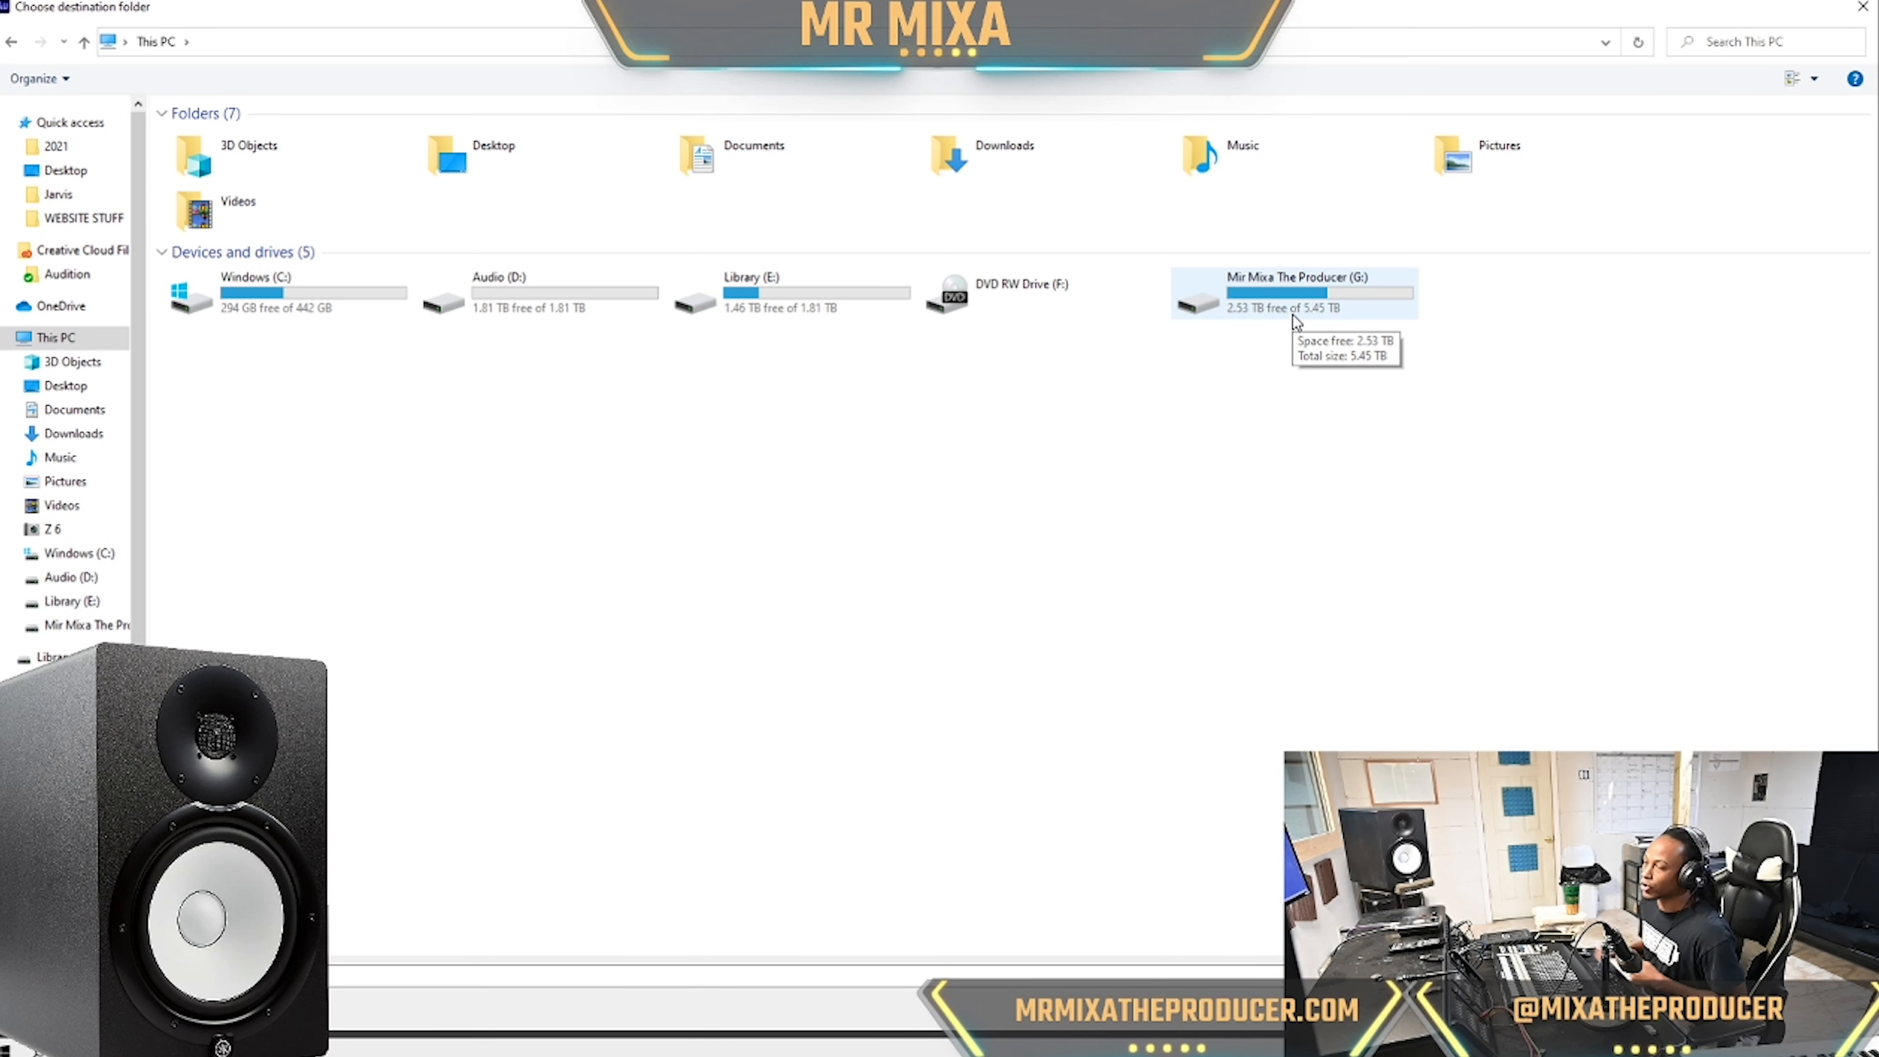
pyautogui.doubleClick(1356, 301)
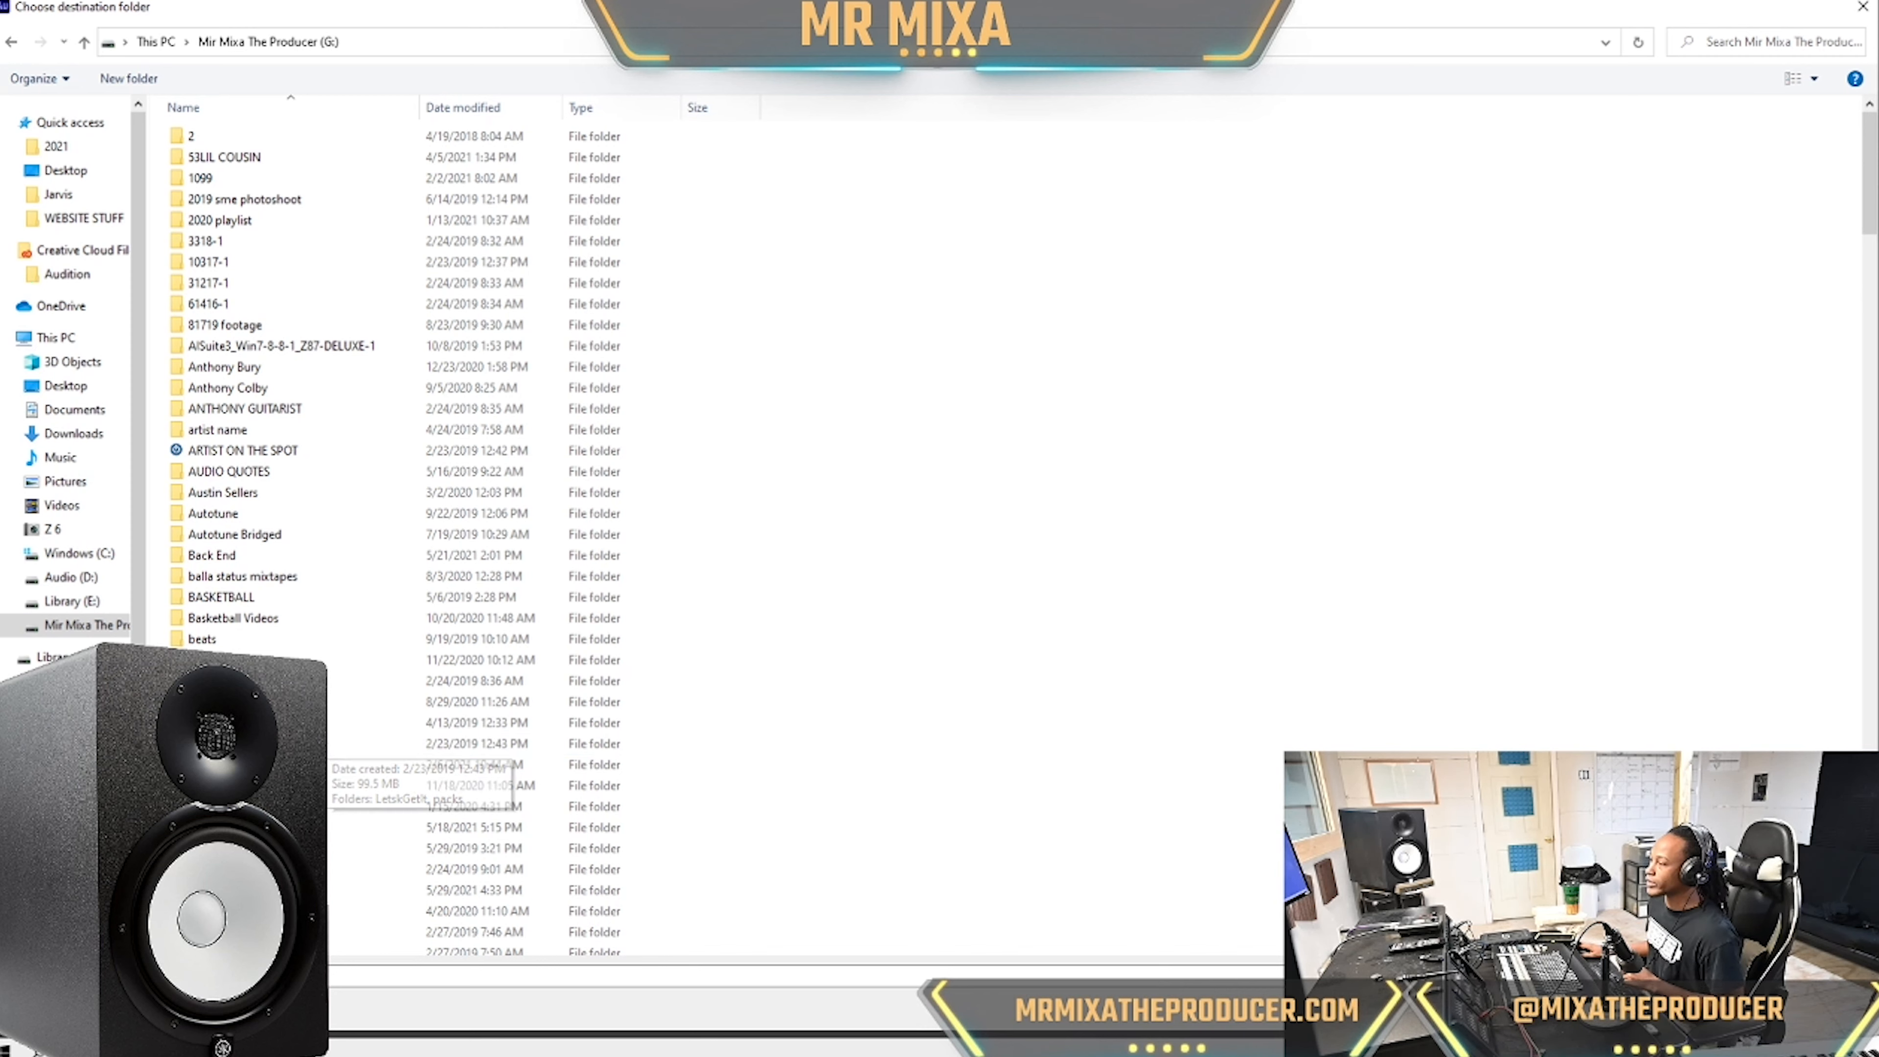
# Create a folder named ADOBE MIX LIKE A PRO on the G: drive and open it.
pyautogui.rightClick(1700, 549)
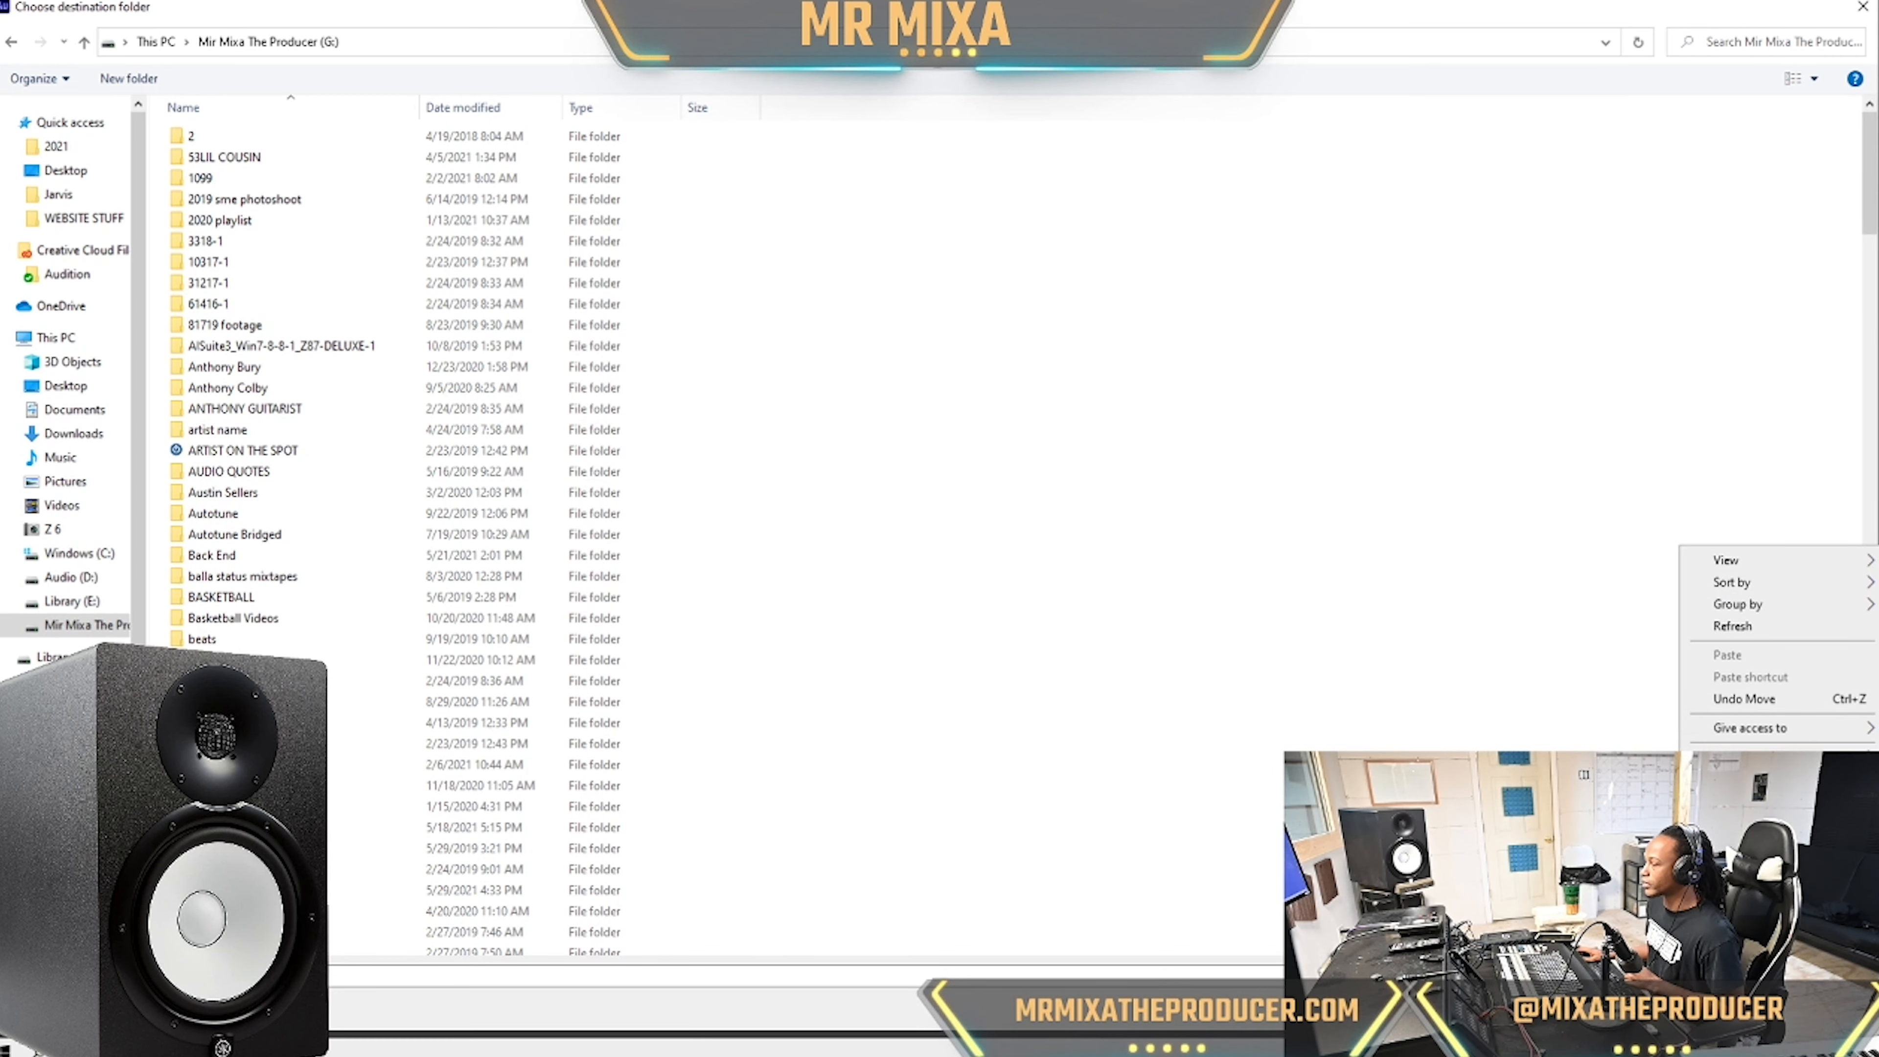
pyautogui.click(1524, 758)
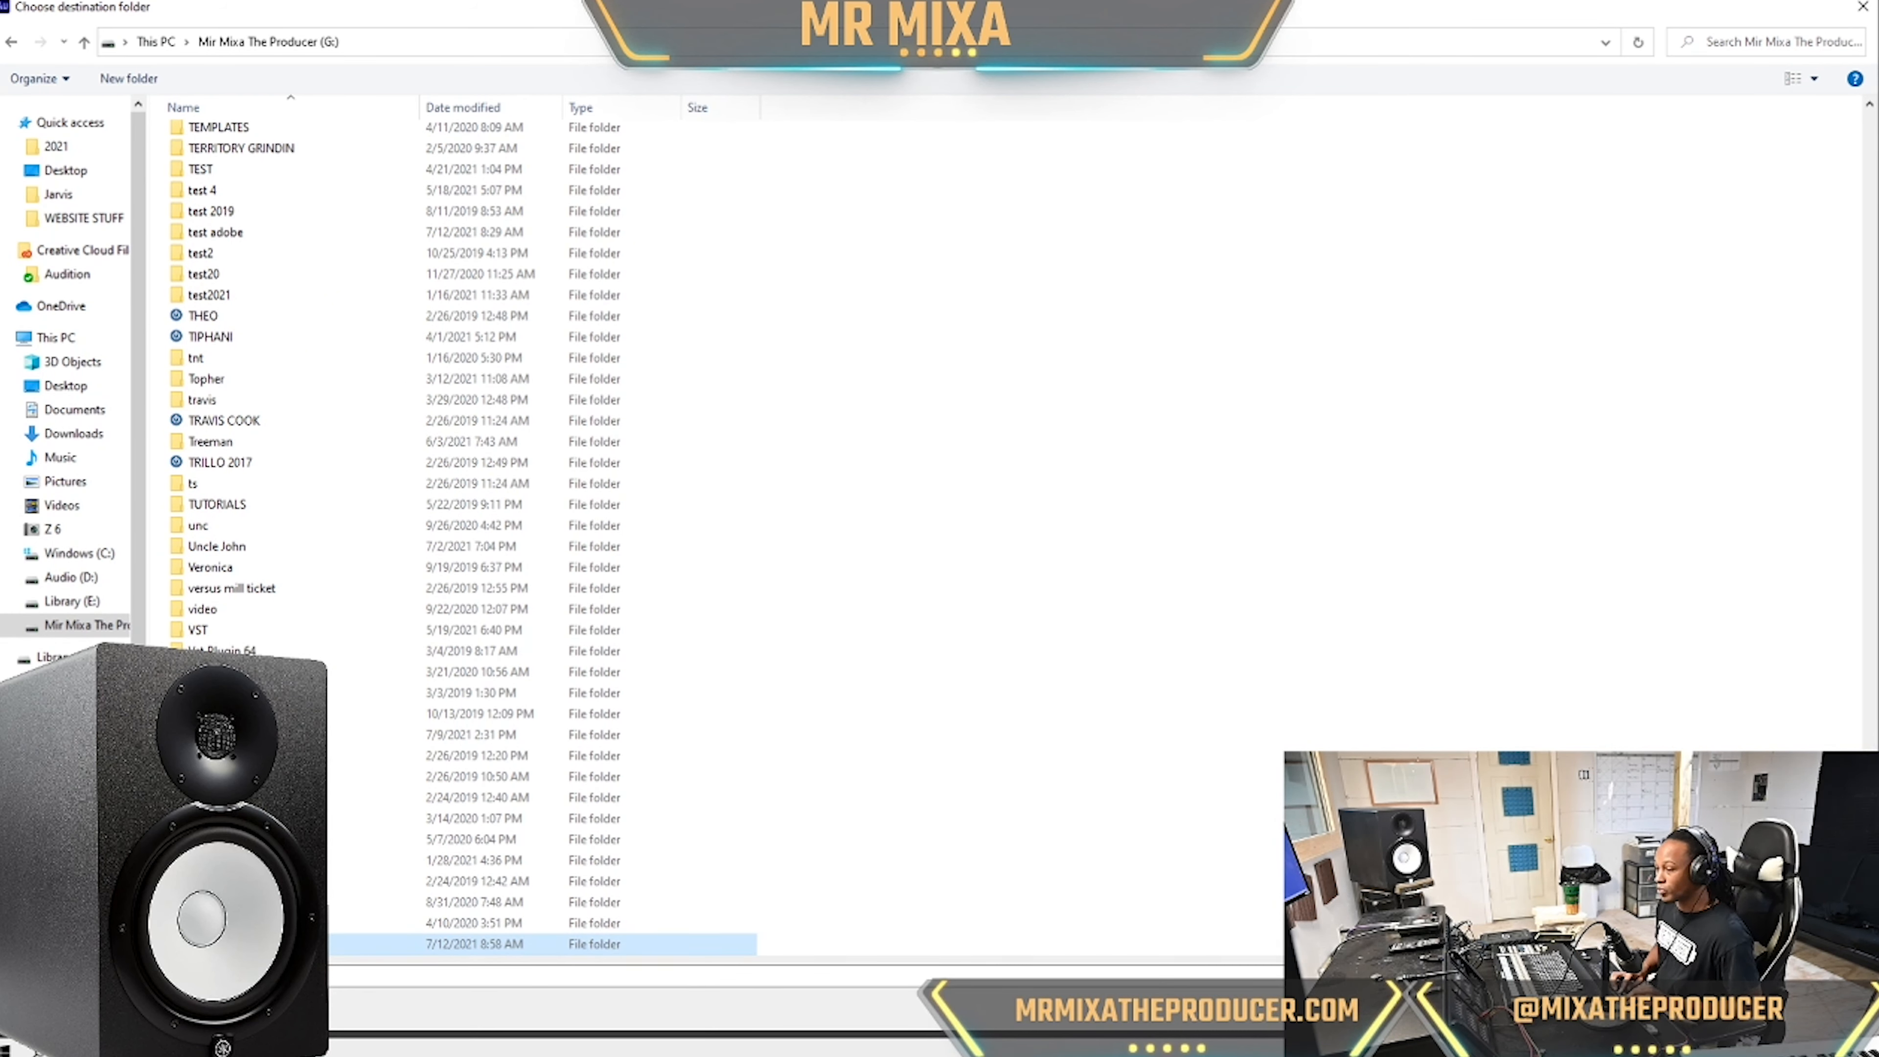
pyautogui.write('ADOBE MIX LIKE A PRO')
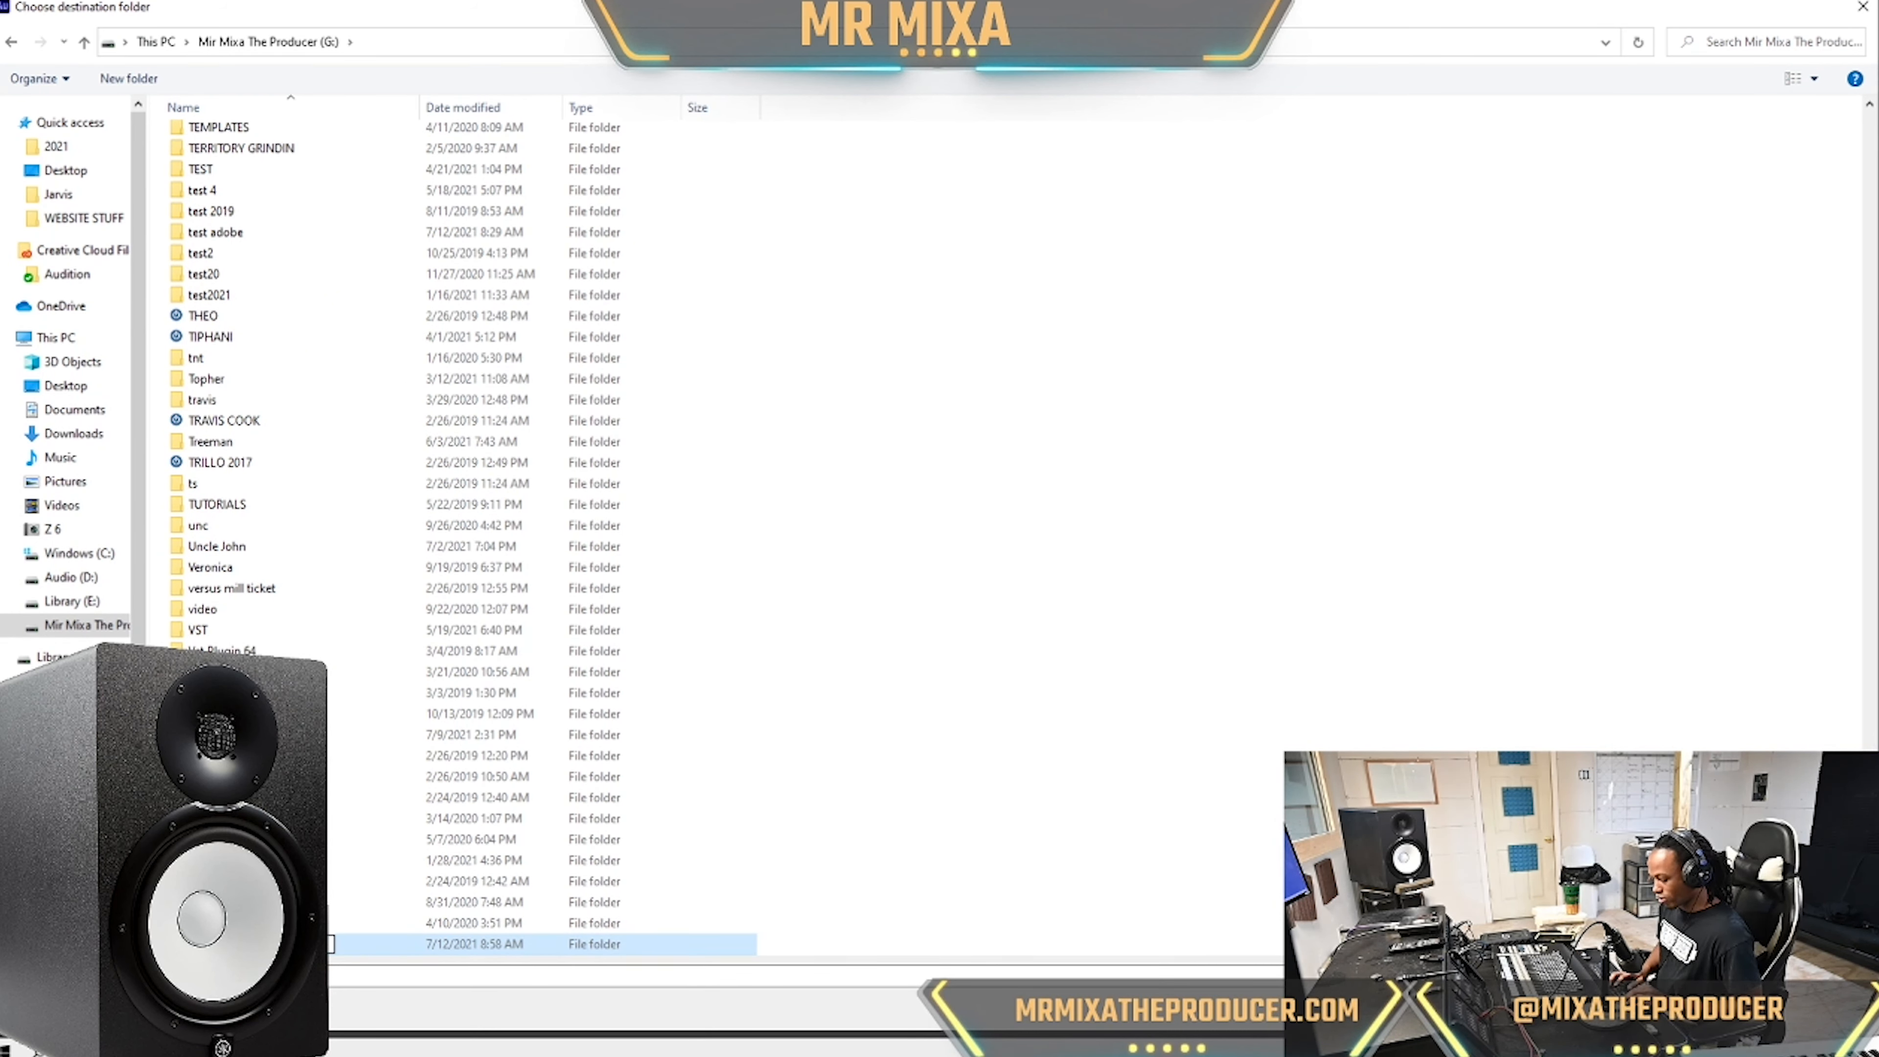
pyautogui.press('Return')
pyautogui.press('Return')
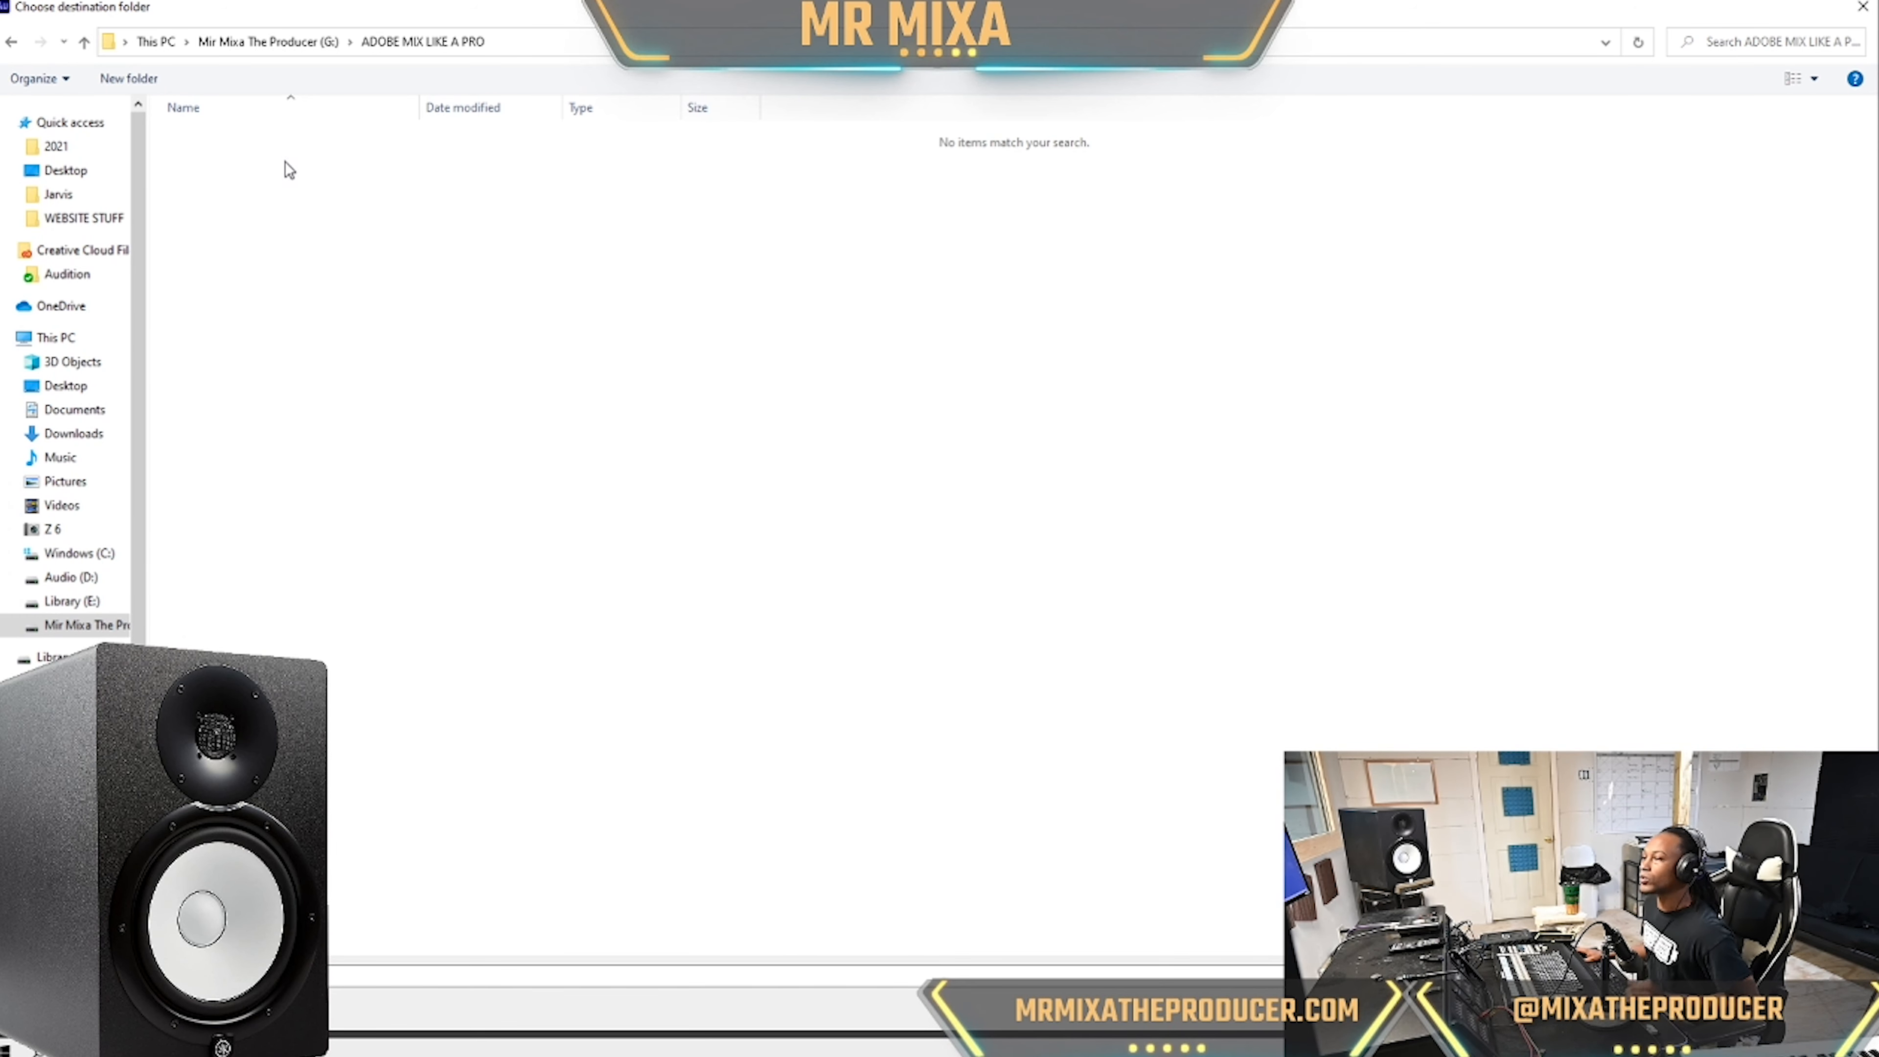
# Create three subfolders named SESSIONS, SONGS and BEATS inside the ADOBE MIX LIKE A PRO folder.
pyautogui.click(140, 87)
pyautogui.write('SESSIONS')
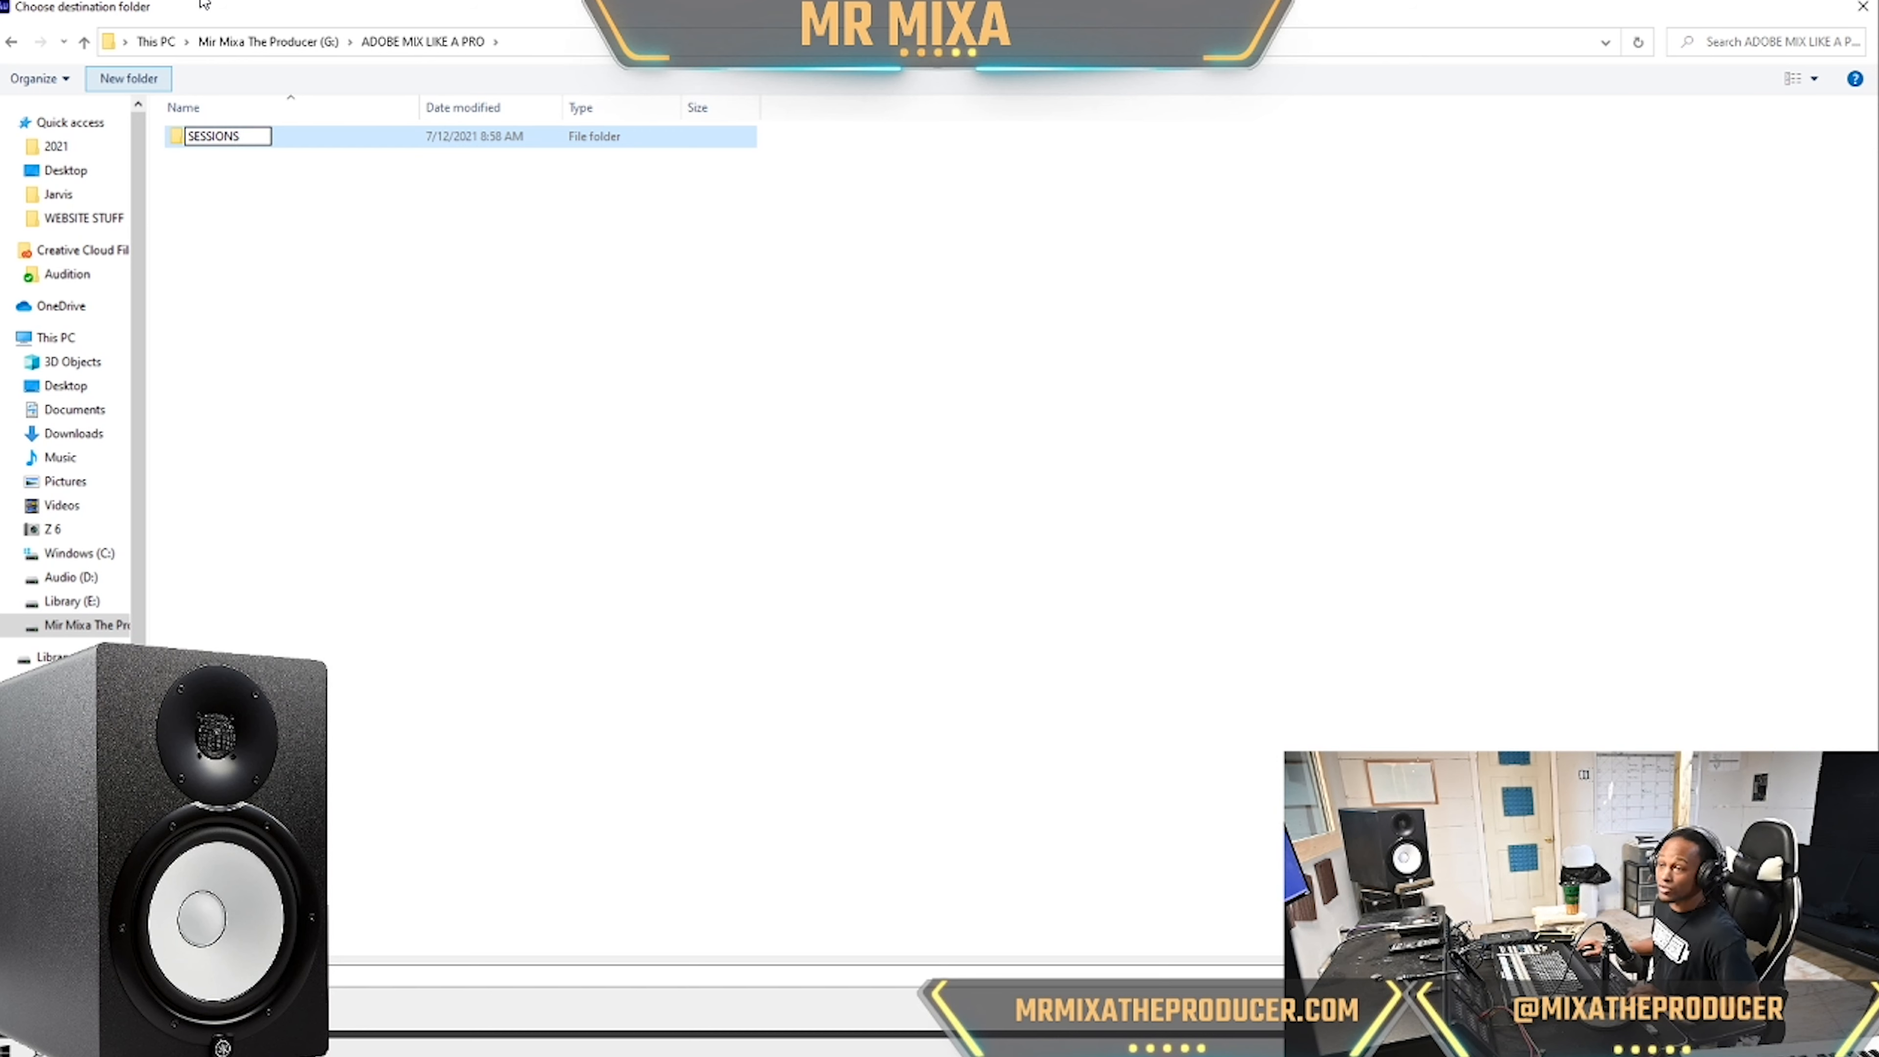
pyautogui.press('Return')
pyautogui.click(141, 81)
pyautogui.write('SONGS')
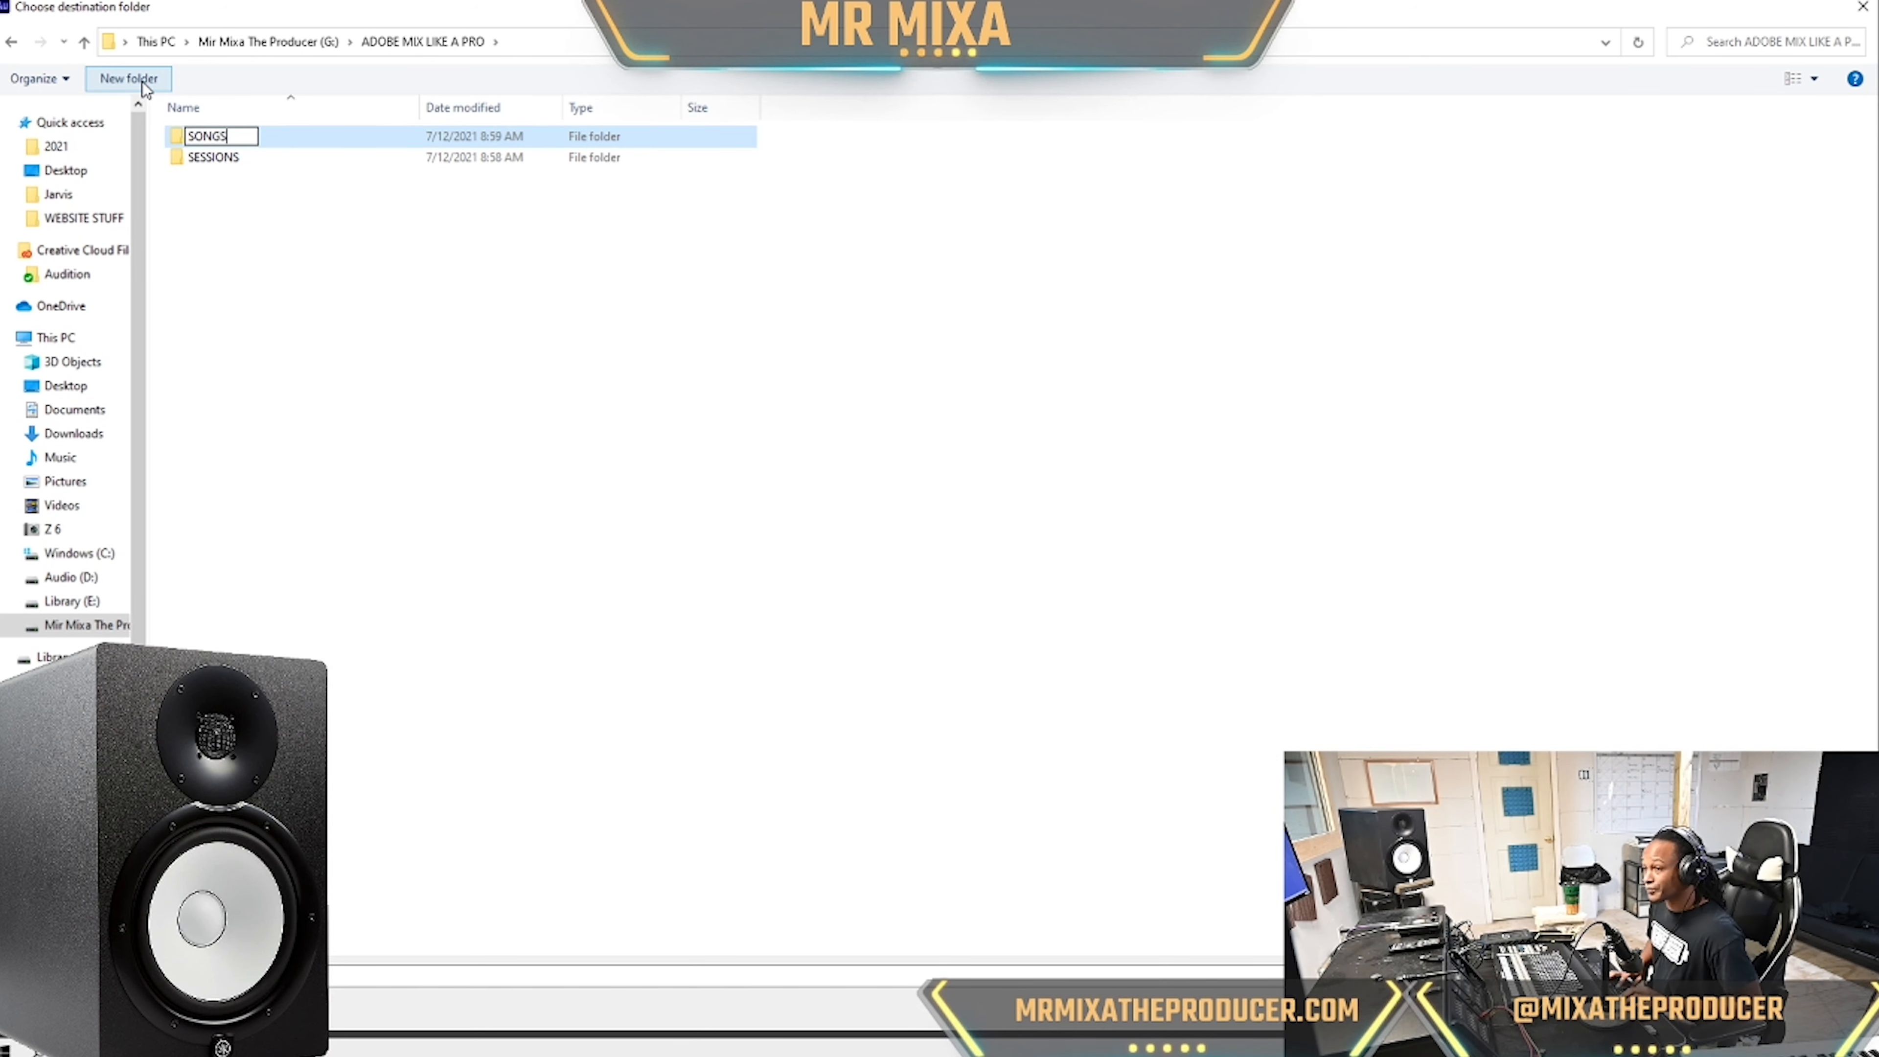
pyautogui.press('Return')
pyautogui.click(142, 80)
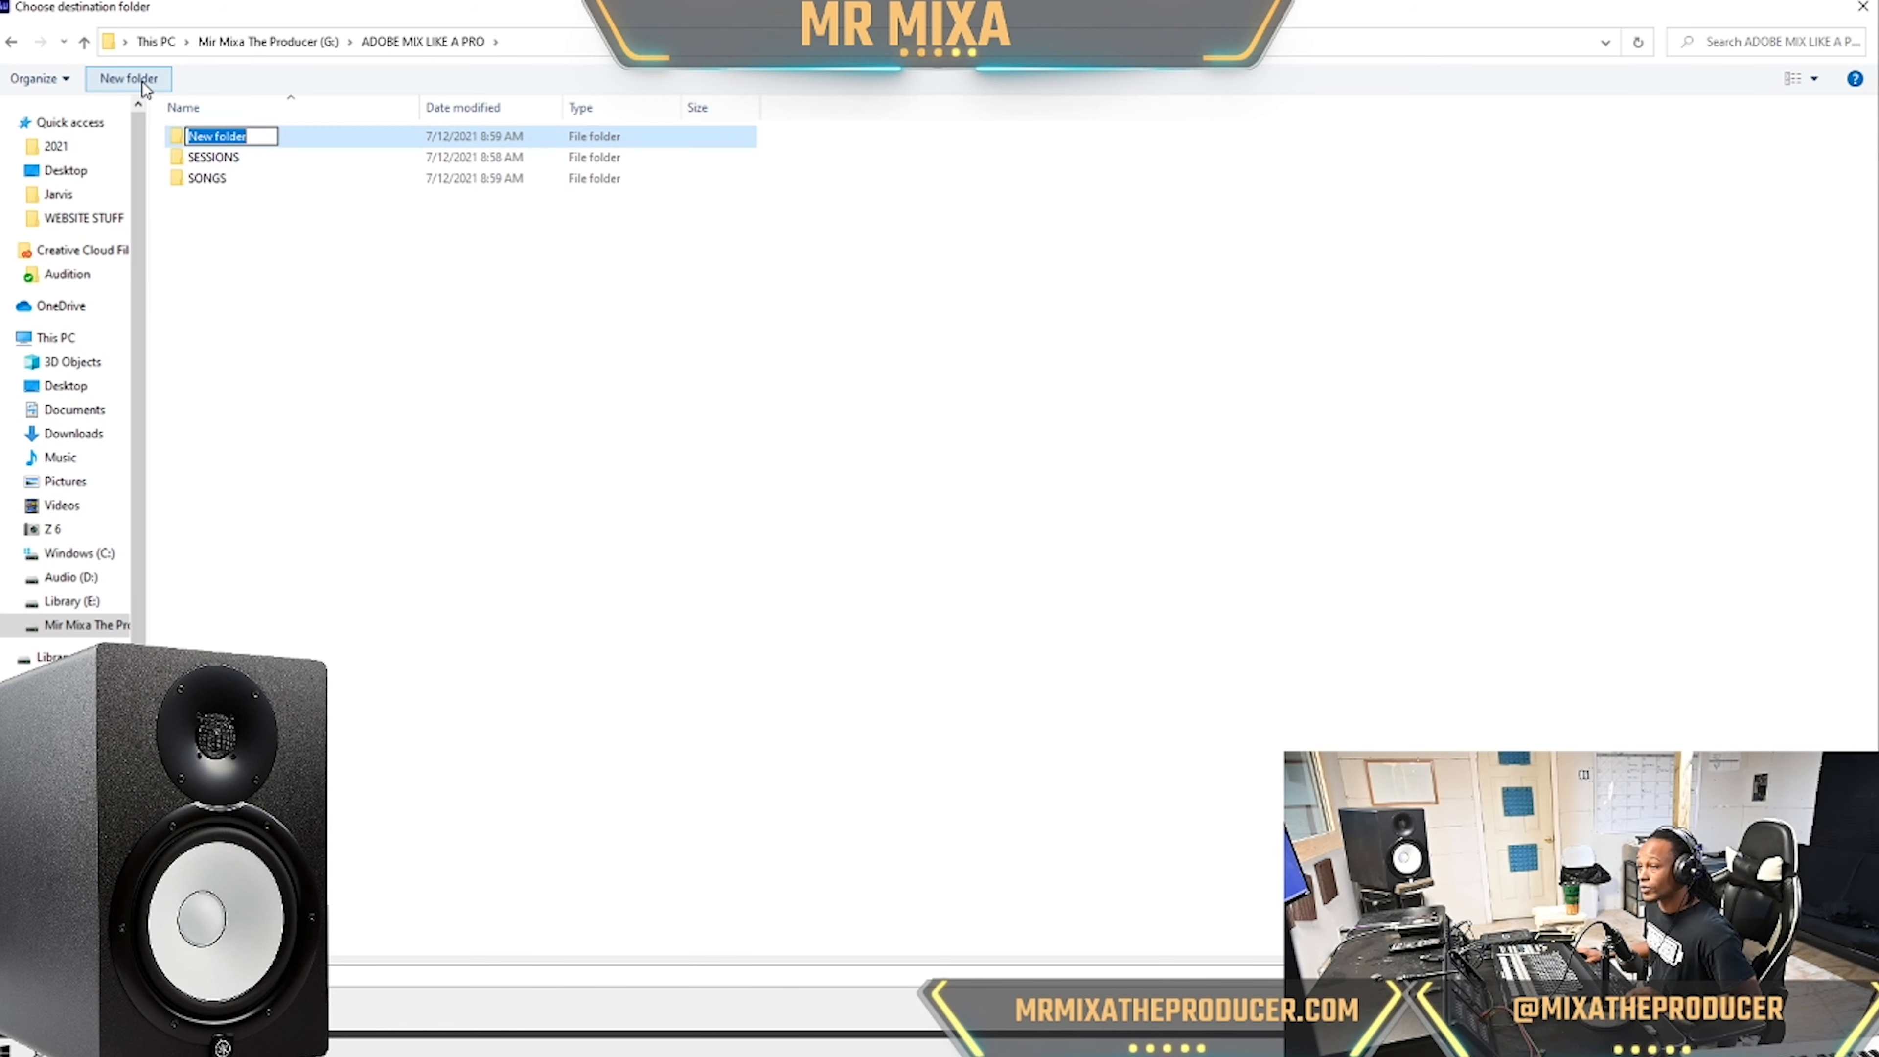
pyautogui.write('BEATS')
pyautogui.press('Return')
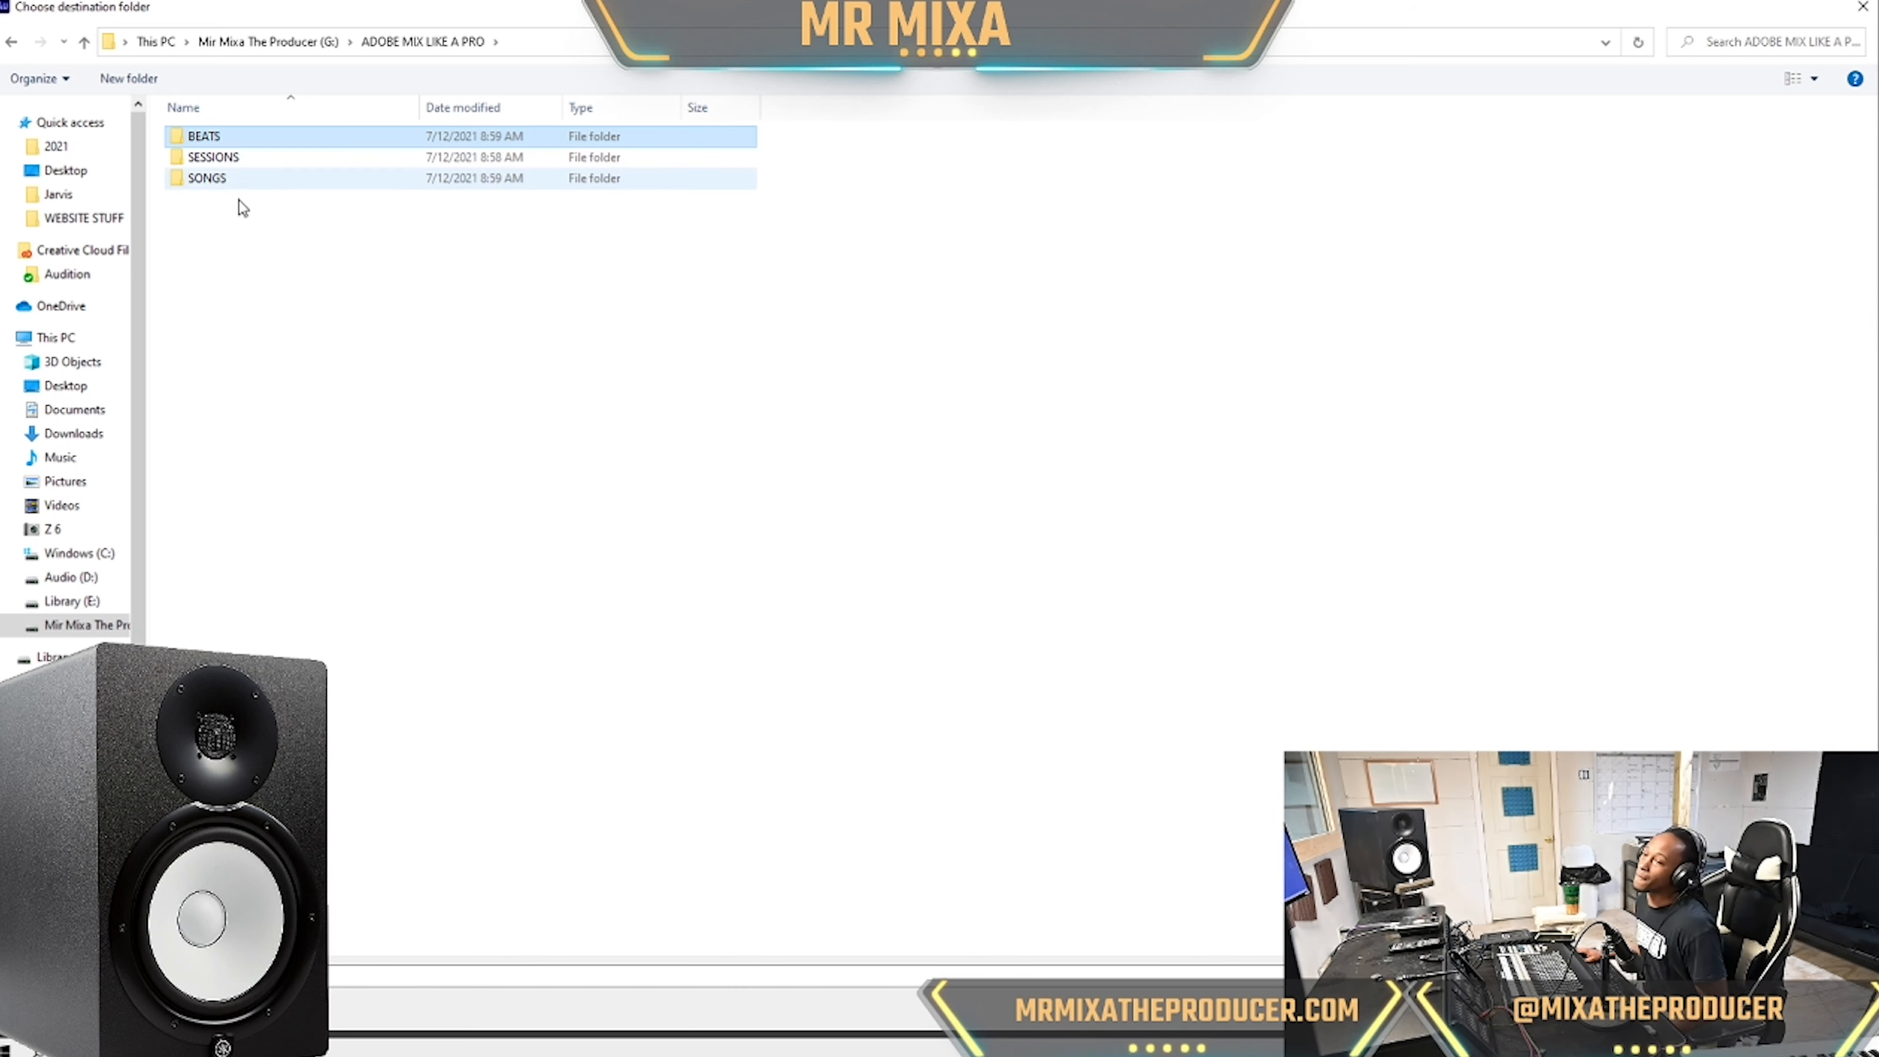
# Create a folder named 71221 inside SESSIONS and create the multitrack session with it as the folder location.
pyautogui.doubleClick(235, 161)
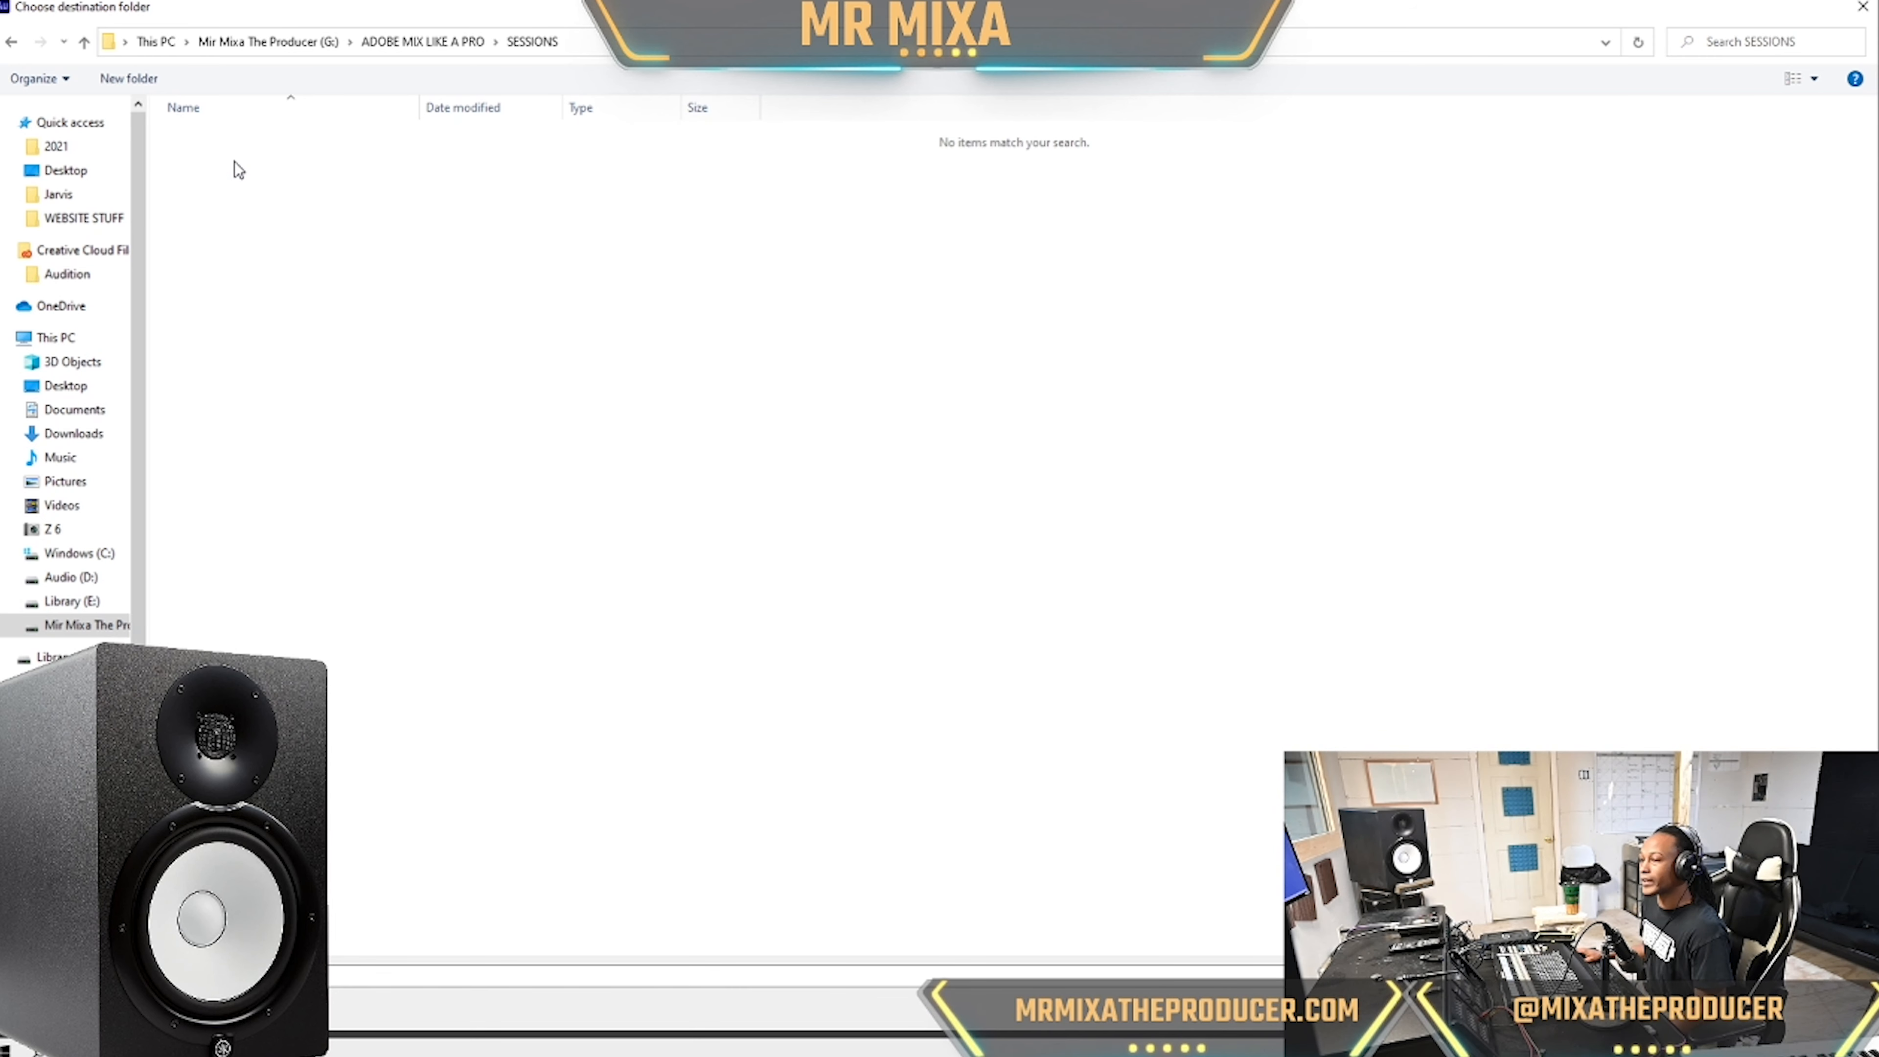
pyautogui.click(103, 80)
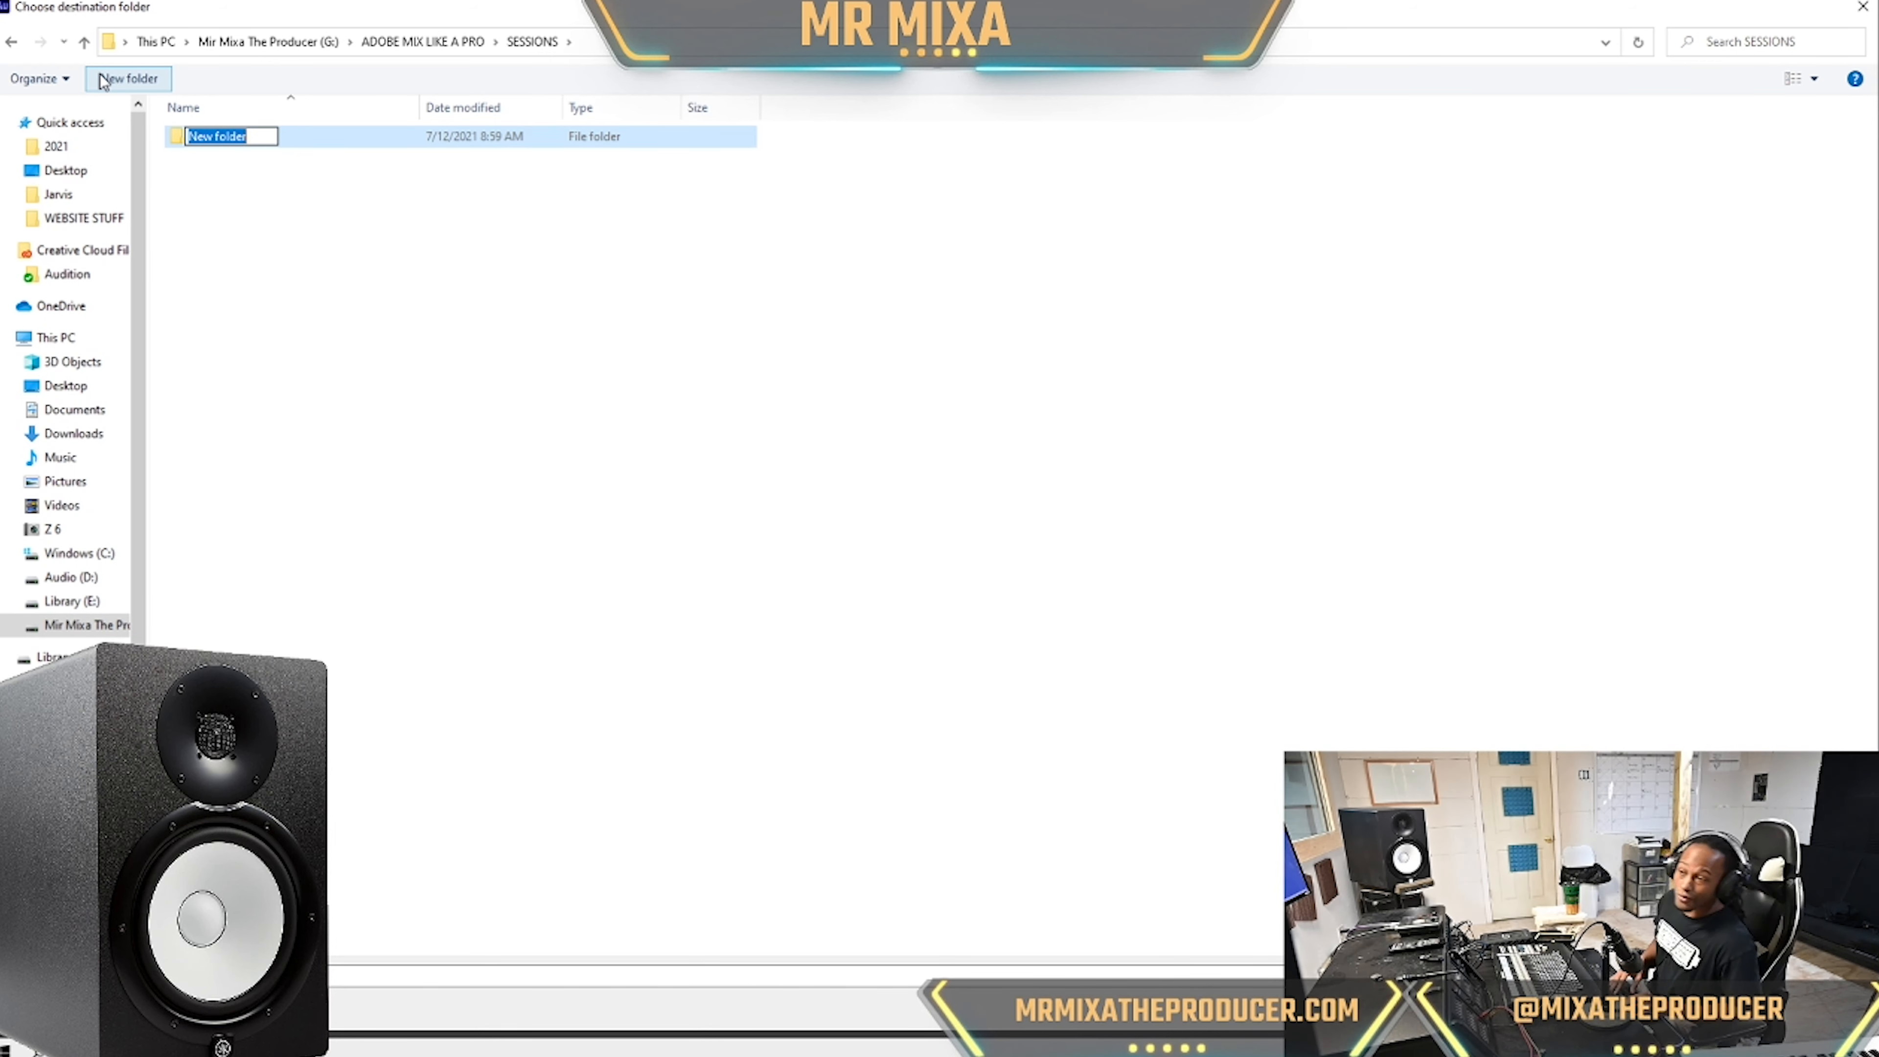
pyautogui.write('71221')
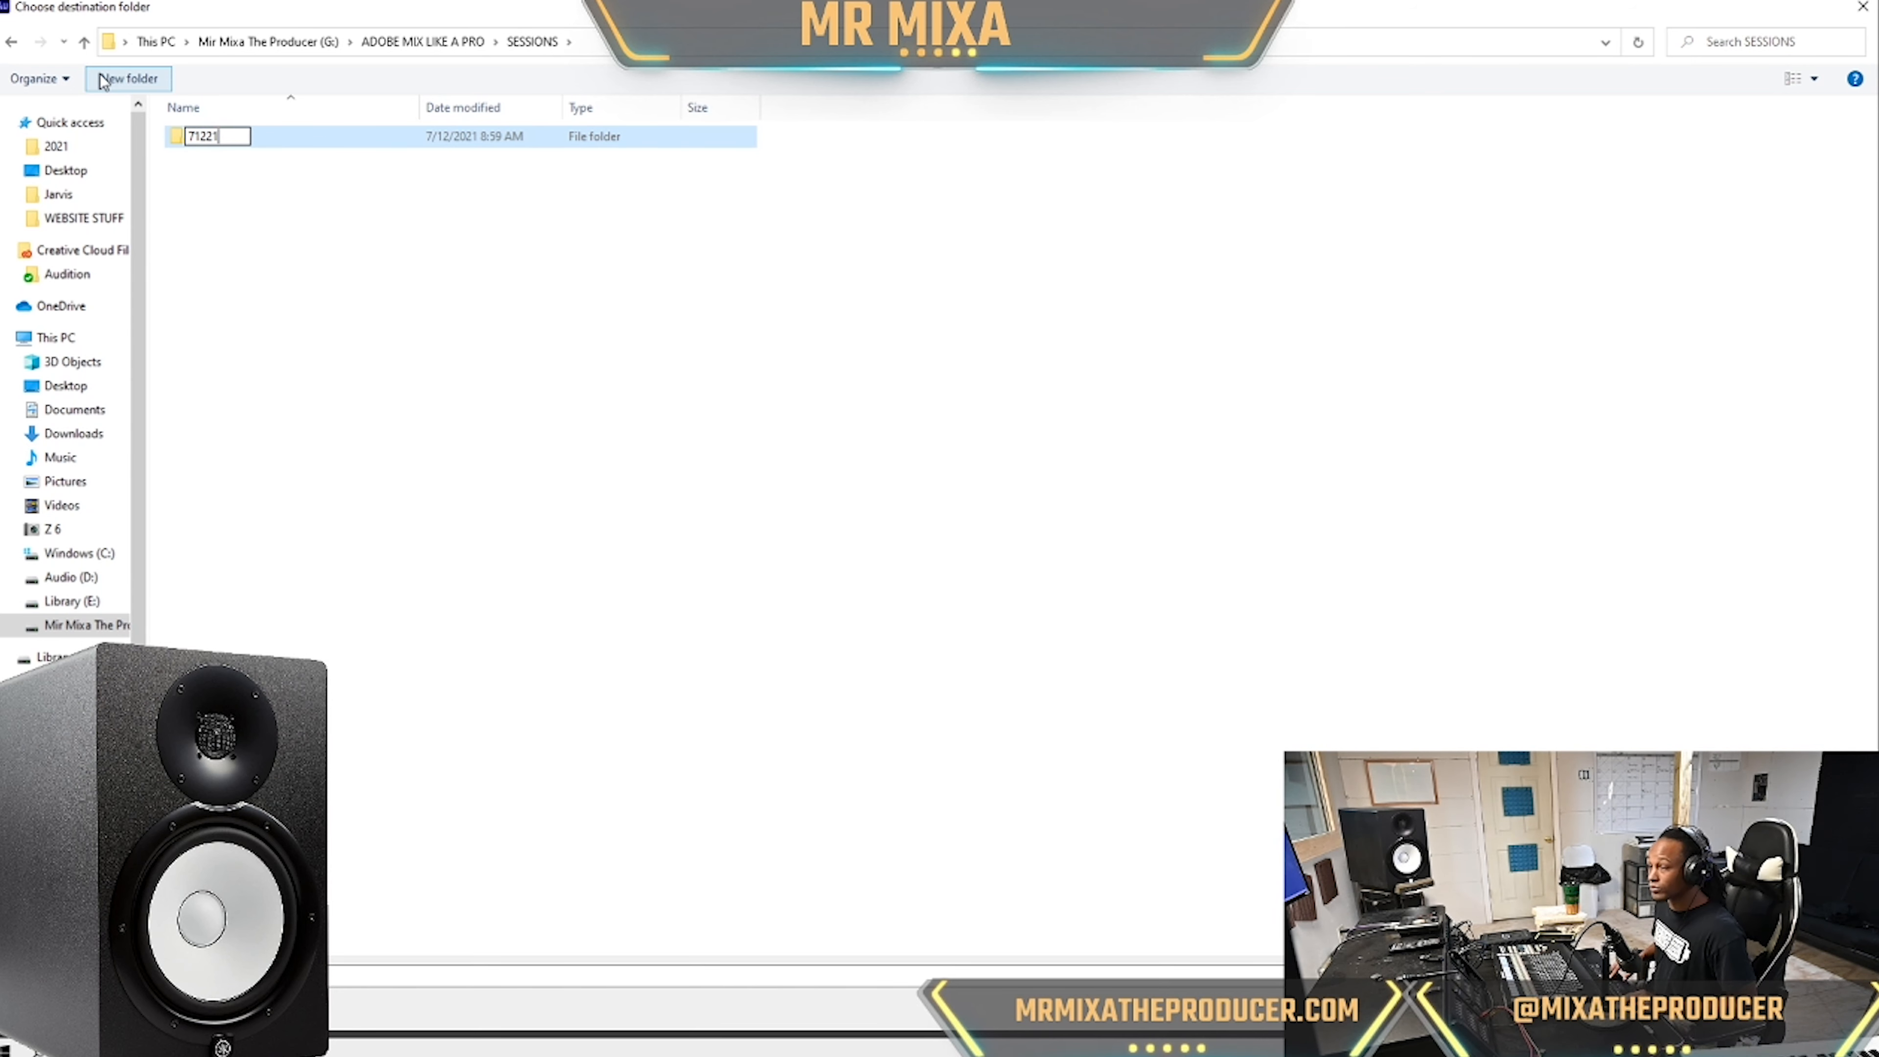
pyautogui.press('Return')
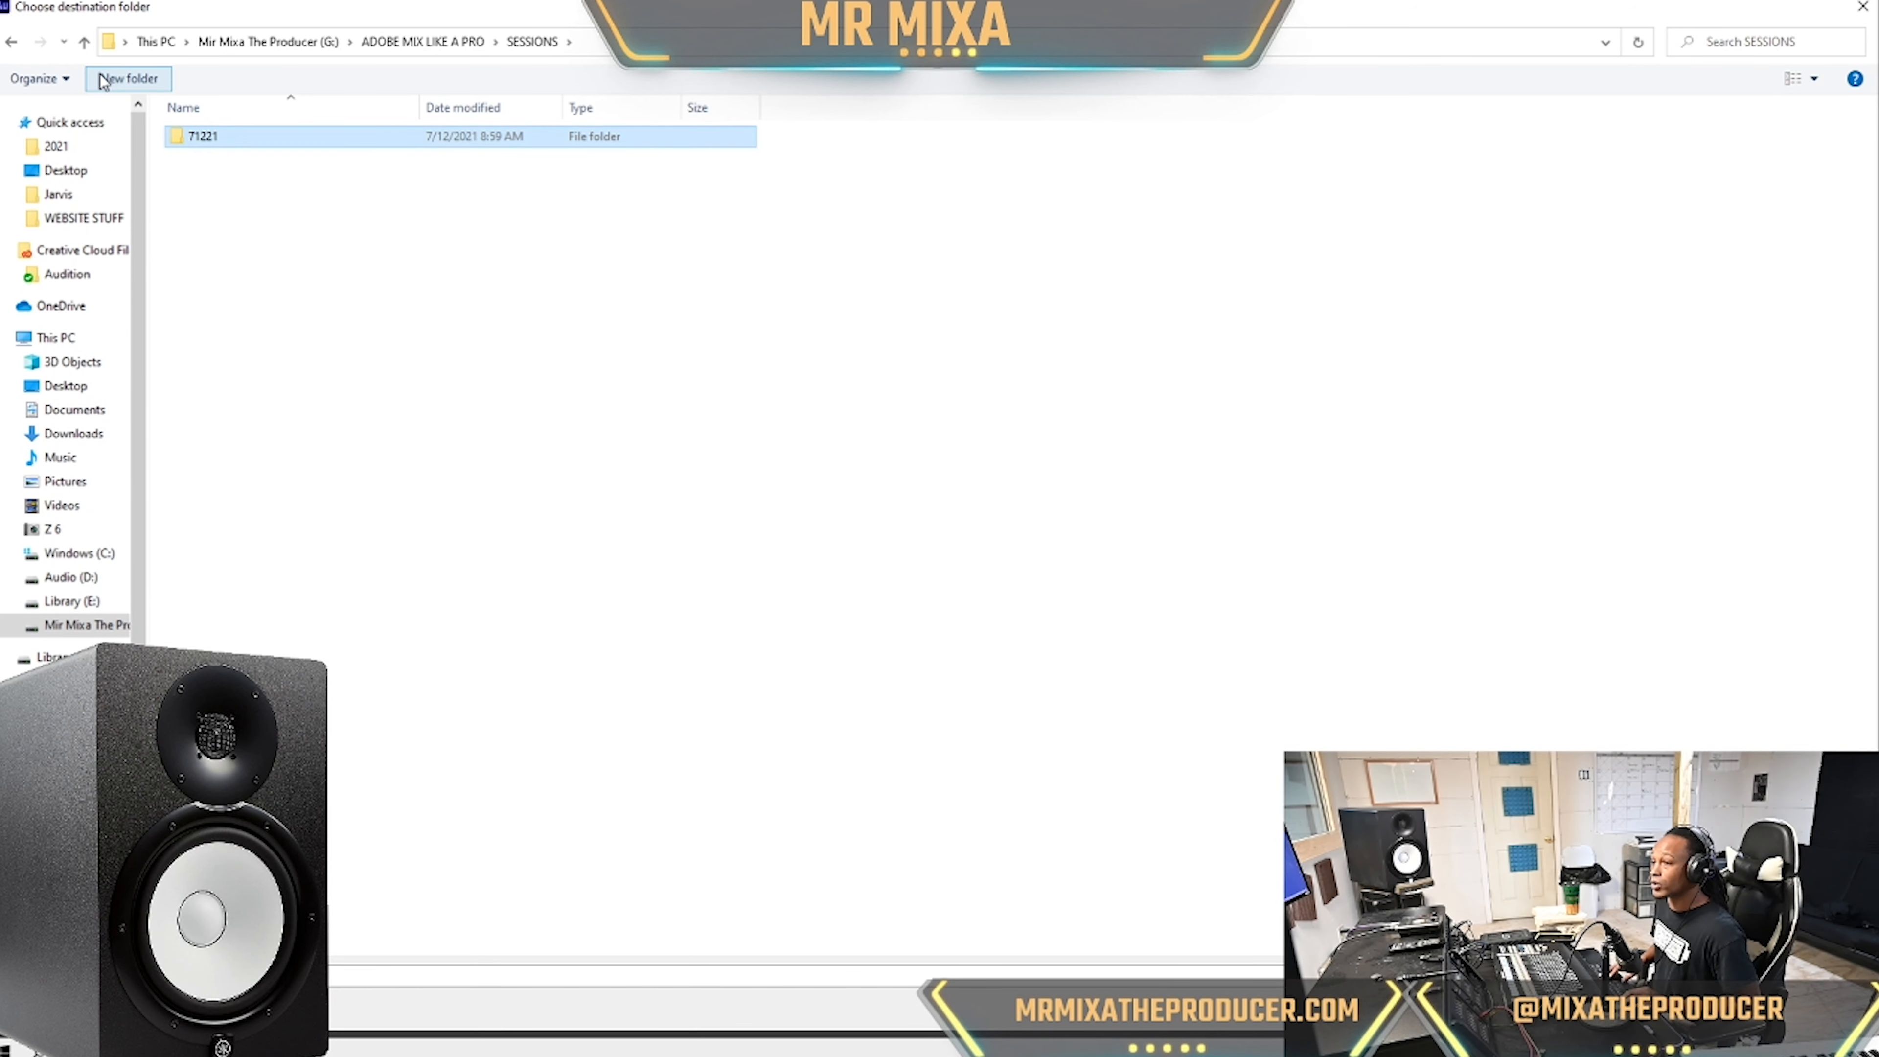
pyautogui.press('Return')
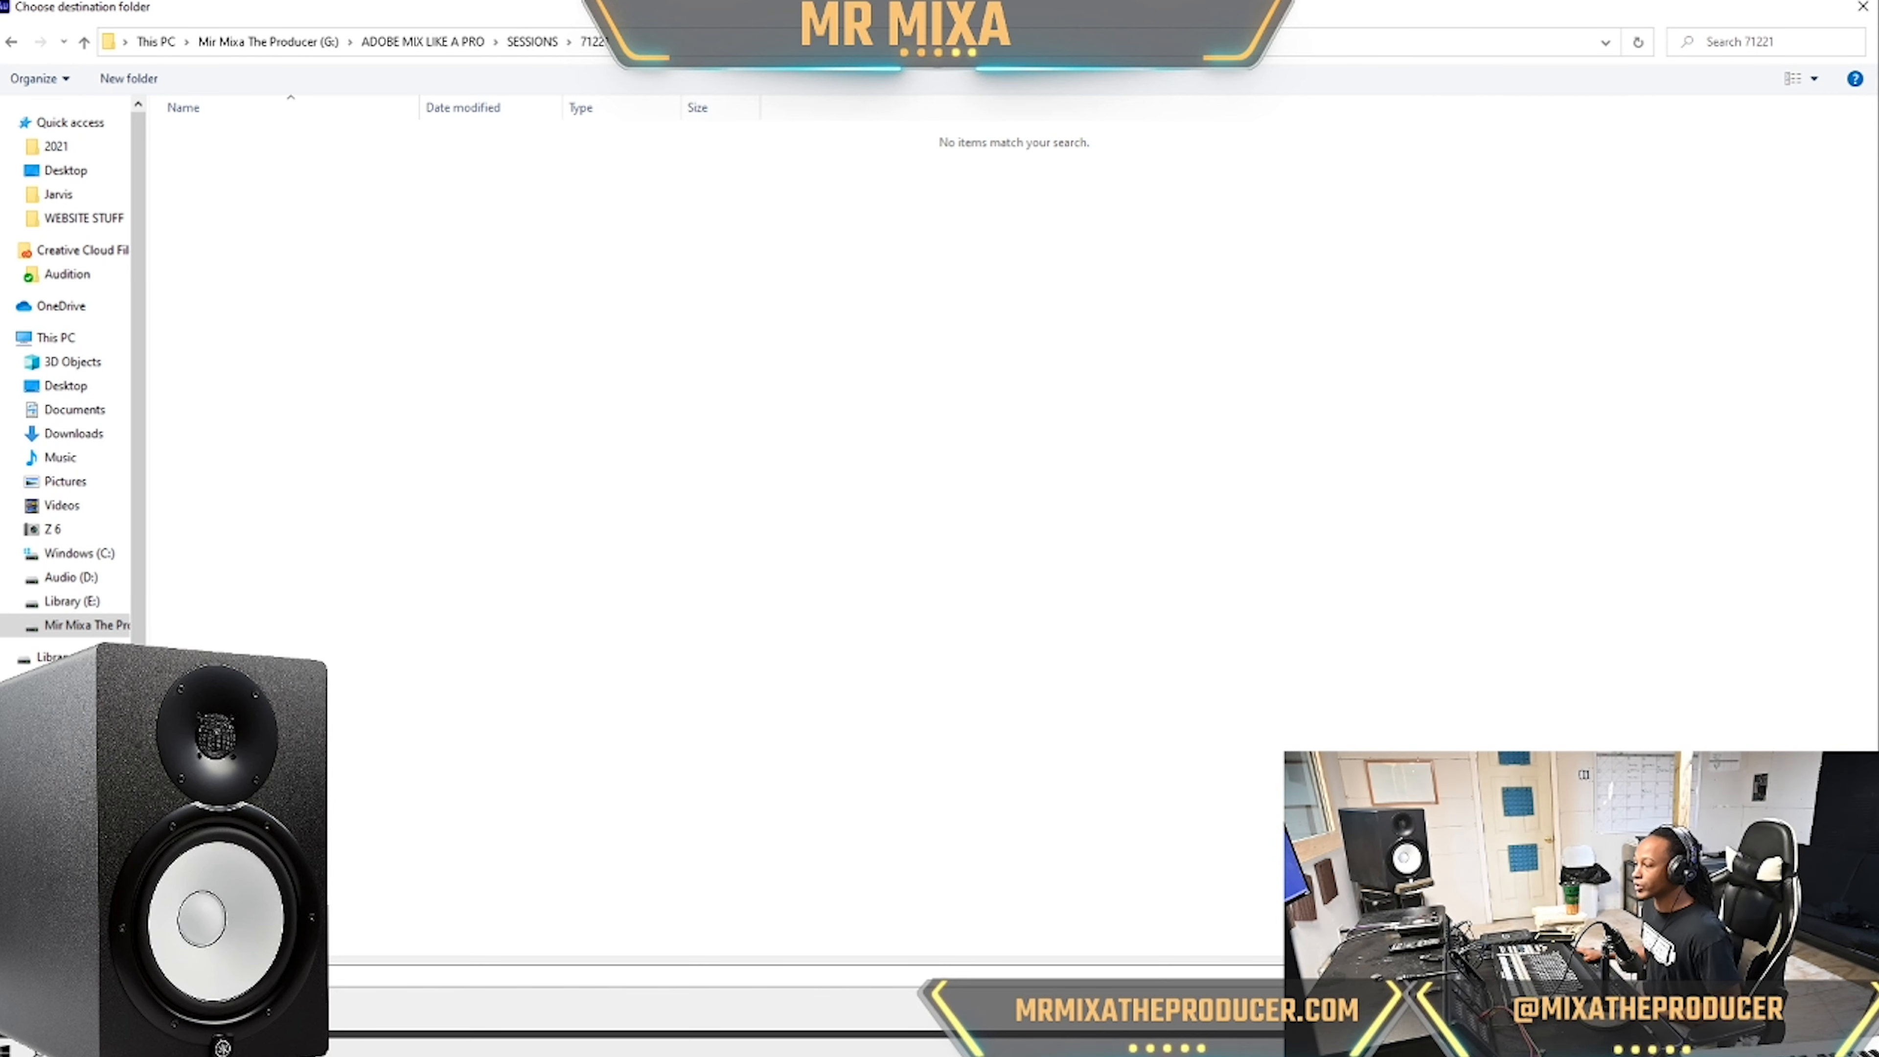
pyautogui.click(1721, 1006)
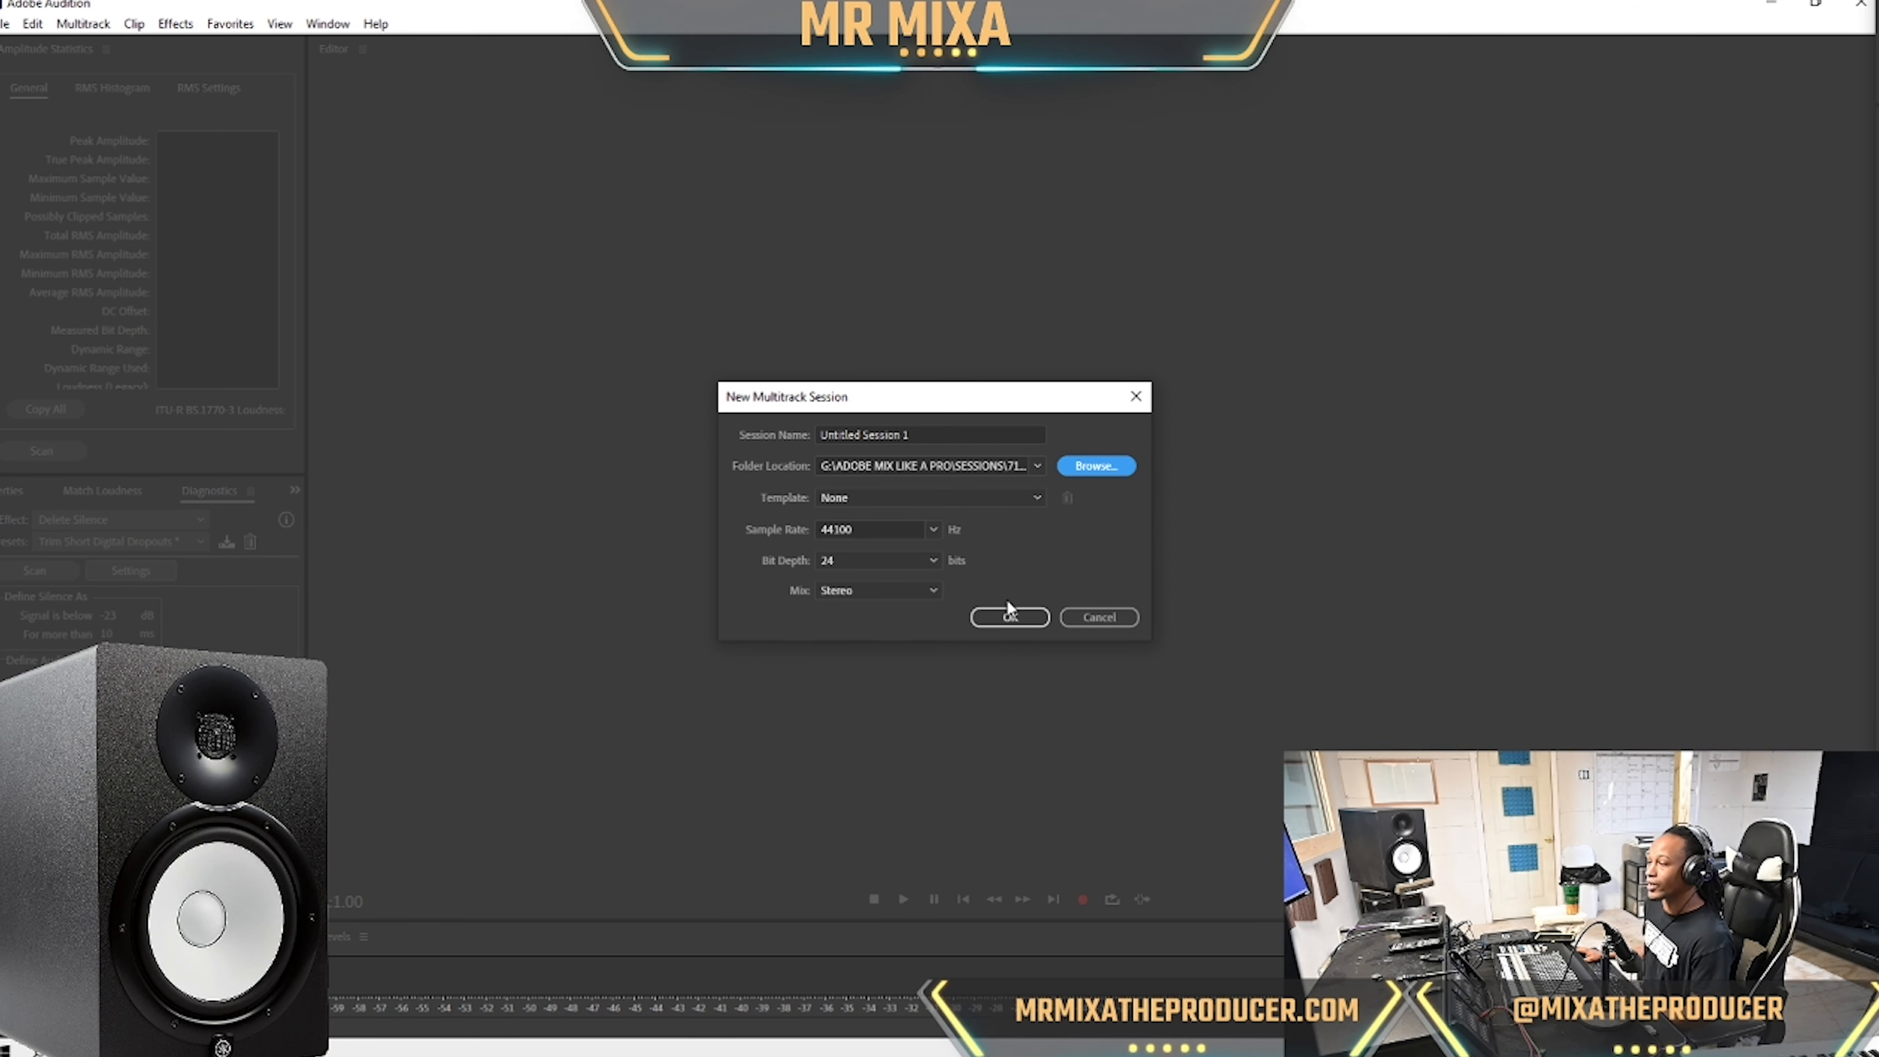
pyautogui.click(999, 619)
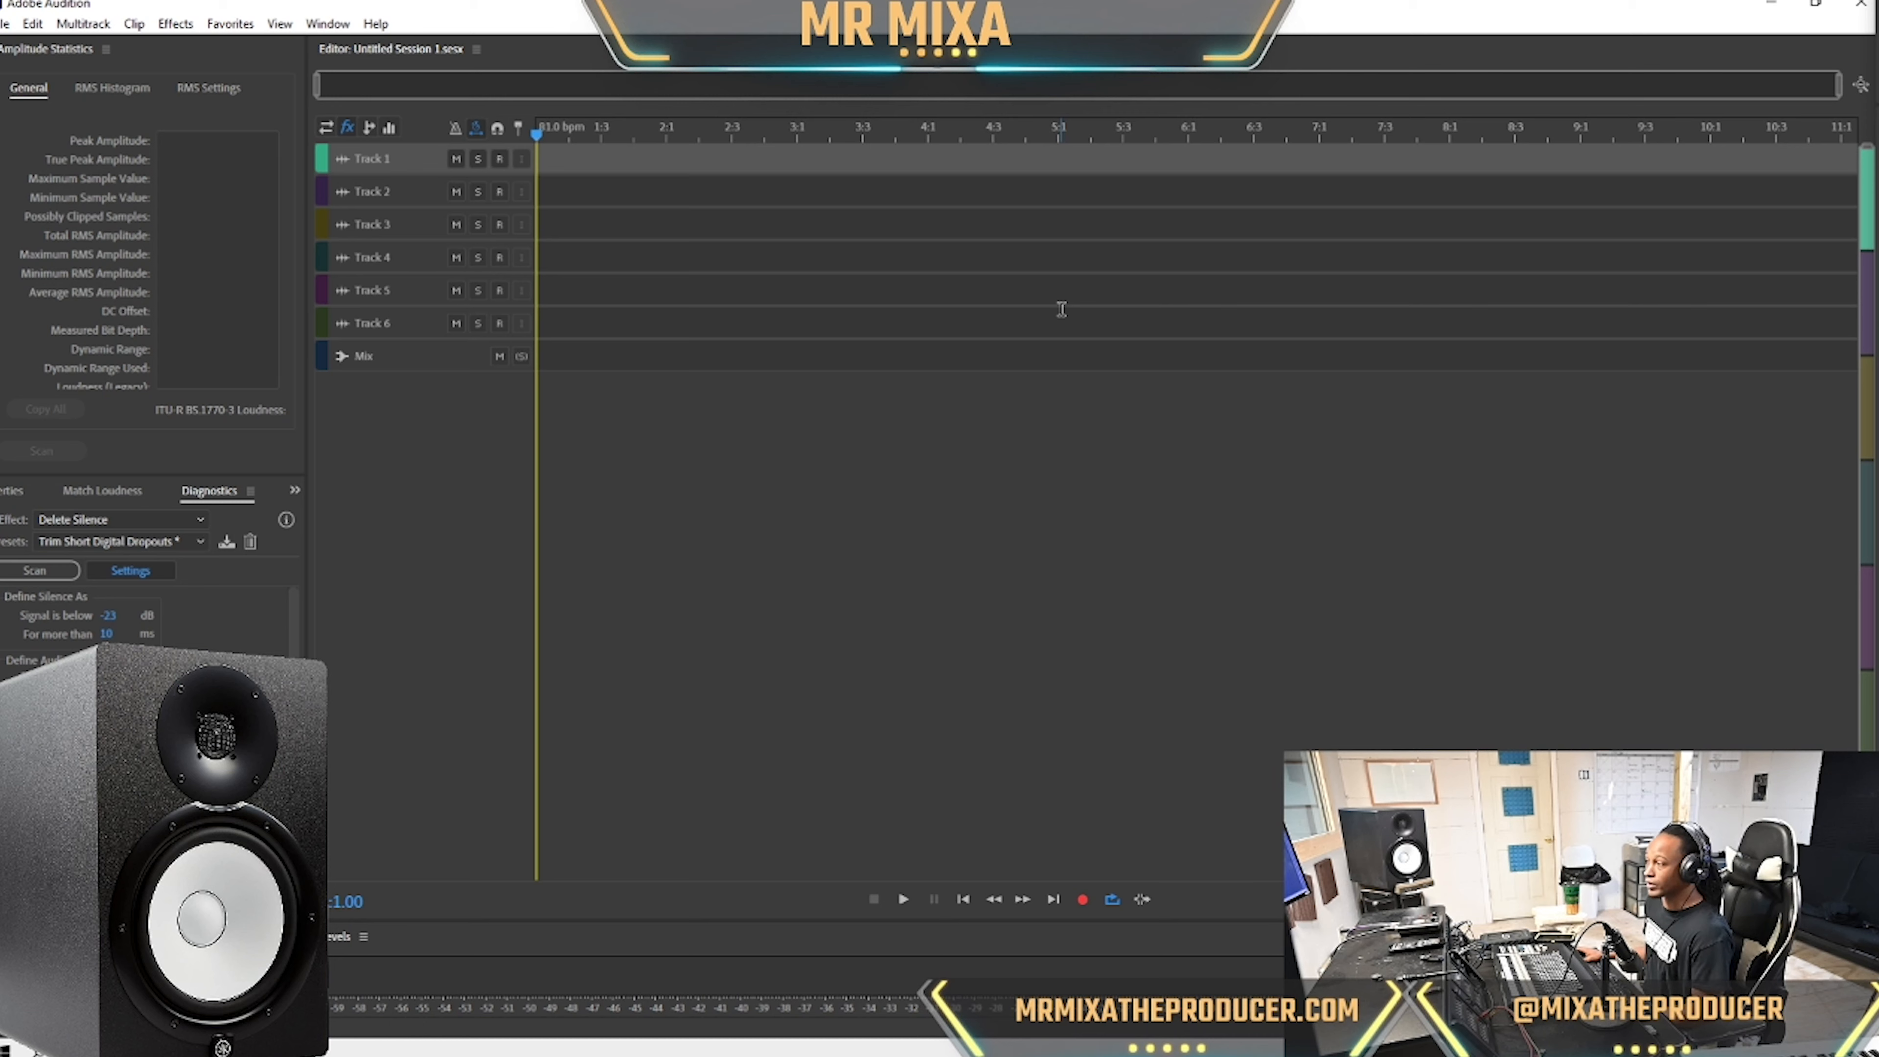
# Delete all six default audio tracks from the session, keeping only the Mix track.
pyautogui.click(646, 167)
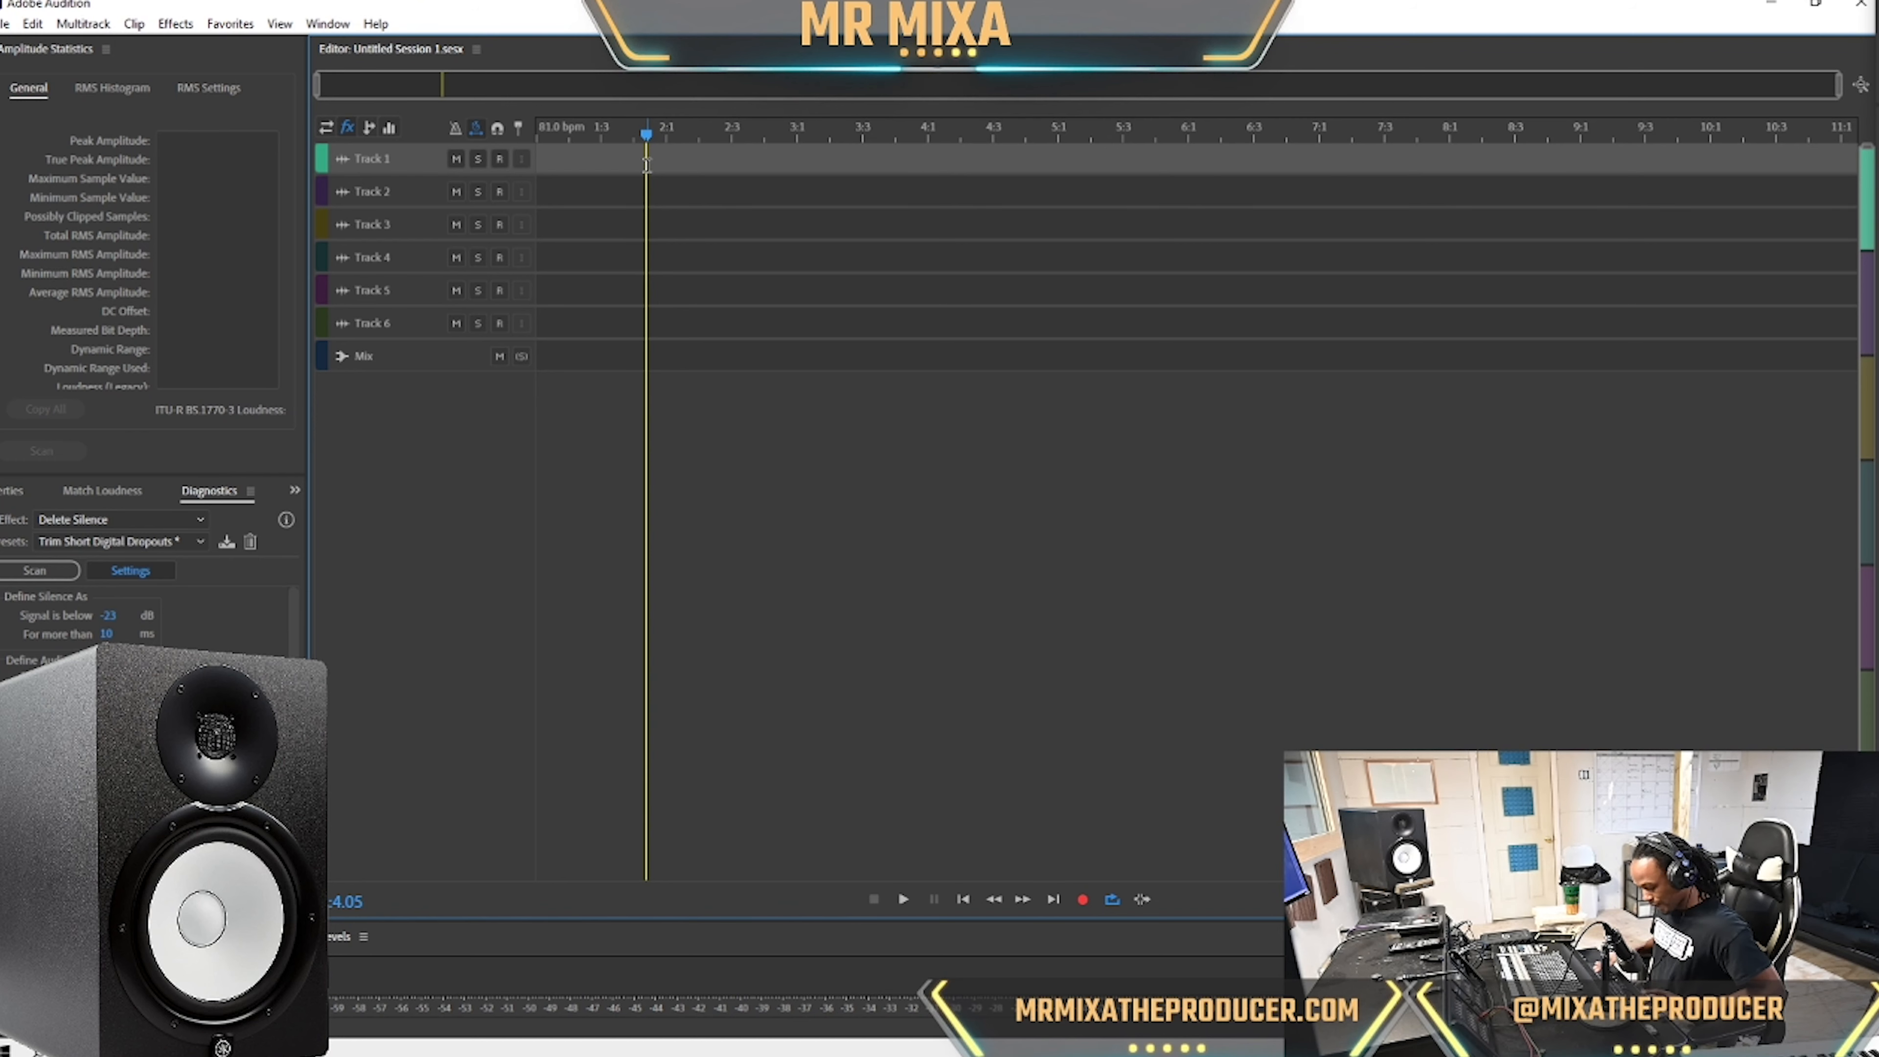
pyautogui.hotkey('ctrl', 'alt', 'BackSpace')
pyautogui.hotkey('ctrl', 'alt', 'BackSpace')
pyautogui.hotkey('ctrl', 'alt', 'BackSpace')
pyautogui.hotkey('ctrl', 'alt', 'BackSpace')
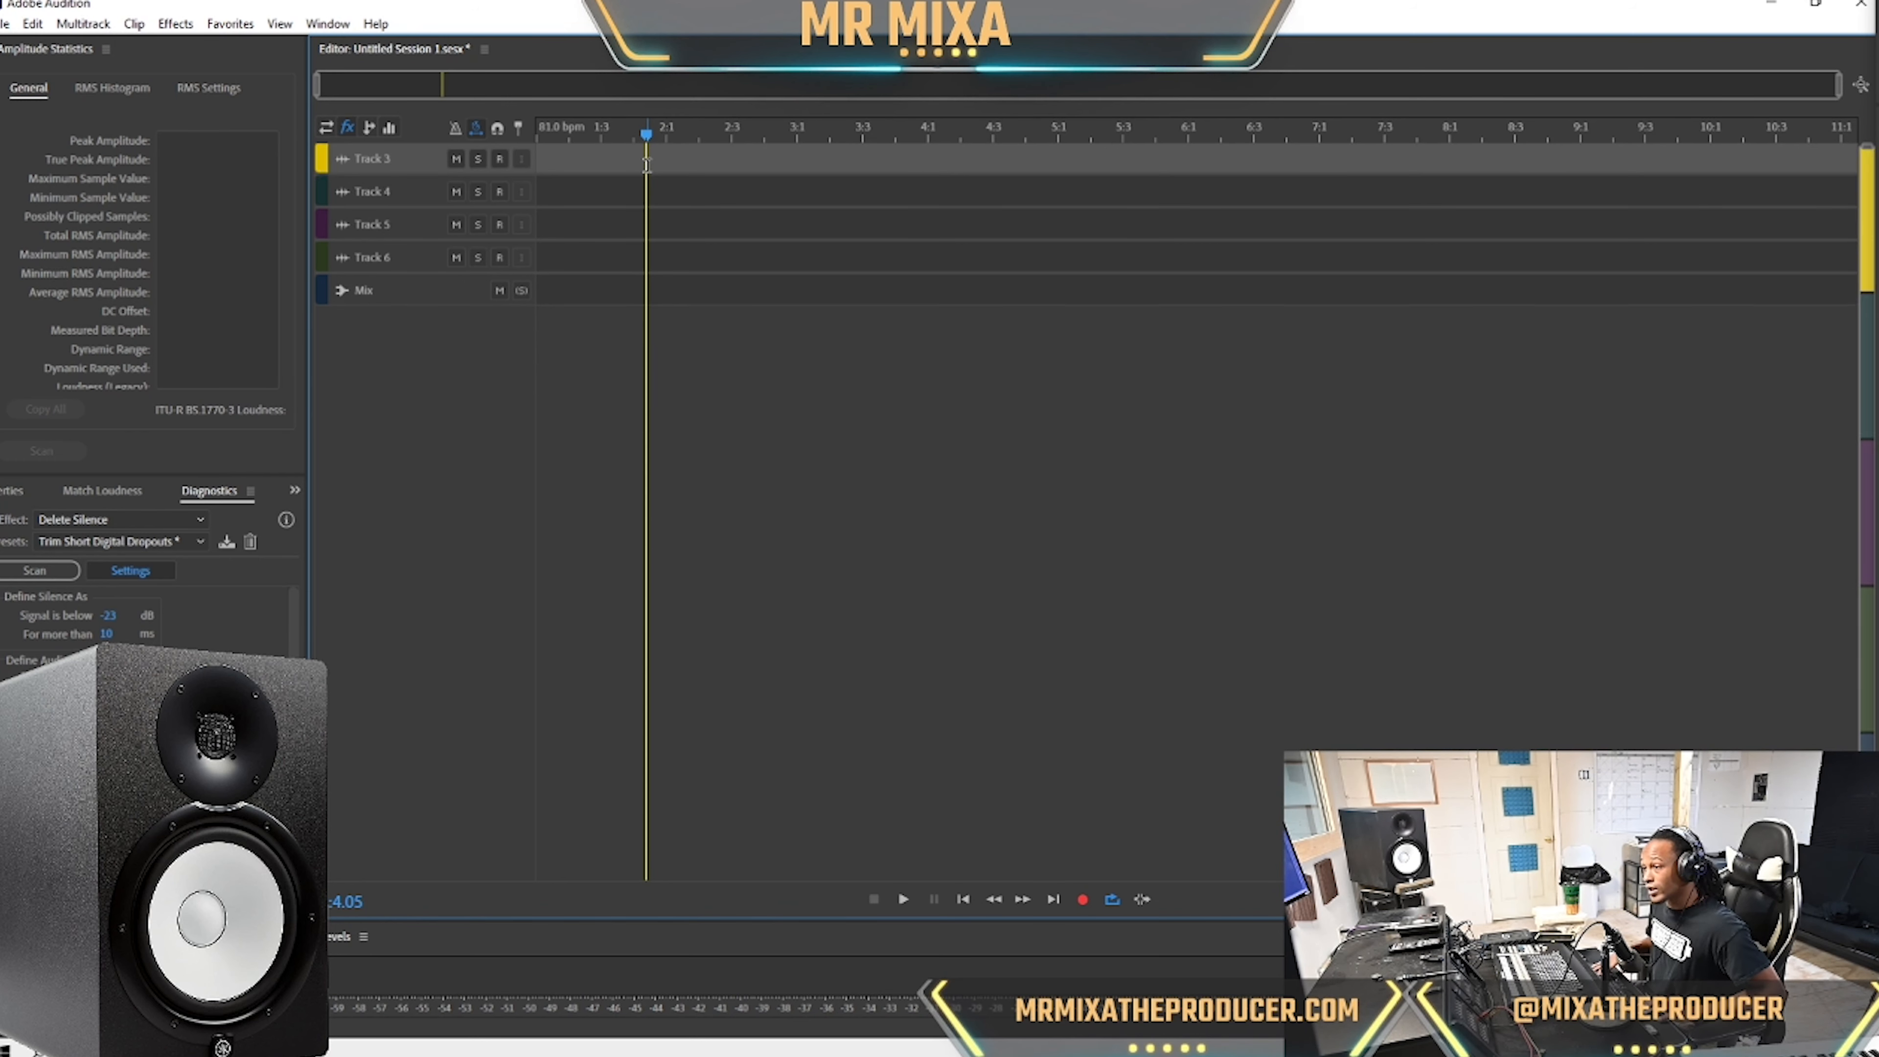
pyautogui.hotkey('ctrl', 'alt', 'BackSpace')
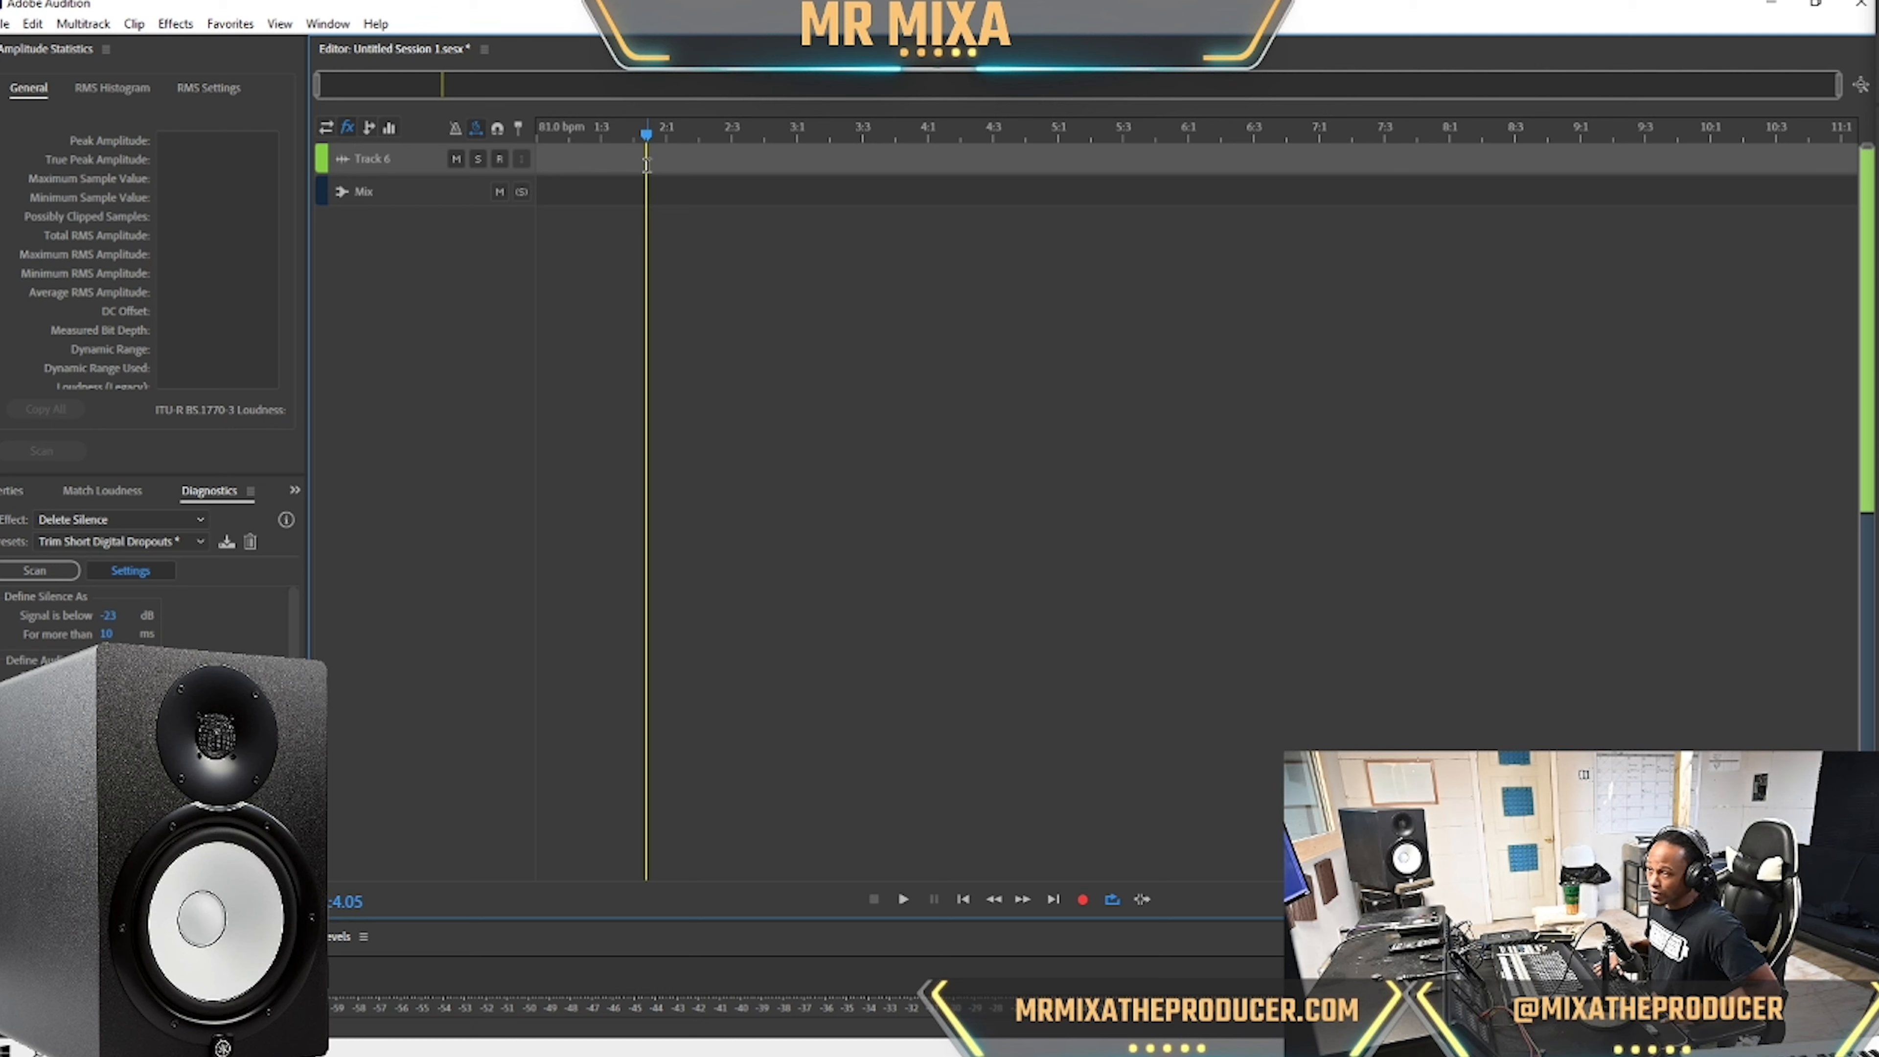
pyautogui.hotkey('ctrl', 'alt', 'BackSpace')
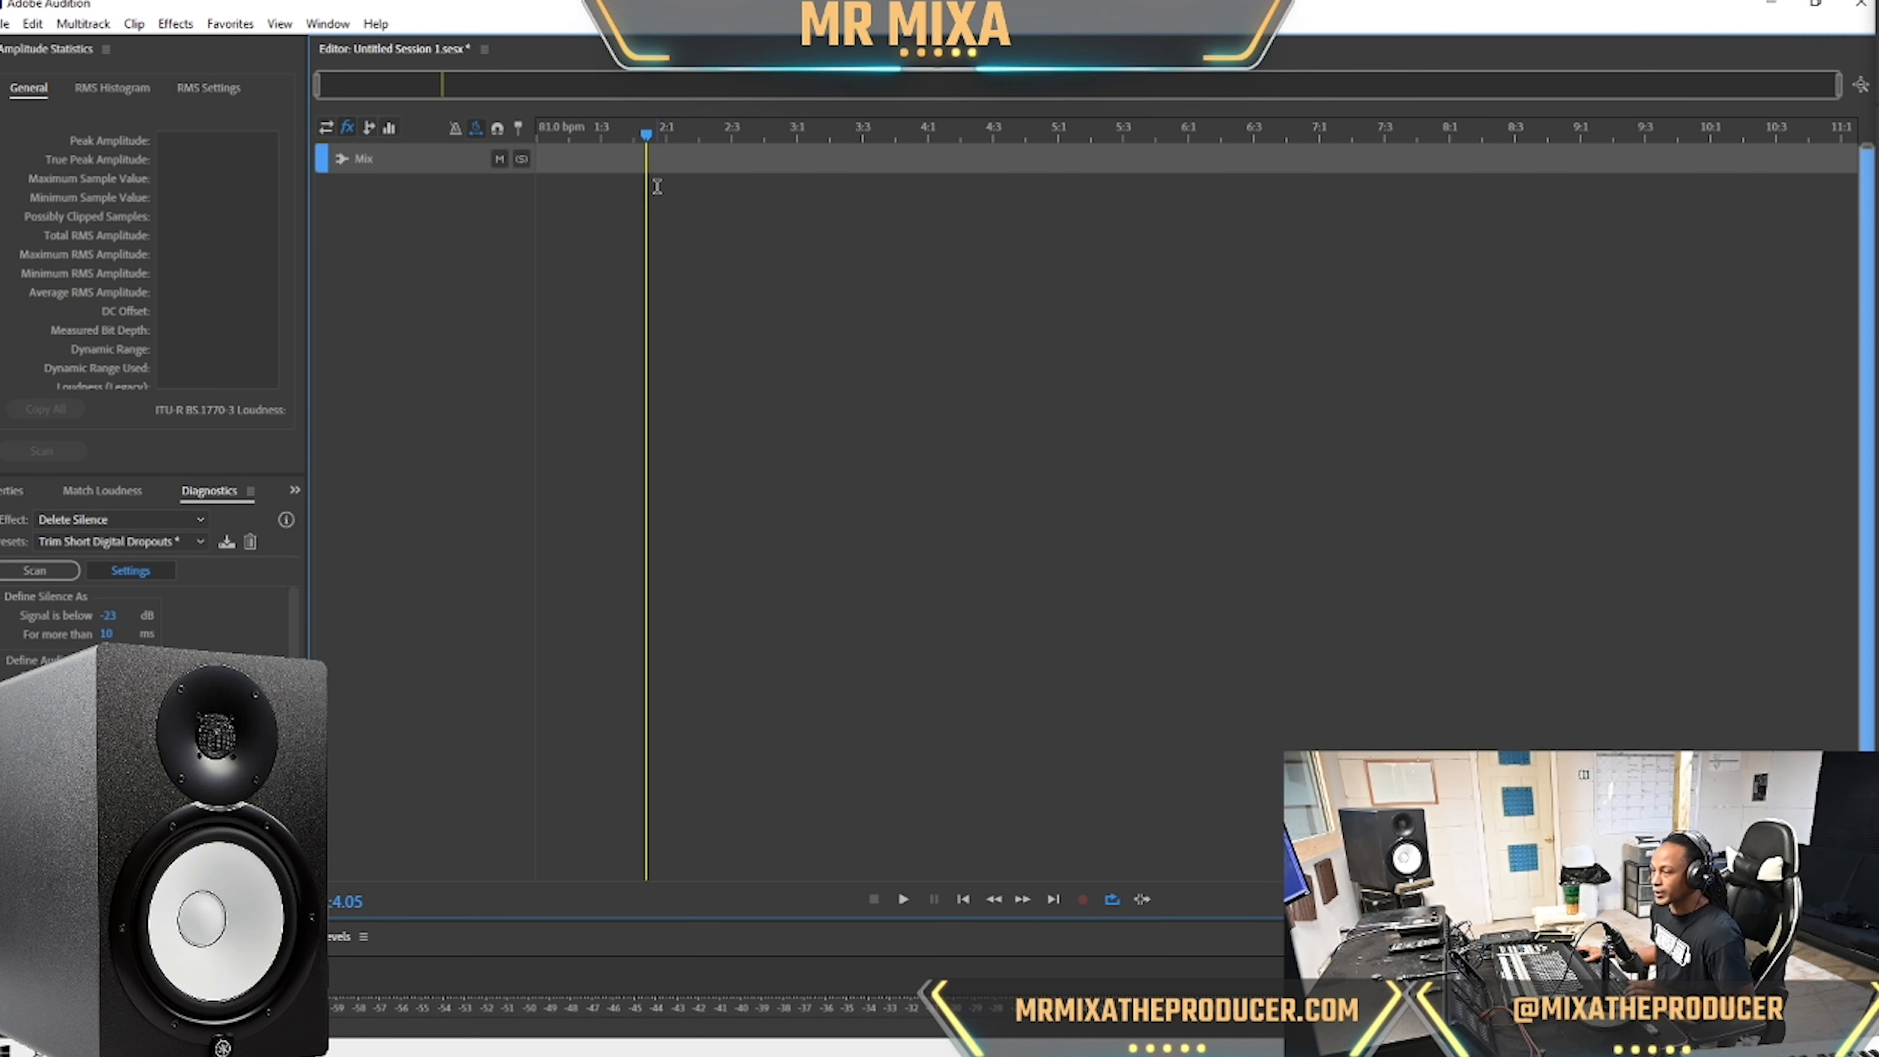
# Add three mono audio tracks and three stereo bus tracks to the session in one operation.
pyautogui.rightClick(679, 168)
pyautogui.click(580, 15)
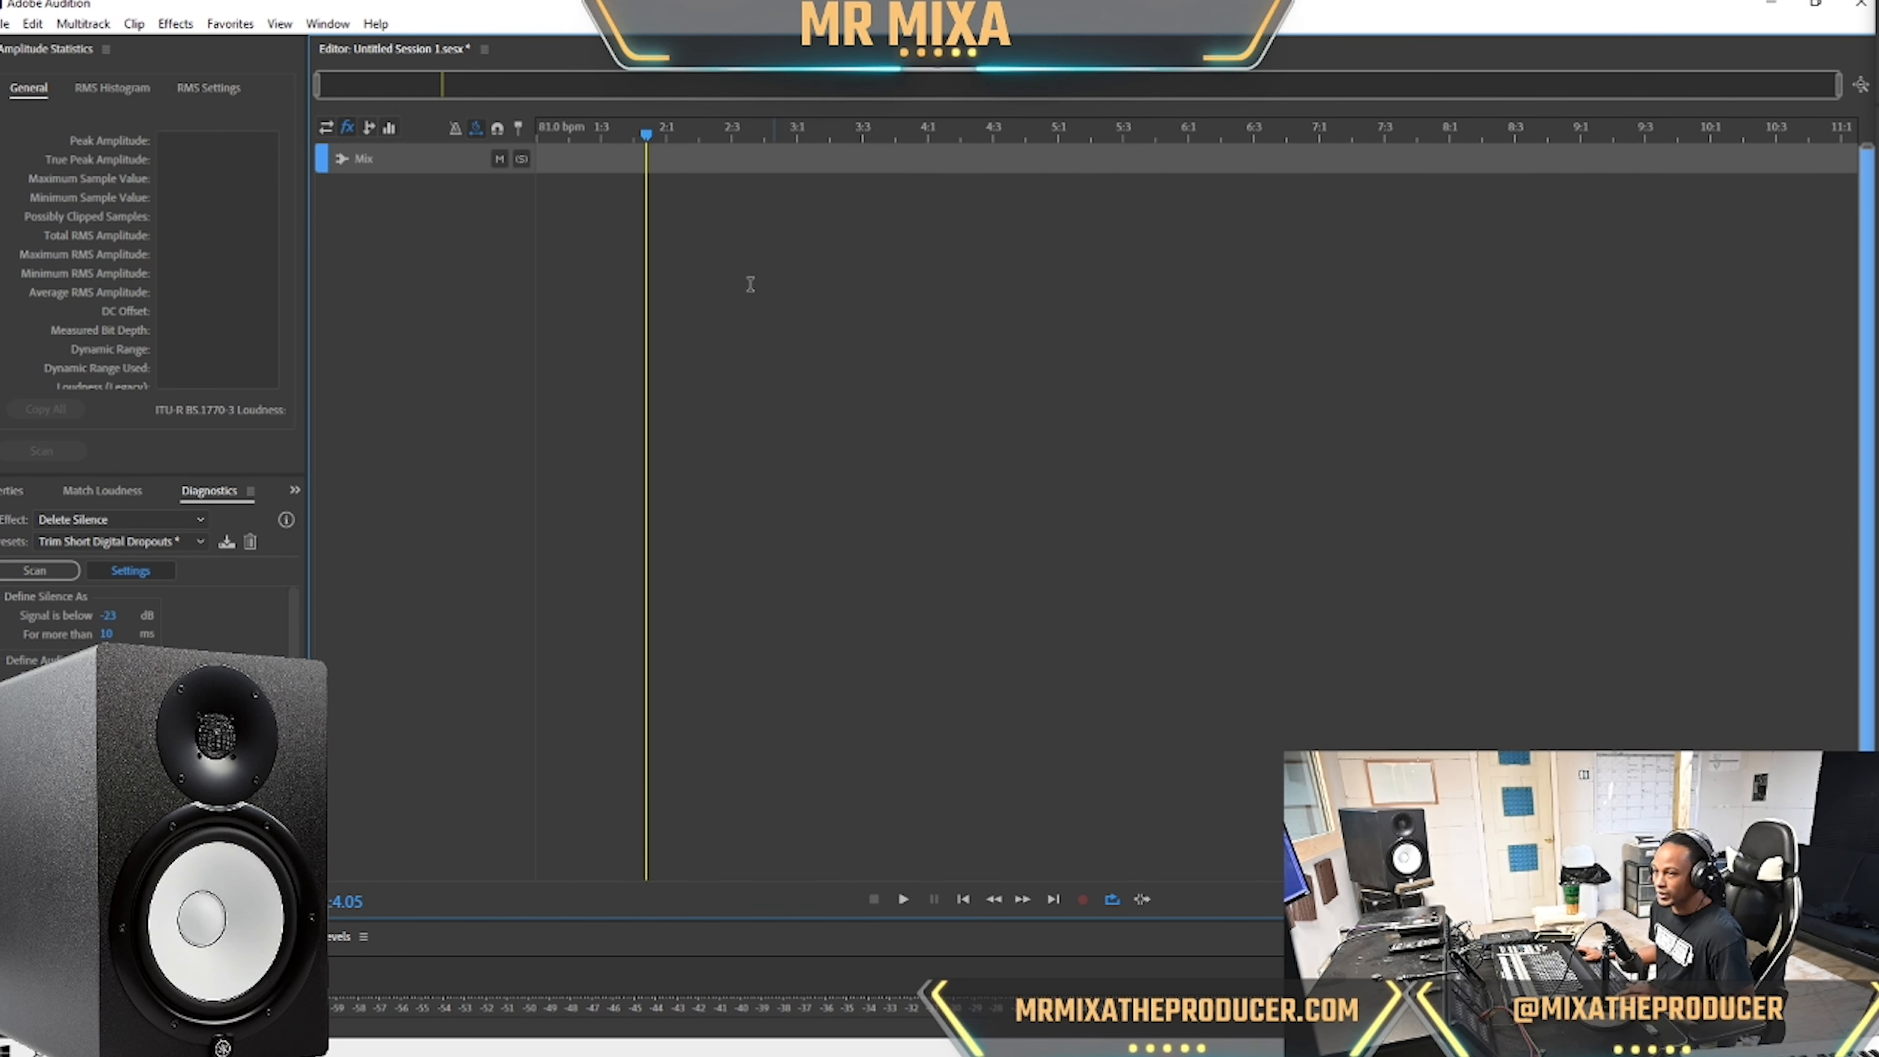
pyautogui.click(84, 24)
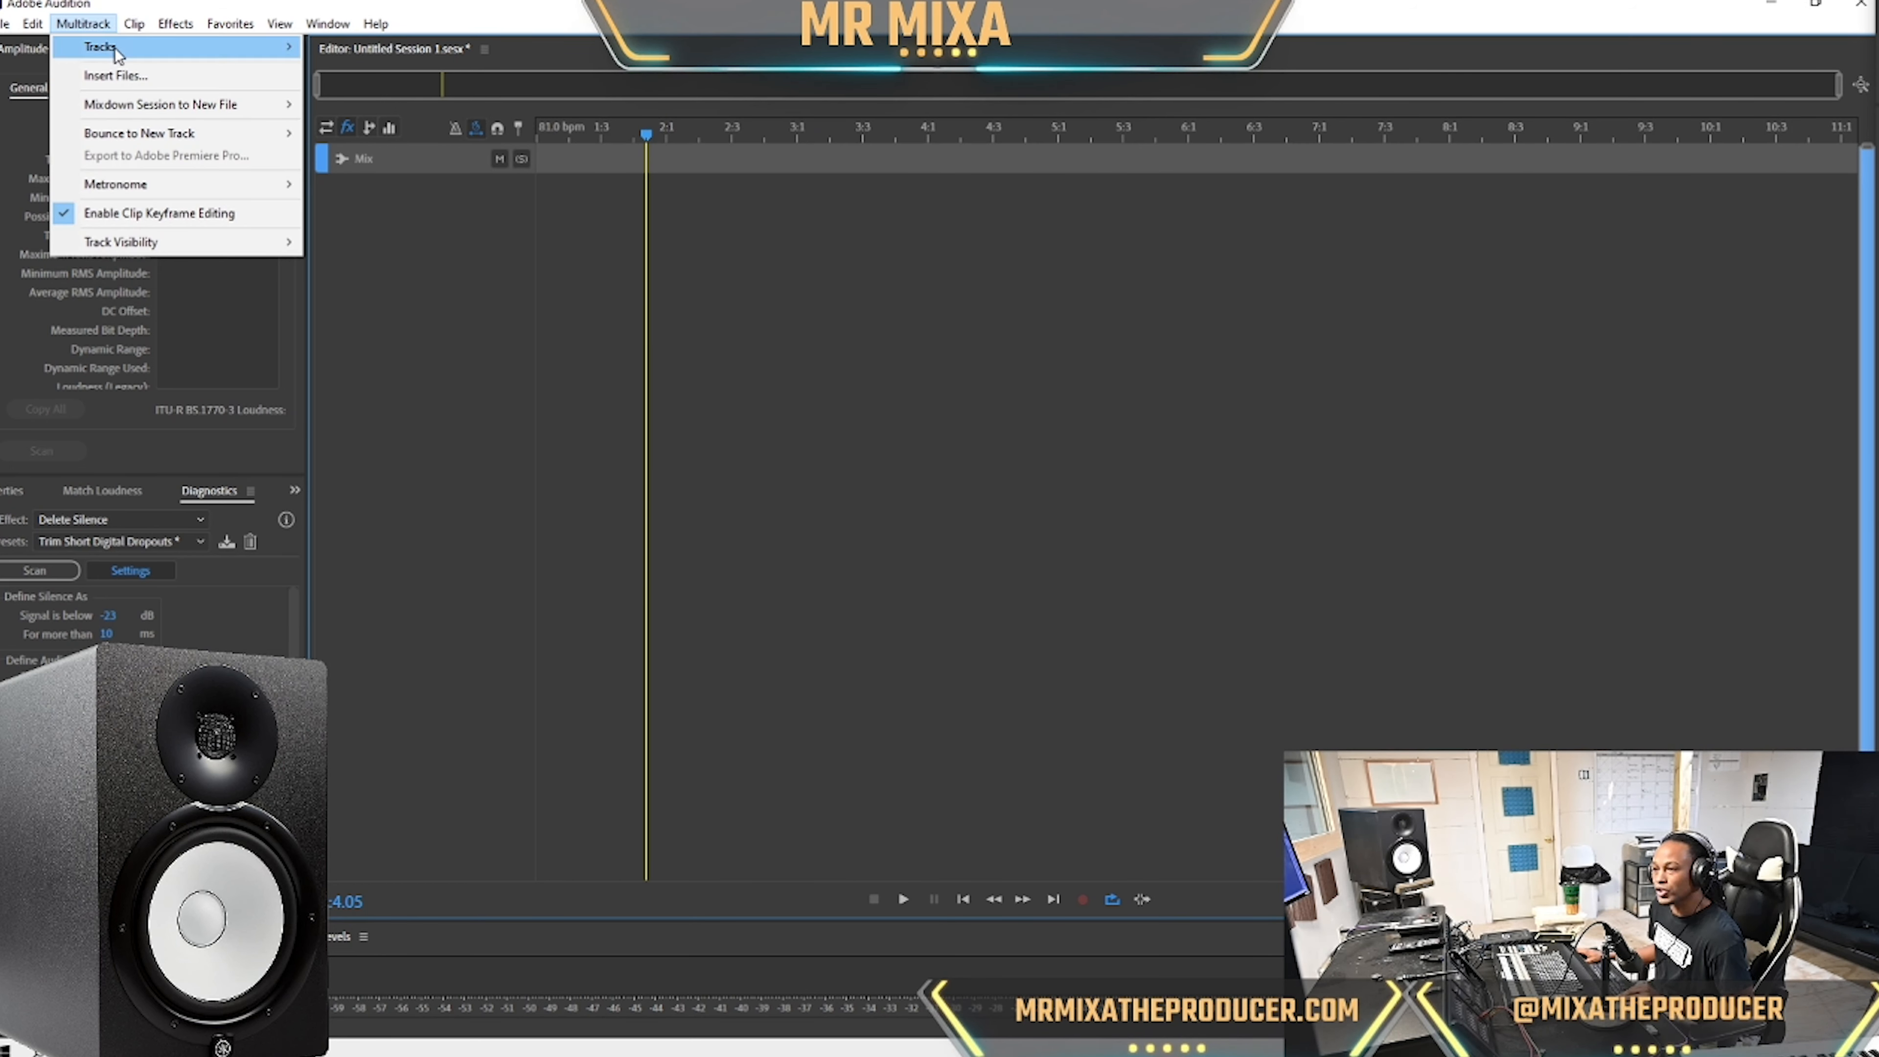
pyautogui.moveTo(117, 49)
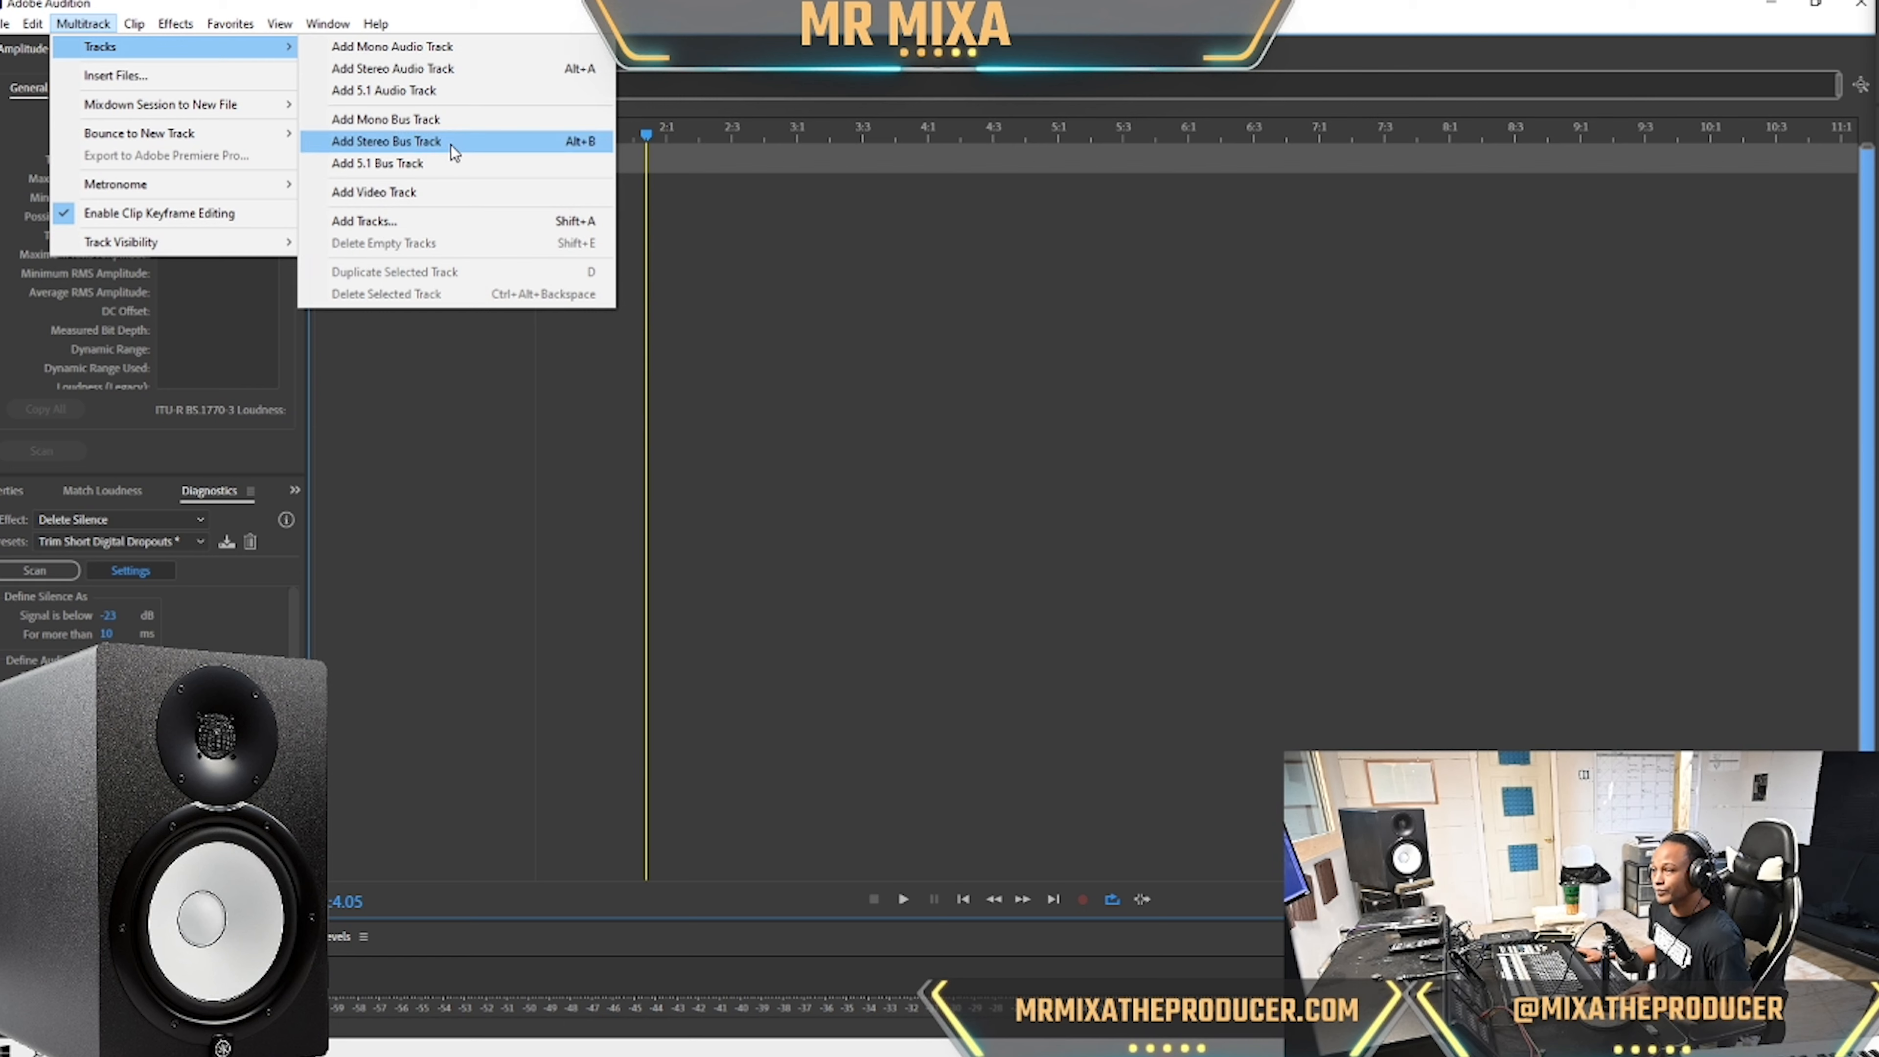
pyautogui.click(469, 222)
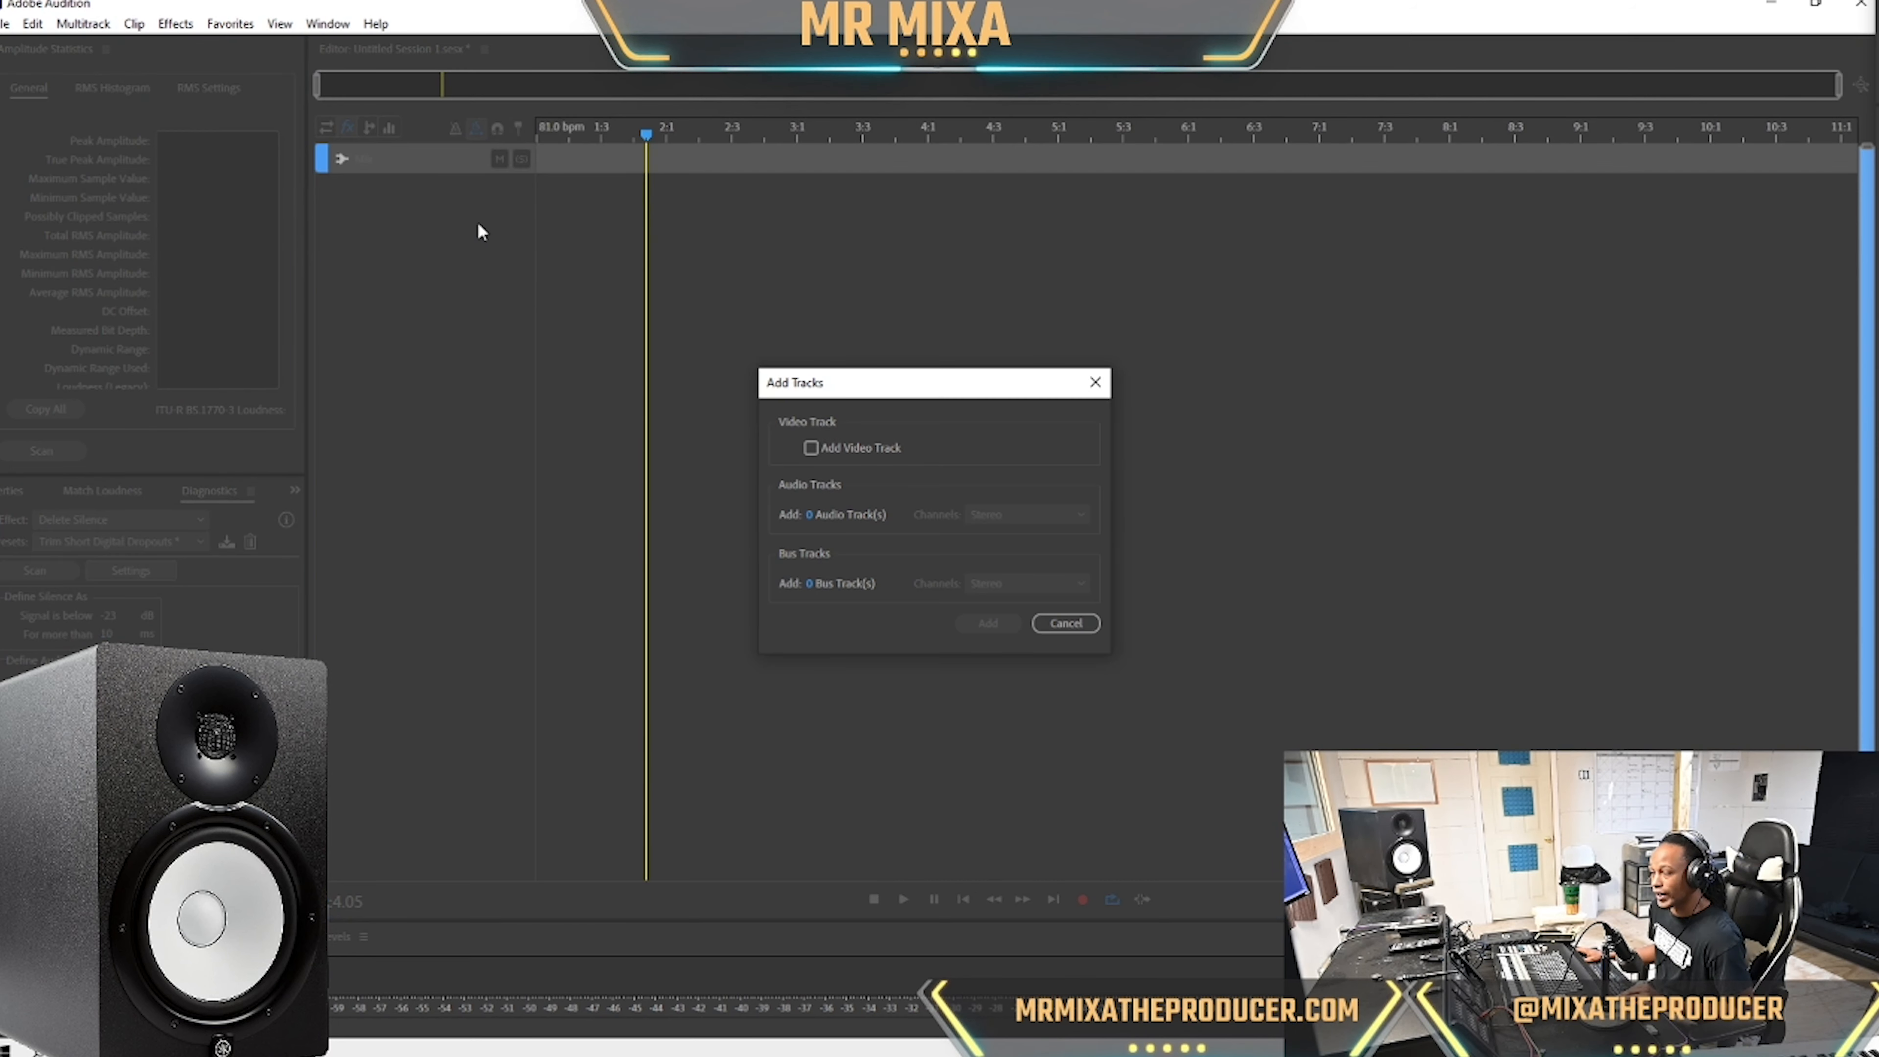
pyautogui.click(810, 515)
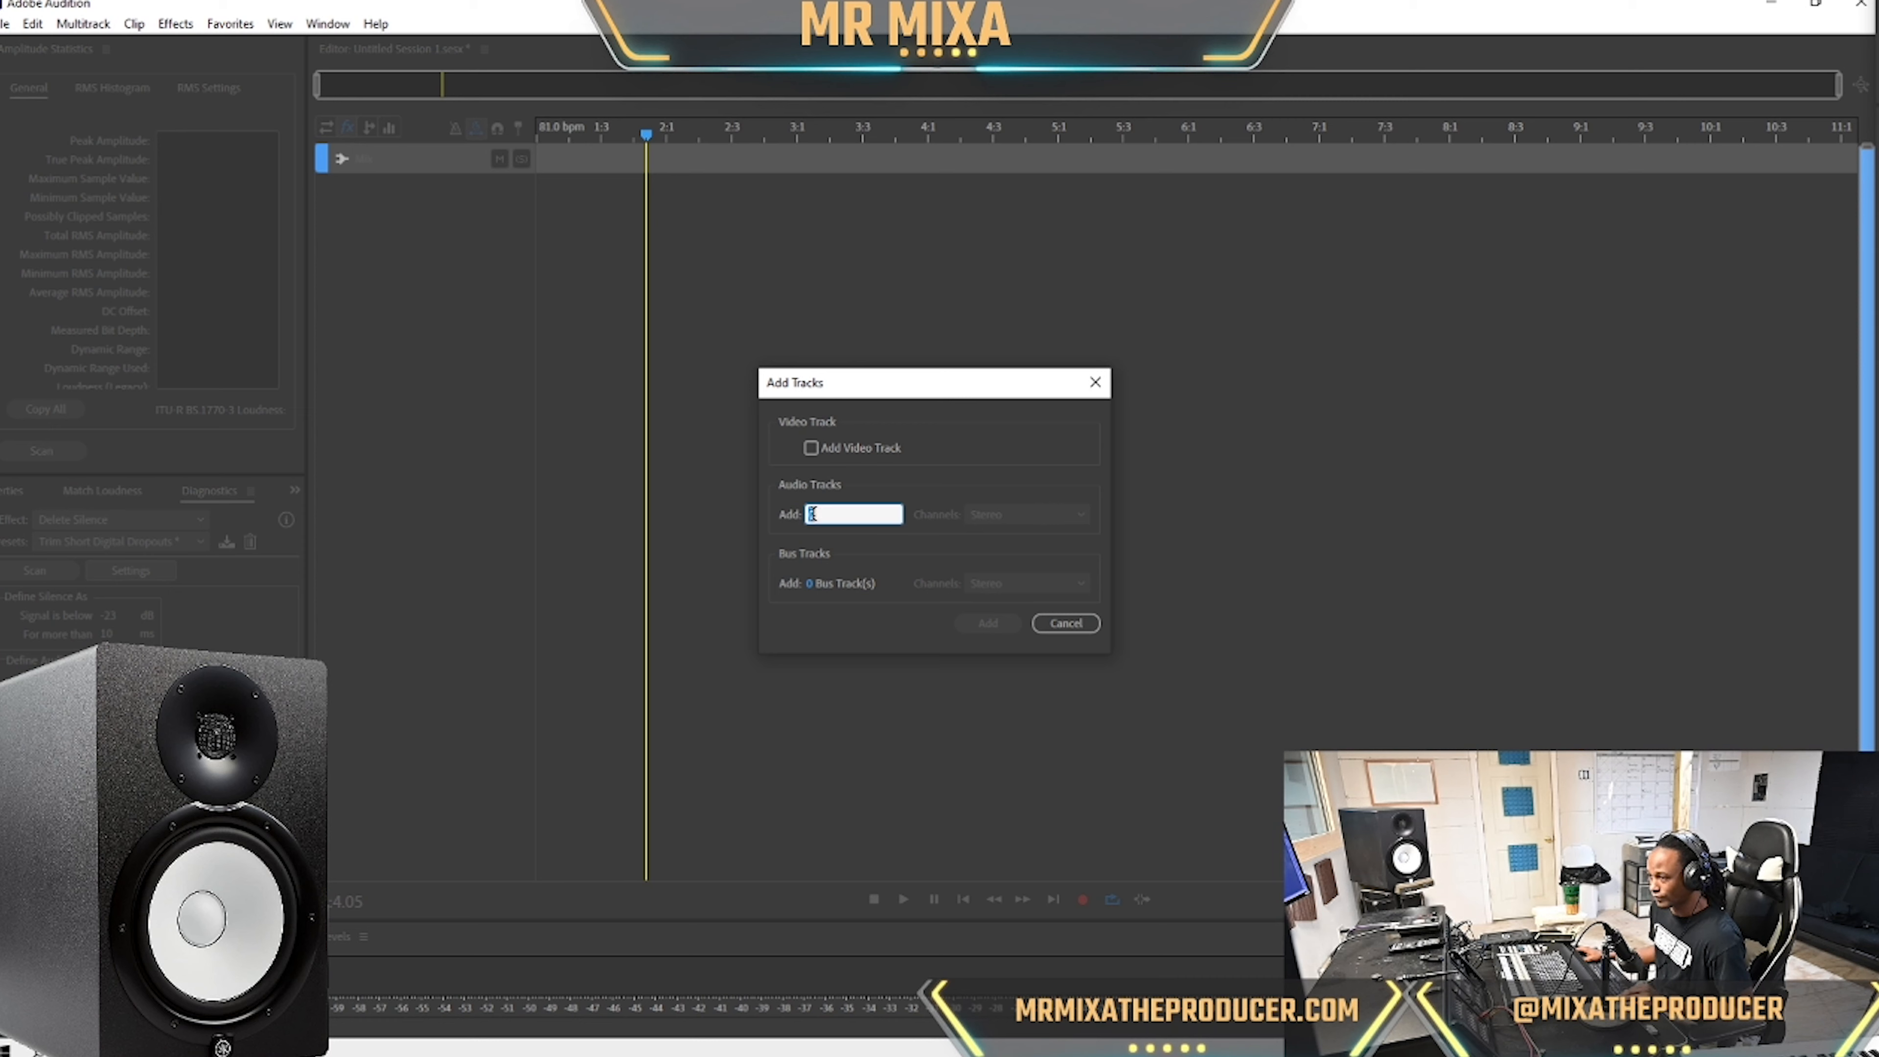
pyautogui.write('3')
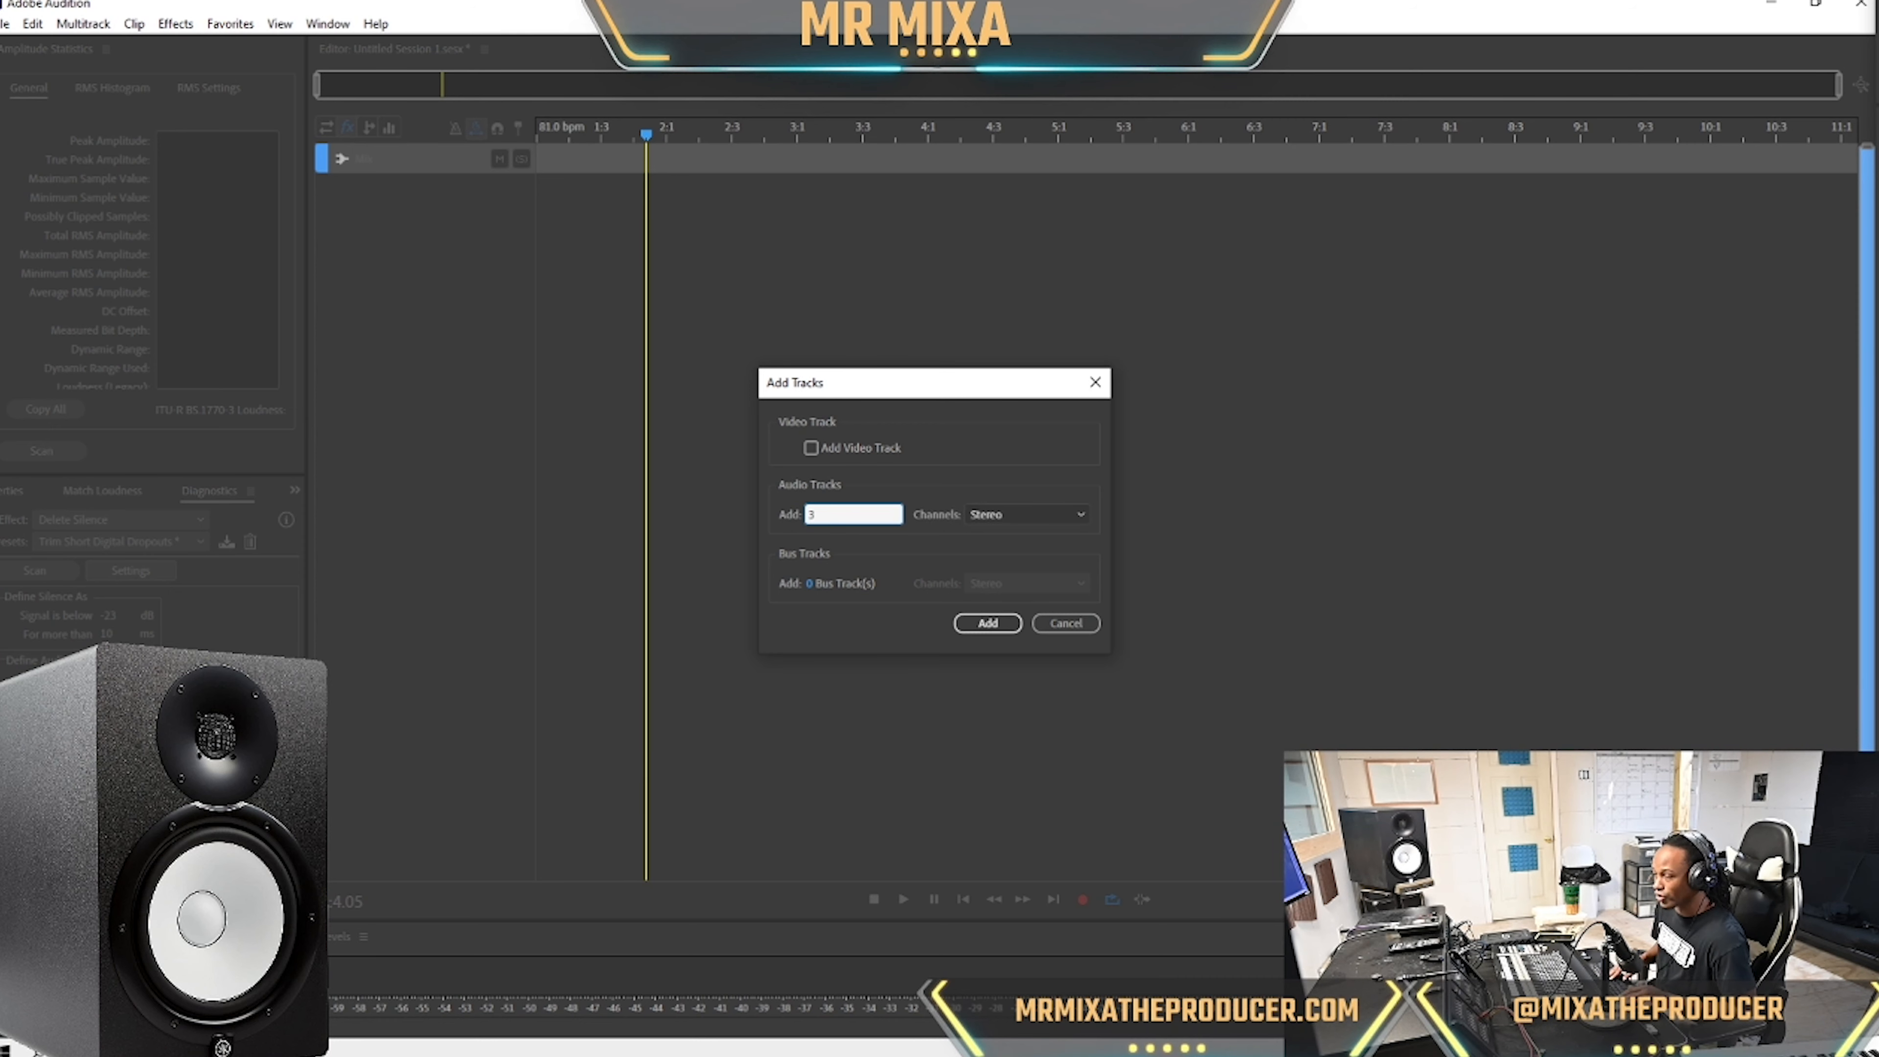
pyautogui.click(1054, 525)
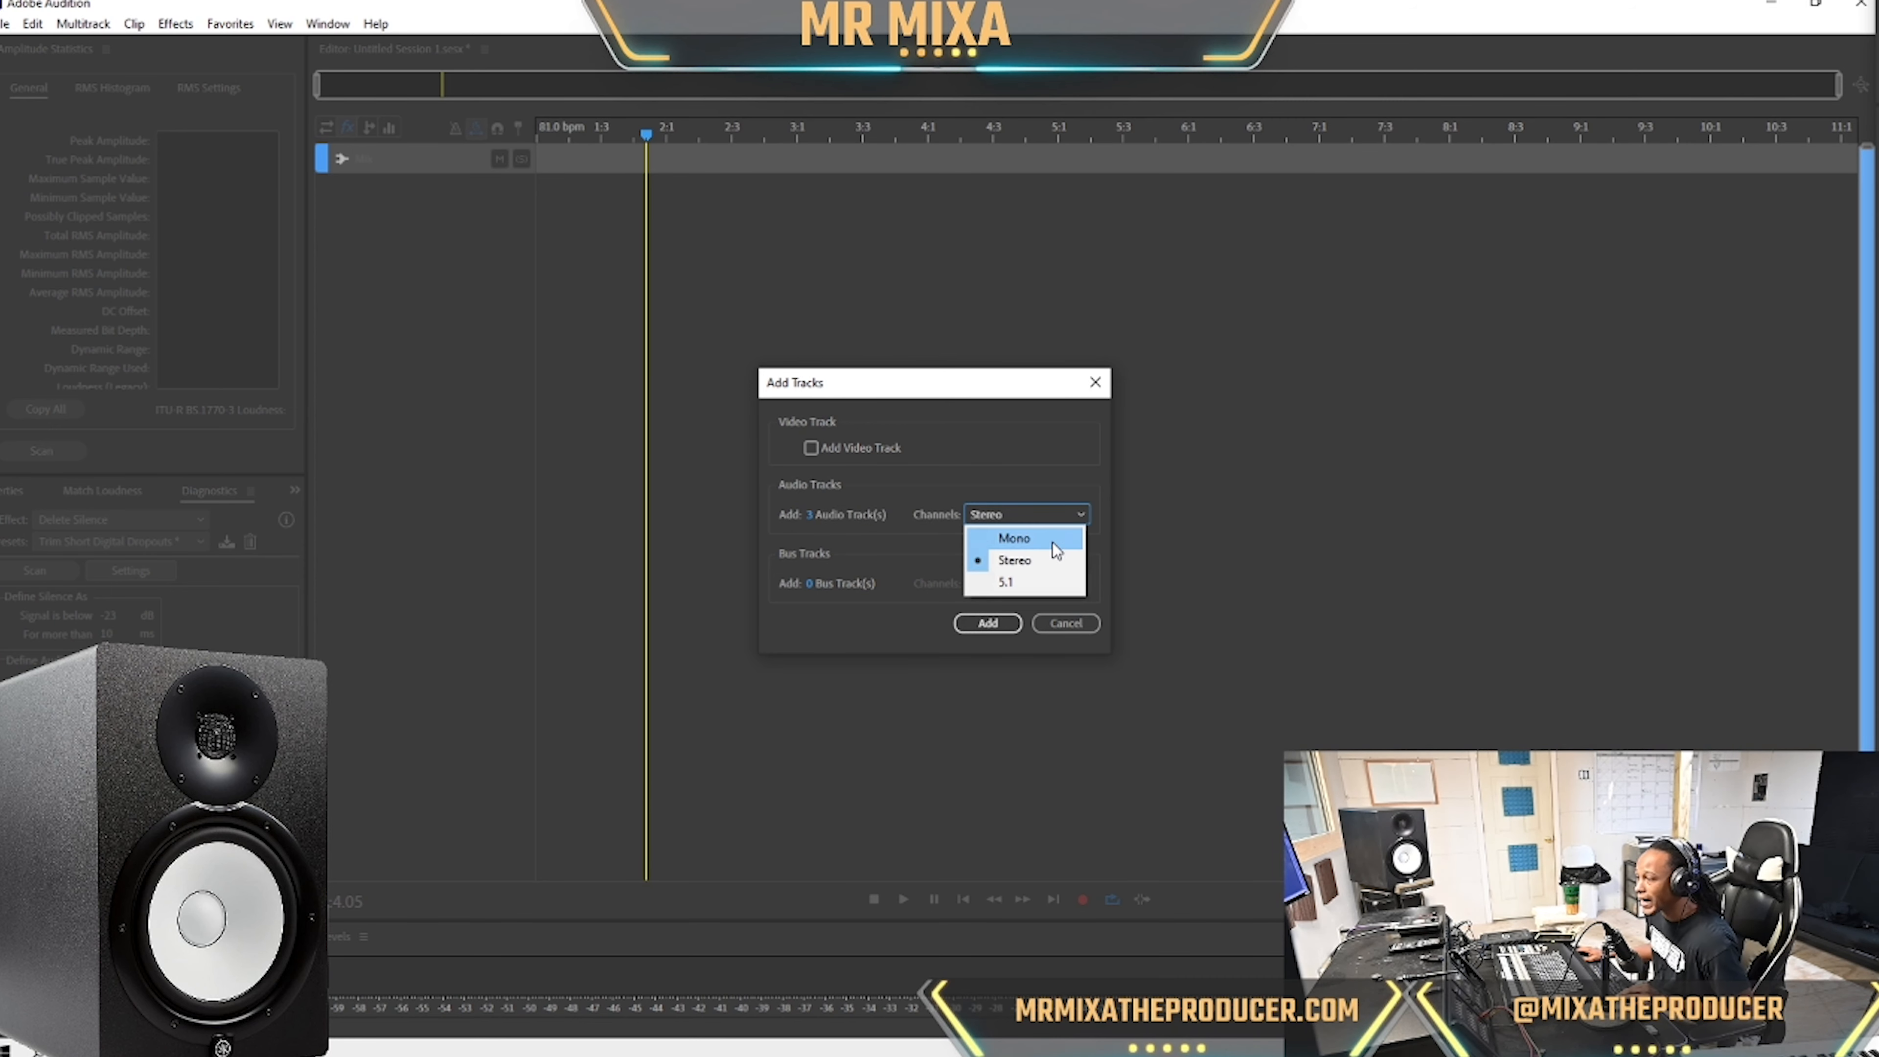
pyautogui.click(1052, 540)
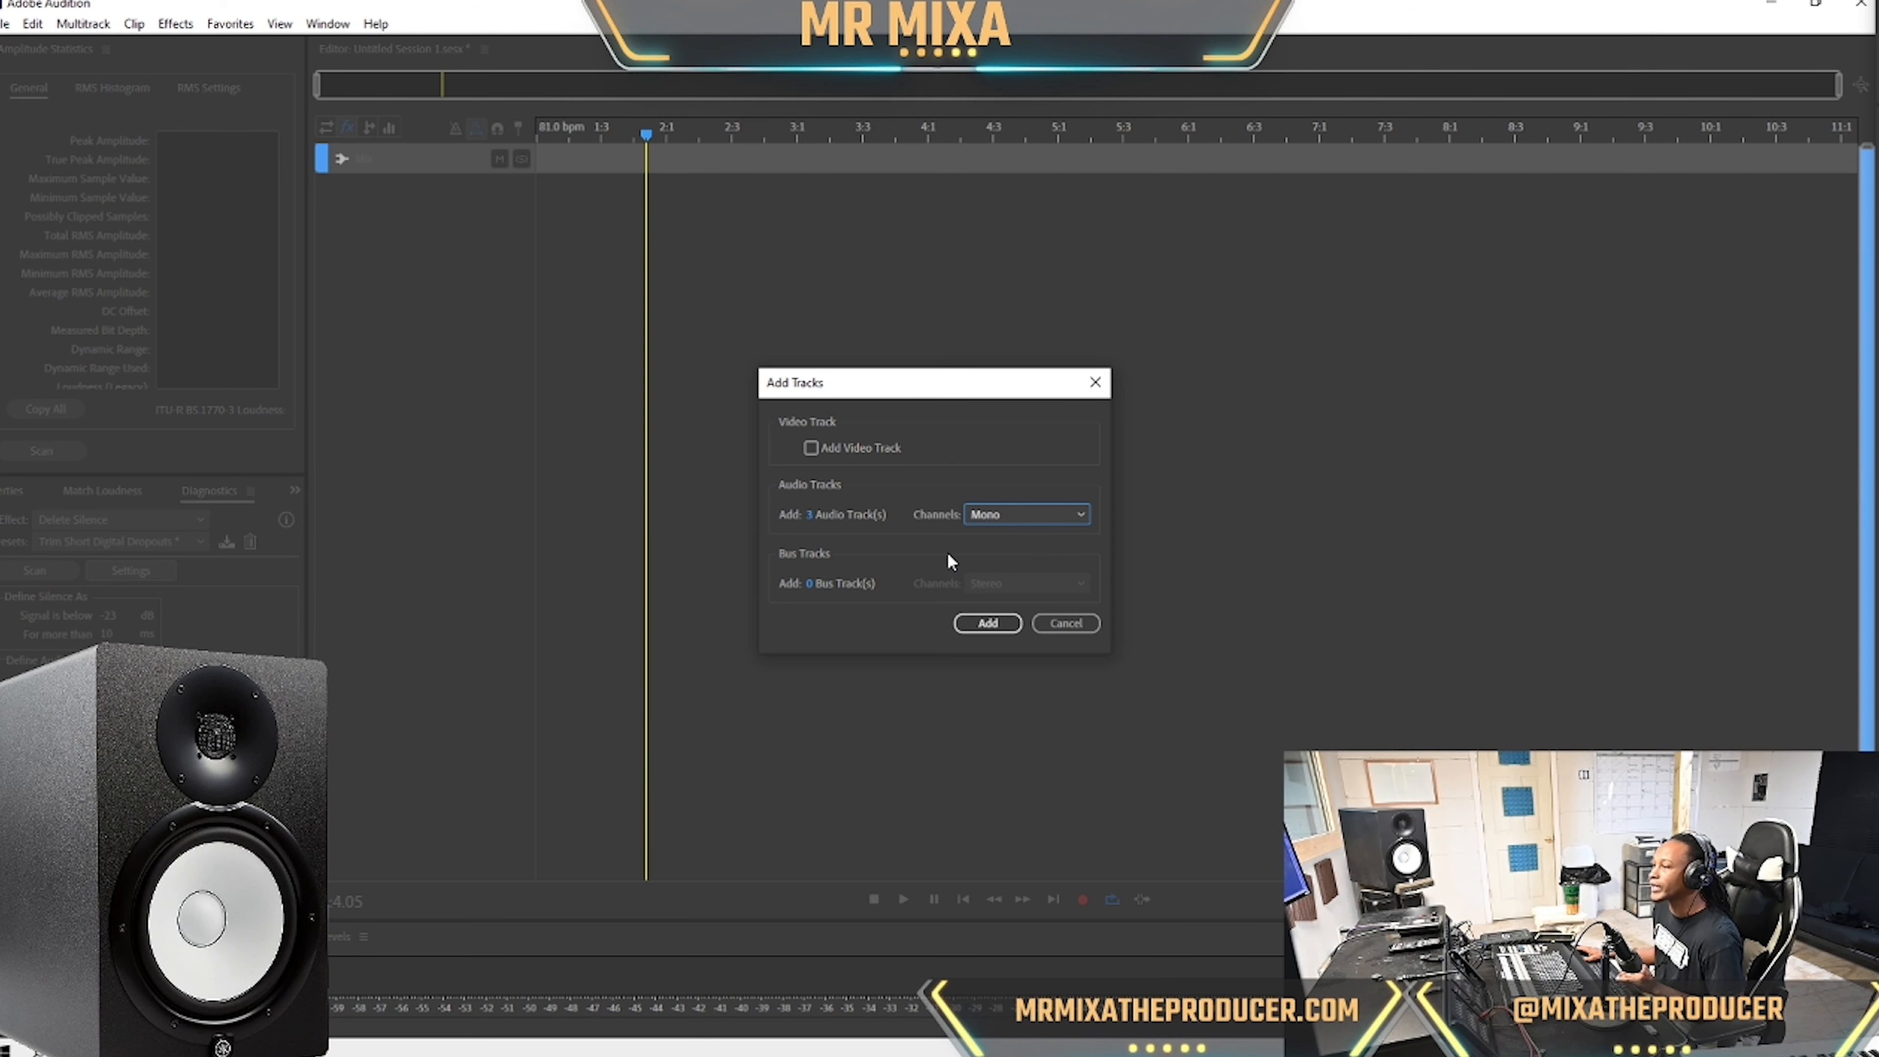
pyautogui.click(812, 583)
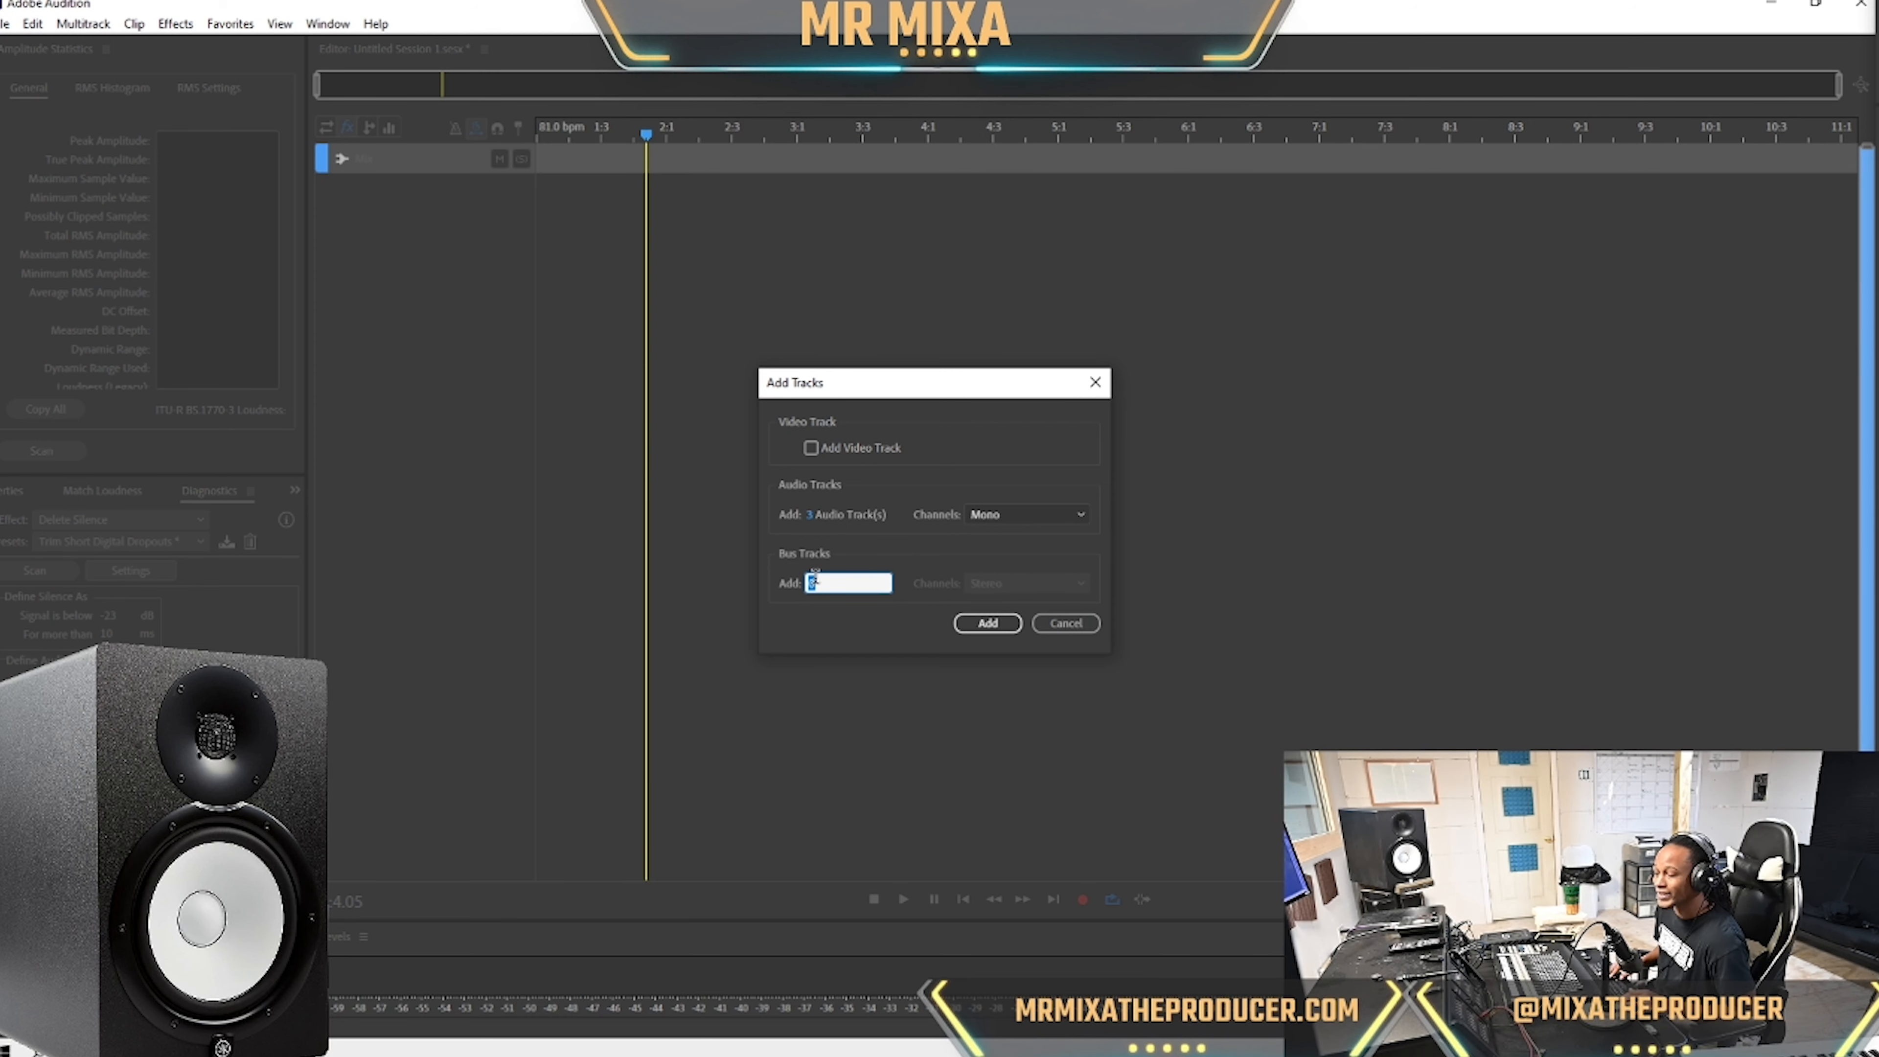
pyautogui.write('3')
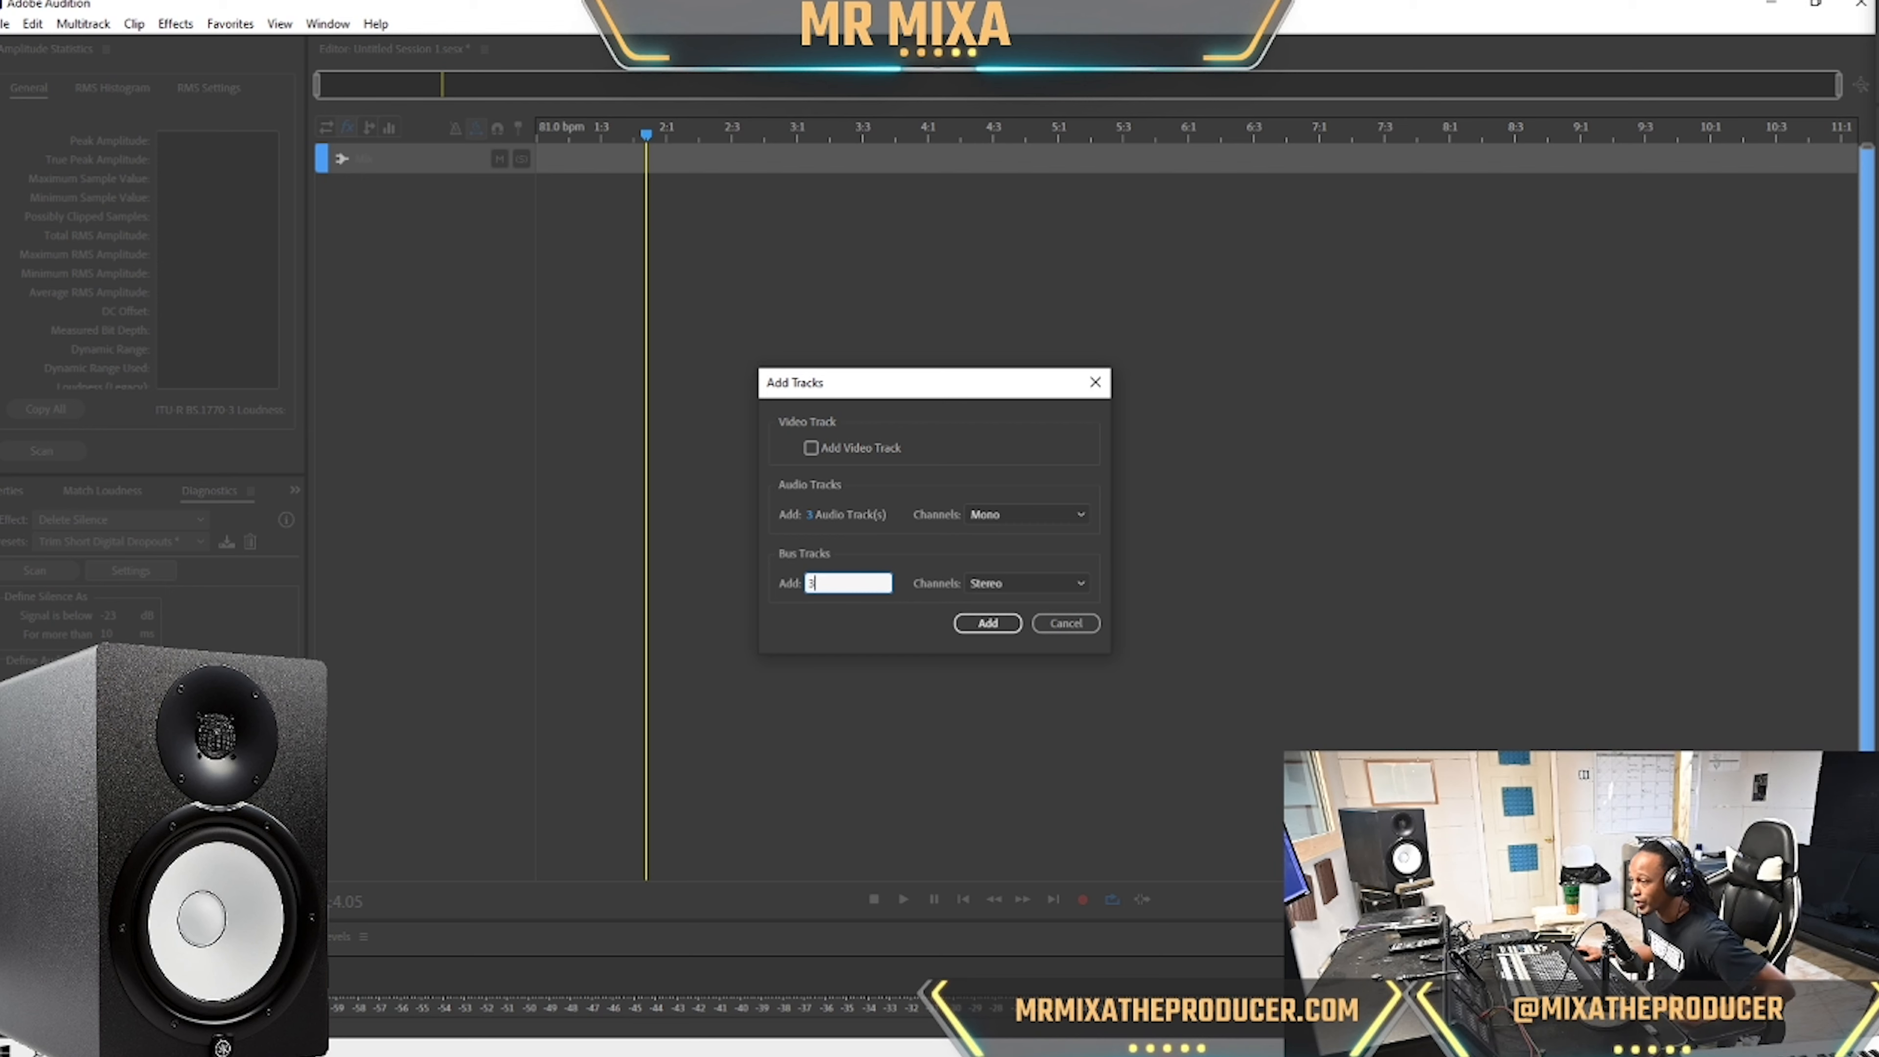
pyautogui.click(984, 624)
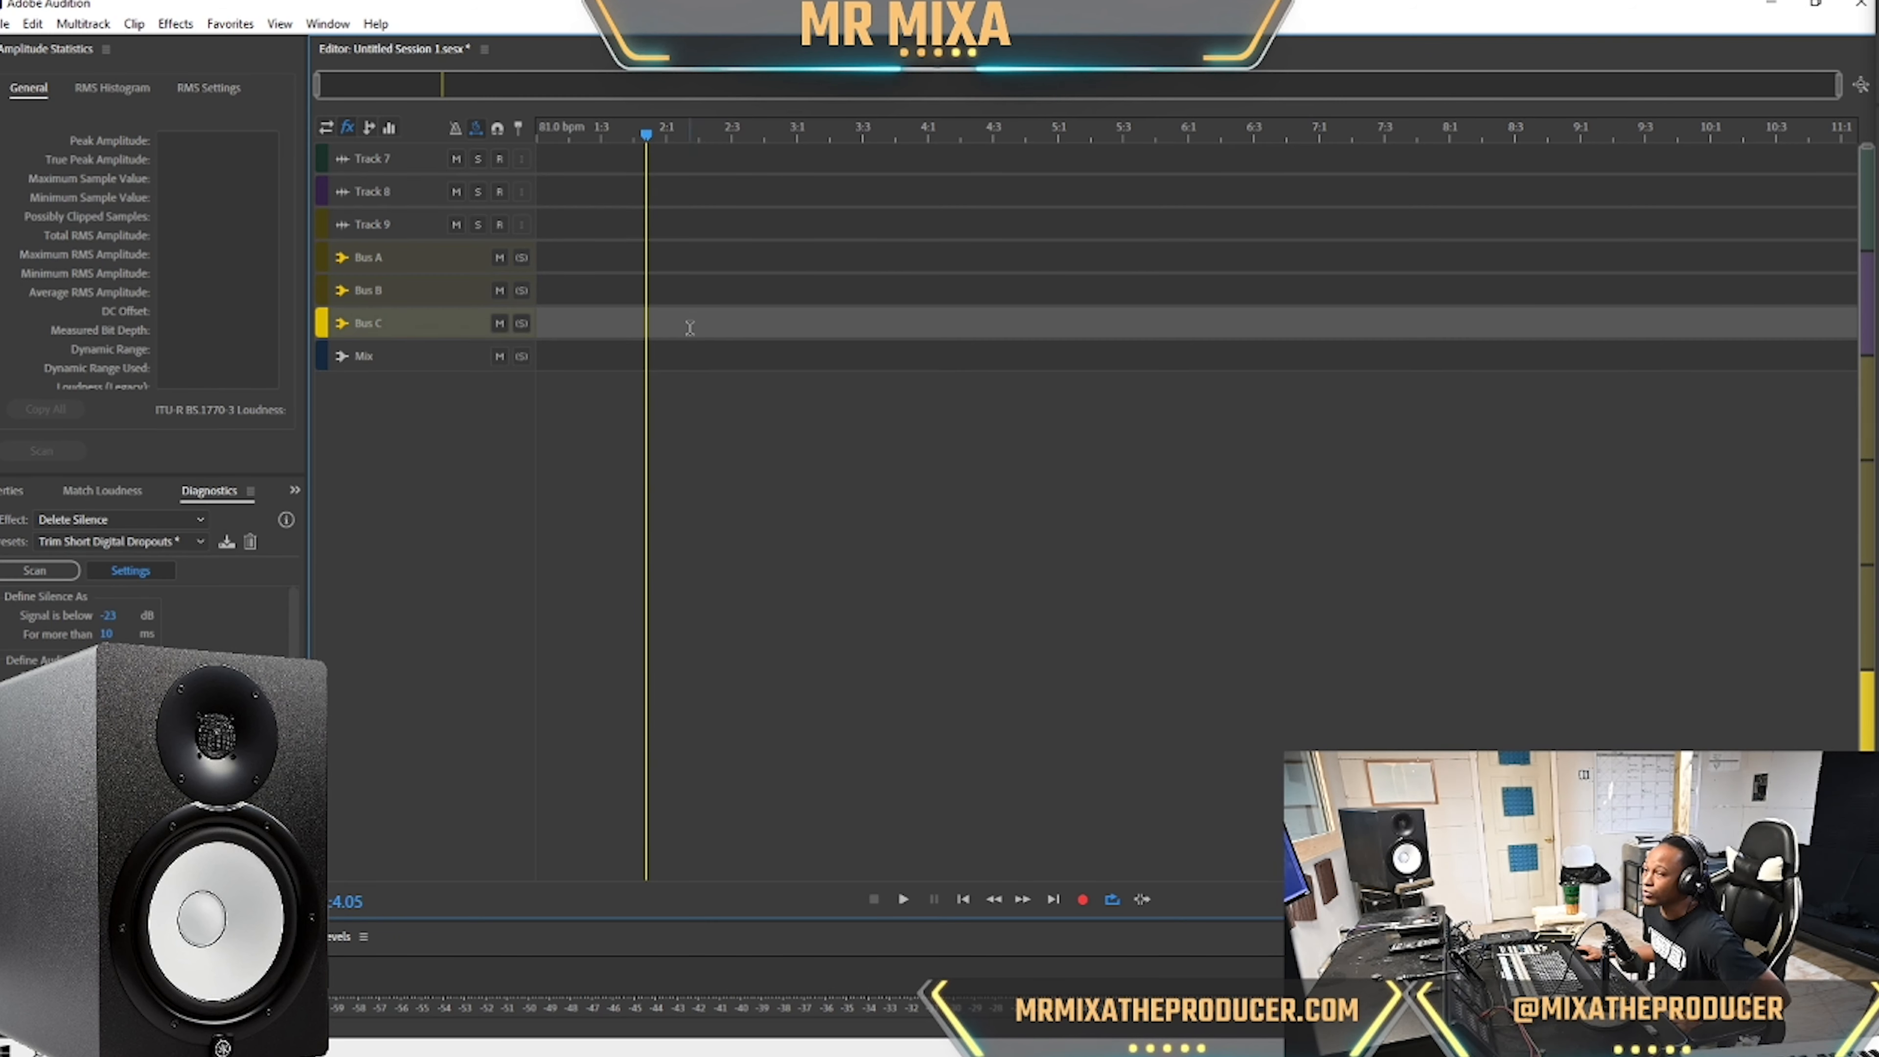
# Move the bus tracks above the audio tracks and increase the height of all tracks.
pyautogui.moveTo(327, 256); pyautogui.dragTo(340, 145)
pyautogui.moveTo(325, 297); pyautogui.dragTo(327, 211)
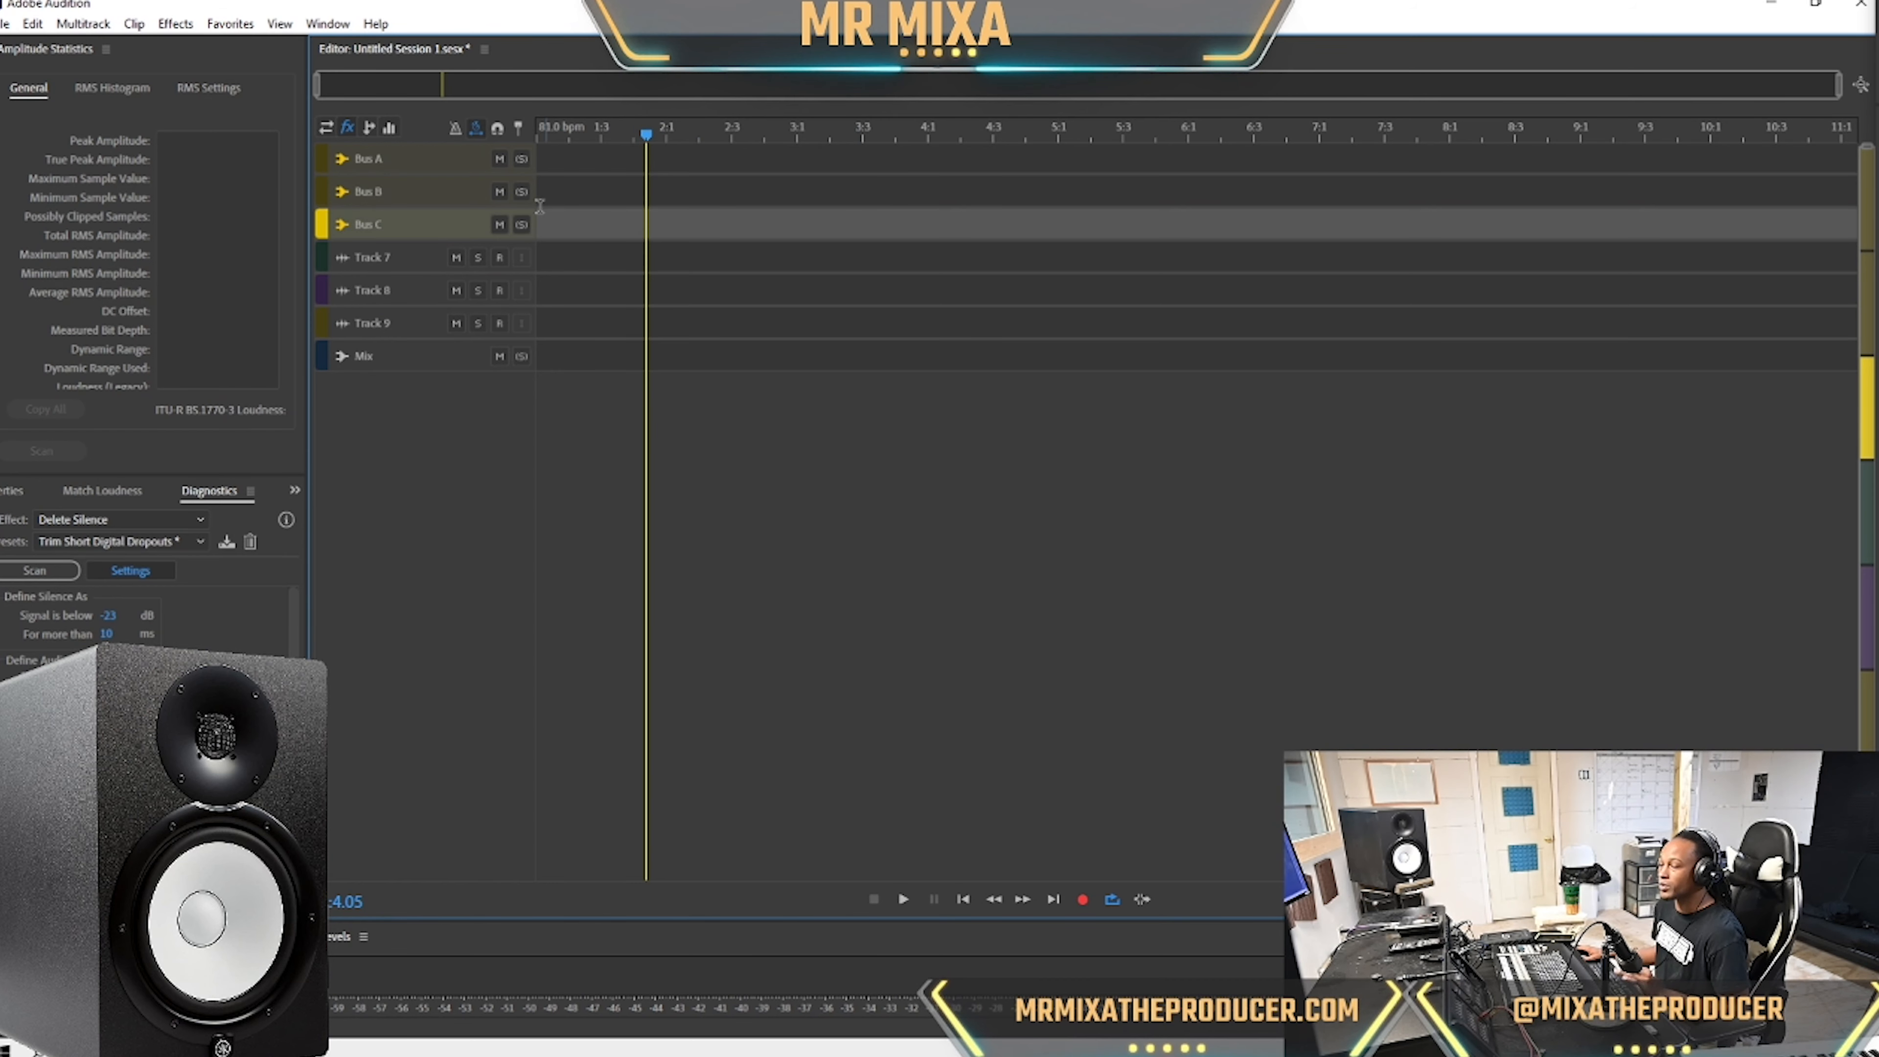
pyautogui.scroll(5, 484, 191)
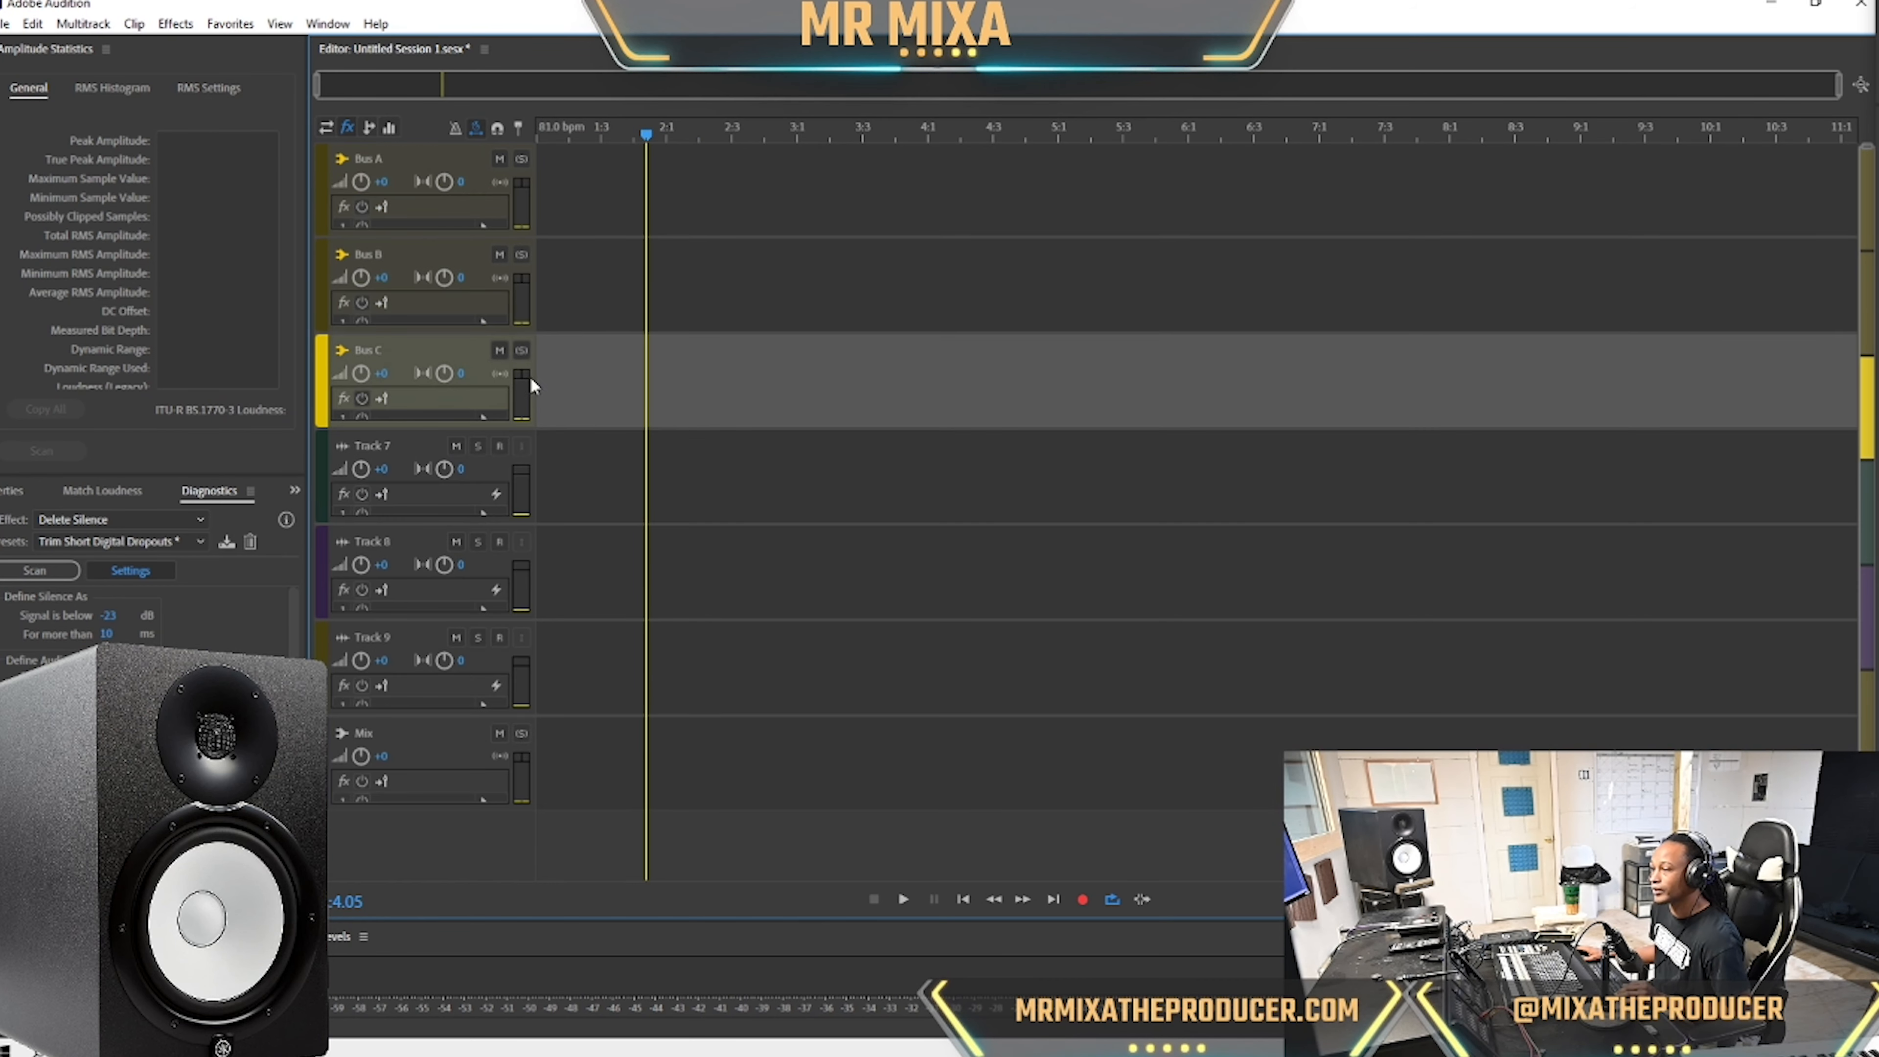
# Rename the Bus A track as REVERB and the Bus B track as DEKAY.
pyautogui.click(379, 163)
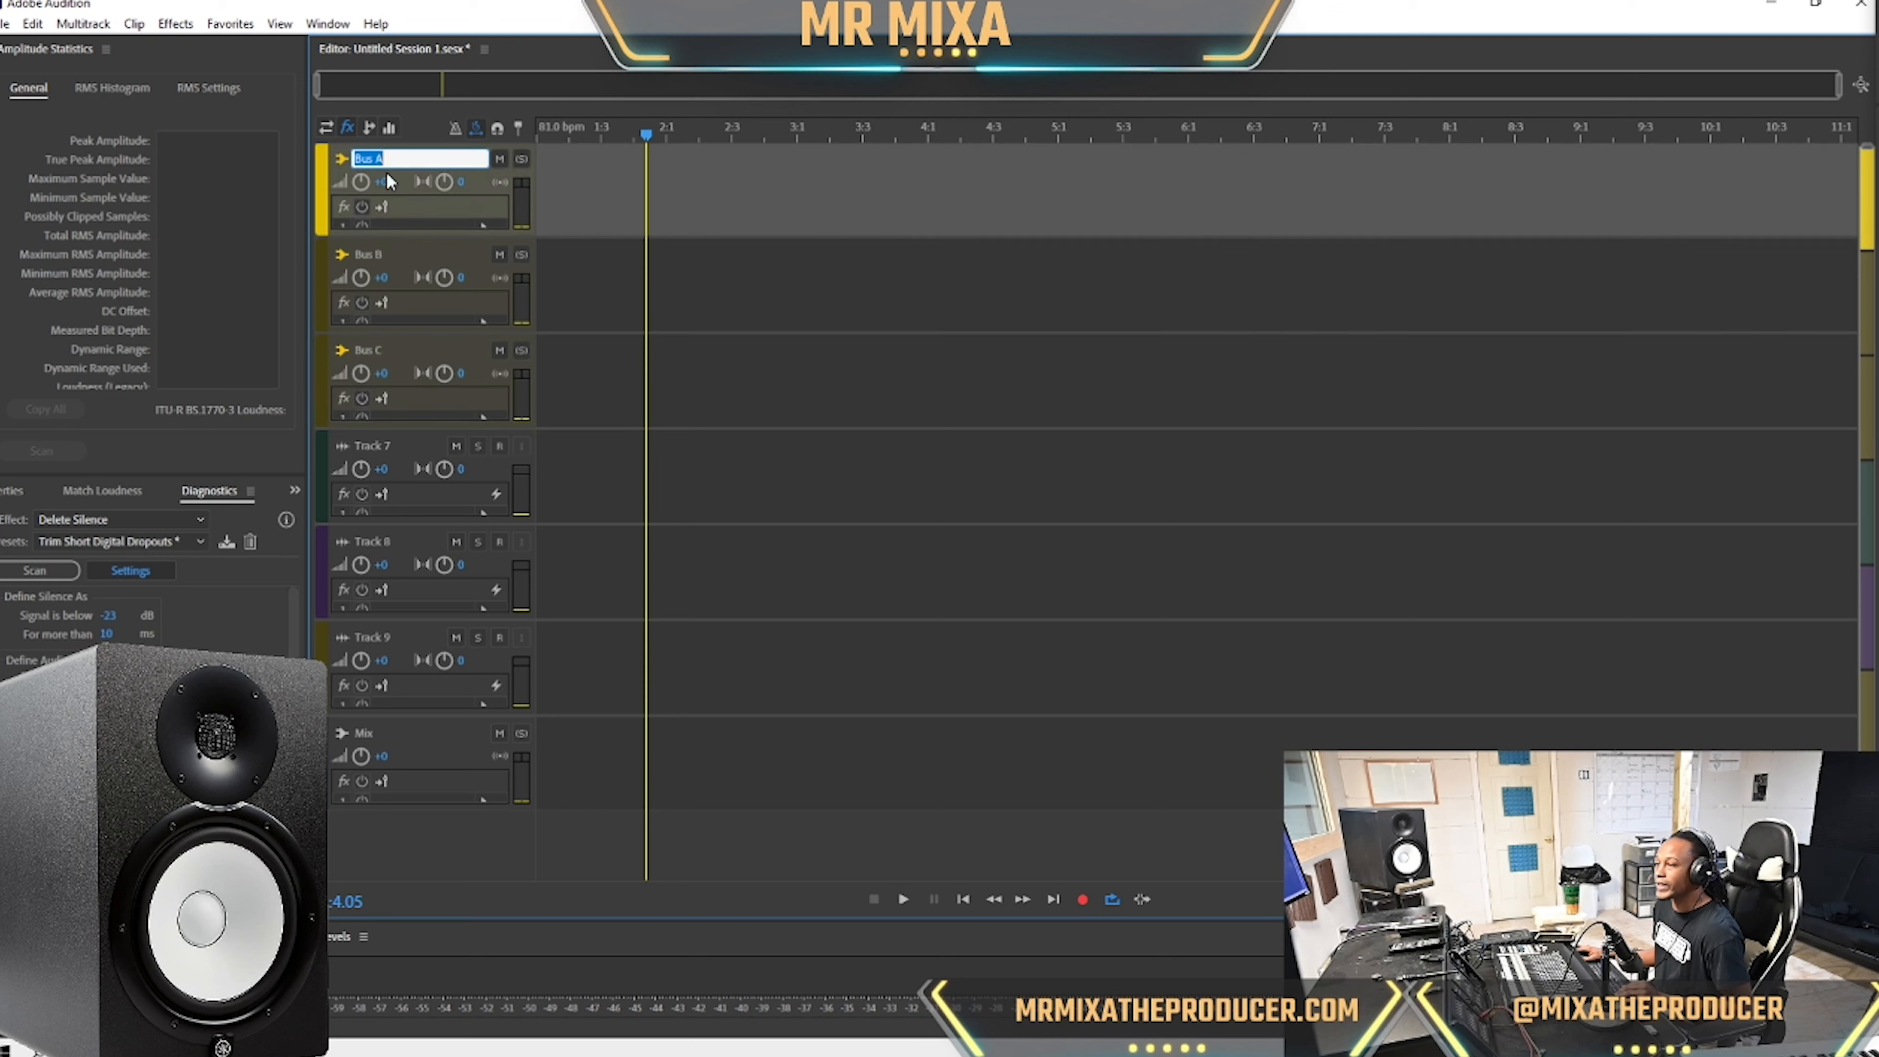
pyautogui.write('RE')
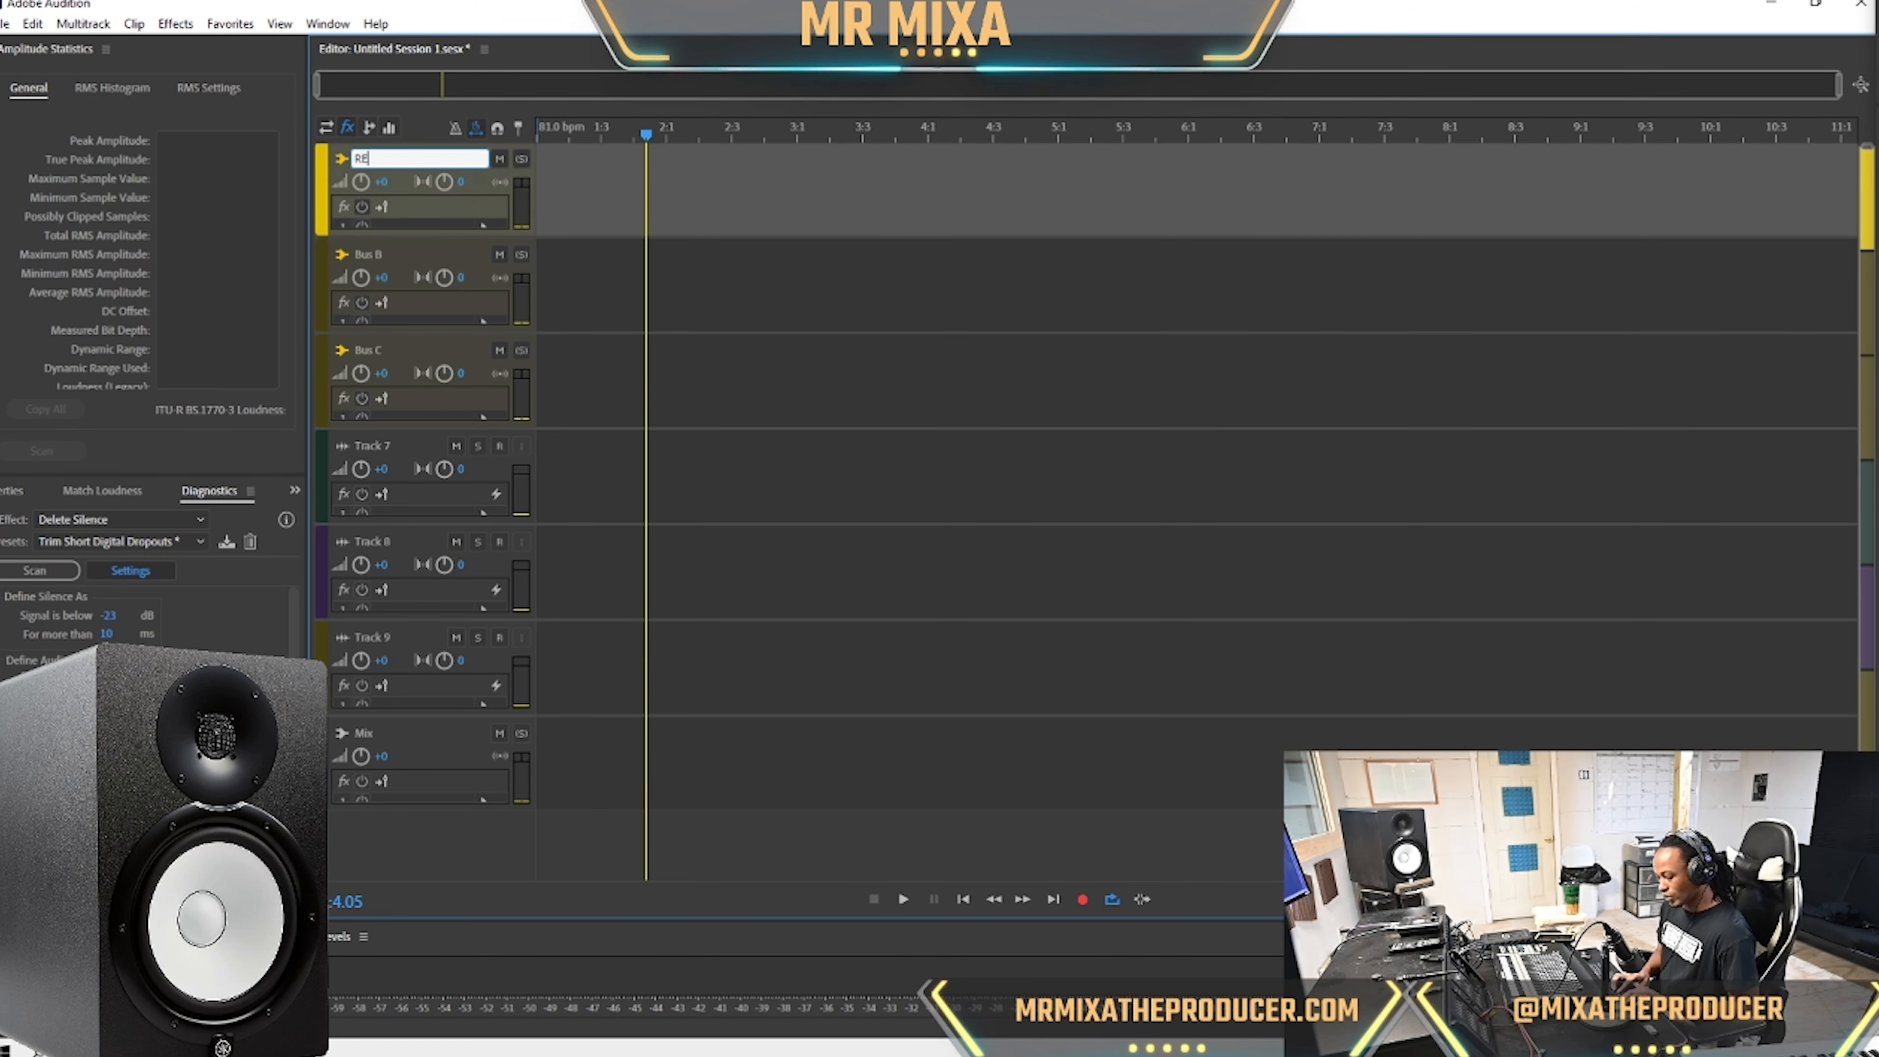
pyautogui.write('VERB')
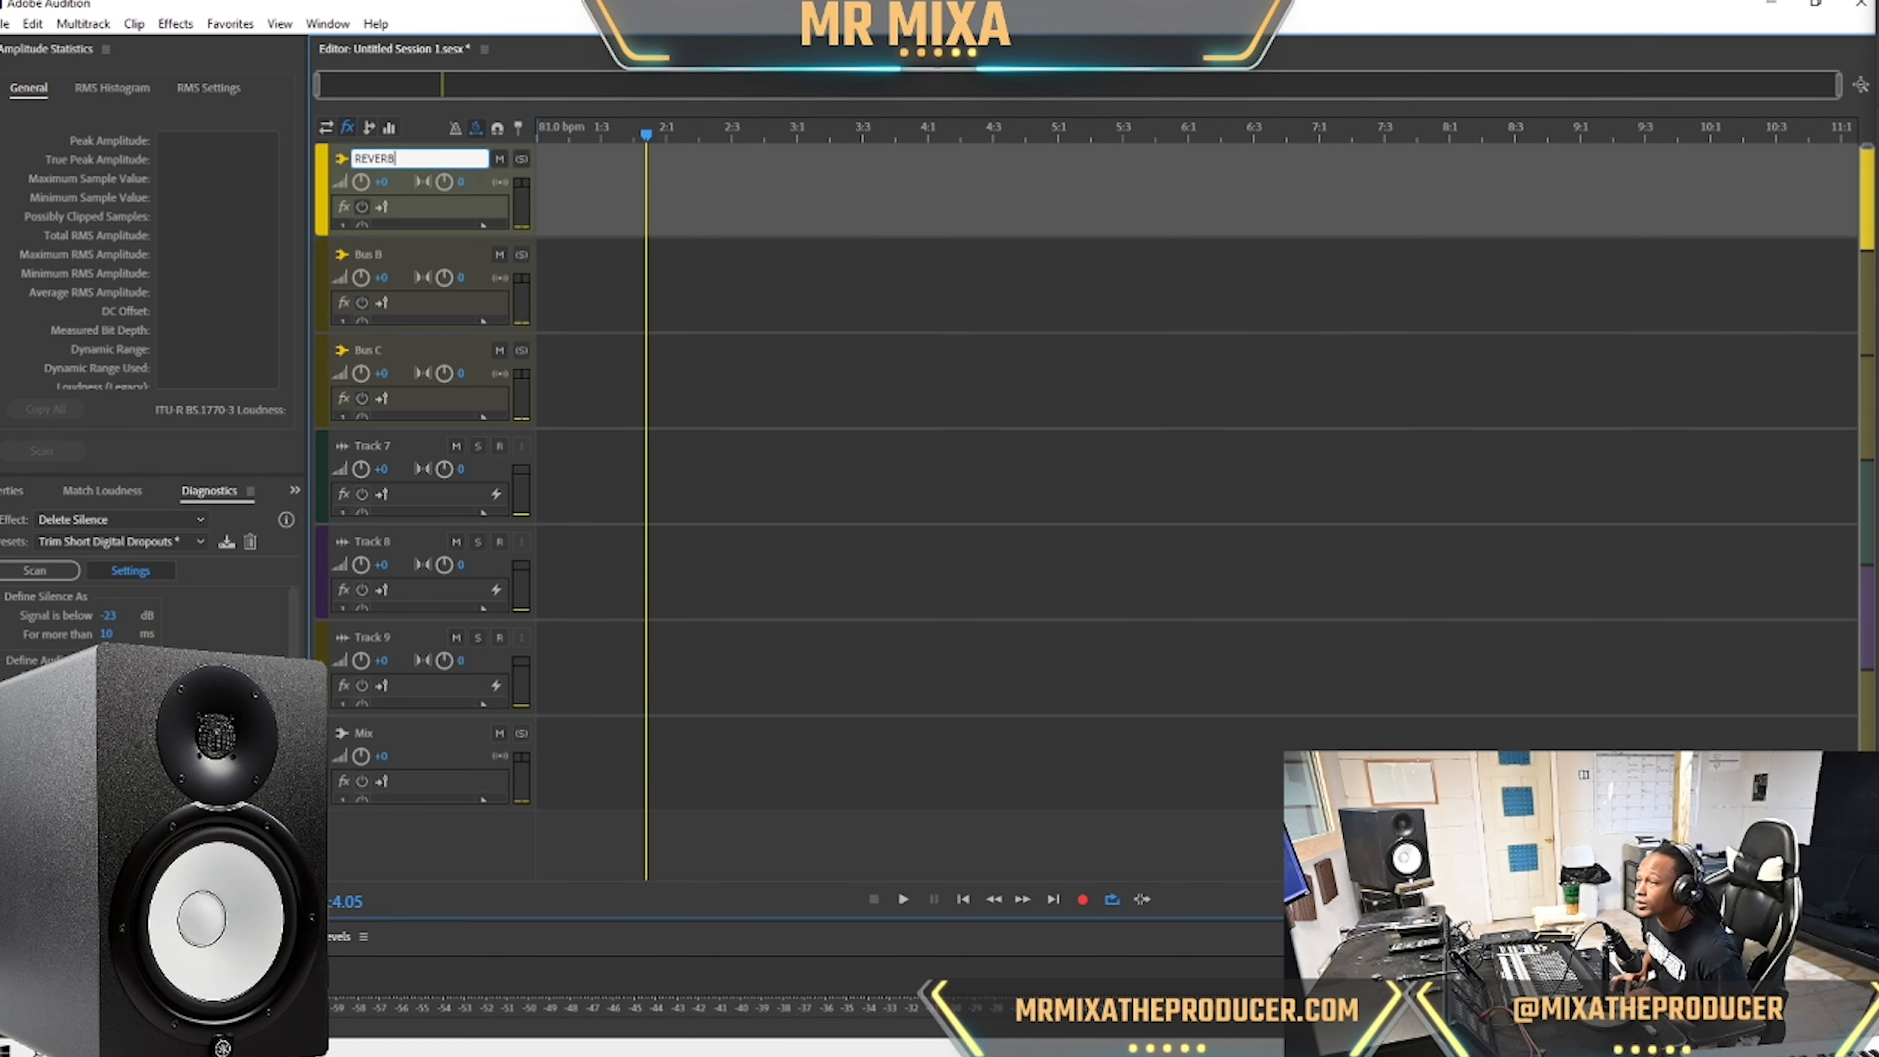
pyautogui.press('Return')
pyautogui.click(382, 256)
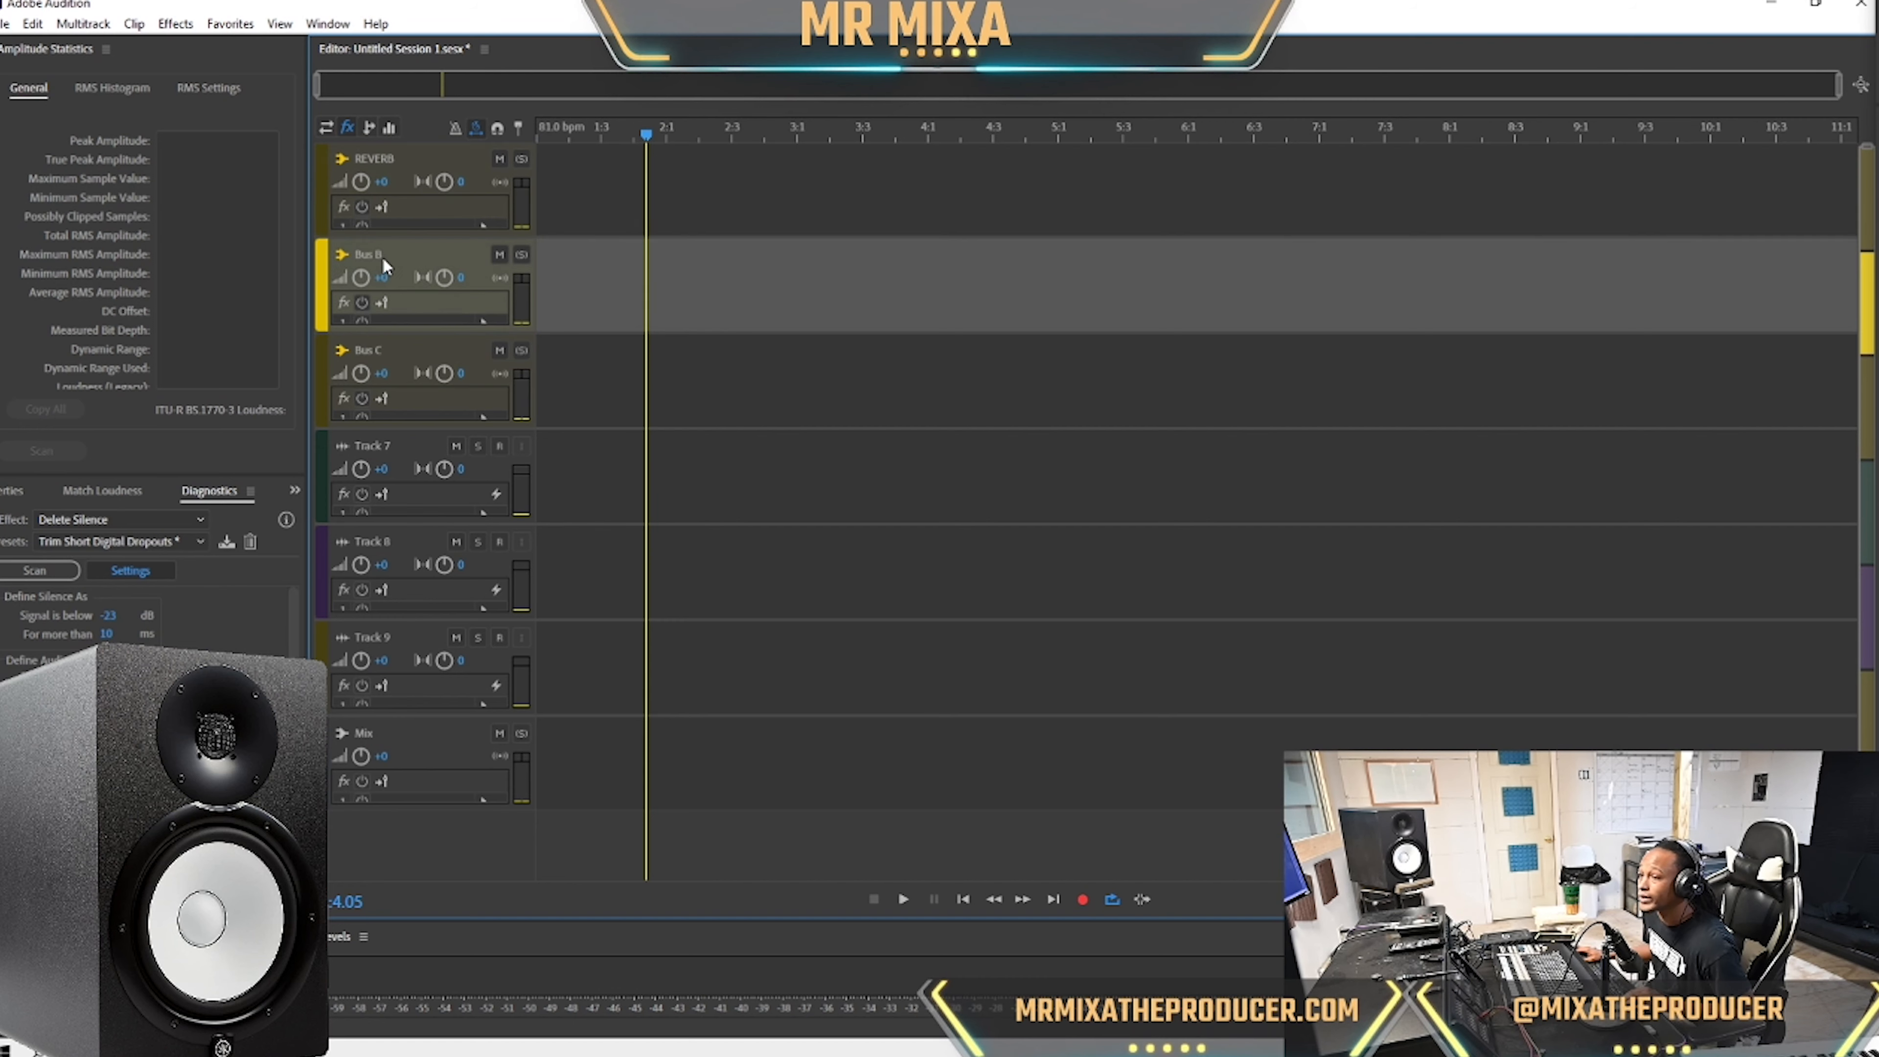
pyautogui.click(377, 256)
pyautogui.write('DEKAY')
pyautogui.press('Return')
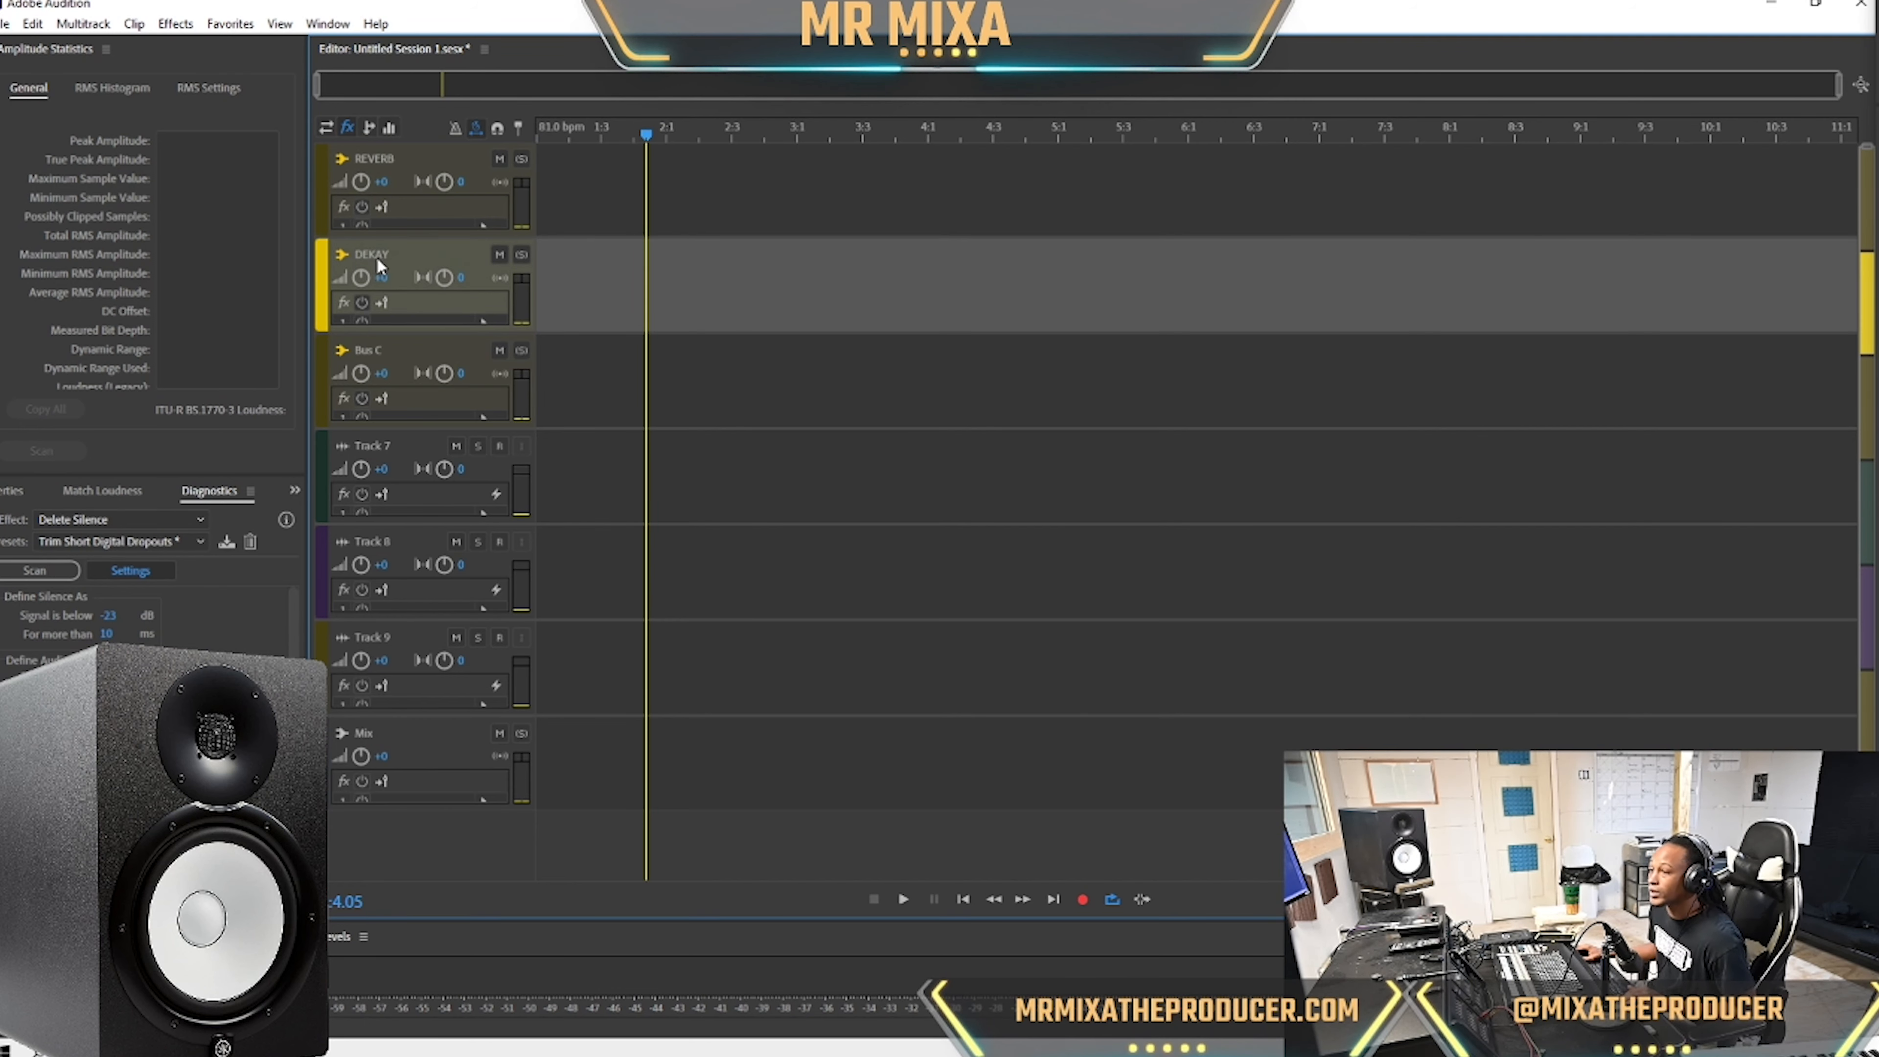
# Rename the Bus C track as EFFECTS and save the session.
pyautogui.click(364, 346)
pyautogui.click(366, 348)
pyautogui.write('EFFEC')
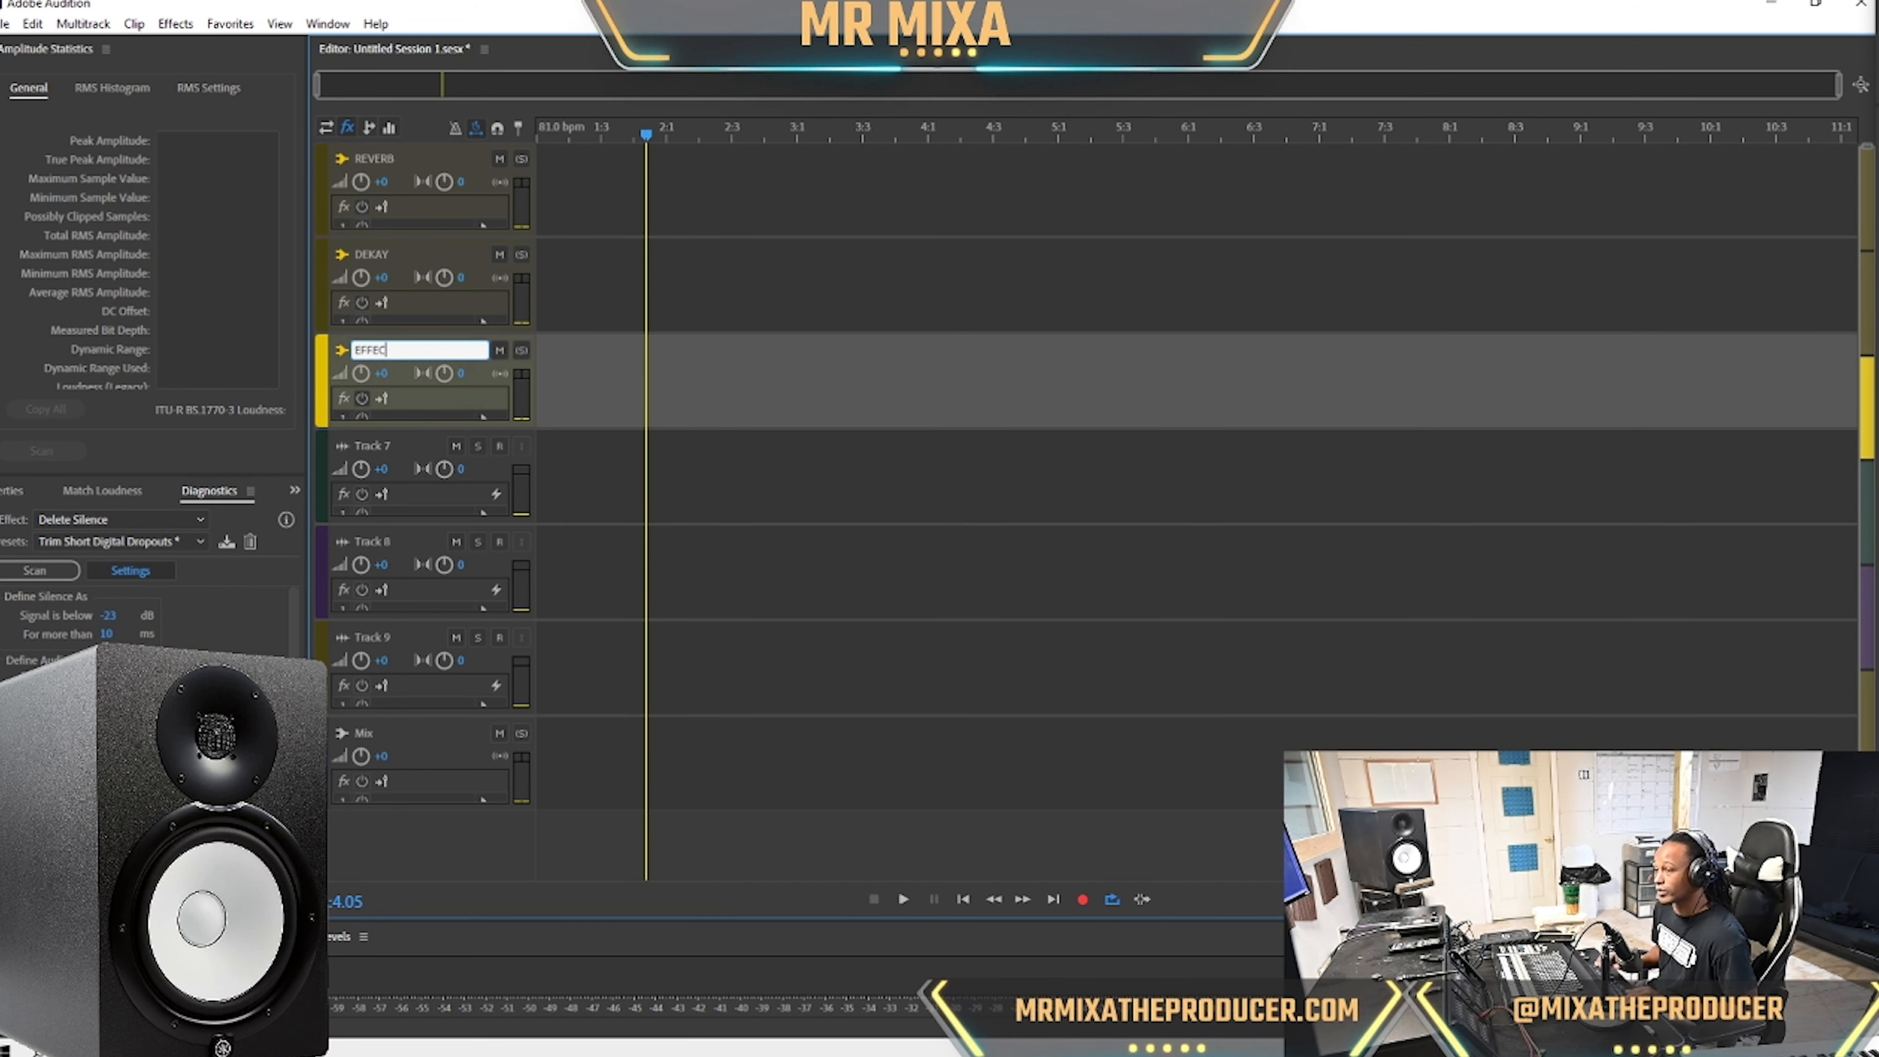
pyautogui.write('TS')
pyautogui.press('Return')
pyautogui.hotkey('ctrl', 's')
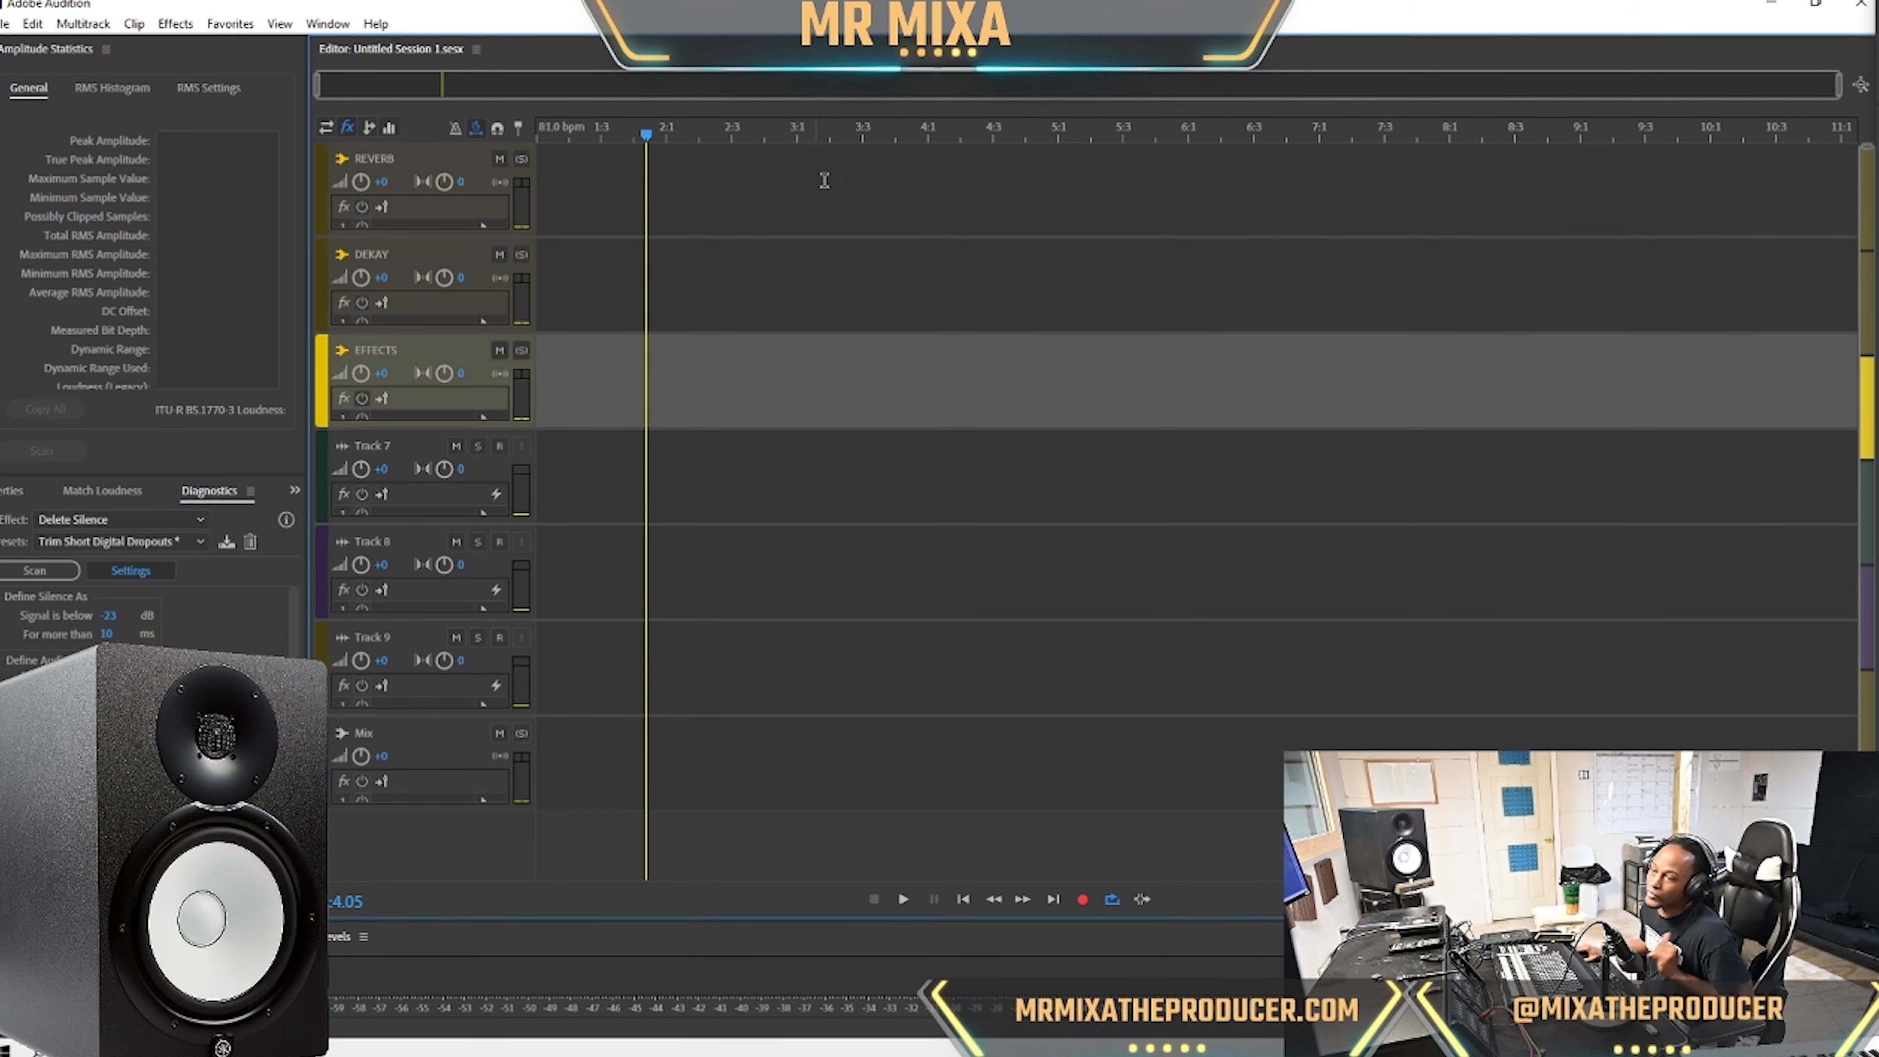
# Return the playhead to the start of the timeline and rename Track 7, Track 8 and Track 9 each as VOCALS.
pyautogui.moveTo(649, 136); pyautogui.dragTo(441, 120)
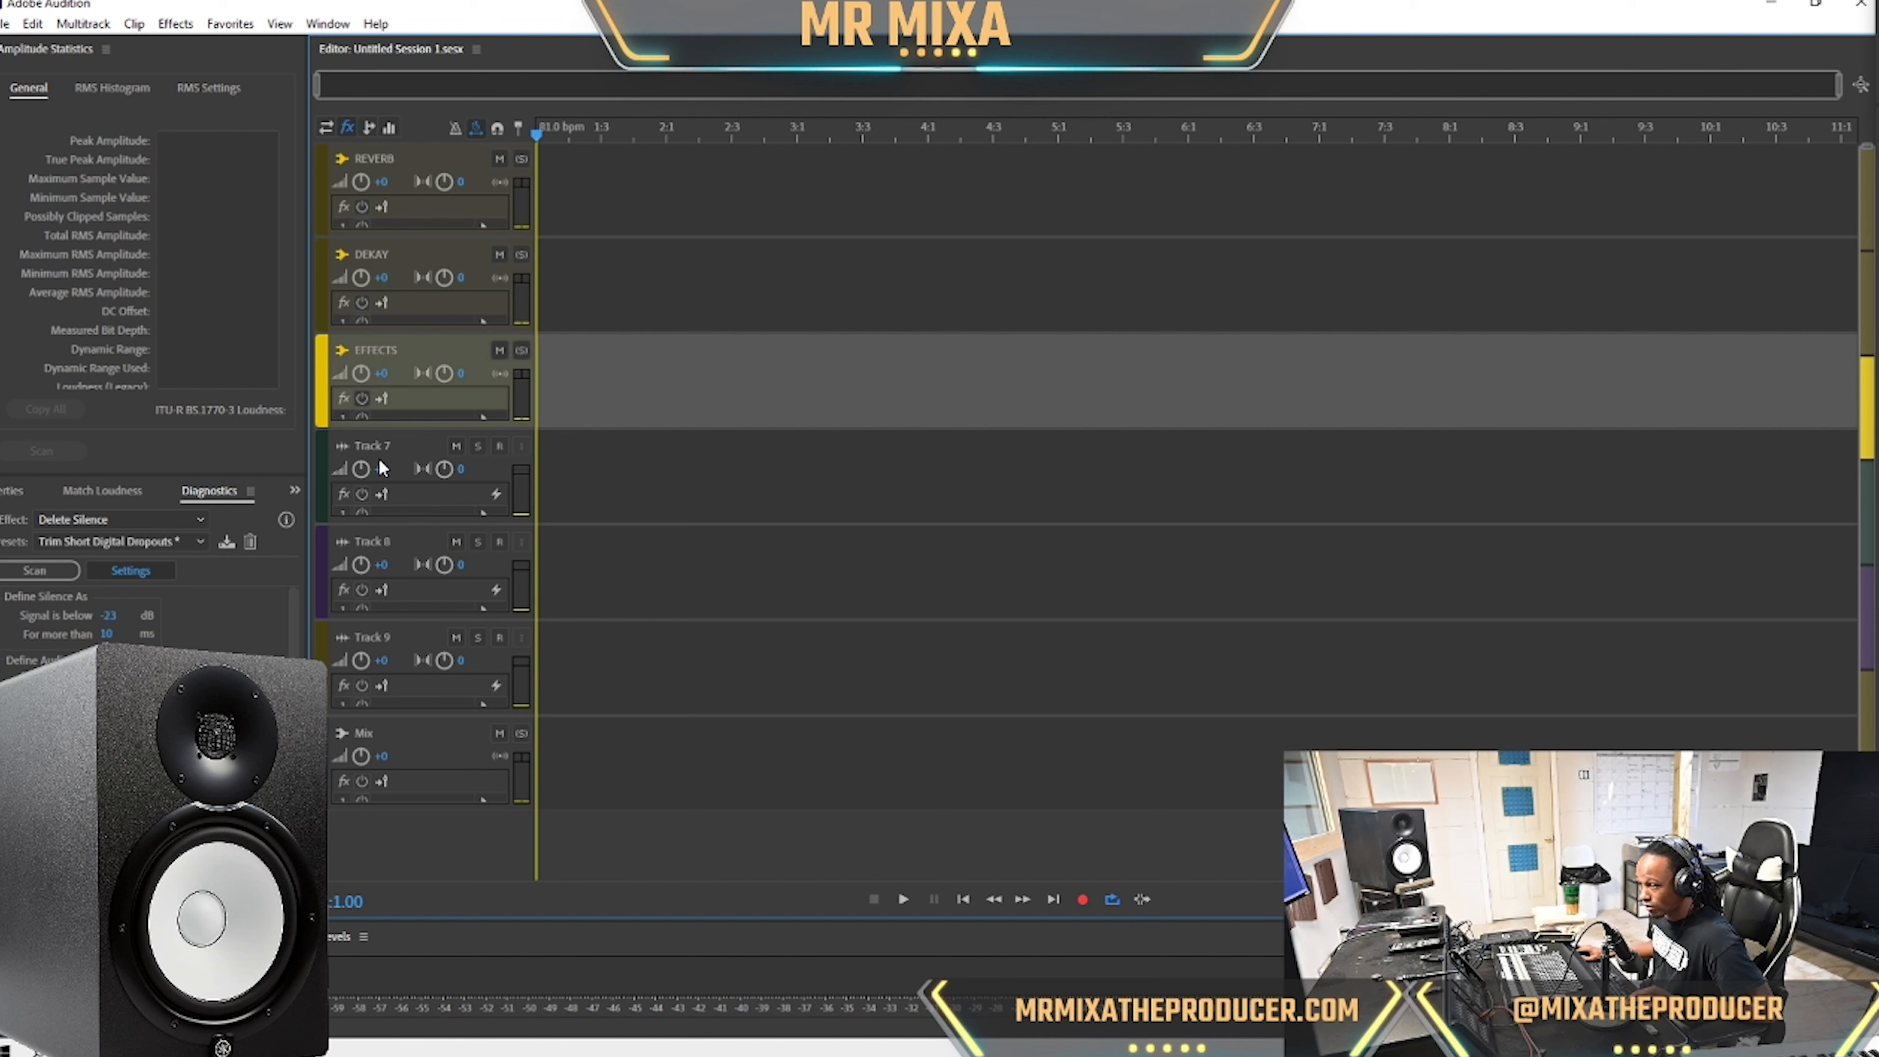
pyautogui.doubleClick(369, 444)
pyautogui.write('VOCALS')
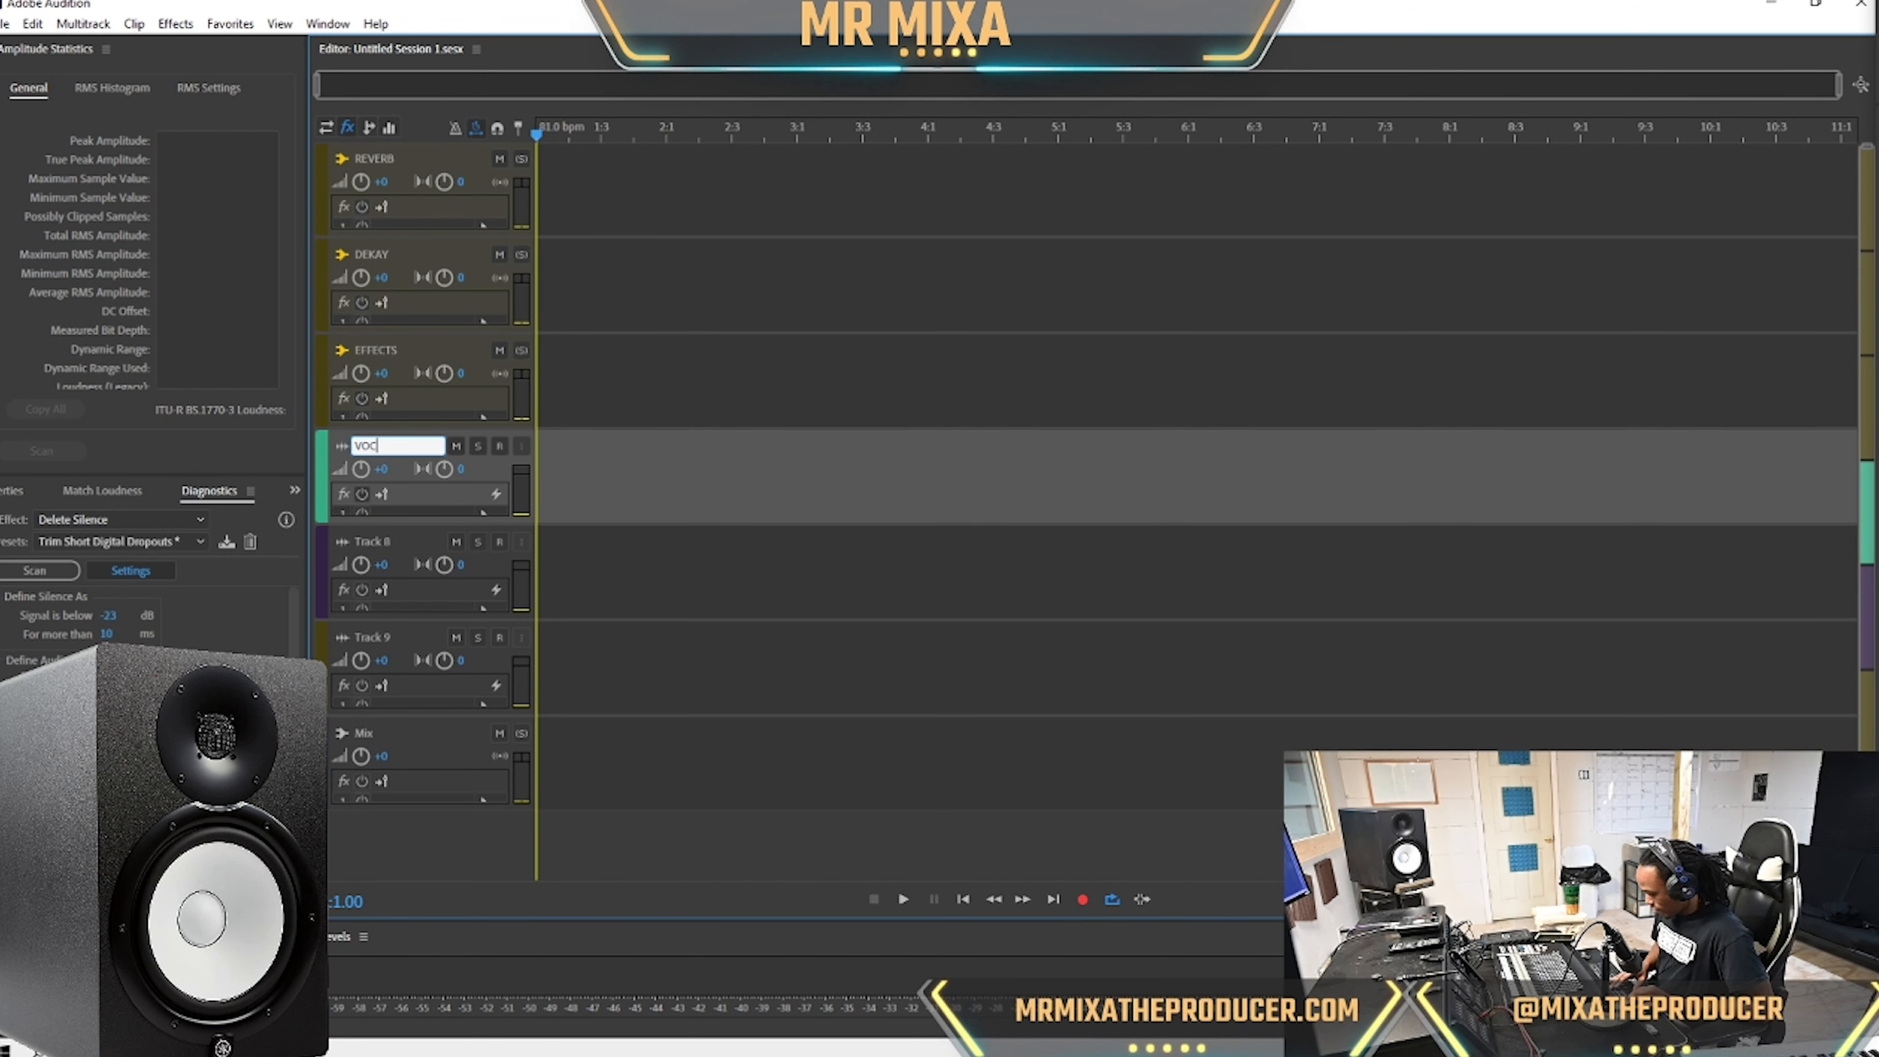
pyautogui.press('Return')
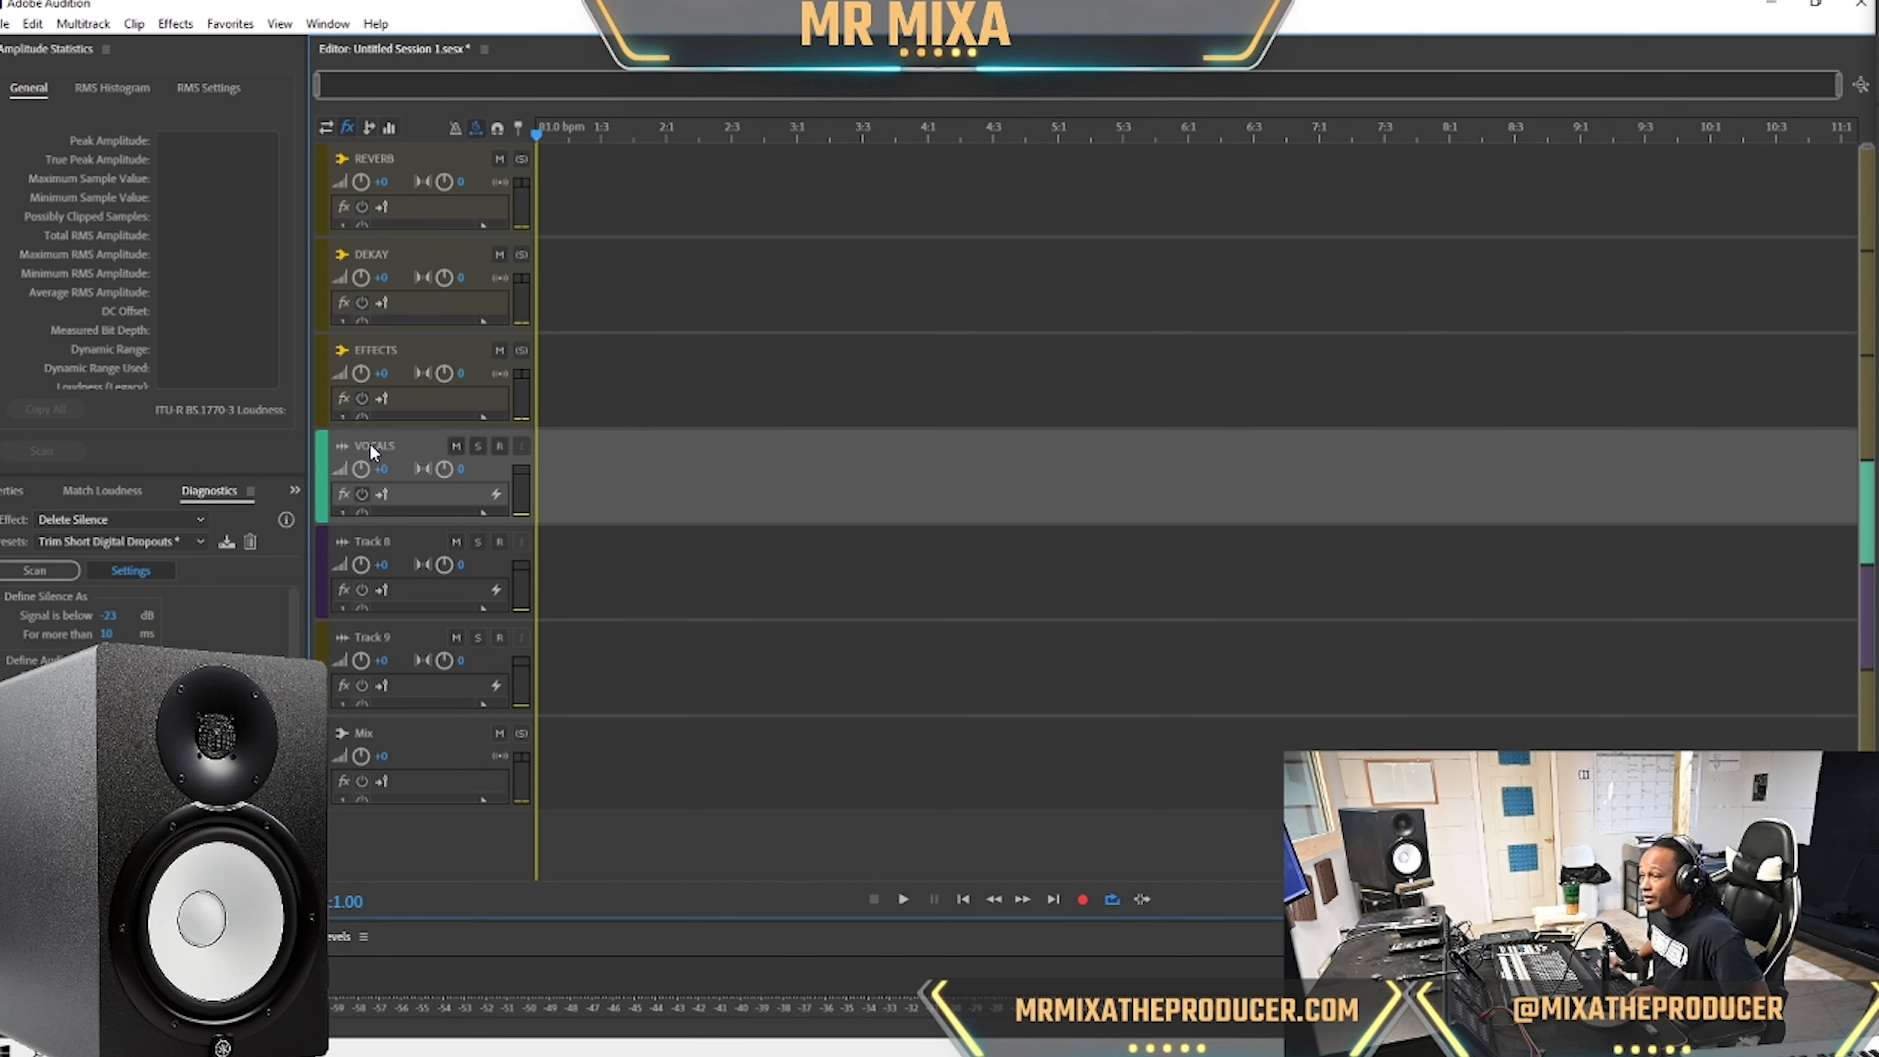
pyautogui.doubleClick(379, 543)
pyautogui.write('VOCA')
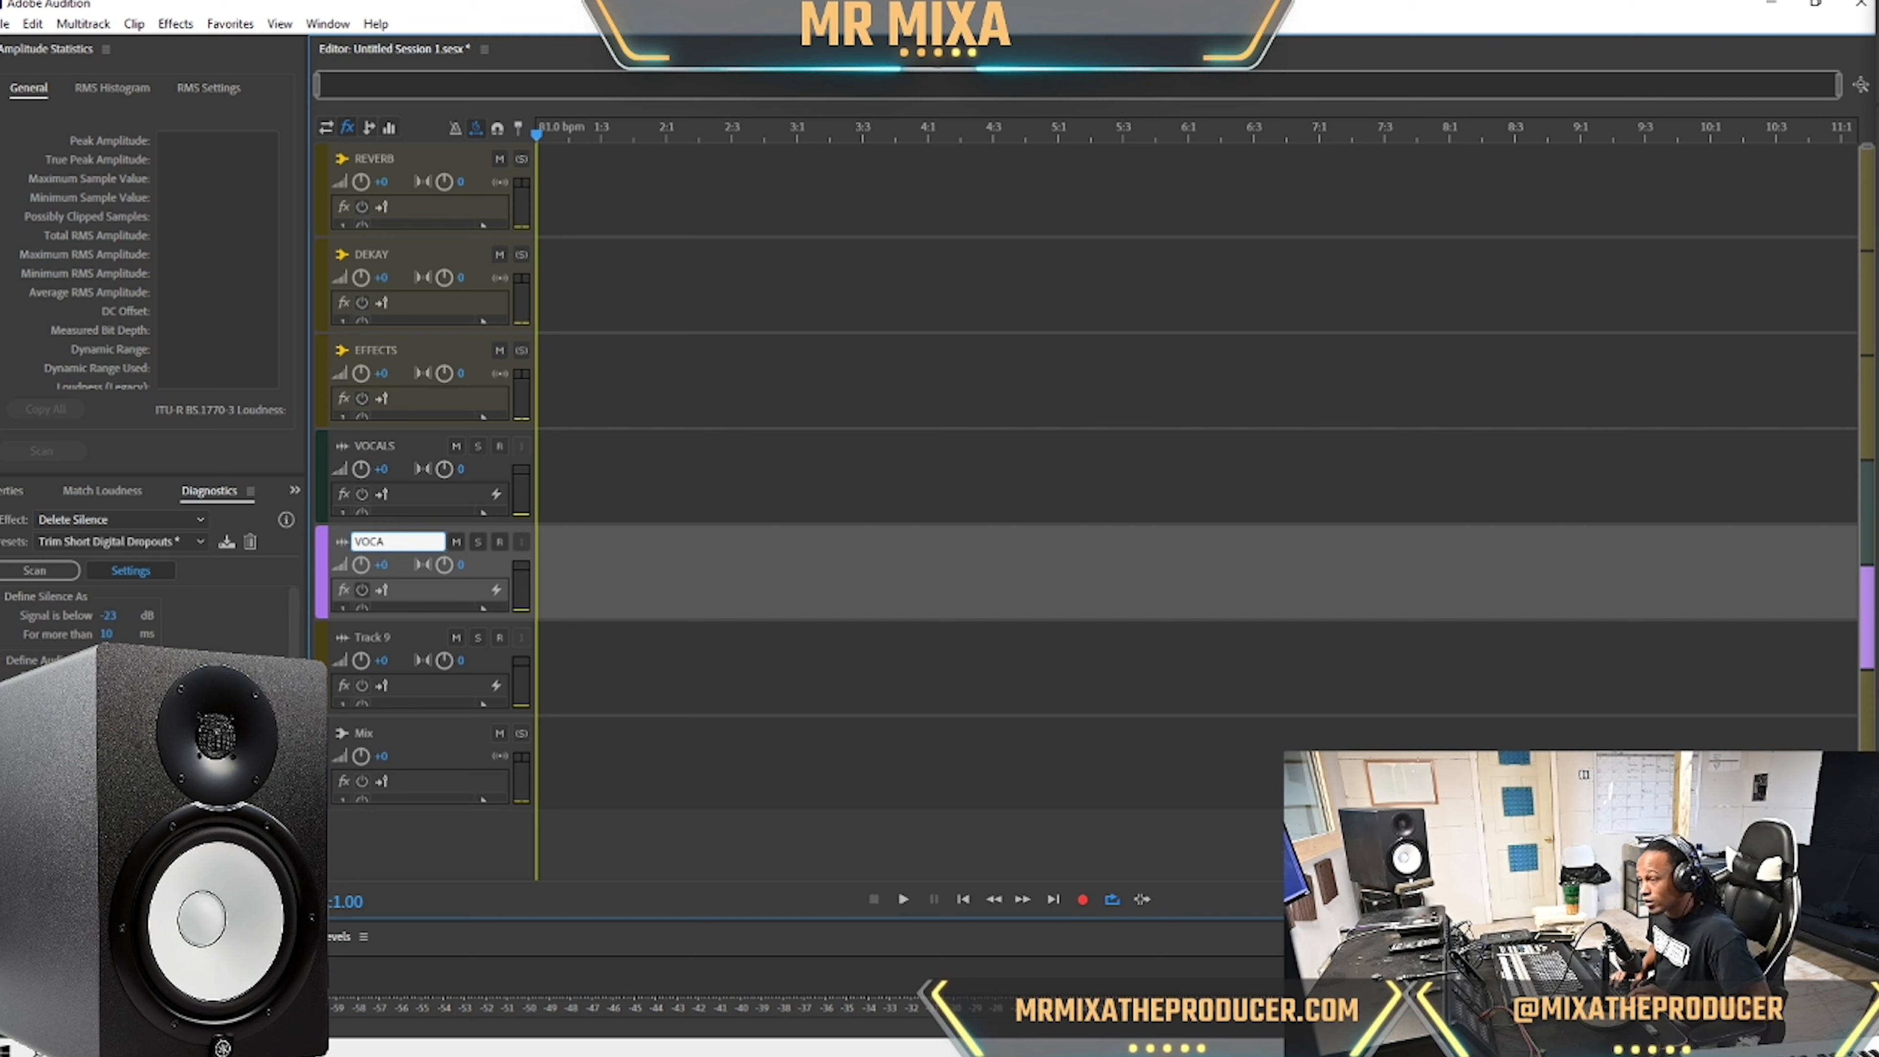
pyautogui.write('LS')
pyautogui.press('Return')
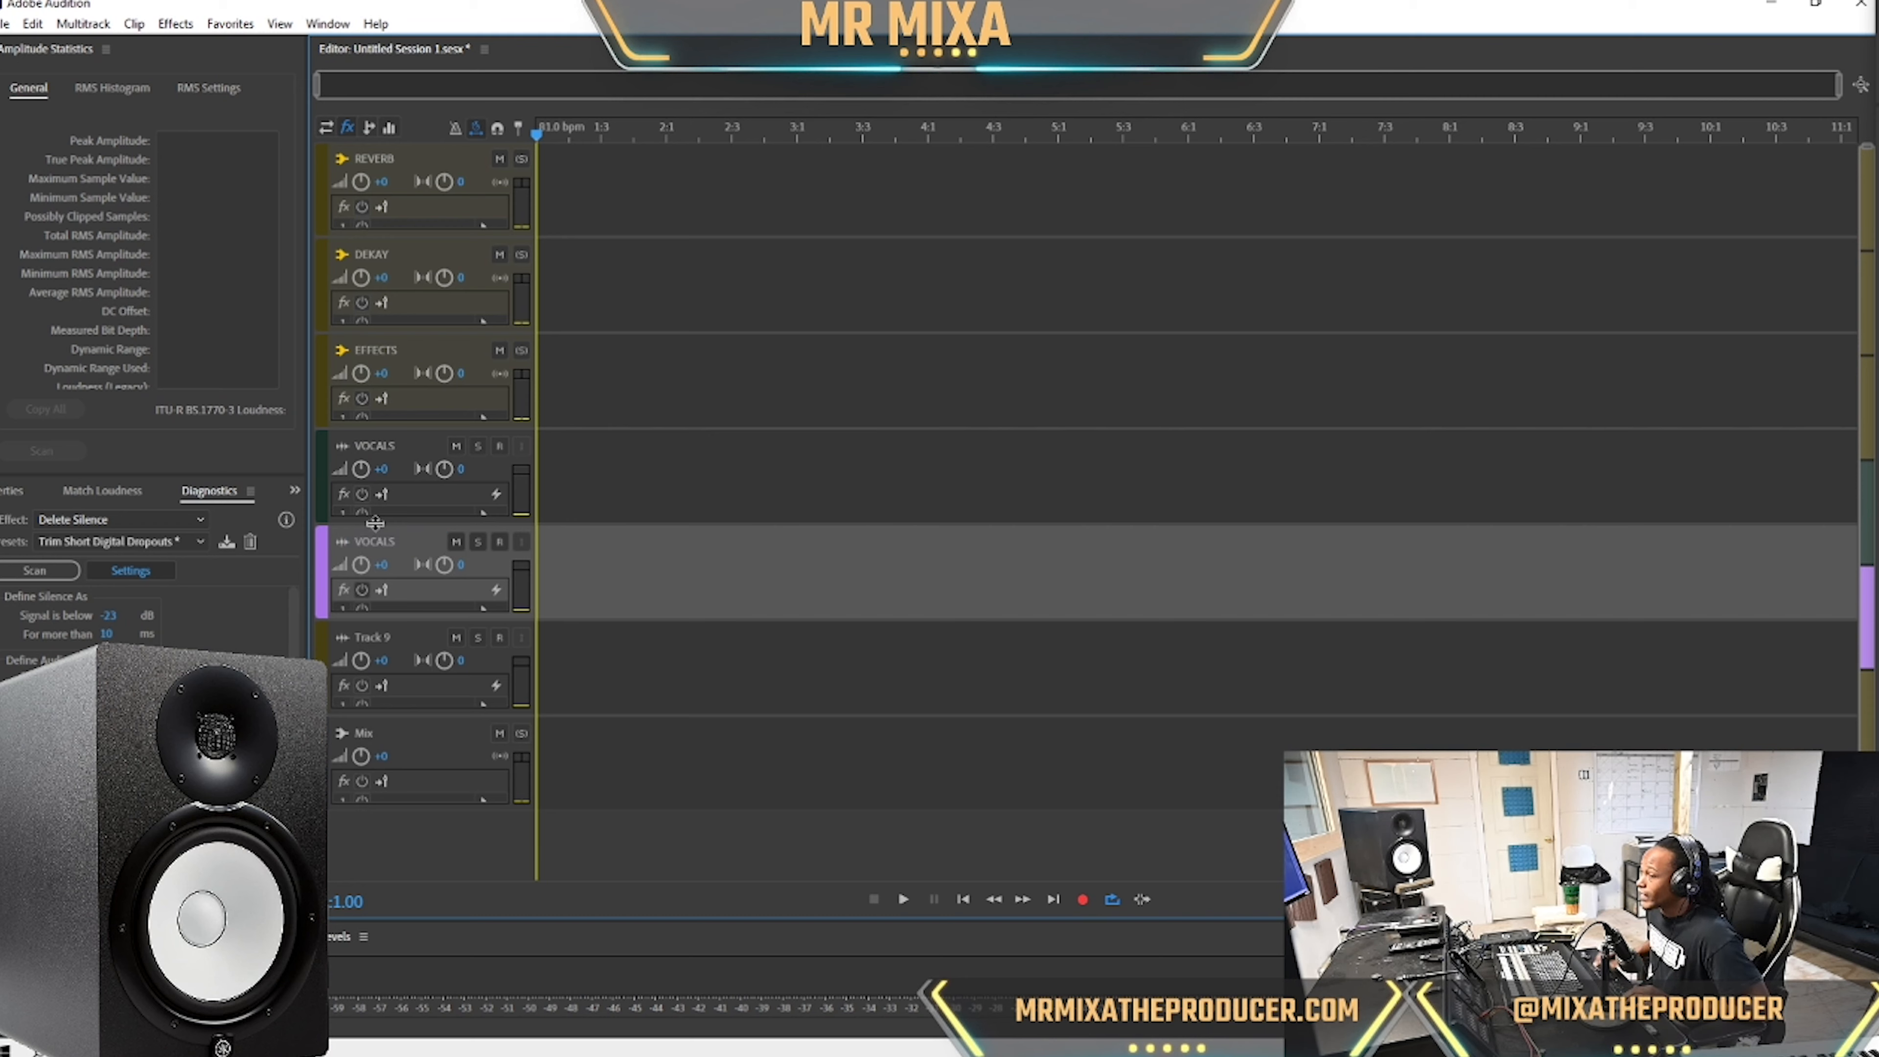
pyautogui.doubleClick(372, 636)
pyautogui.write('VOCALS')
pyautogui.press('Return')
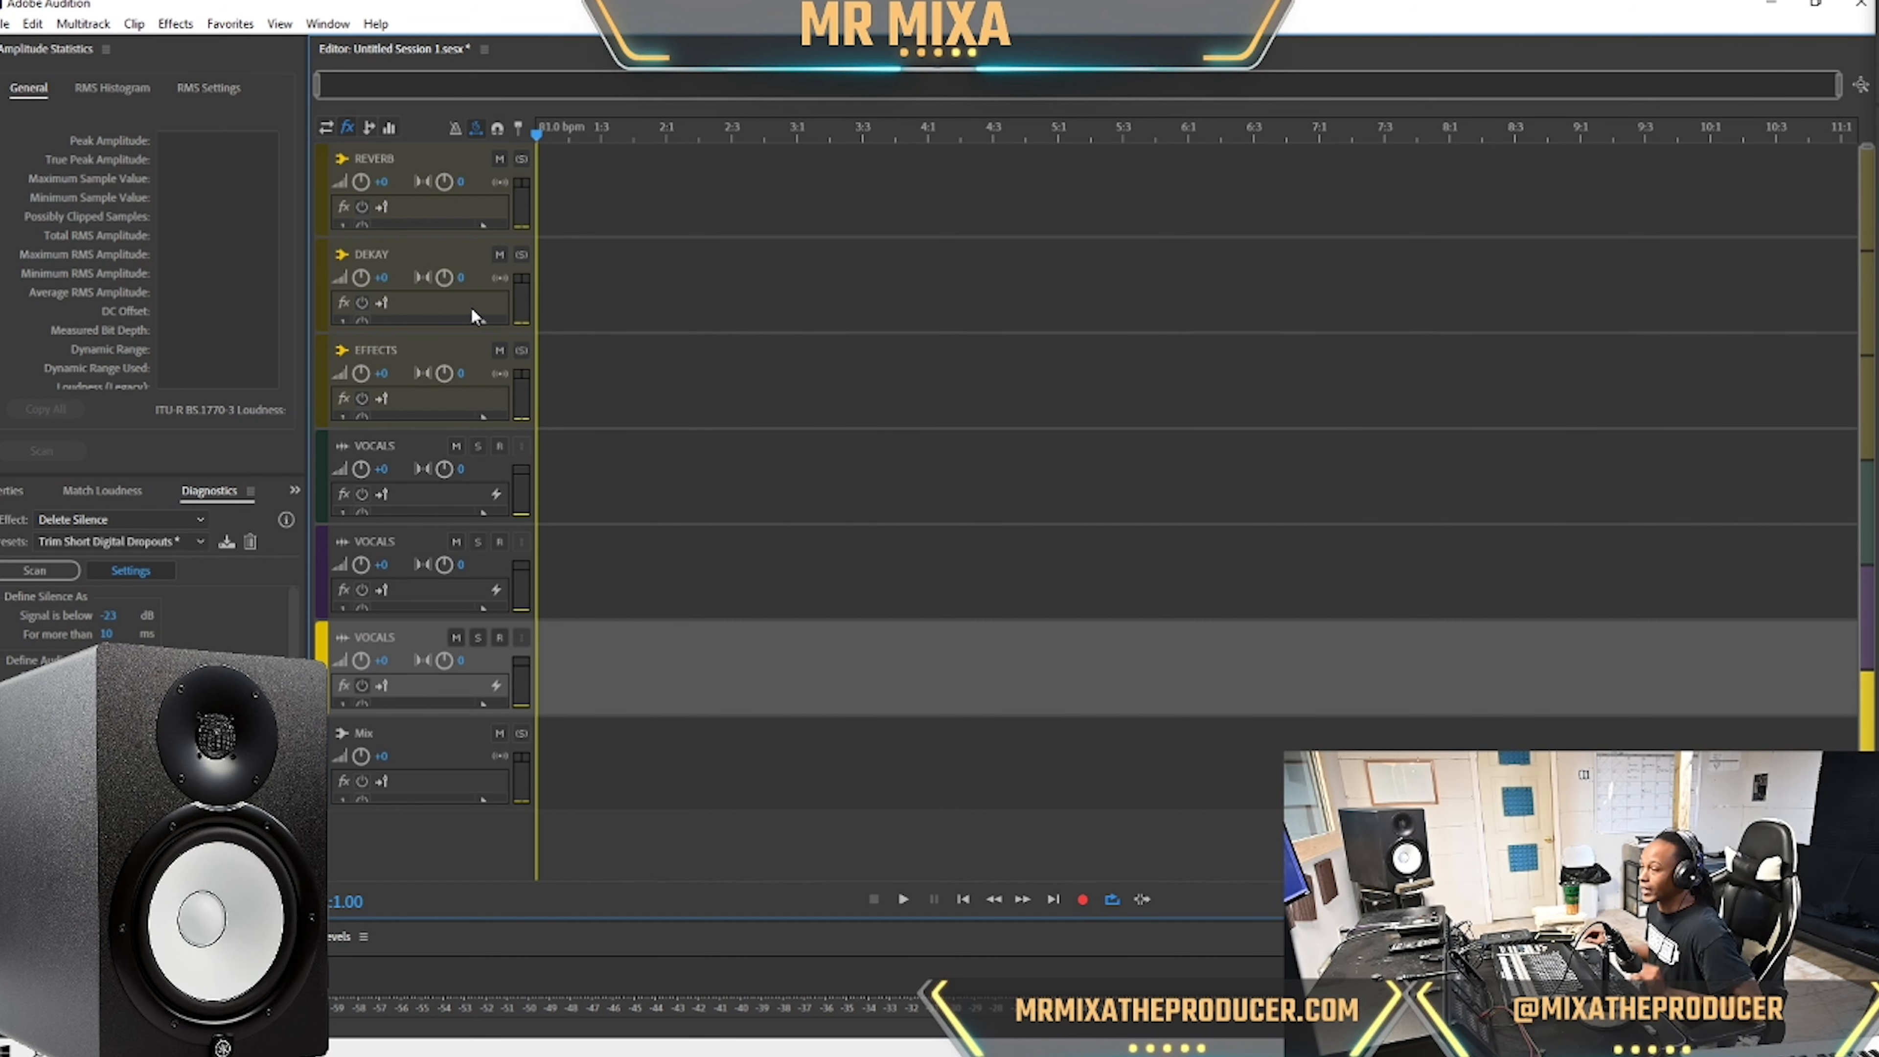
# Try to export the session as a template named MIX LIKE A PRO.
pyautogui.click(33, 24)
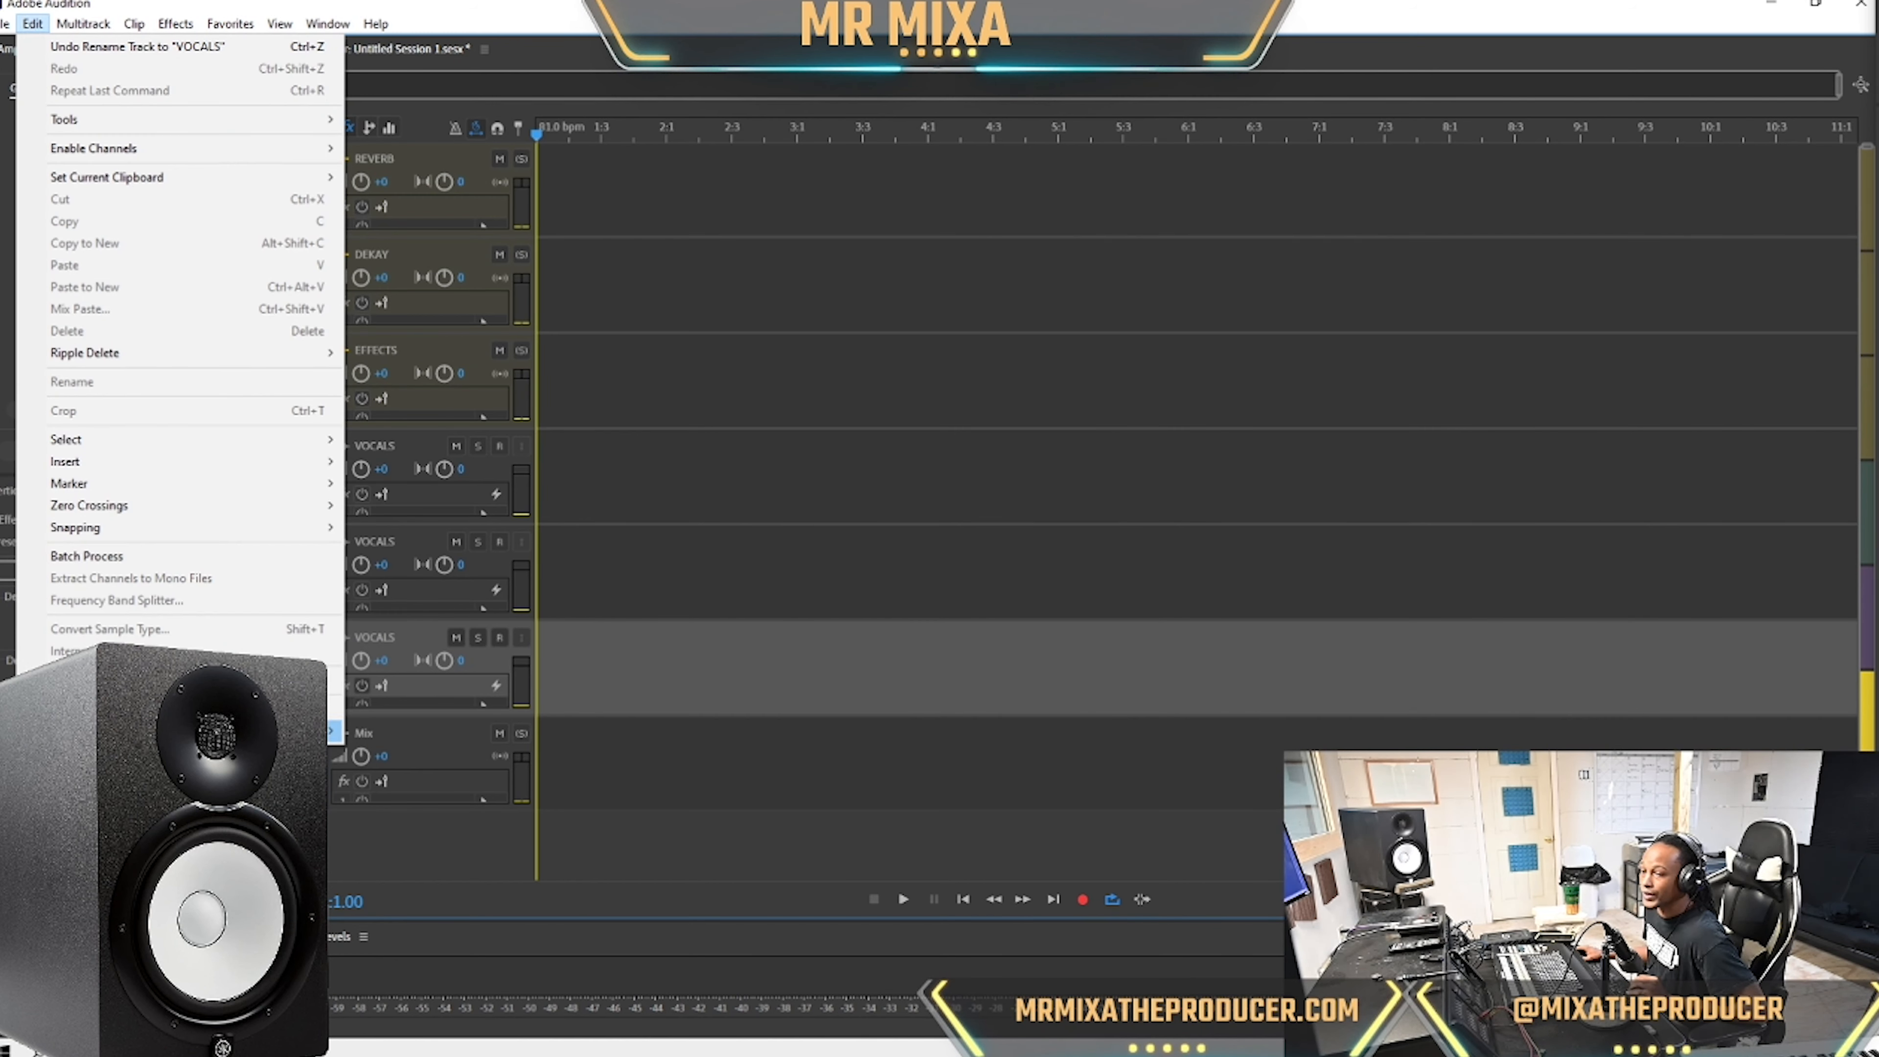
pyautogui.moveTo(333, 730)
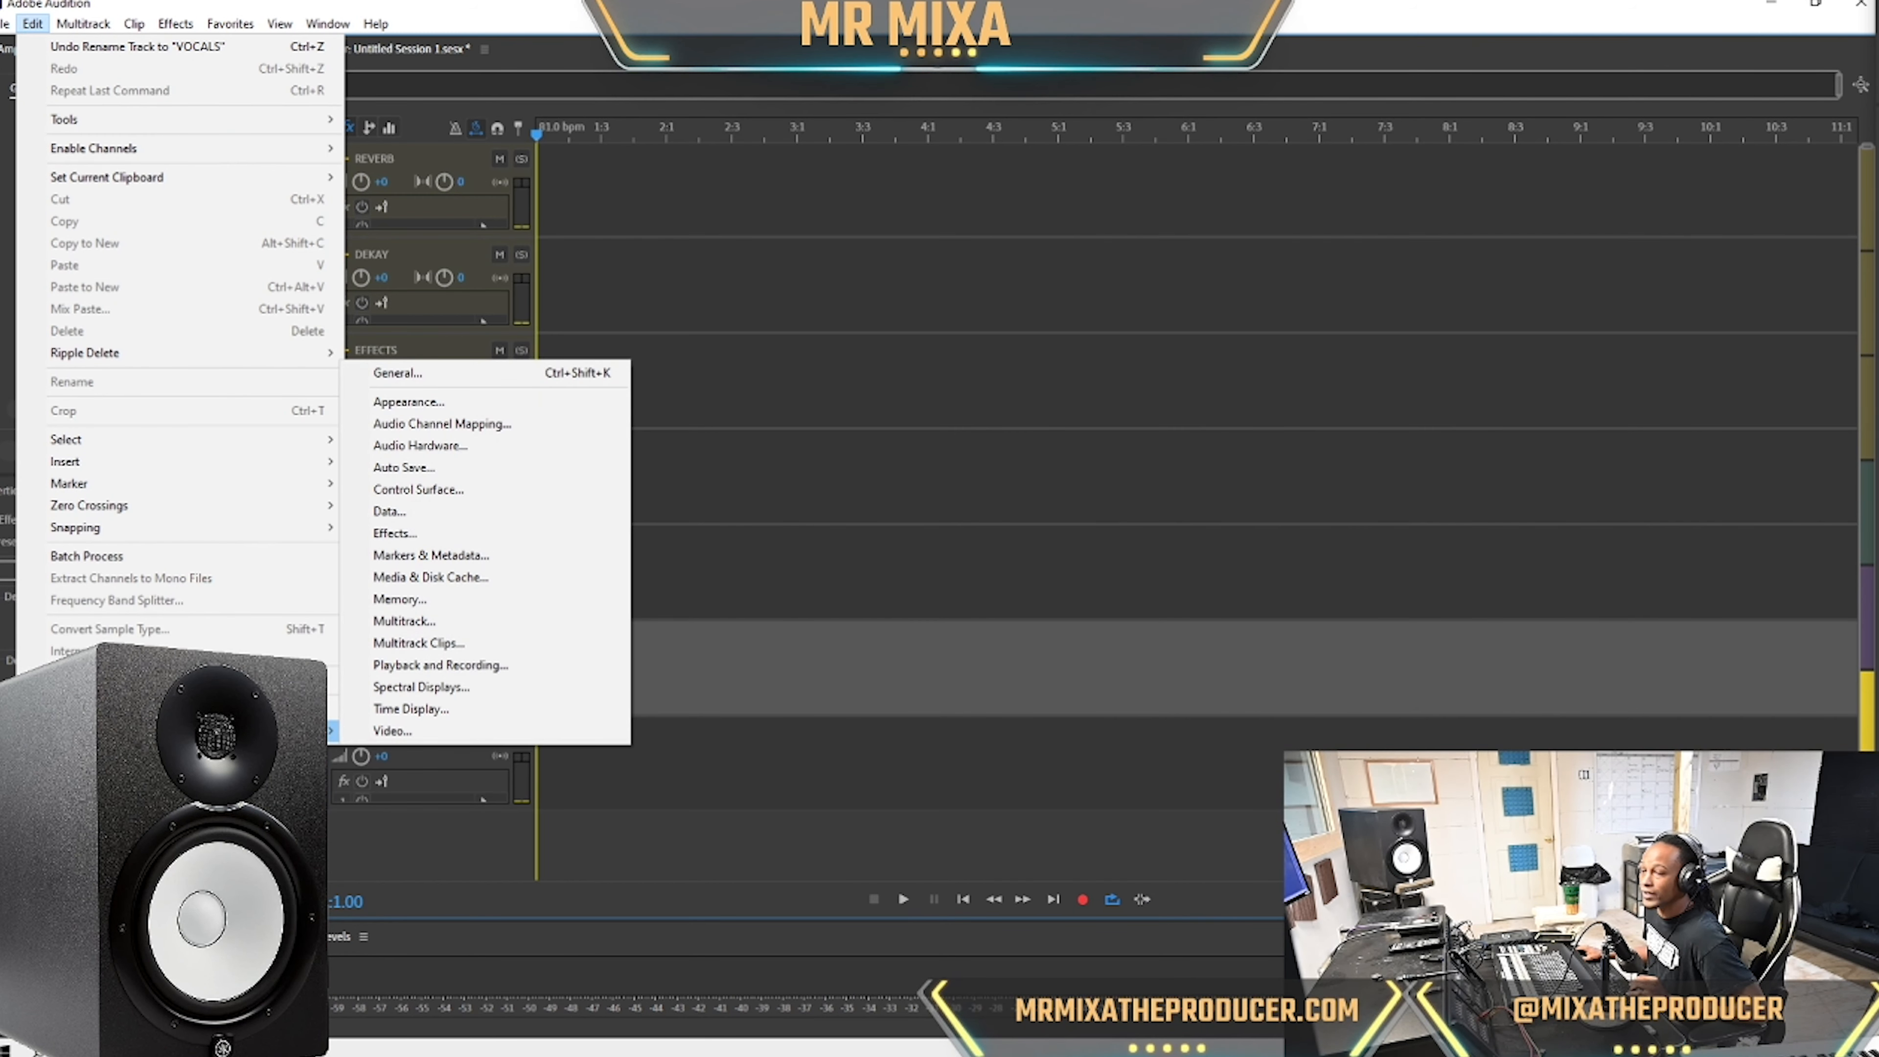
pyautogui.moveTo(7, 23)
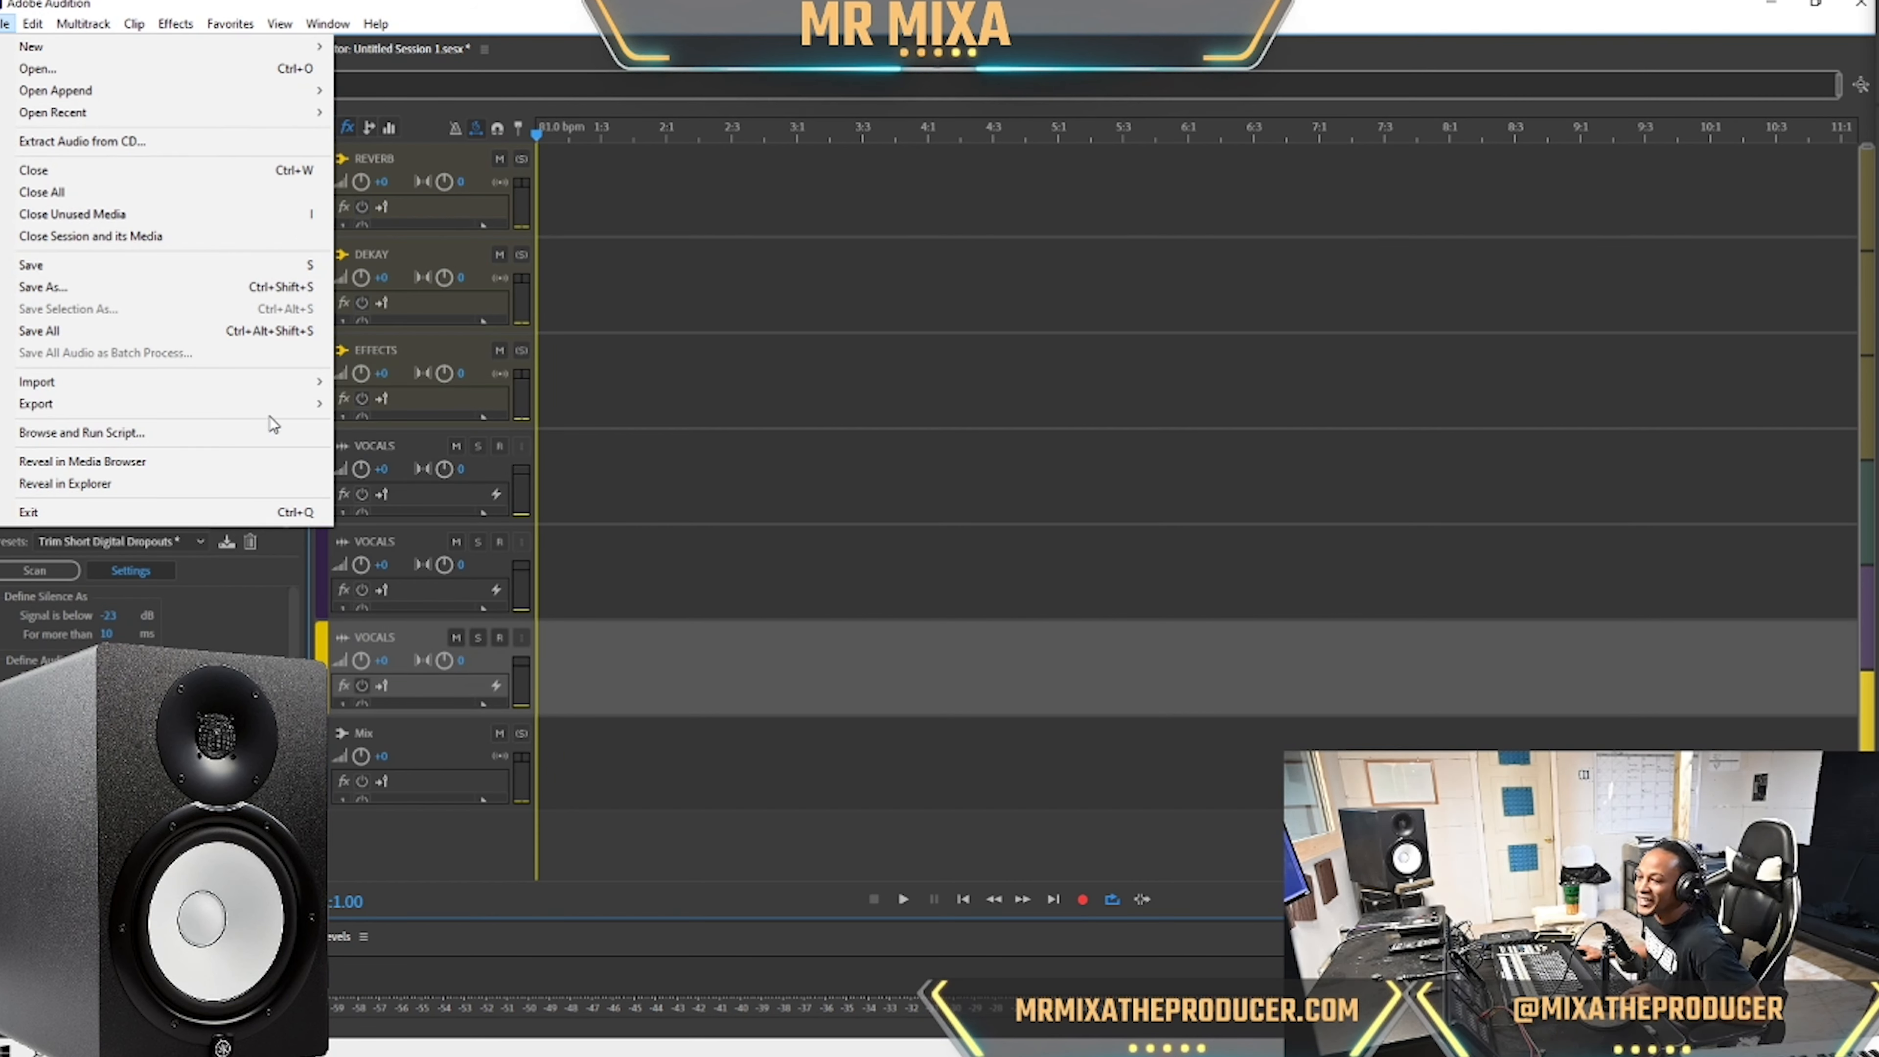
pyautogui.moveTo(275, 408)
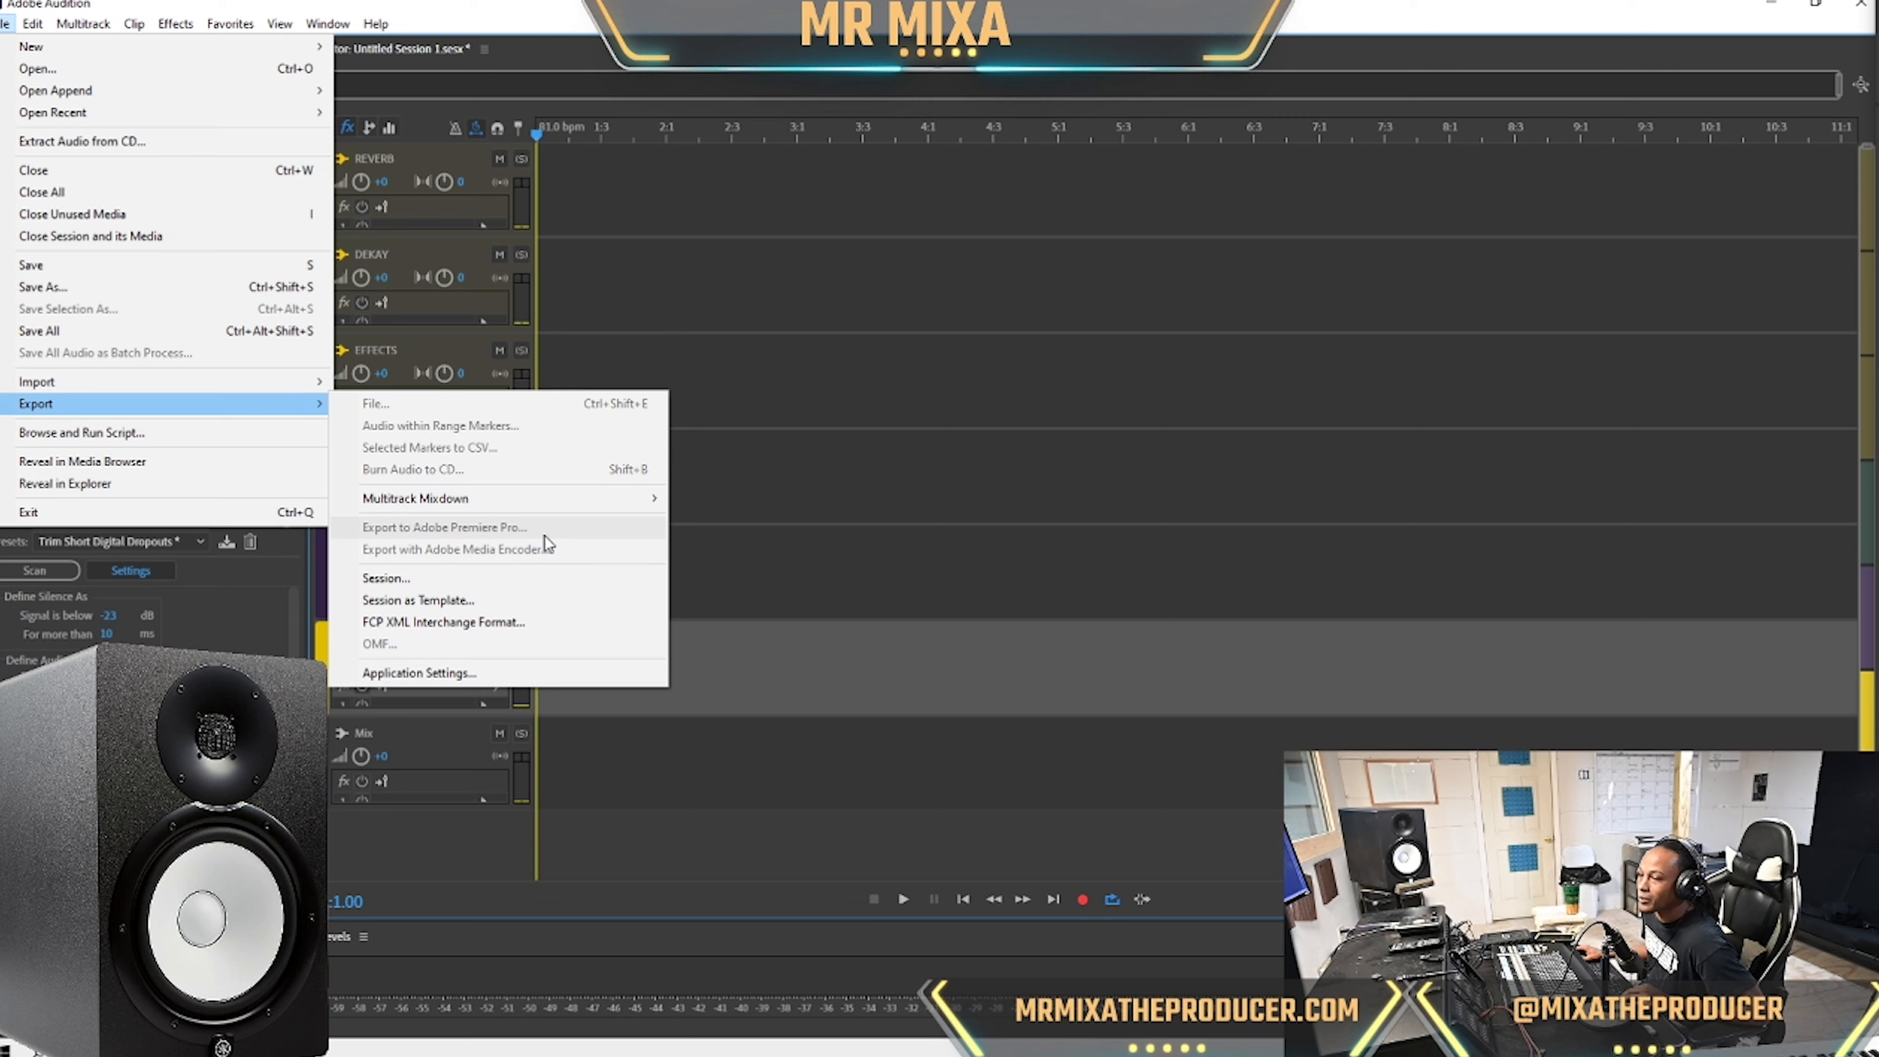
pyautogui.click(504, 601)
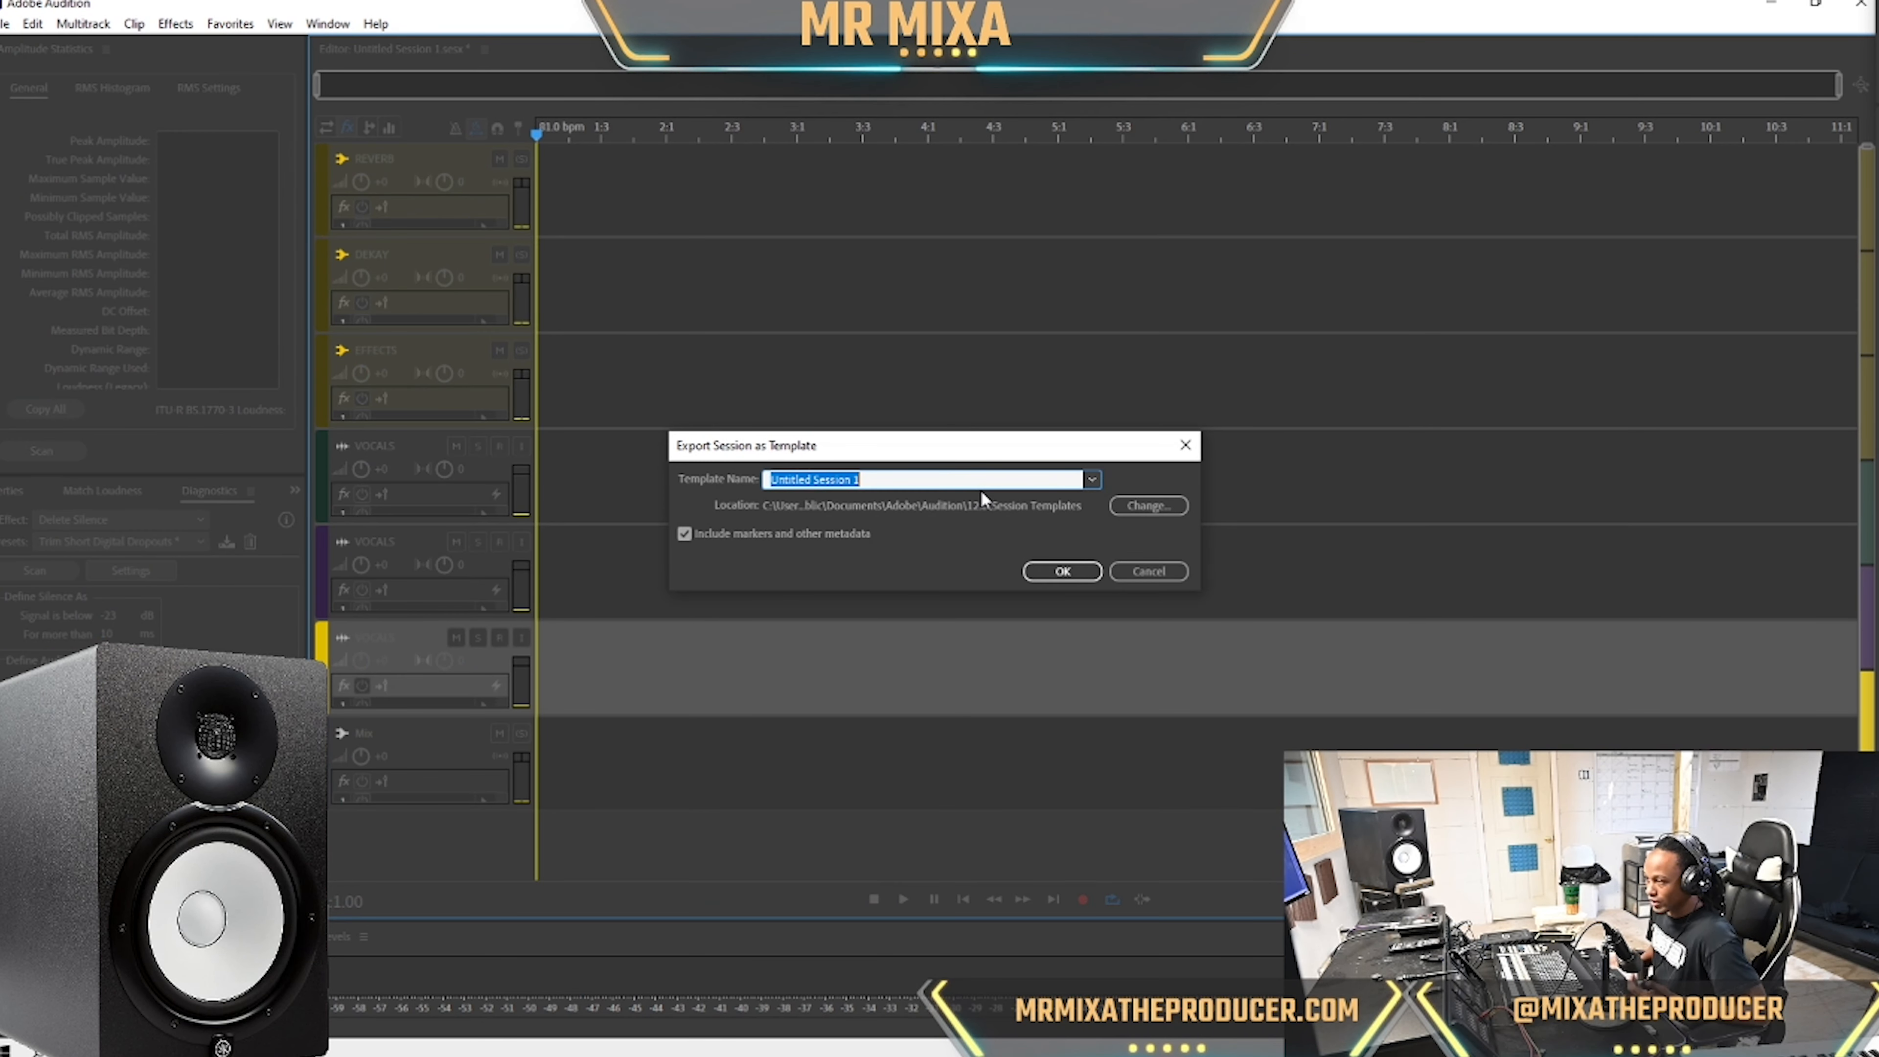
pyautogui.write('MIX A')
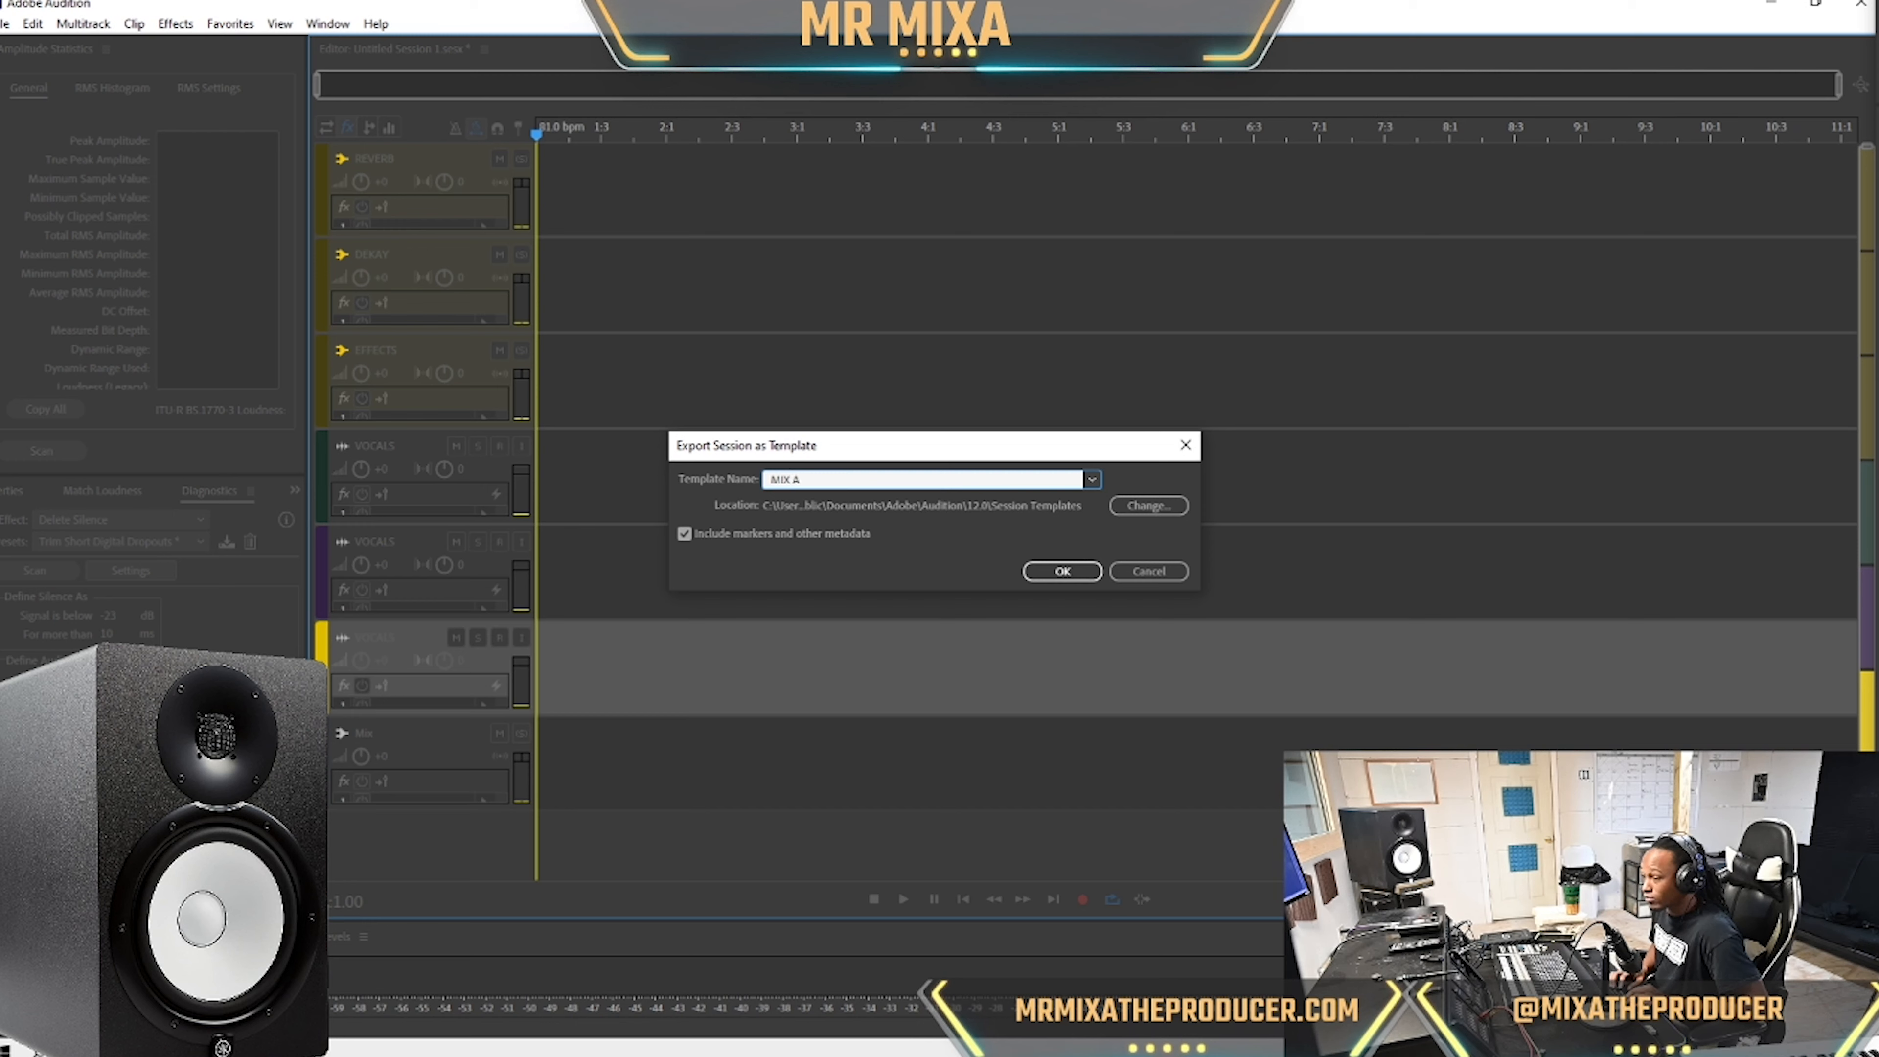
pyautogui.press('BackSpace')
pyautogui.write('LIKE A PRO')
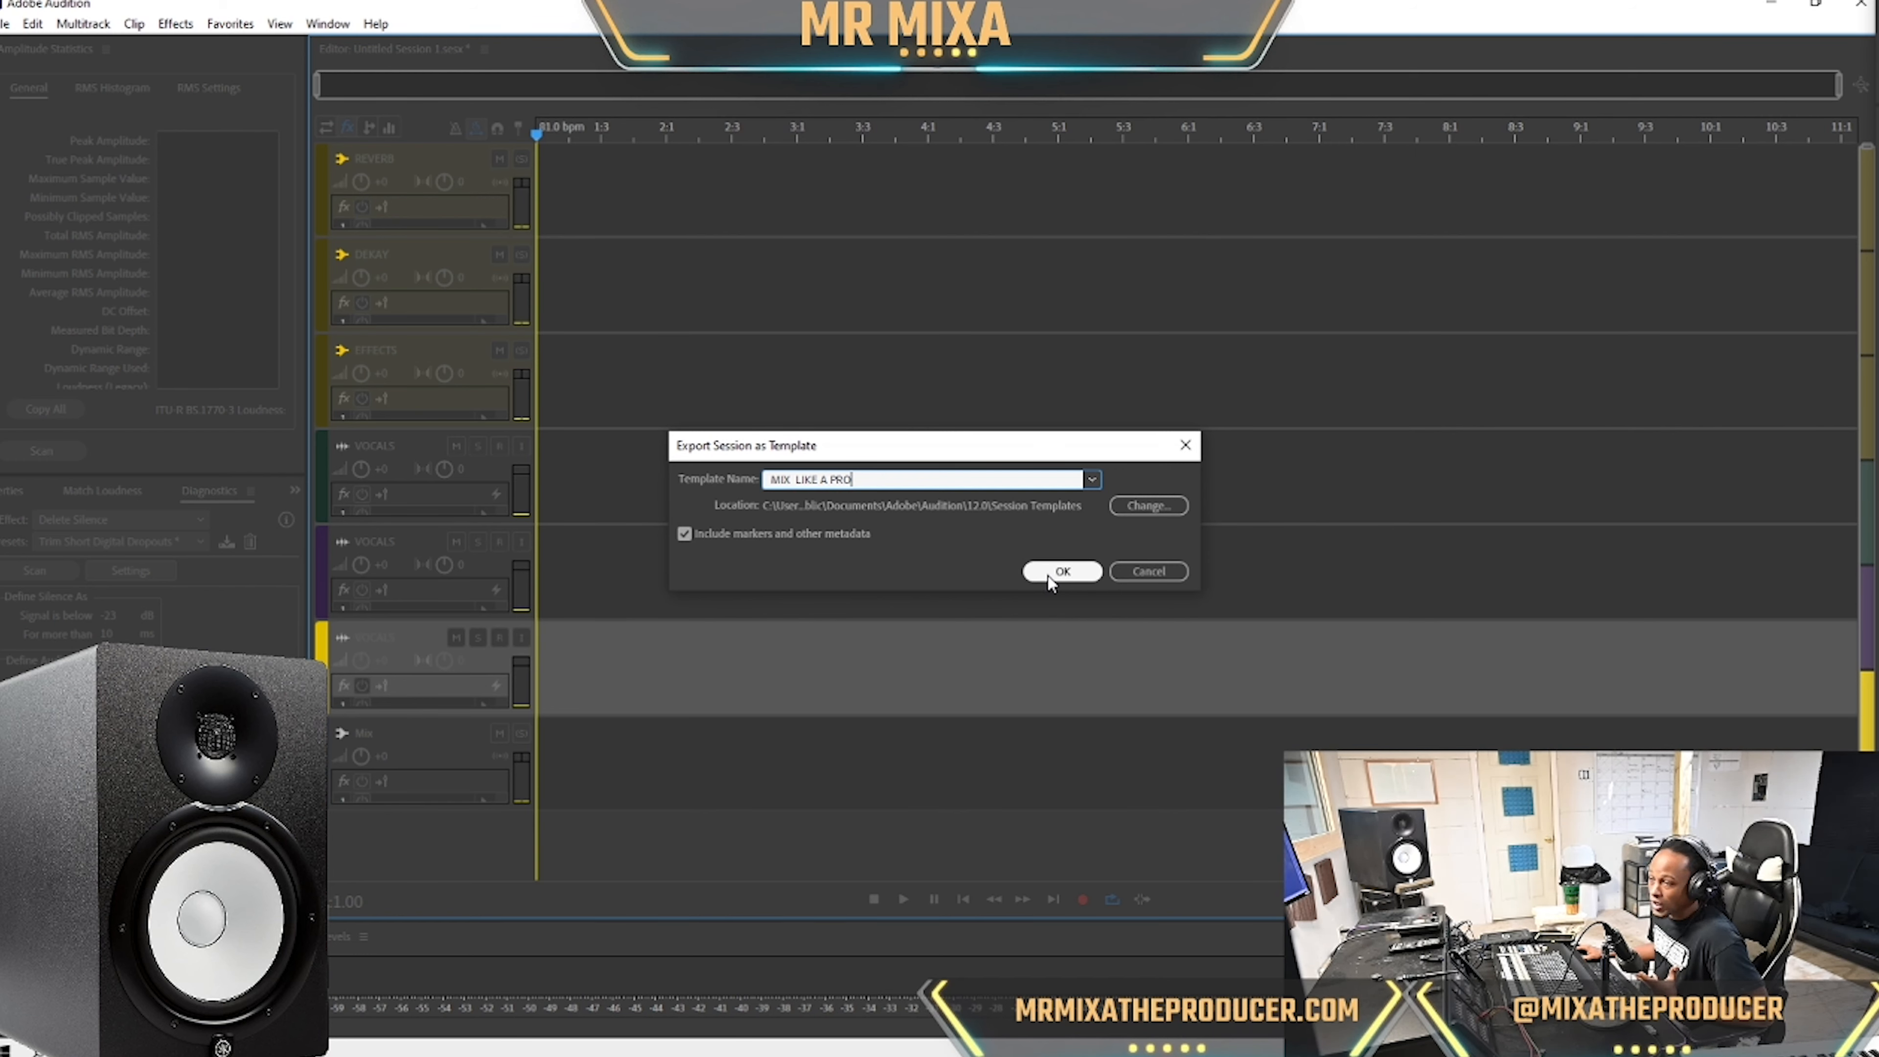
pyautogui.click(1141, 572)
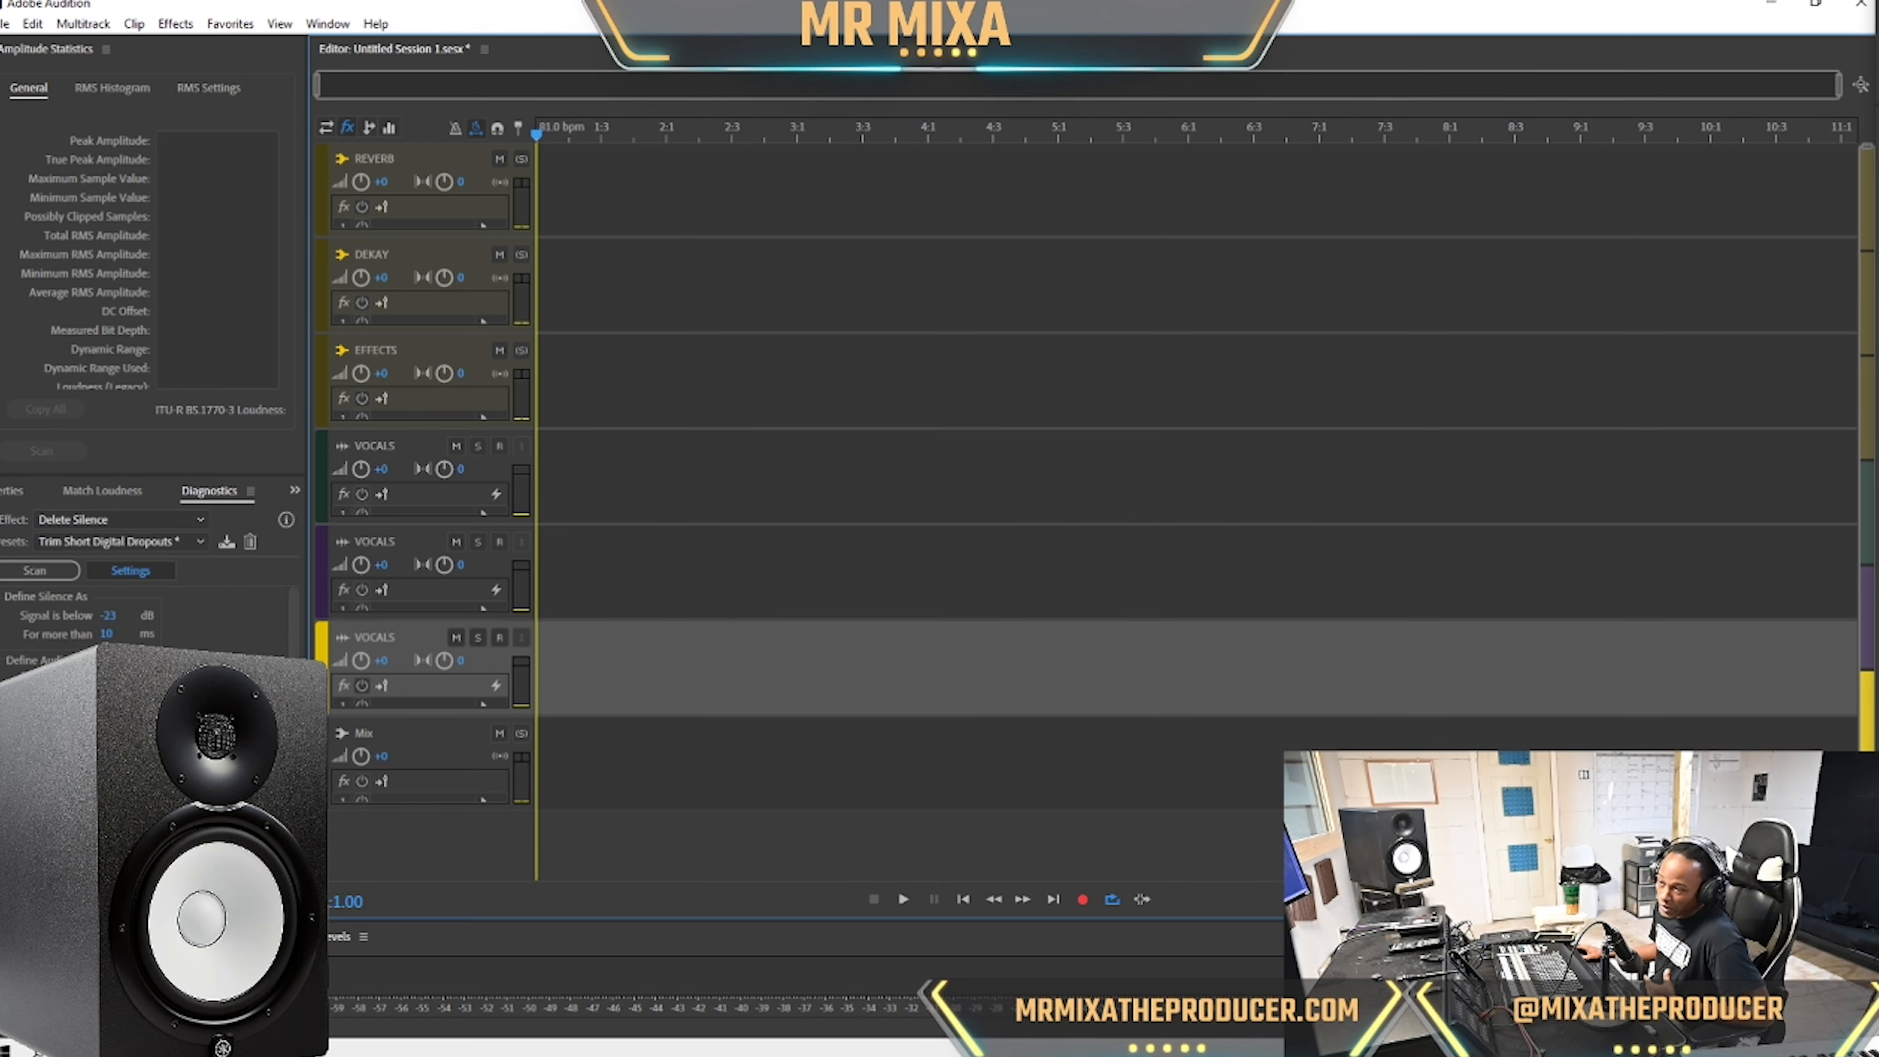
pyautogui.scroll(-3, 396, 299)
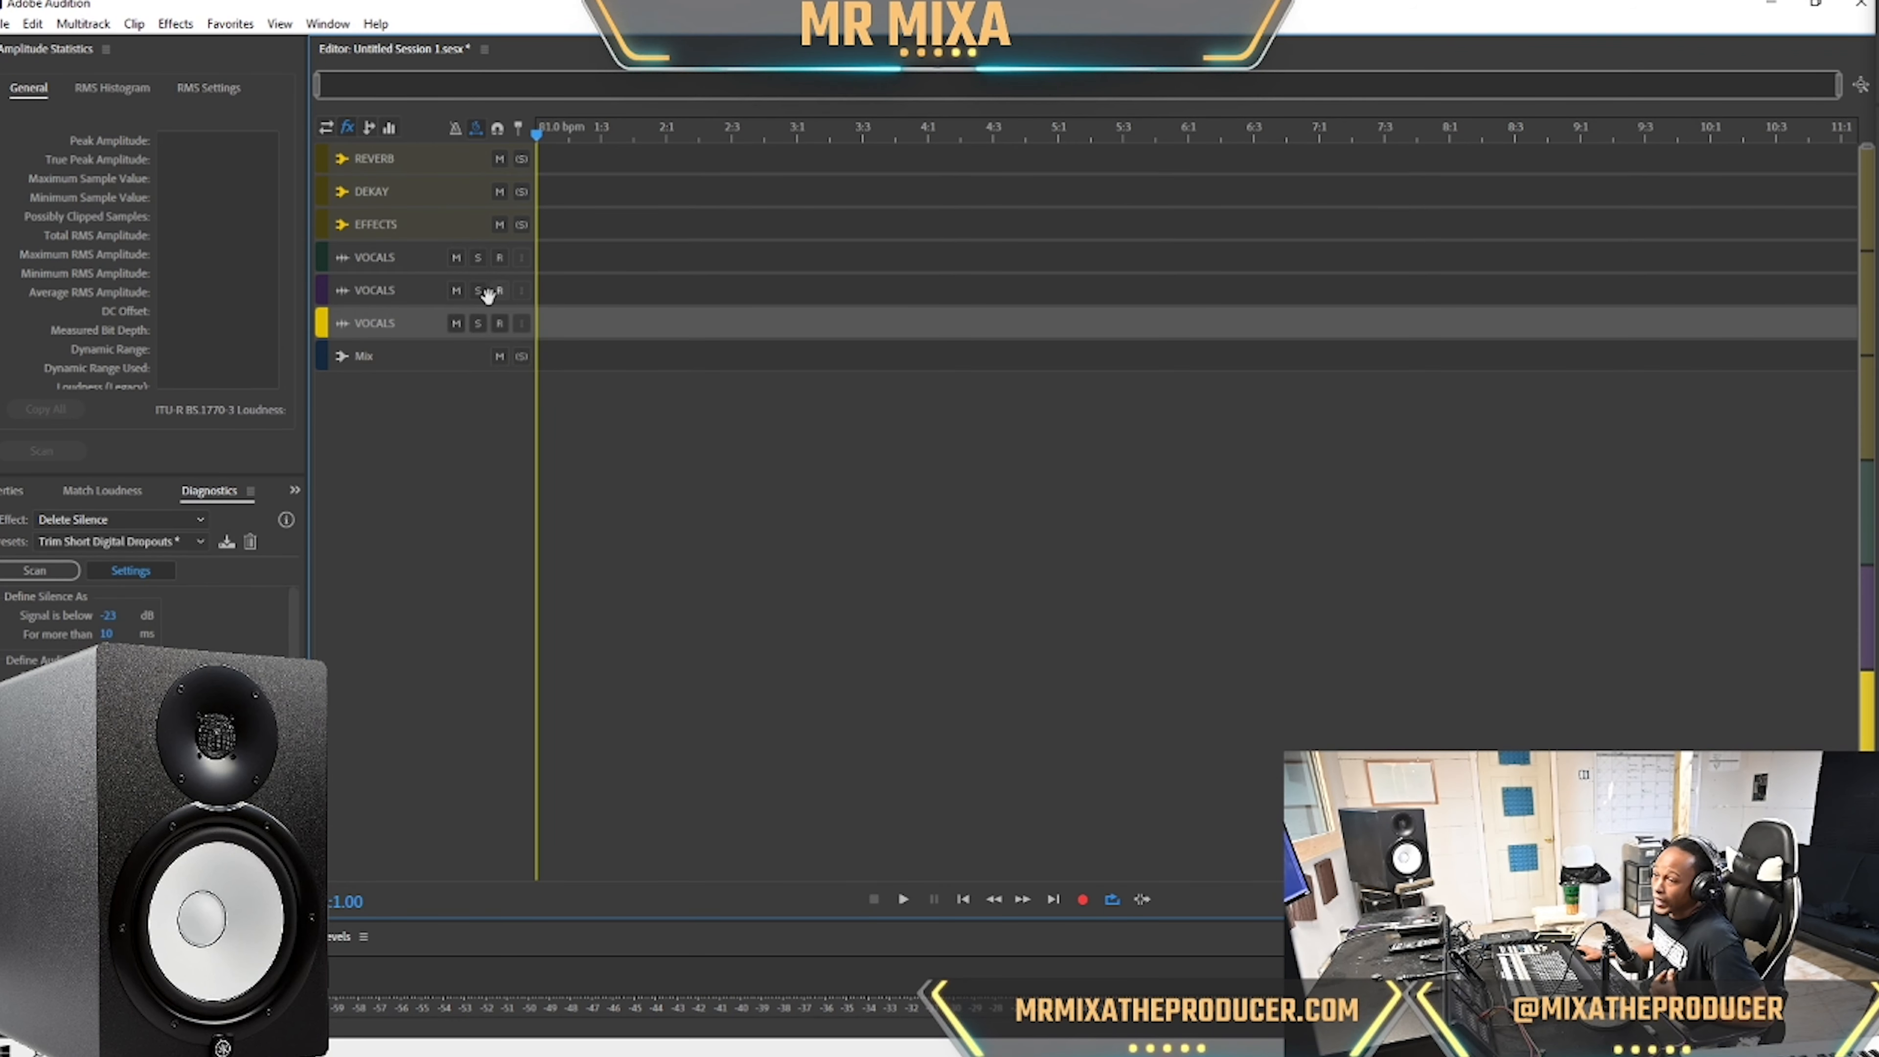
# Add a stereo audio track directly below the EFFECTS bus and name it BEAT.
pyautogui.scroll(3, 425, 263)
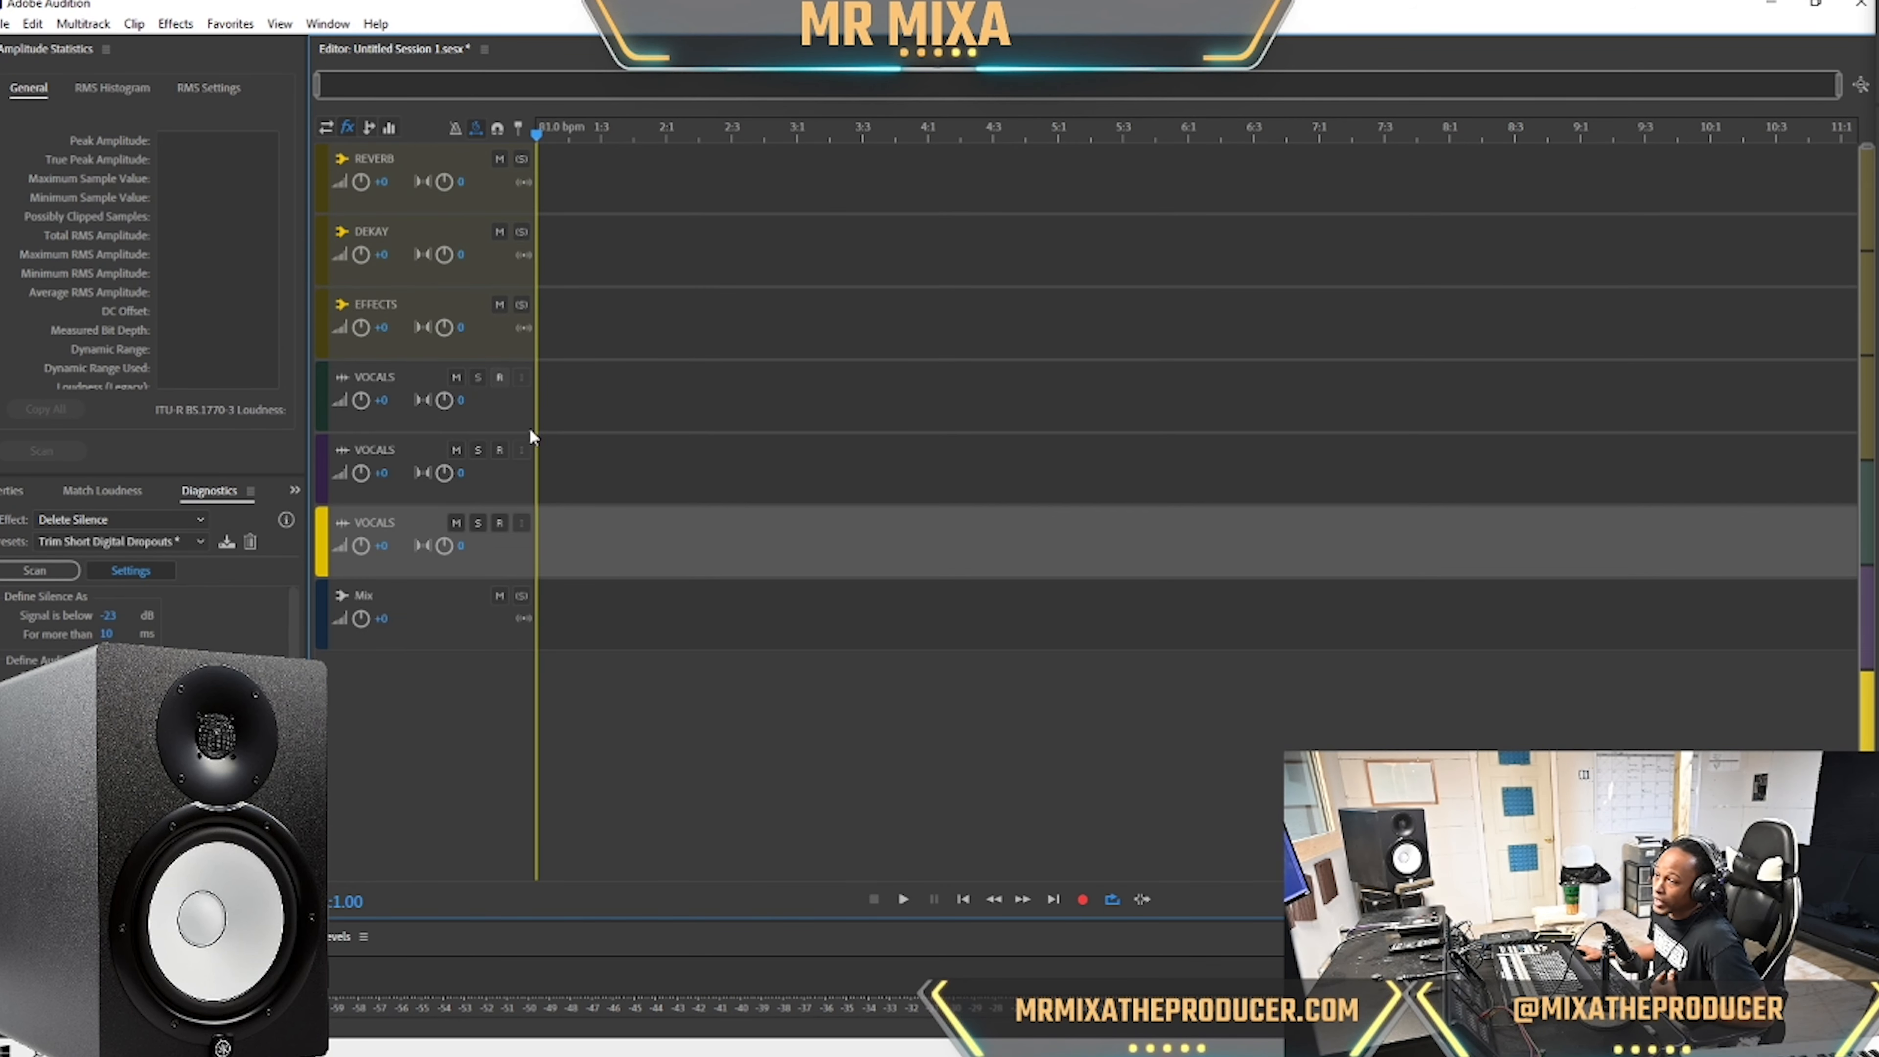
pyautogui.click(592, 324)
pyautogui.rightClick(592, 324)
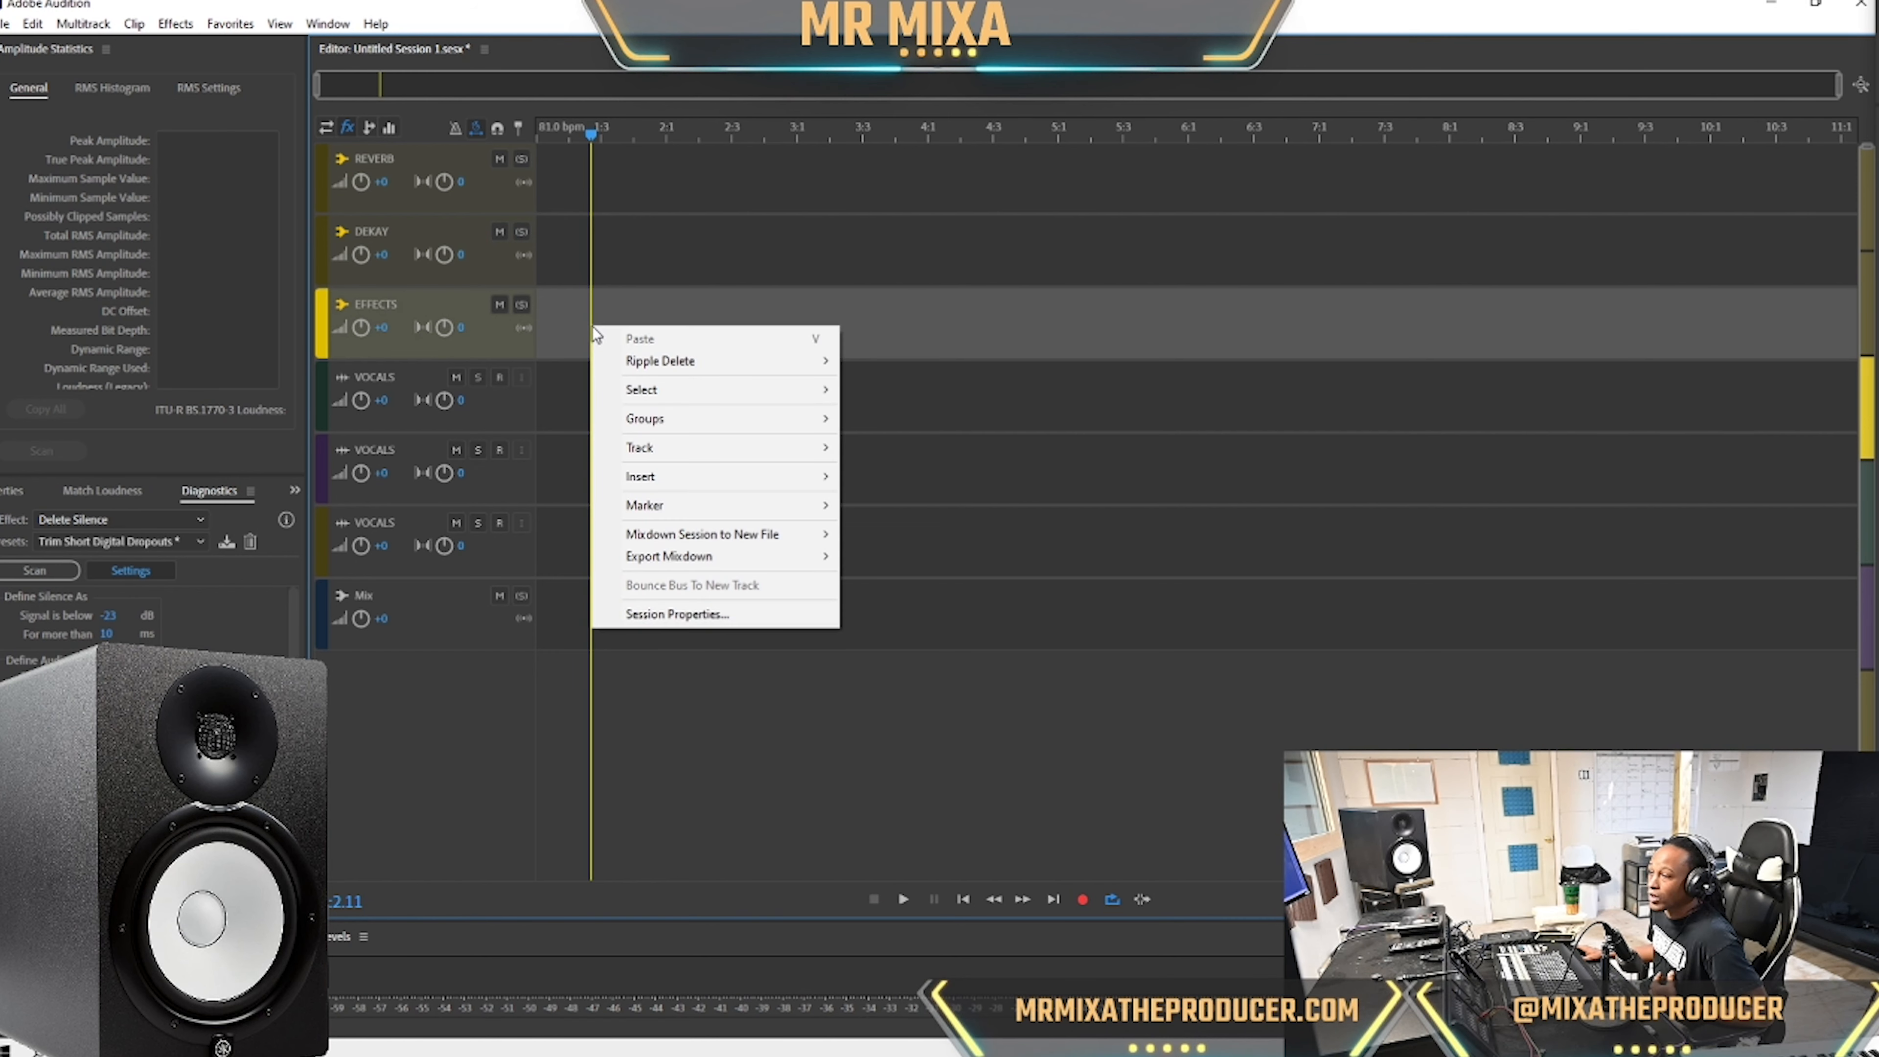
pyautogui.moveTo(705, 455)
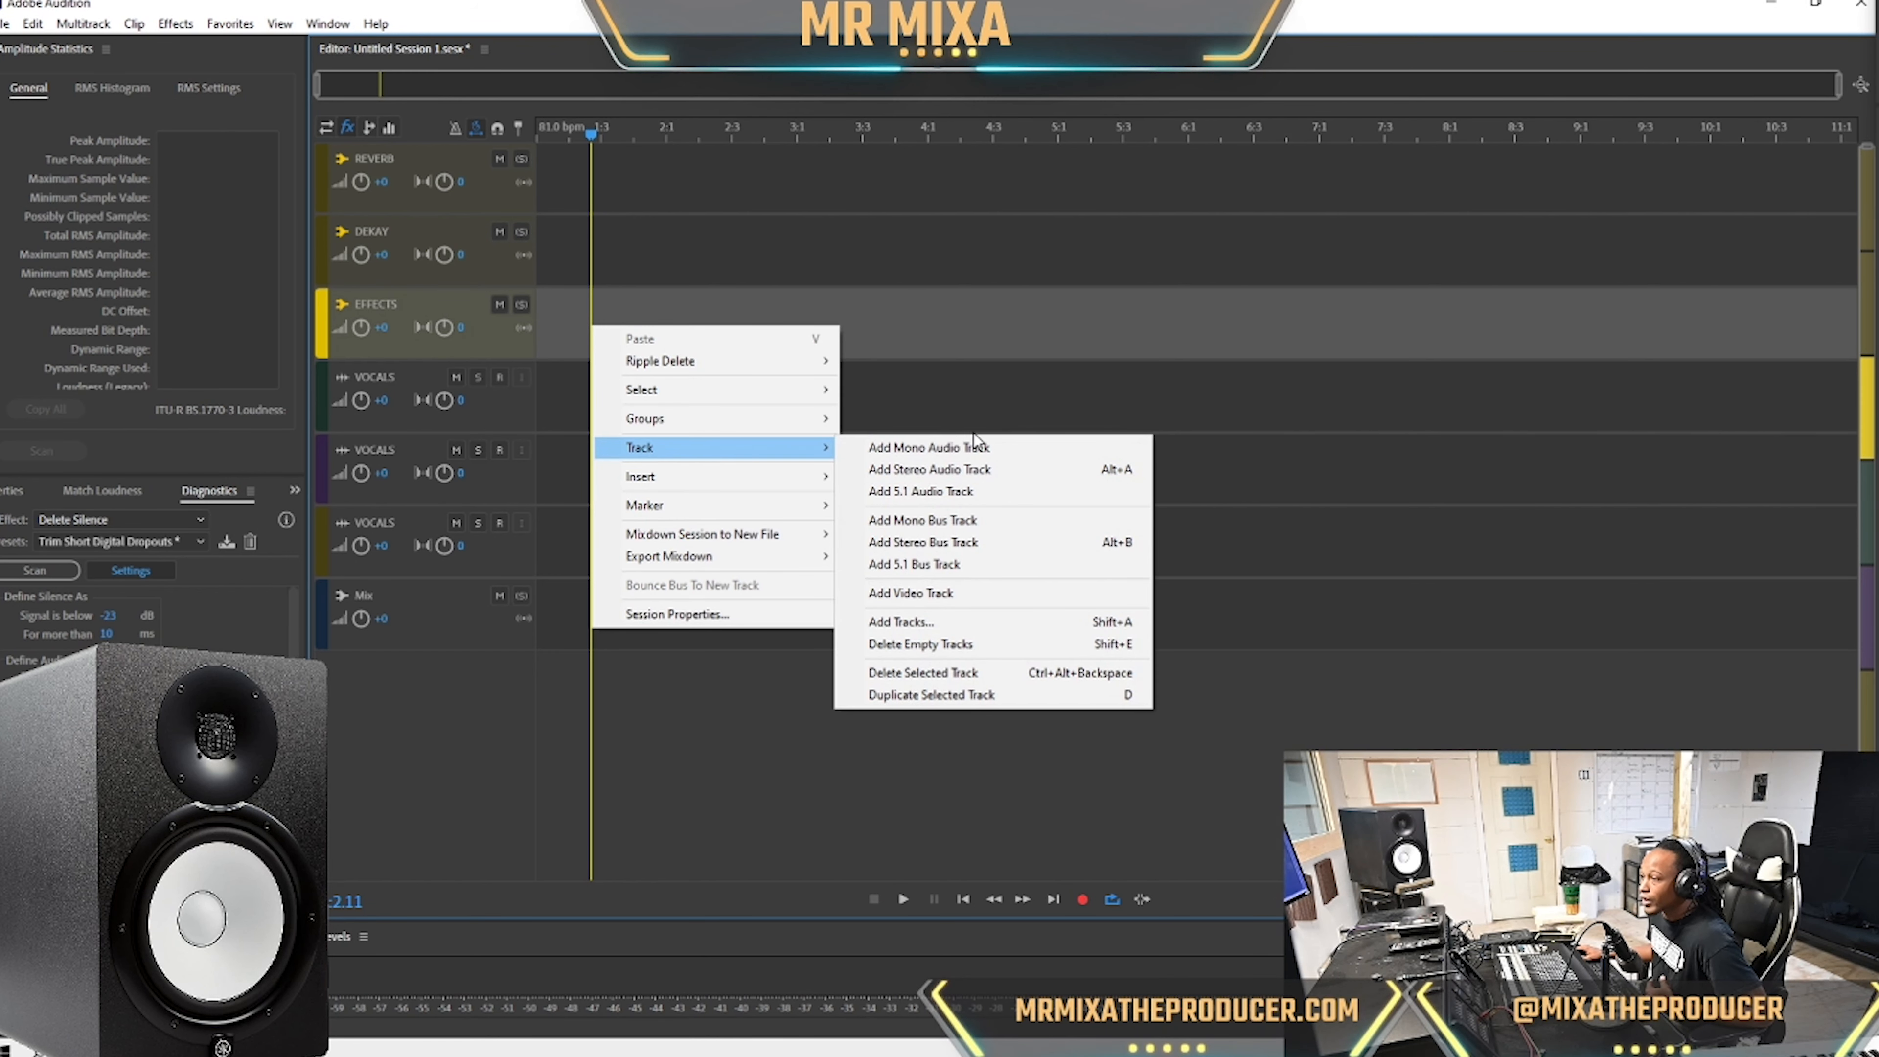
pyautogui.click(1014, 470)
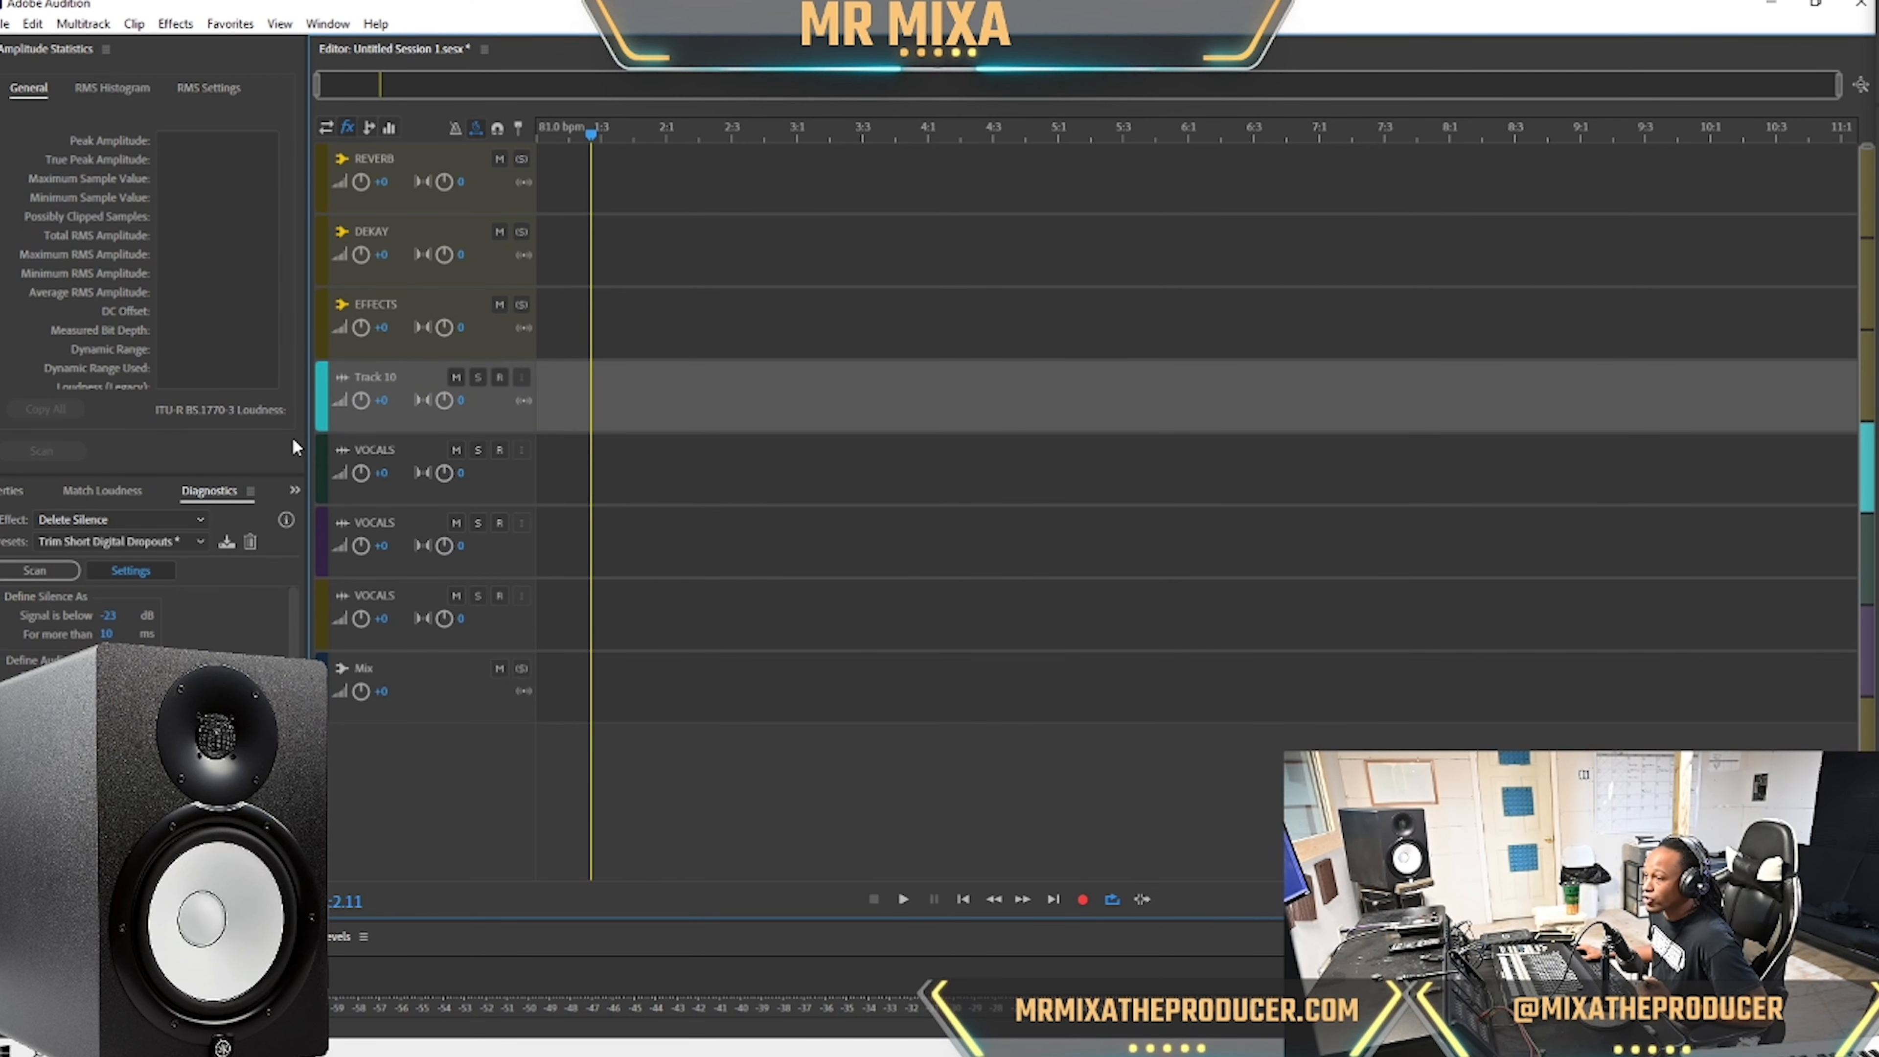
pyautogui.click(376, 377)
pyautogui.write('BEAT')
pyautogui.press('Return')
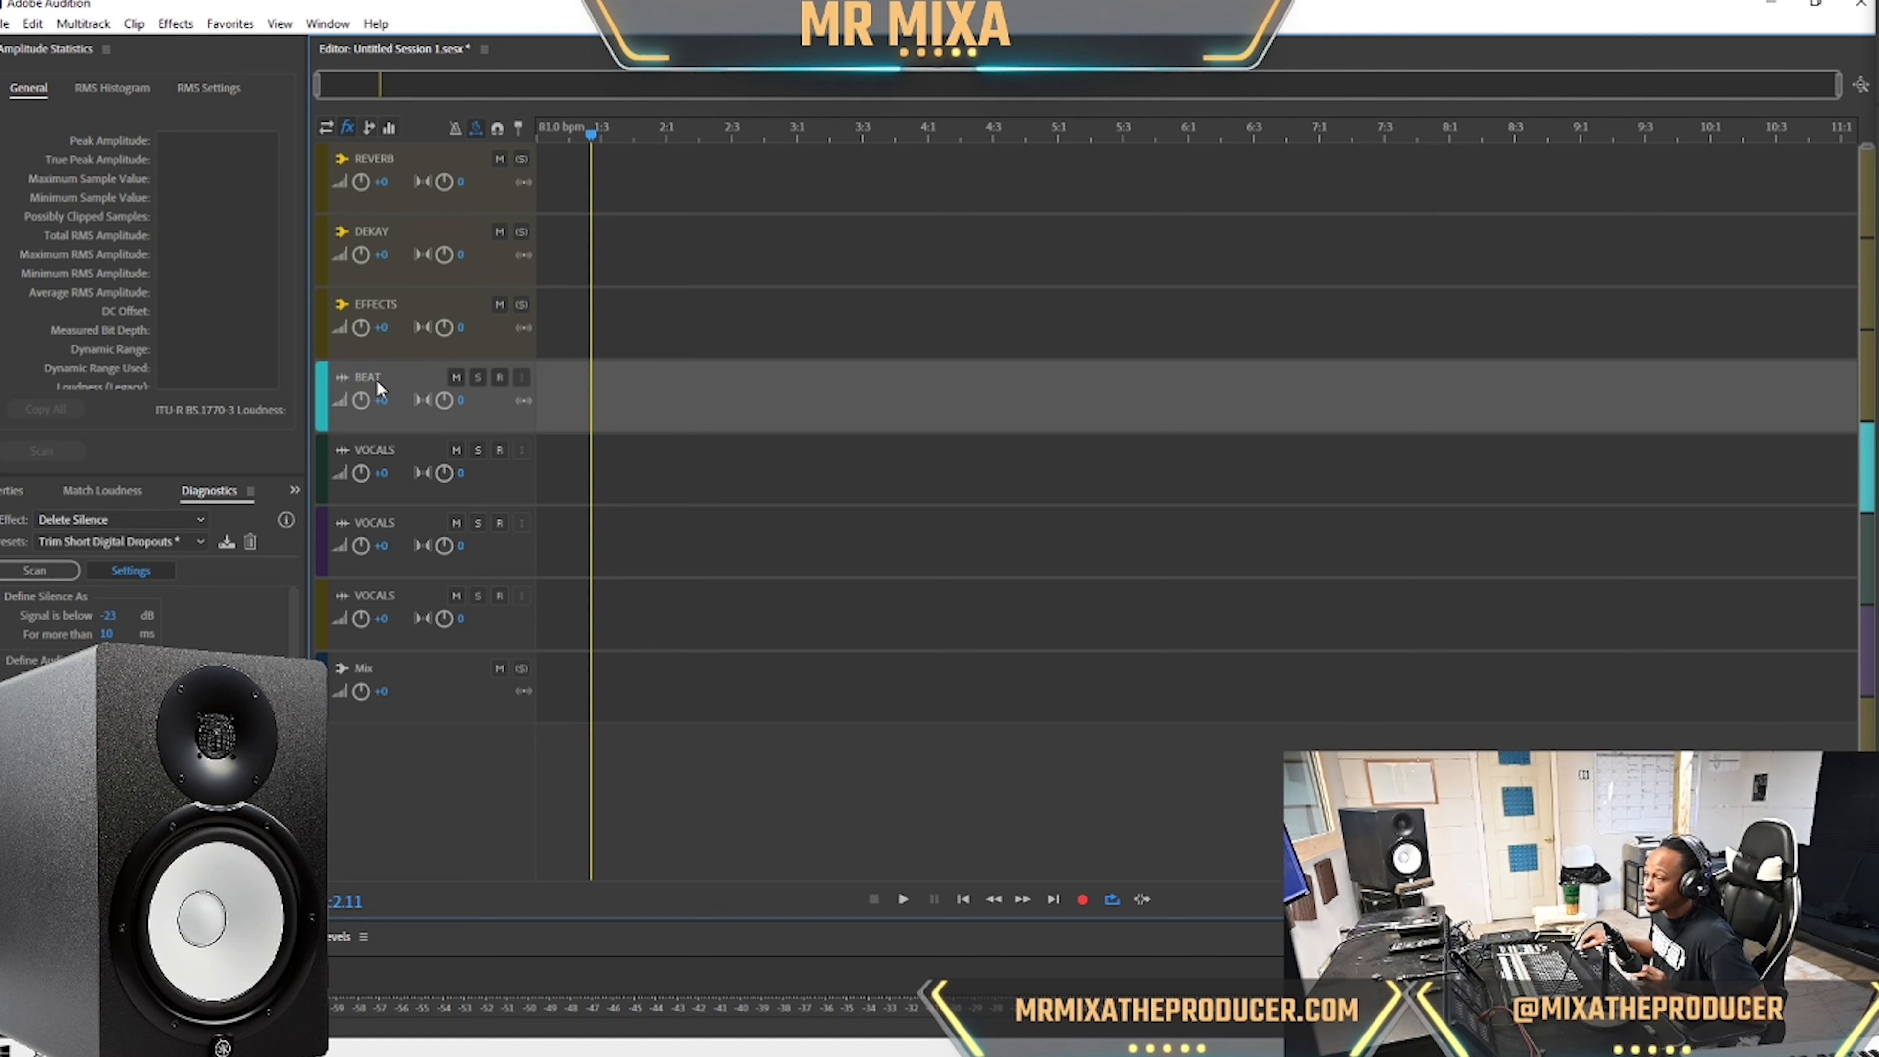
# Return the playhead to the start of the timeline and bring the drill beat audio file onto the BEAT track.
pyautogui.click(561, 385)
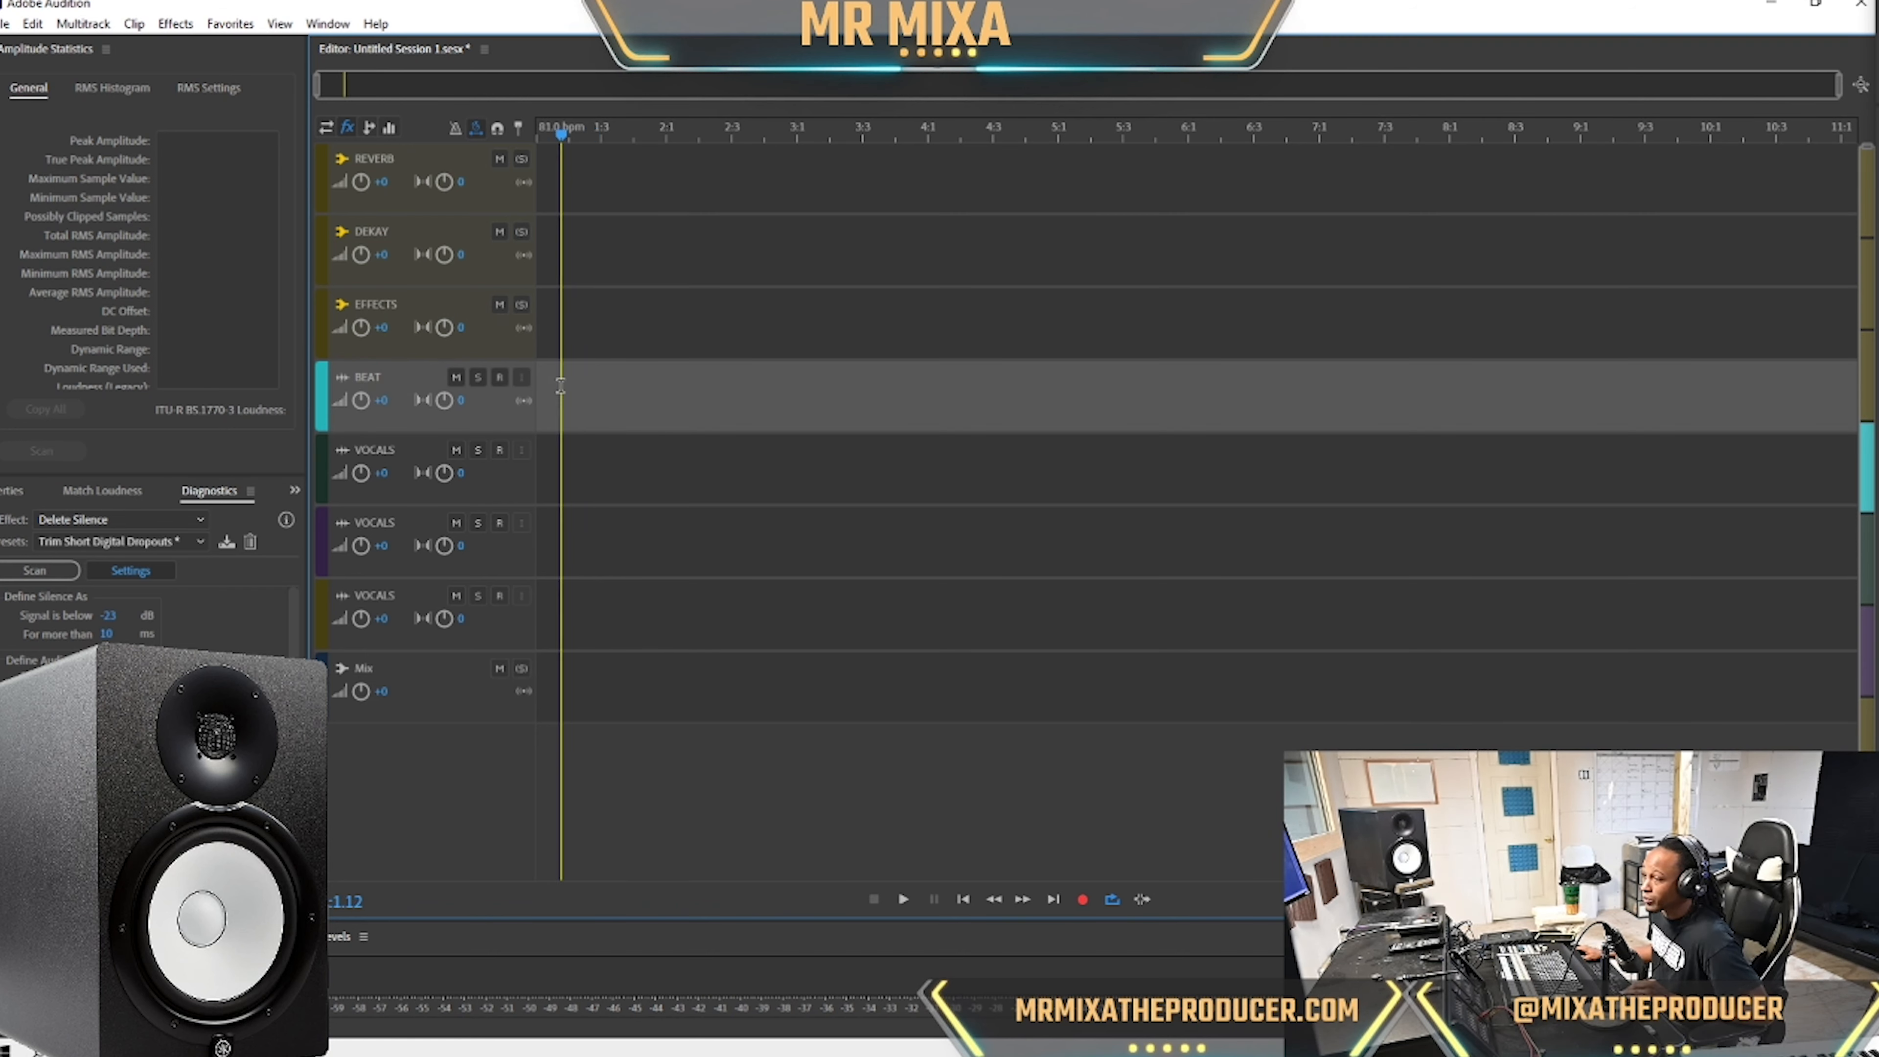
pyautogui.click(538, 396)
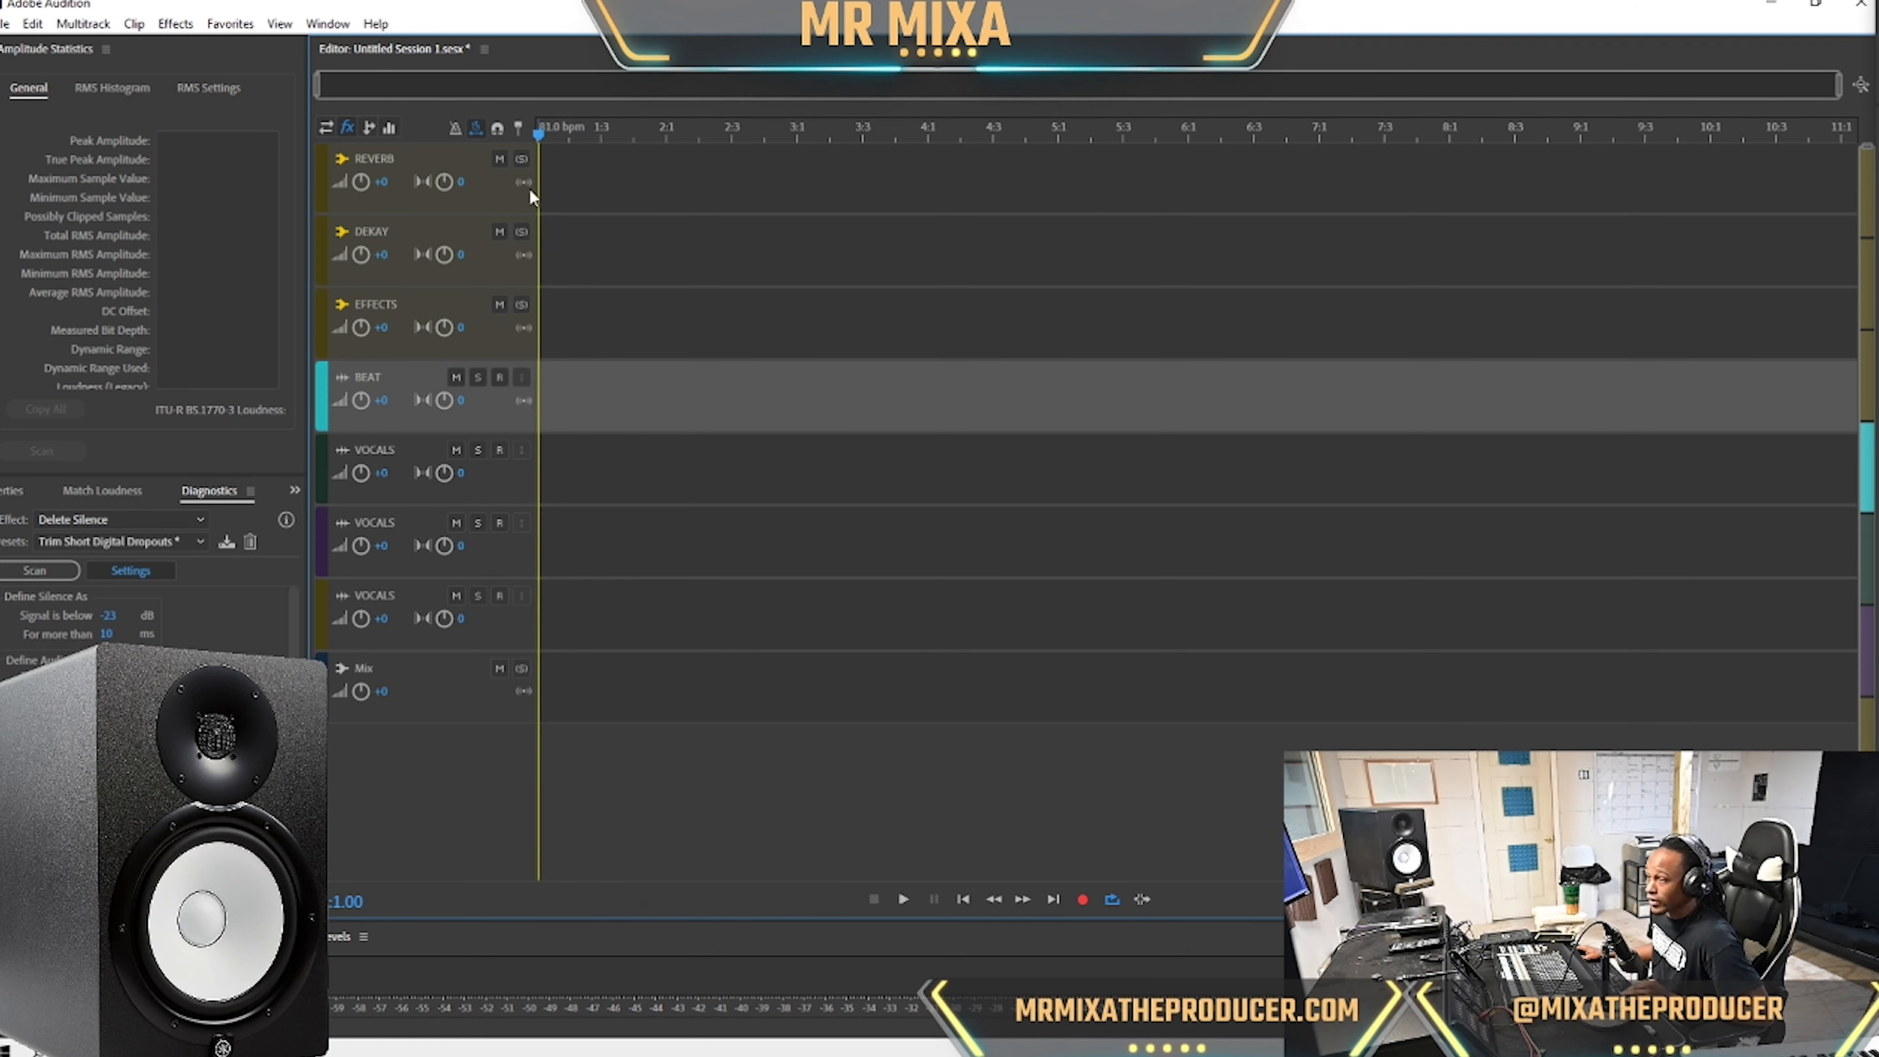
pyautogui.scroll(3, 423, 404)
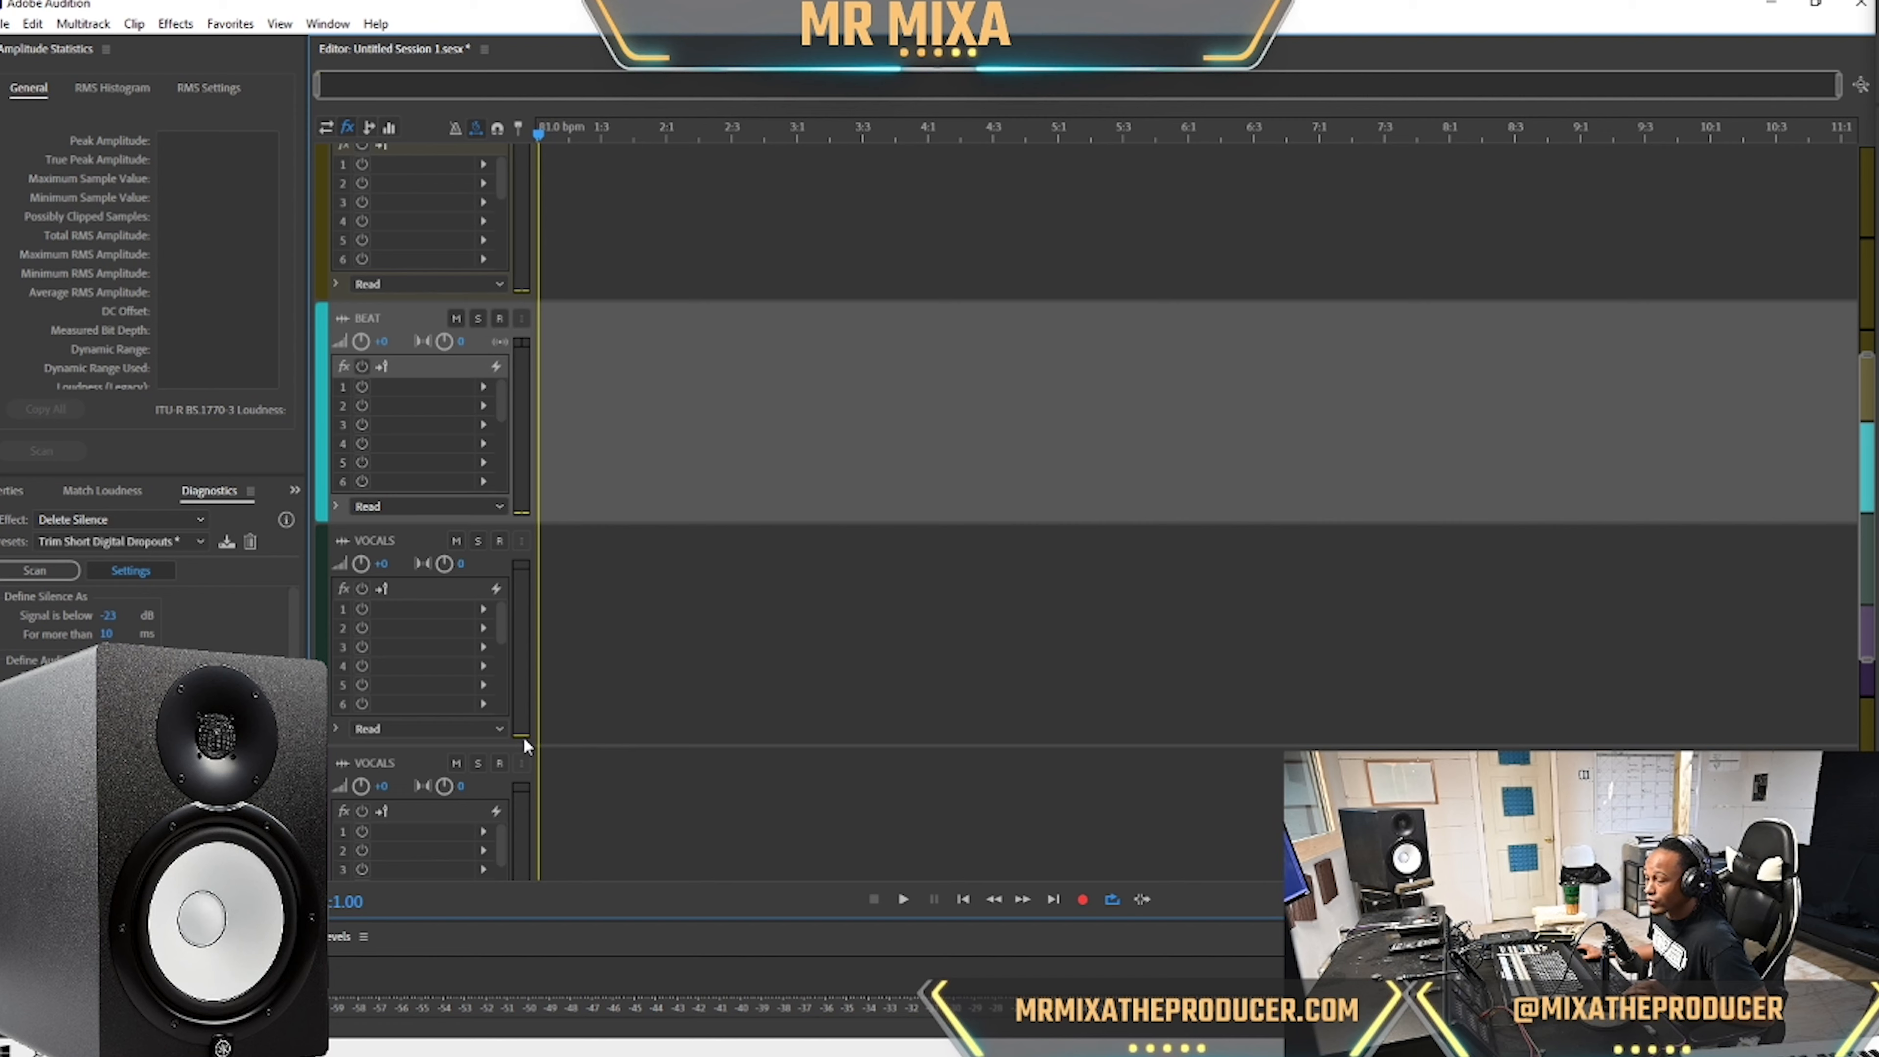
pyautogui.scroll(-5, 456, 468)
pyautogui.scroll(5, 492, 392)
pyautogui.scroll(-2, 492, 392)
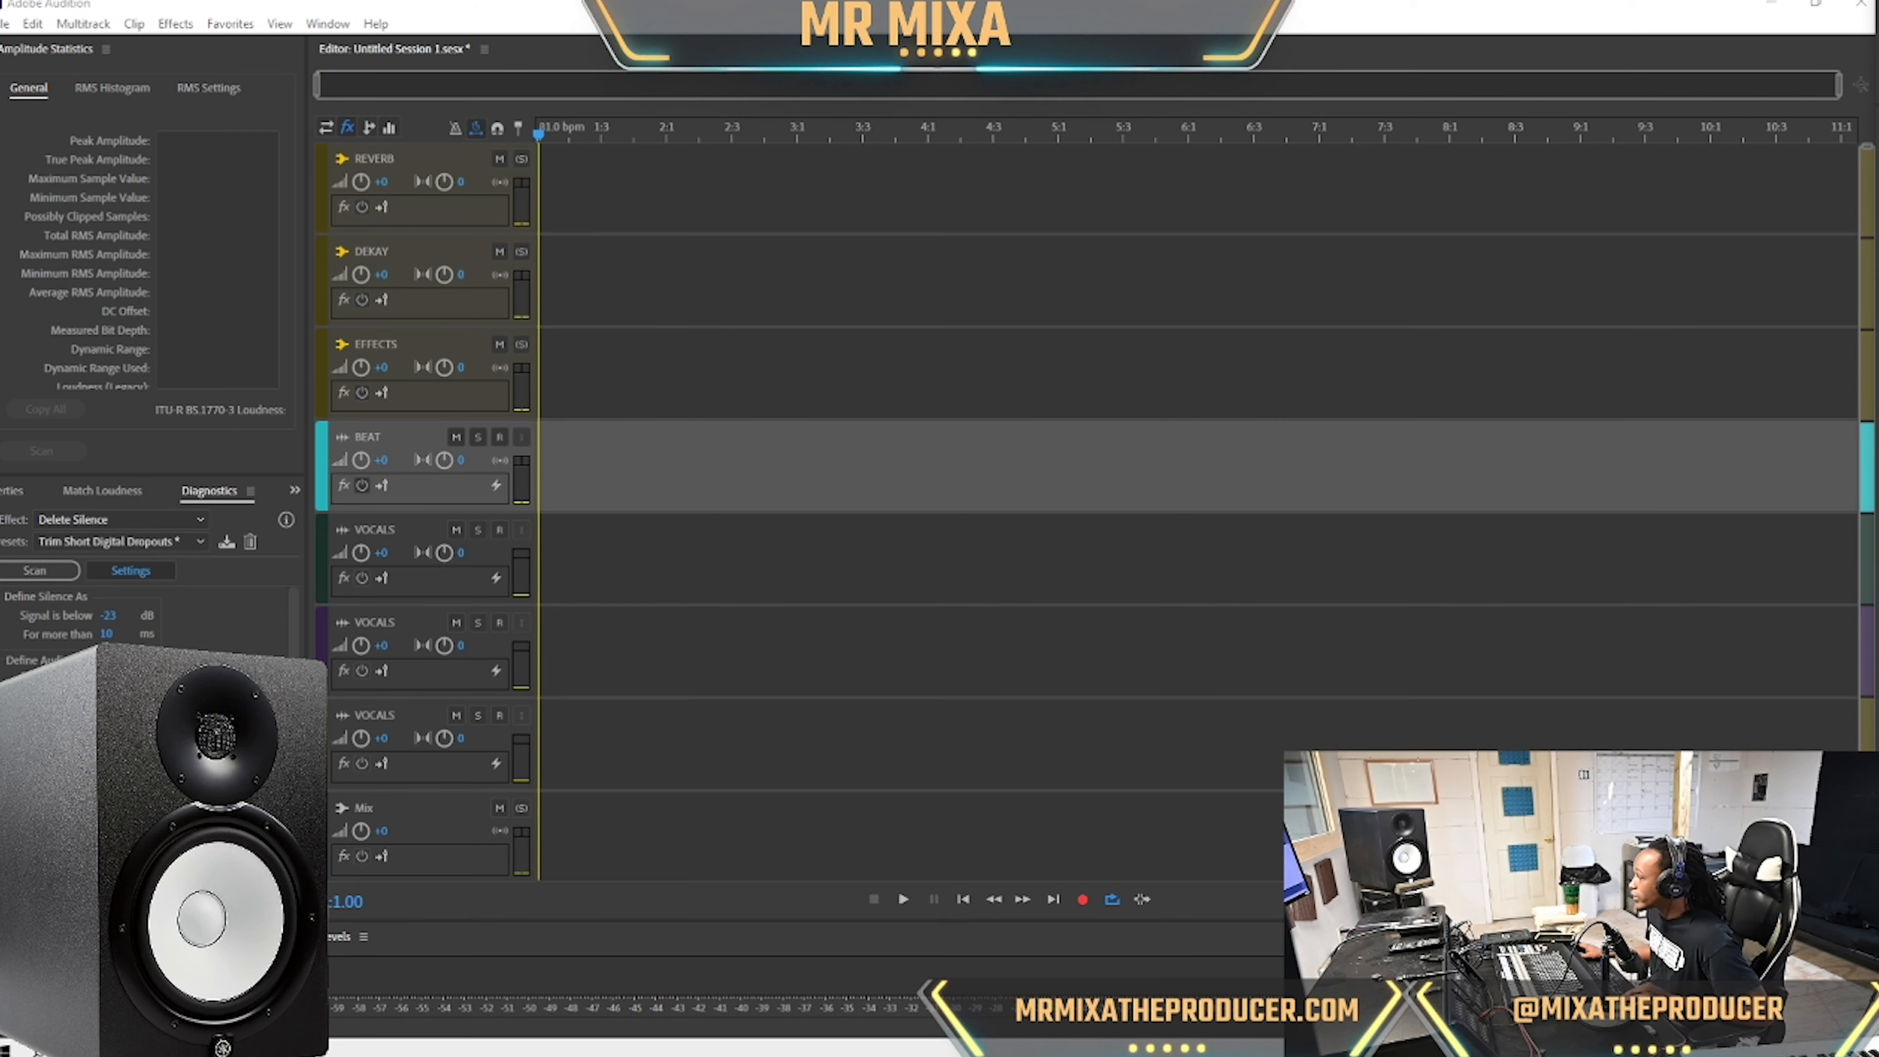
pyautogui.moveTo(1877, 488); pyautogui.dragTo(373, 438)
pyautogui.click(760, 2)
# Examine the beat clip's waveform across its full length and then its opening bars.
pyautogui.scroll(4, 451, 468)
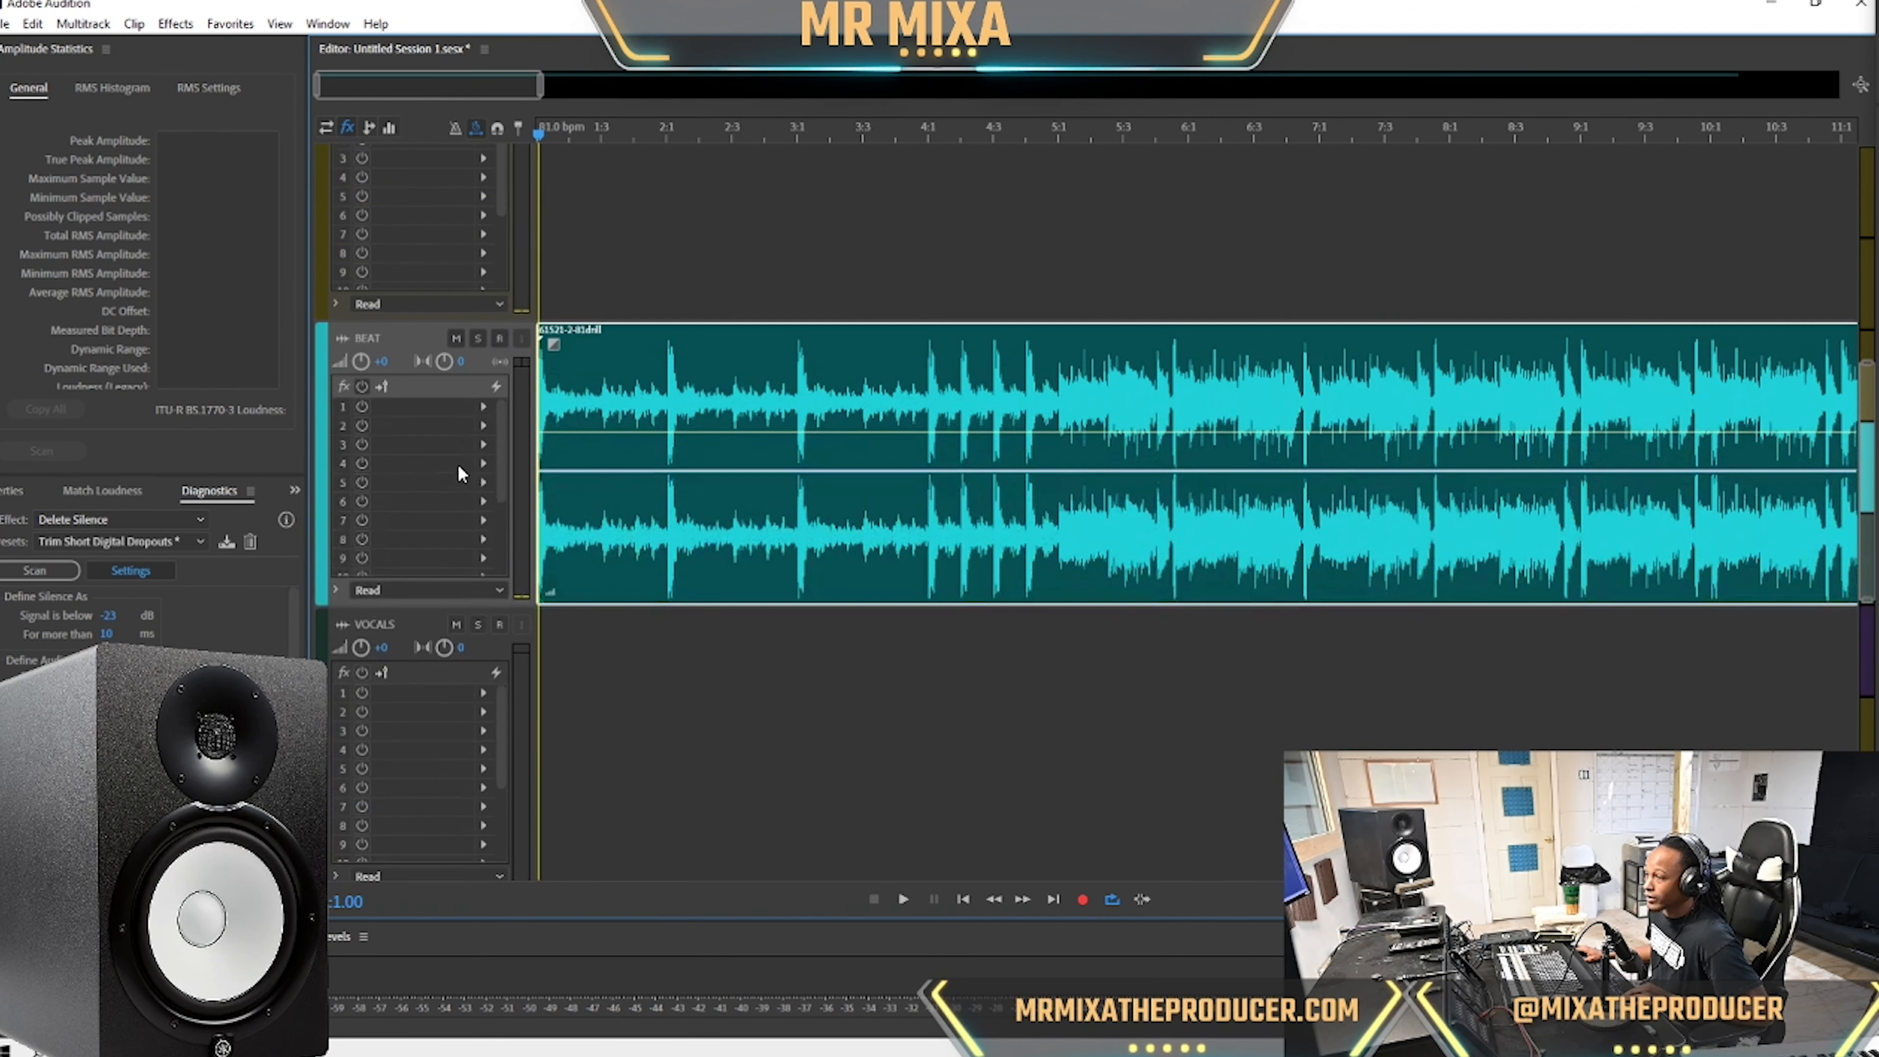
pyautogui.scroll(-3, 459, 468)
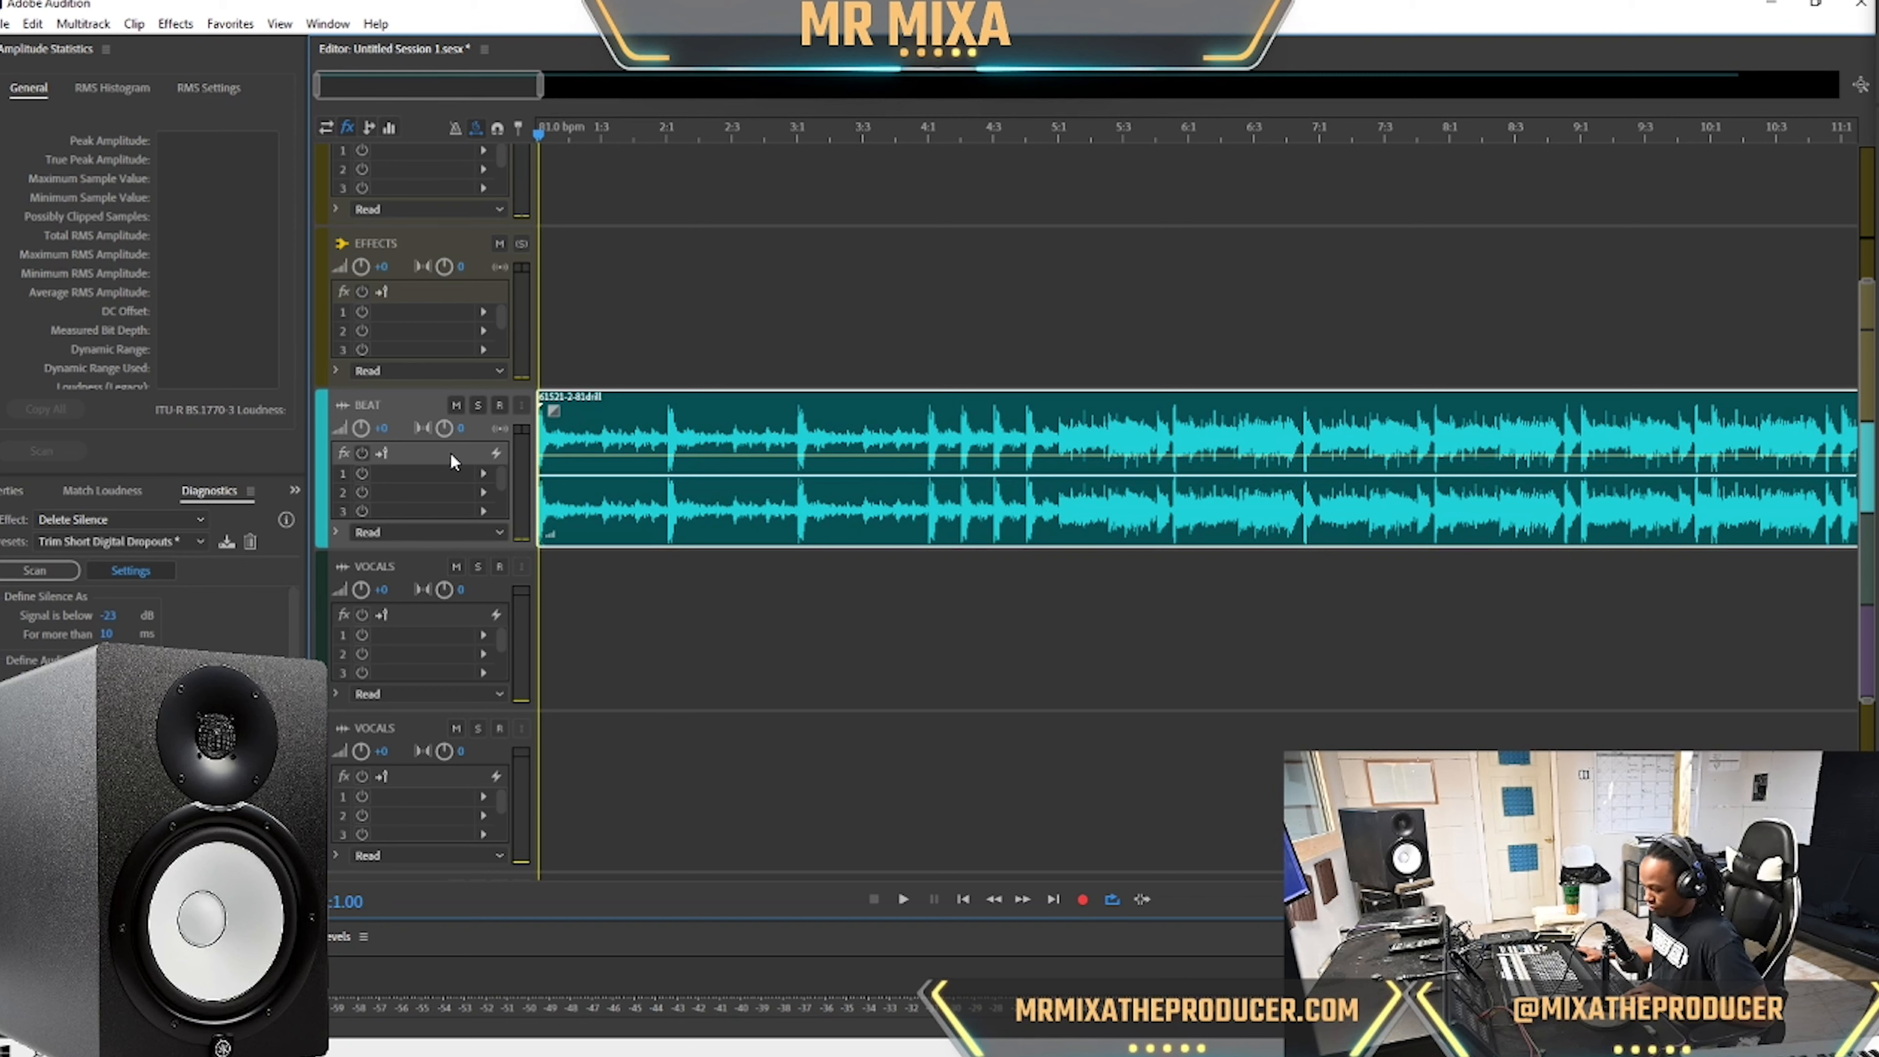
pyautogui.press('-')
pyautogui.press('-')
pyautogui.press('-')
pyautogui.press('-')
pyautogui.press('-')
pyautogui.press('-')
pyautogui.press('-')
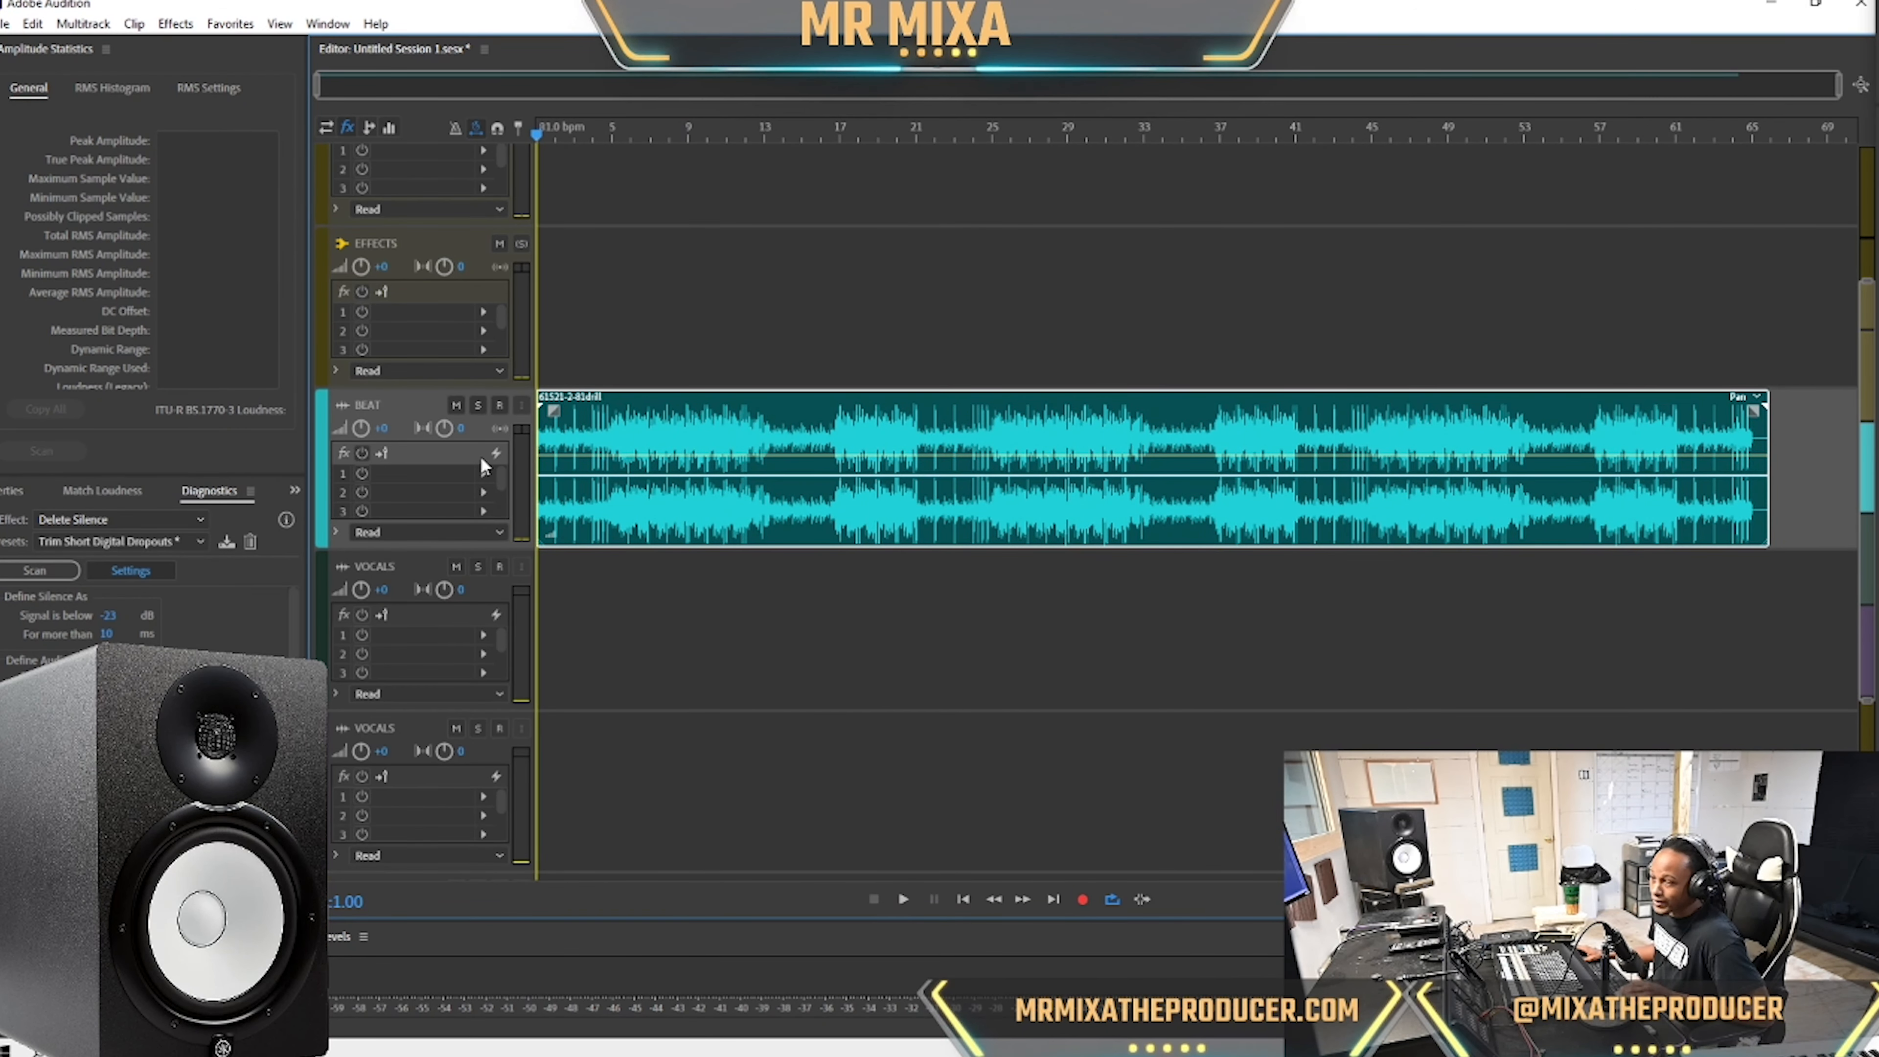
pyautogui.scroll(-1, 481, 458)
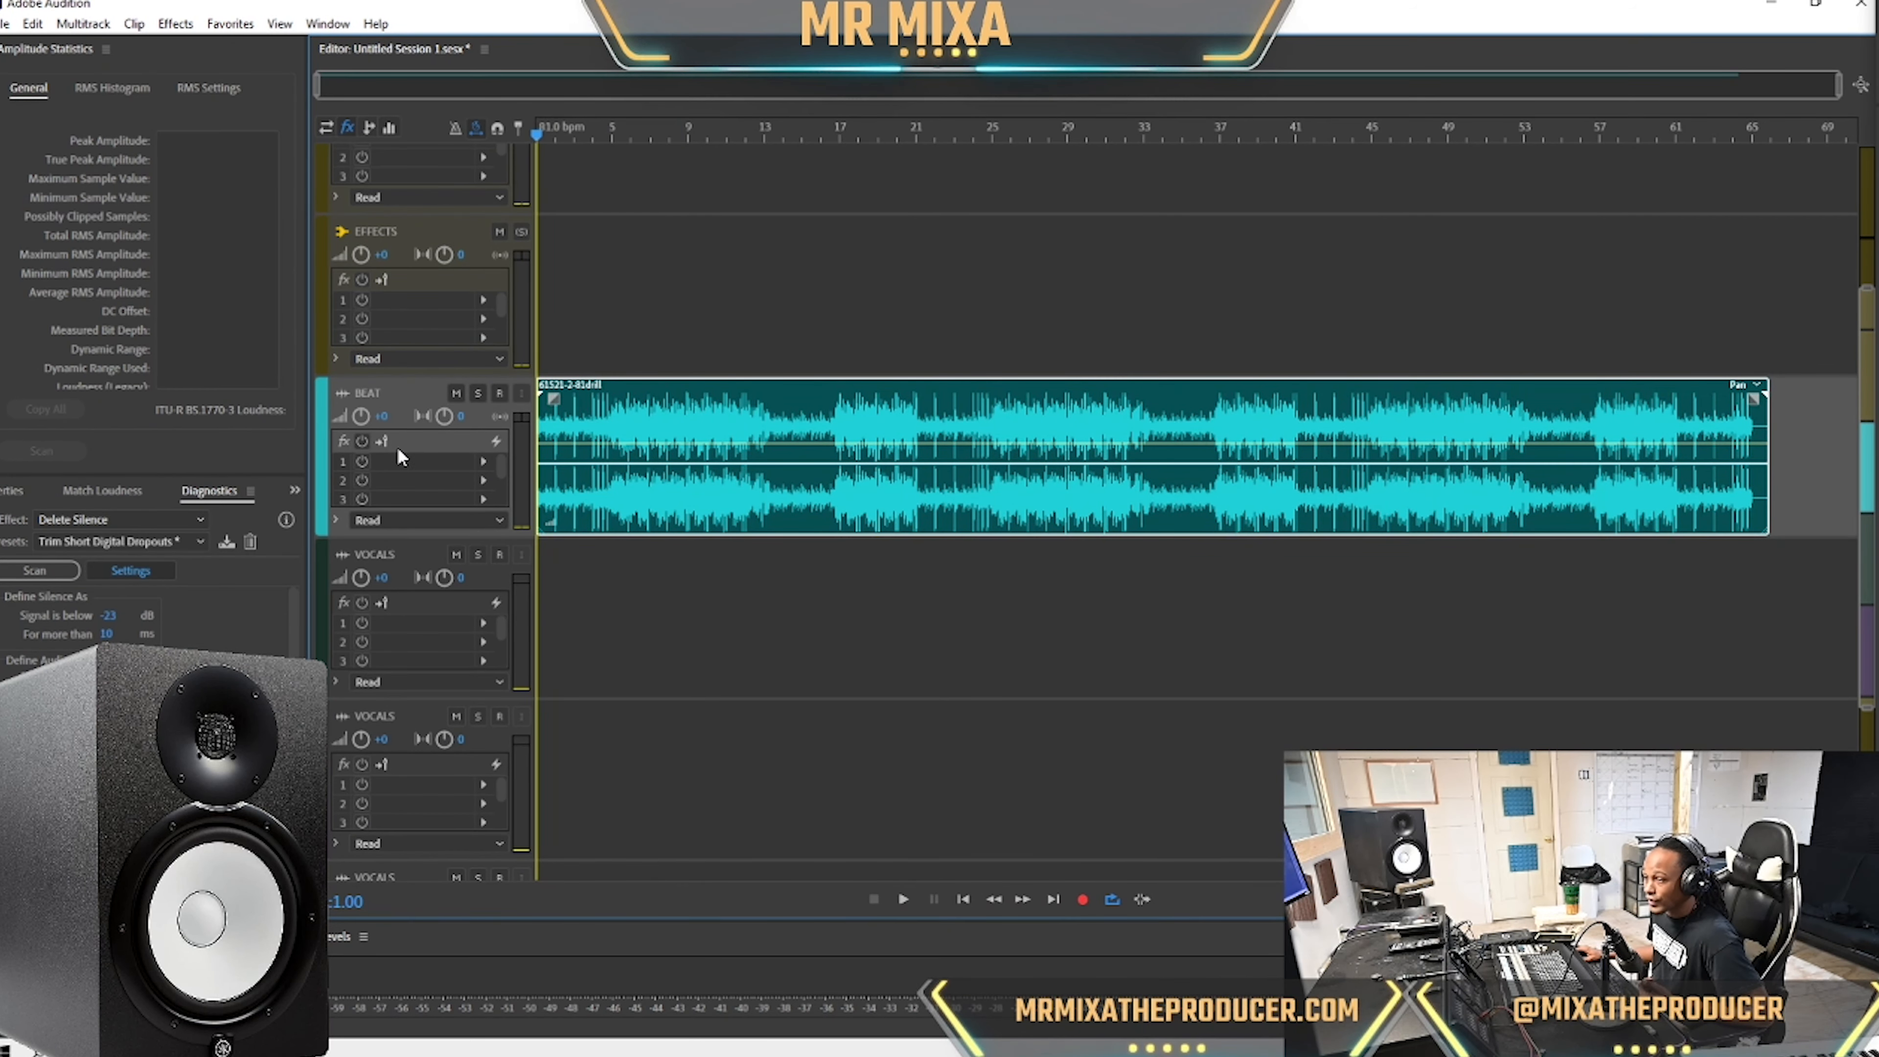
pyautogui.scroll(3, 809, 323)
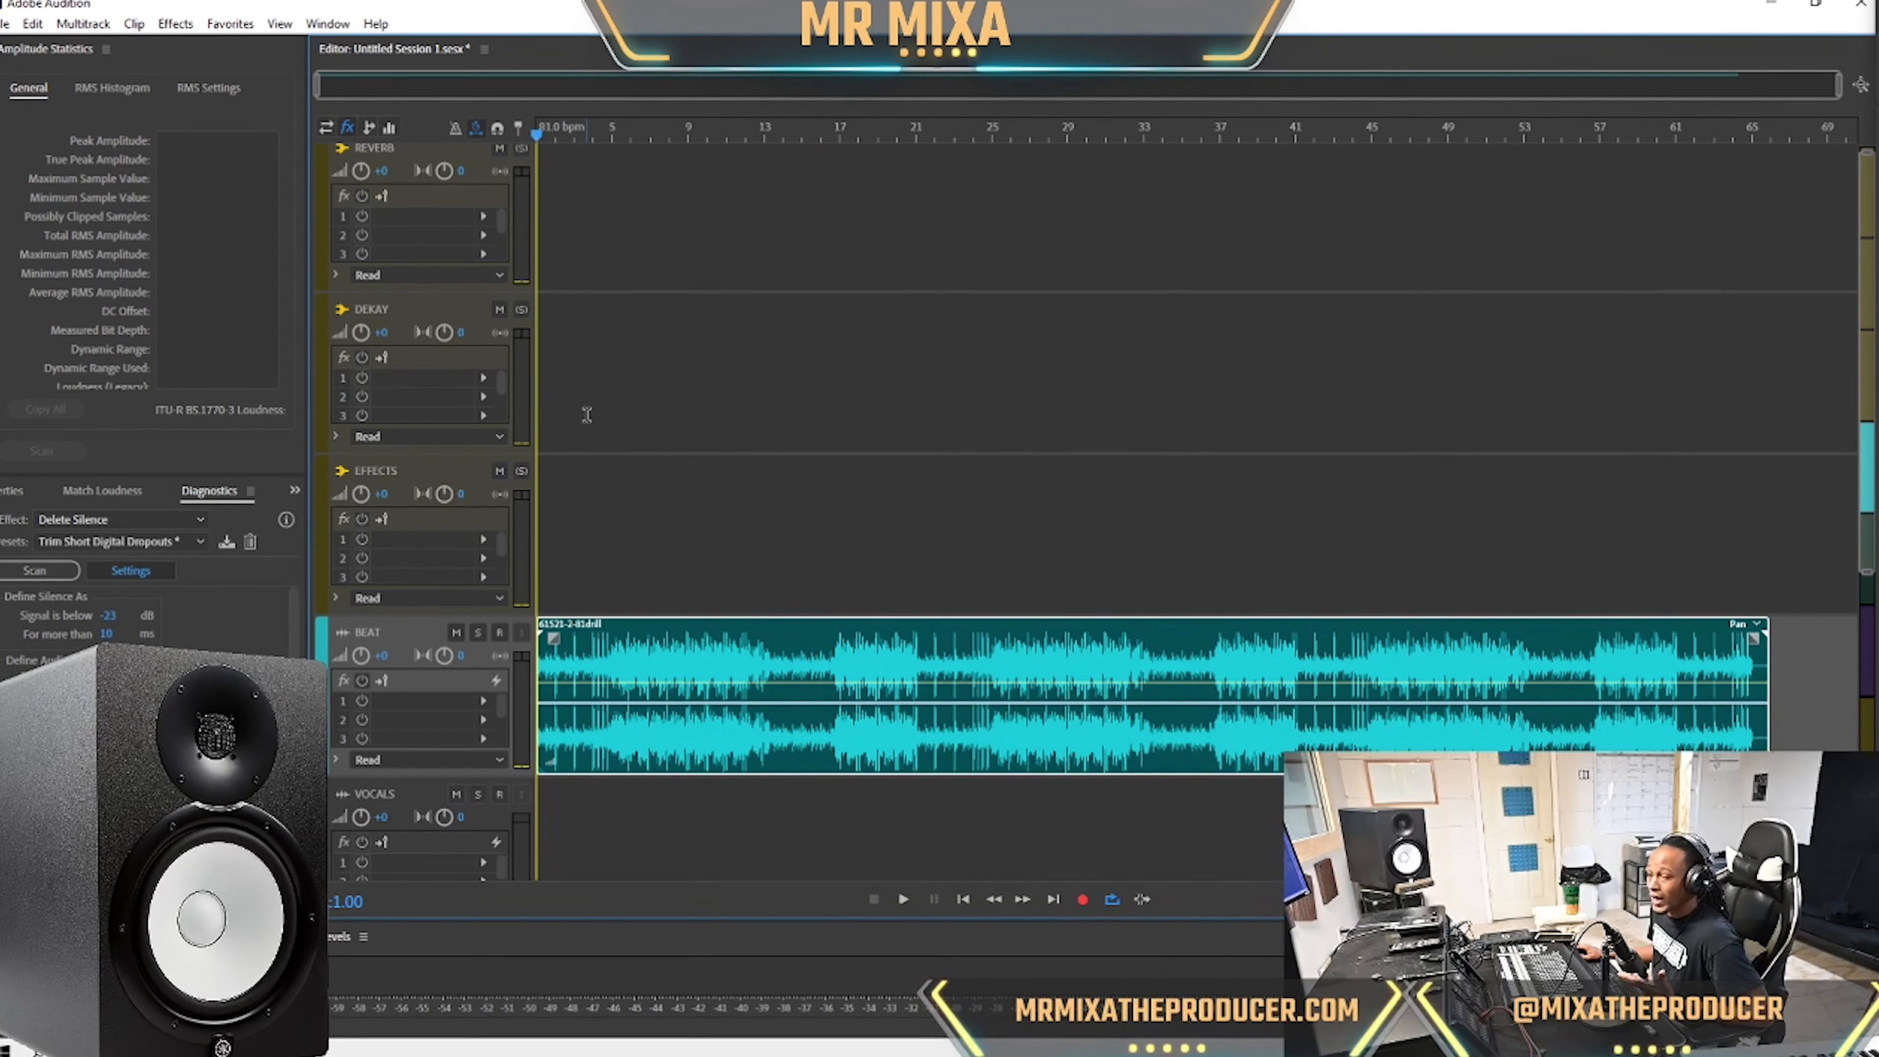
pyautogui.scroll(3, 629, 682)
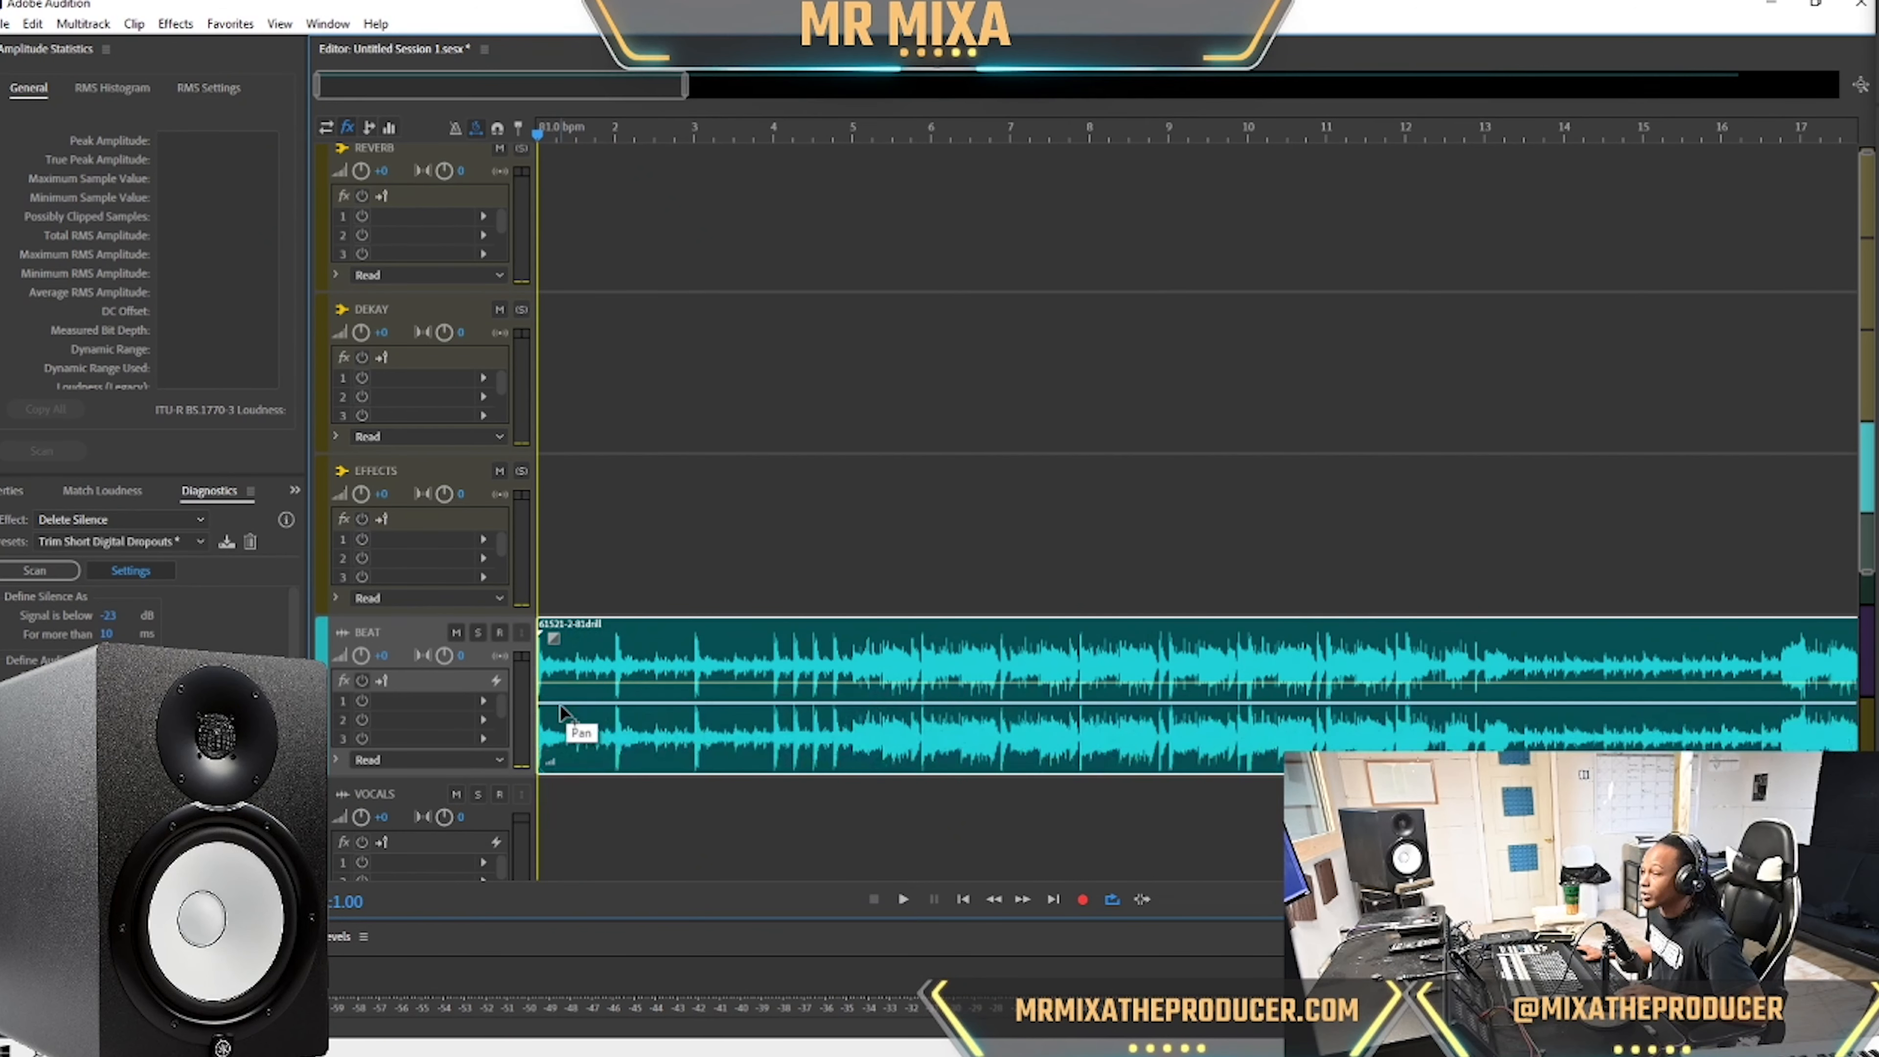
pyautogui.scroll(1, 852, 437)
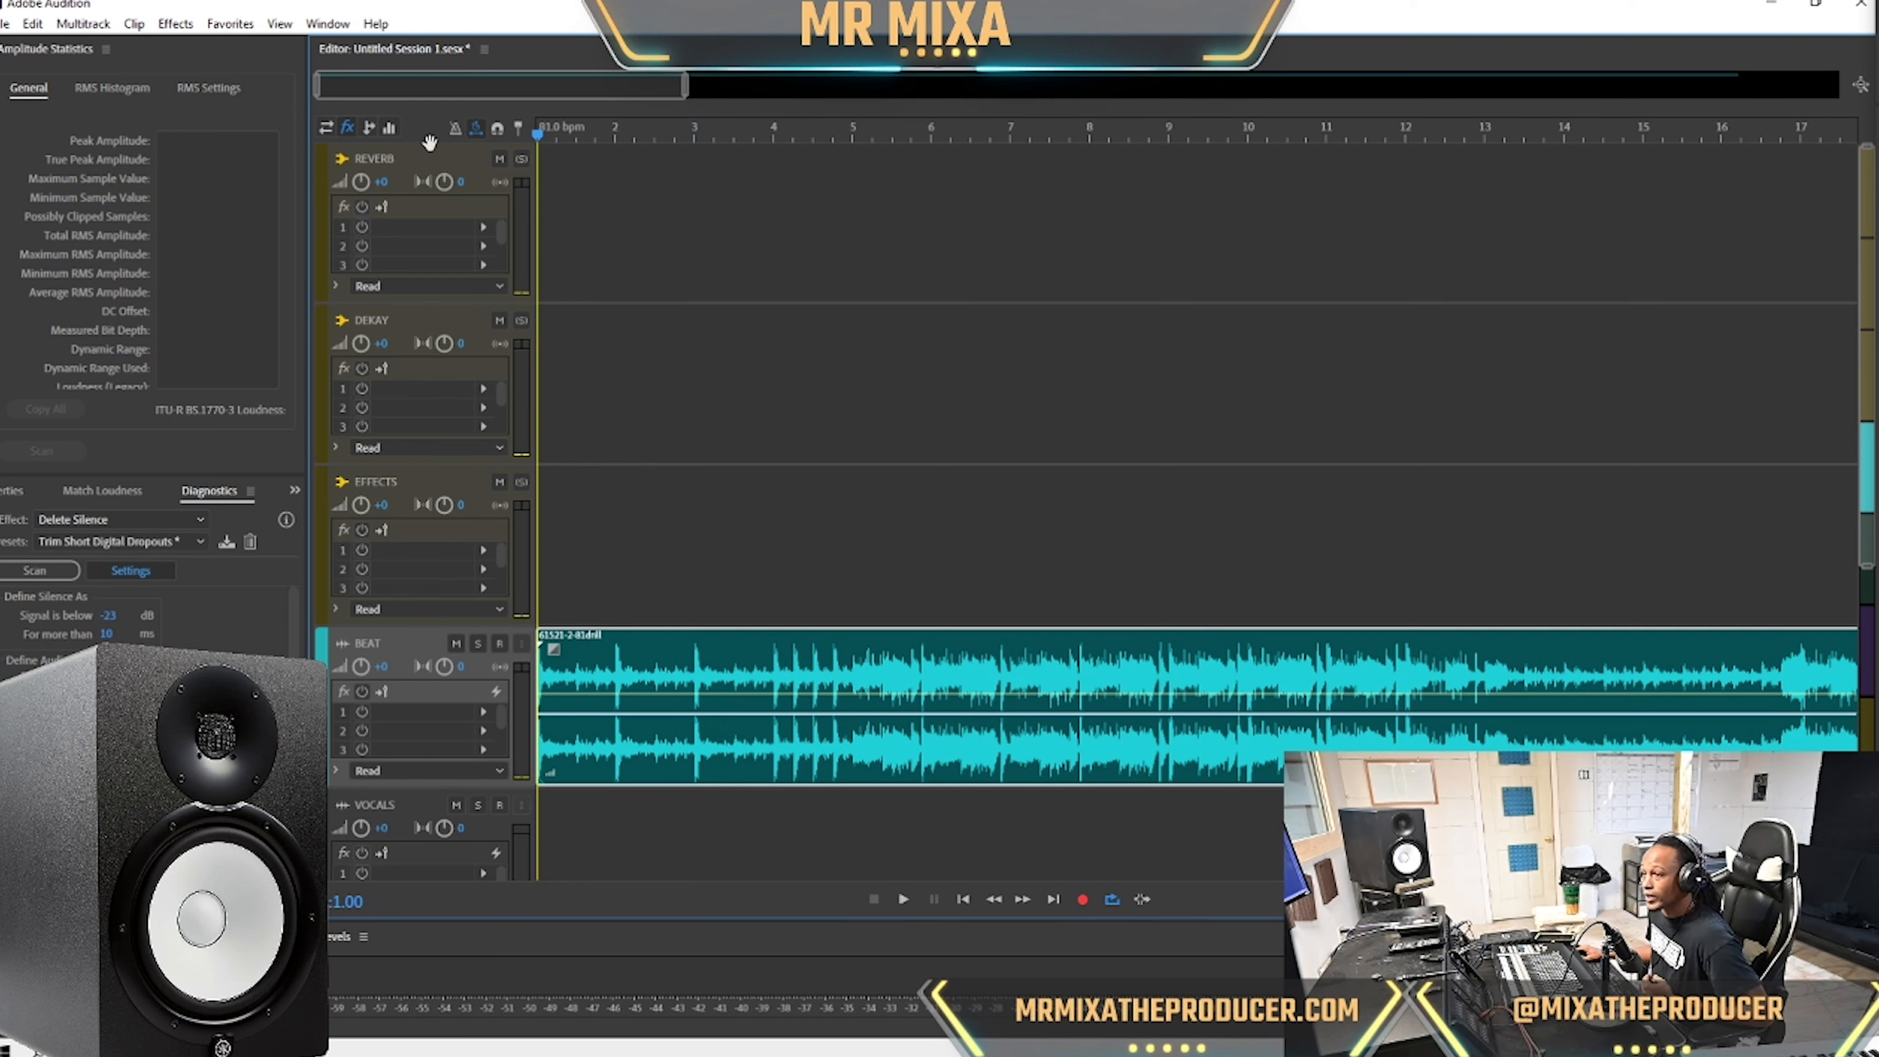
# Turn on the session metronome and check its tempo value.
pyautogui.click(456, 132)
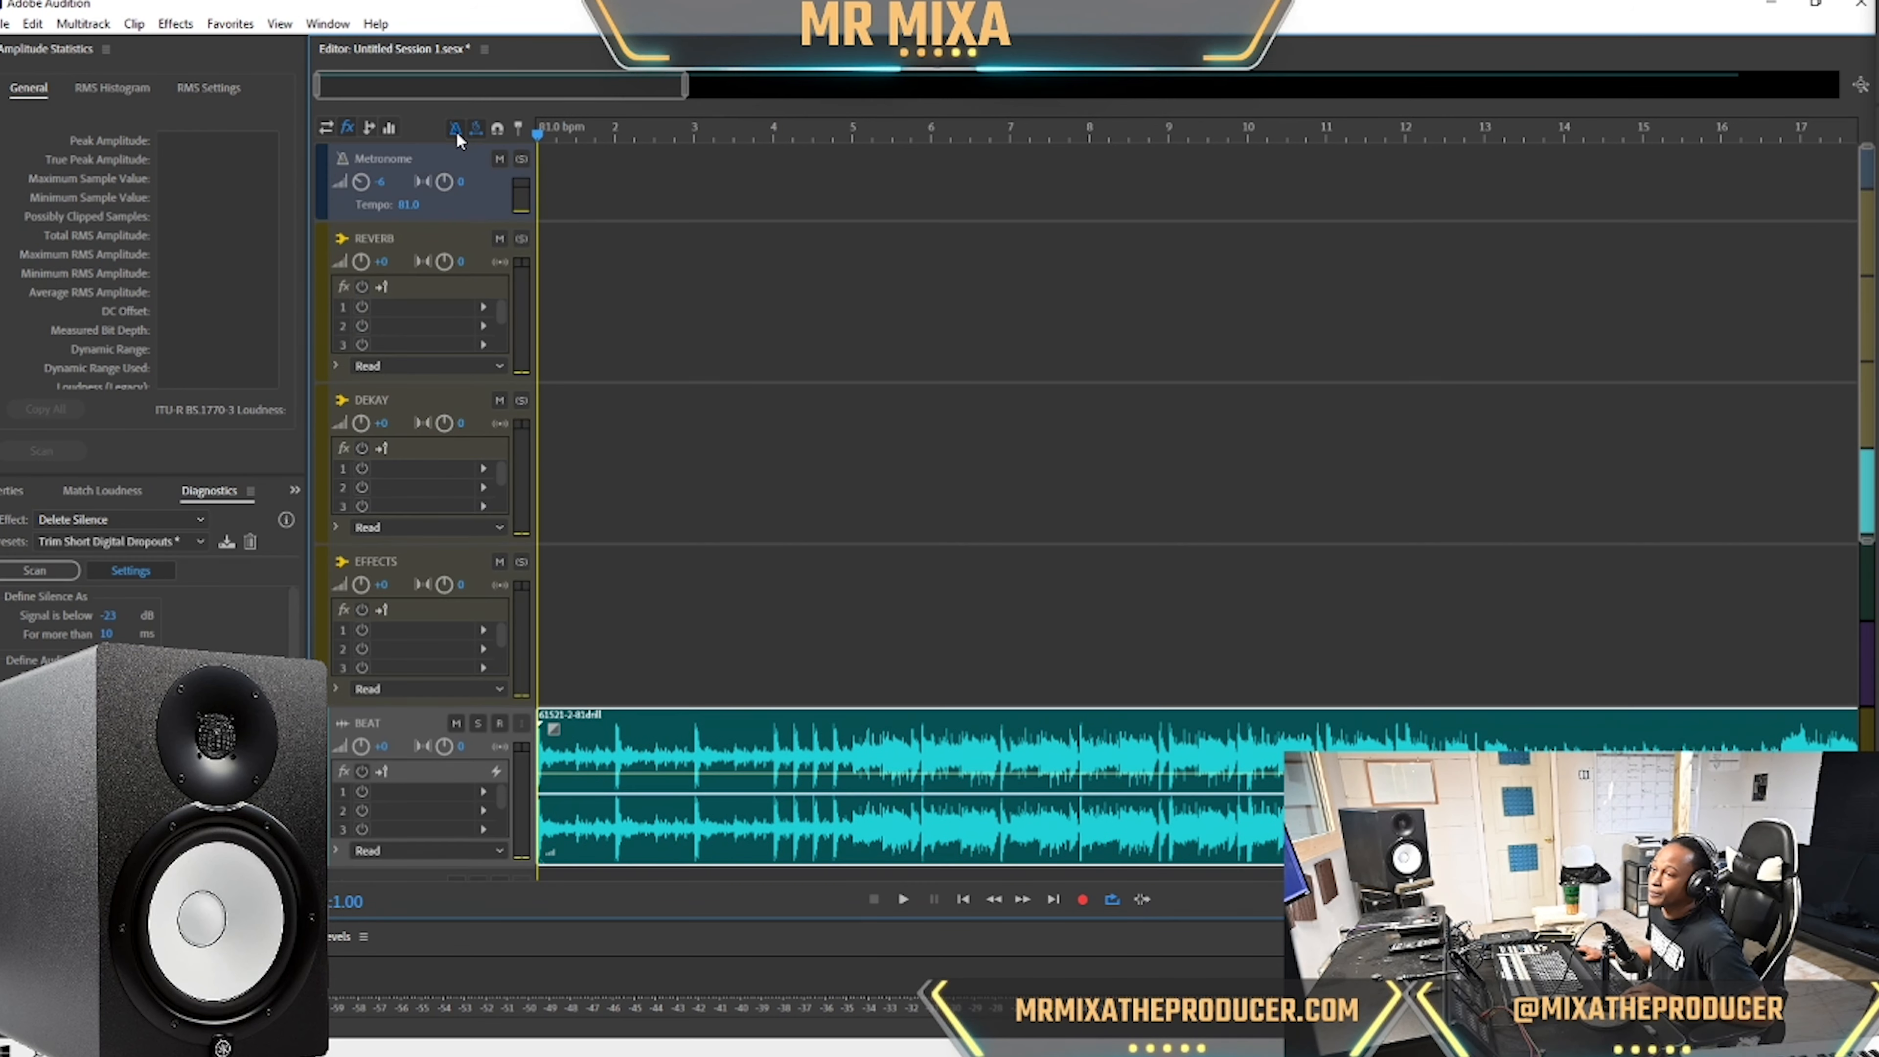
pyautogui.click(408, 204)
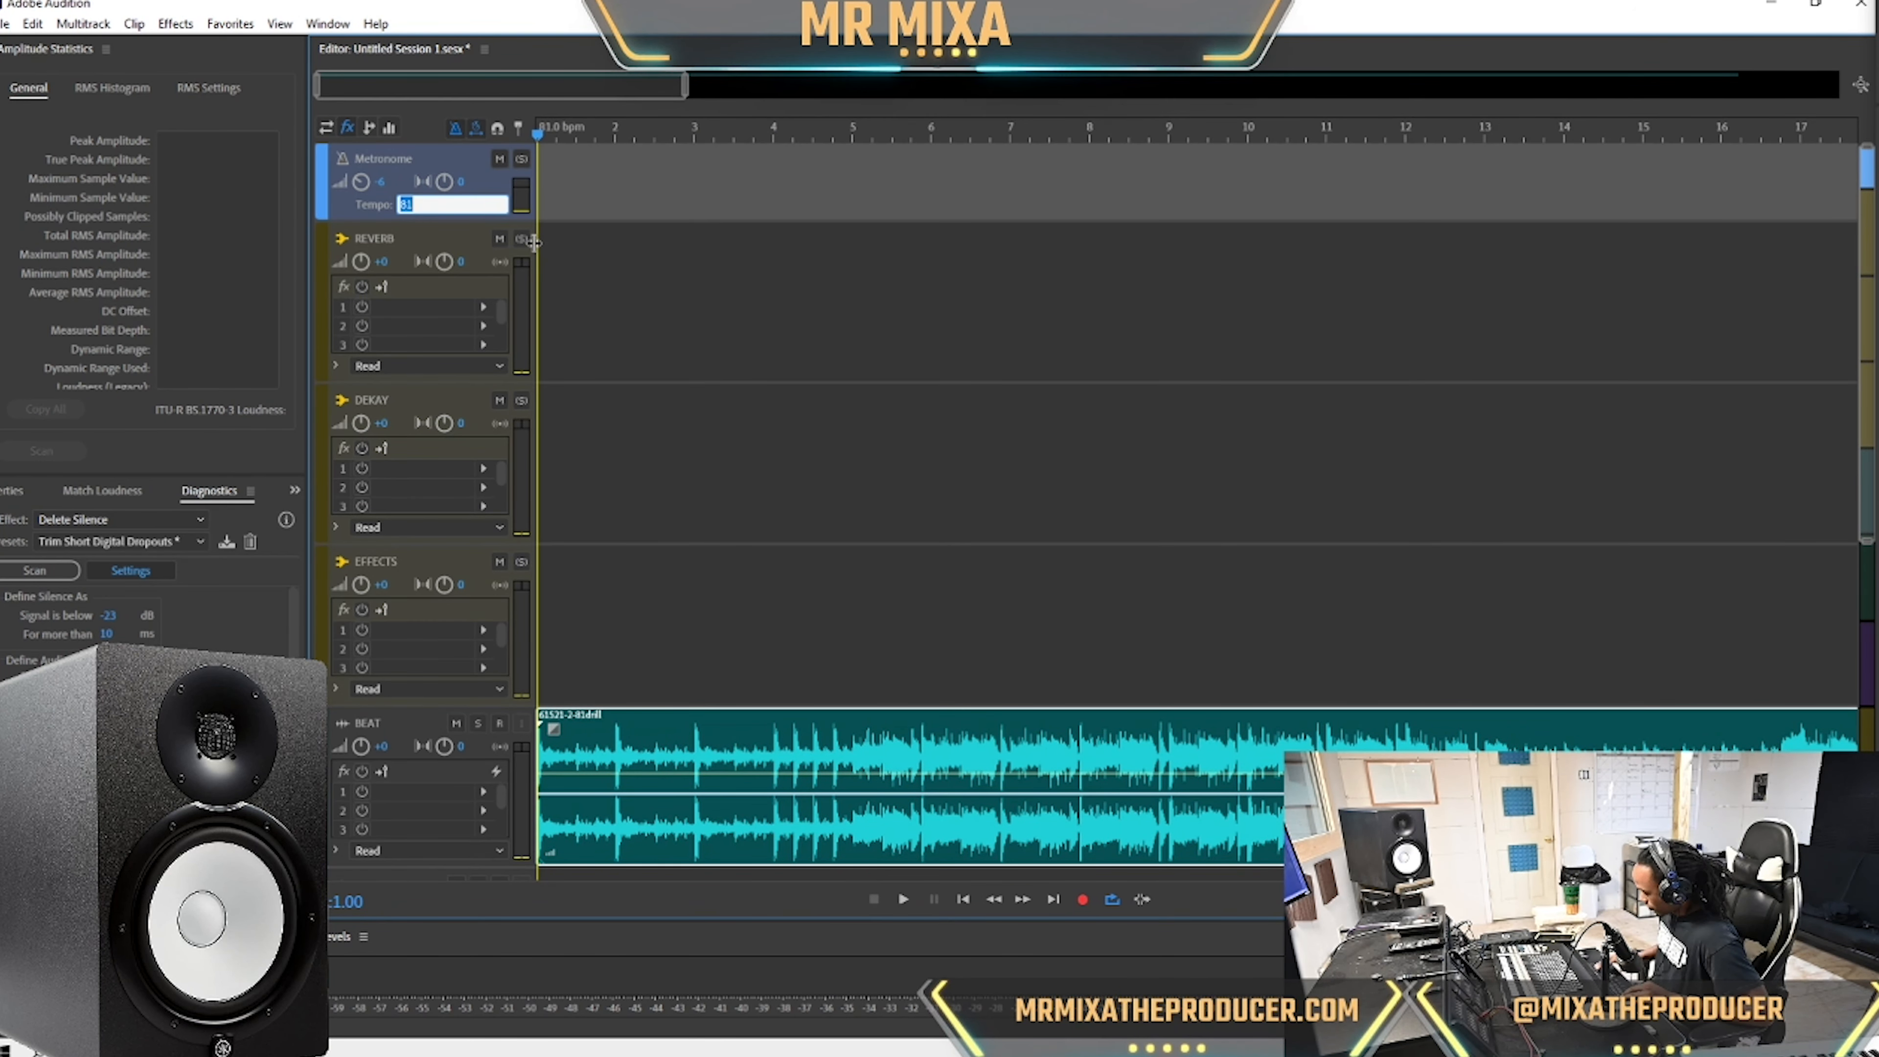
pyautogui.press('Return')
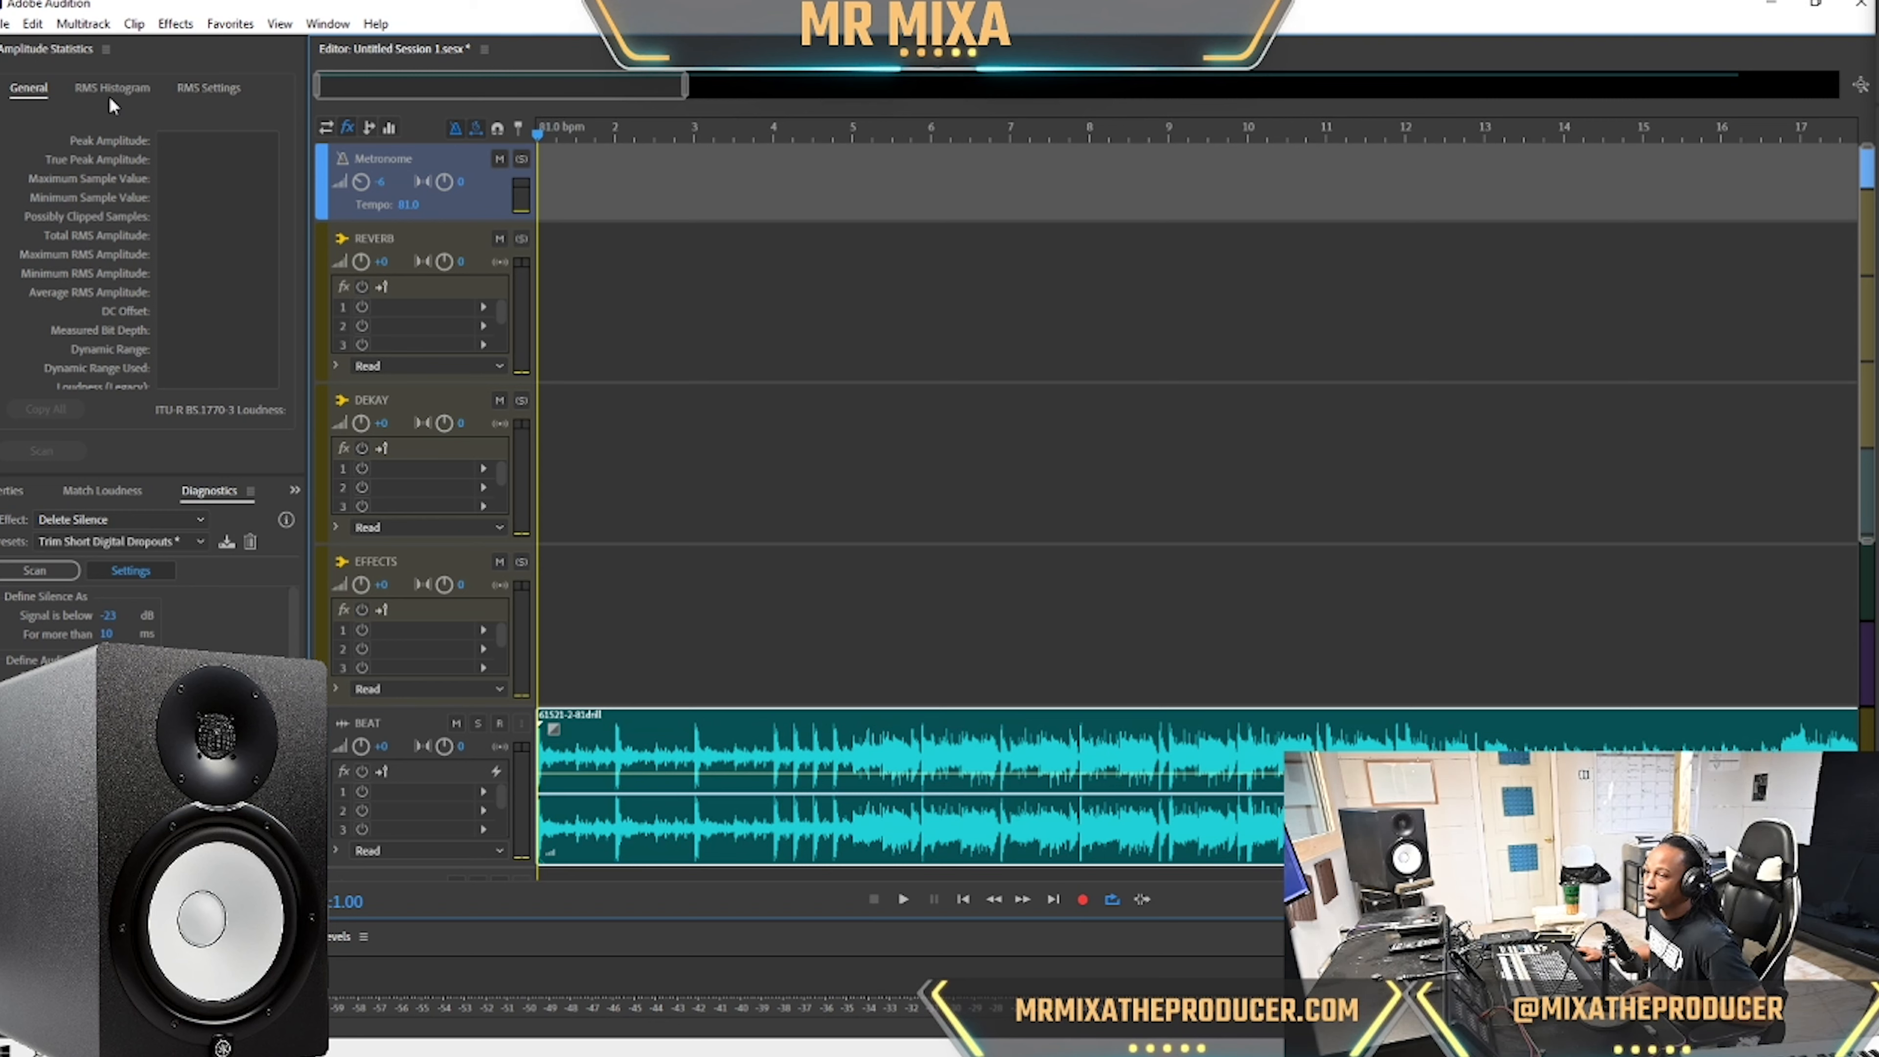
# Set the tempo in the Time Display preferences to 81 beats per minute and accept the preferences.
pyautogui.click(21, 28)
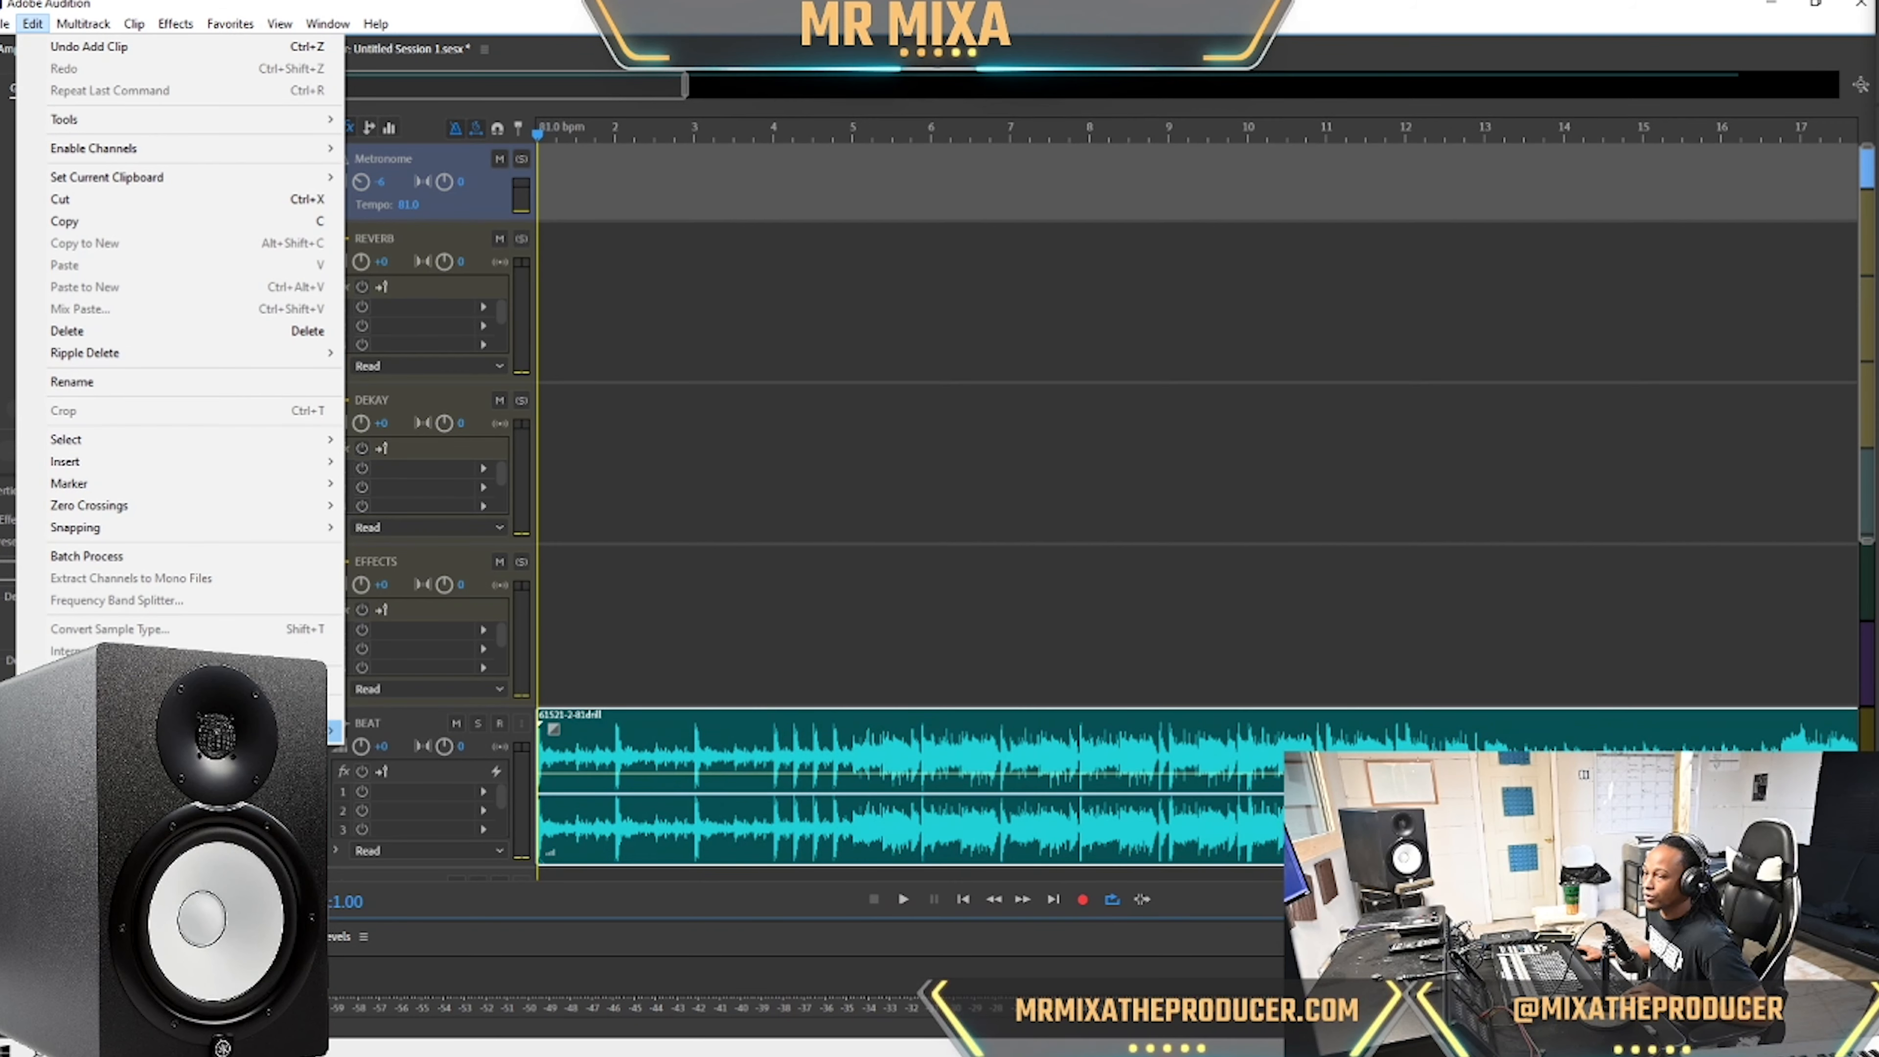
pyautogui.moveTo(318, 731)
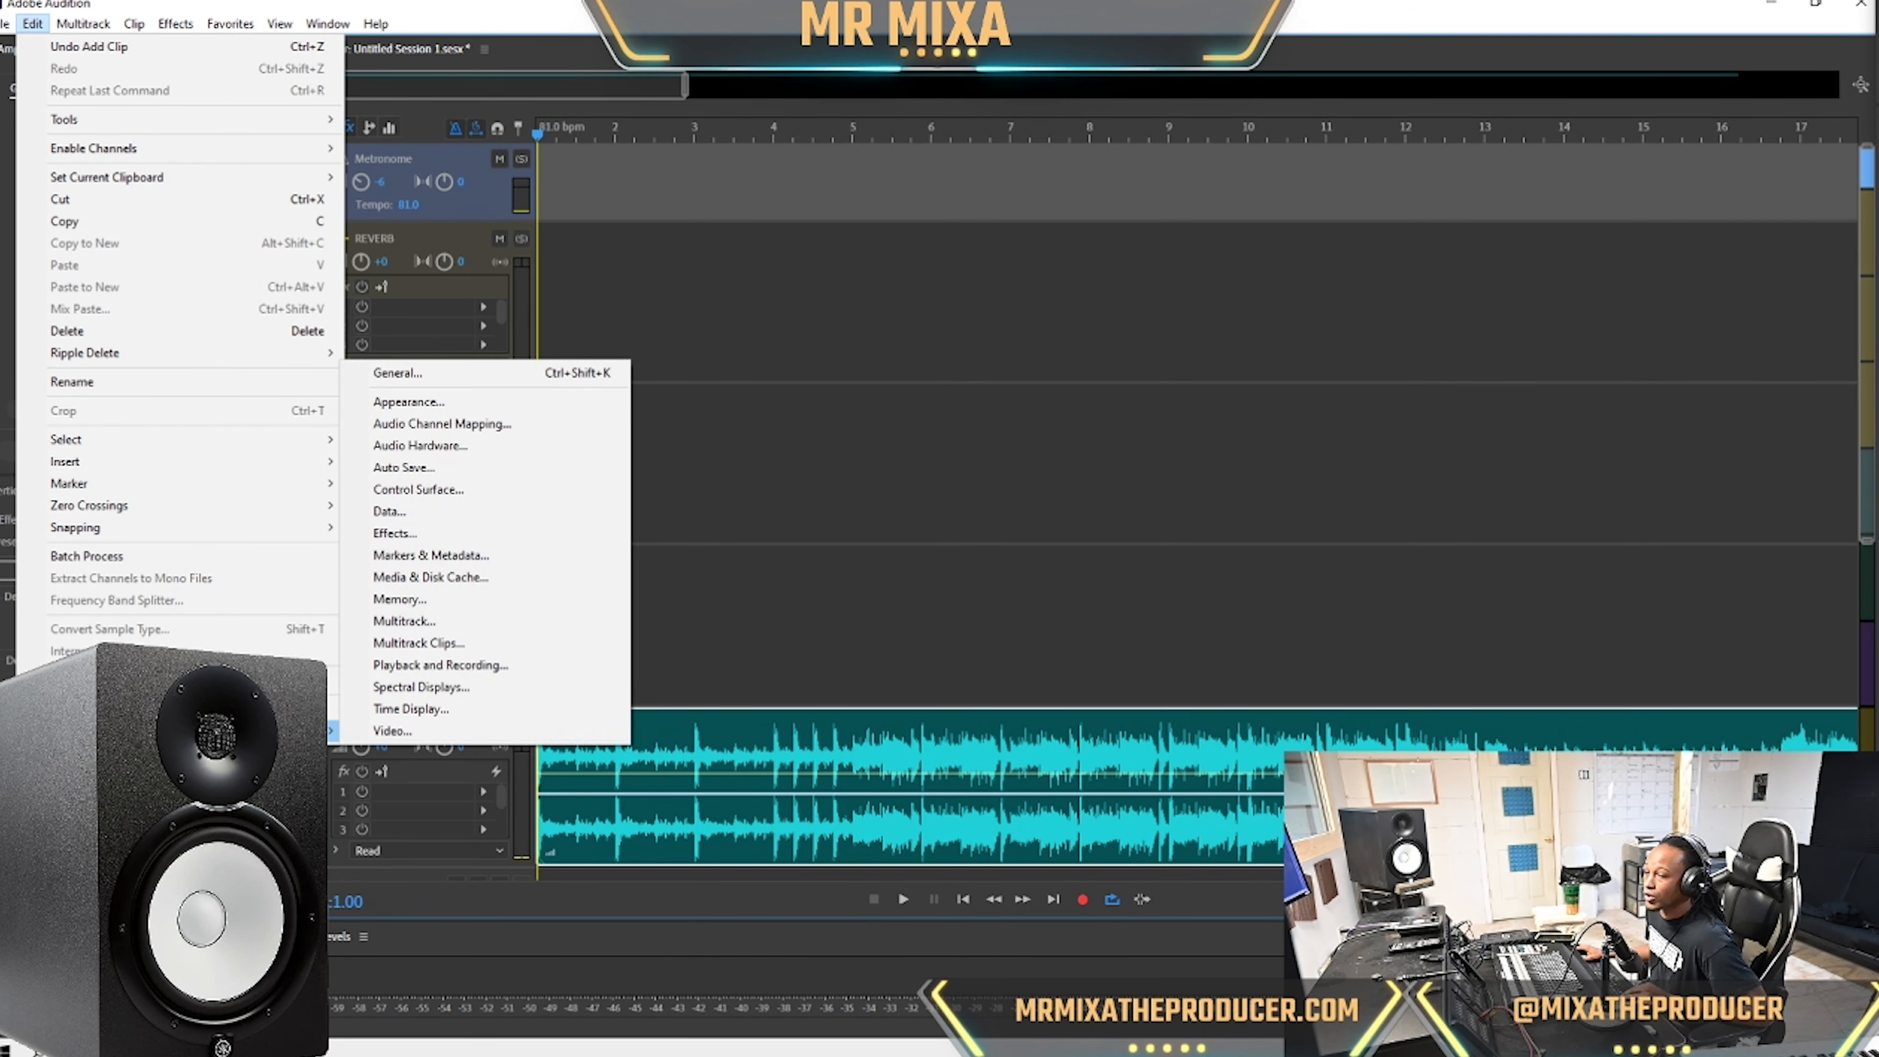
pyautogui.click(549, 710)
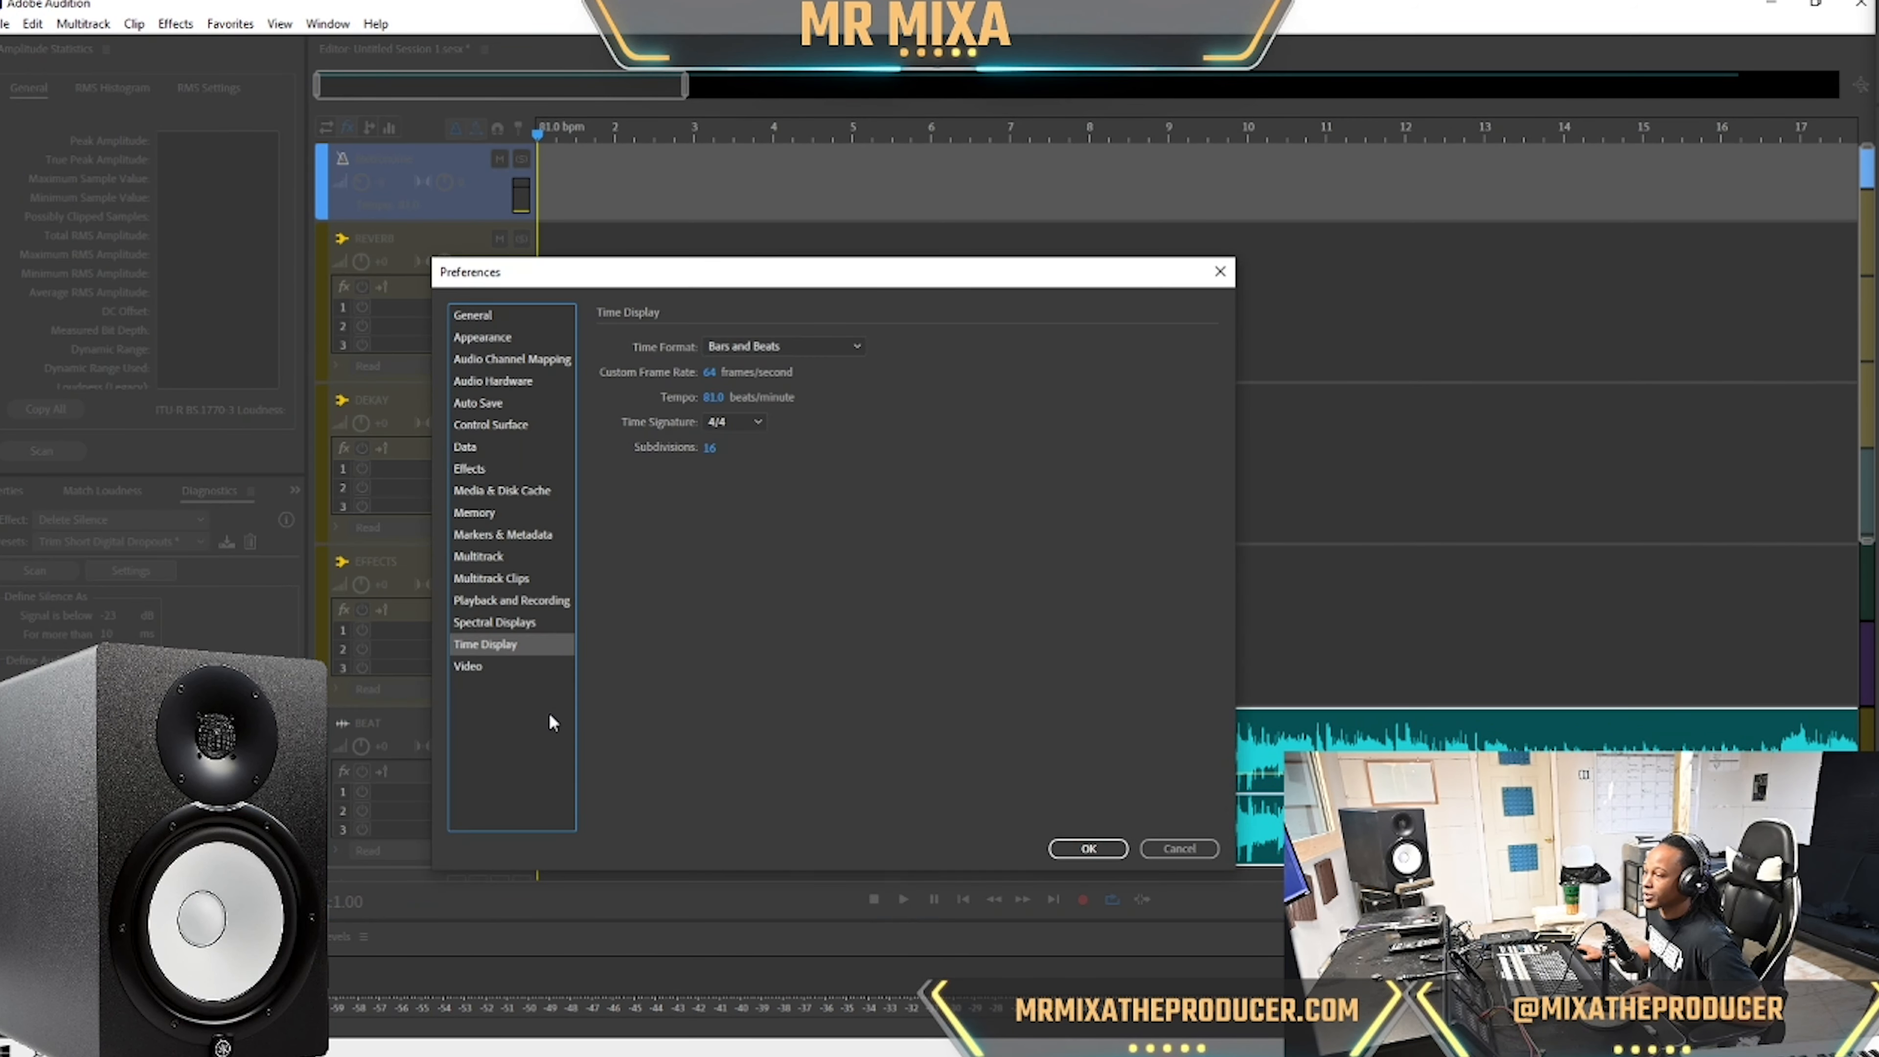
pyautogui.click(713, 397)
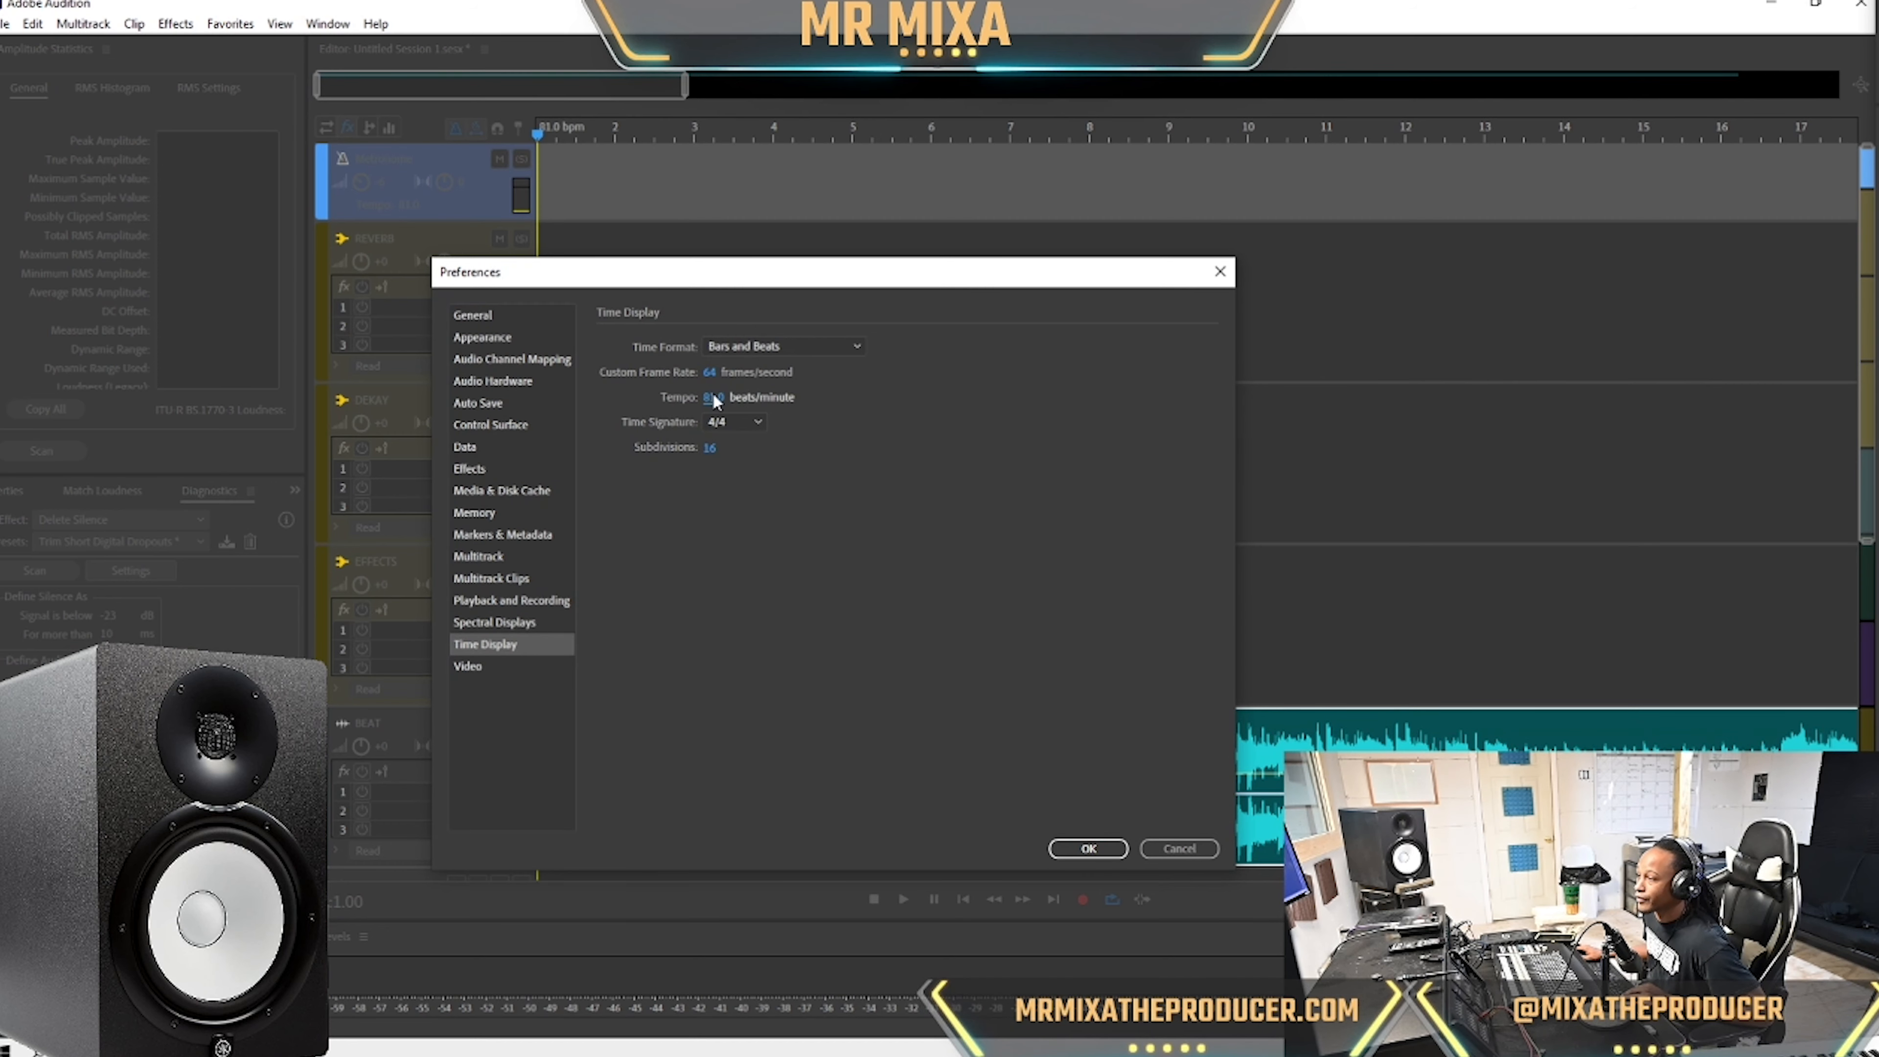
pyautogui.press('BackSpace')
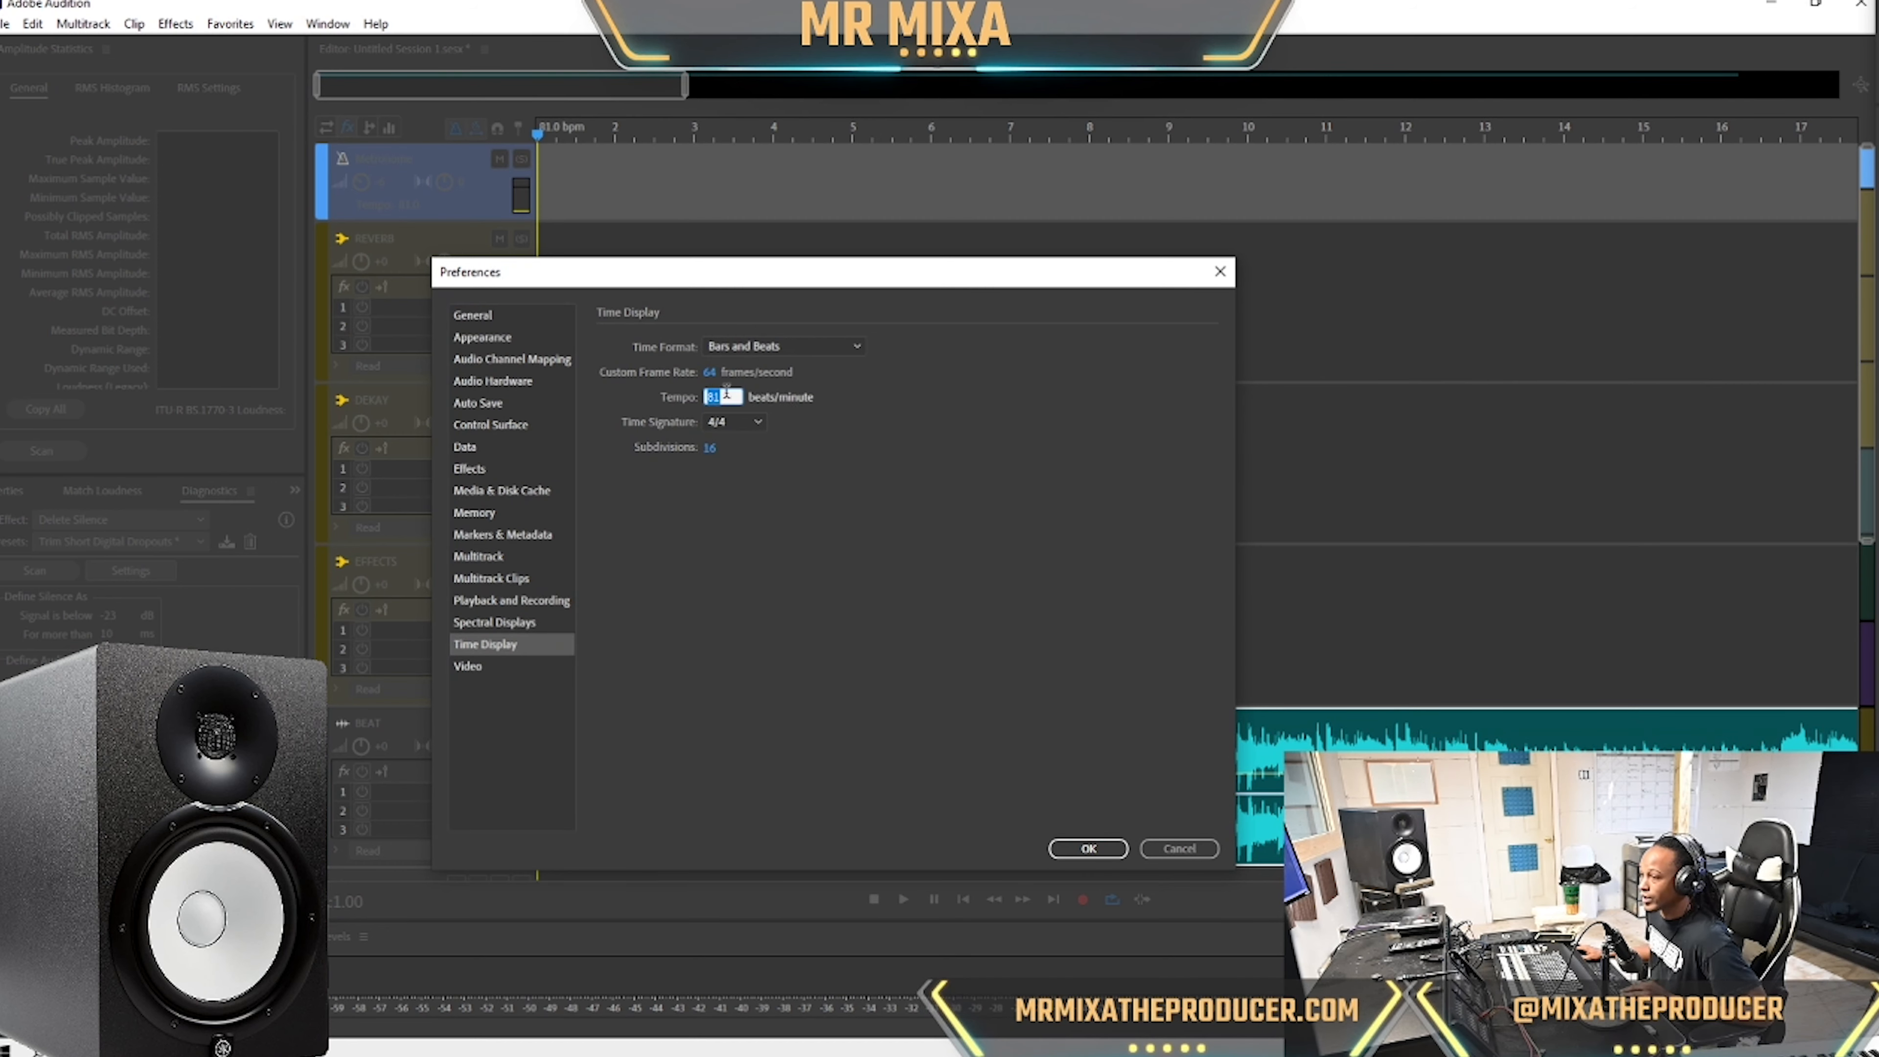
pyautogui.write('81')
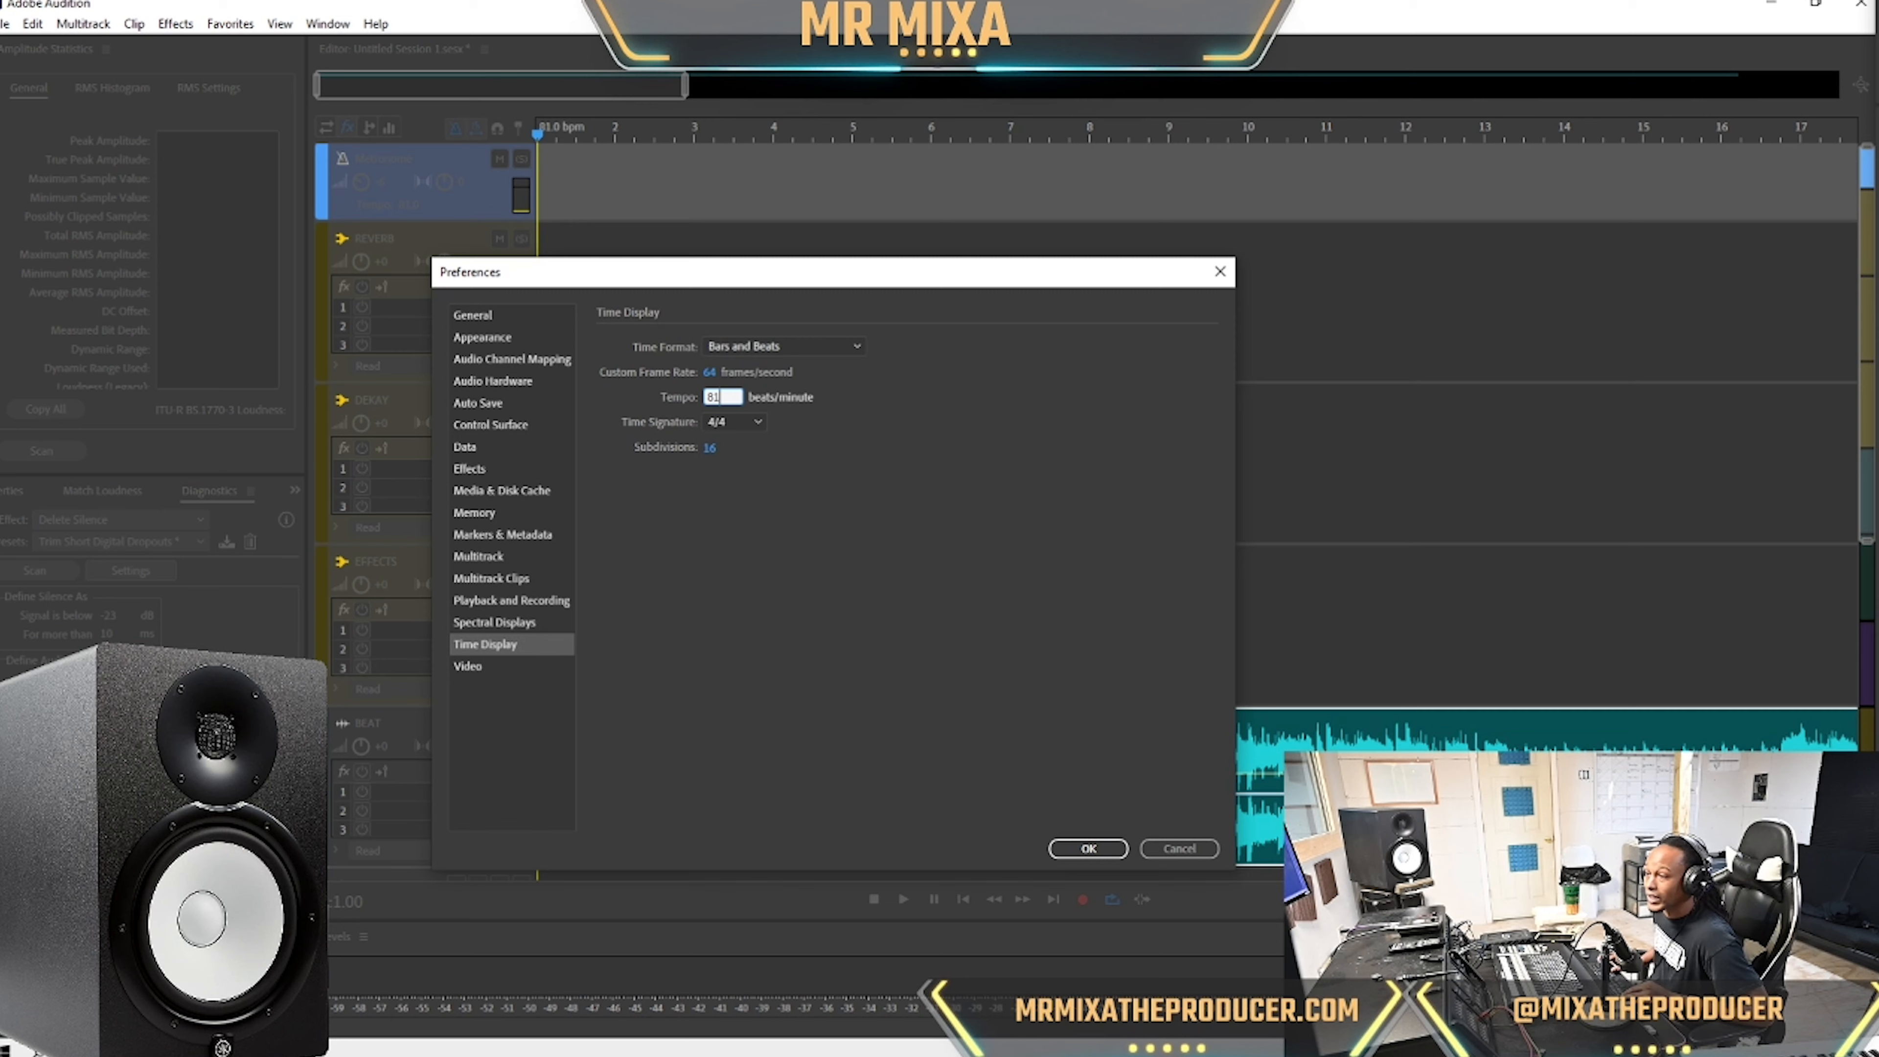
pyautogui.press('Return')
# Set the metronome track's volume to +0 and play the beat to compare its timing with the click.
pyautogui.scroll(-2, 477, 377)
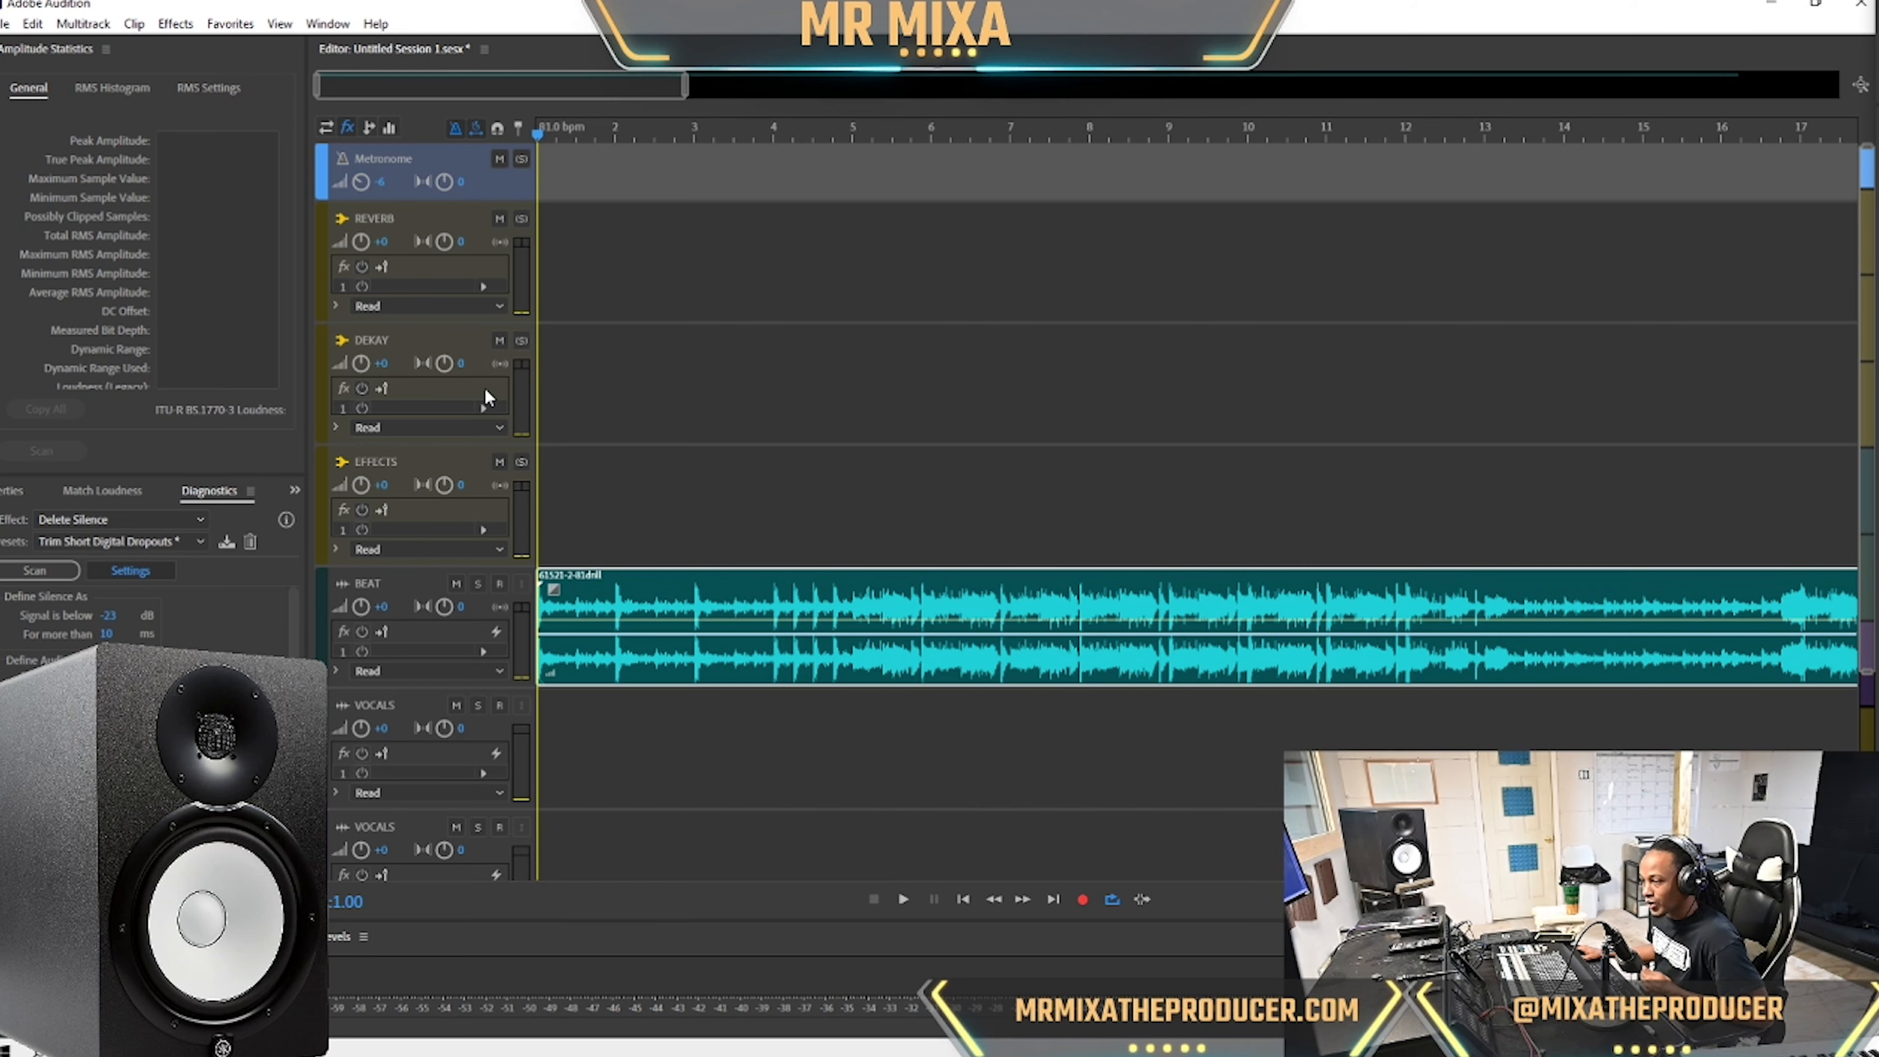
pyautogui.click(688, 84)
pyautogui.moveTo(738, 79); pyautogui.dragTo(310, 89)
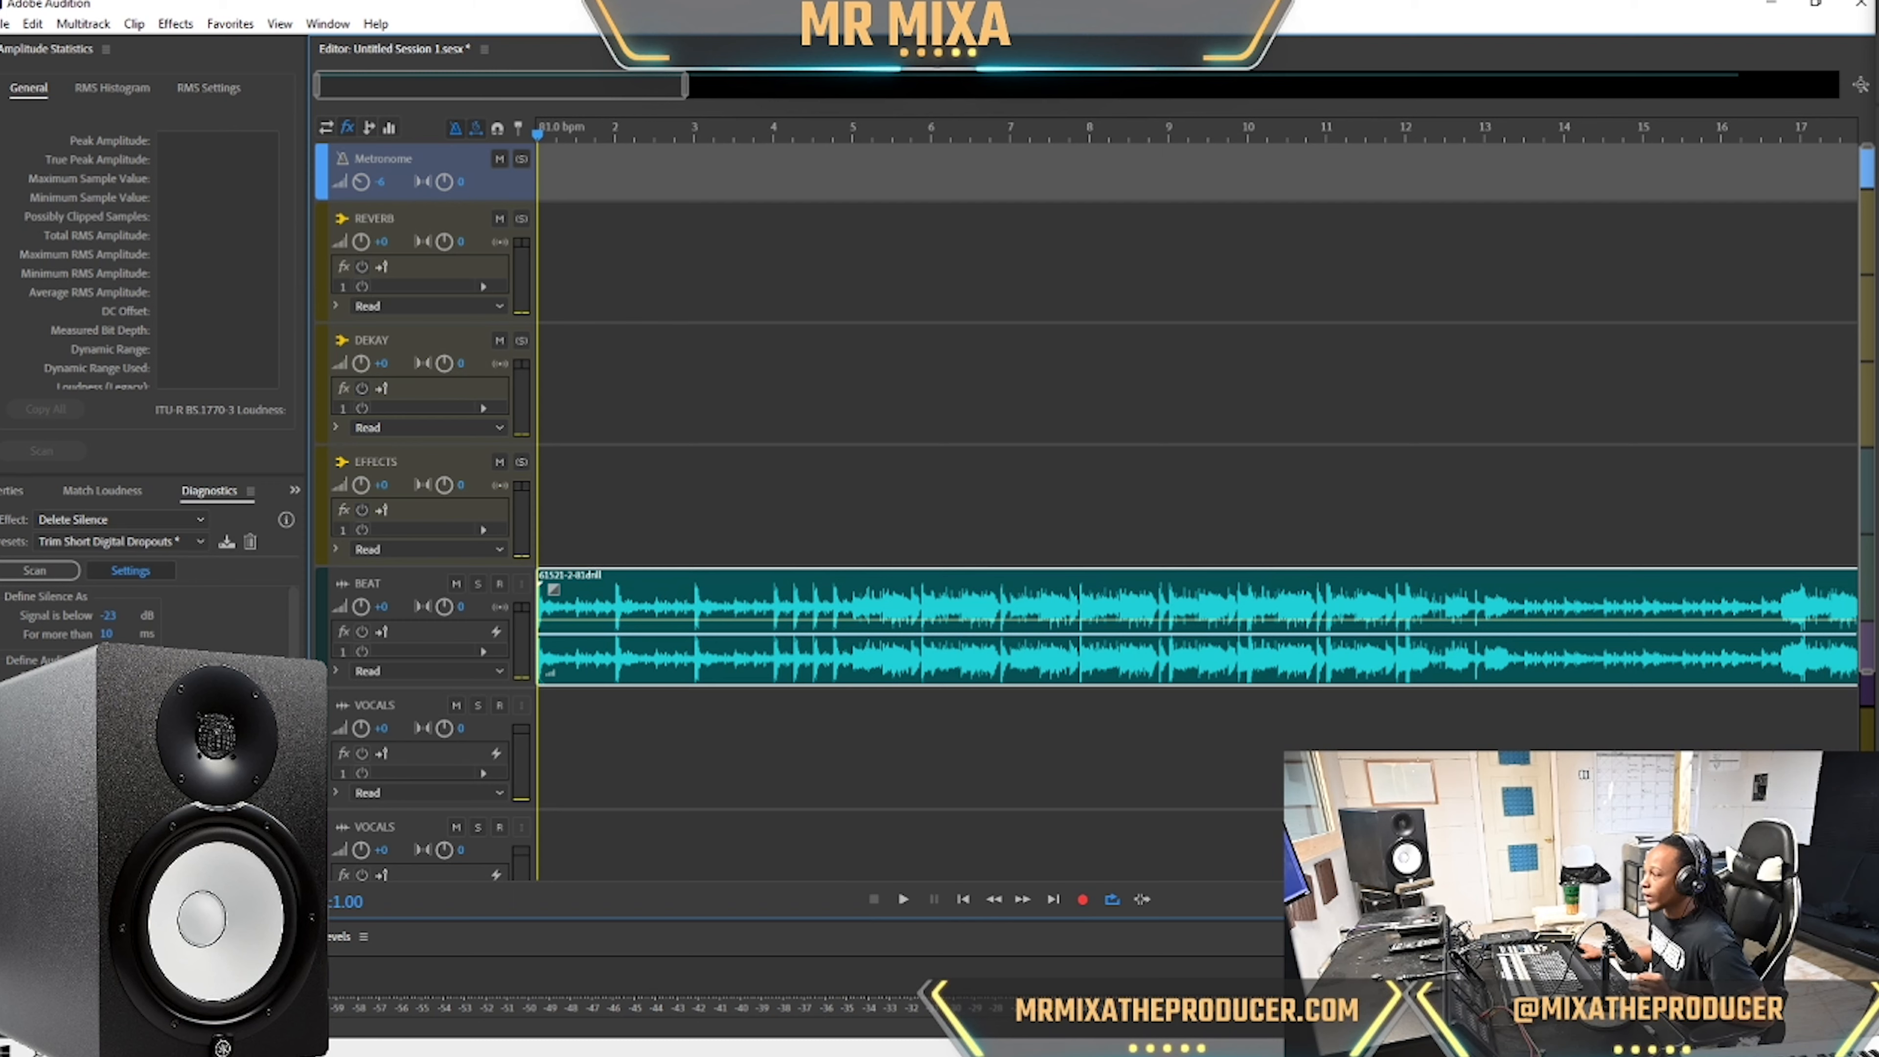
pyautogui.press('space')
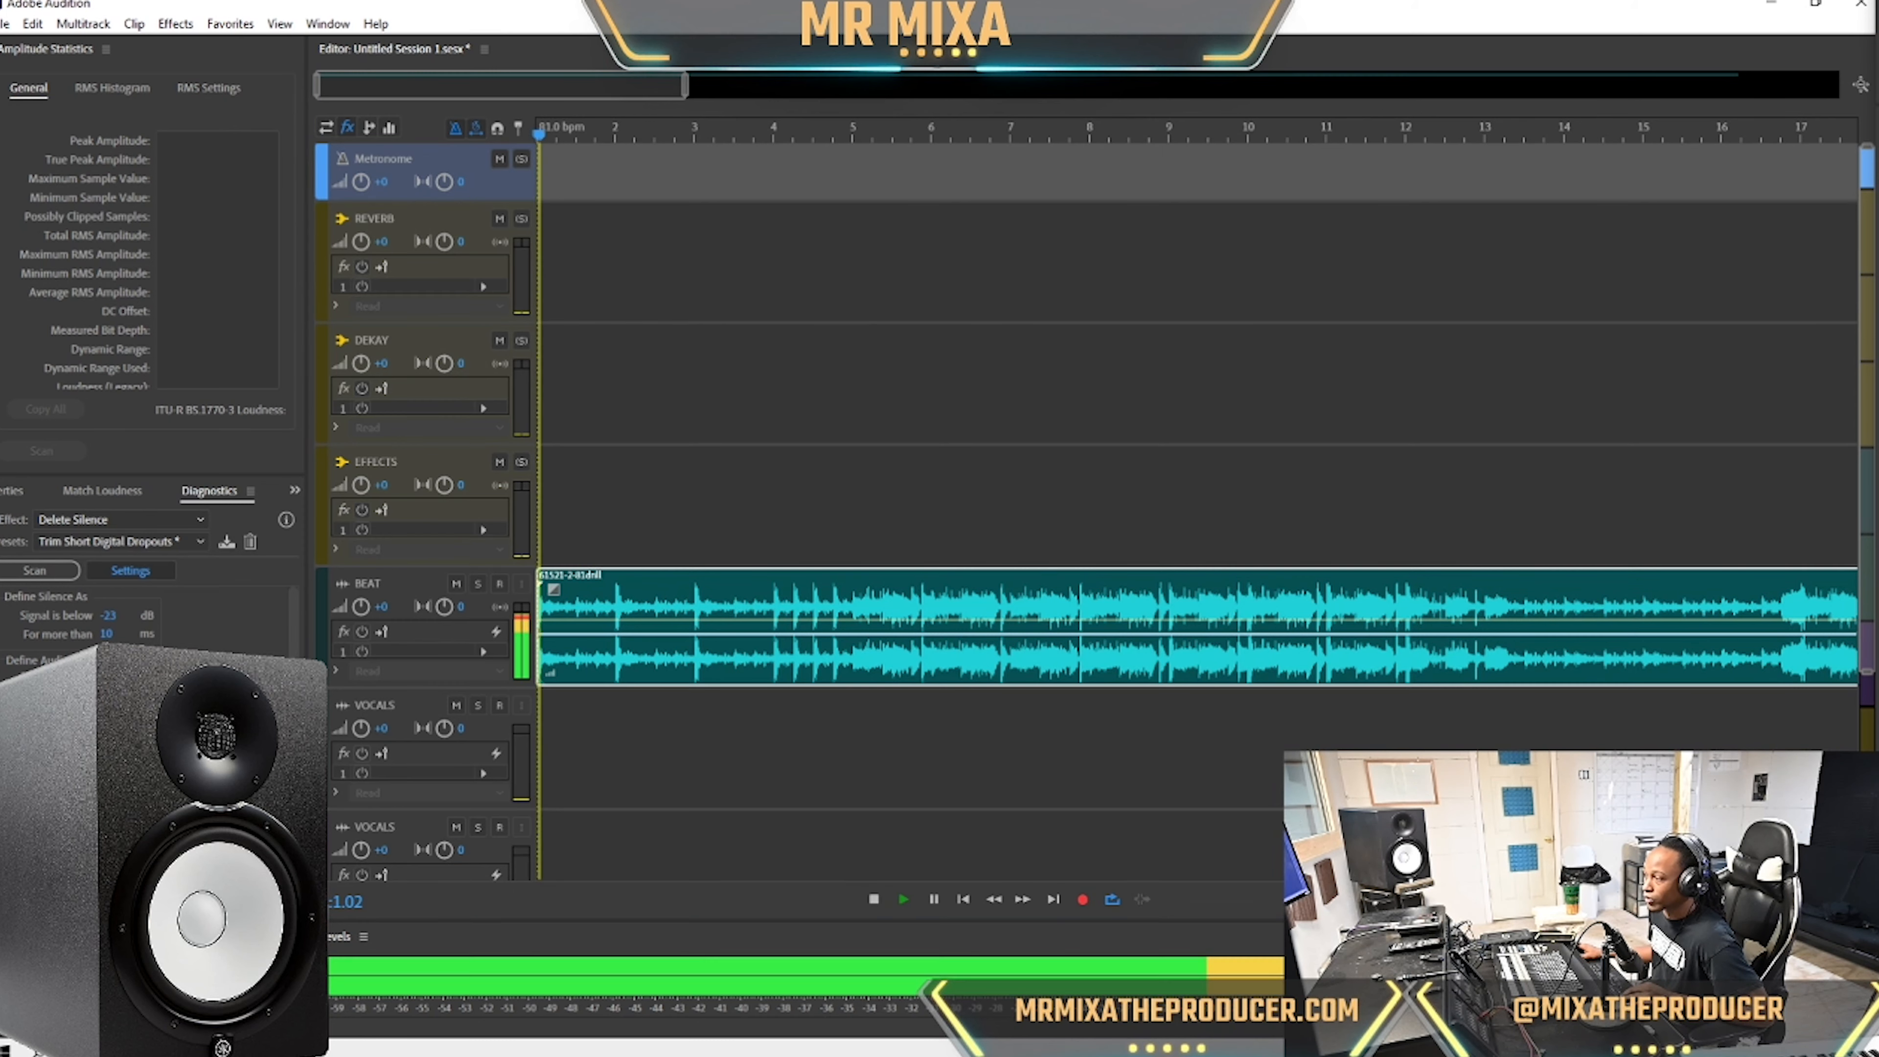
pyautogui.press('space')
pyautogui.press('space')
pyautogui.click(965, 521)
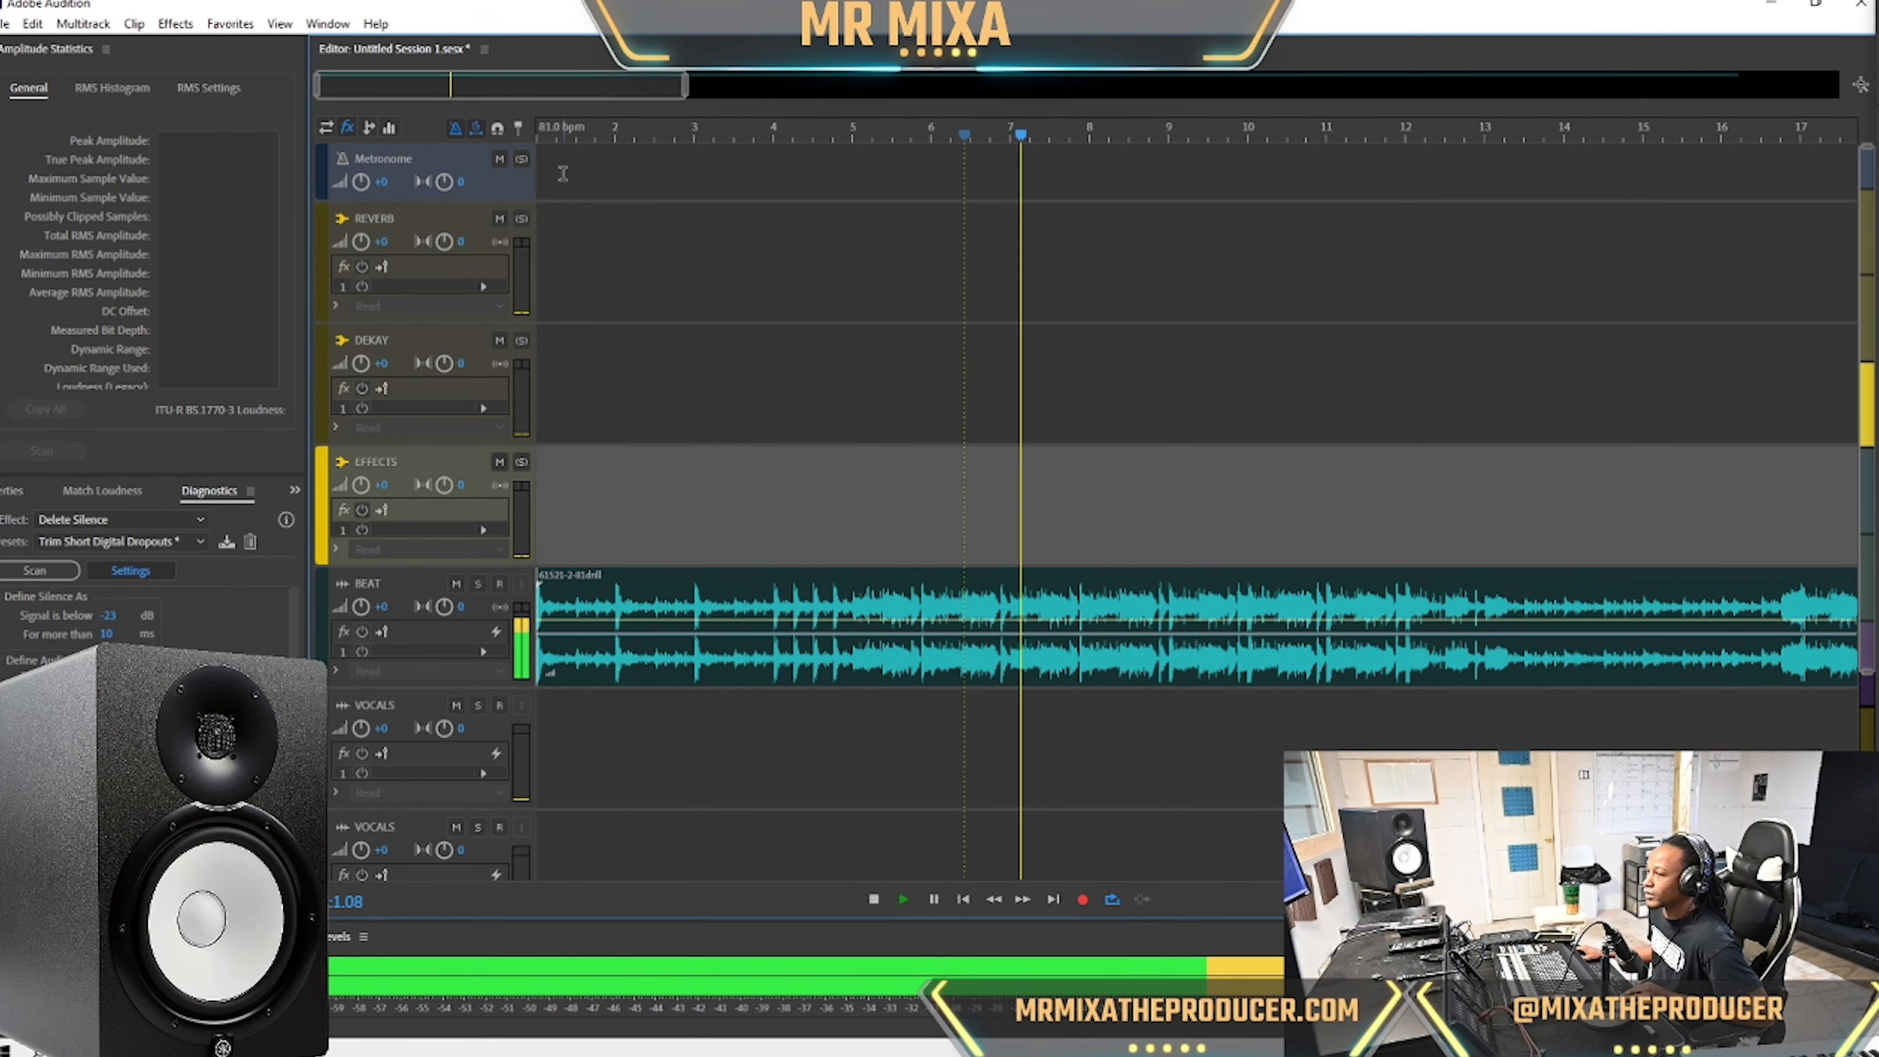
pyautogui.press('space')
# Split the beat clip on the BEAT track right before its first audible waveform peak.
pyautogui.moveTo(689, 87); pyautogui.dragTo(159, 115)
pyautogui.click(853, 547)
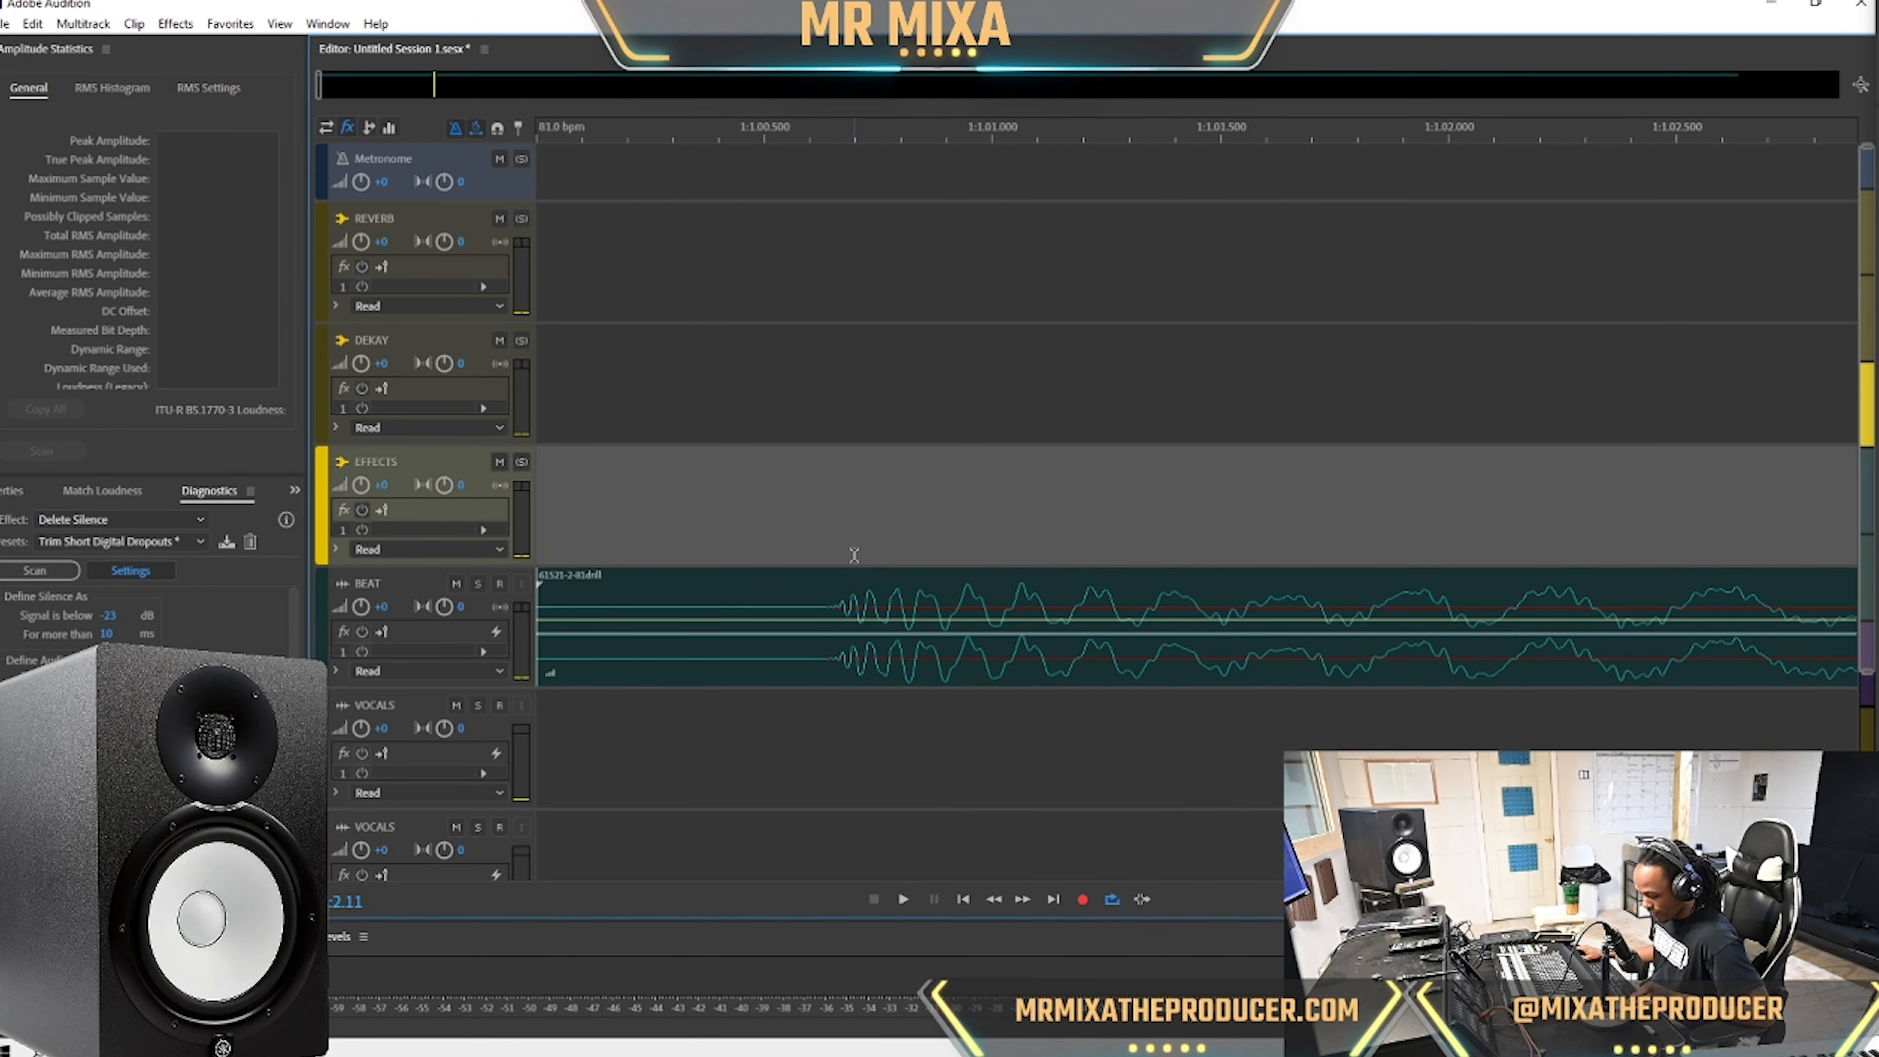
pyautogui.click(837, 662)
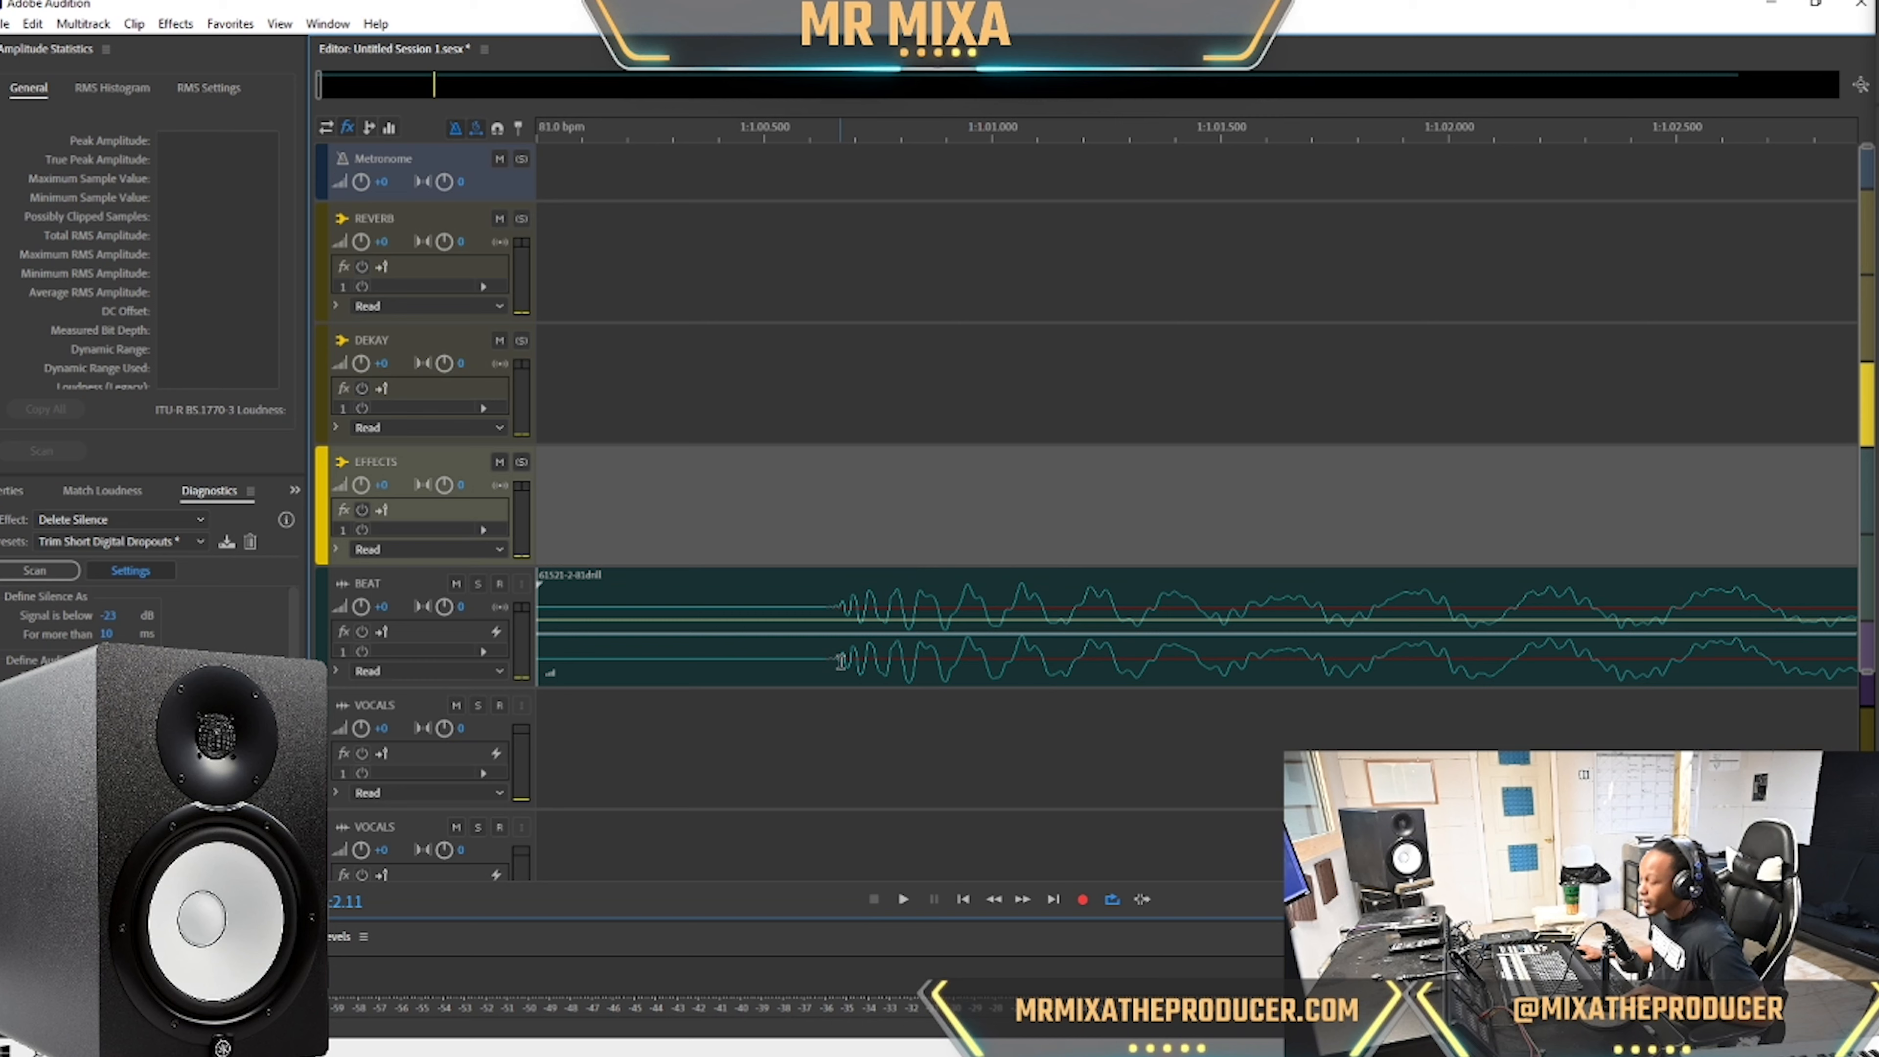
pyautogui.click(837, 661)
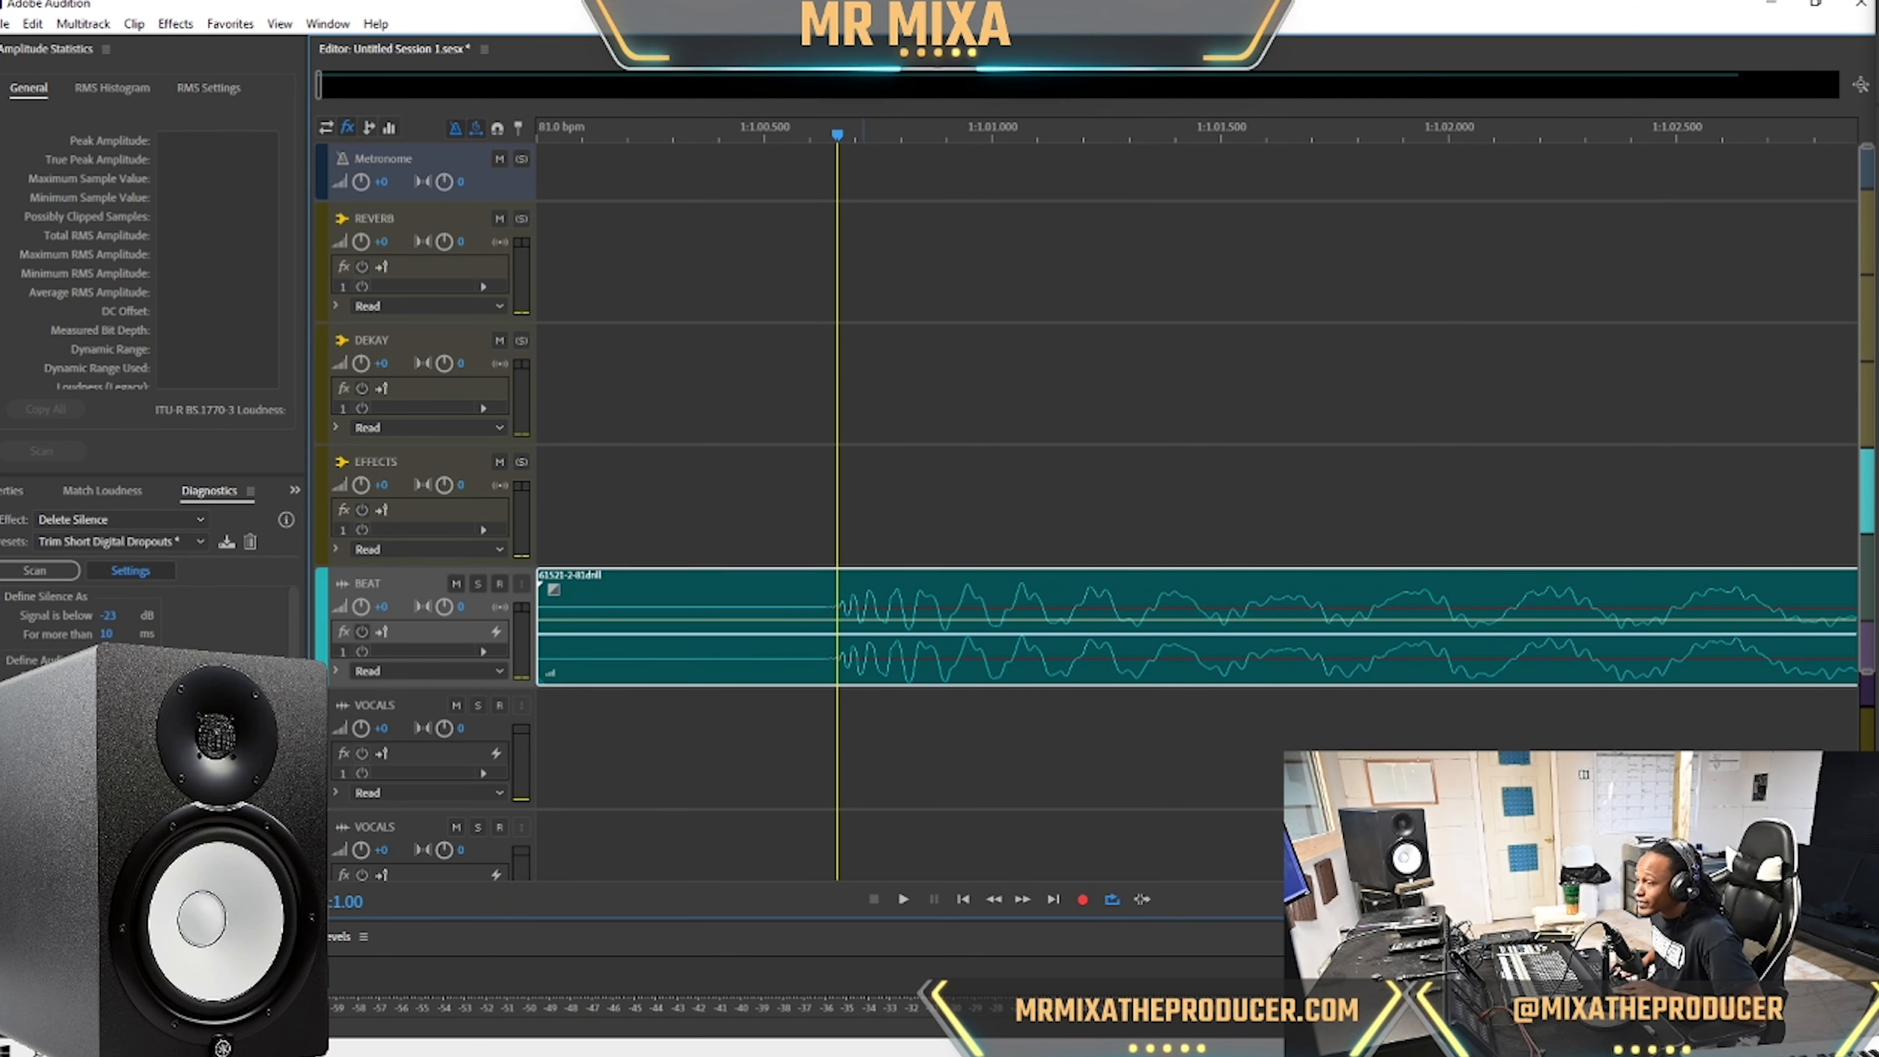
pyautogui.hotkey('ctrl', 'k')
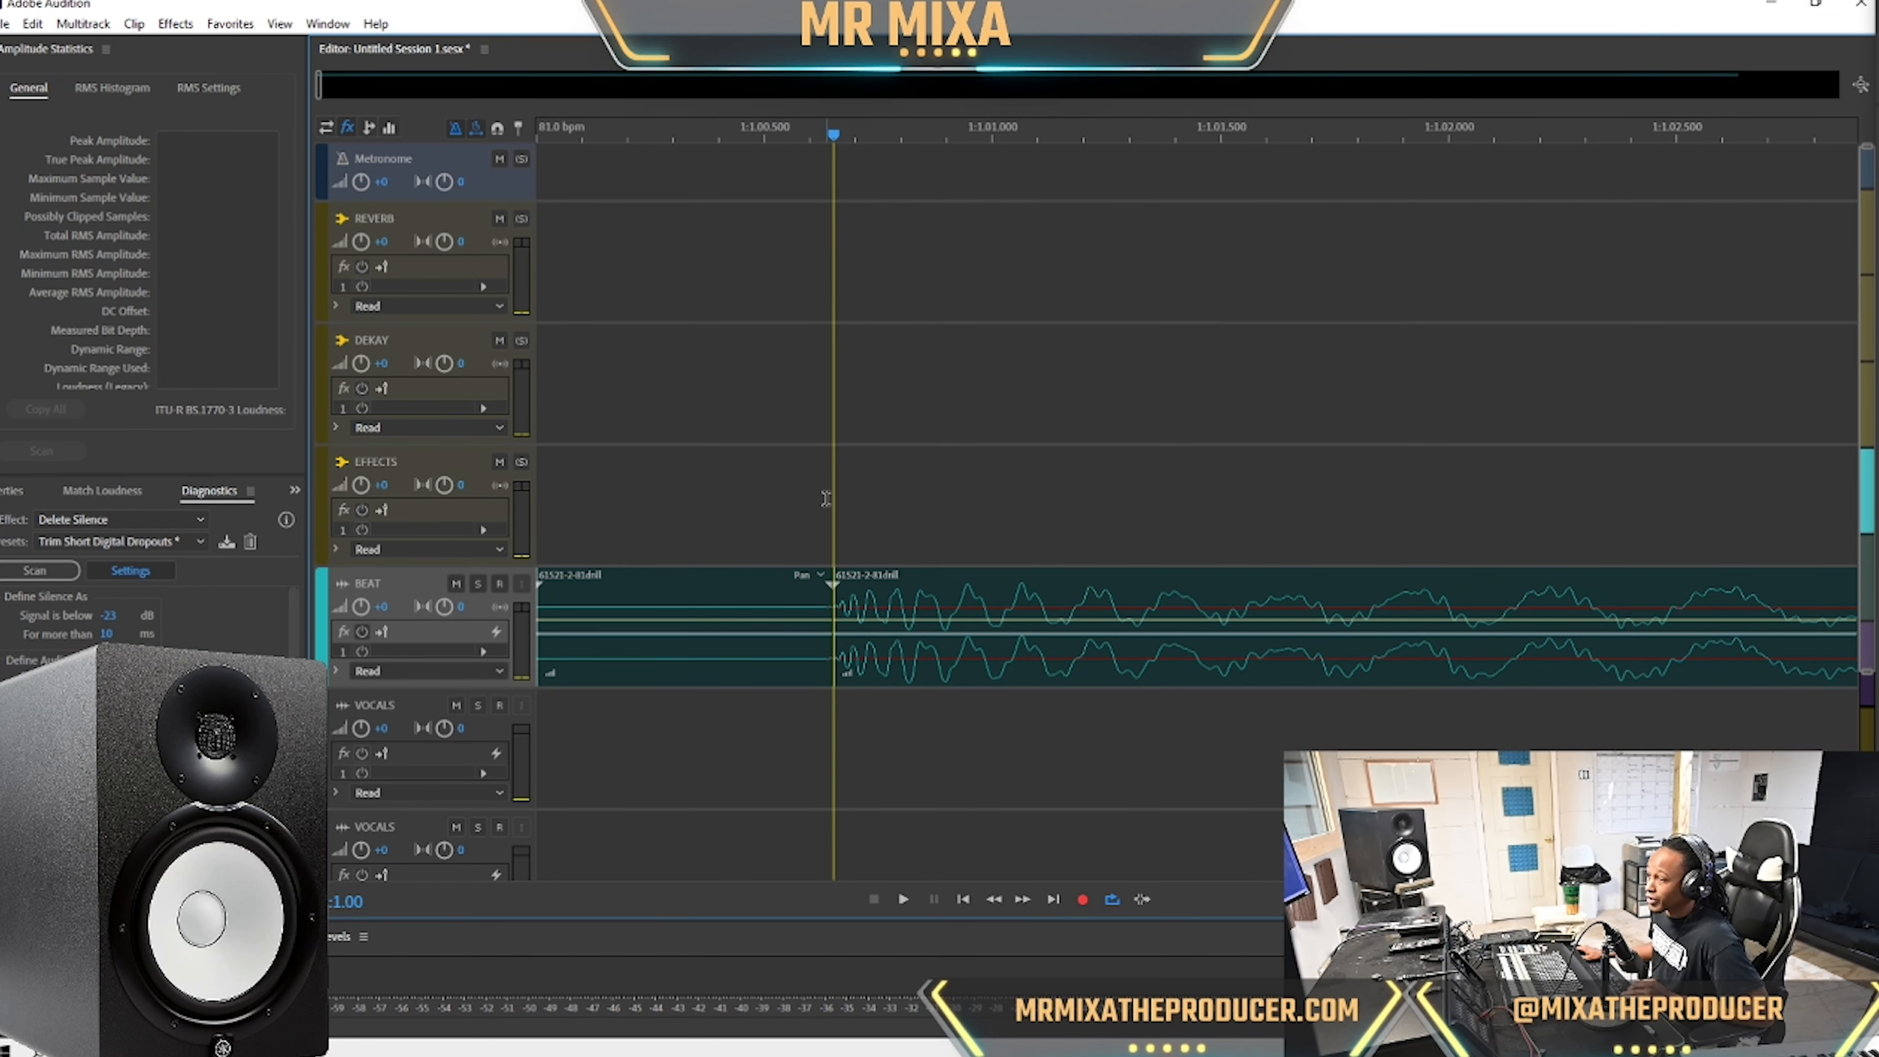
# Delete the silent piece before the split and move the remaining beat clip to the start of the timeline.
pyautogui.moveTo(826, 500); pyautogui.dragTo(525, 511)
pyautogui.click(677, 430)
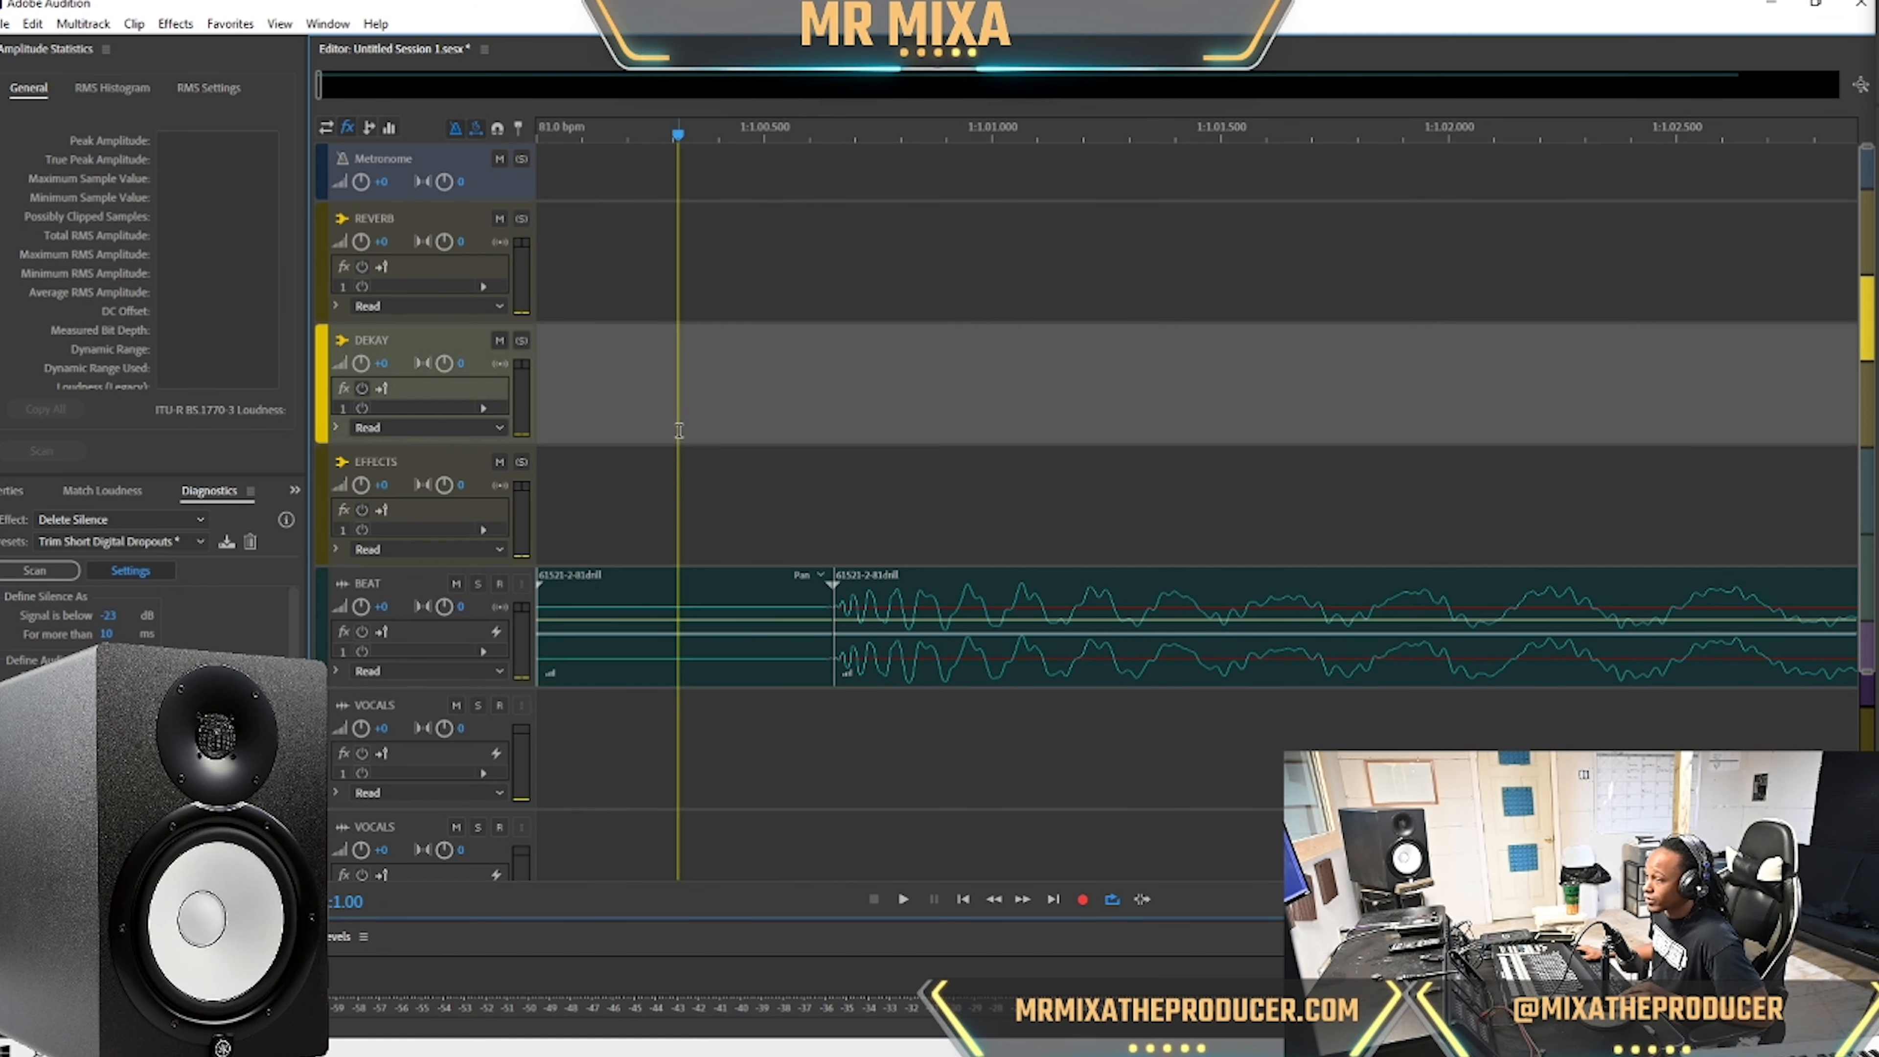
pyautogui.click(695, 598)
pyautogui.press('Delete')
pyautogui.moveTo(888, 629); pyautogui.dragTo(480, 591)
# Play the trimmed beat from the start of the timeline to check how it begins.
pyautogui.click(539, 444)
pyautogui.press('space')
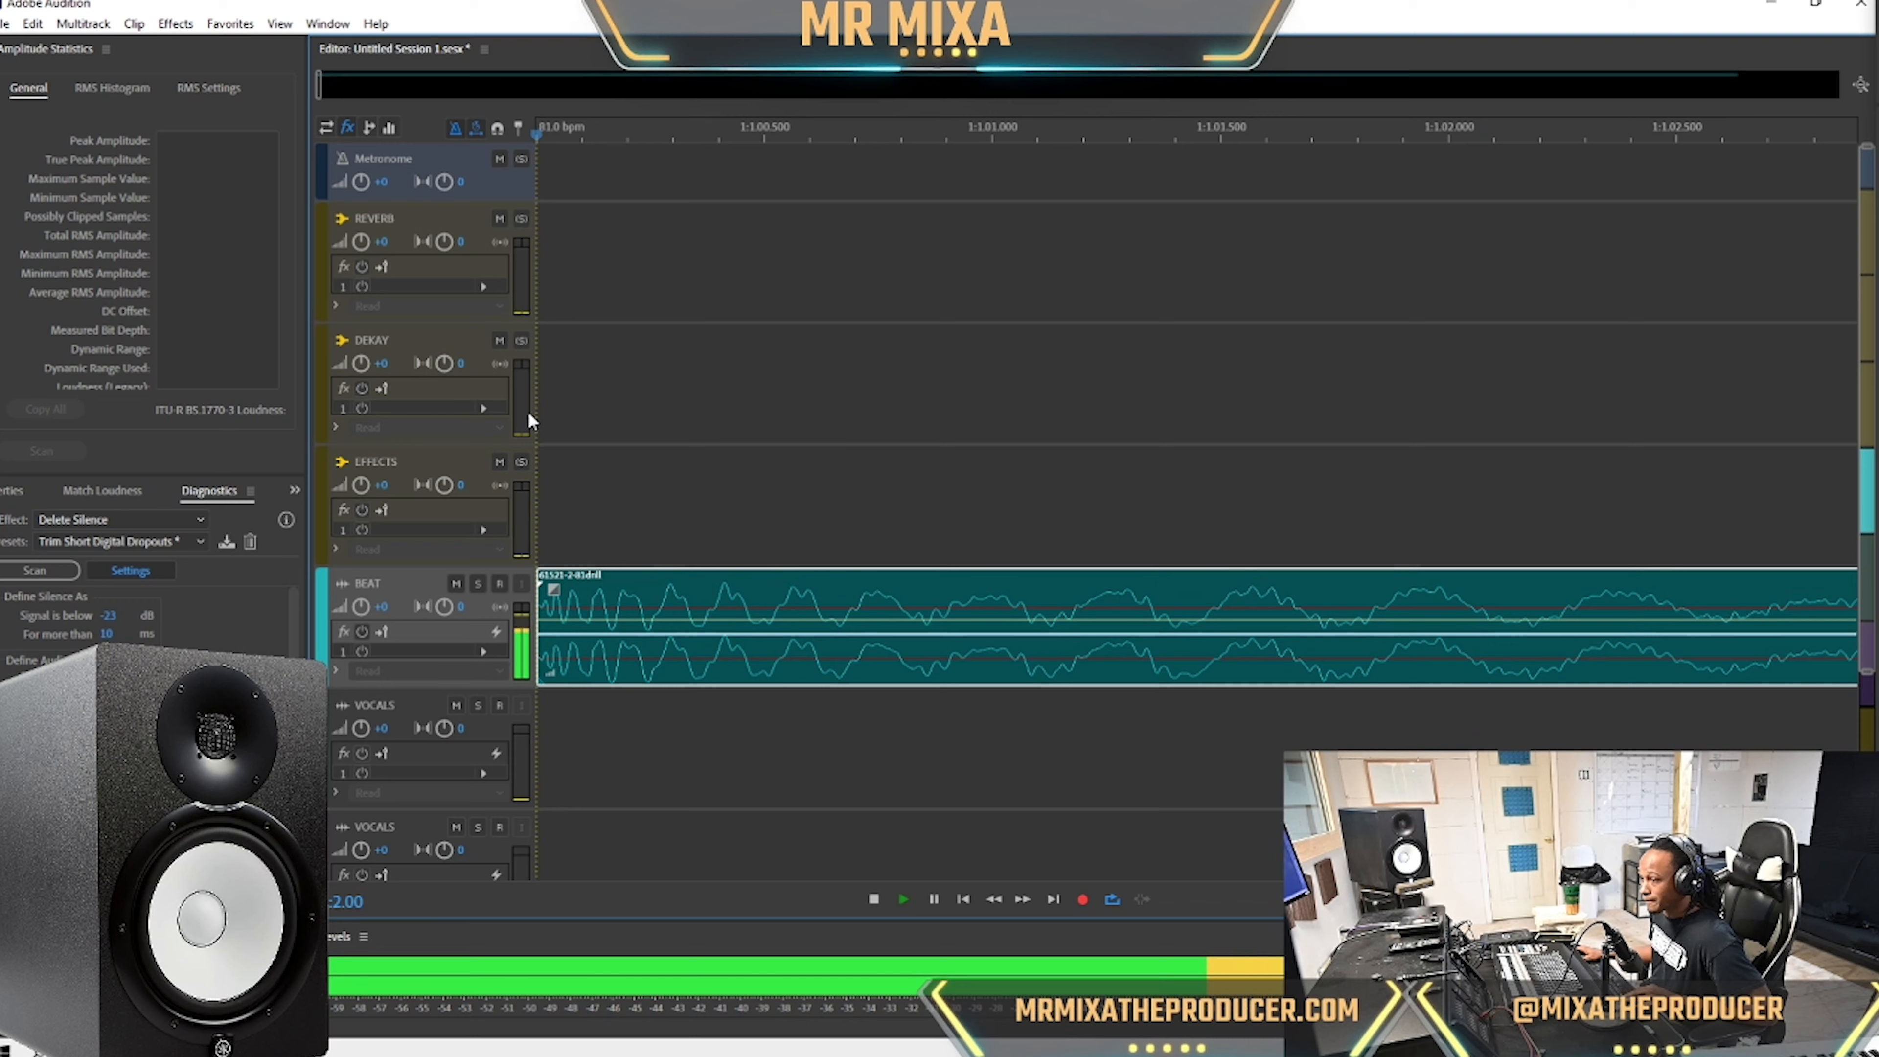
pyautogui.press('-')
pyautogui.press('space')
# Save the multitrack session with the trimmed and realigned beat.
pyautogui.press('-')
pyautogui.press('-')
pyautogui.press('-')
pyautogui.press('-')
pyautogui.press('-')
pyautogui.press('-')
pyautogui.press('-')
pyautogui.press('-')
pyautogui.press('-')
pyautogui.press('-')
pyautogui.press('-')
pyautogui.press('-')
pyautogui.press('-')
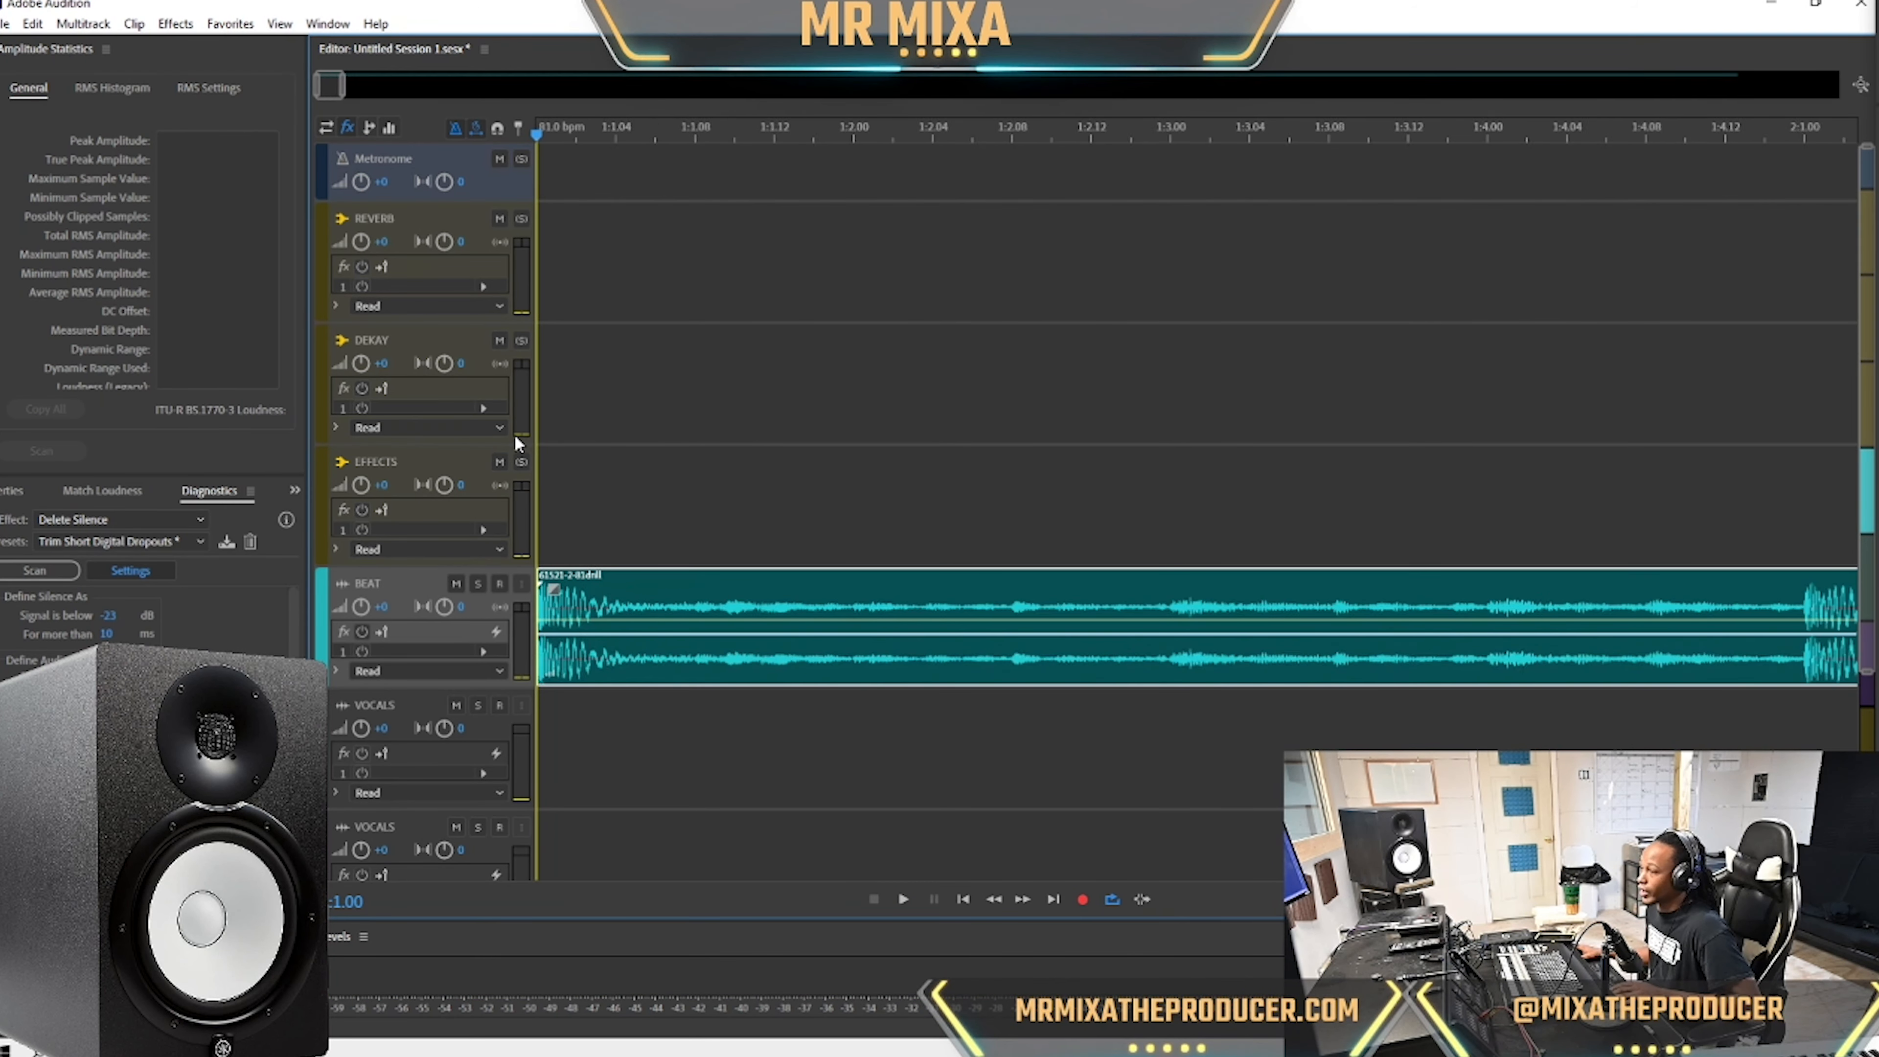
pyautogui.press('-')
pyautogui.press('-')
pyautogui.press('-')
pyautogui.press('-')
pyautogui.press('-')
pyautogui.press('-')
pyautogui.press('-')
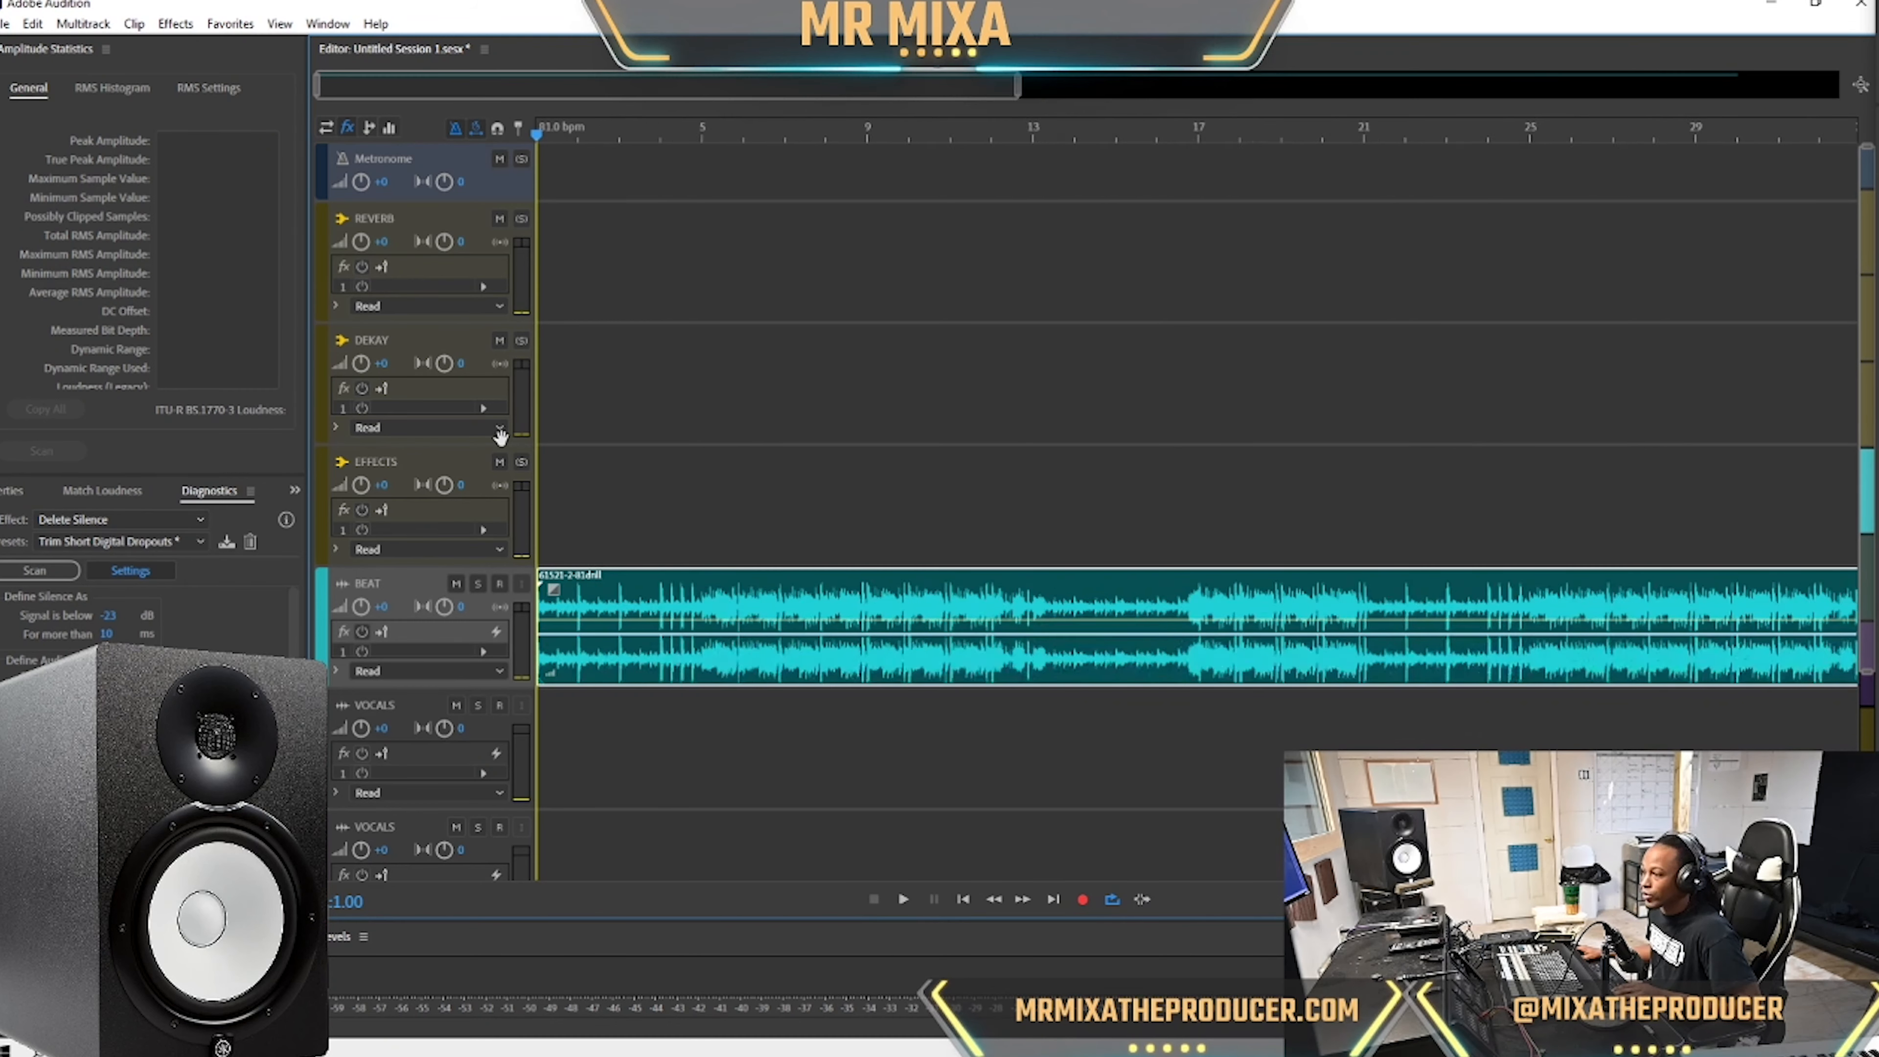
pyautogui.hotkey('ctrl', 's')
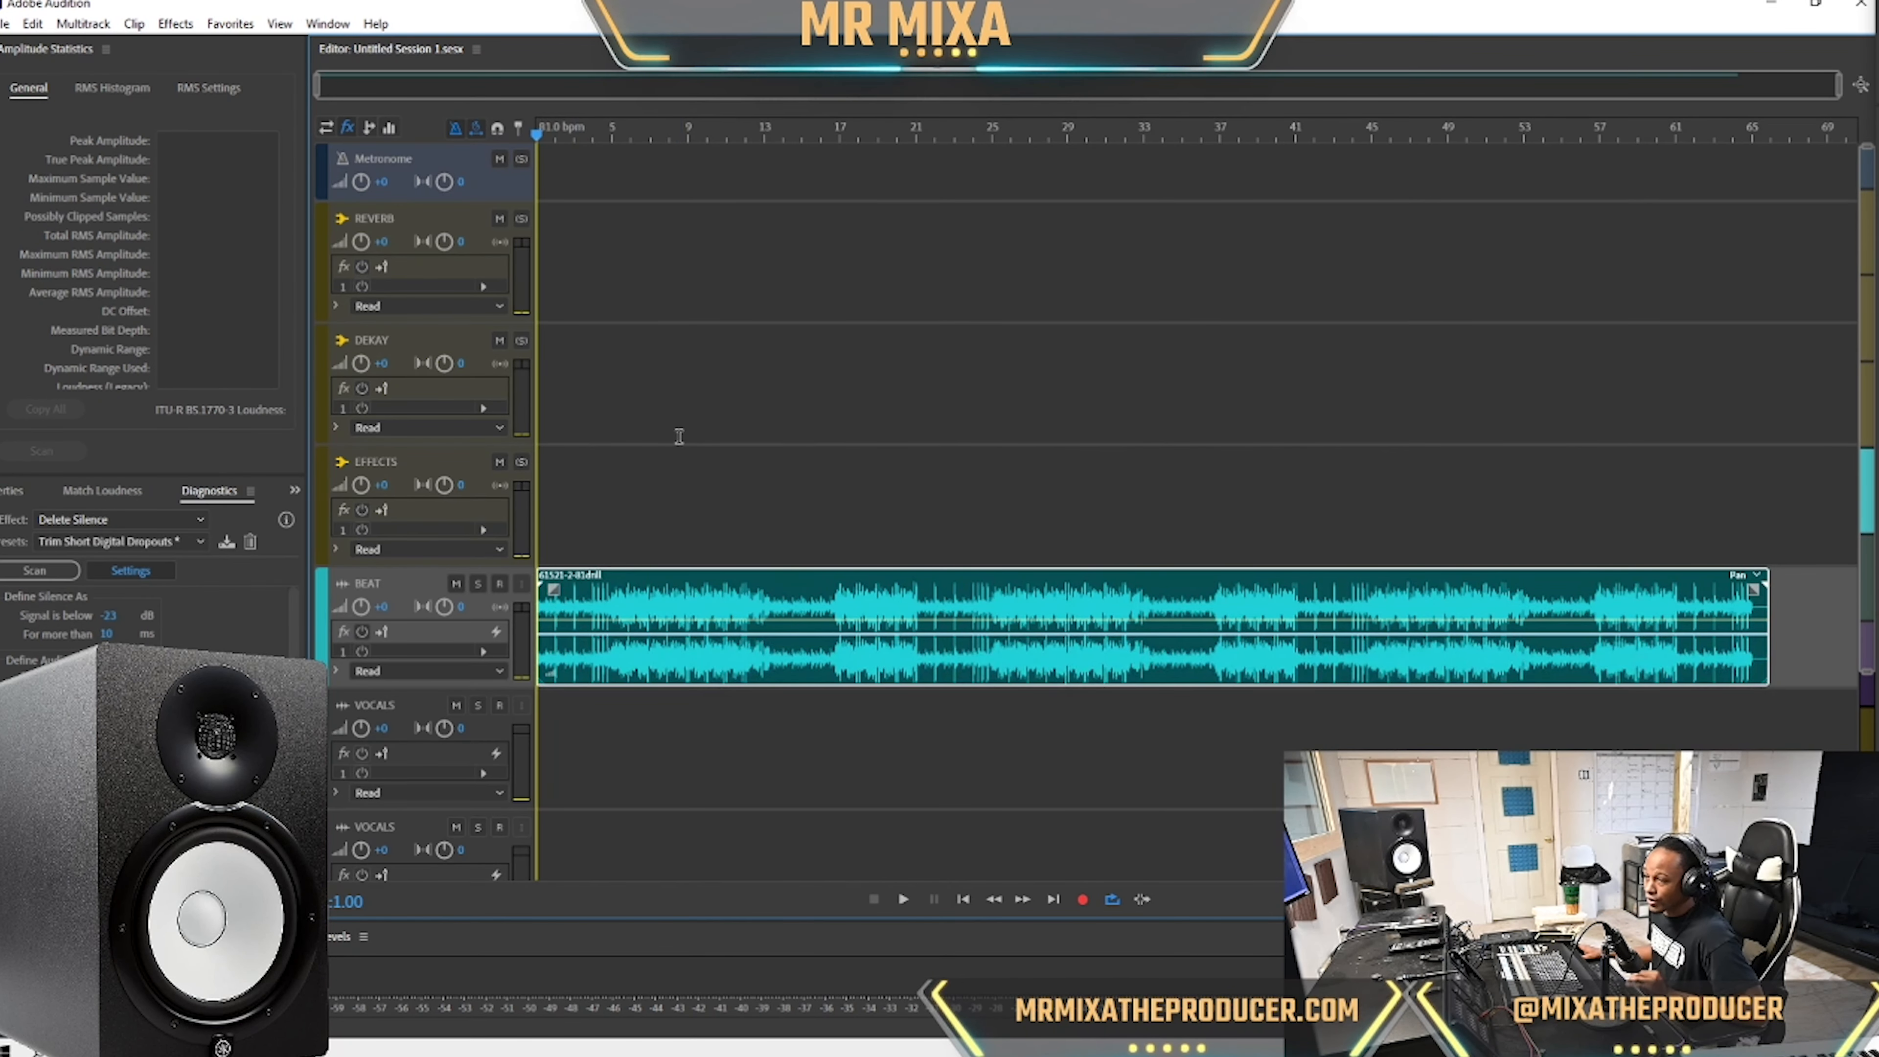
# Lower the BEAT track's volume while playing the beat from bar 9, and replay it to judge the level.
pyautogui.scroll(-2, 637, 531)
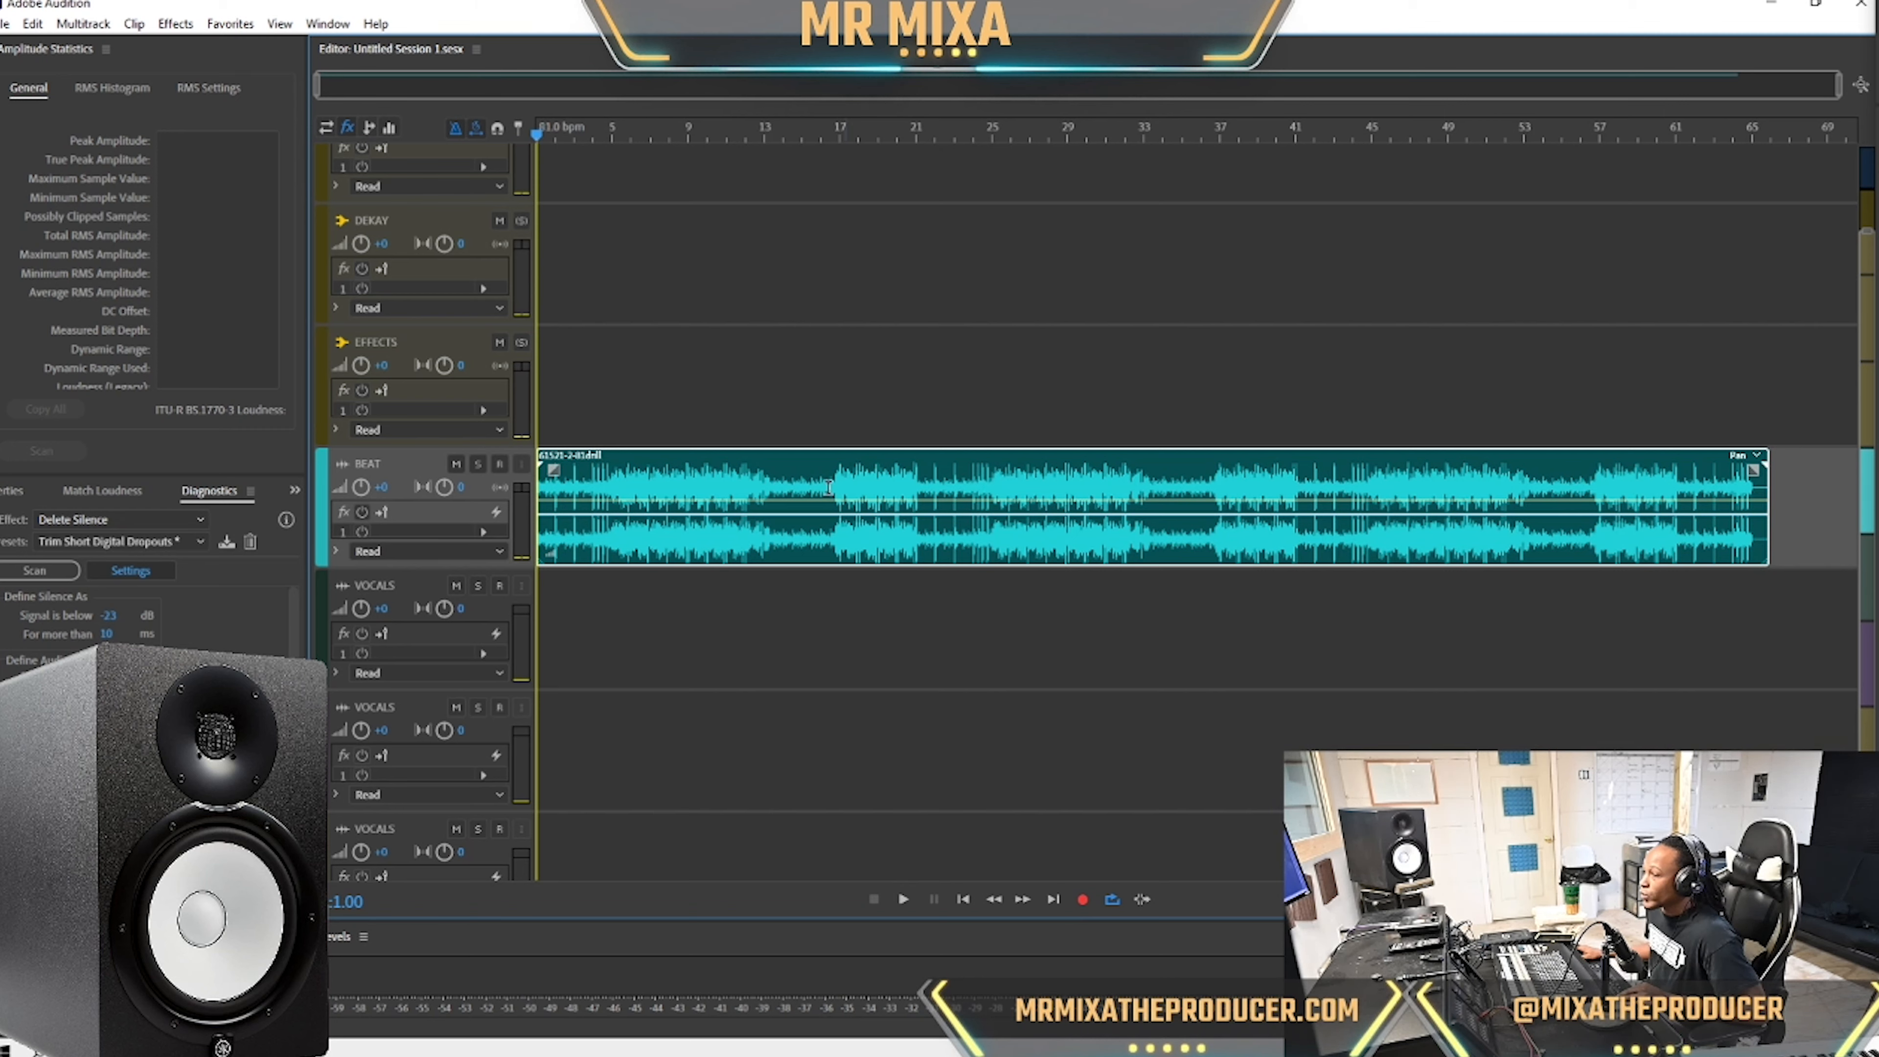
pyautogui.click(688, 482)
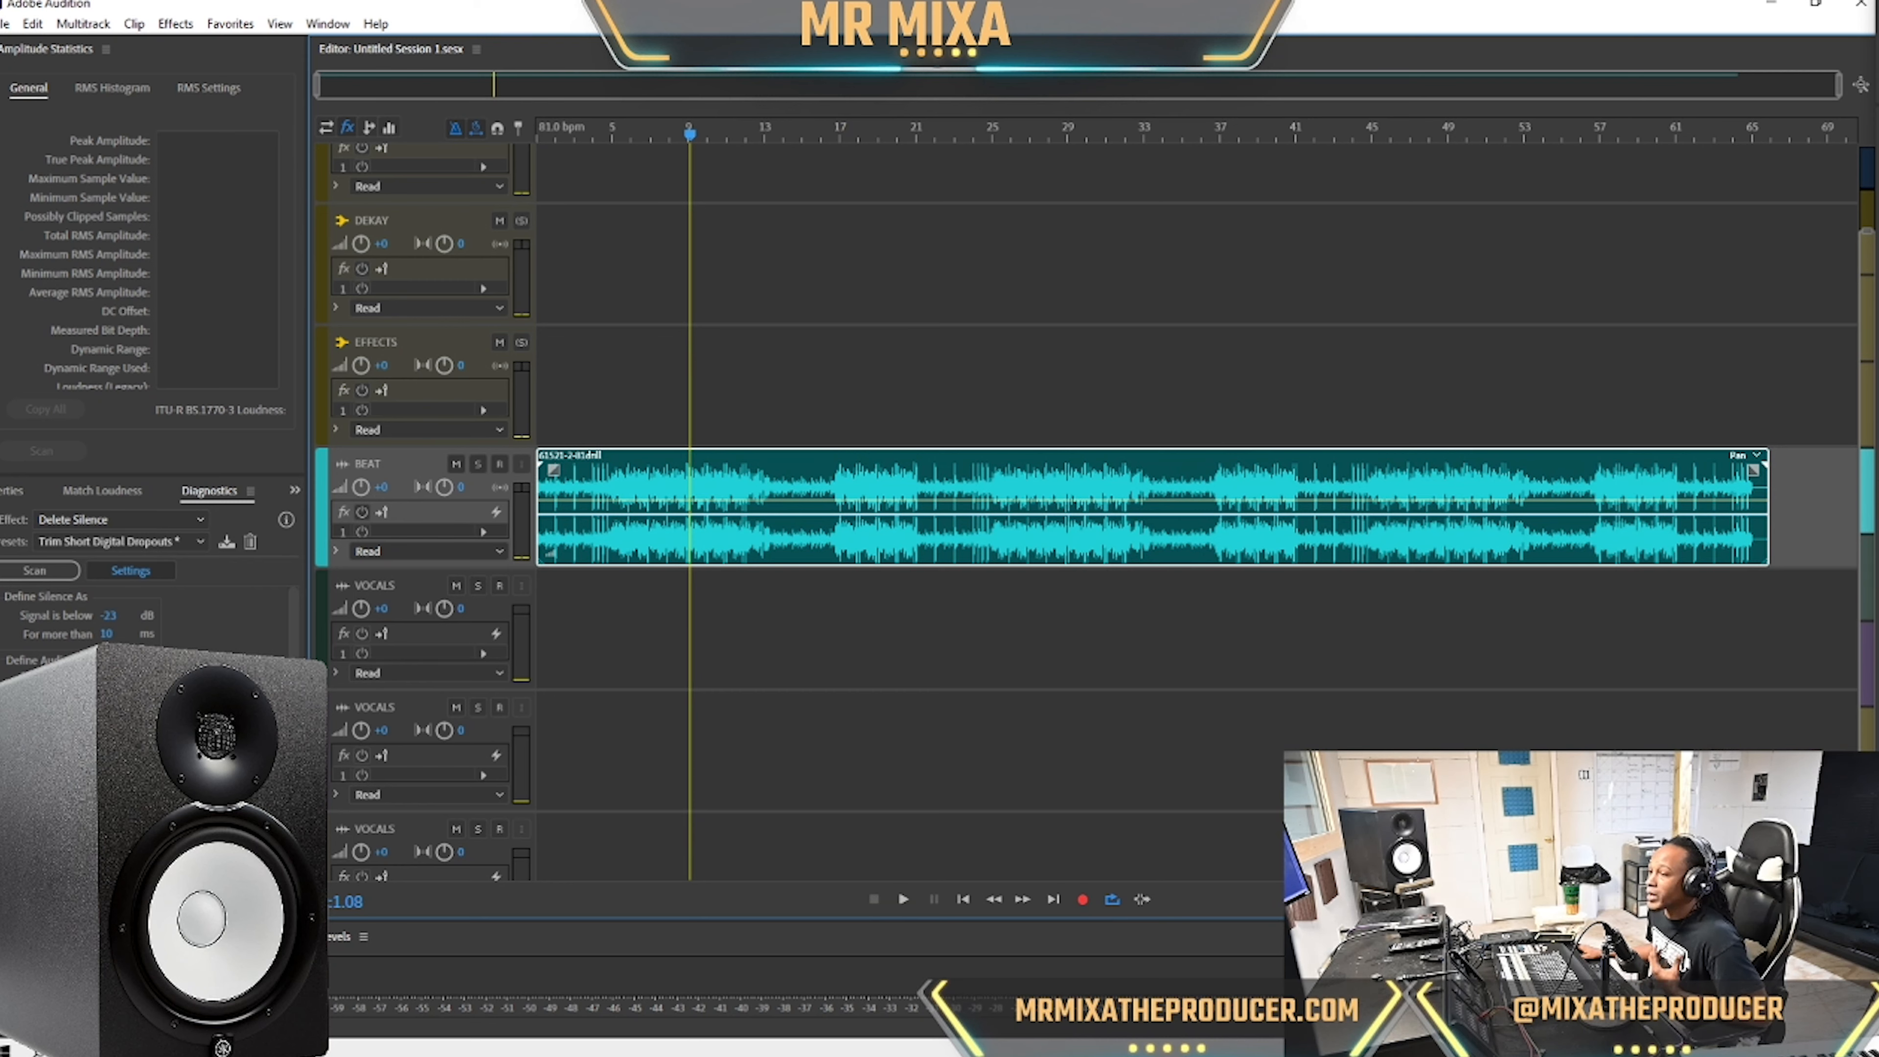
pyautogui.press('space')
pyautogui.moveTo(360, 487); pyautogui.dragTo(360, 506)
pyautogui.press('space')
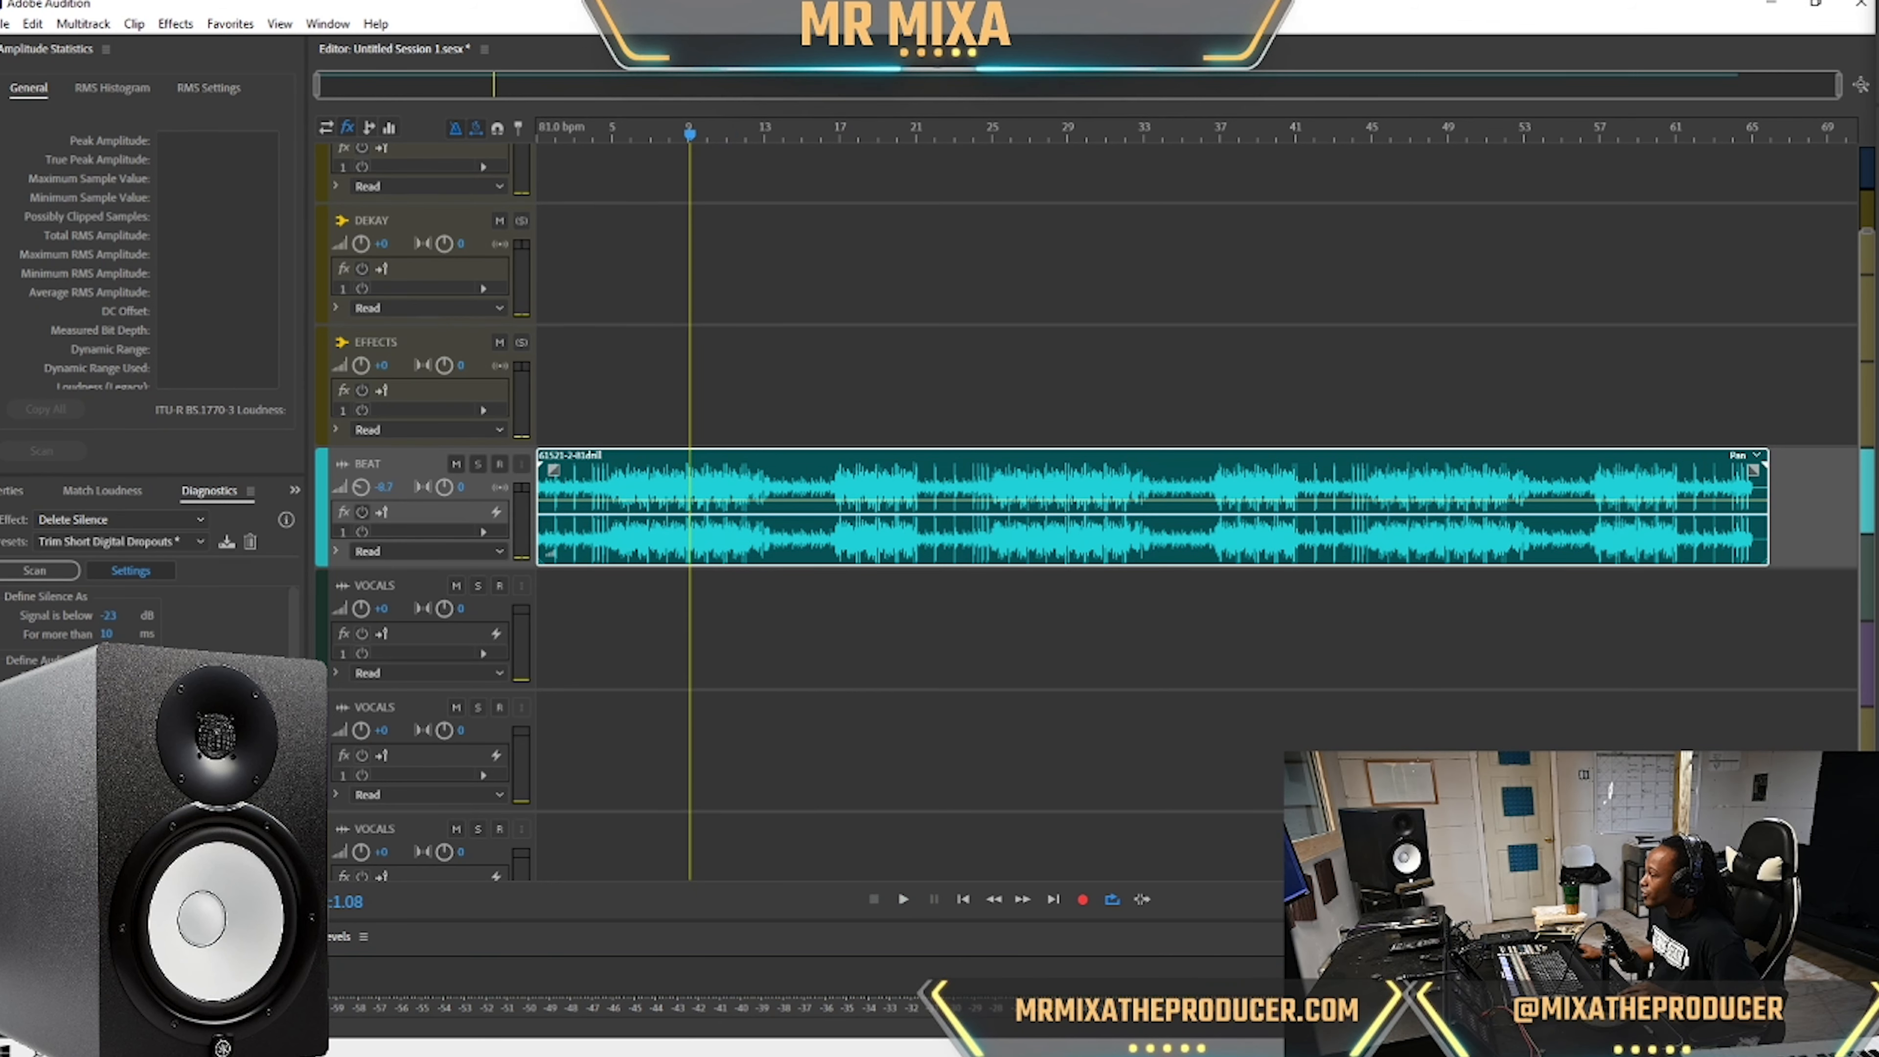
pyautogui.press('space')
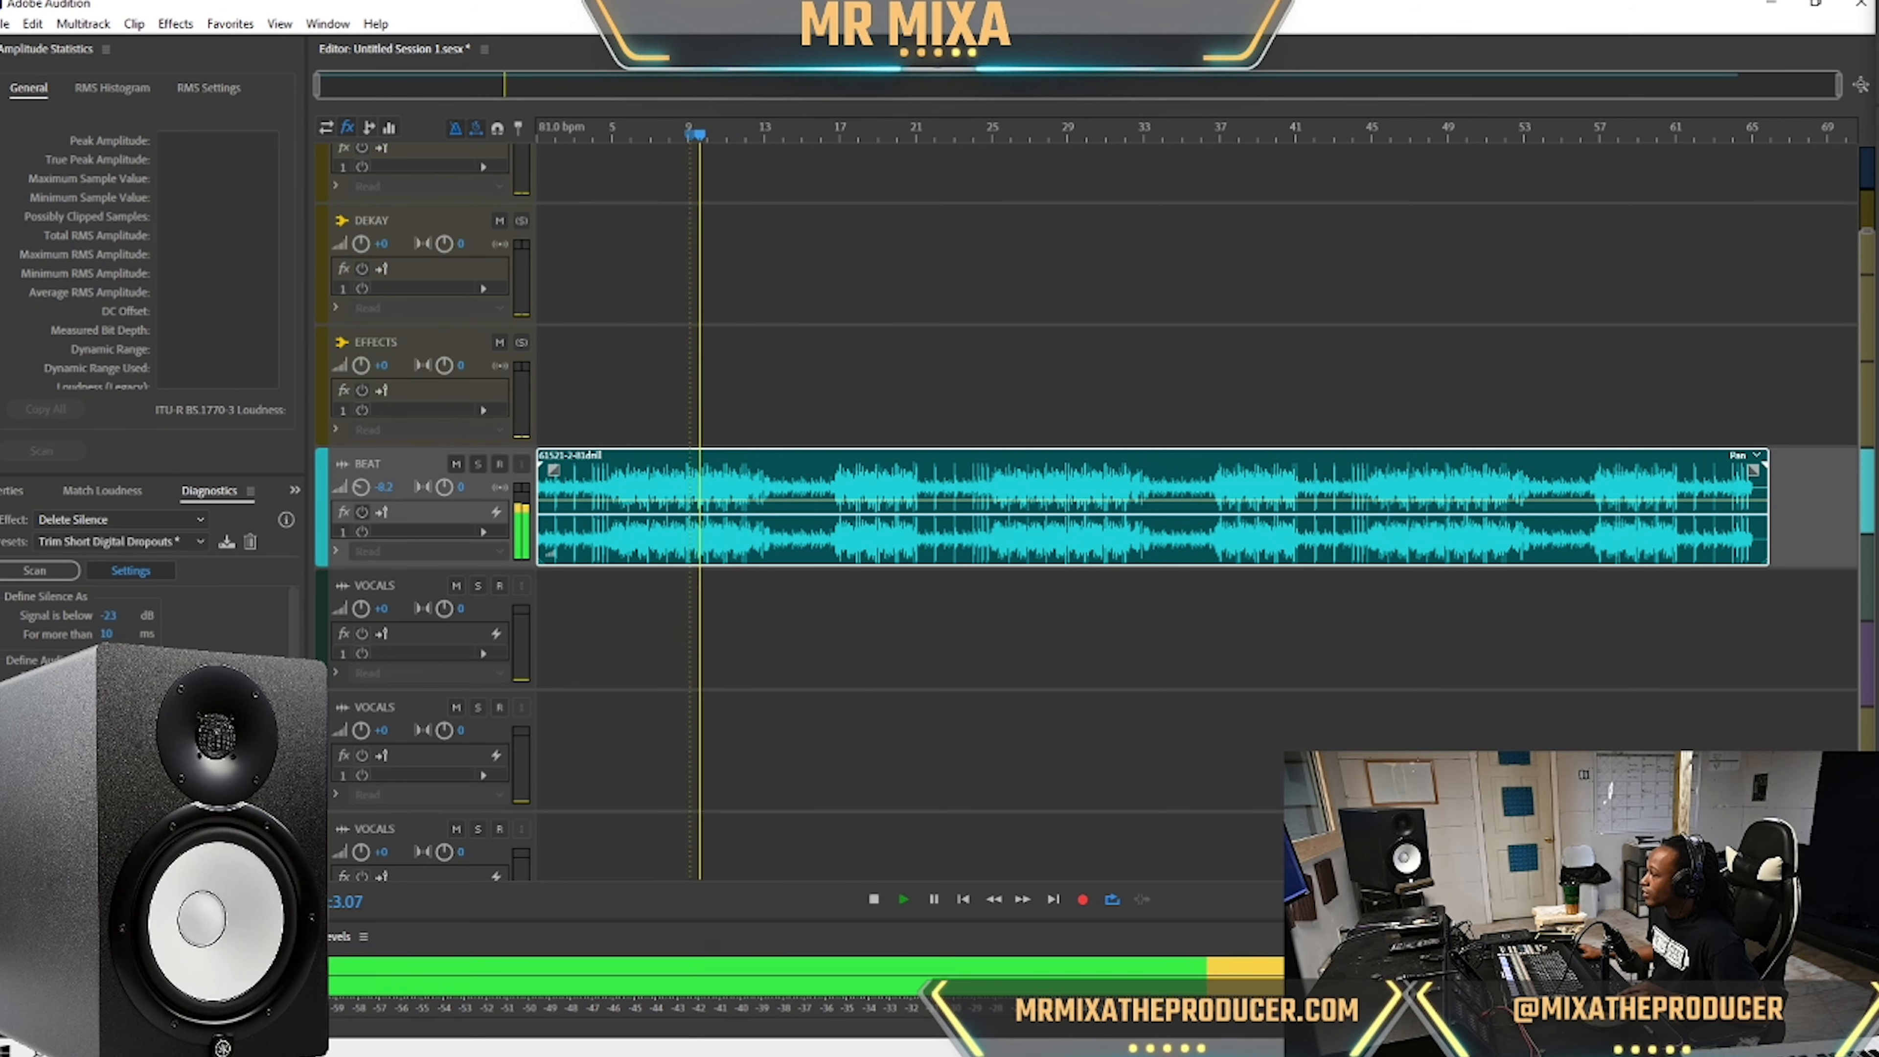
pyautogui.press('space')
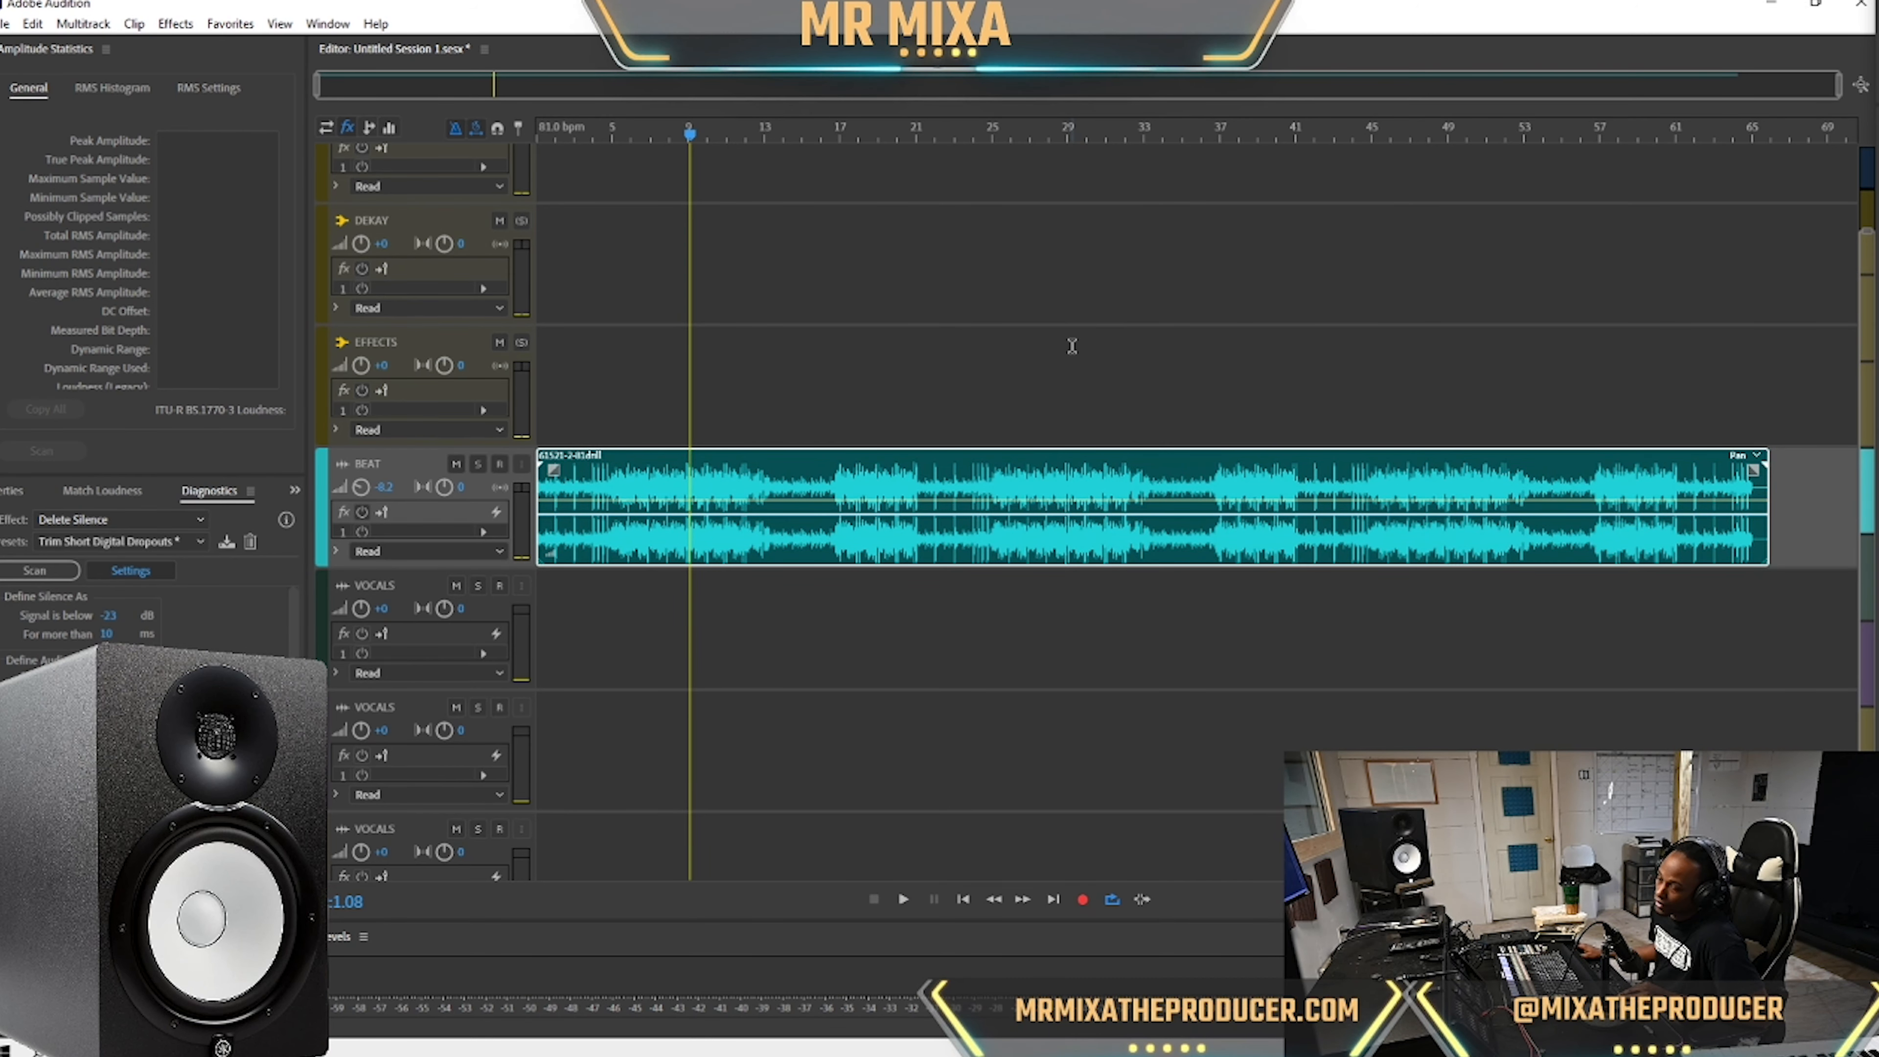
# Review the ASIO device and I/O buffer size choices in the Audio Hardware preferences and accept the existing settings.
pyautogui.scroll(3, 398, 472)
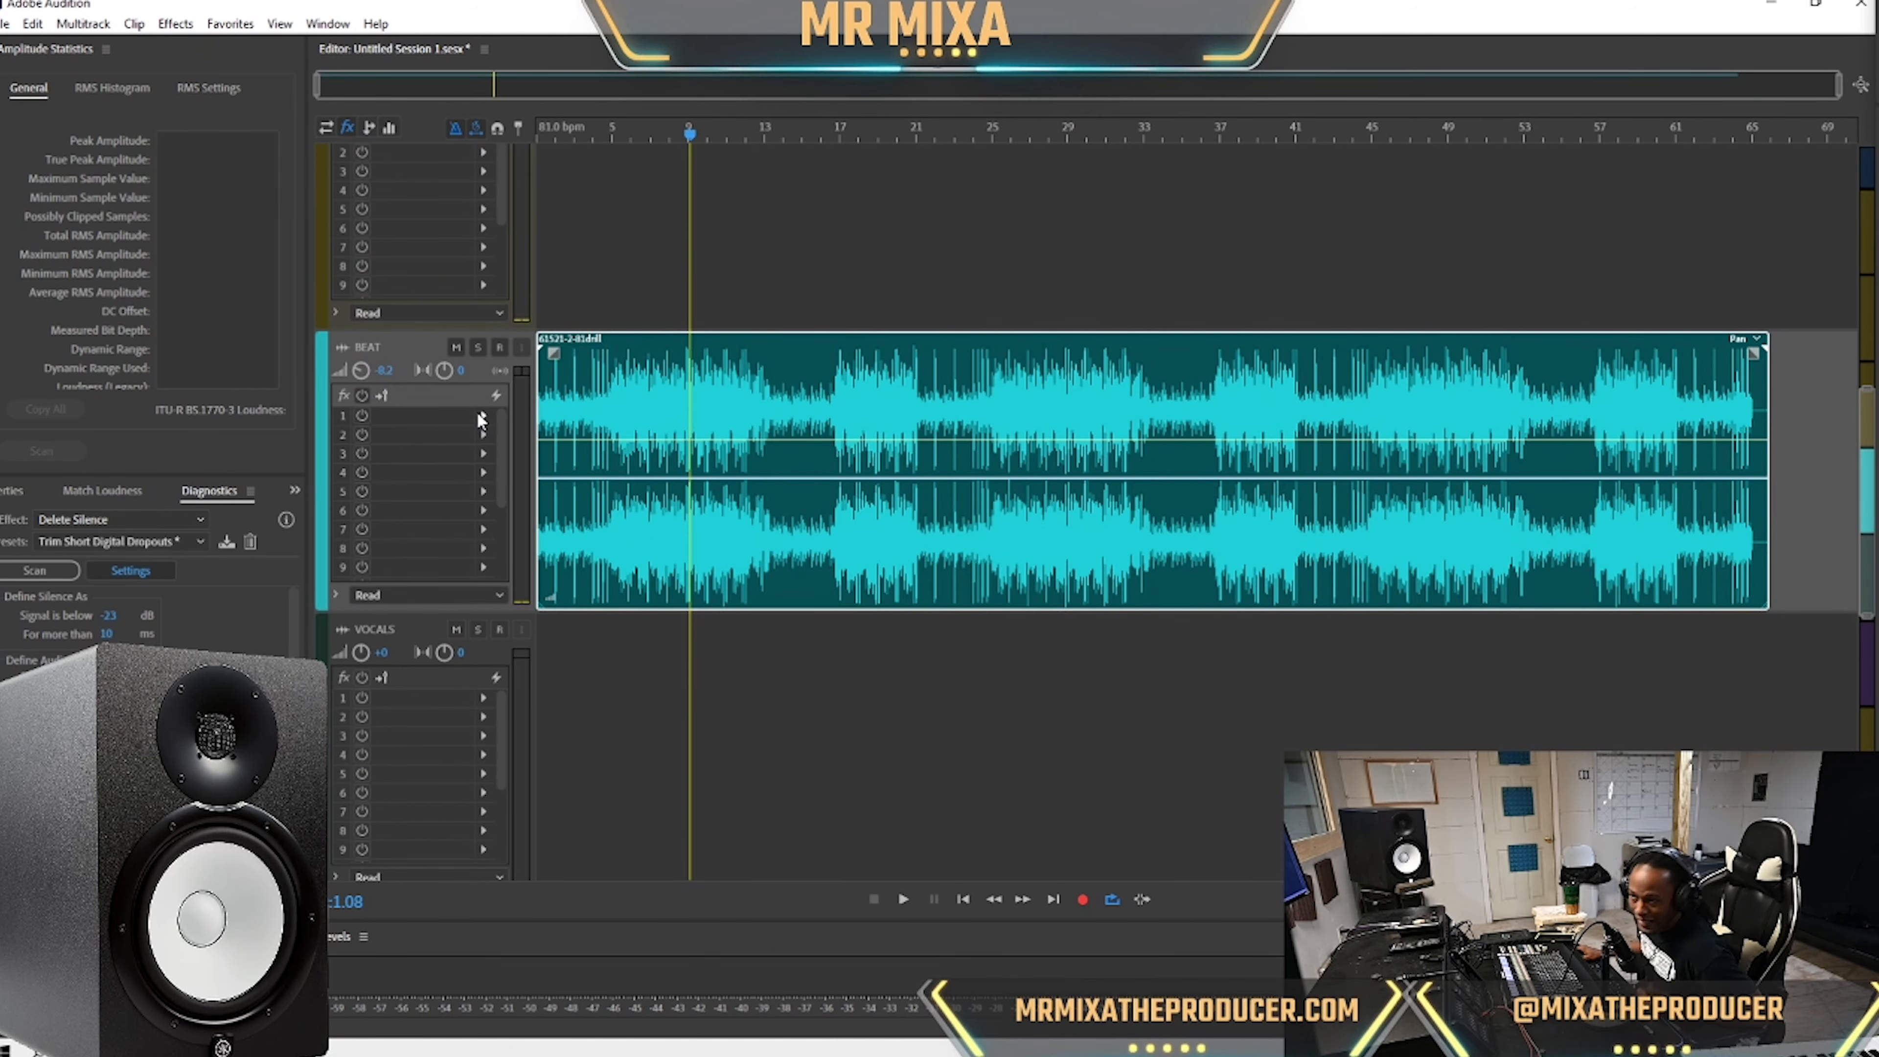
pyautogui.scroll(-3, 474, 419)
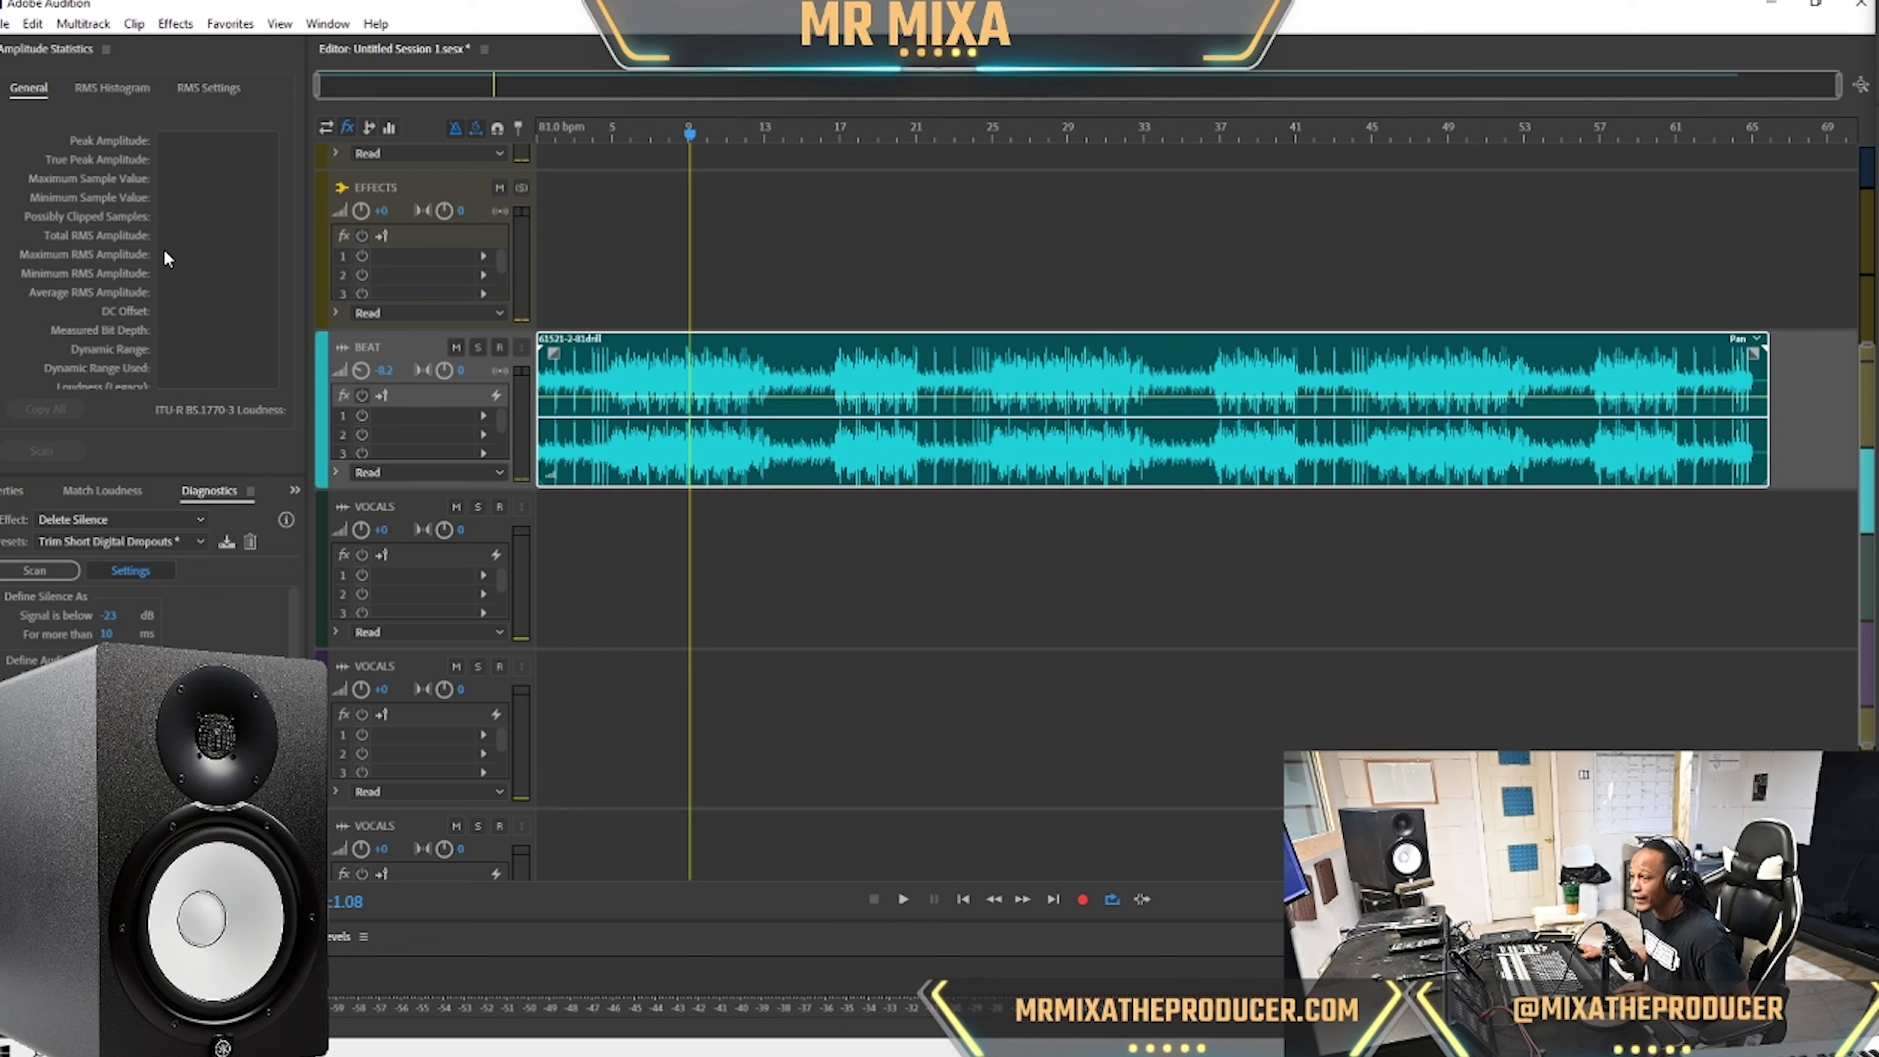
pyautogui.click(34, 24)
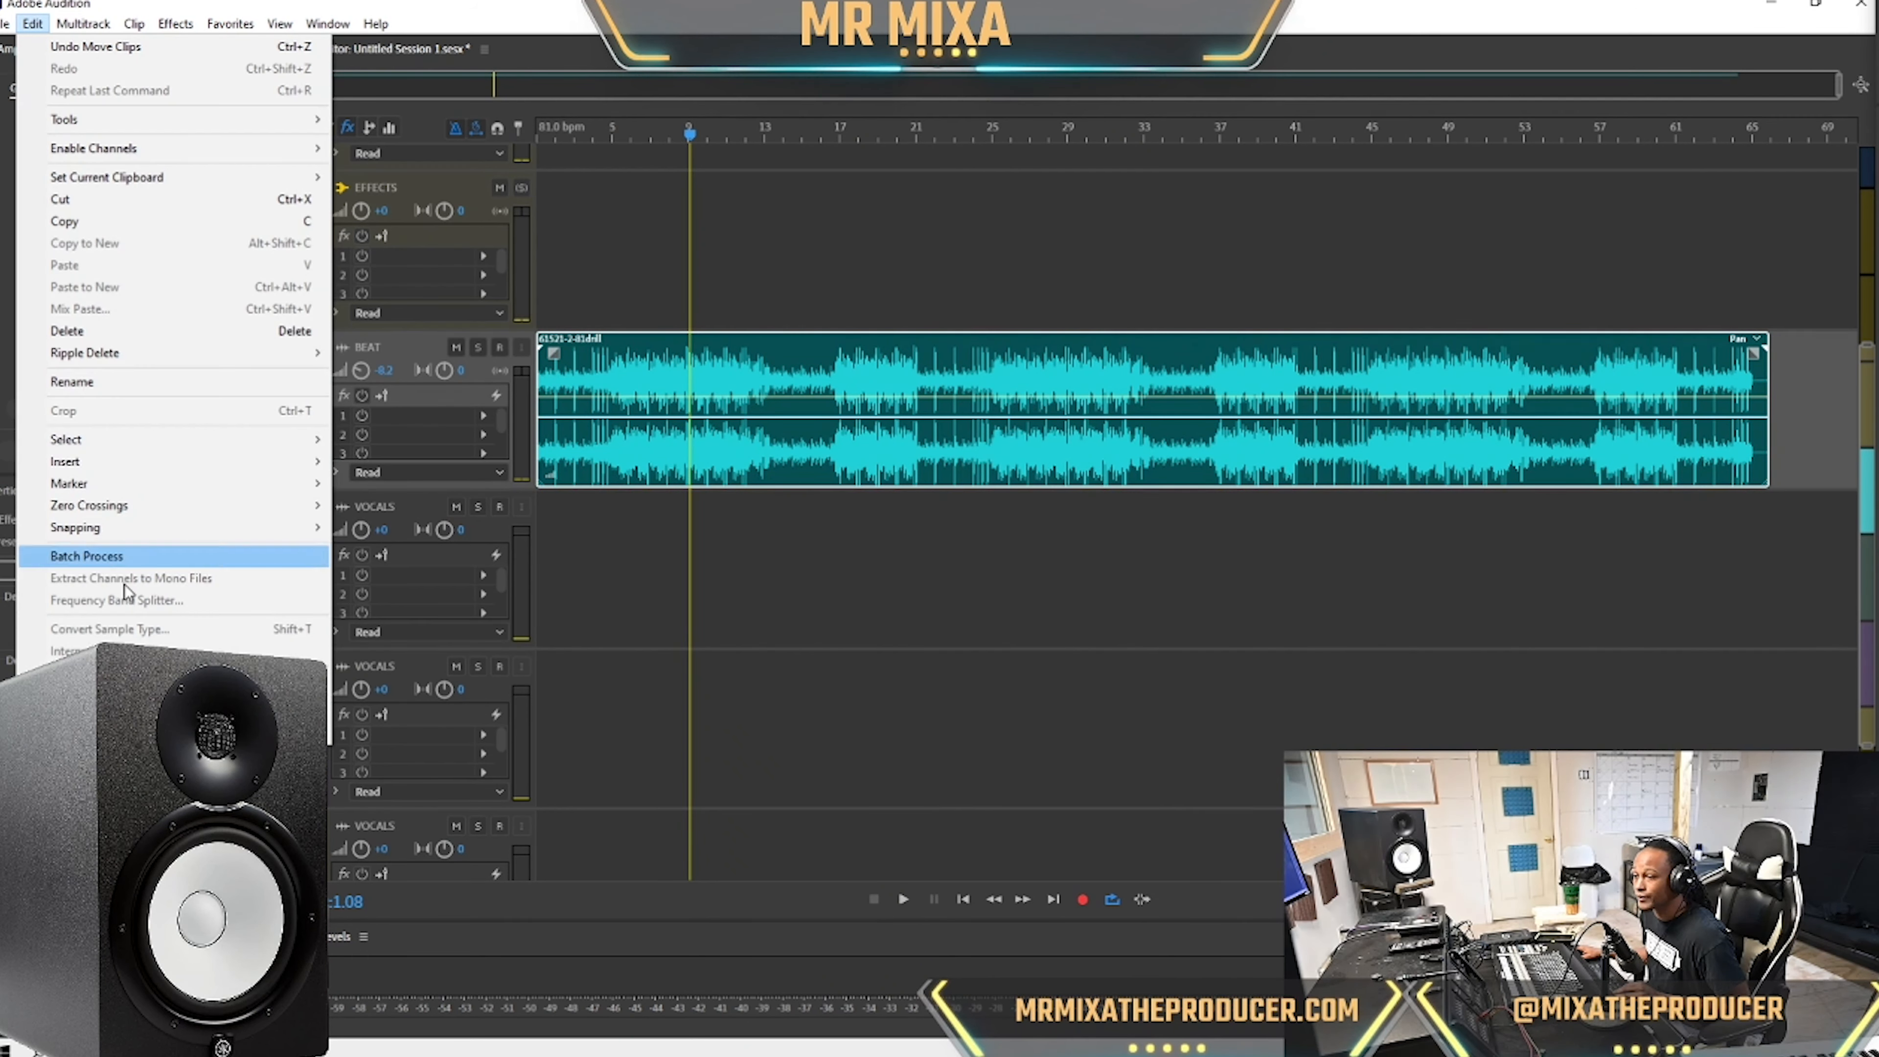
pyautogui.moveTo(222, 729)
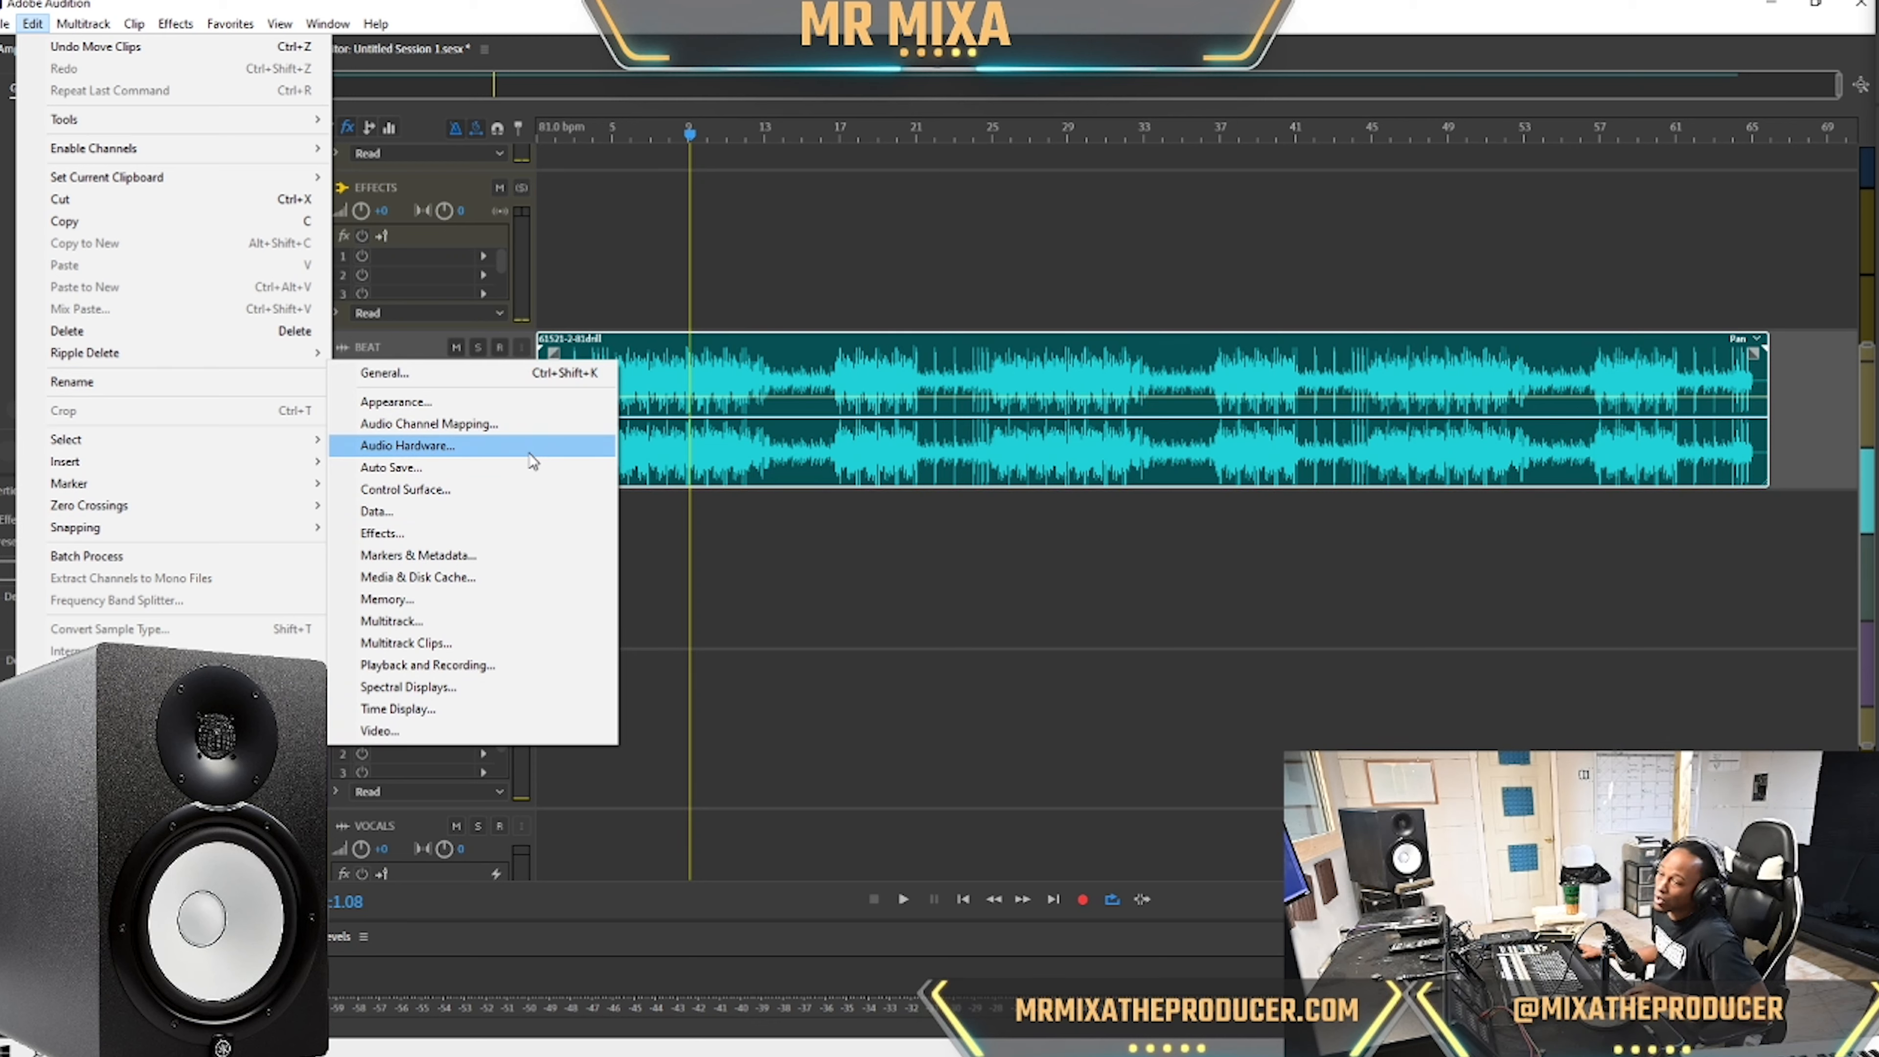
pyautogui.click(530, 453)
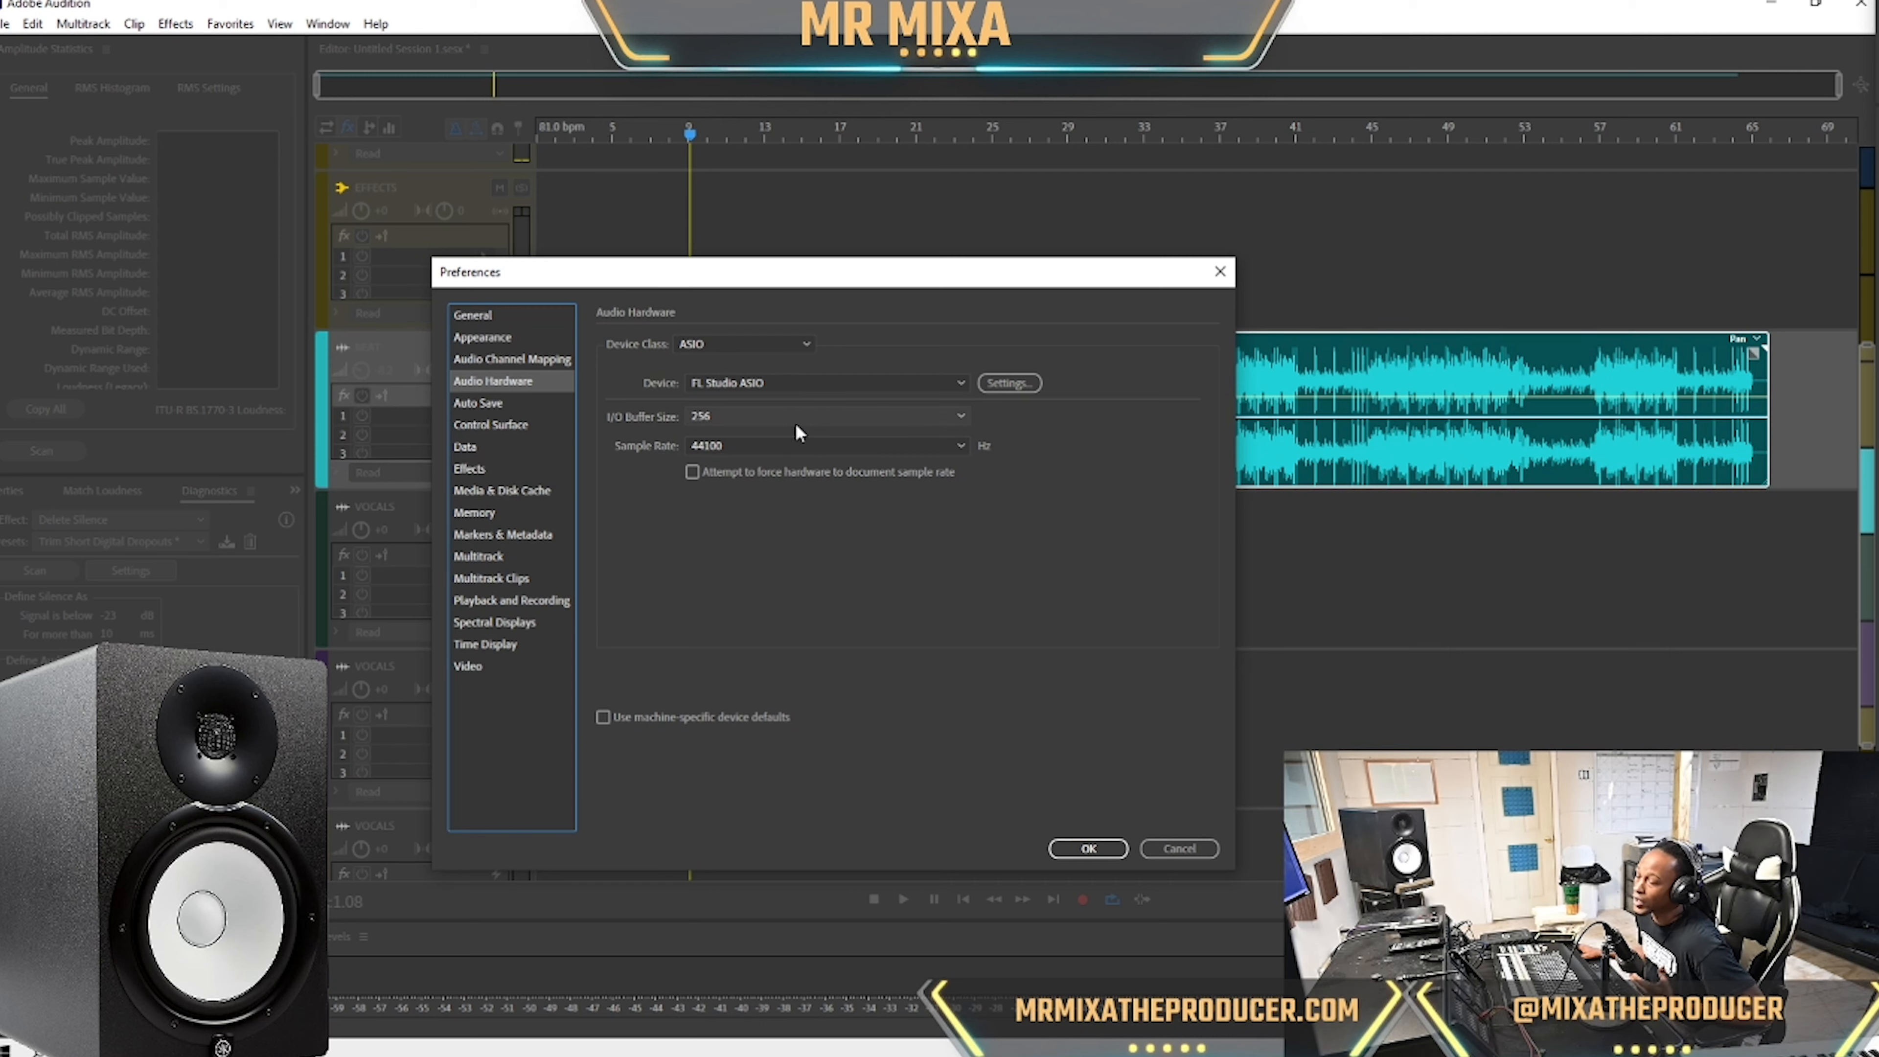
pyautogui.click(822, 382)
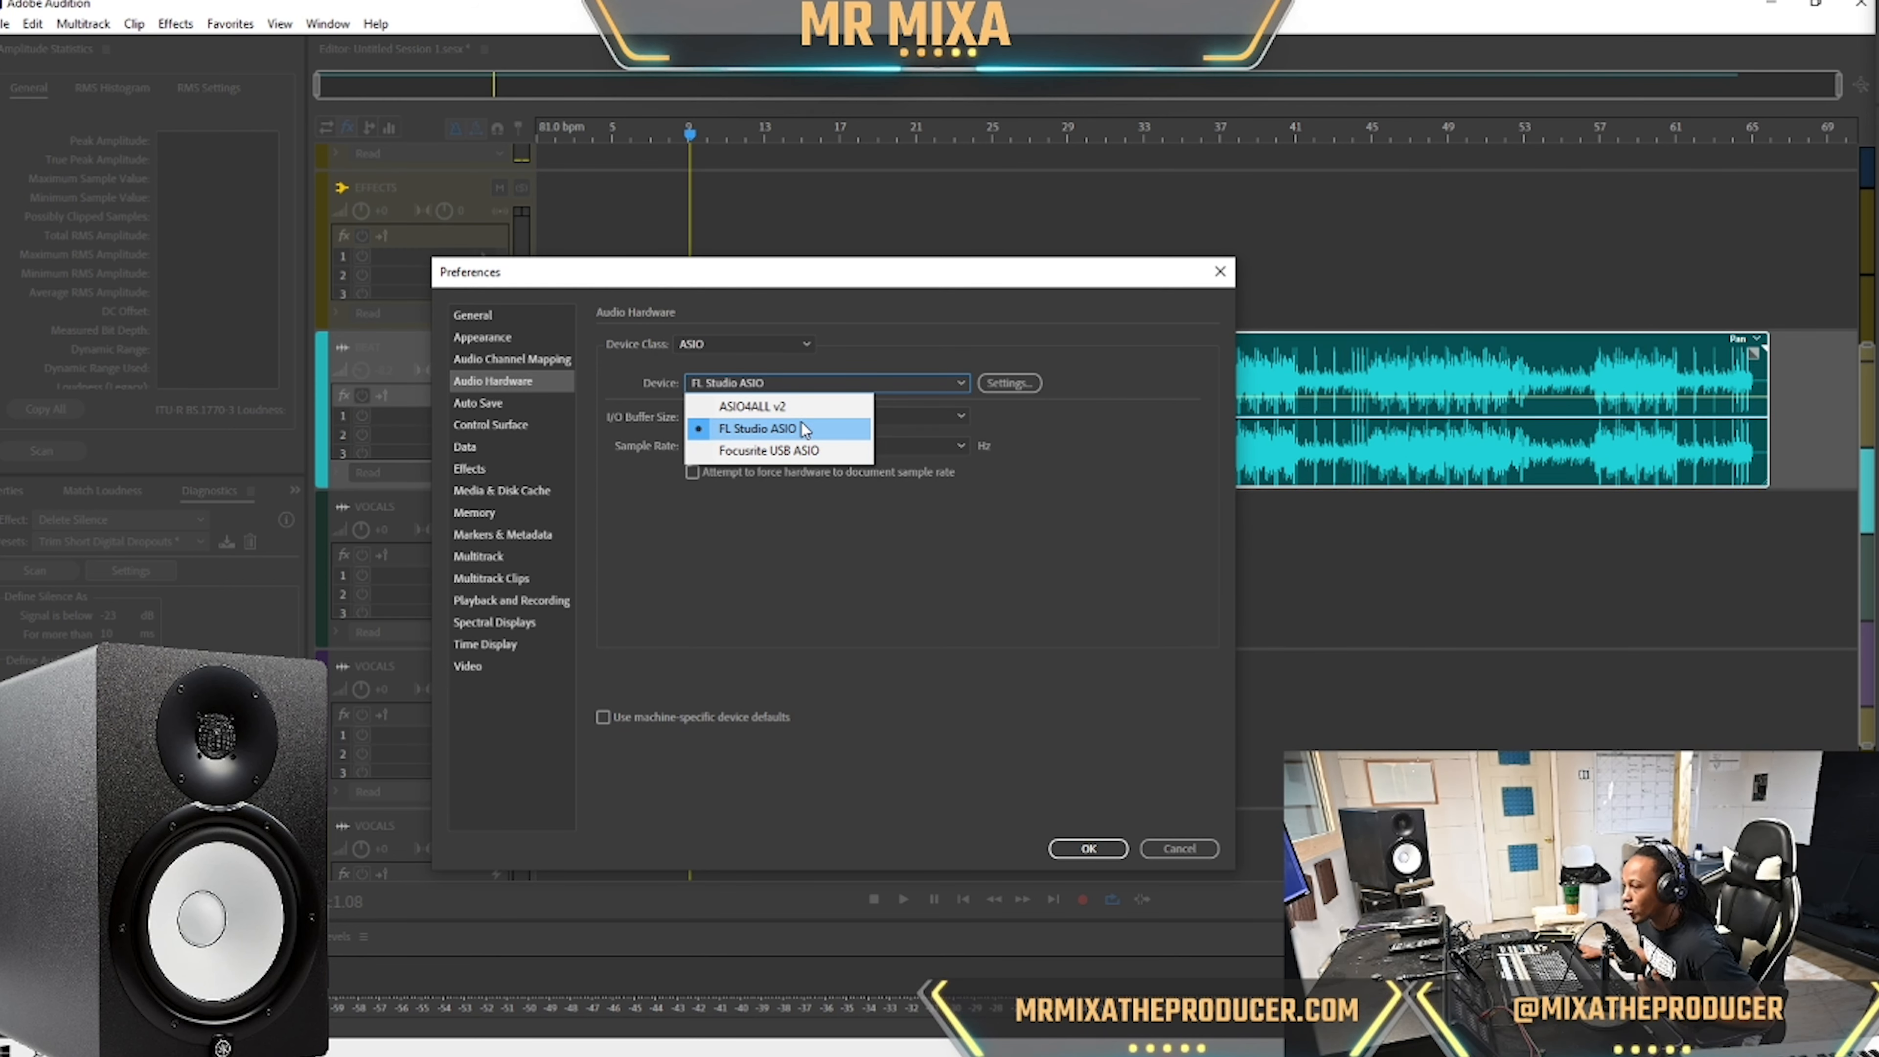
pyautogui.click(881, 337)
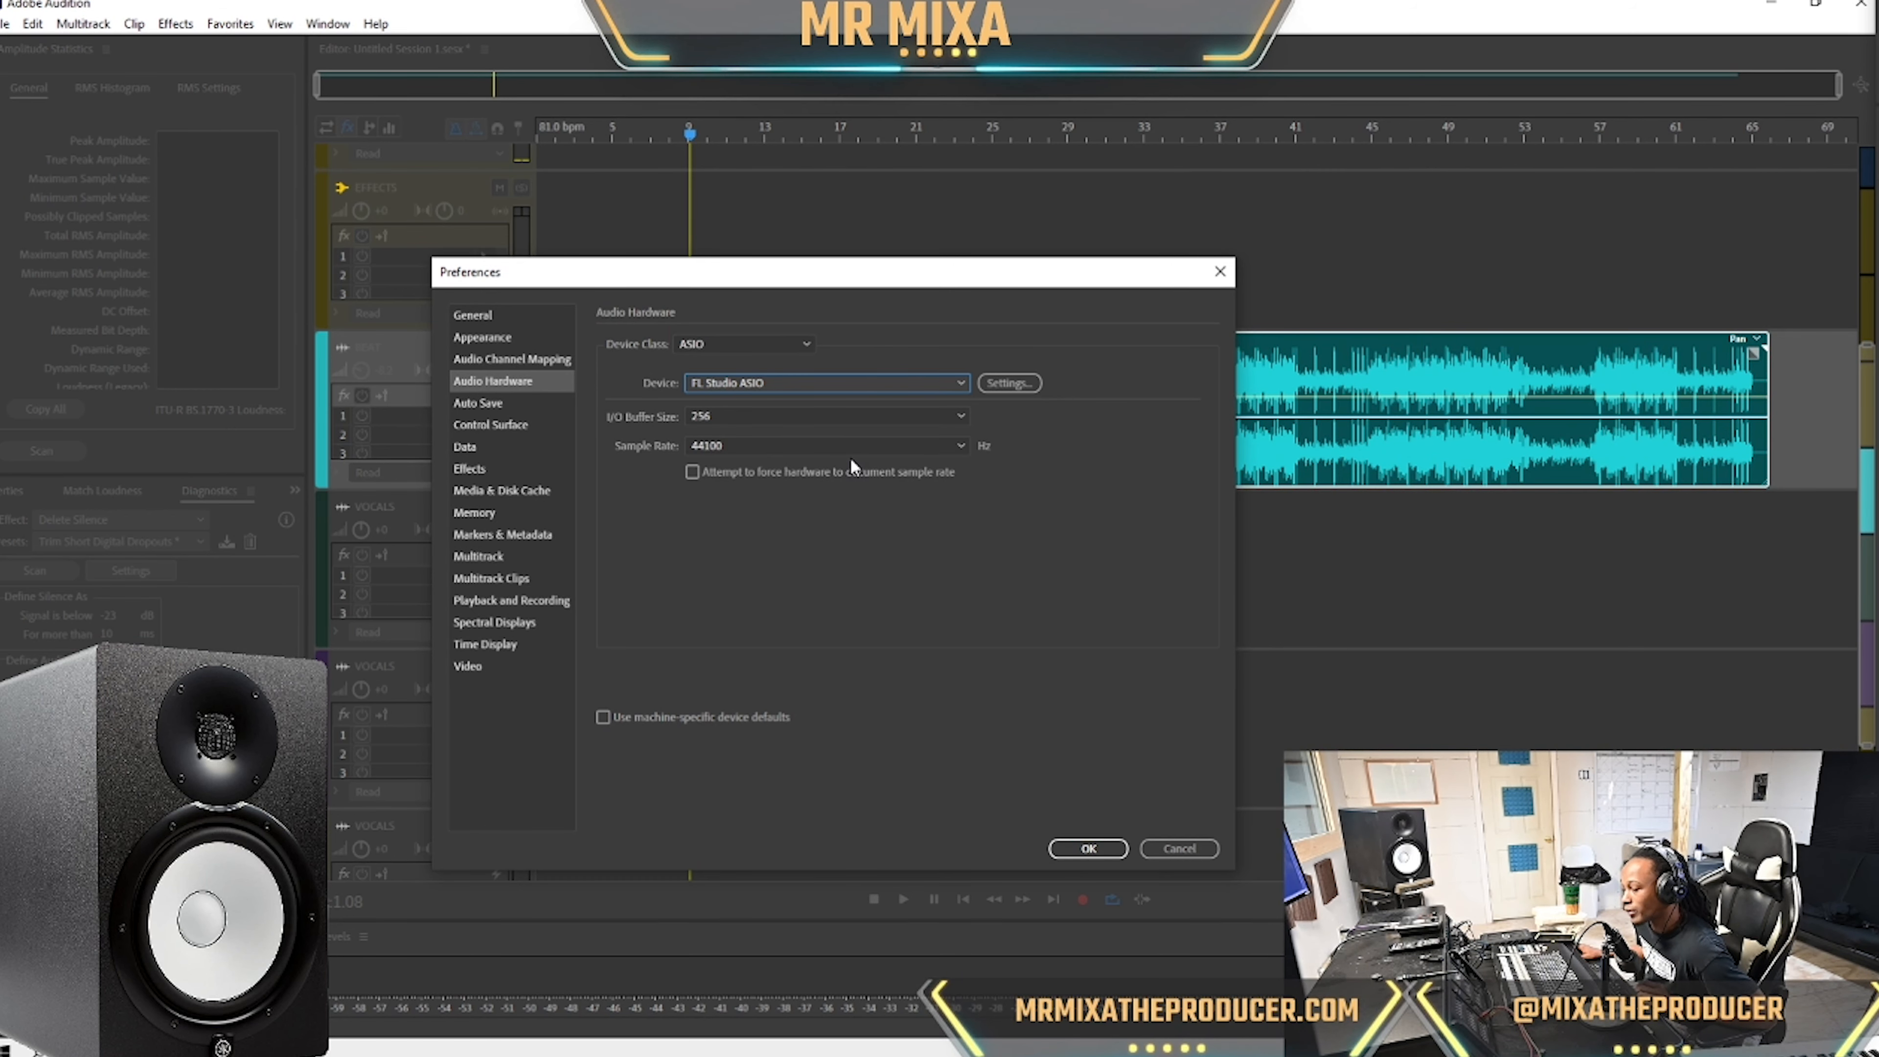
pyautogui.click(810, 416)
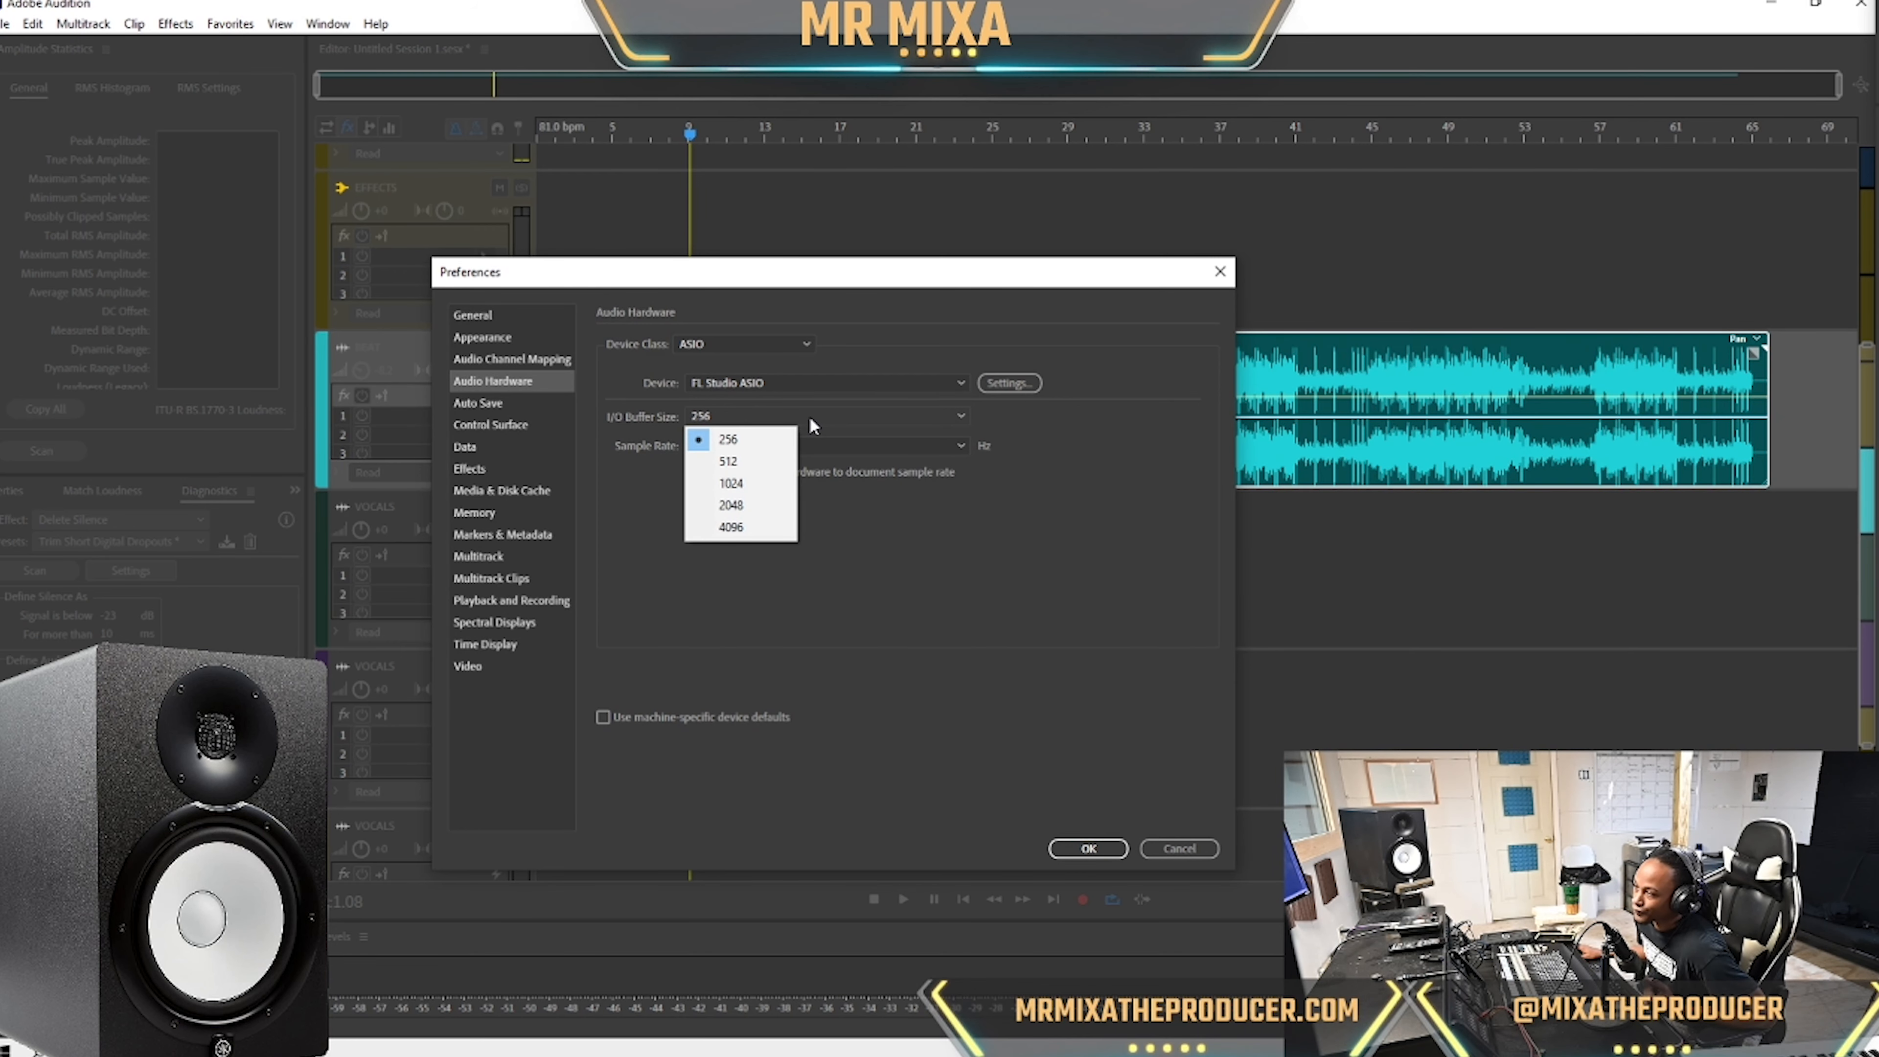
pyautogui.click(808, 416)
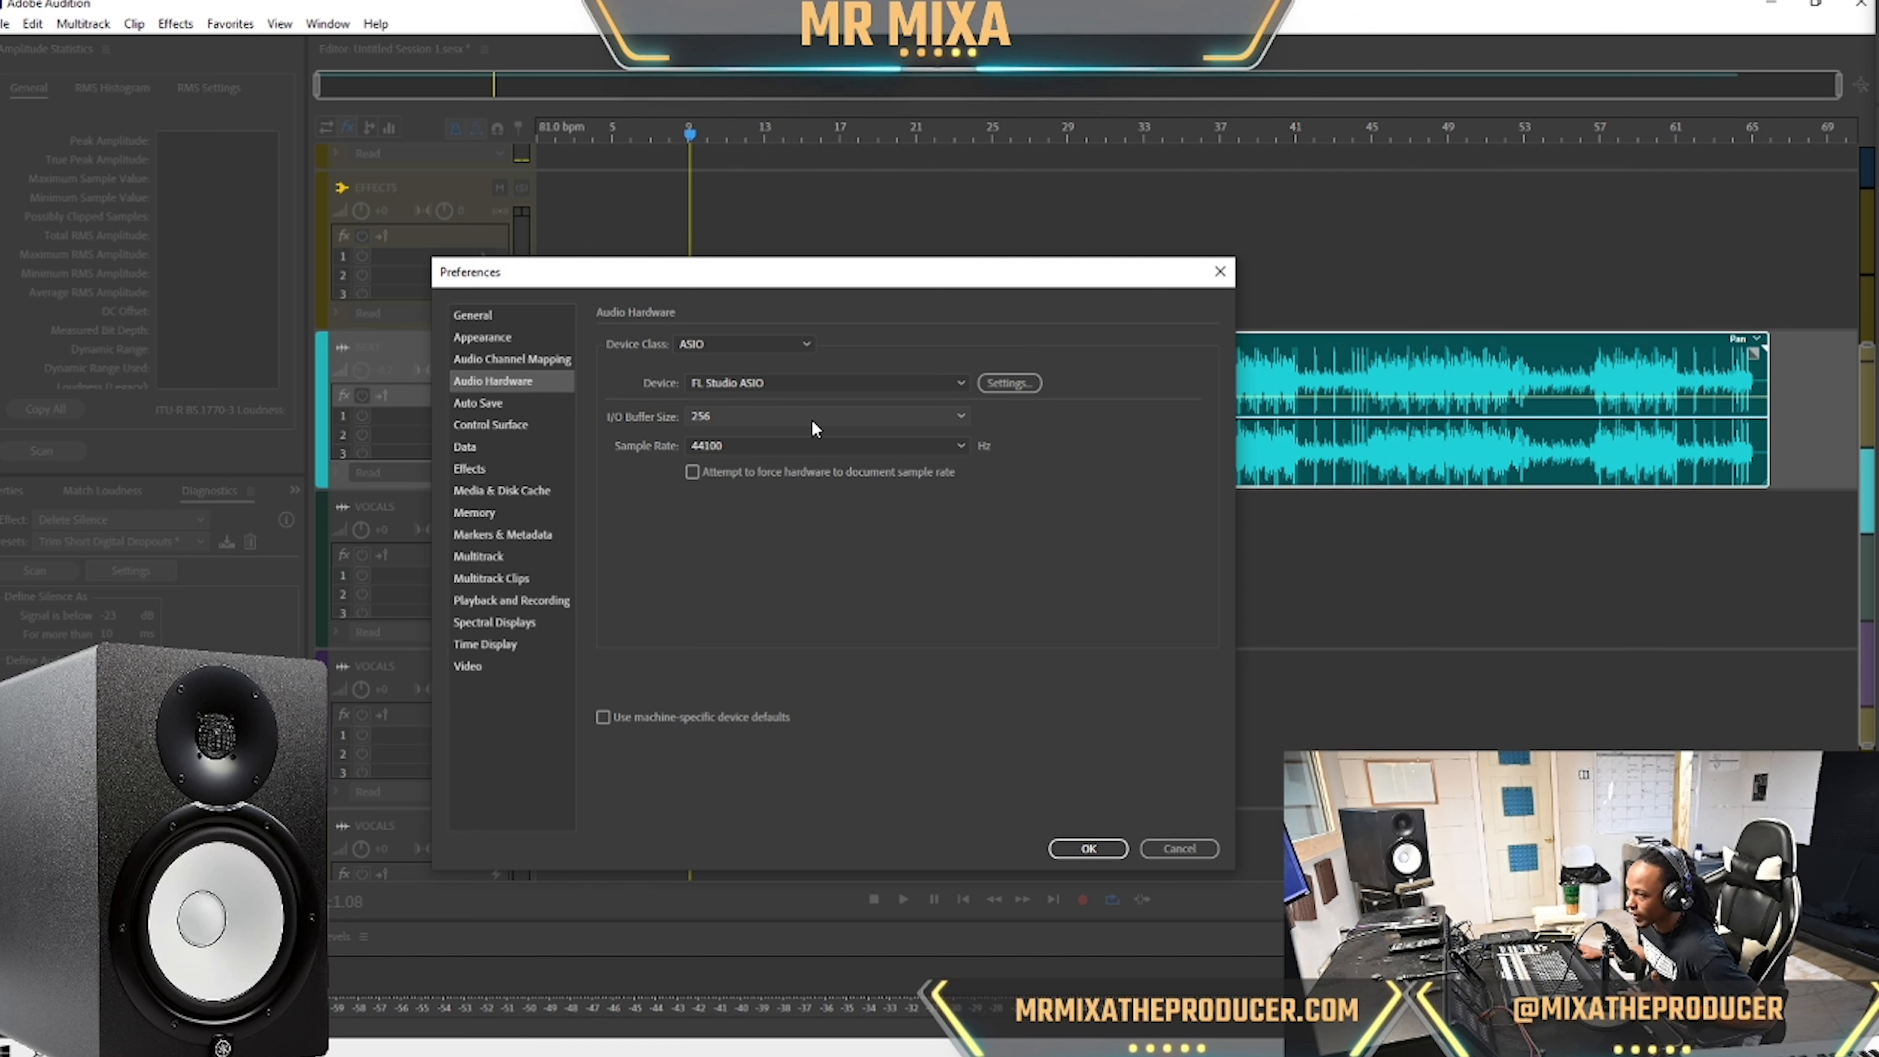
pyautogui.click(736, 428)
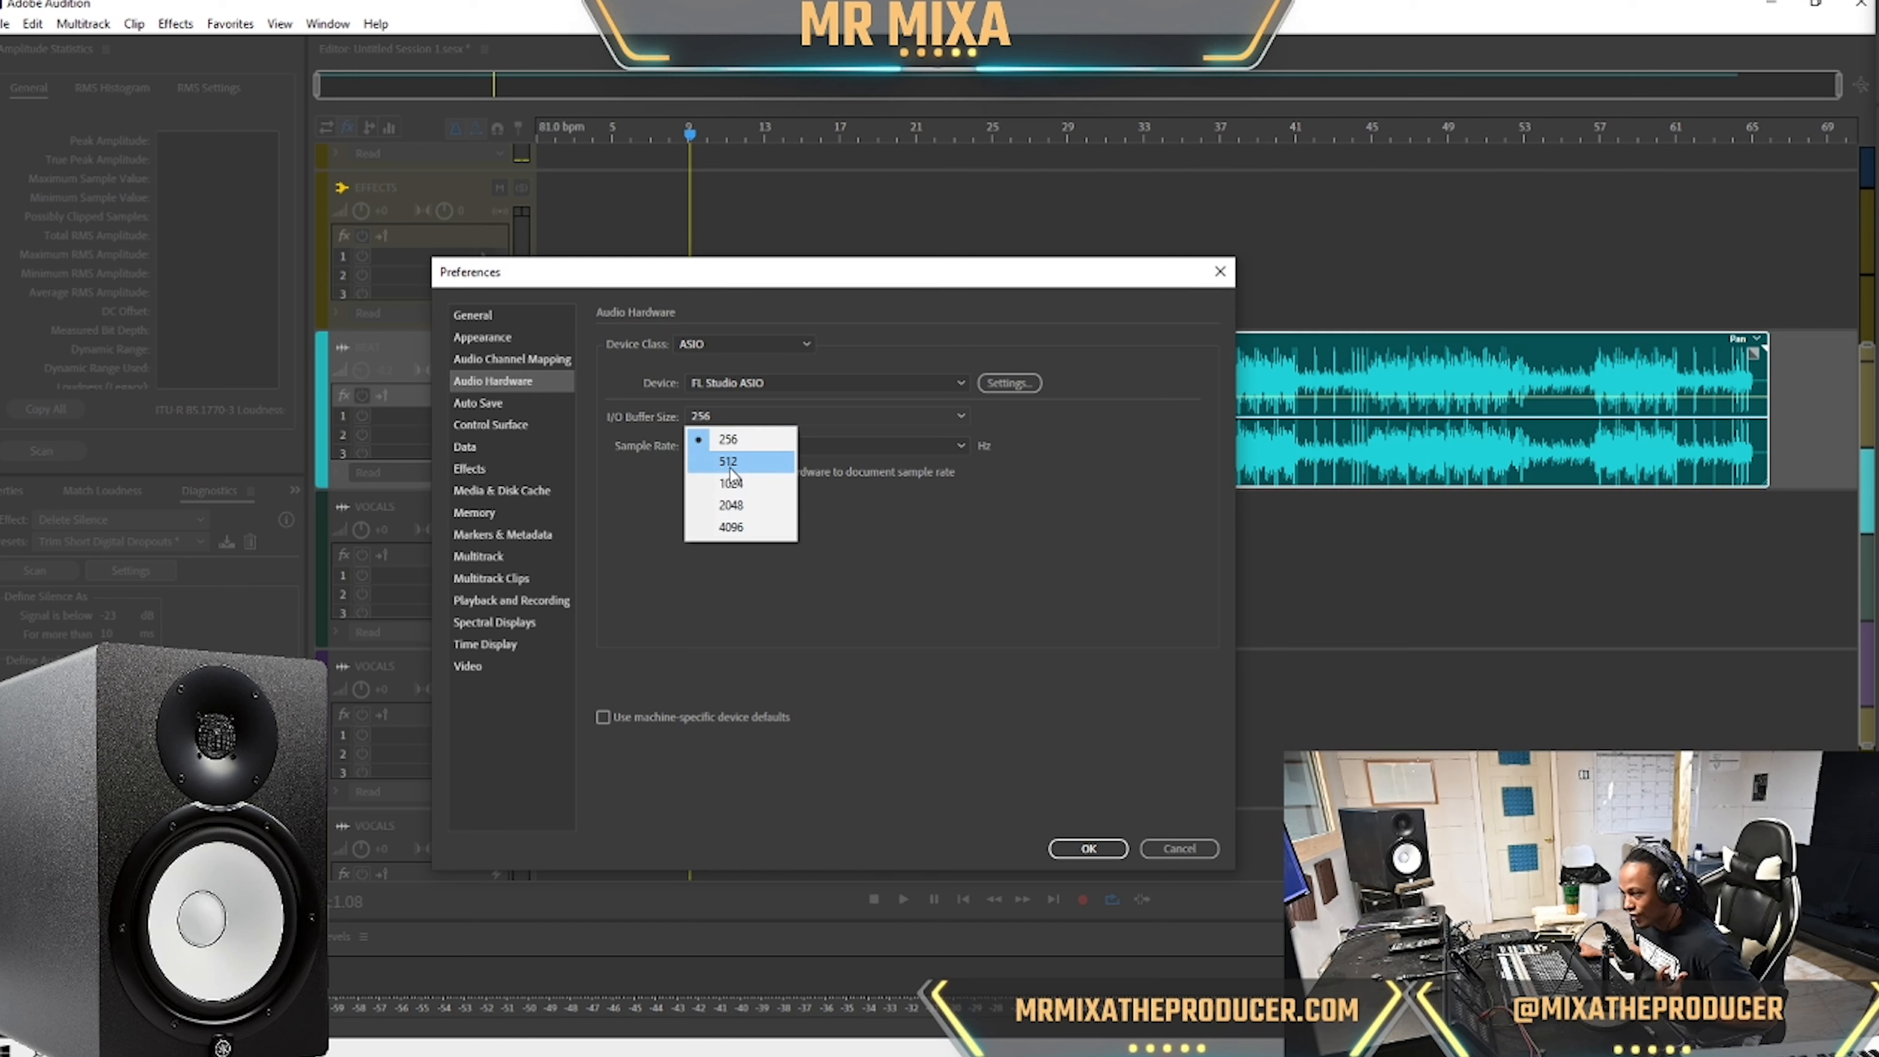
pyautogui.click(984, 559)
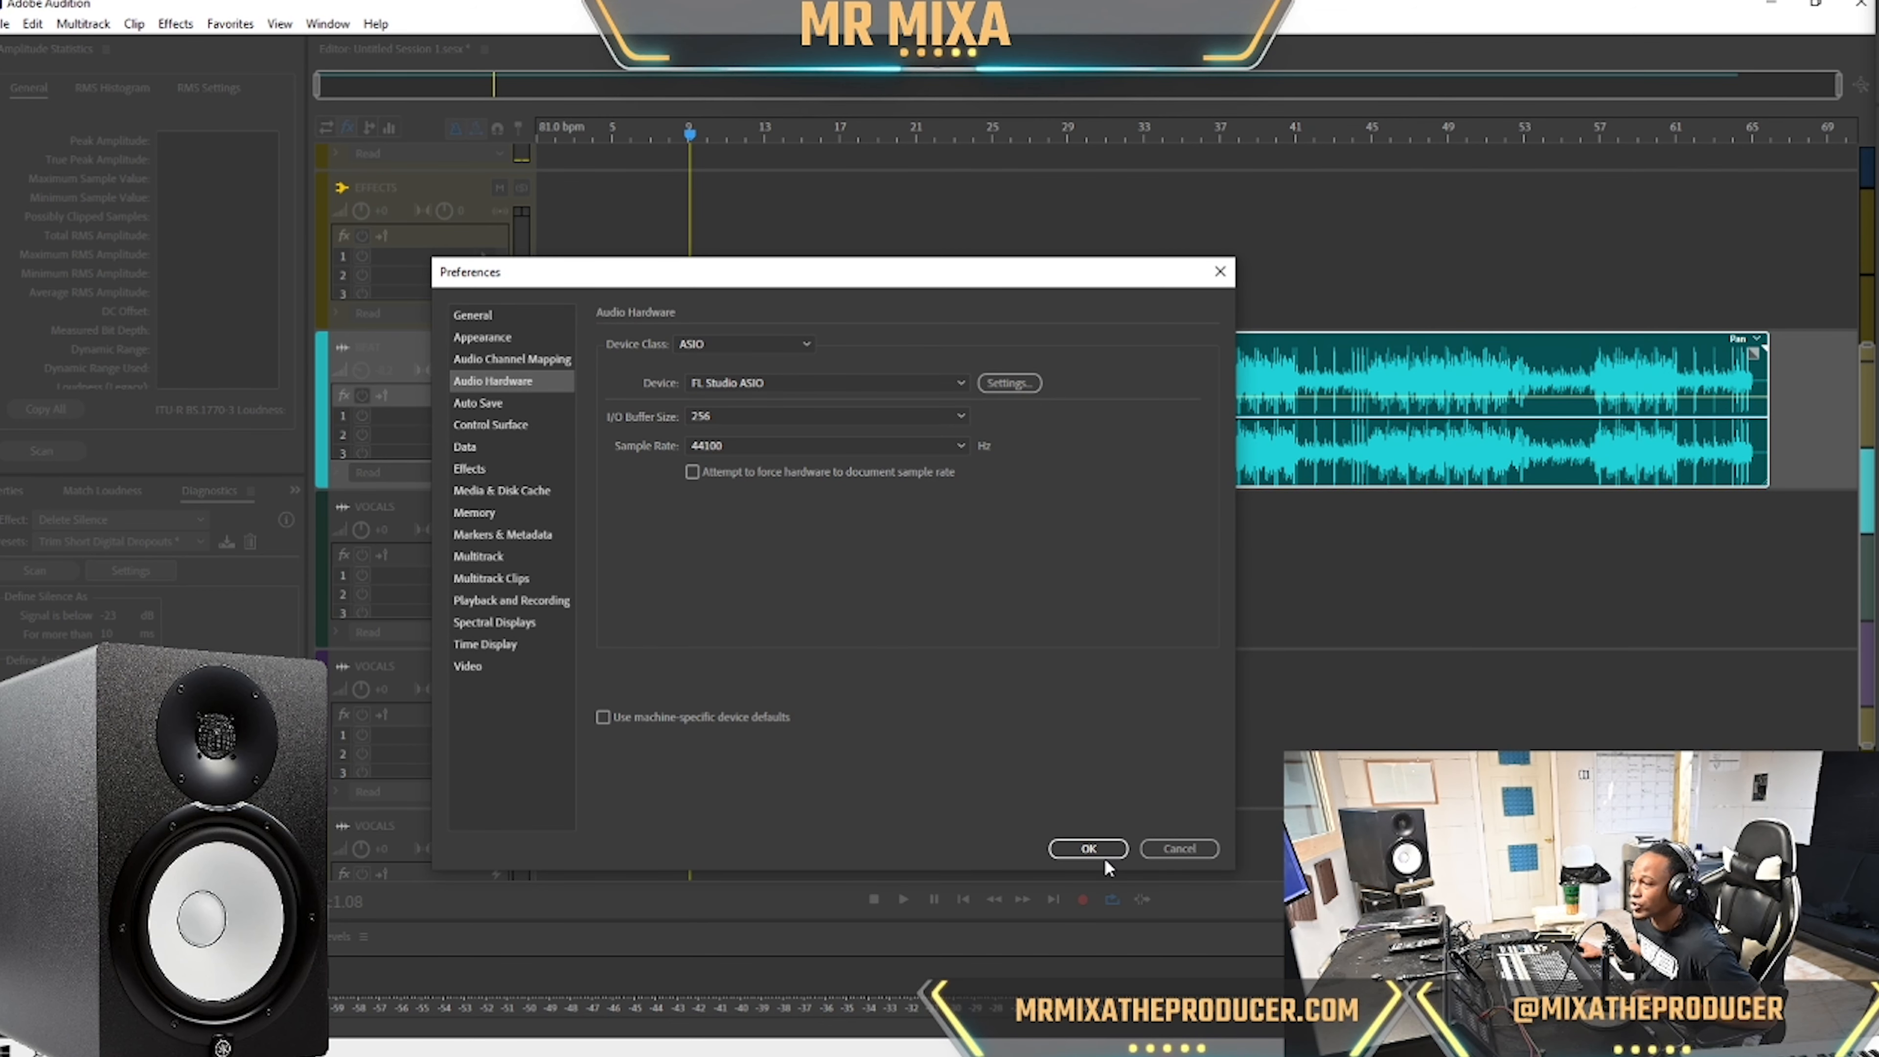
pyautogui.click(1089, 848)
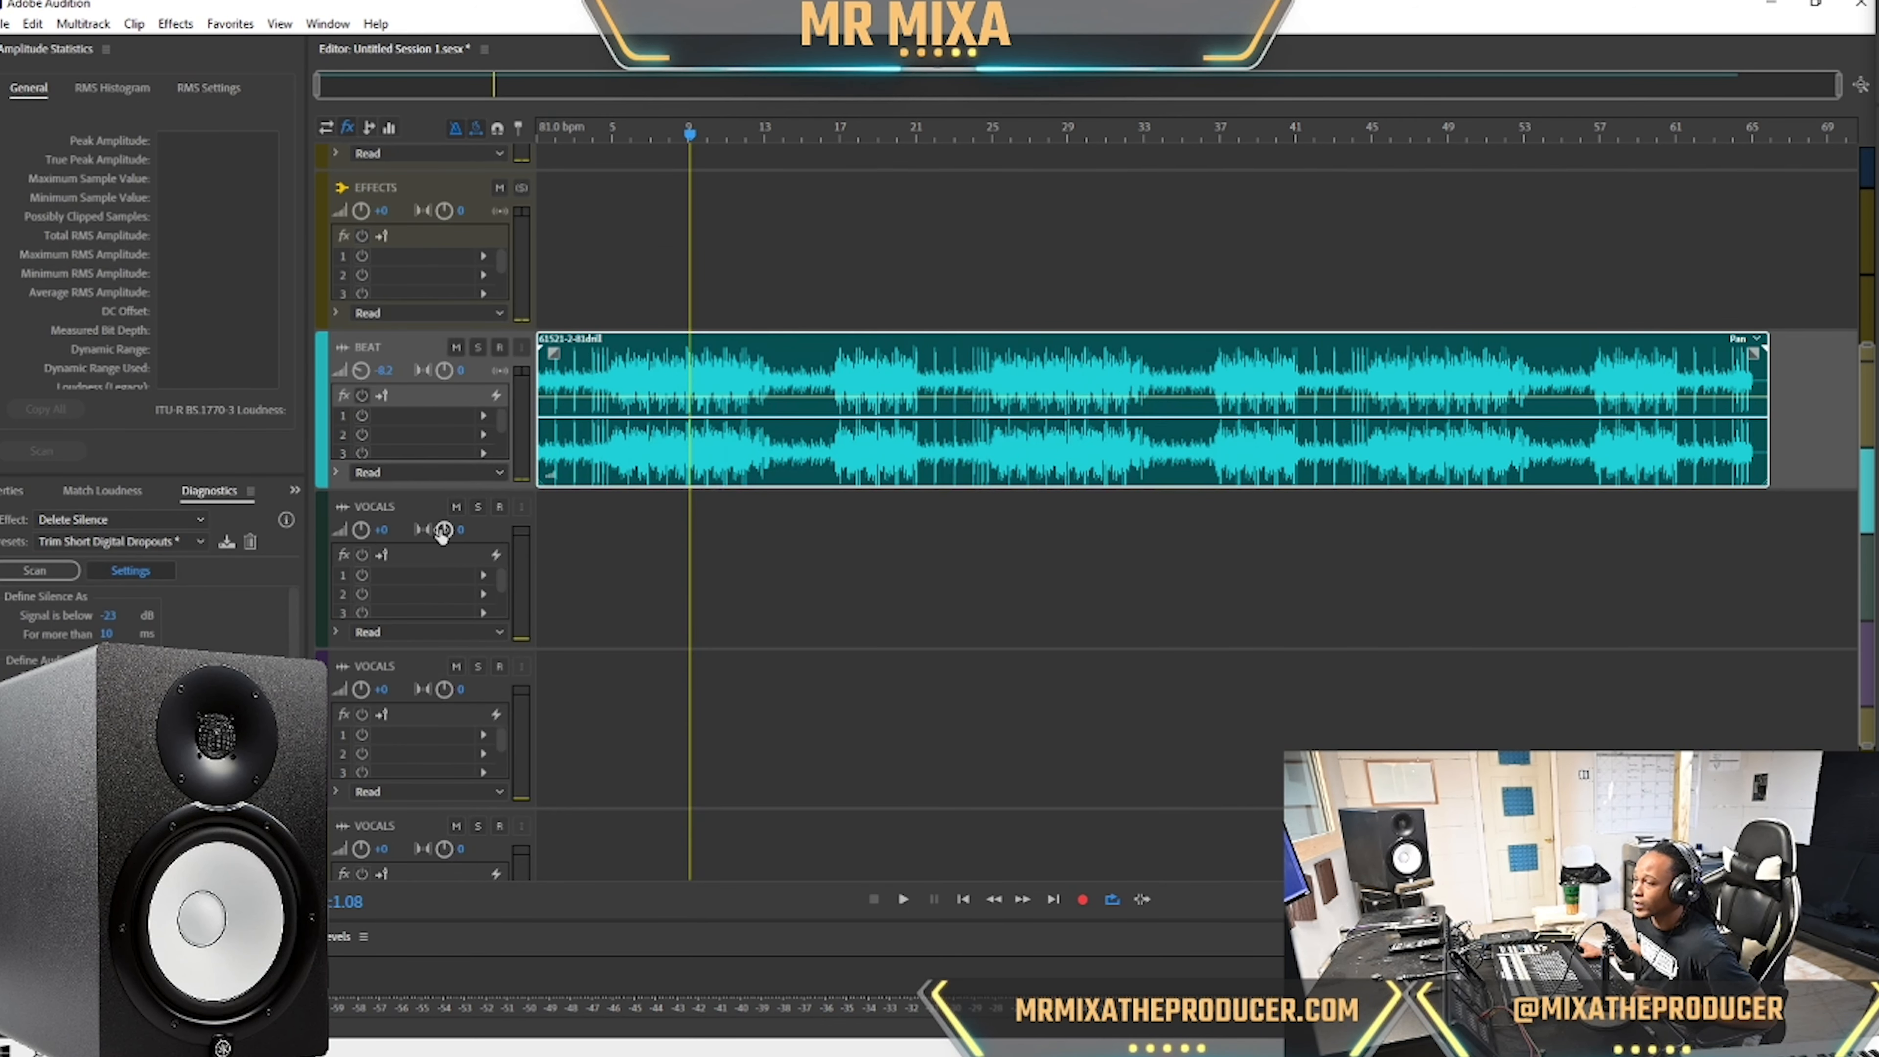
# Place the playhead at the start of the timeline and arm the first VOCALS track for recording.
pyautogui.click(536, 494)
pyautogui.click(500, 508)
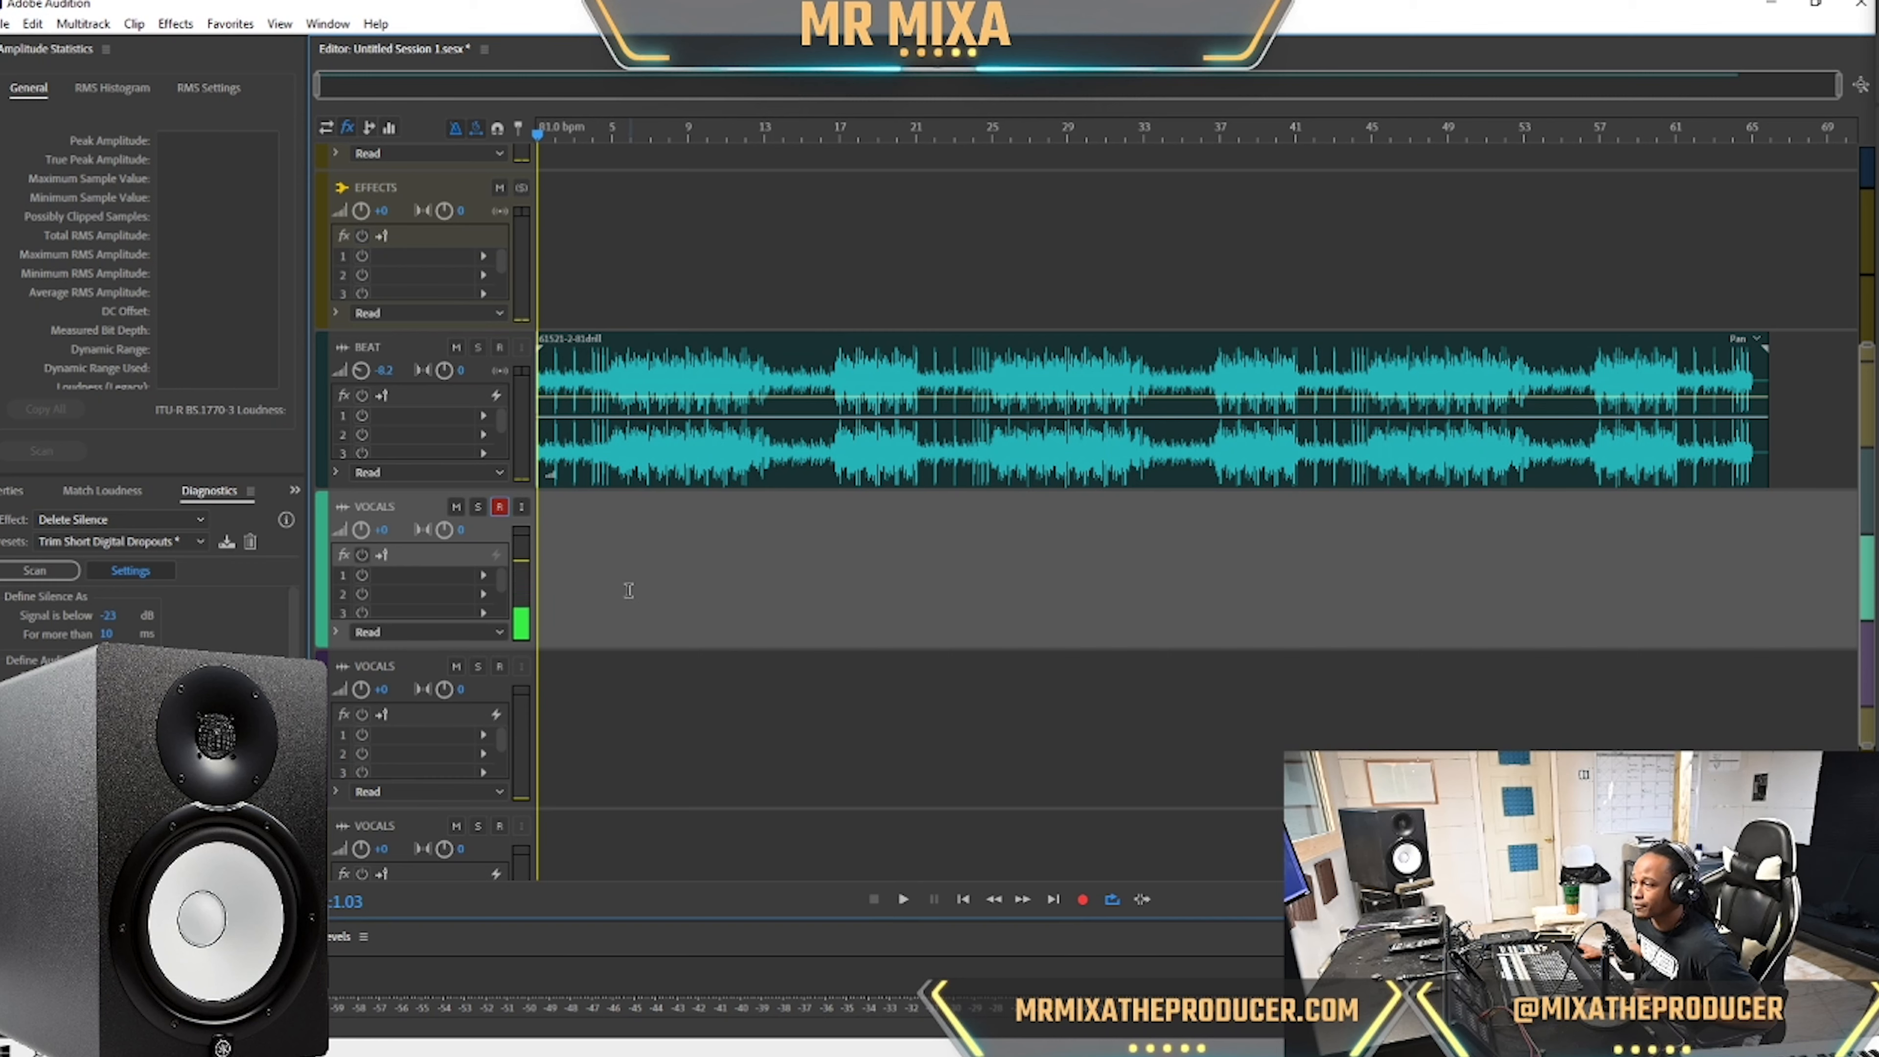
# Turn on Enable Smart Monitoring in the Multitrack preferences and accept after viewing the Memory and Playback and Recording pages.
pyautogui.click(31, 24)
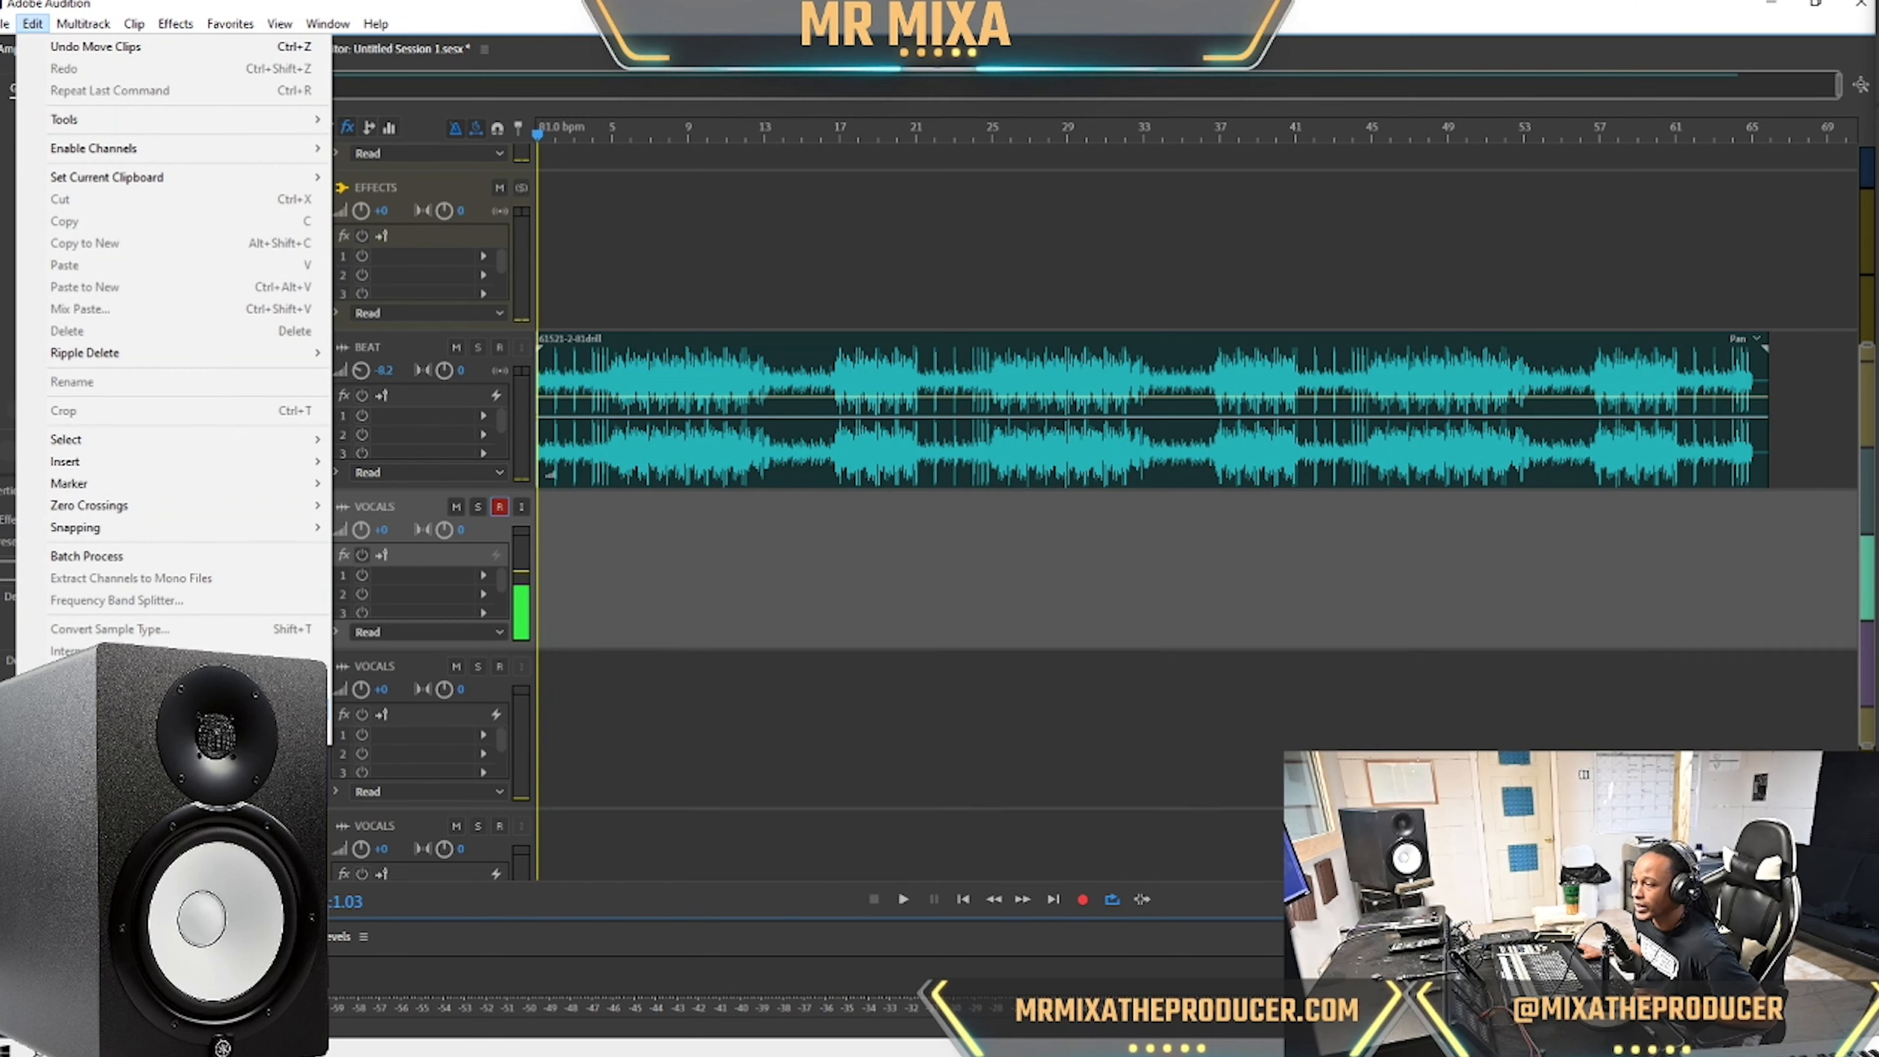
pyautogui.moveTo(222, 672)
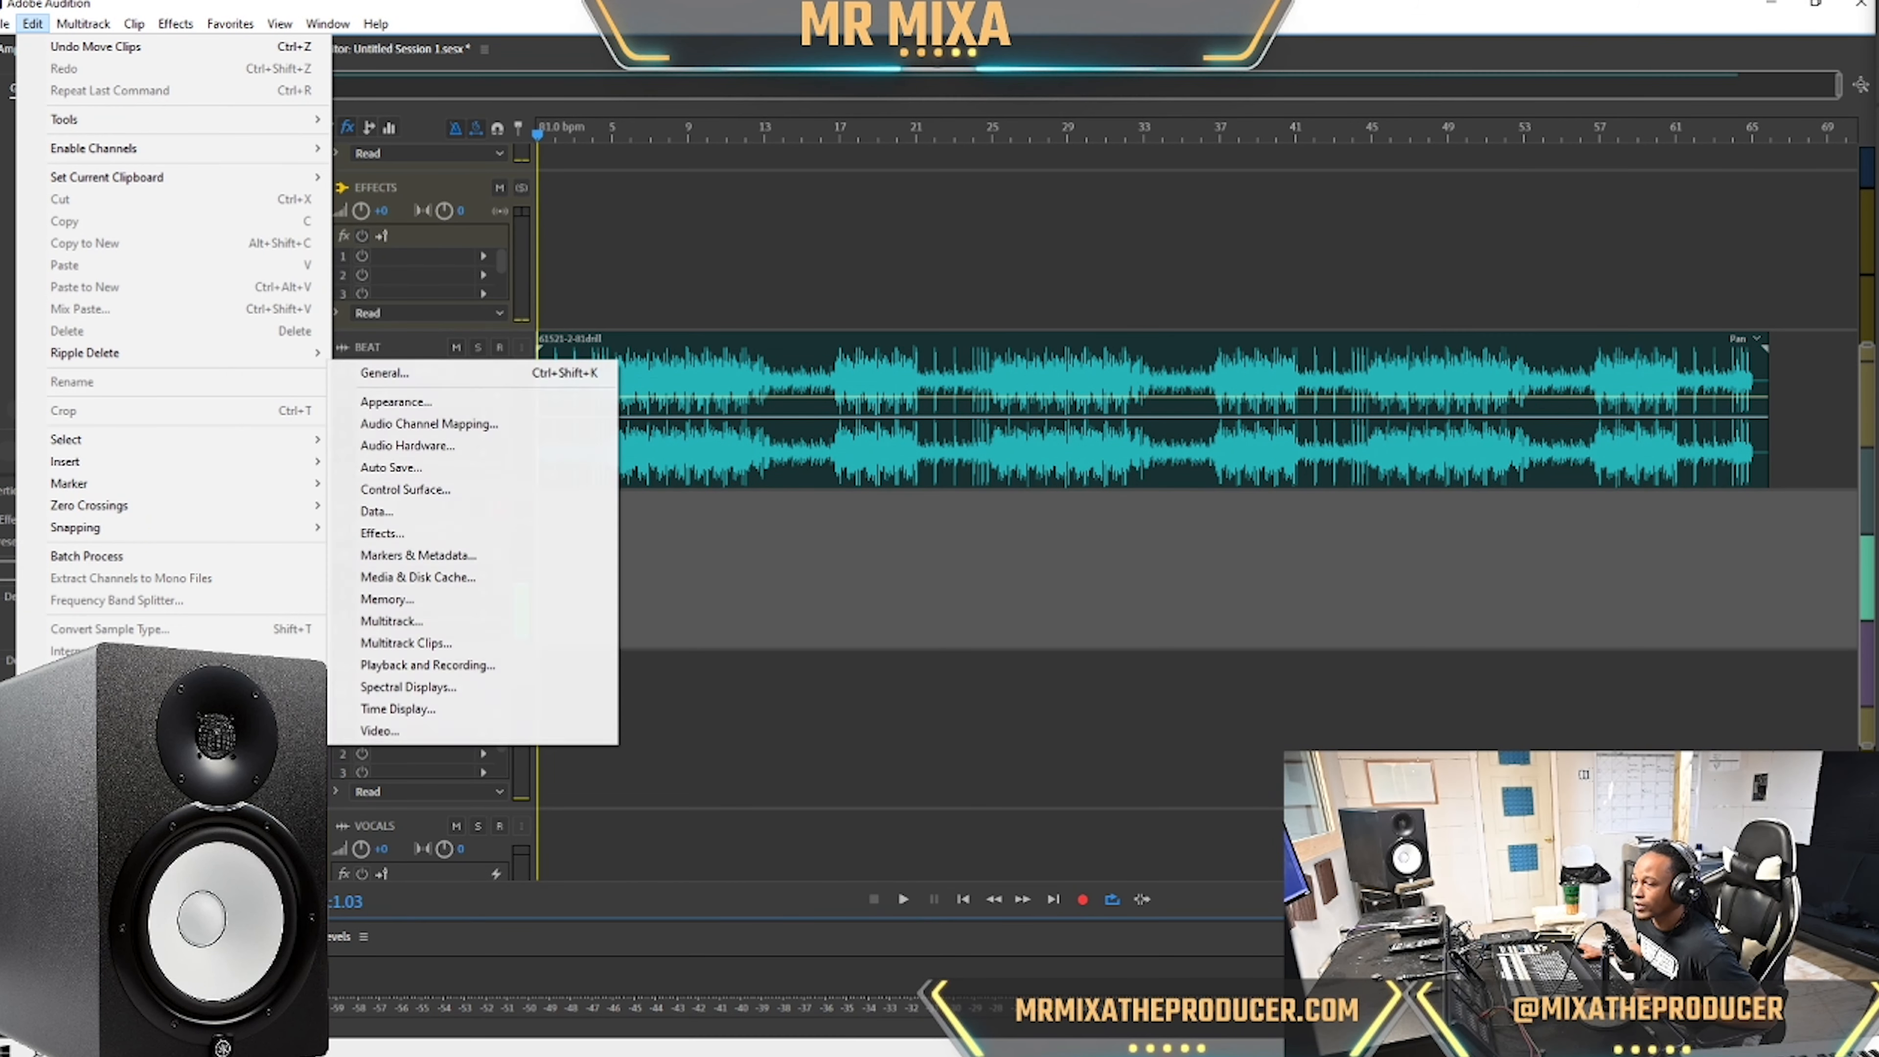
pyautogui.click(426, 621)
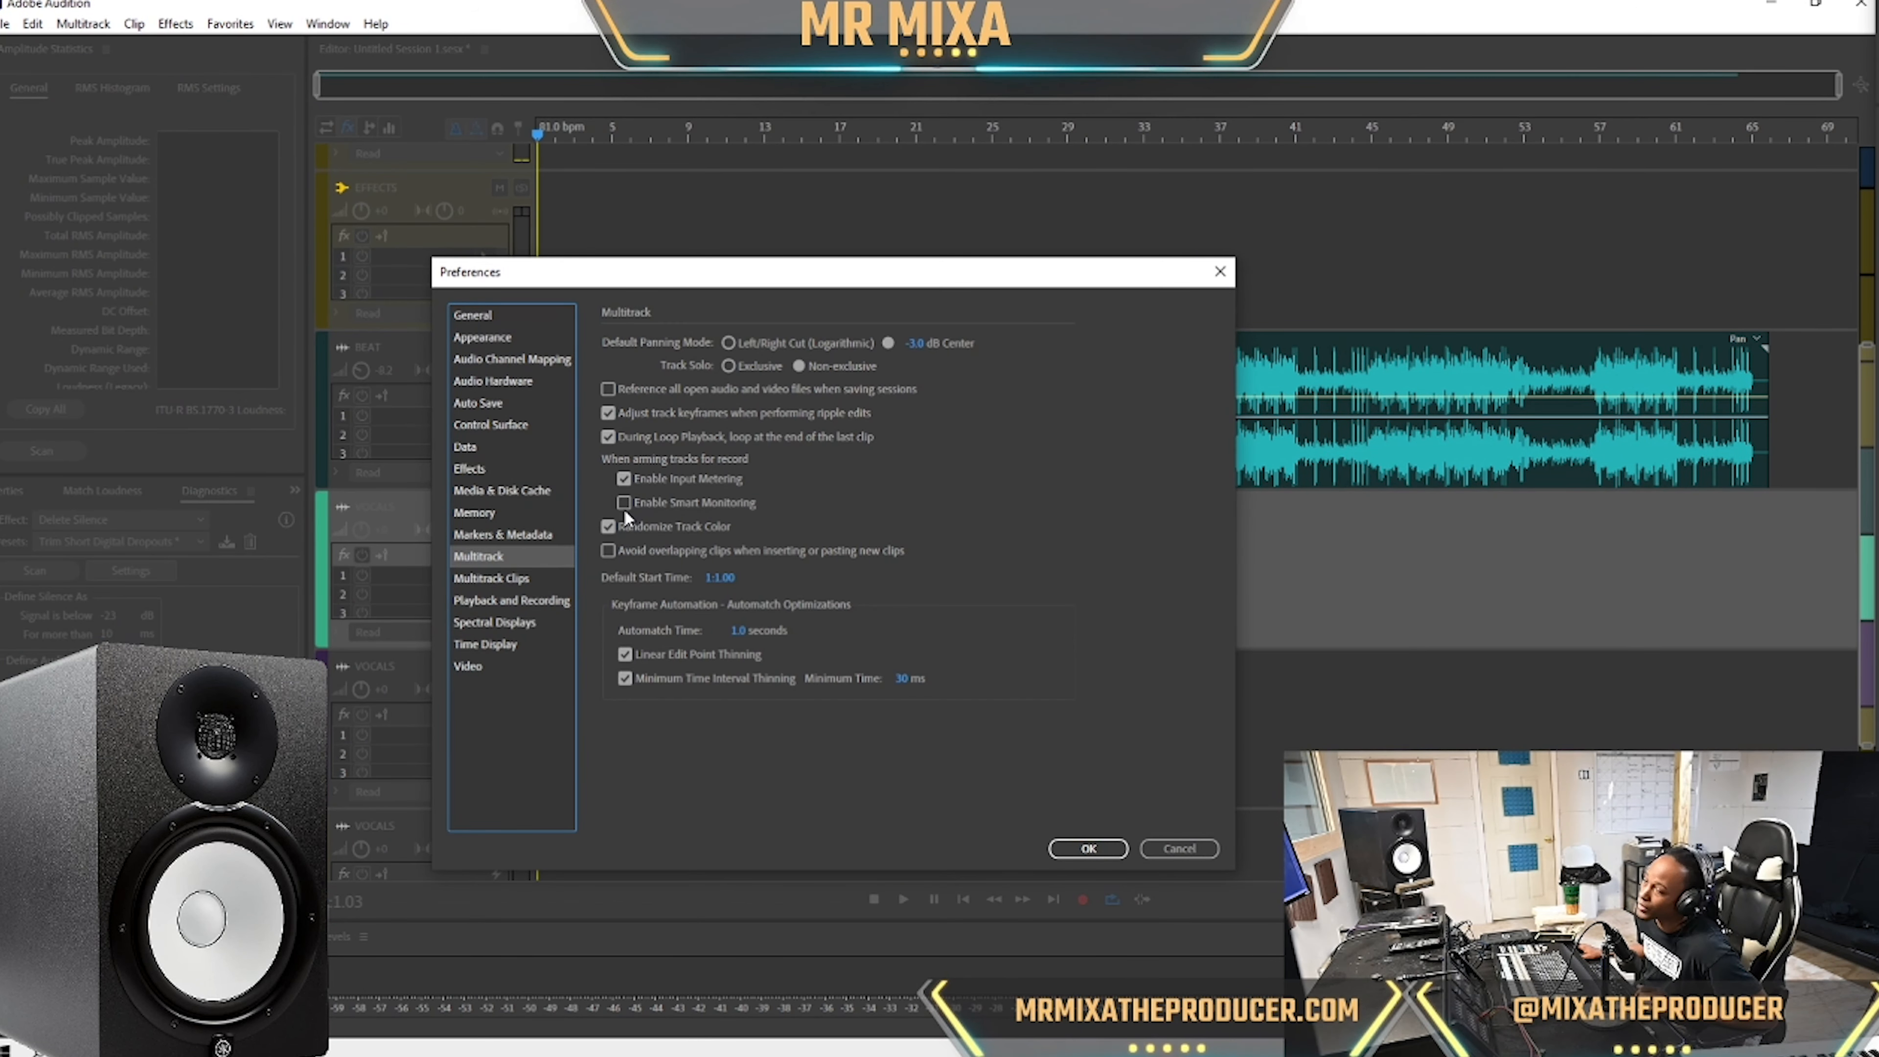
pyautogui.moveTo(621, 505)
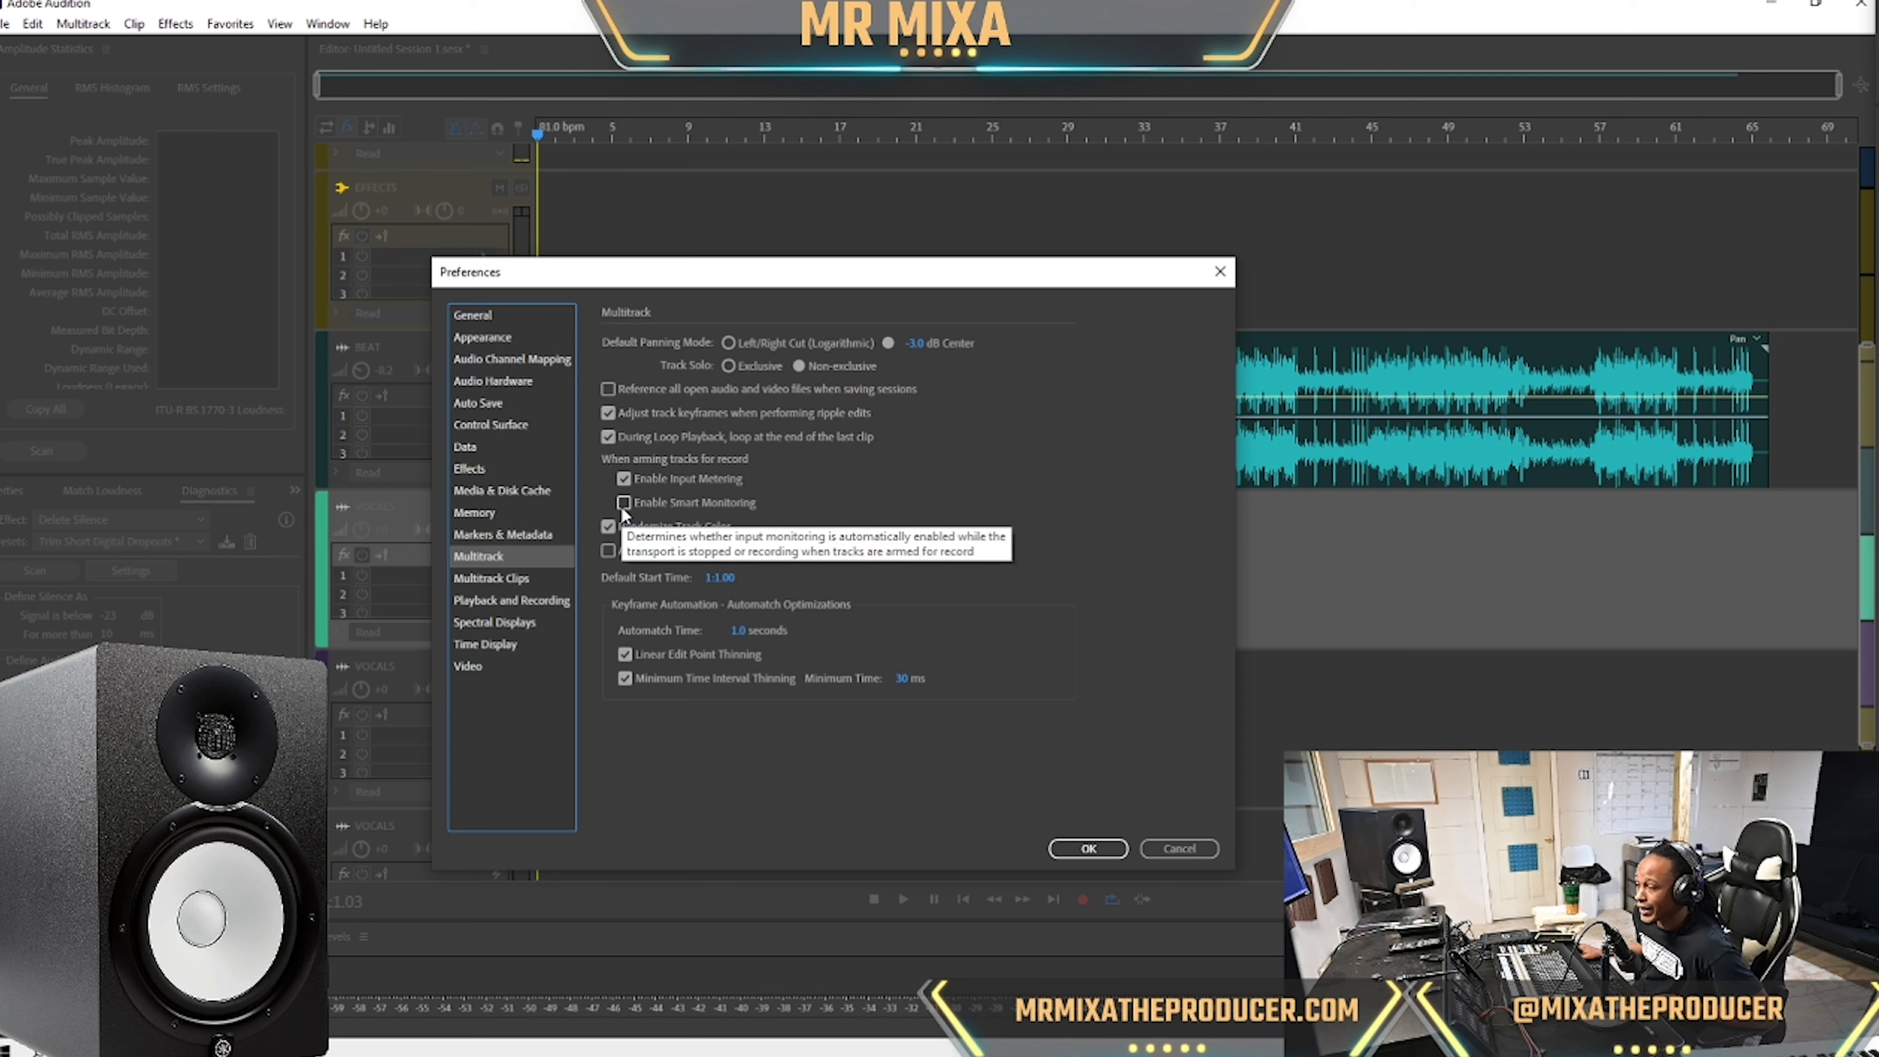
pyautogui.click(623, 504)
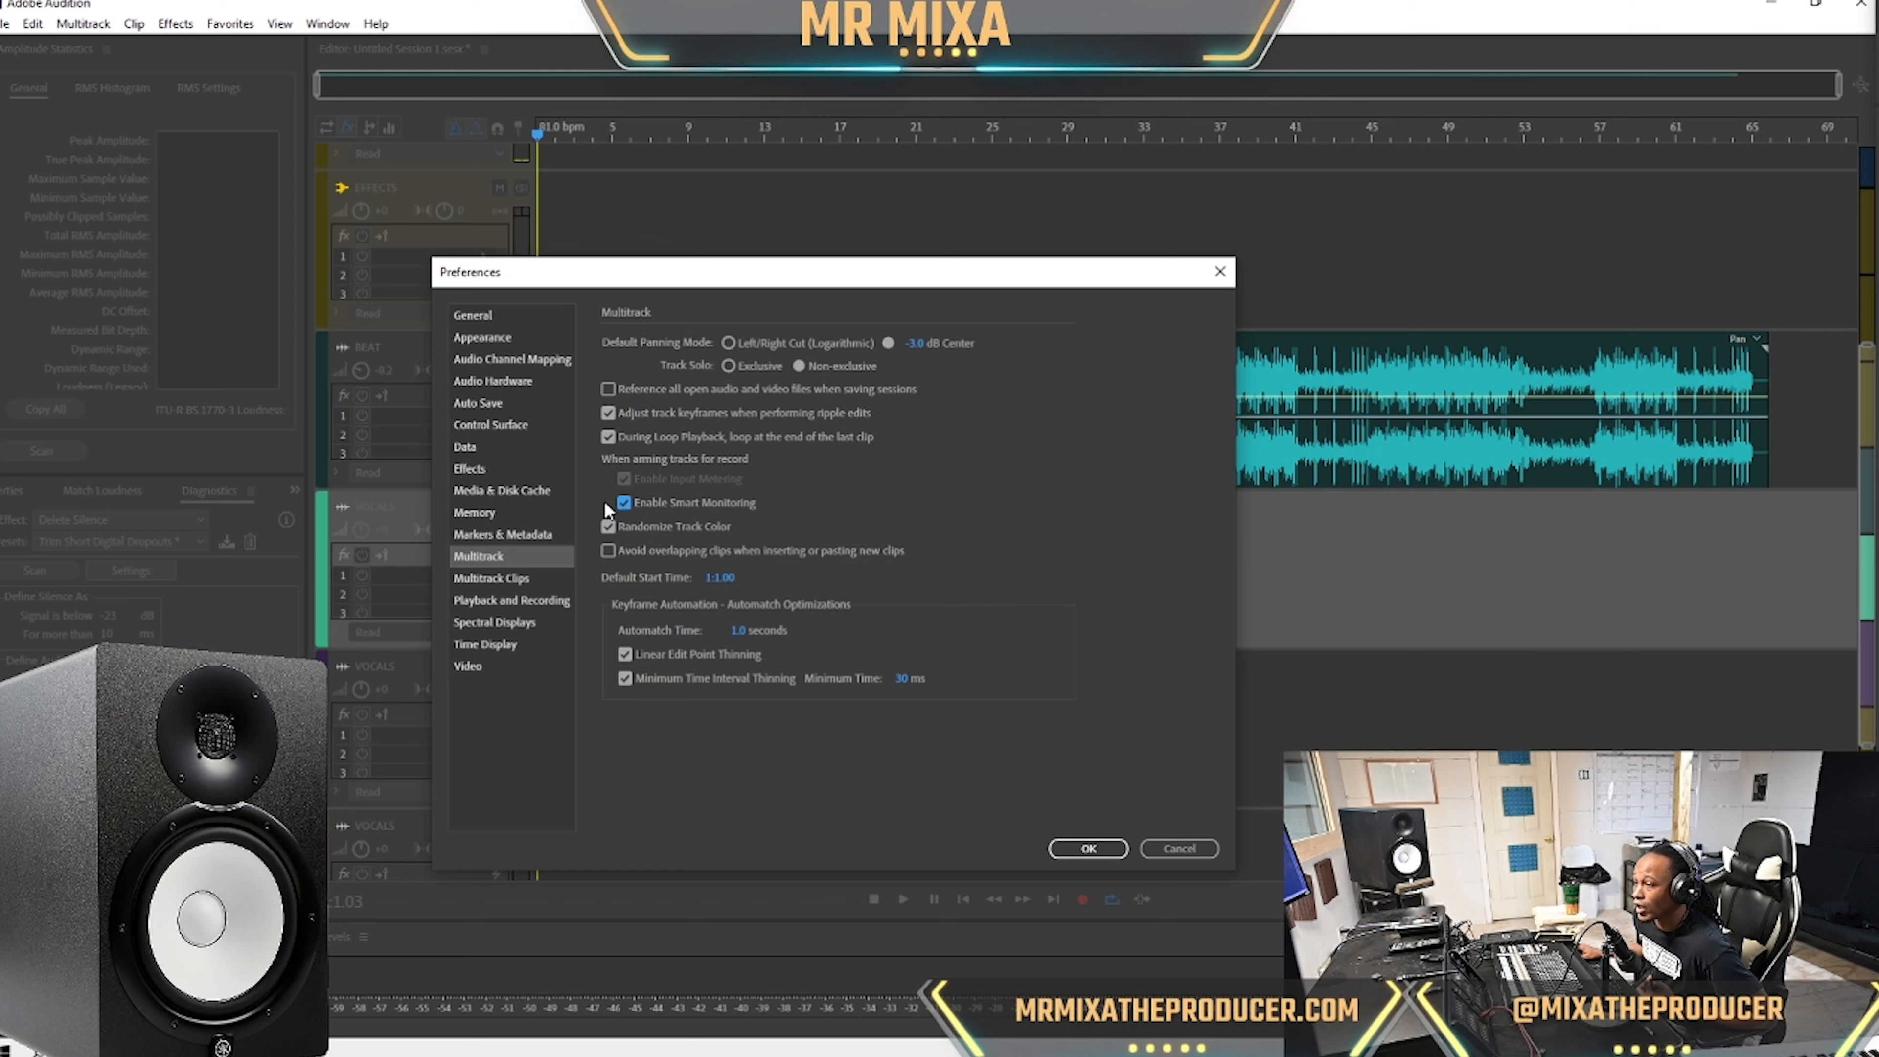
pyautogui.click(474, 512)
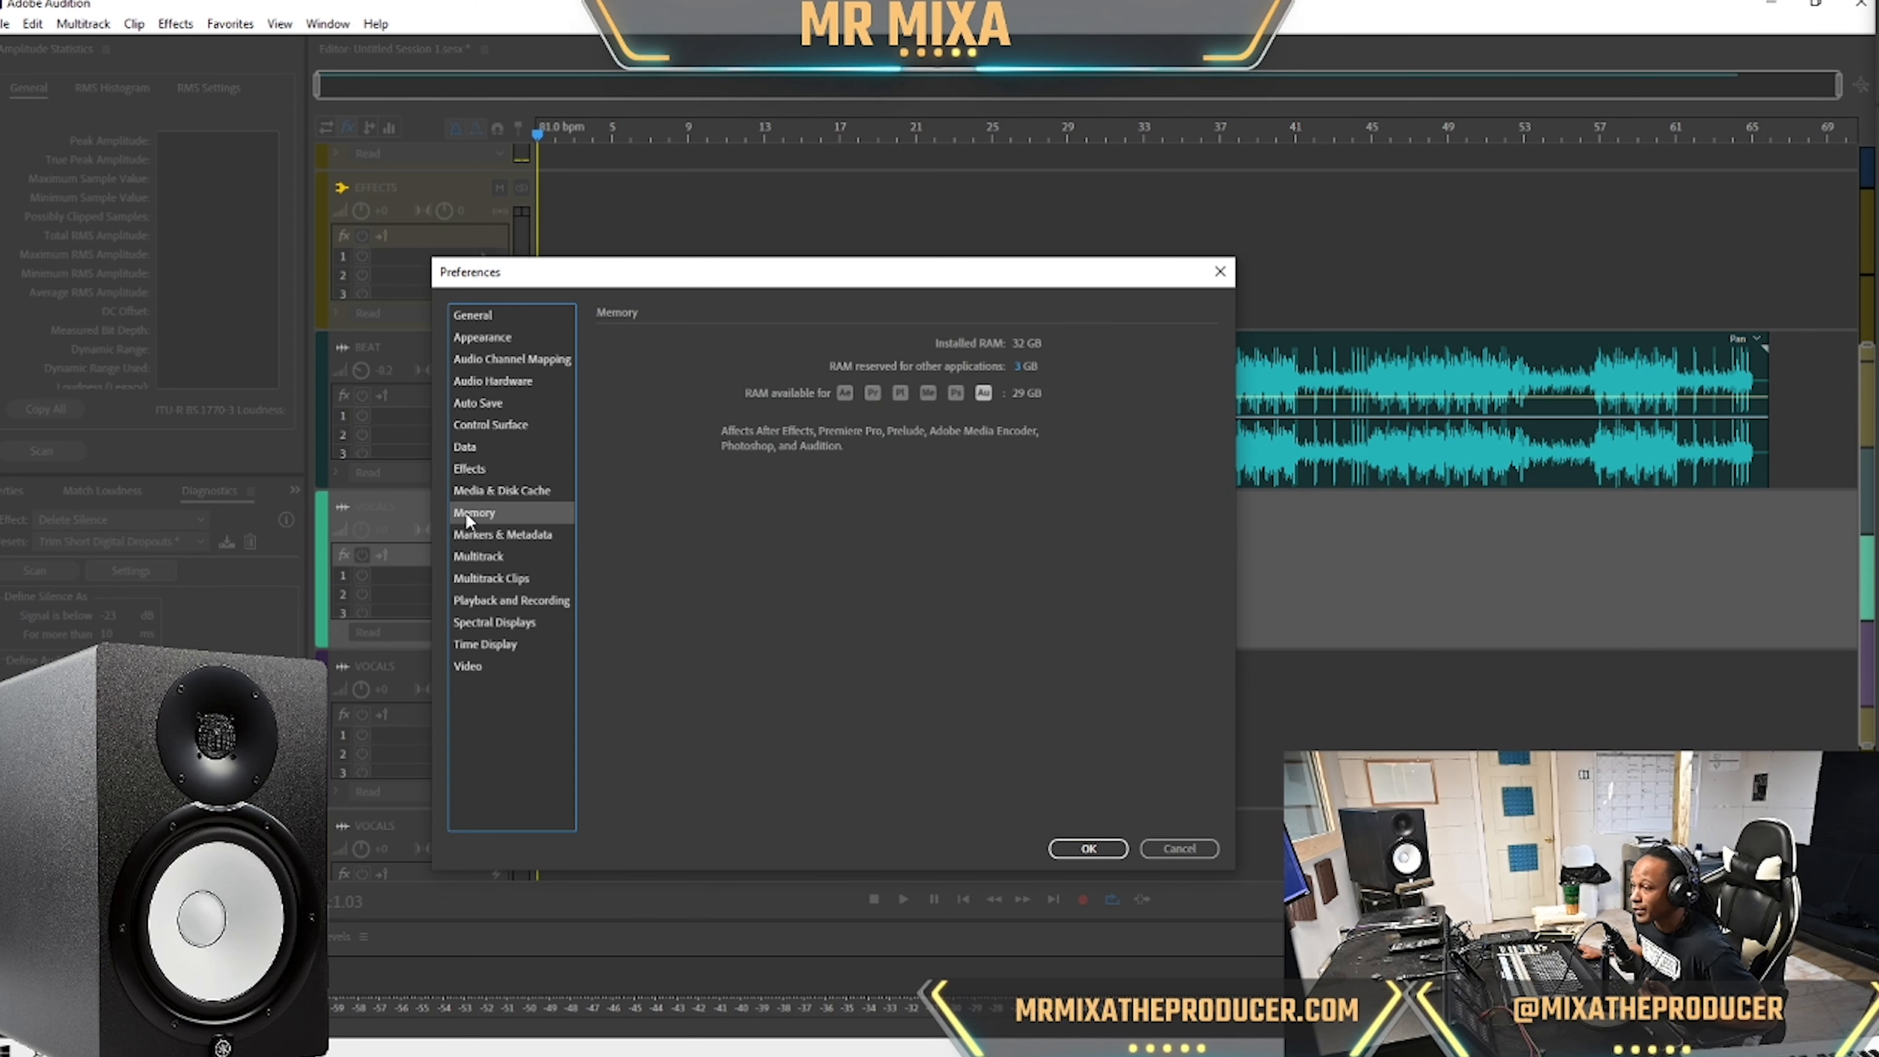
pyautogui.click(1016, 365)
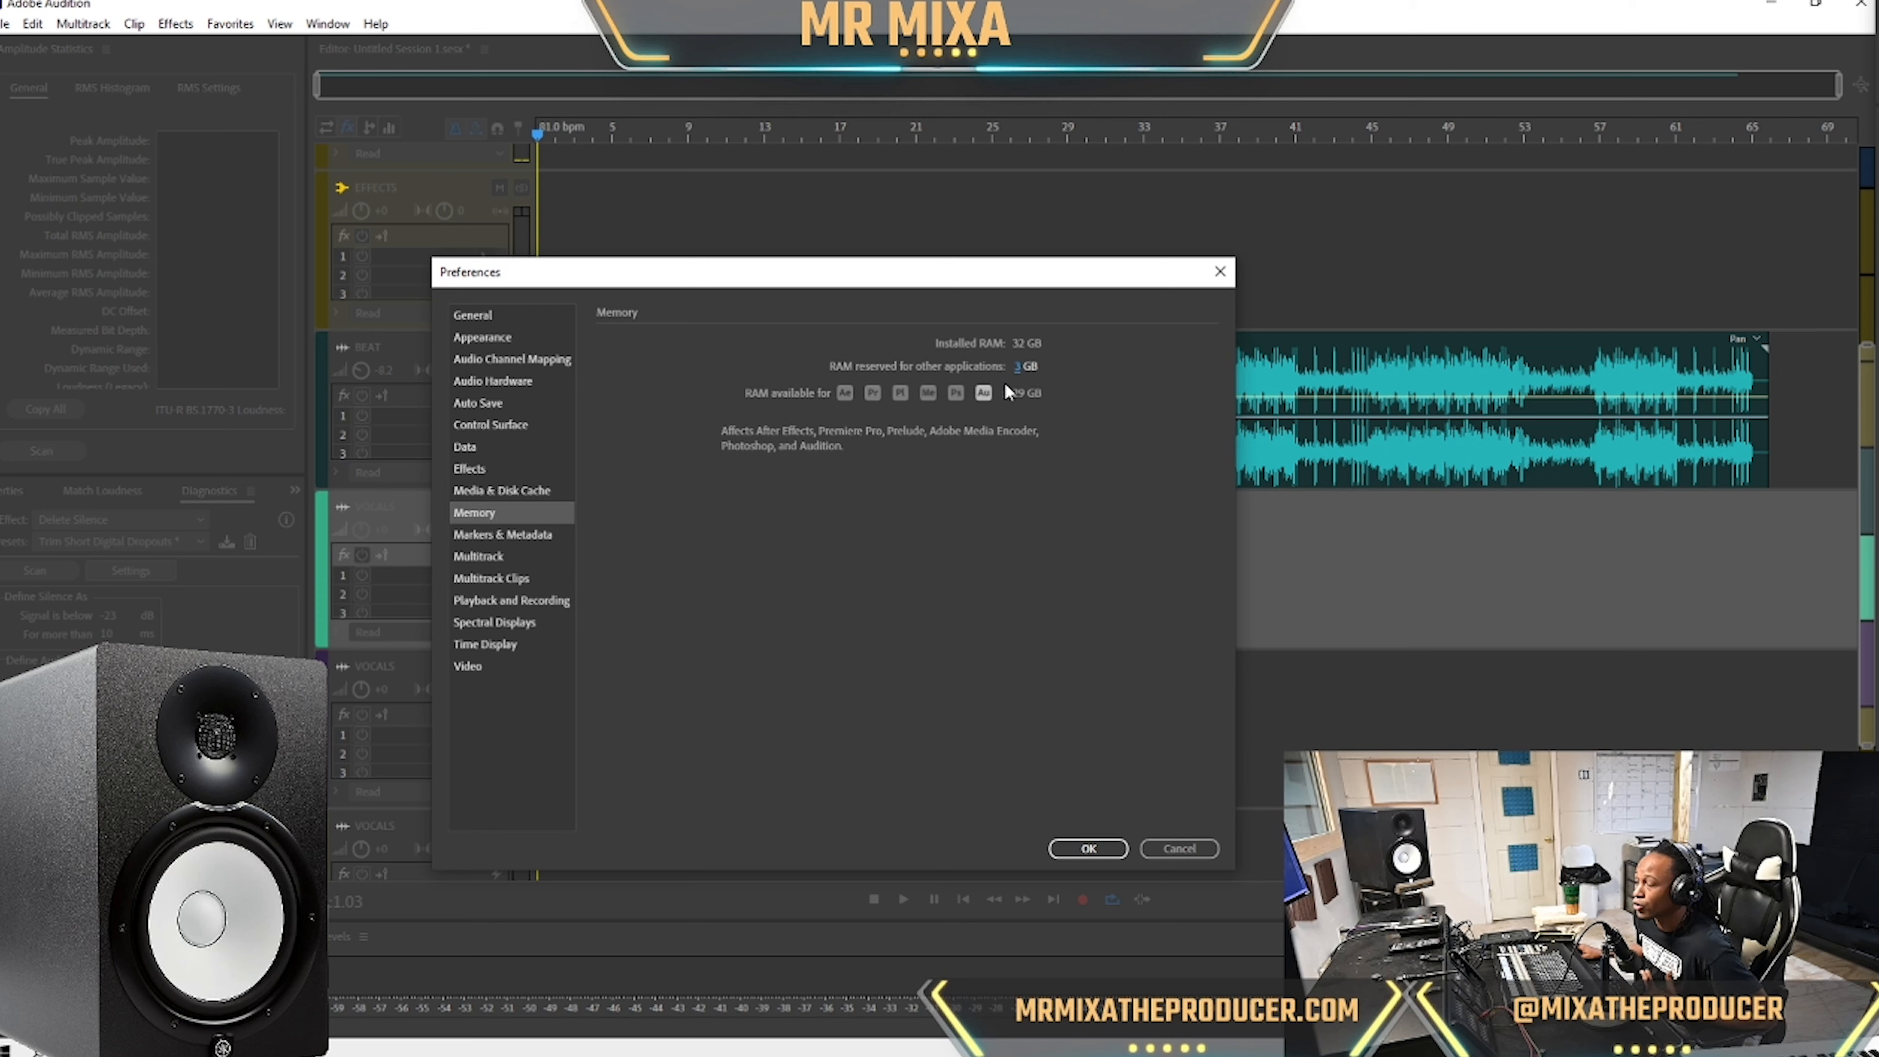
pyautogui.click(520, 606)
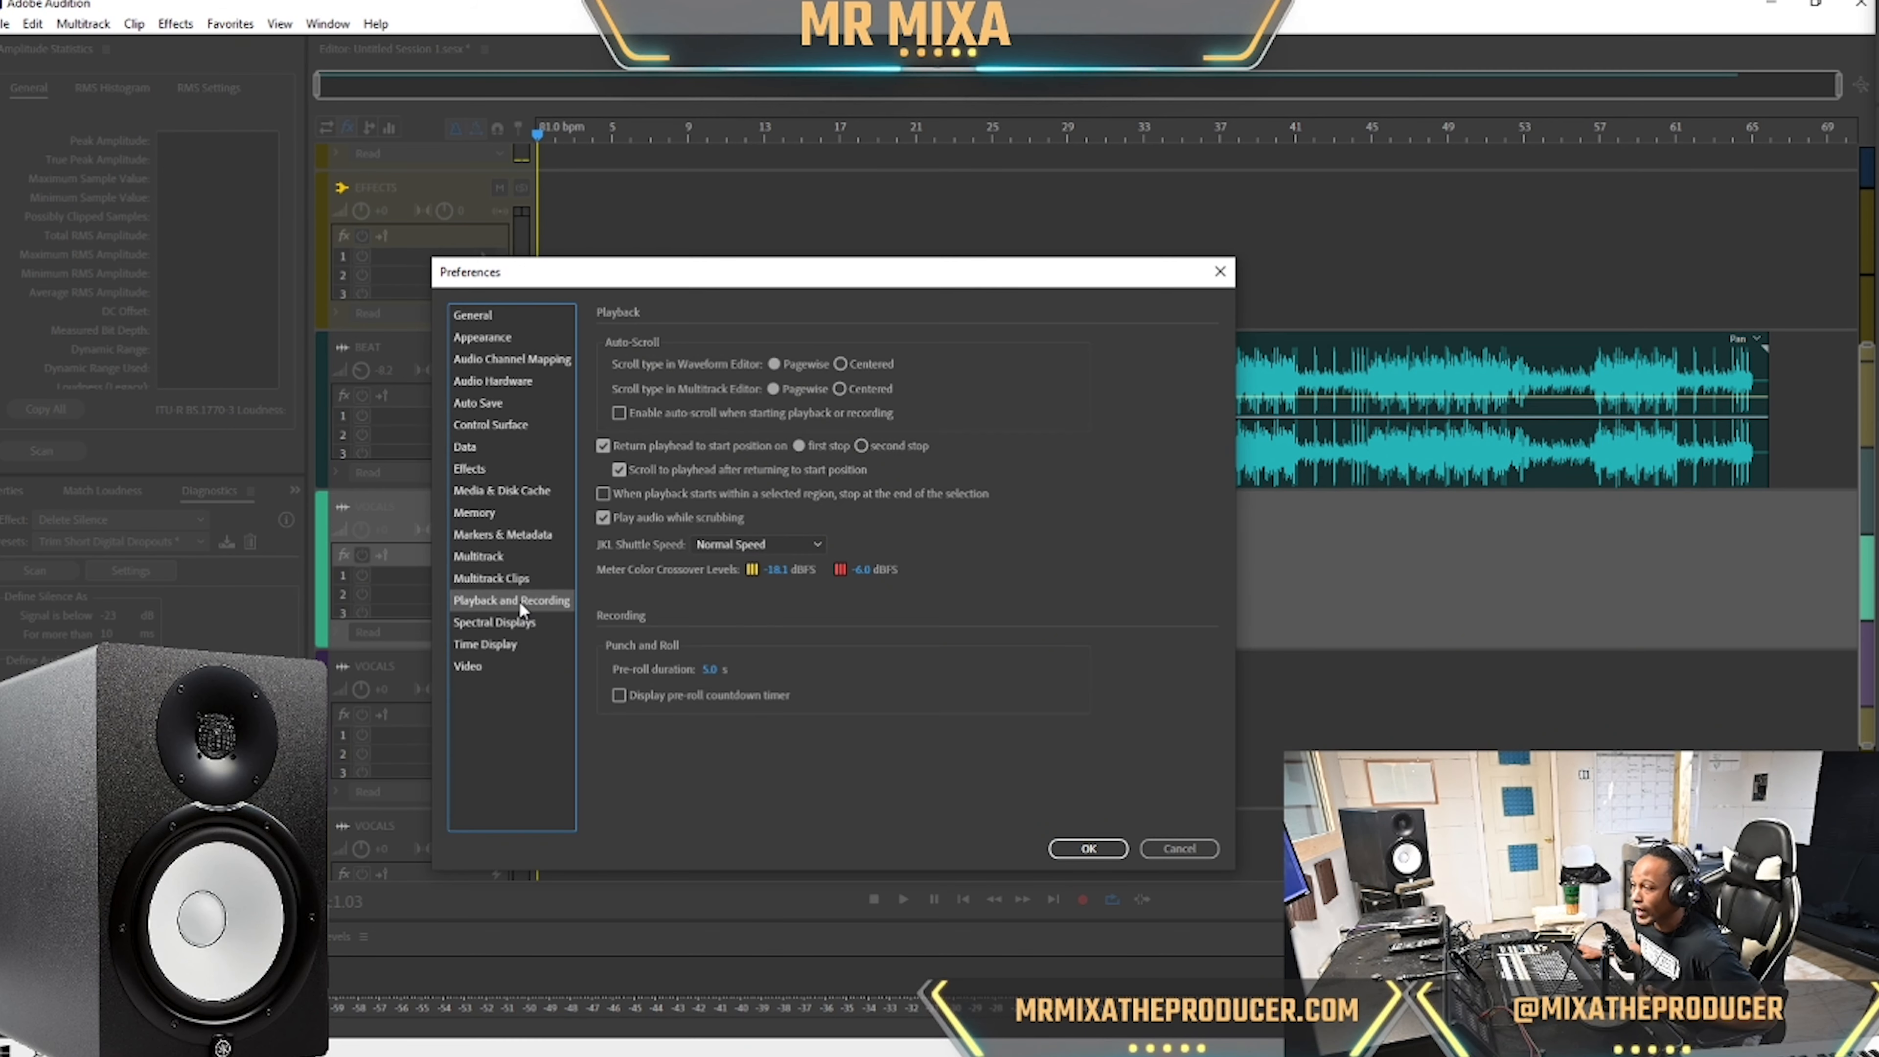
pyautogui.click(1086, 847)
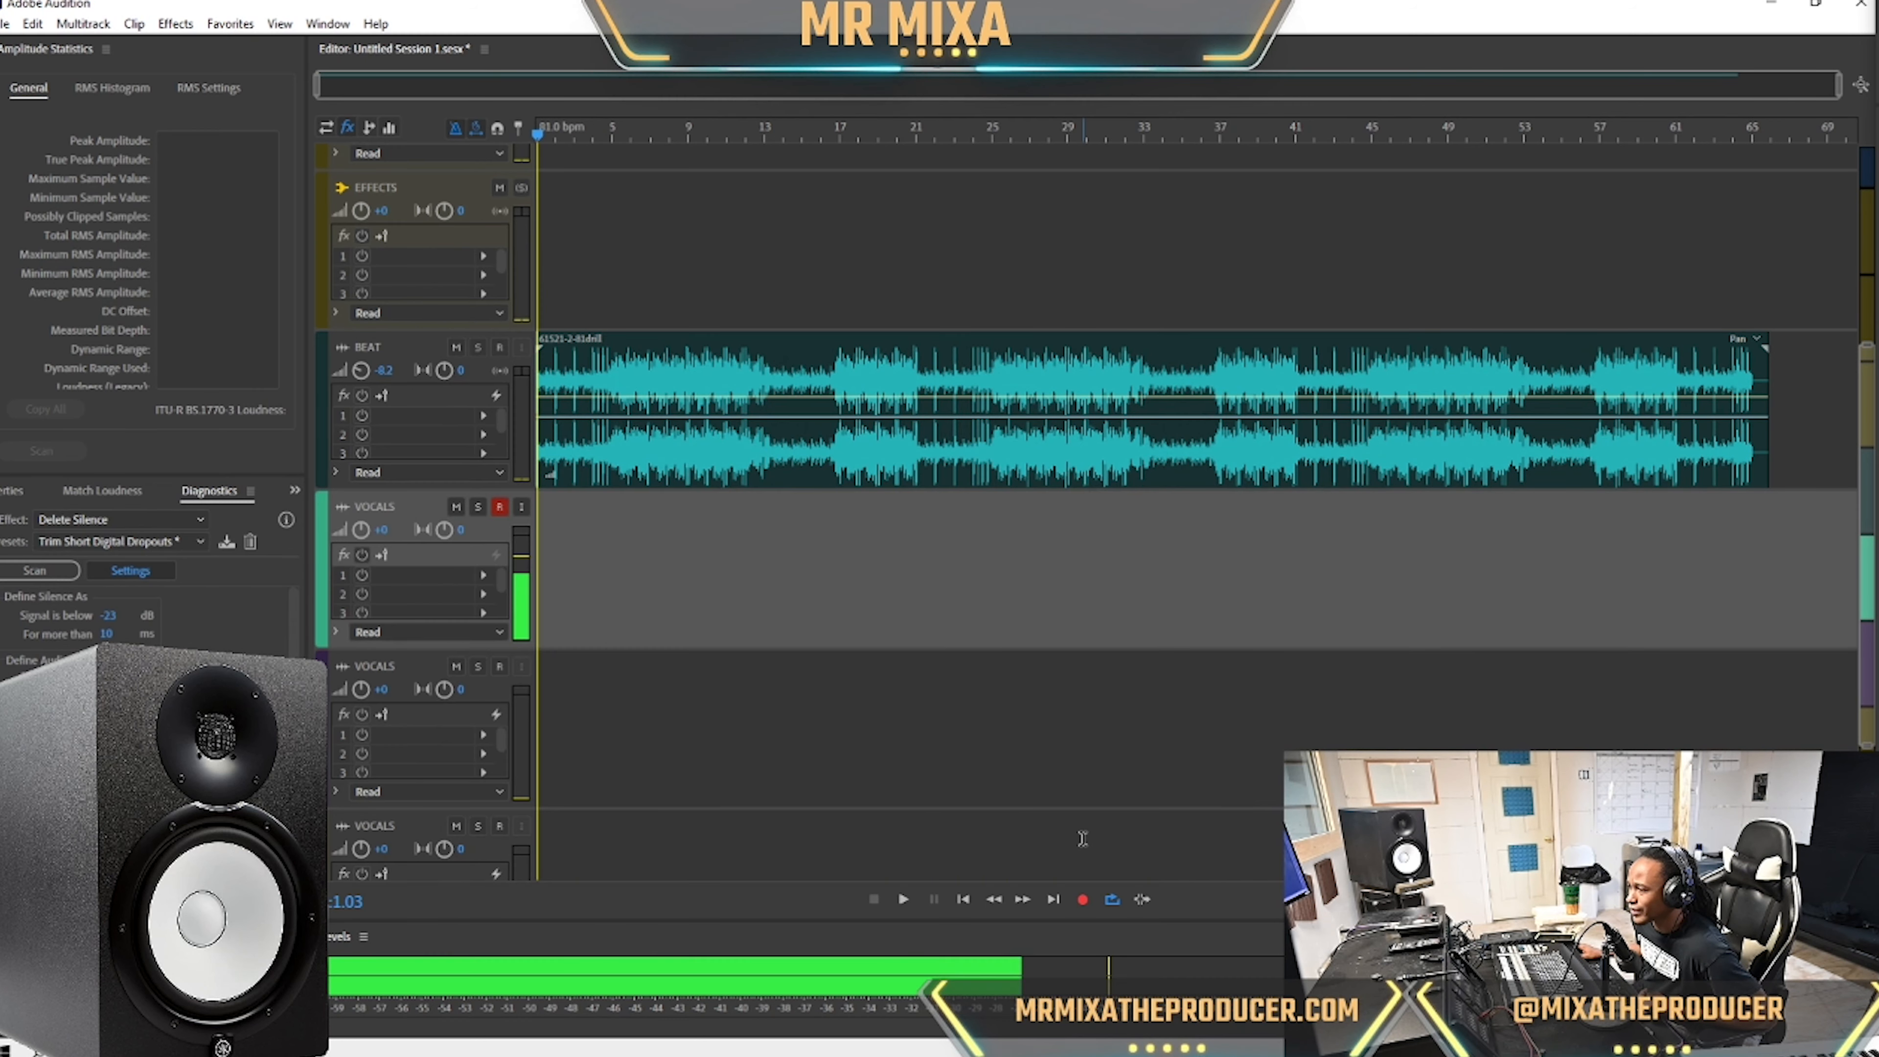
# Turn off Enable Smart Monitoring in the Multitrack preferences and accept, after viewing the Media & Disk Cache and Memory pages.
pyautogui.click(33, 24)
pyautogui.moveTo(222, 731)
pyautogui.click(582, 448)
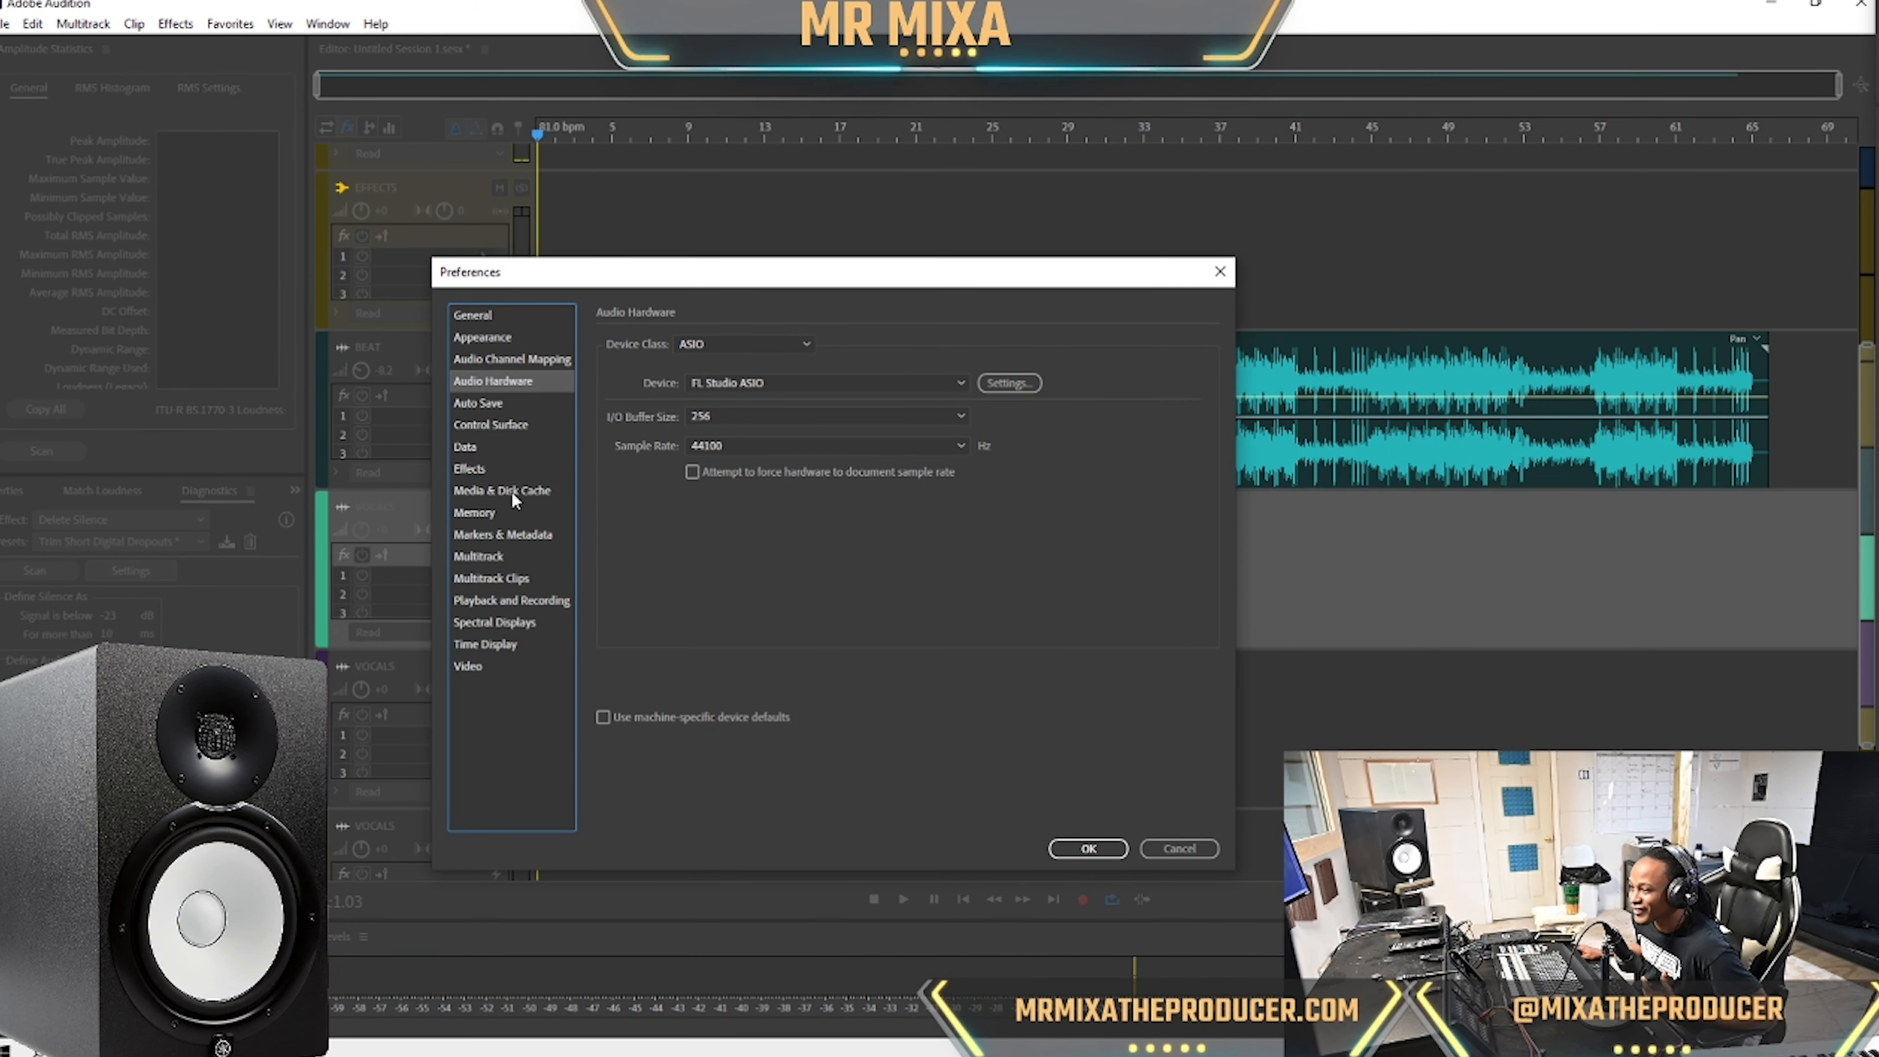
pyautogui.click(503, 491)
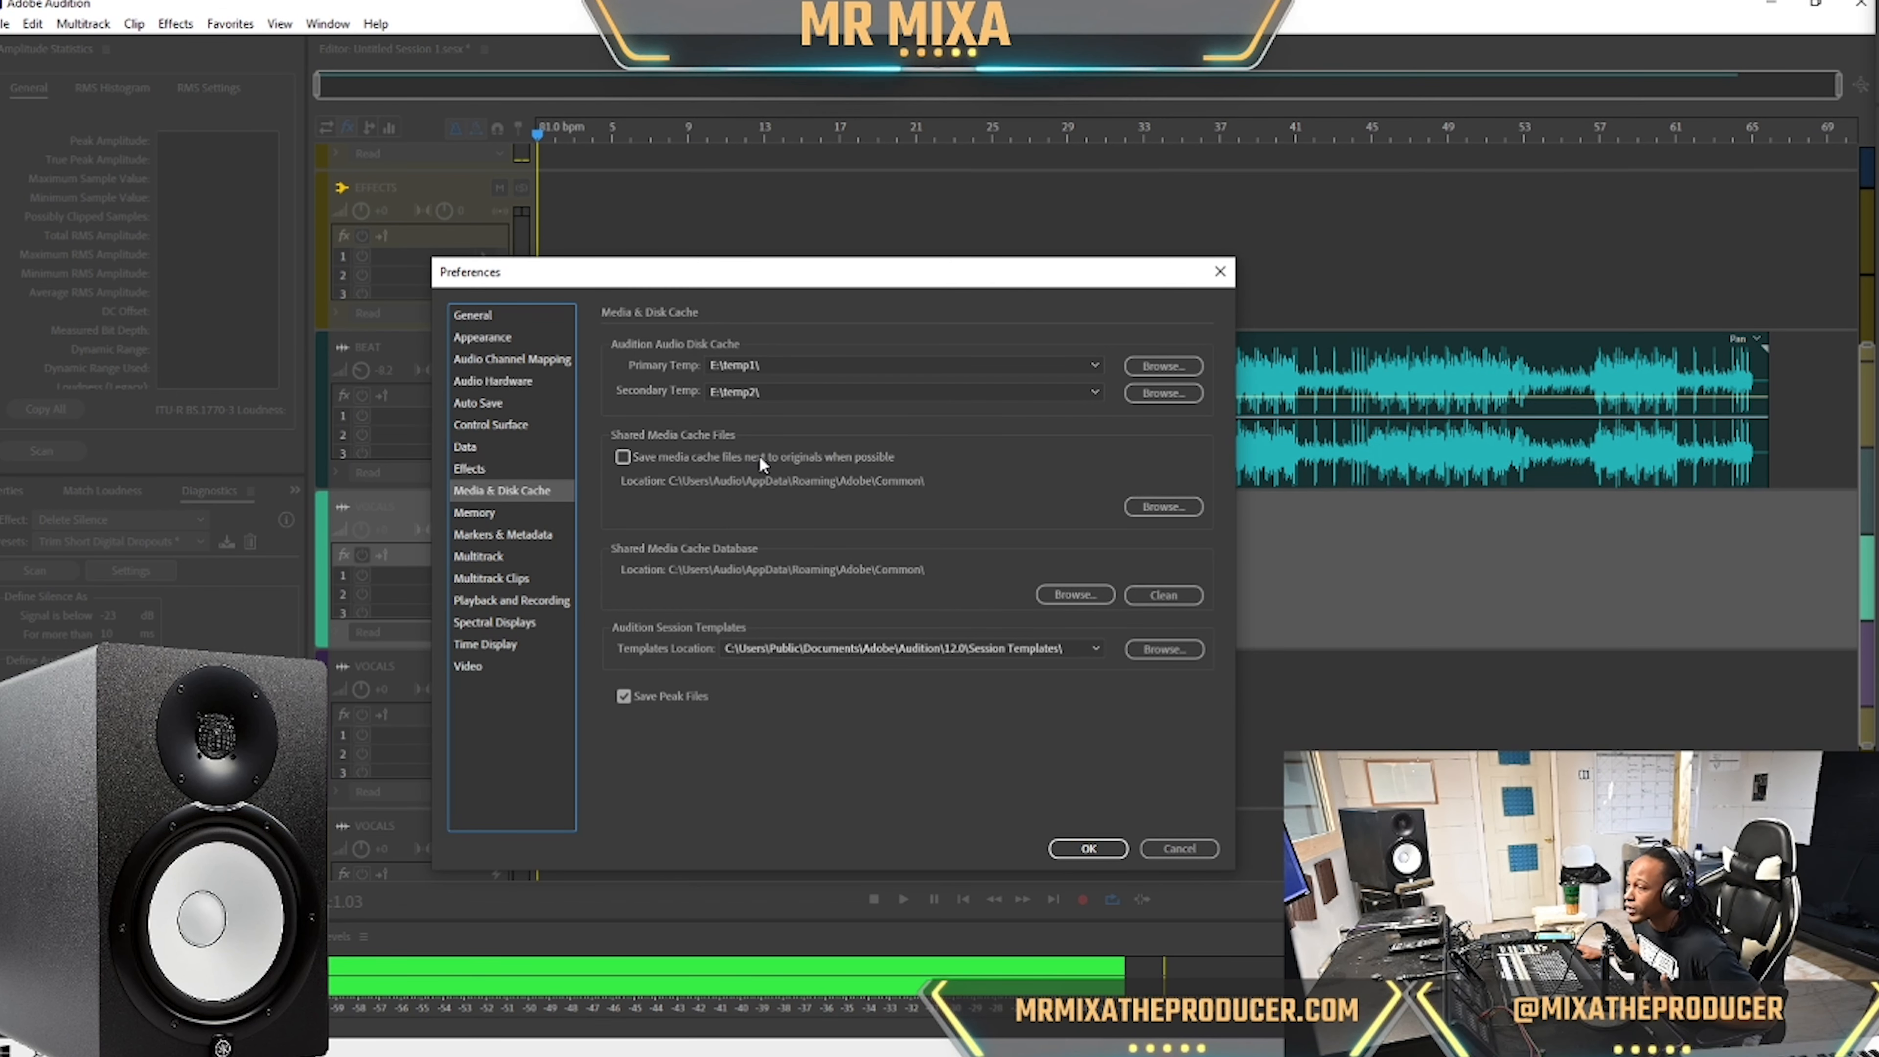
pyautogui.click(478, 514)
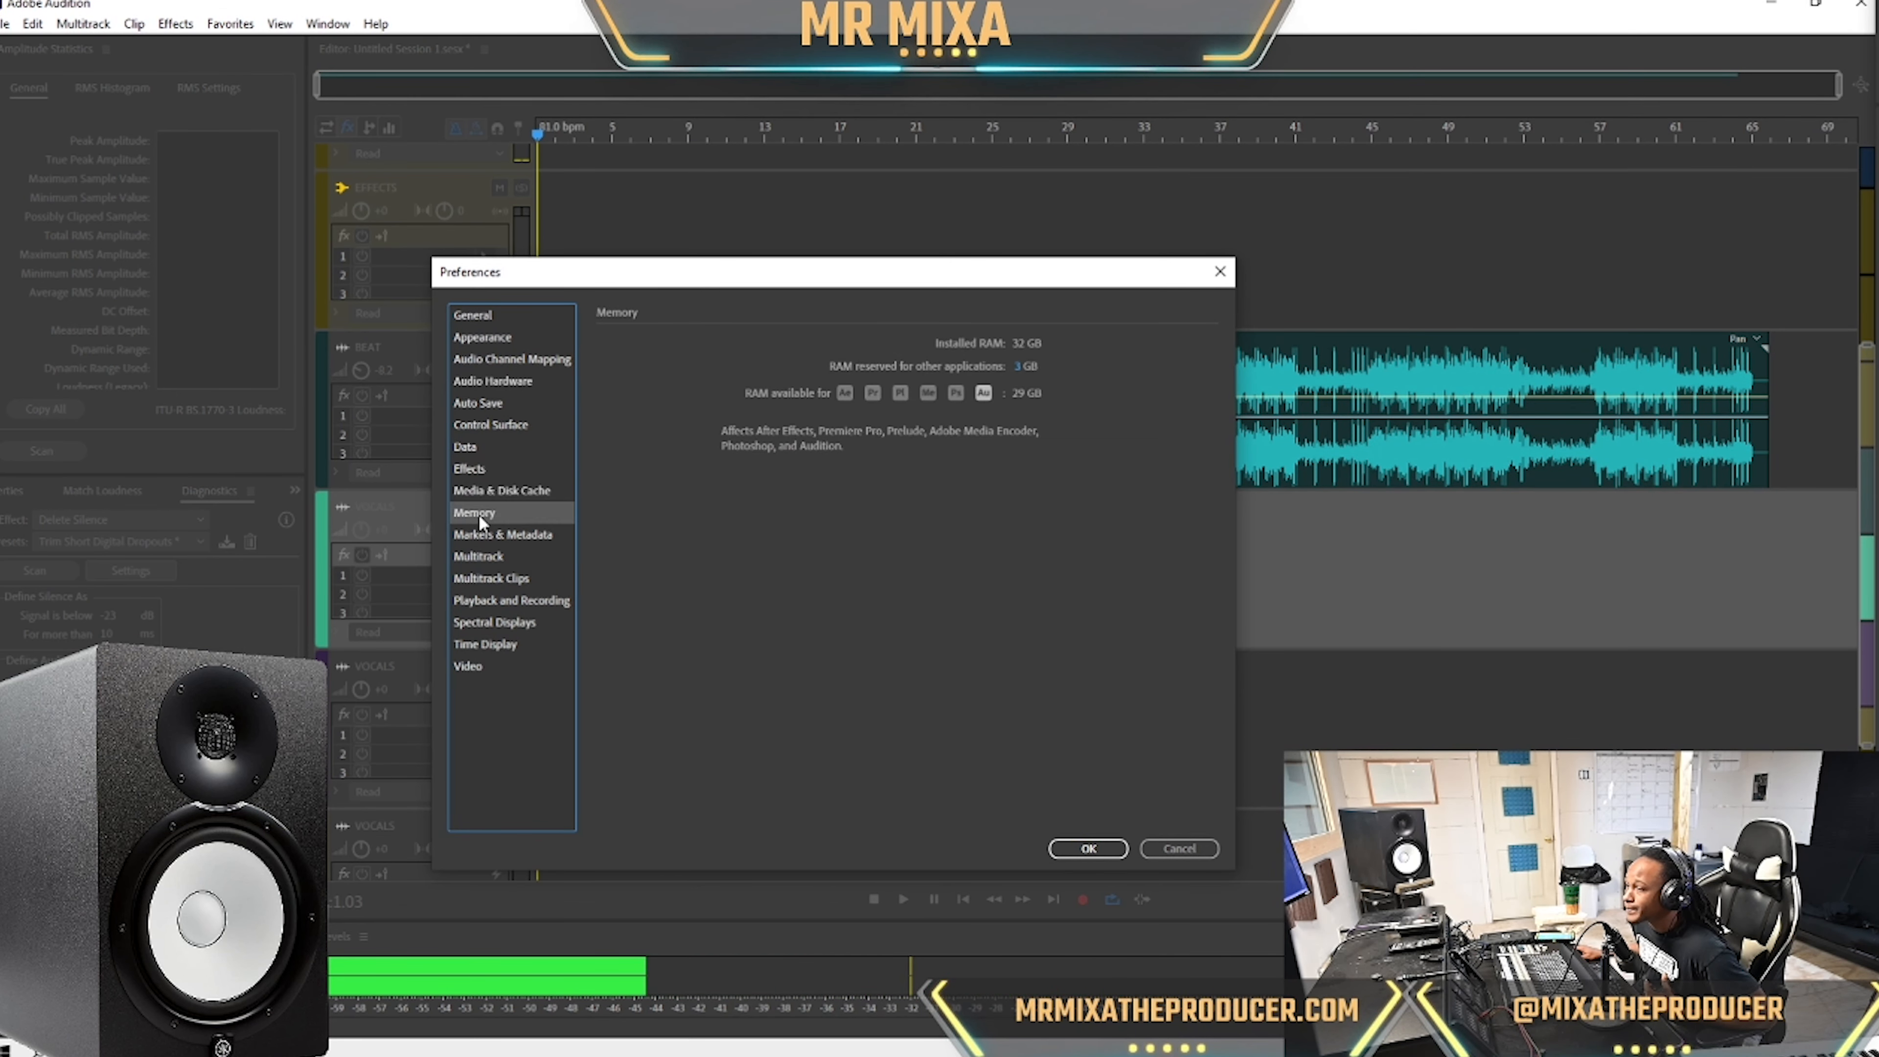
pyautogui.click(500, 557)
pyautogui.click(622, 504)
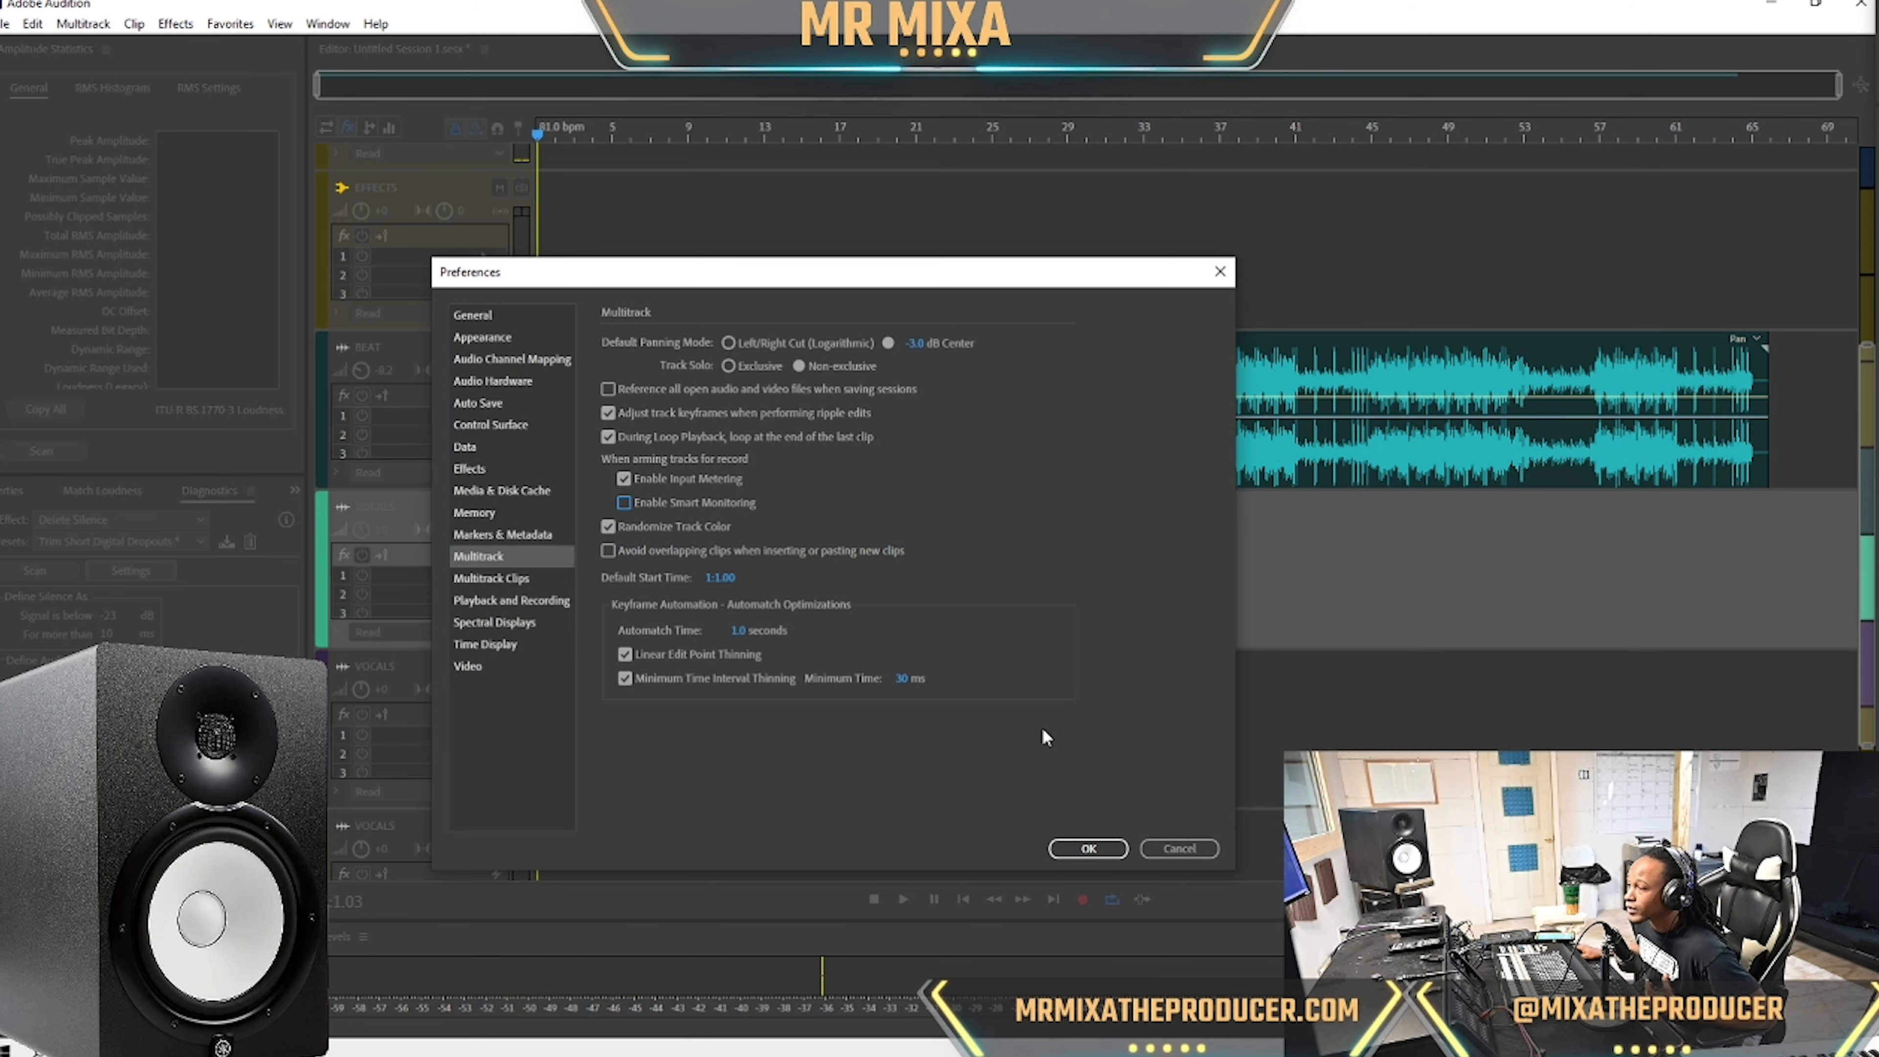
pyautogui.click(1091, 854)
# Record a vocal take over the beat on the armed VOCALS track, from the start of the timeline to about bar 13.
pyautogui.scroll(-3, 361, 547)
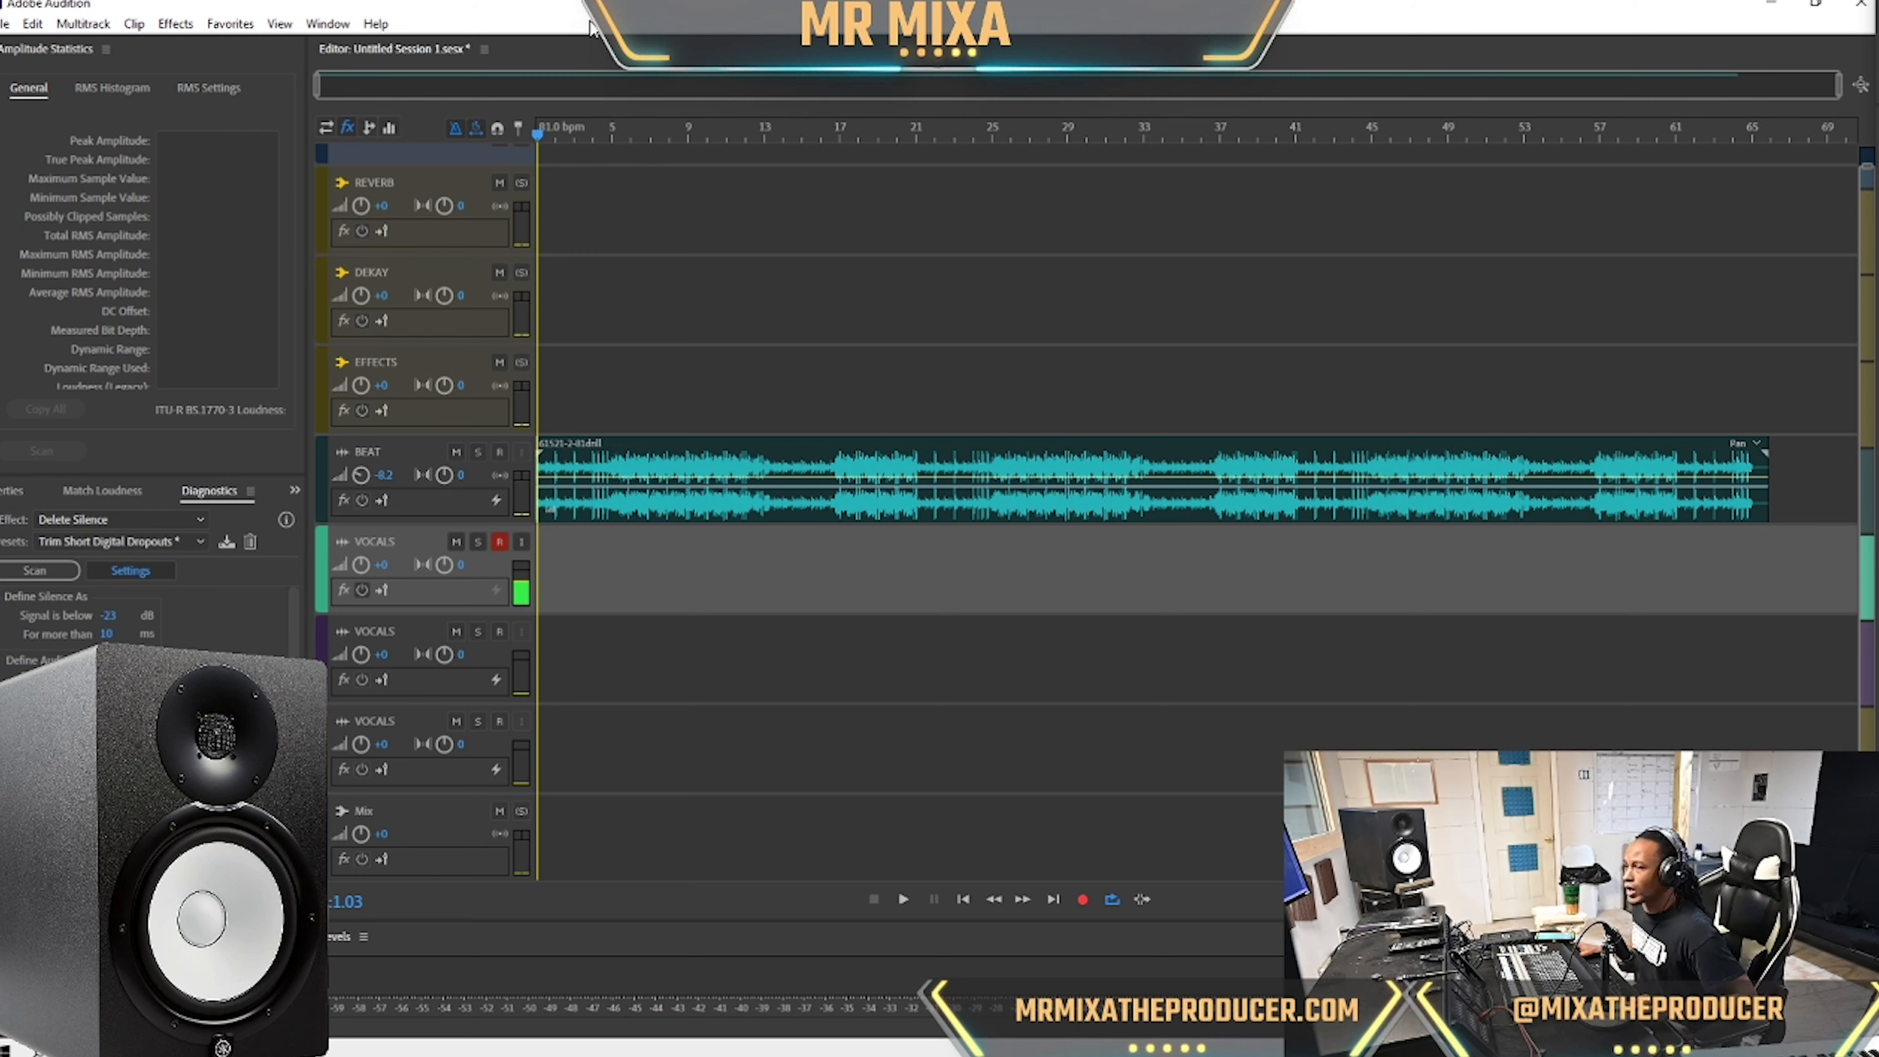
pyautogui.click(1084, 901)
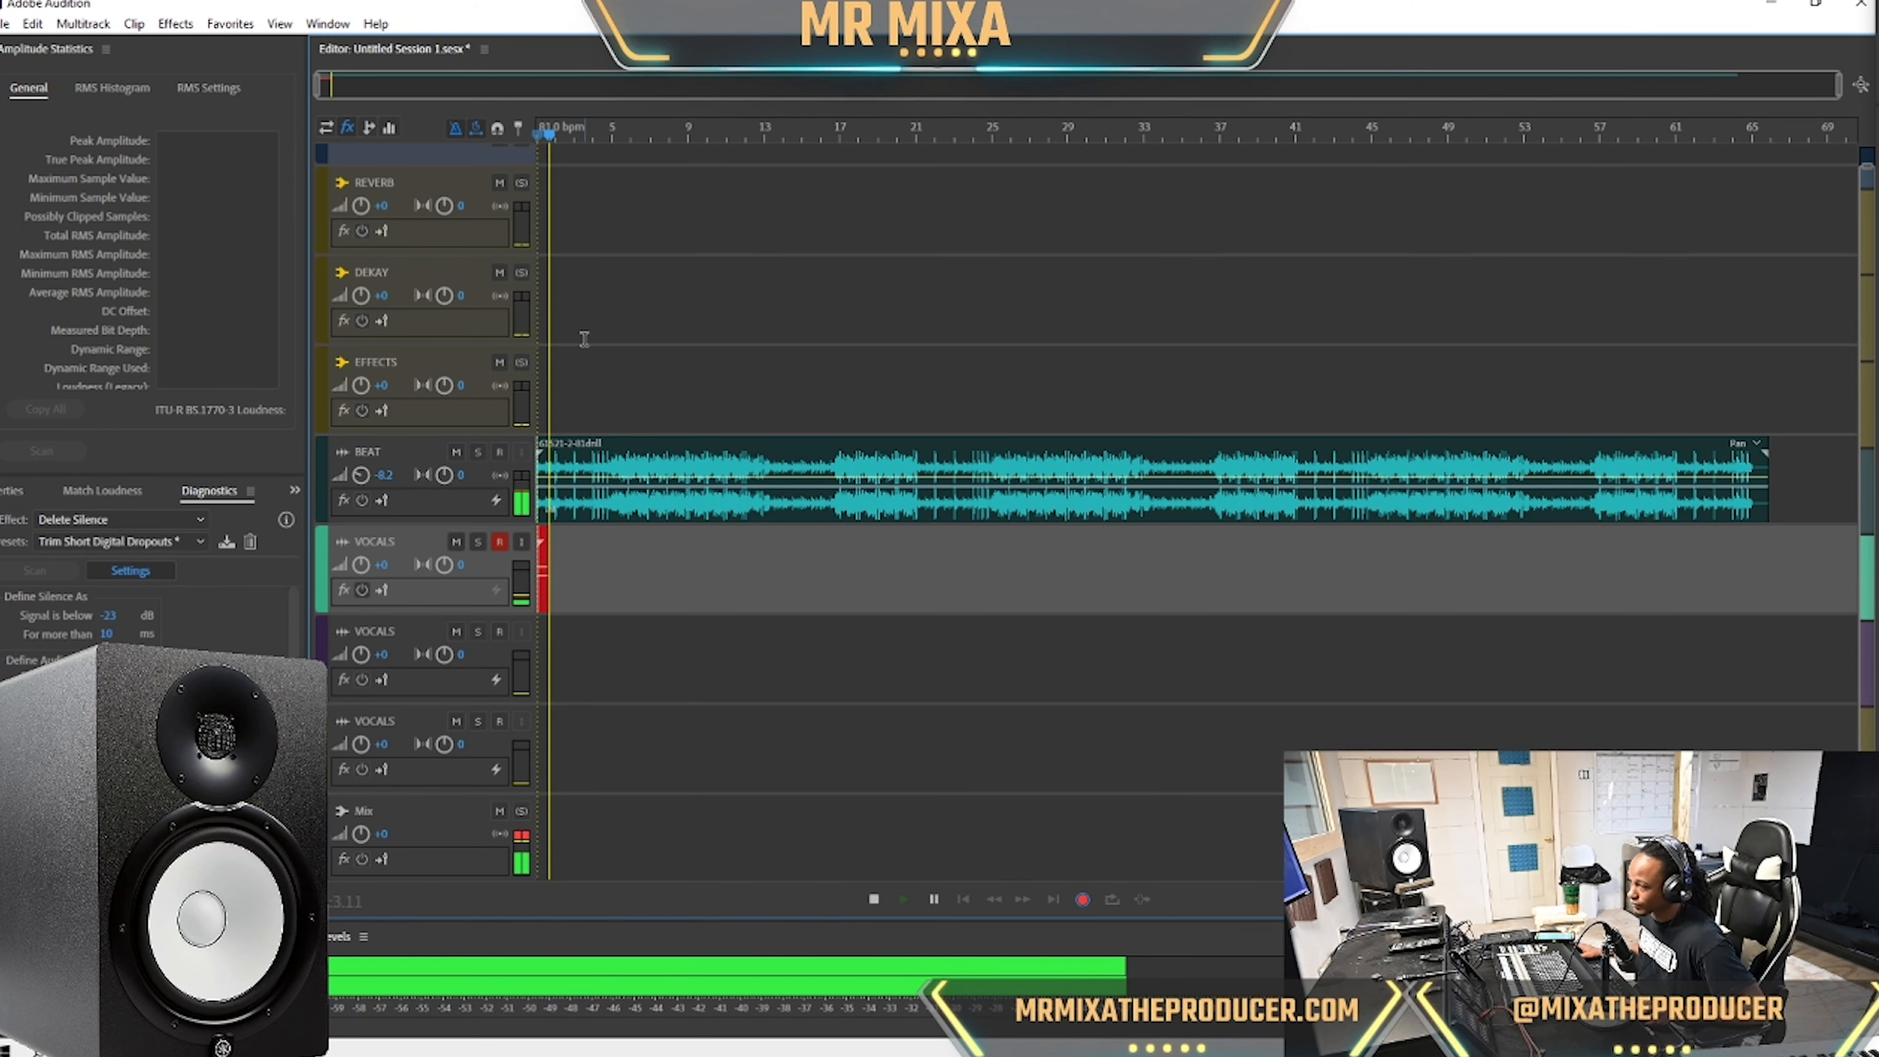
pyautogui.press('space')
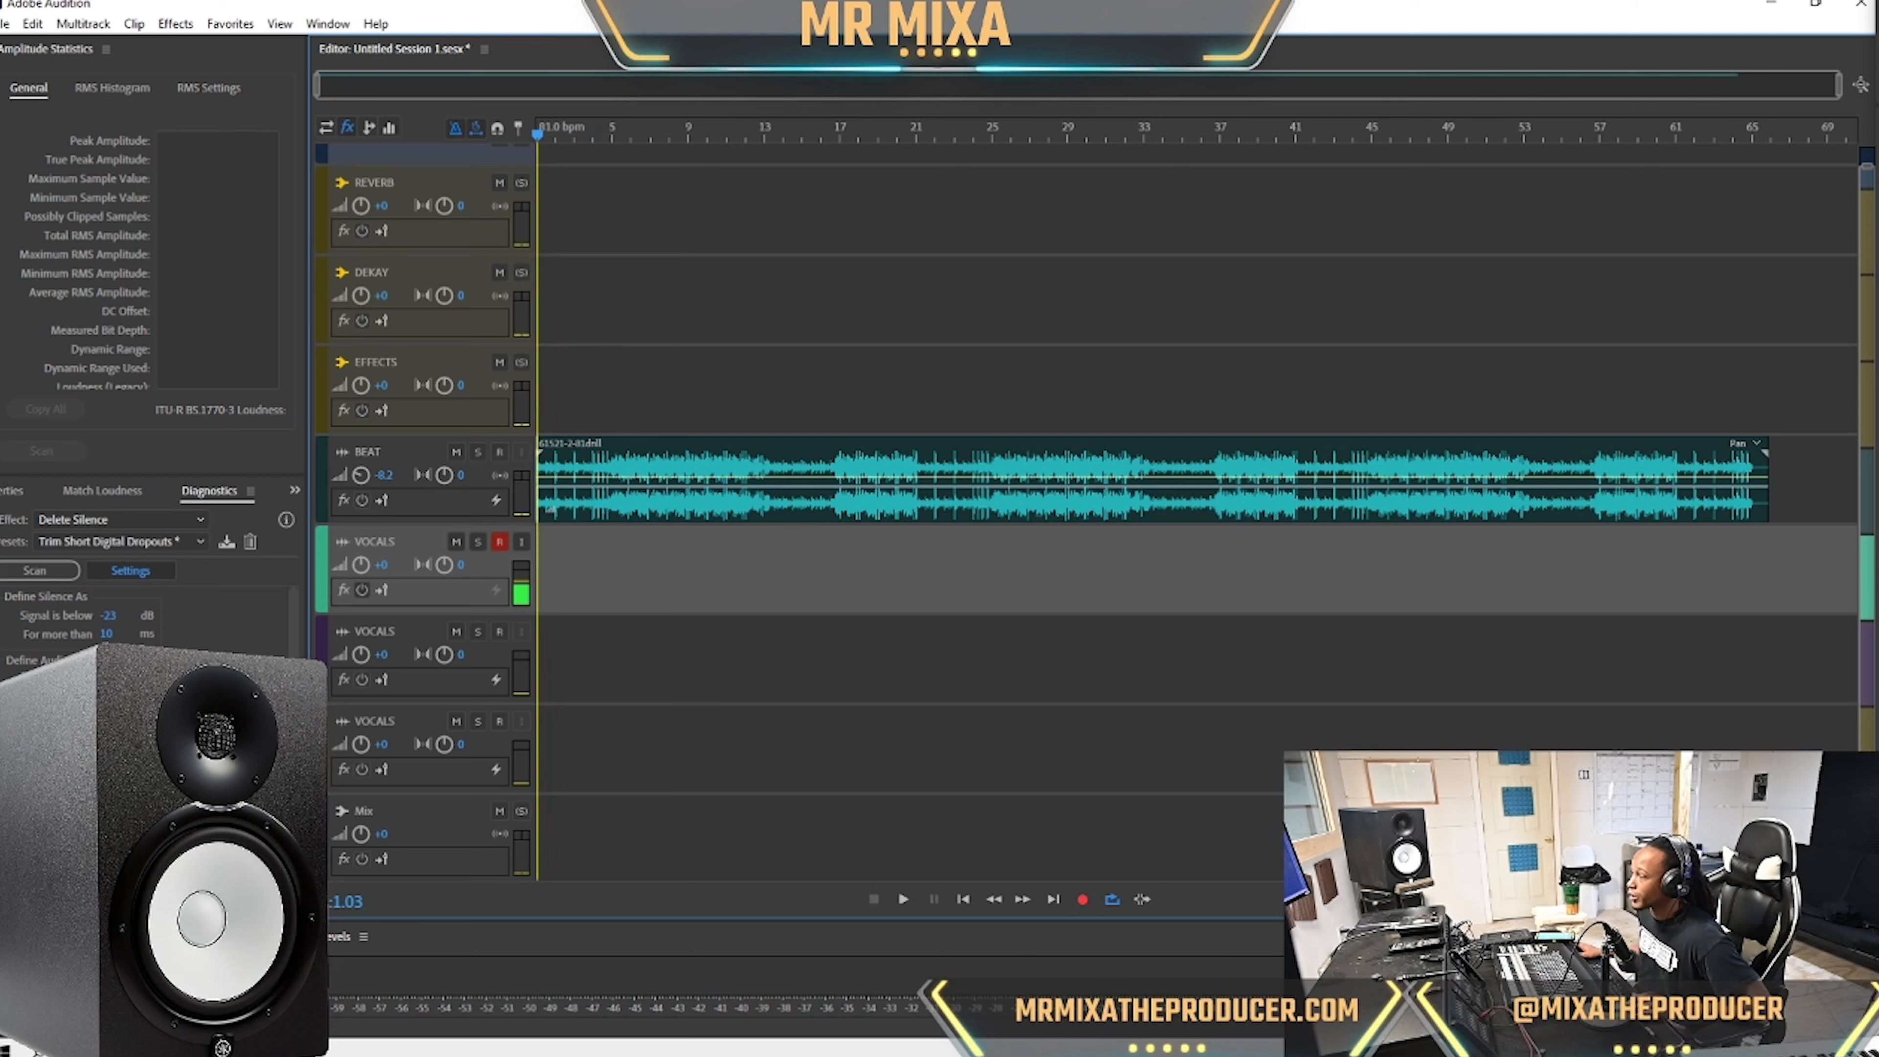
pyautogui.click(429, 154)
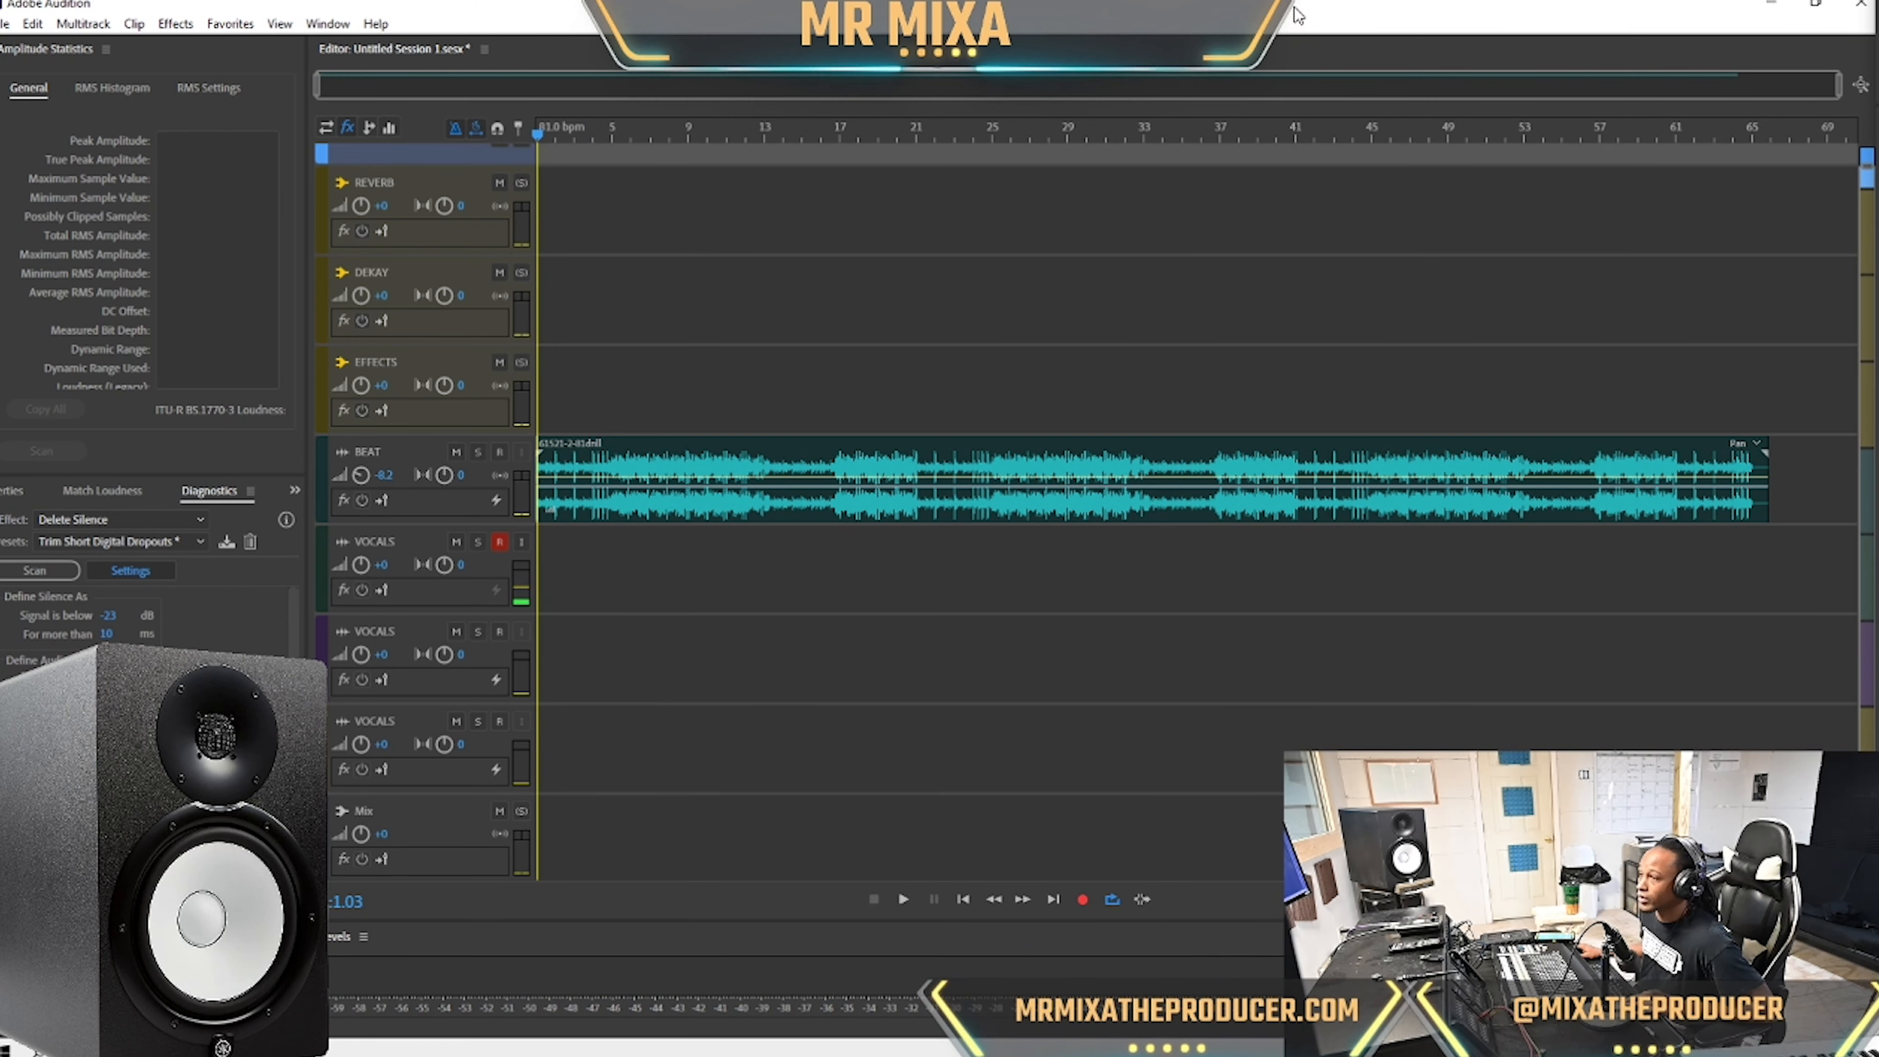
pyautogui.hotkey('shift', 'space')
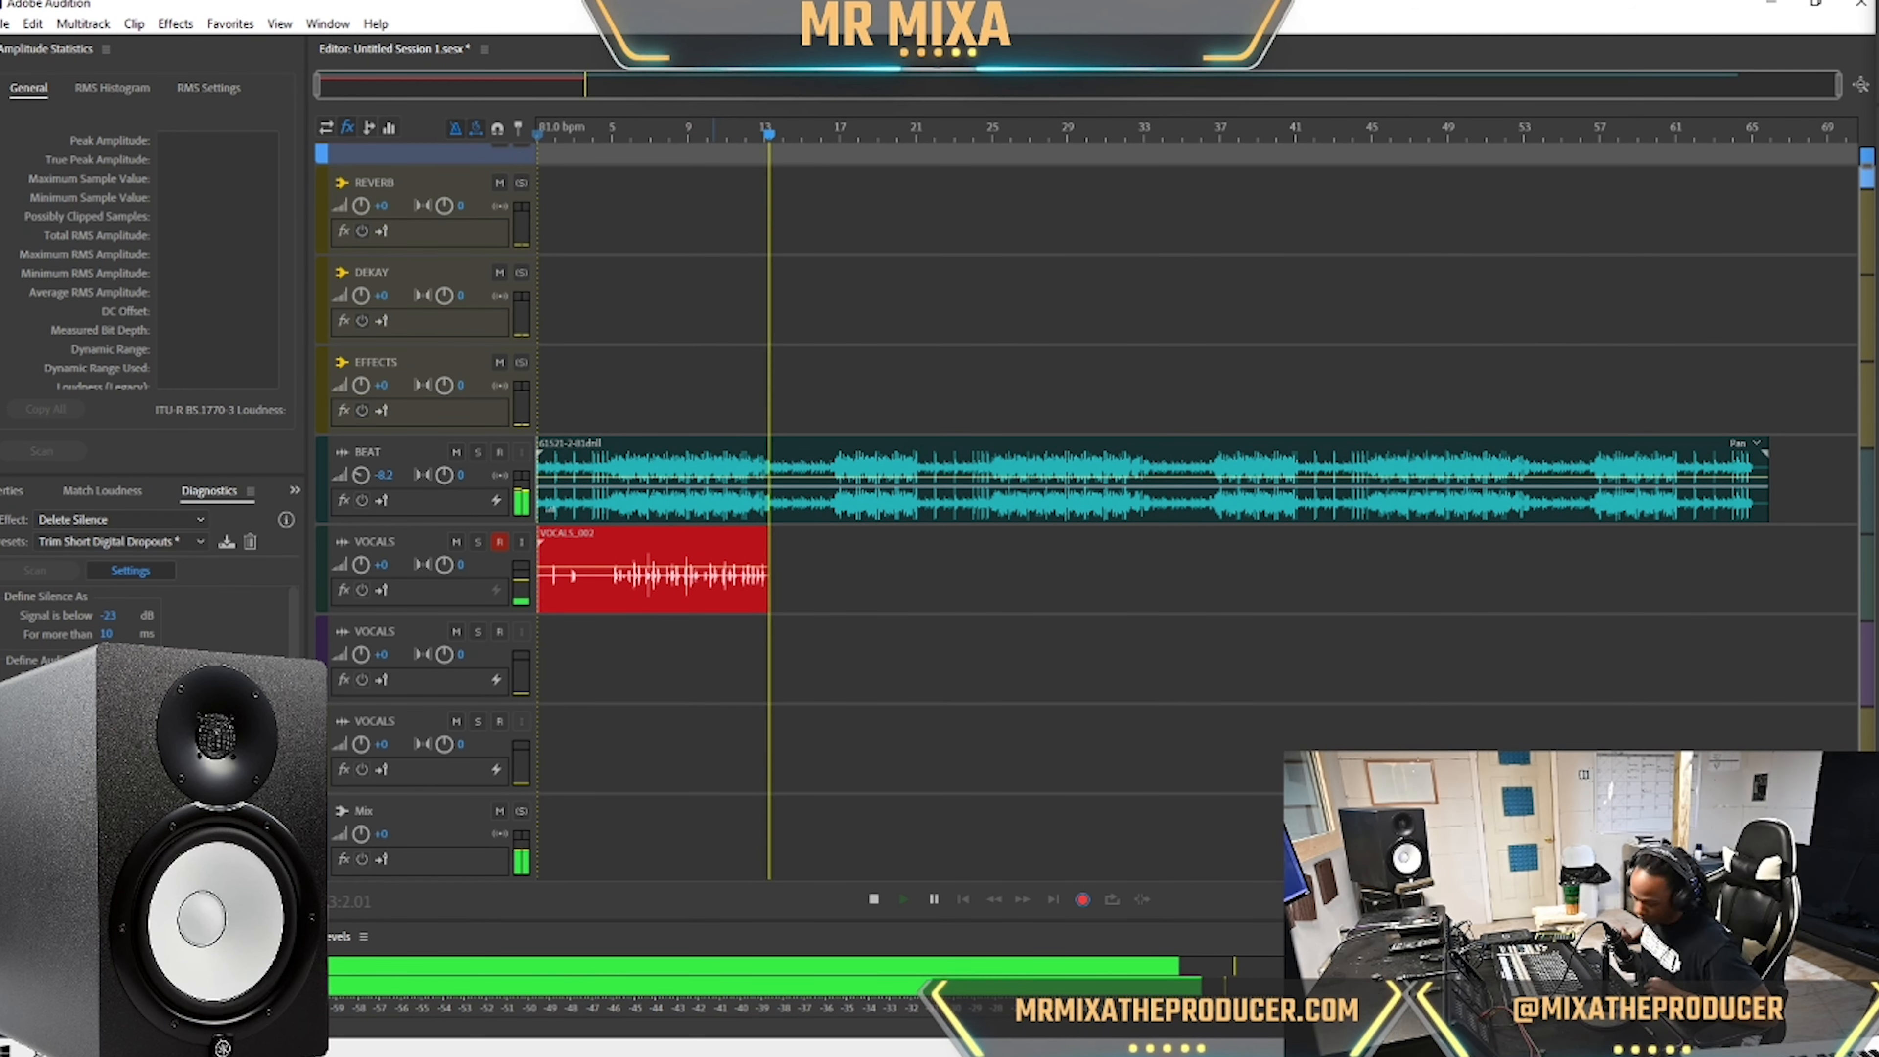
pyautogui.press('space')
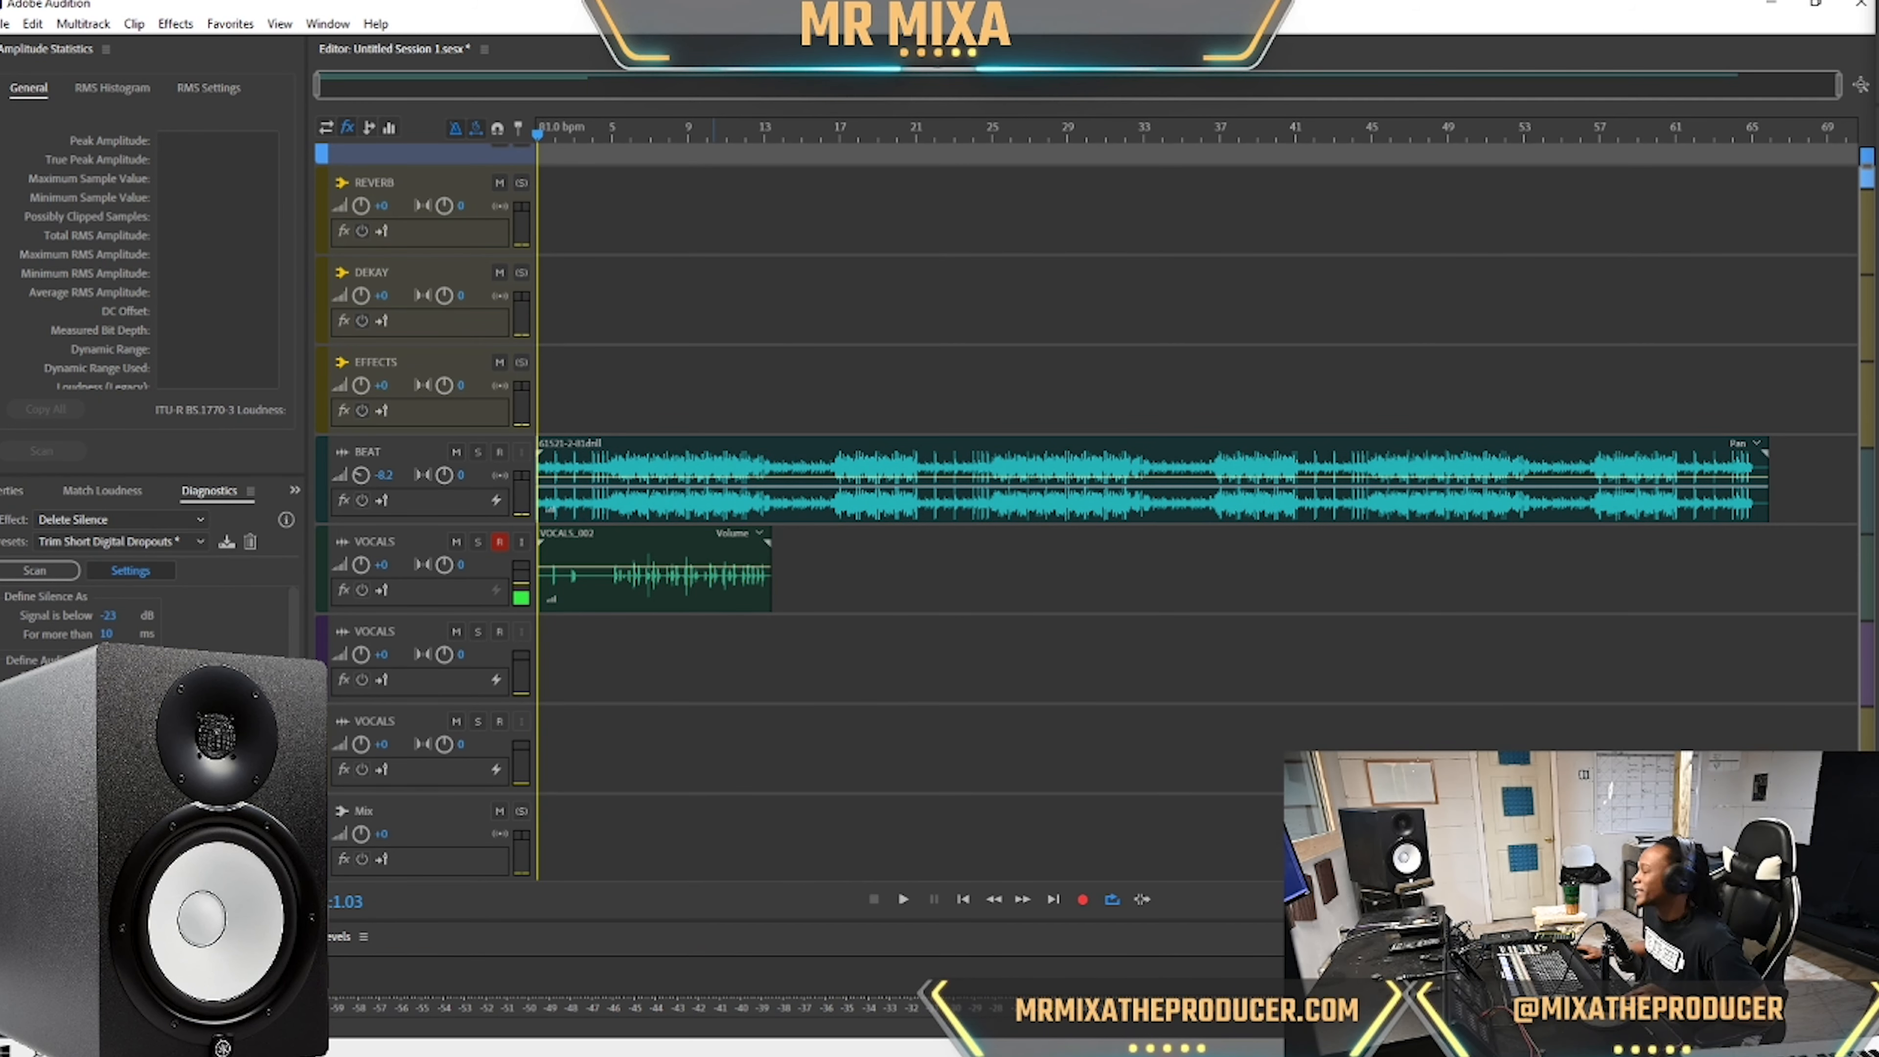
# Examine the level of the recorded vocal clip's waveform up close beneath the beat.
pyautogui.click(610, 579)
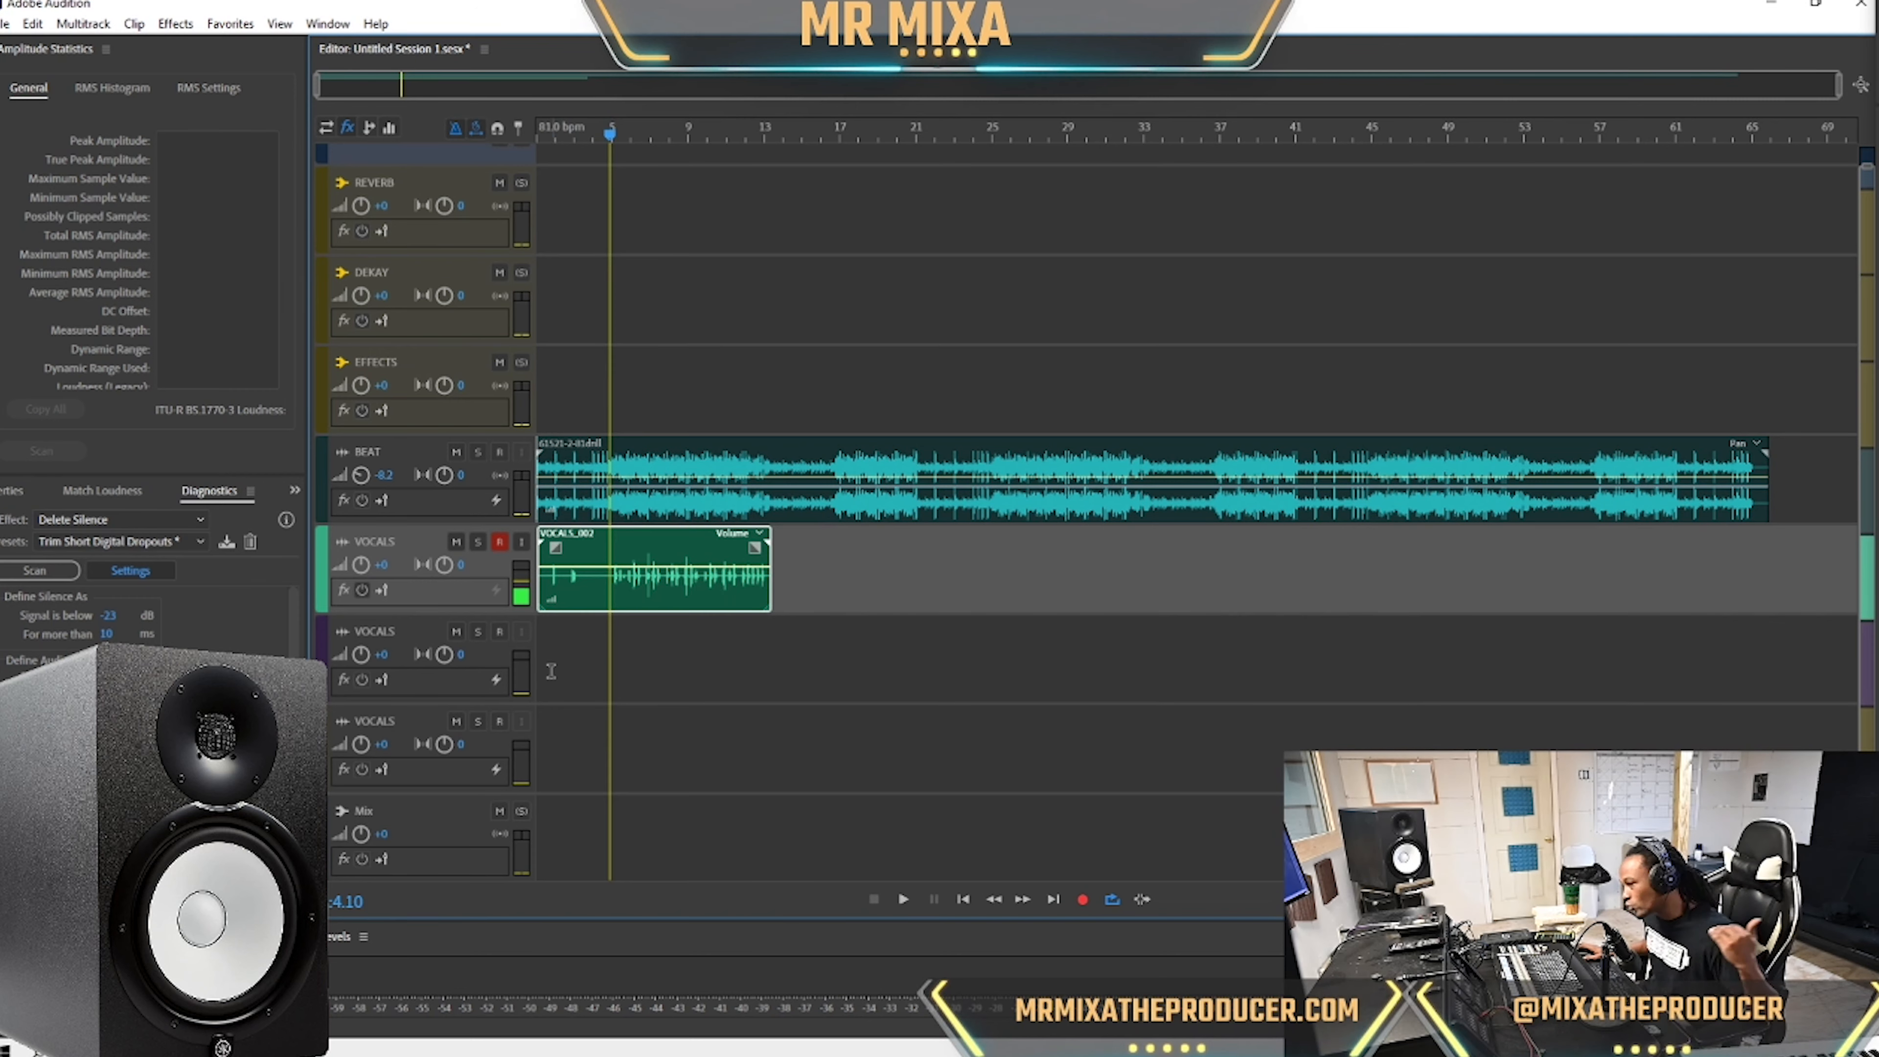
pyautogui.scroll(5, 491, 551)
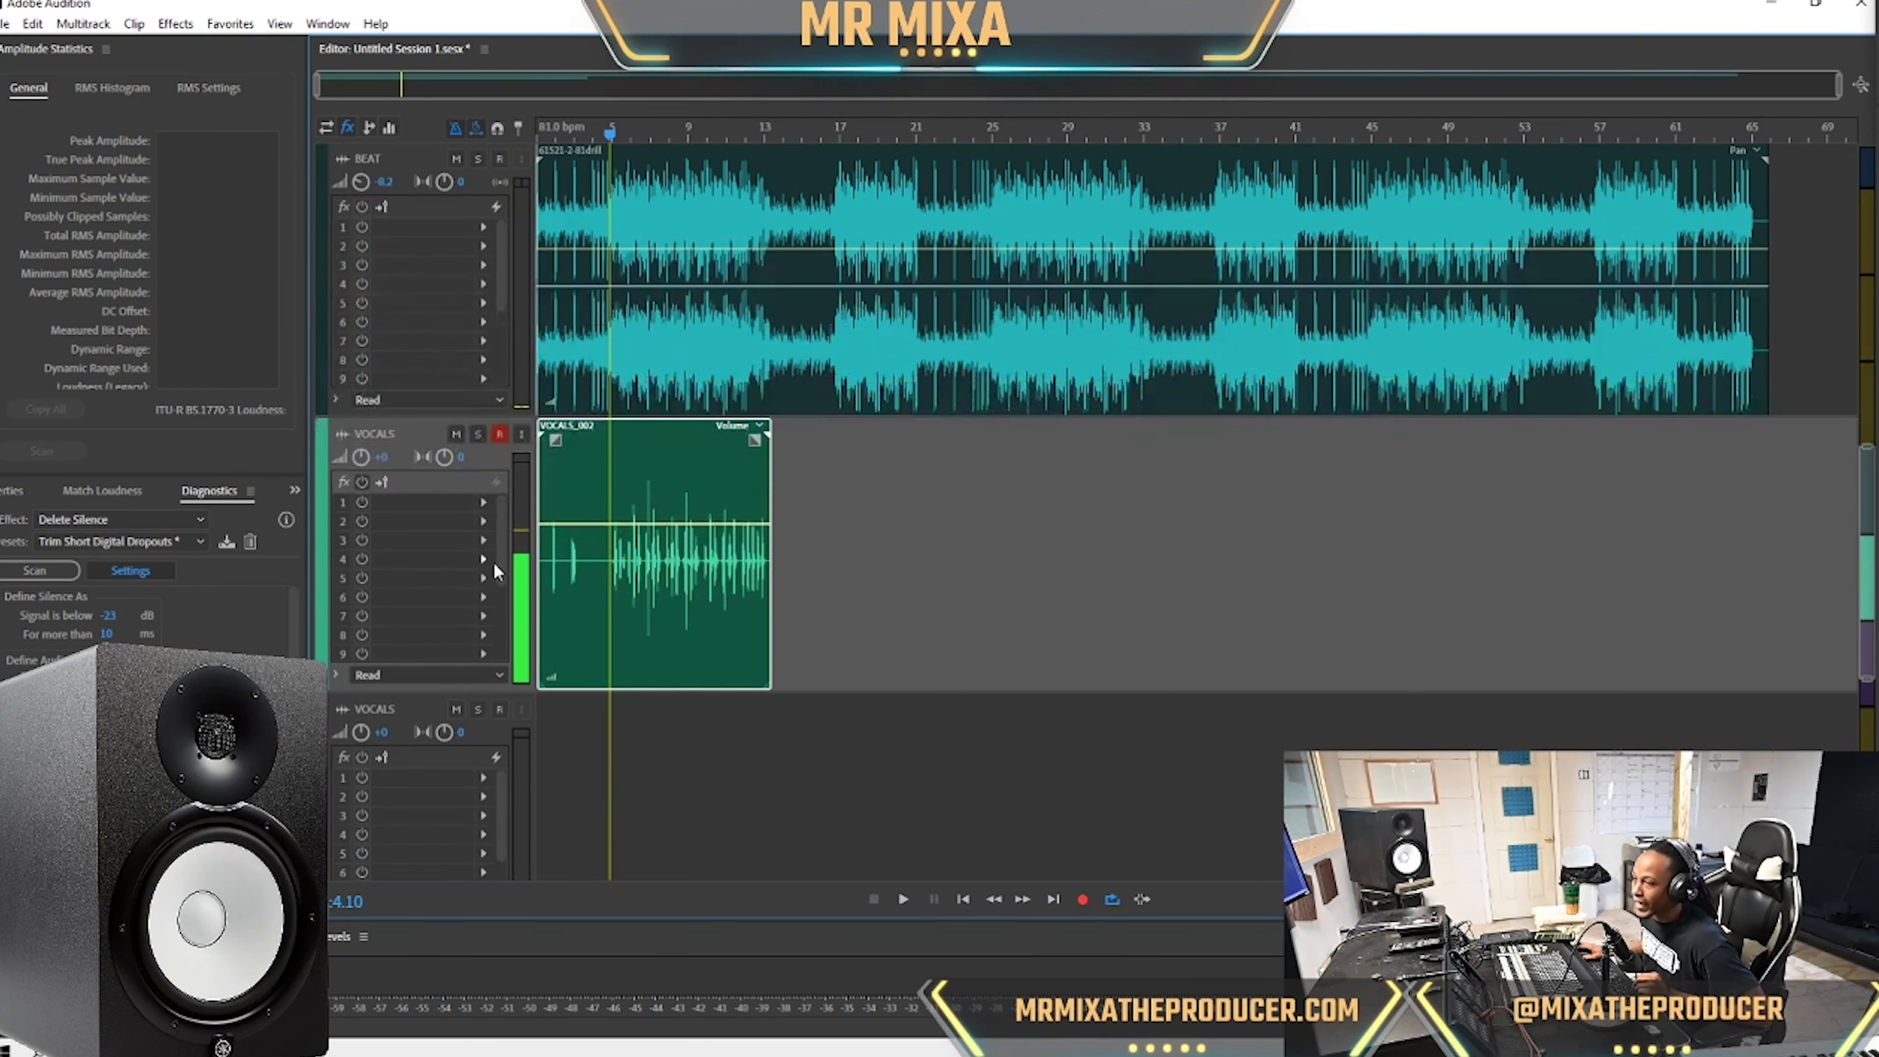
pyautogui.press('=')
pyautogui.press('=')
pyautogui.press('=')
pyautogui.press('=')
pyautogui.press('=')
pyautogui.press('=')
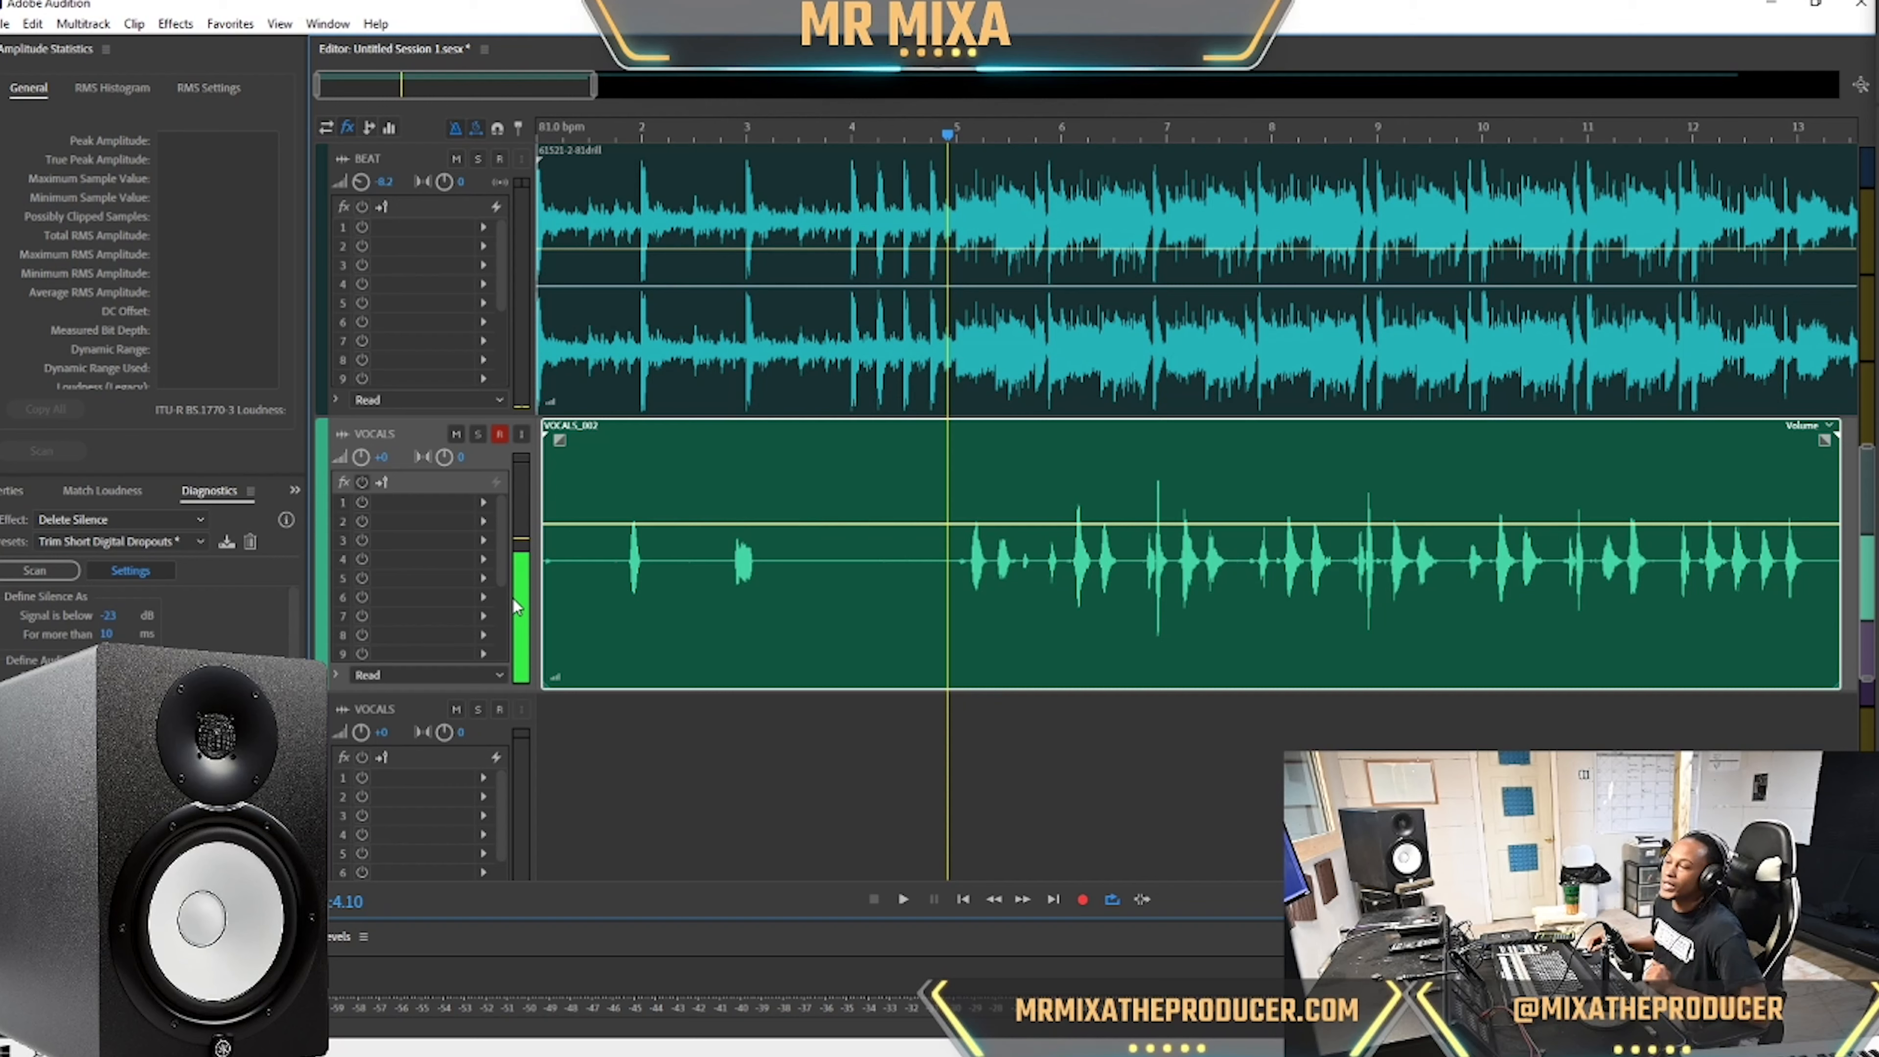
# Try a clip gain of about 10.5 dB on the recorded vocal, mark two of its peaks, and undo the gain change.
pyautogui.moveTo(556, 677); pyautogui.dragTo(571, 666)
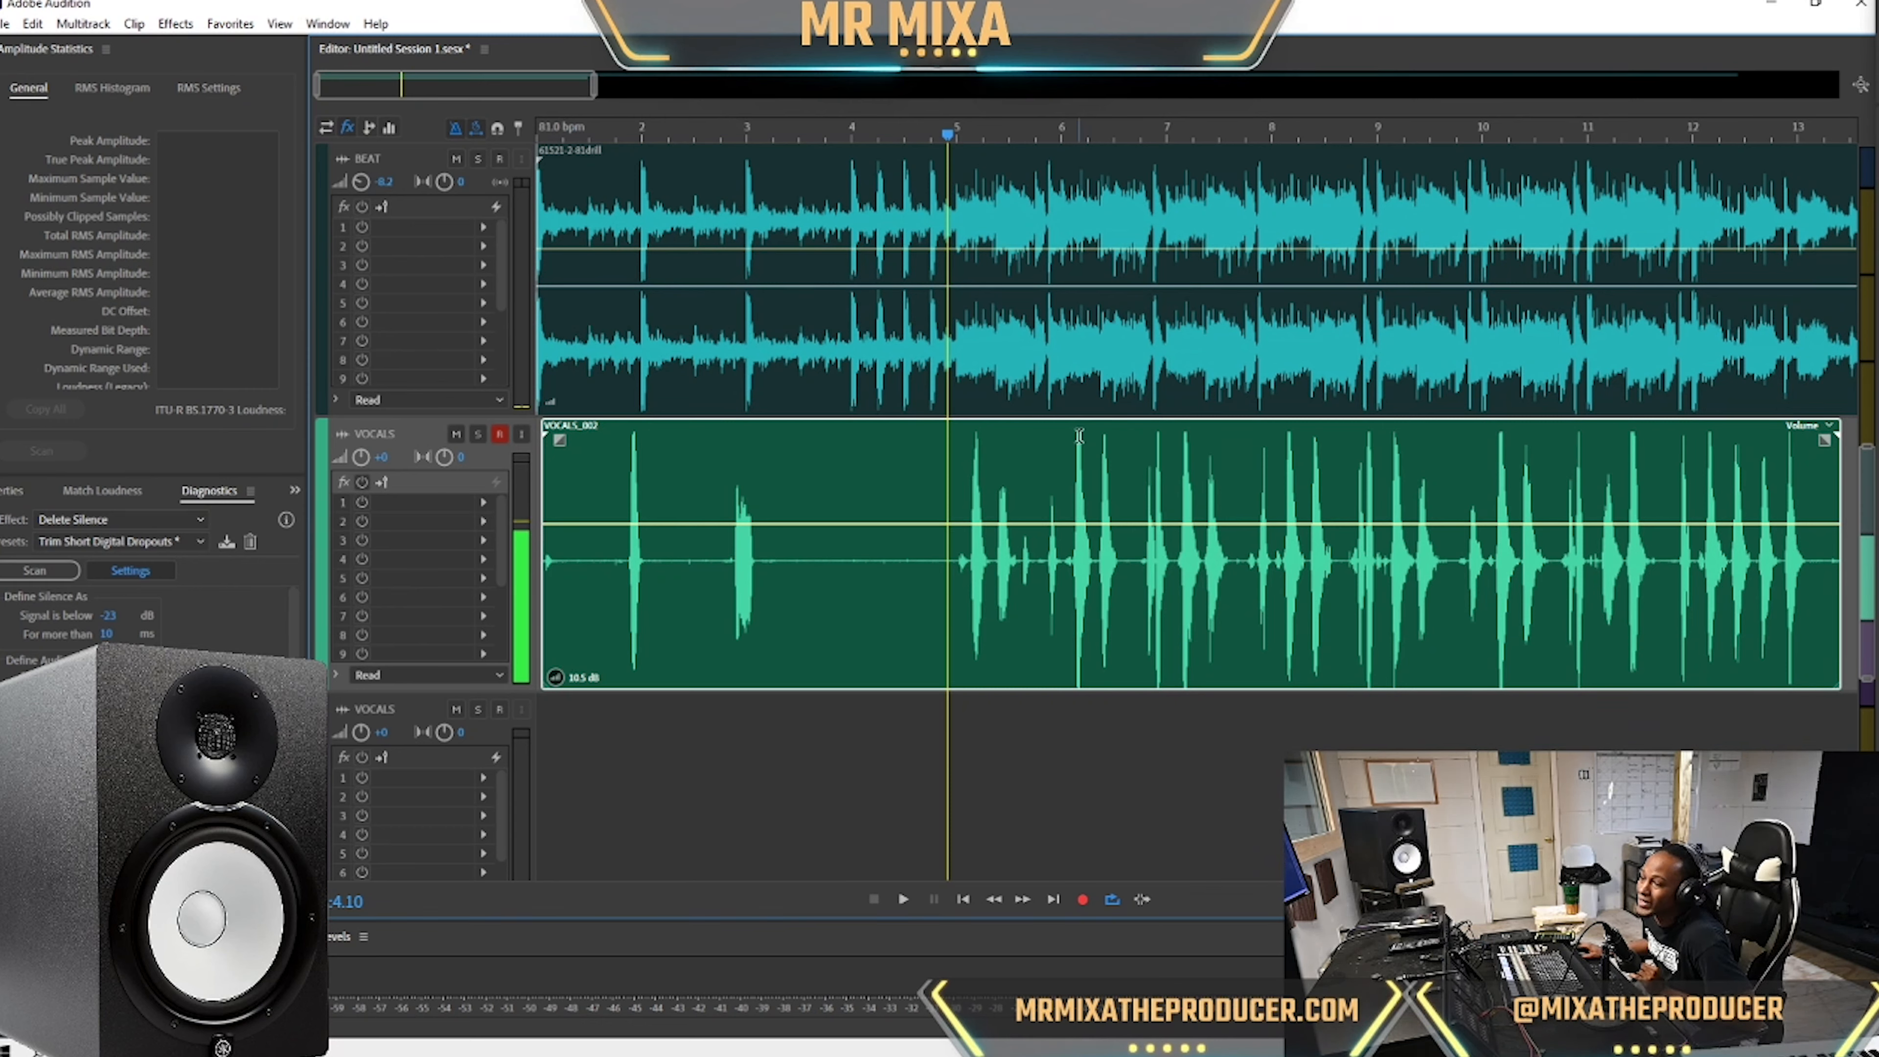
pyautogui.moveTo(1079, 438); pyautogui.dragTo(1089, 460)
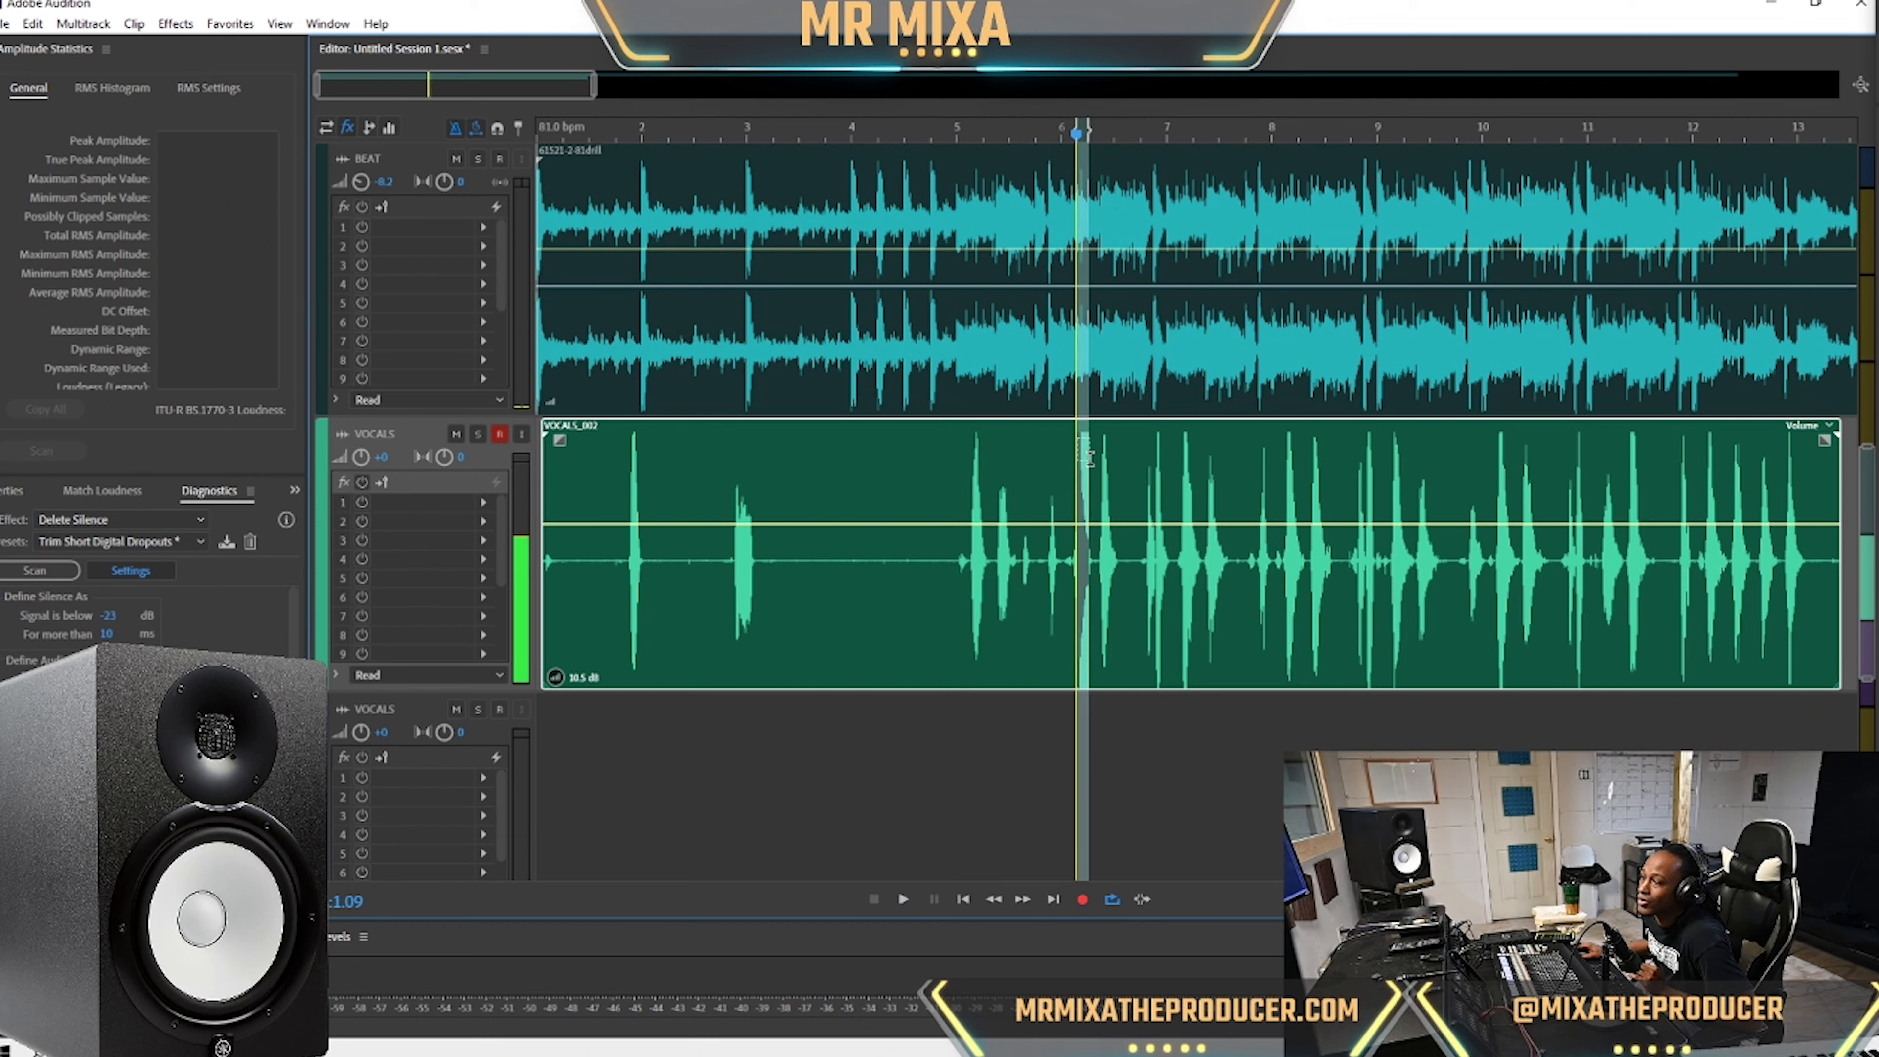
pyautogui.moveTo(1631, 453); pyautogui.dragTo(1644, 458)
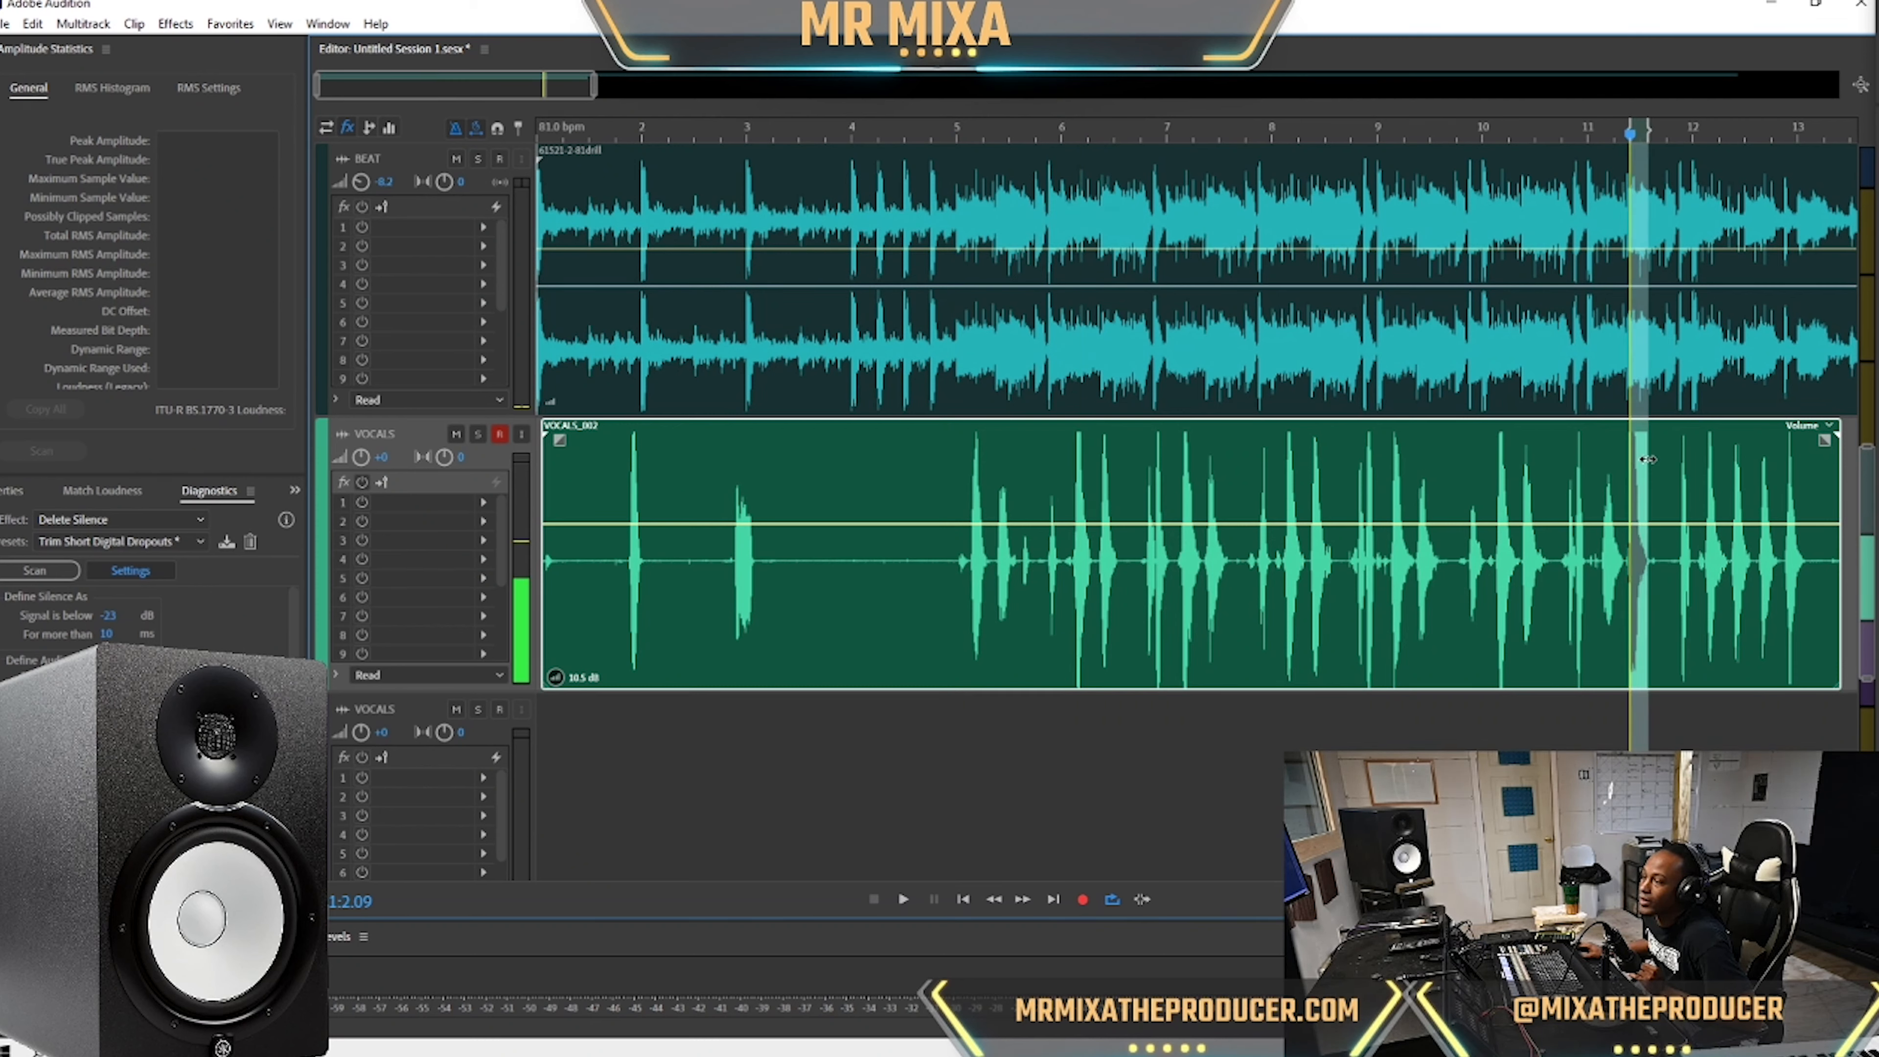
pyautogui.click(1553, 493)
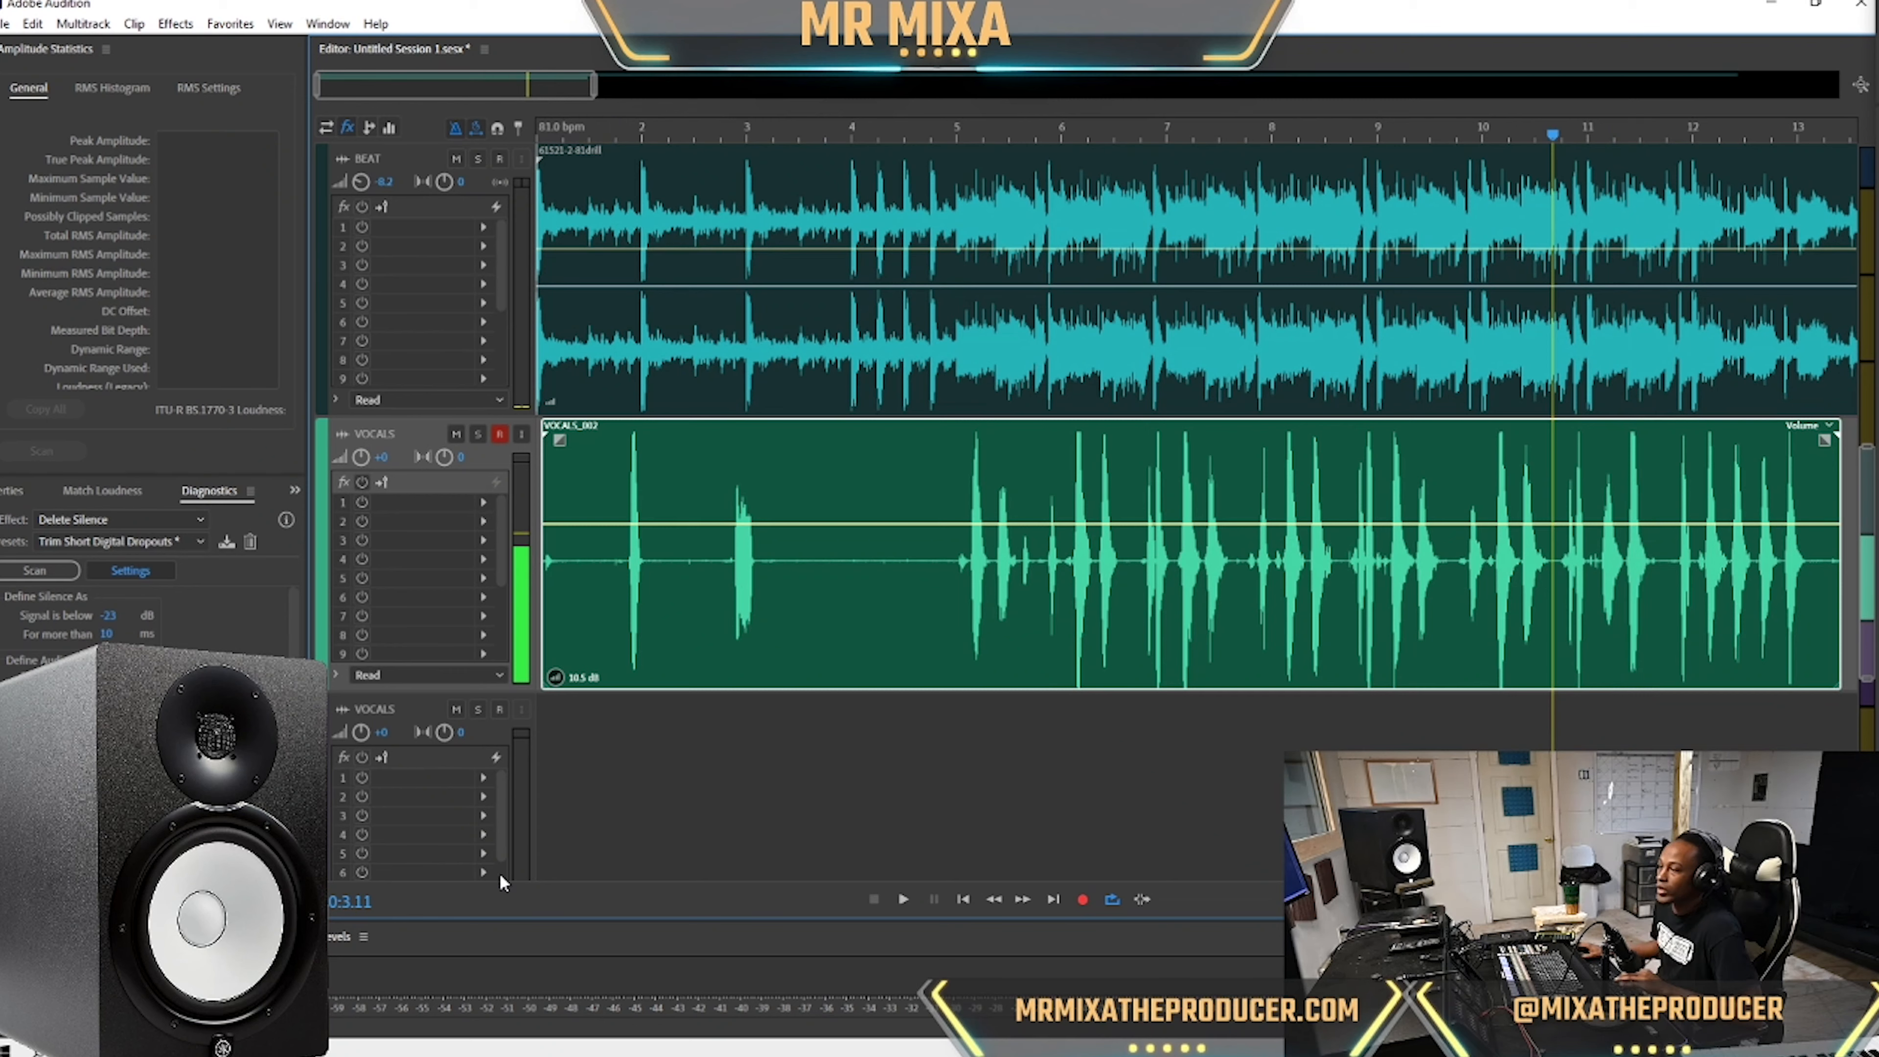
pyautogui.hotkey('ctrl', 'z')
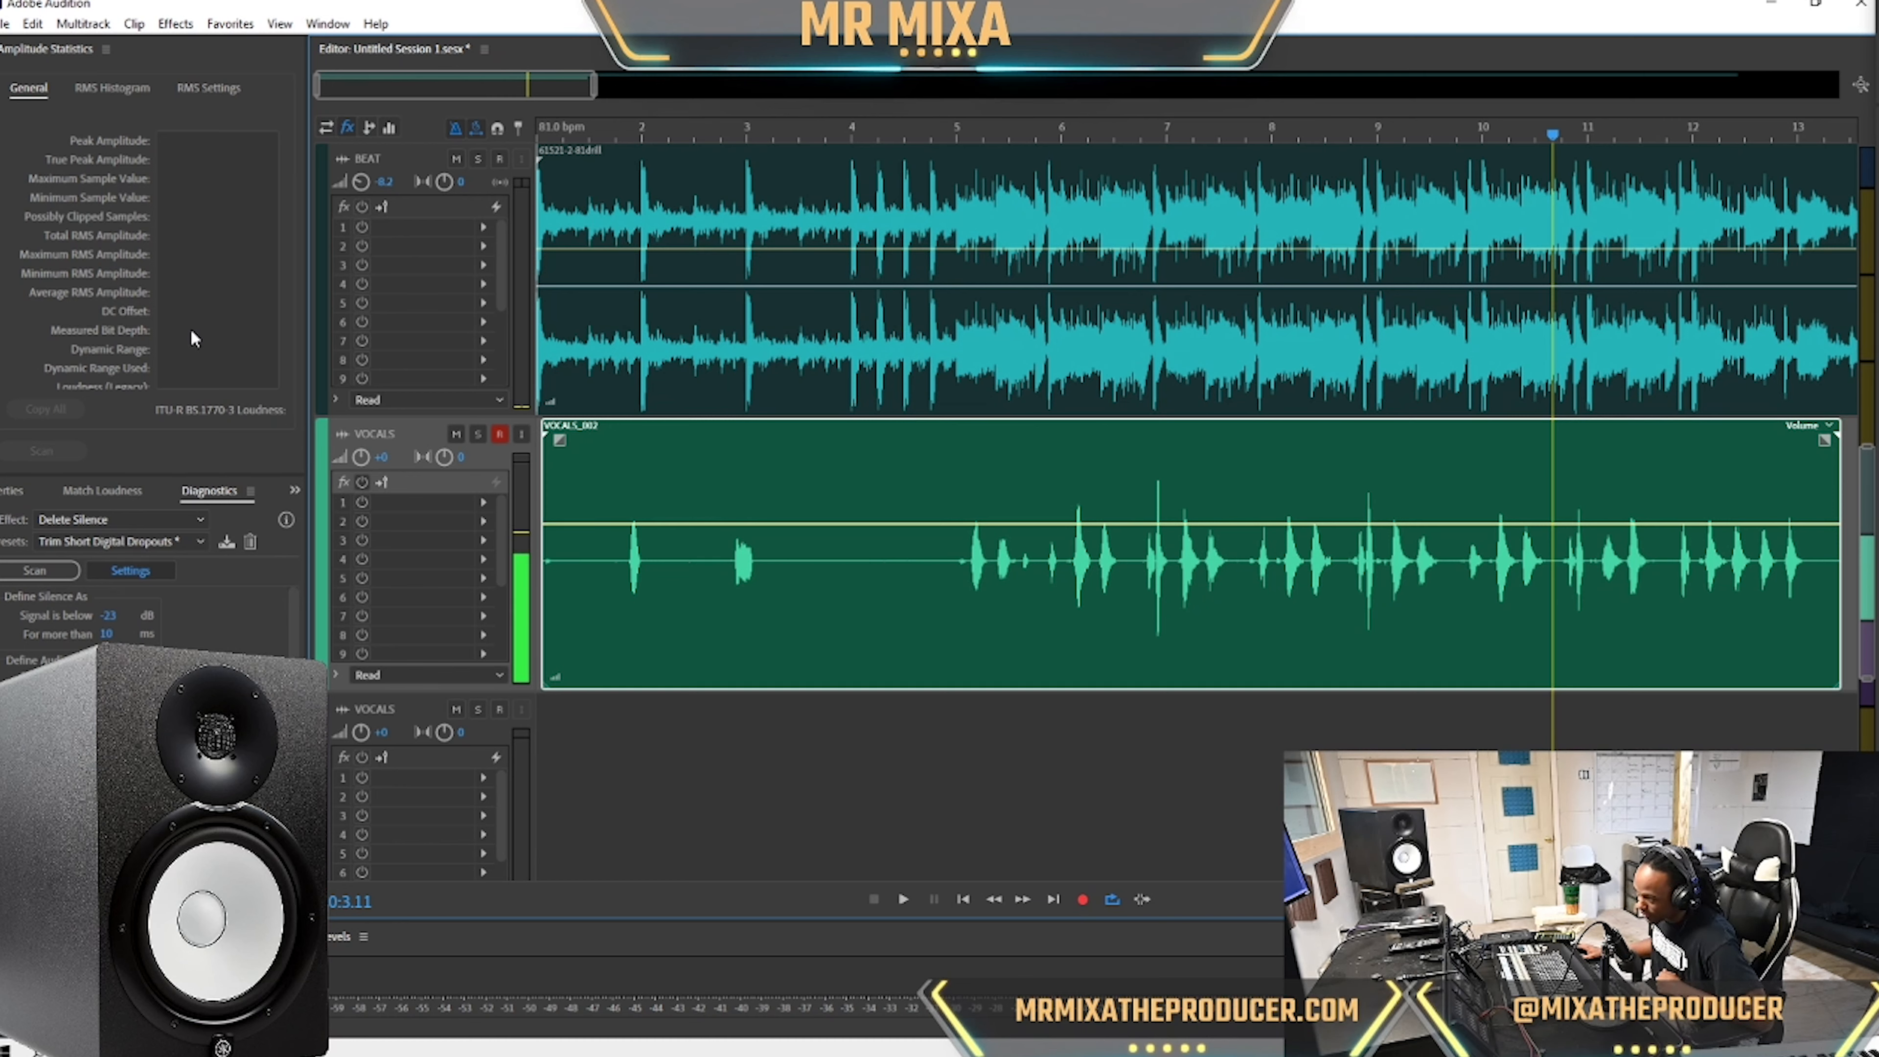
# Place the playhead at bar 5 and briefly play the vocal with the beat to check its timing.
pyautogui.click(950, 496)
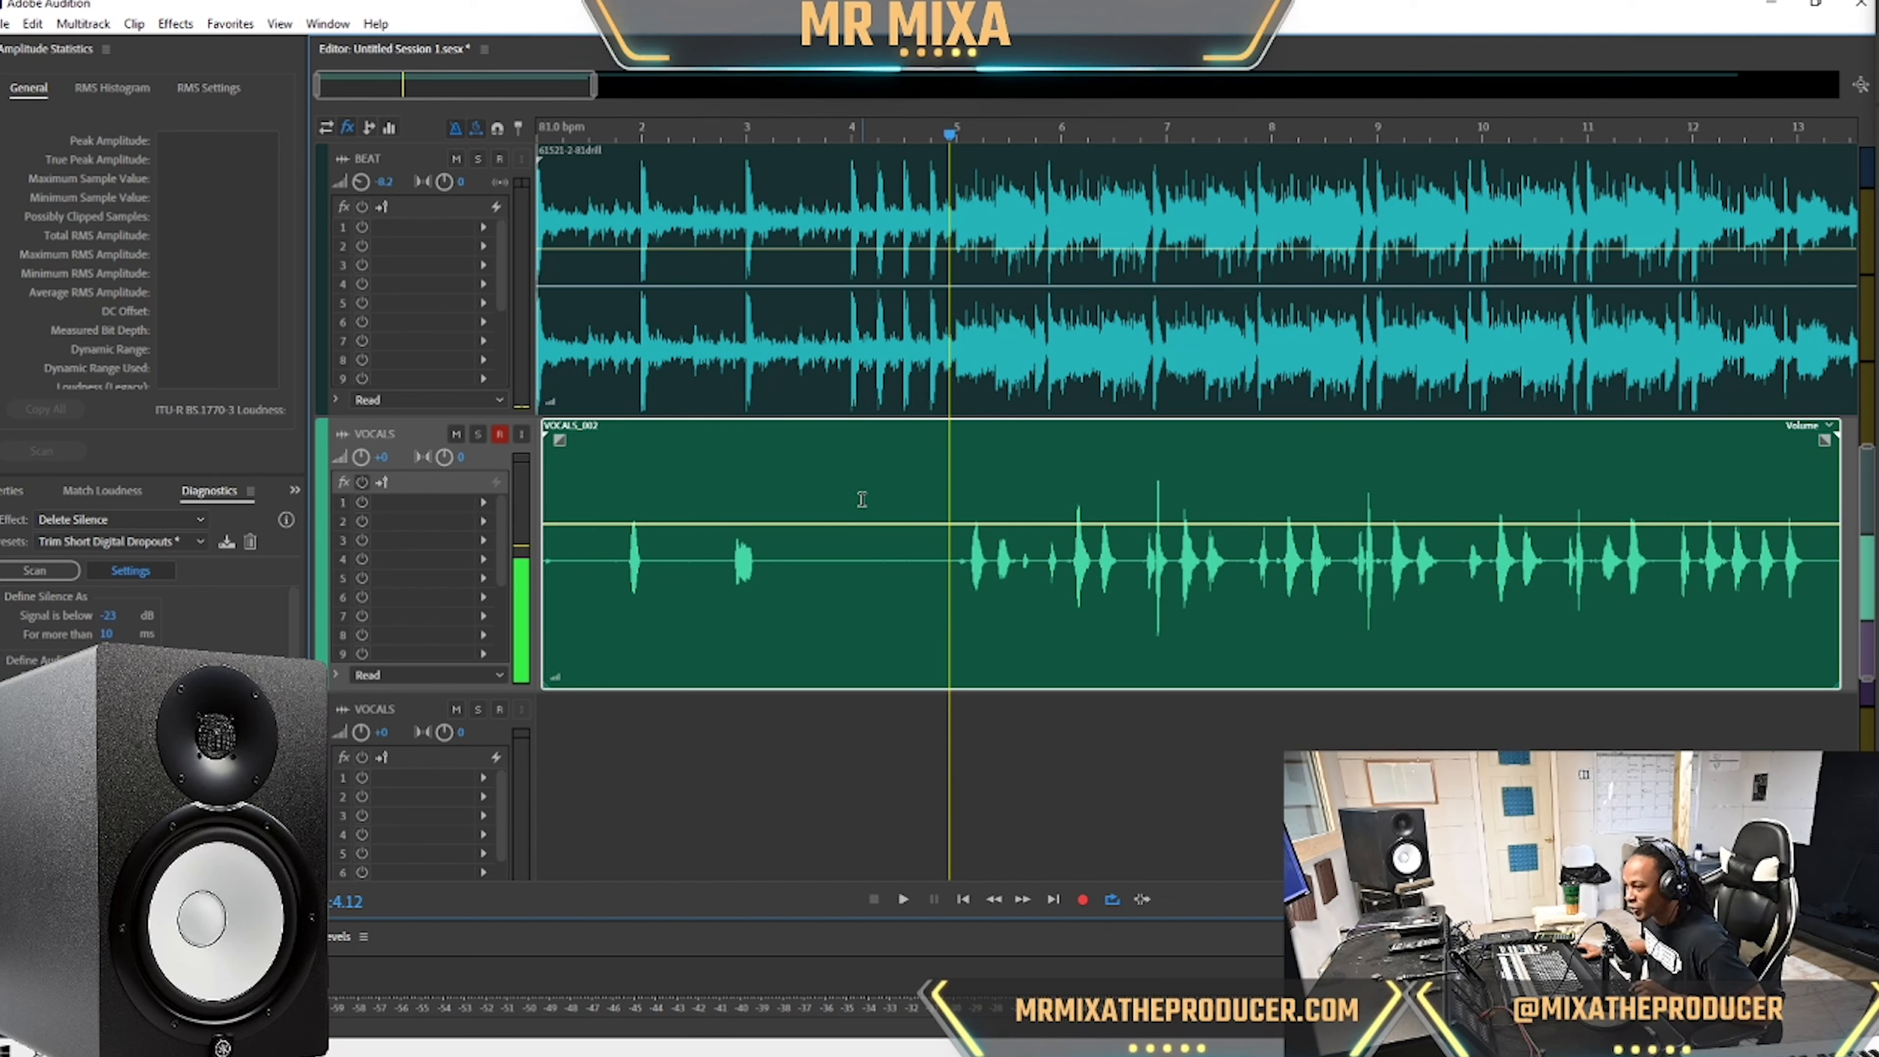
pyautogui.click(957, 472)
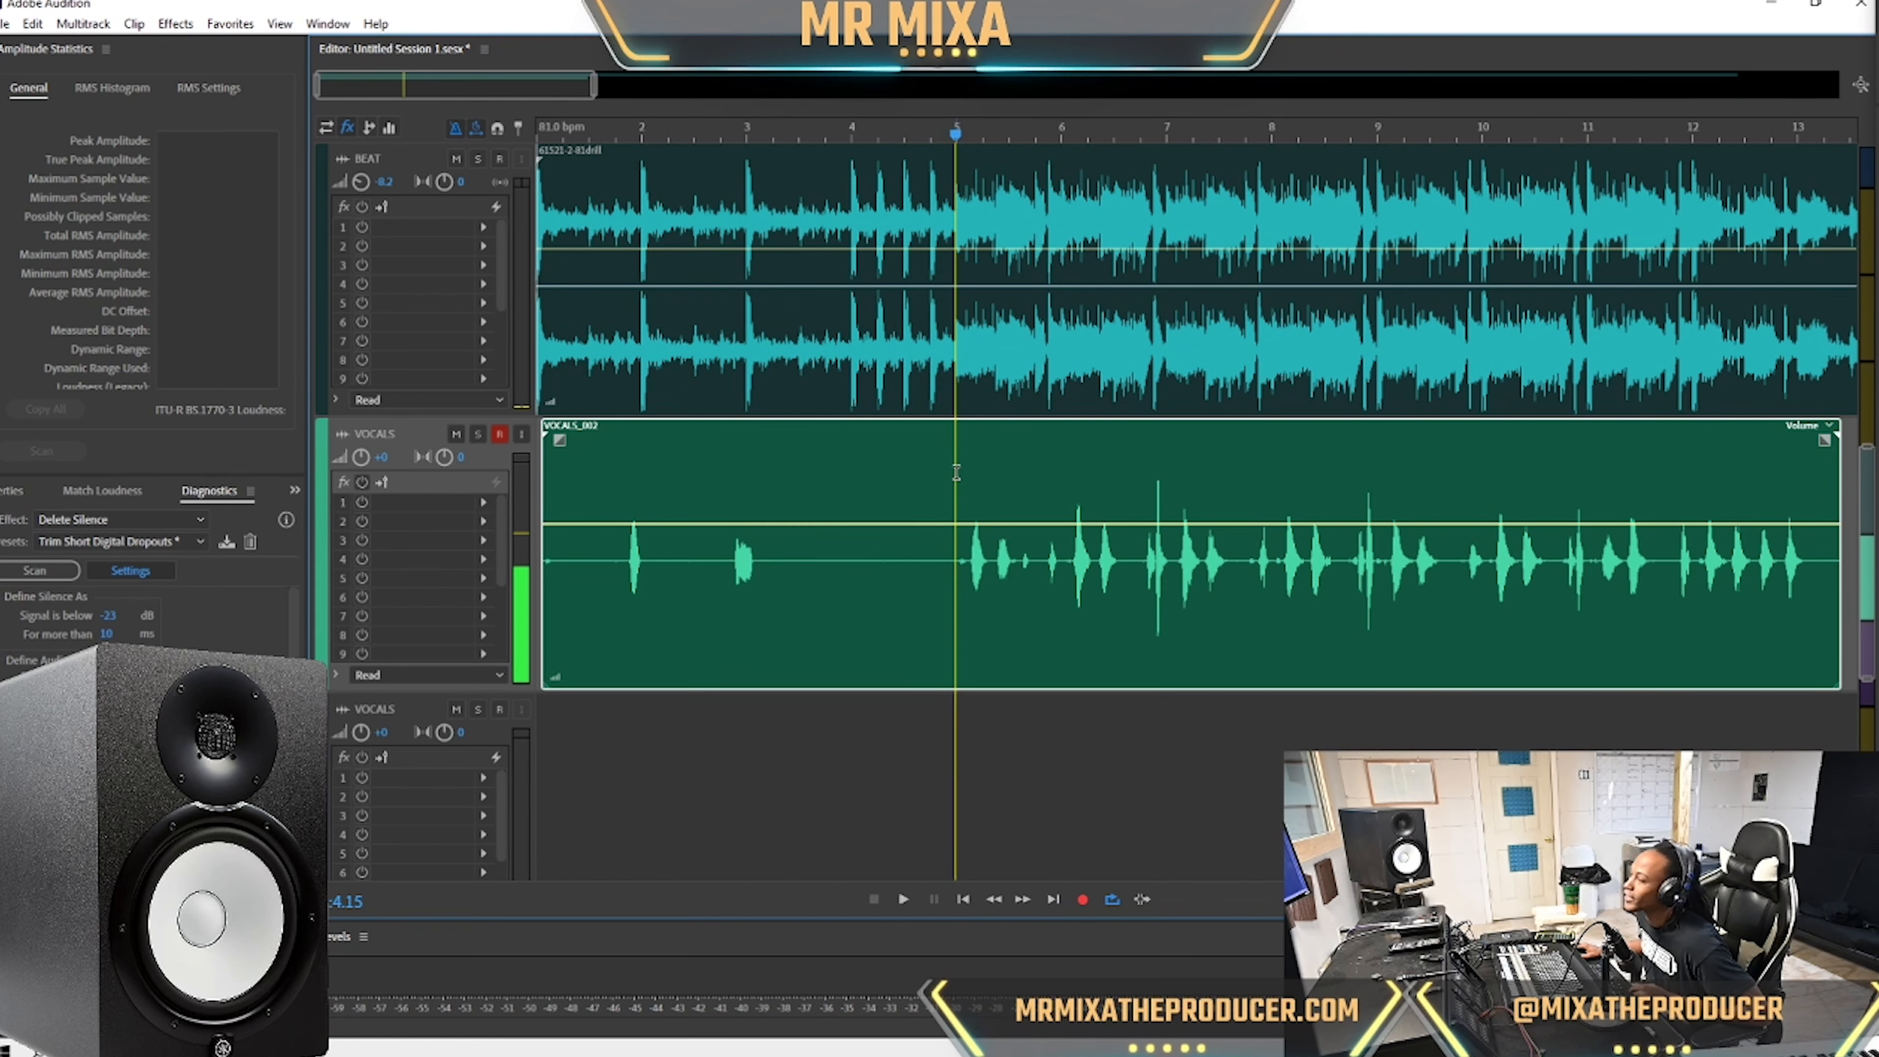
pyautogui.scroll(3, 958, 463)
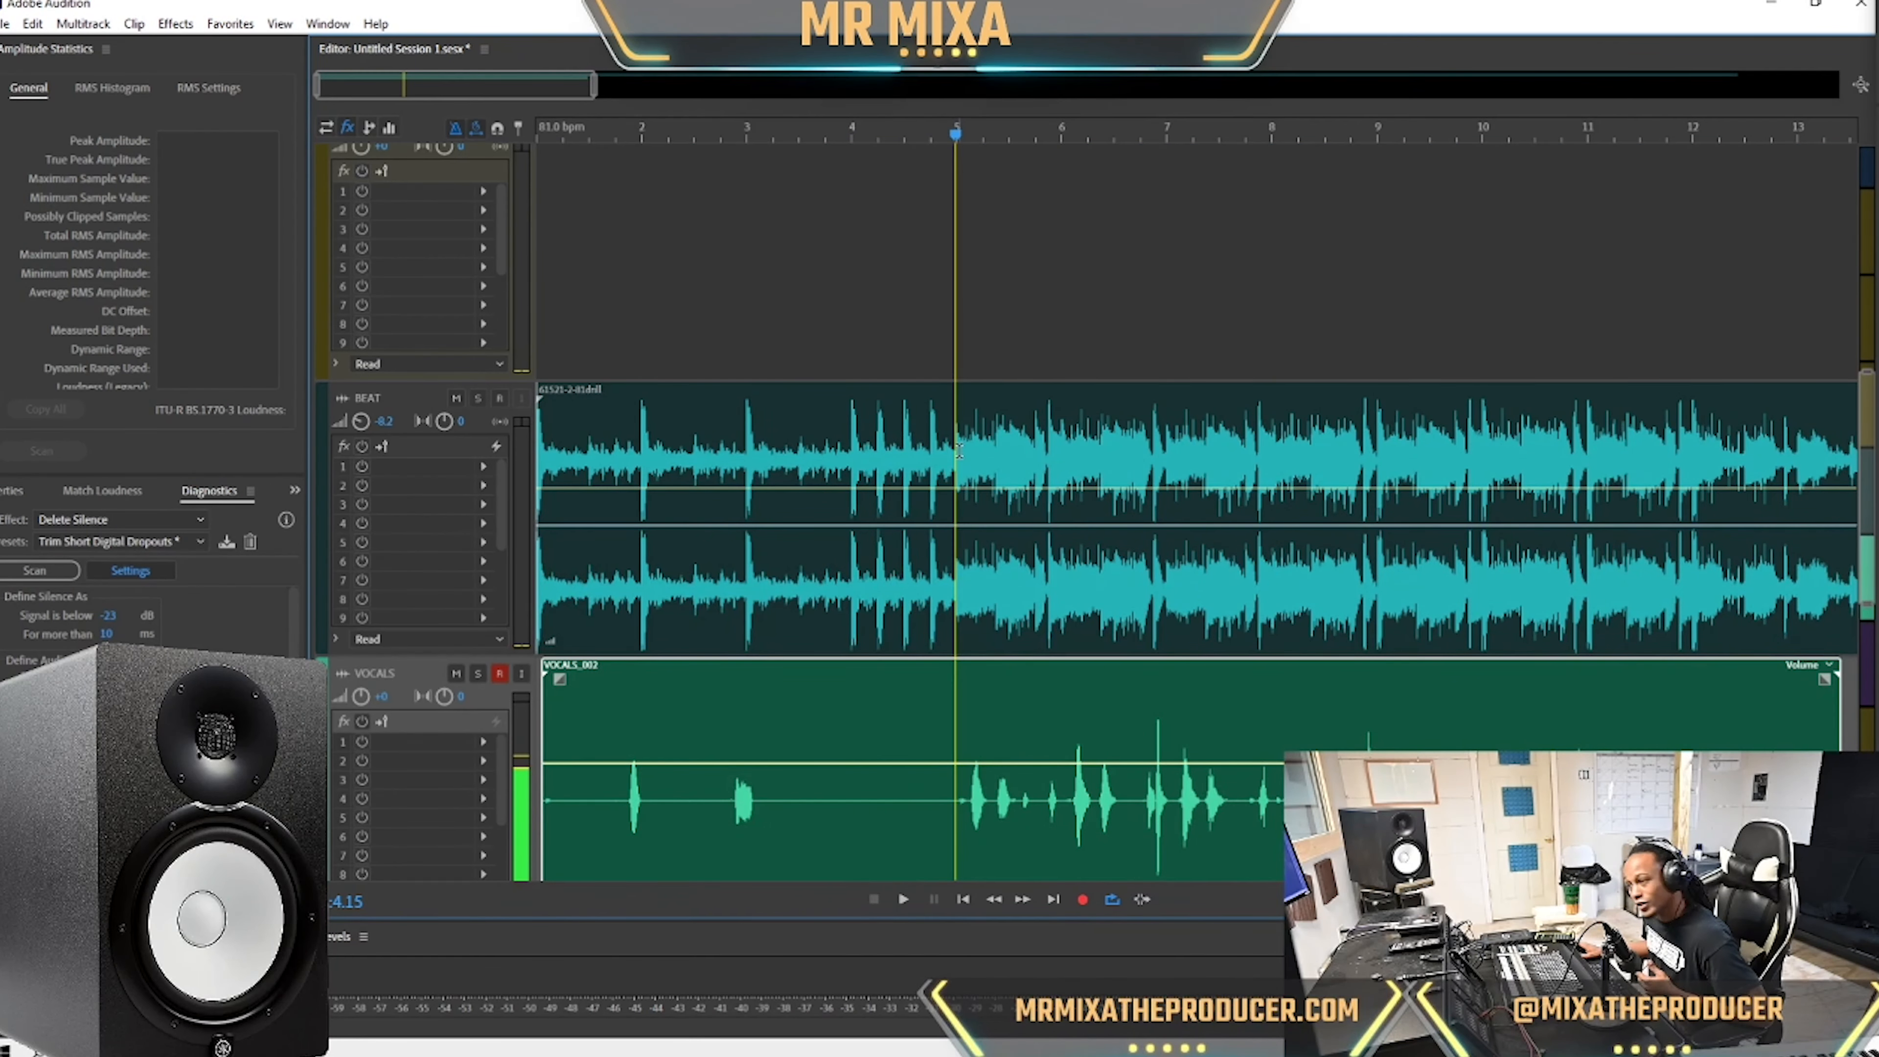
pyautogui.scroll(2, 958, 451)
pyautogui.scroll(-1, 928, 325)
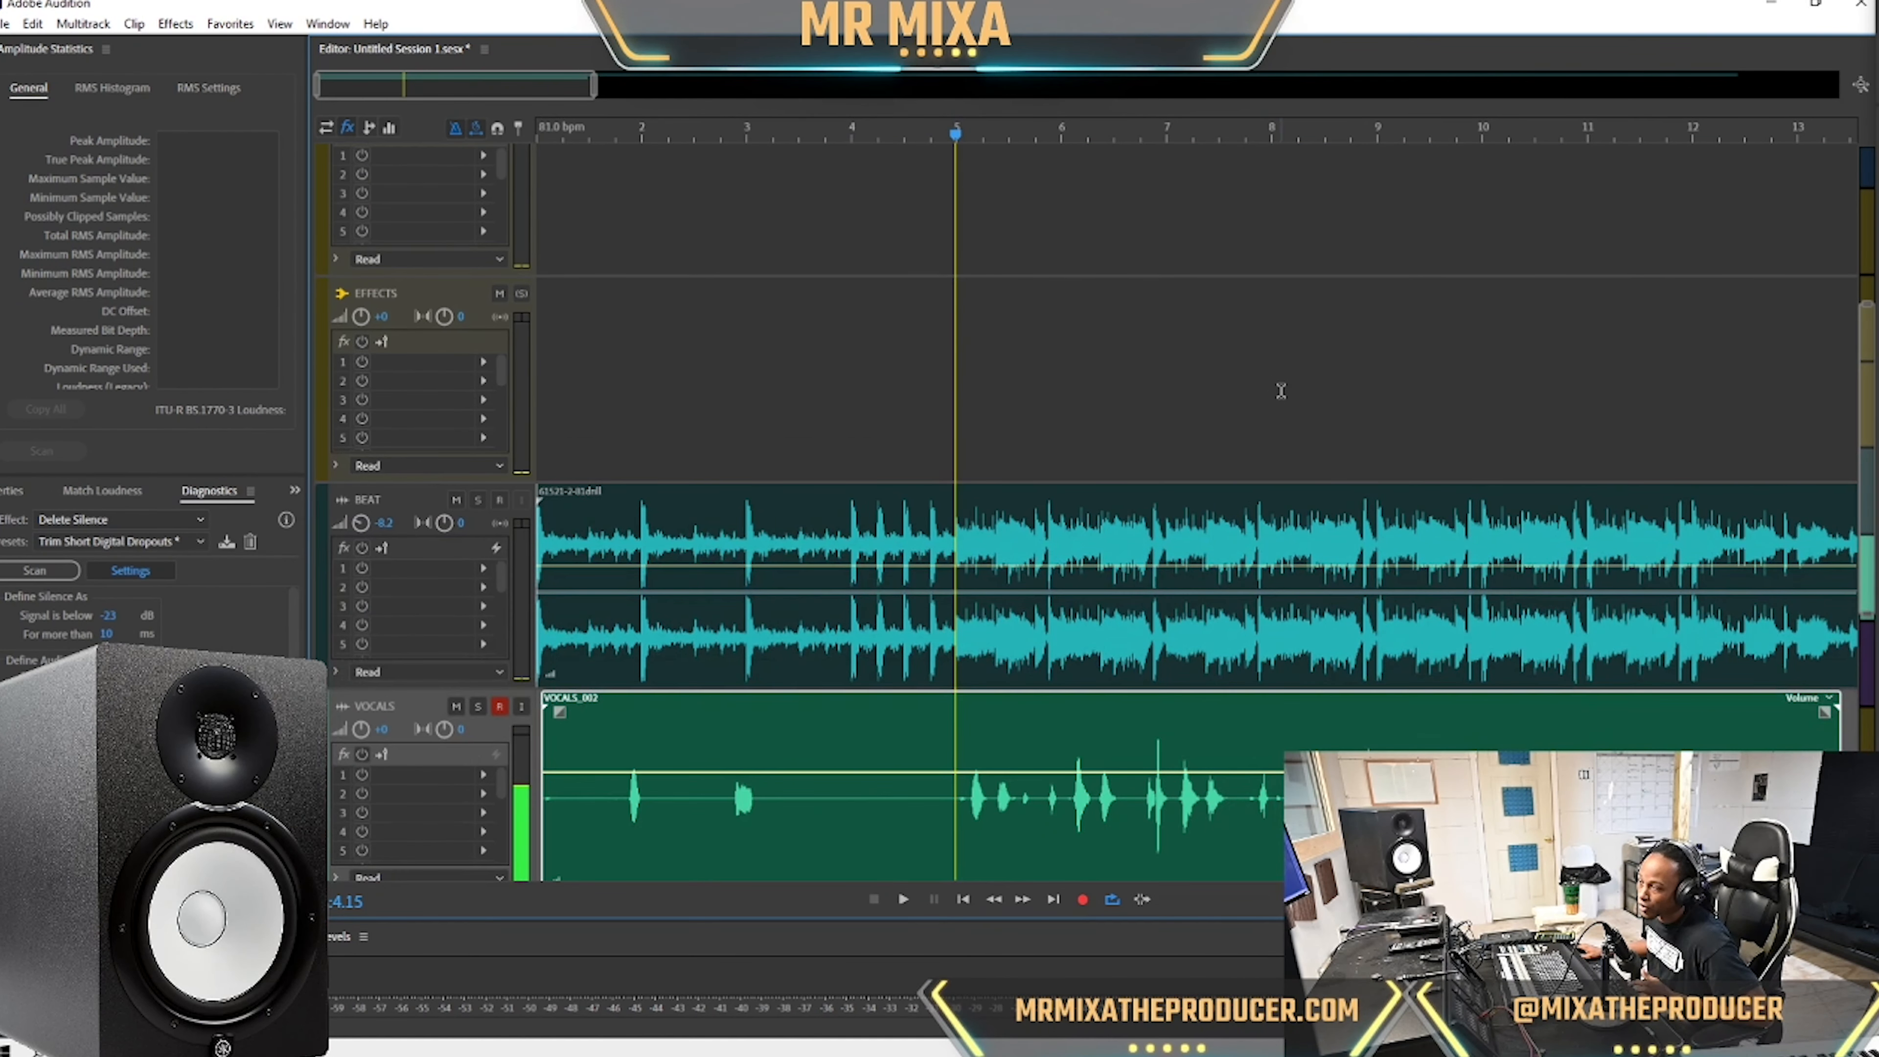
pyautogui.scroll(-3, 927, 326)
pyautogui.press('space')
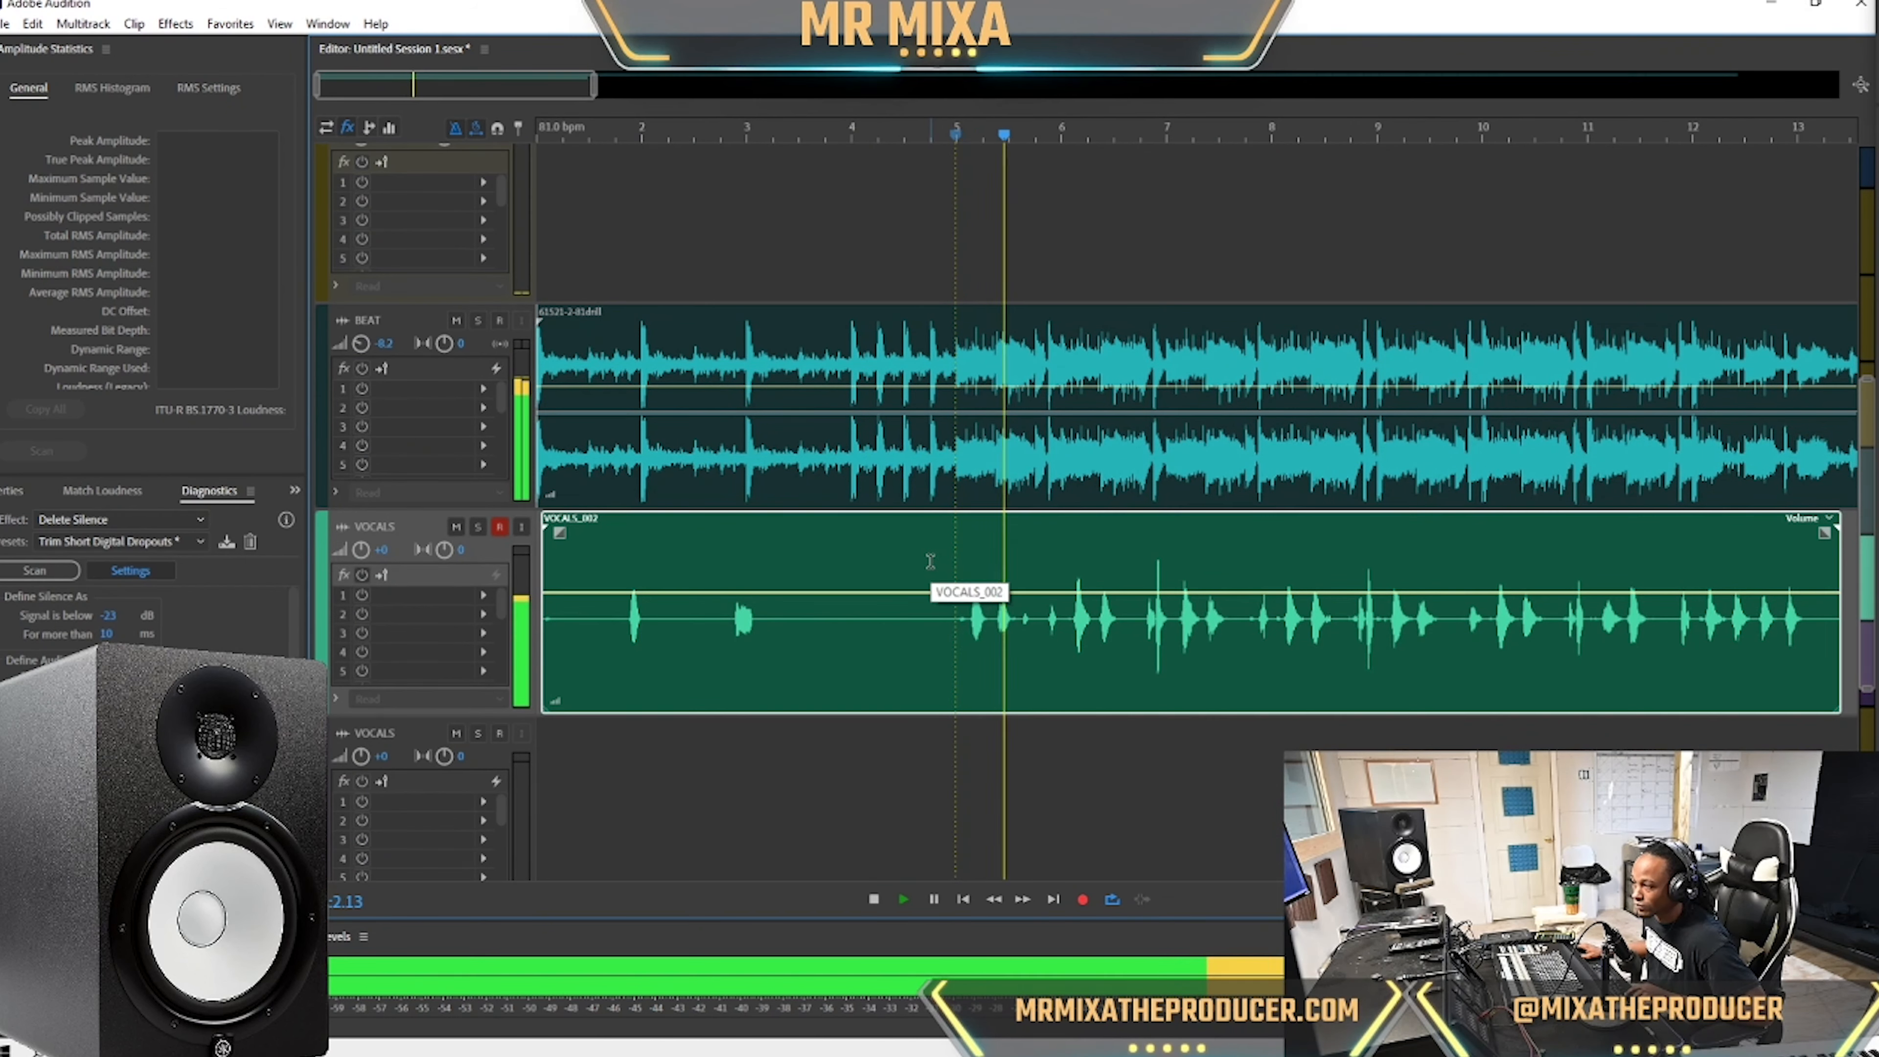
pyautogui.press('space')
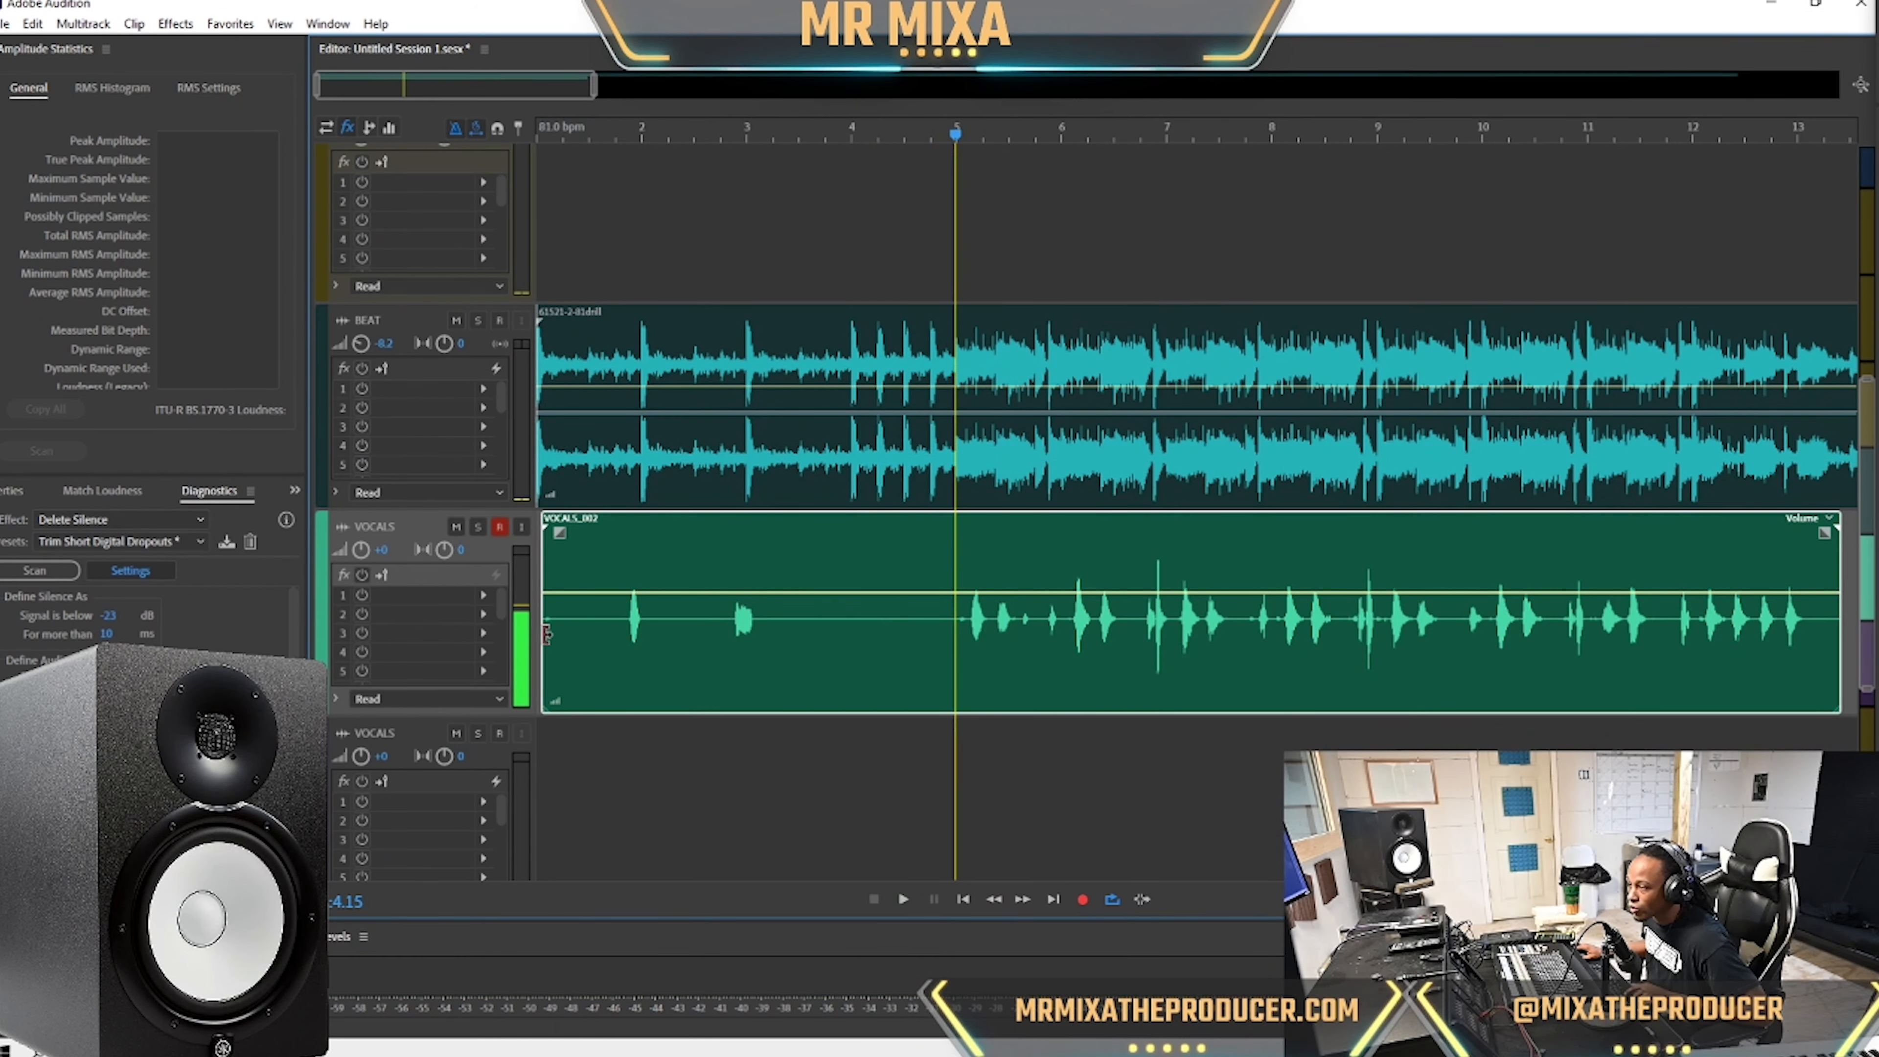
# Trim the empty start of the recorded vocal clip to about midway through bar 1 and shift the clip slightly earlier against the beat.
pyautogui.moveTo(543, 632); pyautogui.dragTo(601, 633)
pyautogui.click(954, 666)
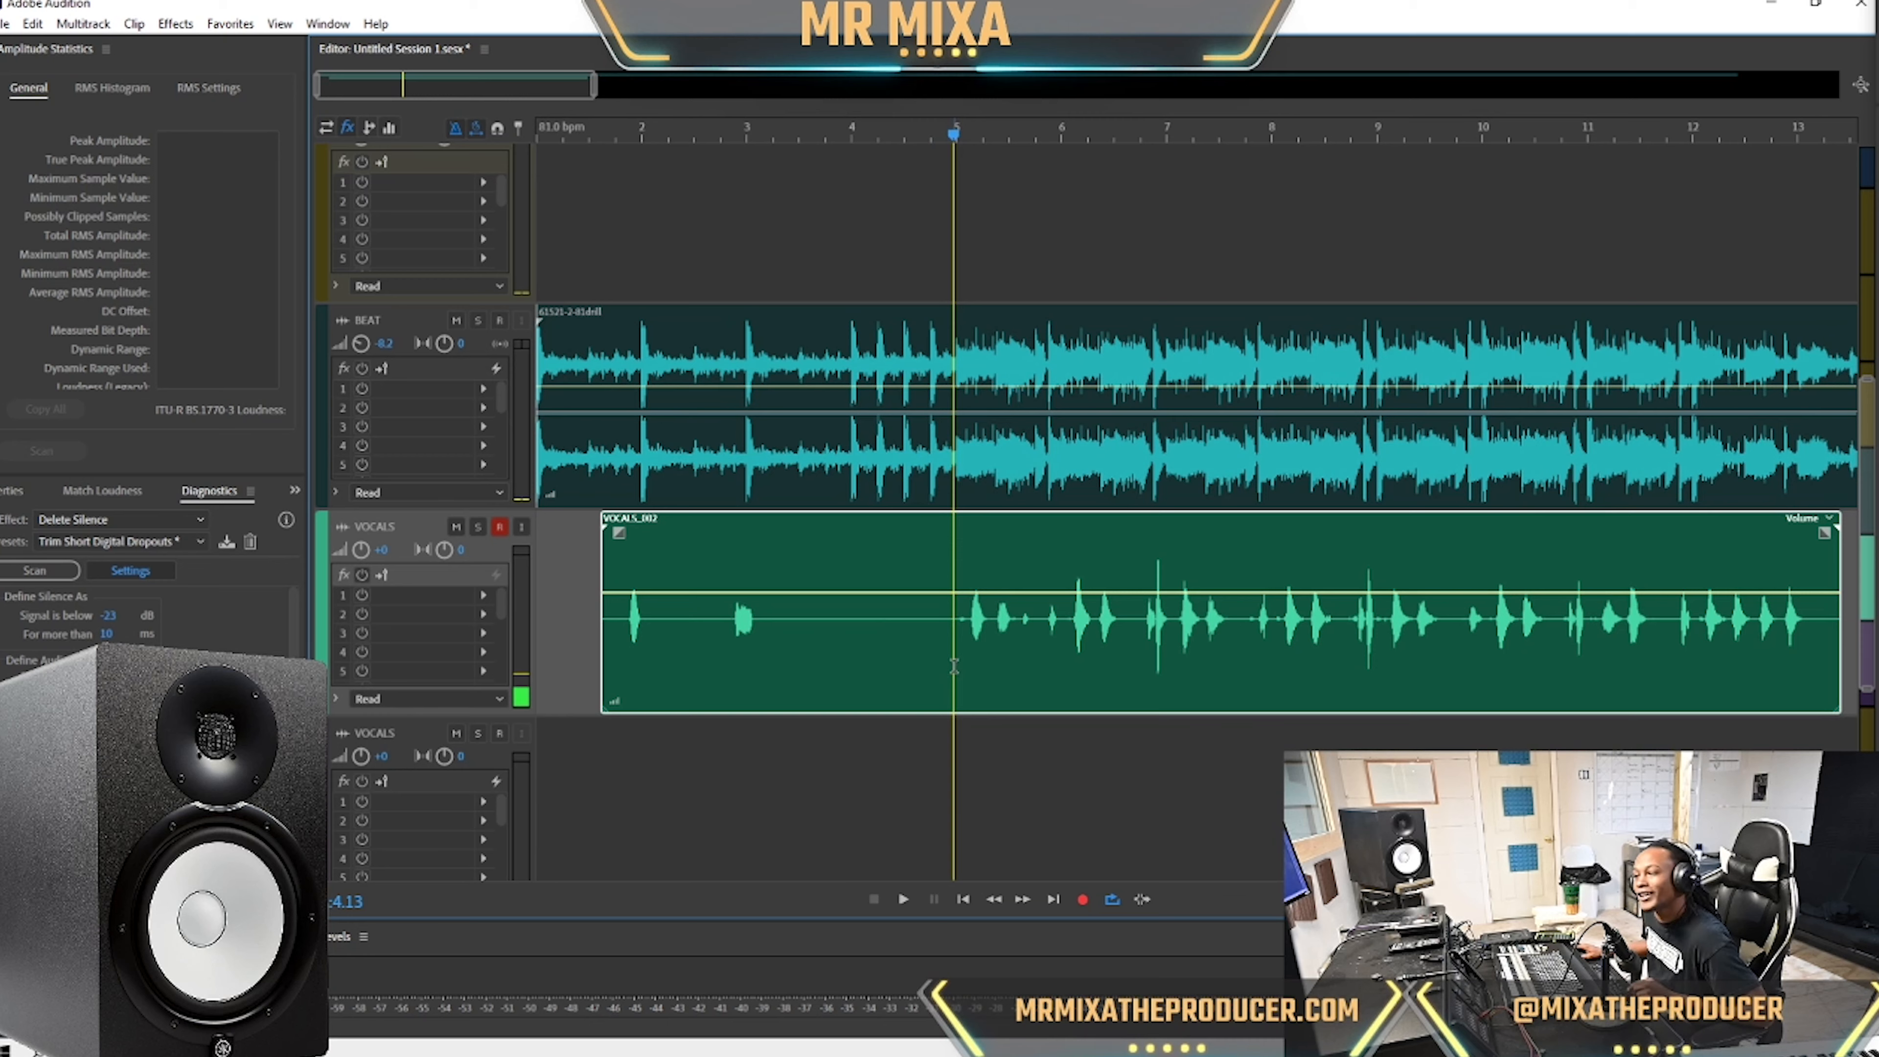
pyautogui.scroll(5, 954, 666)
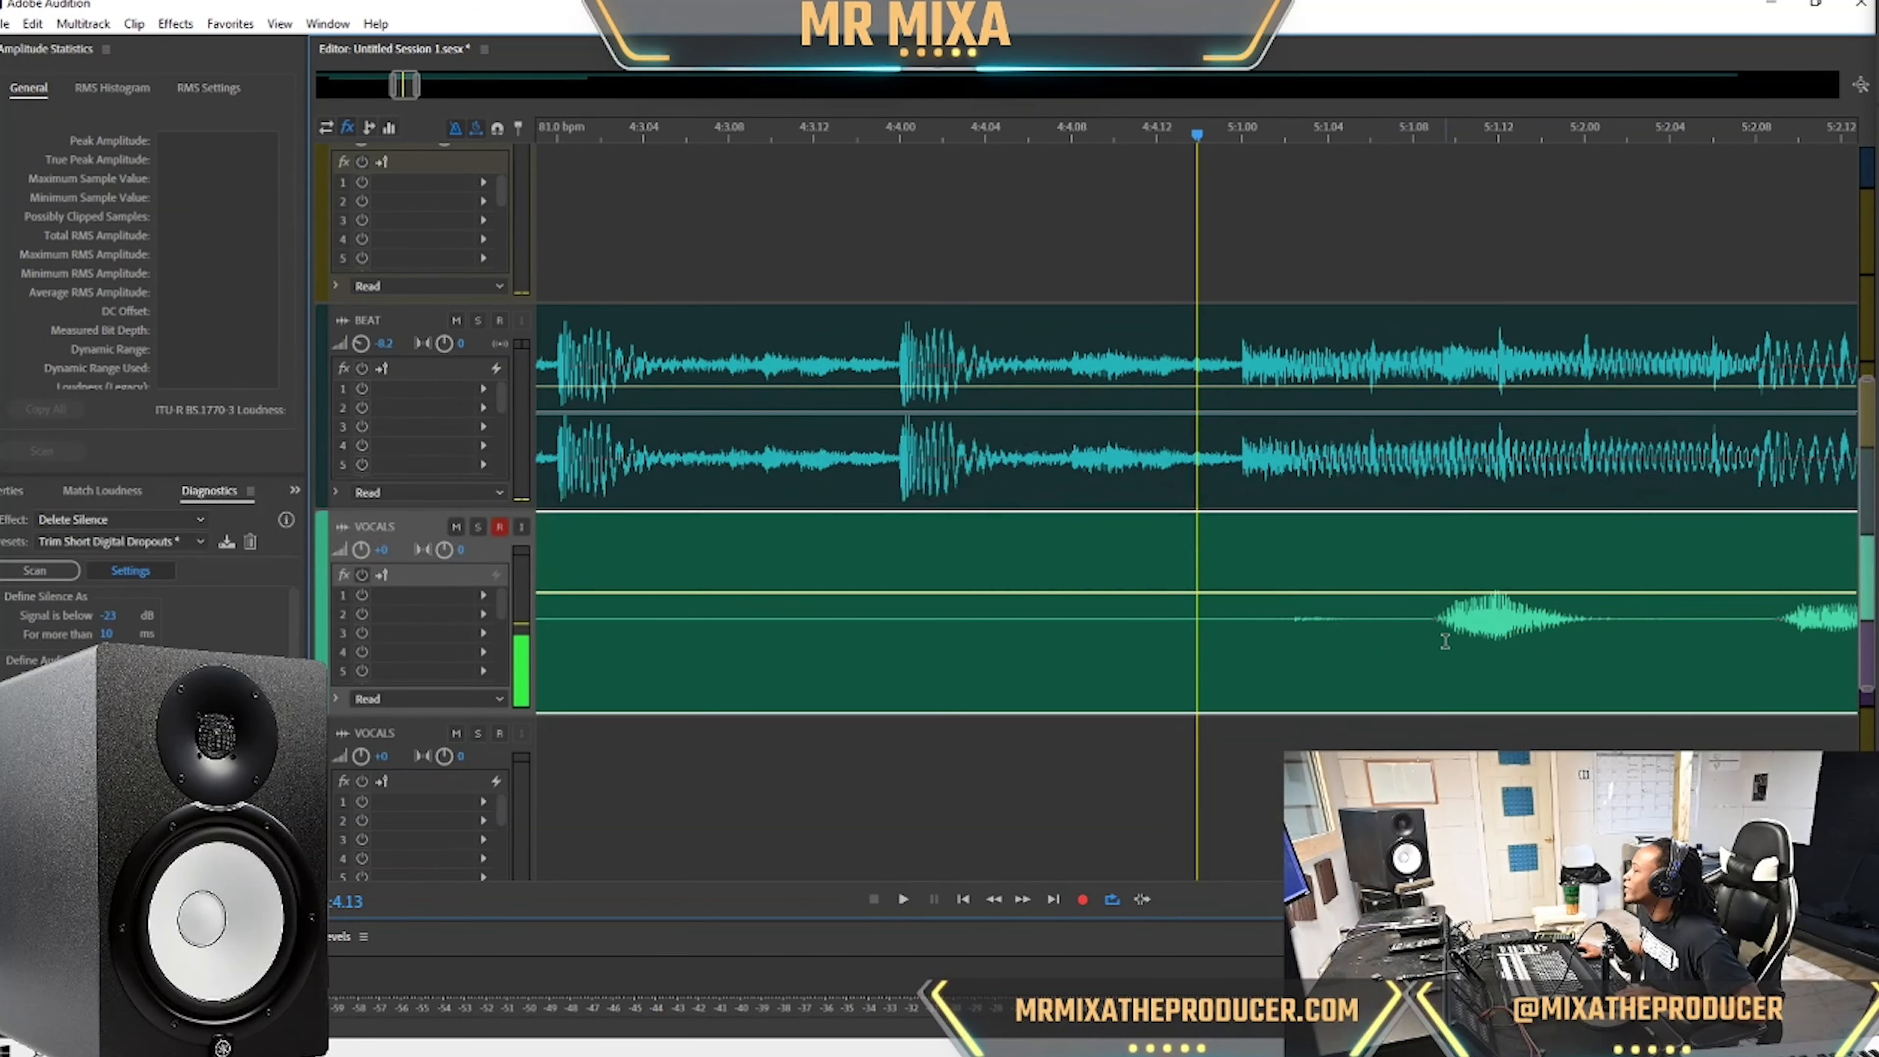
pyautogui.moveTo(1444, 640); pyautogui.dragTo(1427, 641)
# Play the shifted vocal with the beat from just before bar 5 to check the alignment.
pyautogui.click(1041, 692)
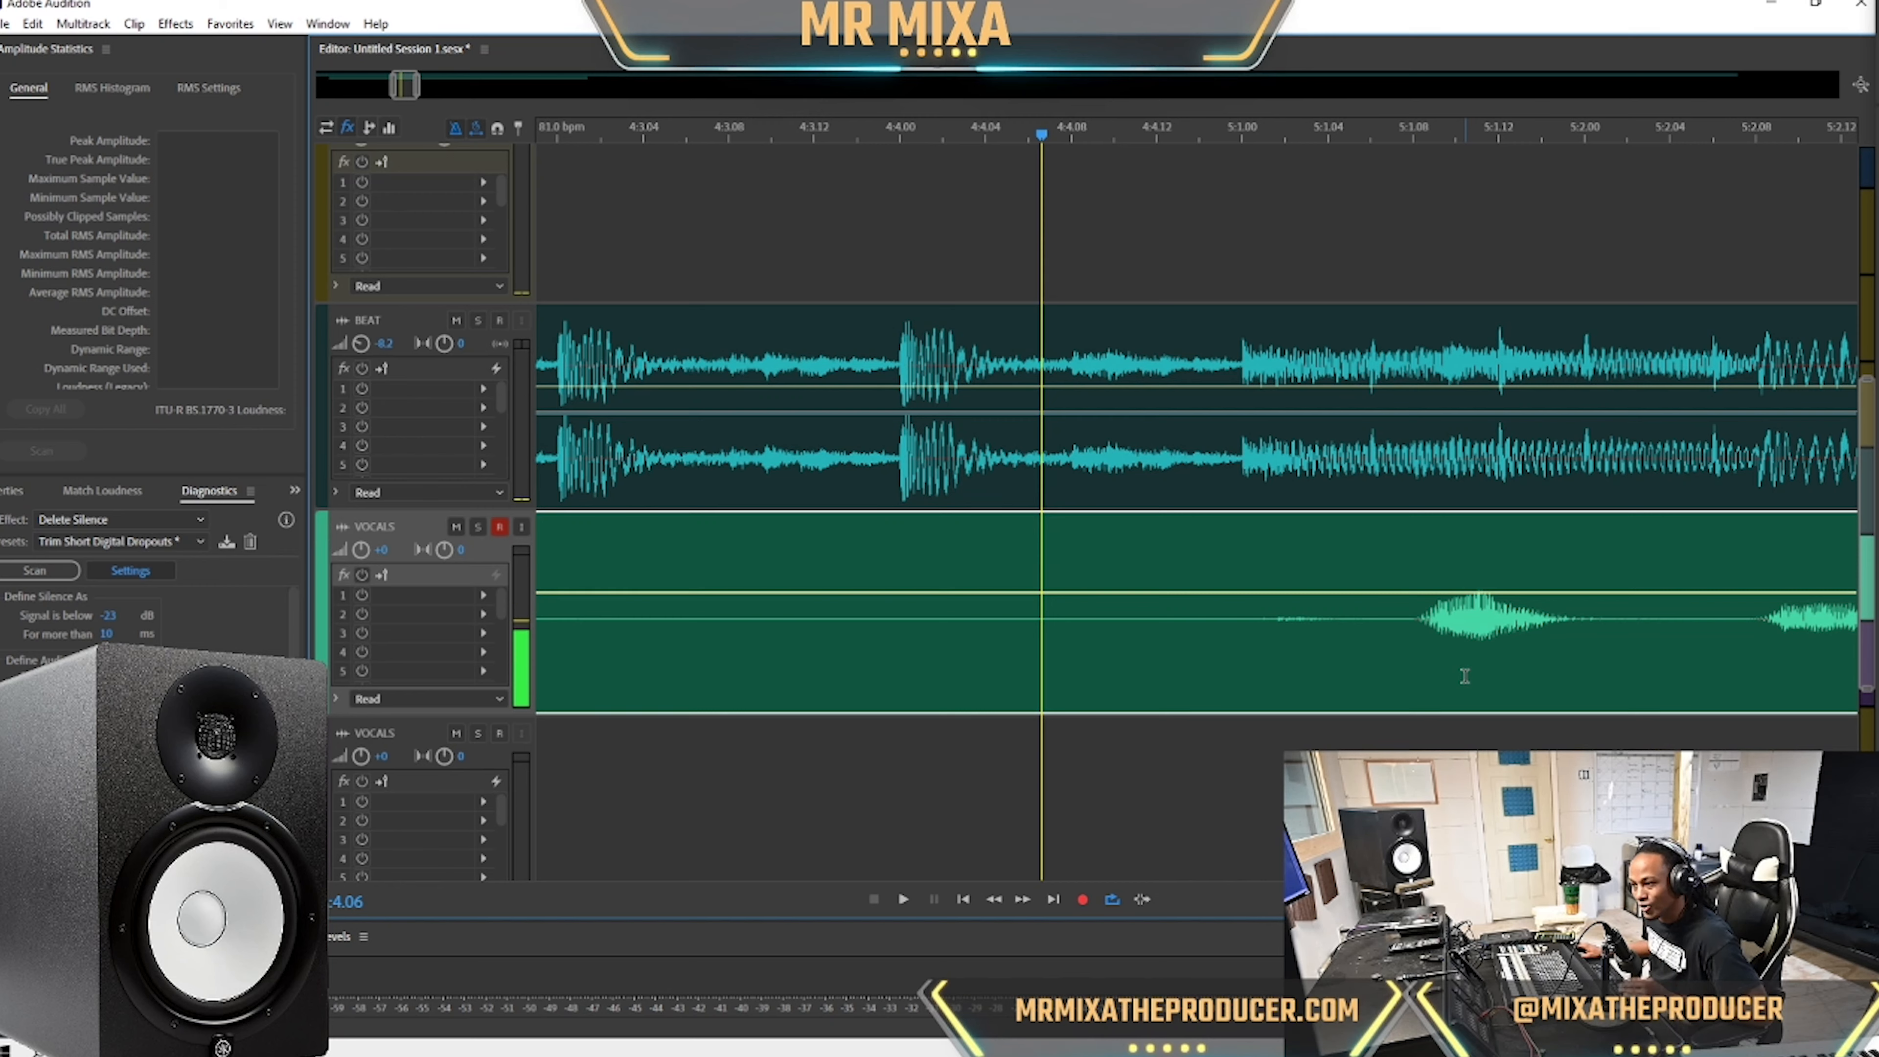
pyautogui.press('space')
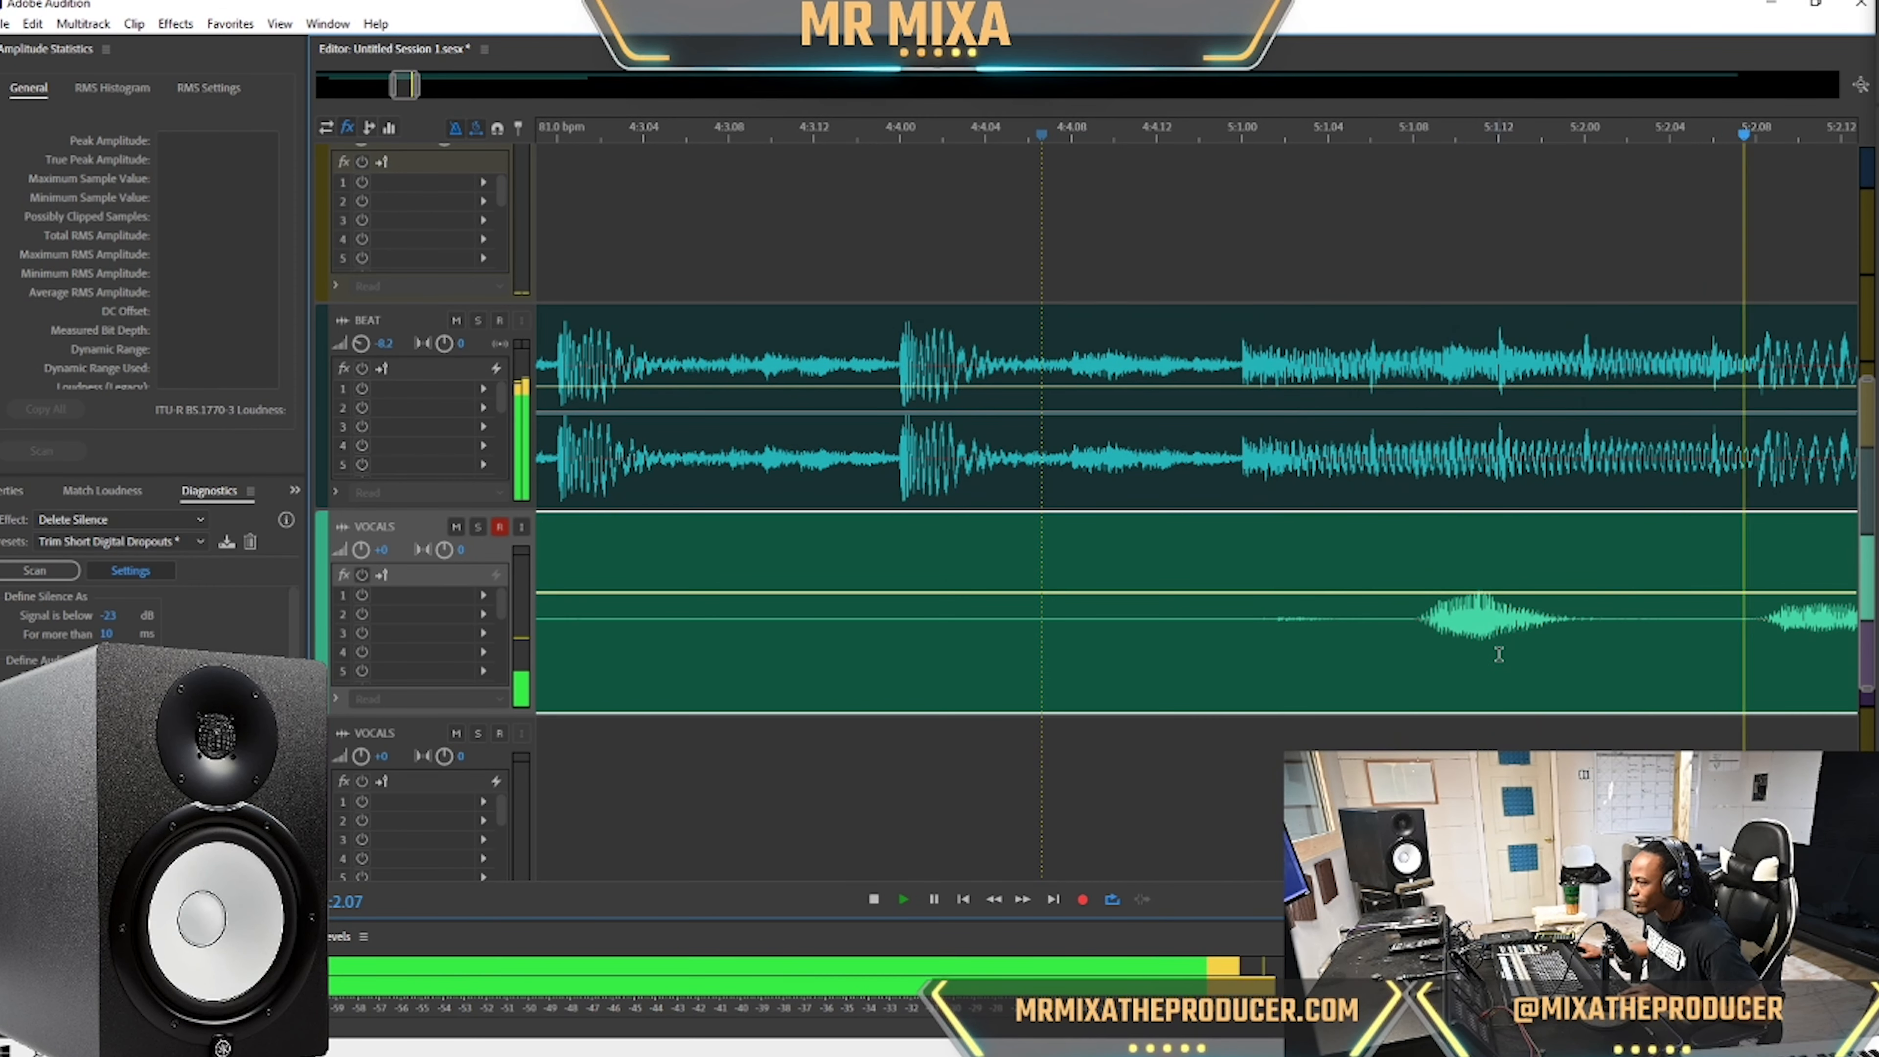
pyautogui.scroll(-1, 1499, 654)
pyautogui.scroll(-8, 1499, 654)
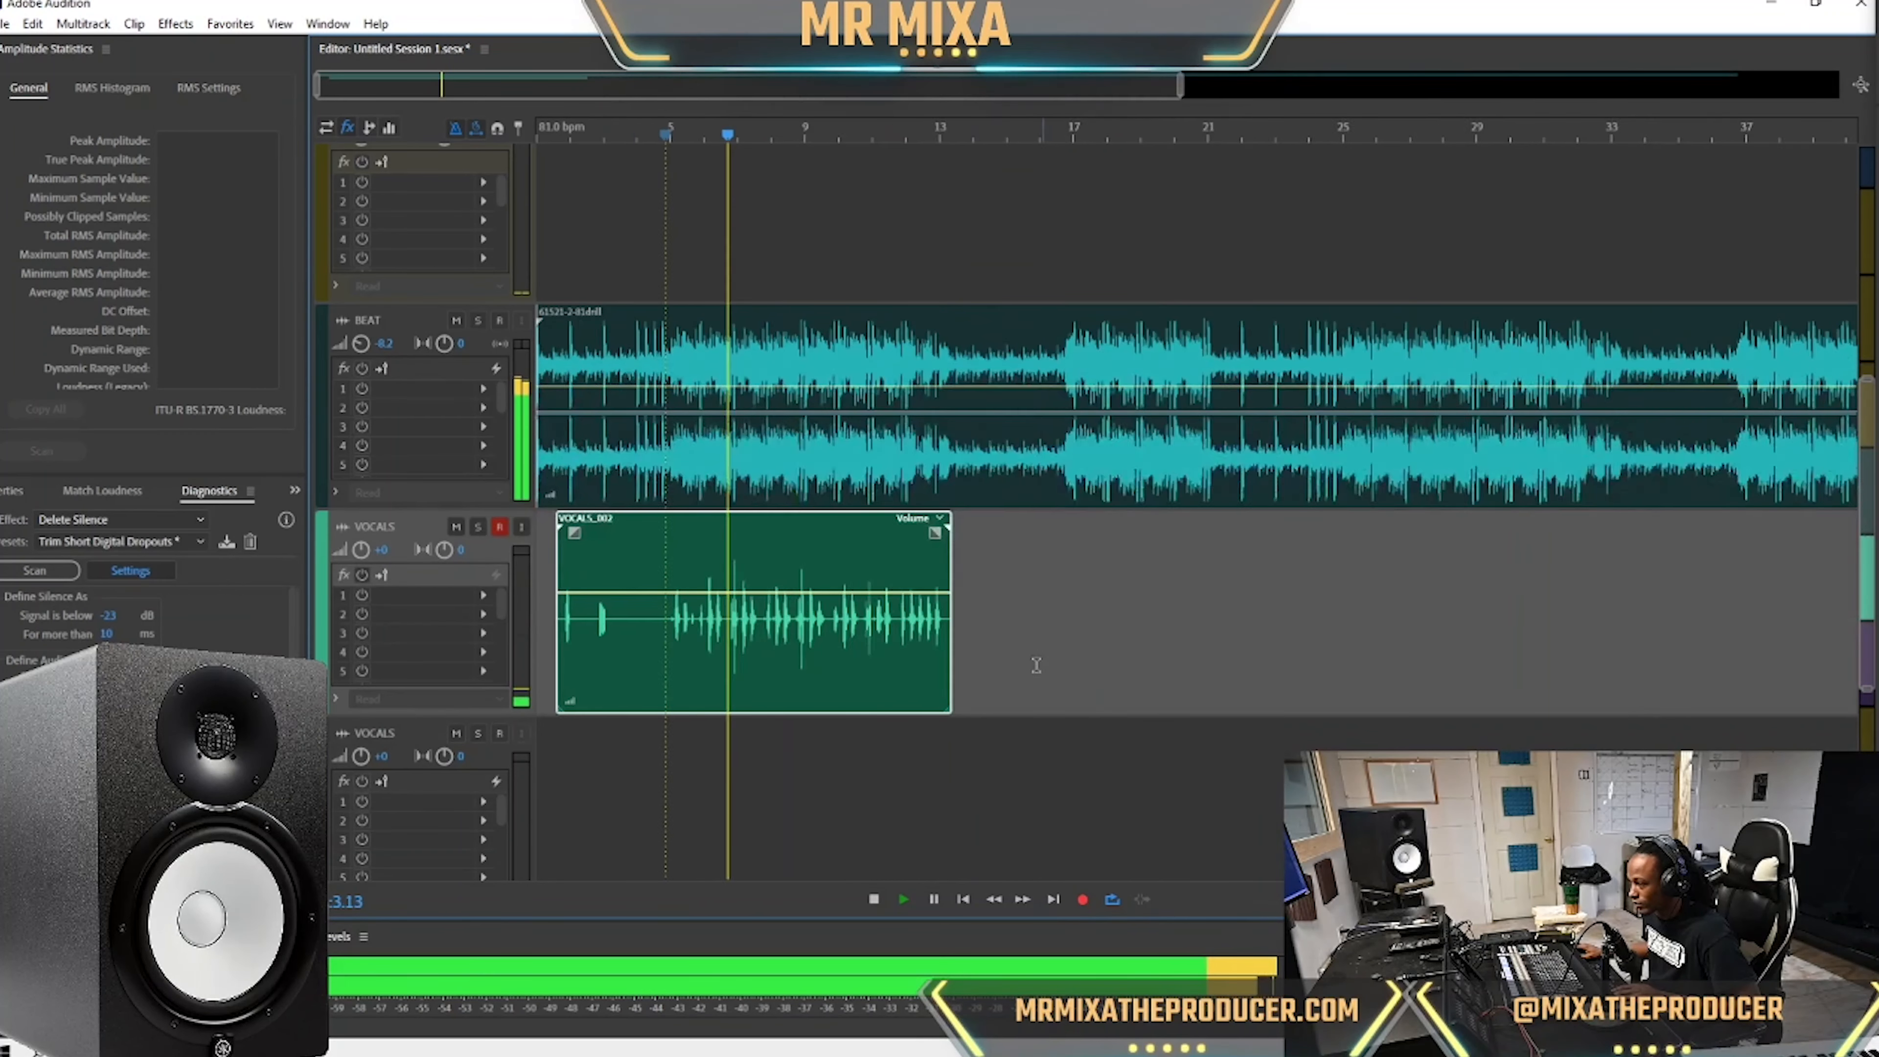
pyautogui.scroll(-3, 1050, 661)
pyautogui.press('space')
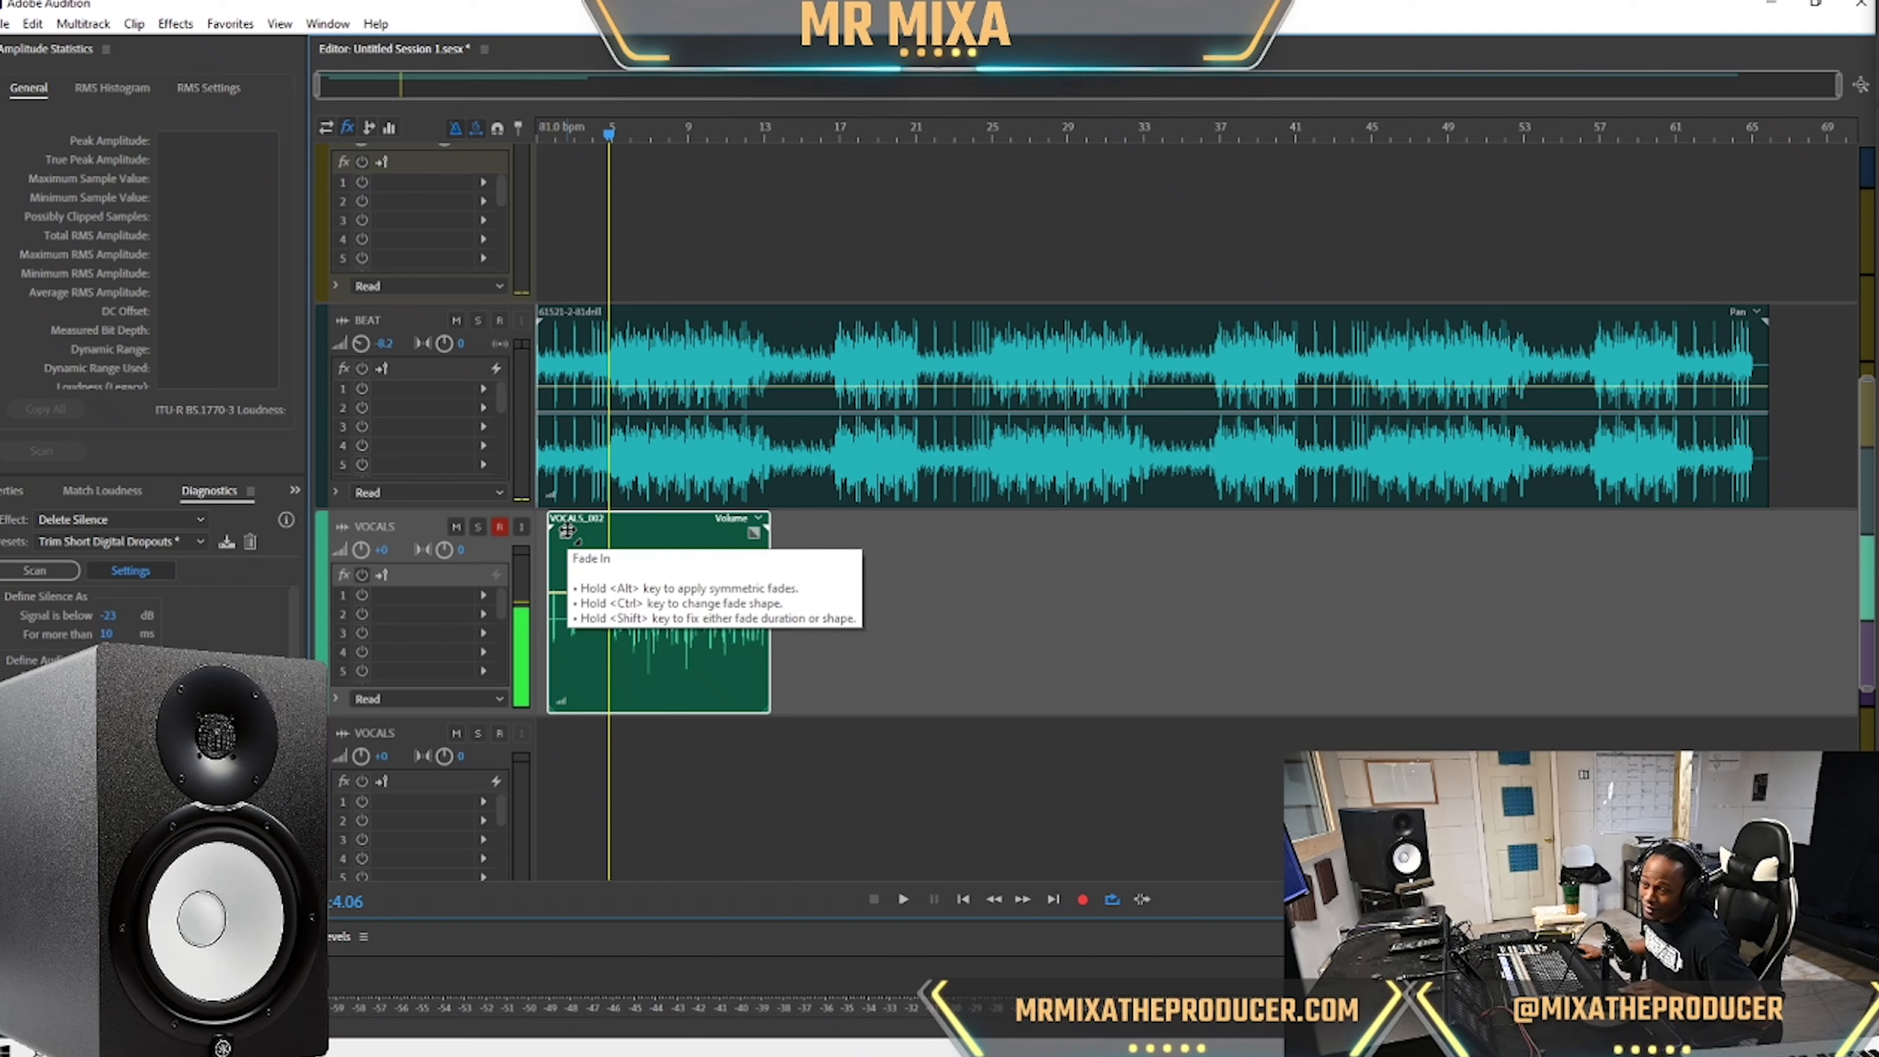
# Show the track inputs and outputs and route the first VOCALS track's output to the EFFECTS bus.
pyautogui.click(326, 127)
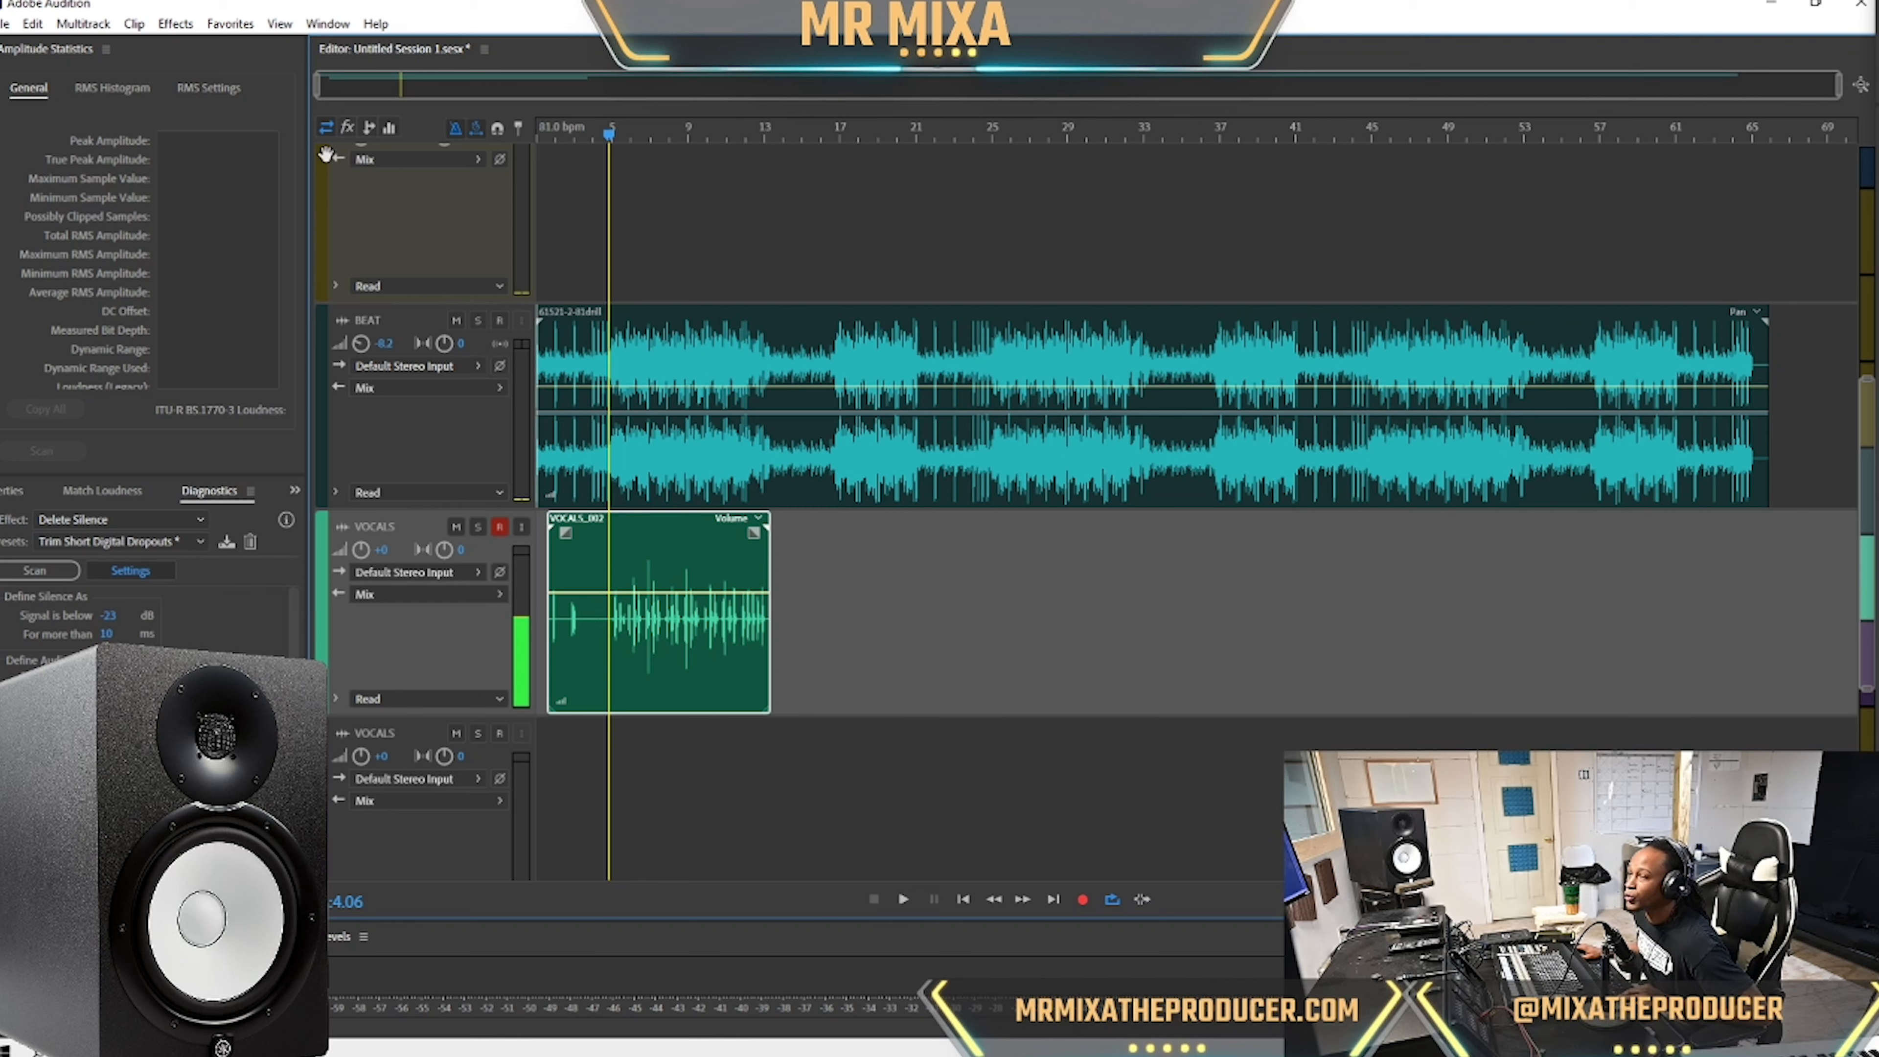
pyautogui.click(429, 595)
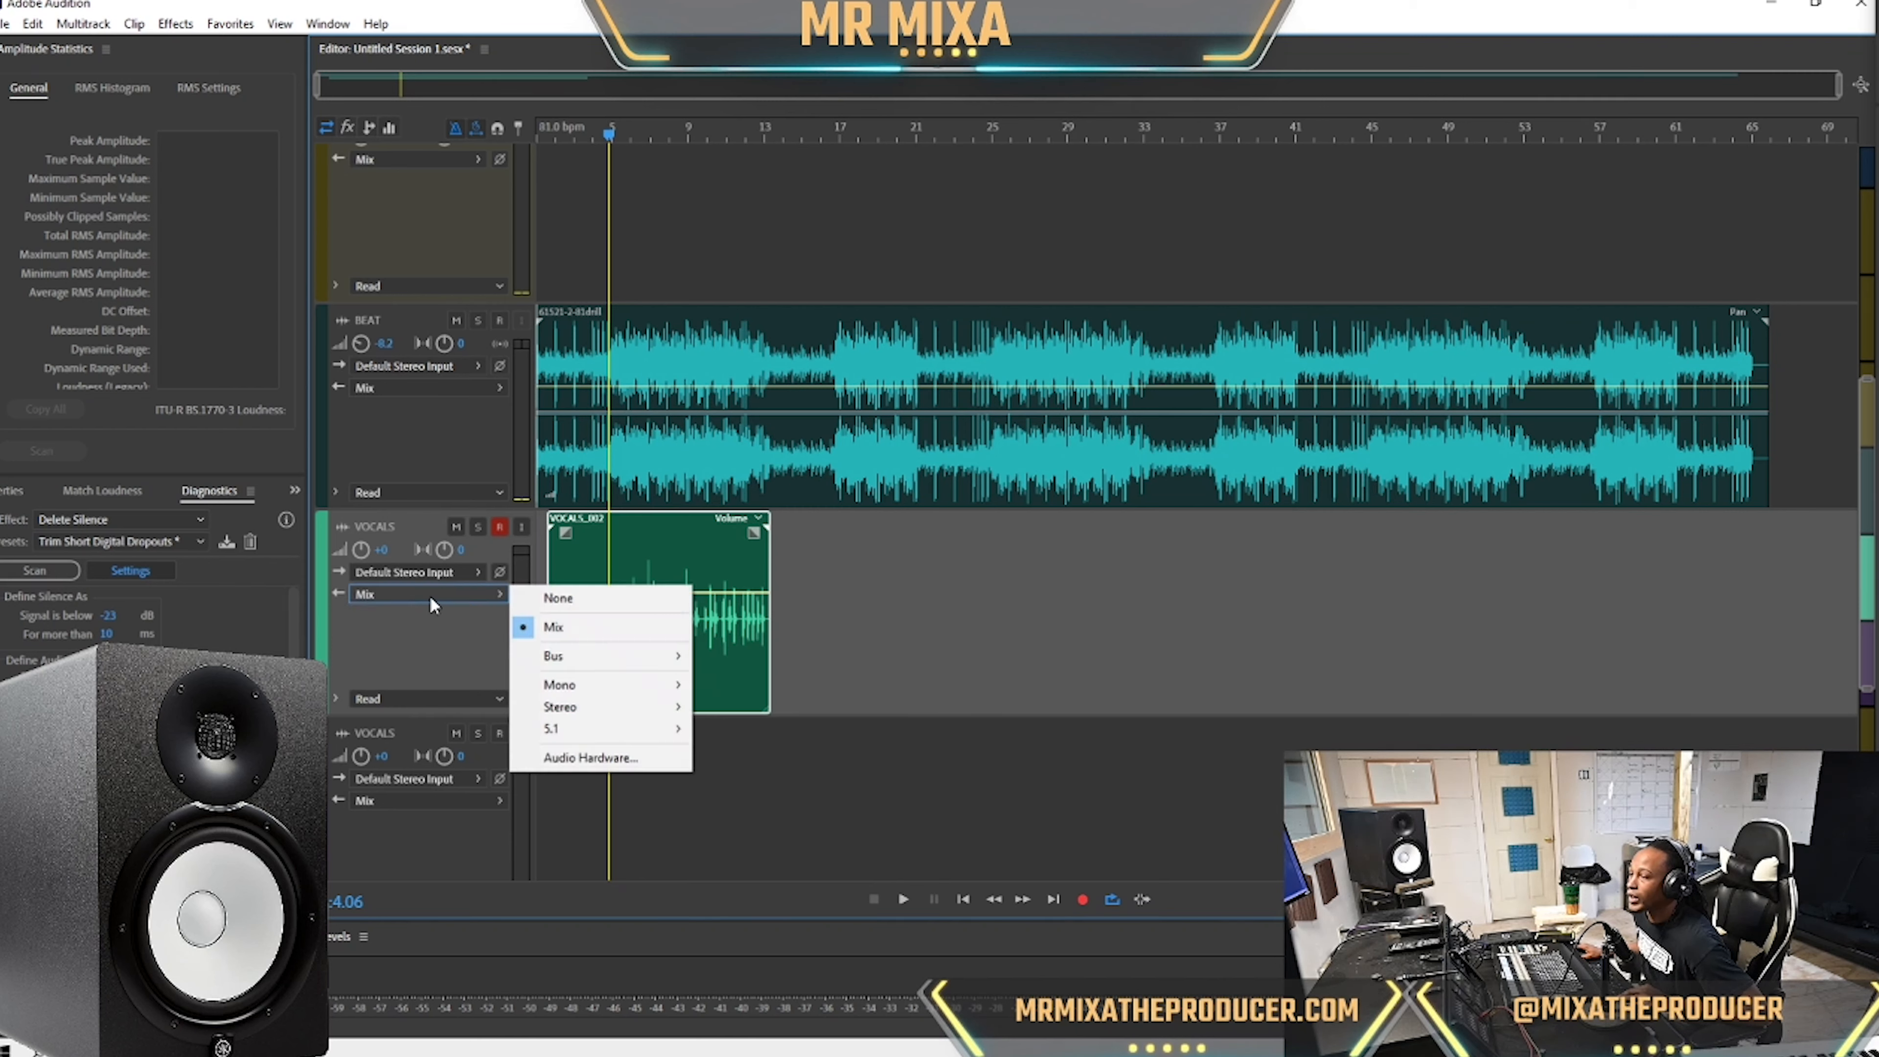
pyautogui.click(489, 607)
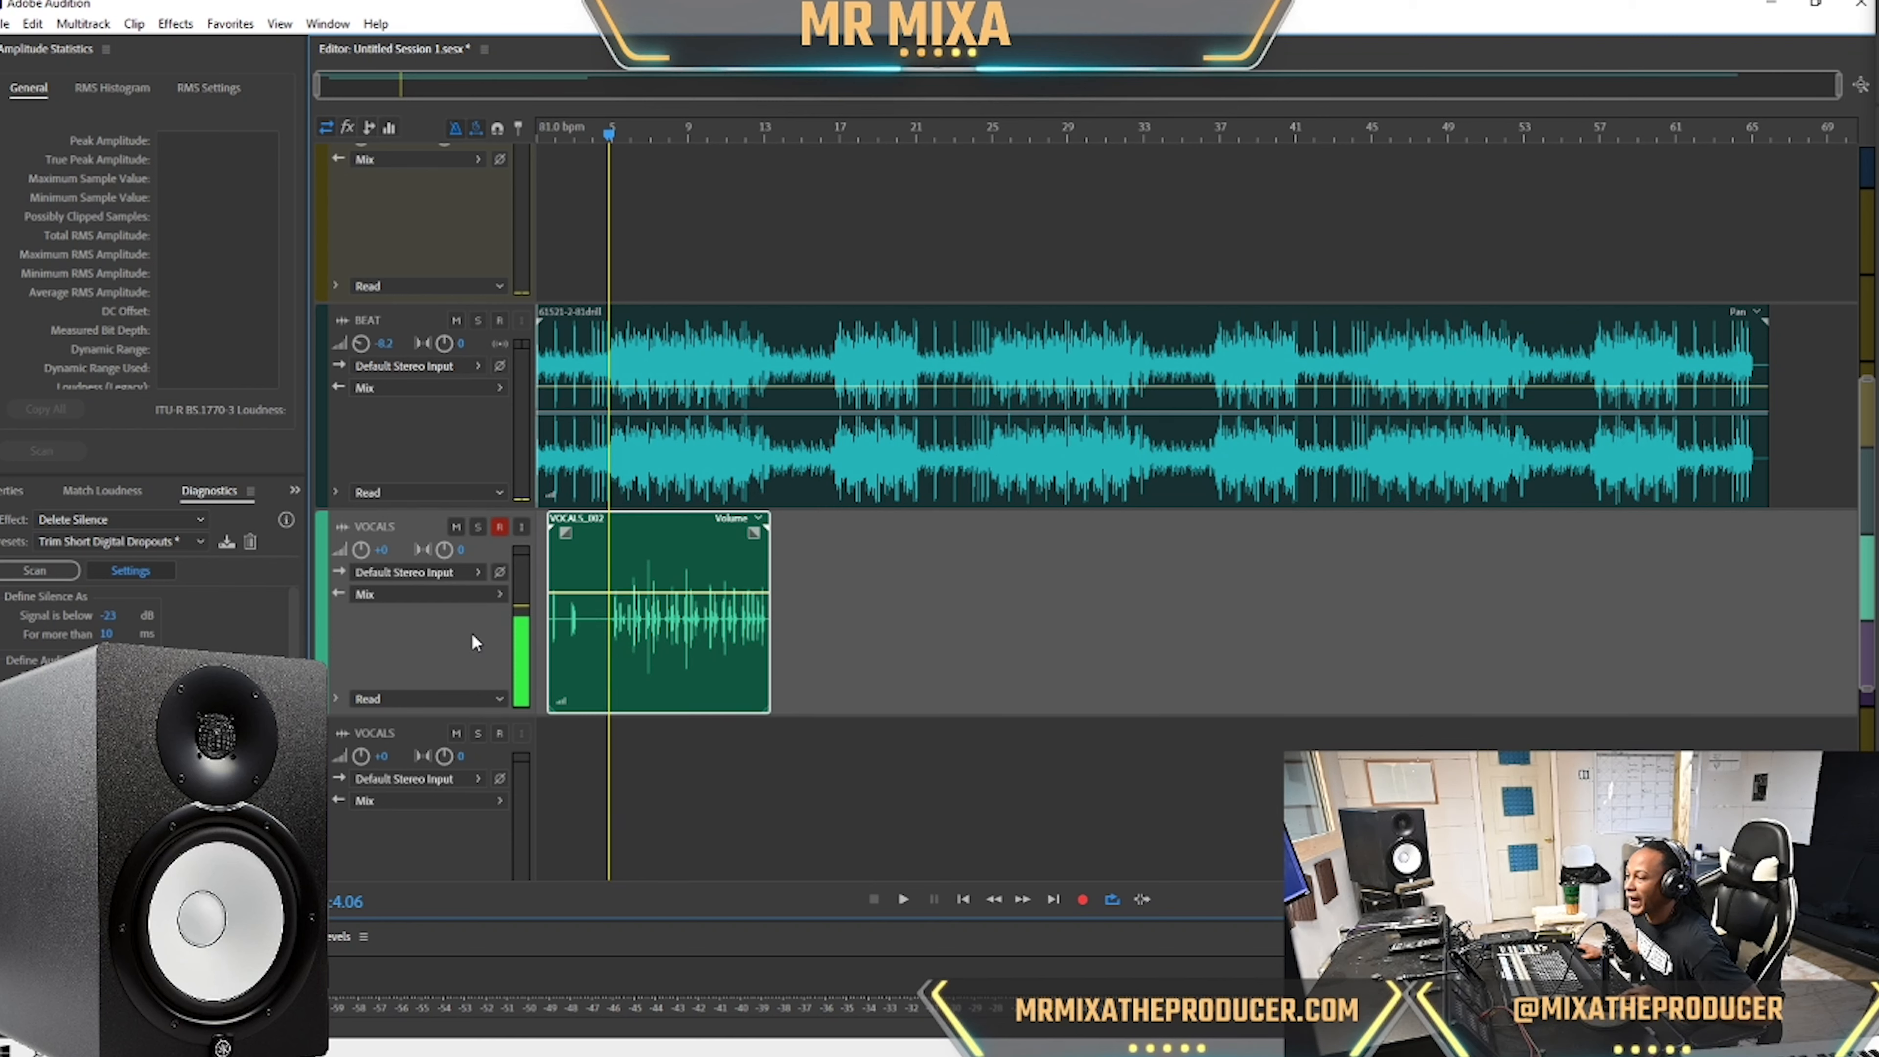
pyautogui.click(482, 594)
pyautogui.moveTo(586, 665)
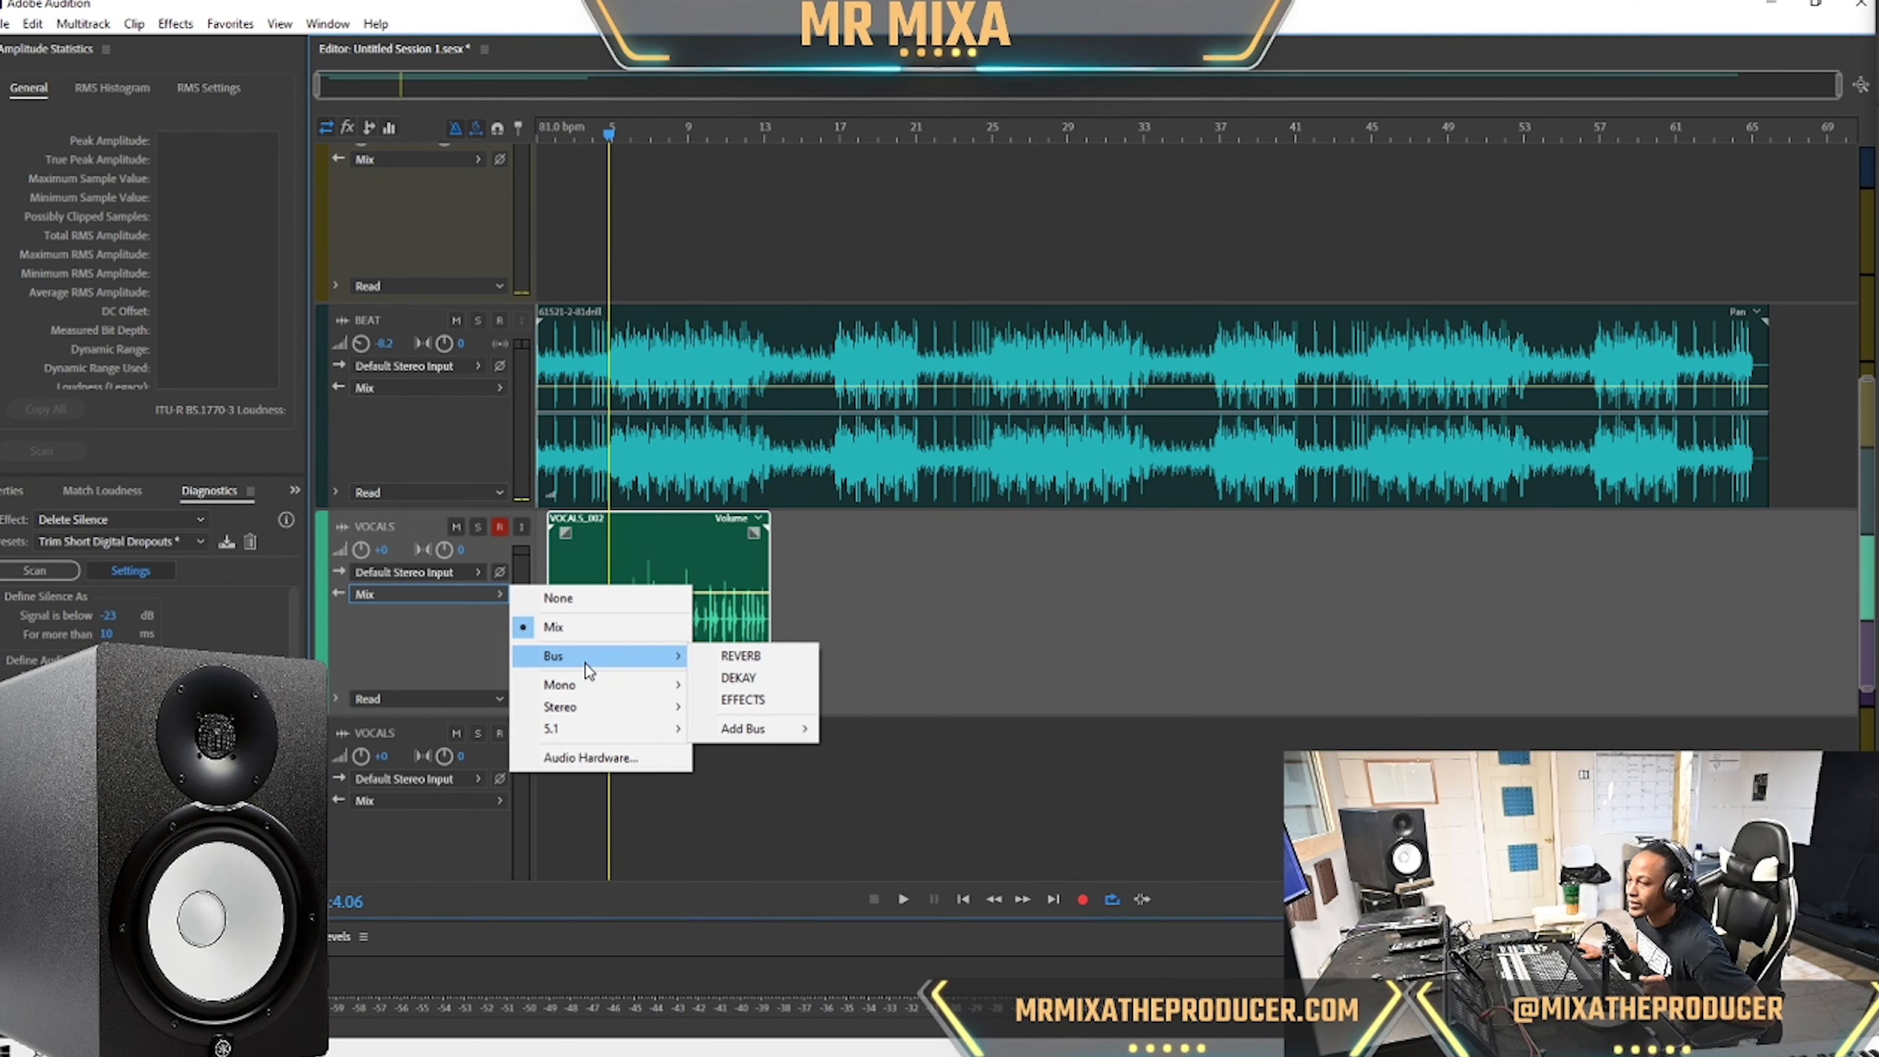
pyautogui.click(755, 700)
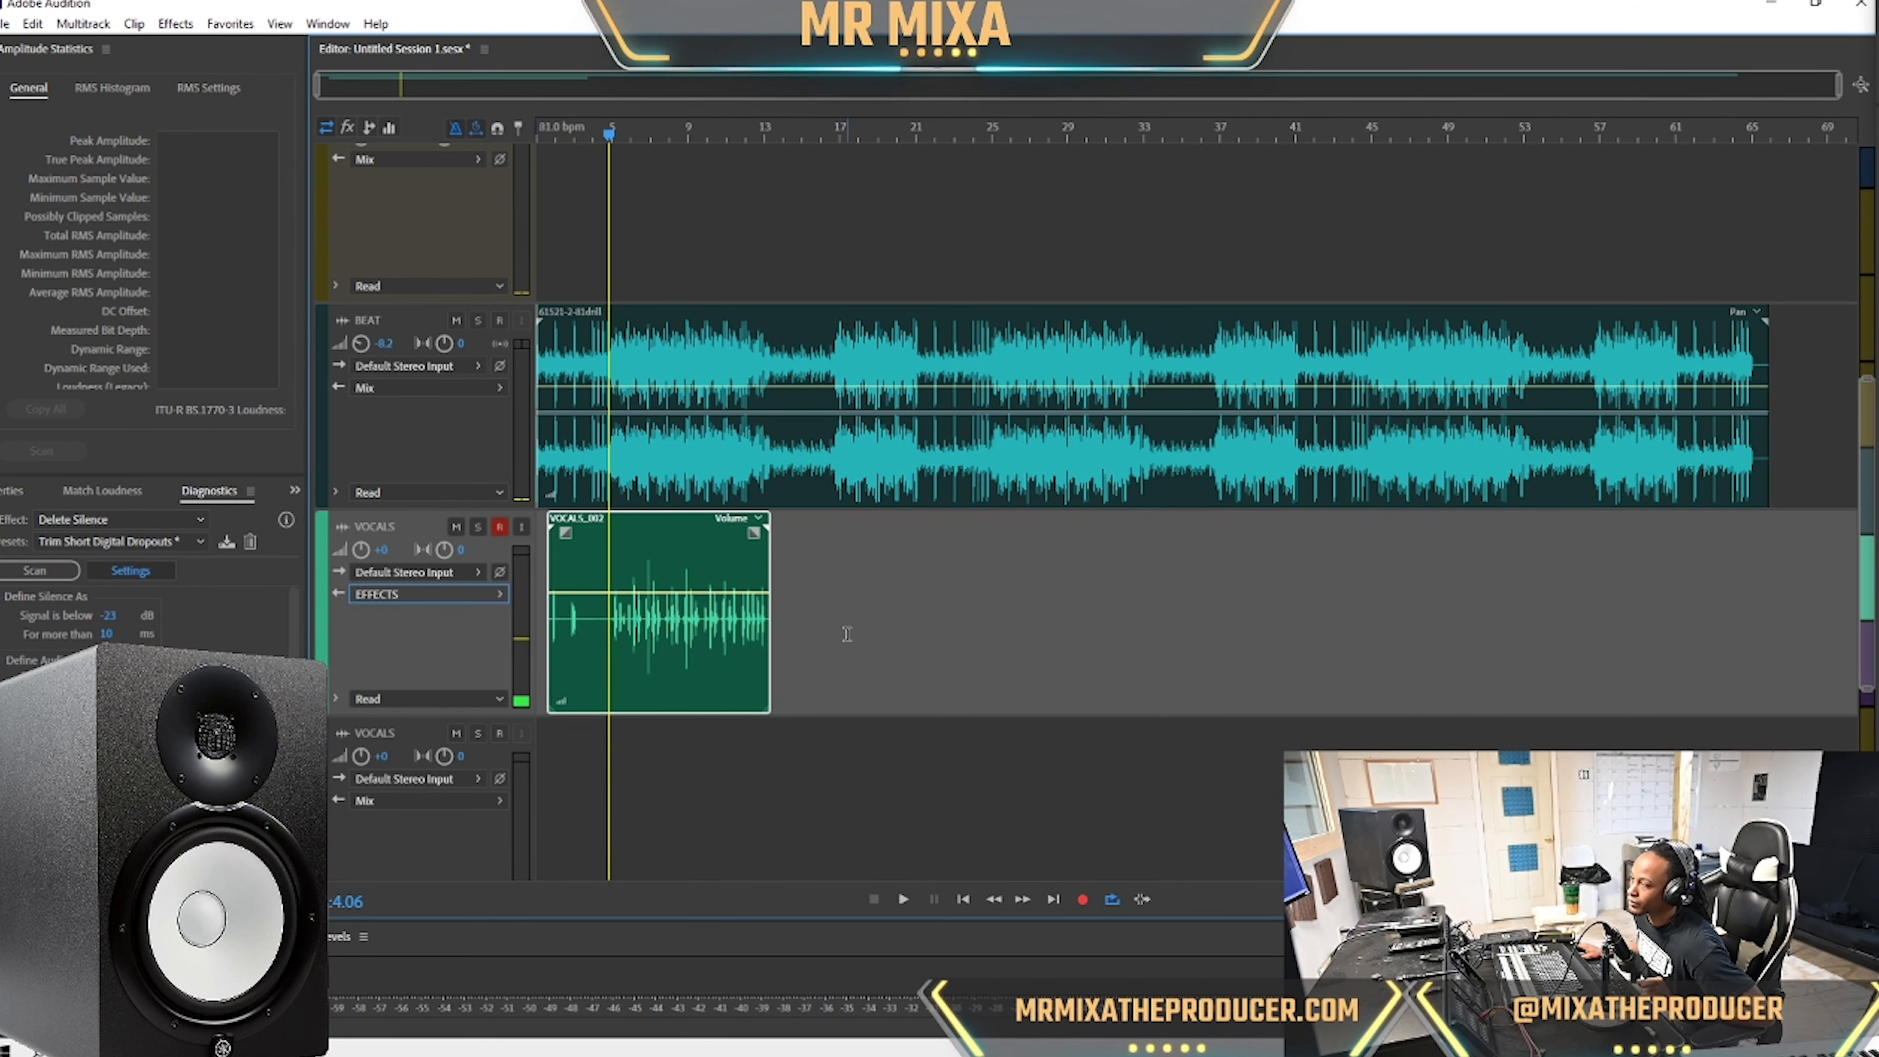
# Show the effects racks of the tracks and select the EFFECTS bus.
pyautogui.scroll(4, 848, 633)
pyautogui.click(348, 125)
pyautogui.click(475, 407)
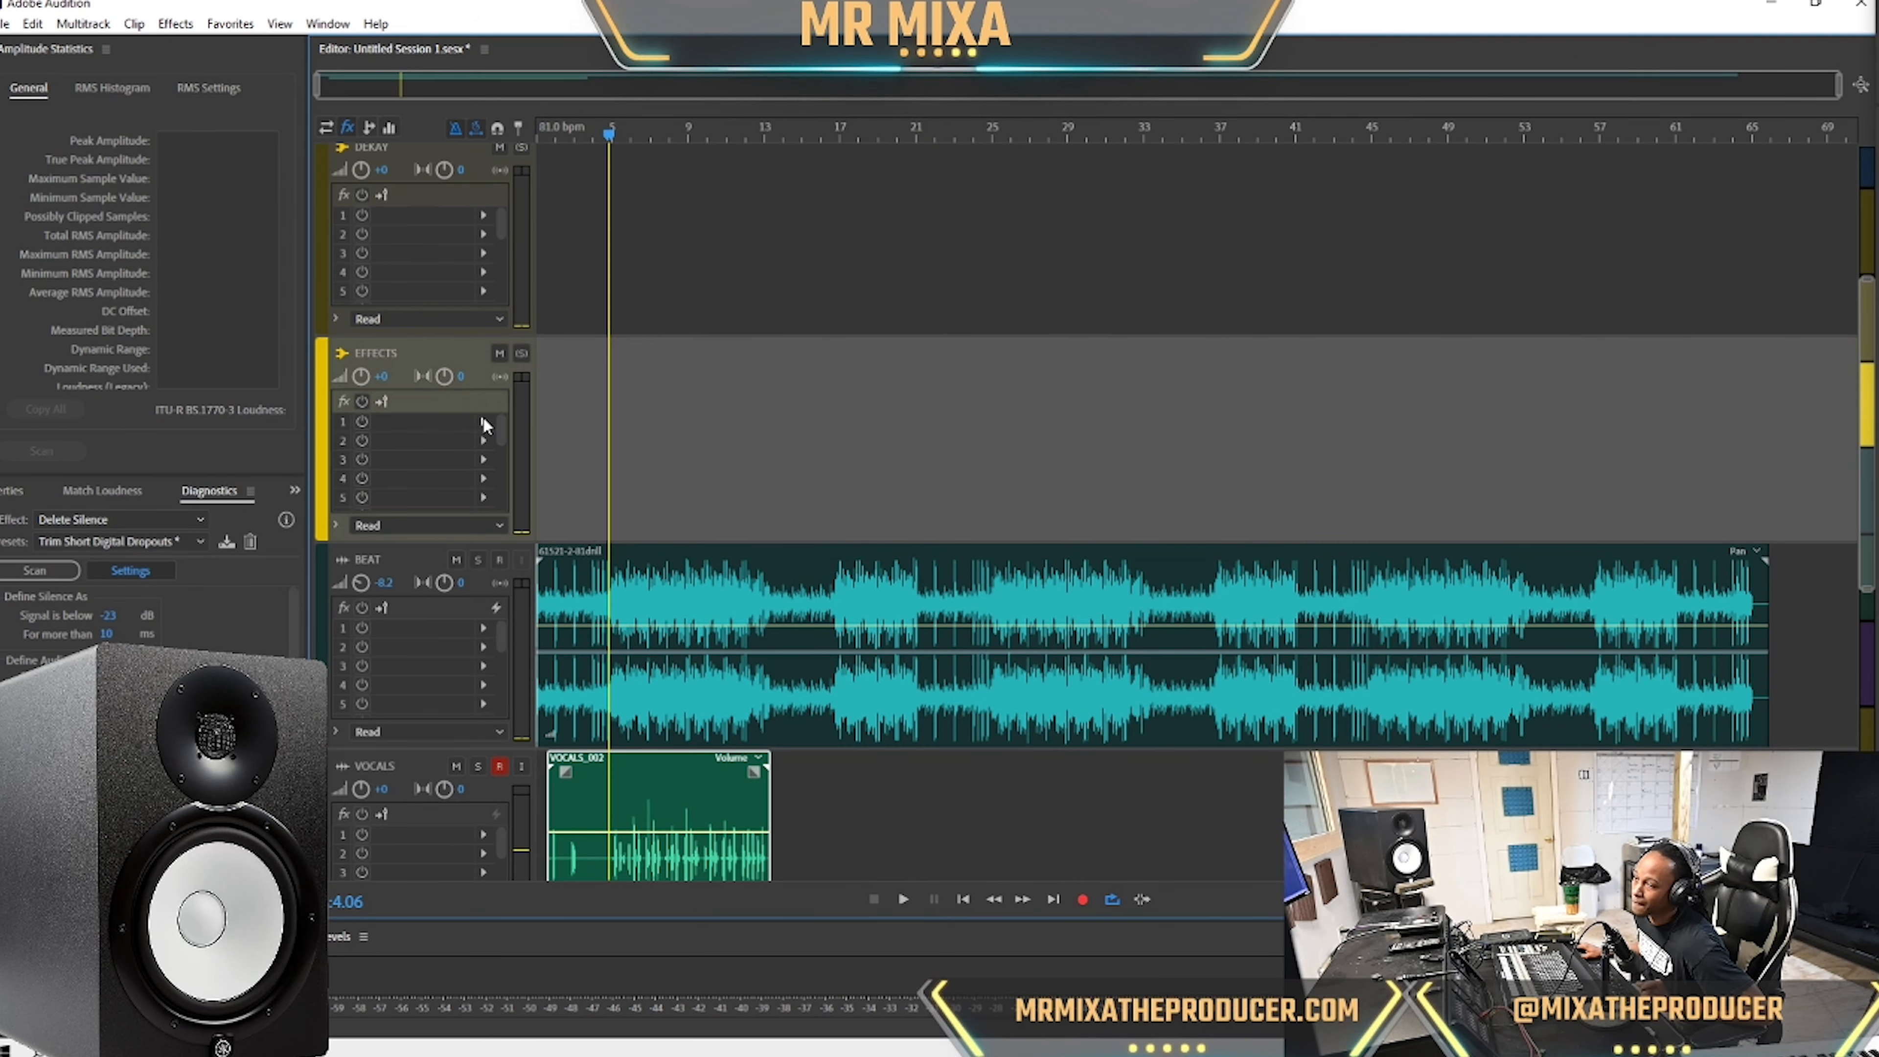
# Place the playhead between bars 5 and 9 and briefly play the vocal to check that it feeds the EFFECTS bus.
pyautogui.scroll(-3, 674, 455)
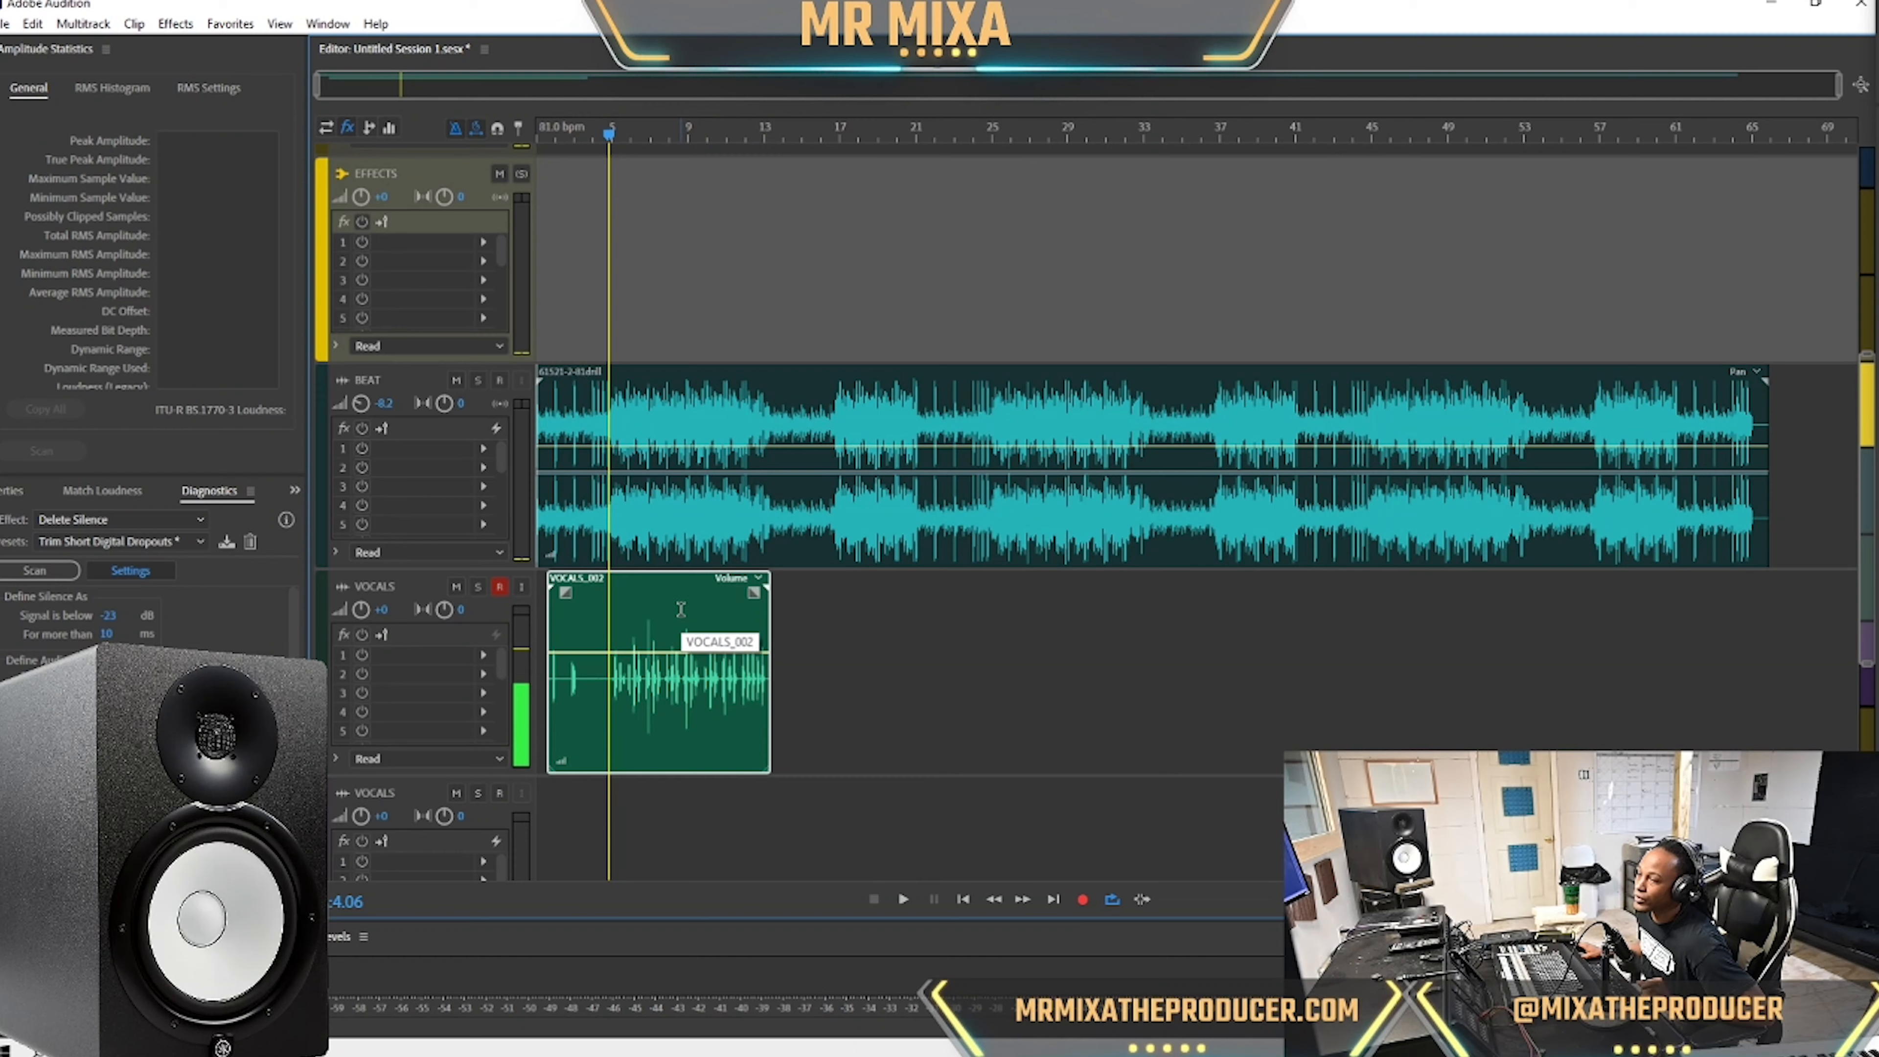
pyautogui.click(644, 638)
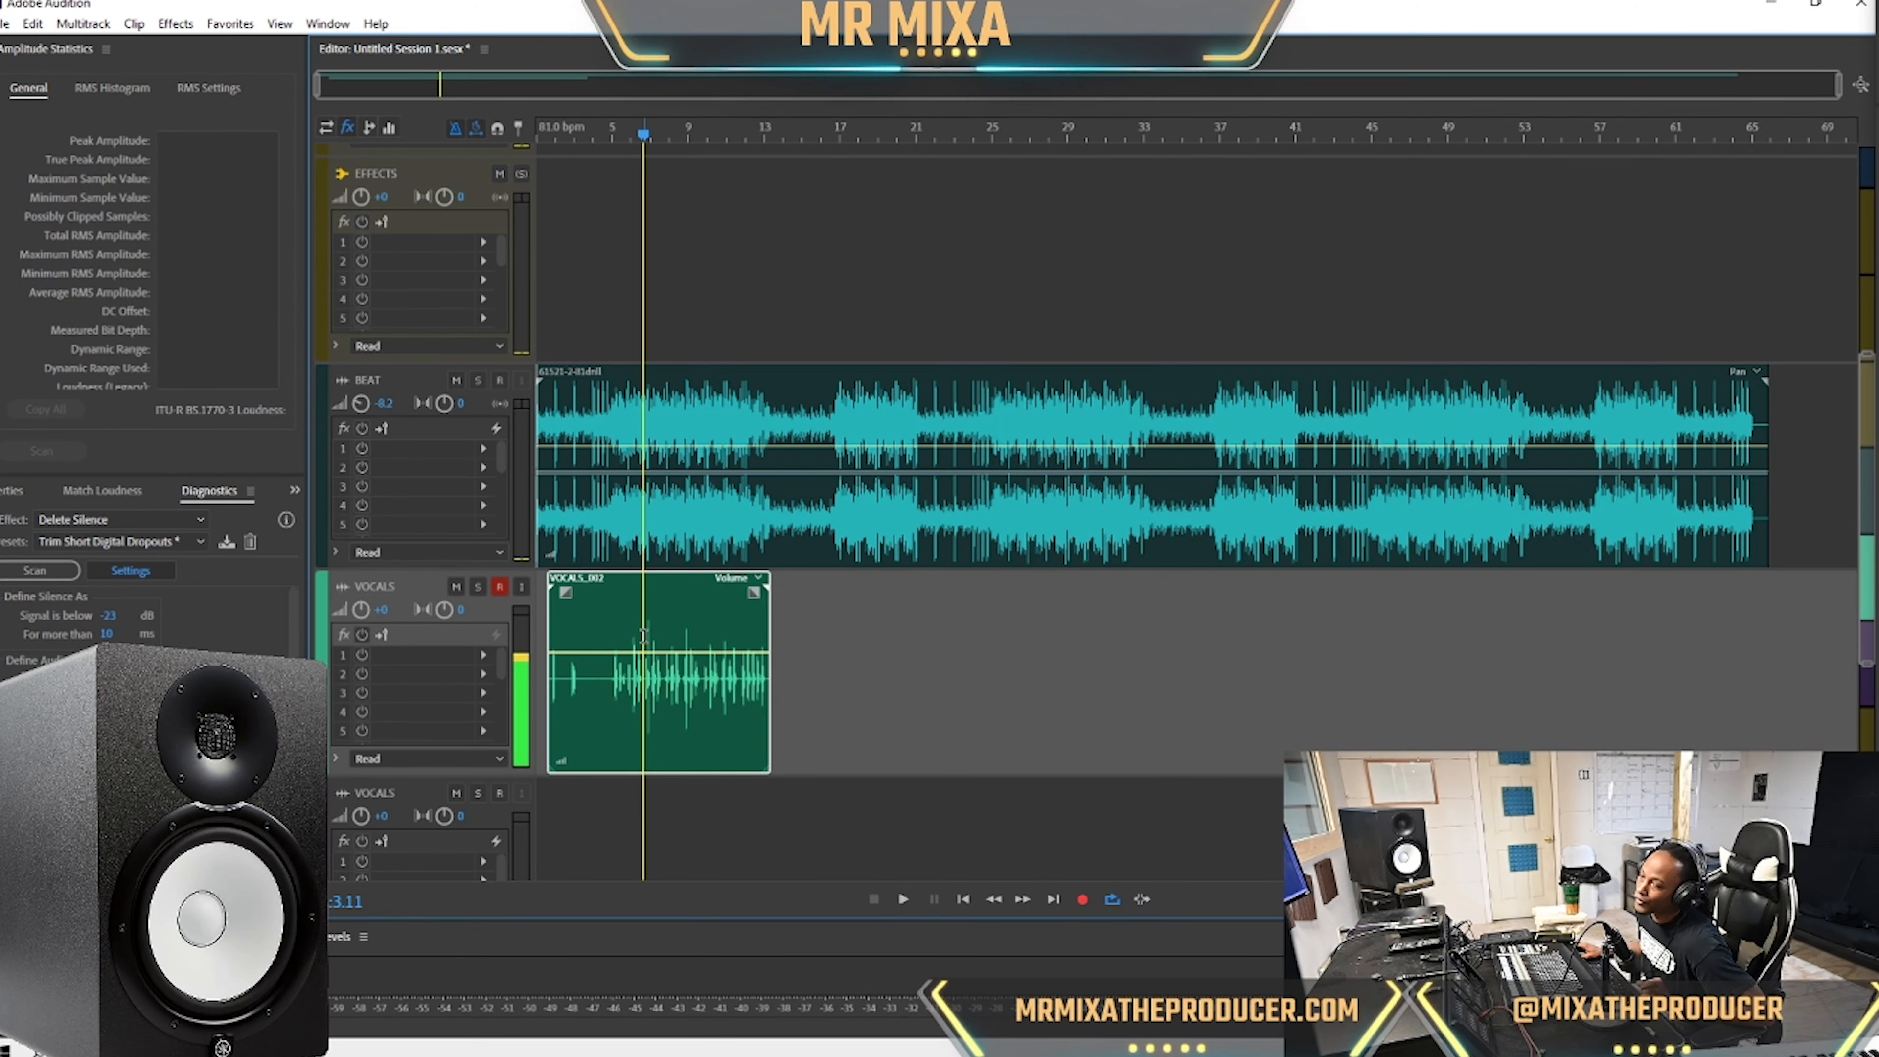
pyautogui.click(440, 180)
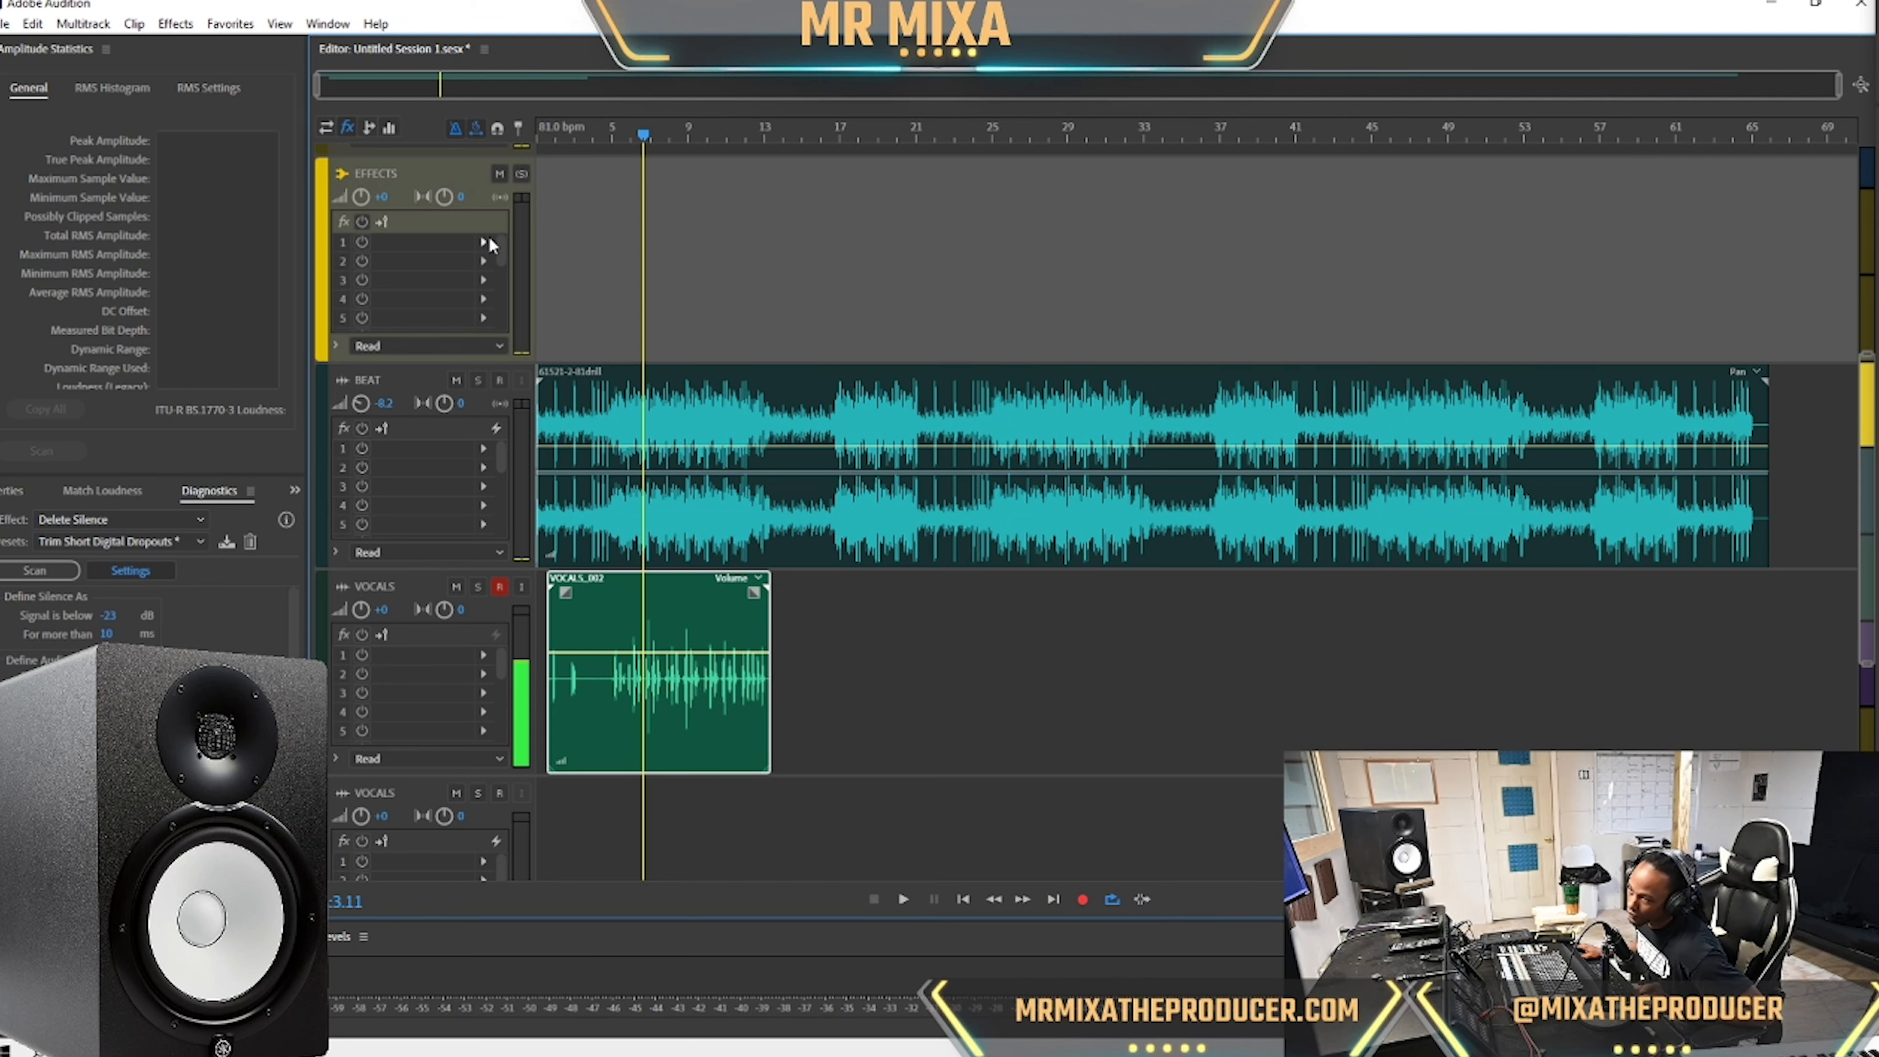
pyautogui.press('space')
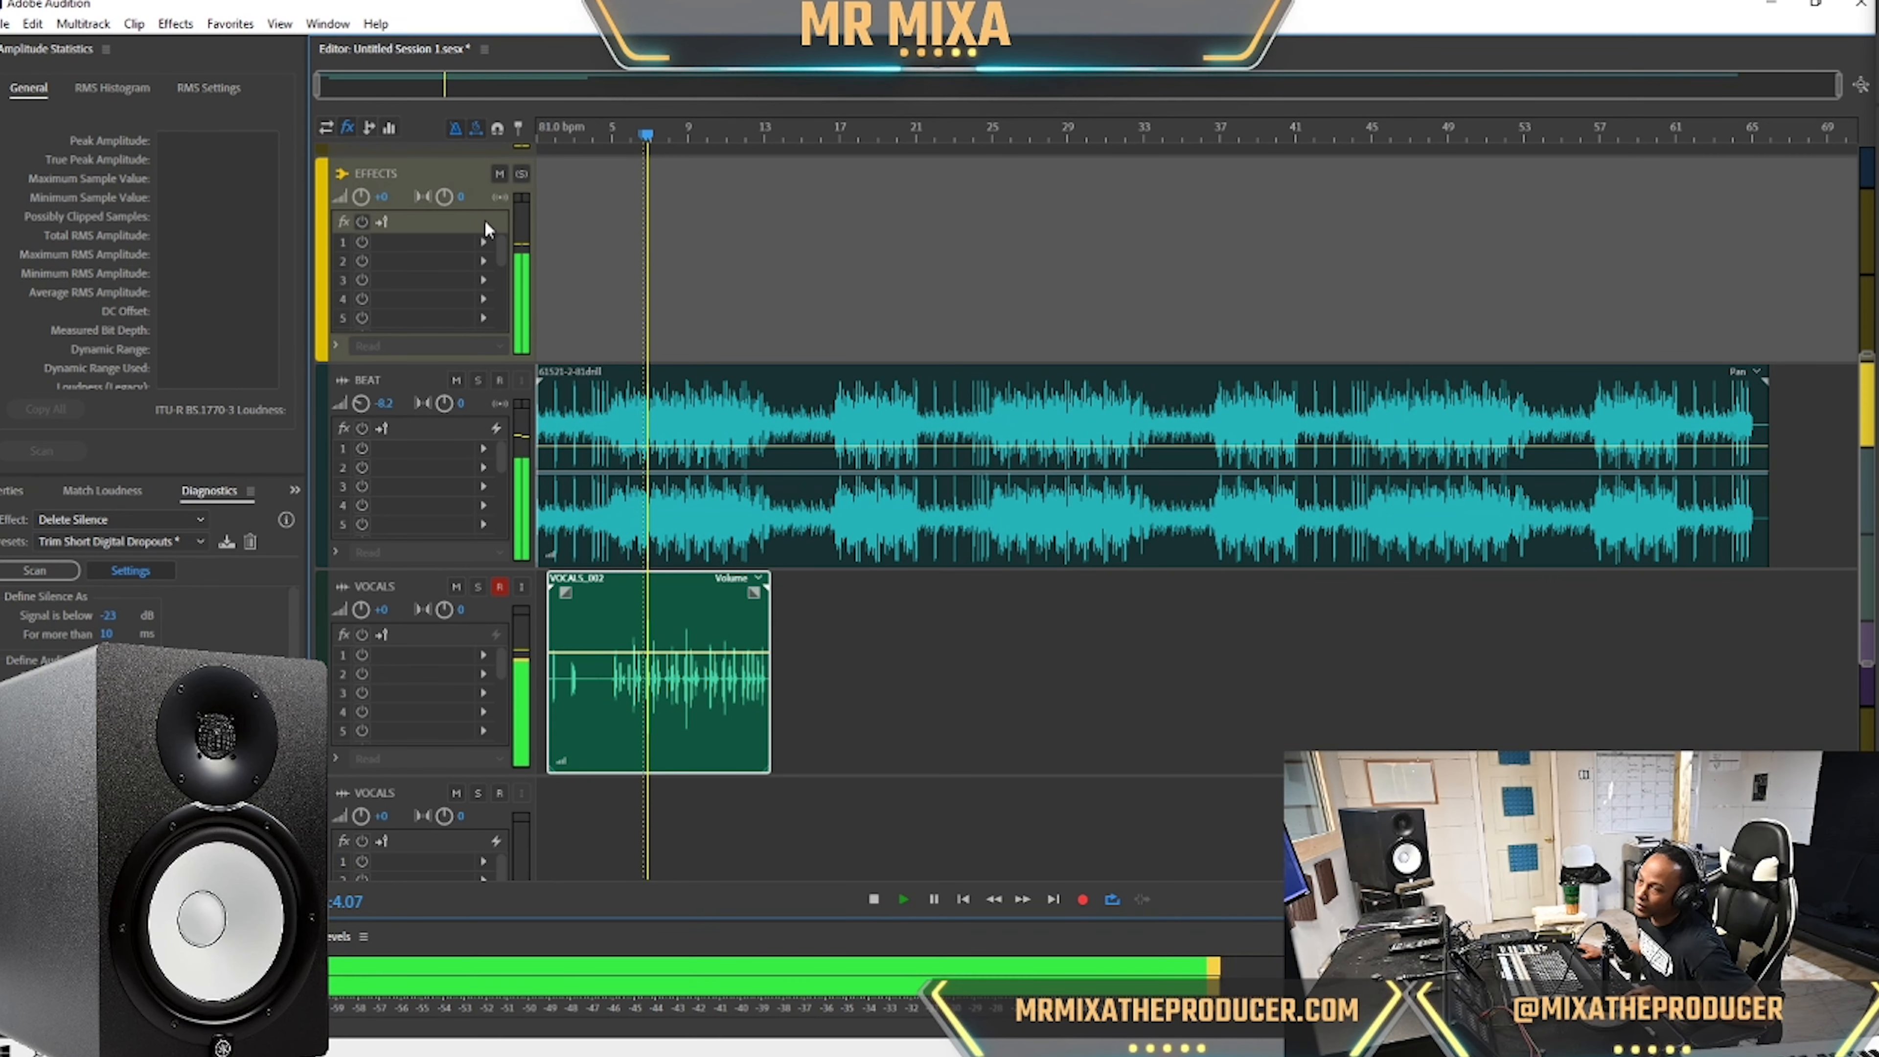
pyautogui.press('space')
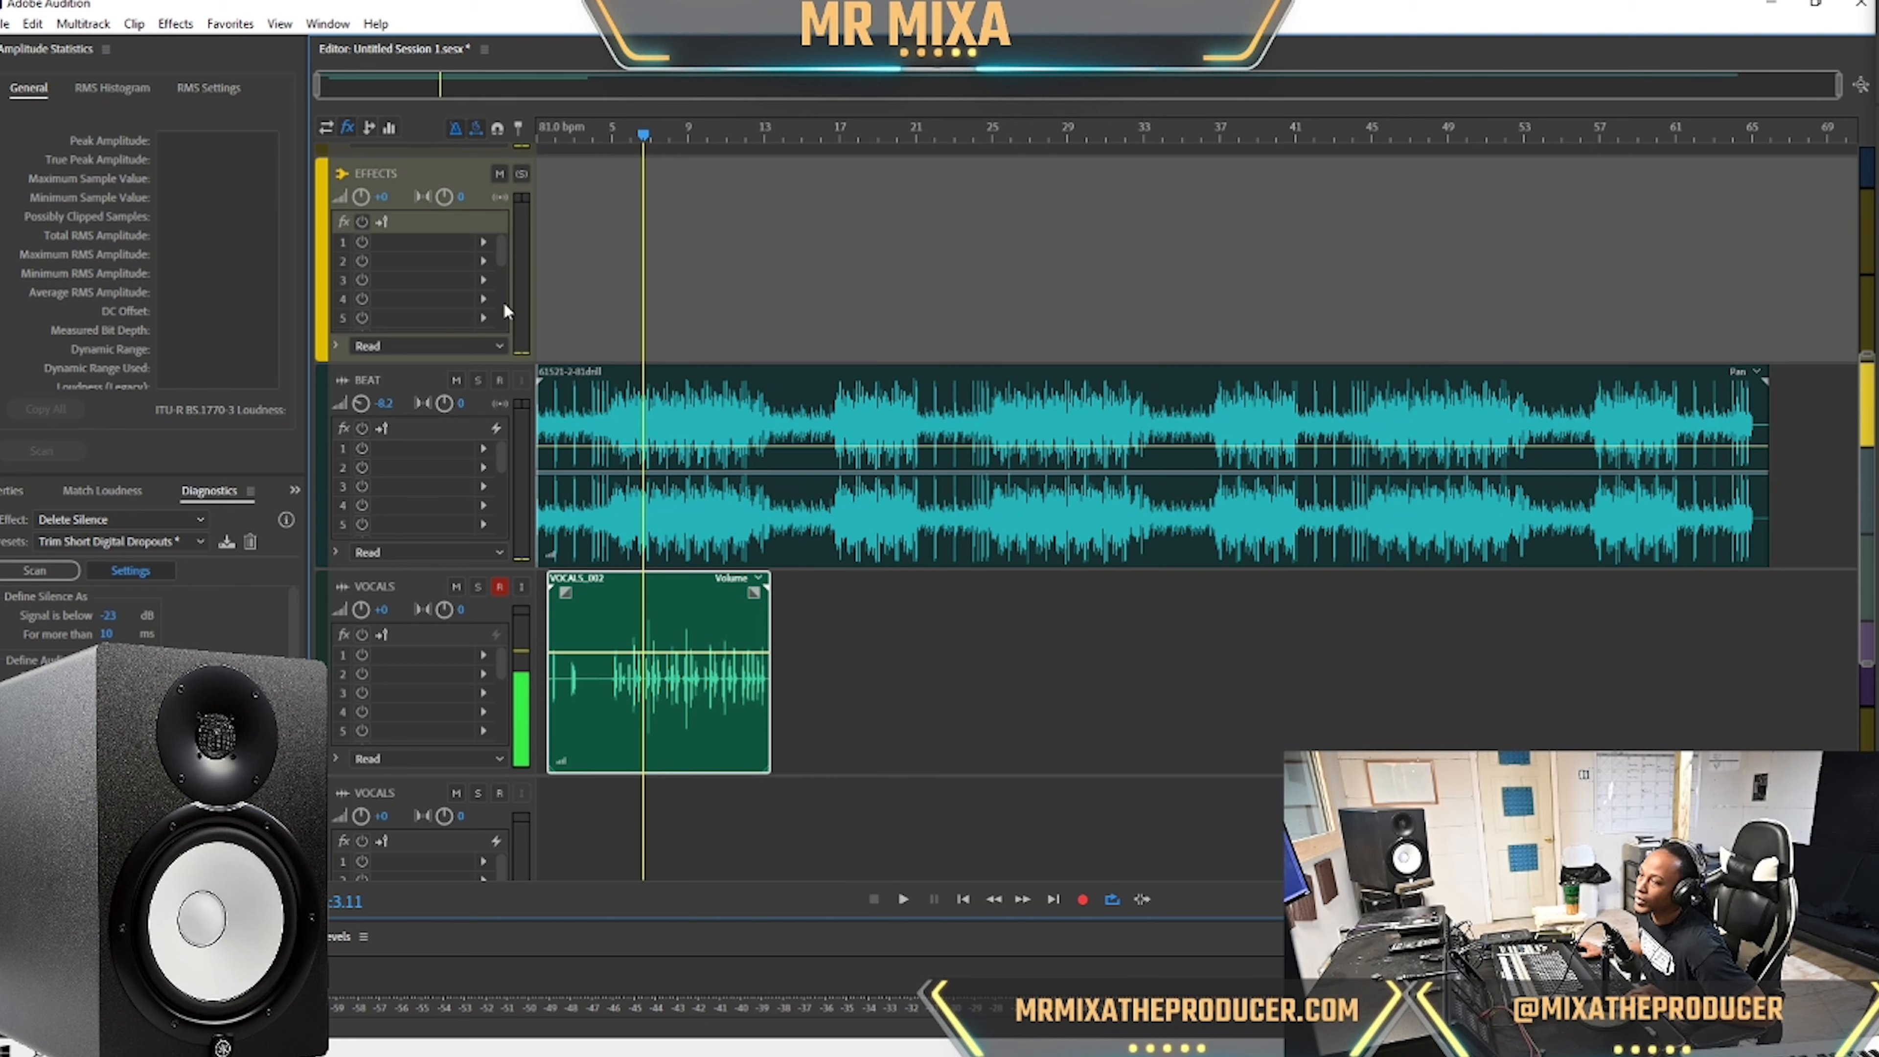
# Add a Parametric Equalizer to the first effect slot of the EFFECTS bus and move its window off the vocal clip.
pyautogui.click(484, 248)
pyautogui.moveTo(643, 361)
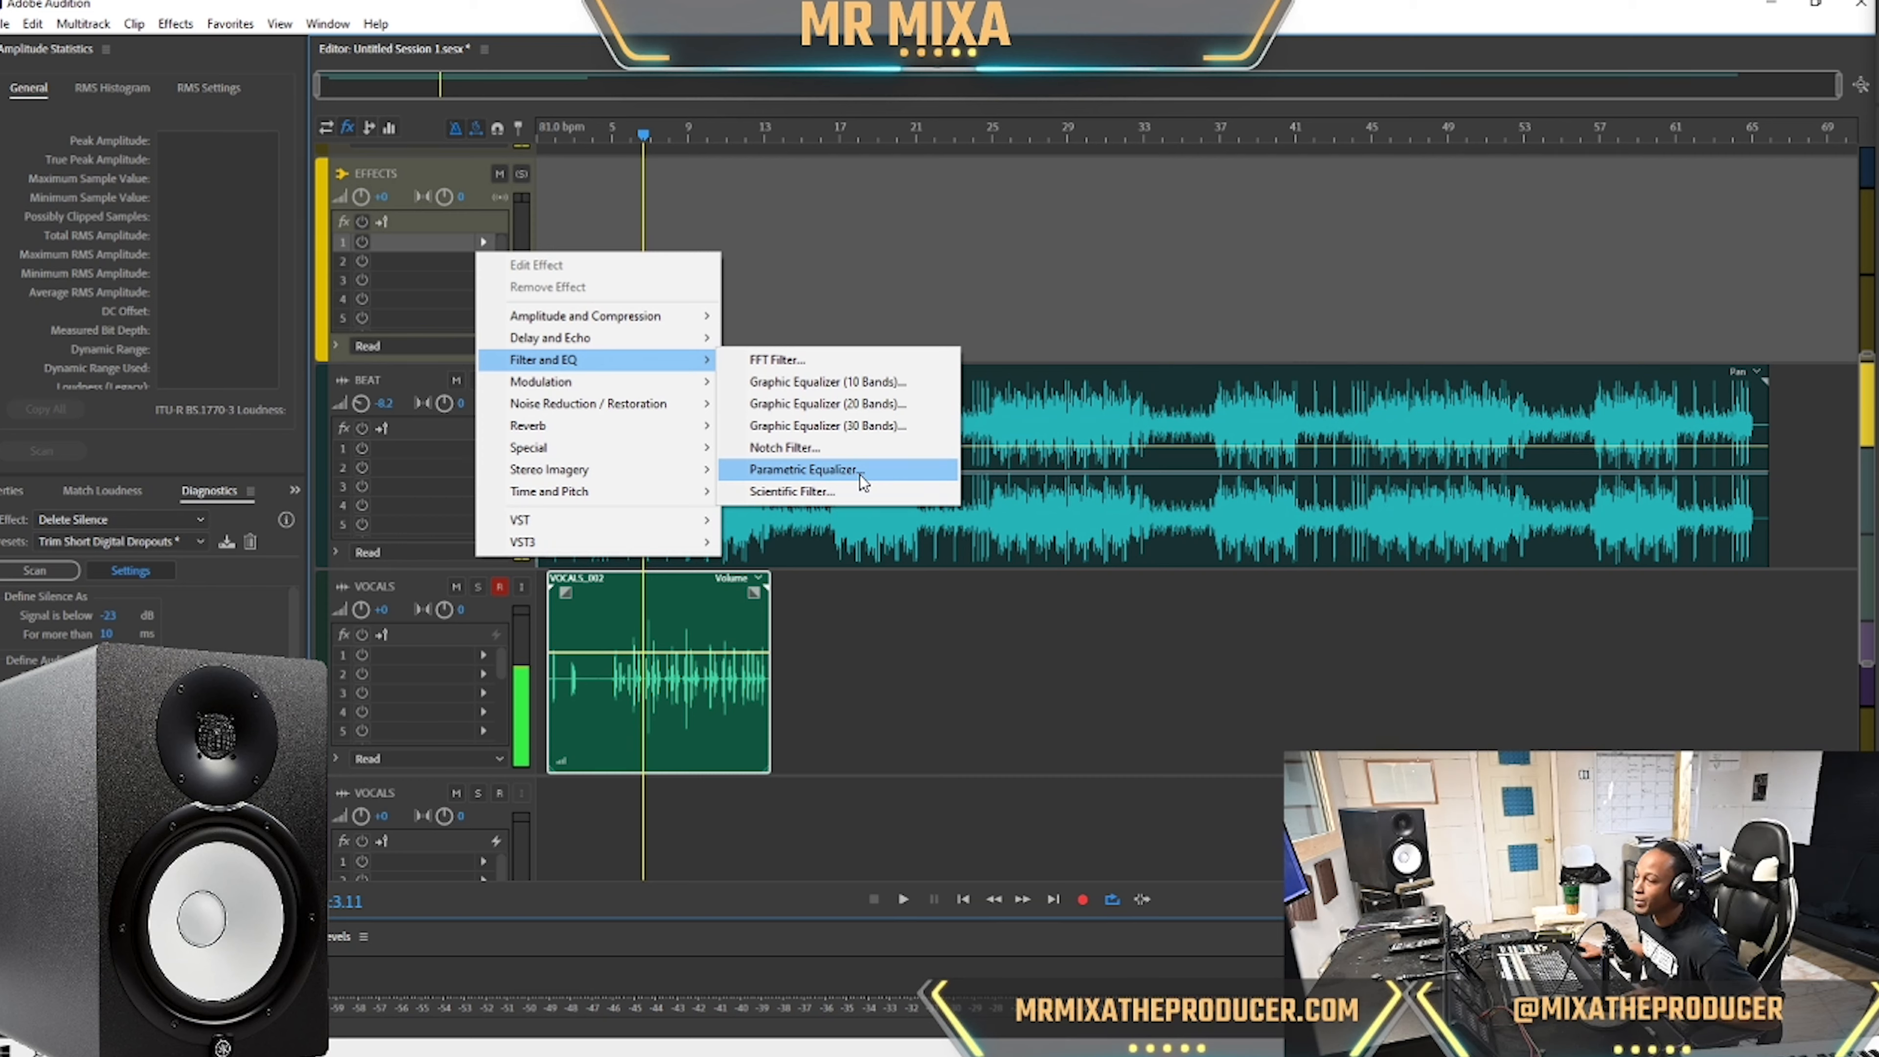
pyautogui.click(863, 485)
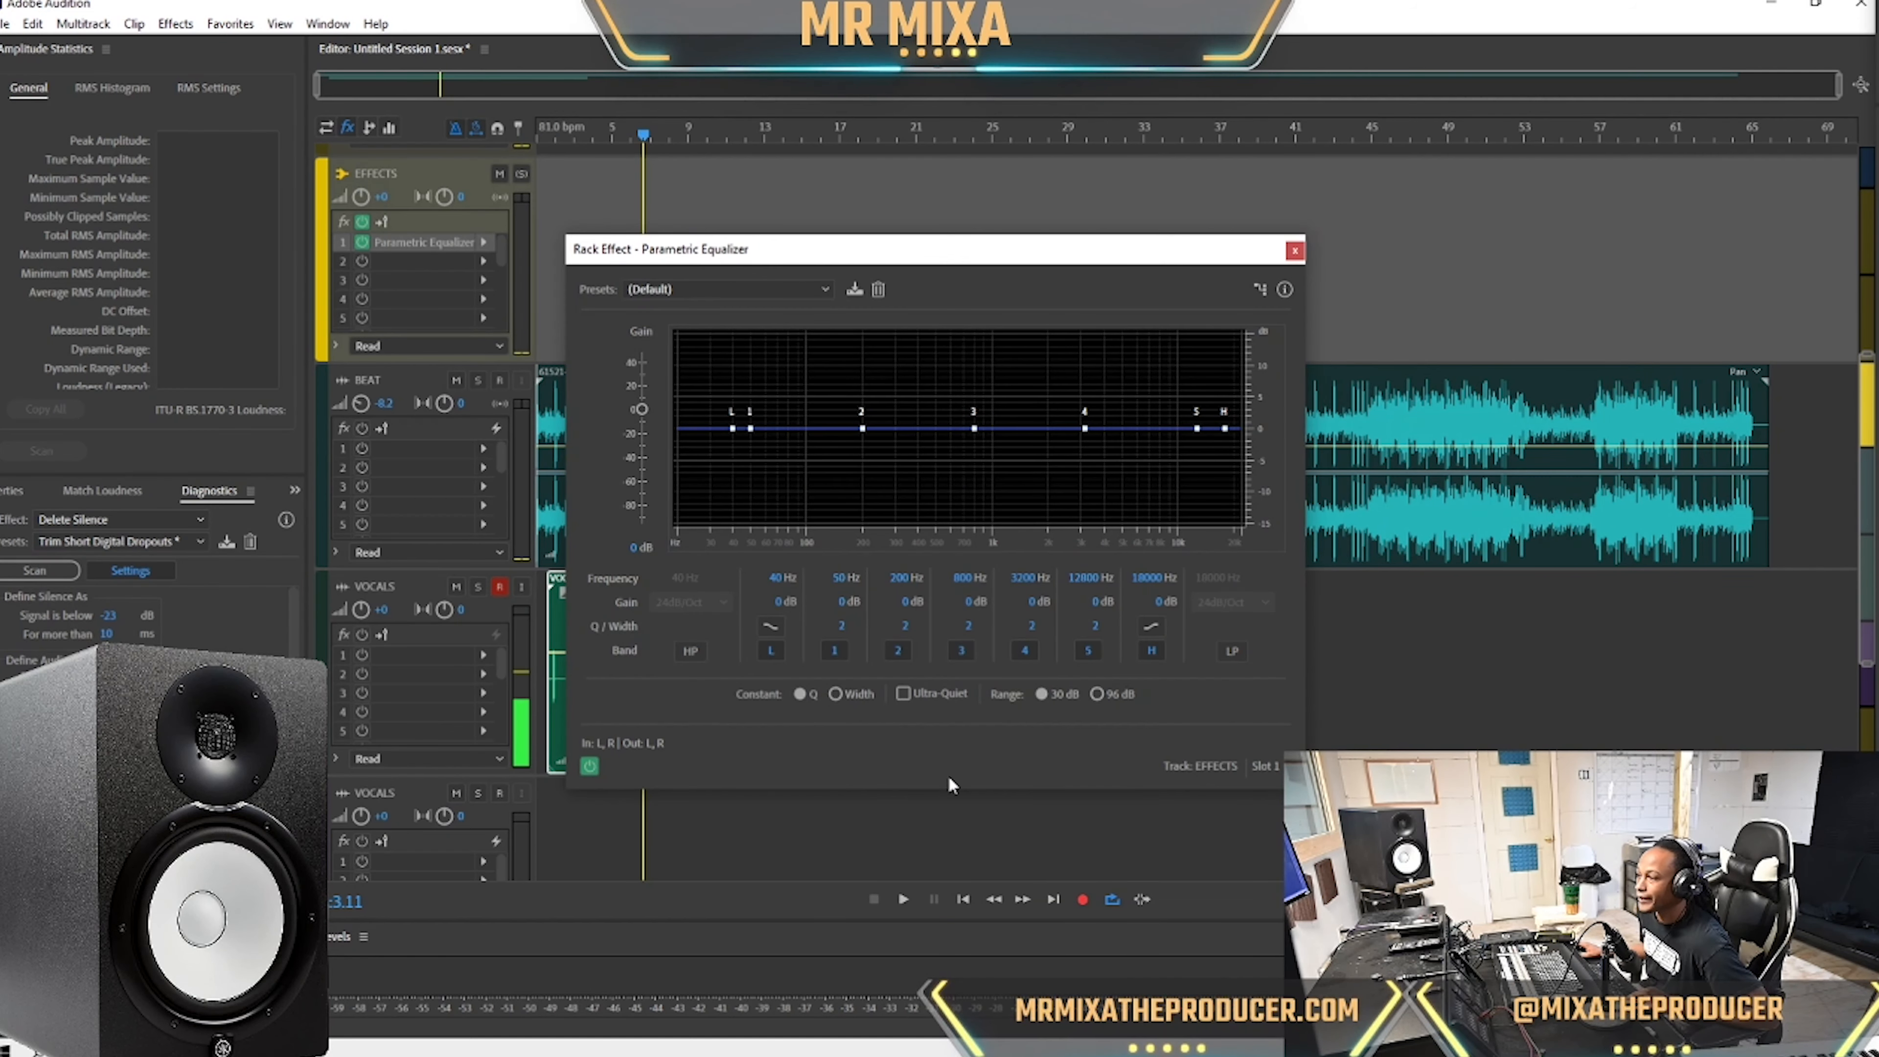
pyautogui.moveTo(855, 257); pyautogui.dragTo(1287, 212)
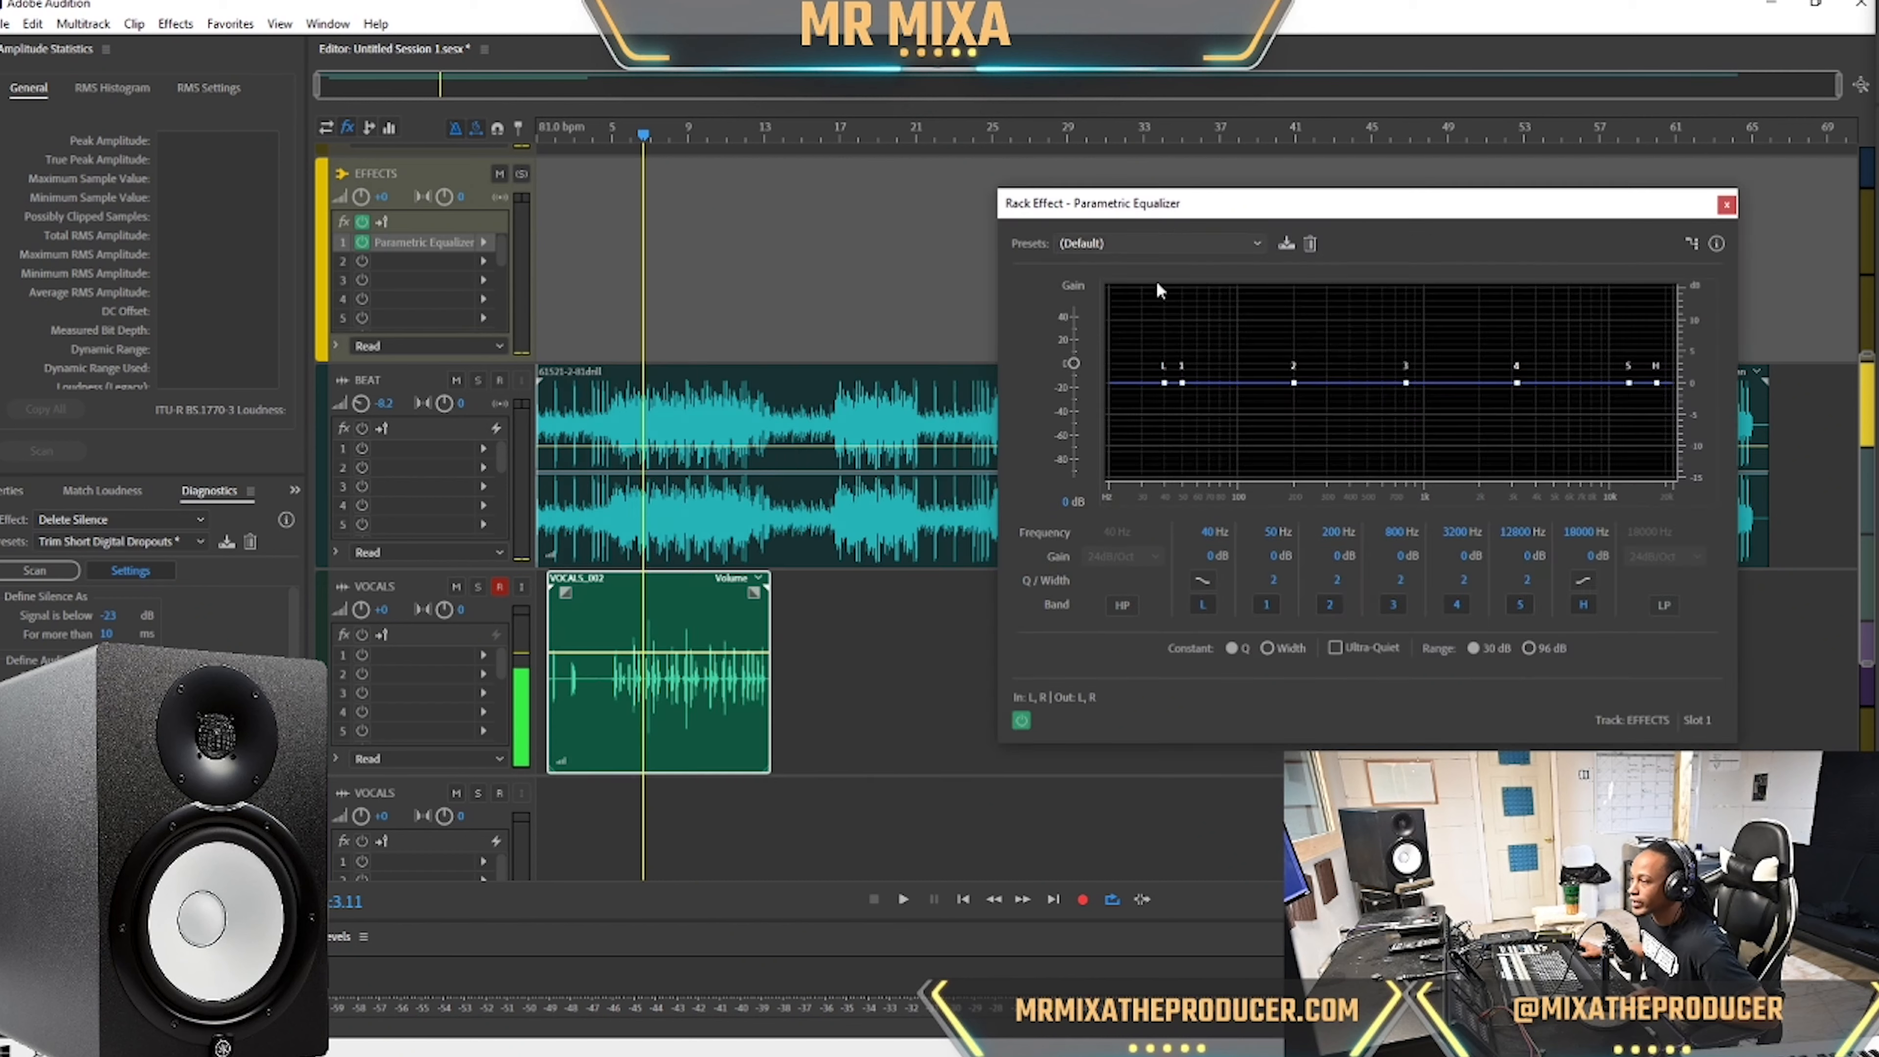
# Play the vocal from bar 5 with the equalizer window open to examine its frequency spectrum.
pyautogui.click(611, 628)
pyautogui.press('space')
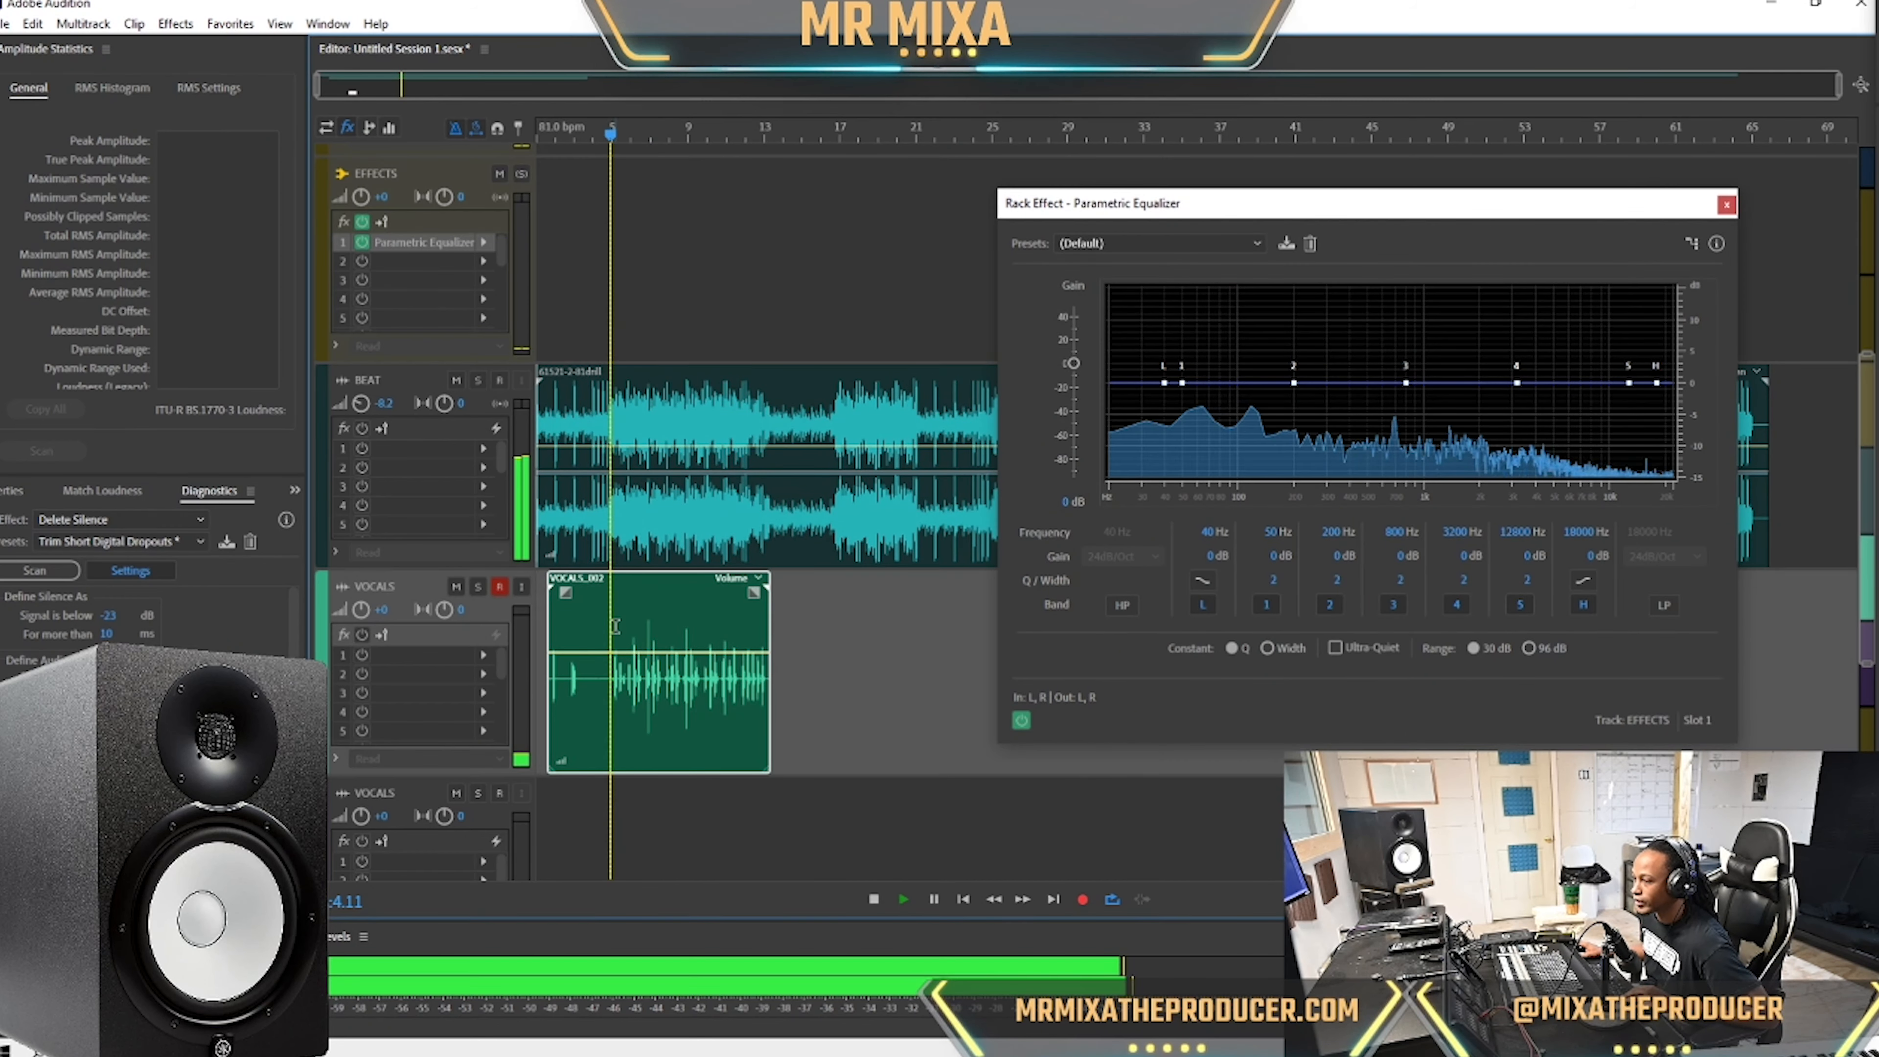
pyautogui.moveTo(1266, 224); pyautogui.dragTo(824, 261)
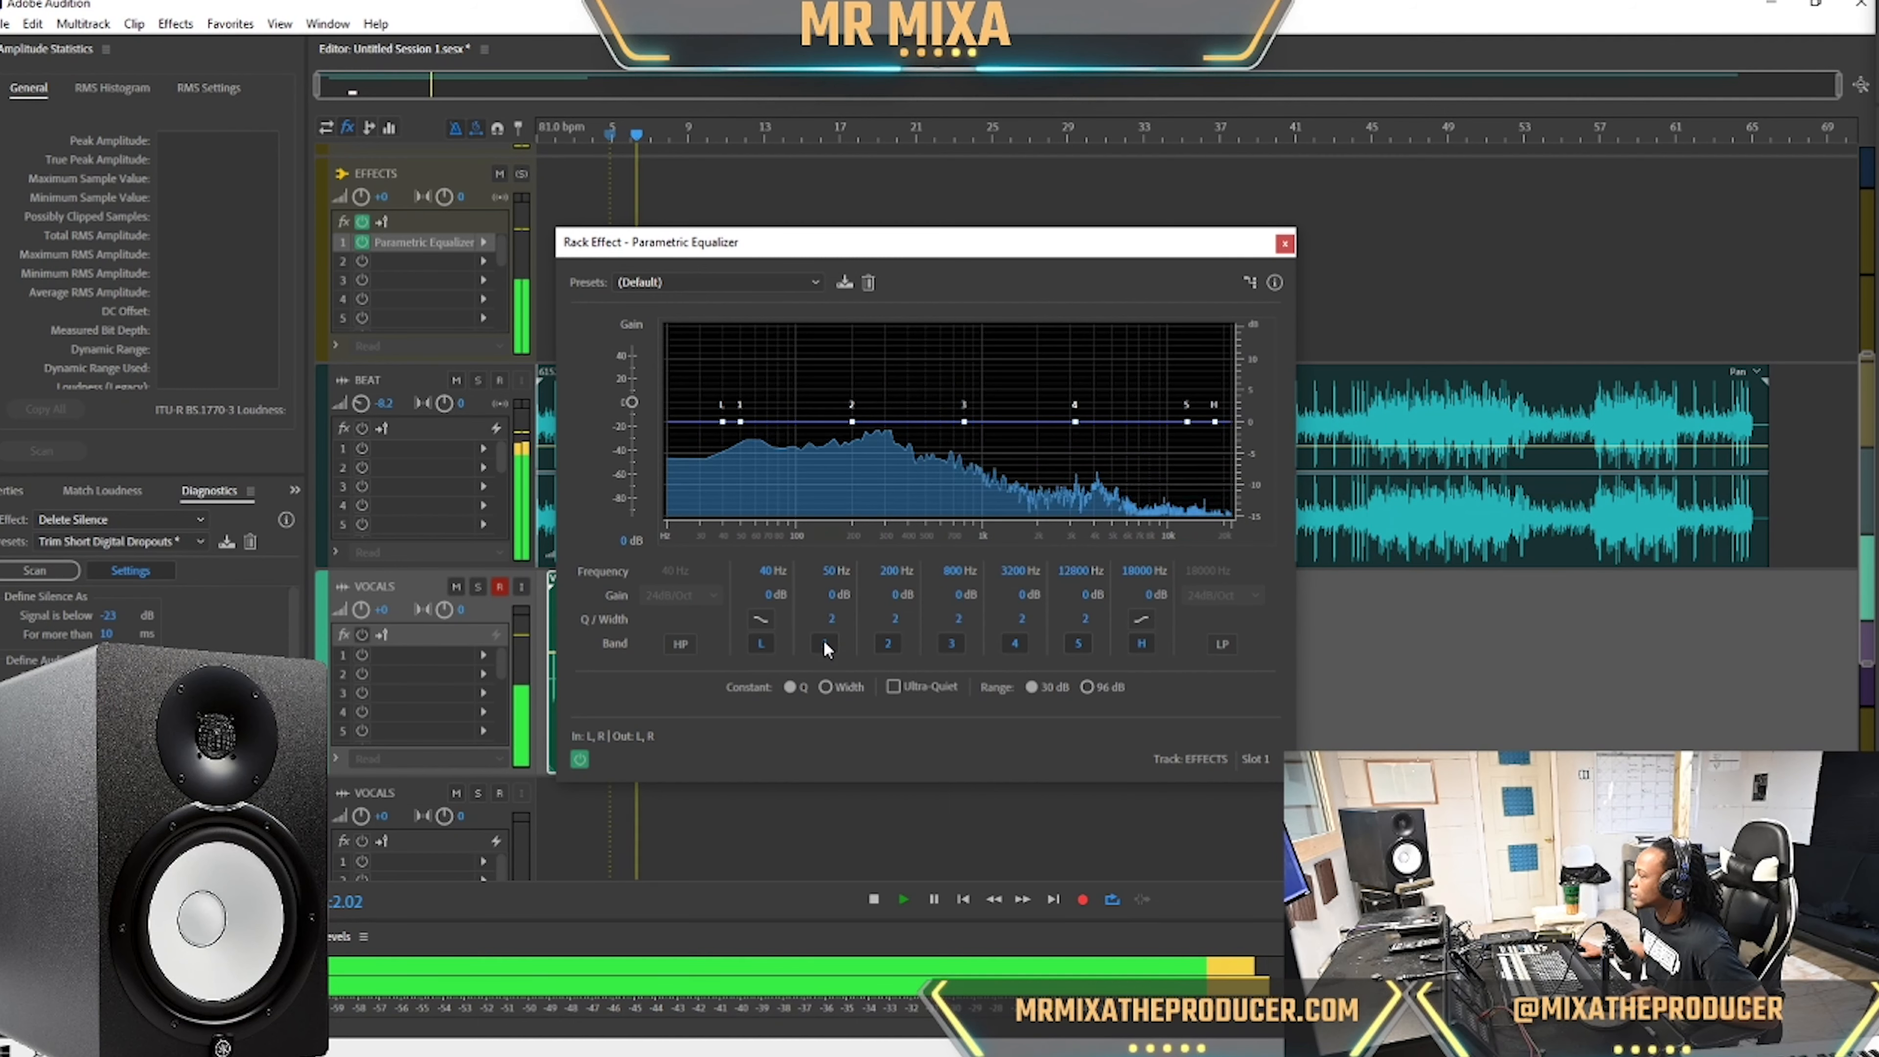
pyautogui.press('space')
# Enable the equalizer's high-pass filter and set its frequency to 100 Hz.
pyautogui.click(680, 644)
pyautogui.click(669, 572)
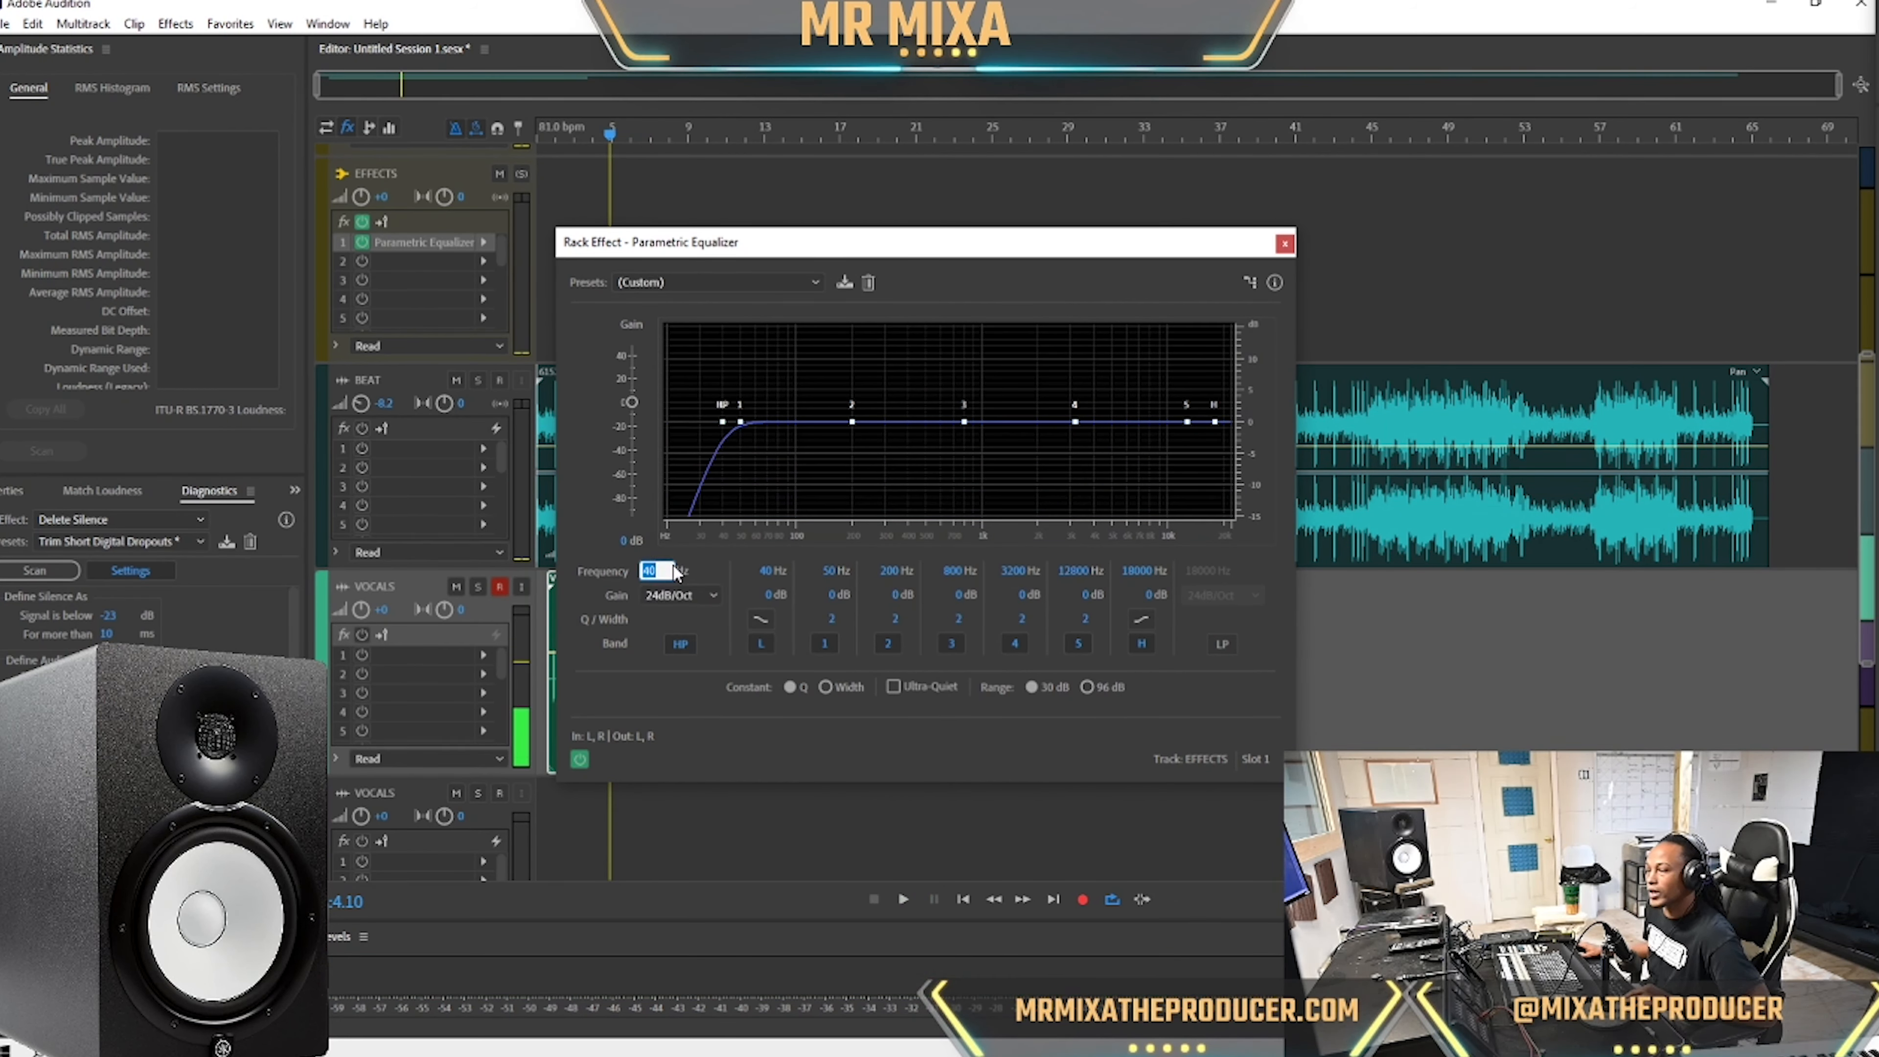
pyautogui.write('100')
pyautogui.press('Return')
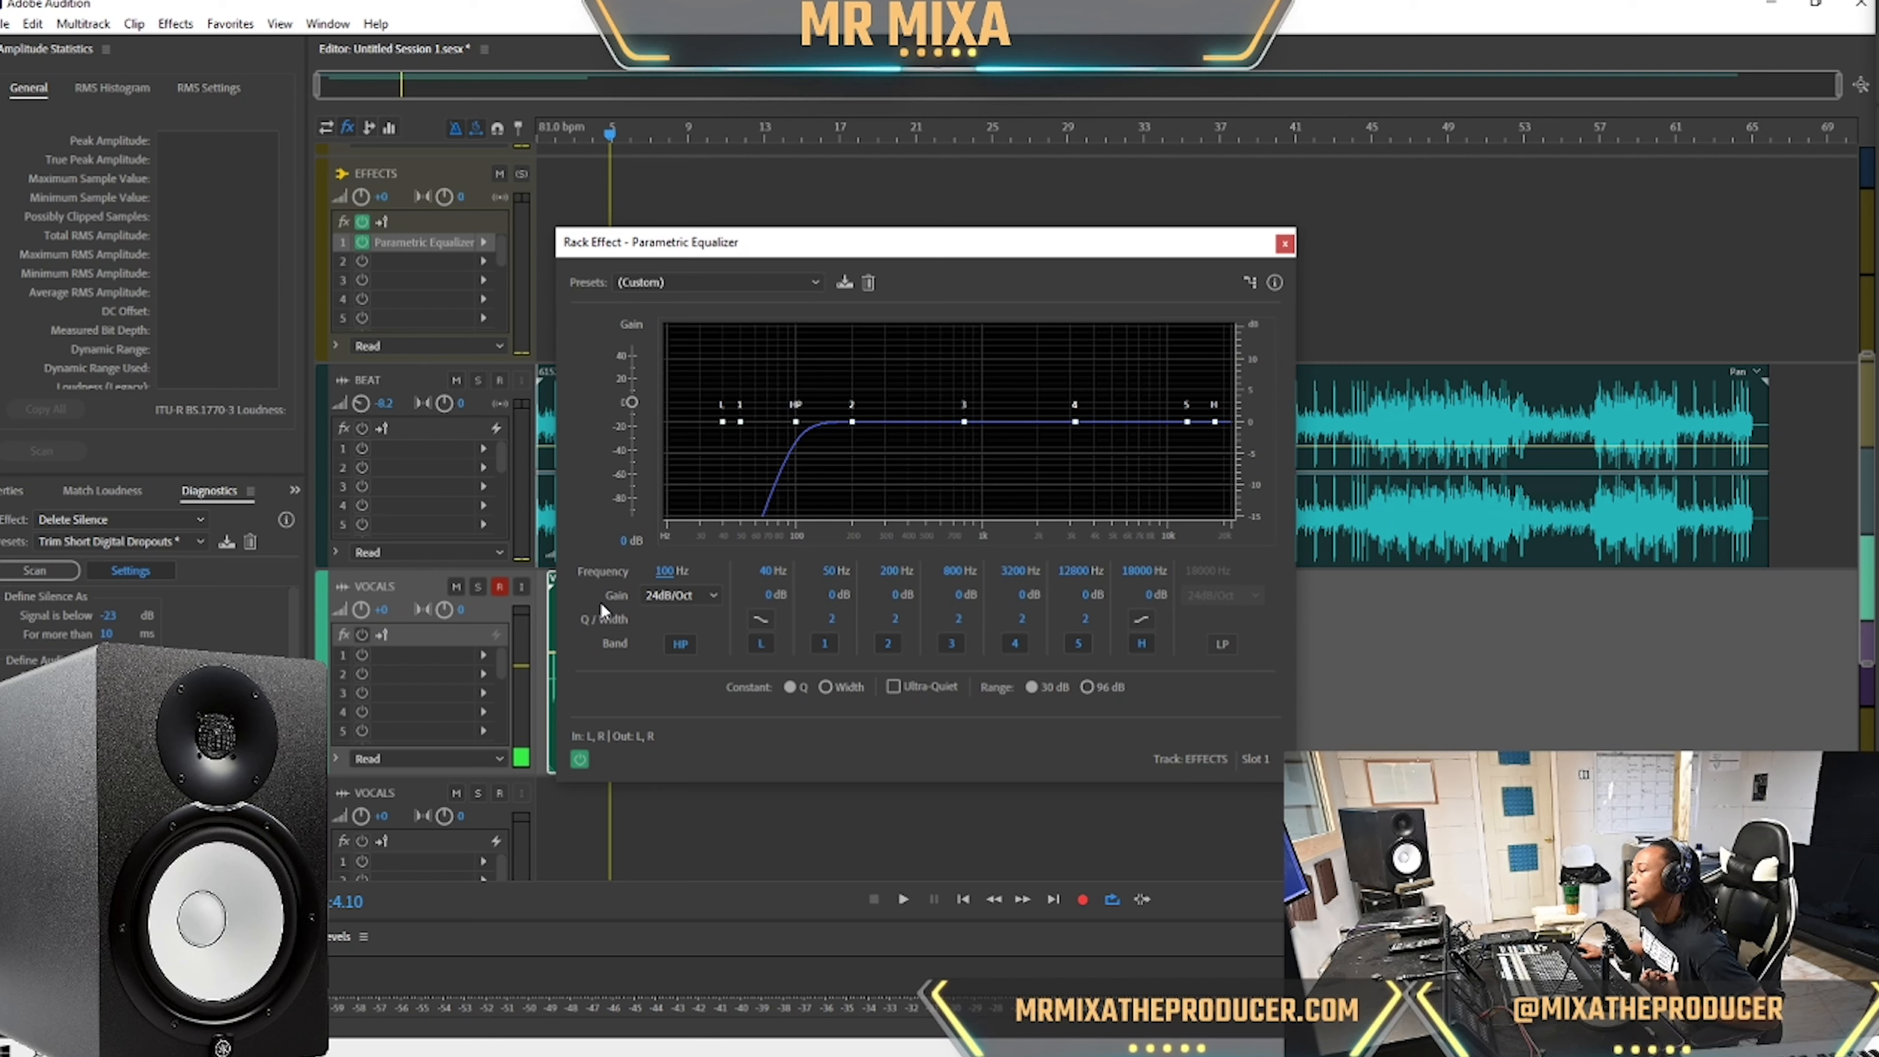
# Set the low shelf to 100 Hz with a gain of about -9.3 dB and play the vocal to check it.
pyautogui.click(767, 570)
pyautogui.write('1')
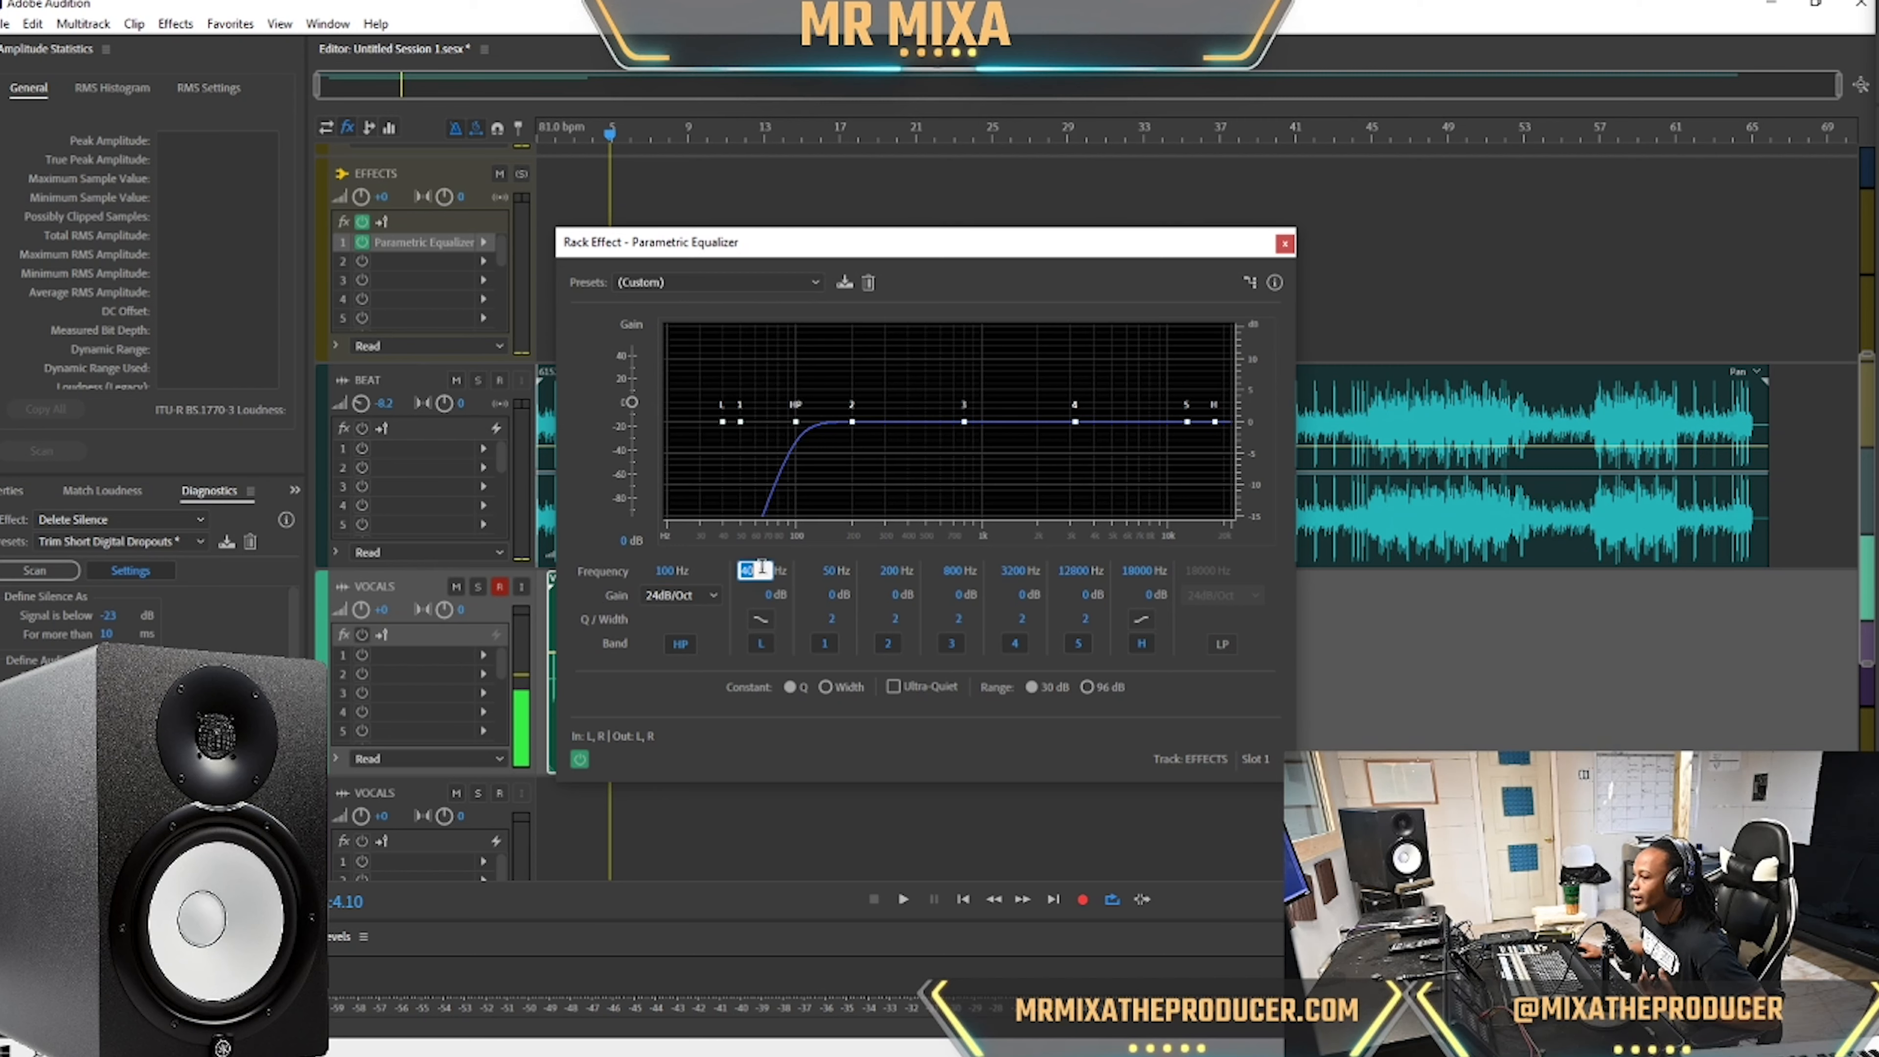
pyautogui.write('00')
pyautogui.press('Return')
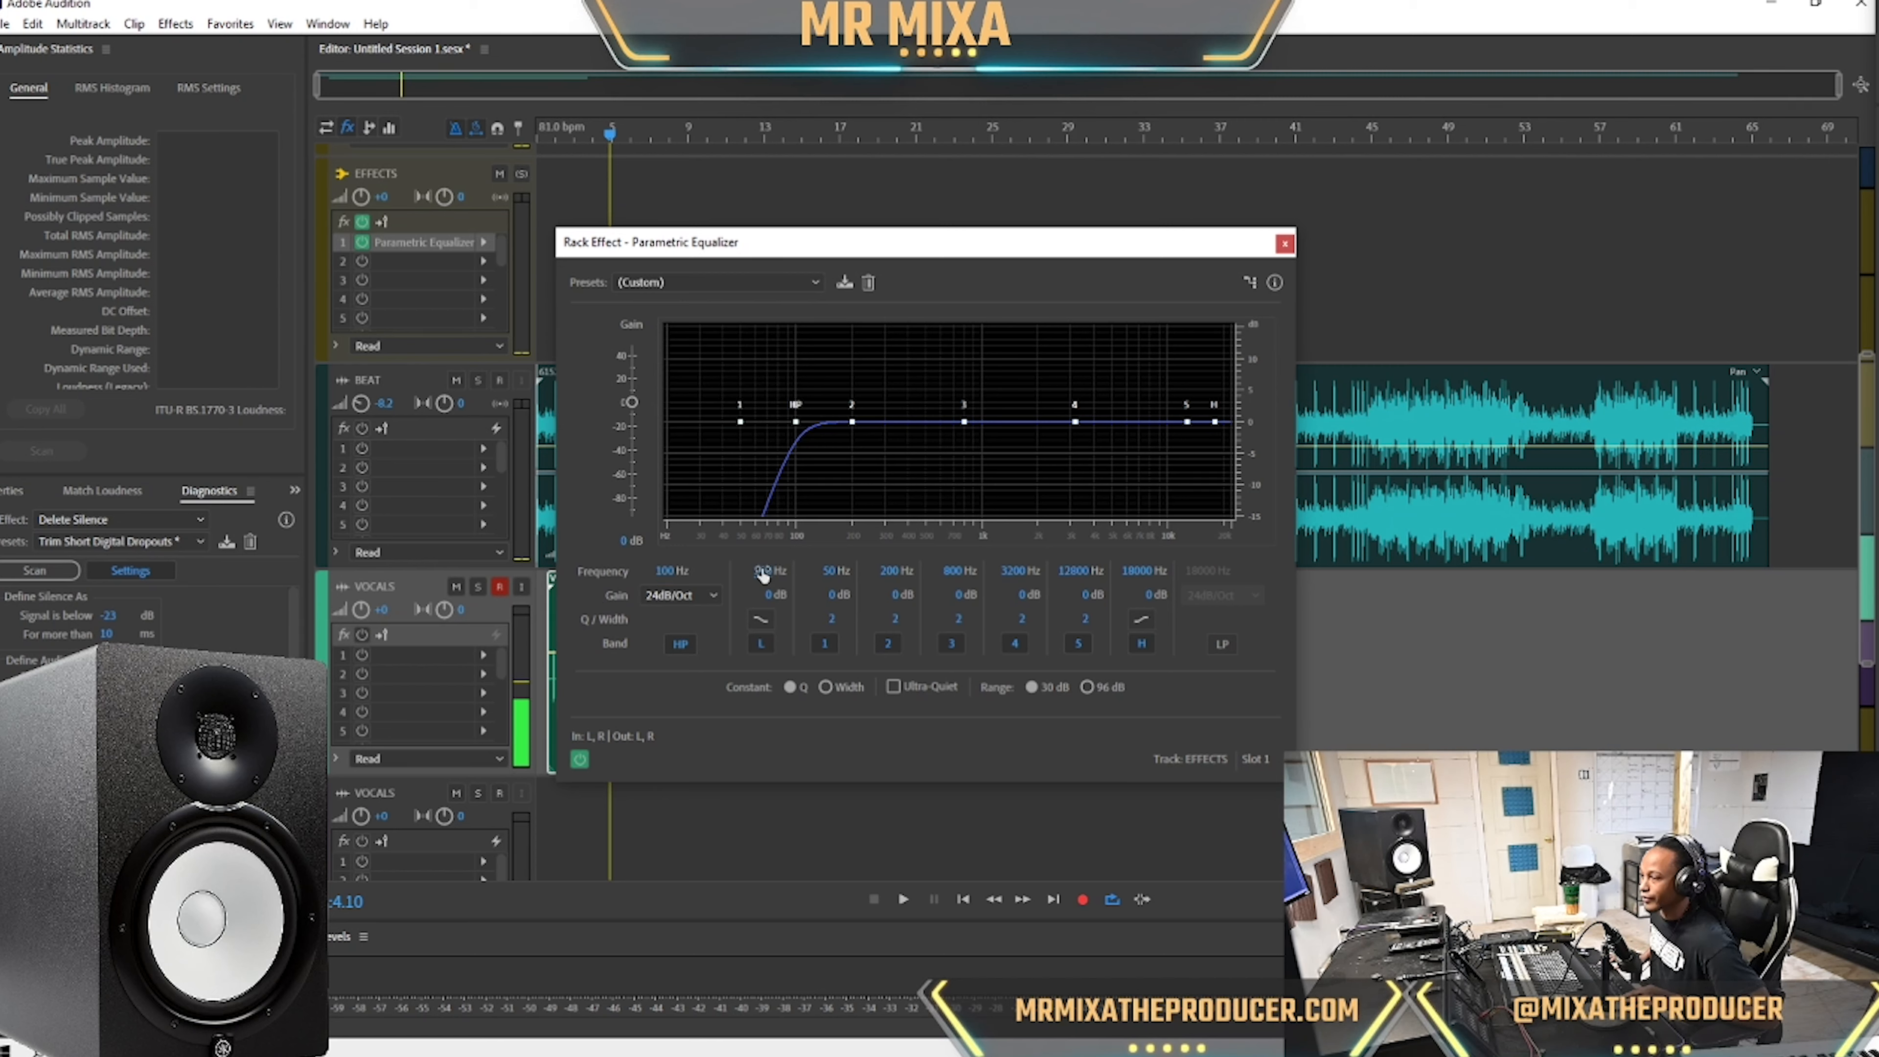
pyautogui.moveTo(769, 601); pyautogui.dragTo(740, 661)
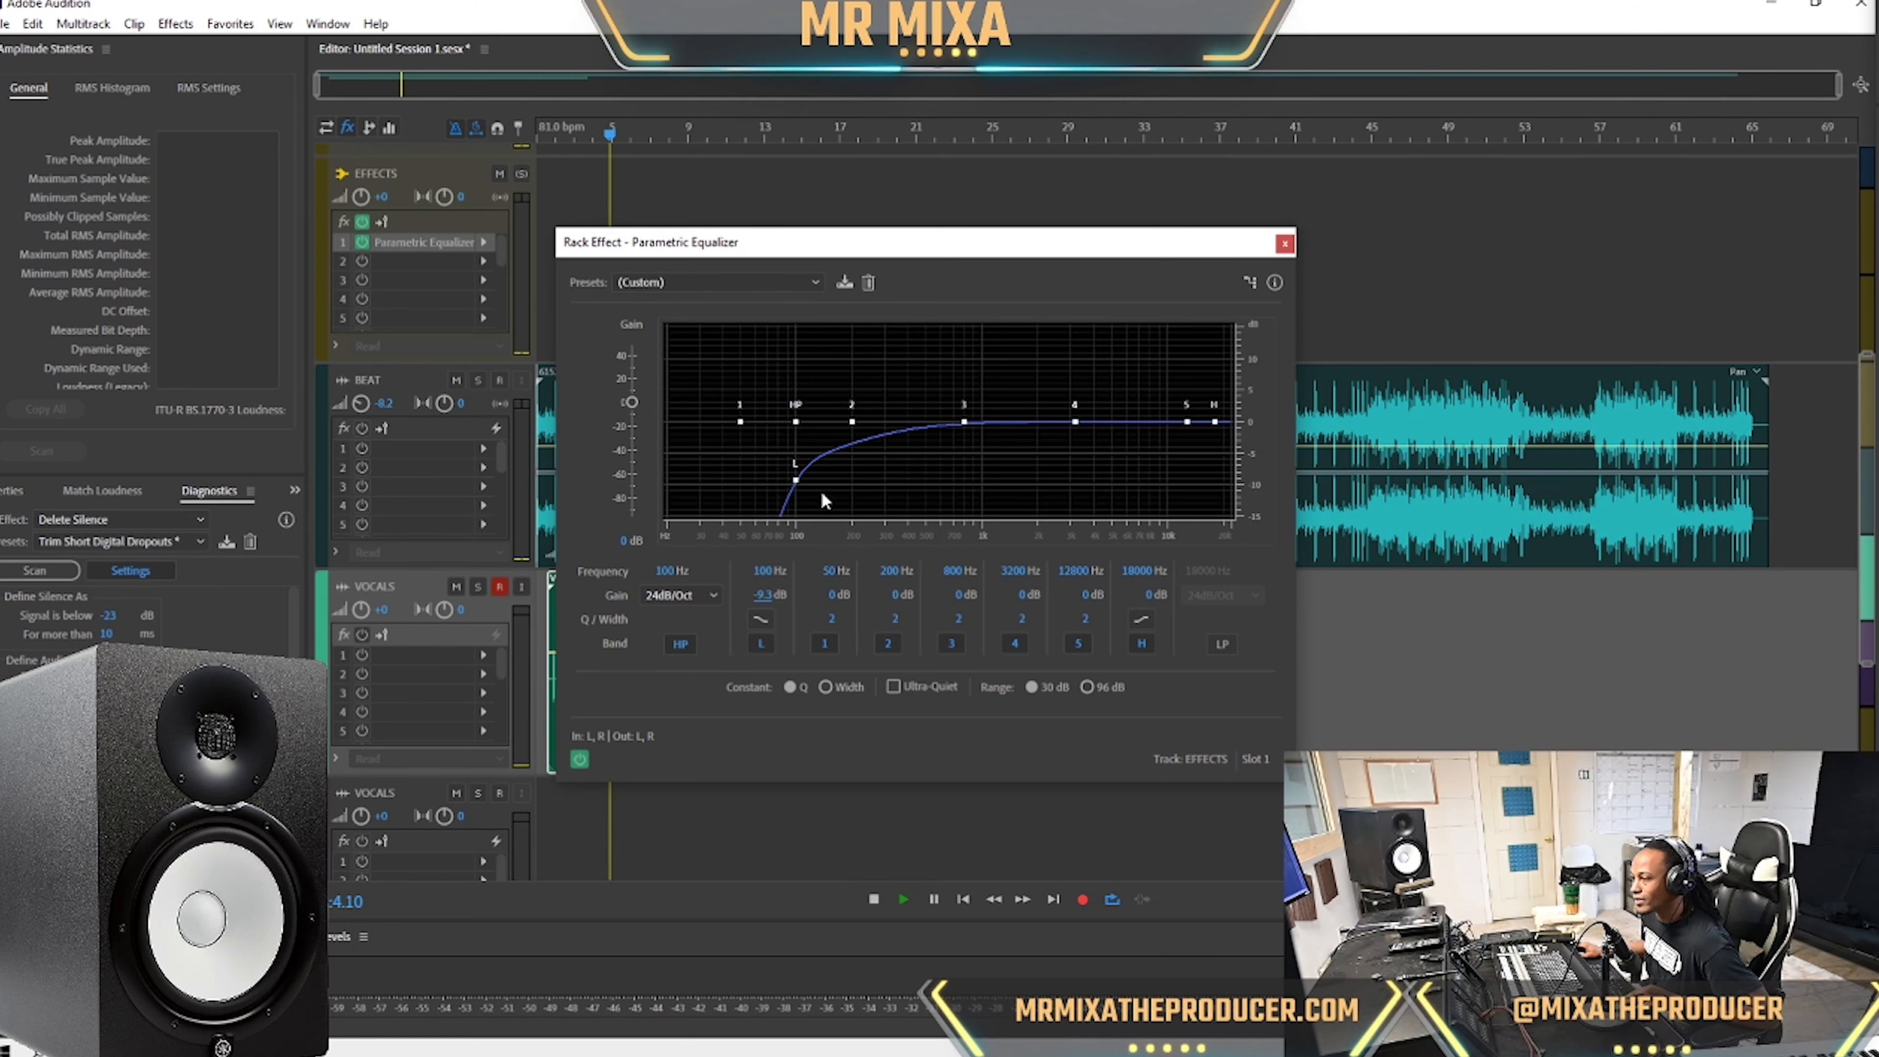
pyautogui.press('space')
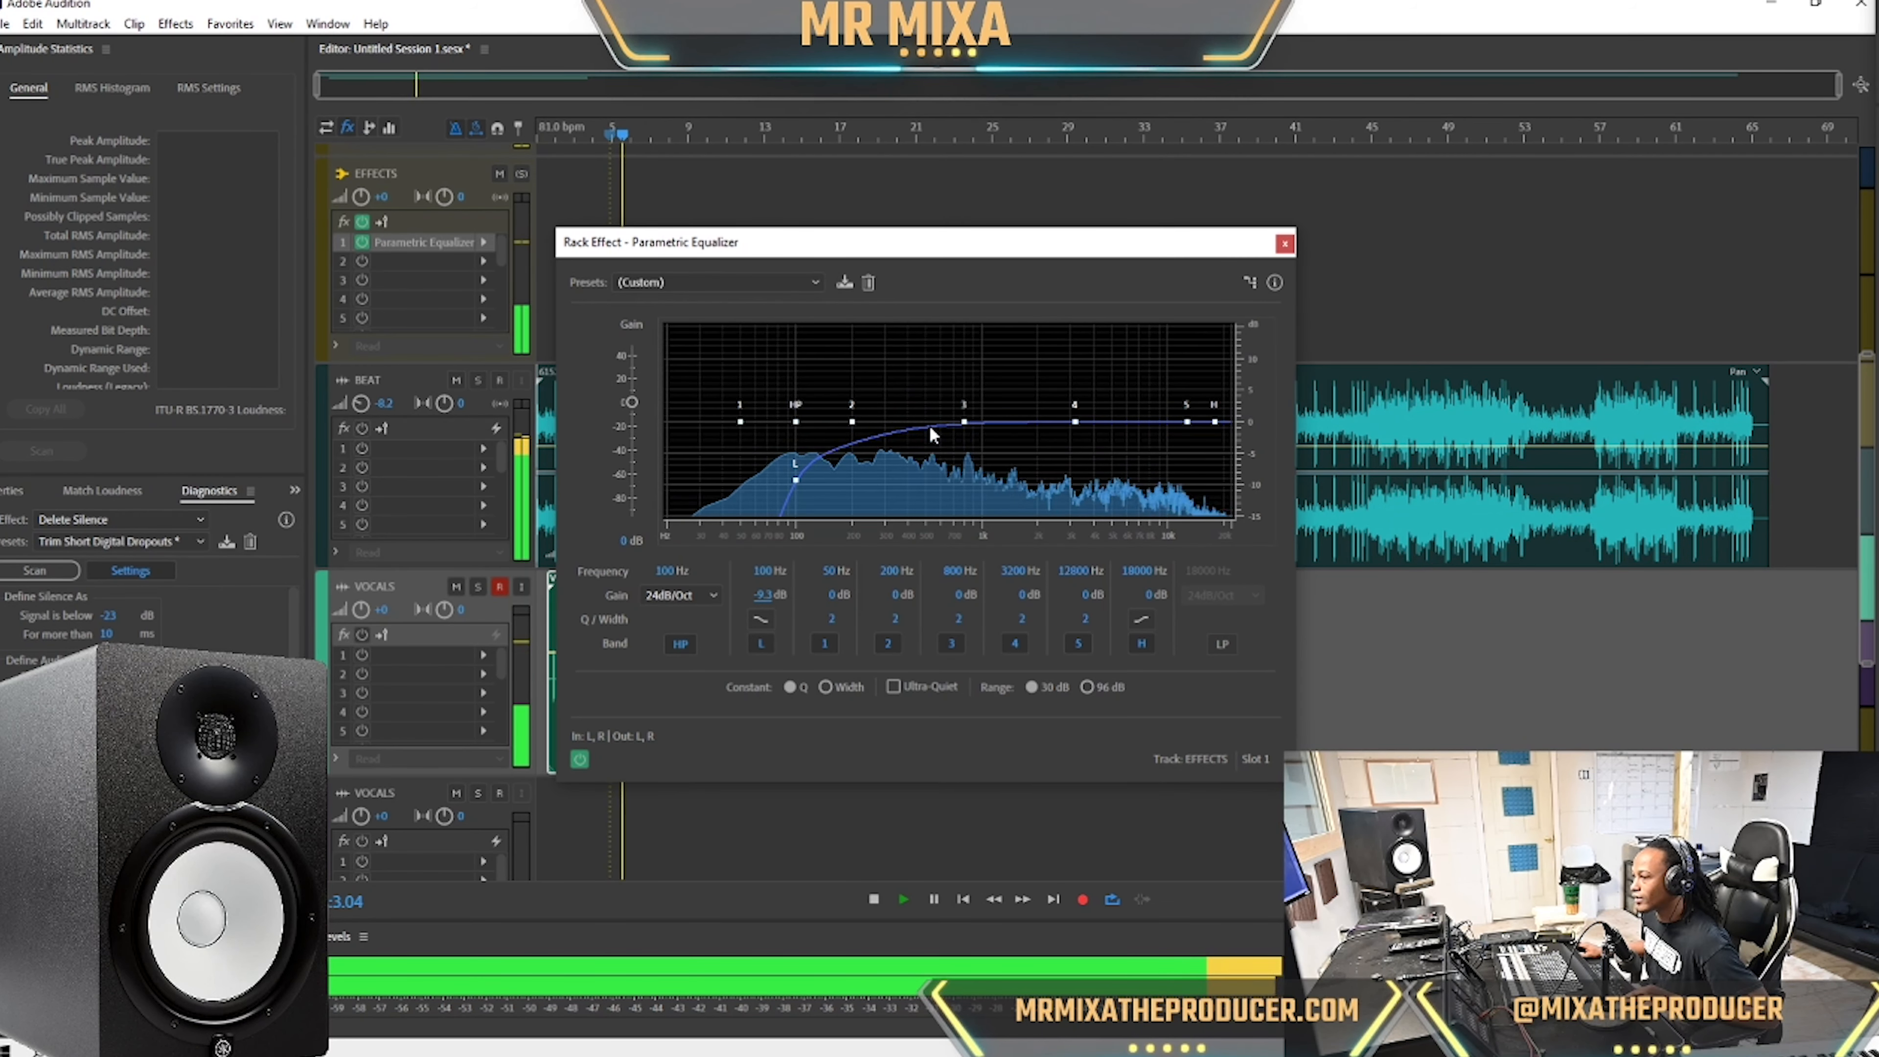
pyautogui.press('space')
# Lower equalizer band 3 to about -3 dB at 494 Hz, widen it to a Q of about 0.9, and start playback.
pyautogui.moveTo(964, 421); pyautogui.dragTo(926, 443)
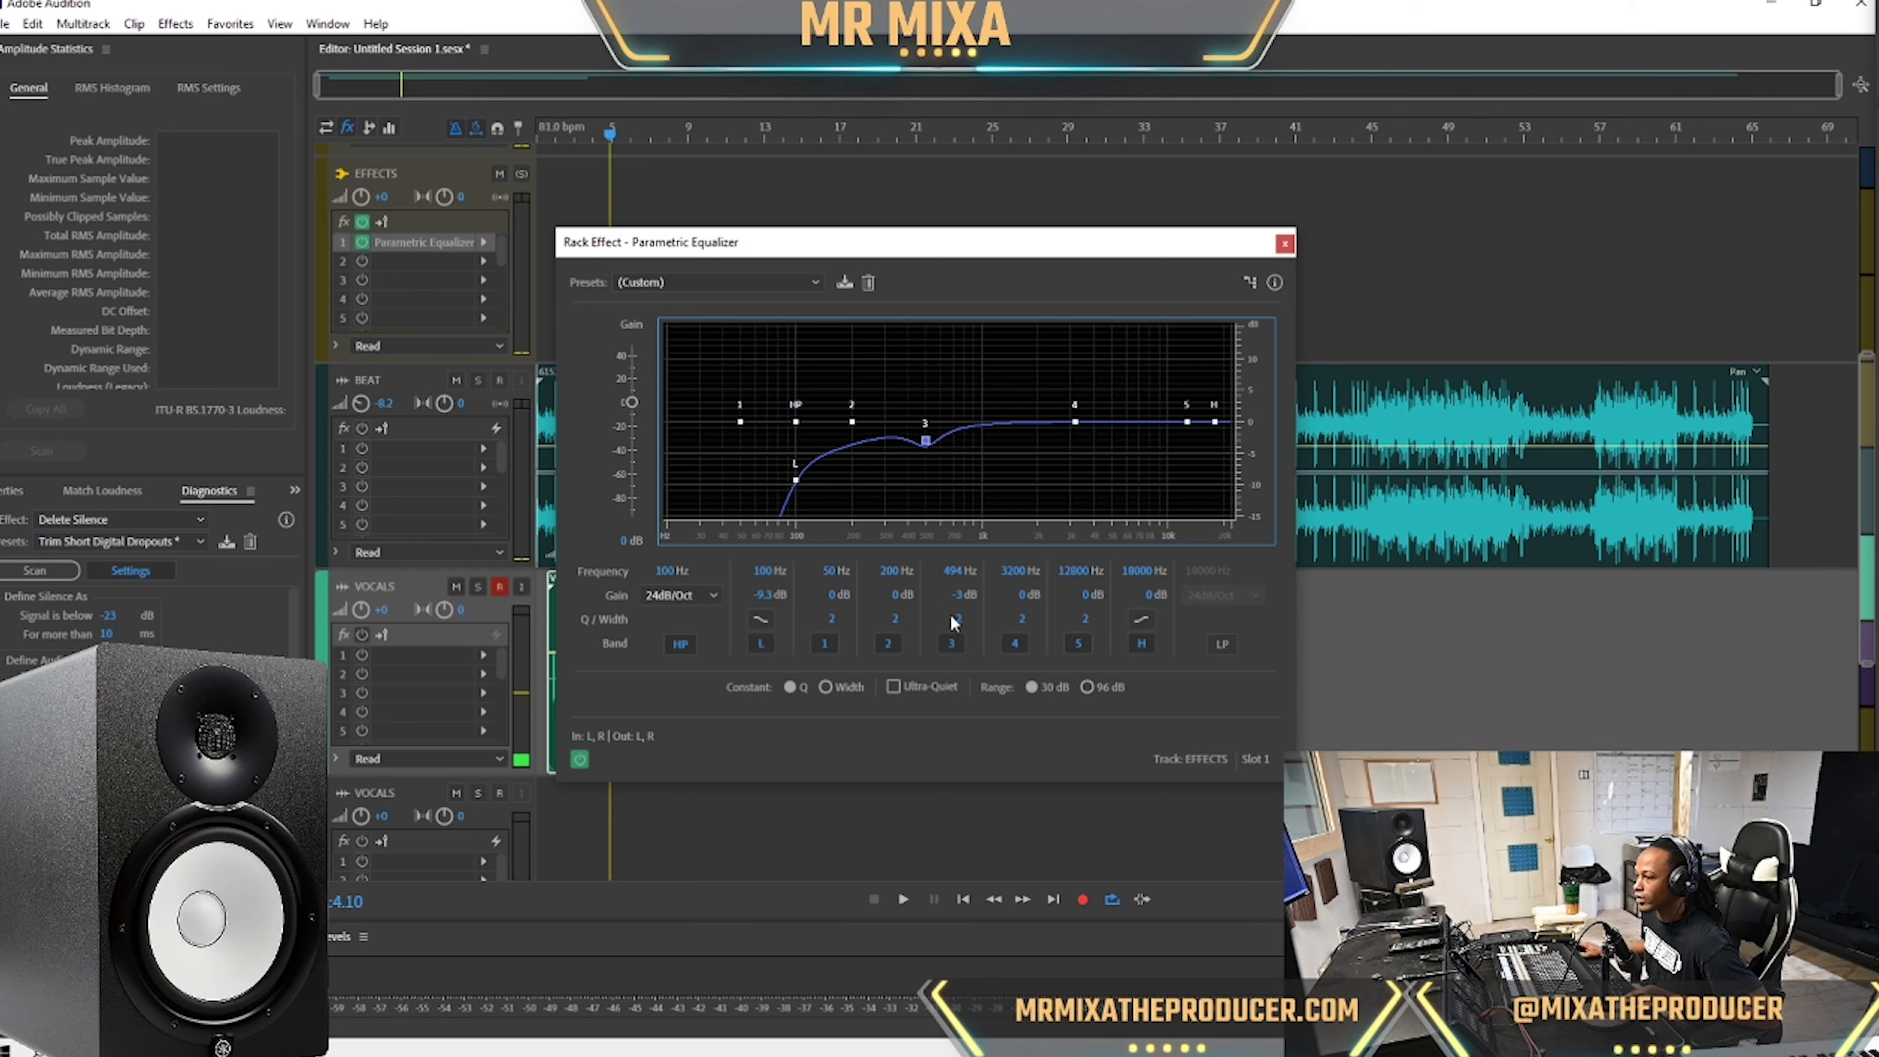
pyautogui.moveTo(959, 624); pyautogui.dragTo(954, 626)
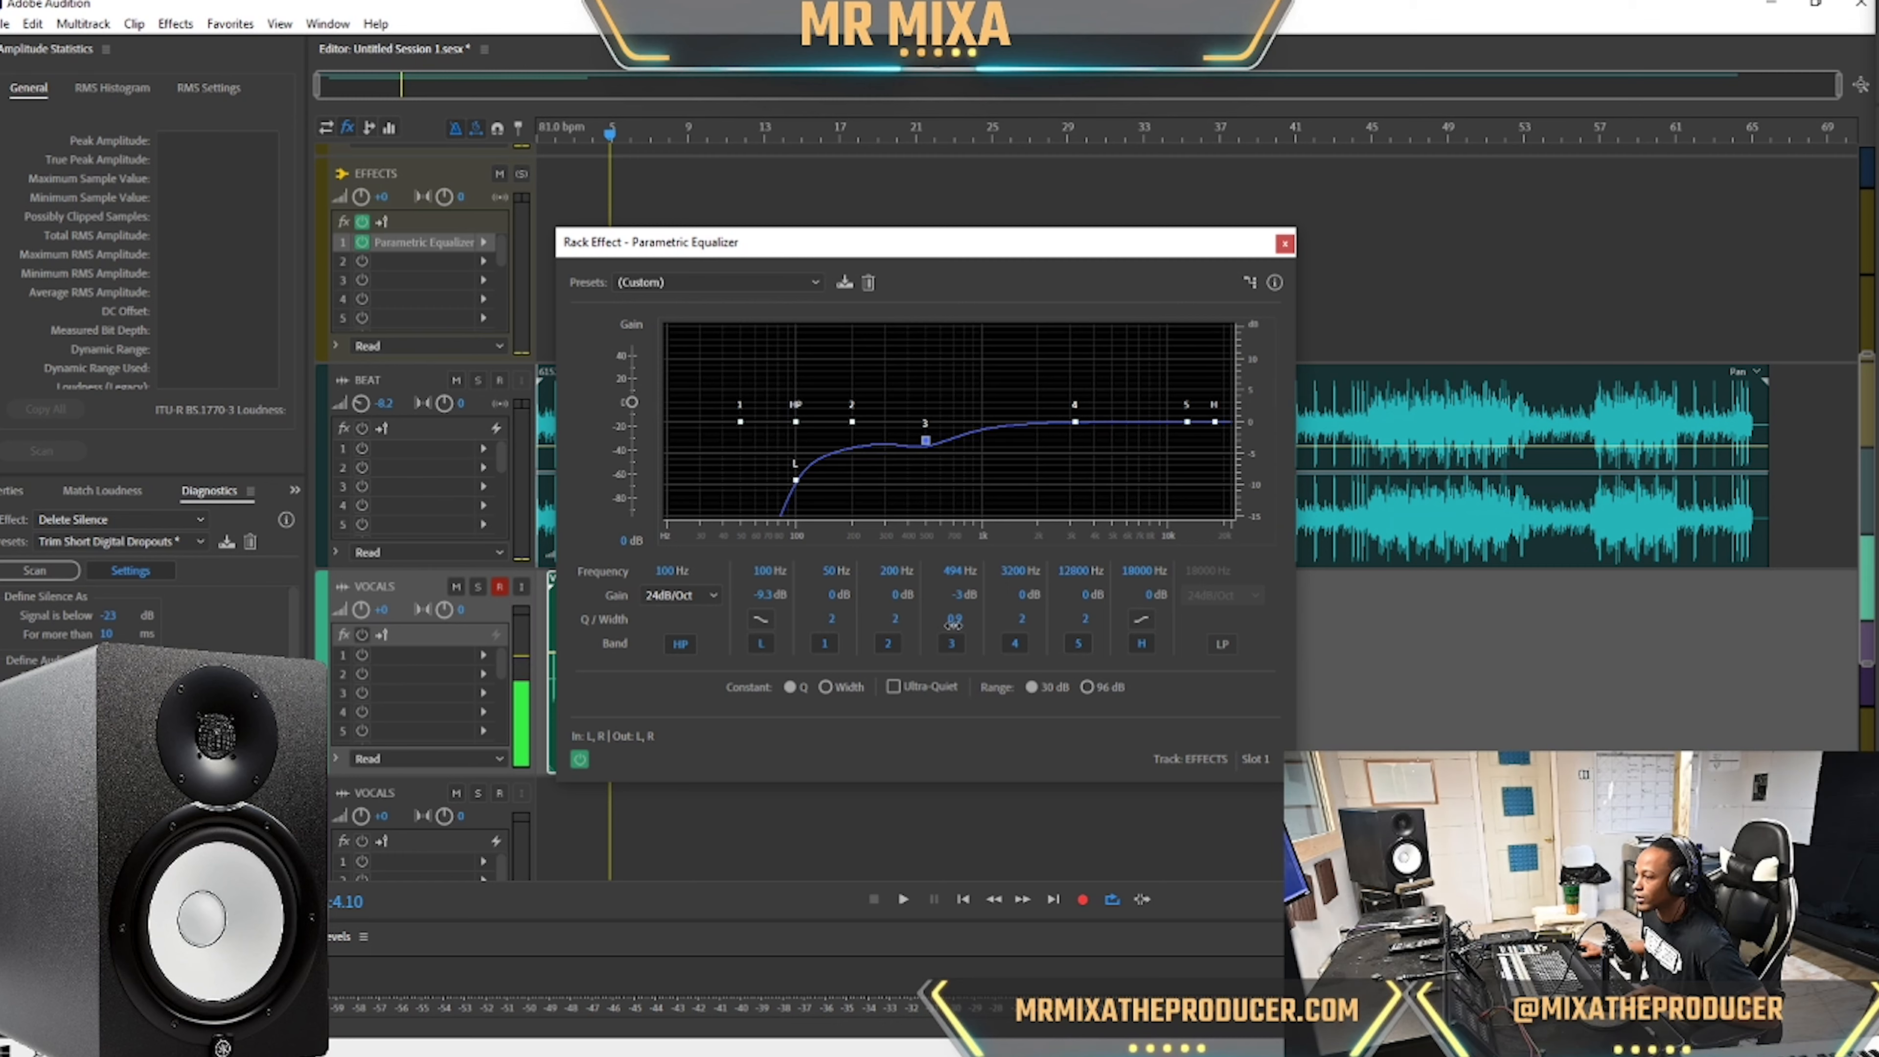
pyautogui.press('space')
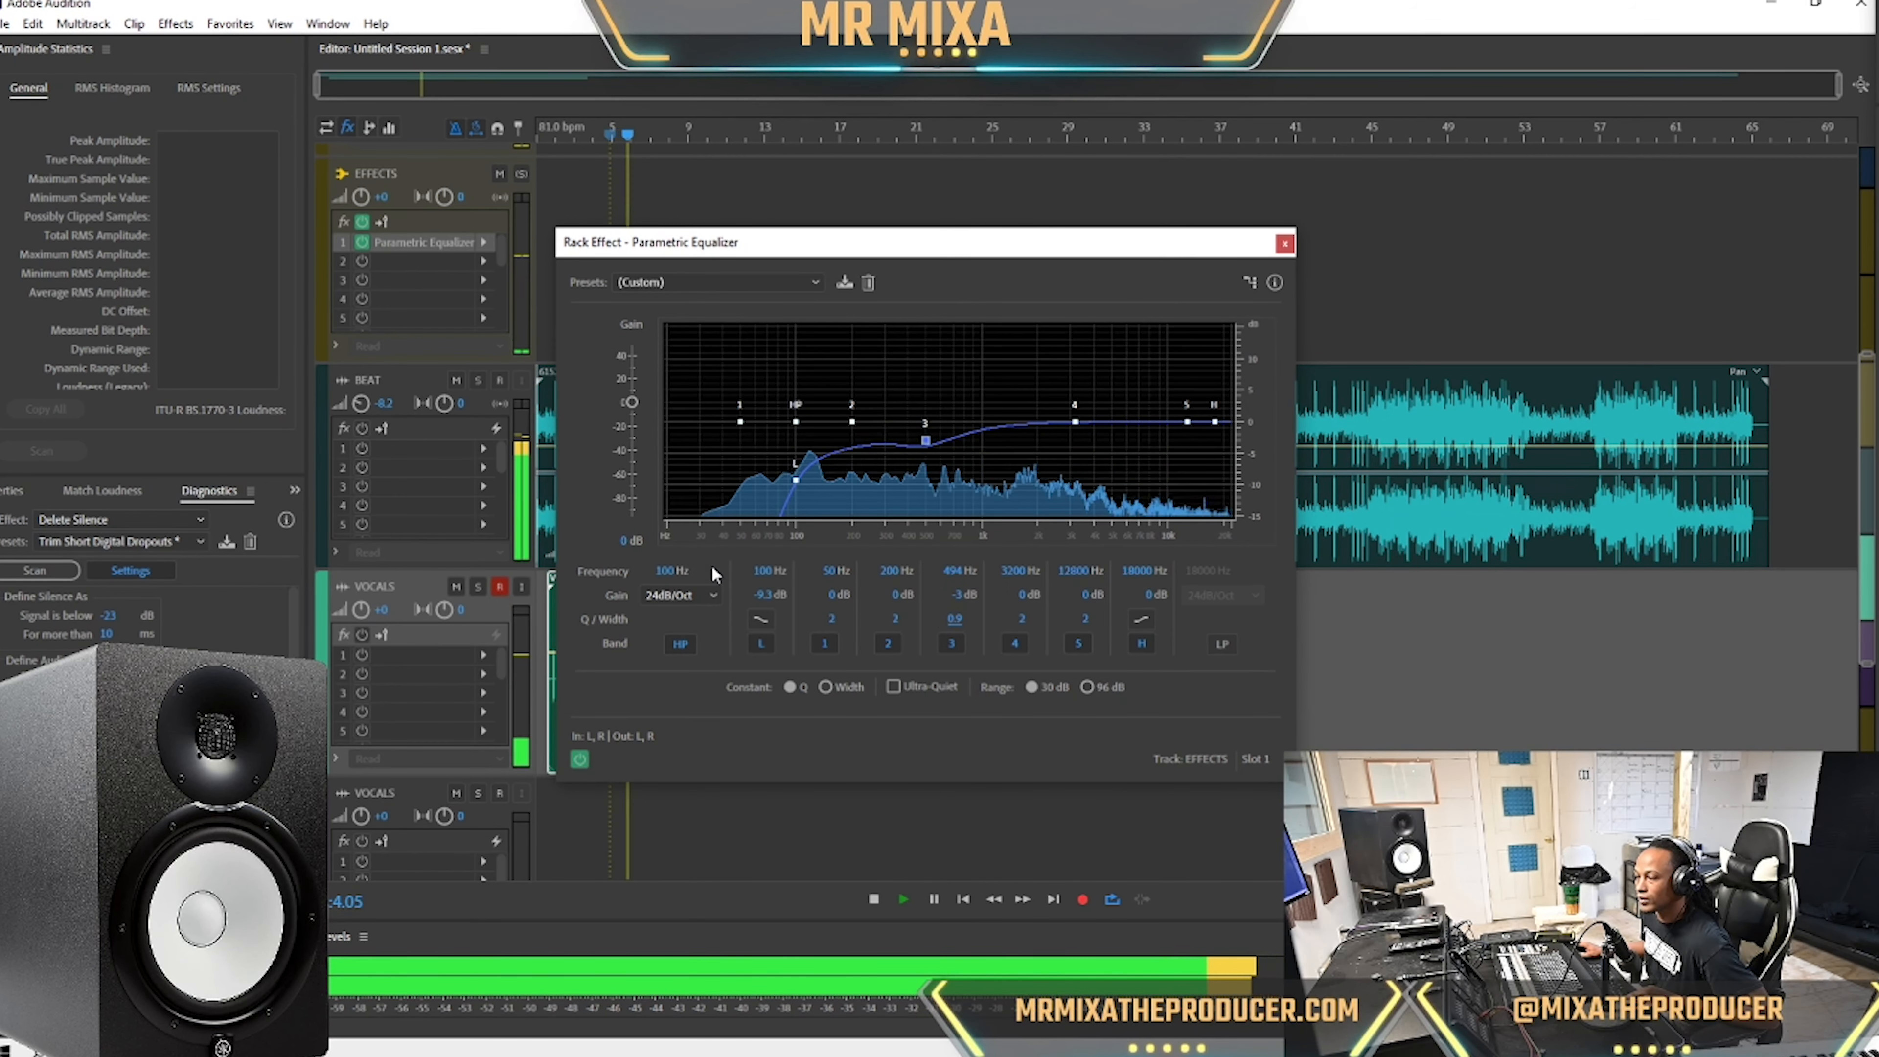
# Set the high-pass and low shelf frequencies to 75 Hz and the low shelf gain to about -9.1 dB during playback.
pyautogui.click(658, 570)
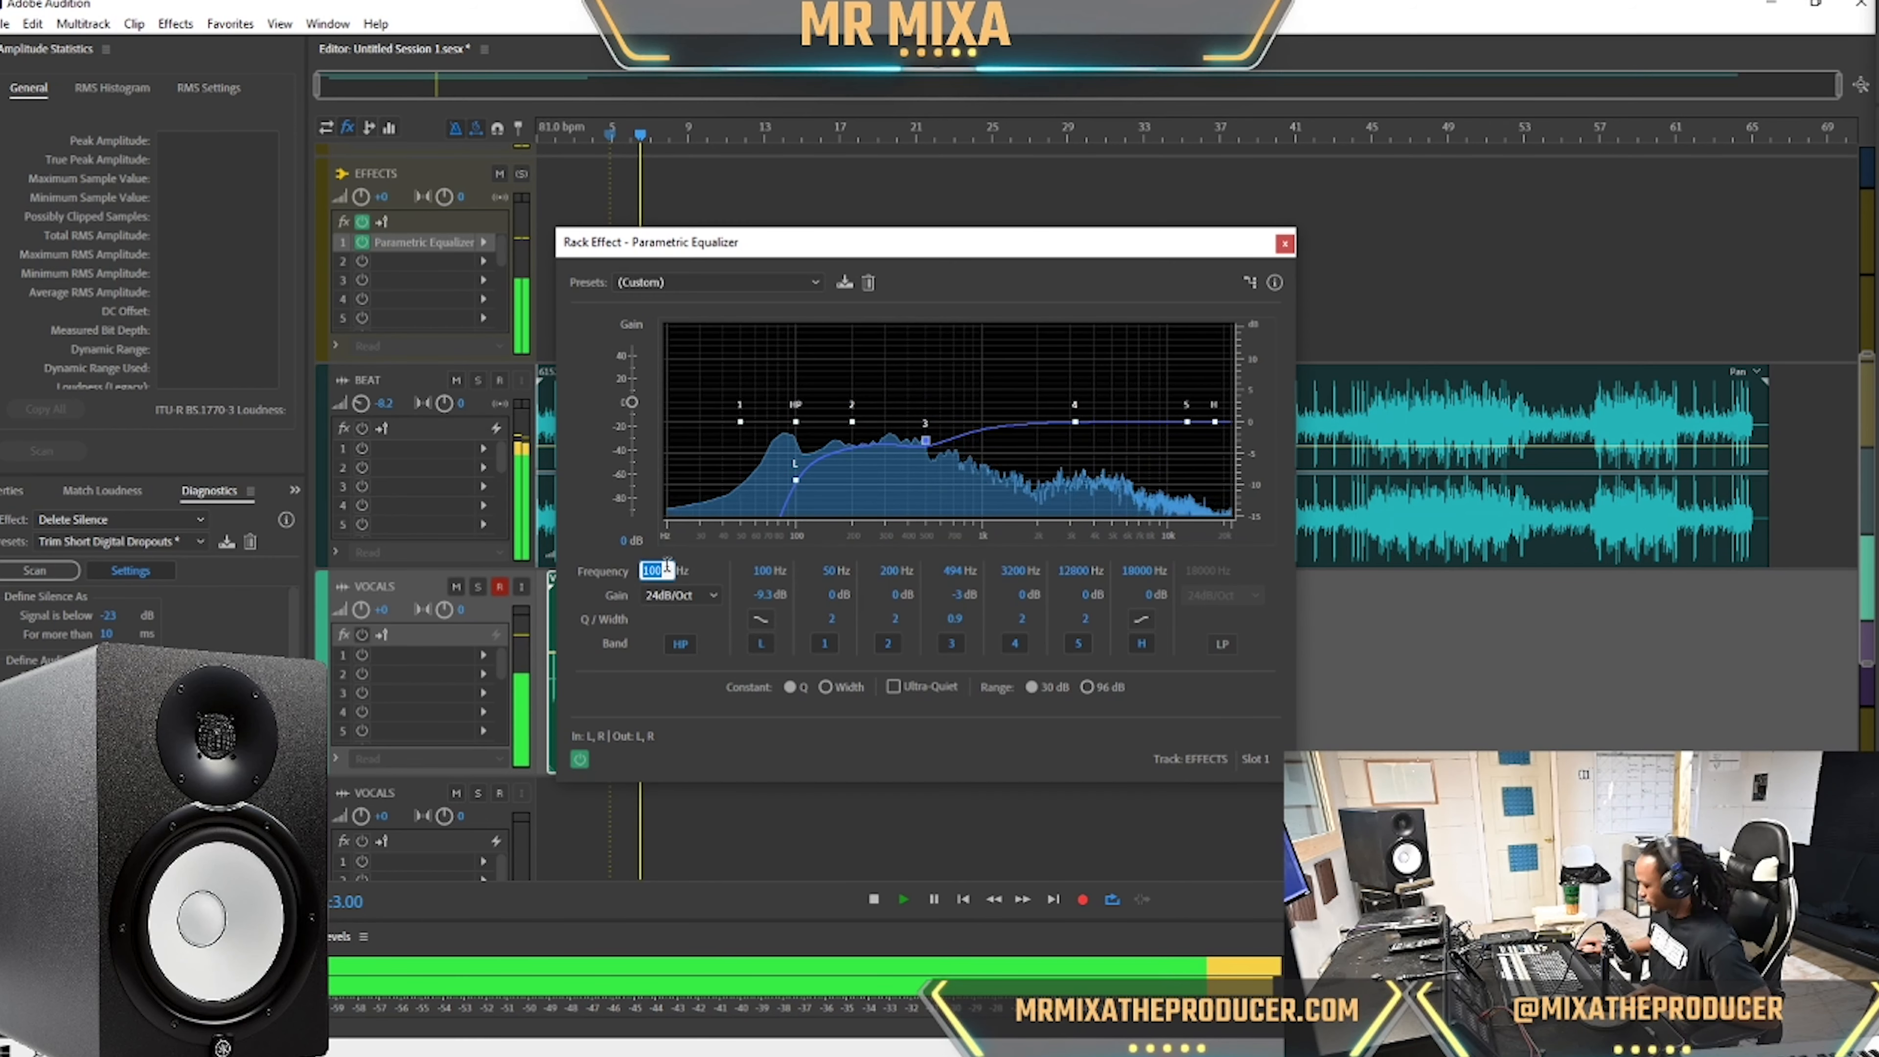
pyautogui.write('75')
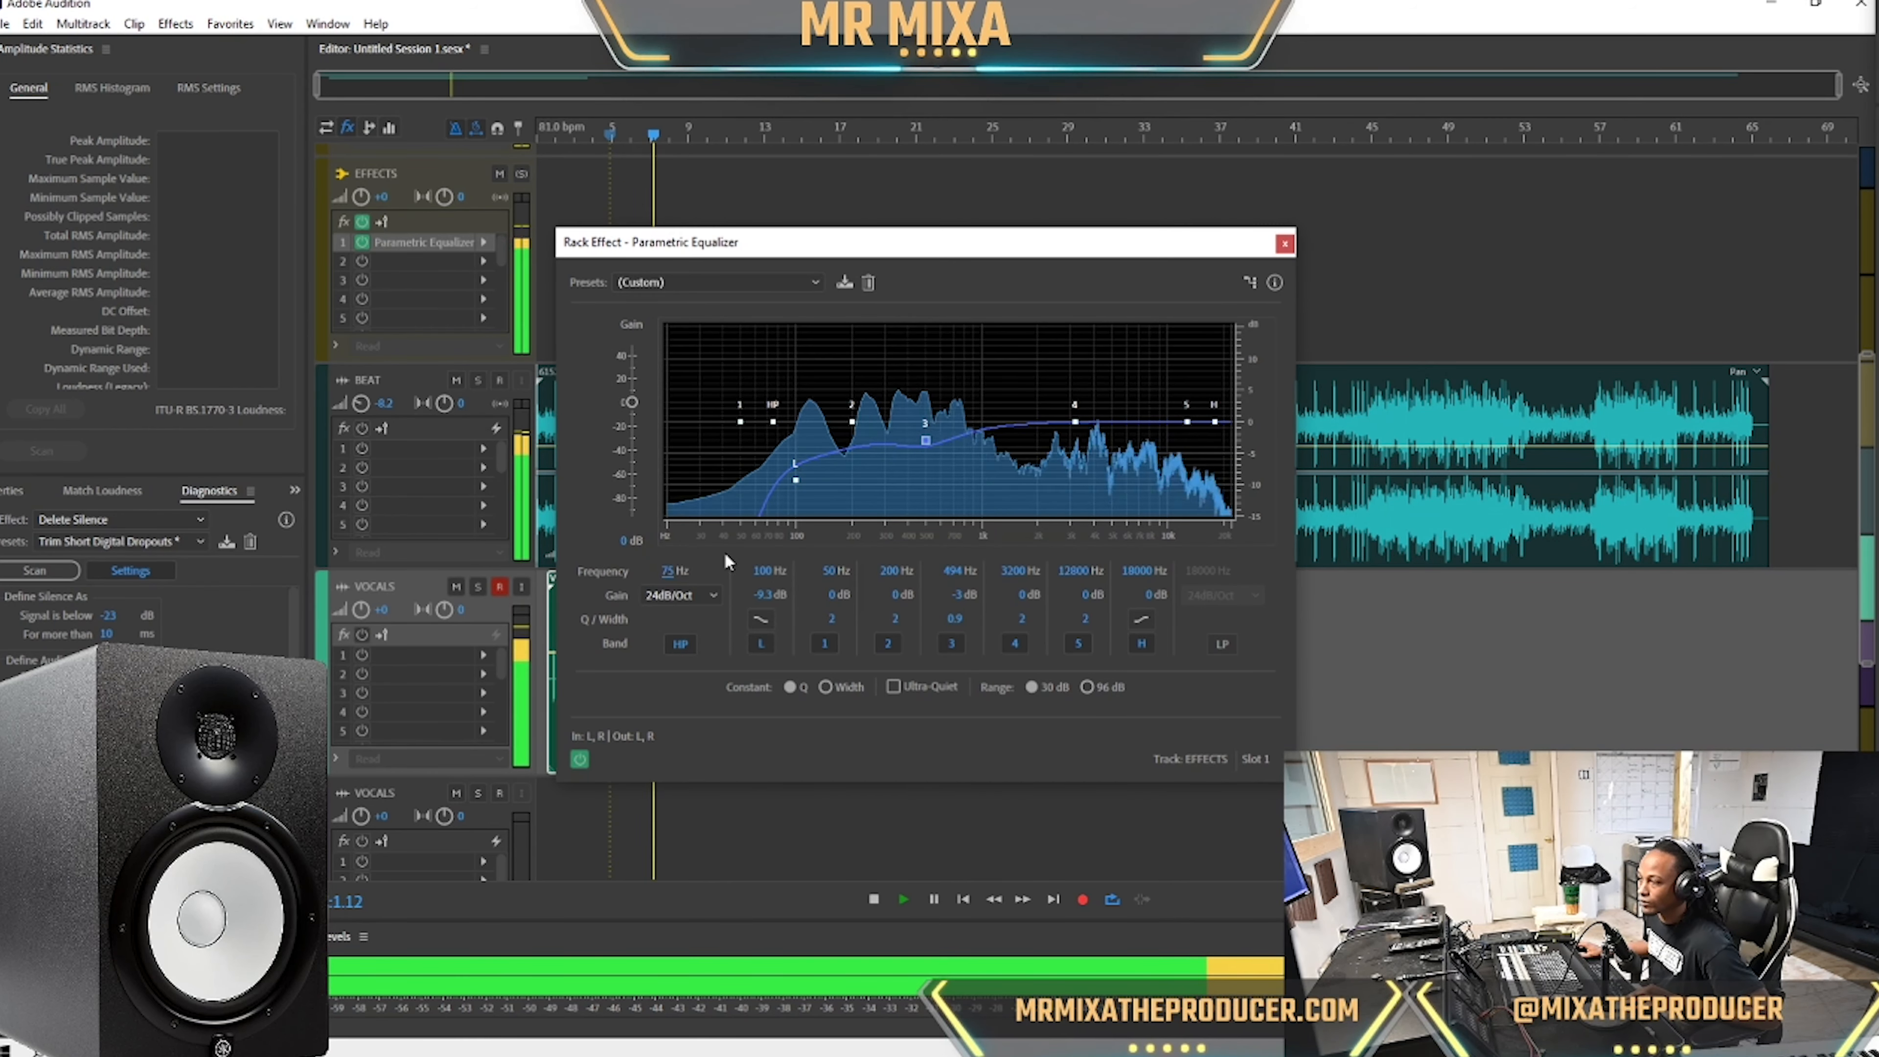
pyautogui.click(754, 569)
pyautogui.write('75')
pyautogui.press('Return')
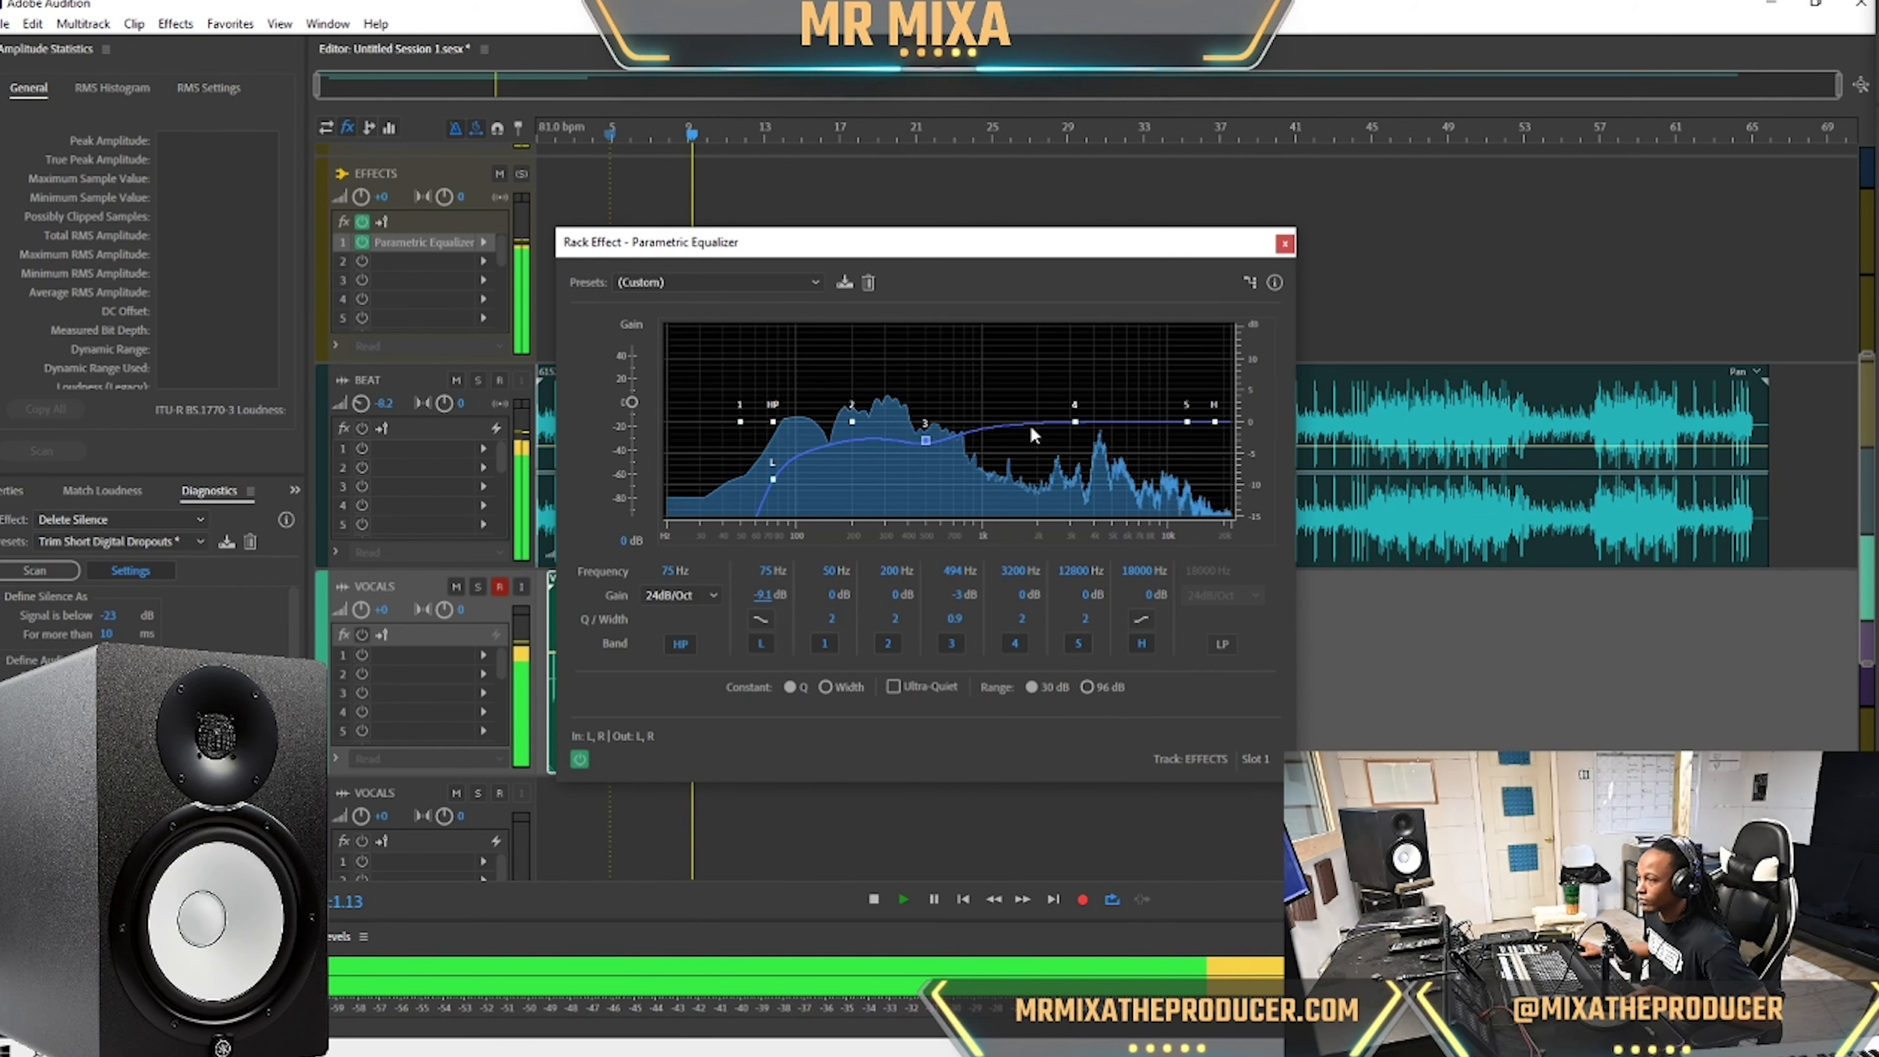
pyautogui.press('space')
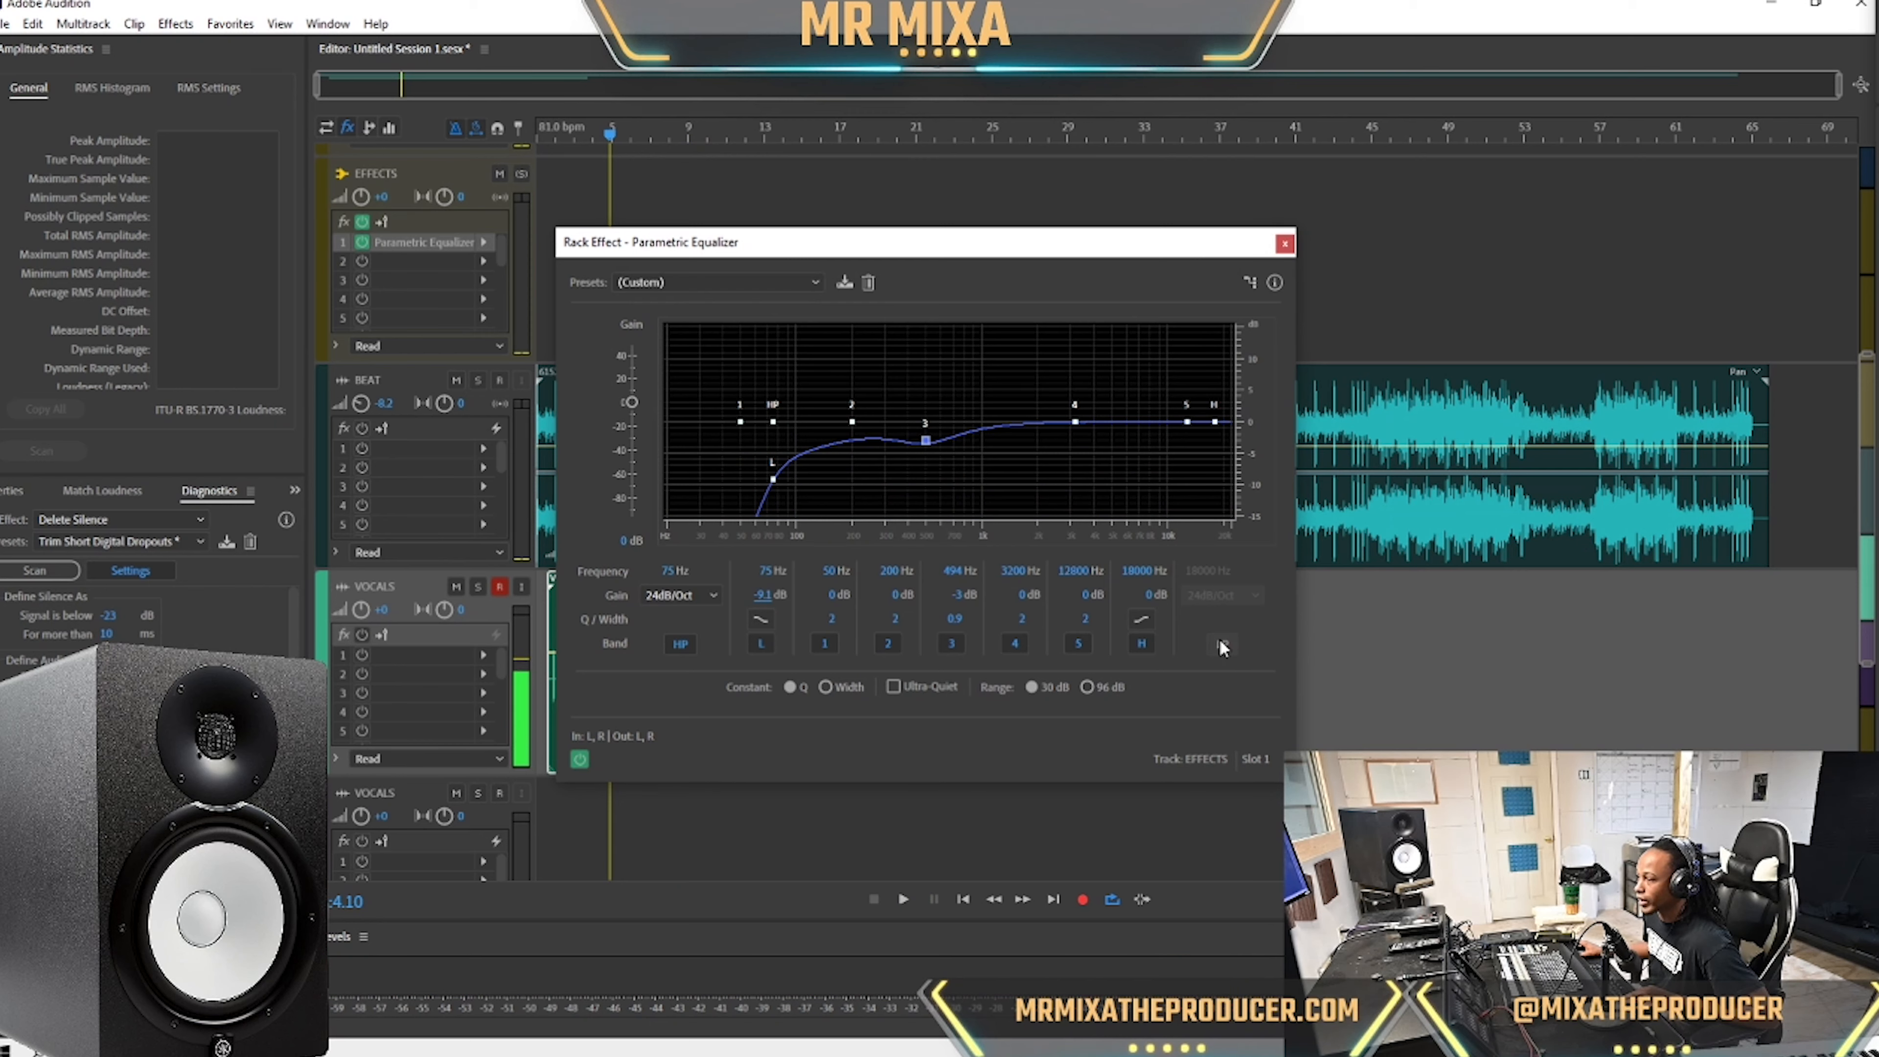
# Enable the low-pass filter with a 48dB/Oct slope at about 15336 Hz and play the vocal through it.
pyautogui.click(1224, 595)
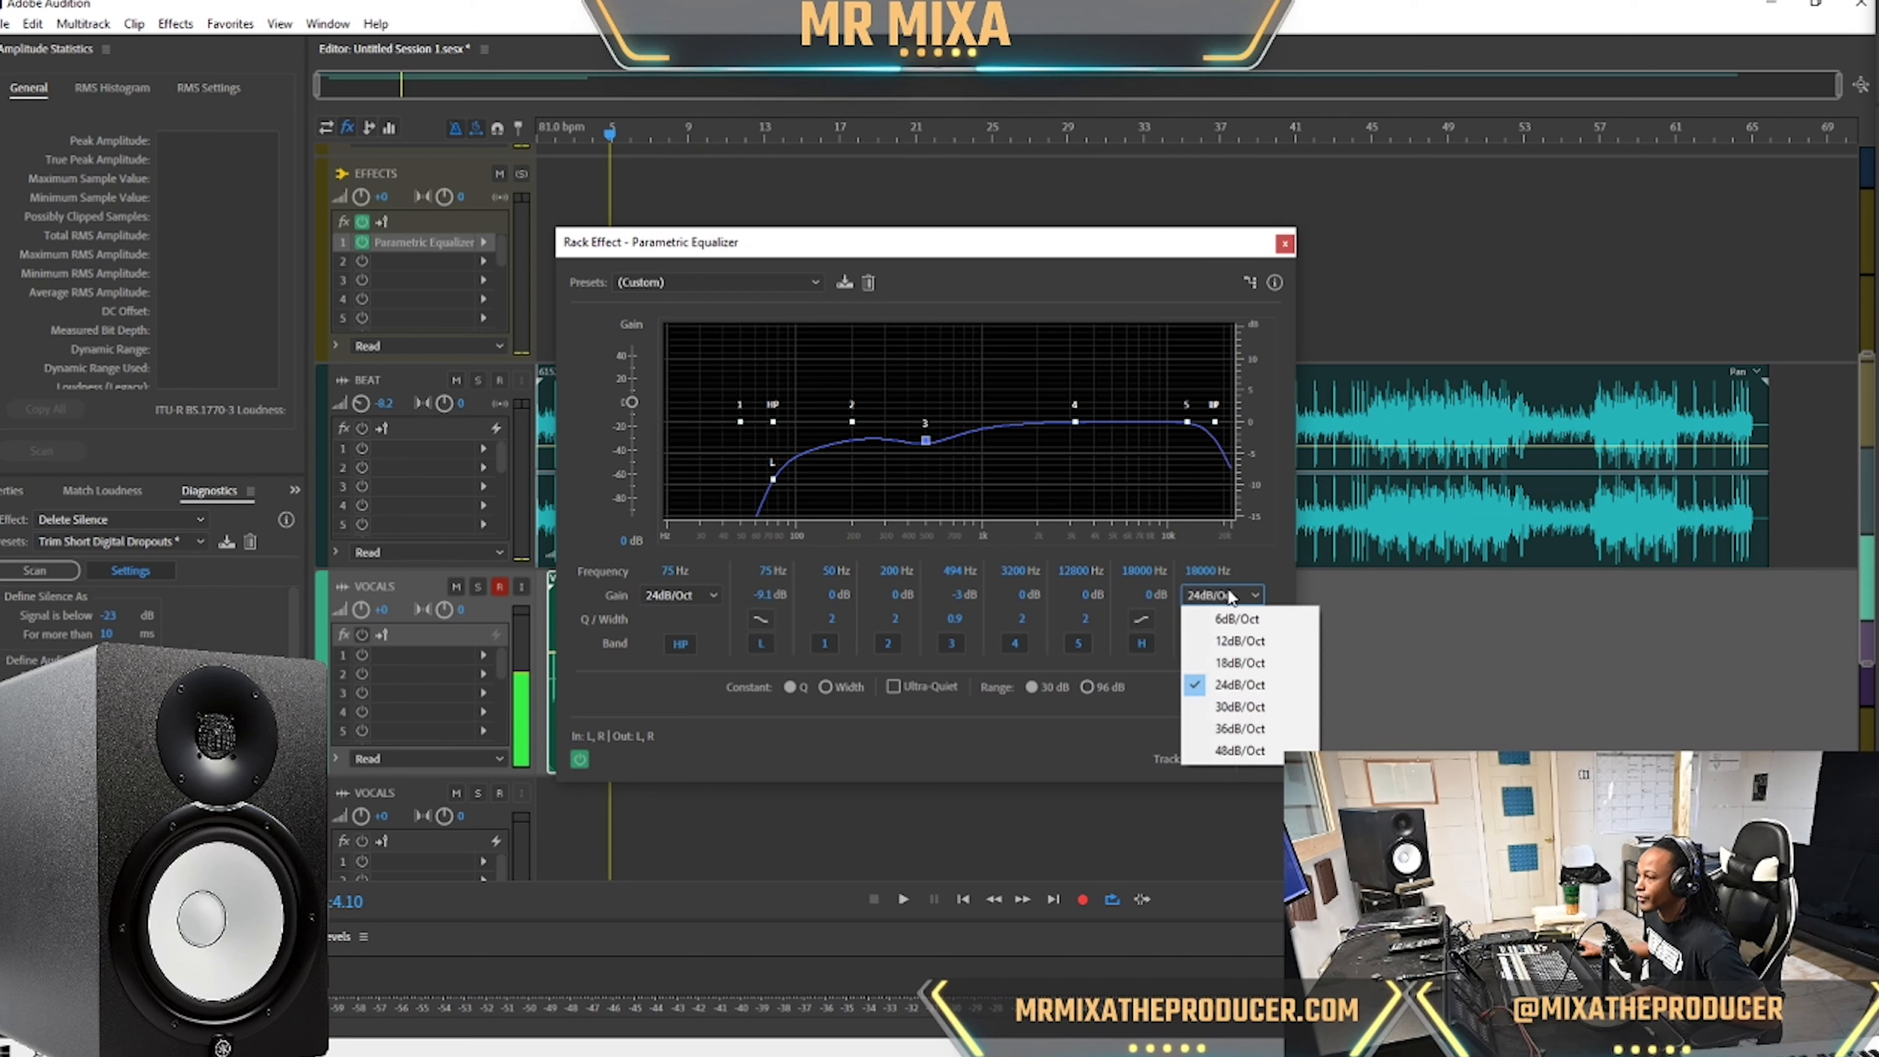
pyautogui.click(1240, 751)
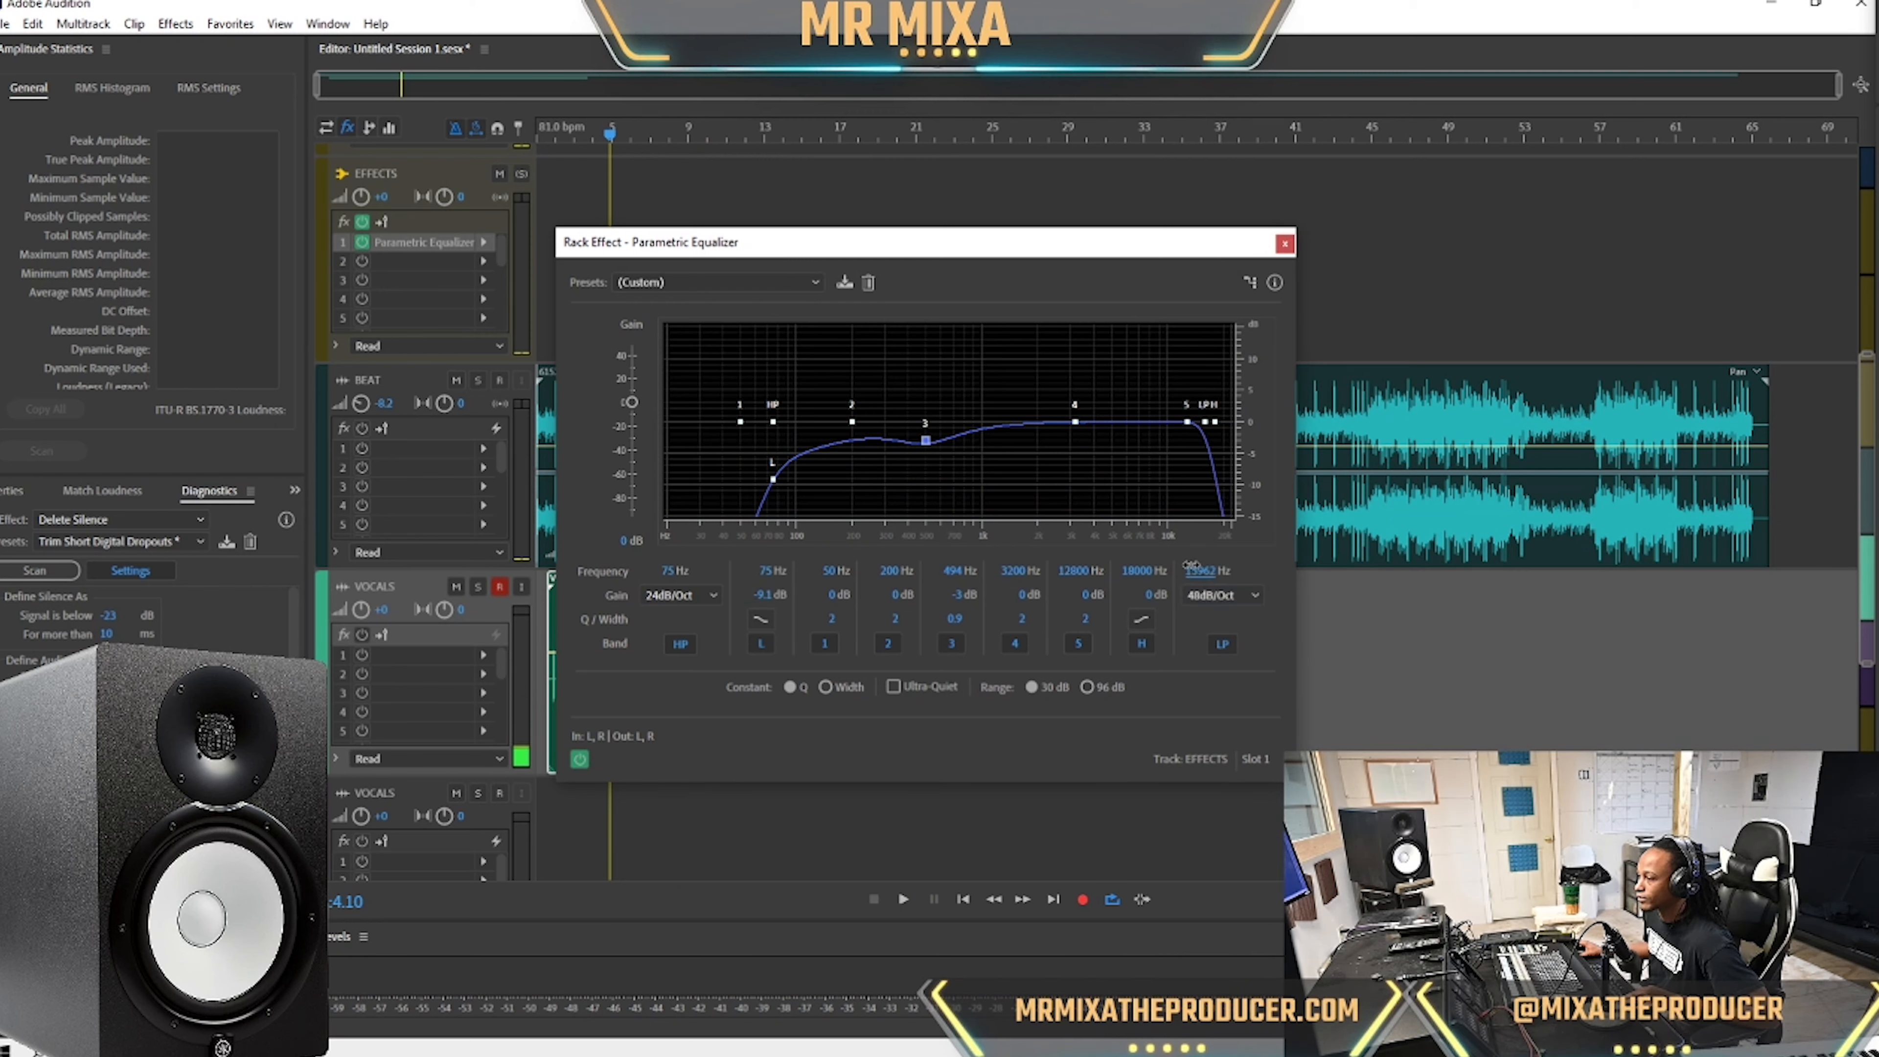
pyautogui.press('space')
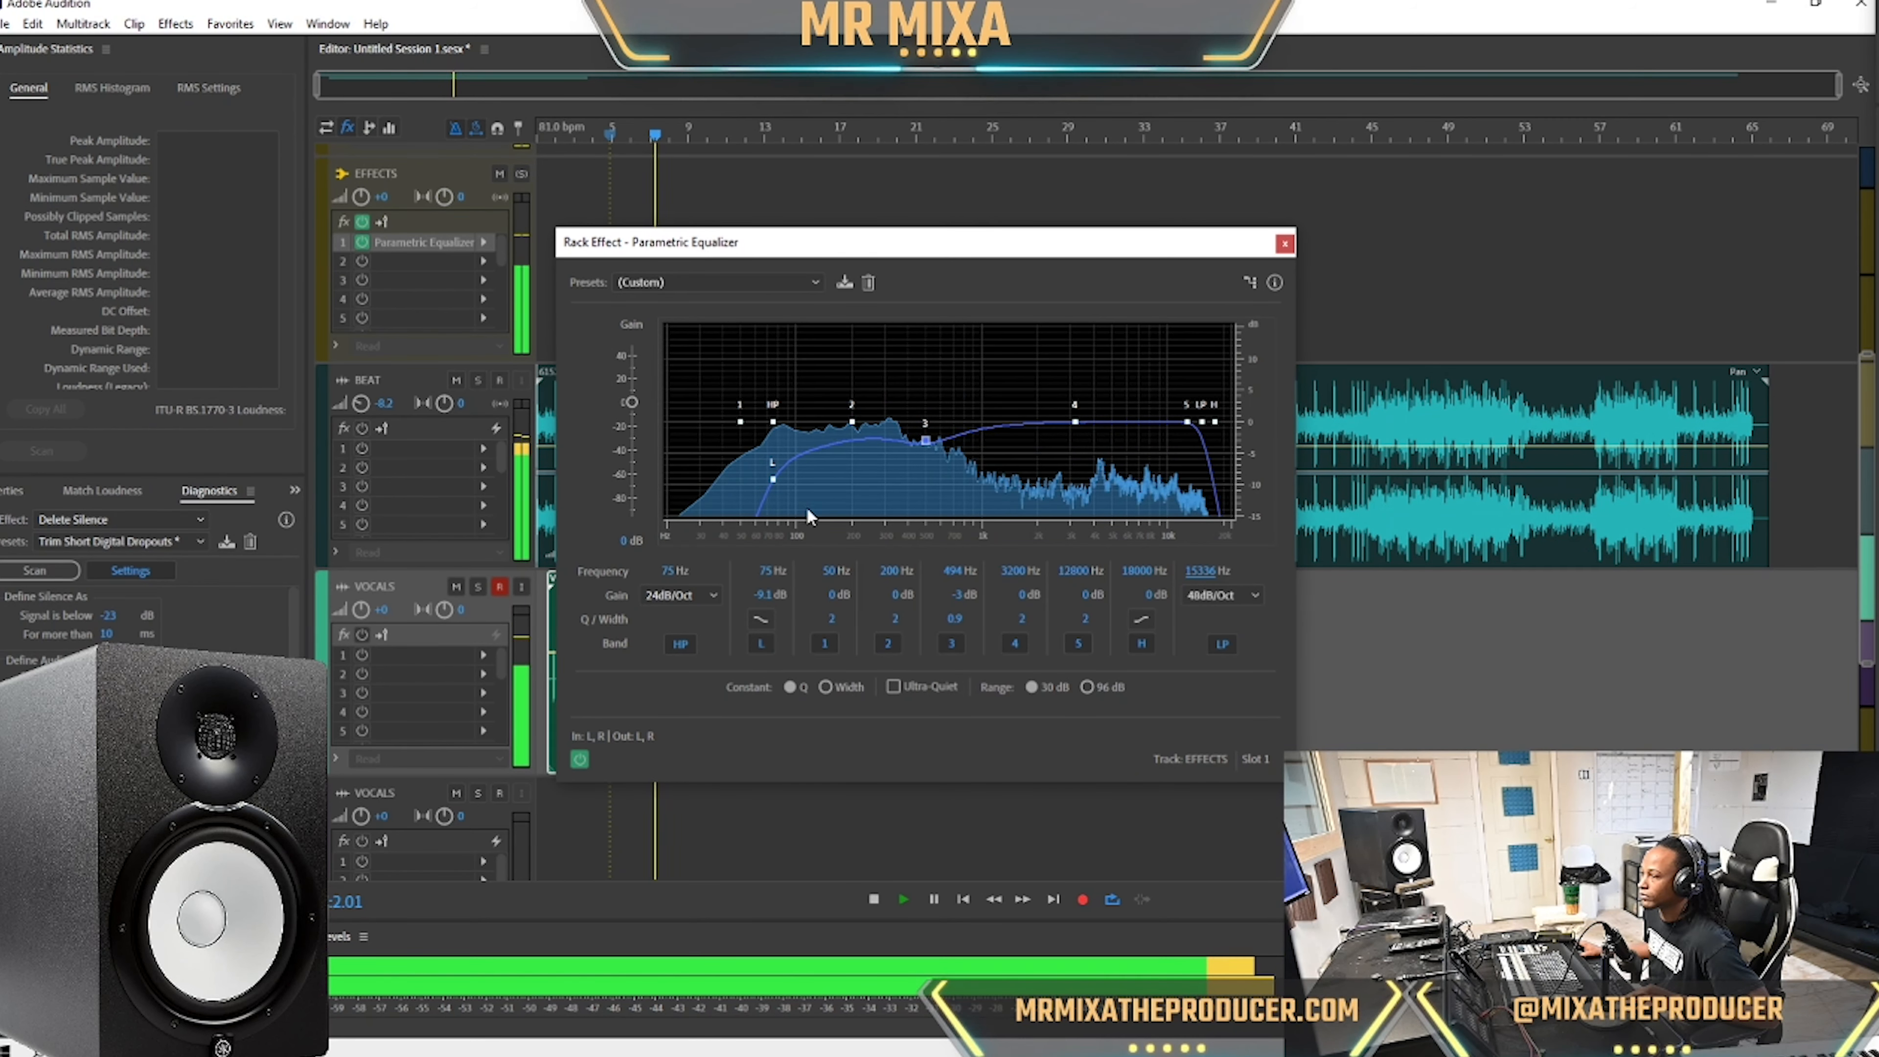
# Widen band 3 to a Q of about 0.4 and set its gain to about -5.7 dB while listening to the vocal.
pyautogui.press('space')
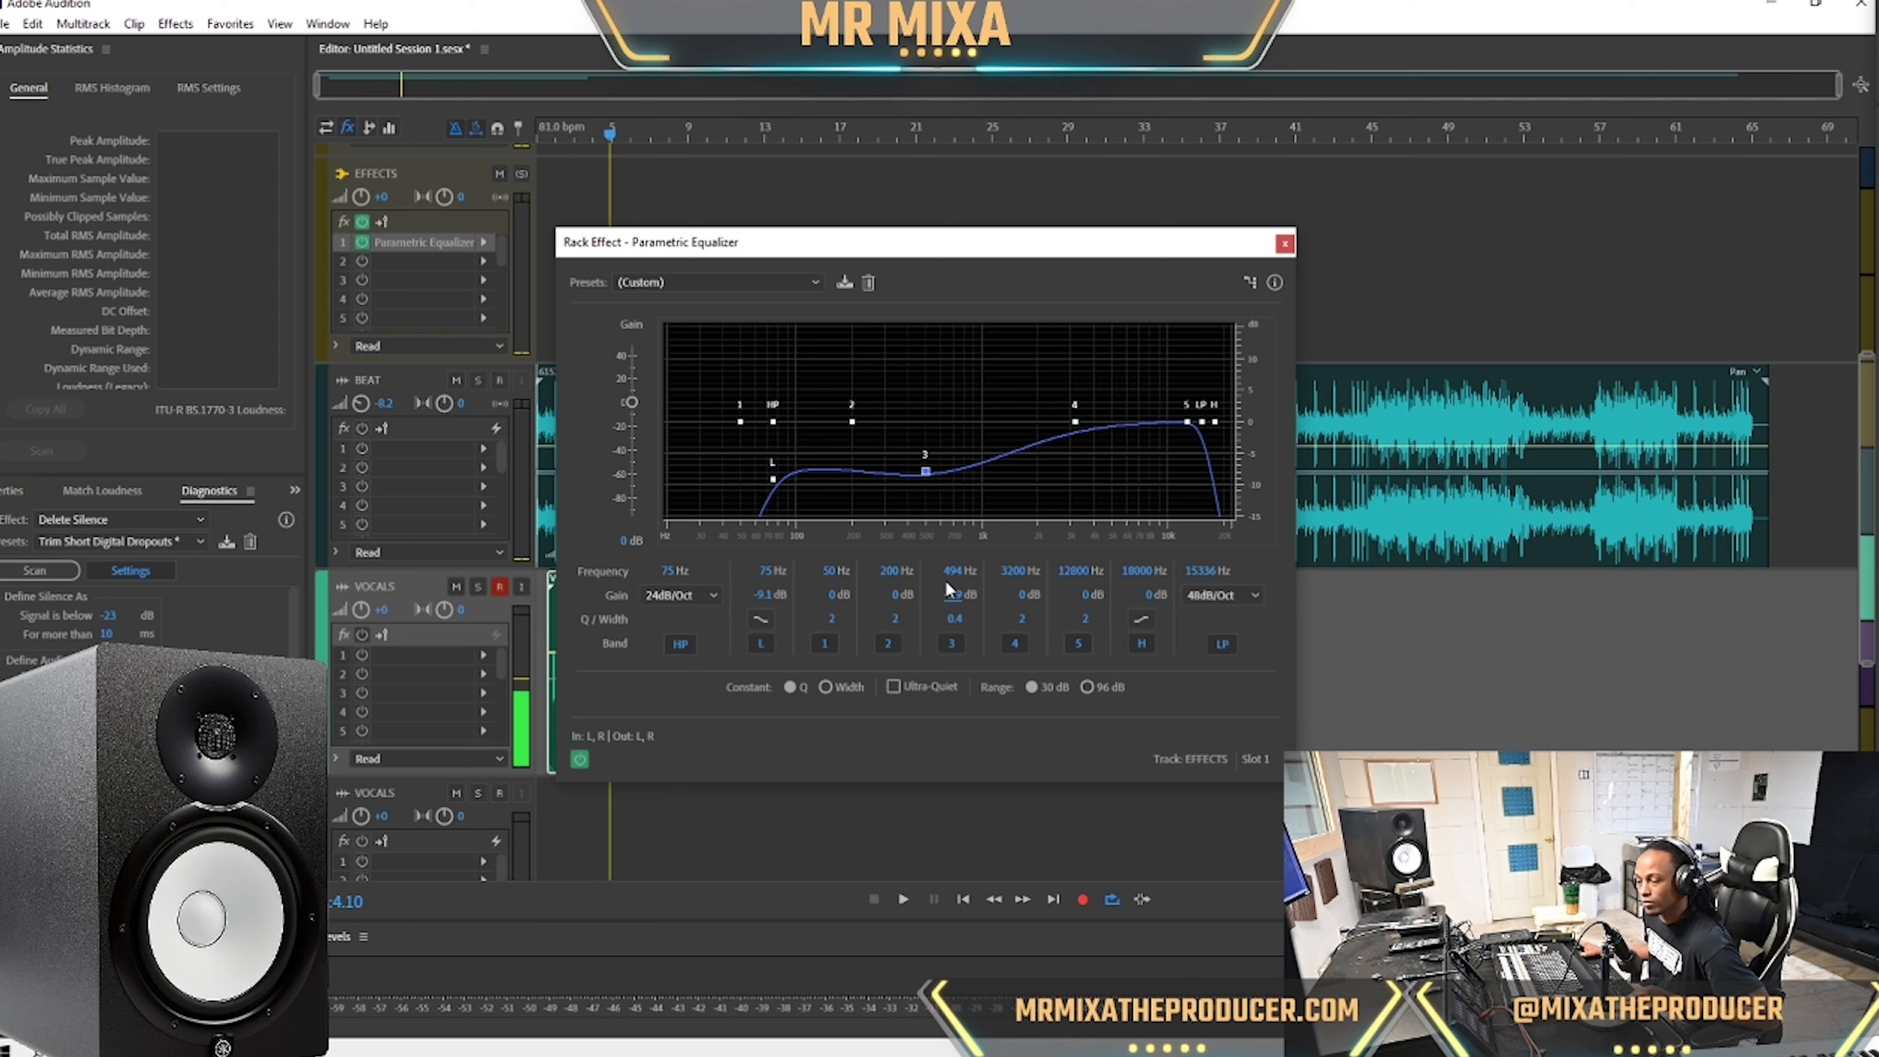
pyautogui.press('space')
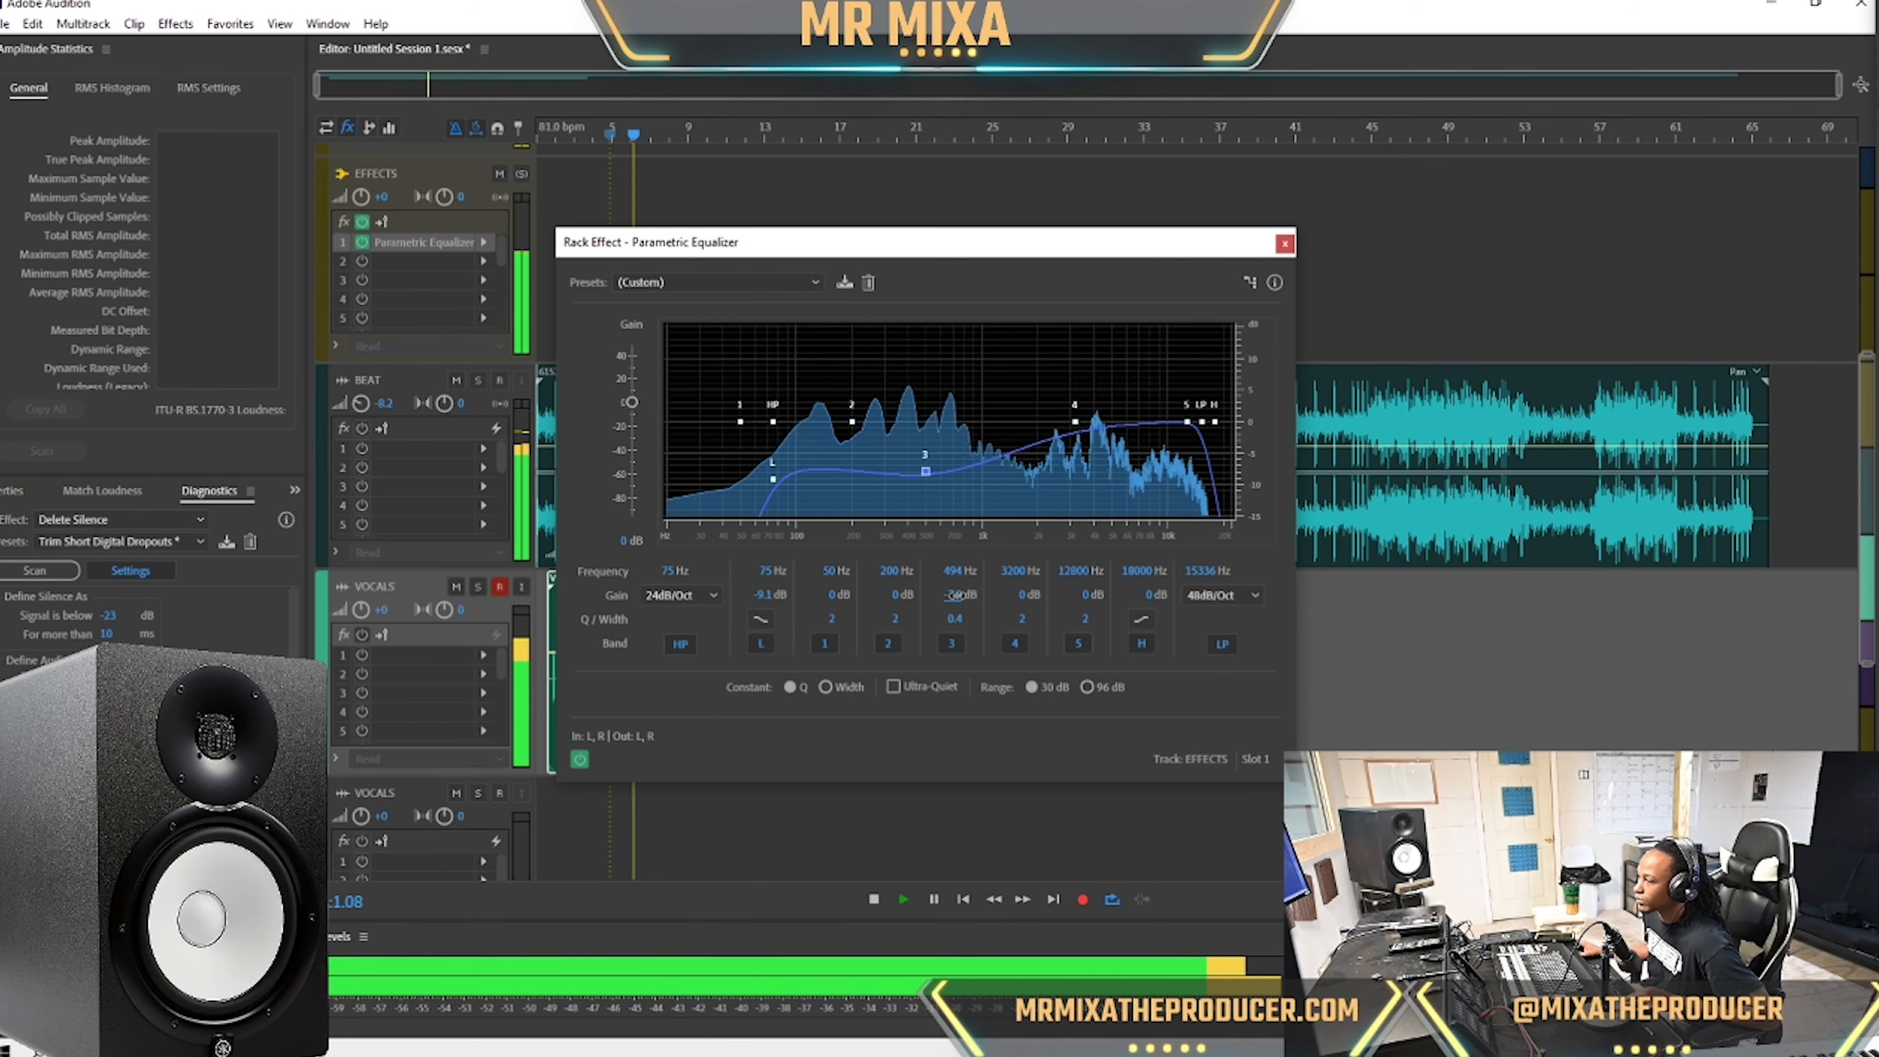
pyautogui.moveTo(957, 595); pyautogui.dragTo(939, 551)
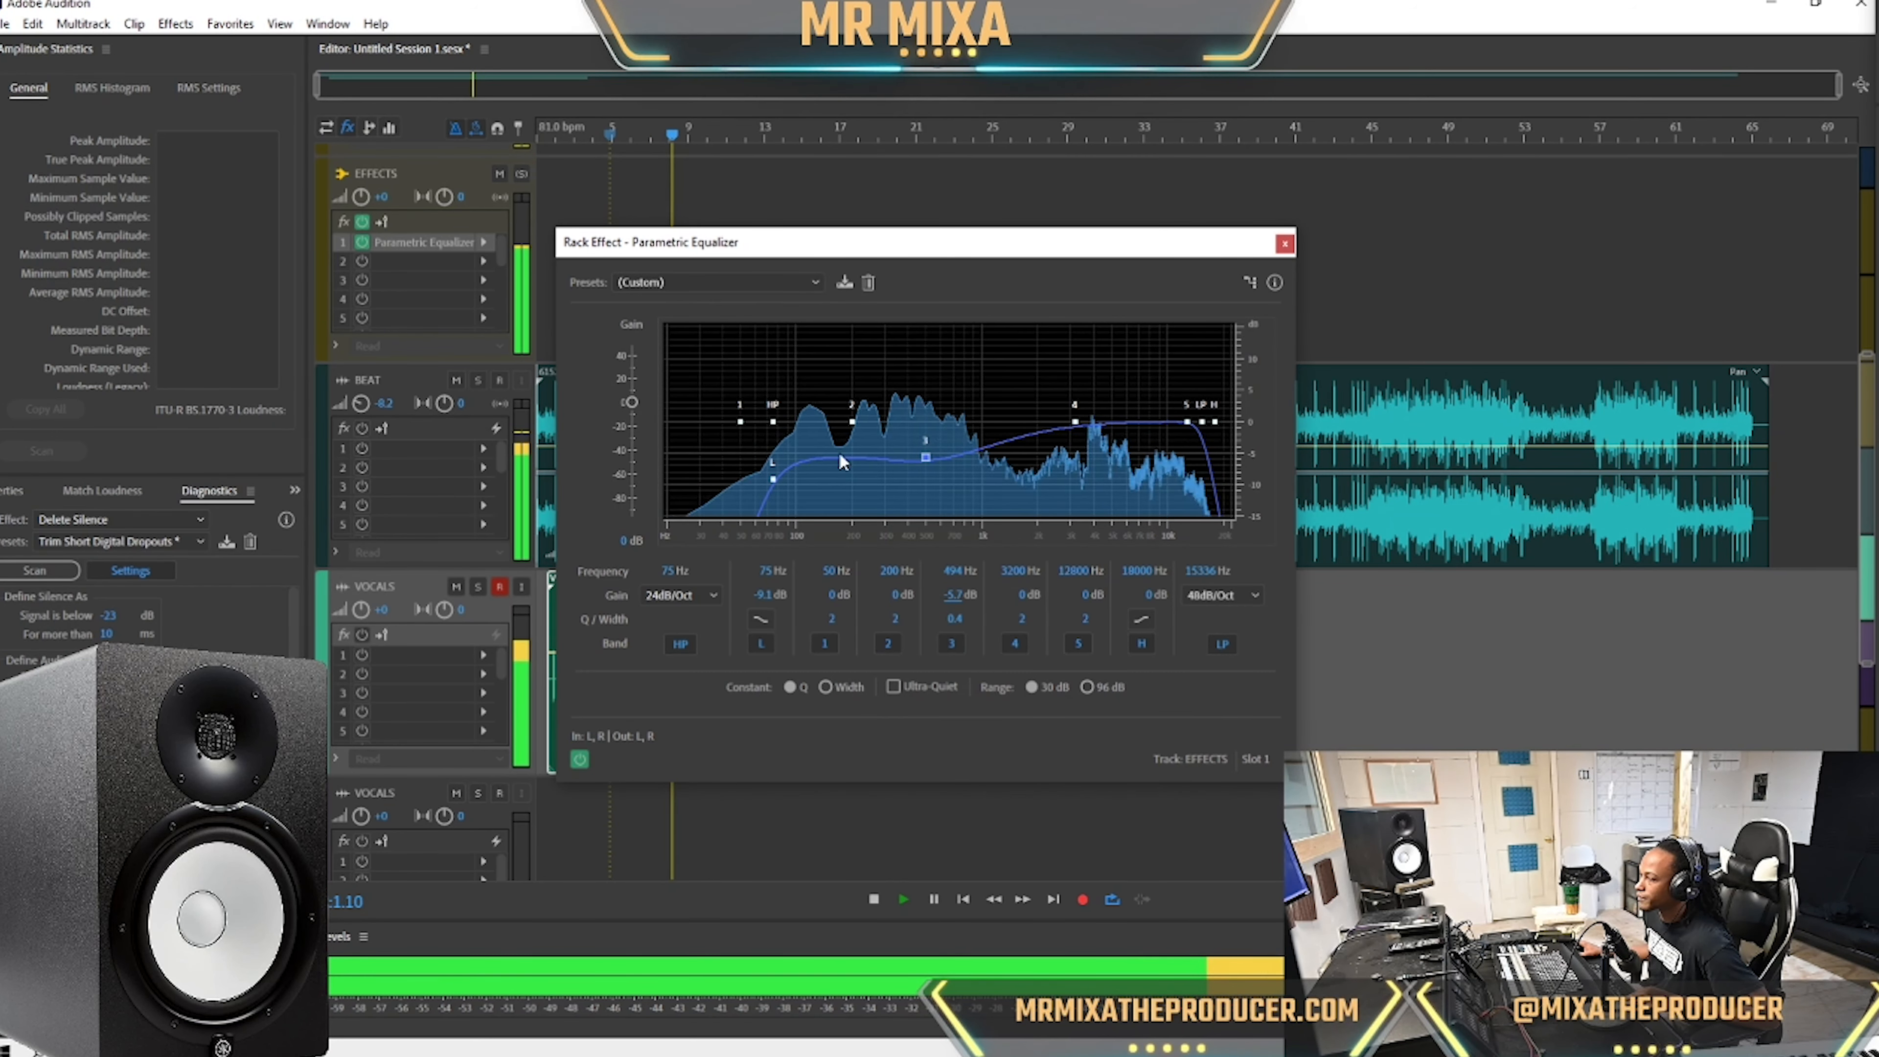
pyautogui.press('space')
# Close the Parametric Equalizer, select the EFFECTS bus and save the session.
pyautogui.click(1288, 242)
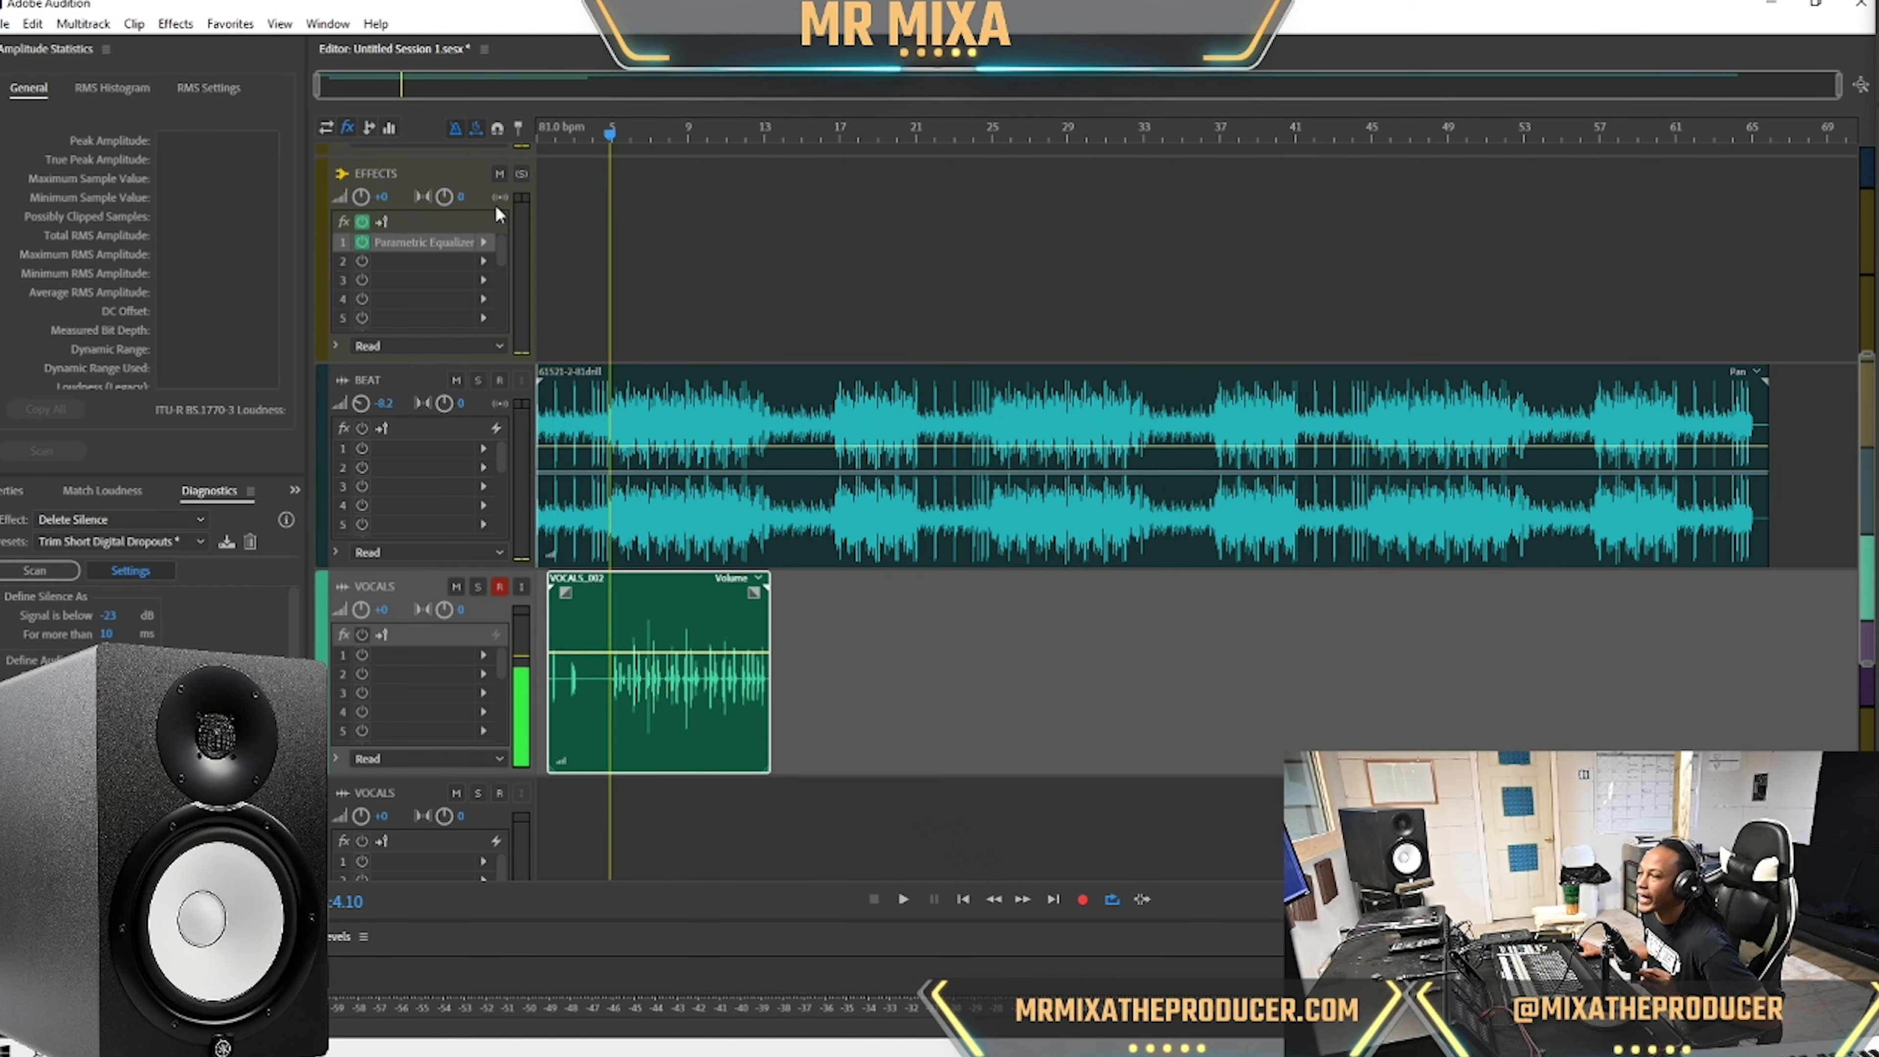
pyautogui.click(484, 215)
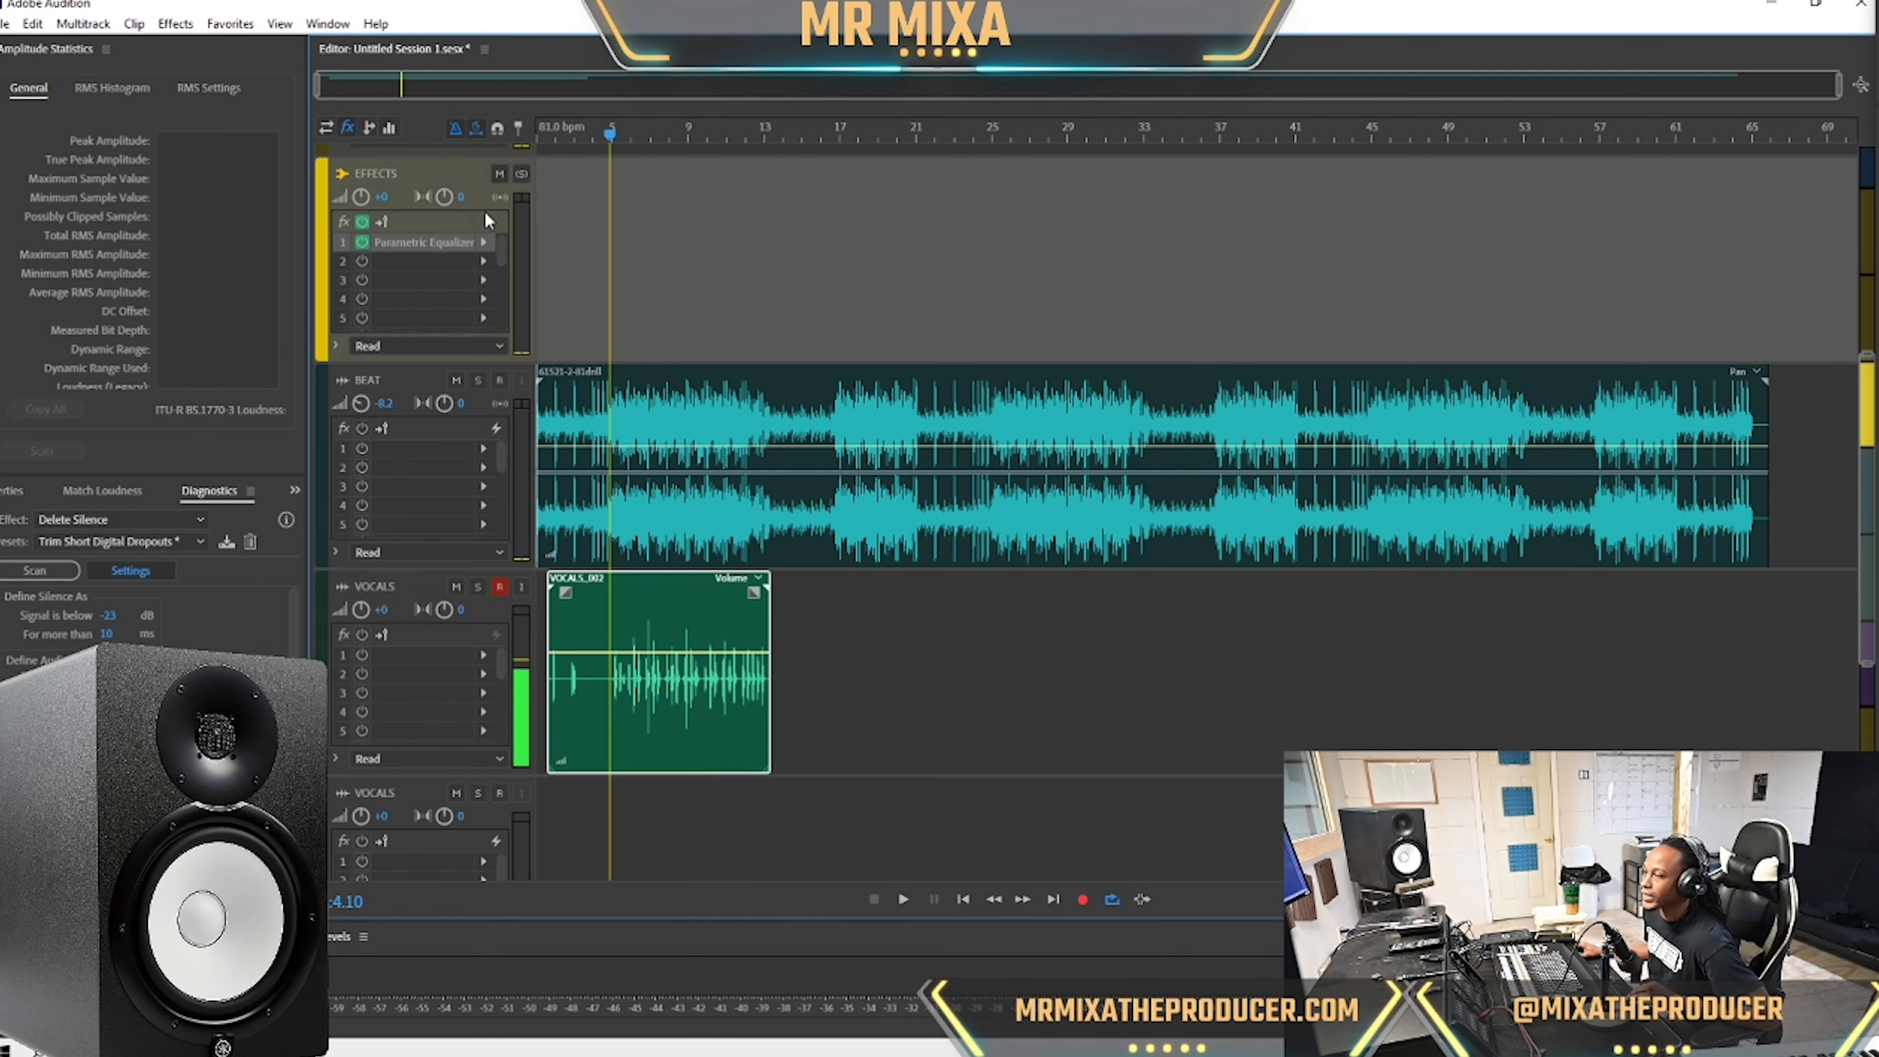
pyautogui.hotkey('ctrl', 's')
# Add Dynamics Processing to slot 2 of the EFFECTS bus and load the Classic Soft Knee preset.
pyautogui.click(482, 260)
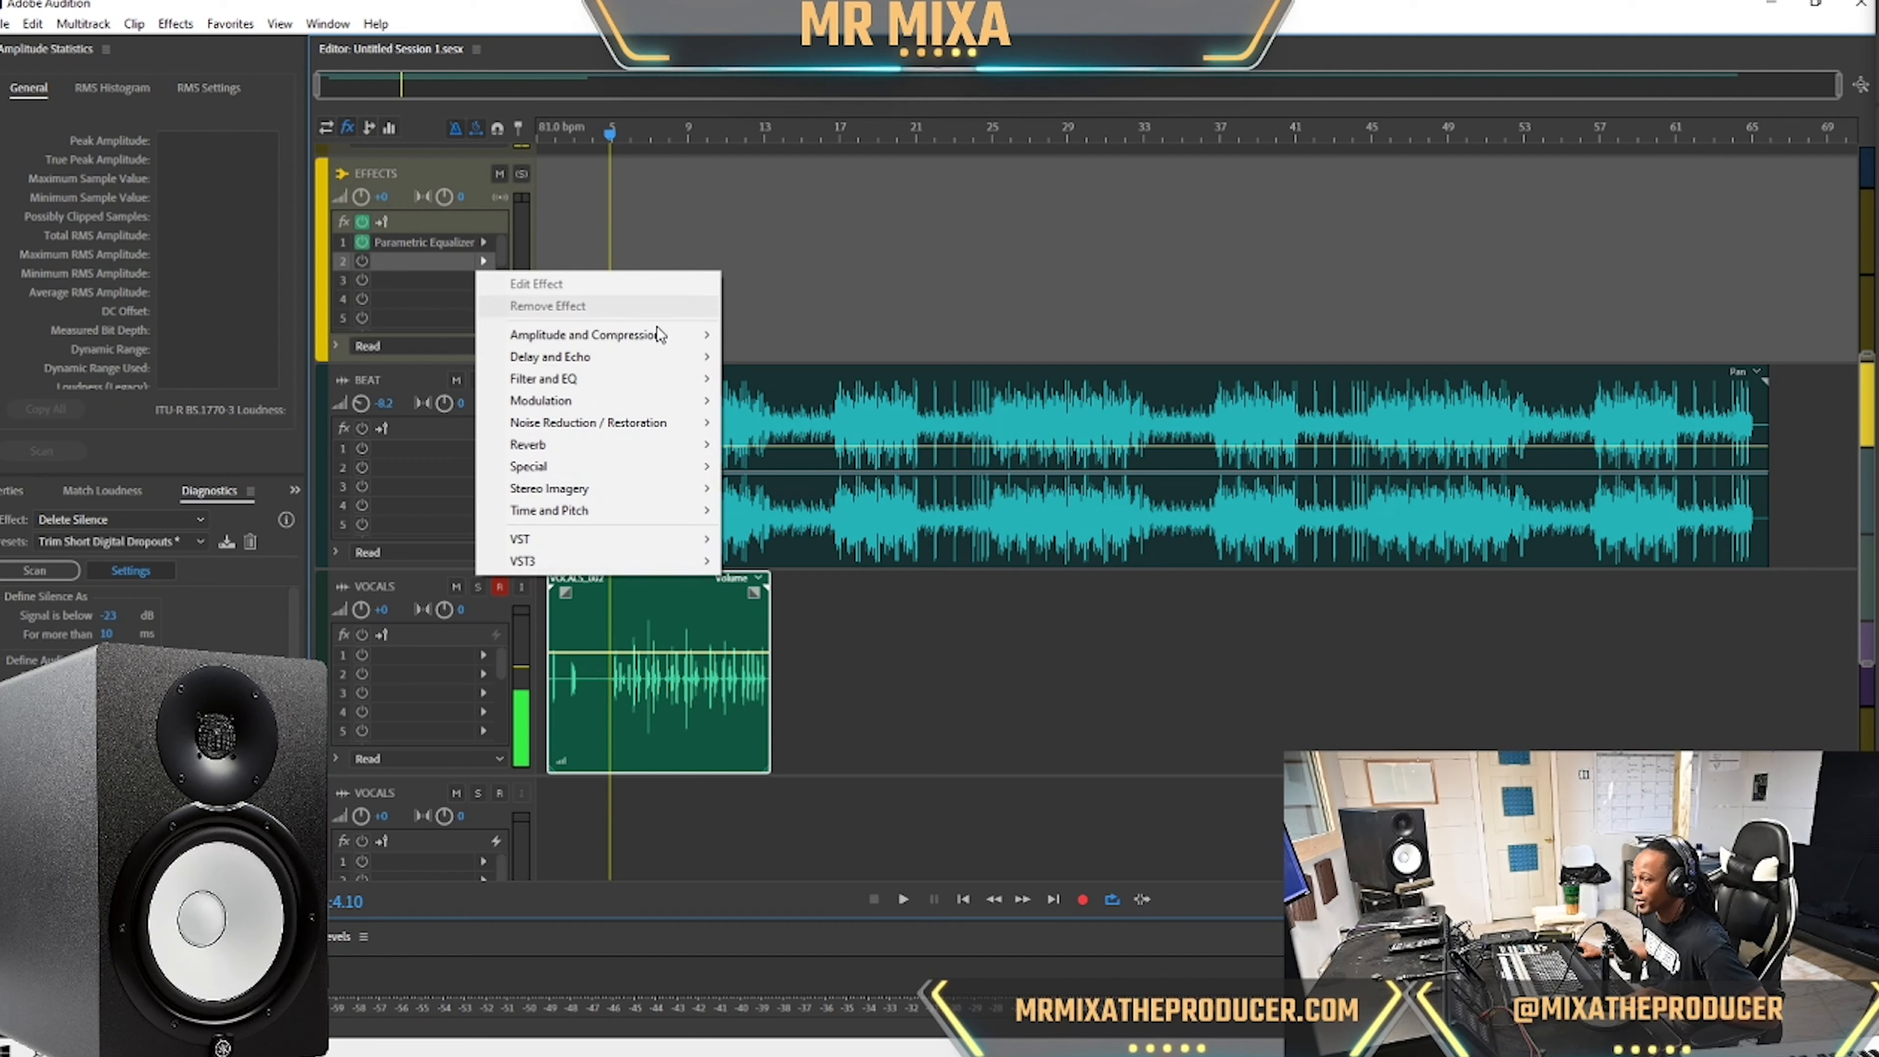
pyautogui.moveTo(675, 380)
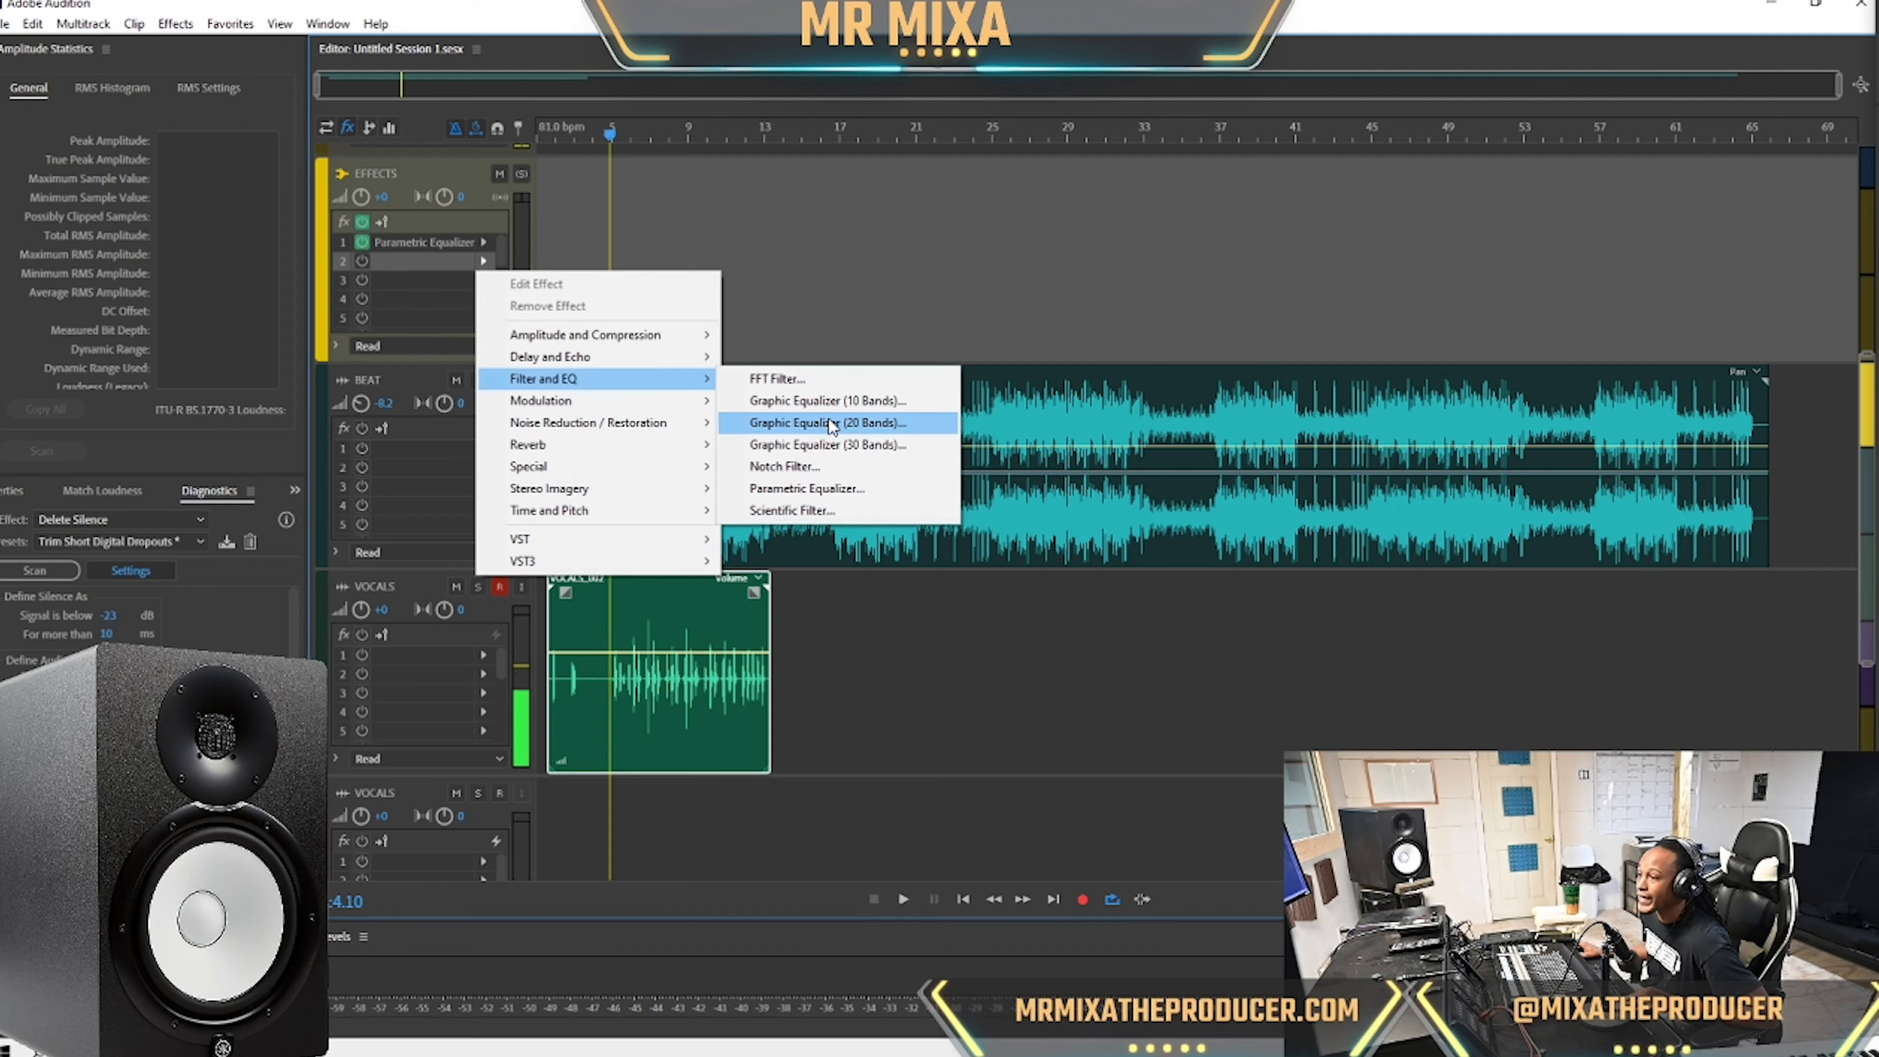
pyautogui.moveTo(609, 342)
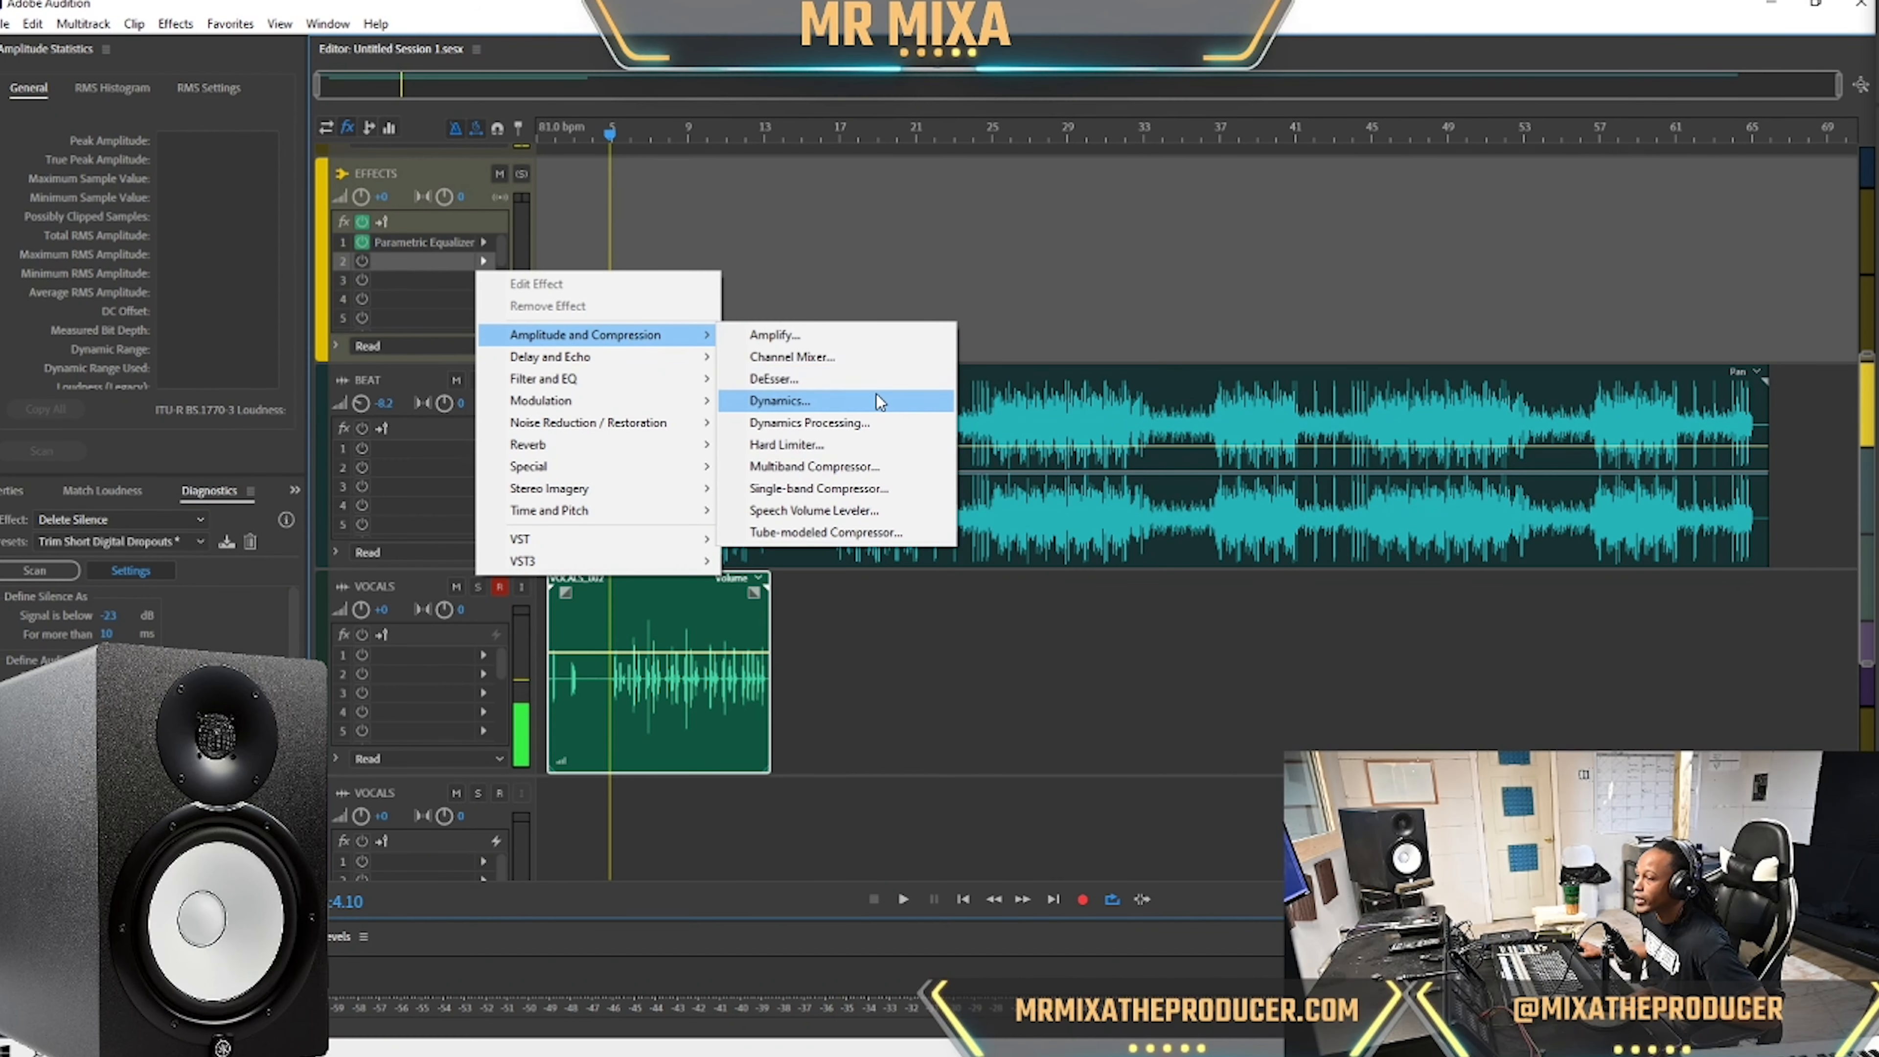
pyautogui.click(870, 429)
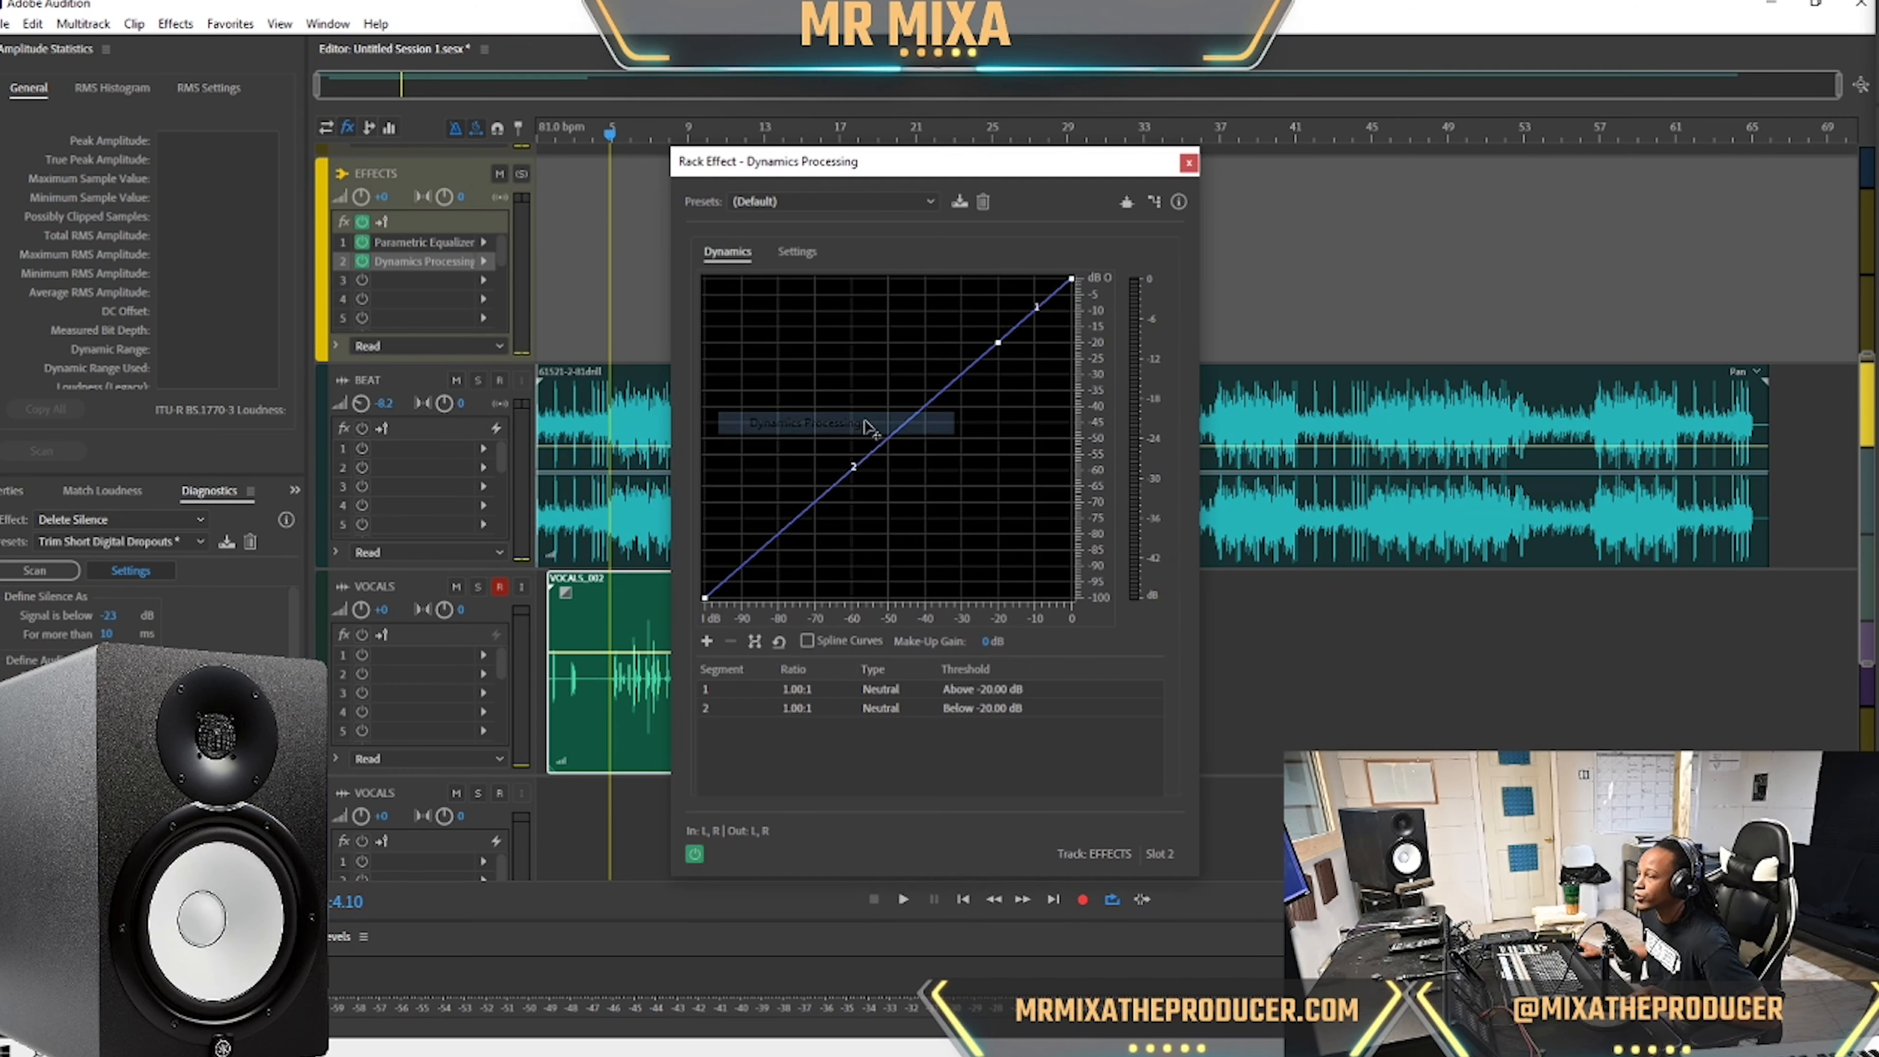
pyautogui.click(807, 202)
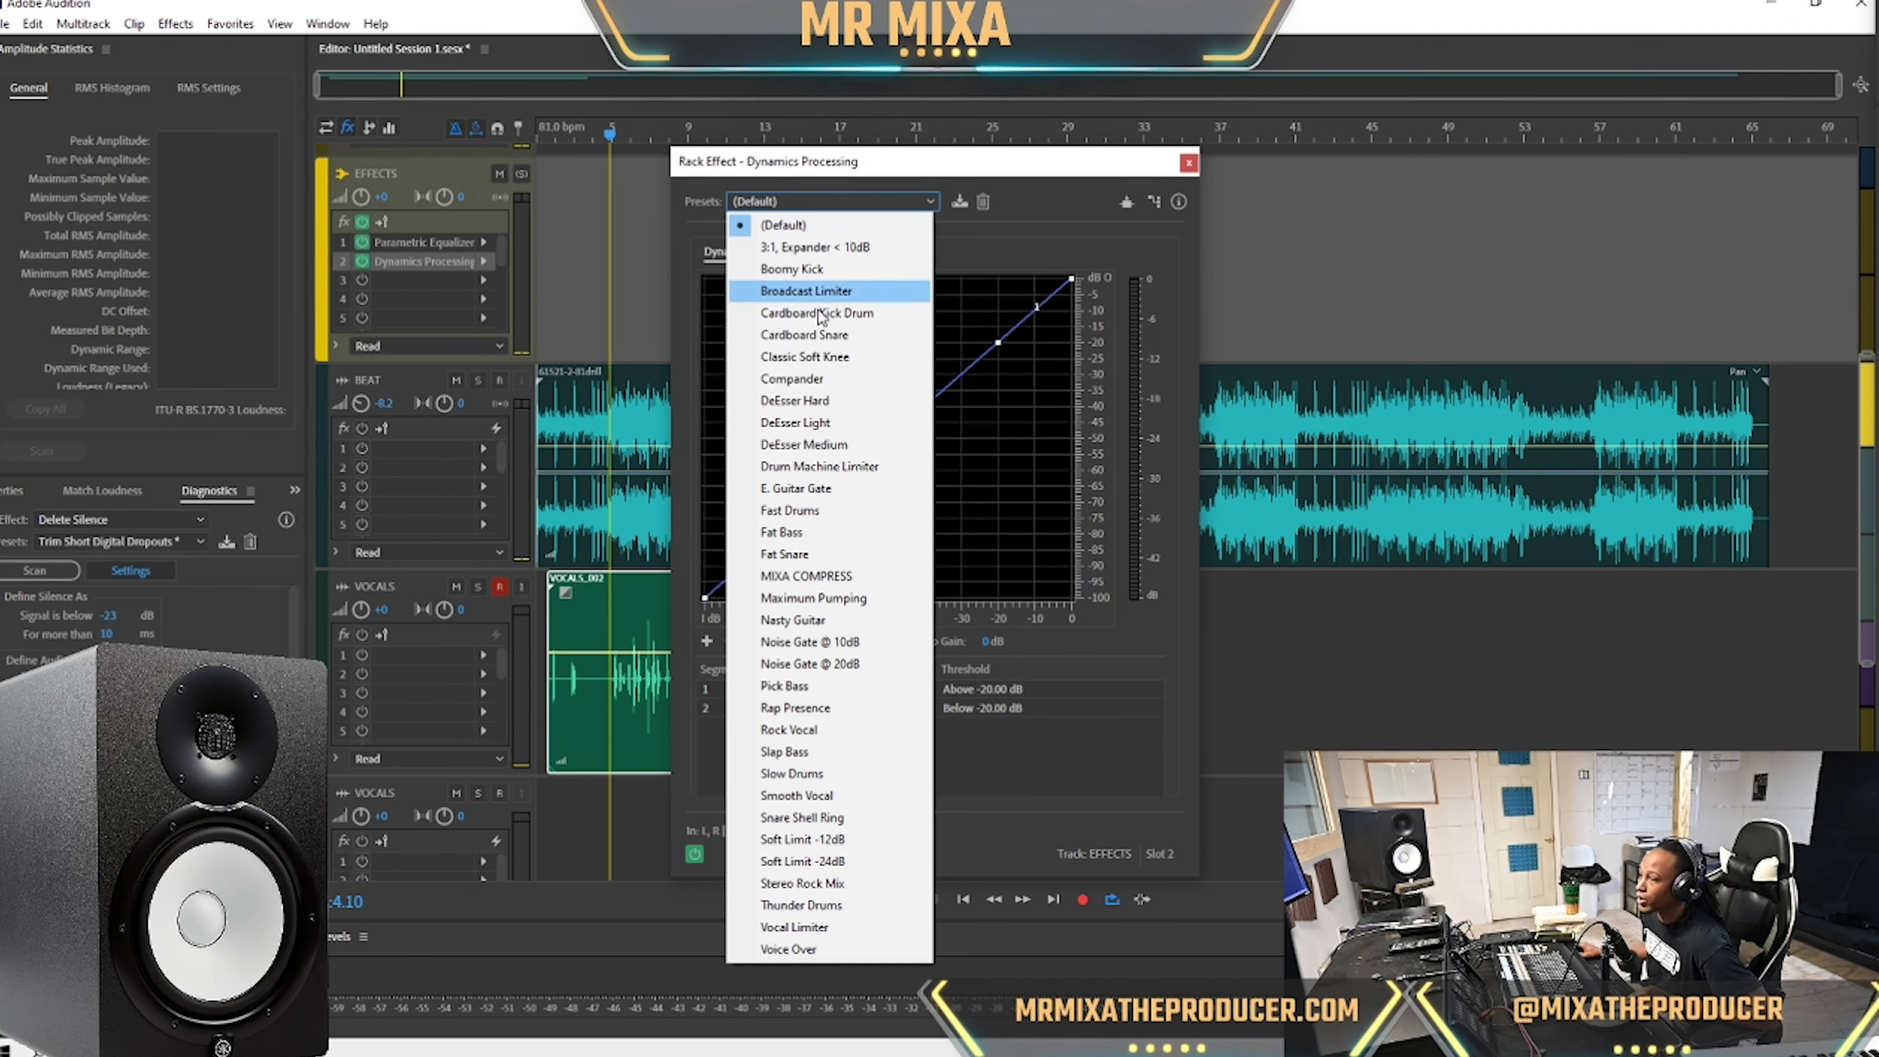
pyautogui.click(833, 363)
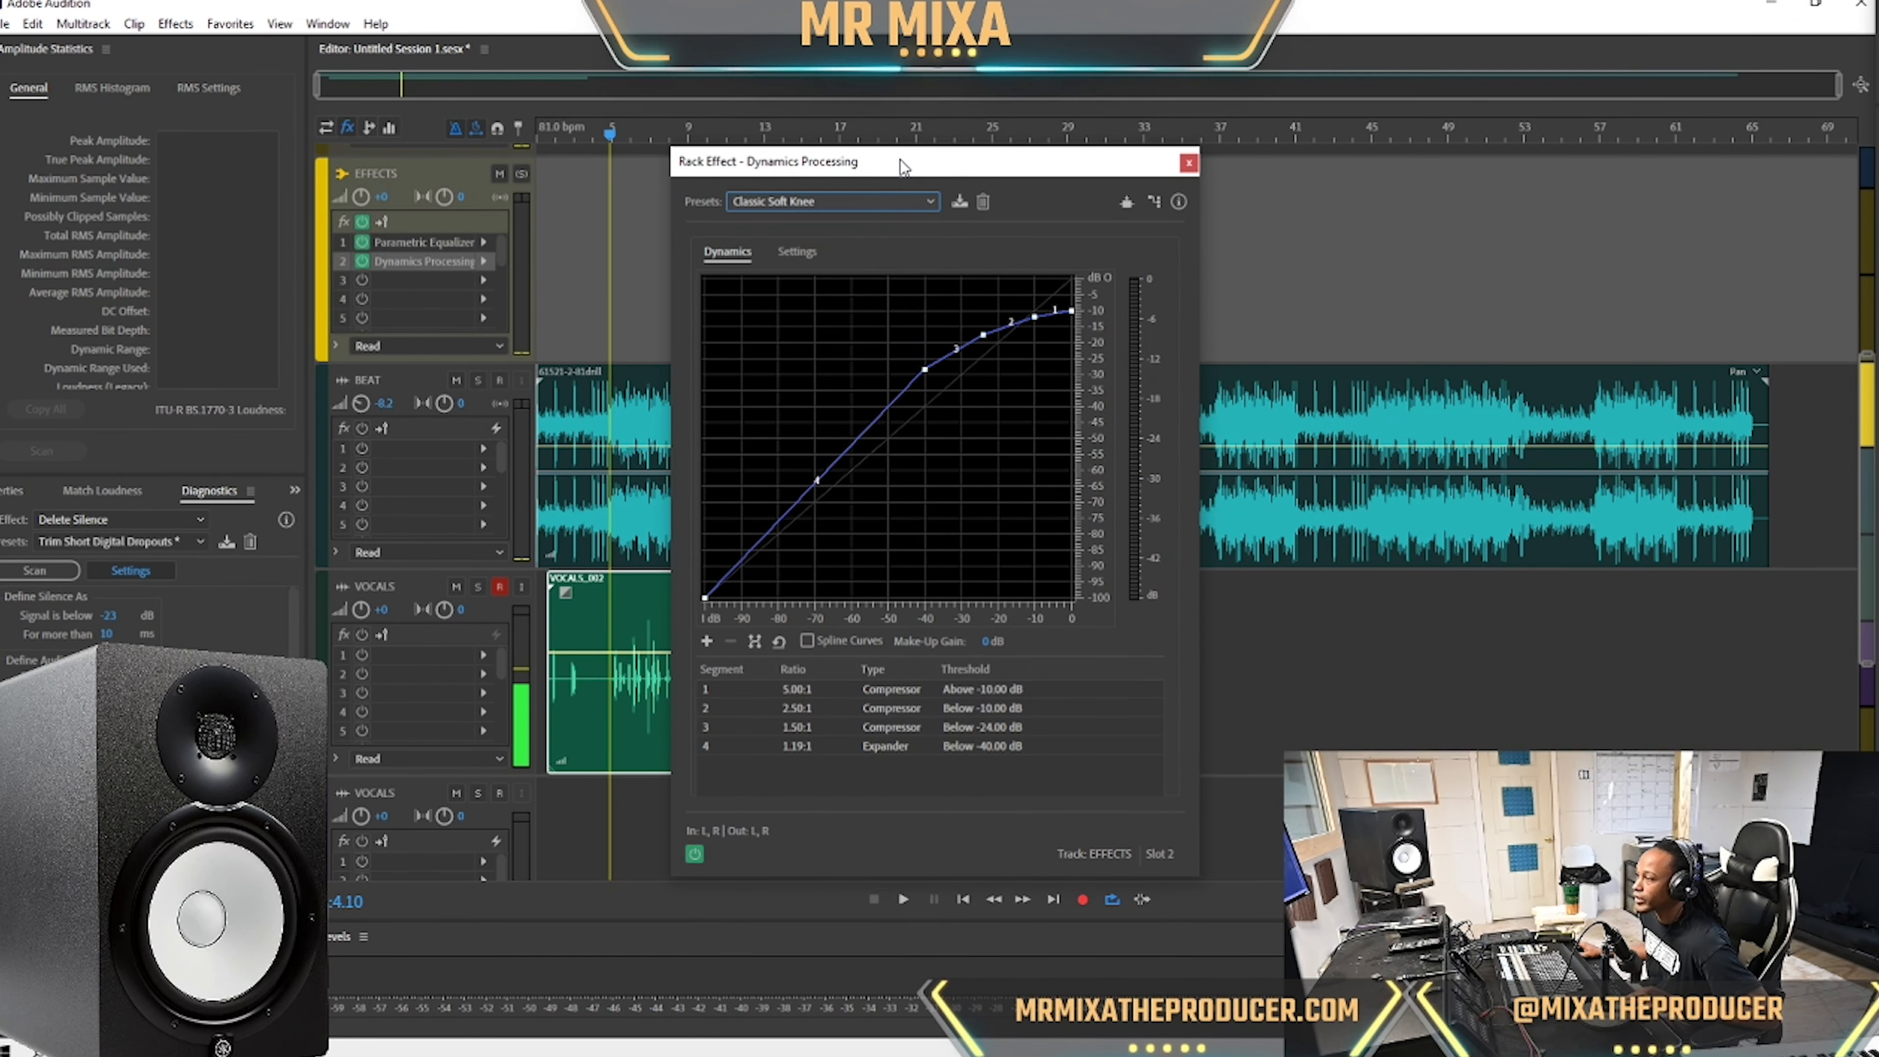
# Audition the compressor and level the curve's two highest points at about -17 dB output, replaying the vocal.
pyautogui.moveTo(901, 166); pyautogui.dragTo(1359, 234)
pyautogui.press('space')
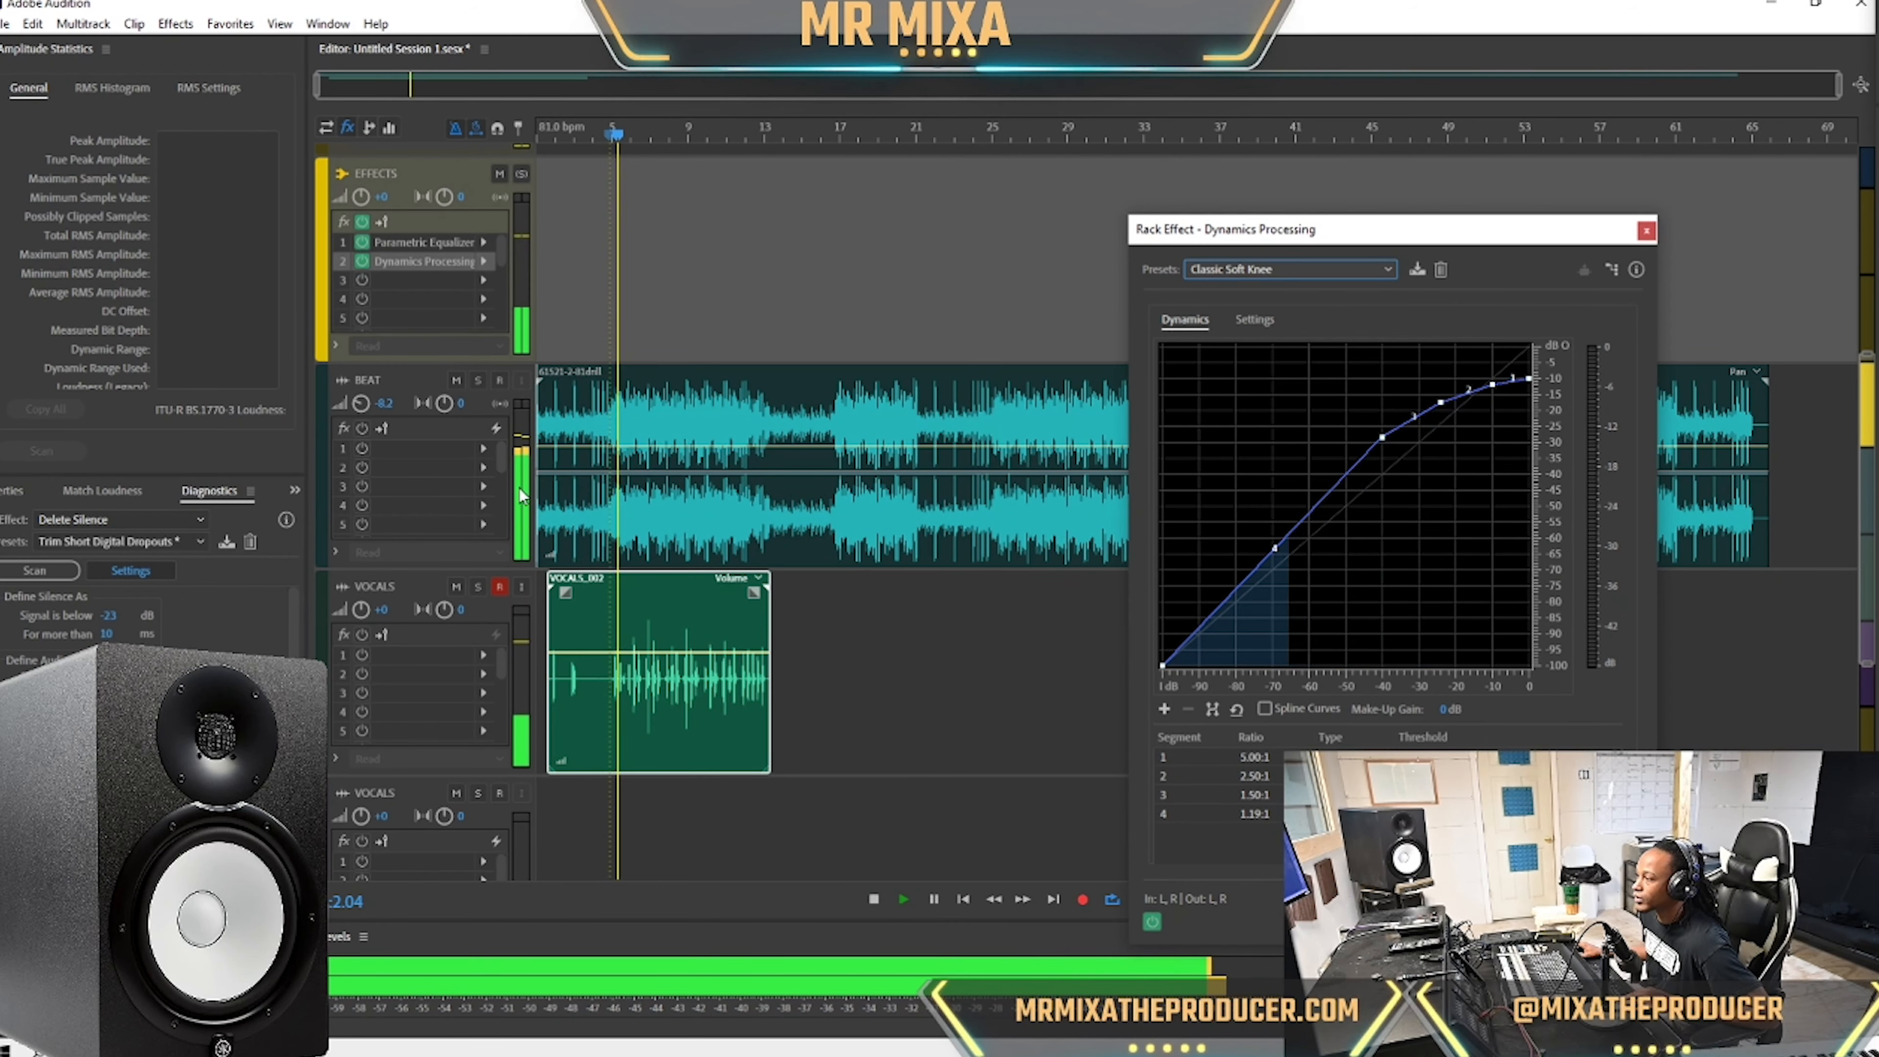
pyautogui.press('space')
pyautogui.click(1531, 380)
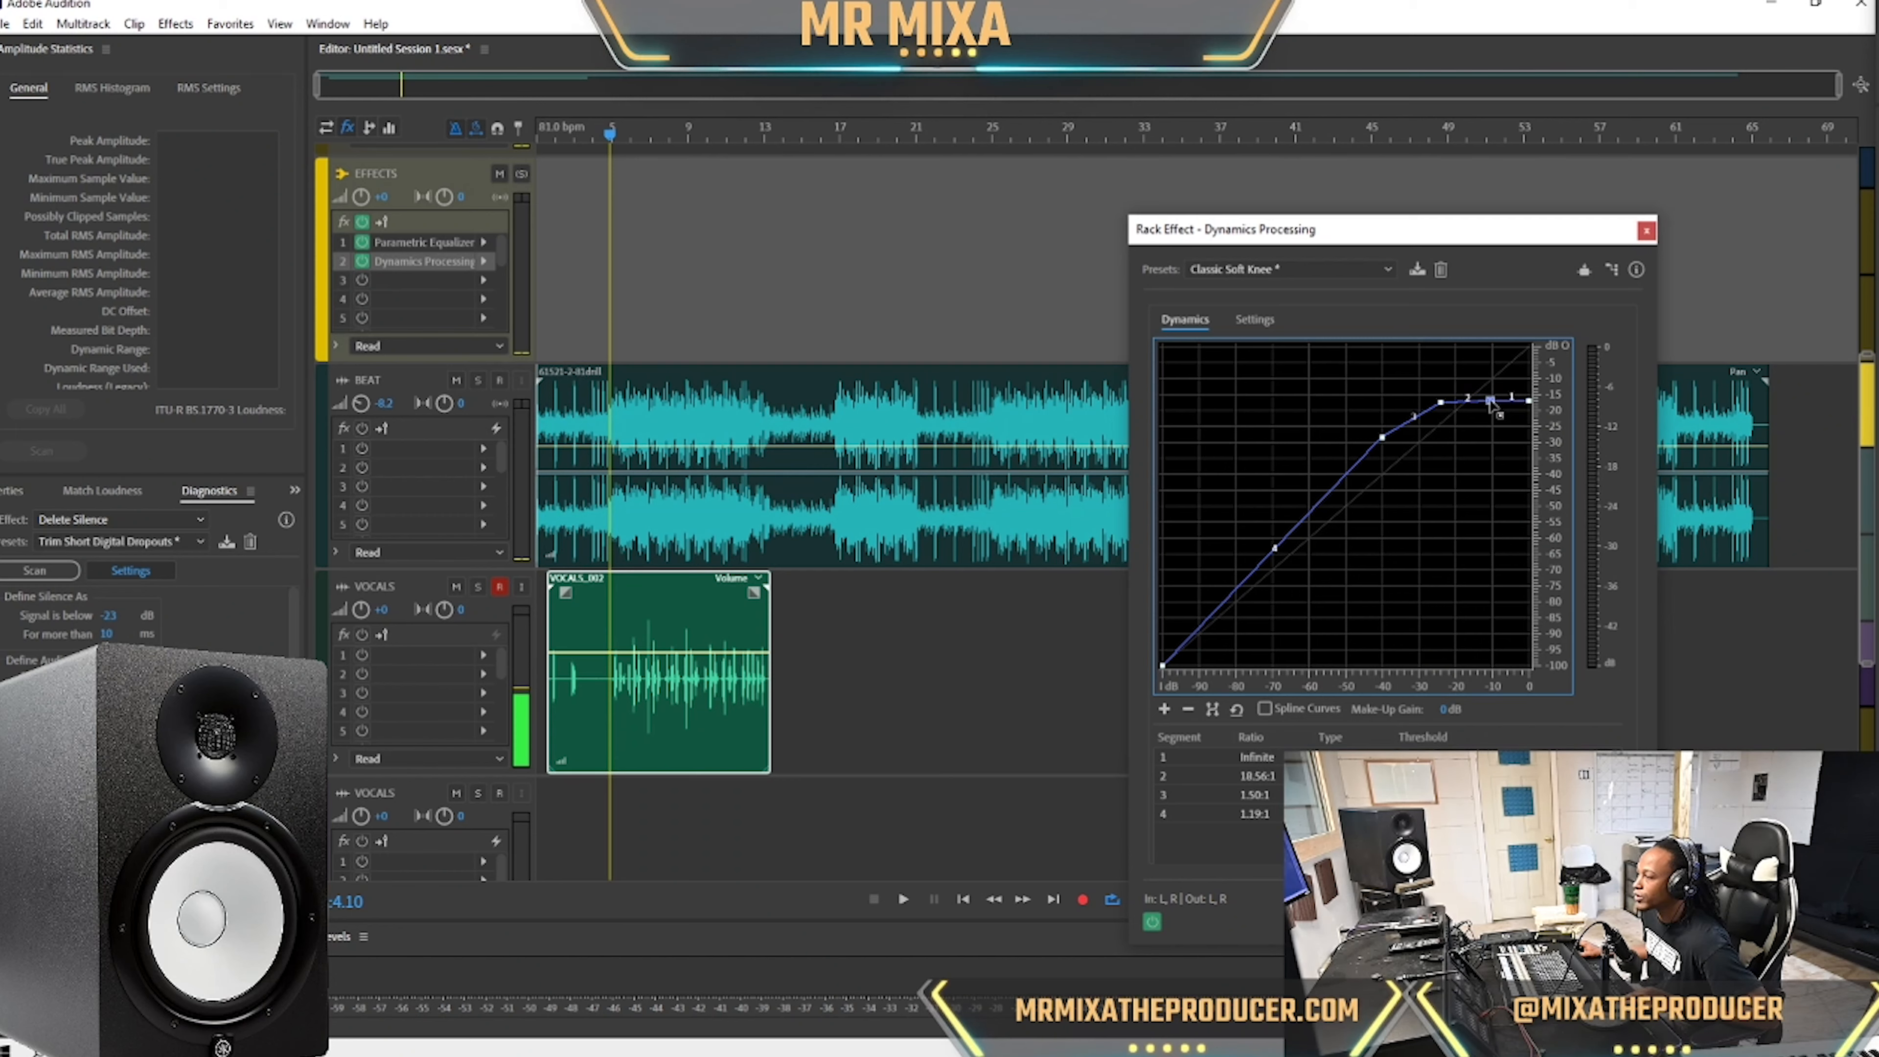
pyautogui.press('space')
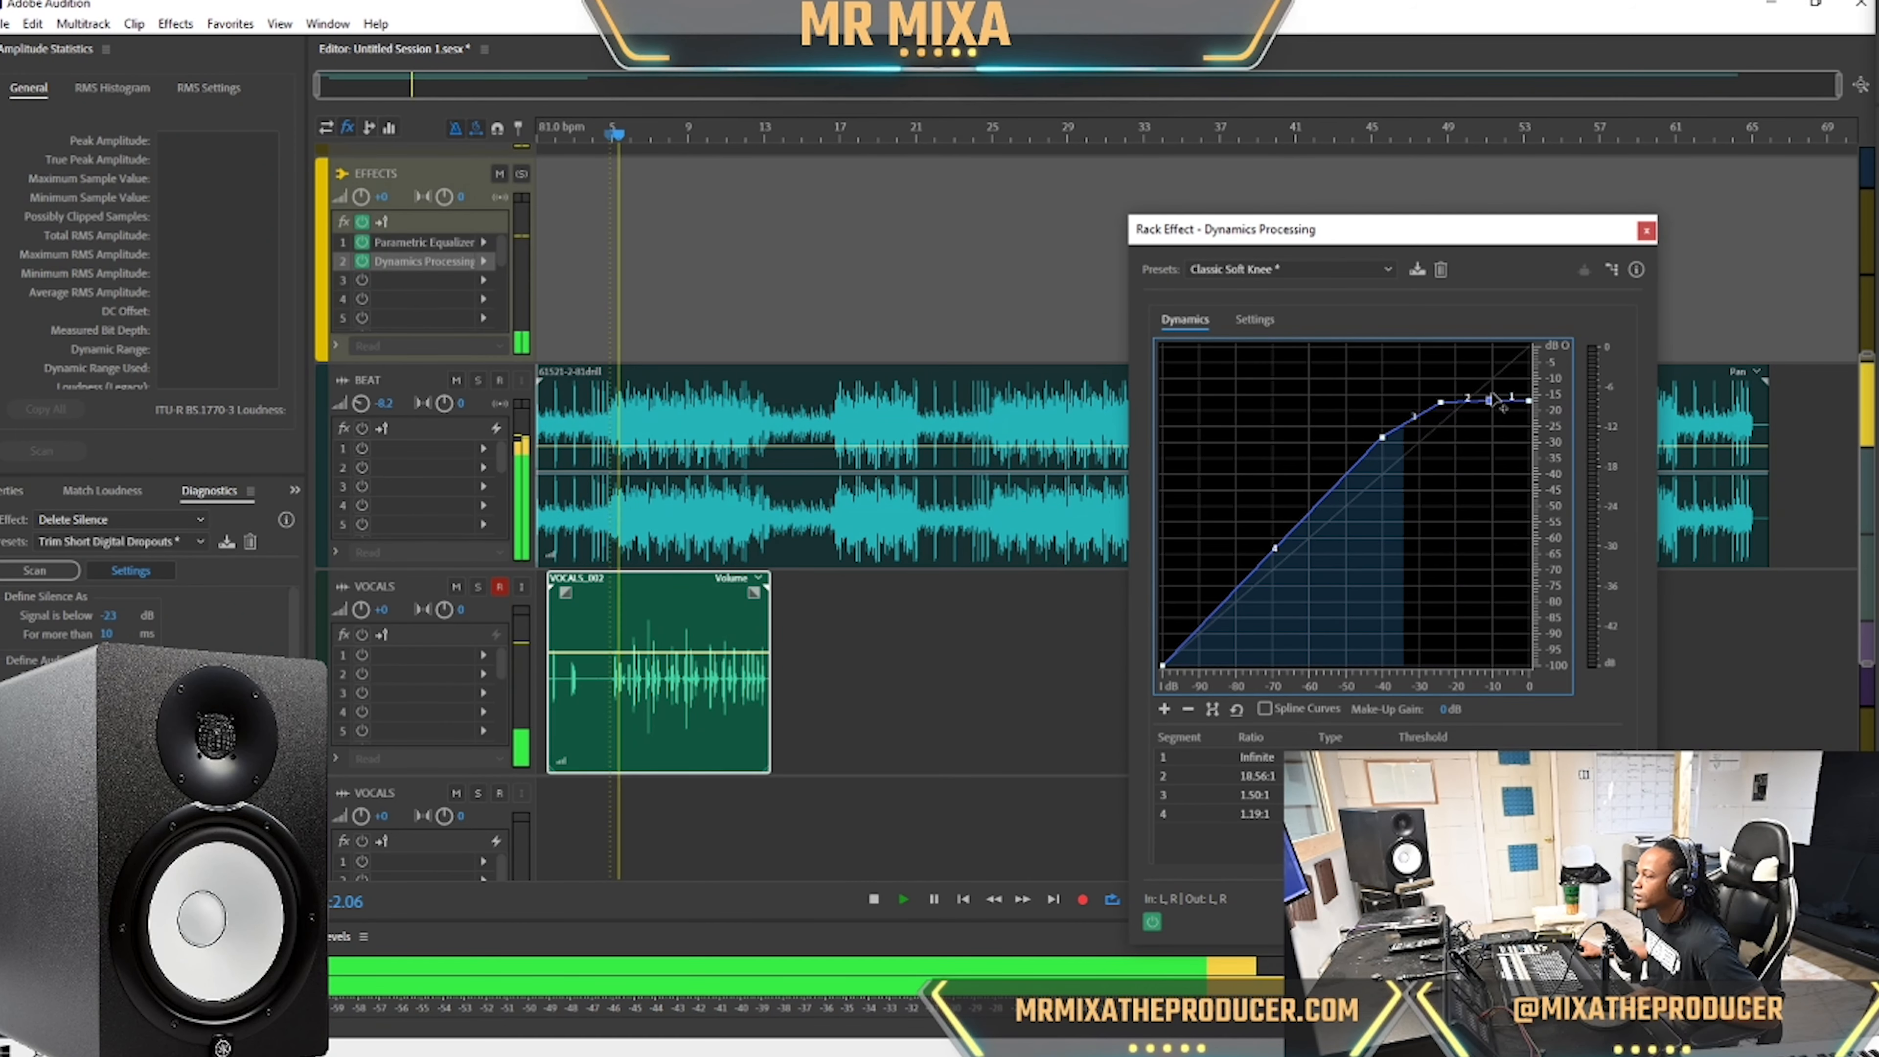
# Delete the curve point near -24 dB input and move the upper knee to about -15 dB input during playback.
pyautogui.rightClick(1443, 408)
pyautogui.click(1487, 435)
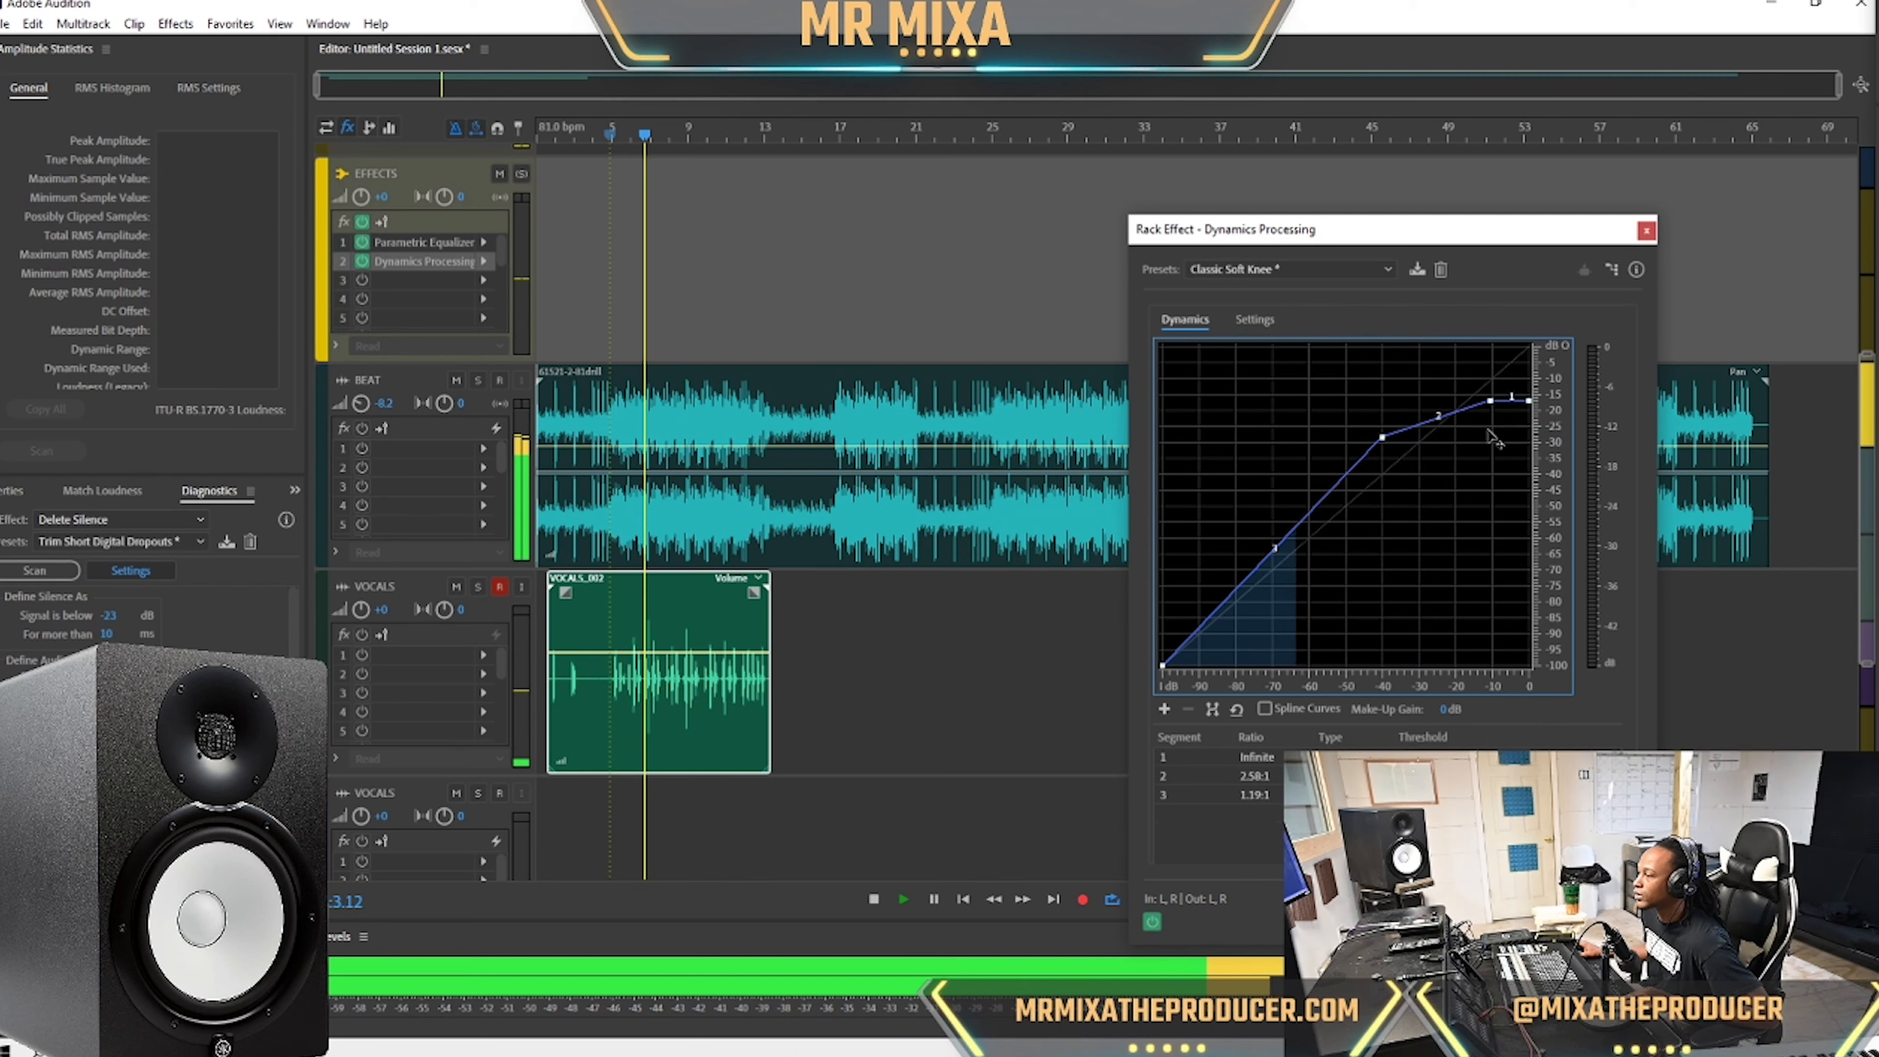
pyautogui.moveTo(1491, 401); pyautogui.dragTo(1485, 405)
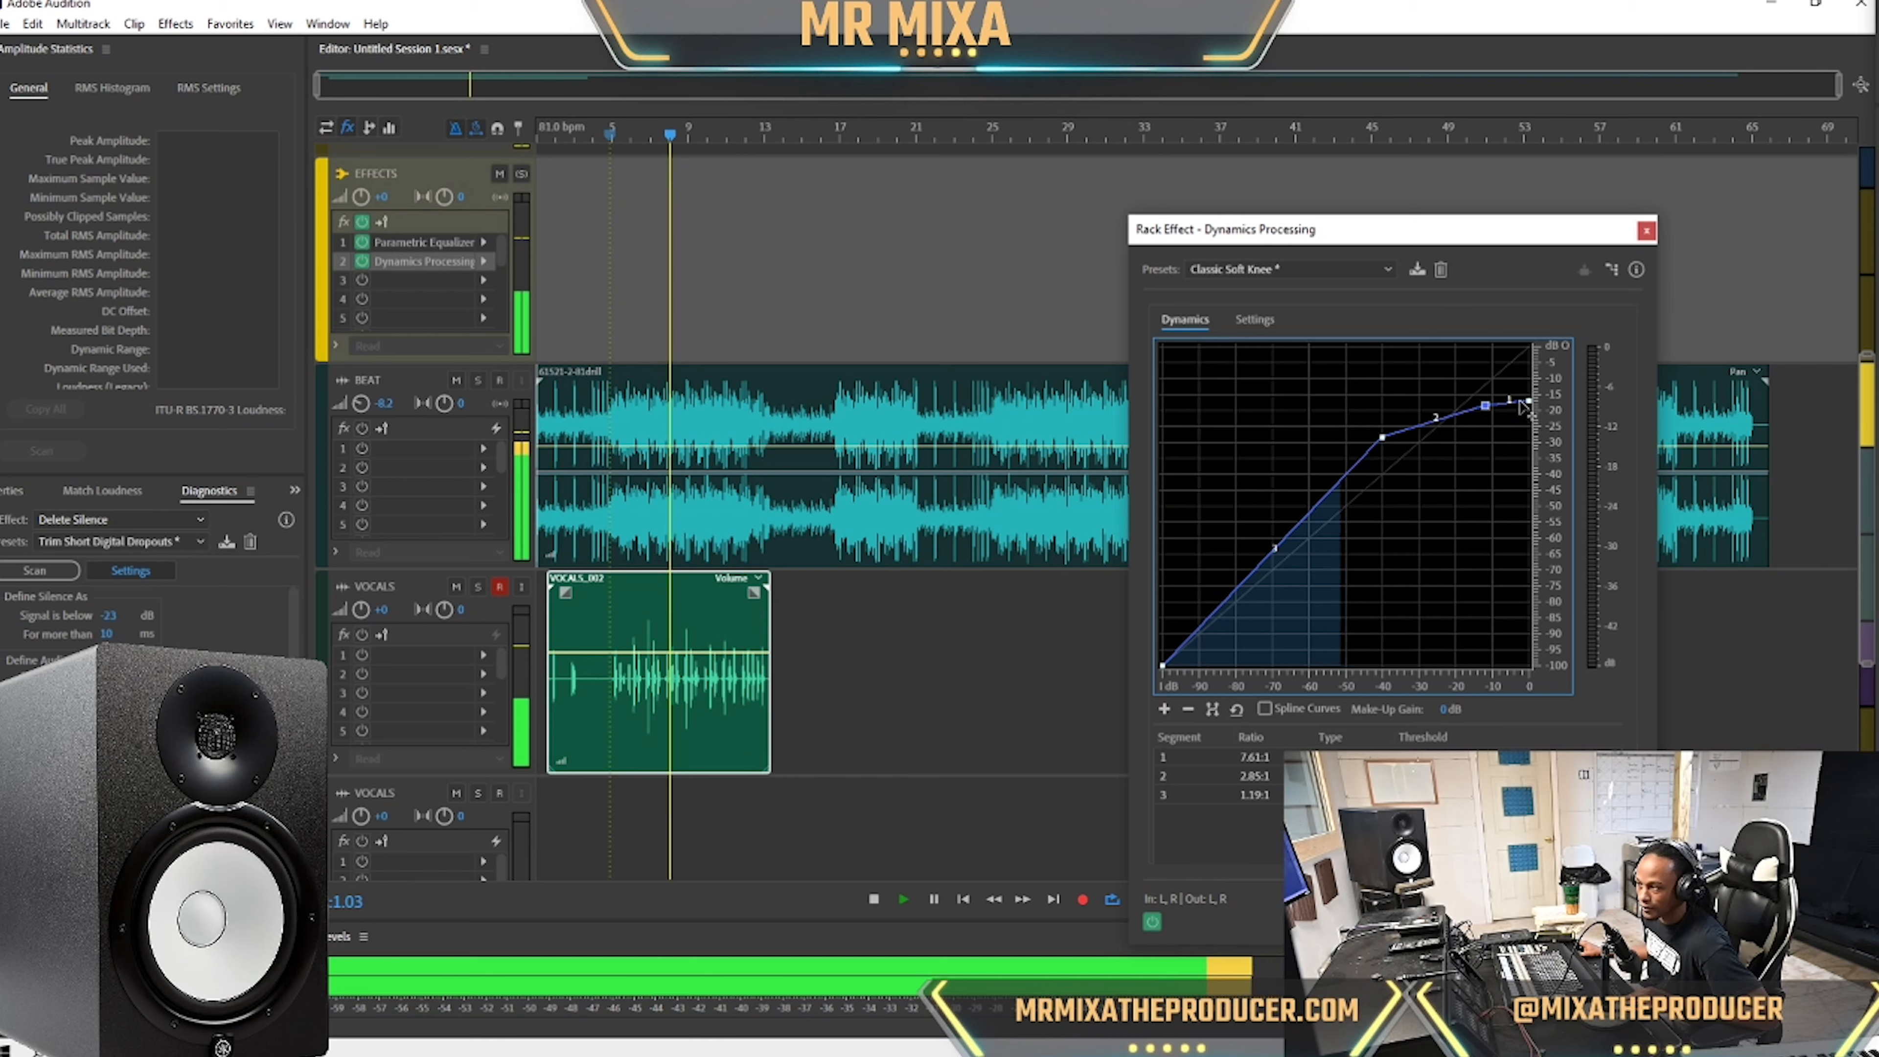
pyautogui.moveTo(1530, 402); pyautogui.dragTo(1474, 410)
pyautogui.moveTo(1530, 409)
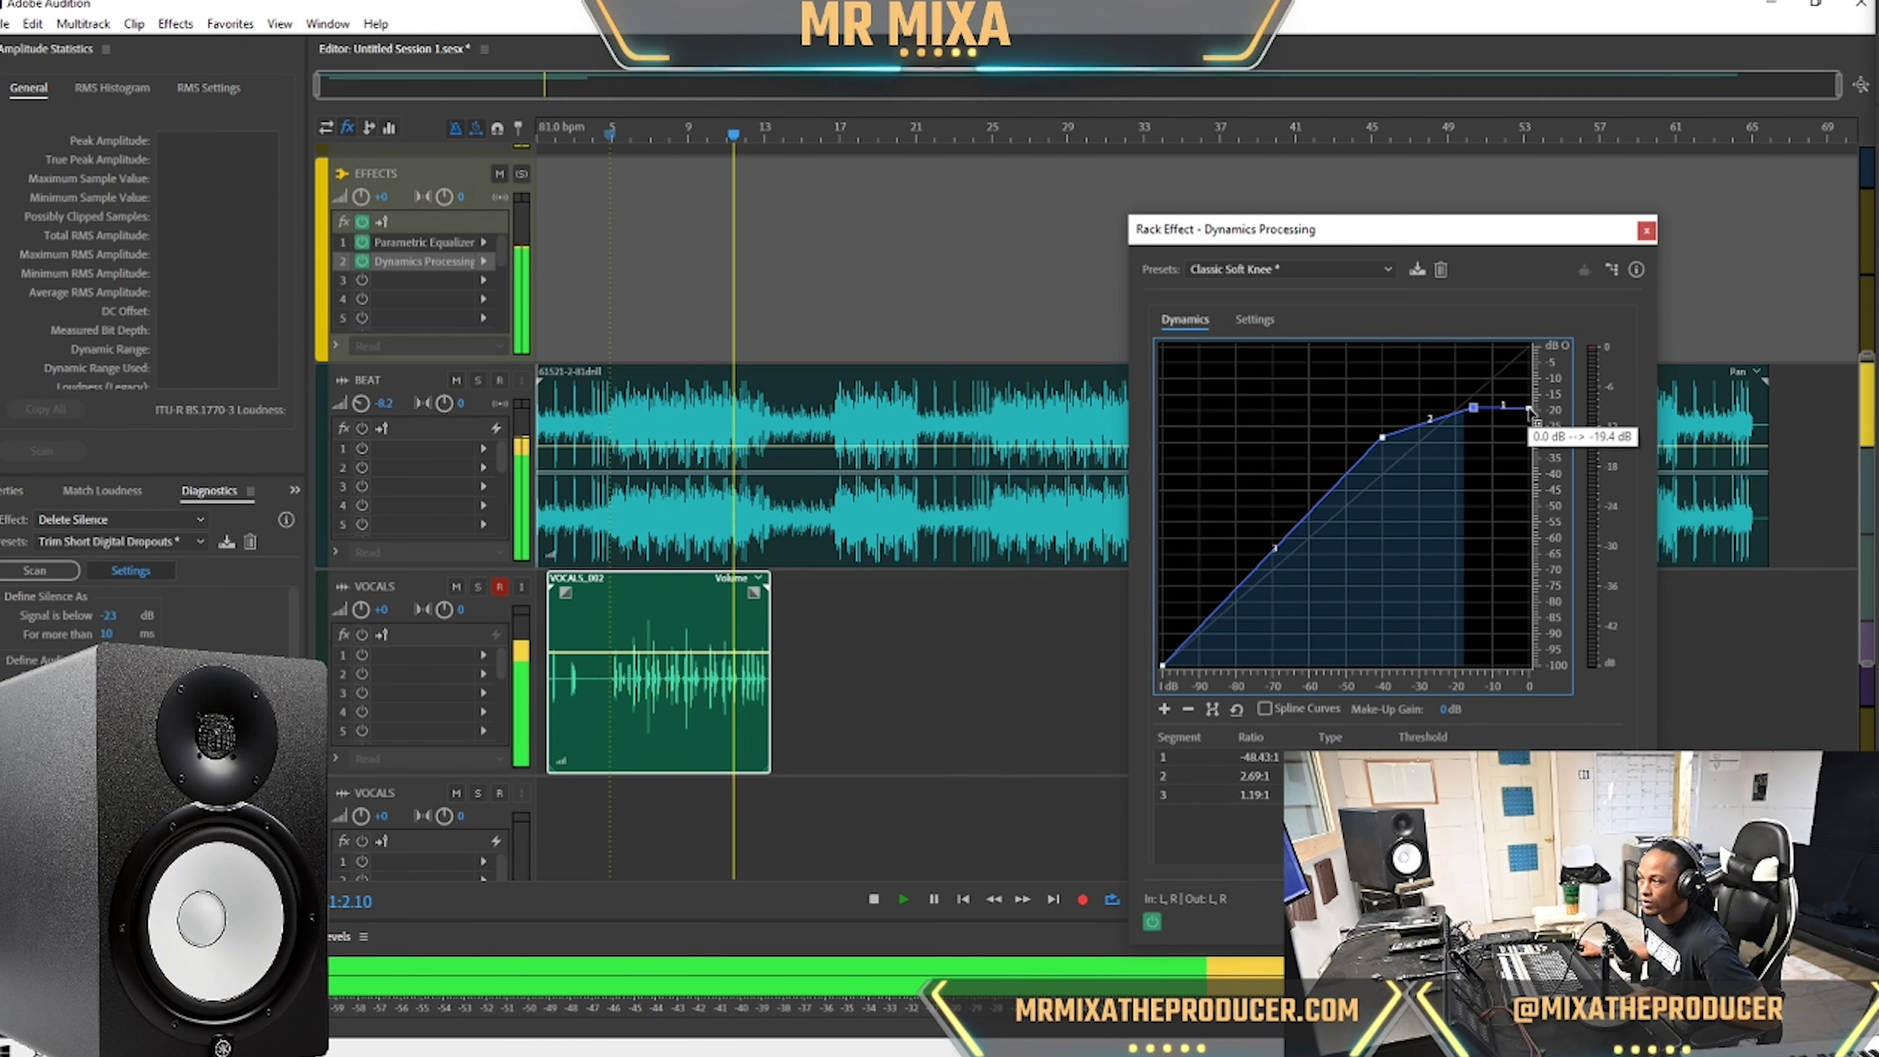
pyautogui.press('space')
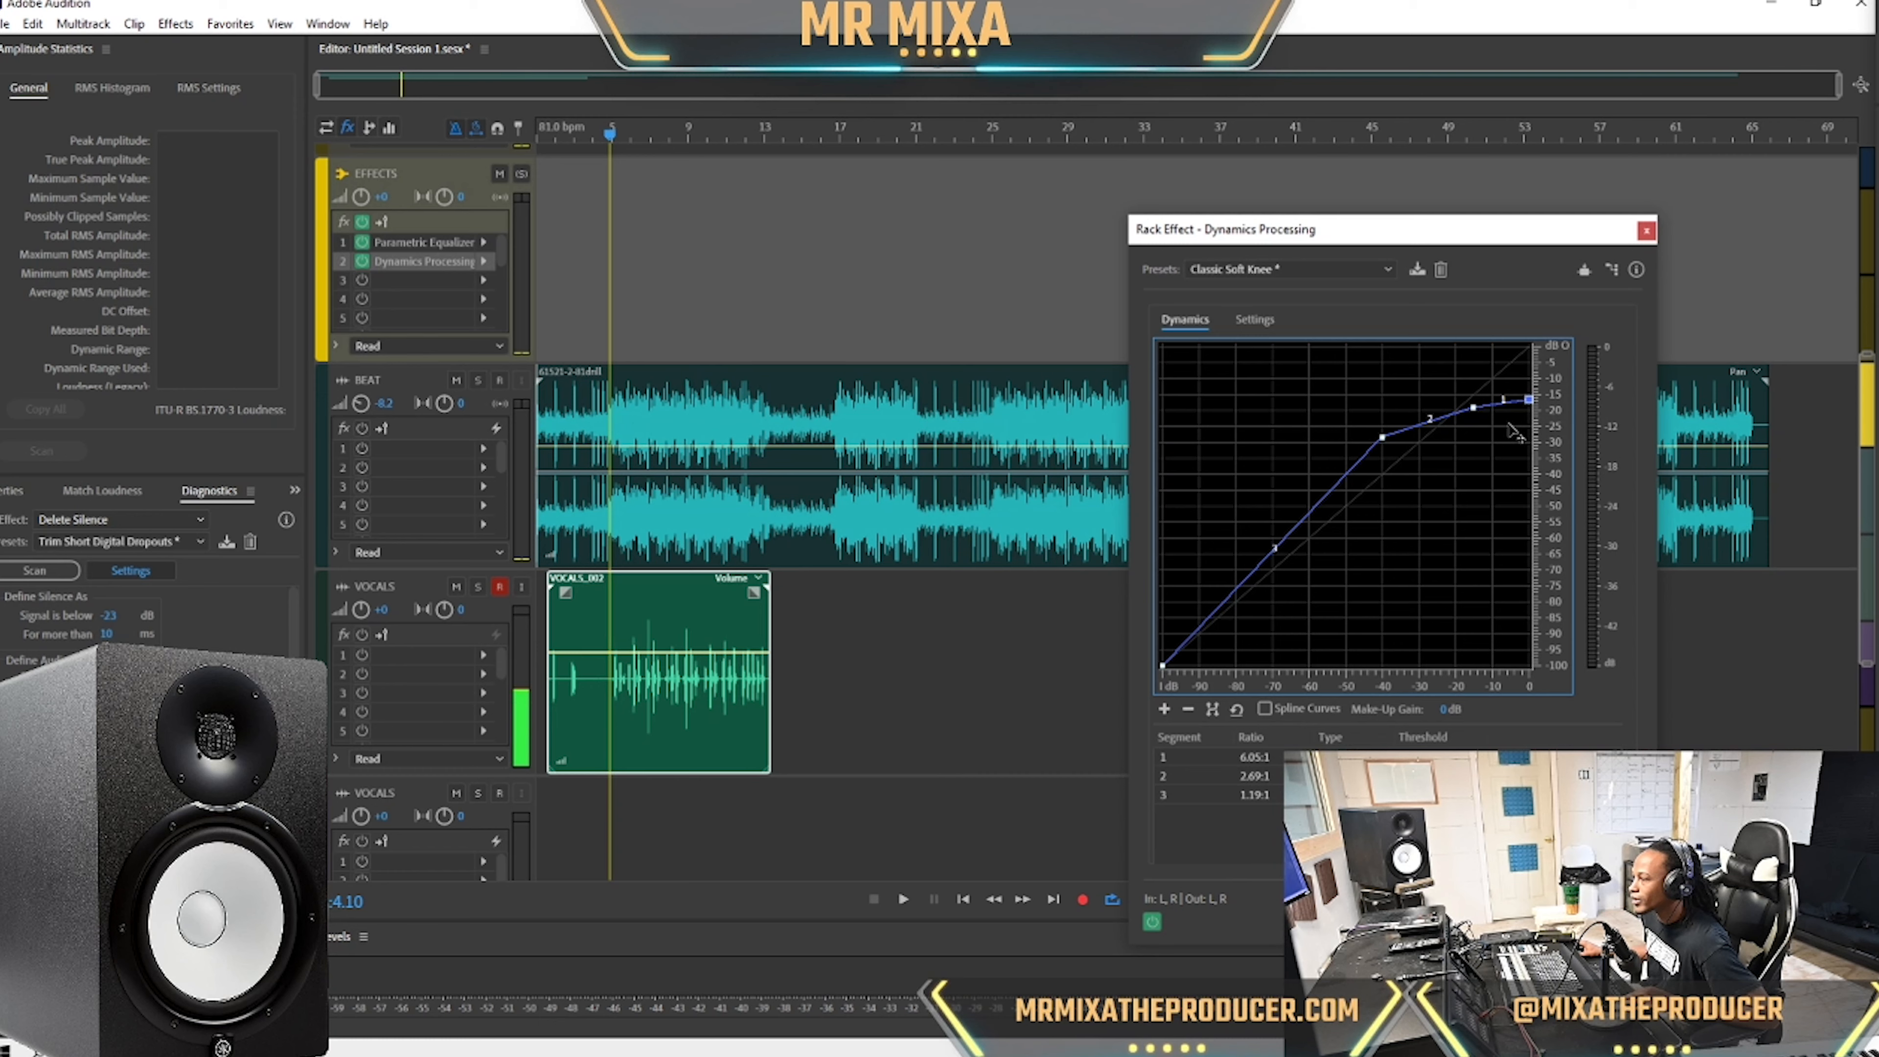
# Lower the curve's 0 dB endpoint to about -25 dB output and delete the knee point near -15 dB input.
pyautogui.press('space')
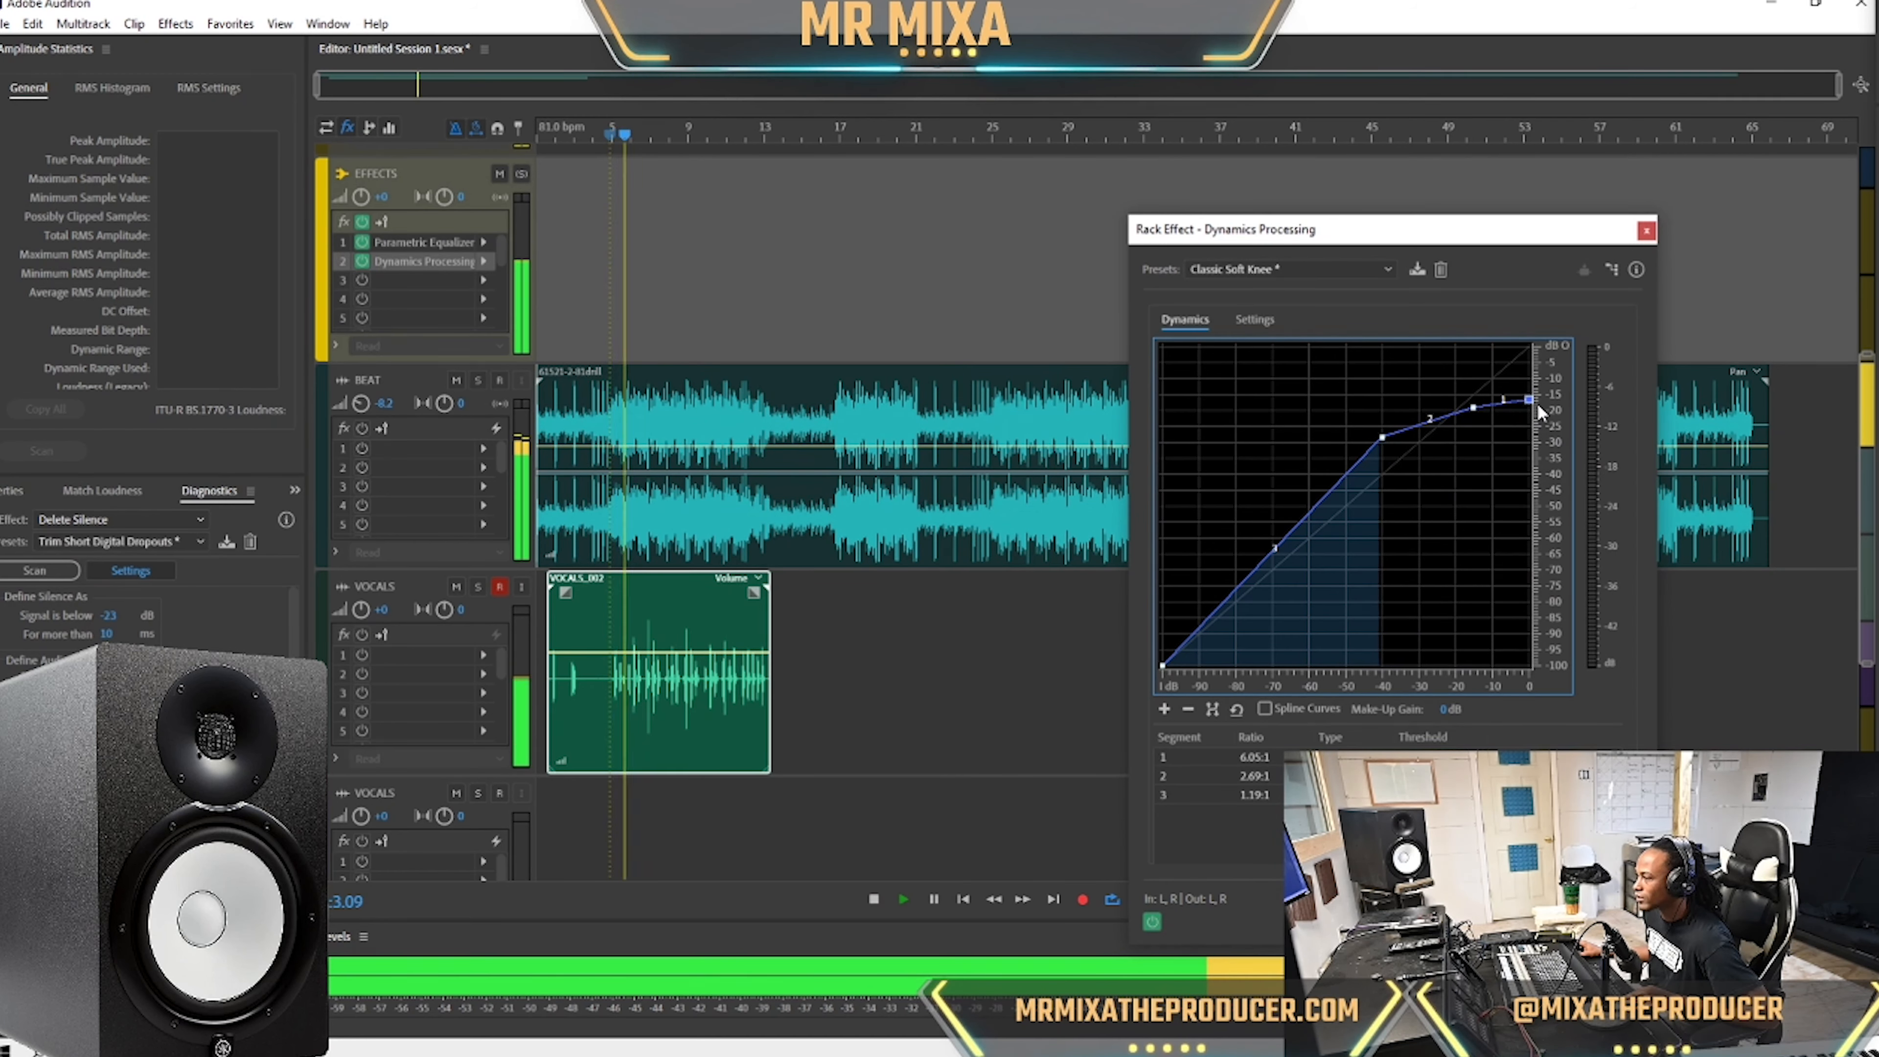
pyautogui.press('space')
pyautogui.moveTo(1529, 400); pyautogui.dragTo(1530, 422)
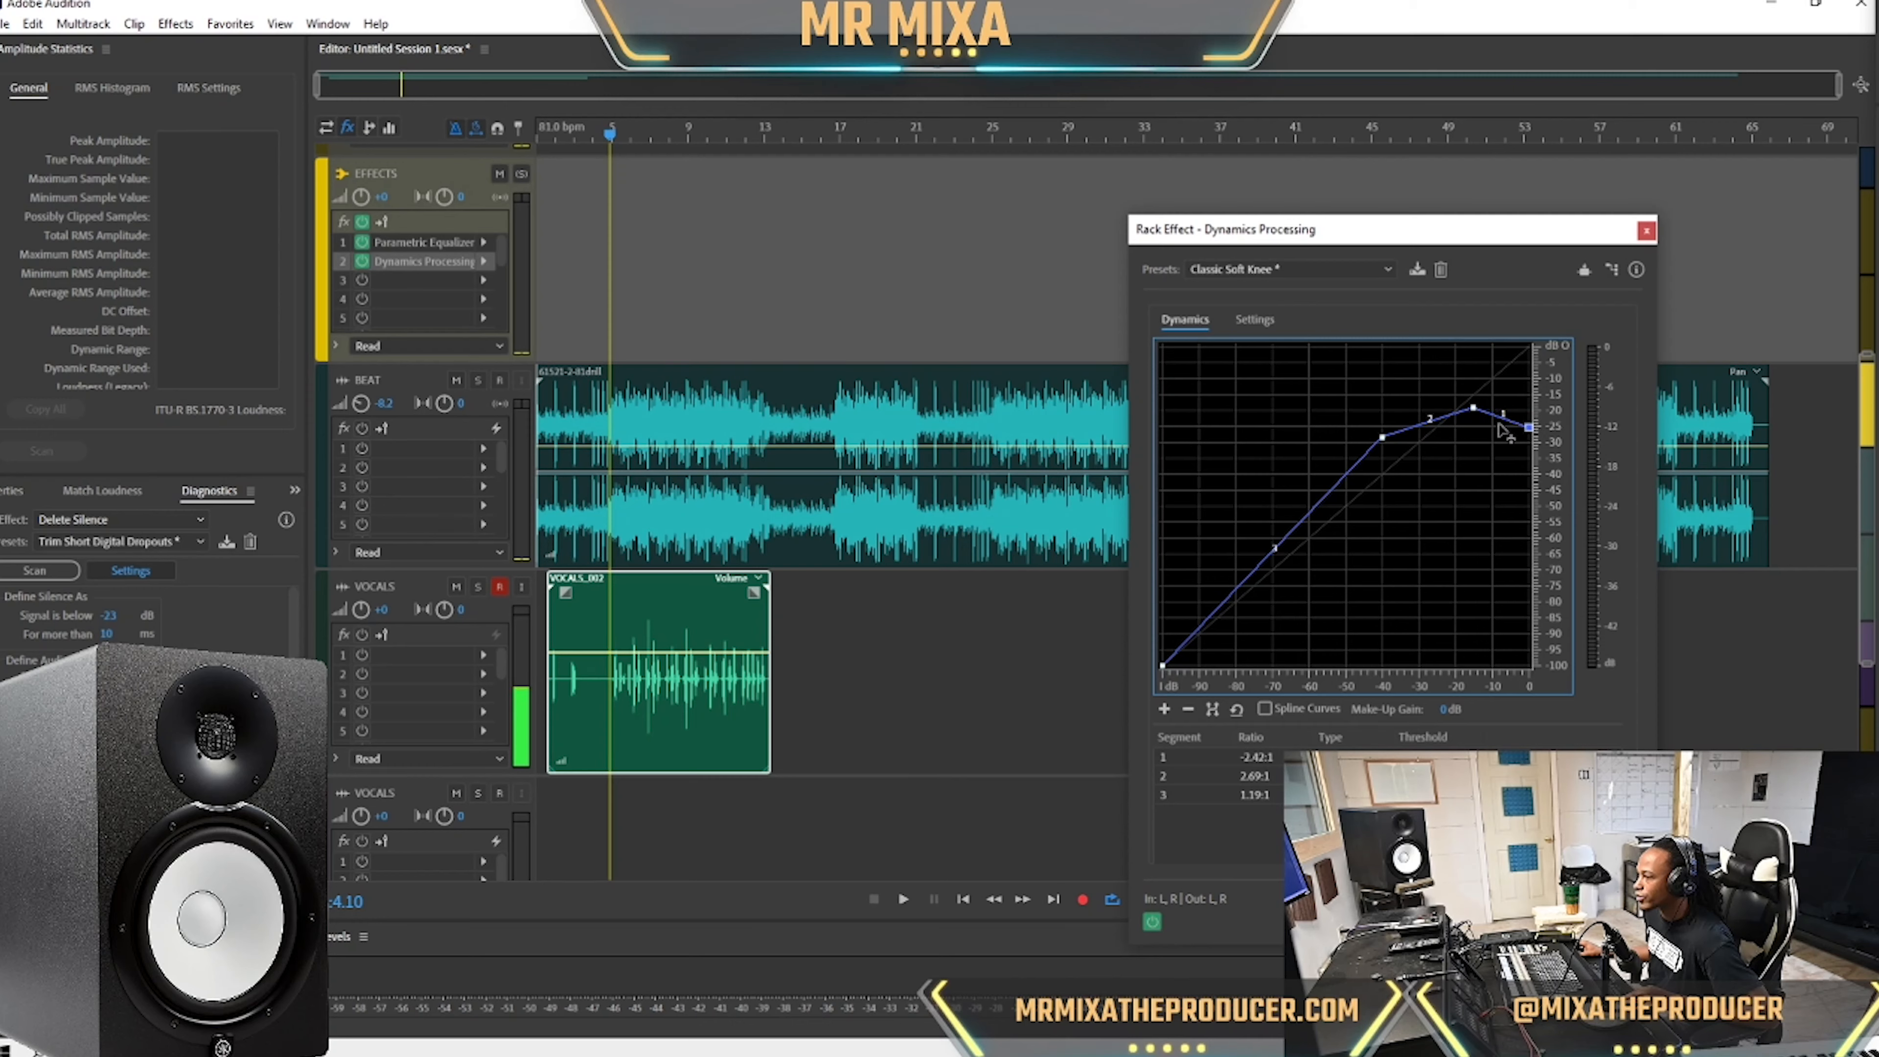
pyautogui.rightClick(1475, 410)
pyautogui.click(1520, 448)
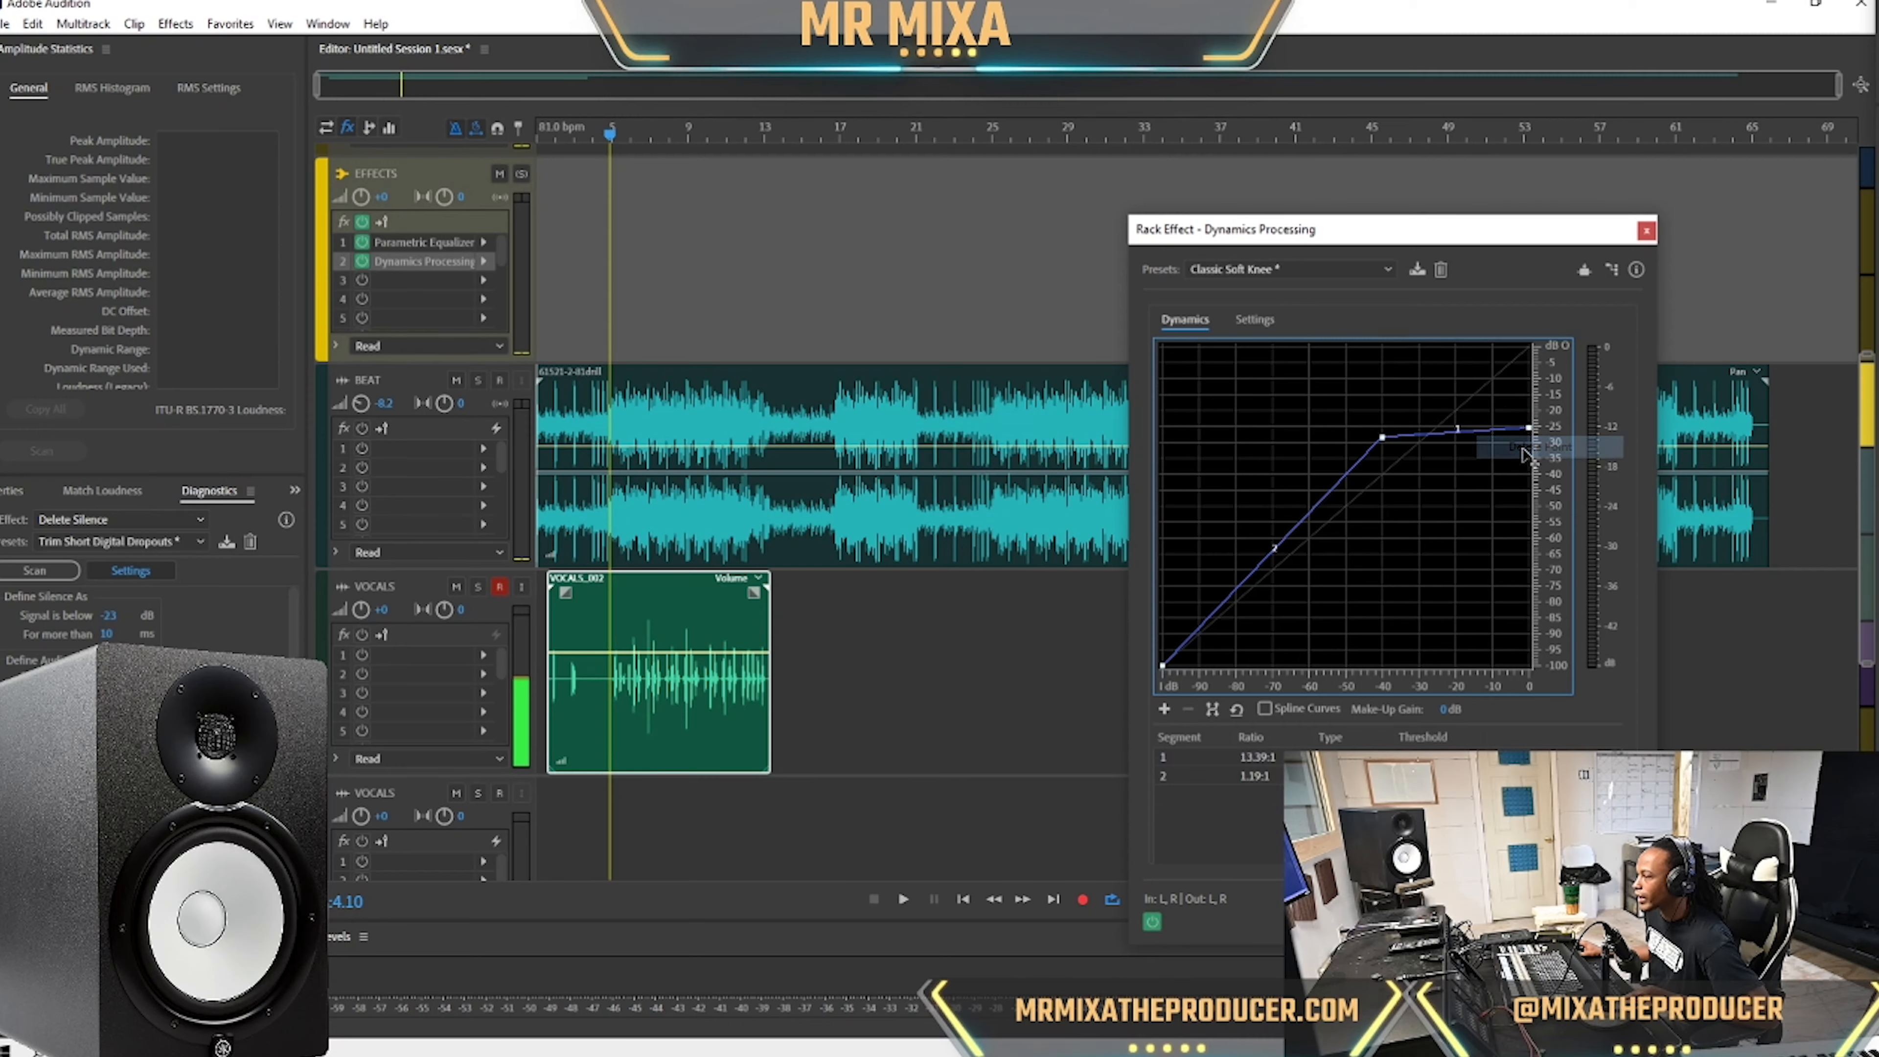
# Raise the curve's 0 dB endpoint in stages to about -19 dB output while auditioning the vocal.
pyautogui.press('space')
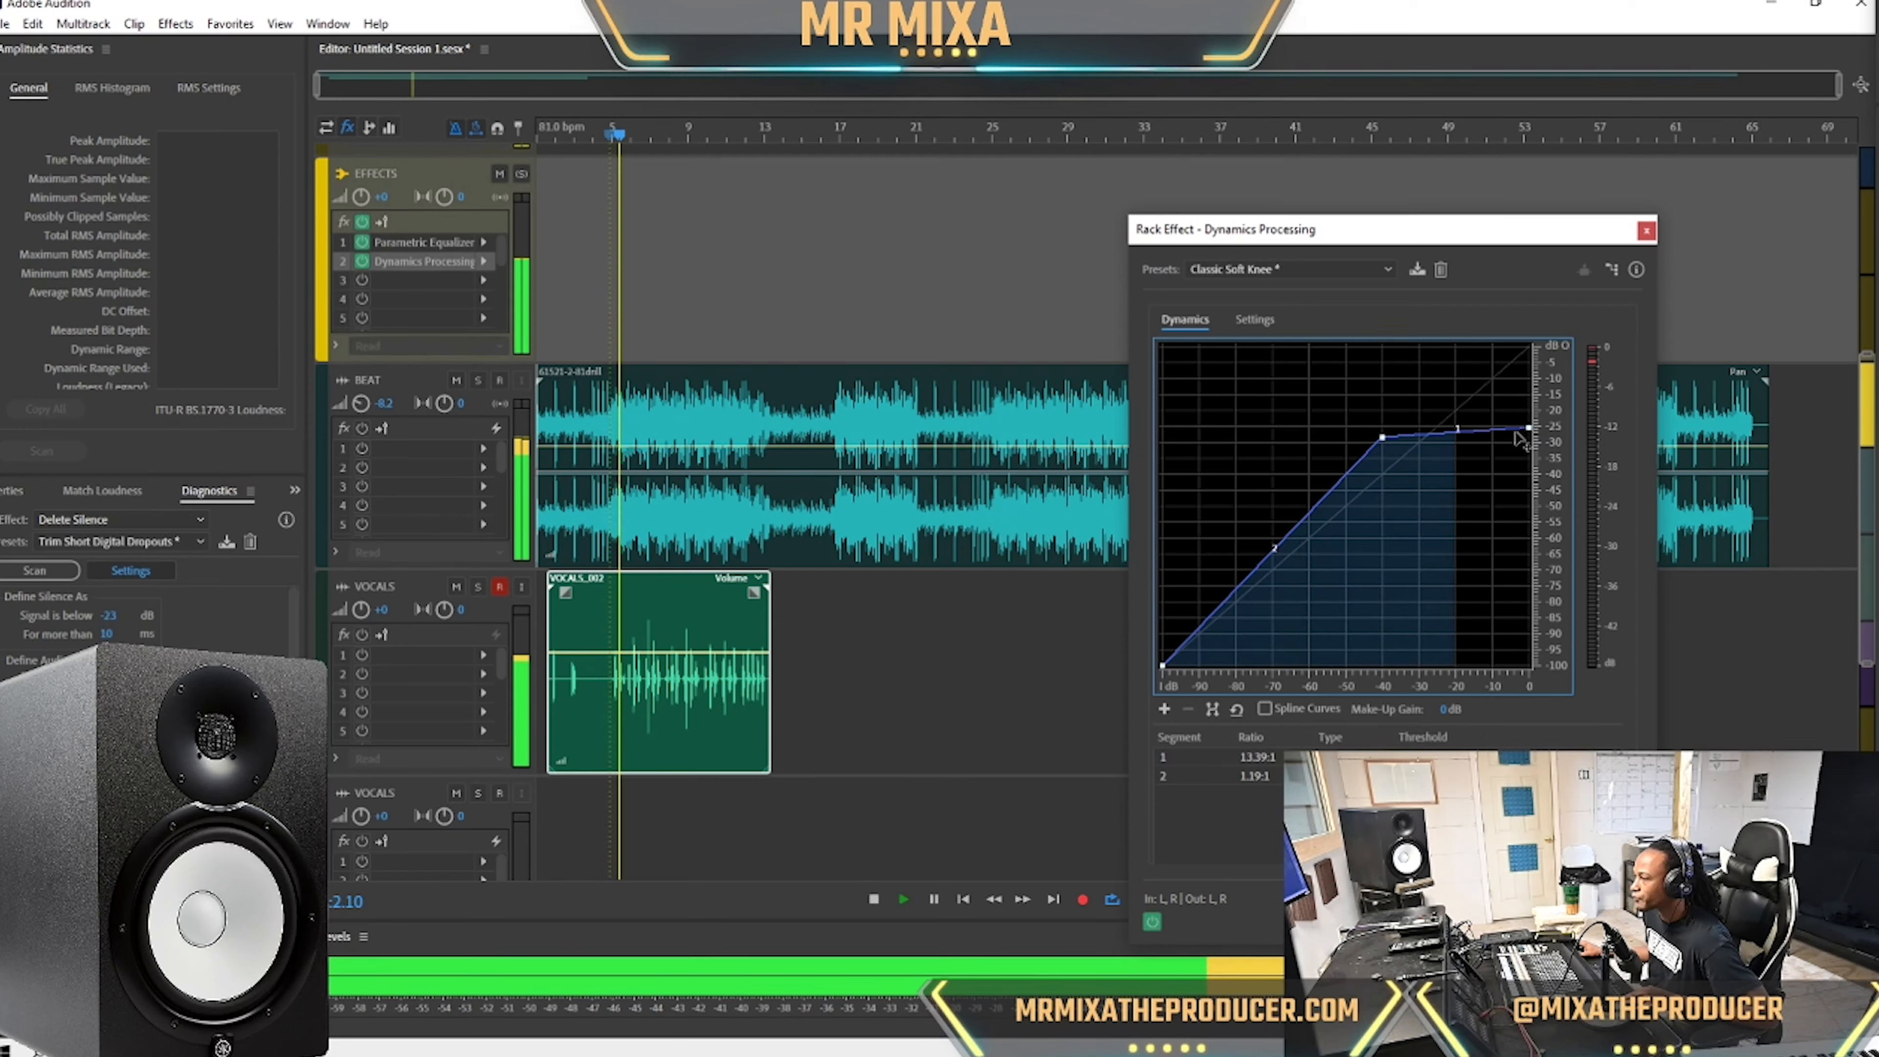
pyautogui.press('space')
pyautogui.moveTo(1528, 427); pyautogui.dragTo(1529, 421)
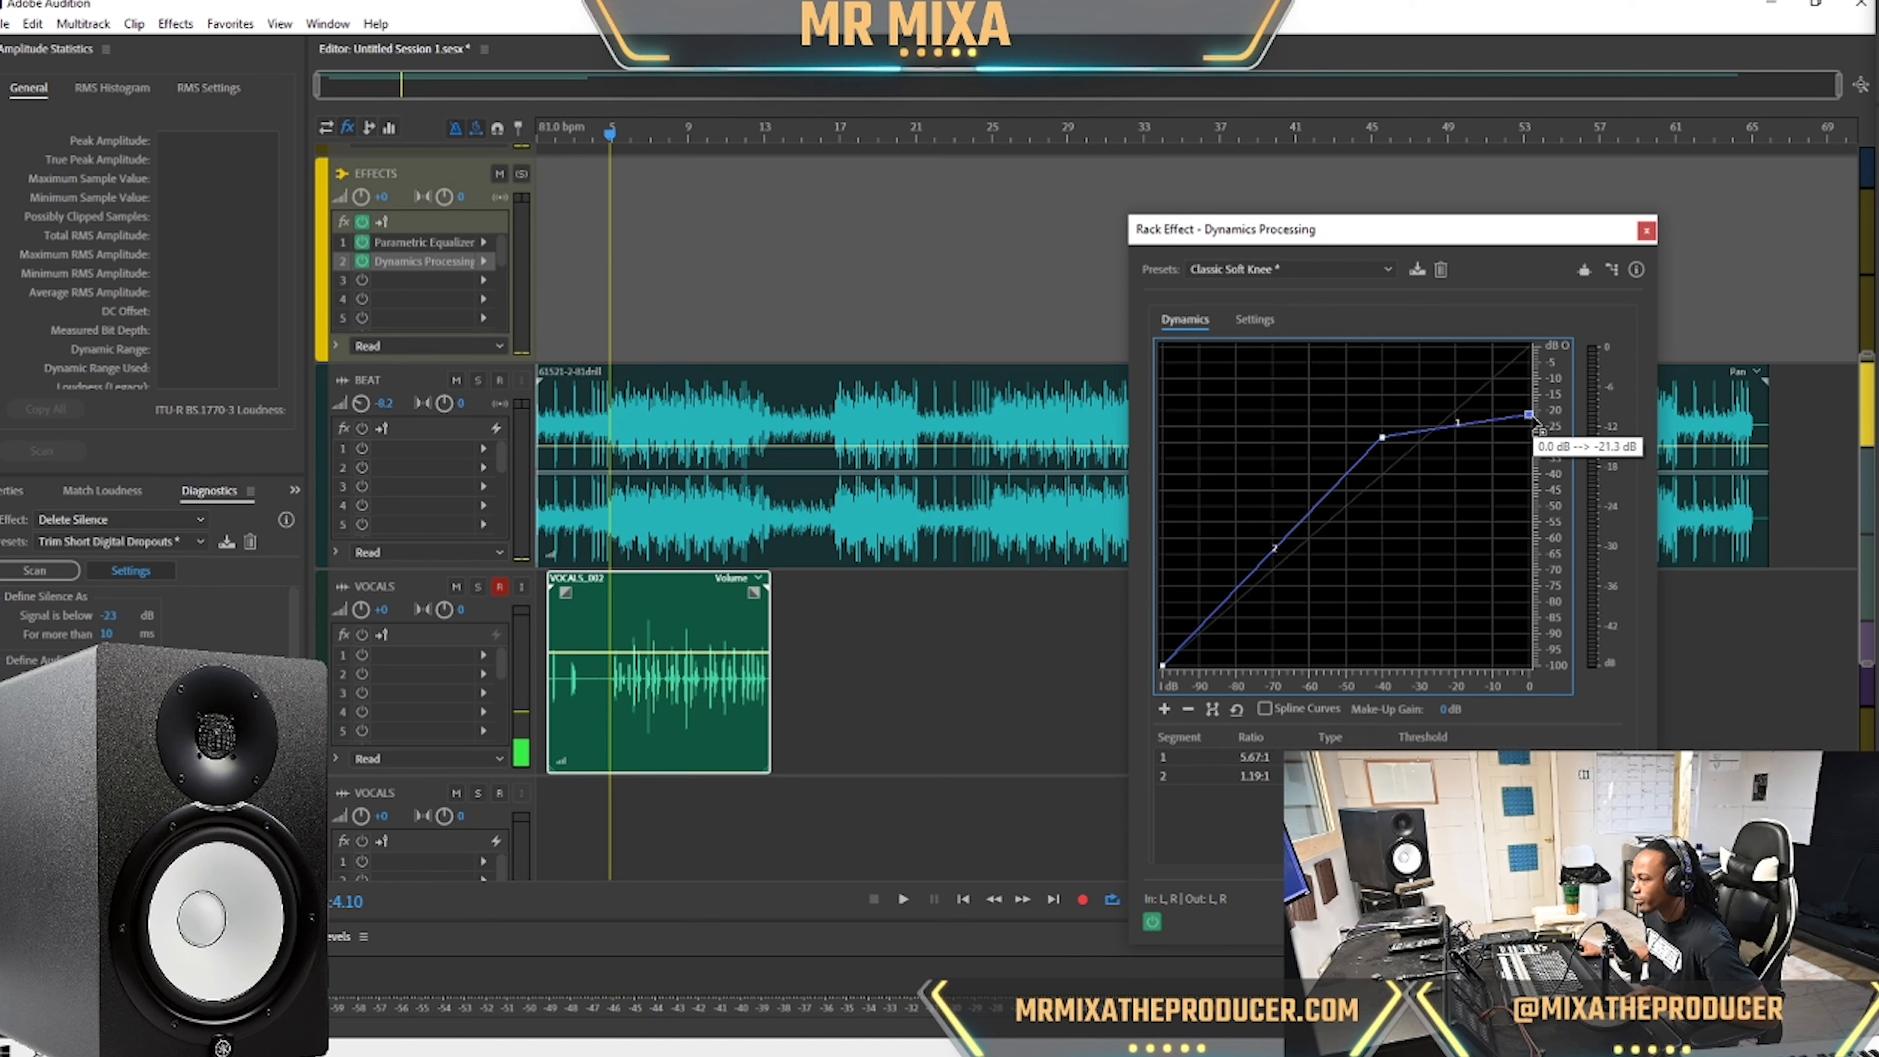
pyautogui.moveTo(1527, 415)
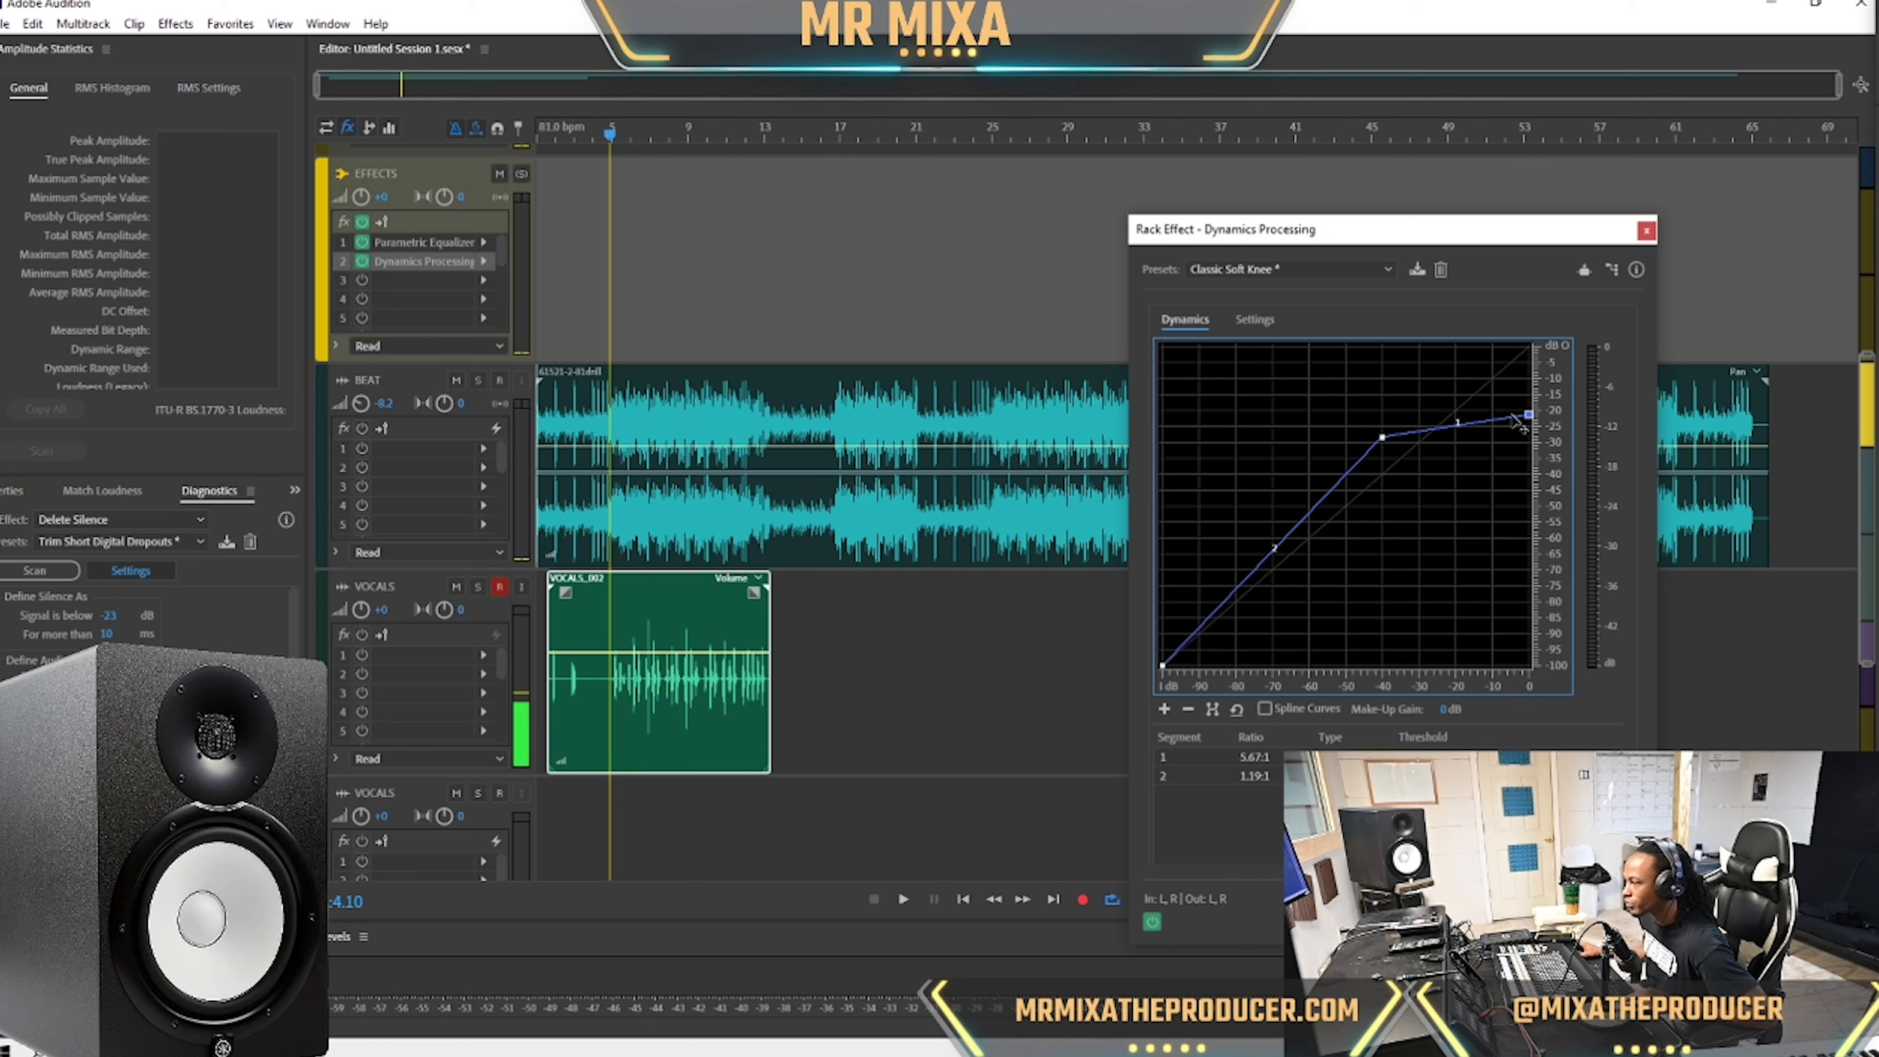
pyautogui.press('space')
pyautogui.moveTo(1530, 416); pyautogui.dragTo(1530, 407)
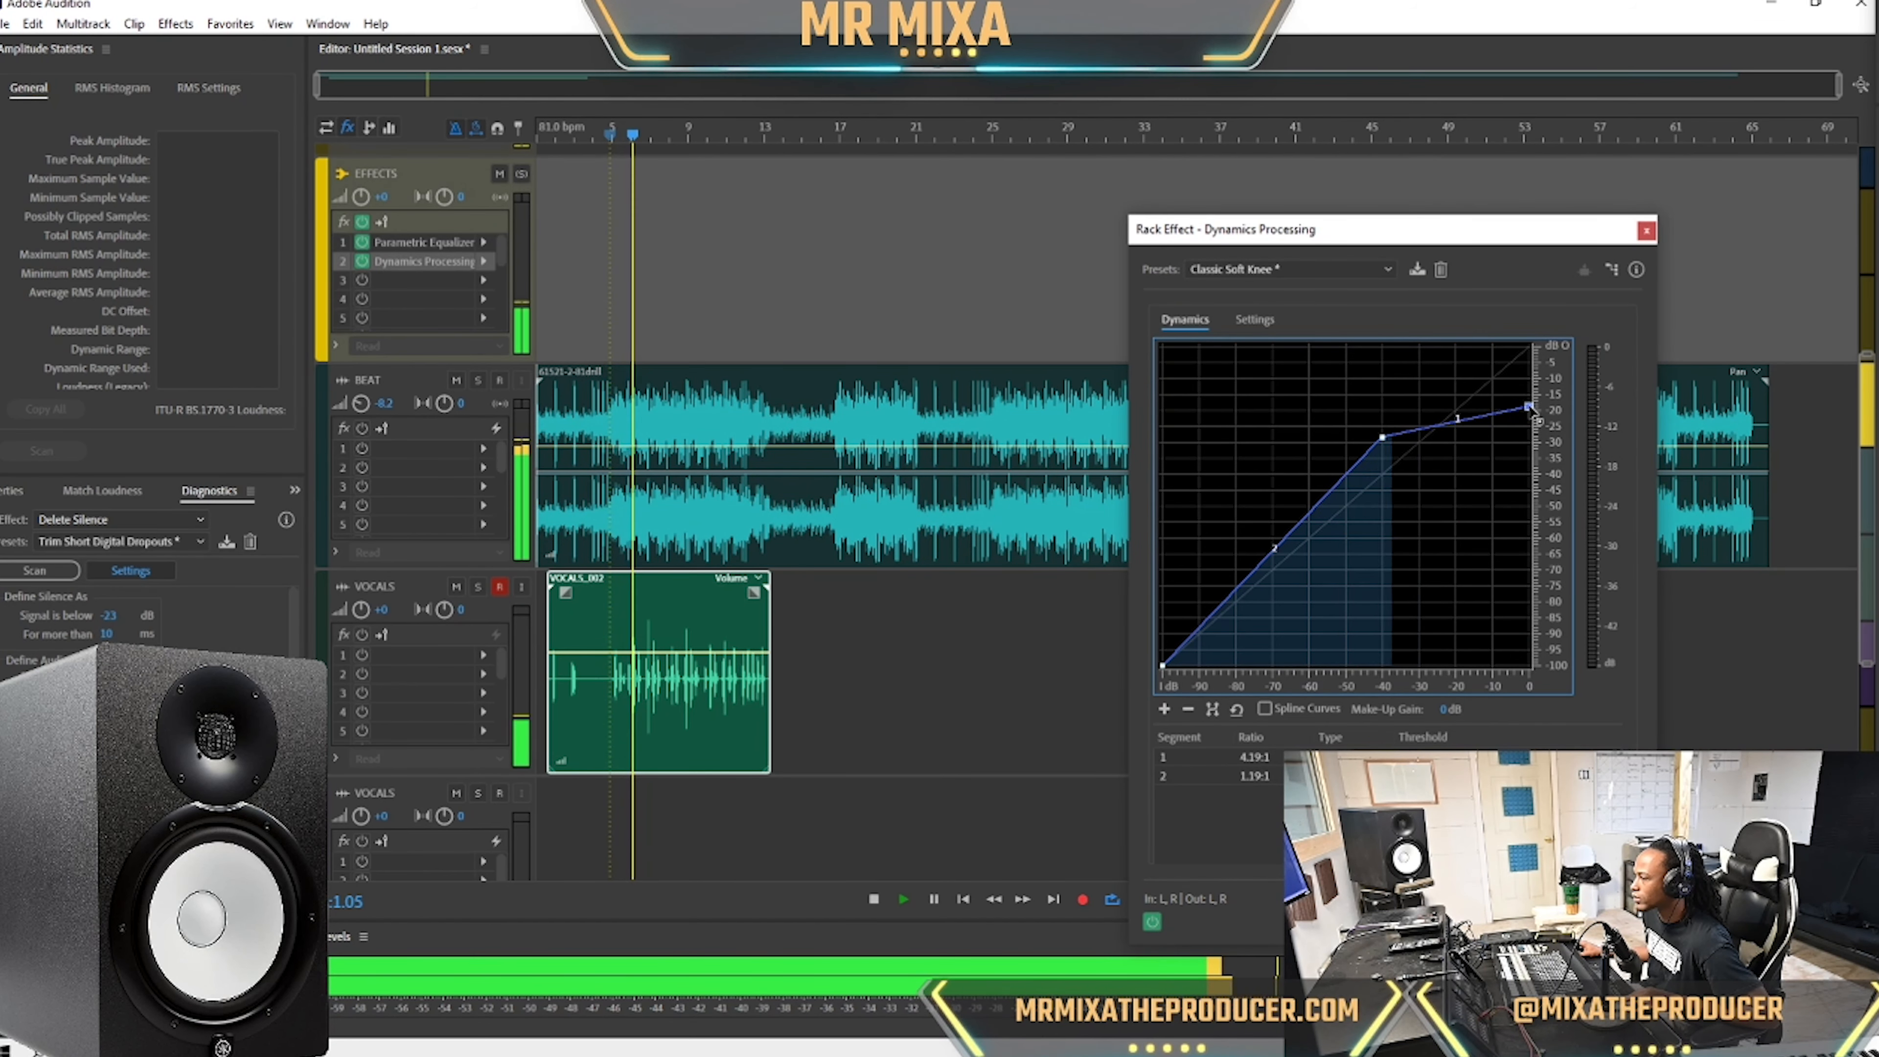
# Add a curve point at about -19 dB input and -16 dB output, and lower the 0 dB endpoint to about -23.4 dB.
pyautogui.press('space')
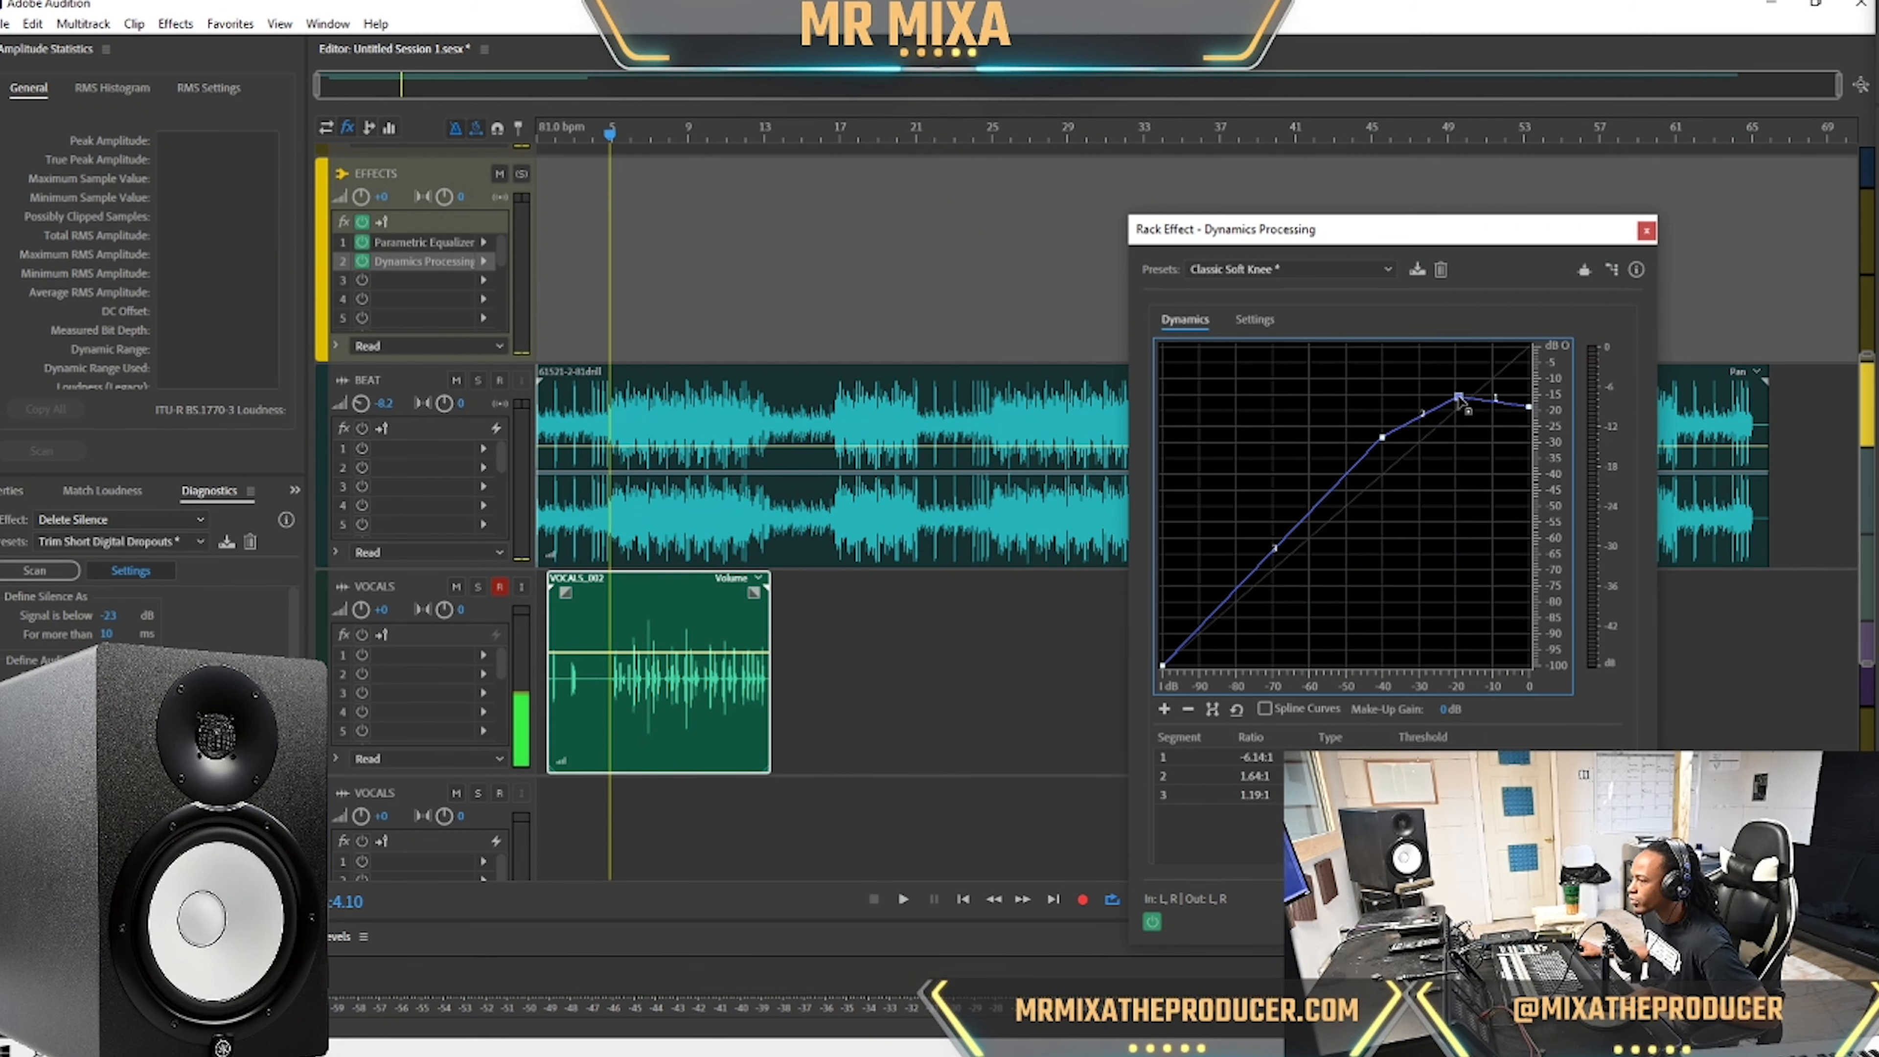
pyautogui.press('space')
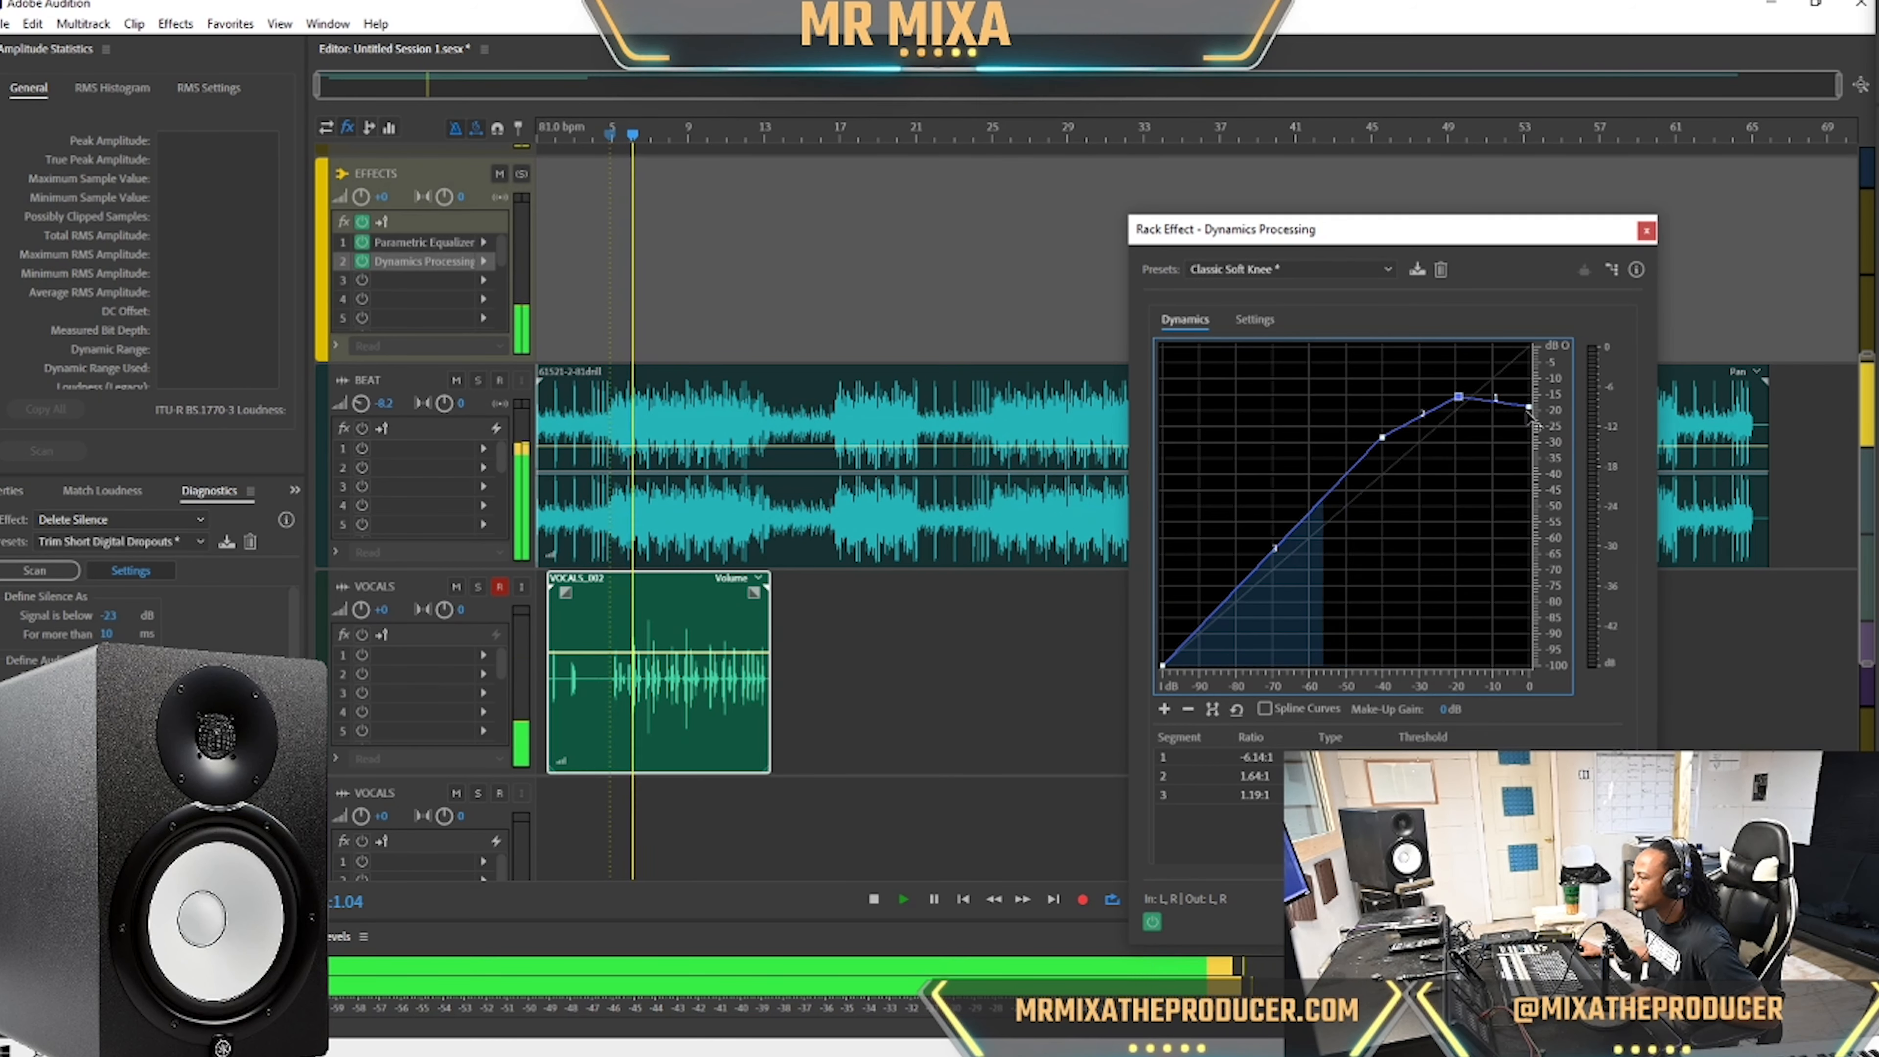
pyautogui.press('space')
pyautogui.moveTo(1529, 406); pyautogui.dragTo(1529, 411)
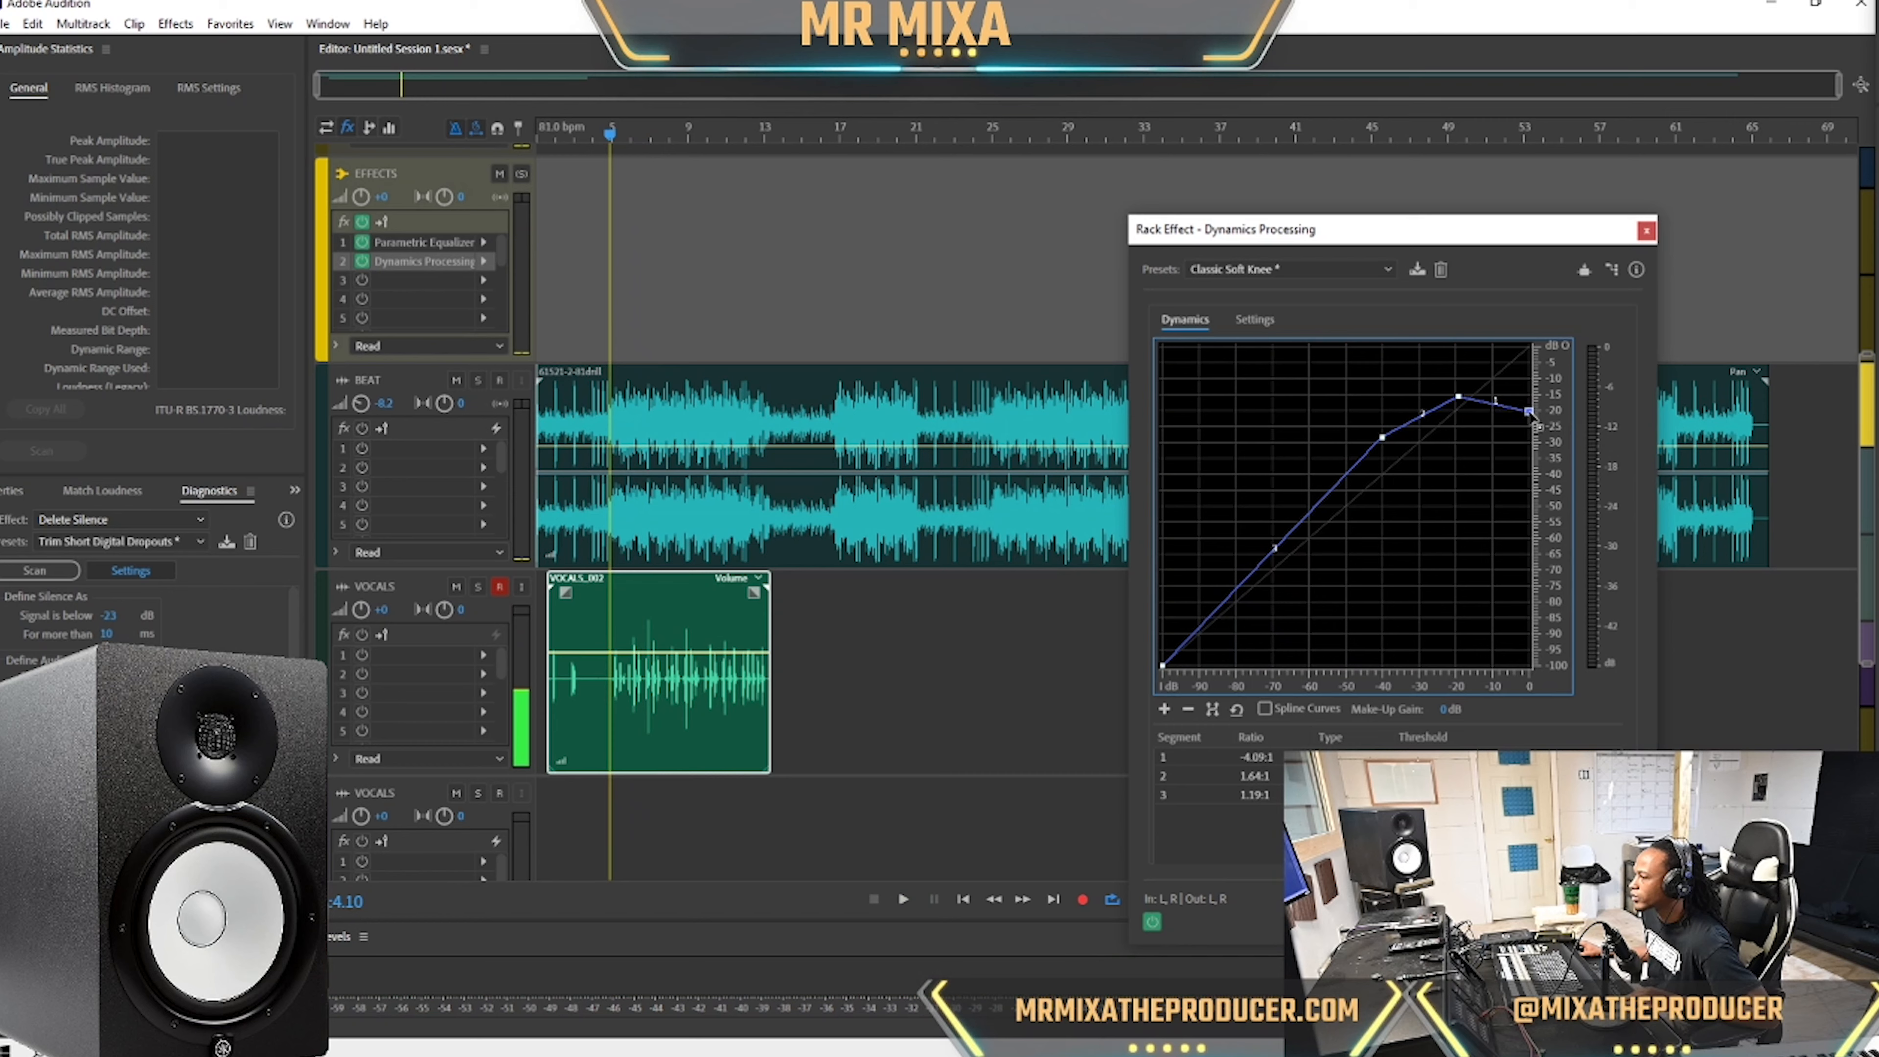
pyautogui.press('space')
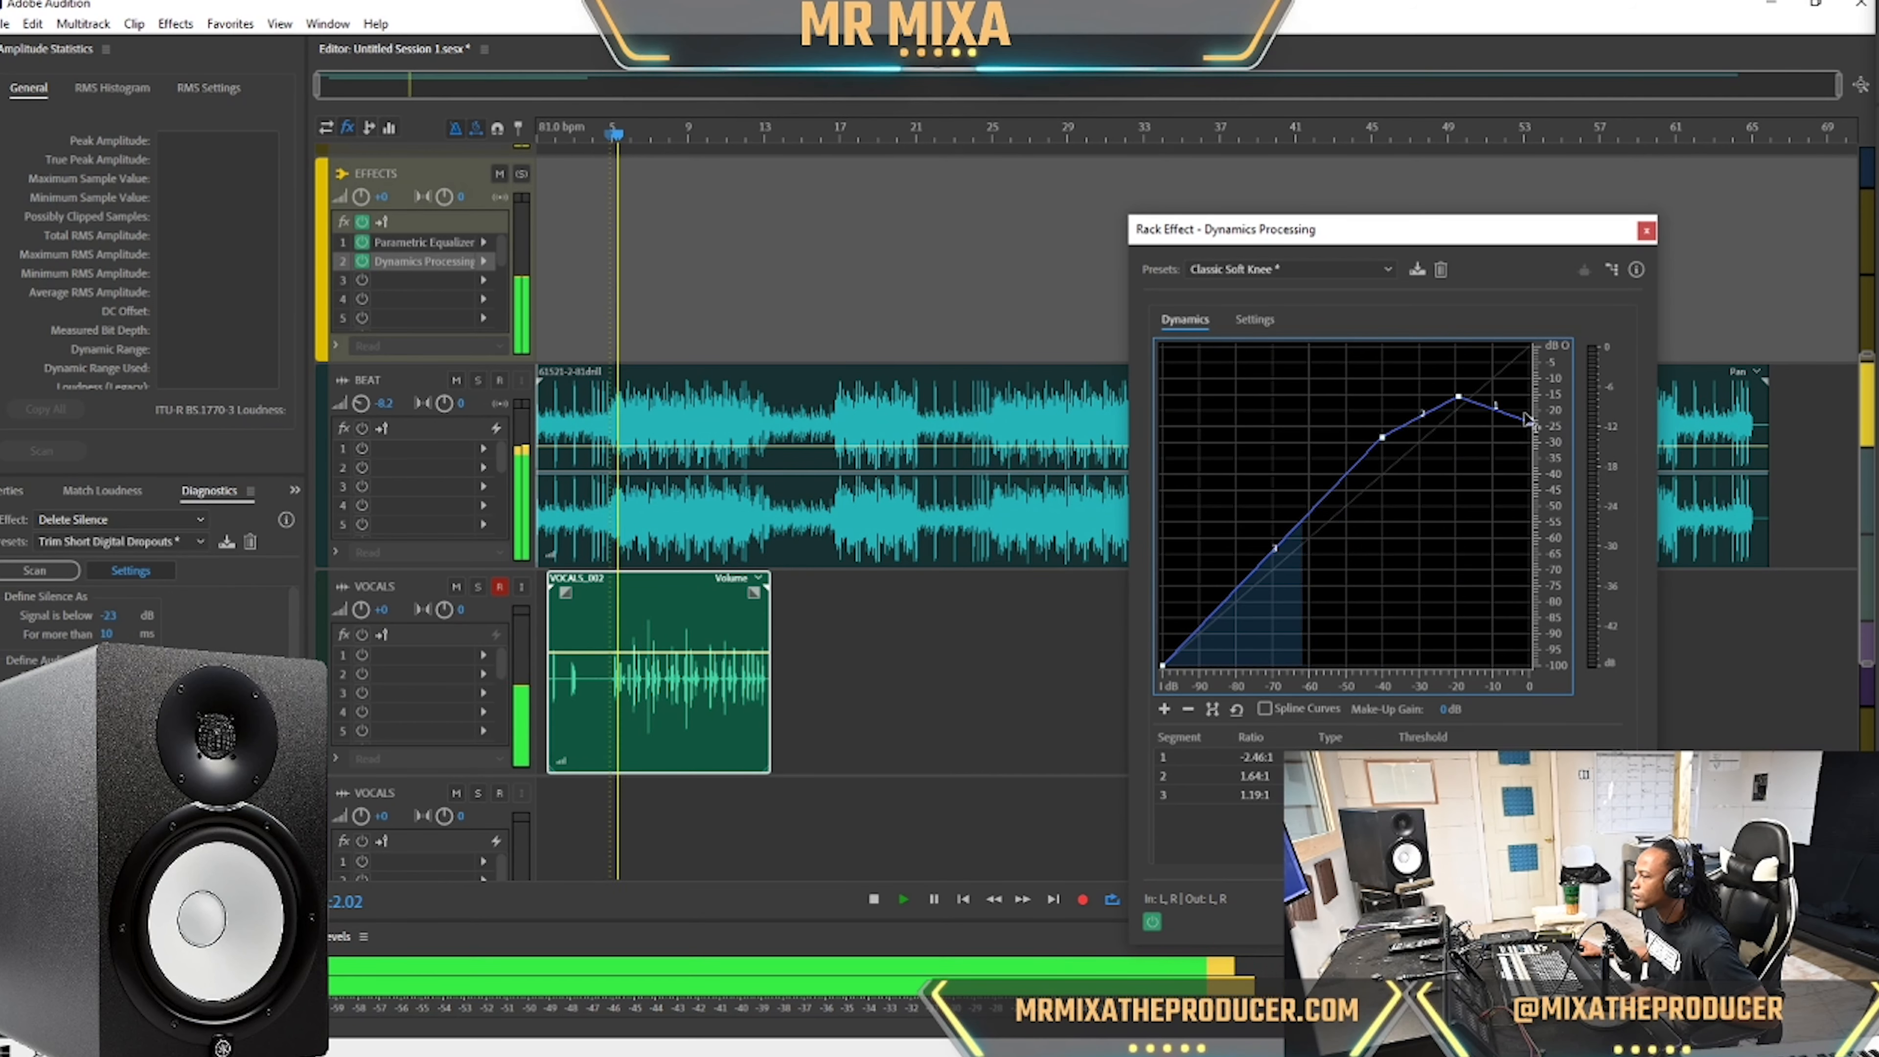
# Lower the upper knee to about -18 dB output and the endpoint to about -25 dB during playback, and close Dynamics Processing.
pyautogui.moveTo(1459, 397); pyautogui.dragTo(1462, 406)
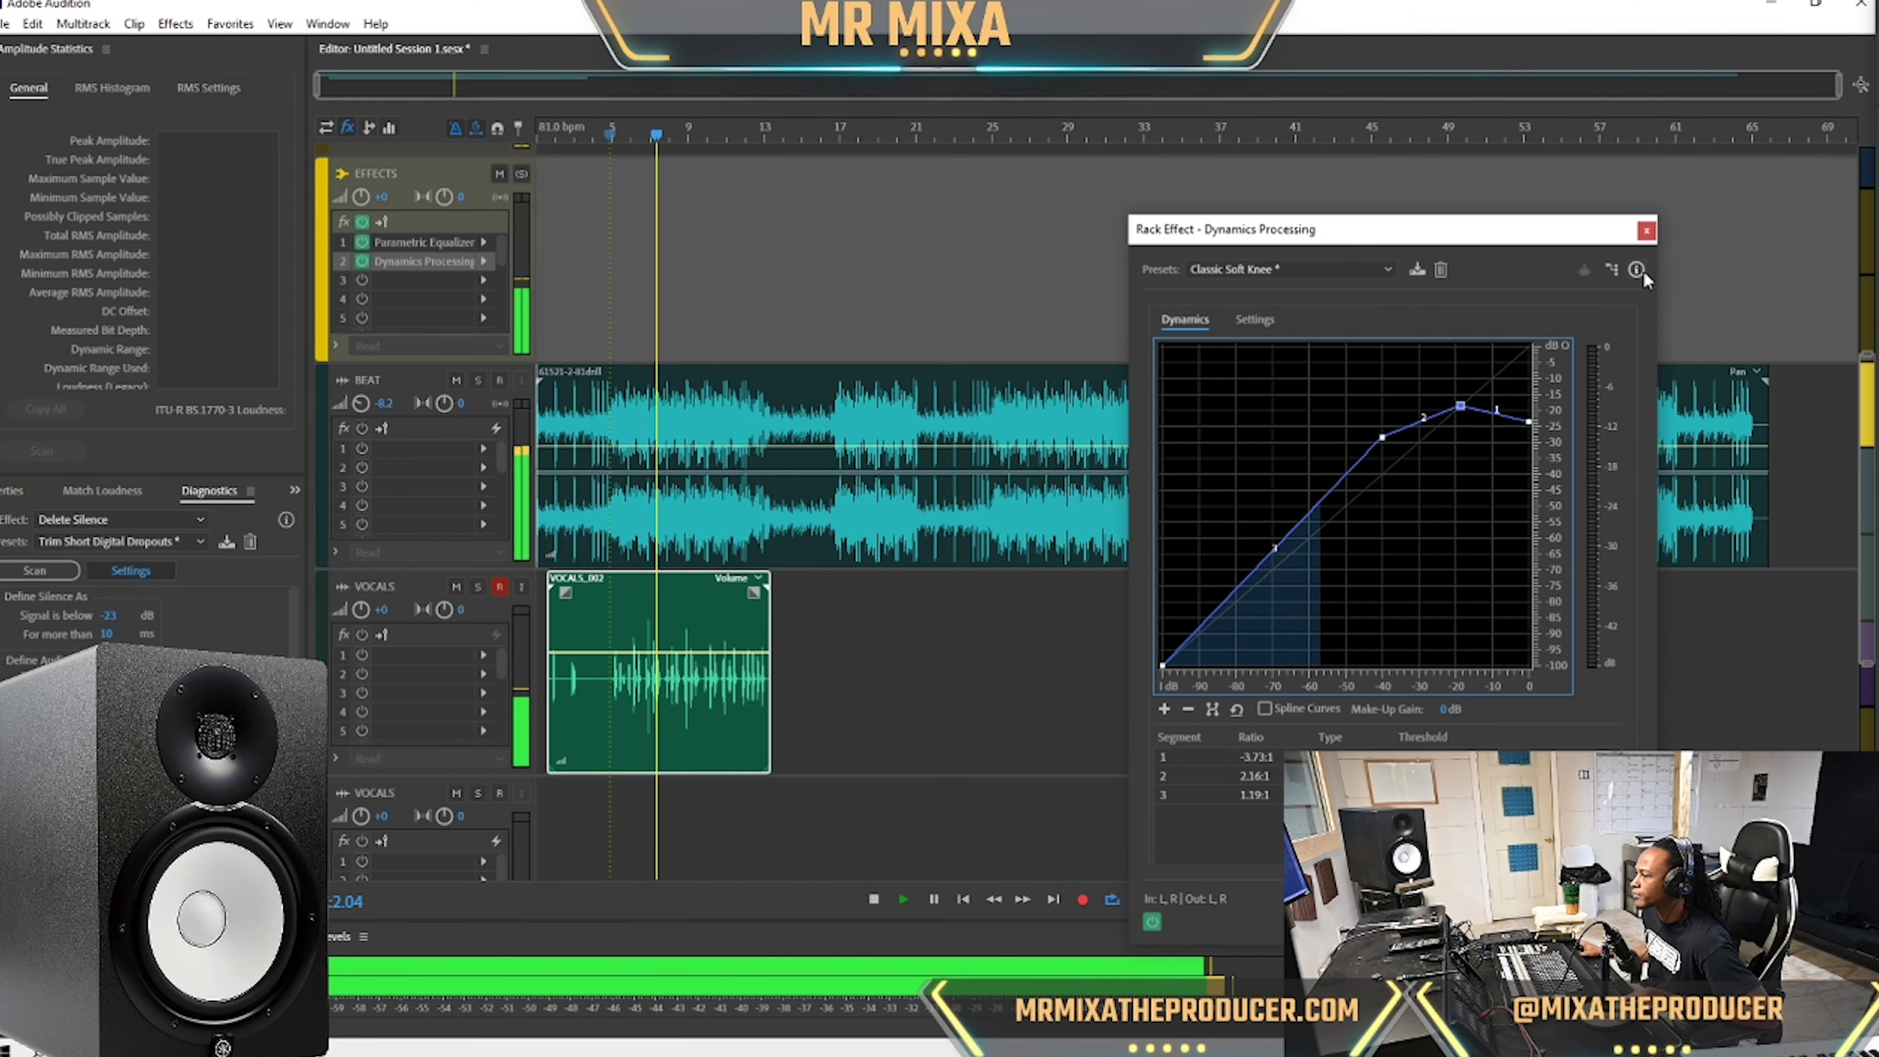
pyautogui.moveTo(1530, 422)
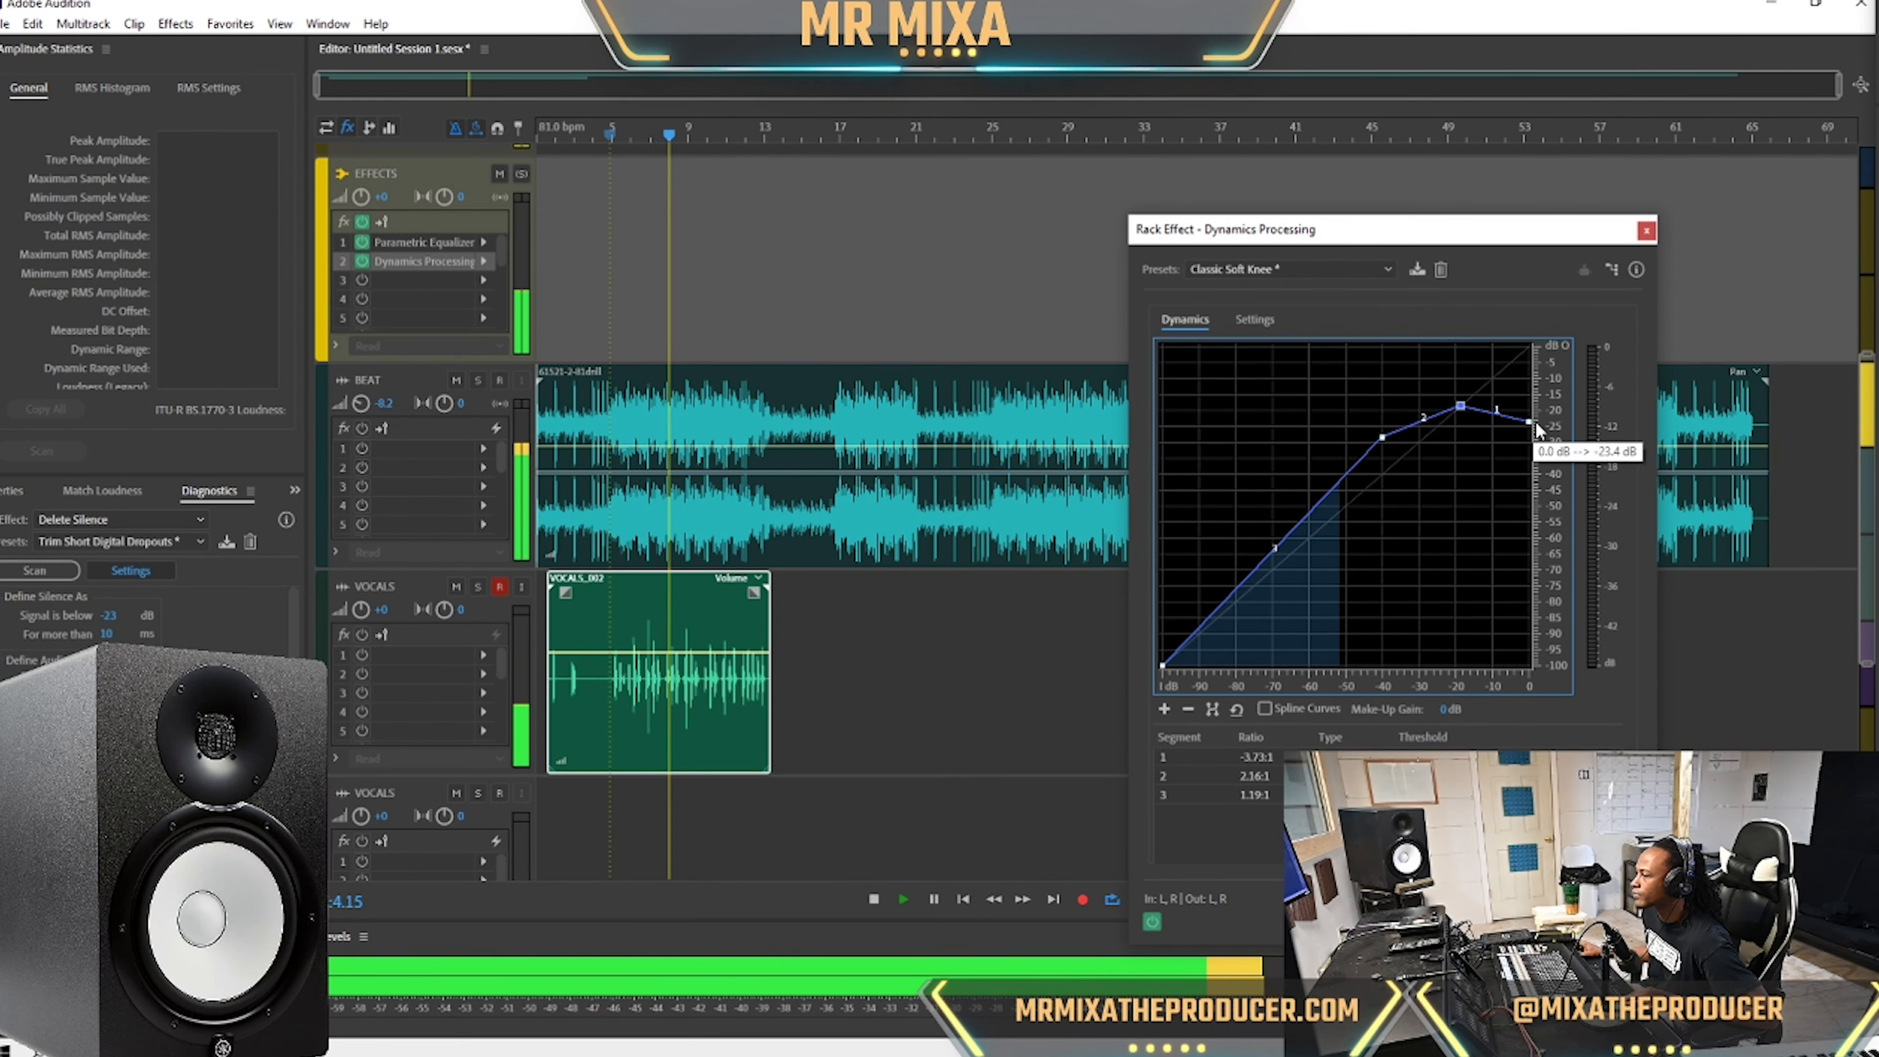
pyautogui.moveTo(1530, 424); pyautogui.dragTo(1530, 428)
pyautogui.press('space')
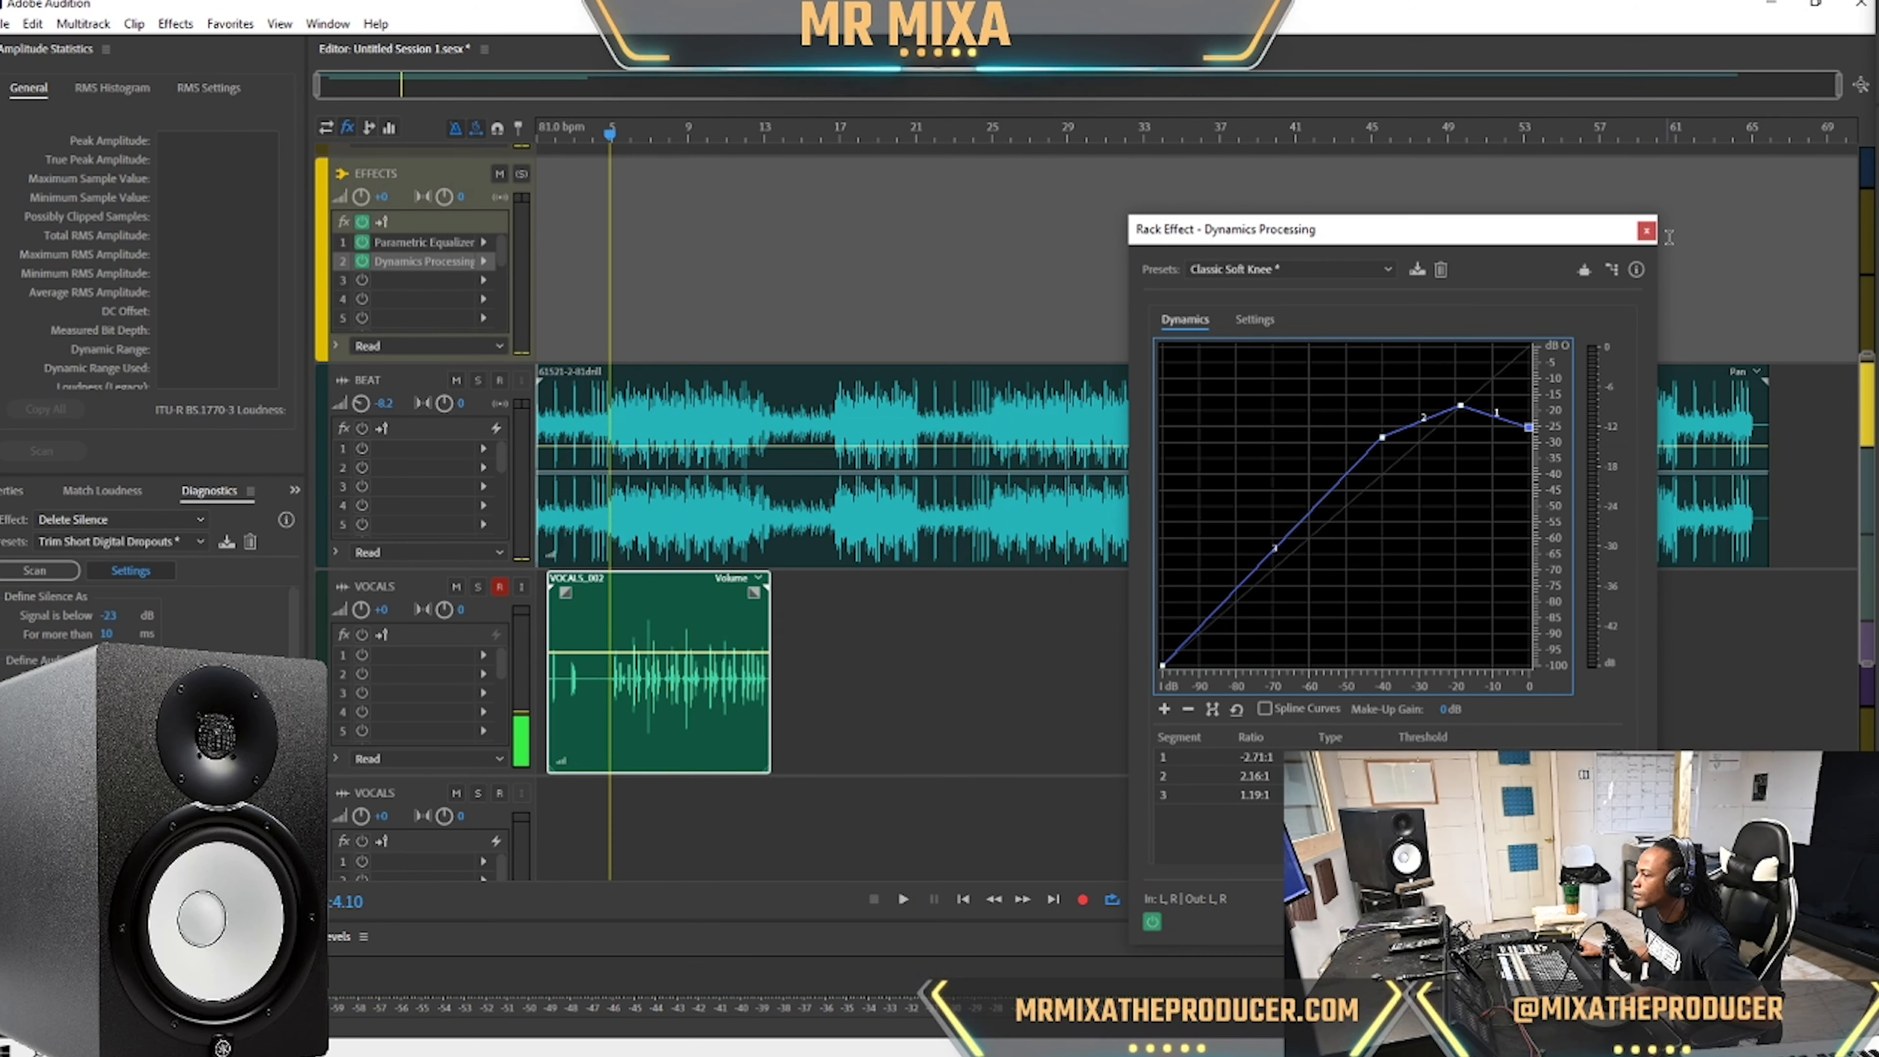
pyautogui.click(1646, 230)
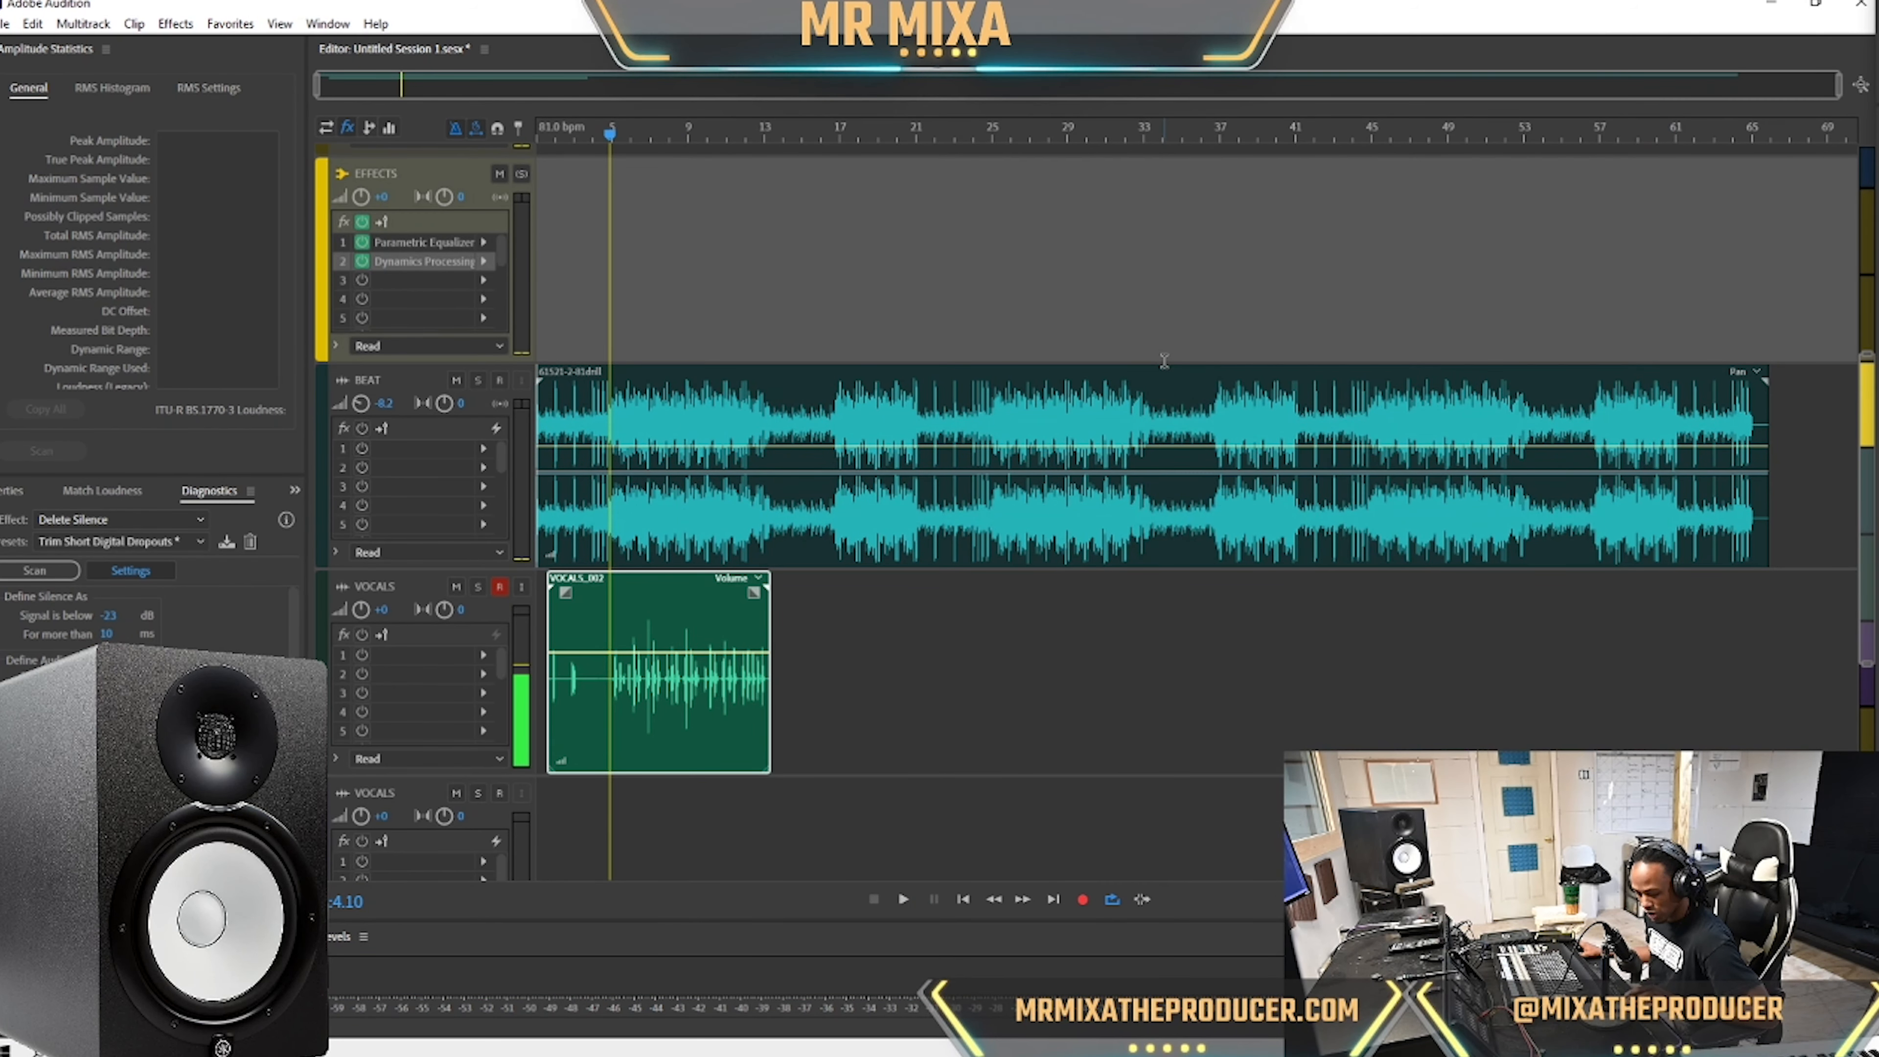
# Add a second Parametric Equalizer in EFFECTS slot 3 with the high-pass and a 15336 Hz, 48dB/Oct low-pass enabled, audition it and close it.
pyautogui.click(484, 280)
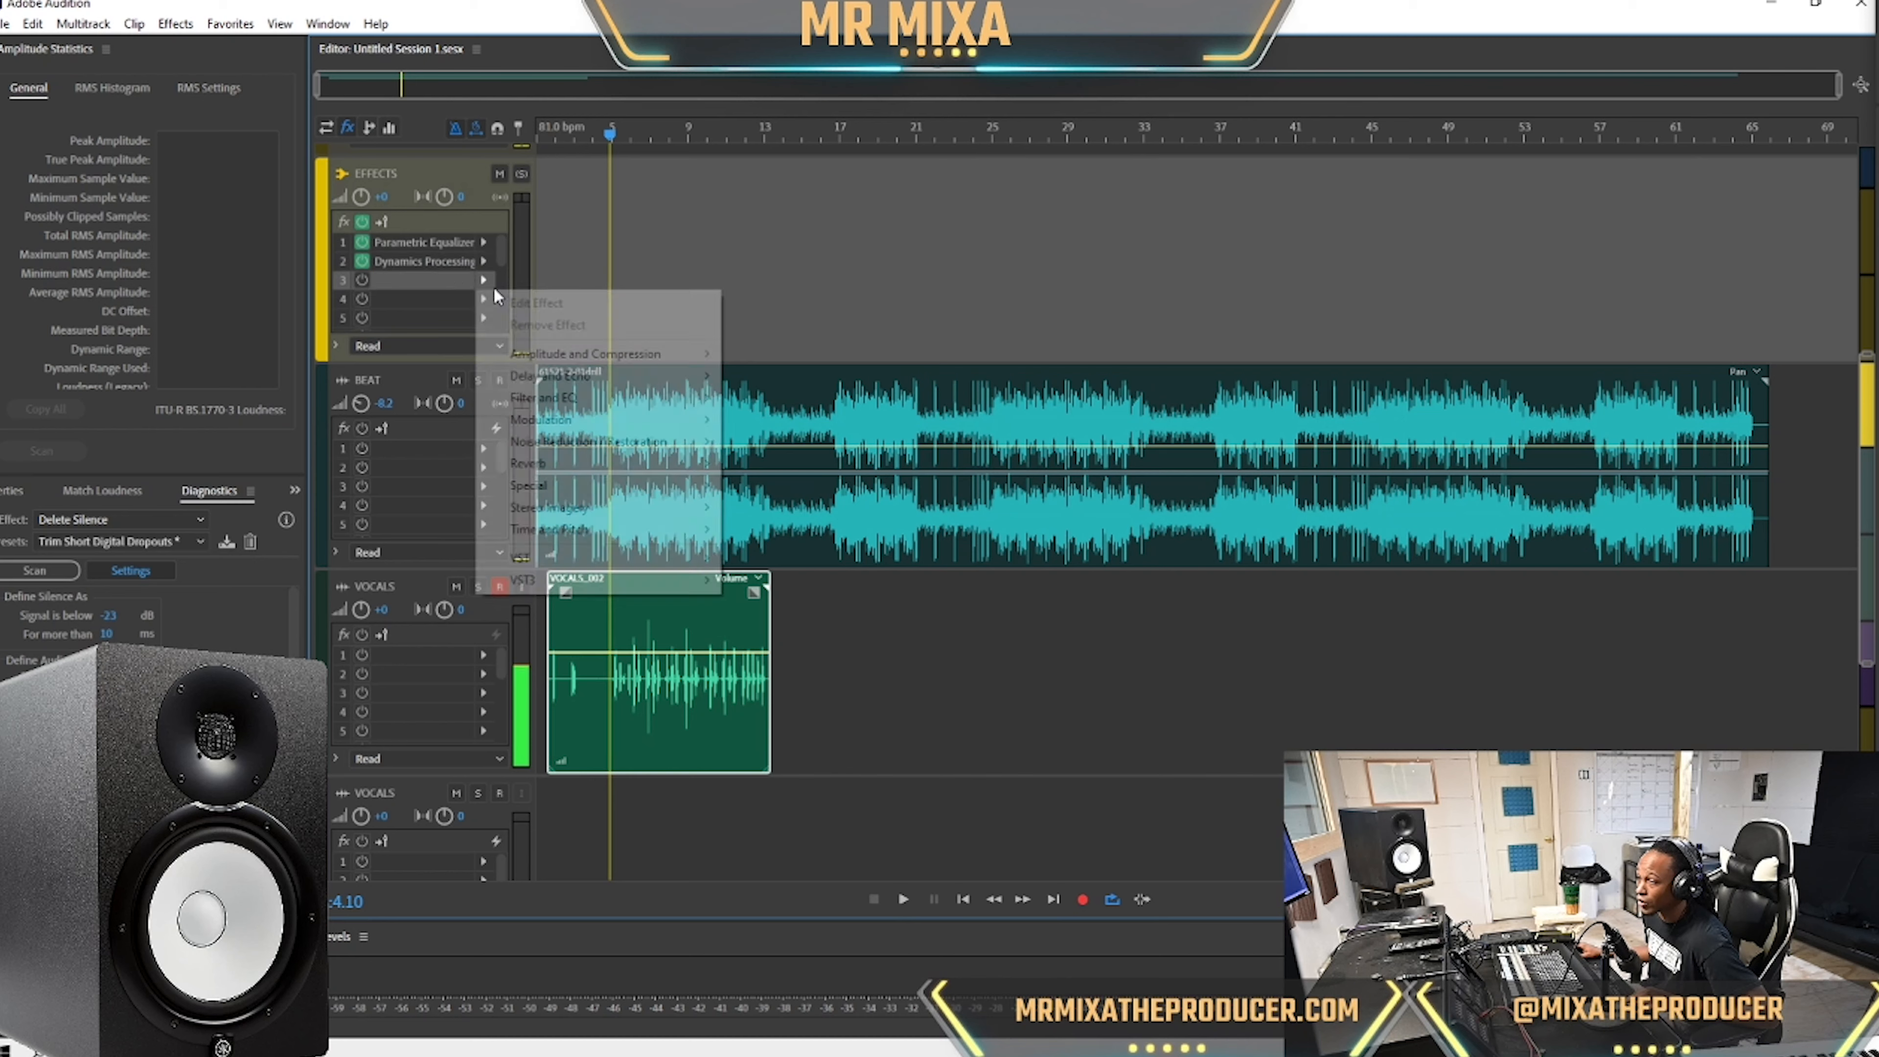
pyautogui.moveTo(614, 400)
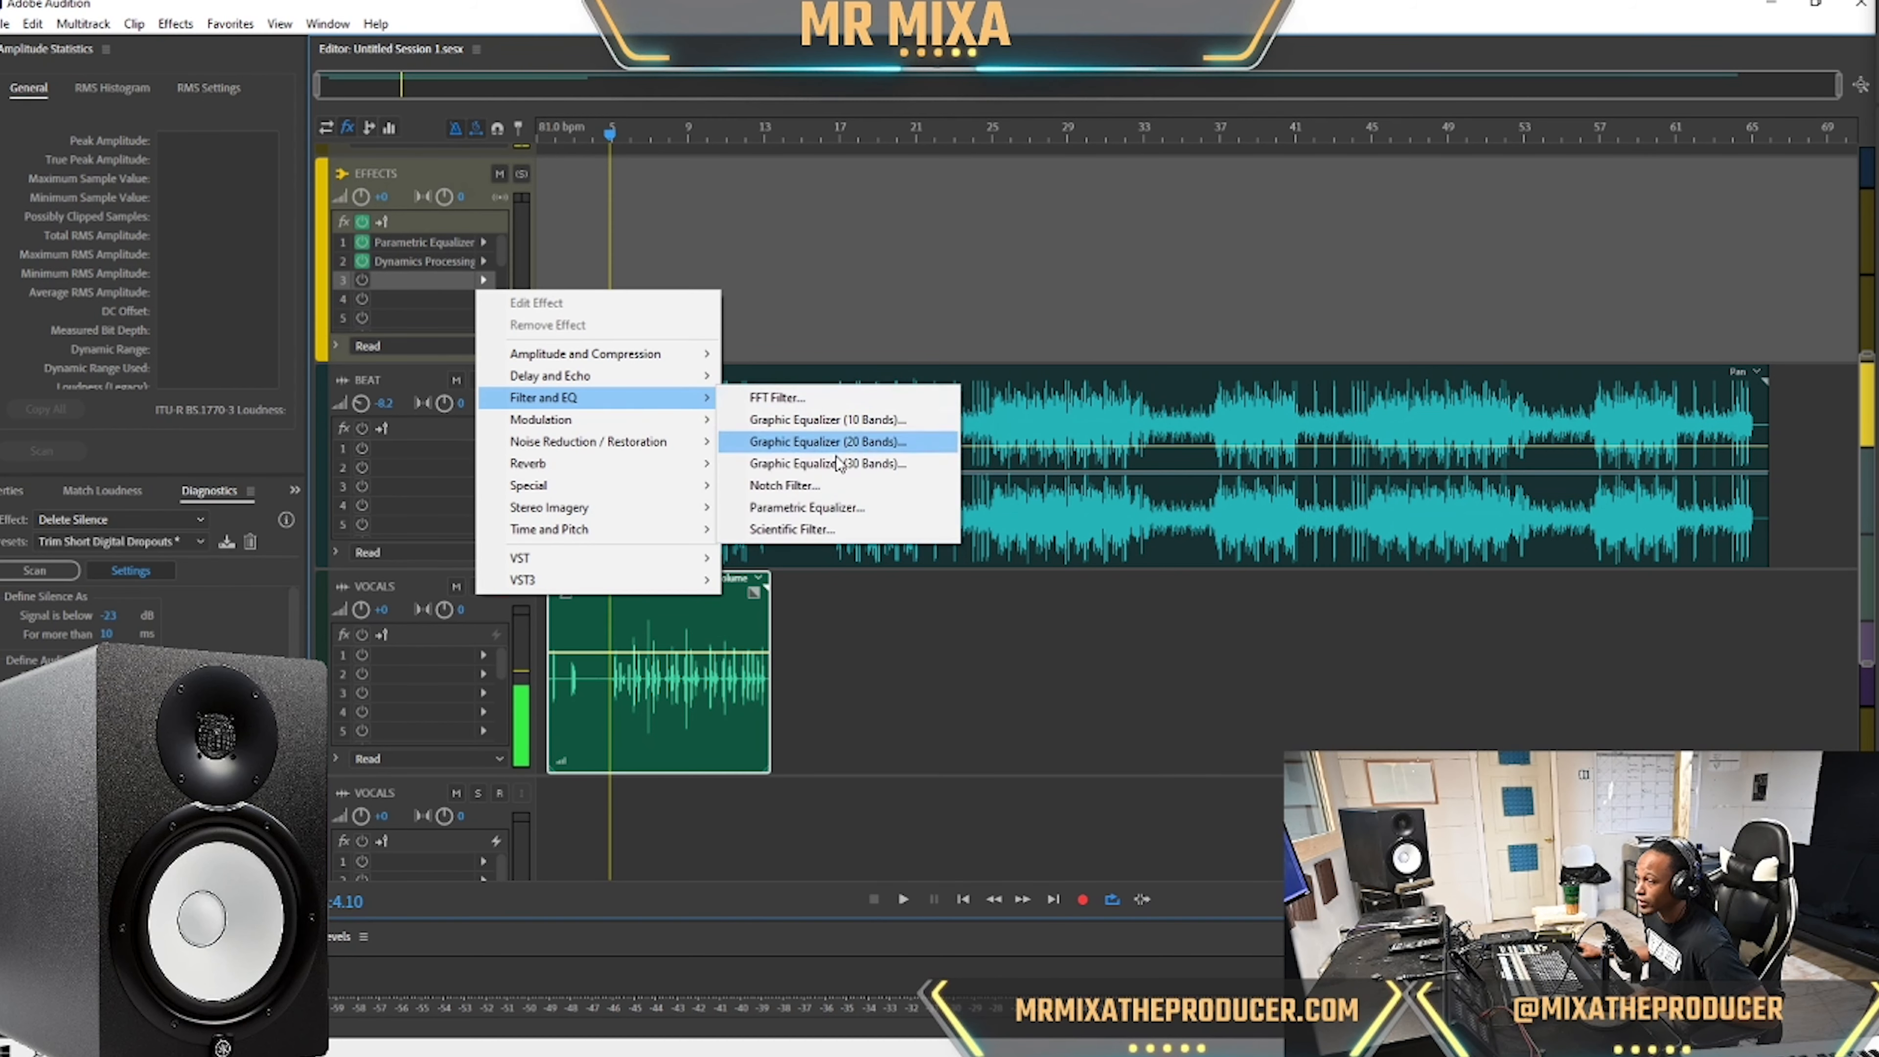
pyautogui.click(856, 508)
pyautogui.click(692, 653)
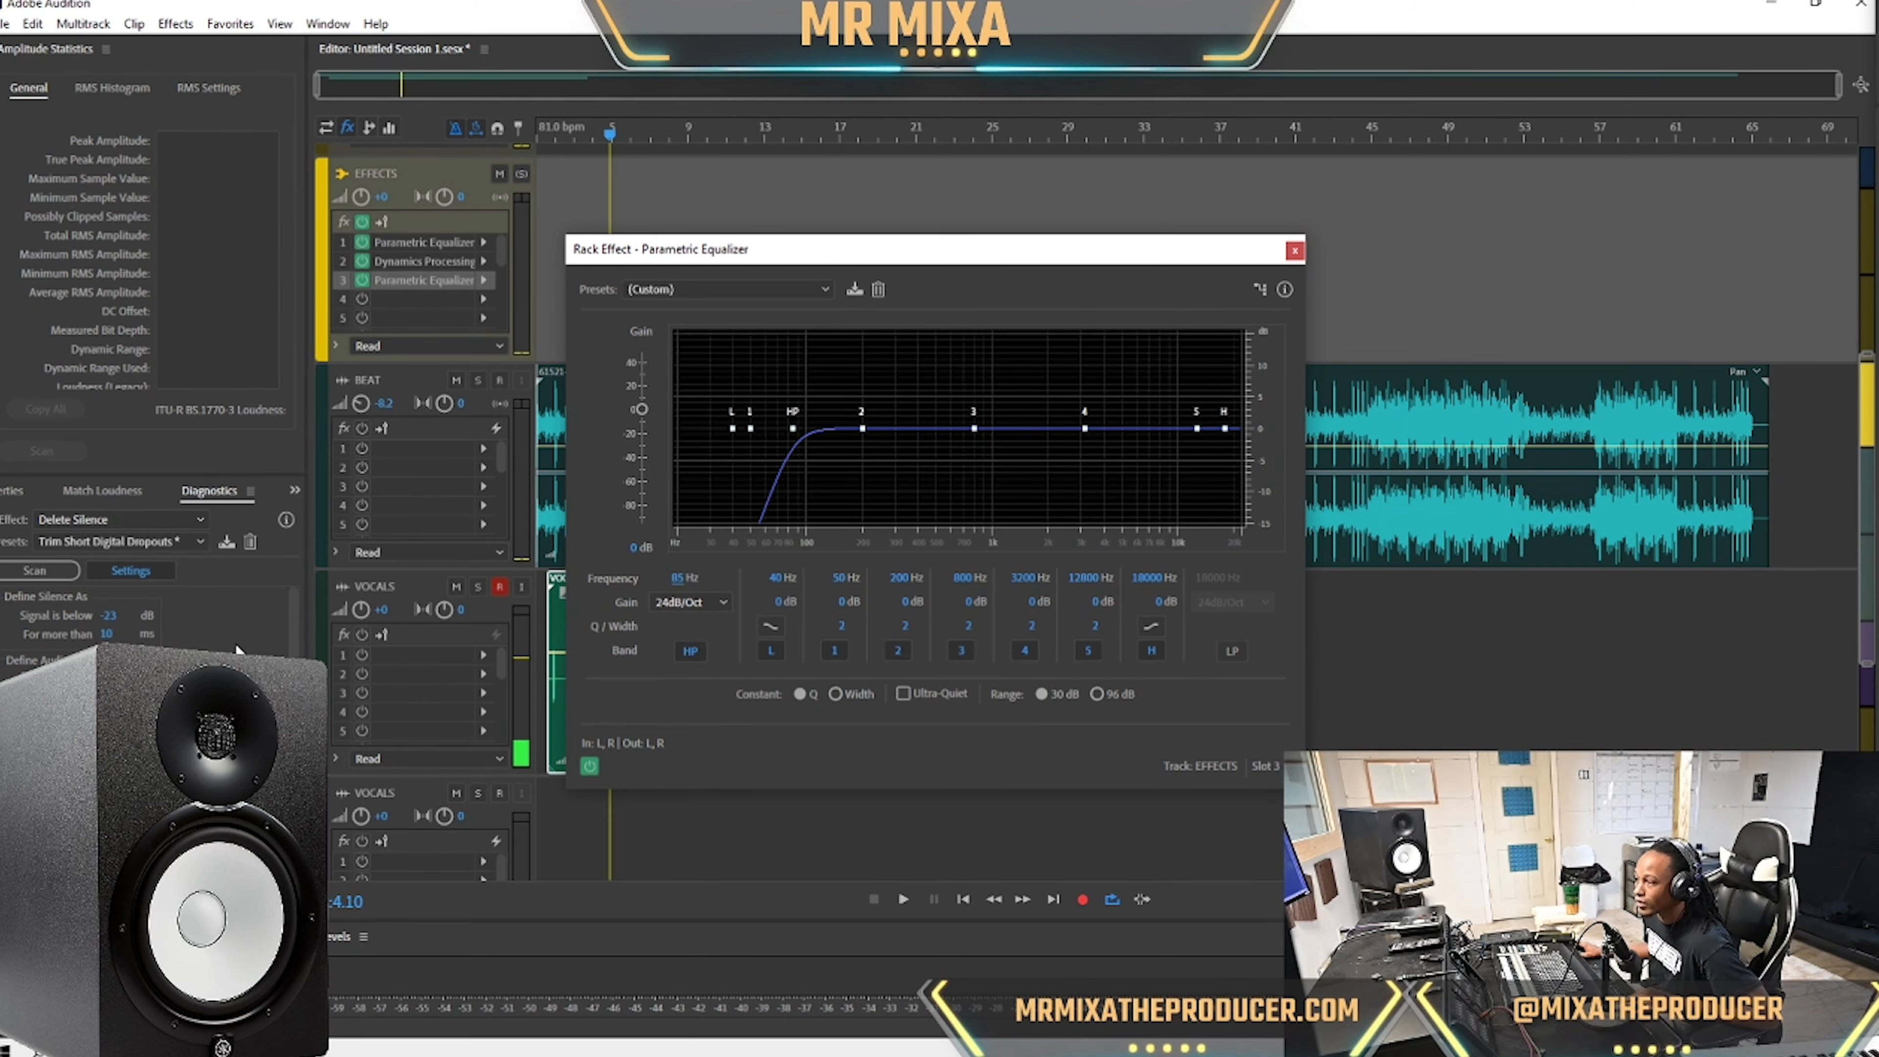
pyautogui.click(1233, 609)
pyautogui.click(1240, 758)
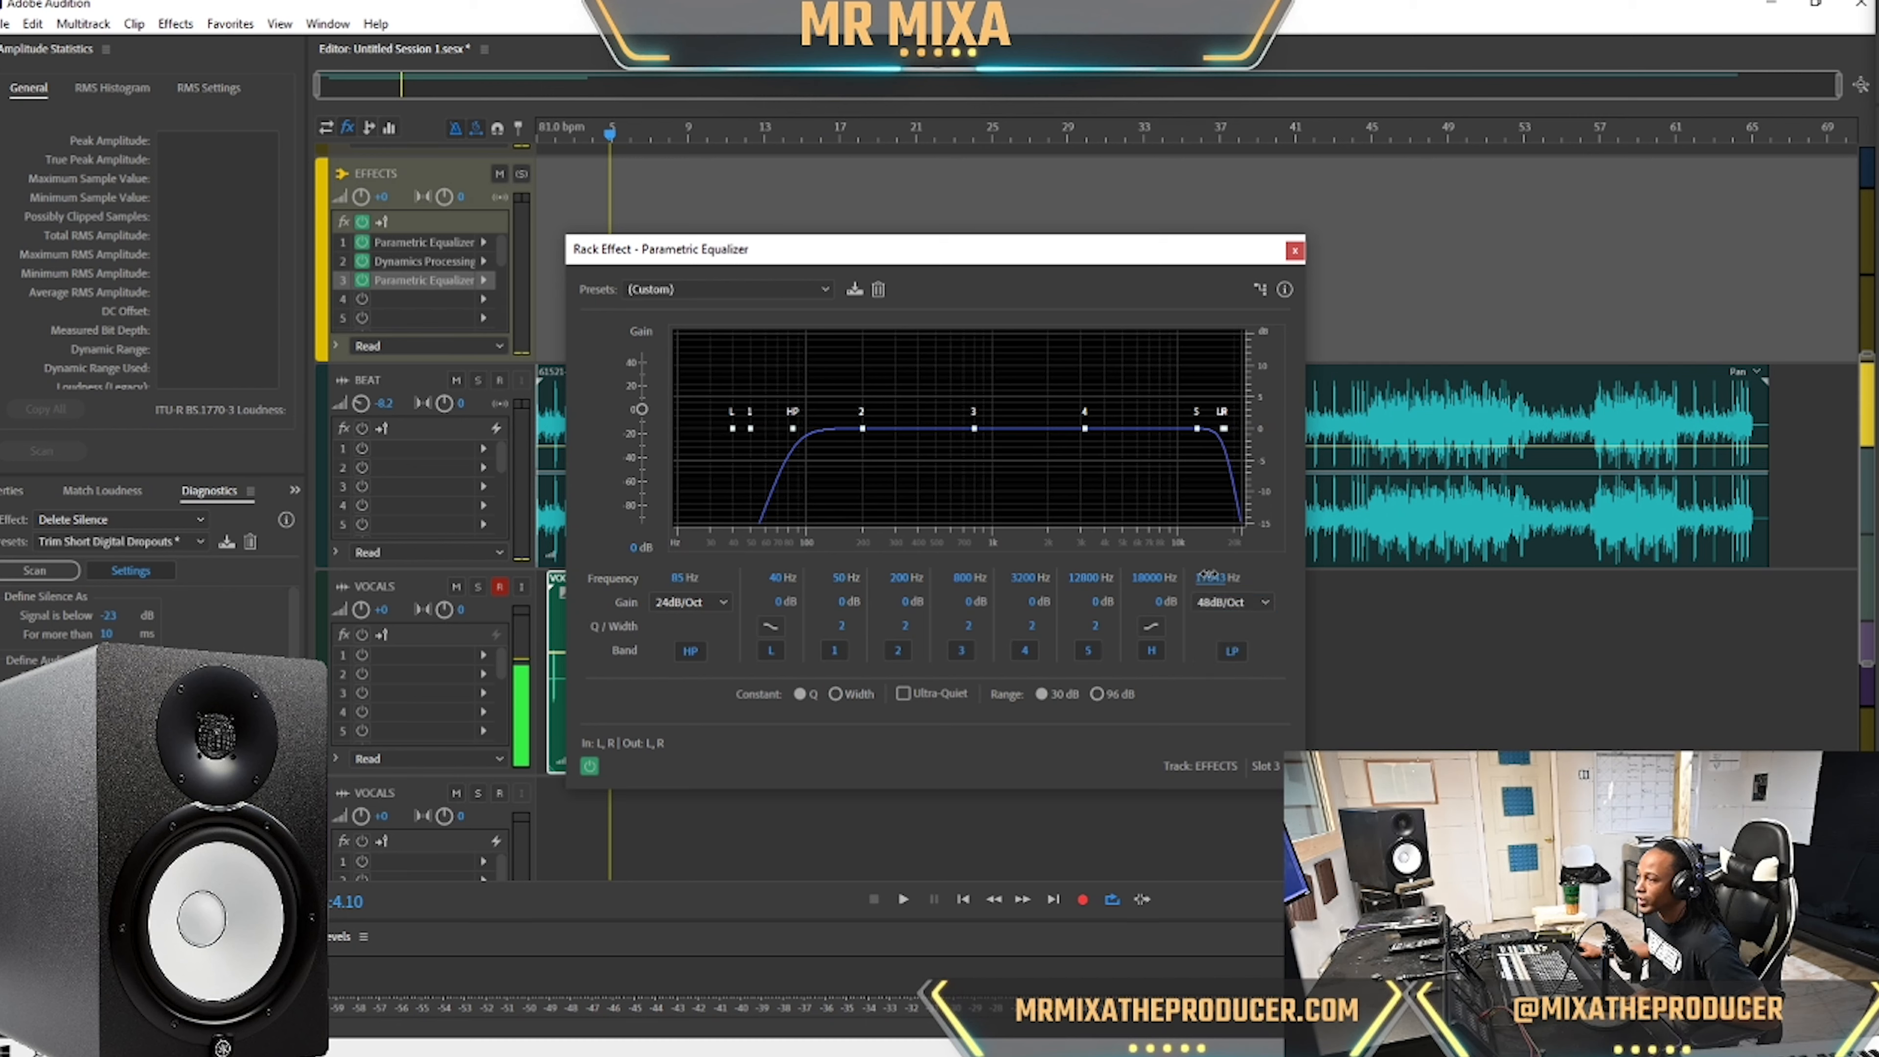
pyautogui.press('space')
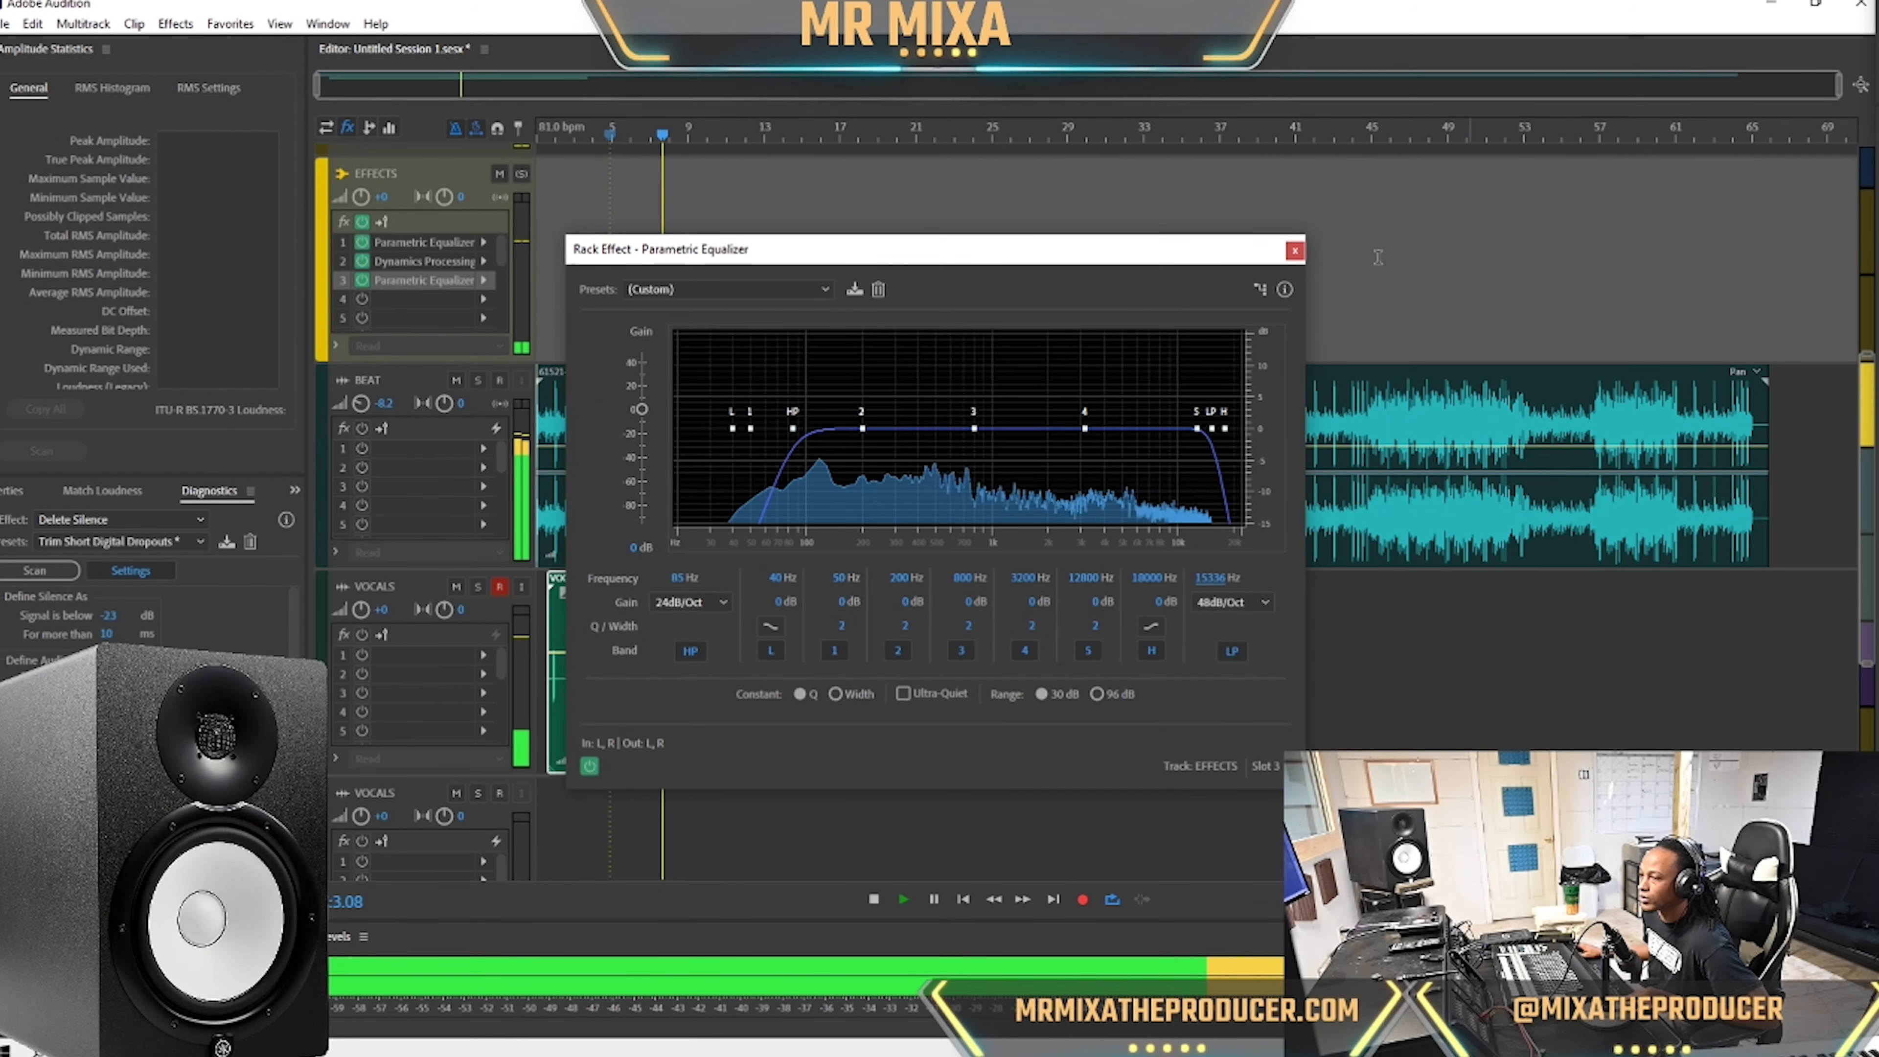
pyautogui.click(1295, 251)
pyautogui.press('space')
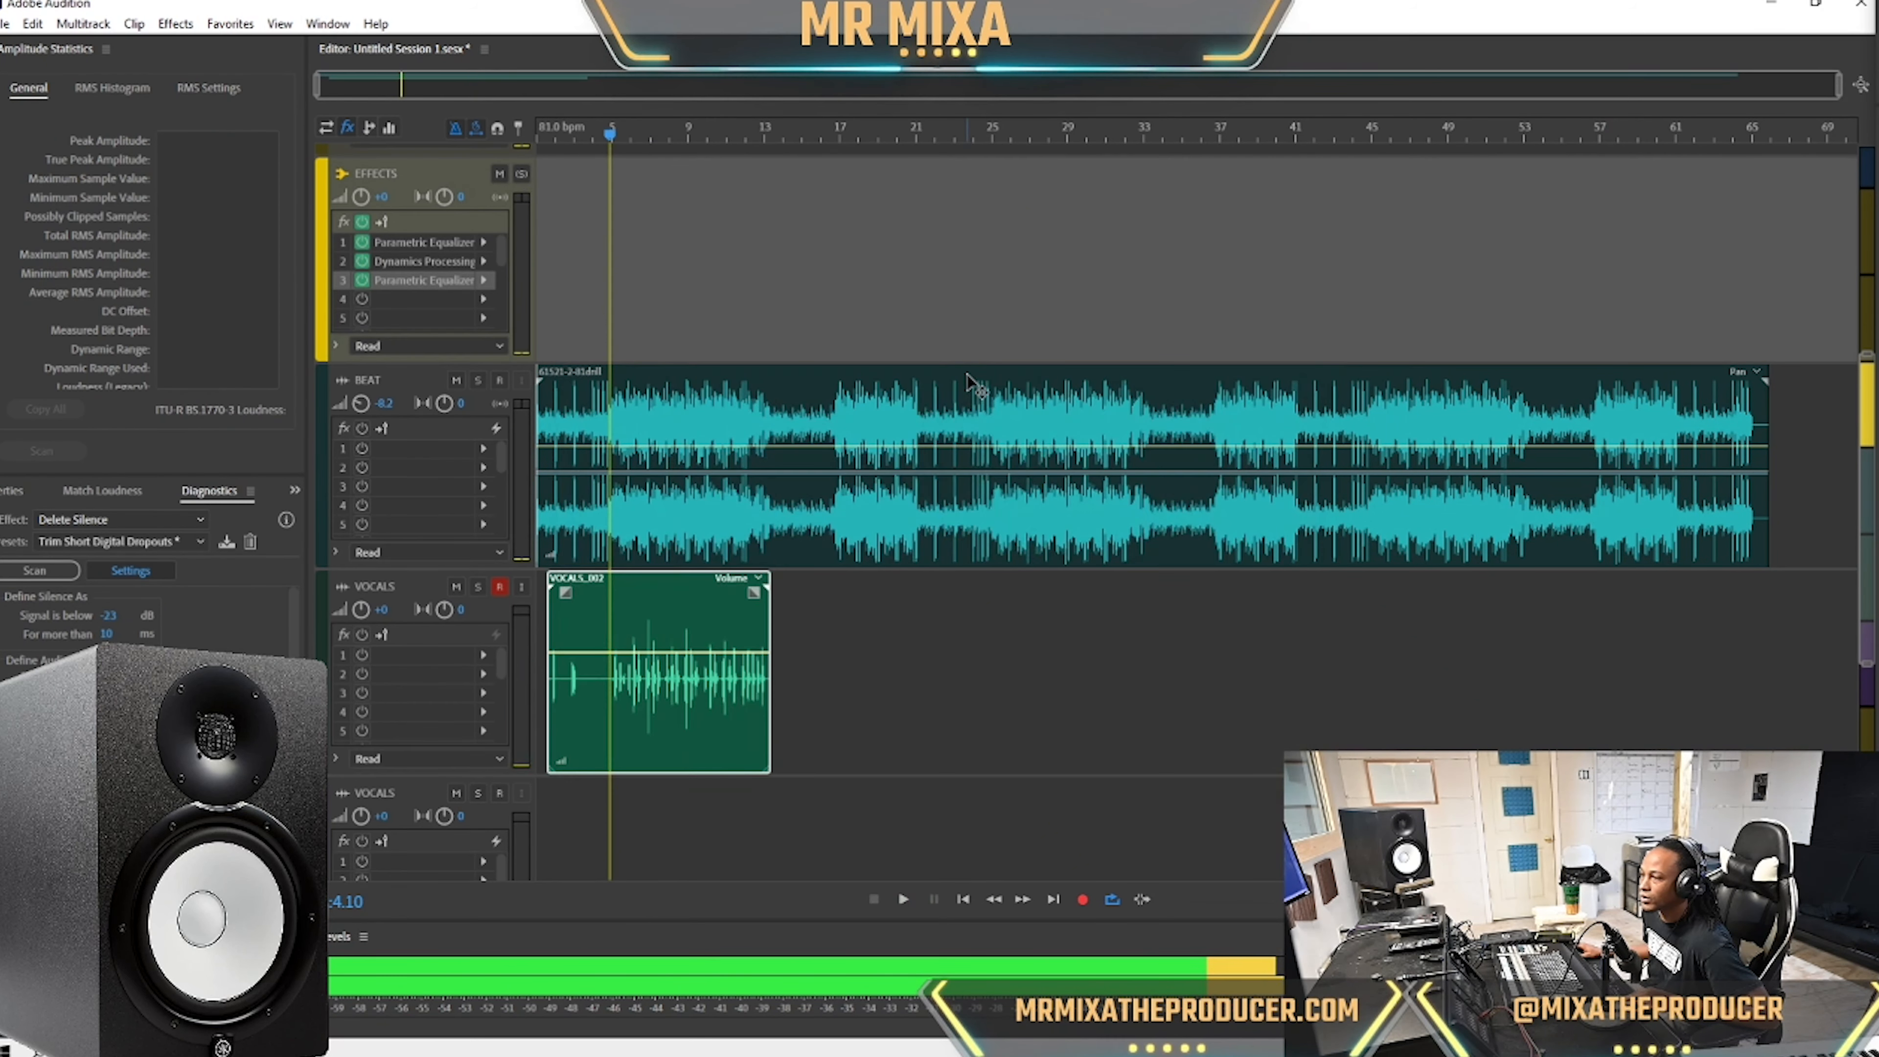
# Add a Single-band Compressor in EFFECTS slot 4 with a threshold of about -22 dB and a ratio of 4, and start playback.
pyautogui.click(484, 298)
pyautogui.moveTo(636, 379)
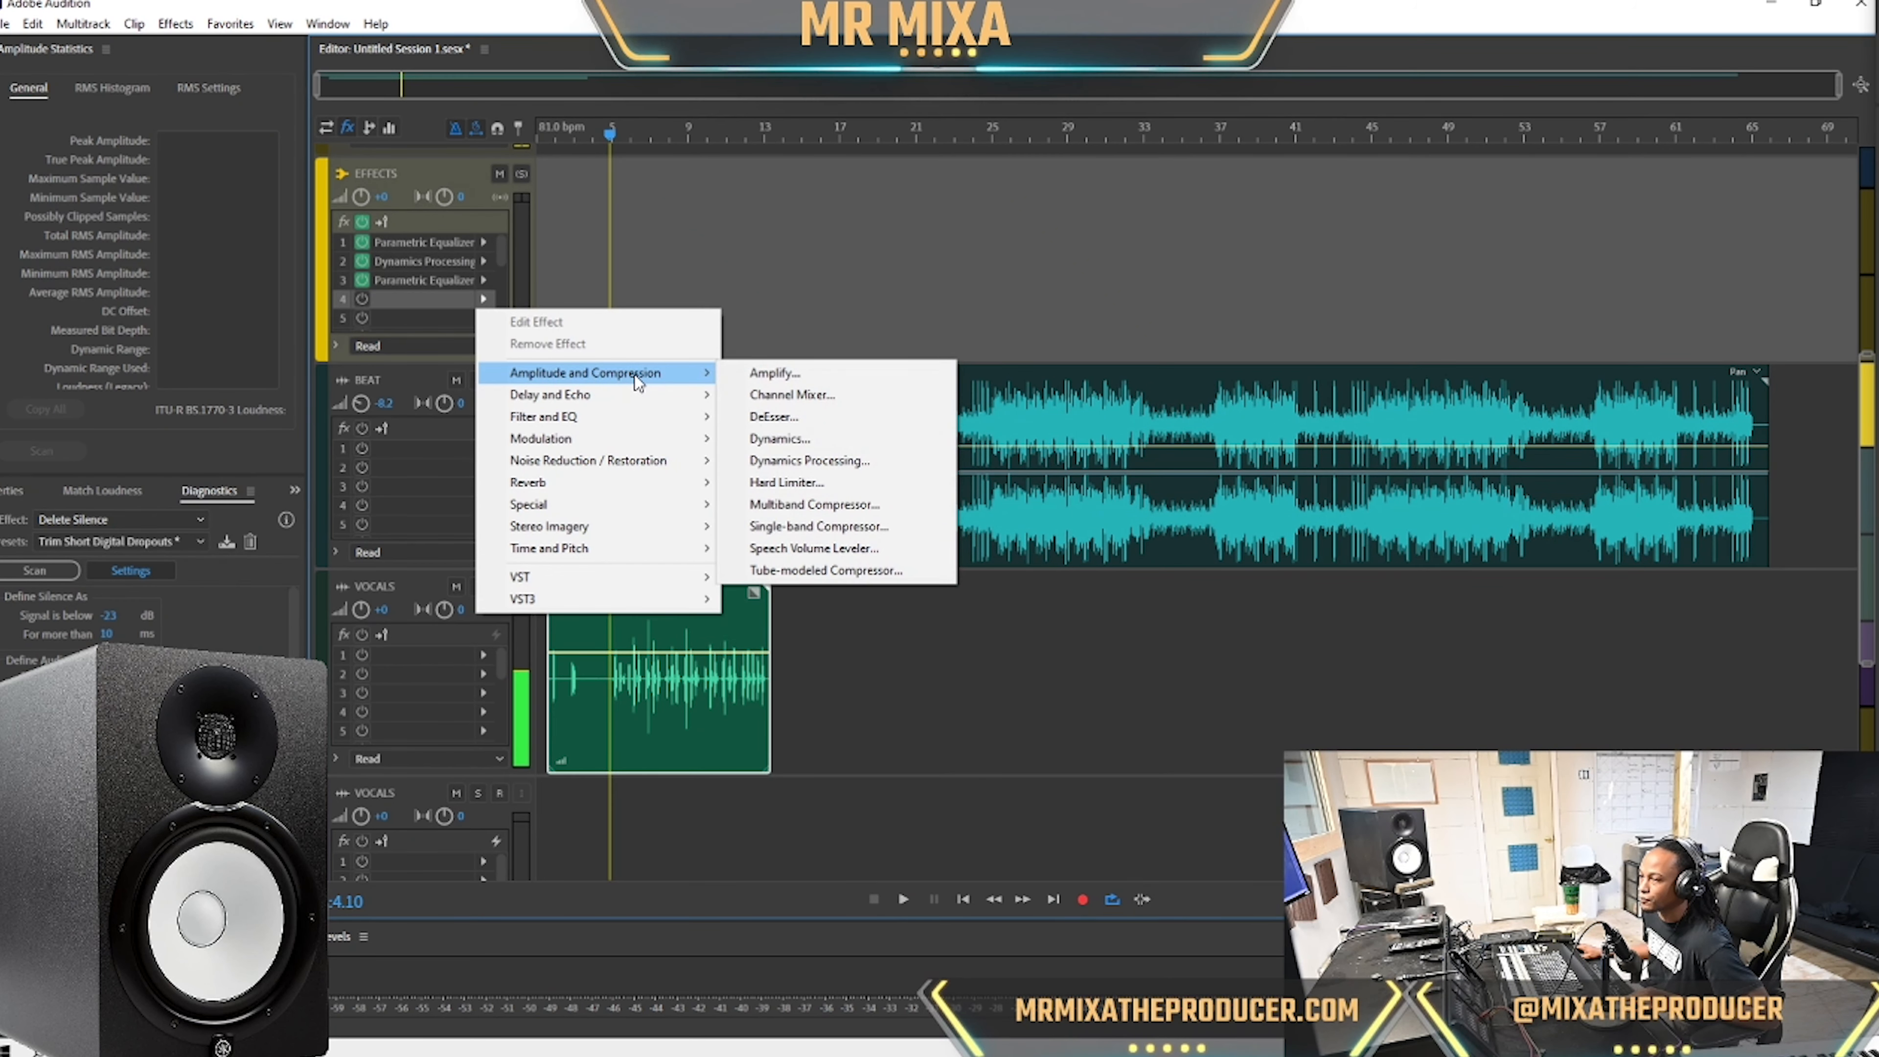
pyautogui.click(866, 531)
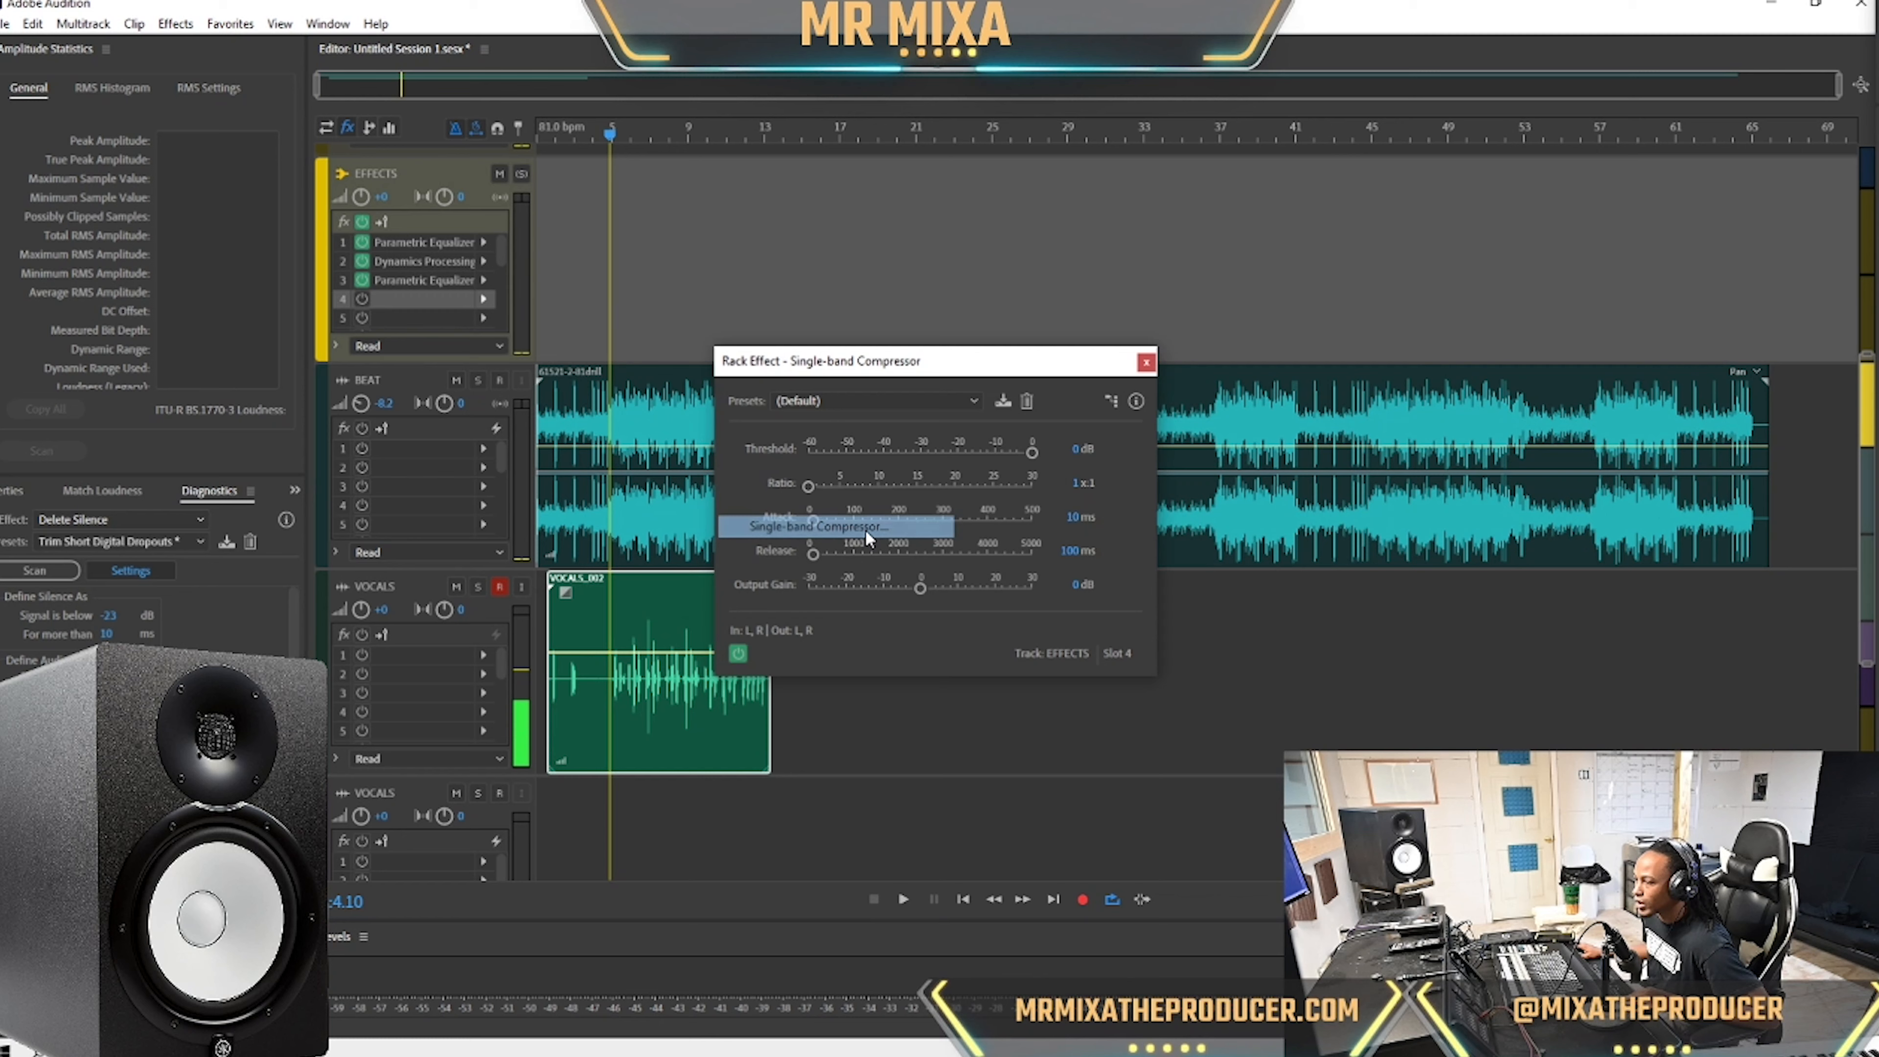
pyautogui.moveTo(1030, 450); pyautogui.dragTo(950, 451)
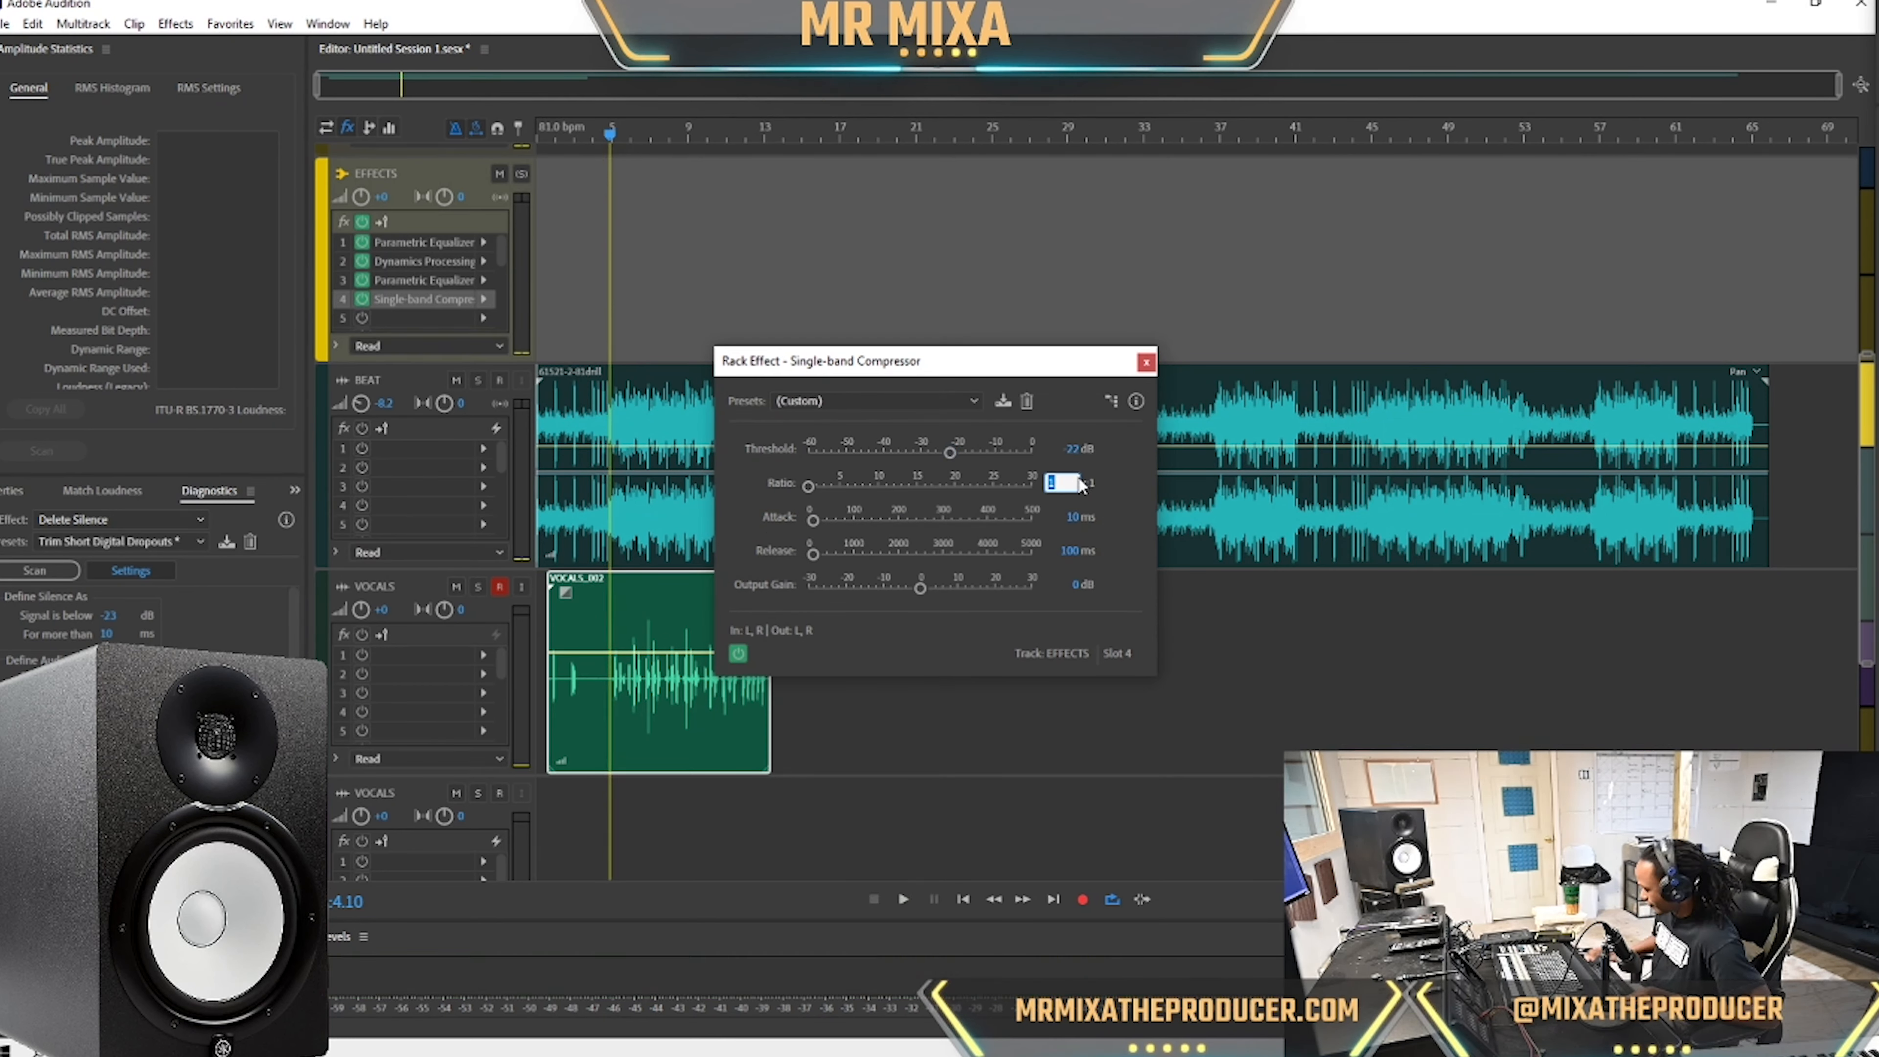
pyautogui.press('space')
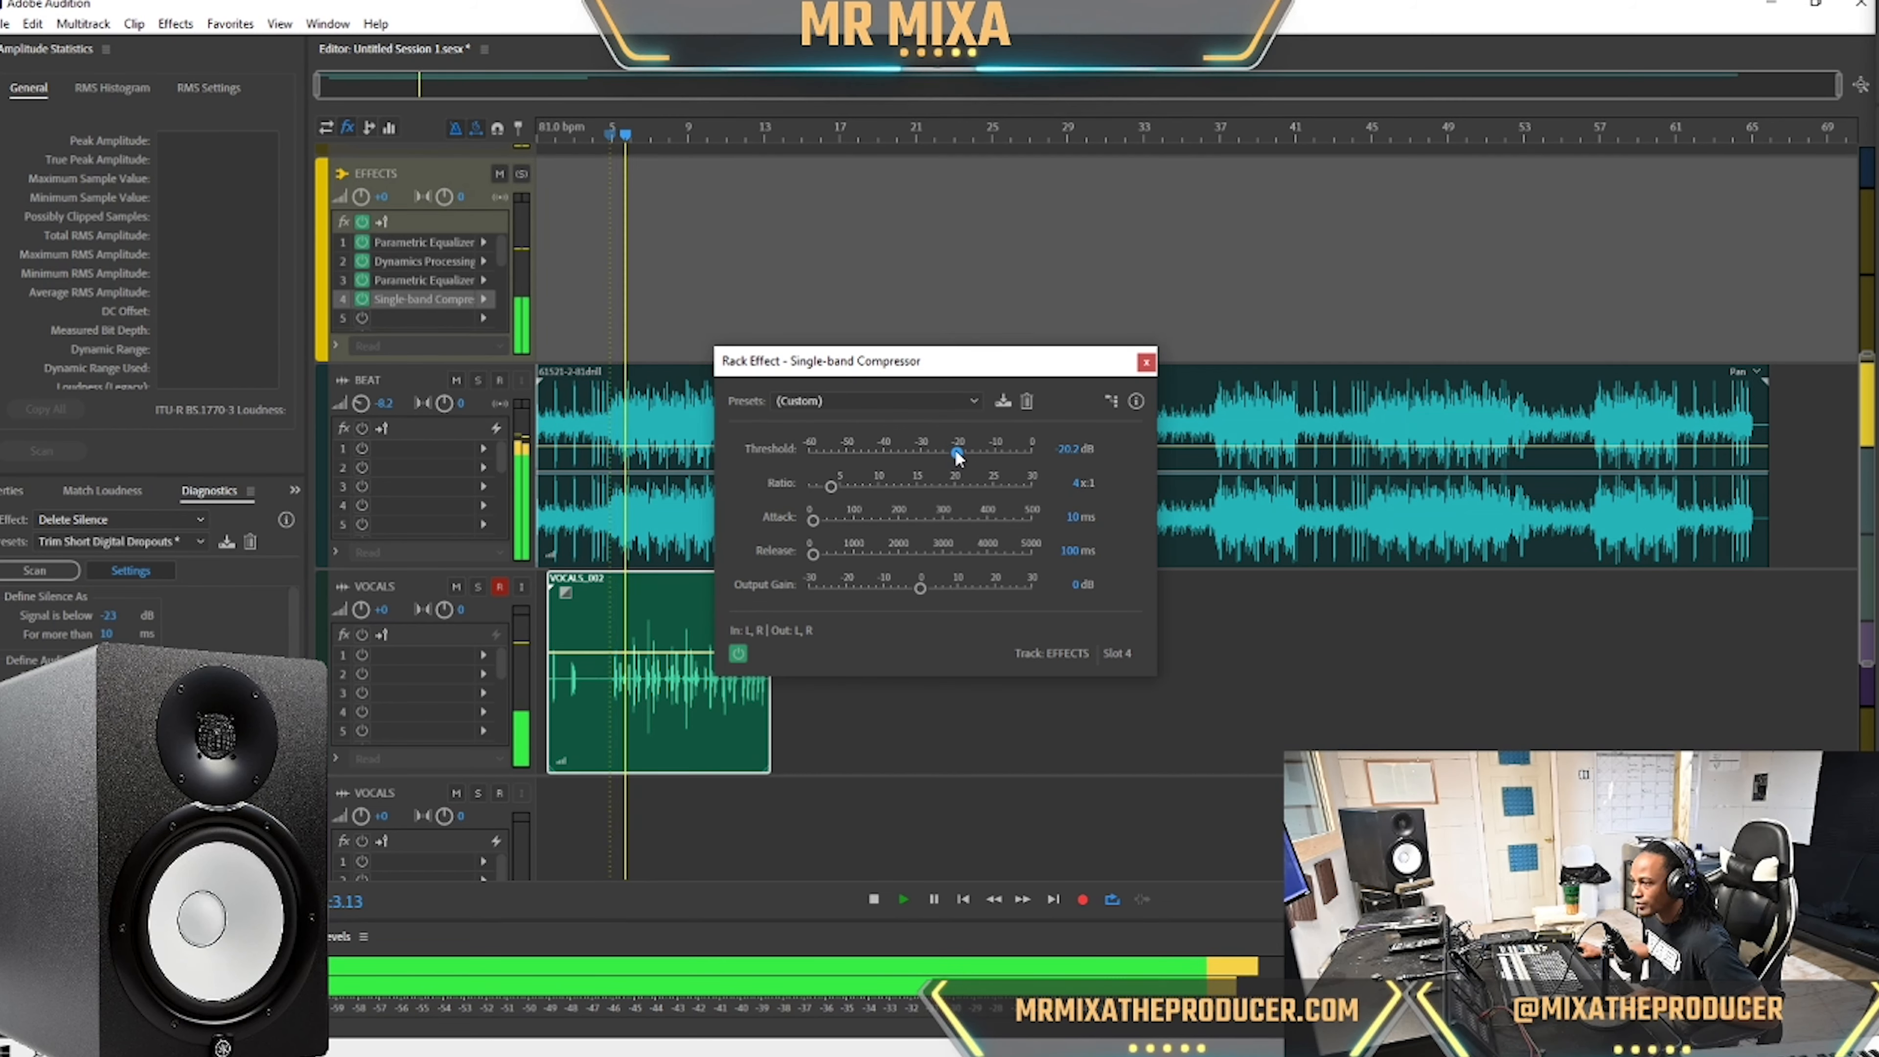
# Adjust the compressor's threshold by ear during playback, settling at about -23.4 dB, and stop playback.
pyautogui.moveTo(950, 453); pyautogui.dragTo(922, 452)
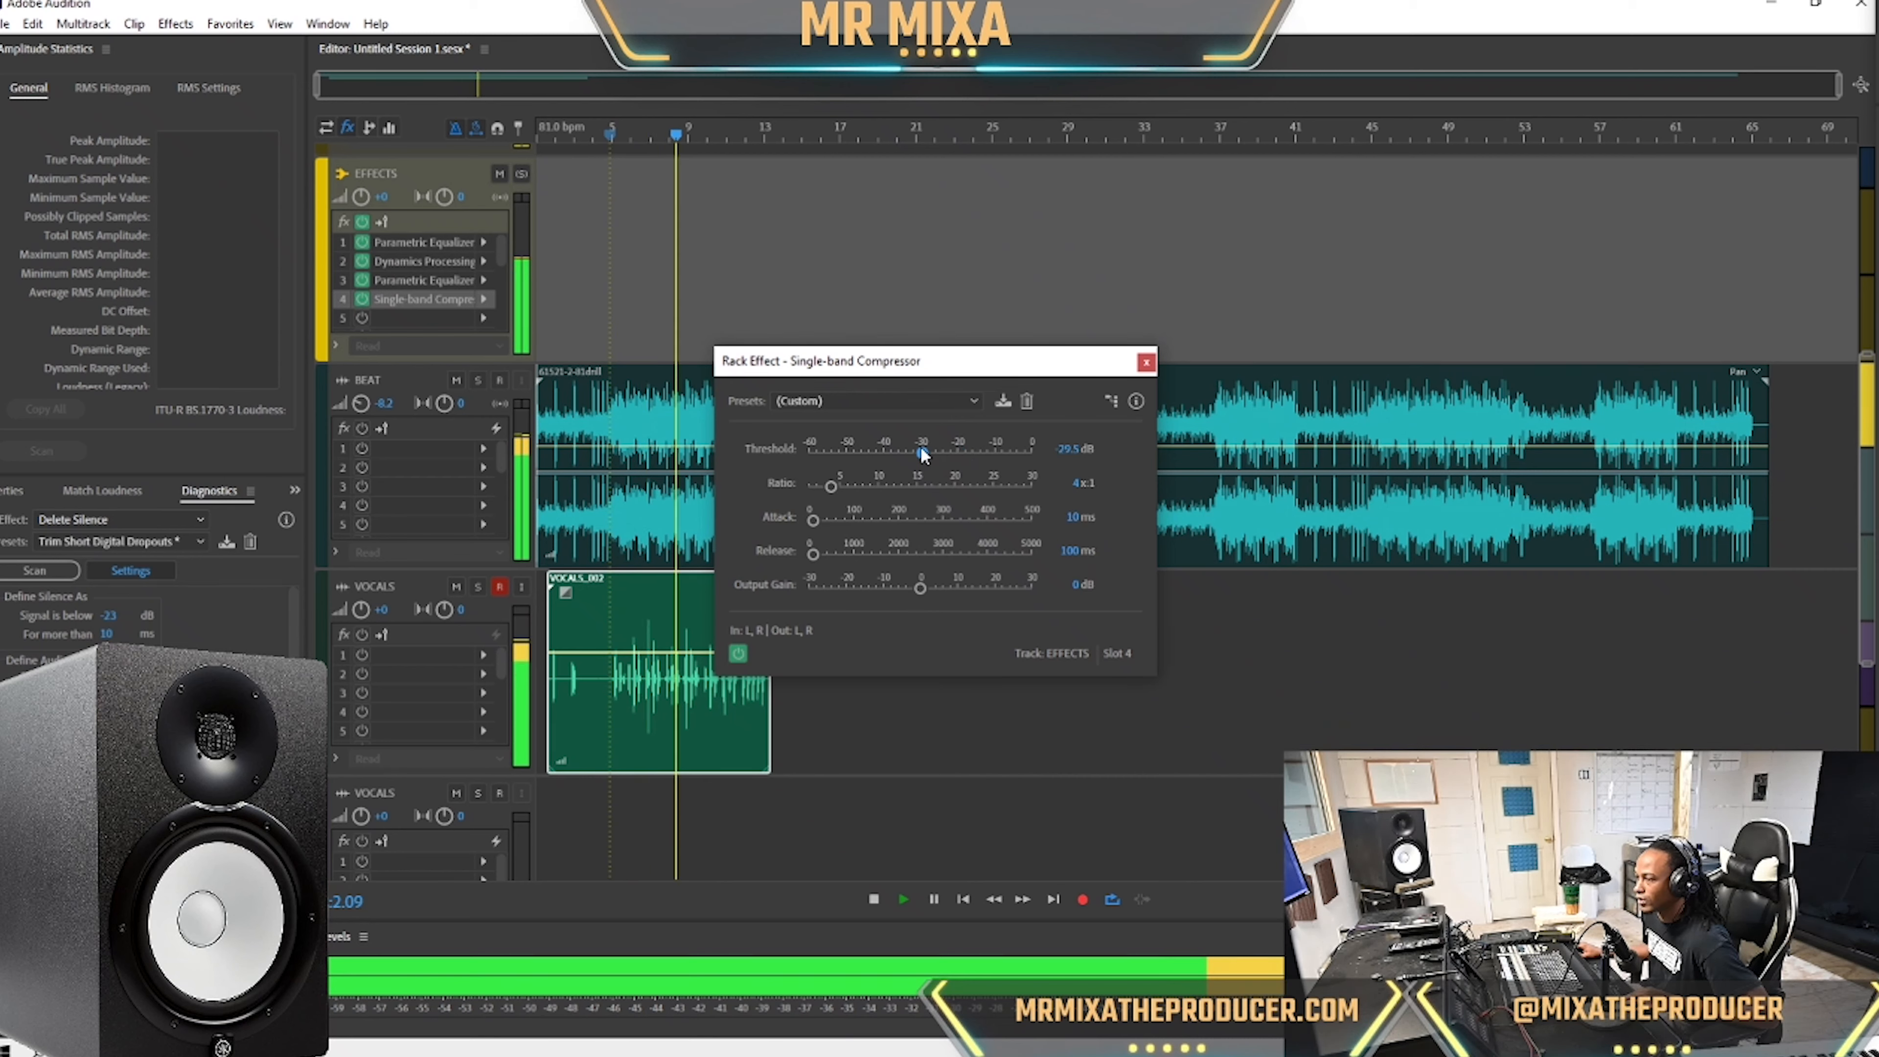
pyautogui.moveTo(930, 453); pyautogui.dragTo(934, 453)
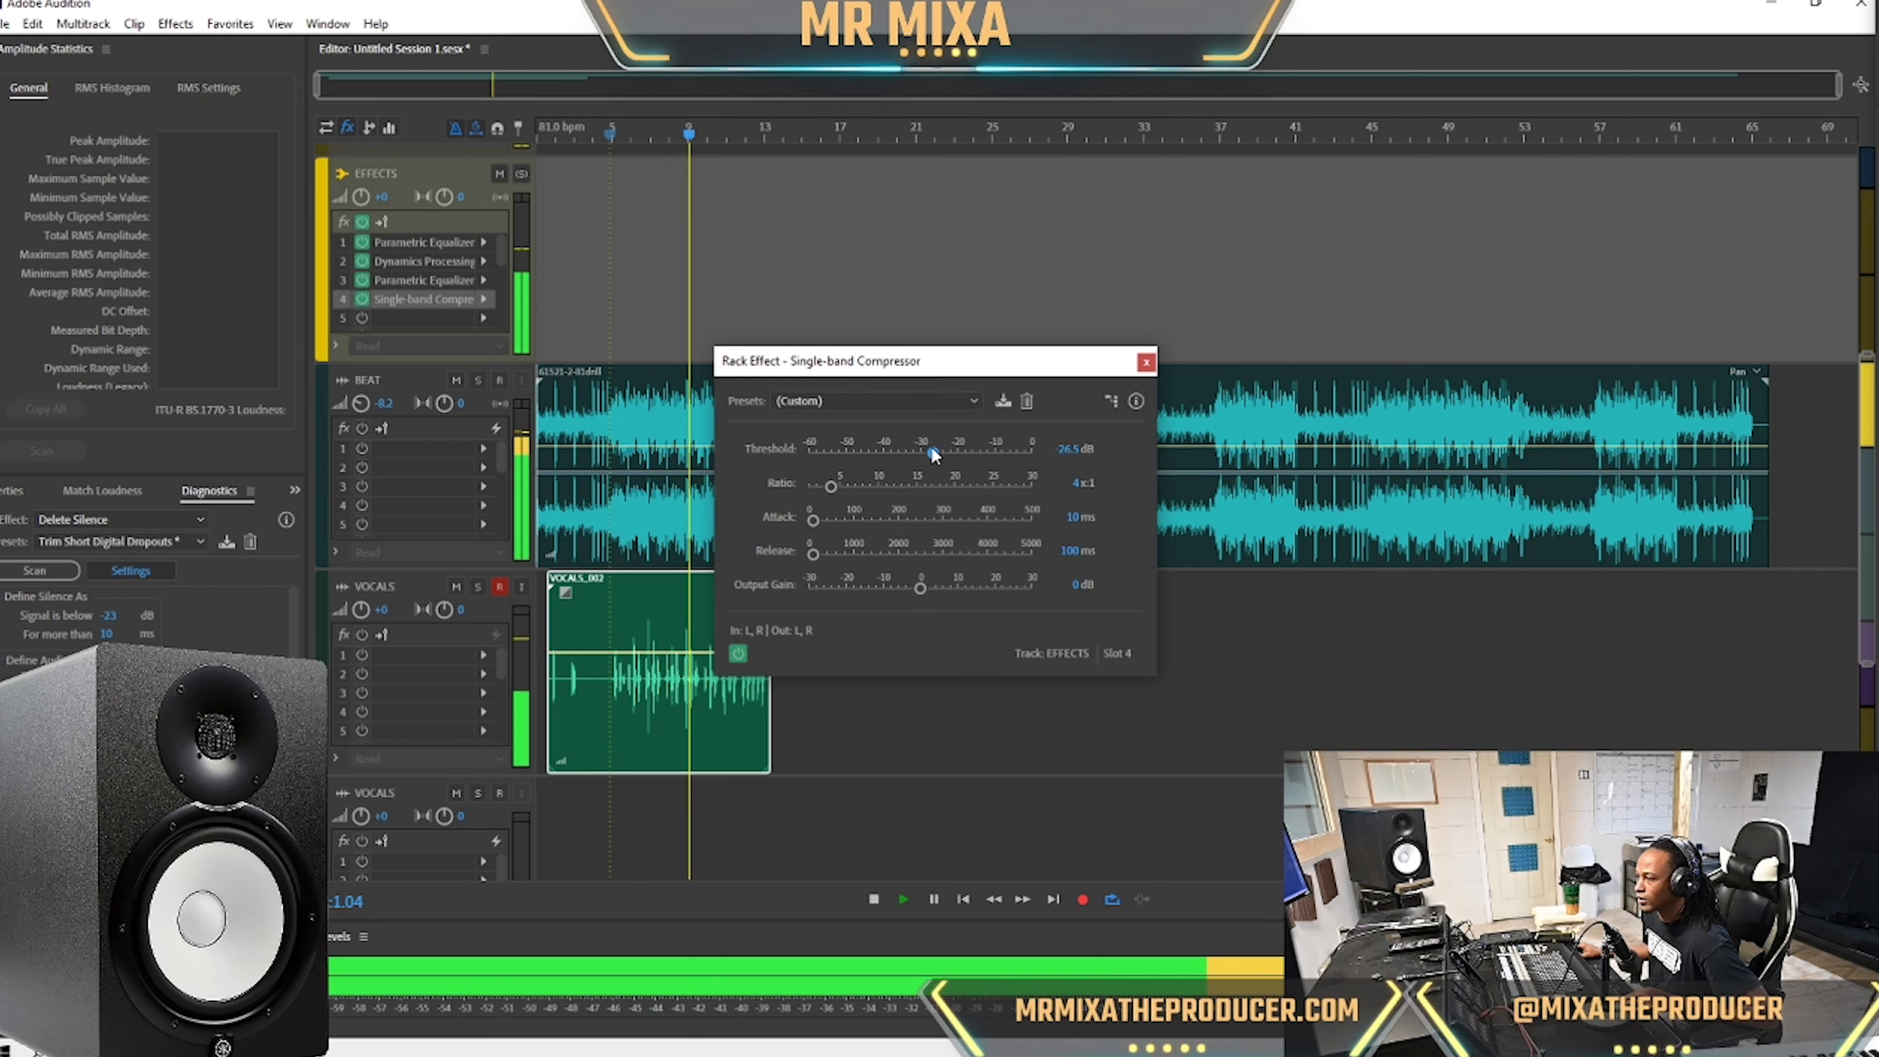
pyautogui.moveTo(933, 453); pyautogui.dragTo(1045, 499)
pyautogui.moveTo(918, 461); pyautogui.dragTo(910, 461)
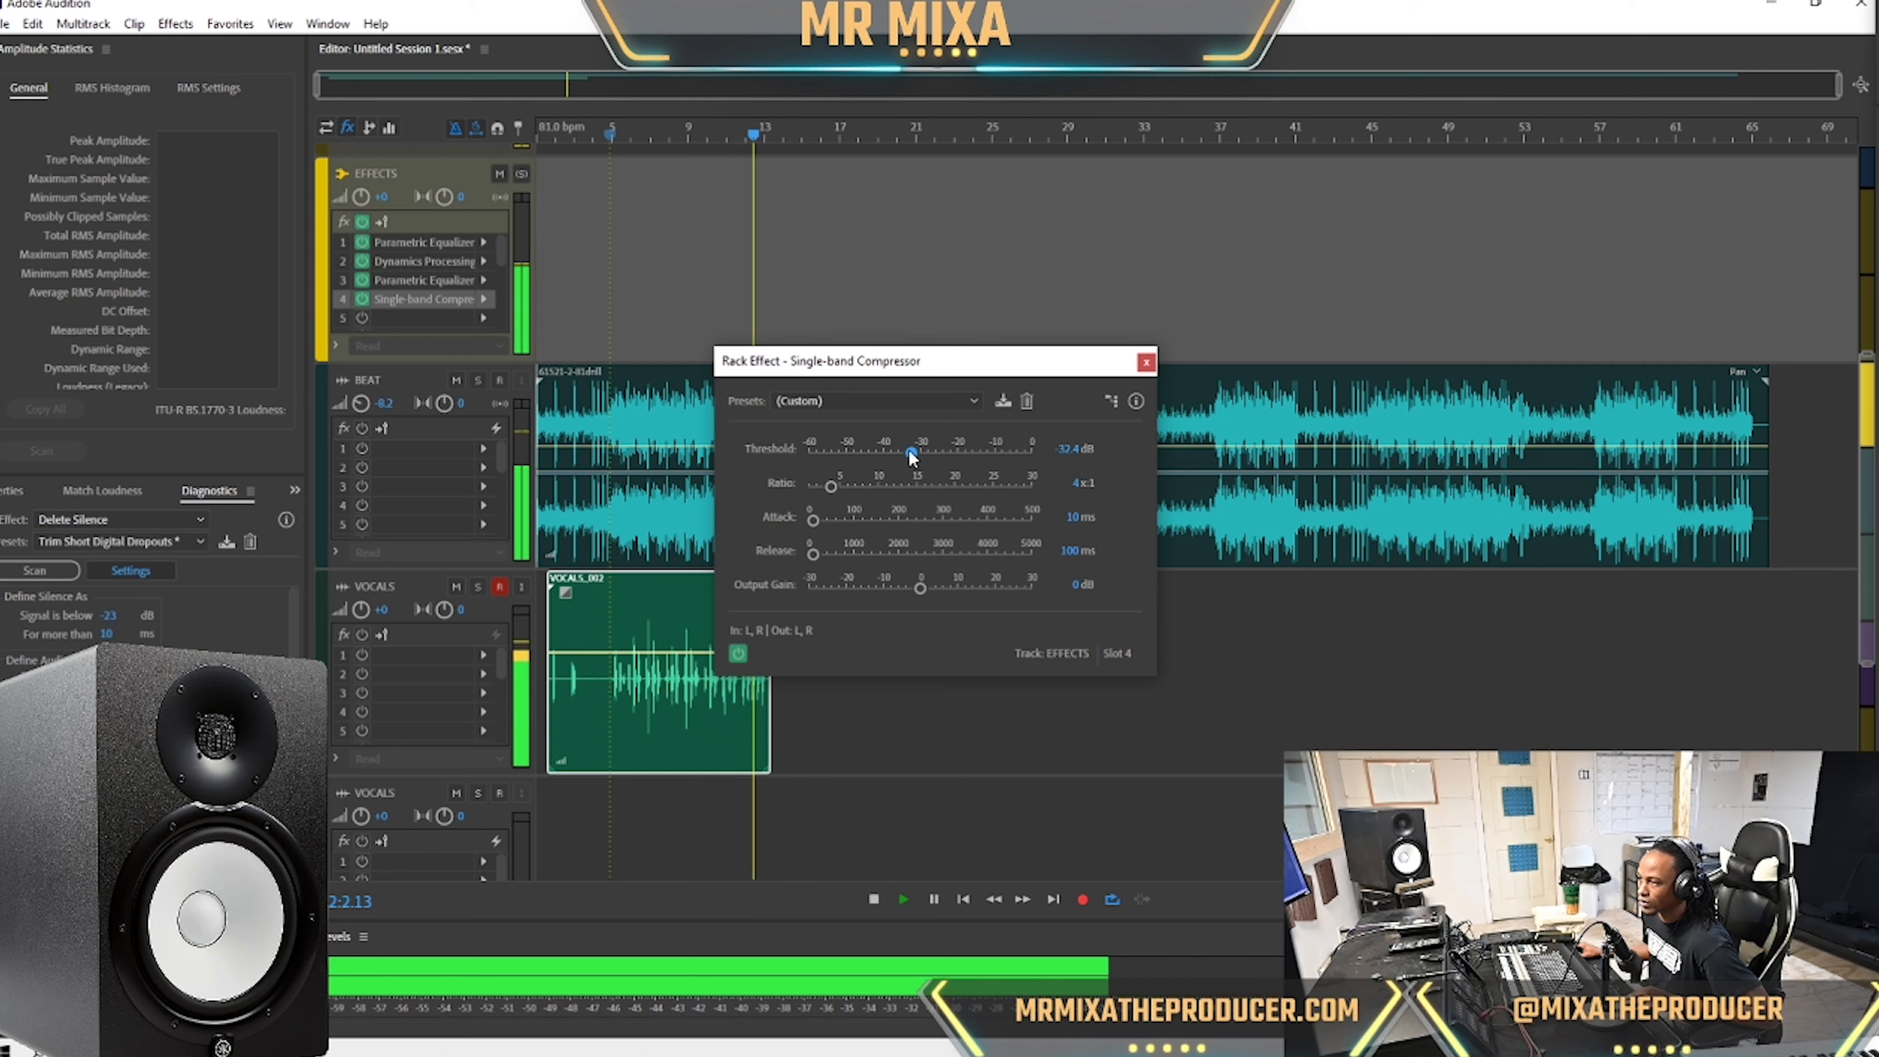
pyautogui.moveTo(921, 458); pyautogui.dragTo(923, 458)
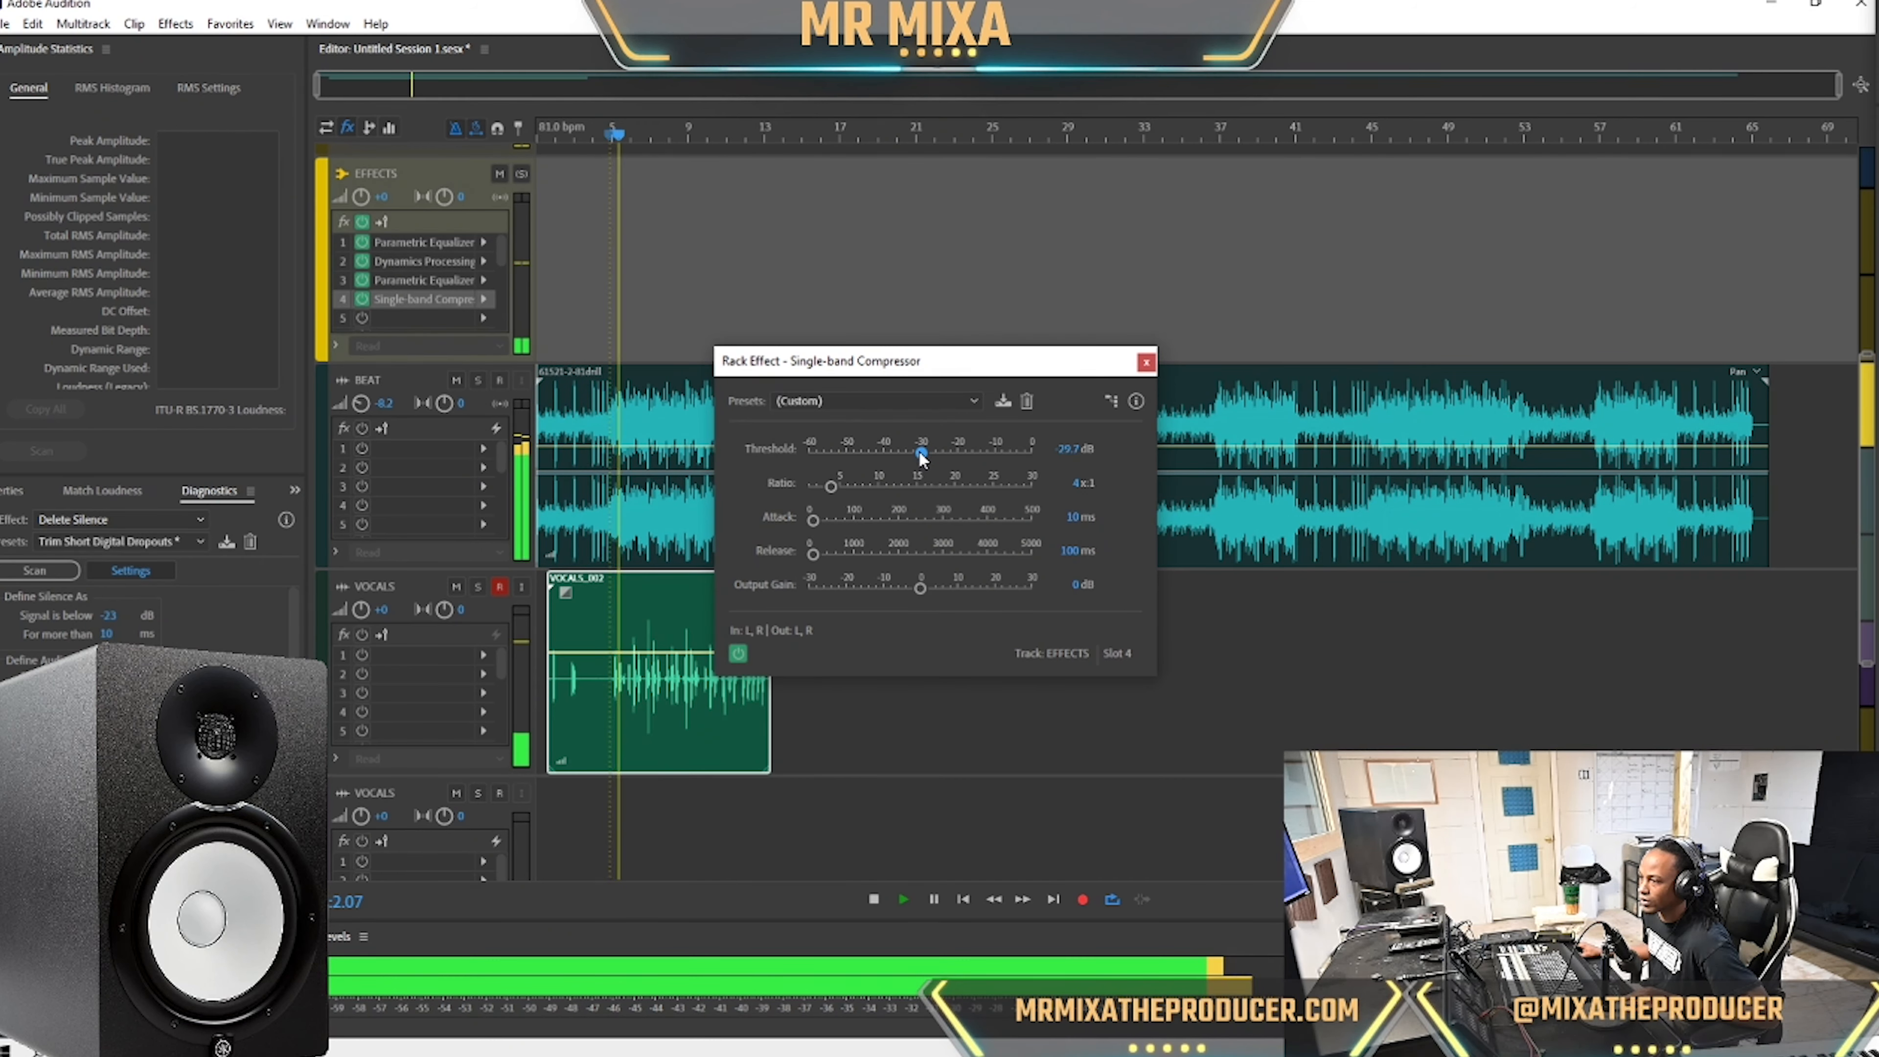
pyautogui.moveTo(923, 460); pyautogui.dragTo(938, 454)
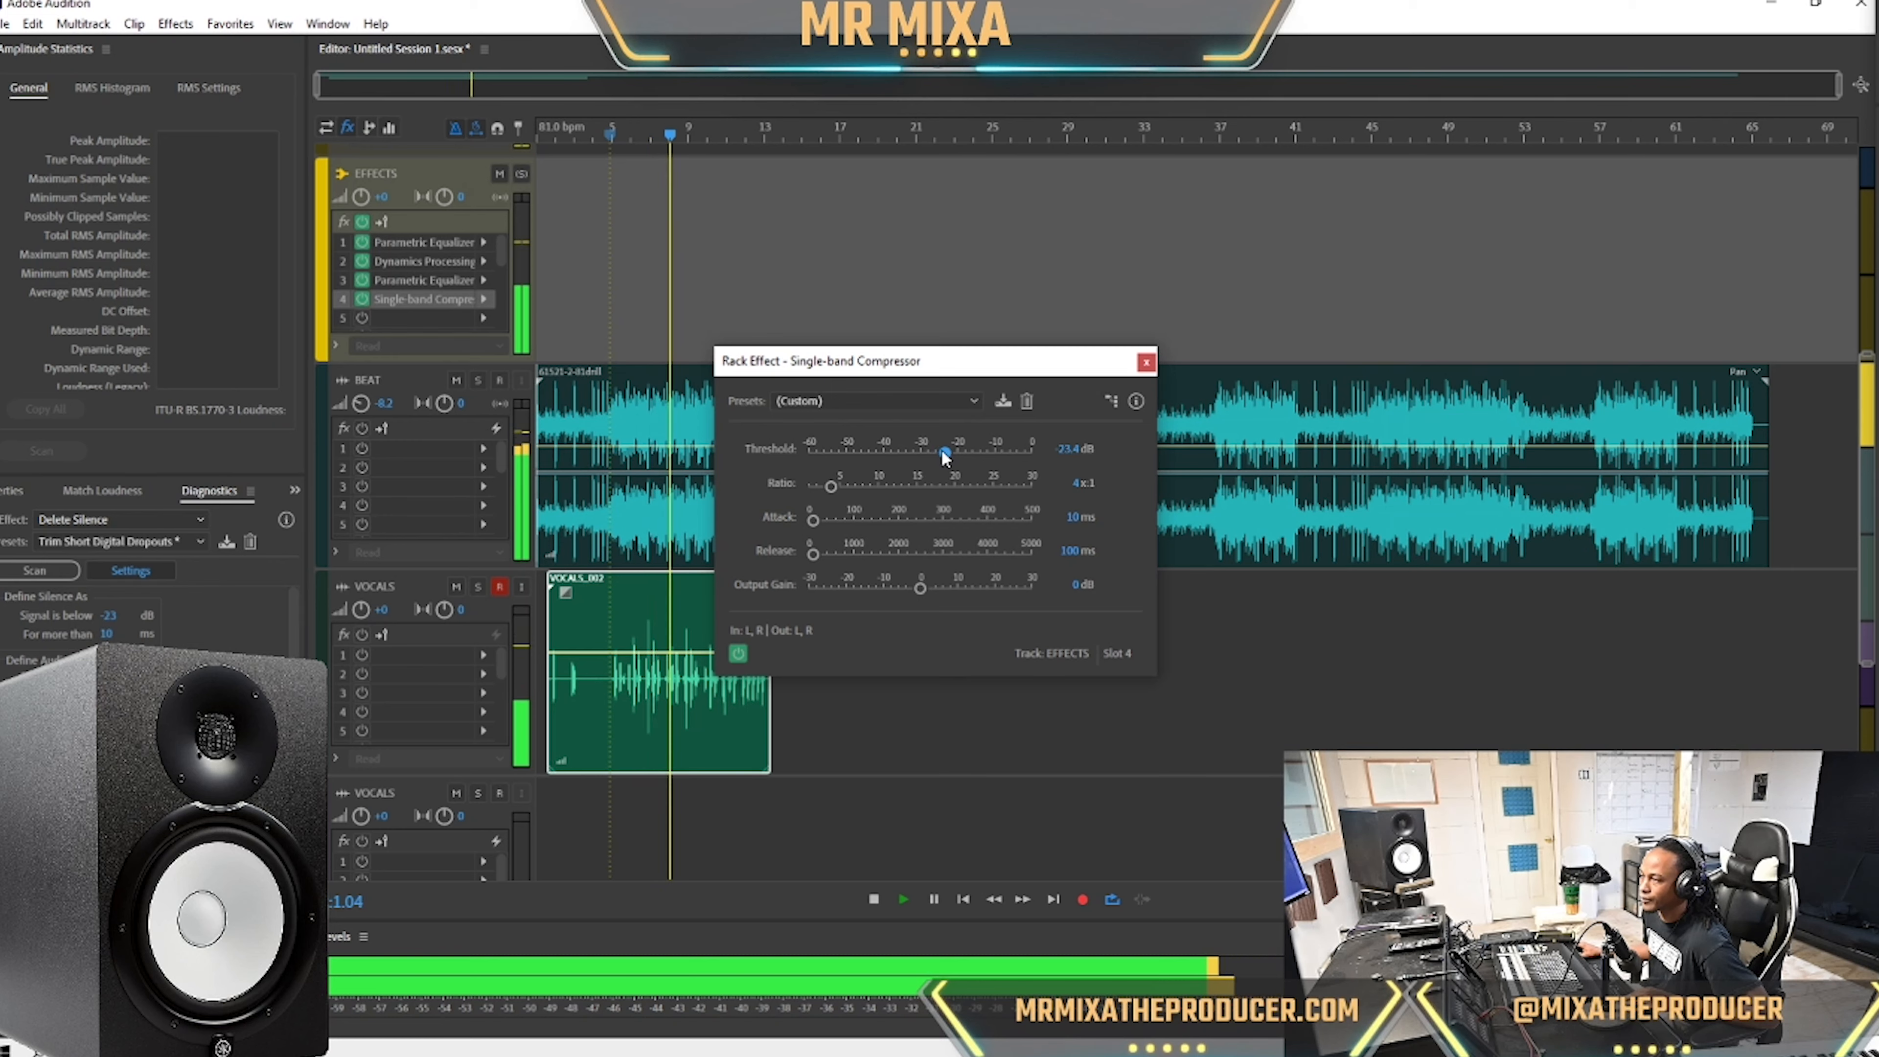
pyautogui.press('space')
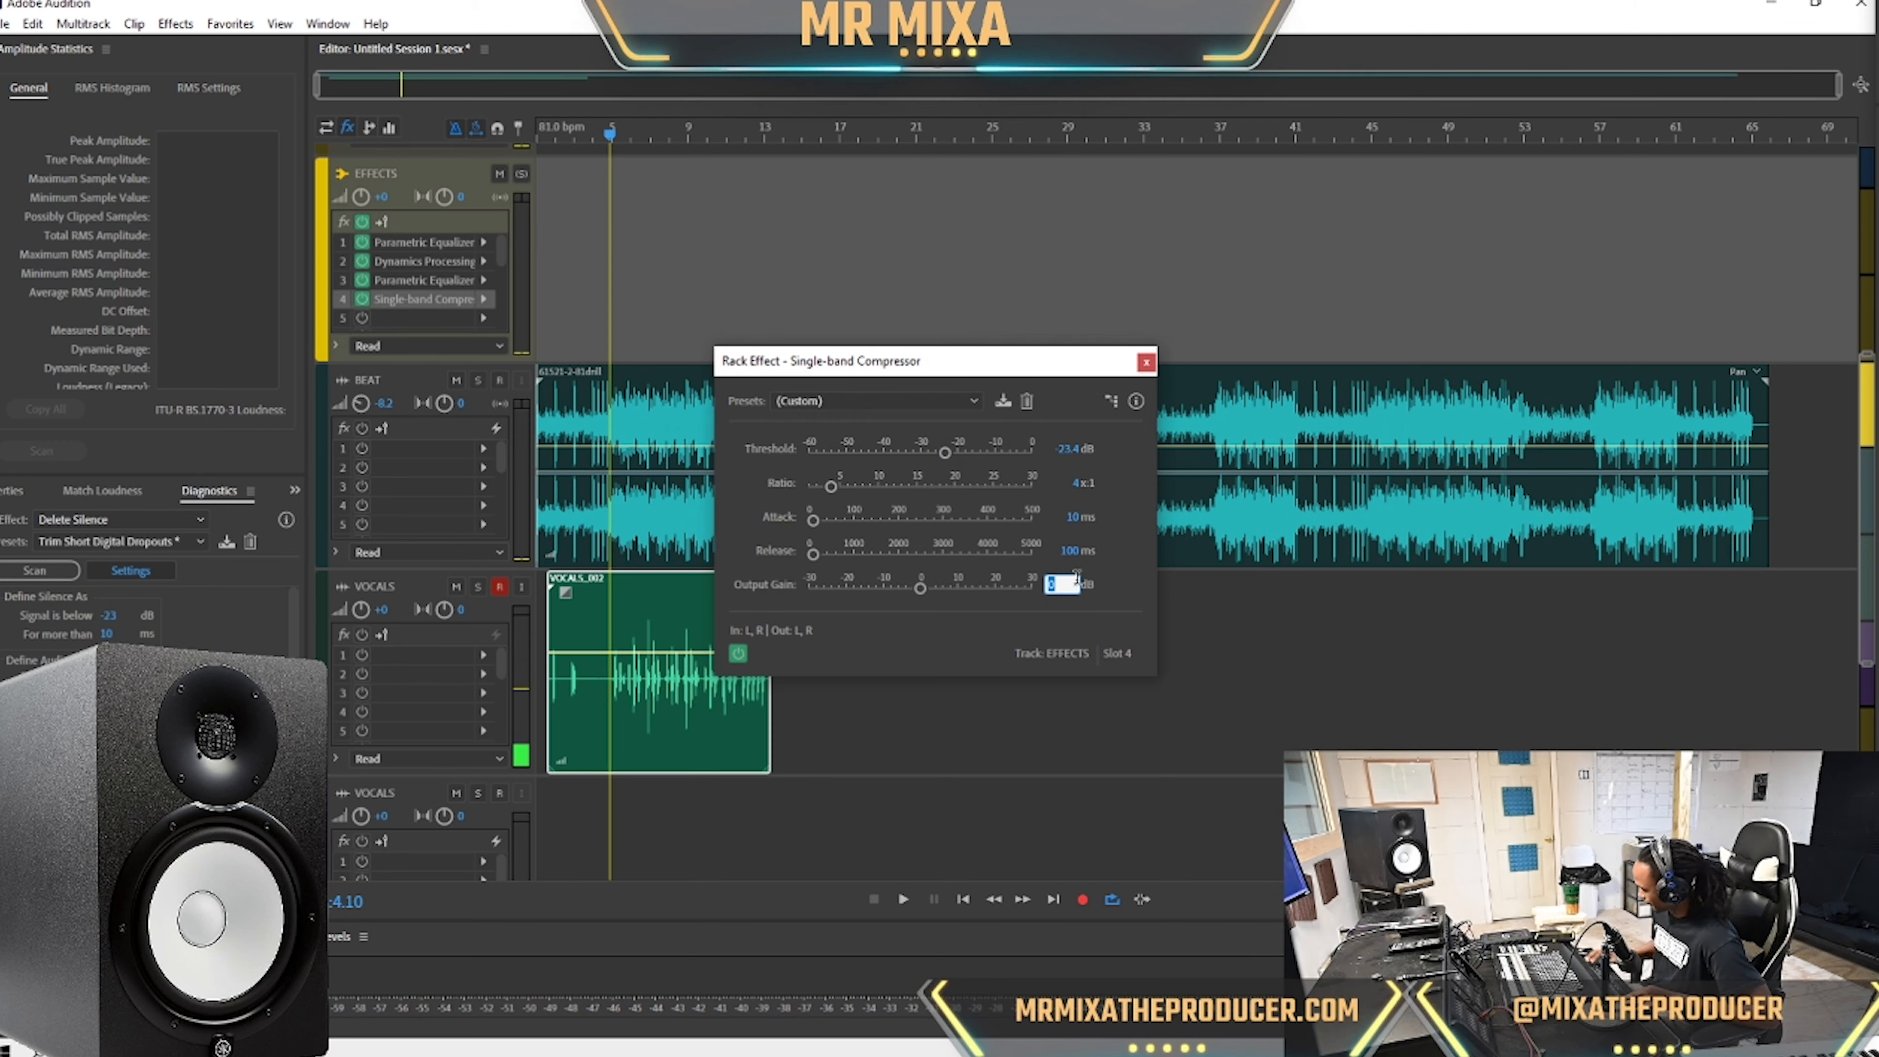
# Raise the compressor's output gain to 5 dB while auditioning the vocal, and close the compressor.
pyautogui.press('Return')
pyautogui.press('space')
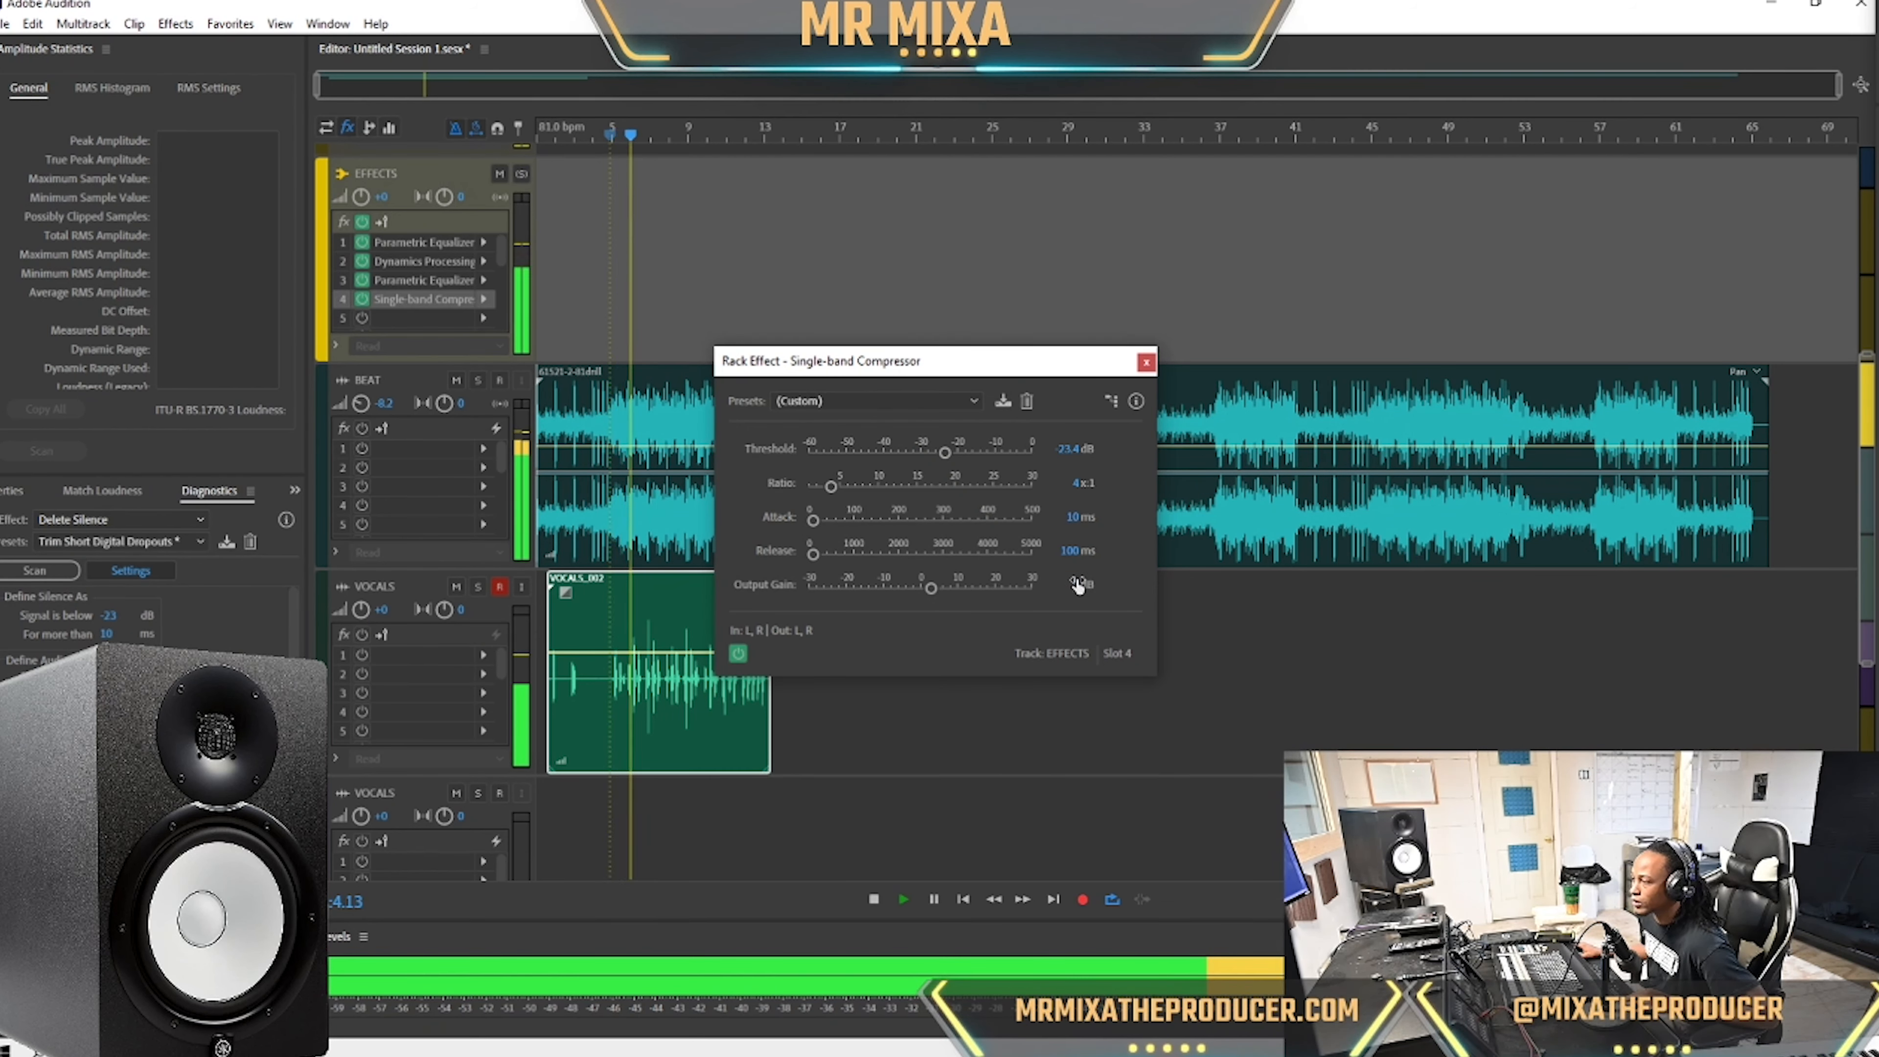
pyautogui.click(1078, 585)
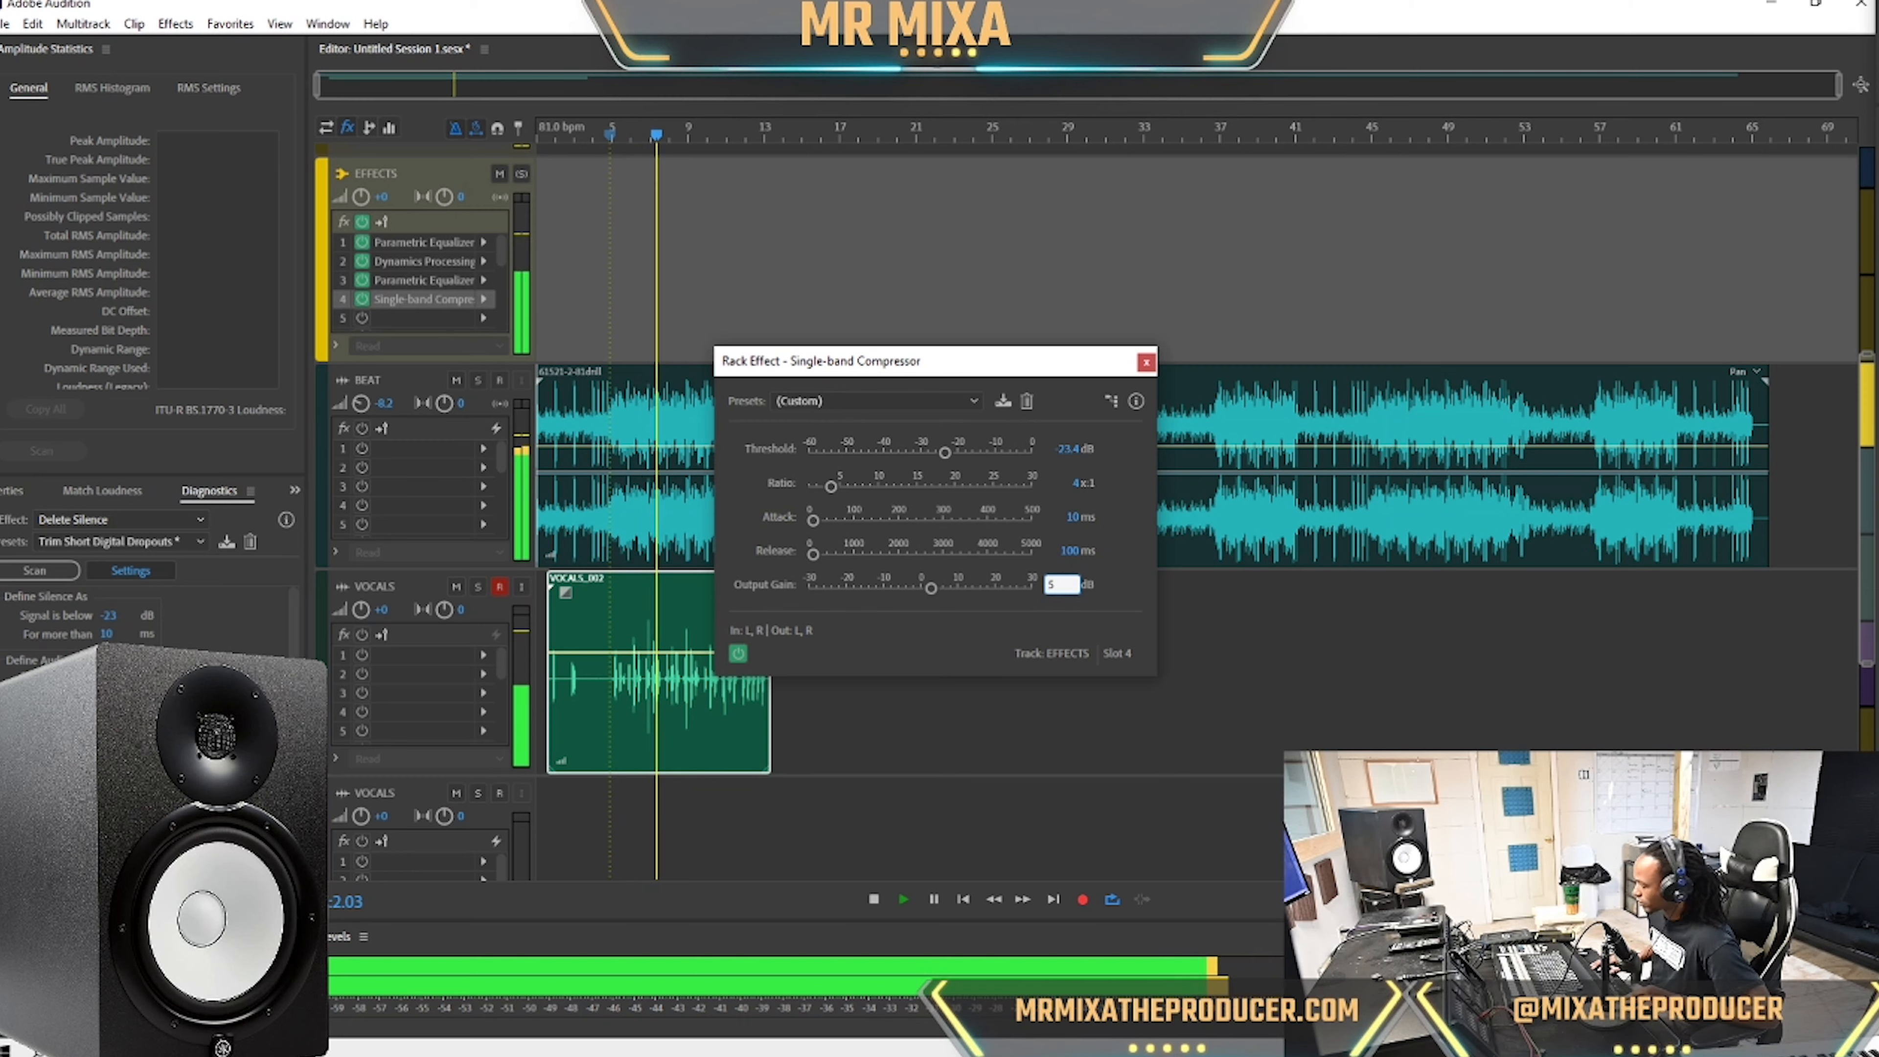
pyautogui.press('Return')
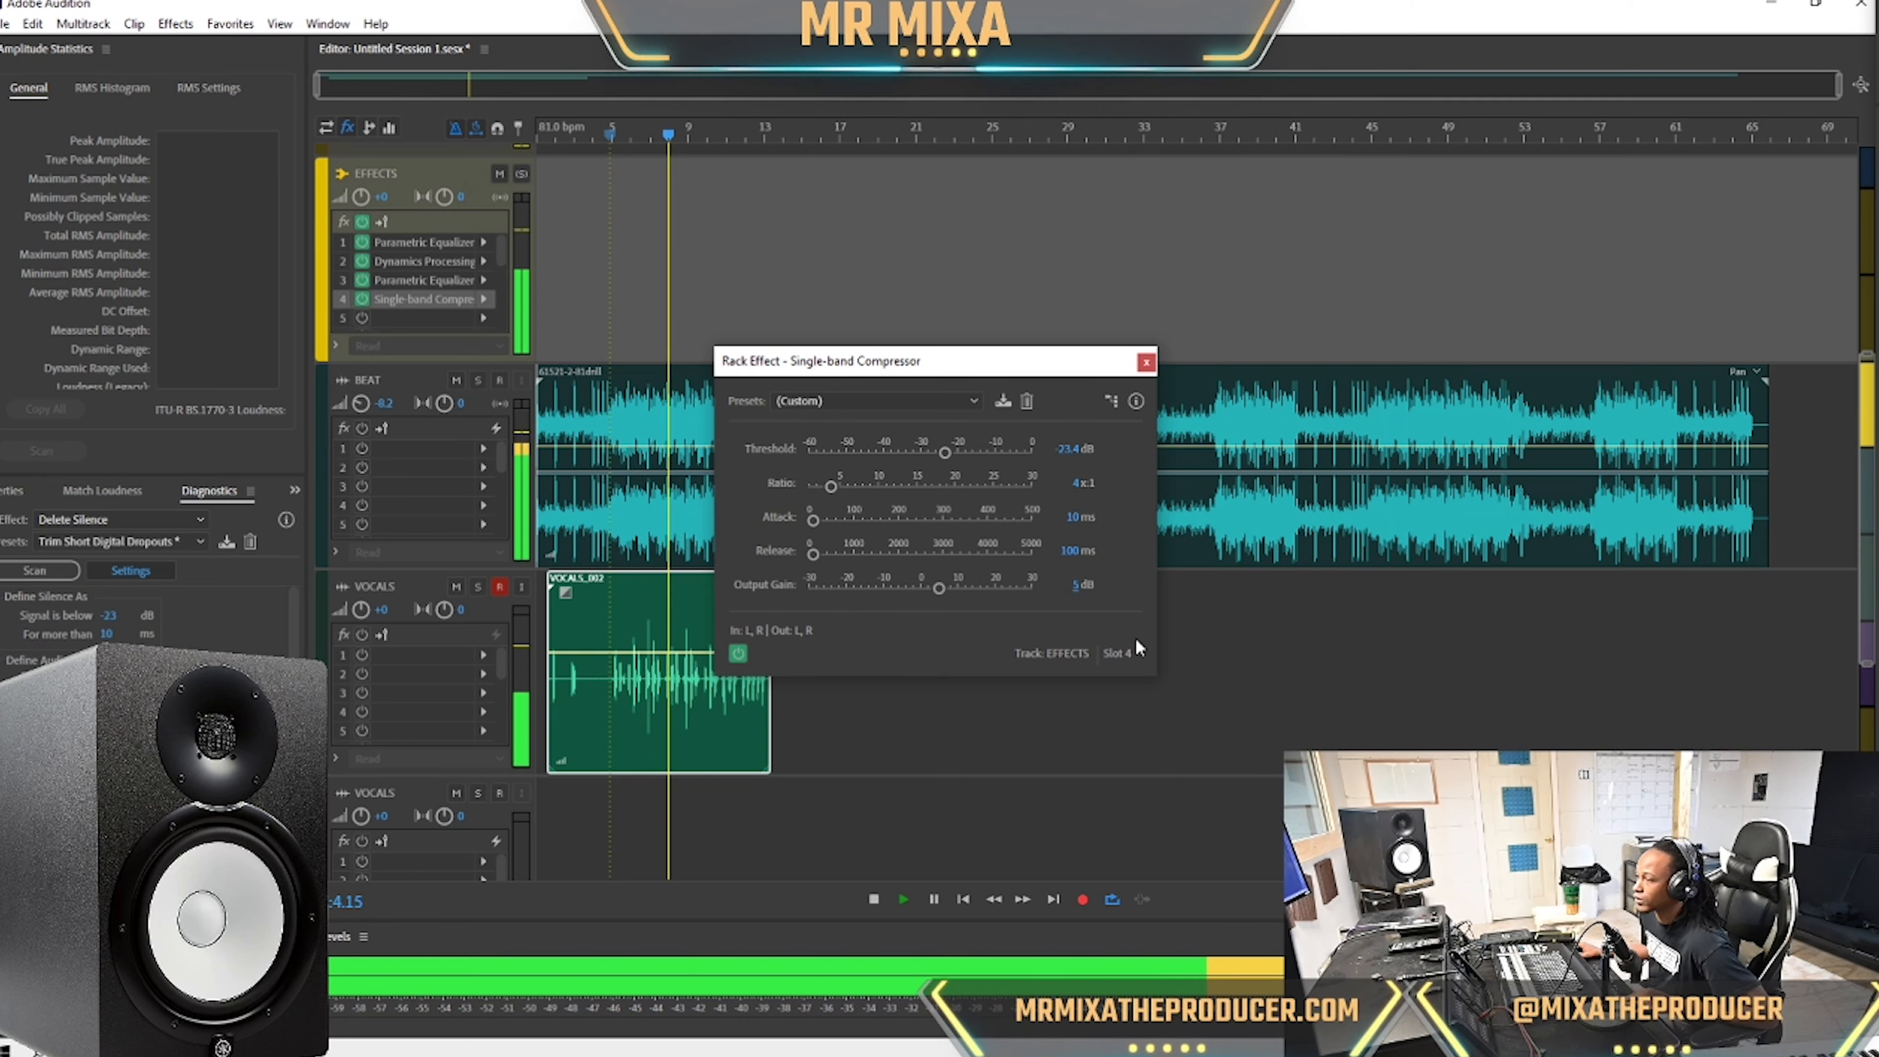
pyautogui.click(1145, 361)
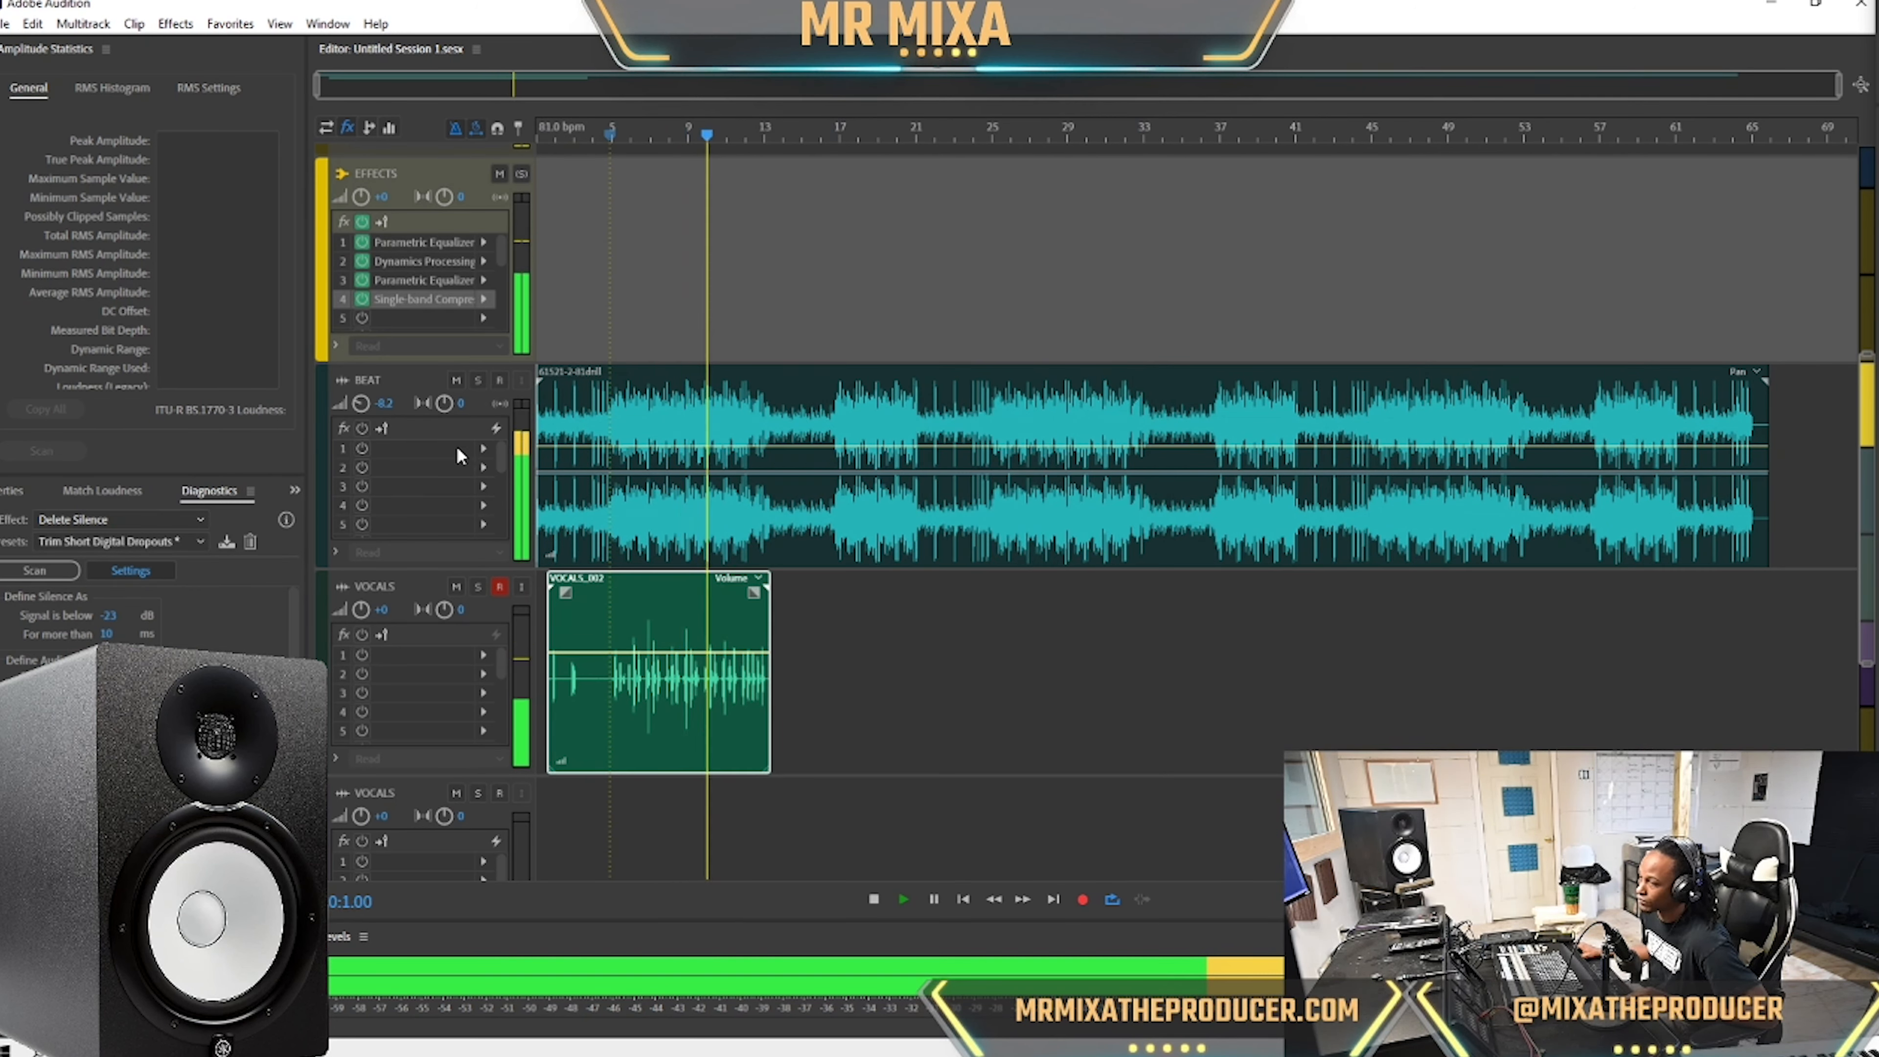
# Stop playback, expand the track heights to expose more EFFECTS slots, and open the effect choices for empty slot 5.
pyautogui.scroll(-1, 462, 456)
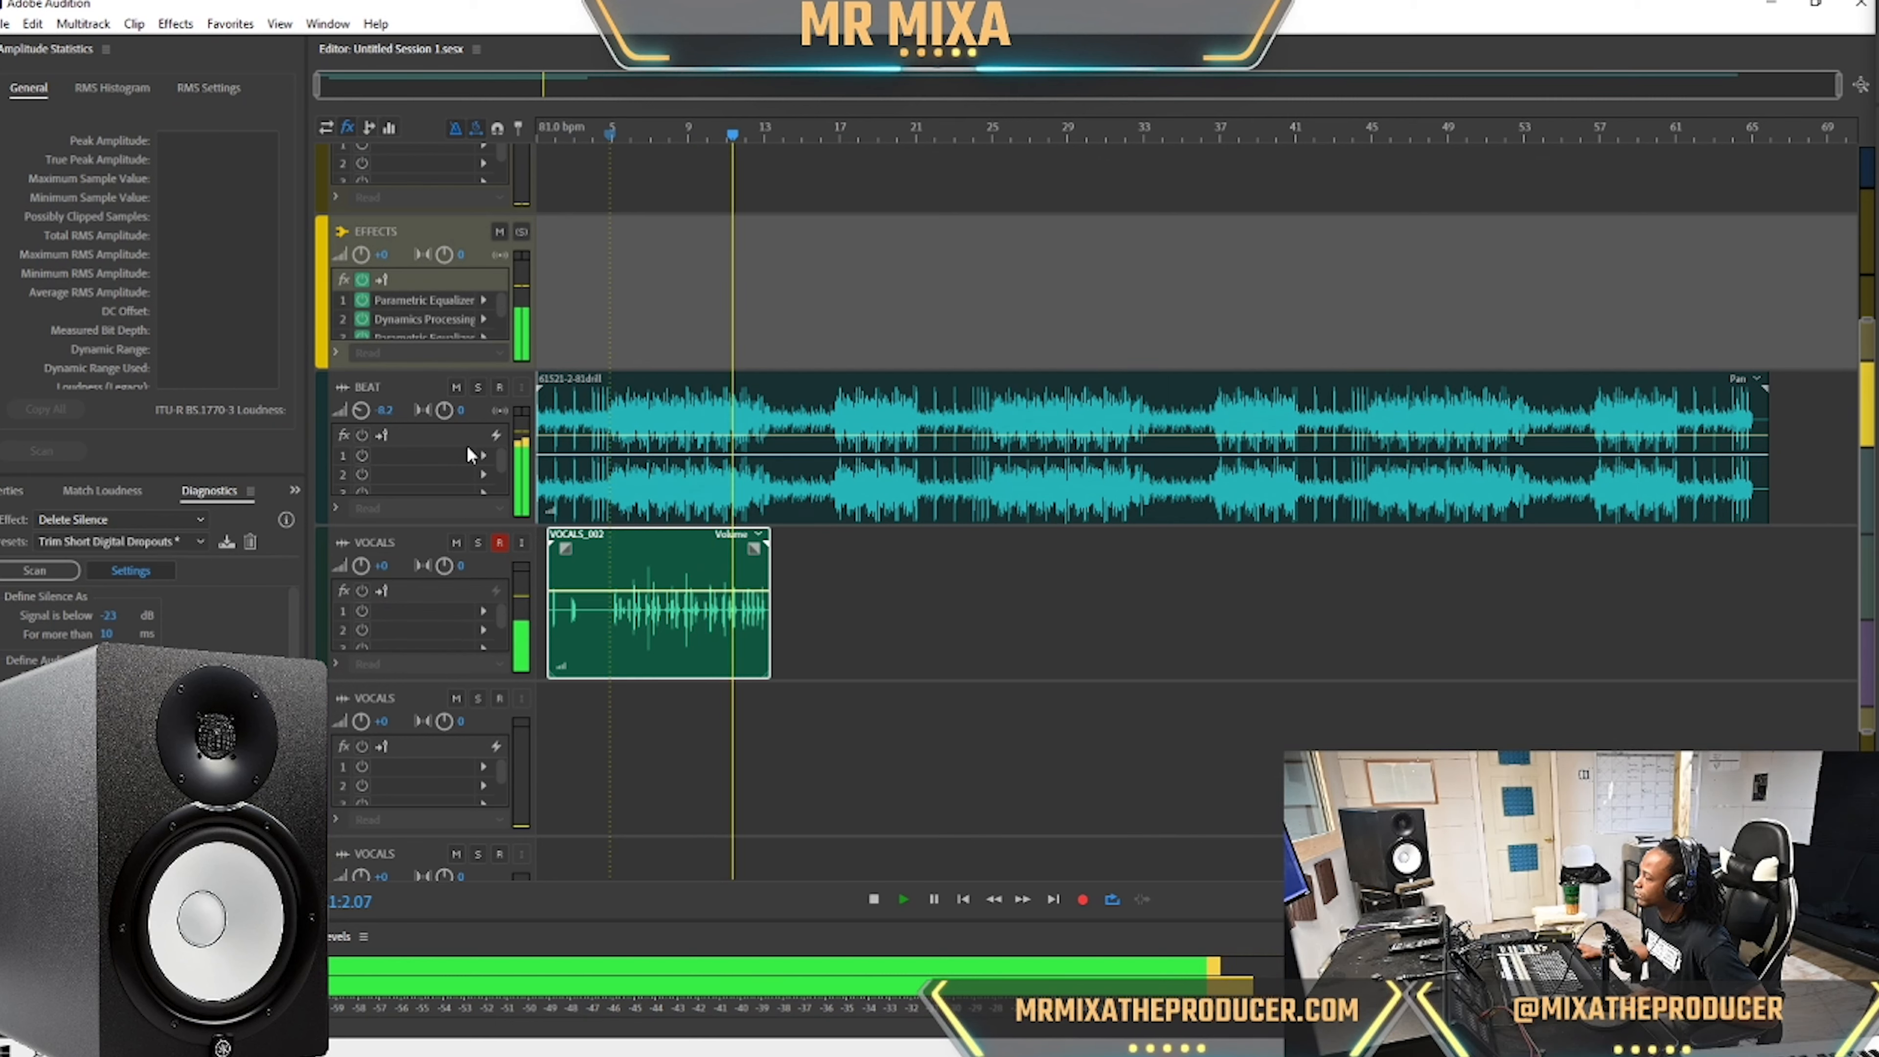
pyautogui.scroll(1, 444, 441)
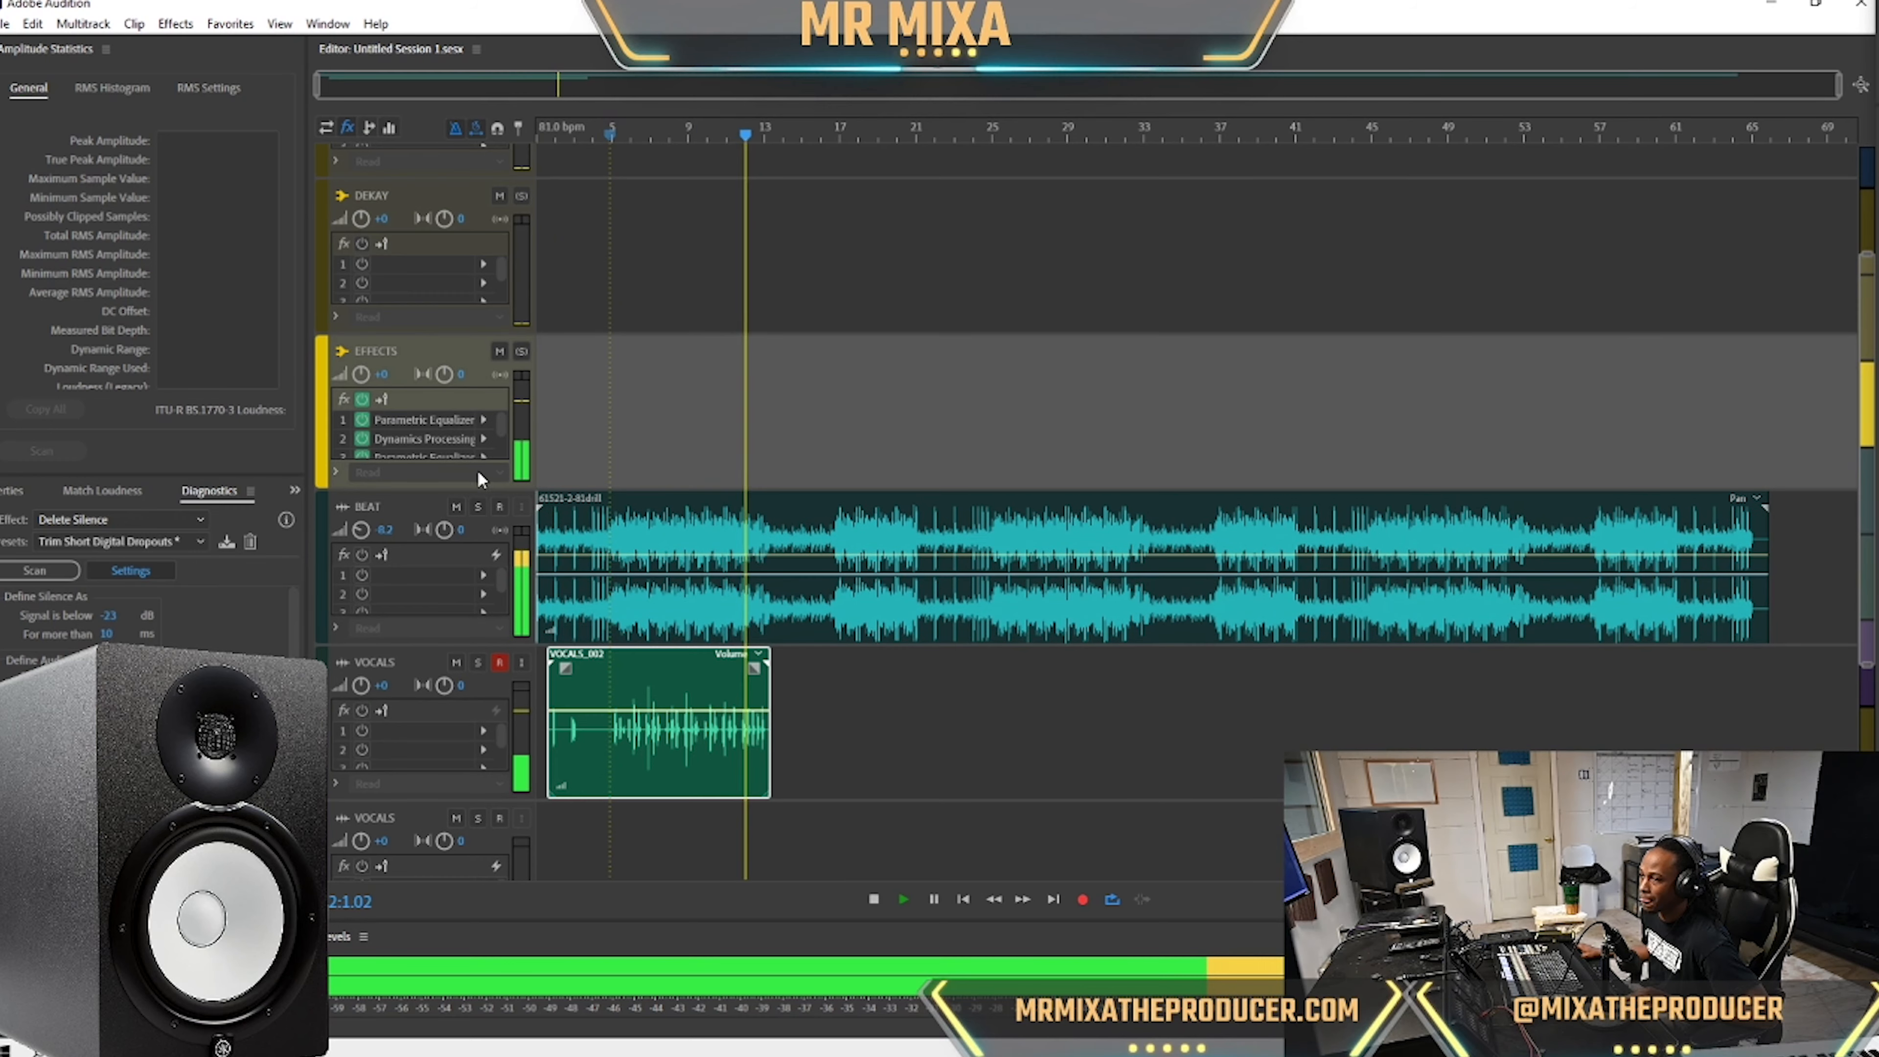
pyautogui.scroll(1, 437, 430)
pyautogui.press('space')
pyautogui.click(483, 411)
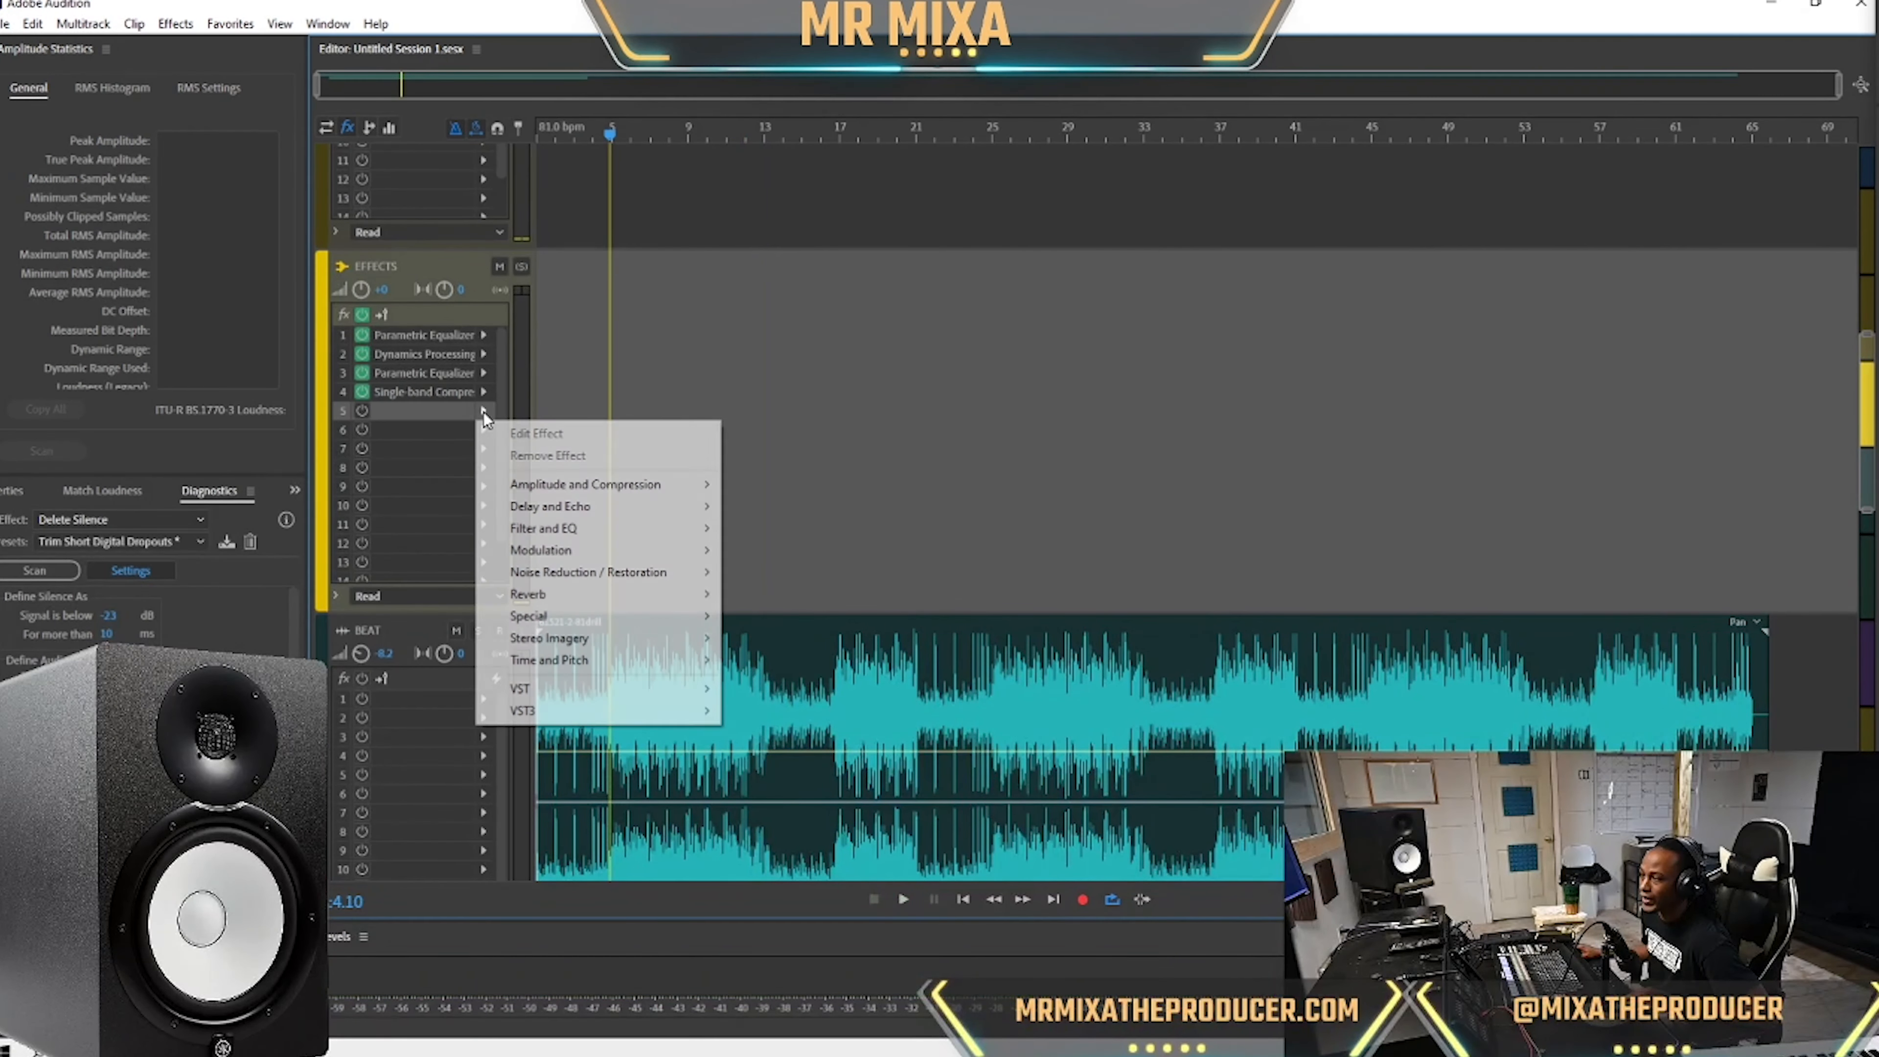
# Add a DeEsser to slot 5 of the EFFECTS track and load the Low Voice DeEsser preset.
pyautogui.moveTo(643, 485)
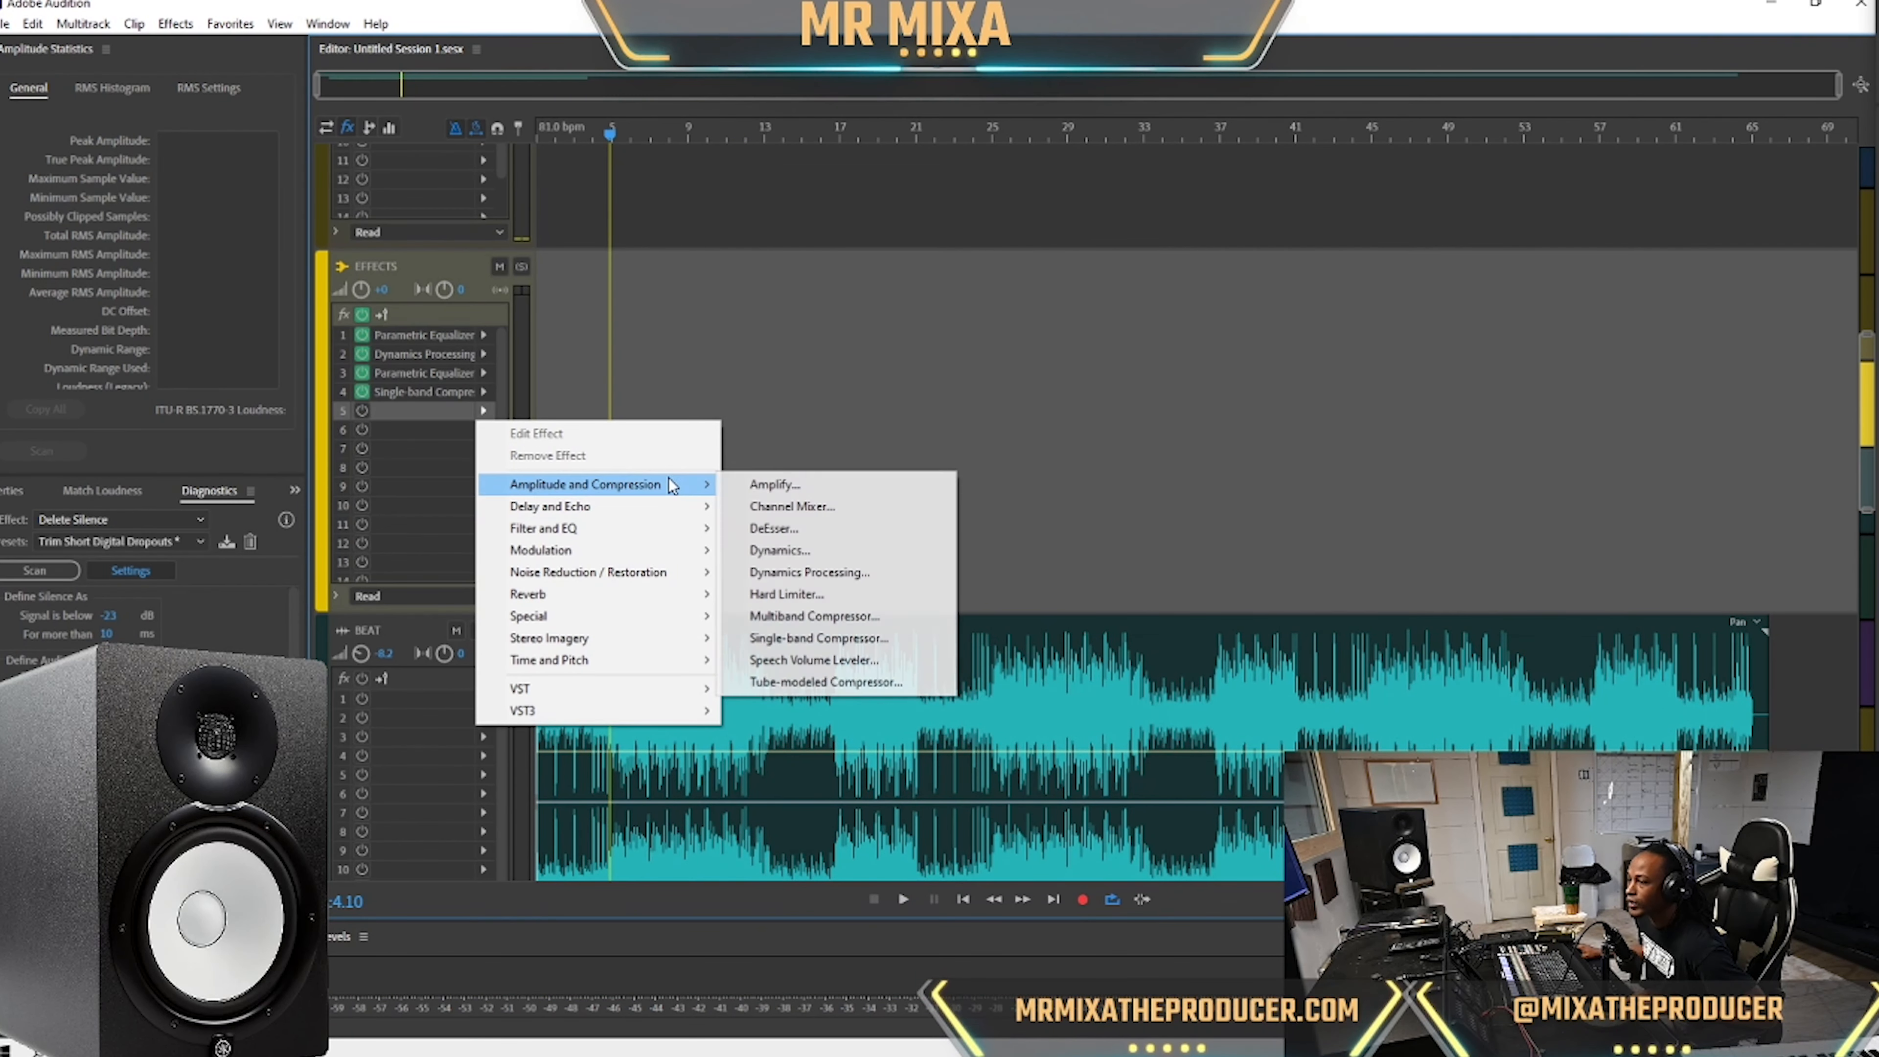
pyautogui.click(830, 536)
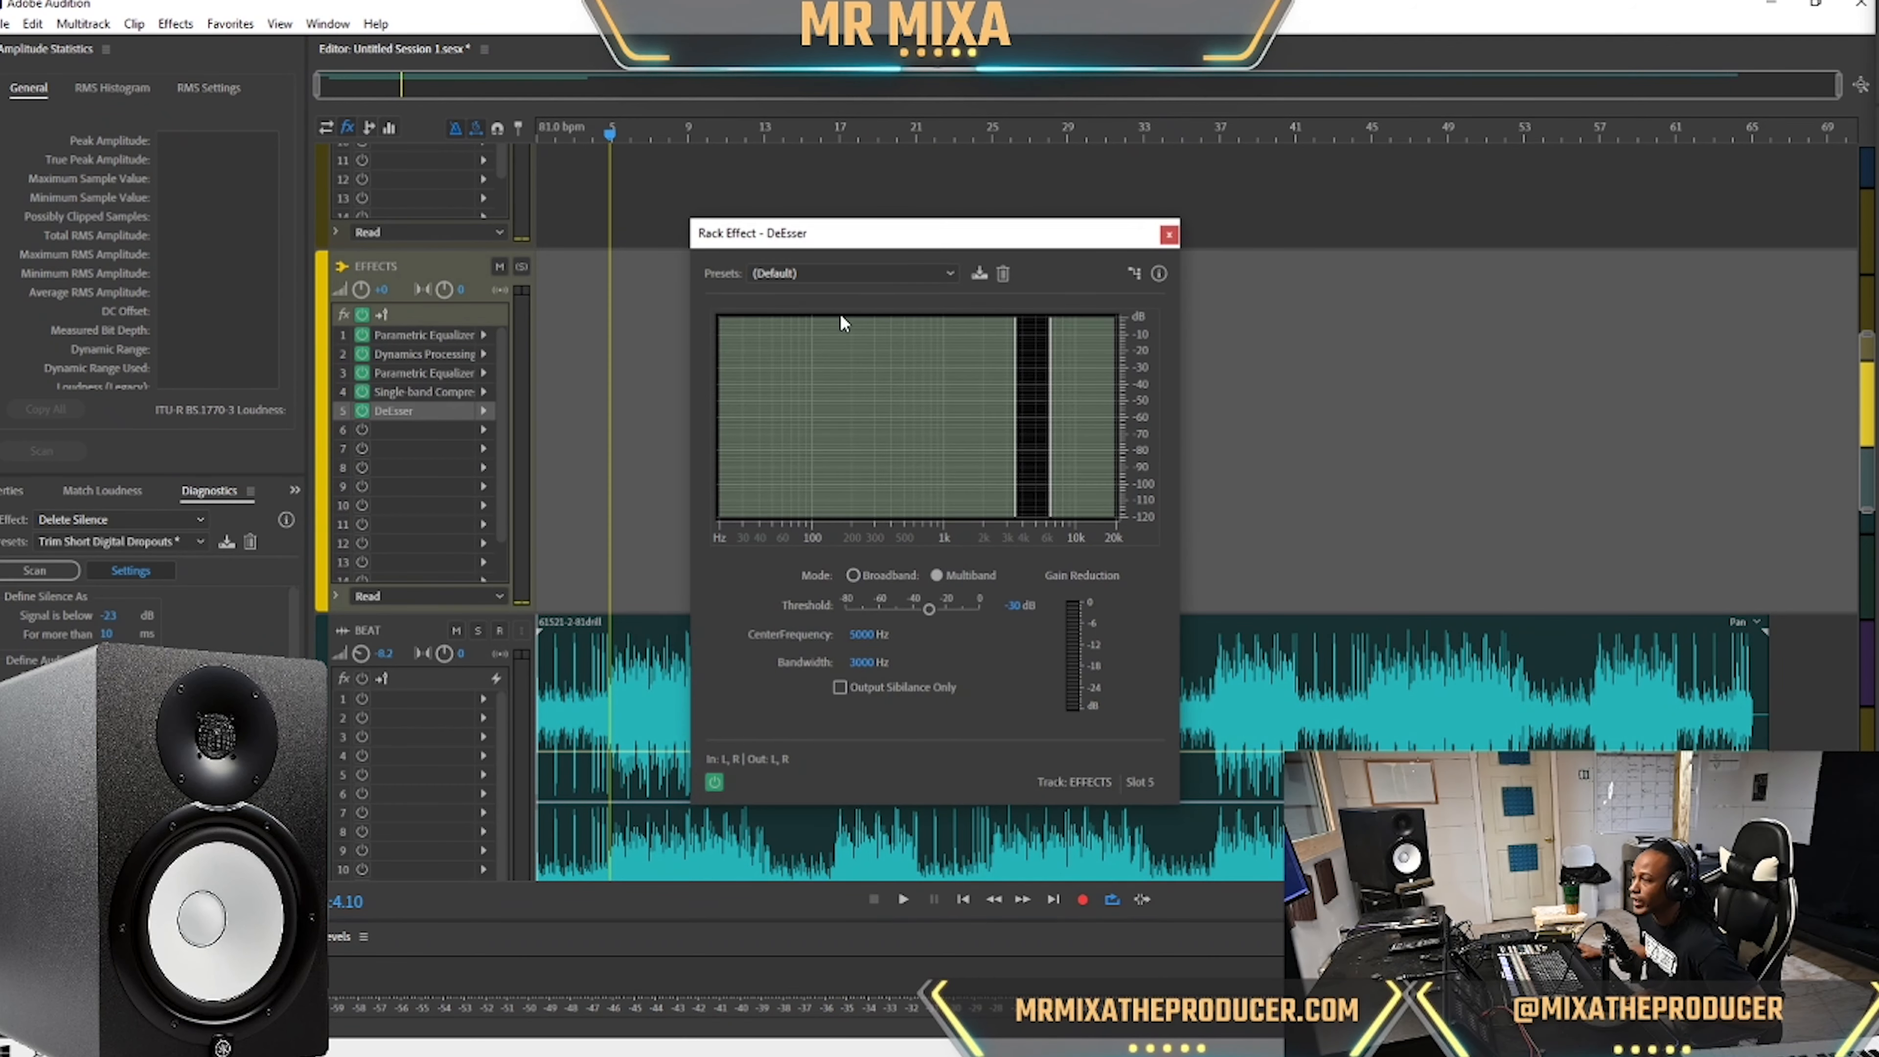
pyautogui.click(888, 272)
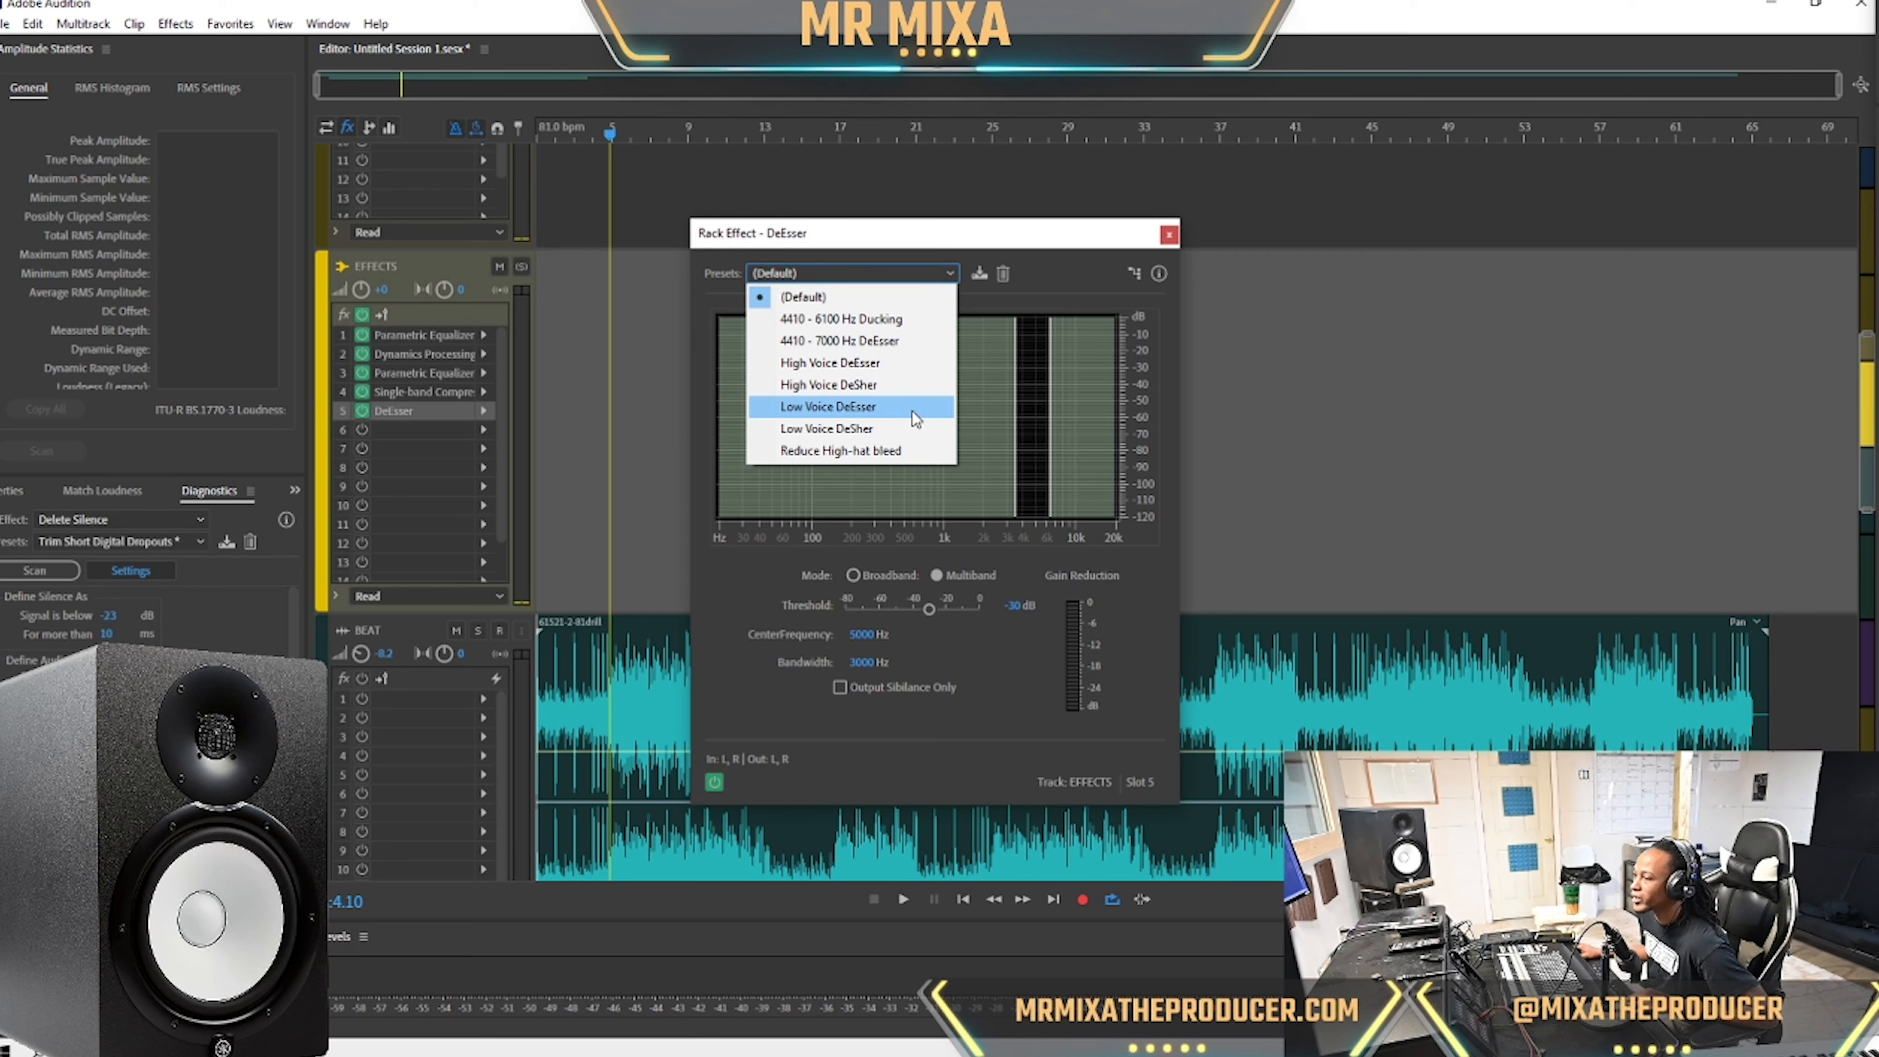
pyautogui.click(914, 413)
# While auditioning the mix, set the DeEsser's threshold to -41.1 dB and its center frequency to 8577 Hz.
pyautogui.press('space')
pyautogui.moveTo(941, 608); pyautogui.dragTo(909, 613)
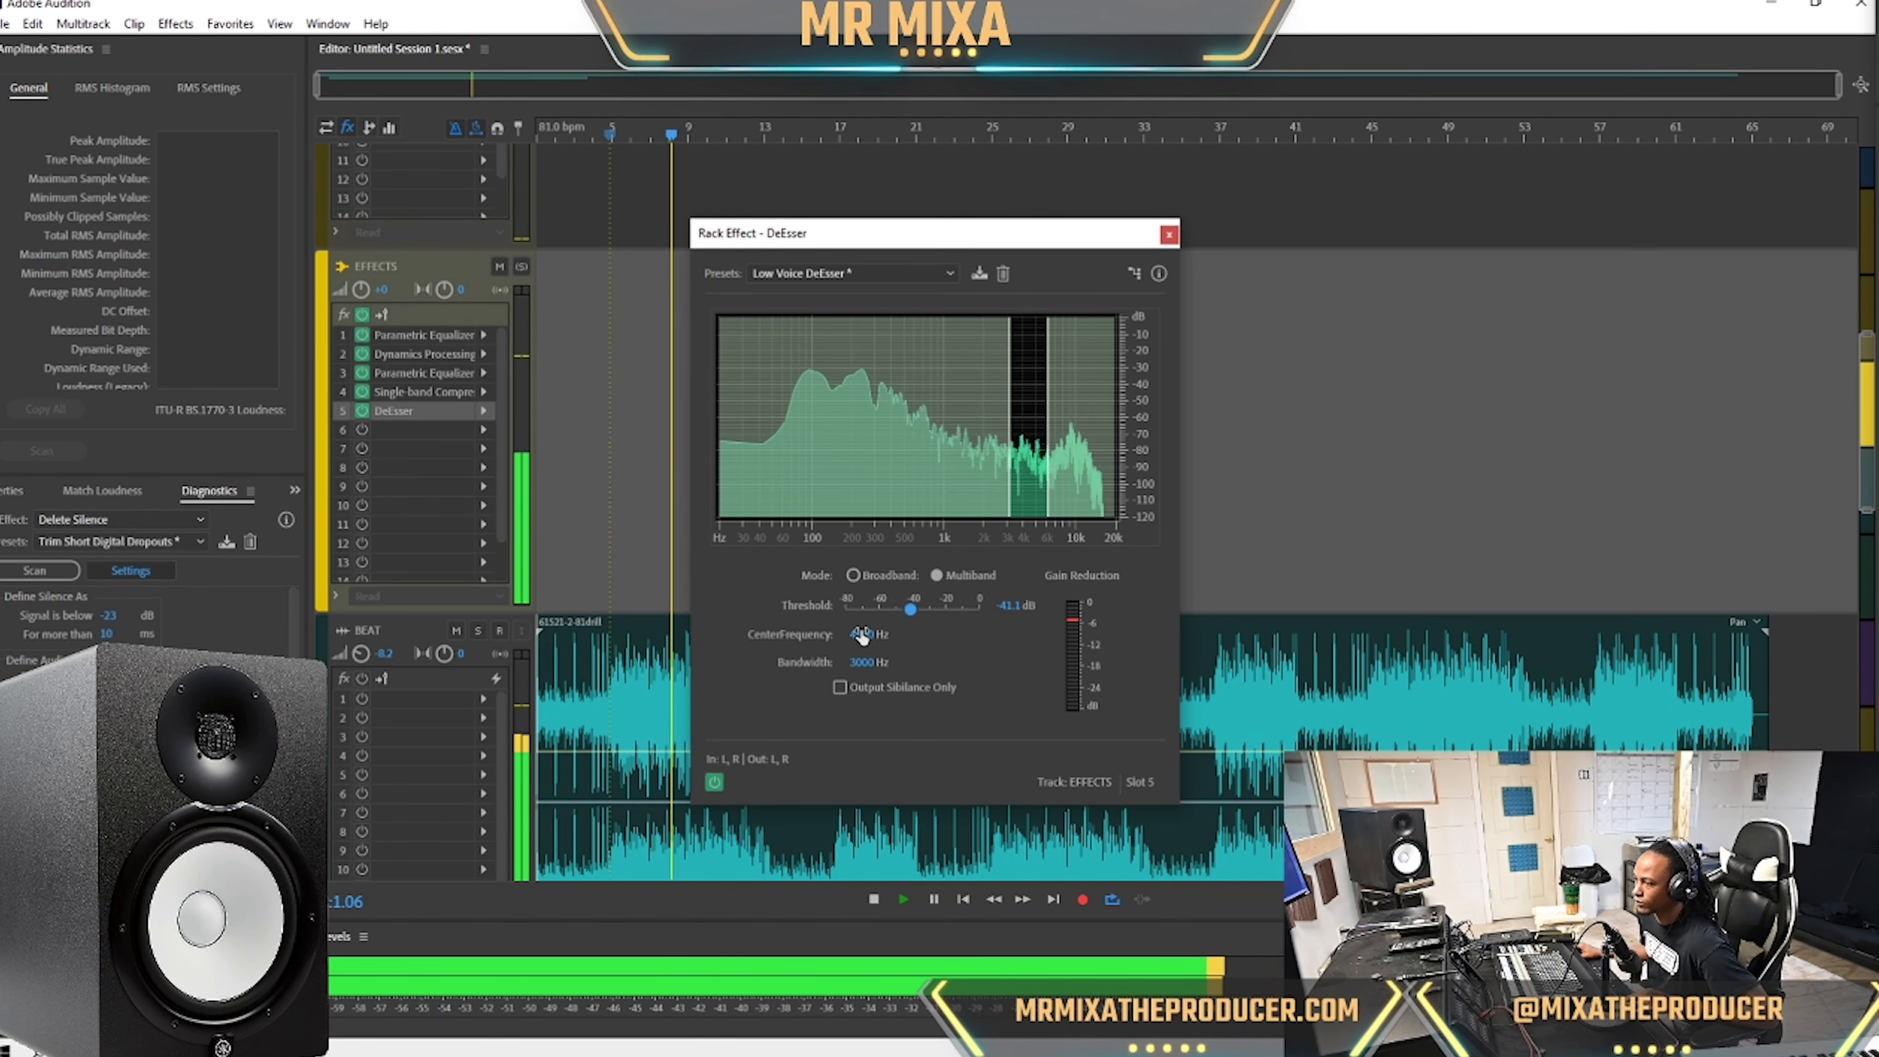
pyautogui.moveTo(862, 636); pyautogui.dragTo(866, 568)
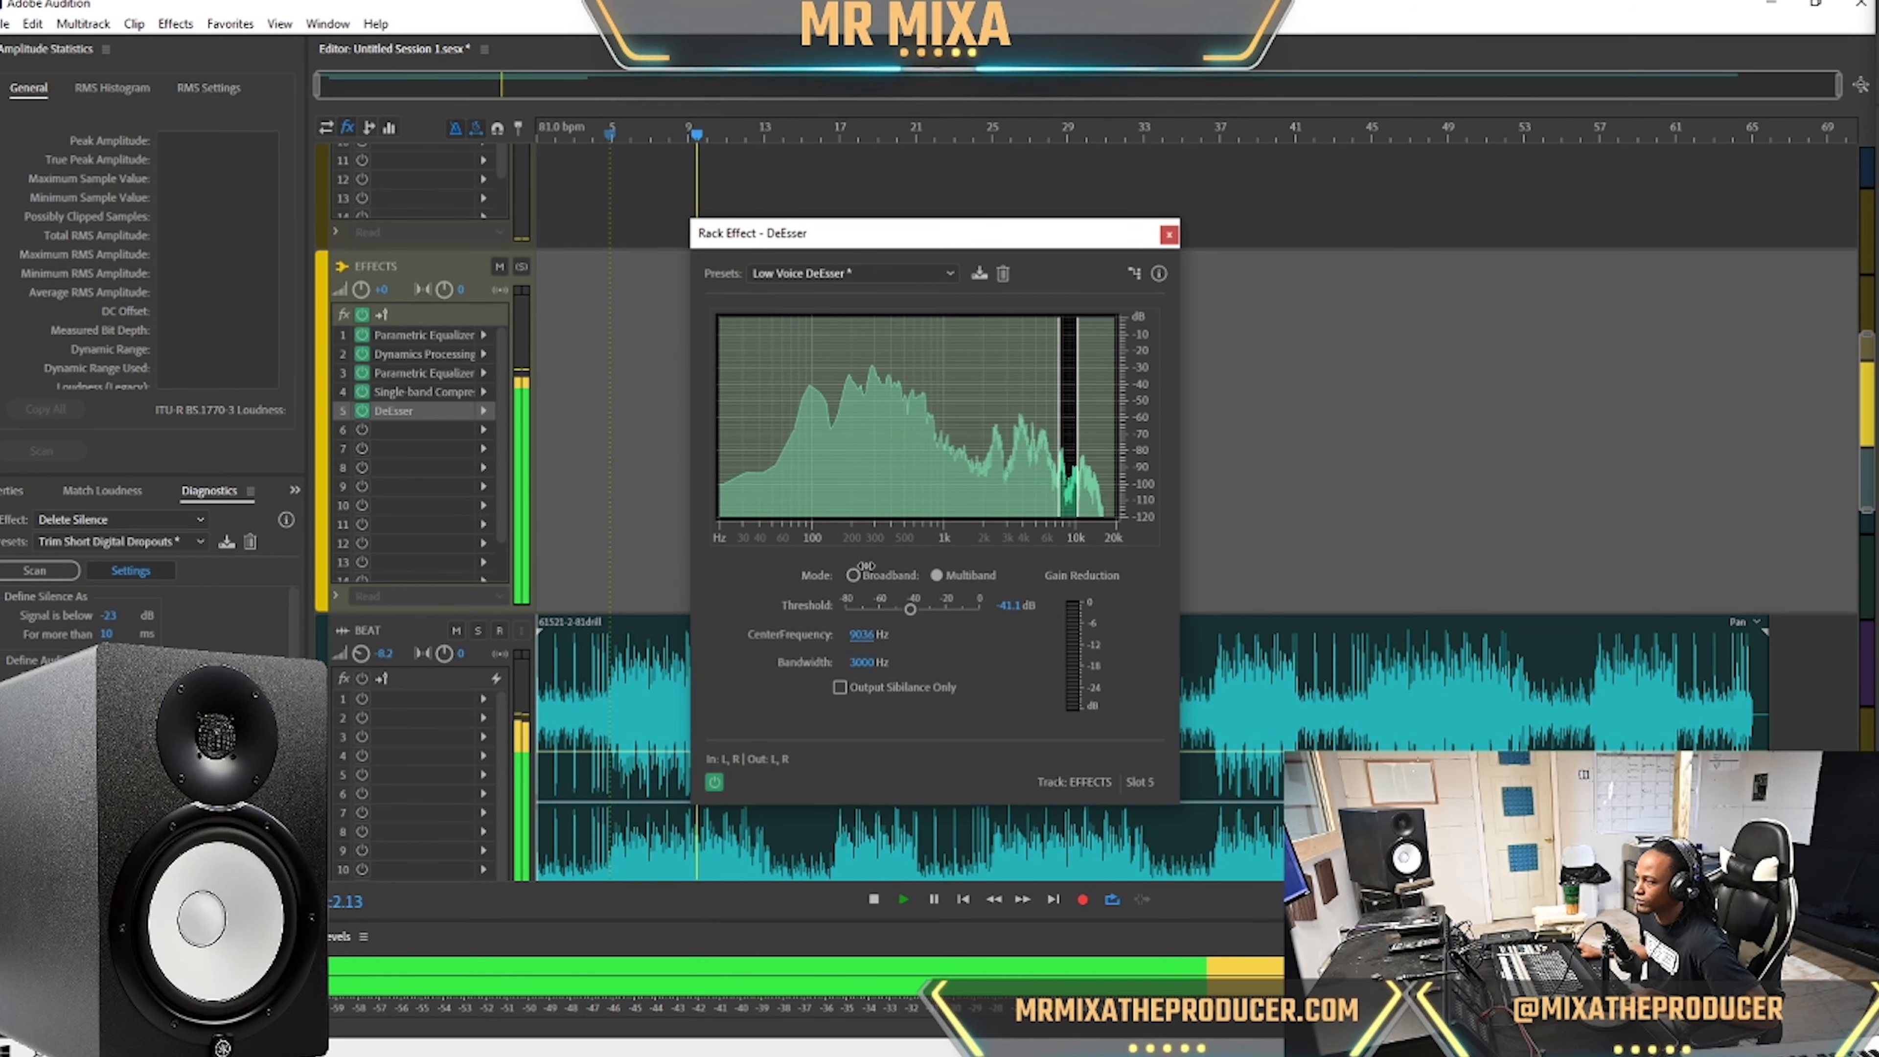
pyautogui.moveTo(866, 569); pyautogui.dragTo(868, 548)
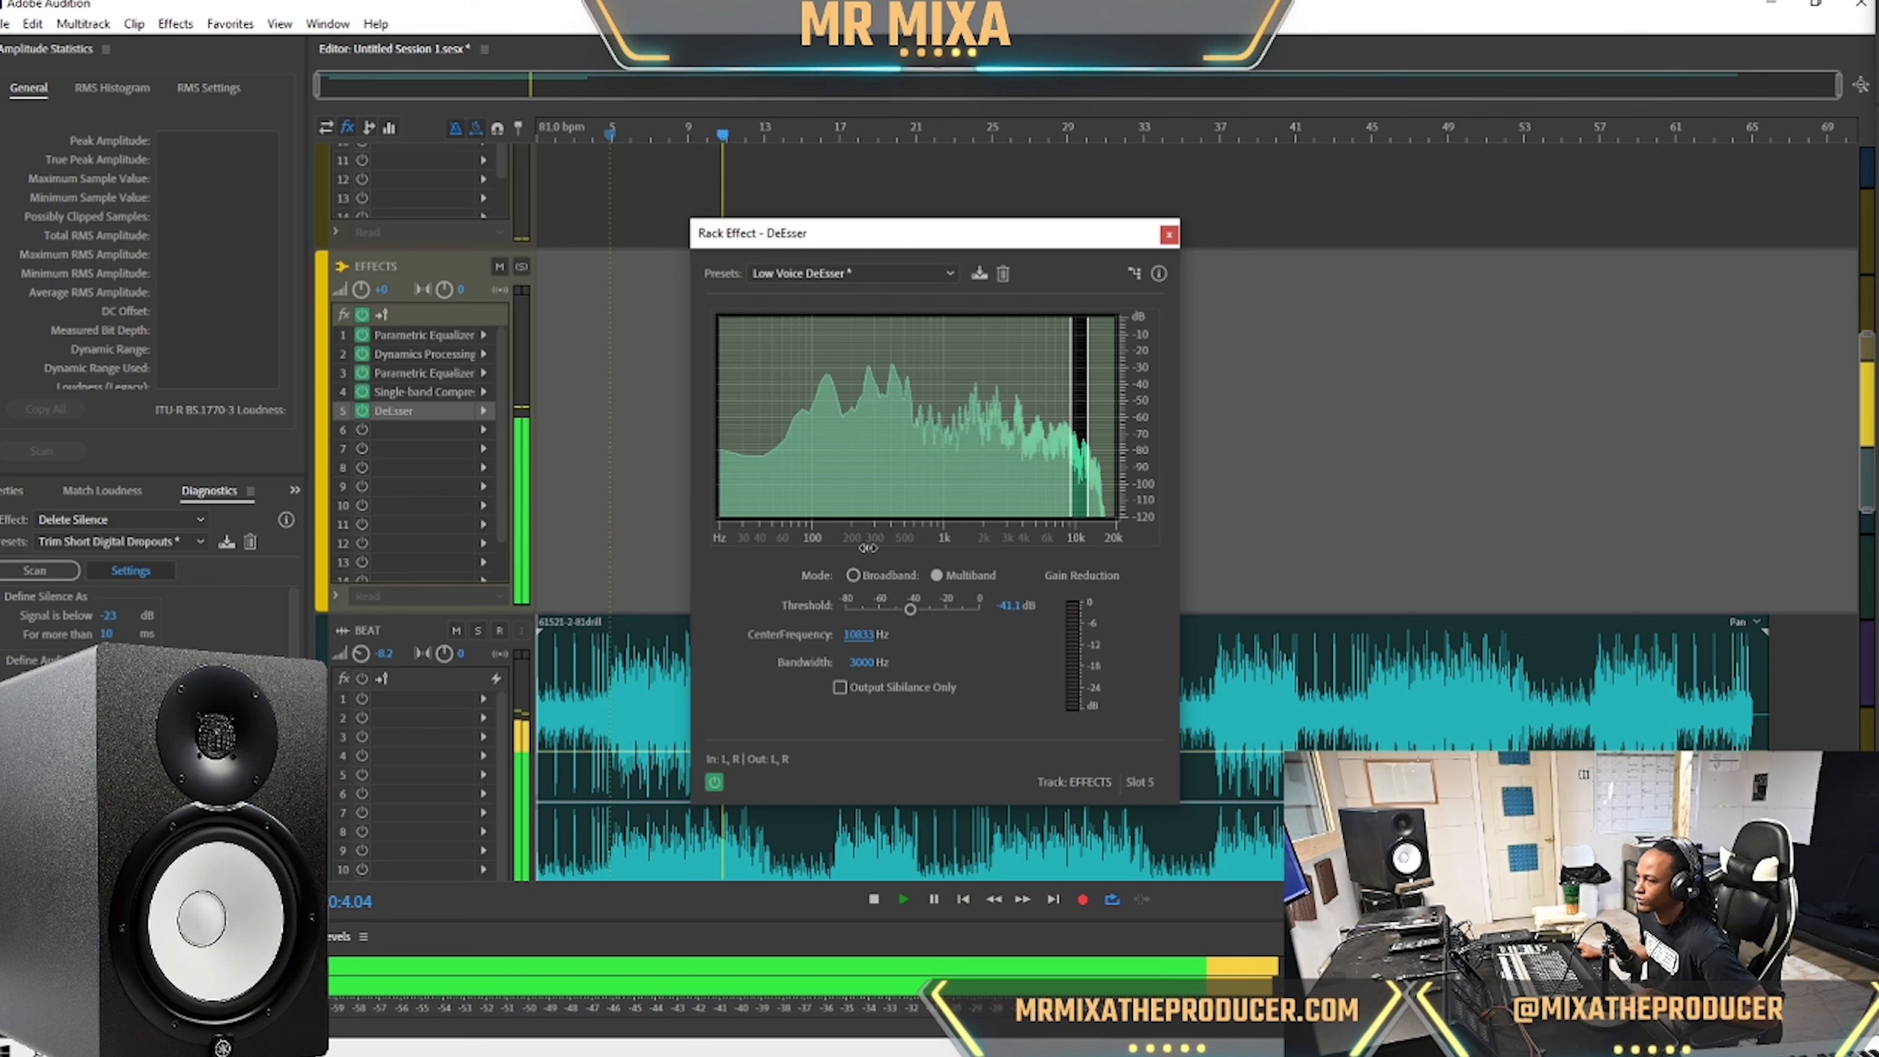
pyautogui.moveTo(867, 549); pyautogui.dragTo(878, 511)
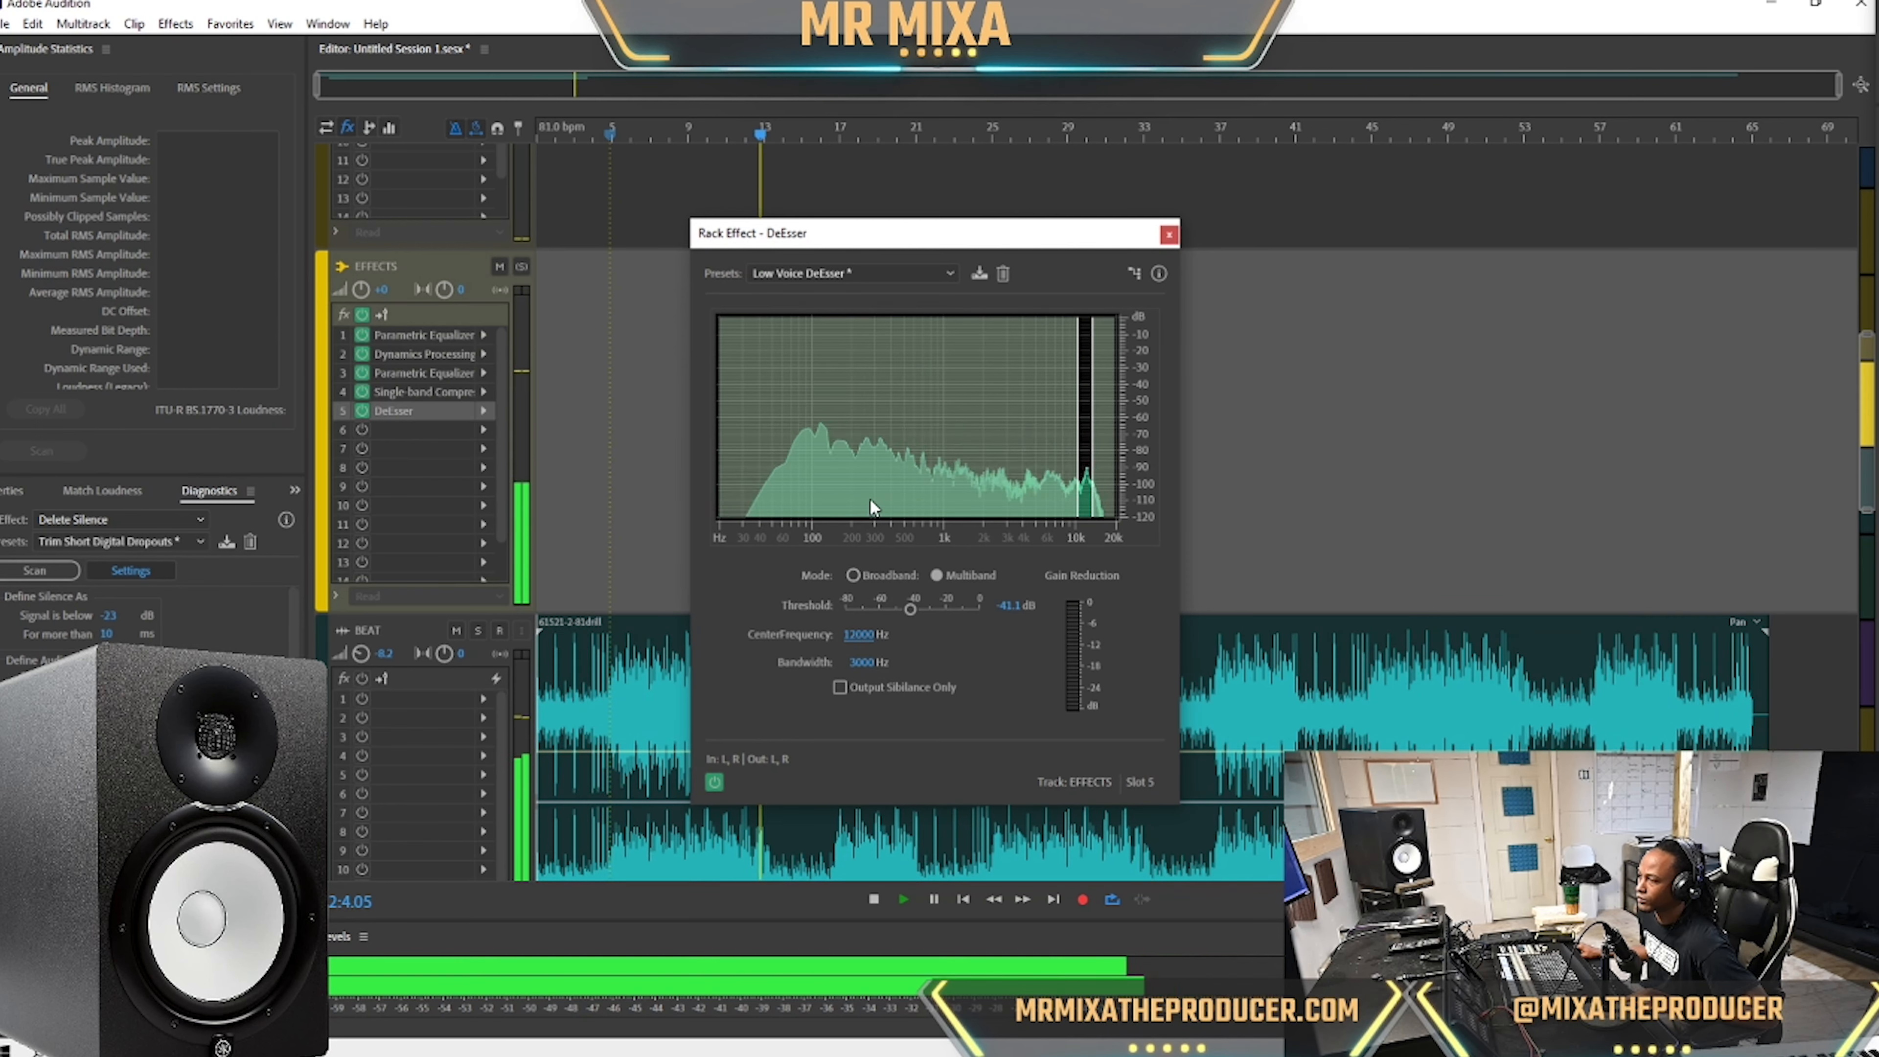
pyautogui.press('space')
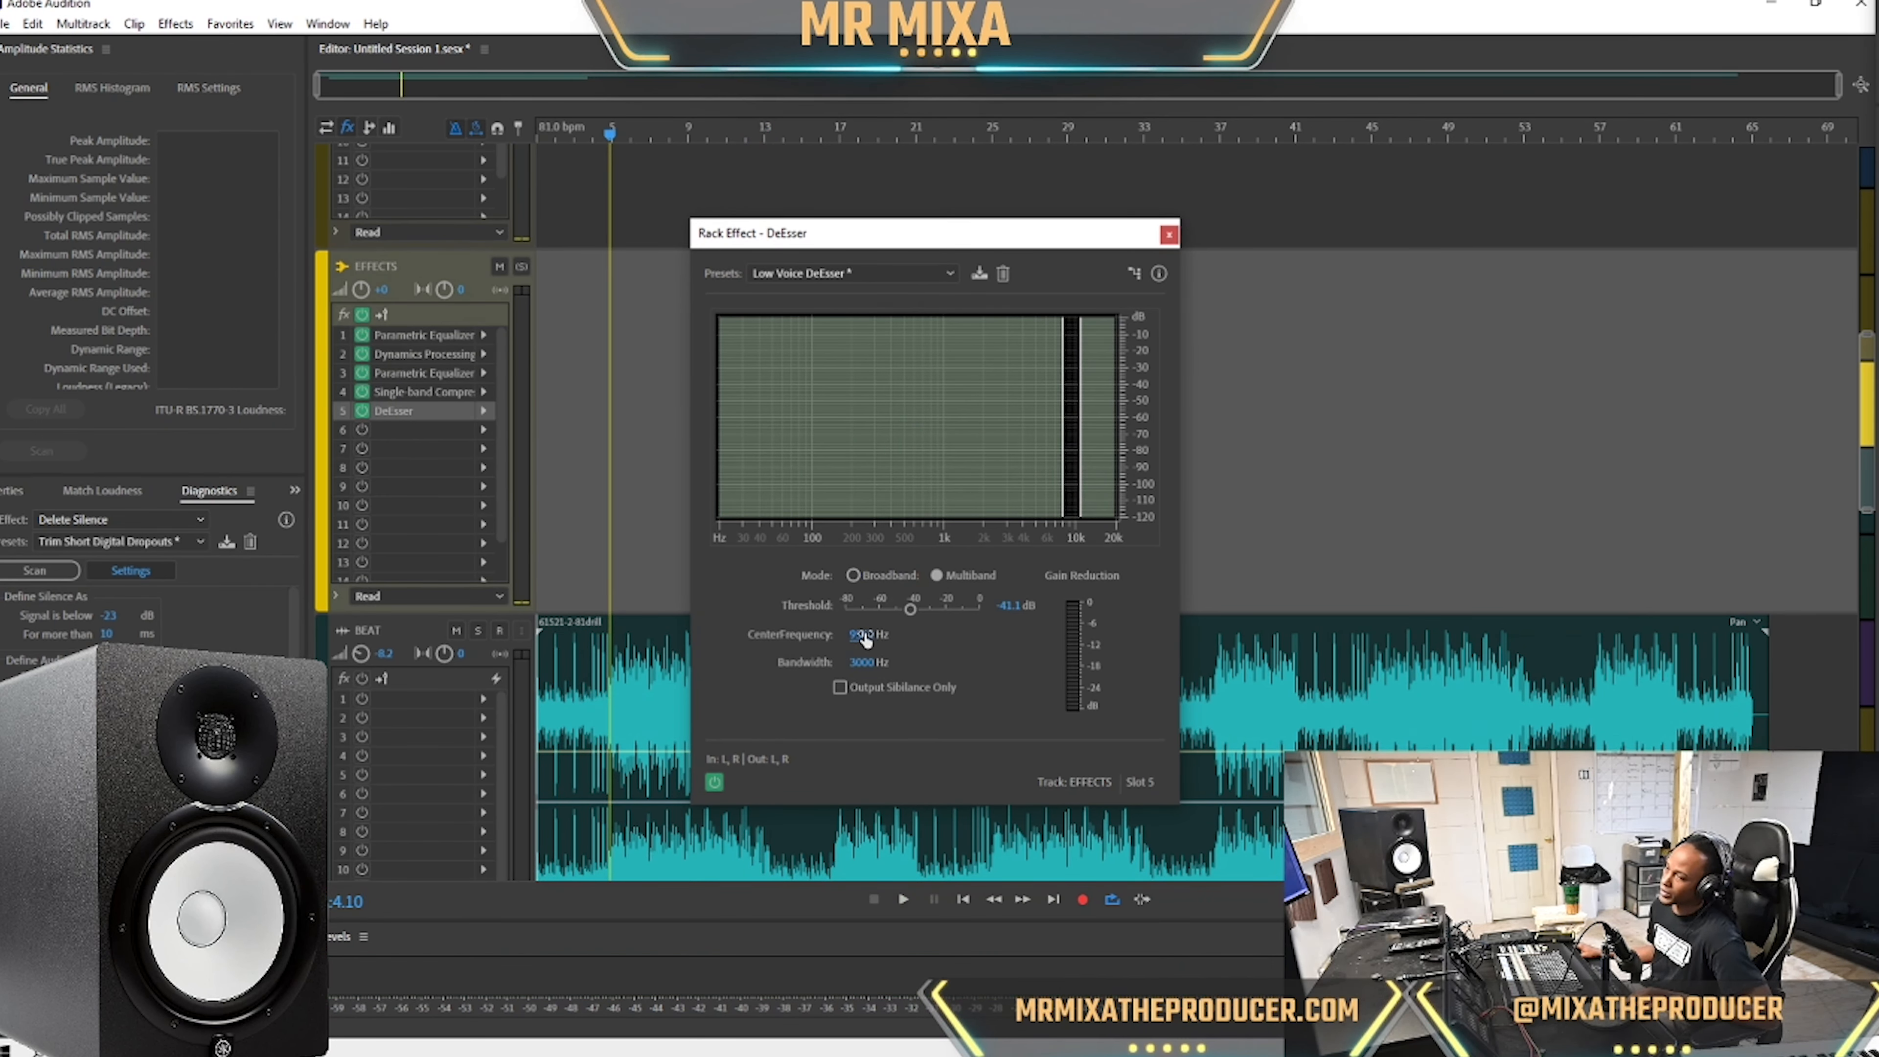
pyautogui.press('space')
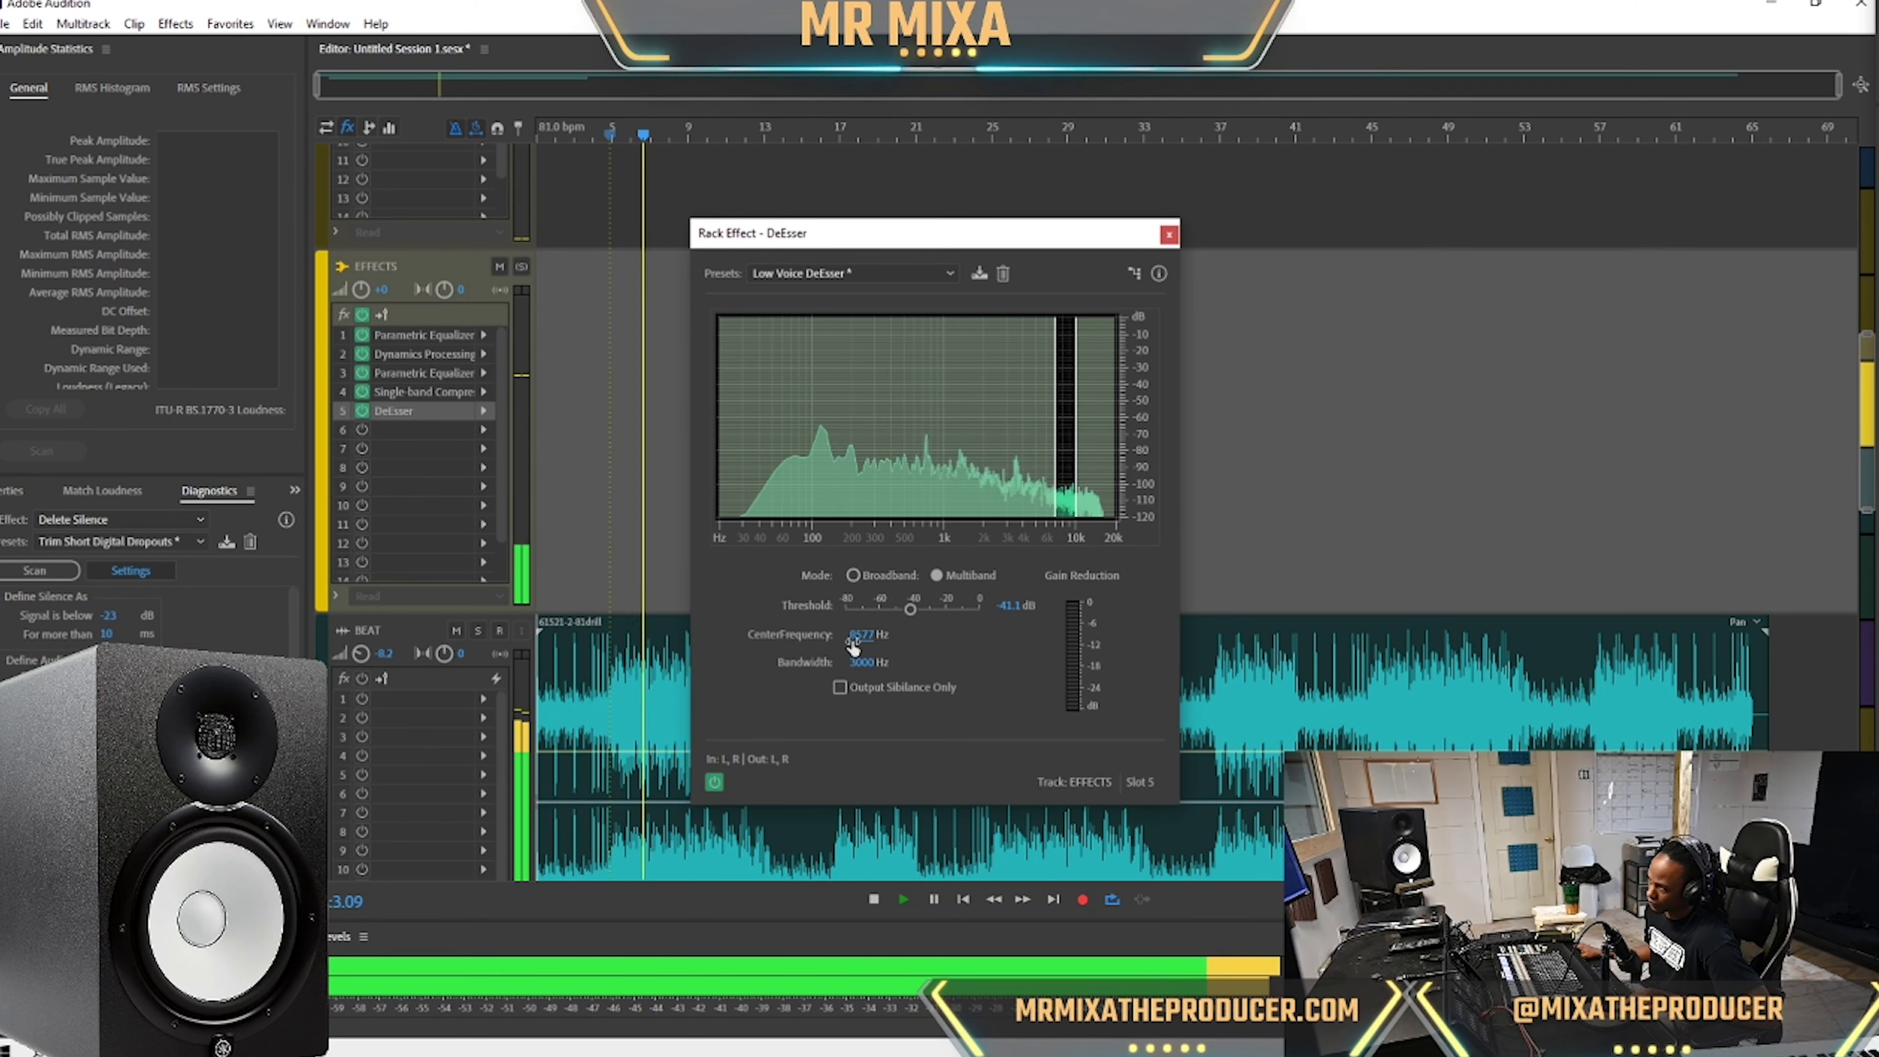
pyautogui.press('space')
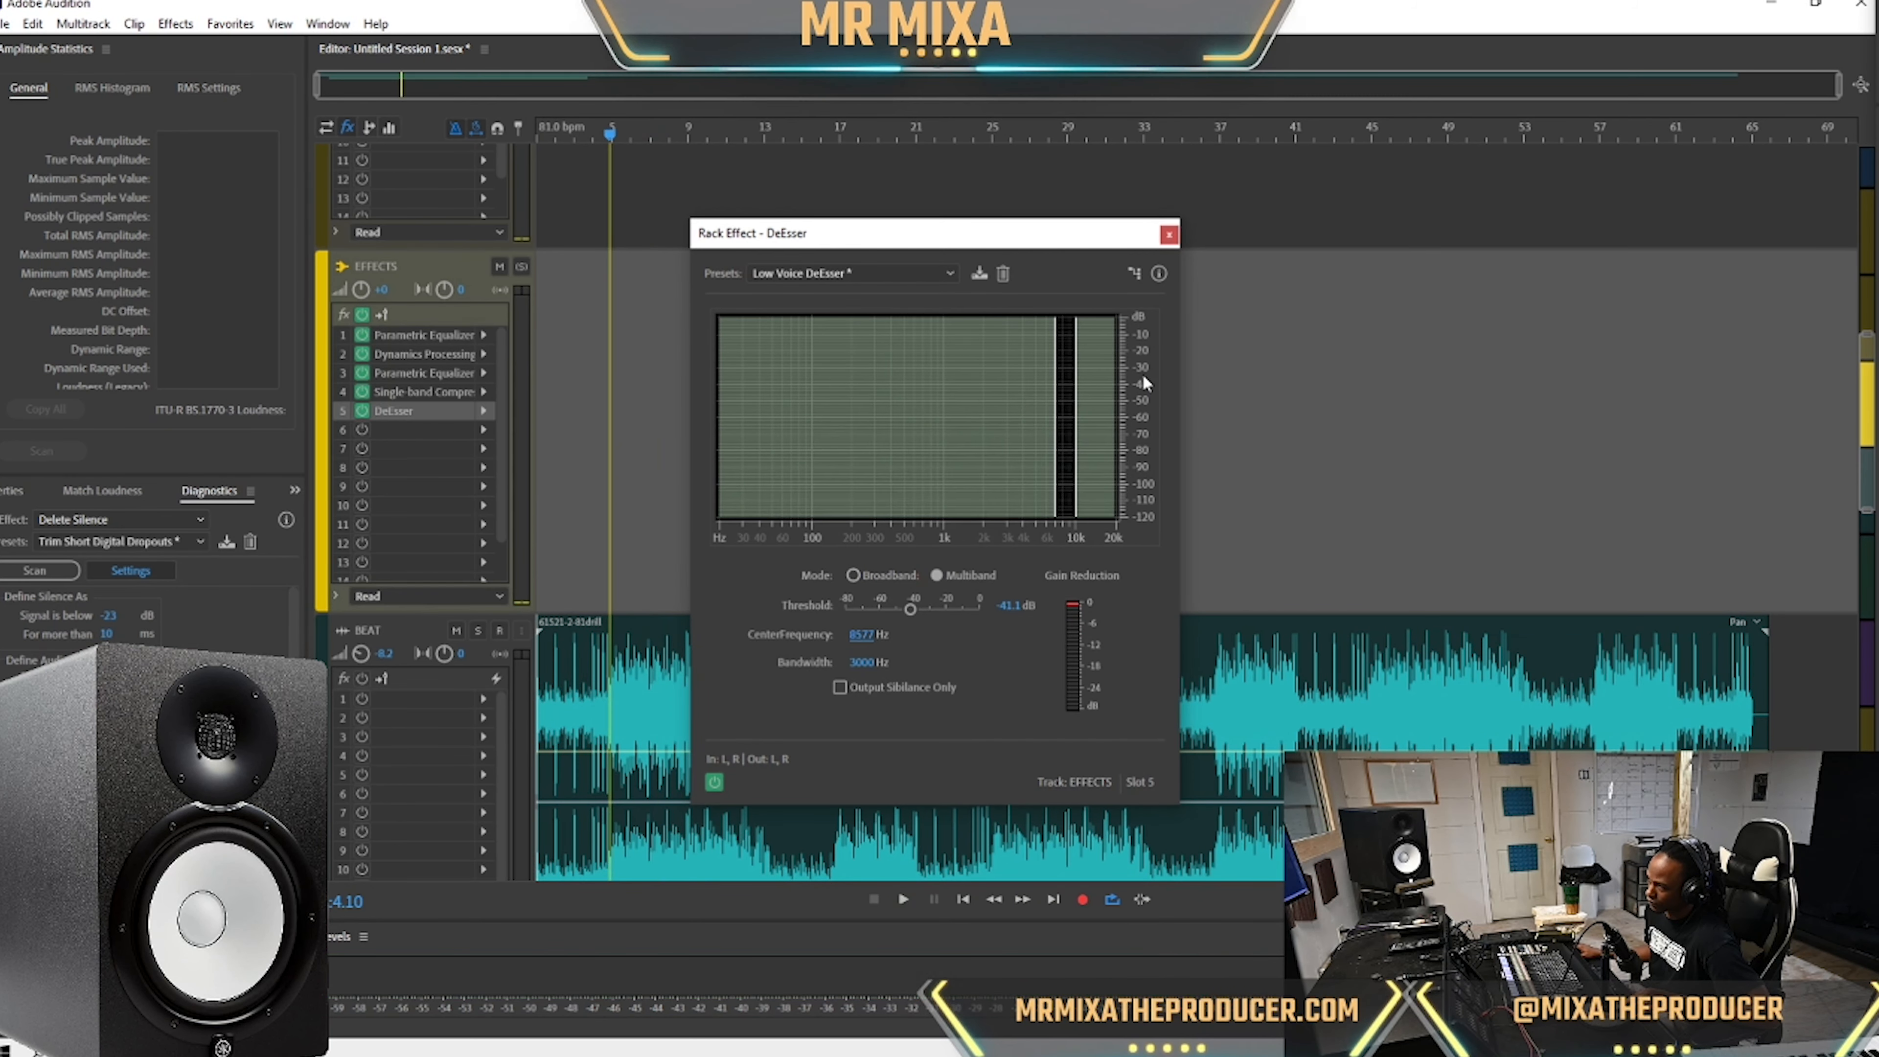
pyautogui.click(1169, 234)
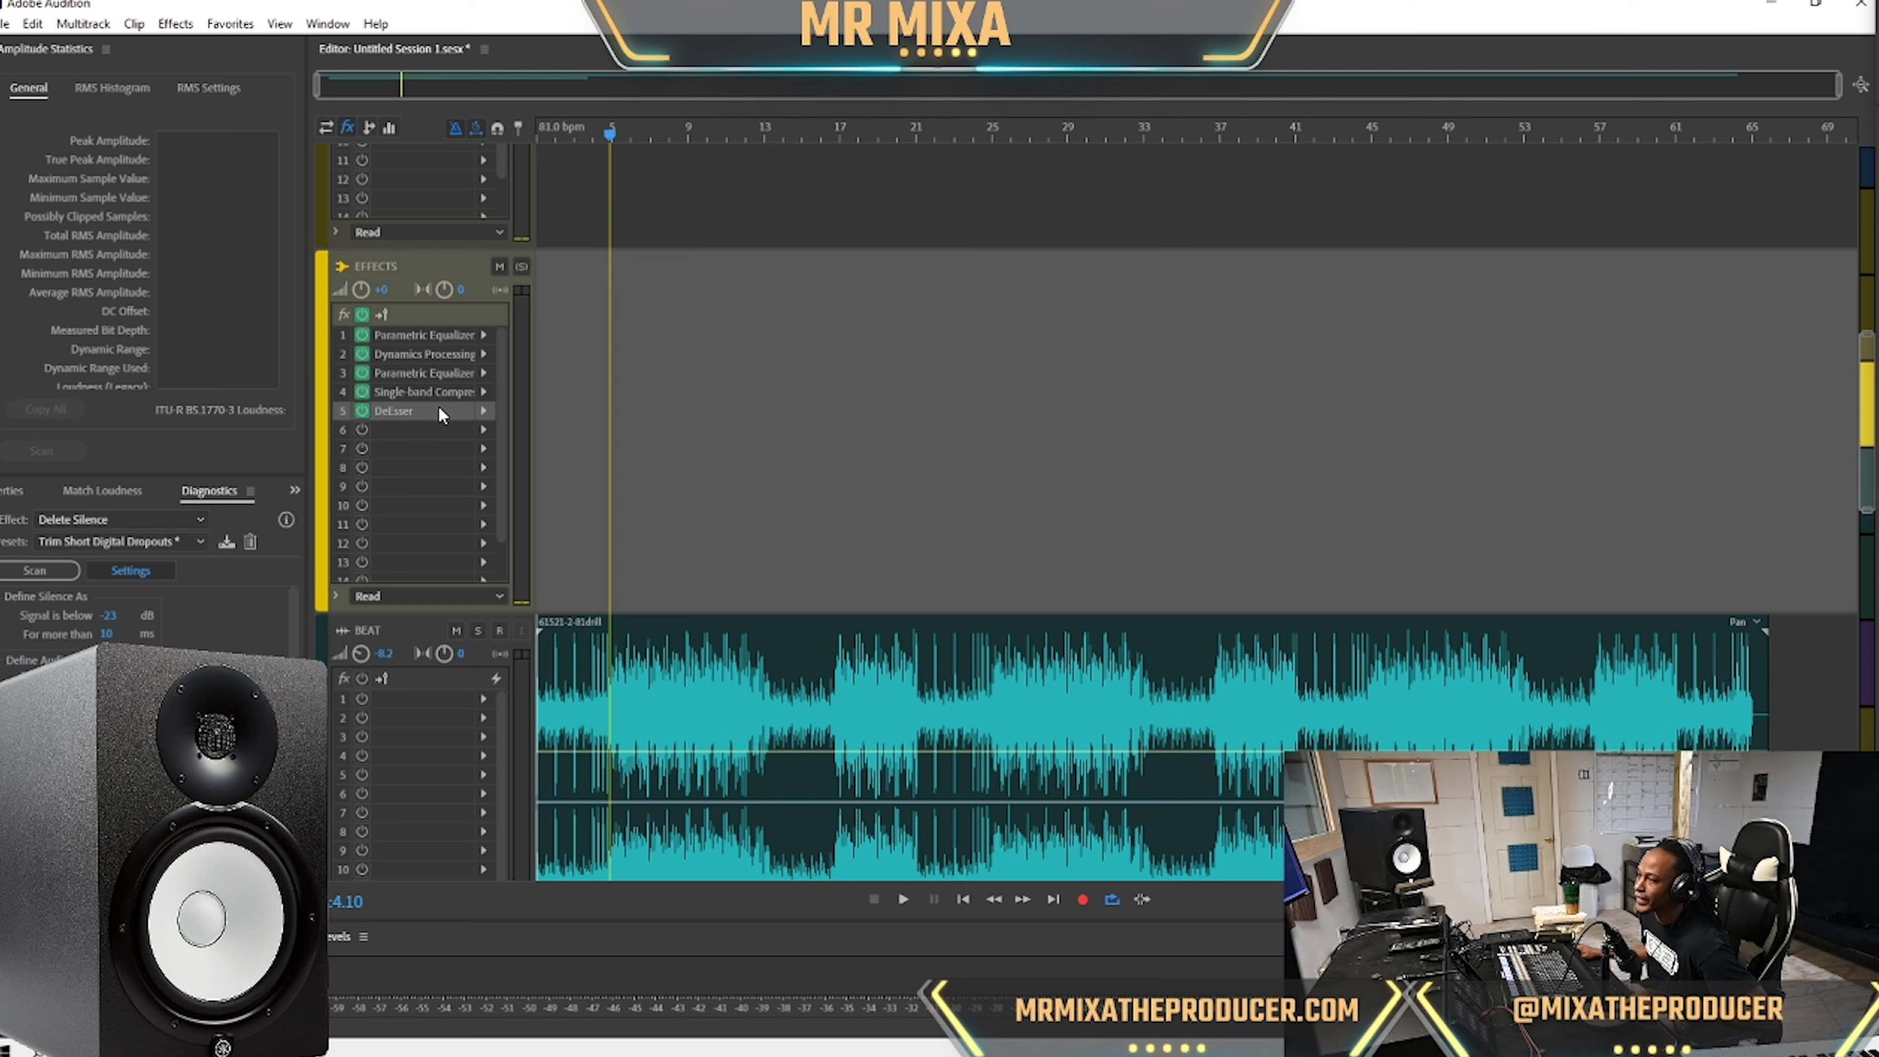
# Lower the low-pass cutoff of the slot 3 Parametric Equalizer on the EFFECTS track to about 11 kHz during playback.
pyautogui.doubleClick(453, 375)
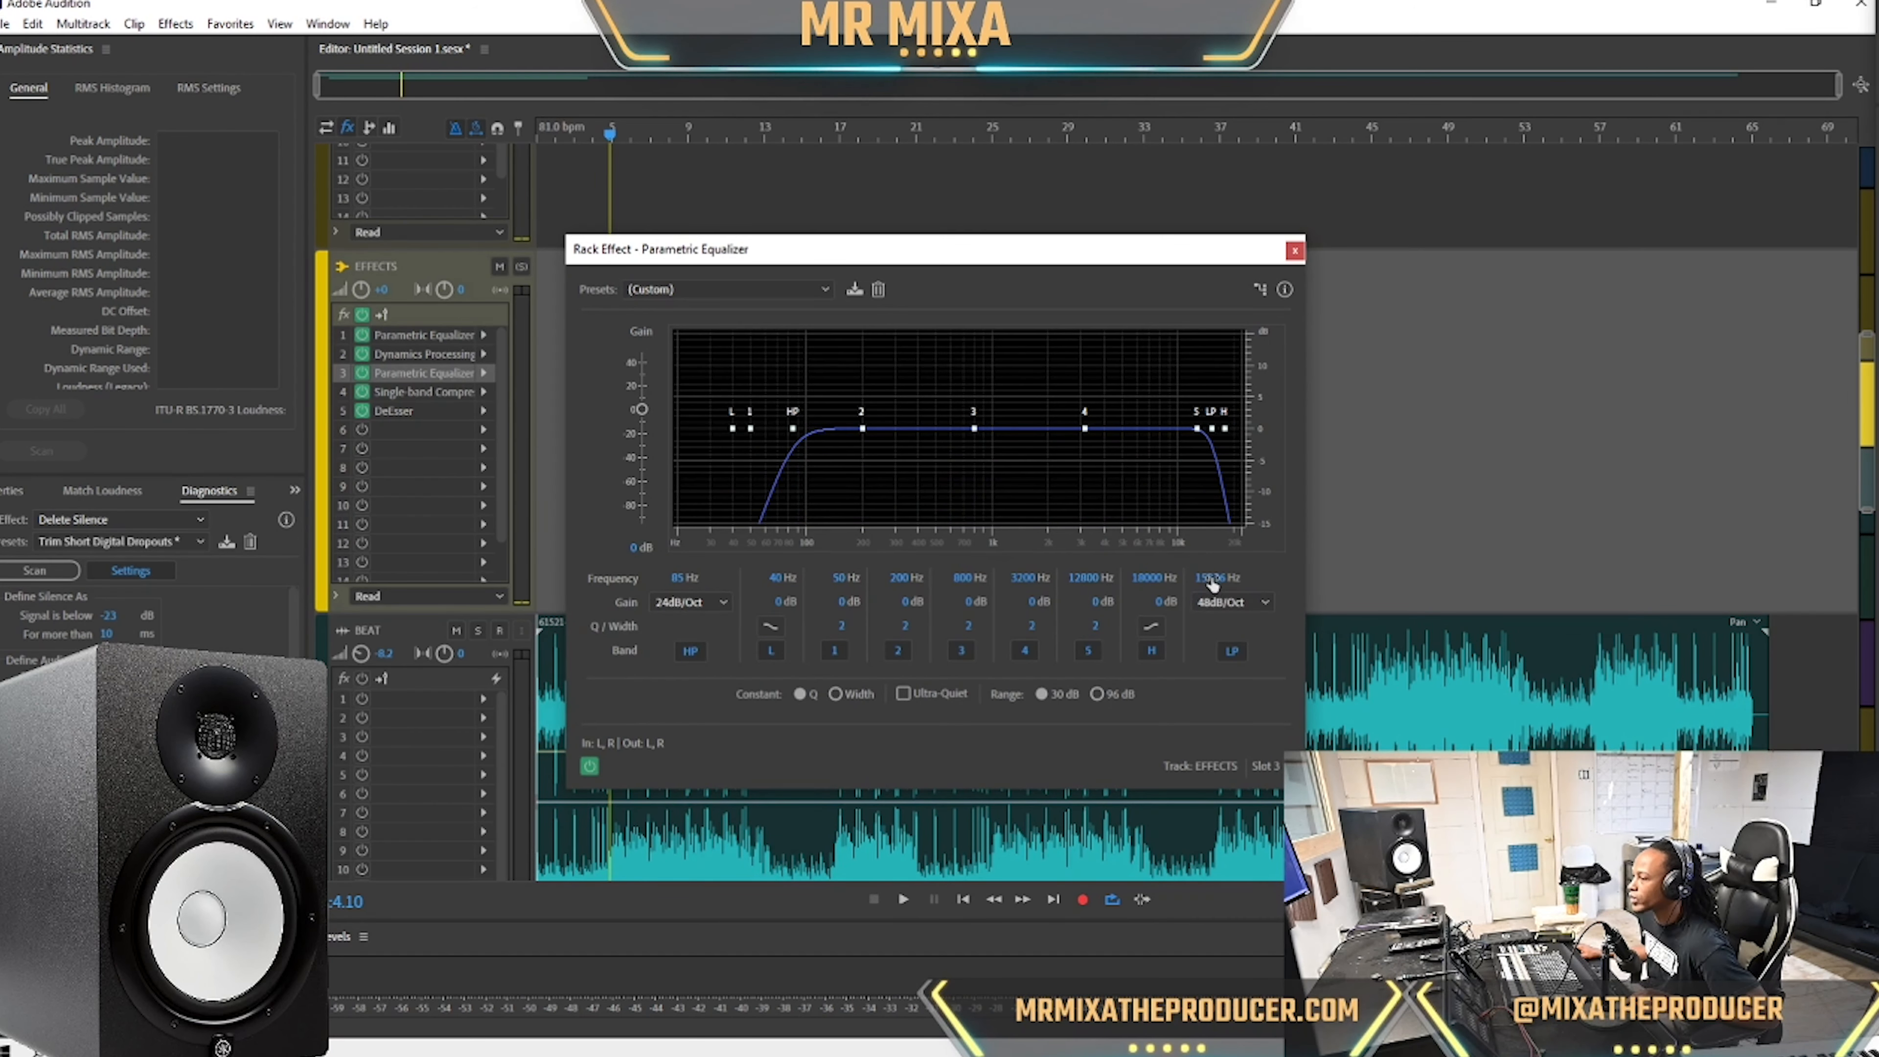
pyautogui.press('space')
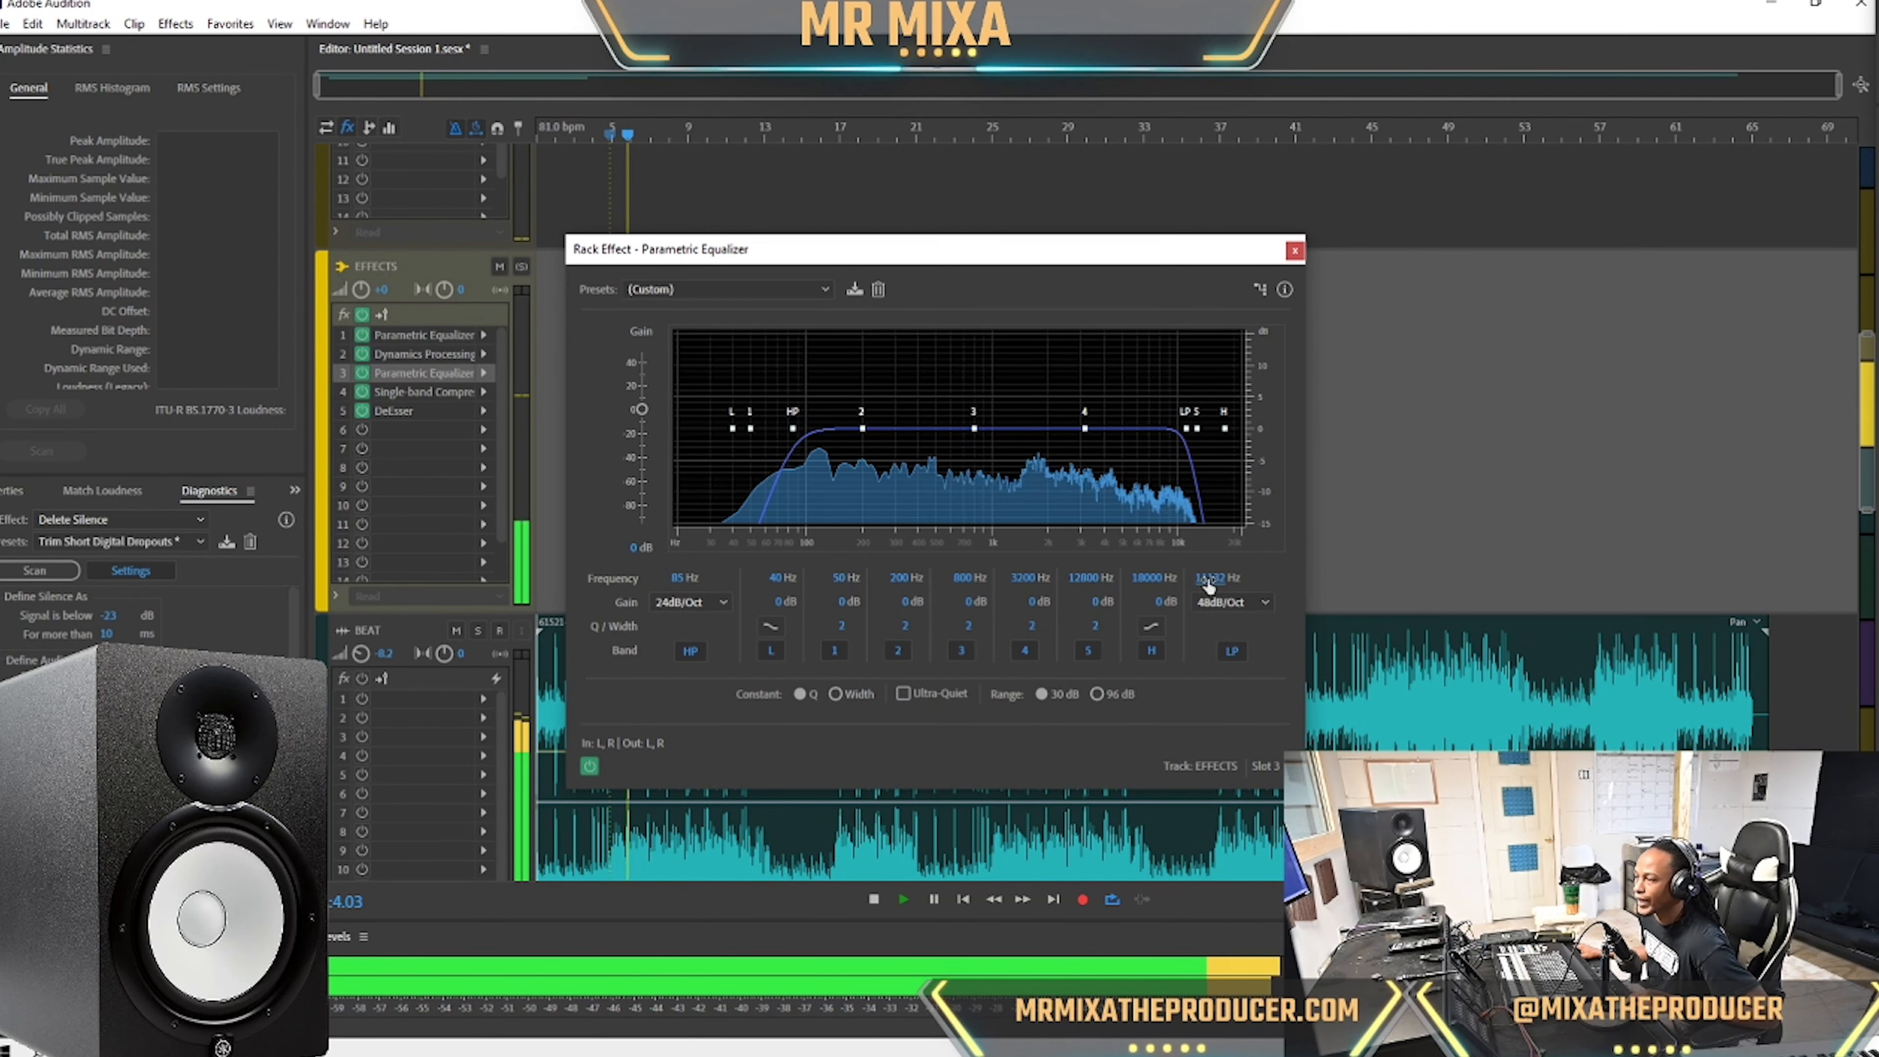
pyautogui.press('space')
pyautogui.click(1295, 251)
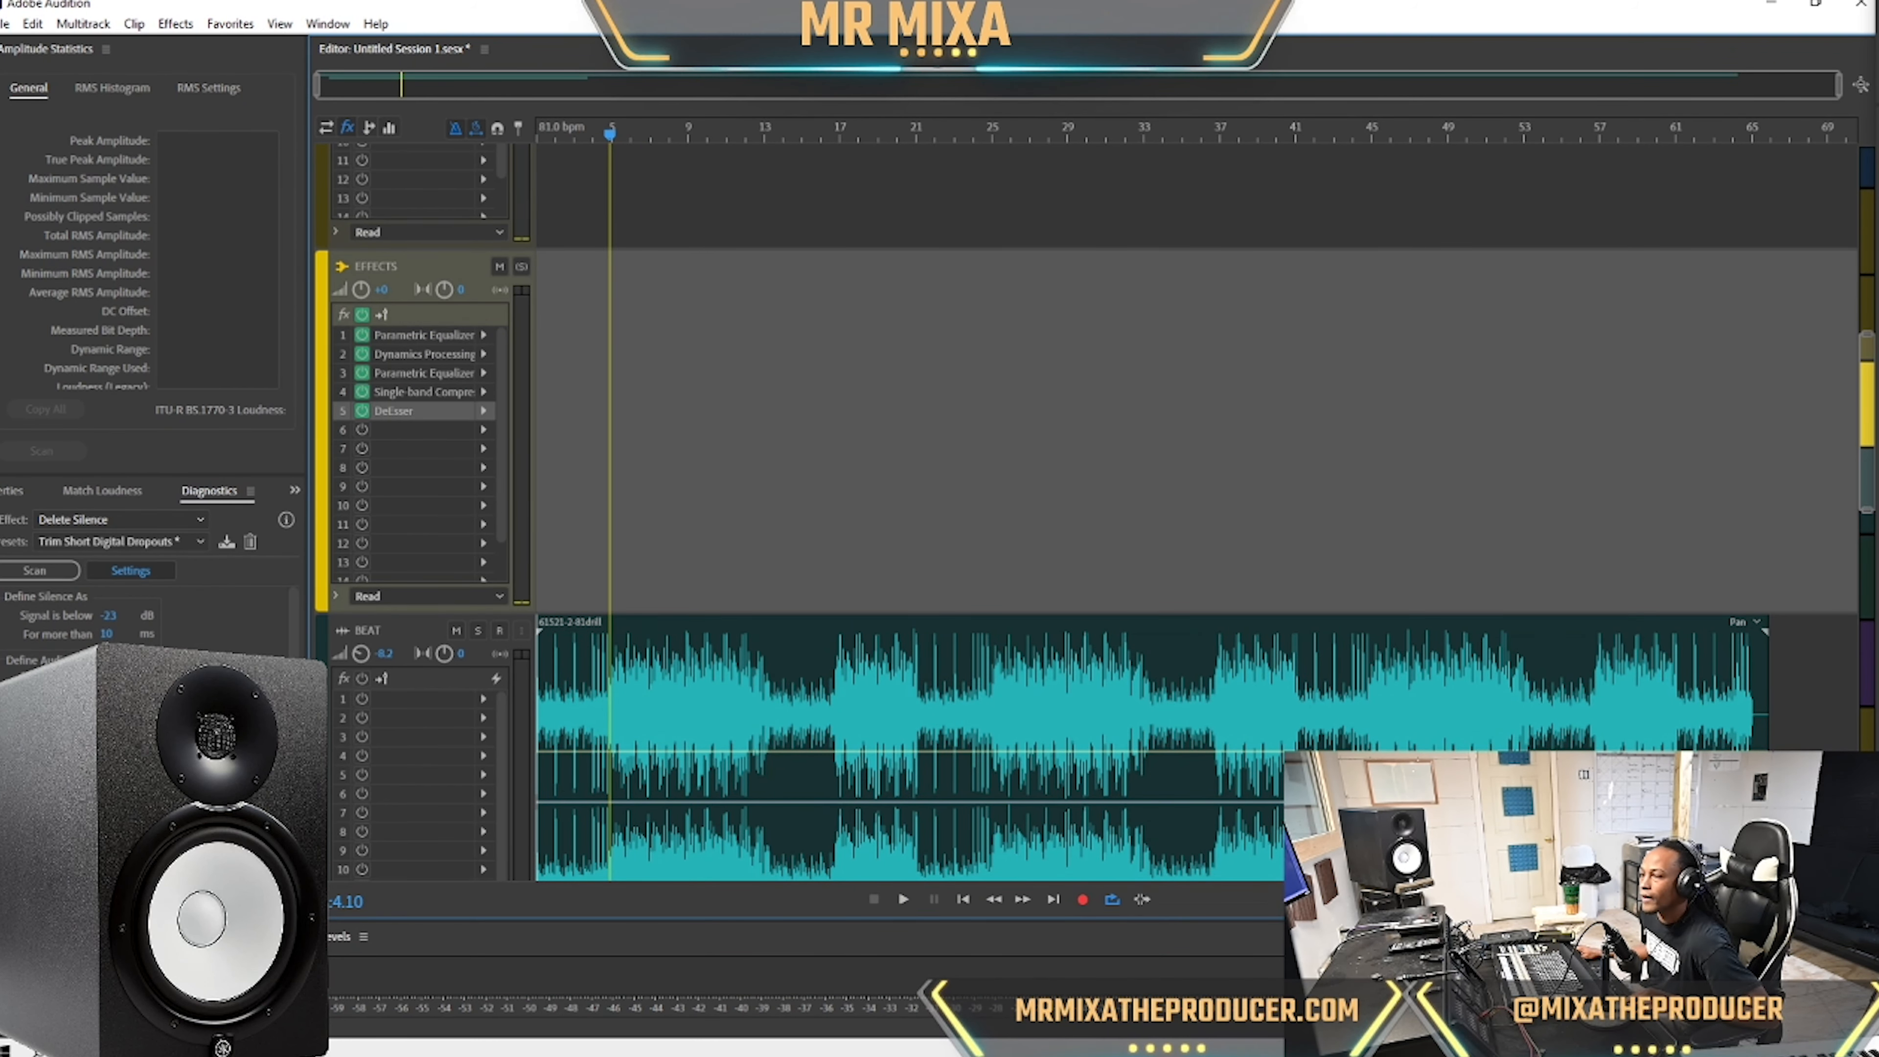
# Add a Parametric Equalizer to slot 6 of the EFFECTS track.
pyautogui.click(481, 428)
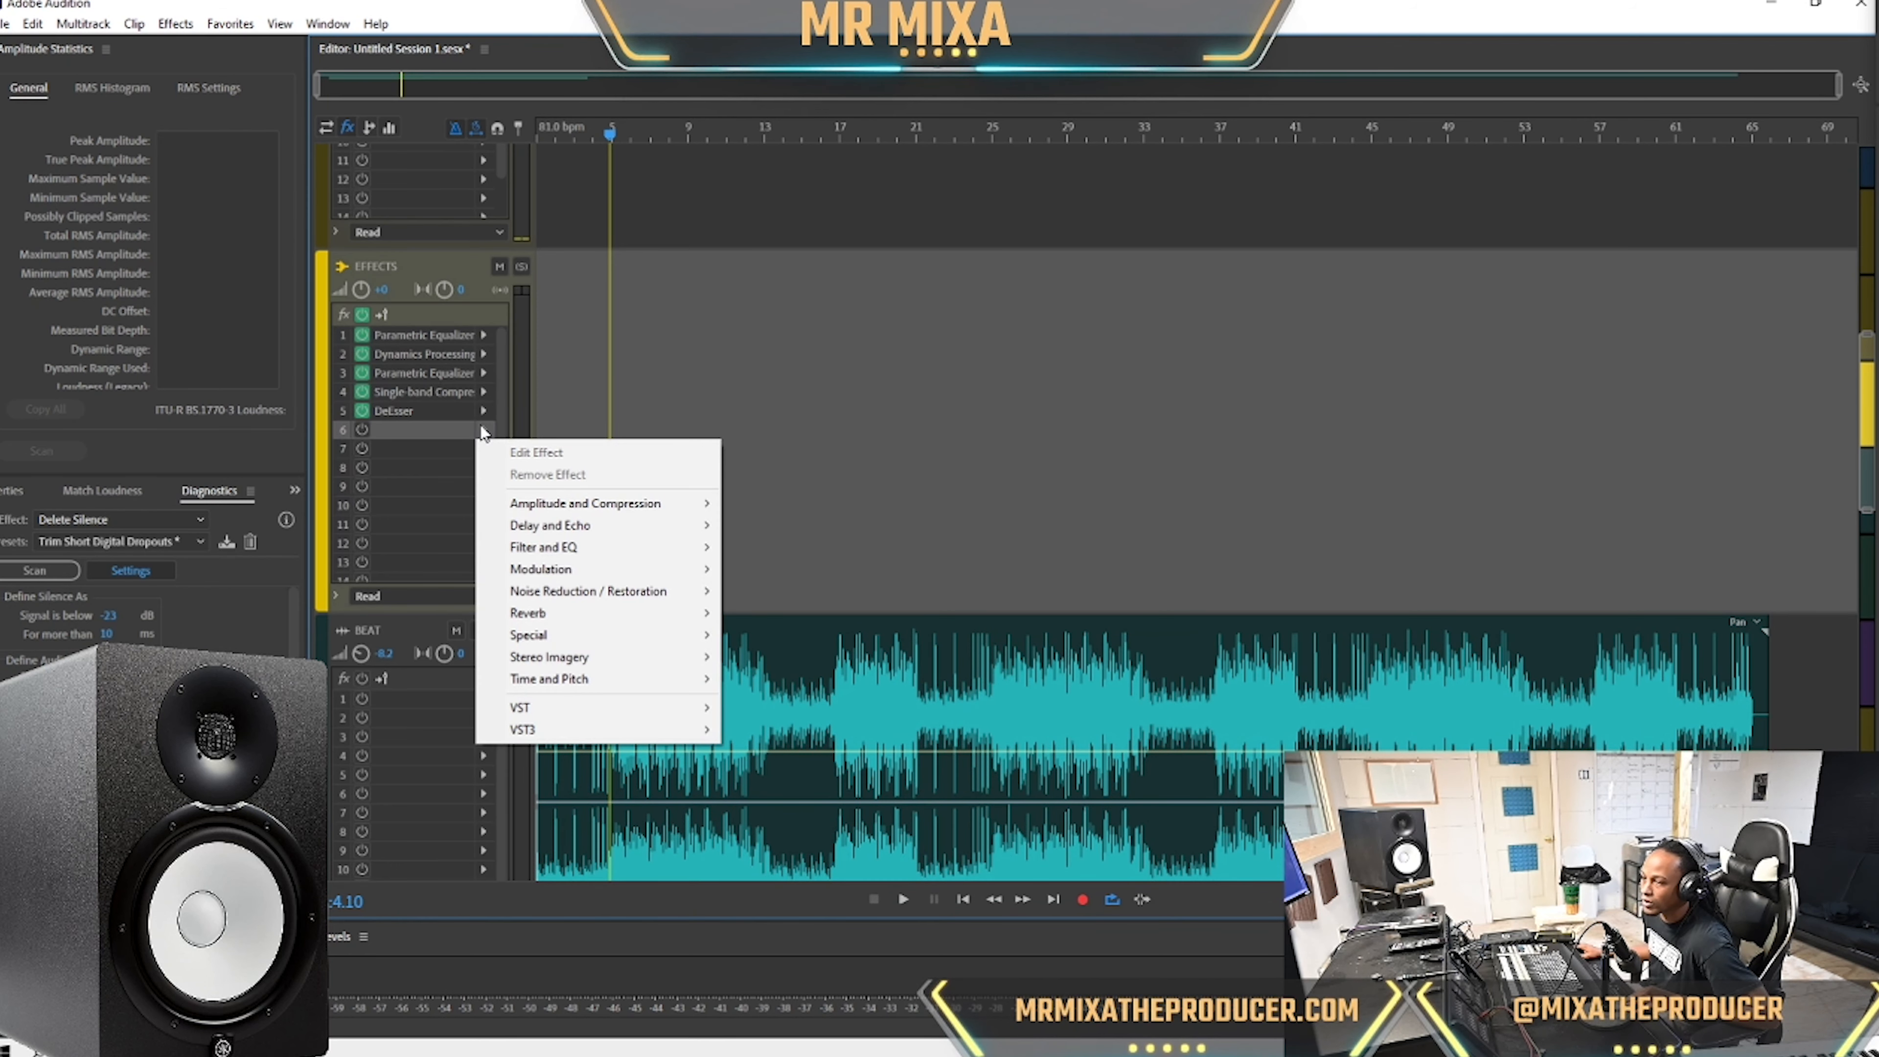
pyautogui.moveTo(674, 509)
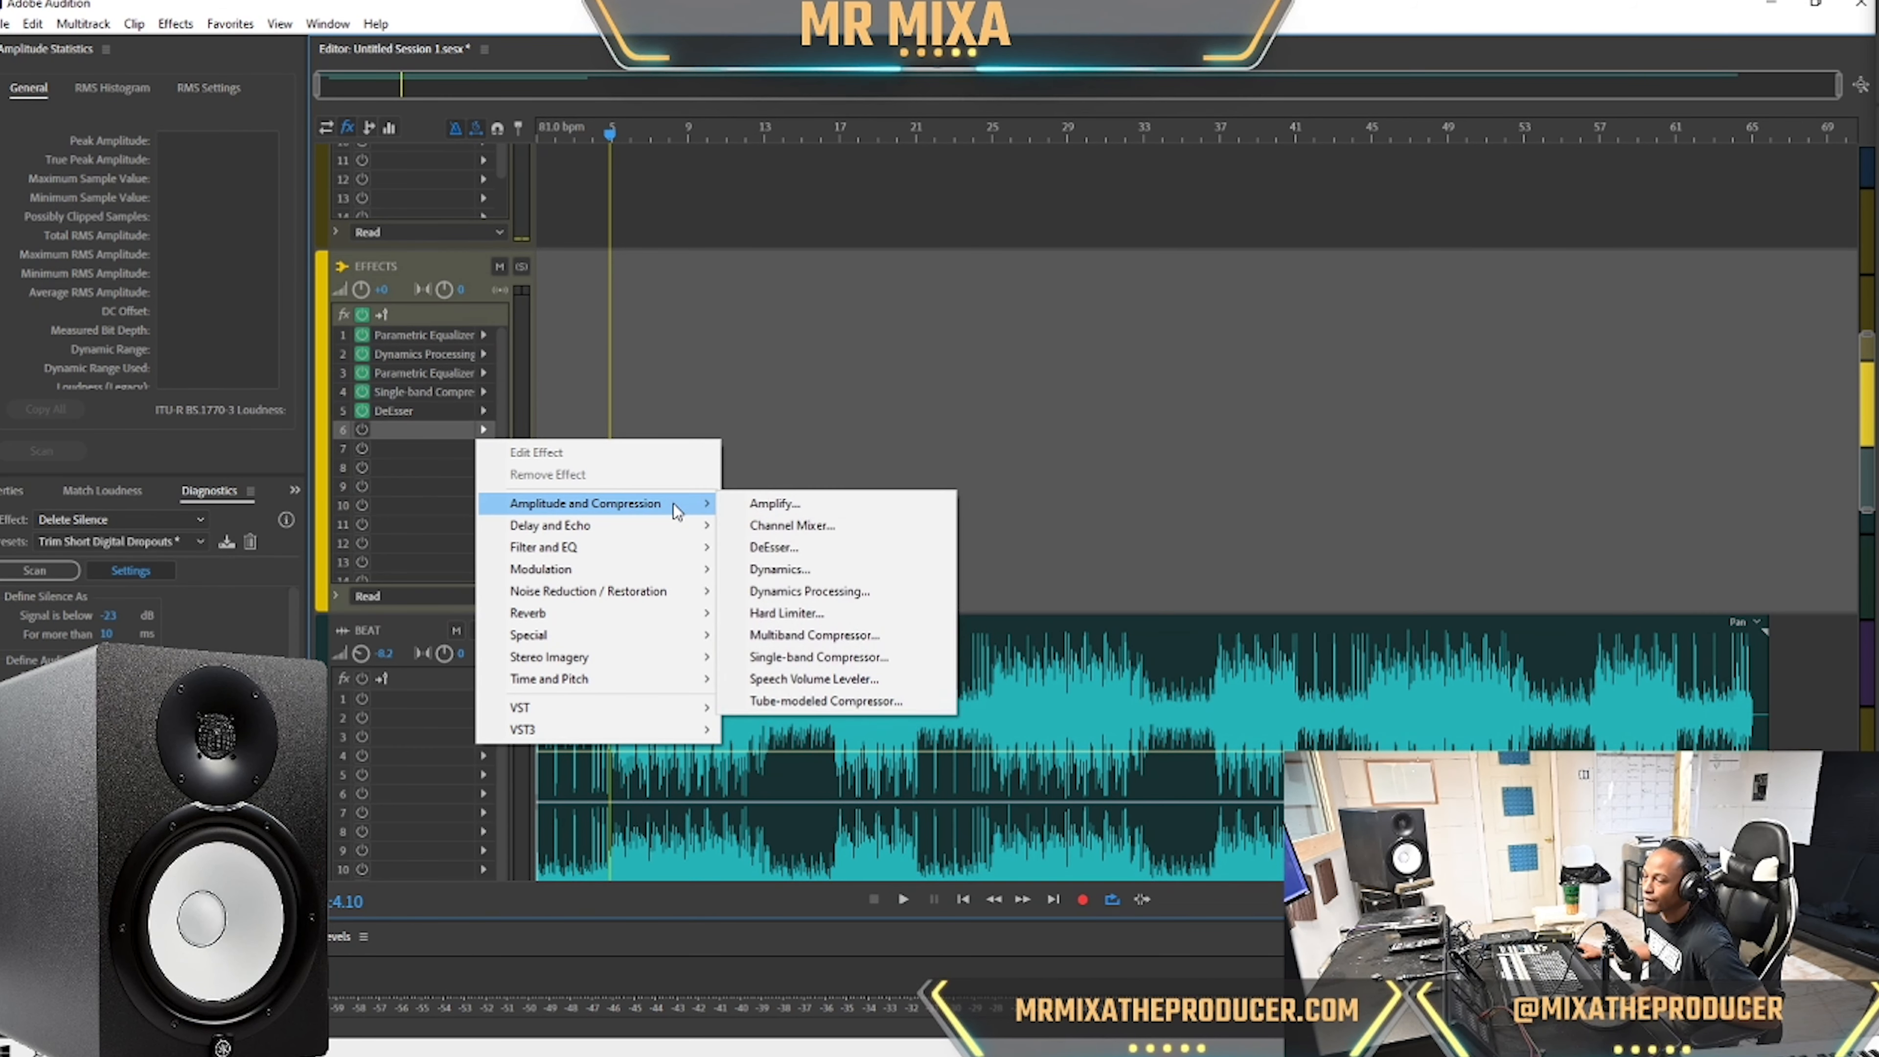
pyautogui.moveTo(685, 549)
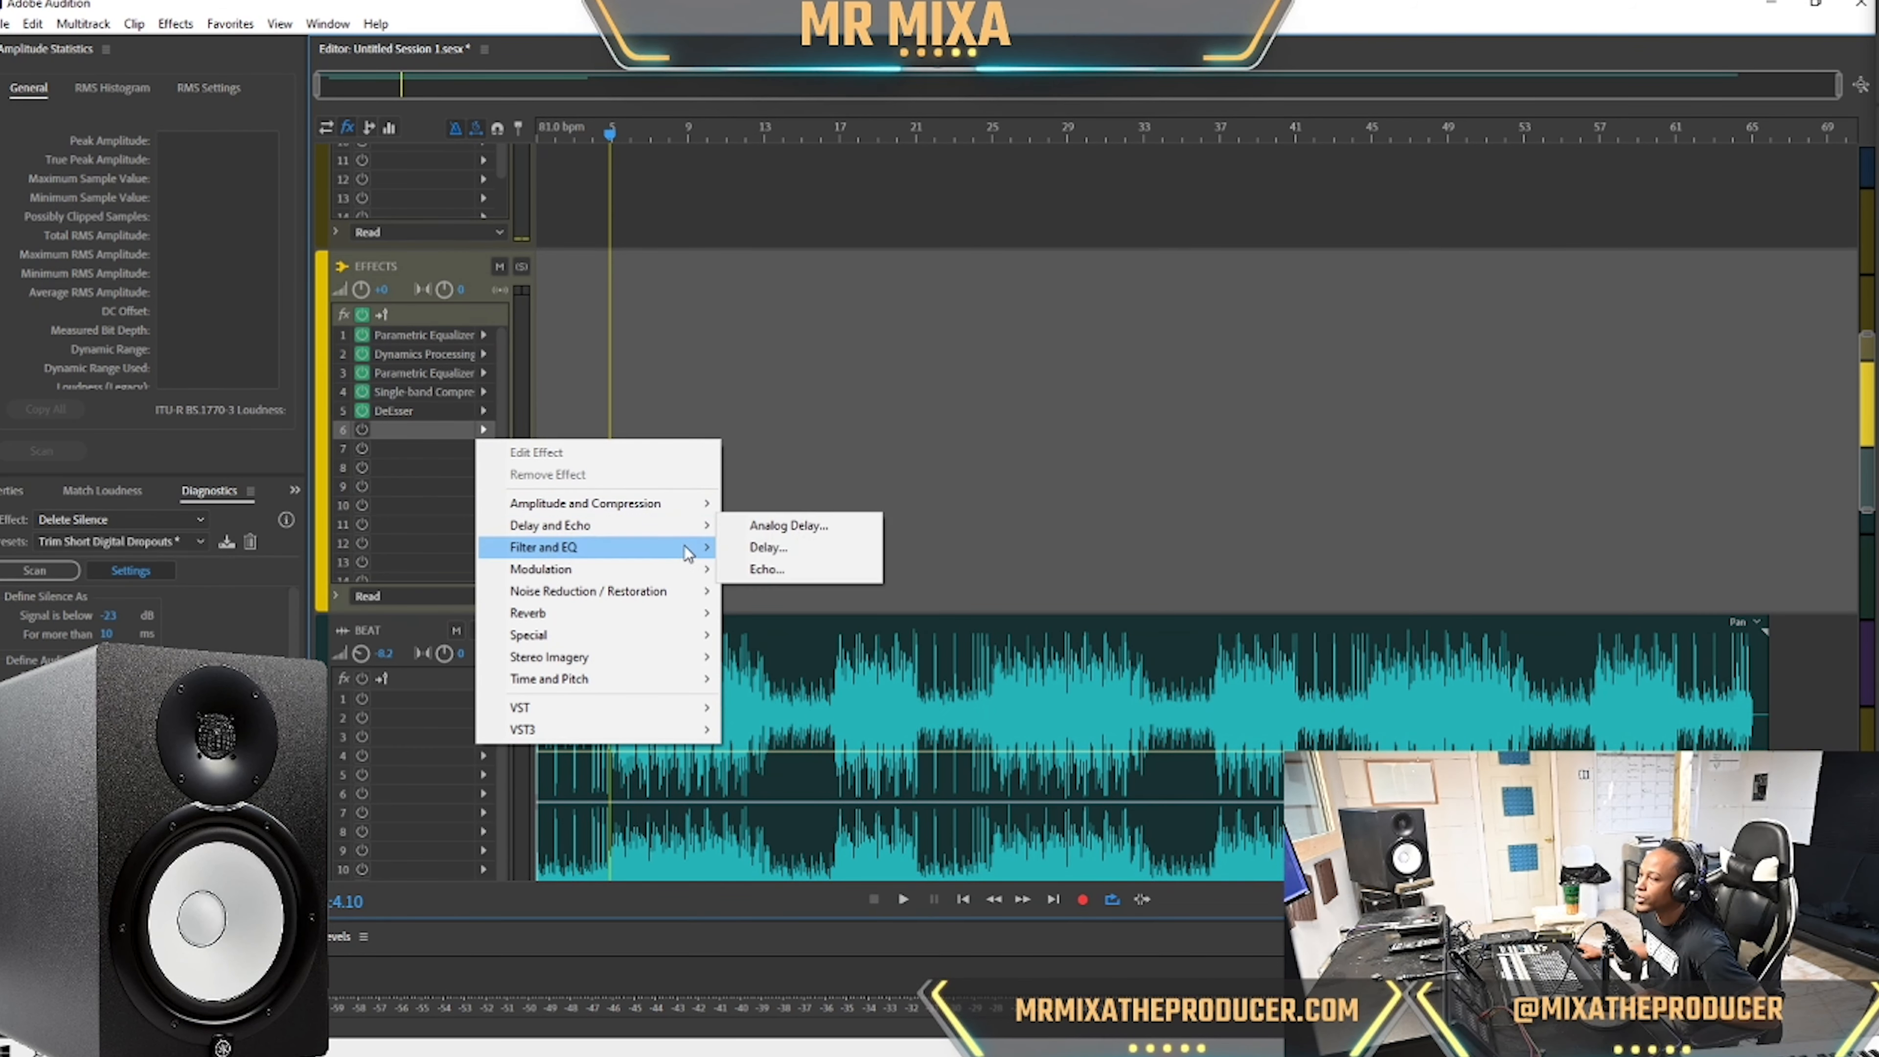
pyautogui.click(857, 657)
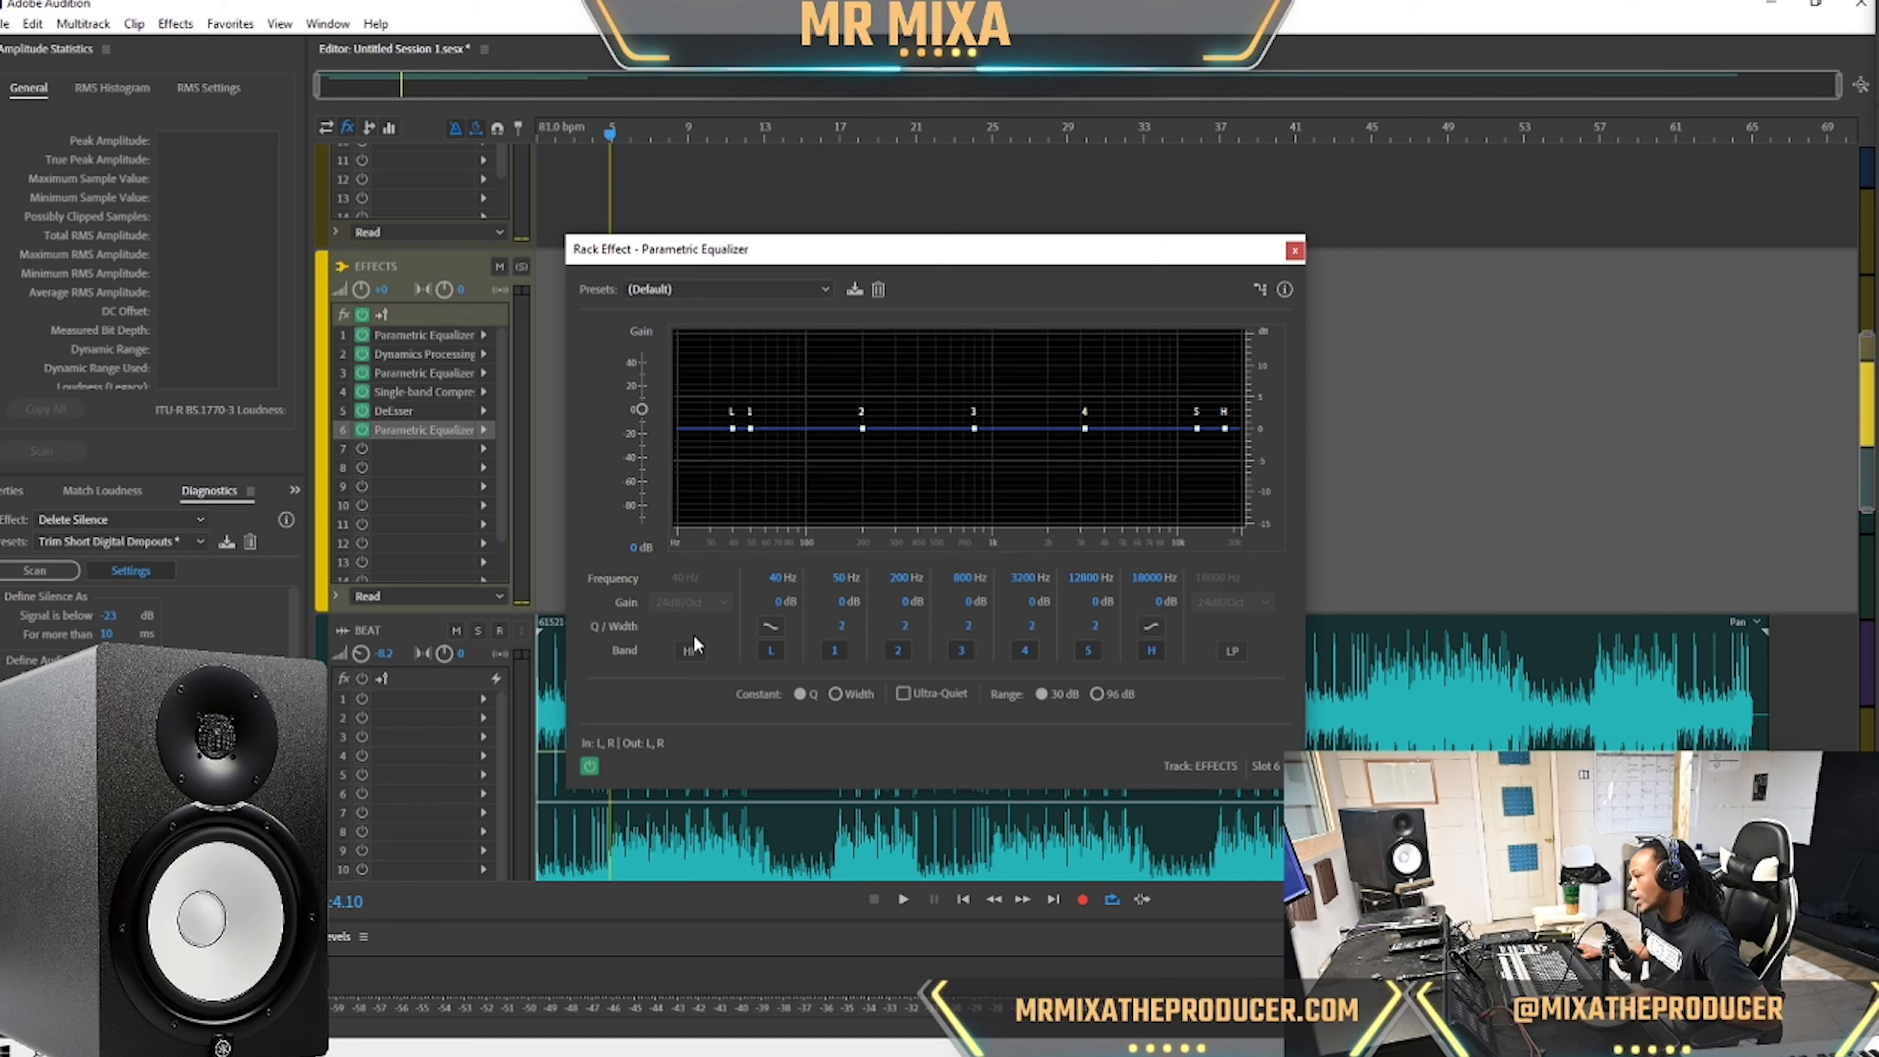
pyautogui.press('space')
pyautogui.press('space')
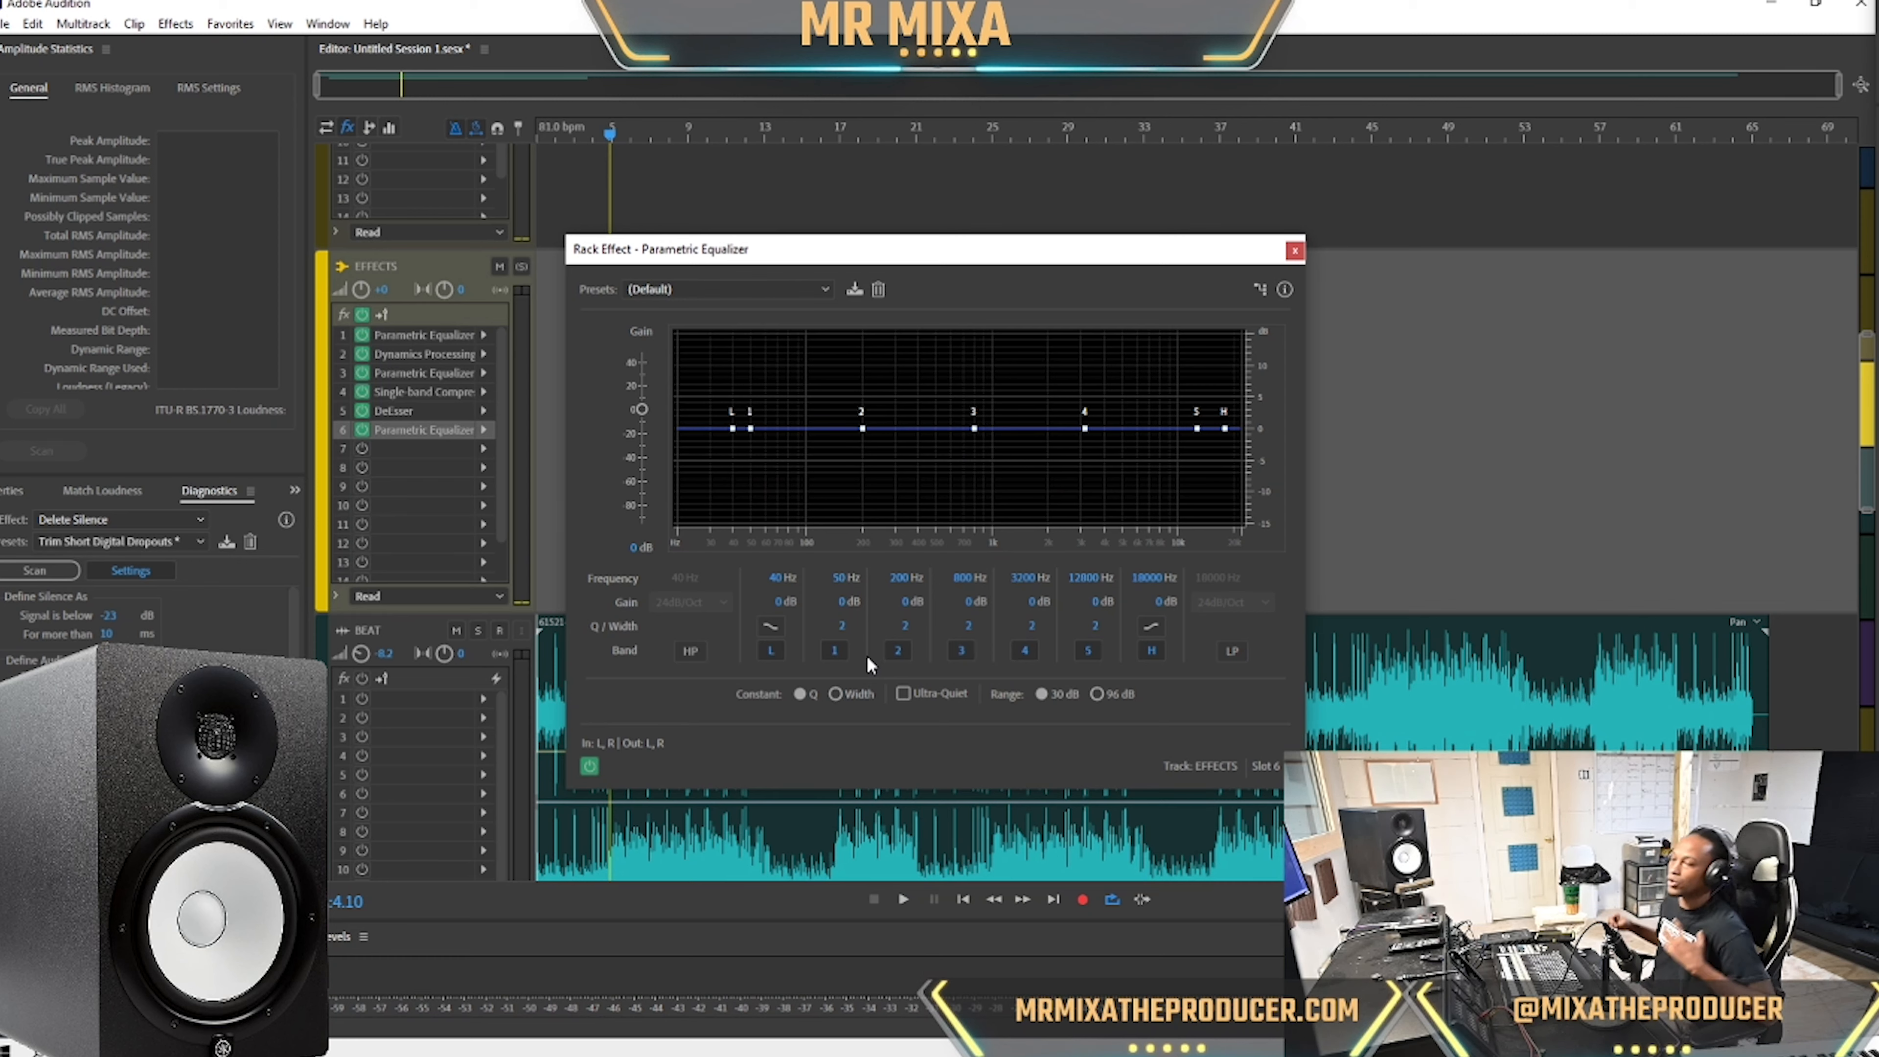
# During playback, set the new equalizer's high shelf to 5100 Hz with a 3.9 dB boost.
pyautogui.press('space')
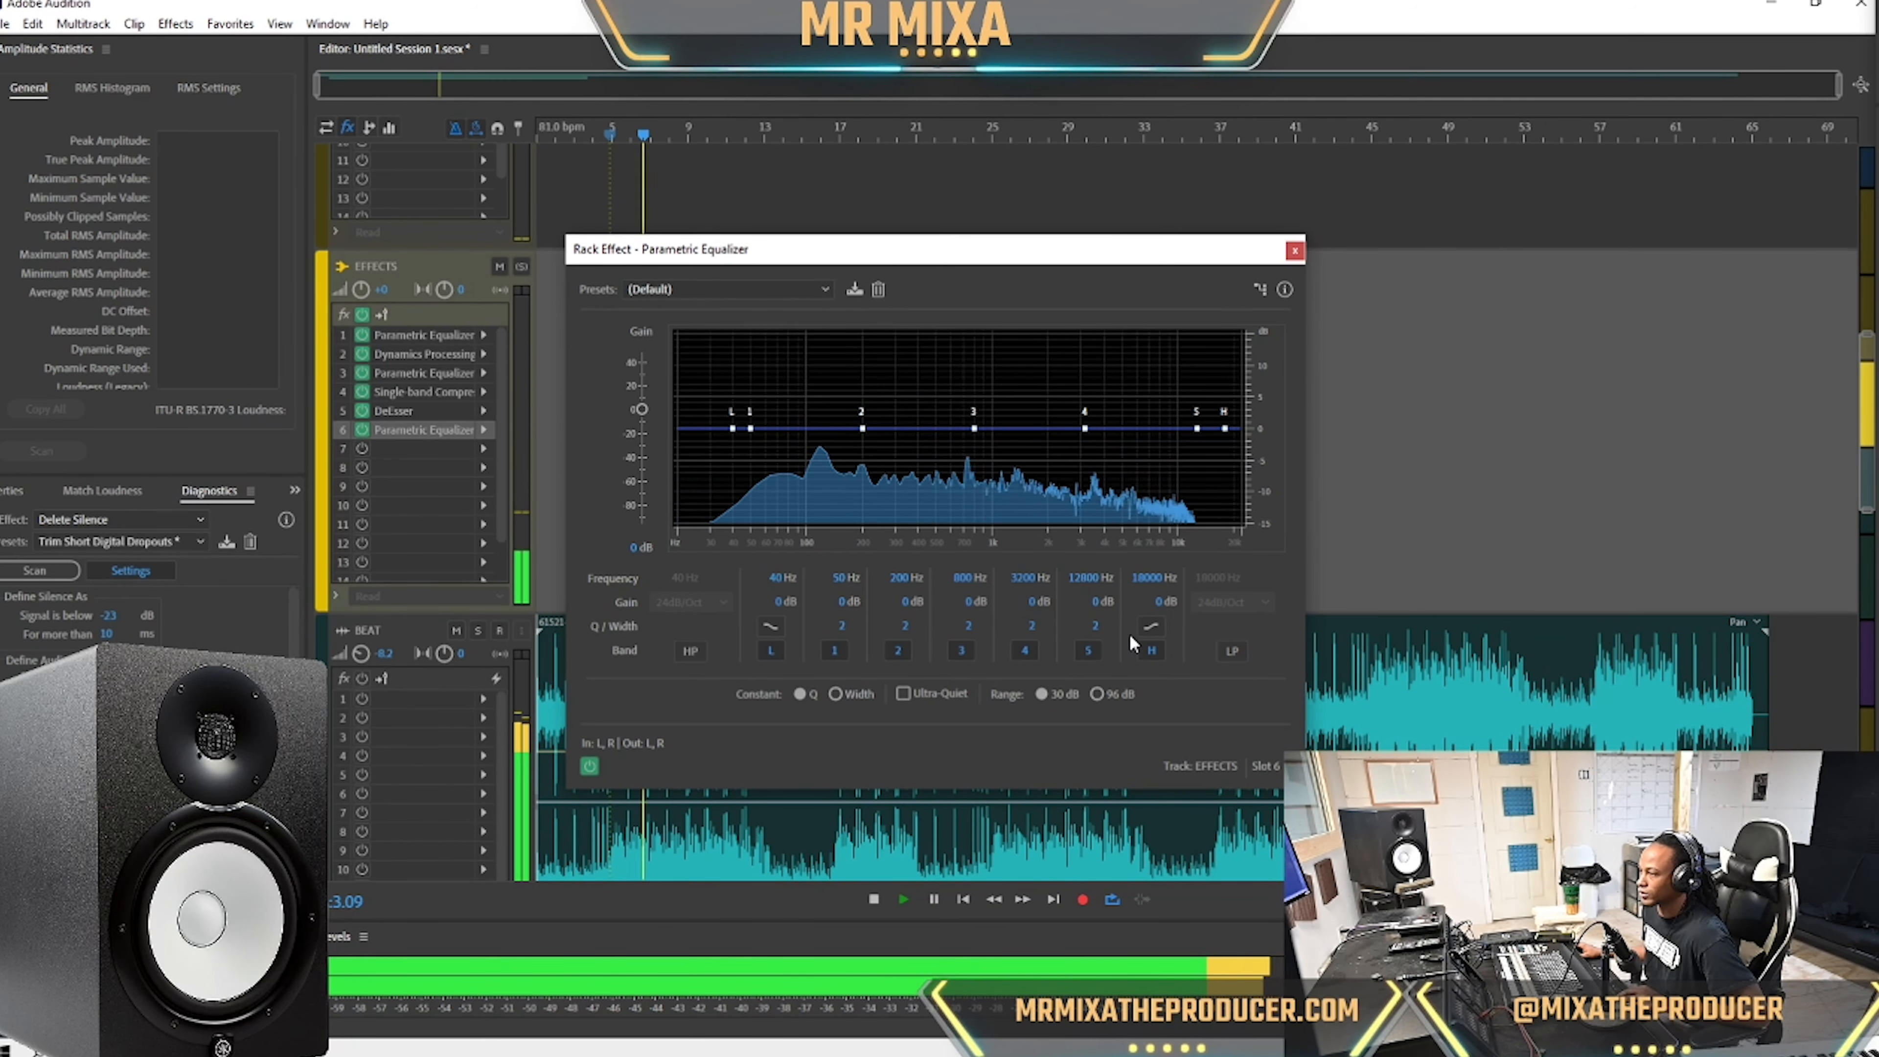
pyautogui.moveTo(1155, 601)
pyautogui.mouseDown()
pyautogui.moveTo(1136, 551)
pyautogui.moveTo(1146, 628)
pyautogui.mouseUp()
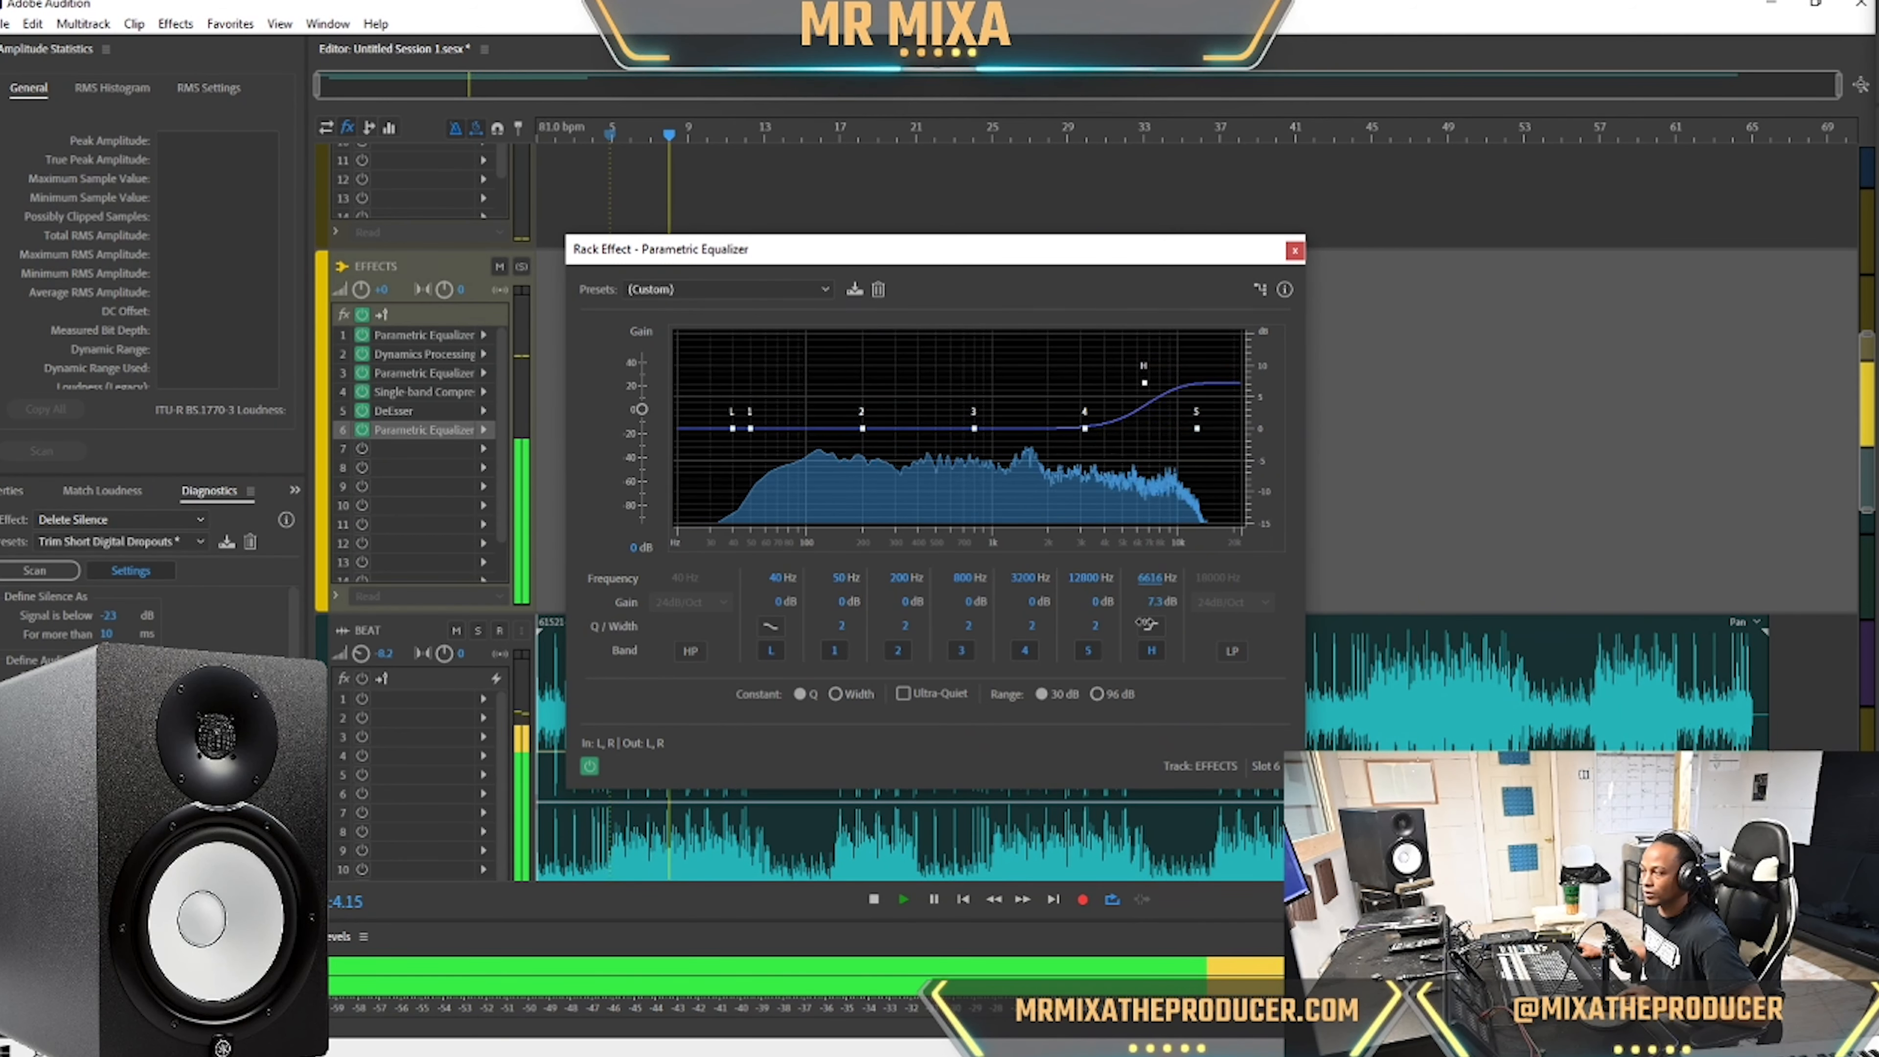
pyautogui.moveTo(1151, 577); pyautogui.dragTo(1149, 629)
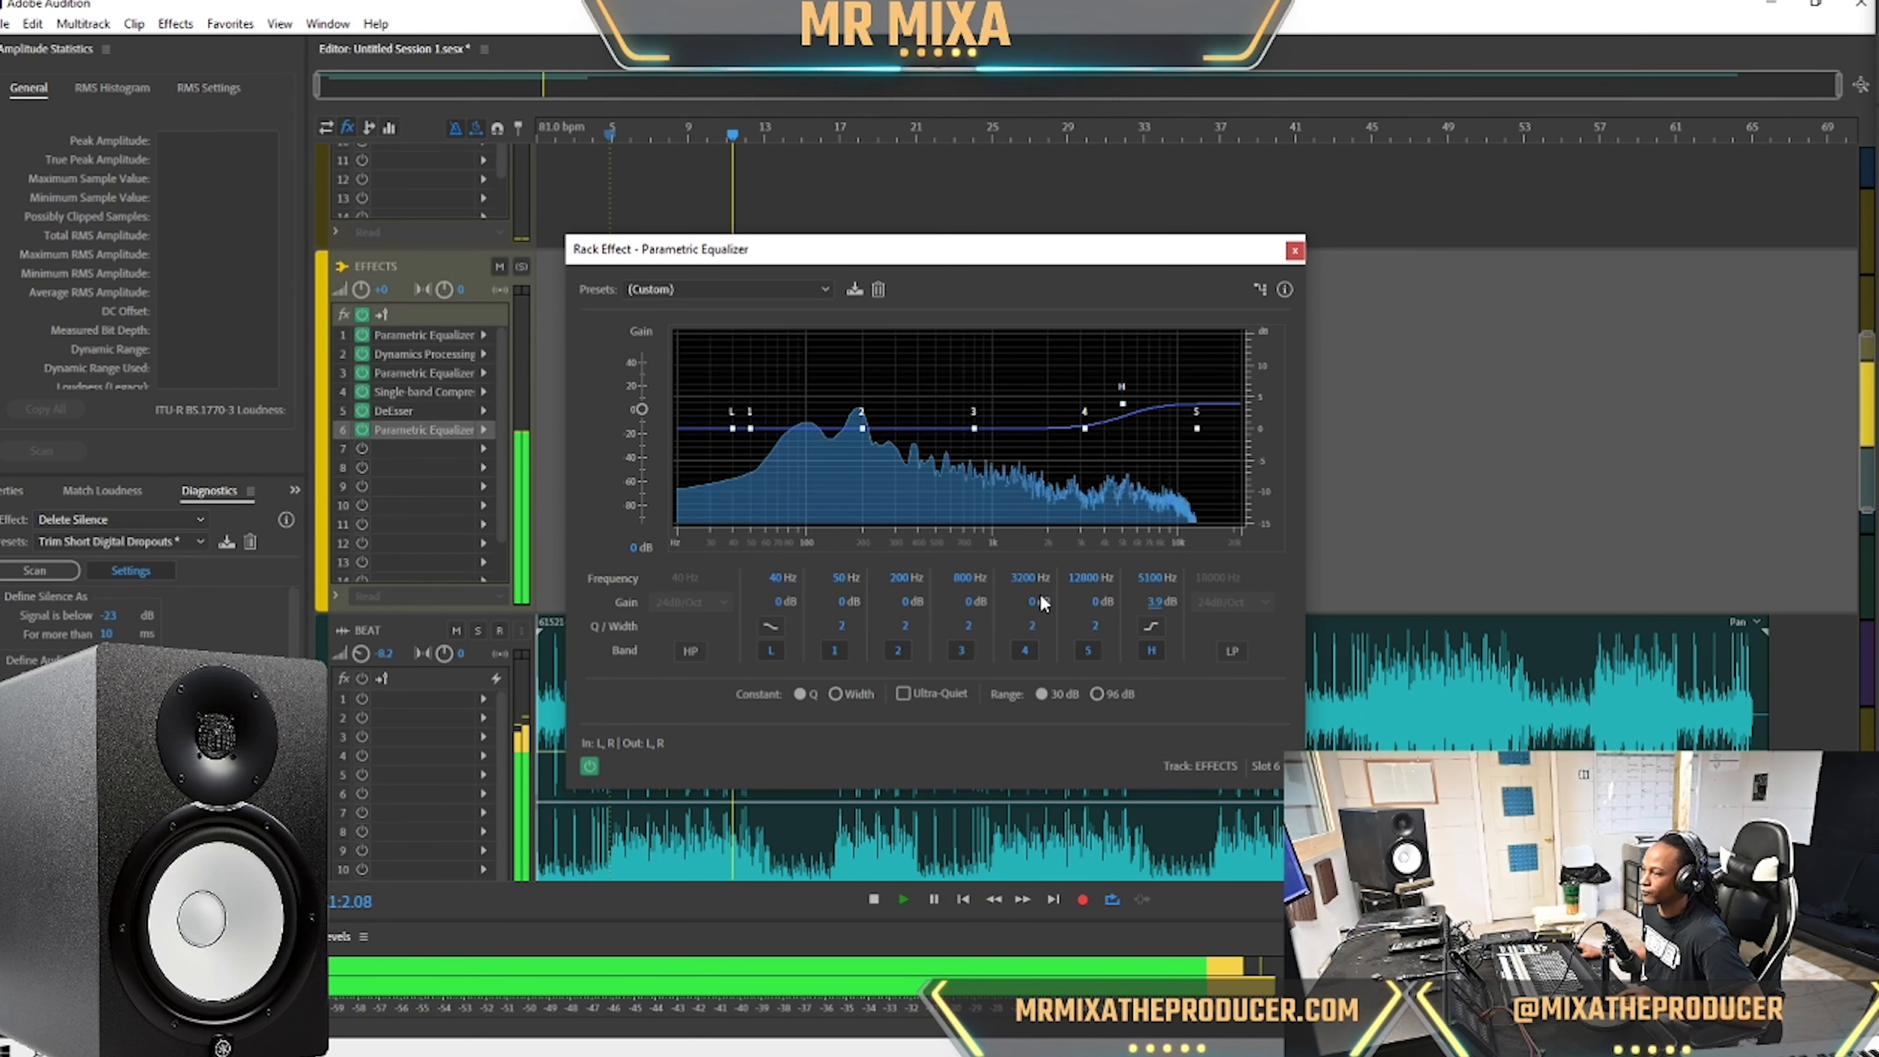
# Boost equalizer band 4 by 2.2 dB at 2060 Hz and save the session.
pyautogui.moveTo(1032, 599)
pyautogui.mouseDown()
pyautogui.moveTo(1025, 566)
pyautogui.moveTo(1018, 591)
pyautogui.mouseUp()
pyautogui.press('space')
pyautogui.press('space')
pyautogui.hotkey('ctrl', 's')
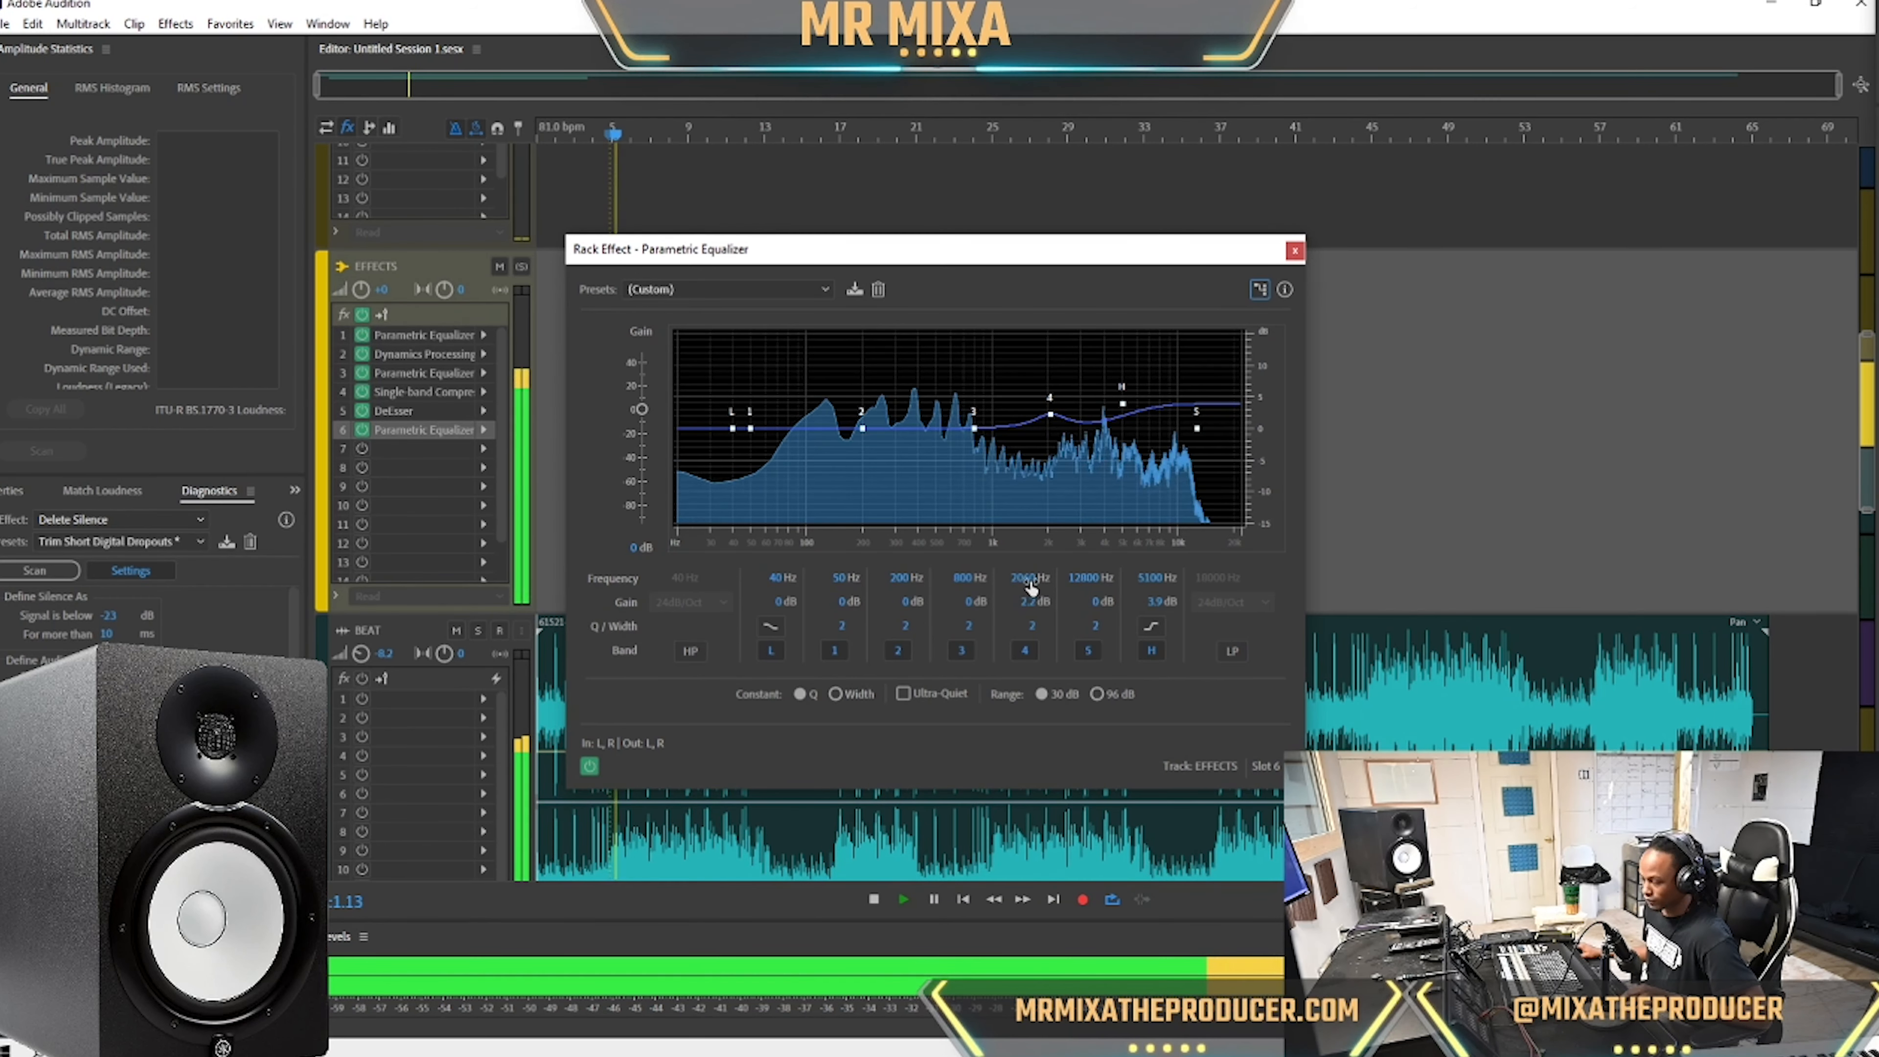
pyautogui.click(1031, 626)
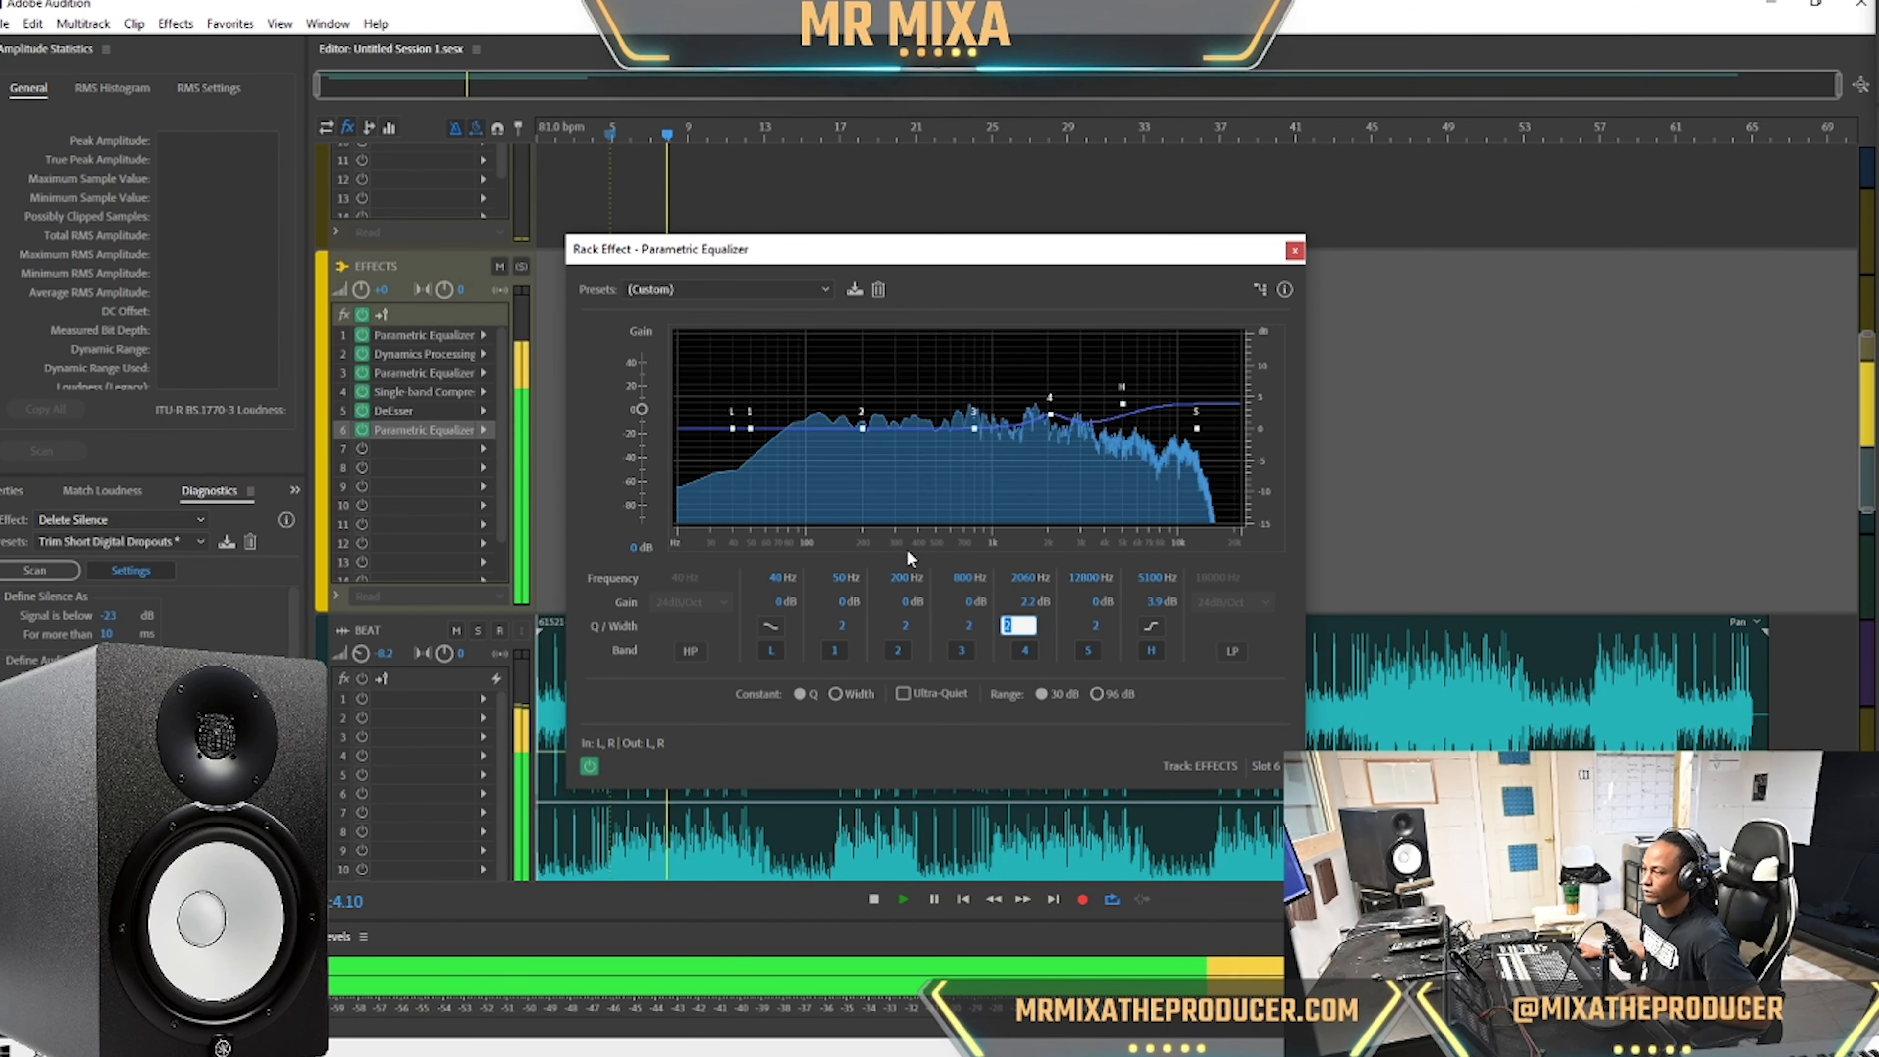
# Cut equalizer band 2 by 1.3 dB at 178 Hz and close the effect window.
pyautogui.moveTo(863, 427)
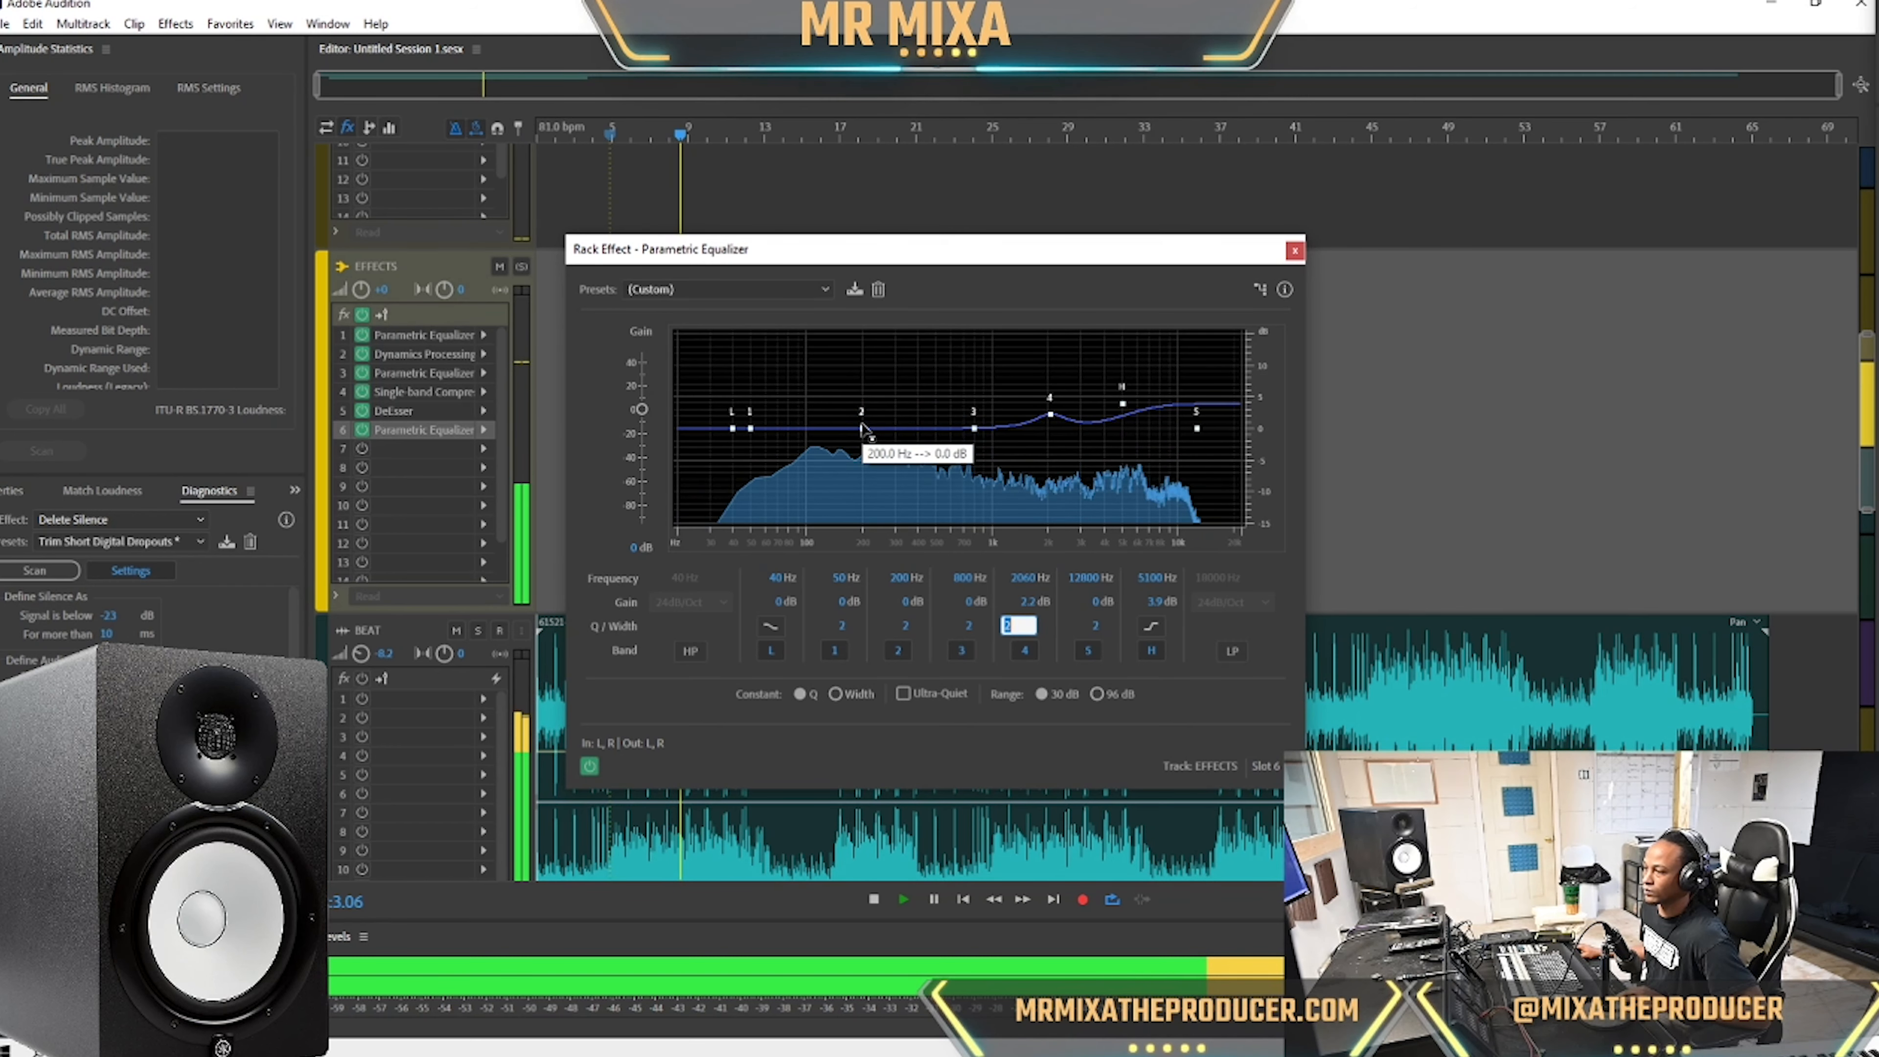
pyautogui.moveTo(862, 426); pyautogui.dragTo(855, 439)
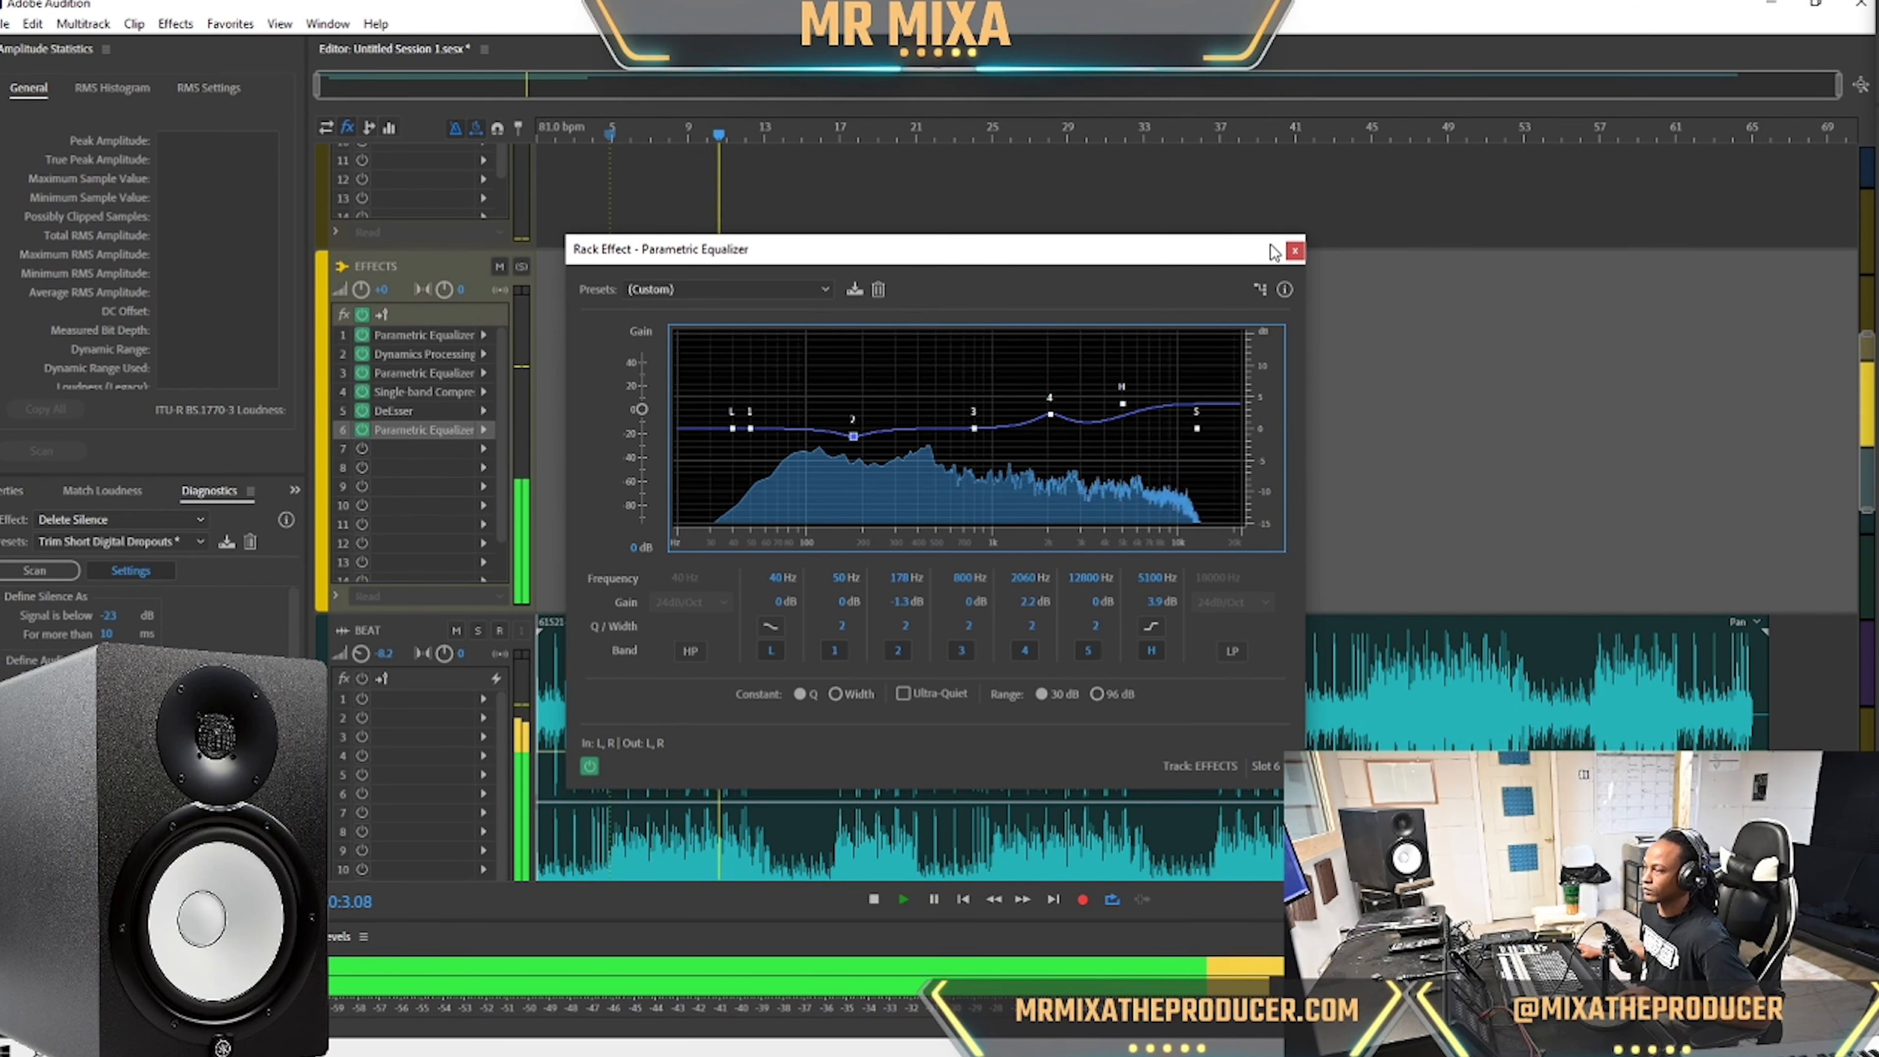
pyautogui.click(1295, 253)
# Stop playback and open the VOCALS_002 clip in the waveform editor.
pyautogui.scroll(-5, 1008, 482)
pyautogui.press('space')
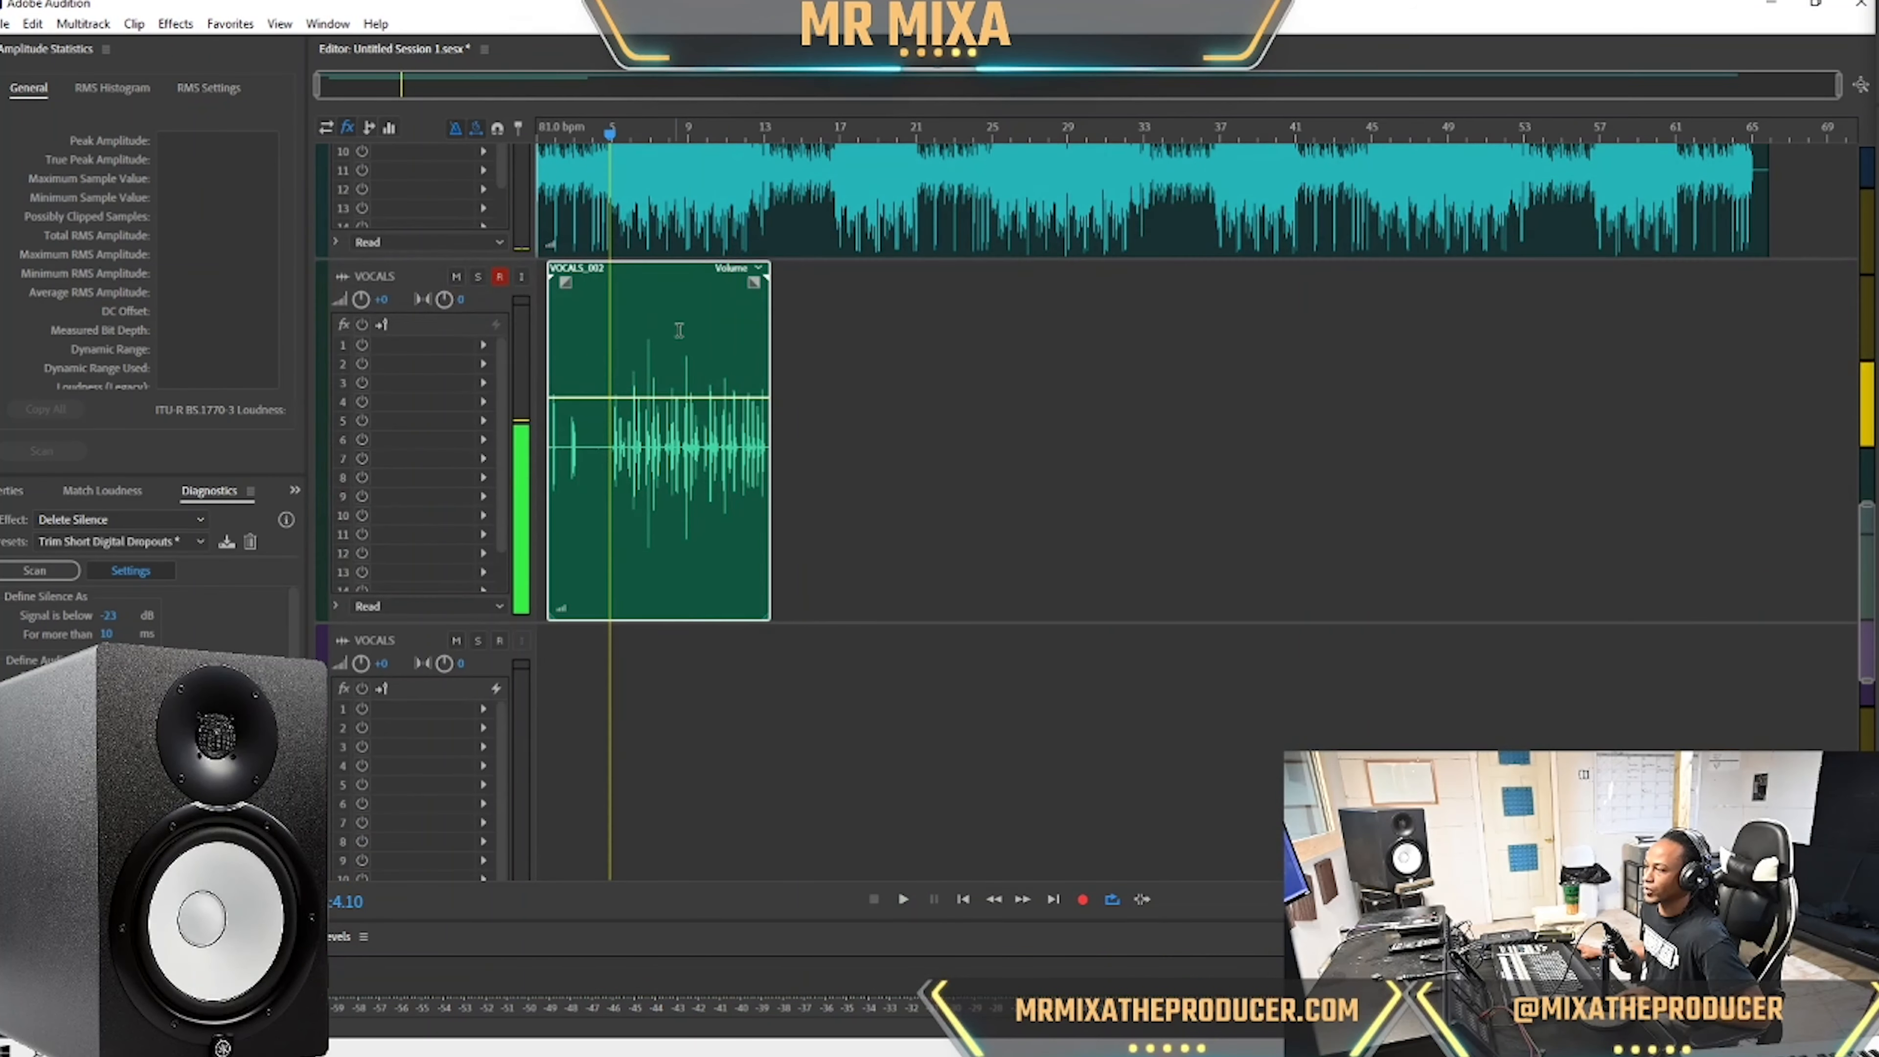
pyautogui.click(685, 314)
pyautogui.doubleClick(685, 314)
# Select the silent stretch just before bar 5 of the vocal recording and capture it as the noise print.
pyautogui.moveTo(589, 529); pyautogui.dragTo(724, 521)
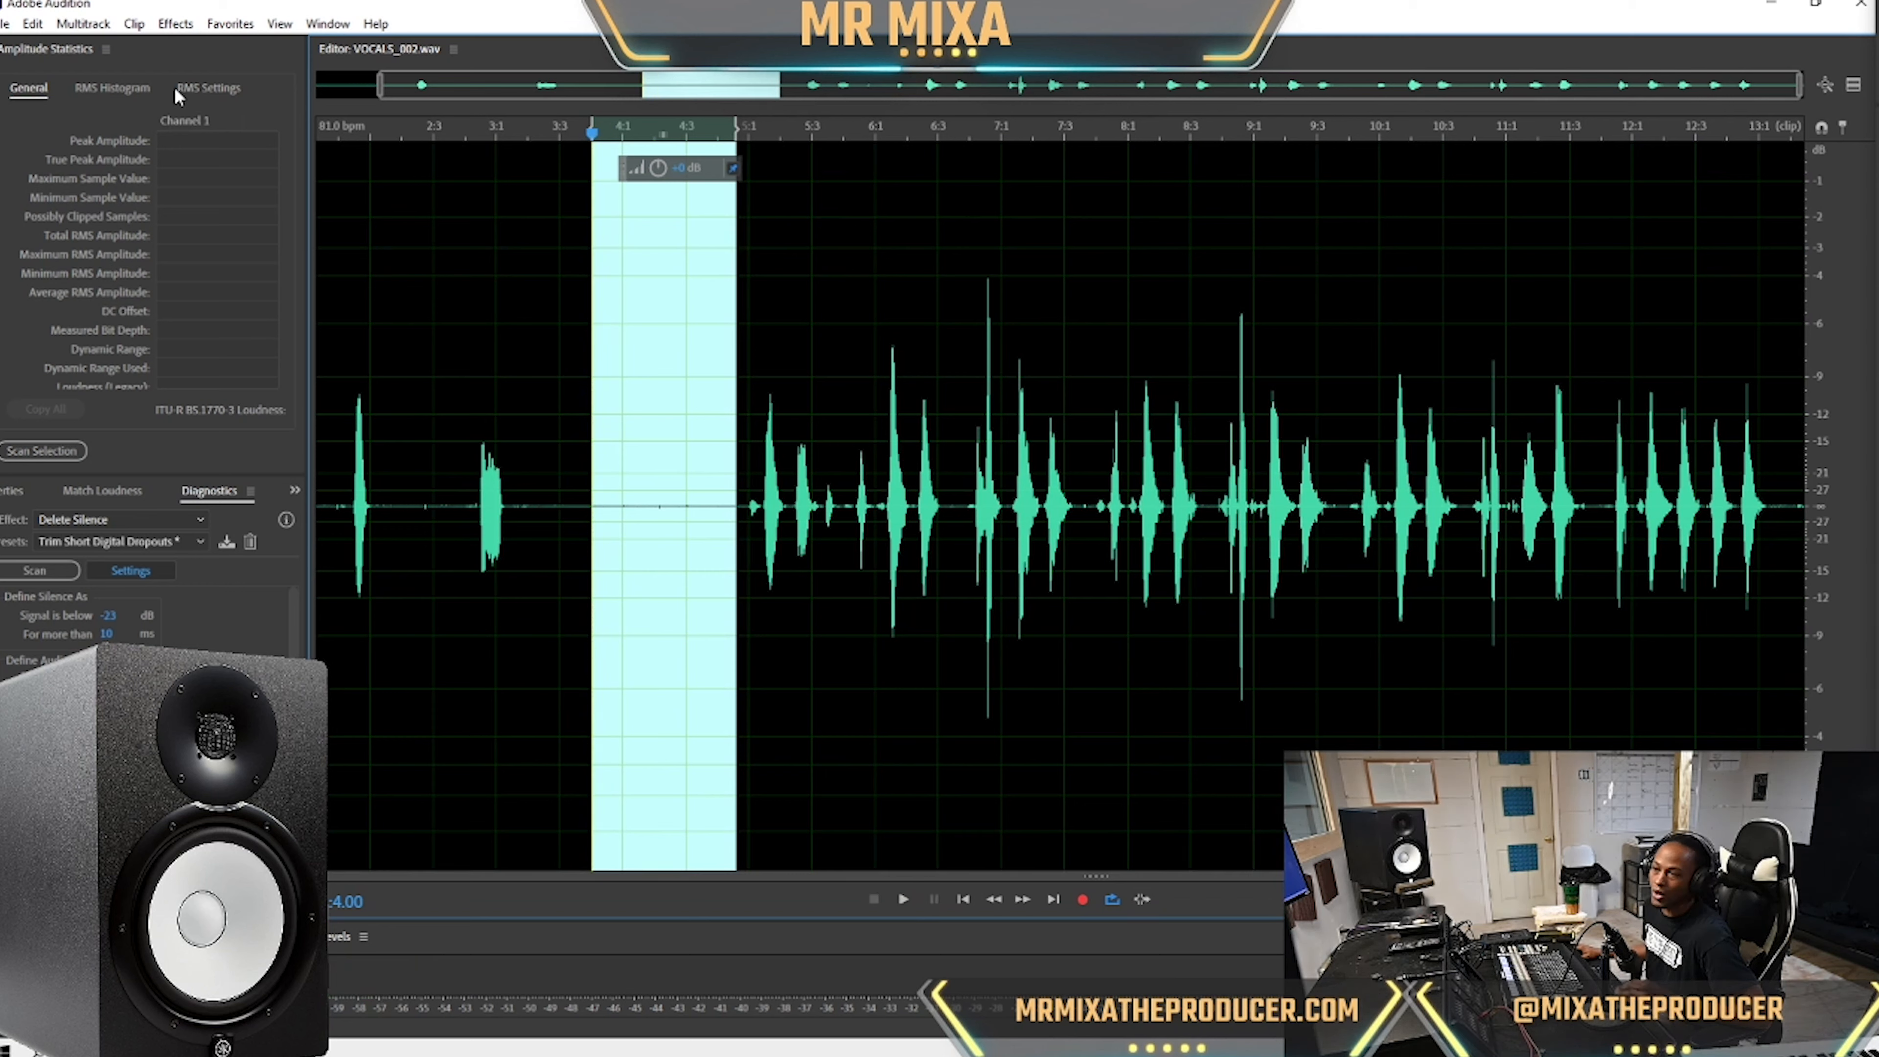
pyautogui.click(172, 28)
pyautogui.moveTo(345, 464)
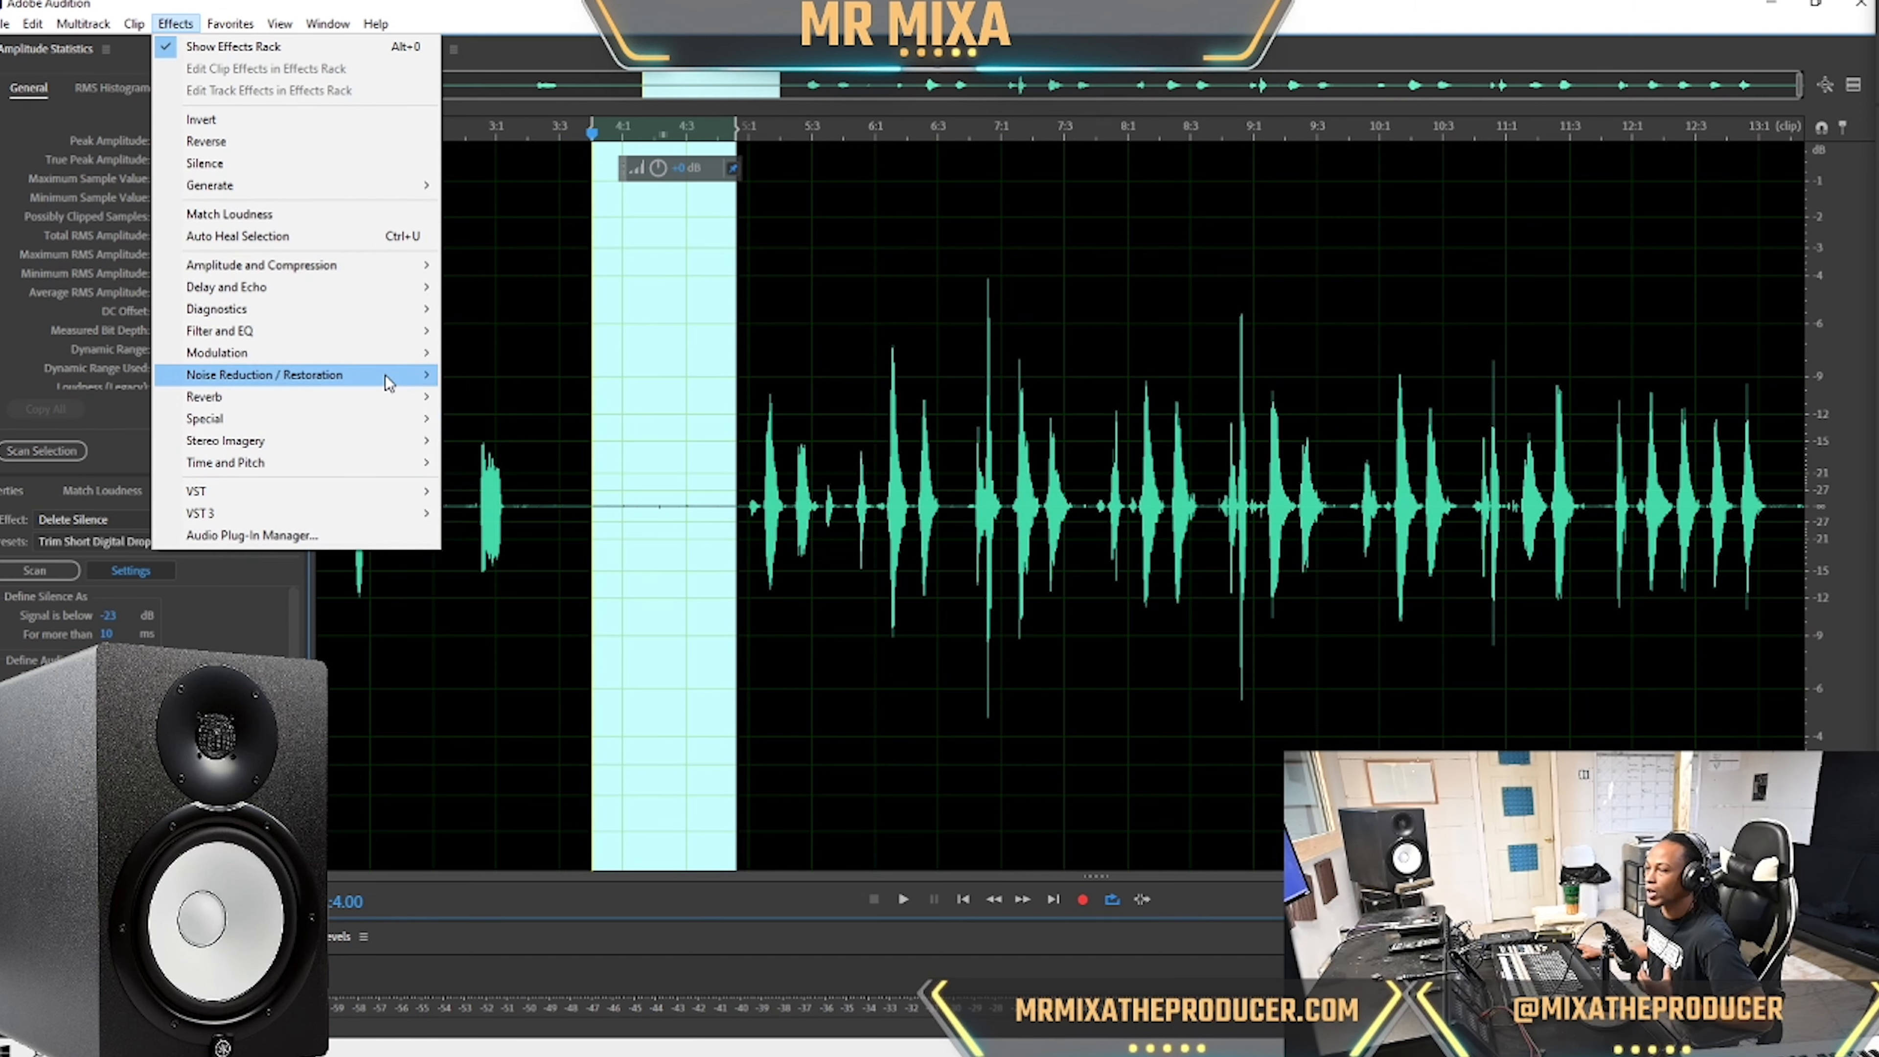
pyautogui.moveTo(388, 380)
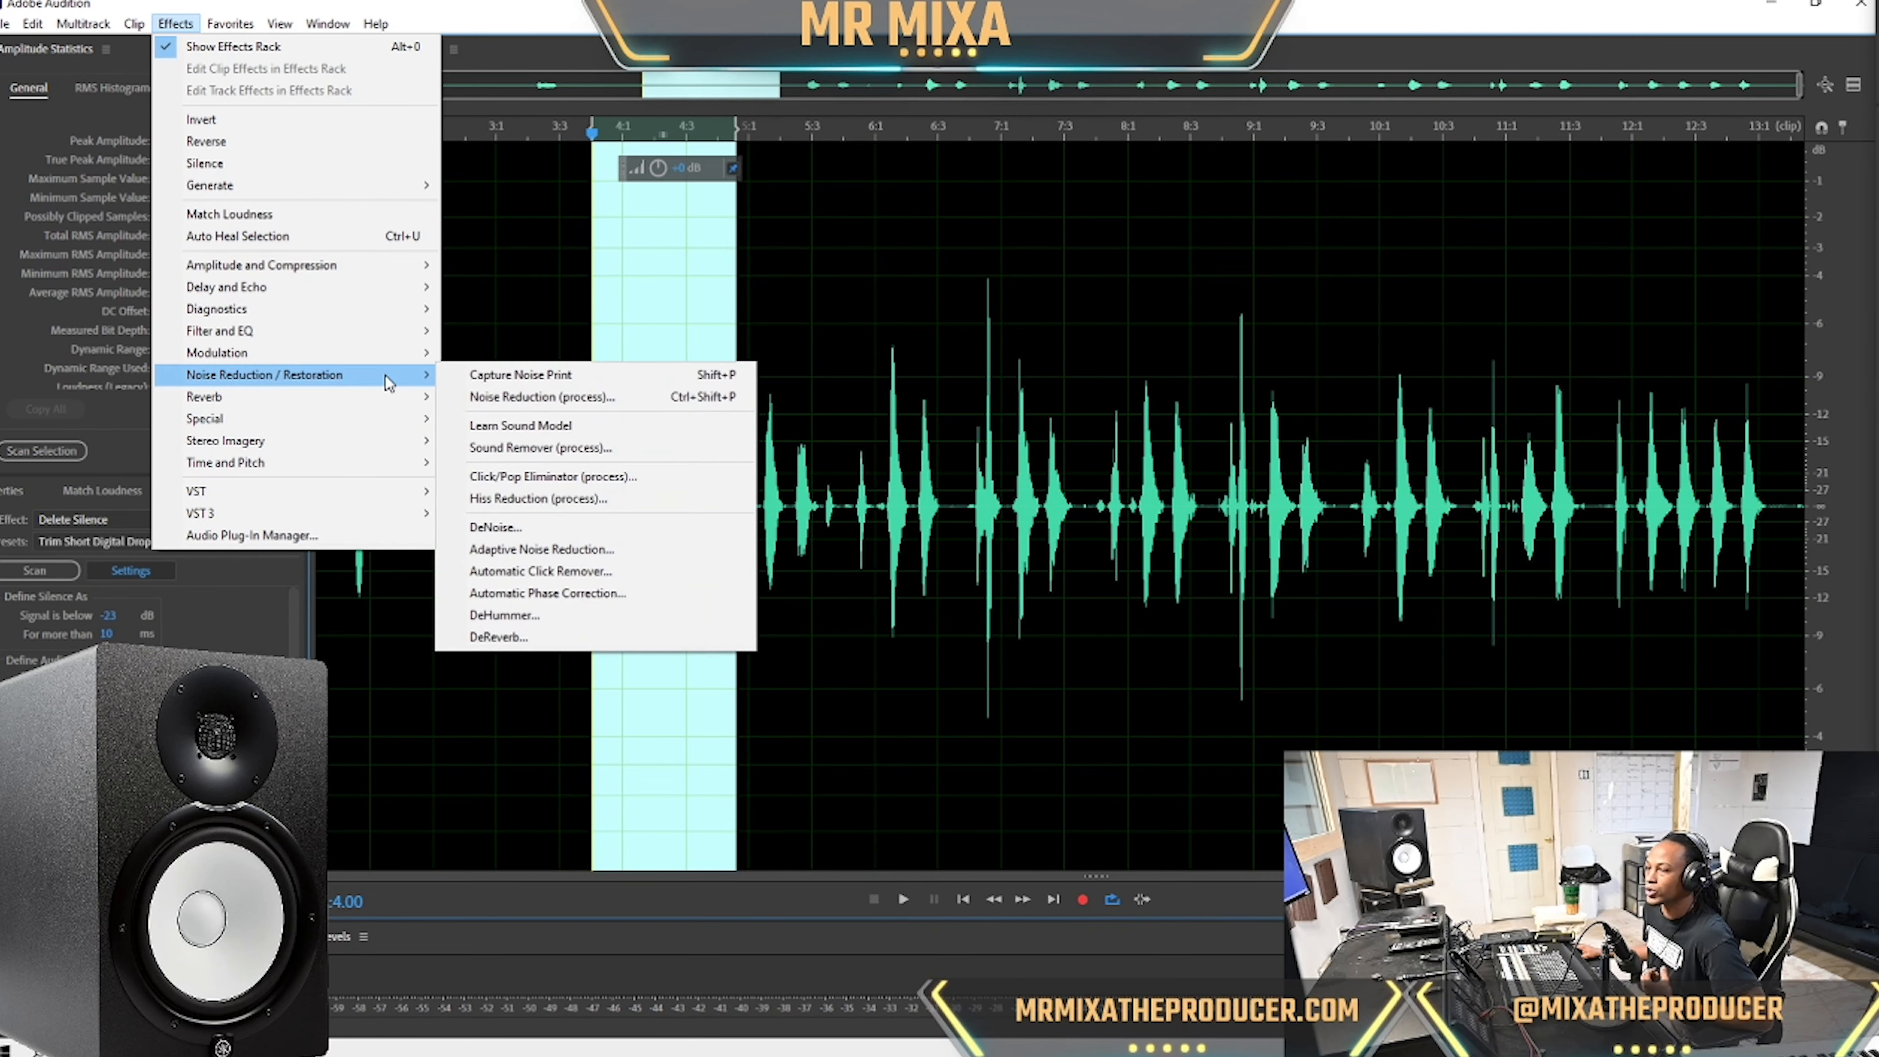
pyautogui.click(558, 382)
# Select the entire vocal waveform and apply Noise Reduction with the captured noise print.
pyautogui.doubleClick(683, 482)
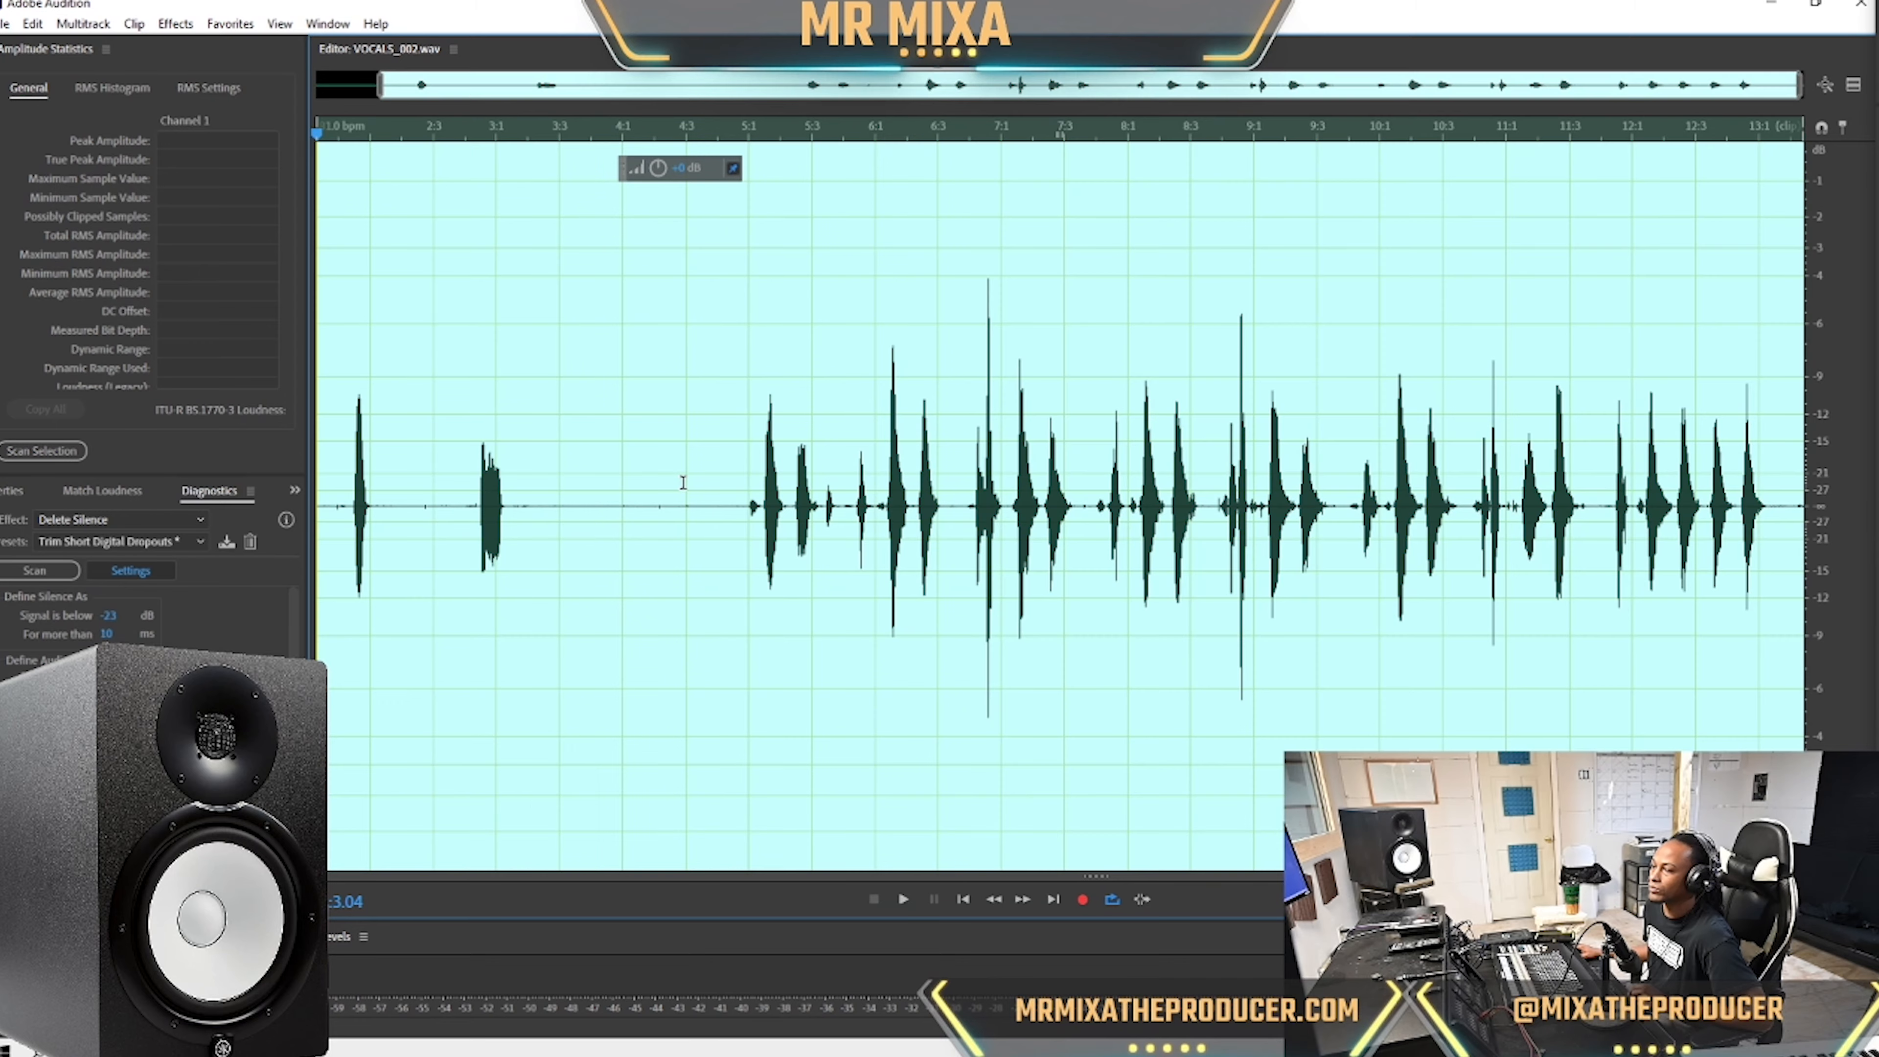
pyautogui.scroll(-1, 697, 477)
pyautogui.doubleClick(688, 472)
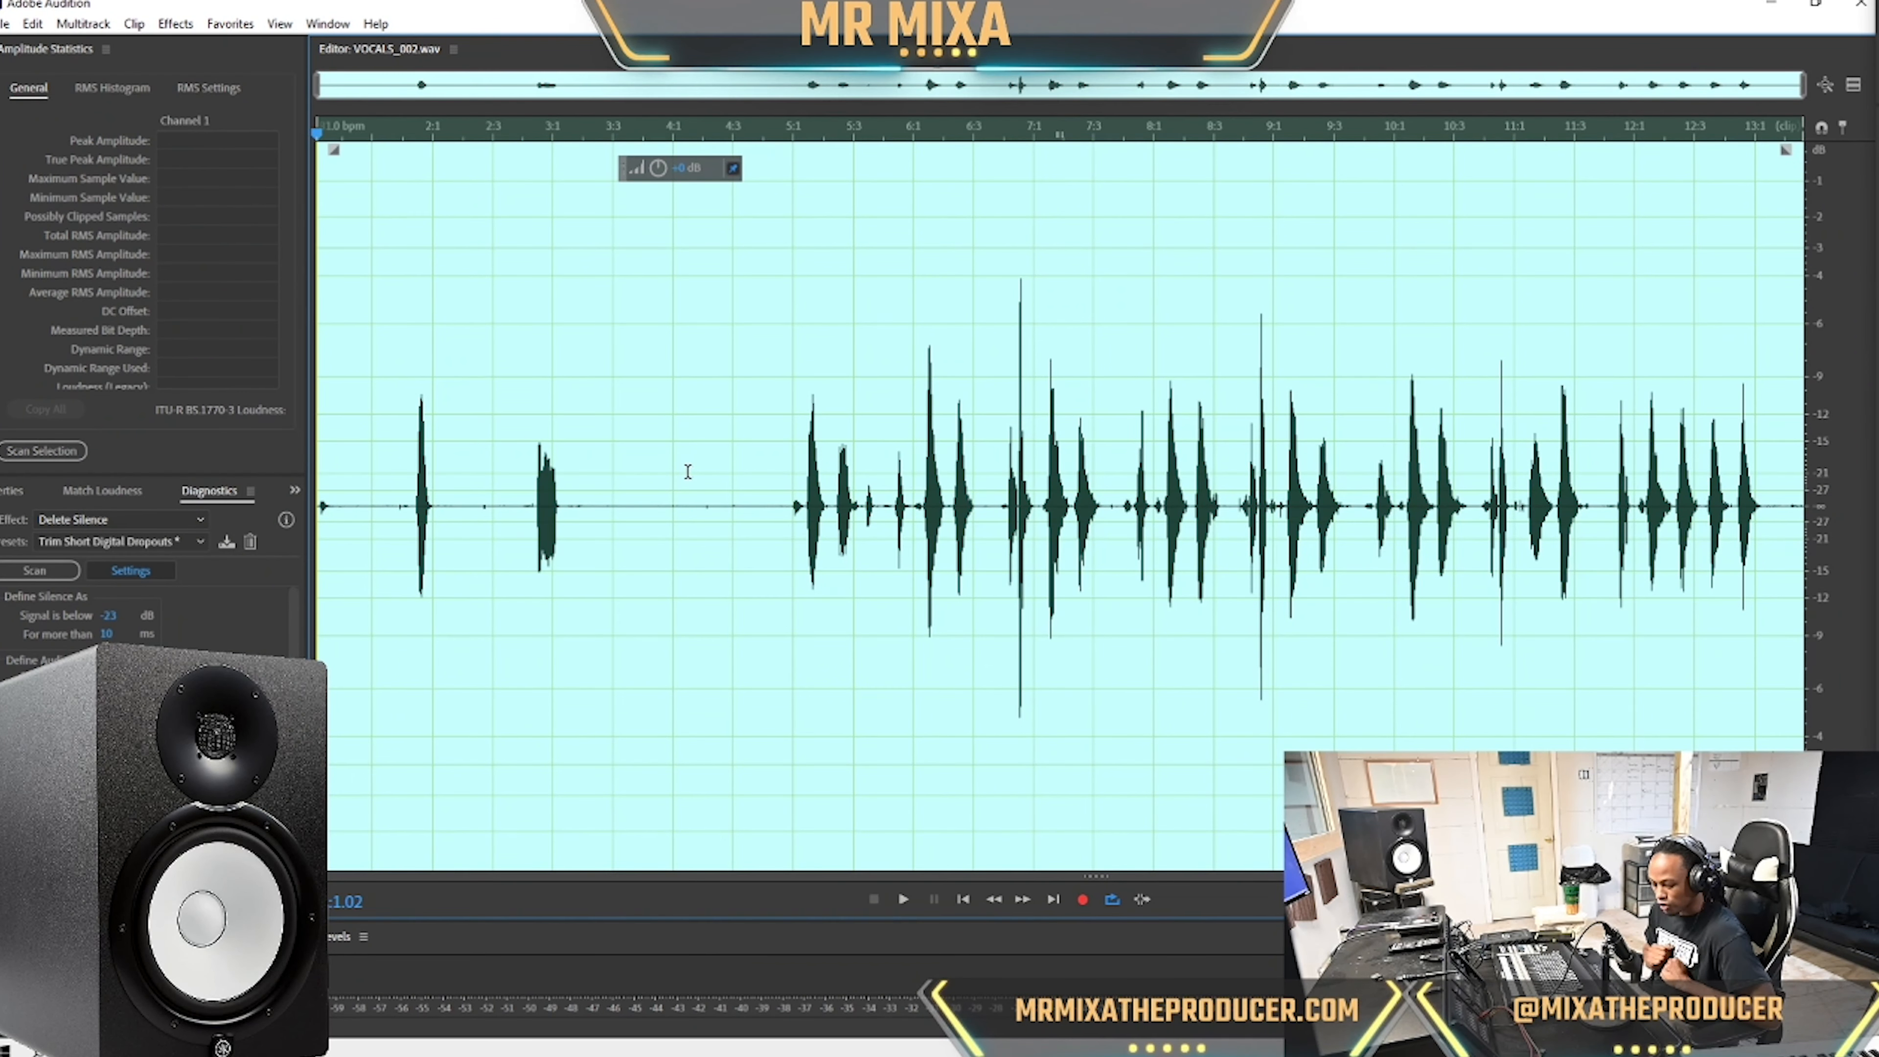
pyautogui.hotkey('ctrl', 'shift', 'p')
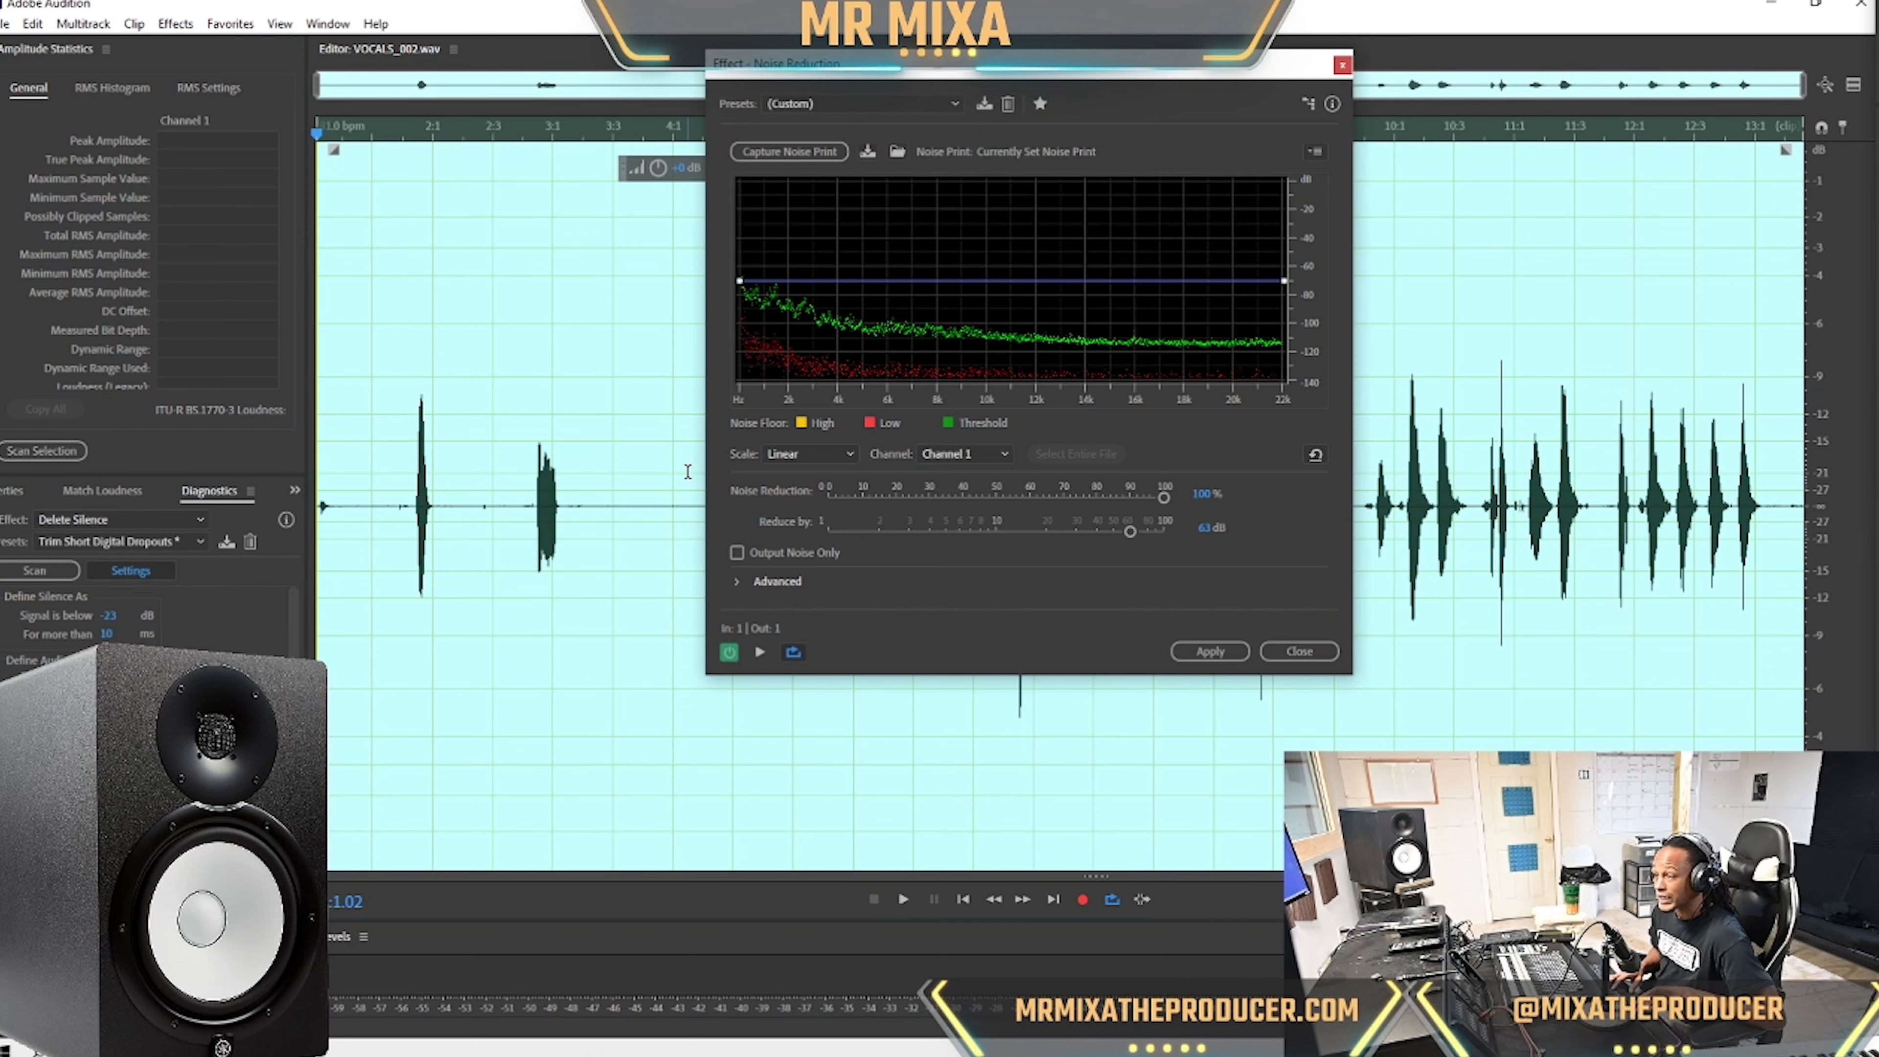
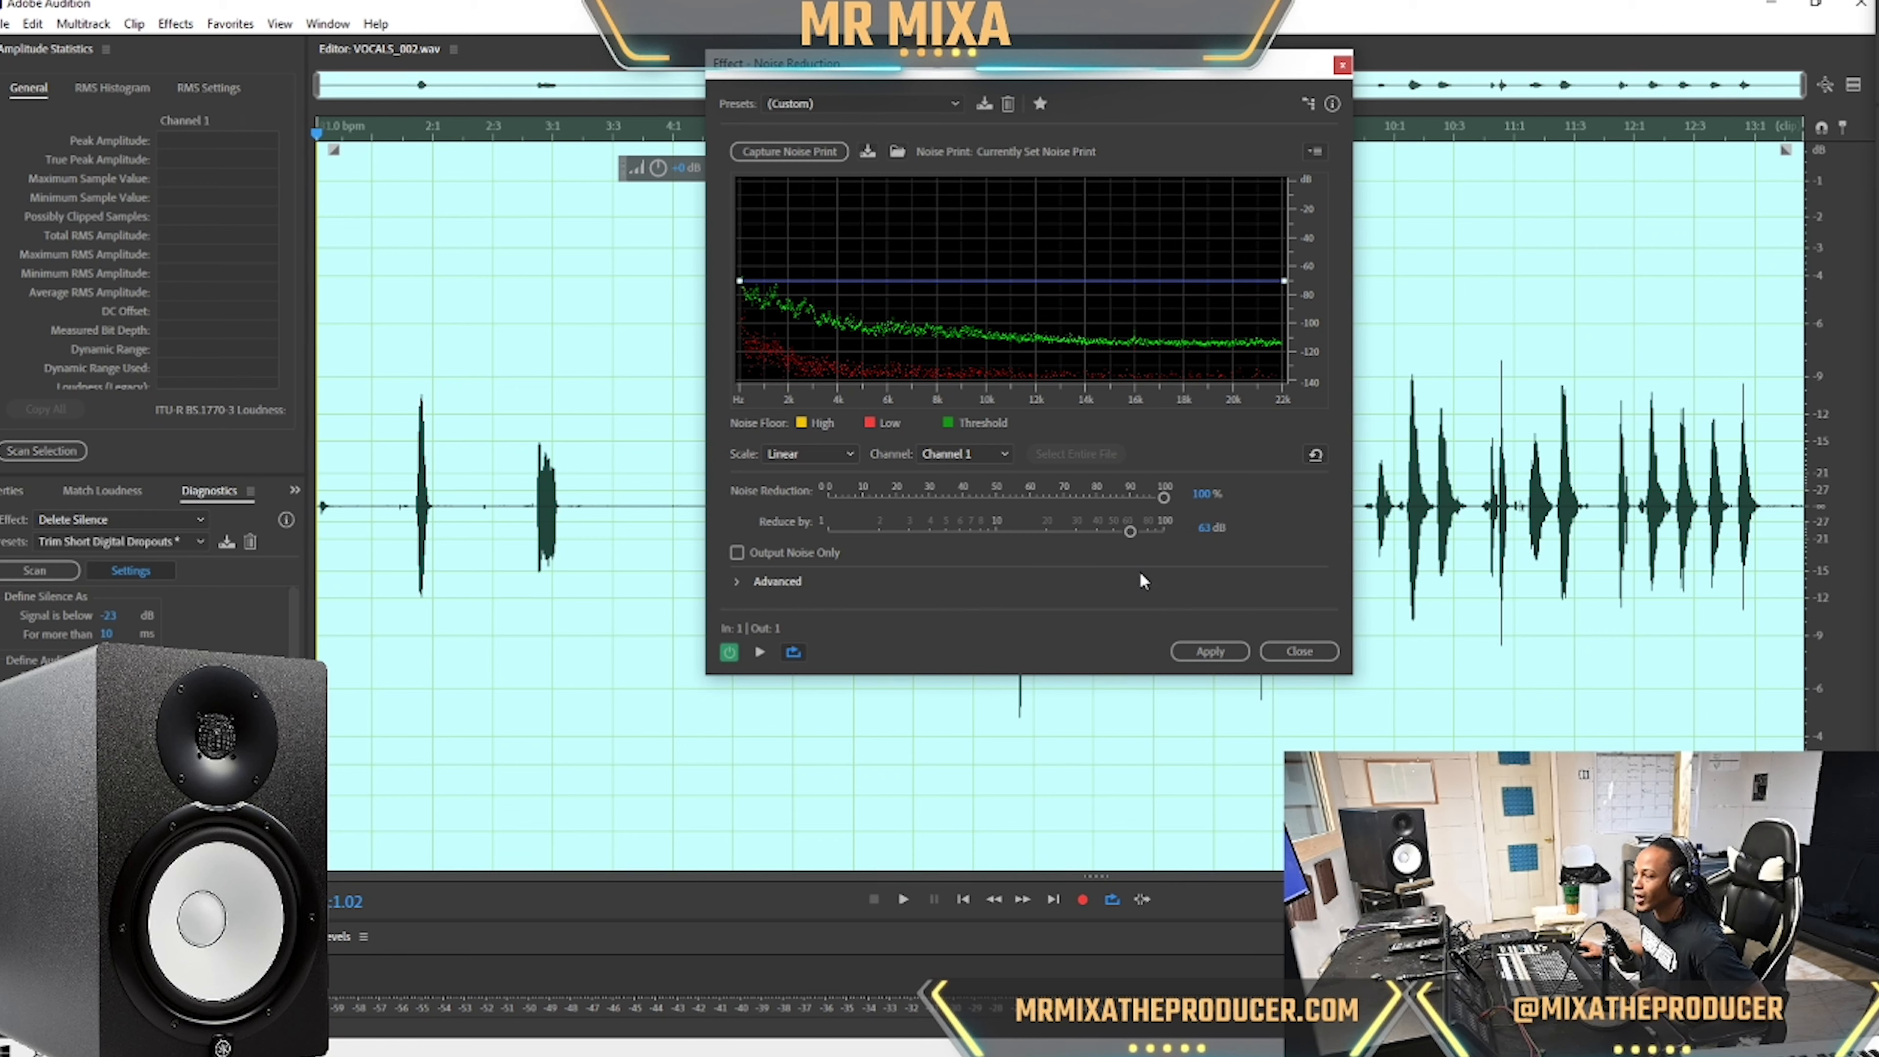
pyautogui.click(1211, 651)
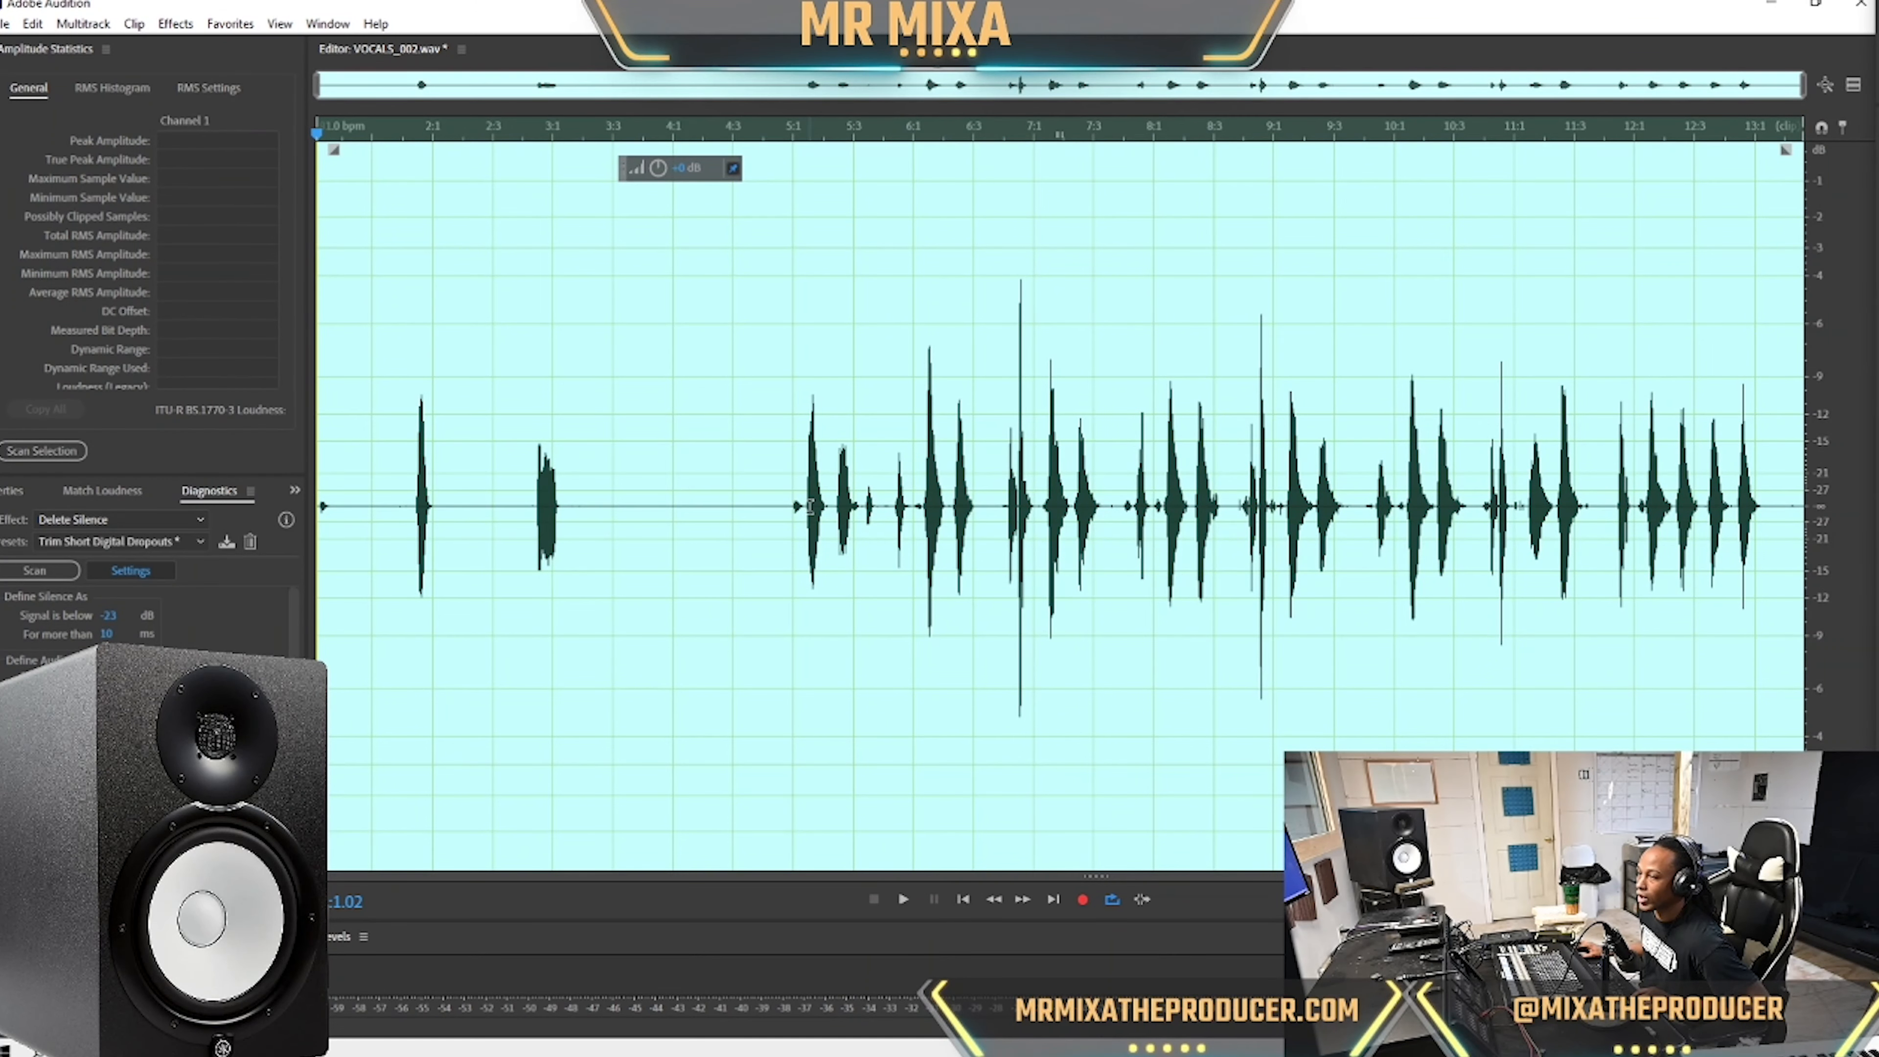
# Play the noise-reduced vocal from just before bar 4 and return to the multitrack session.
pyautogui.click(658, 488)
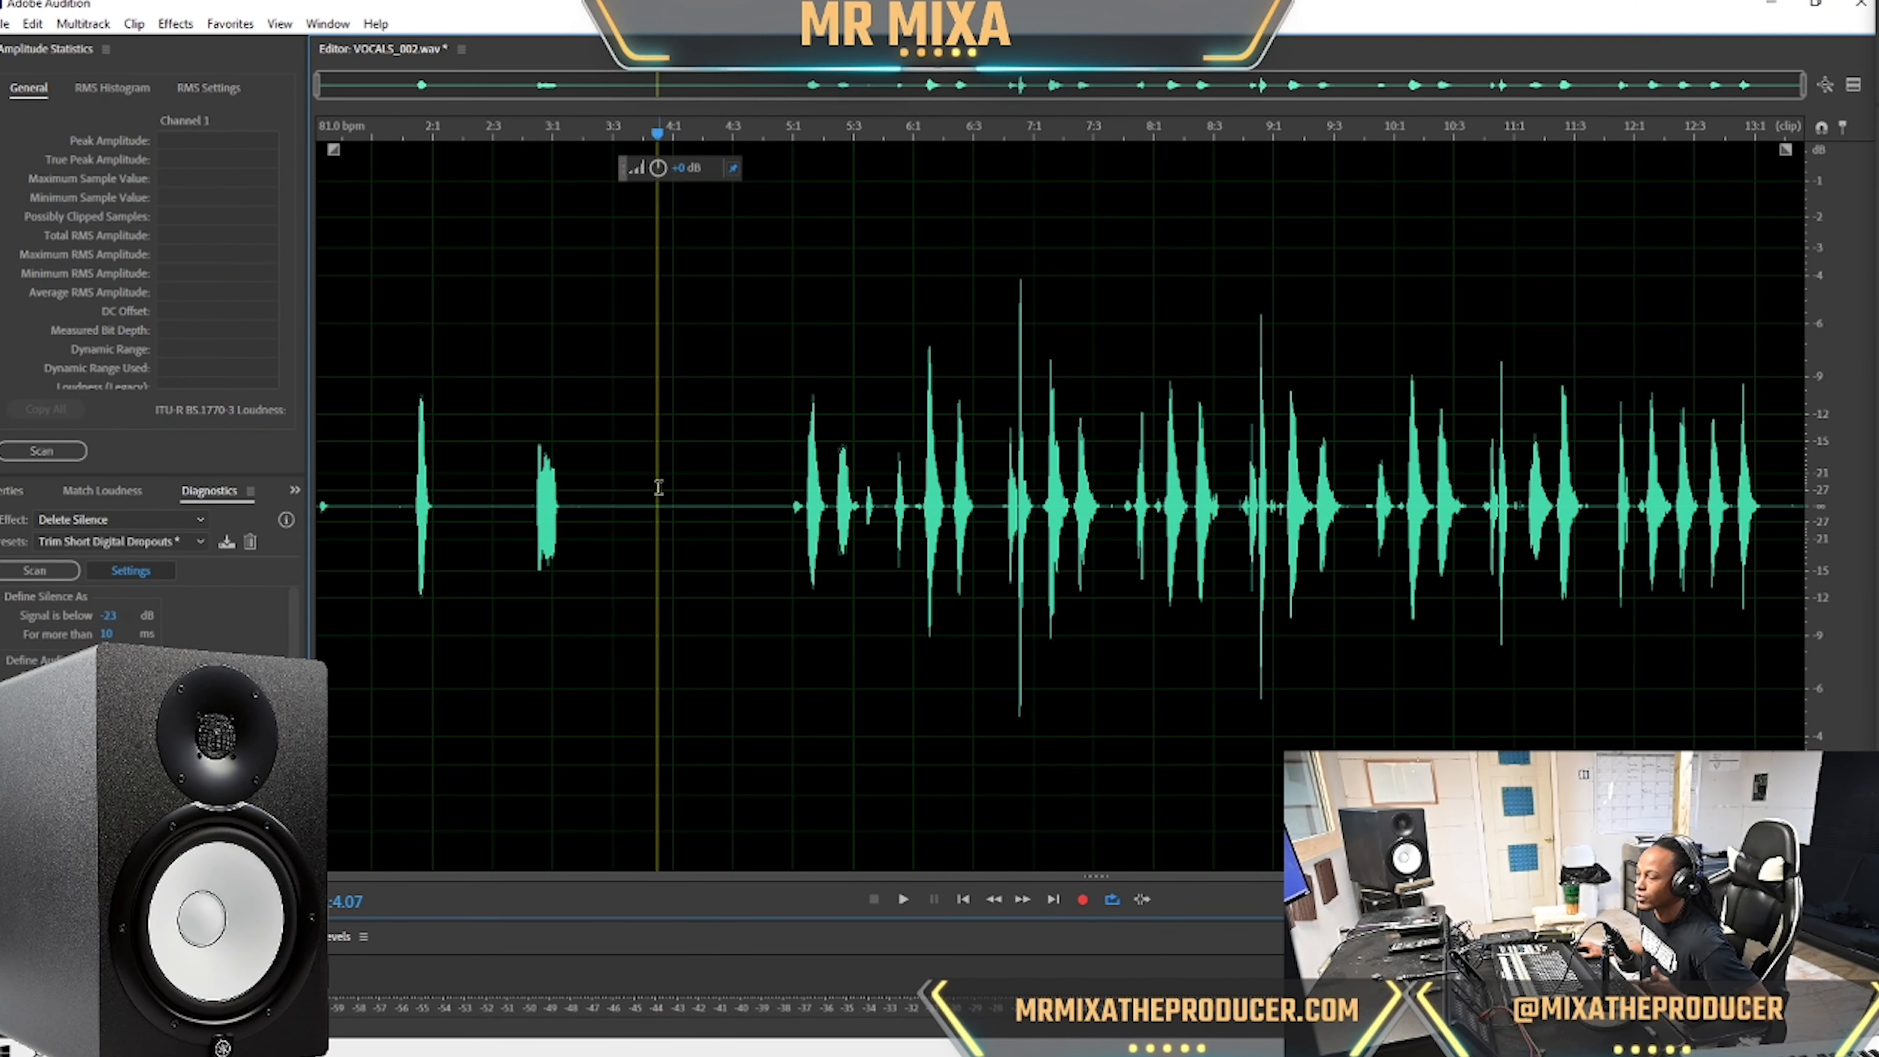
pyautogui.press('space')
pyautogui.press('space')
pyautogui.press('0')
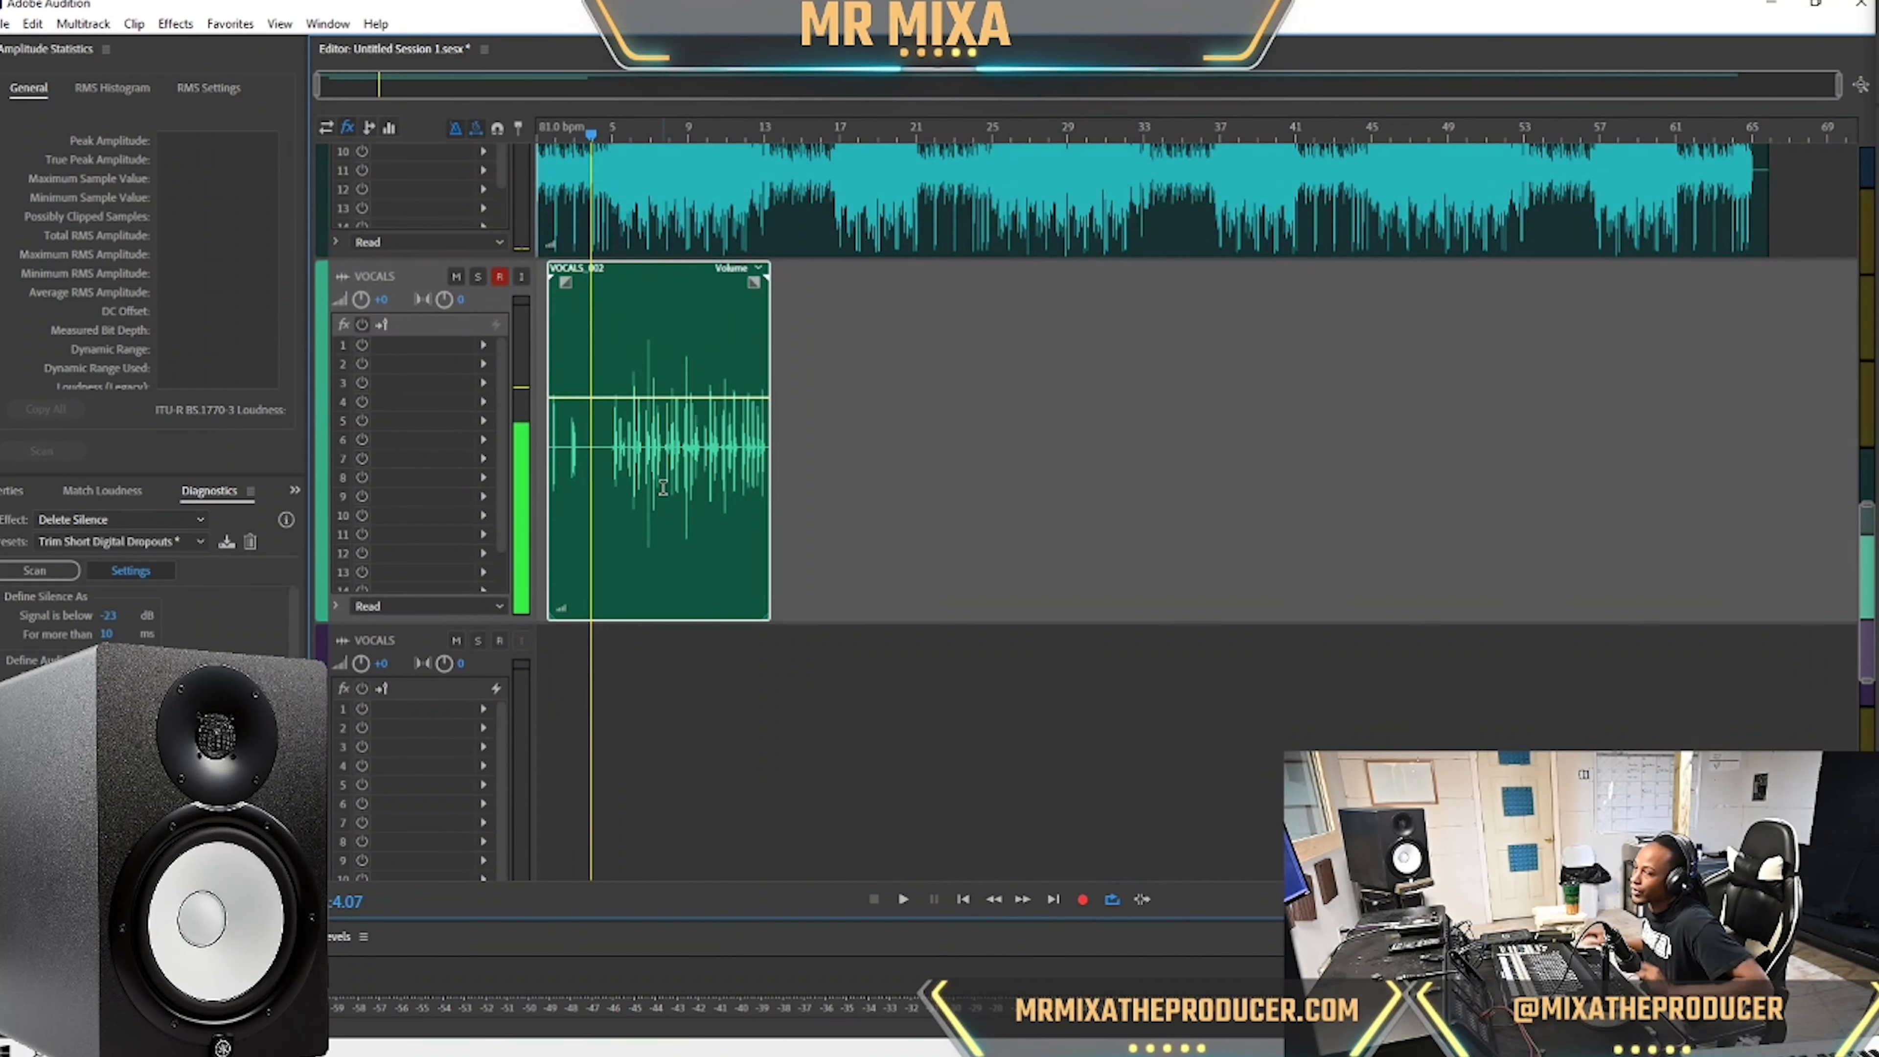
# Play the multitrack session from the vocal entry at bar 5 to check the noise-reduced vocal.
pyautogui.click(615, 358)
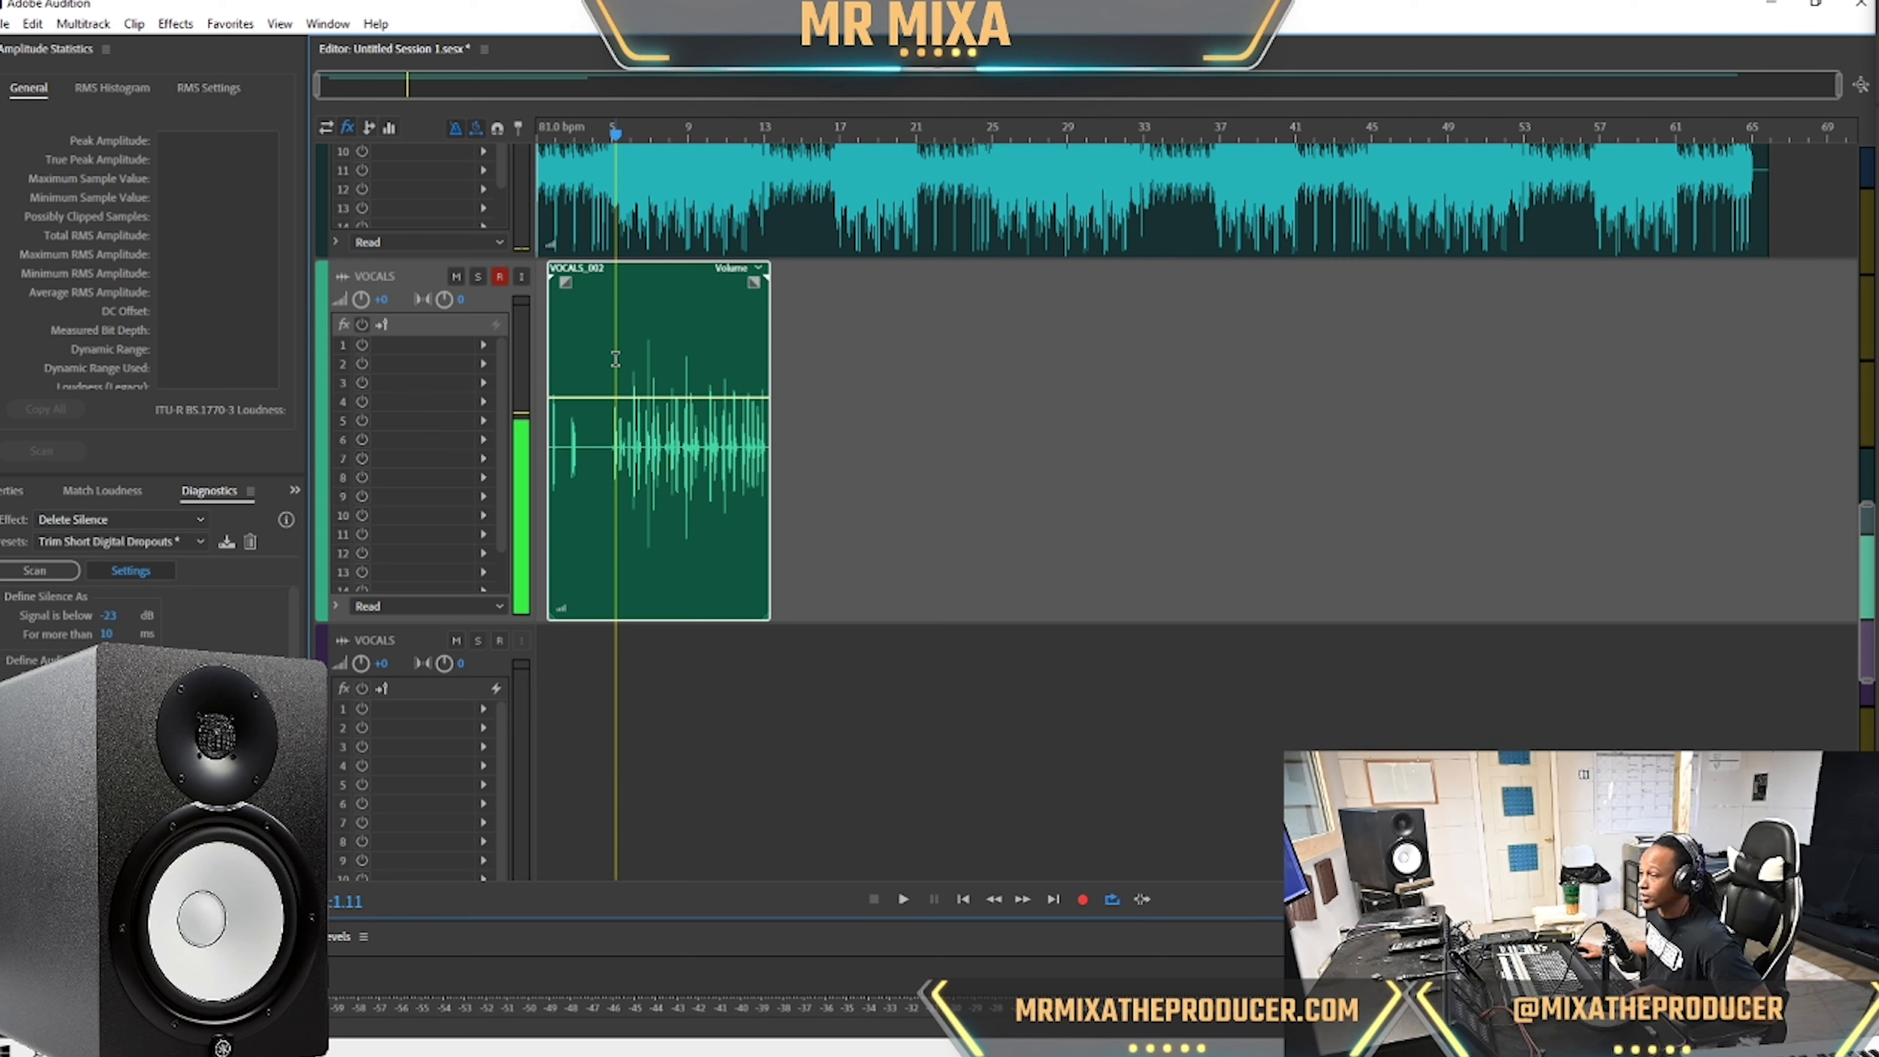
pyautogui.scroll(5, 616, 360)
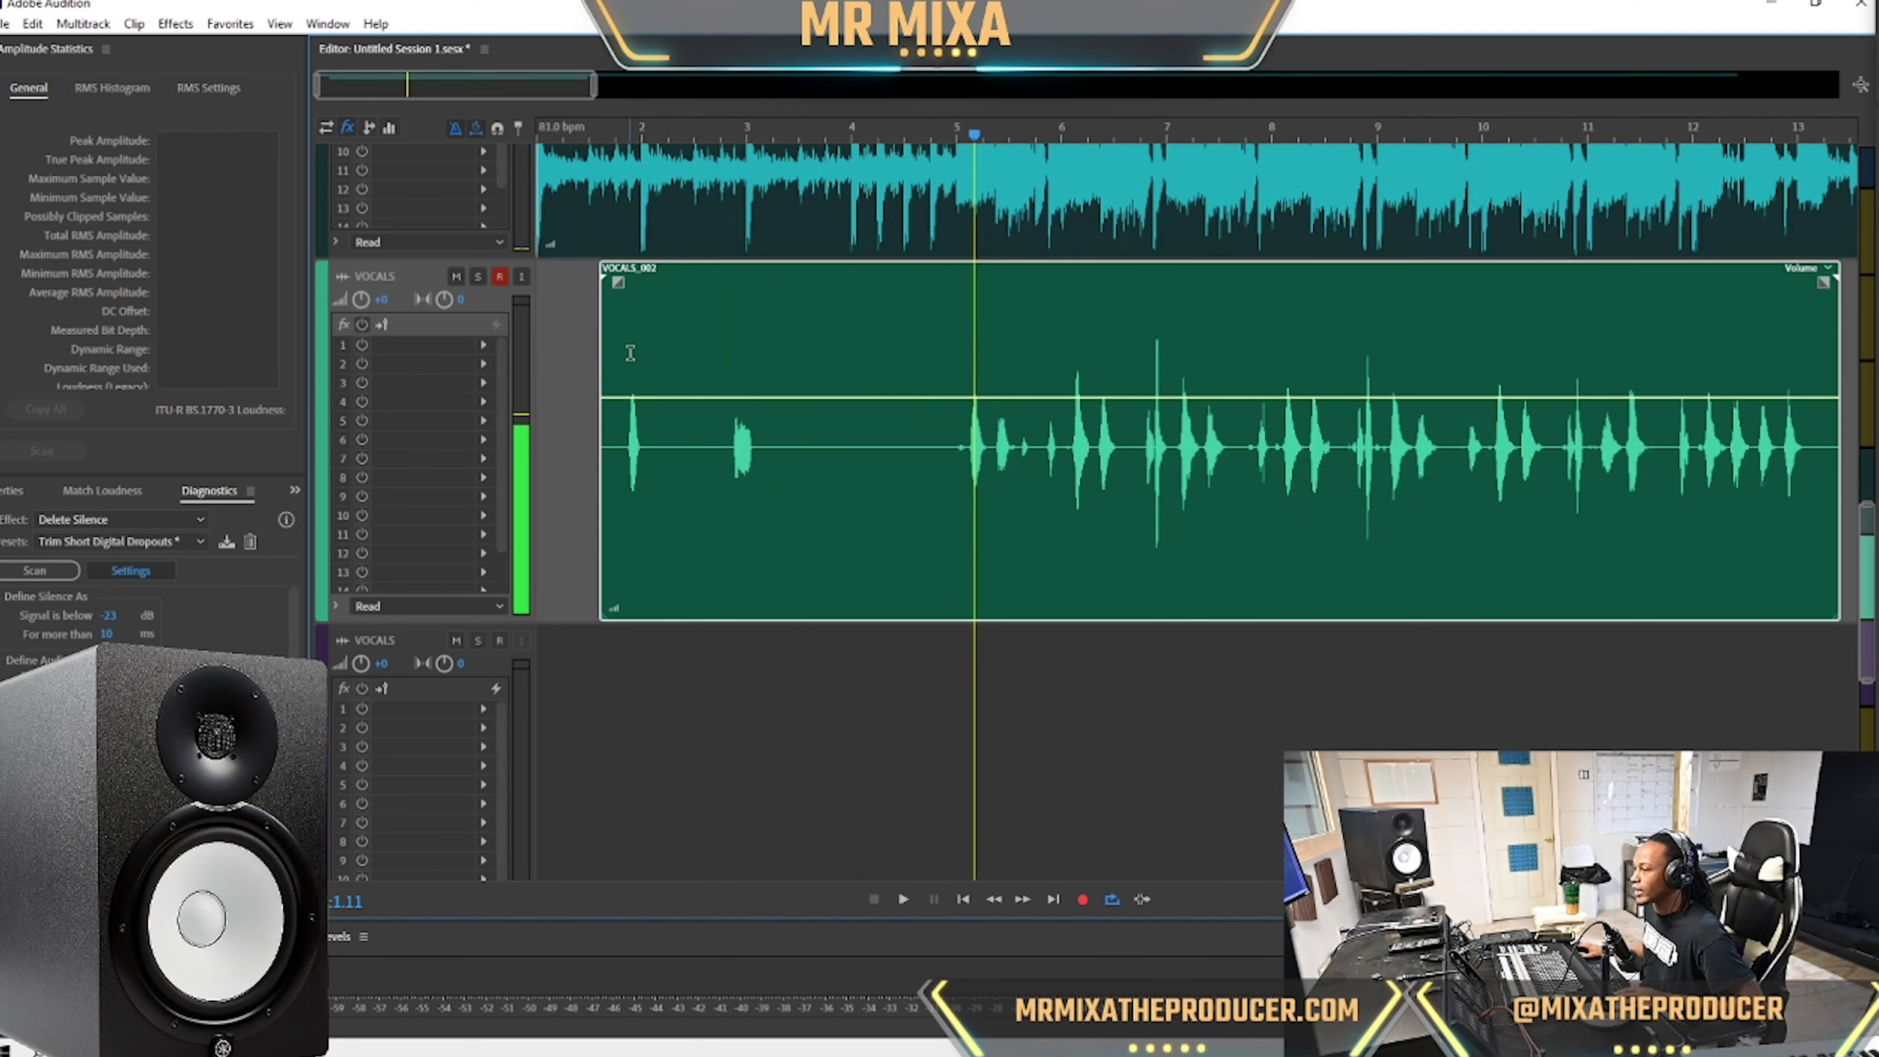
pyautogui.click(981, 378)
pyautogui.press('space')
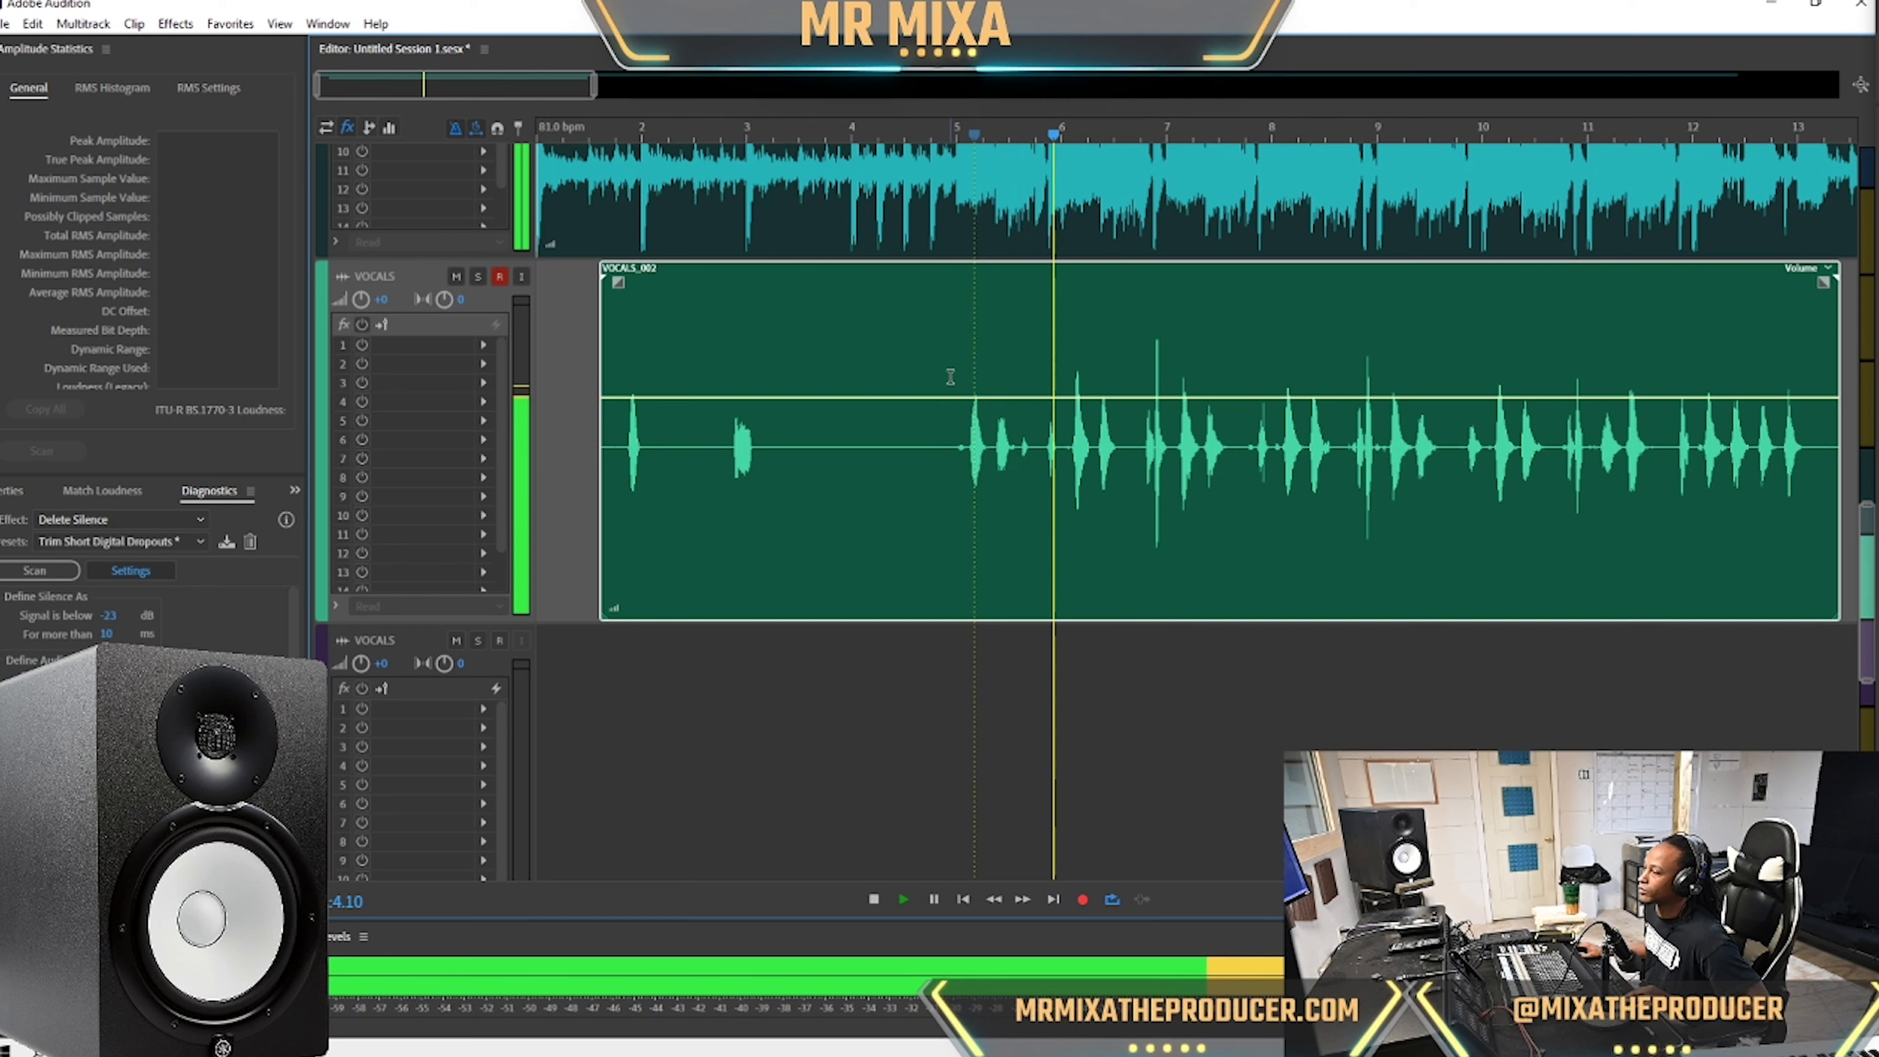
pyautogui.press('space')
# Listen closely to the loud vocal peak just before bar 7 in the multitrack session.
pyautogui.click(1147, 370)
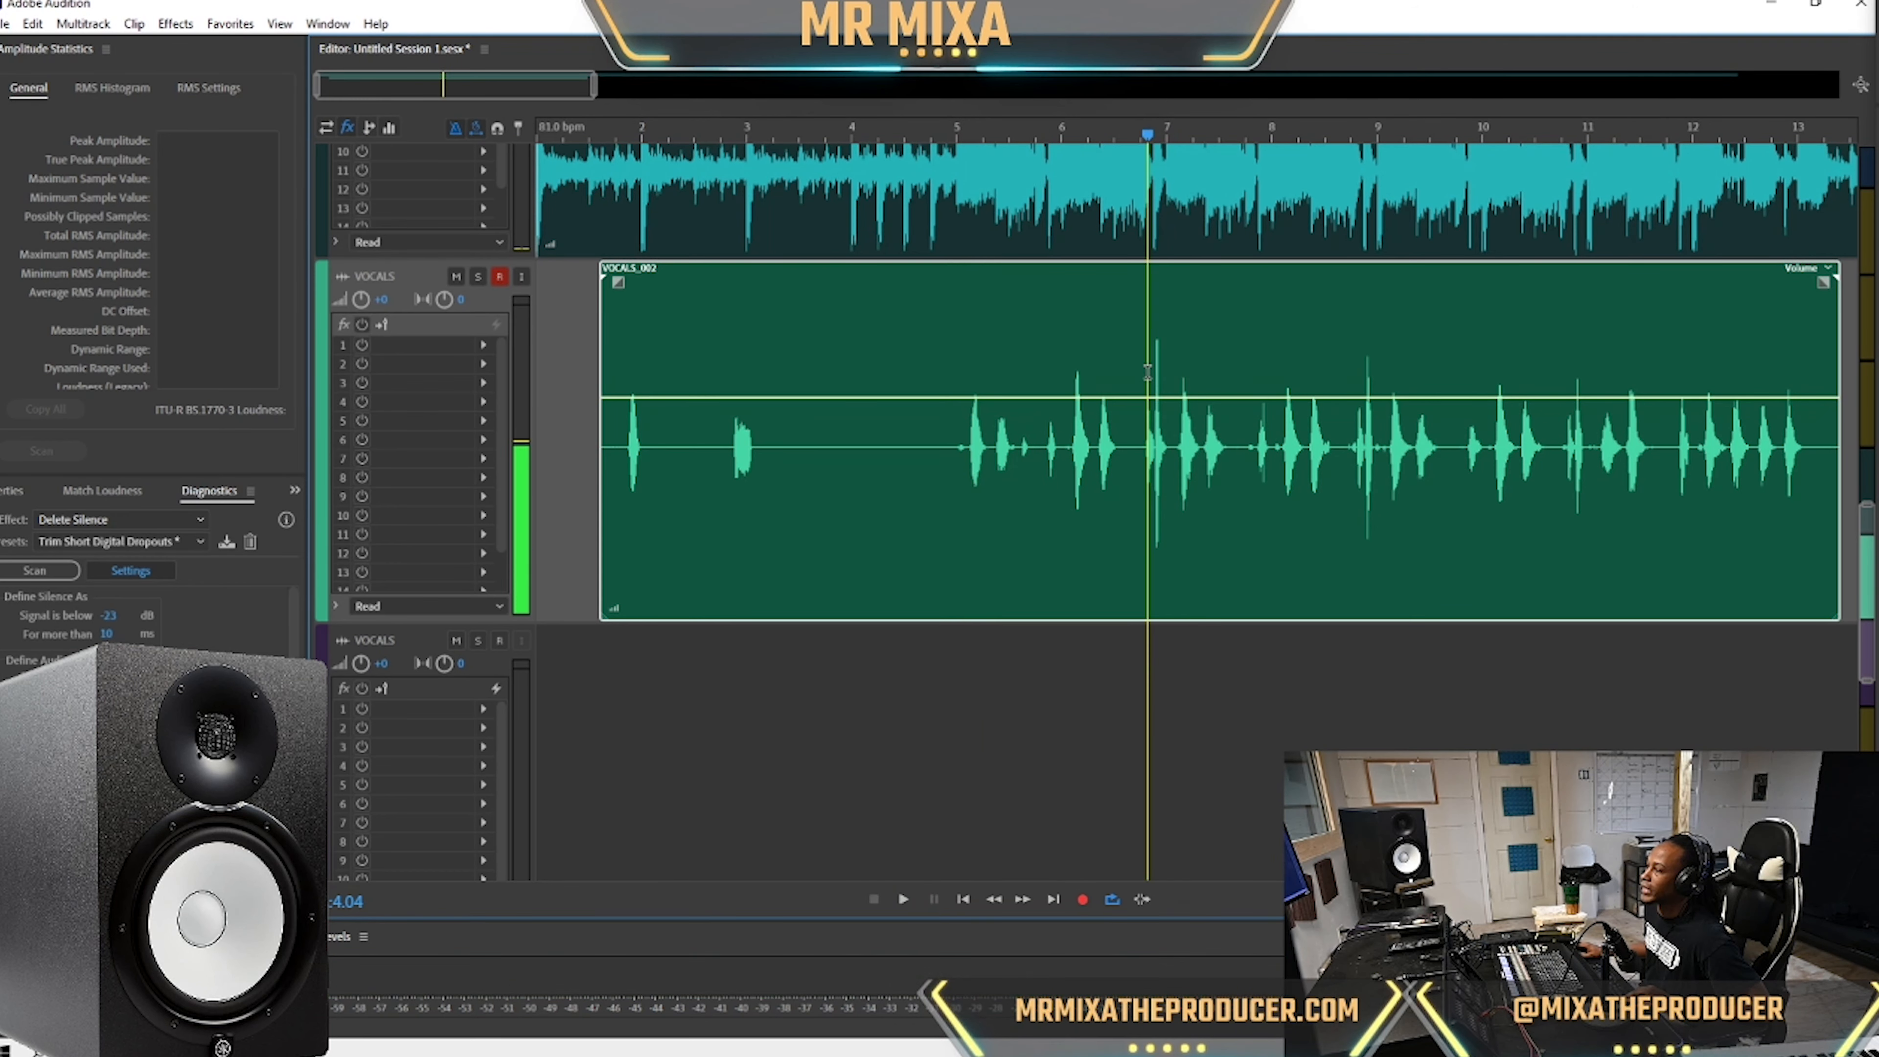
pyautogui.press('space')
pyautogui.press('space')
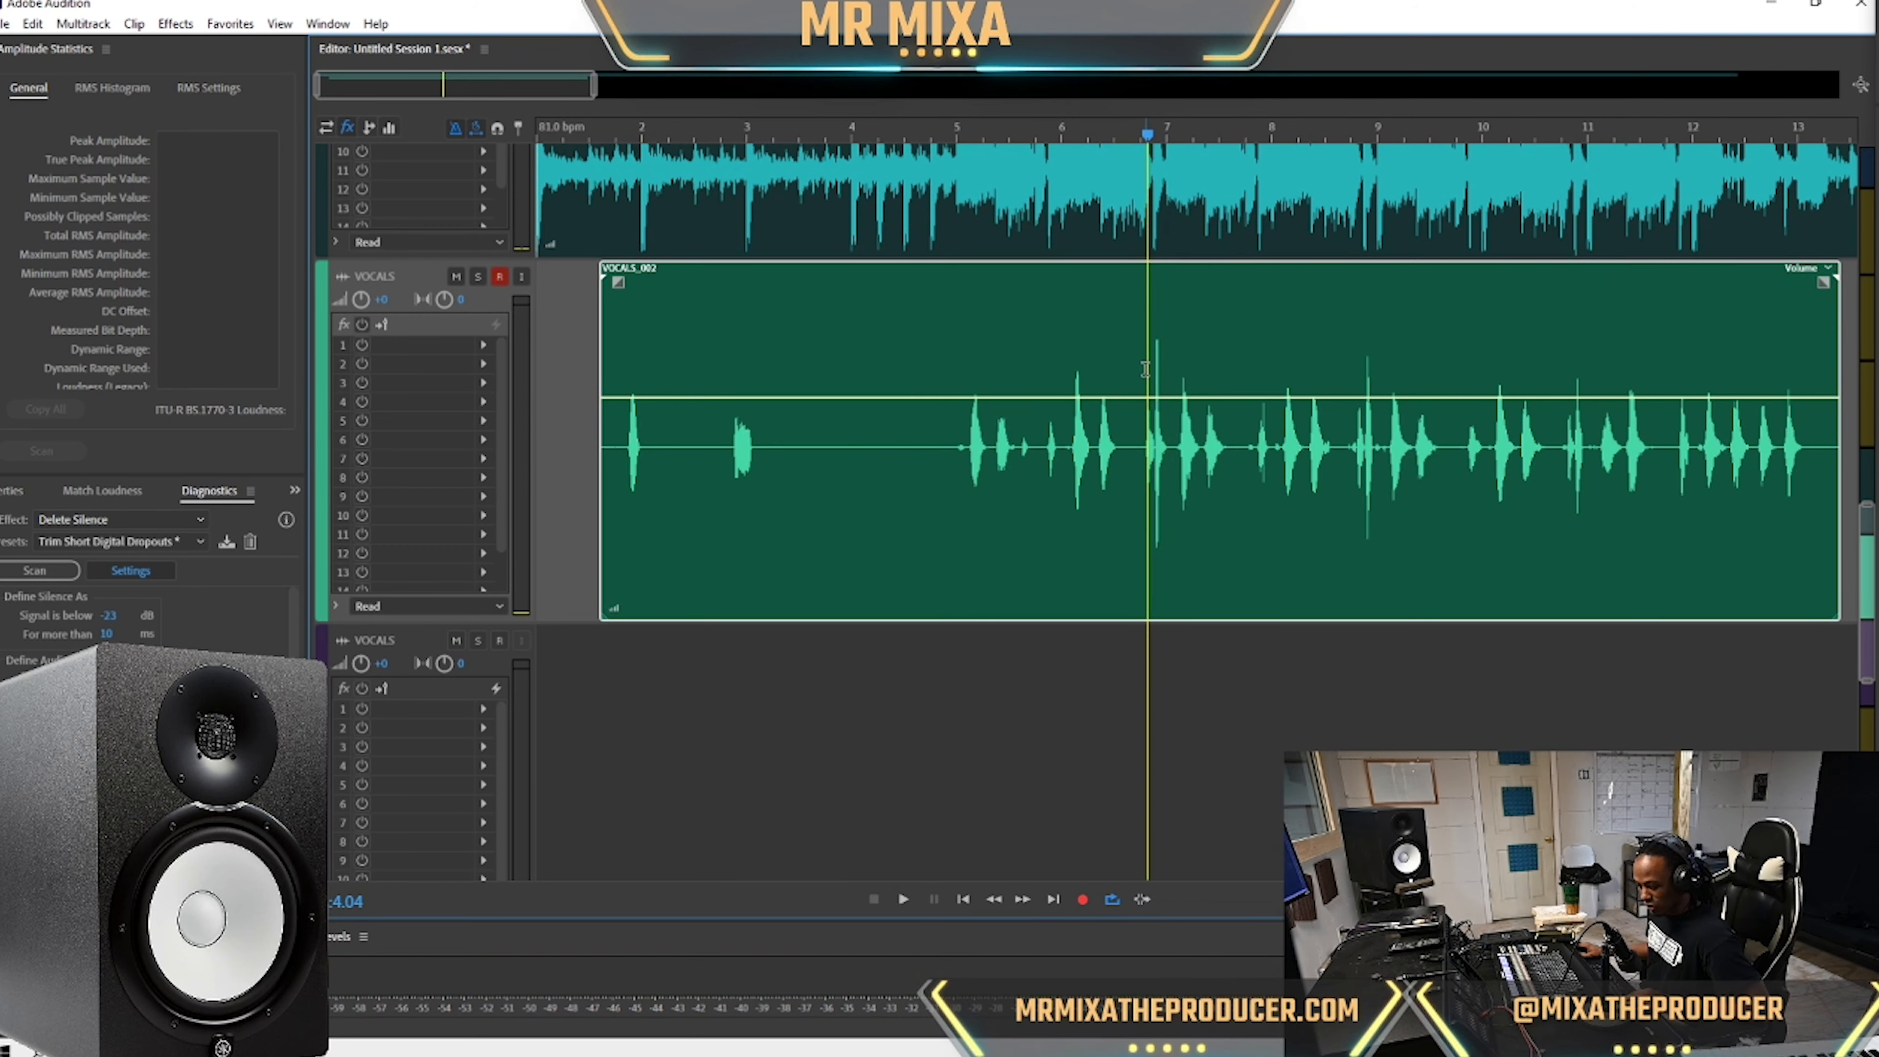
pyautogui.scroll(10, 1145, 369)
pyautogui.press('space')
pyautogui.press('space')
# Open the VOCALS_002 clip in the waveform editor and select its entire waveform.
pyautogui.doubleClick(1250, 483)
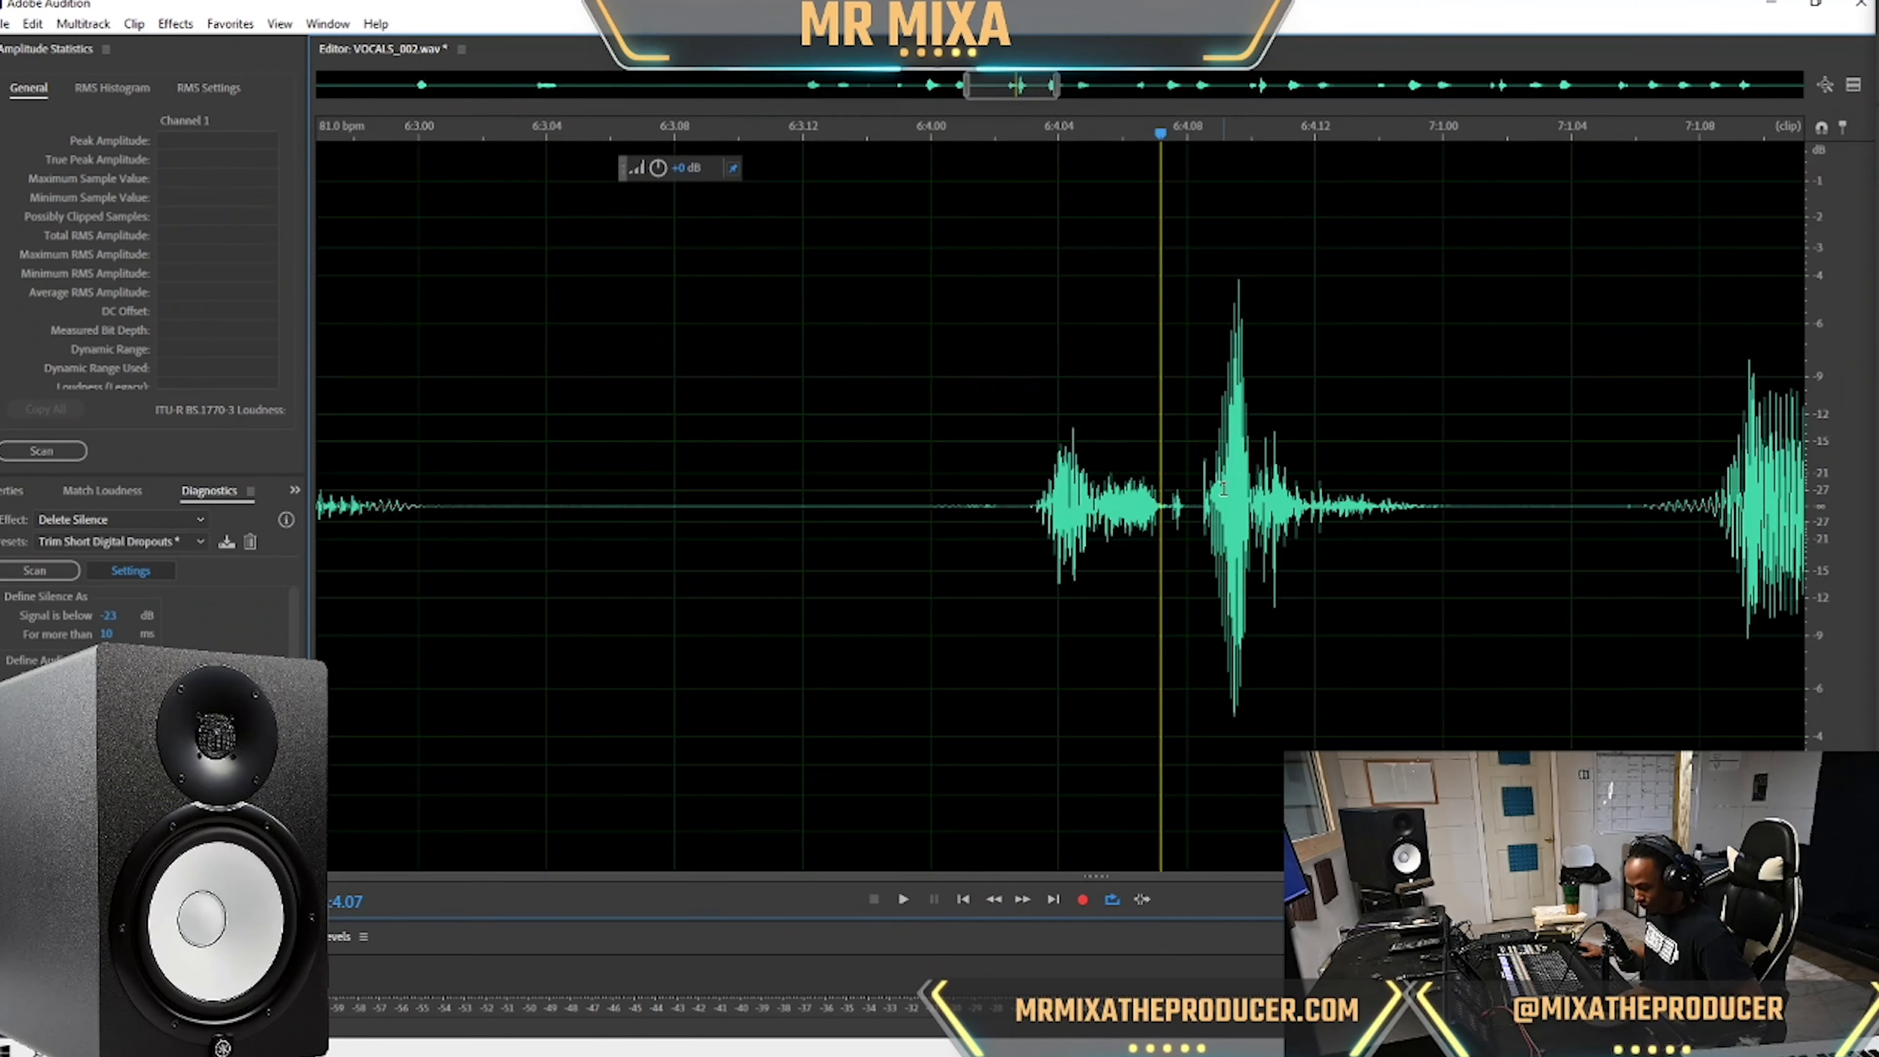
pyautogui.scroll(-8, 1225, 488)
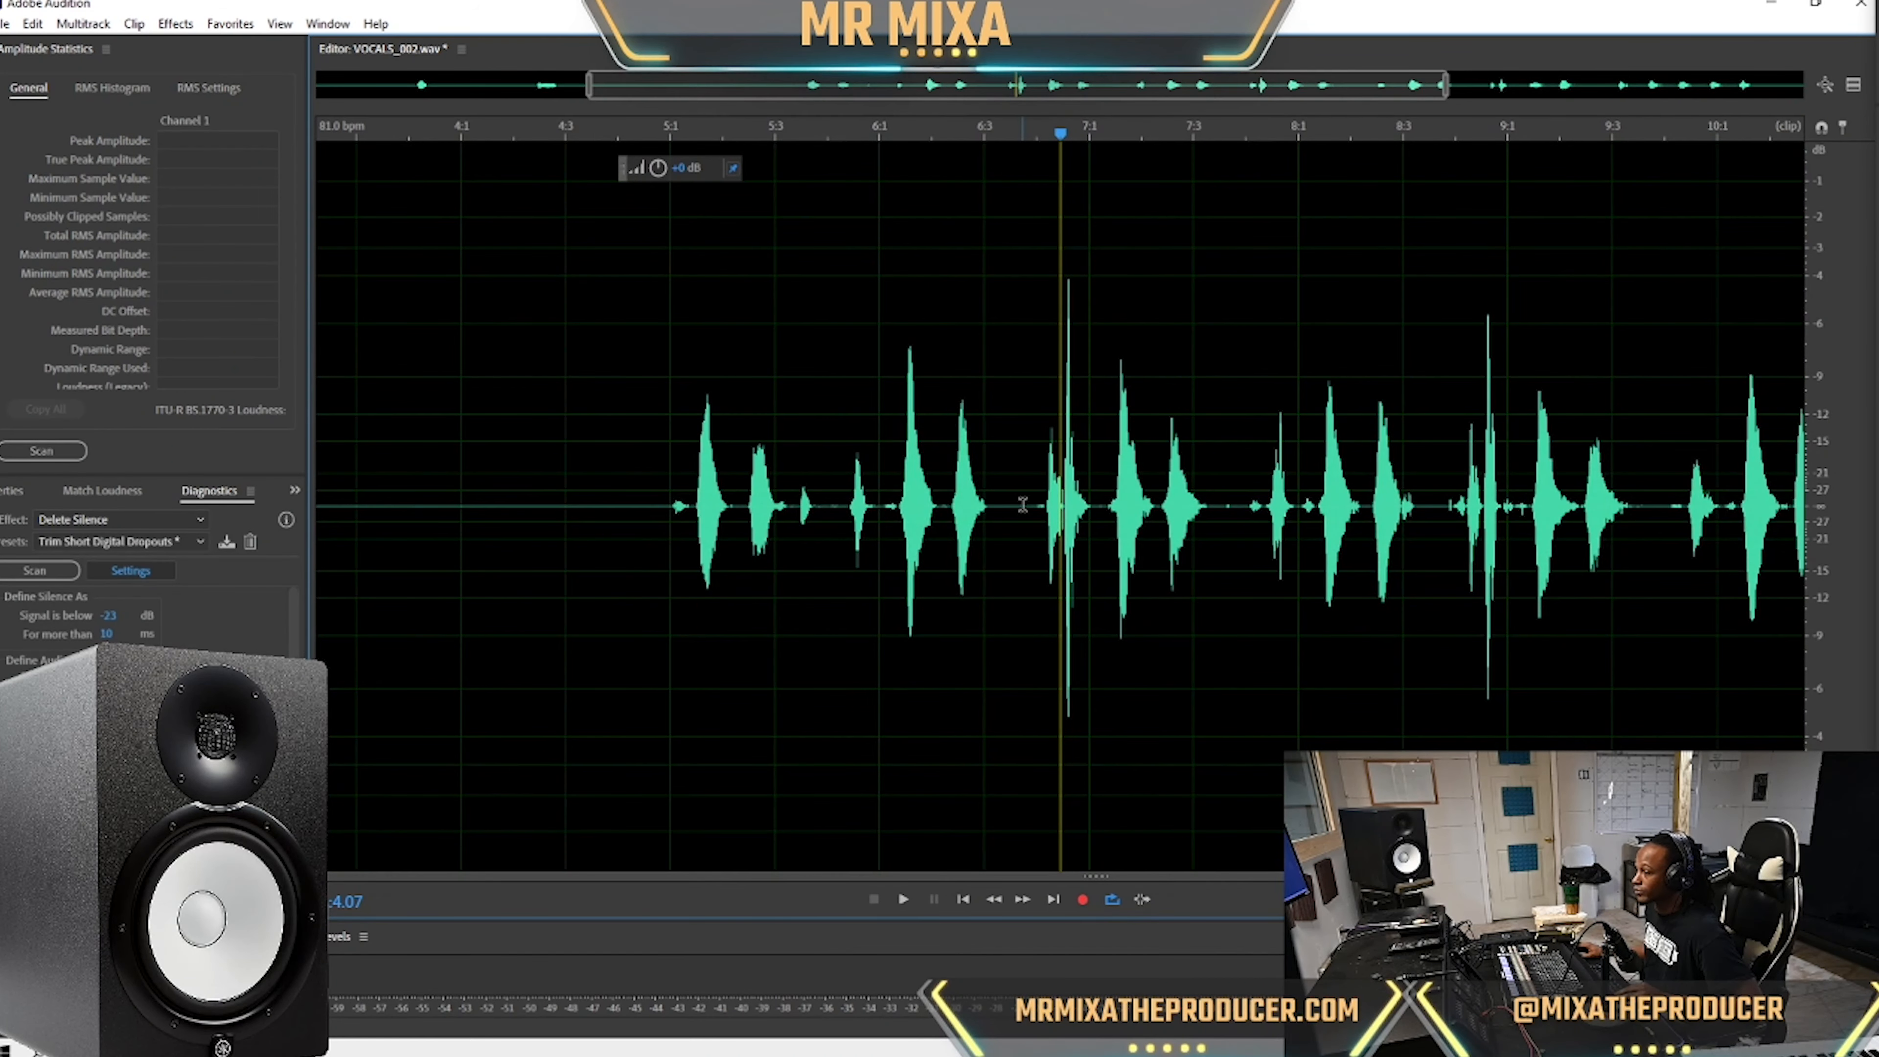
pyautogui.scroll(-2, 1024, 505)
pyautogui.hotkey('ctrl', 'a')
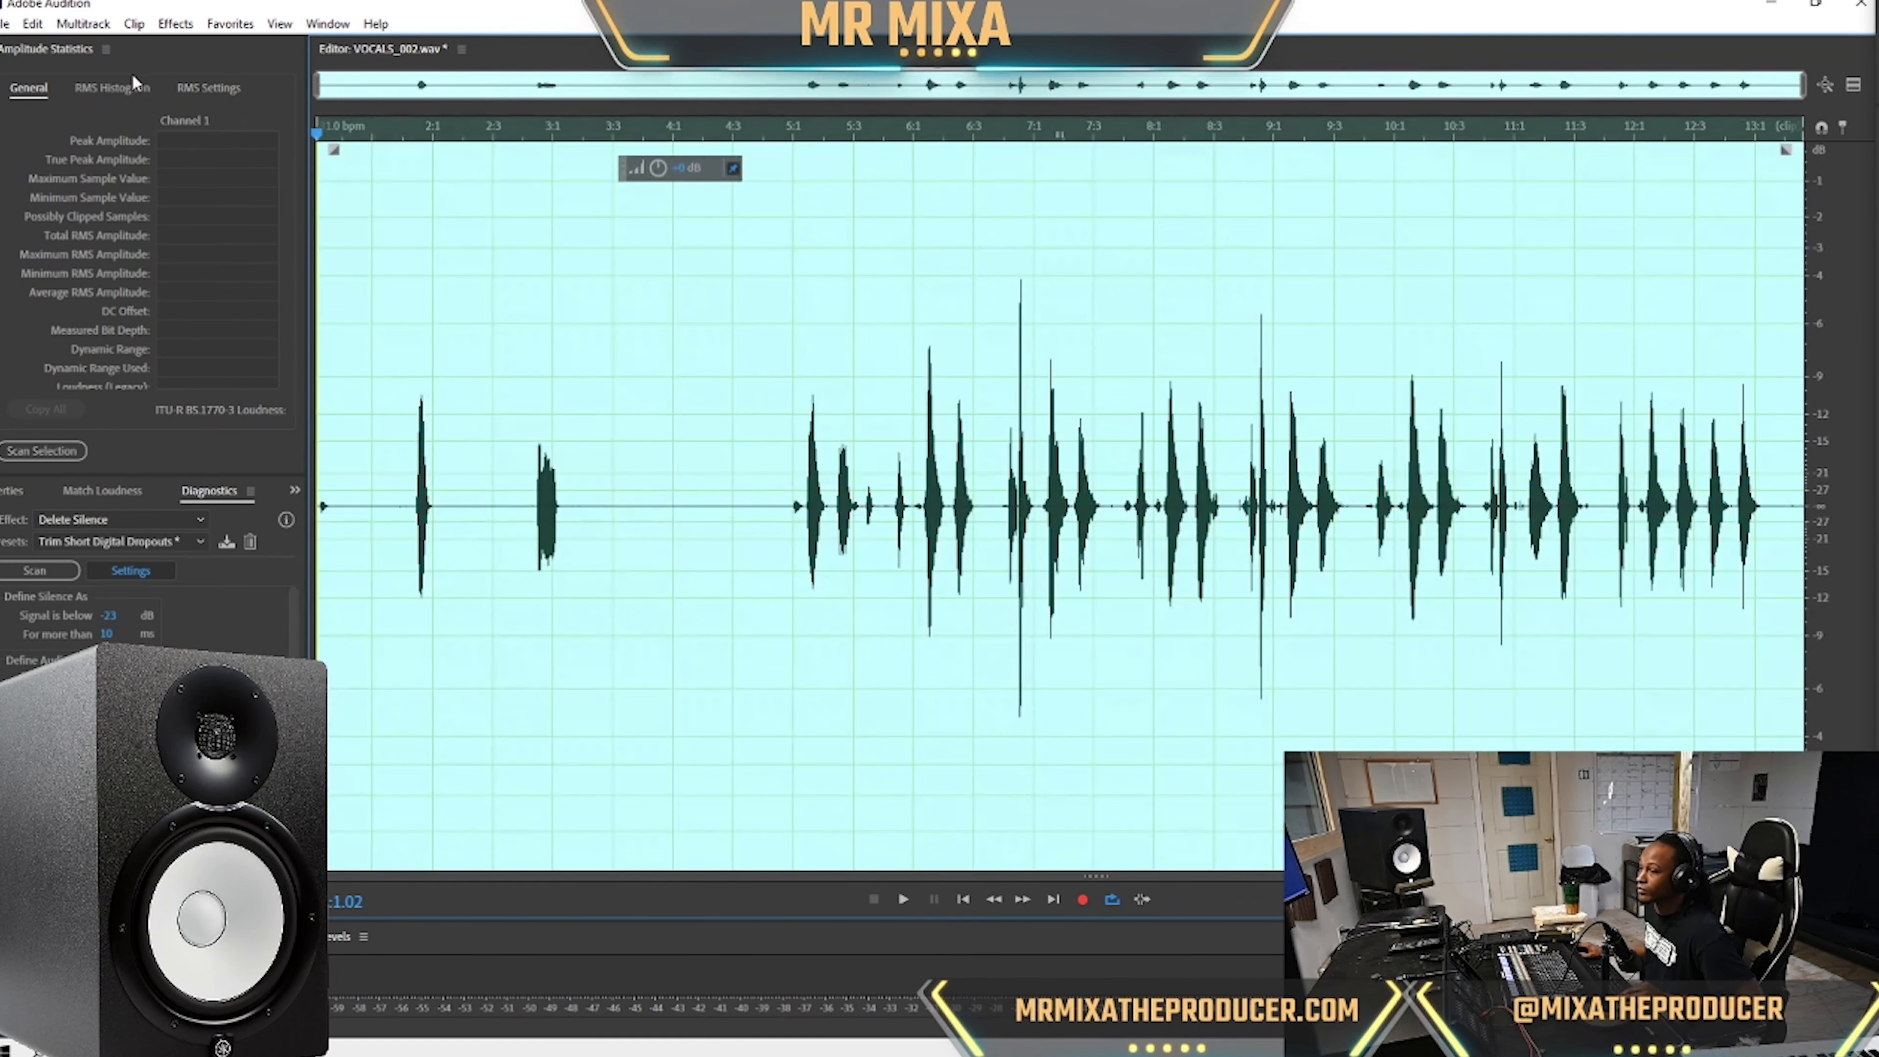
# Apply the Click/Pop Eliminator to the selected vocal using the Hiss + Lots of Clicks preset.
pyautogui.click(182, 30)
pyautogui.moveTo(326, 269)
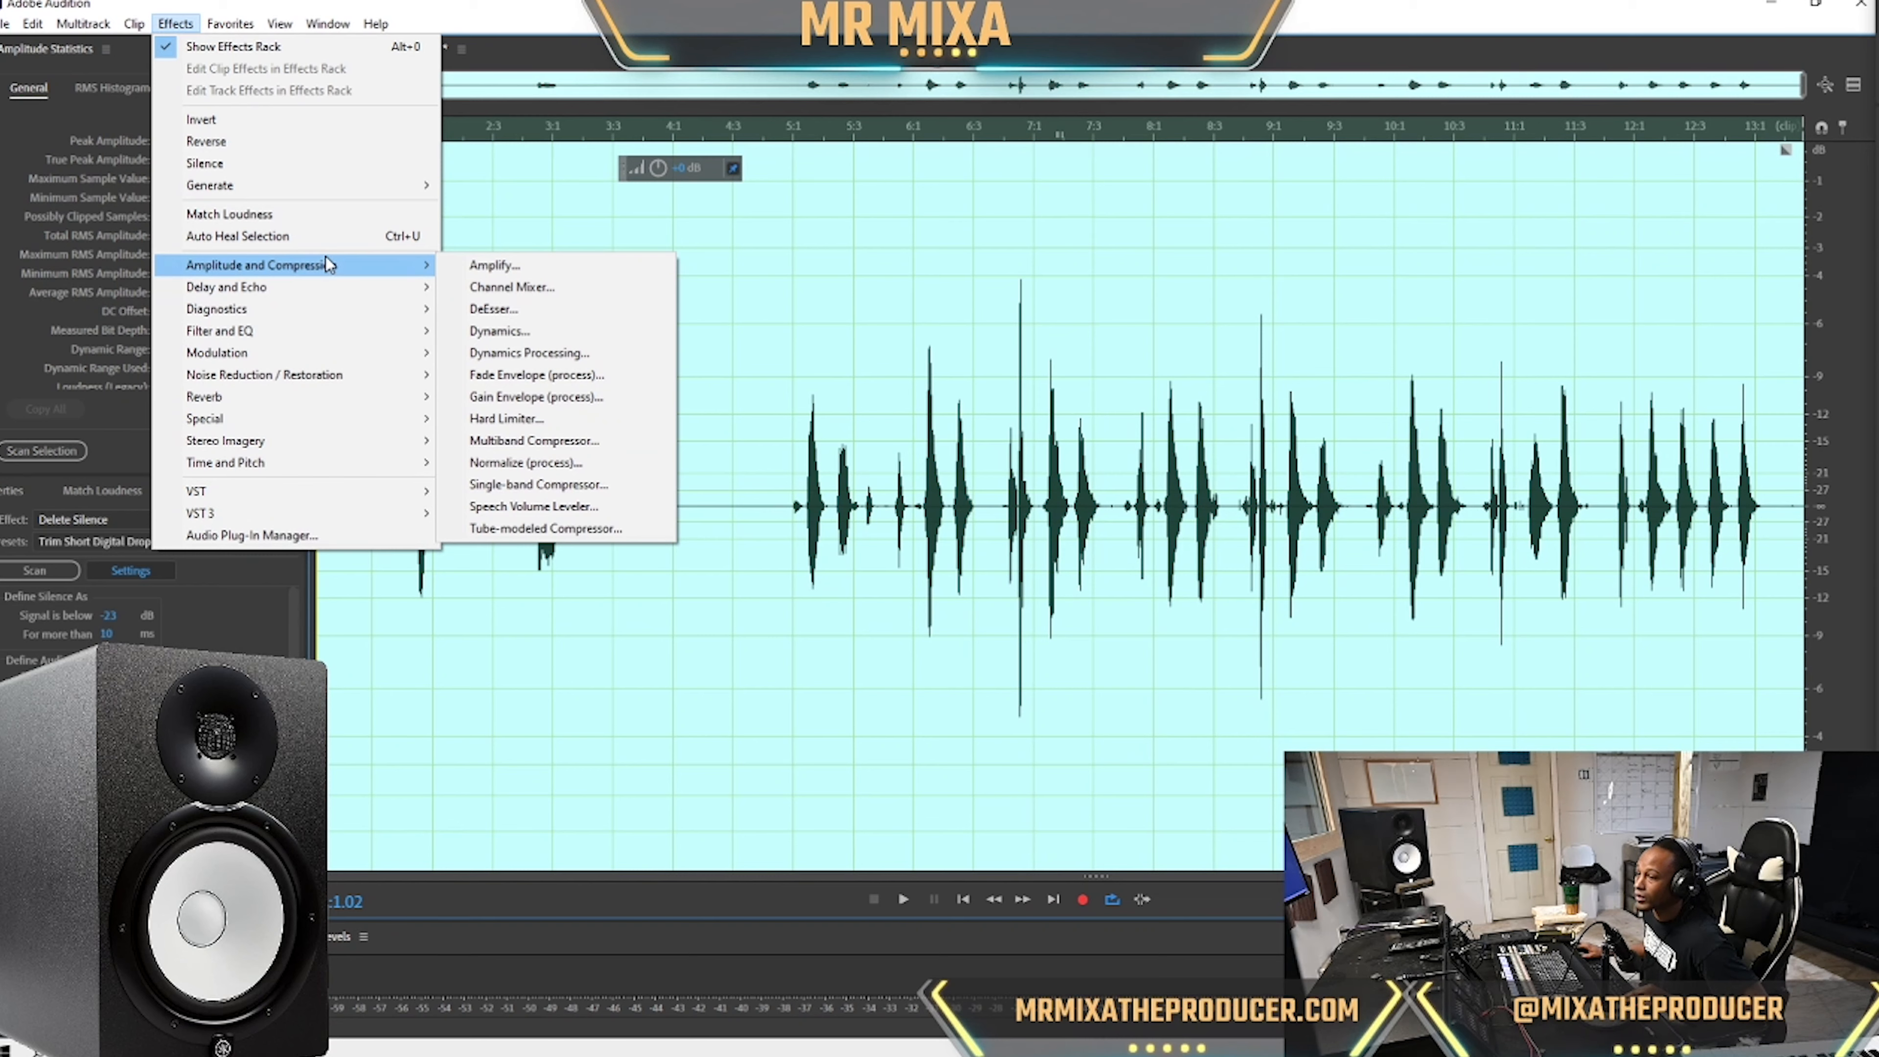
pyautogui.moveTo(356, 319)
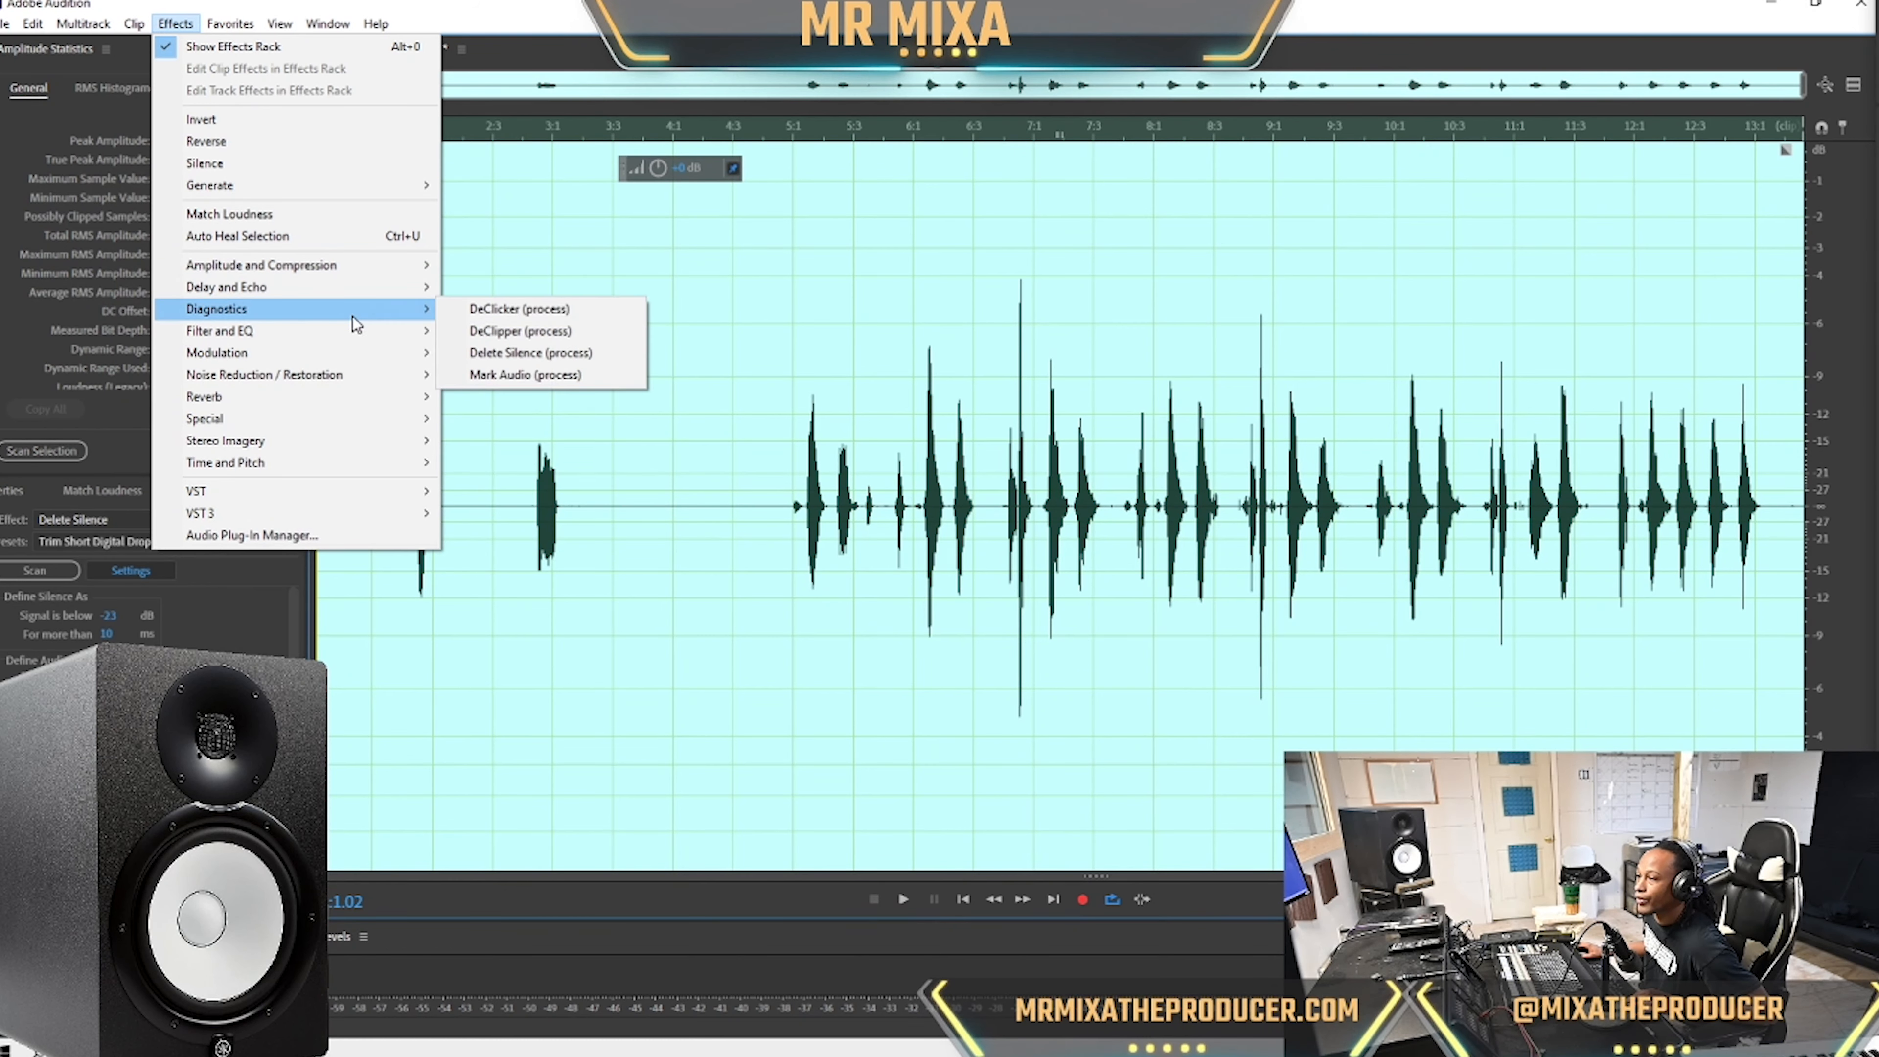
pyautogui.moveTo(350, 357)
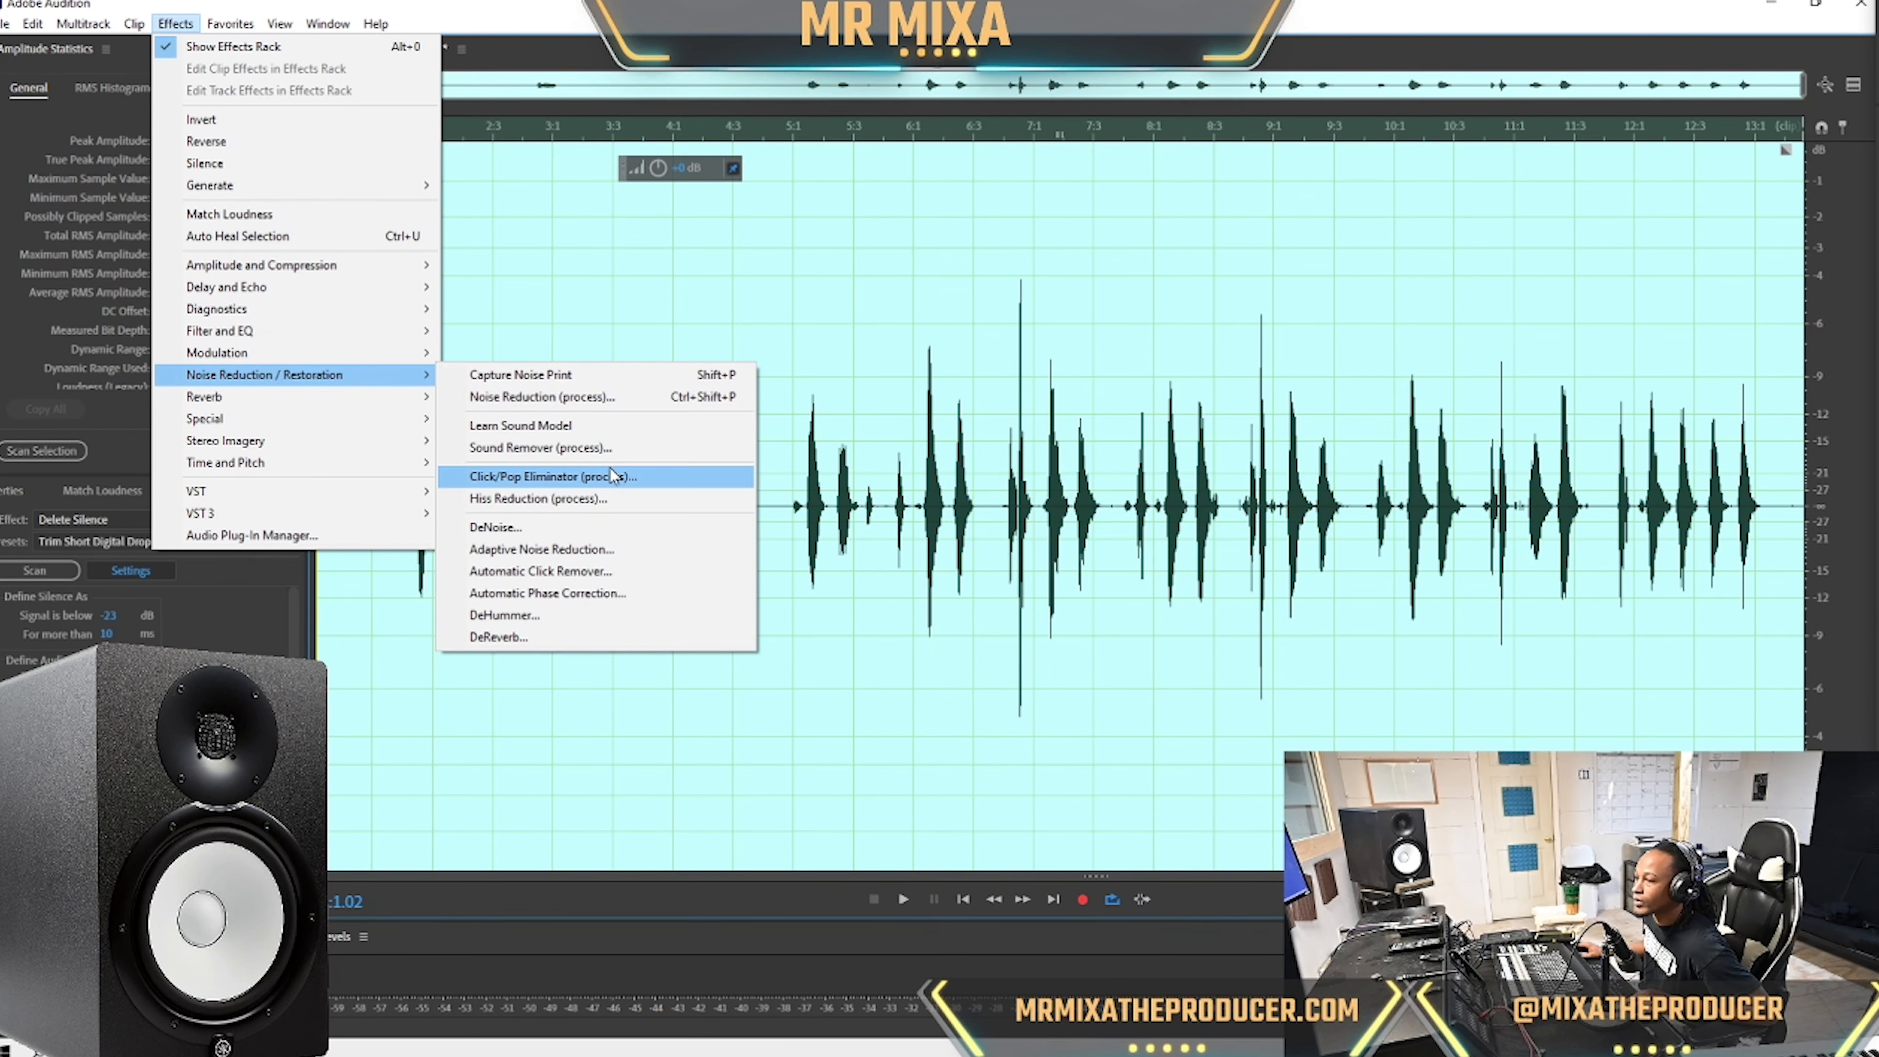
pyautogui.click(611, 476)
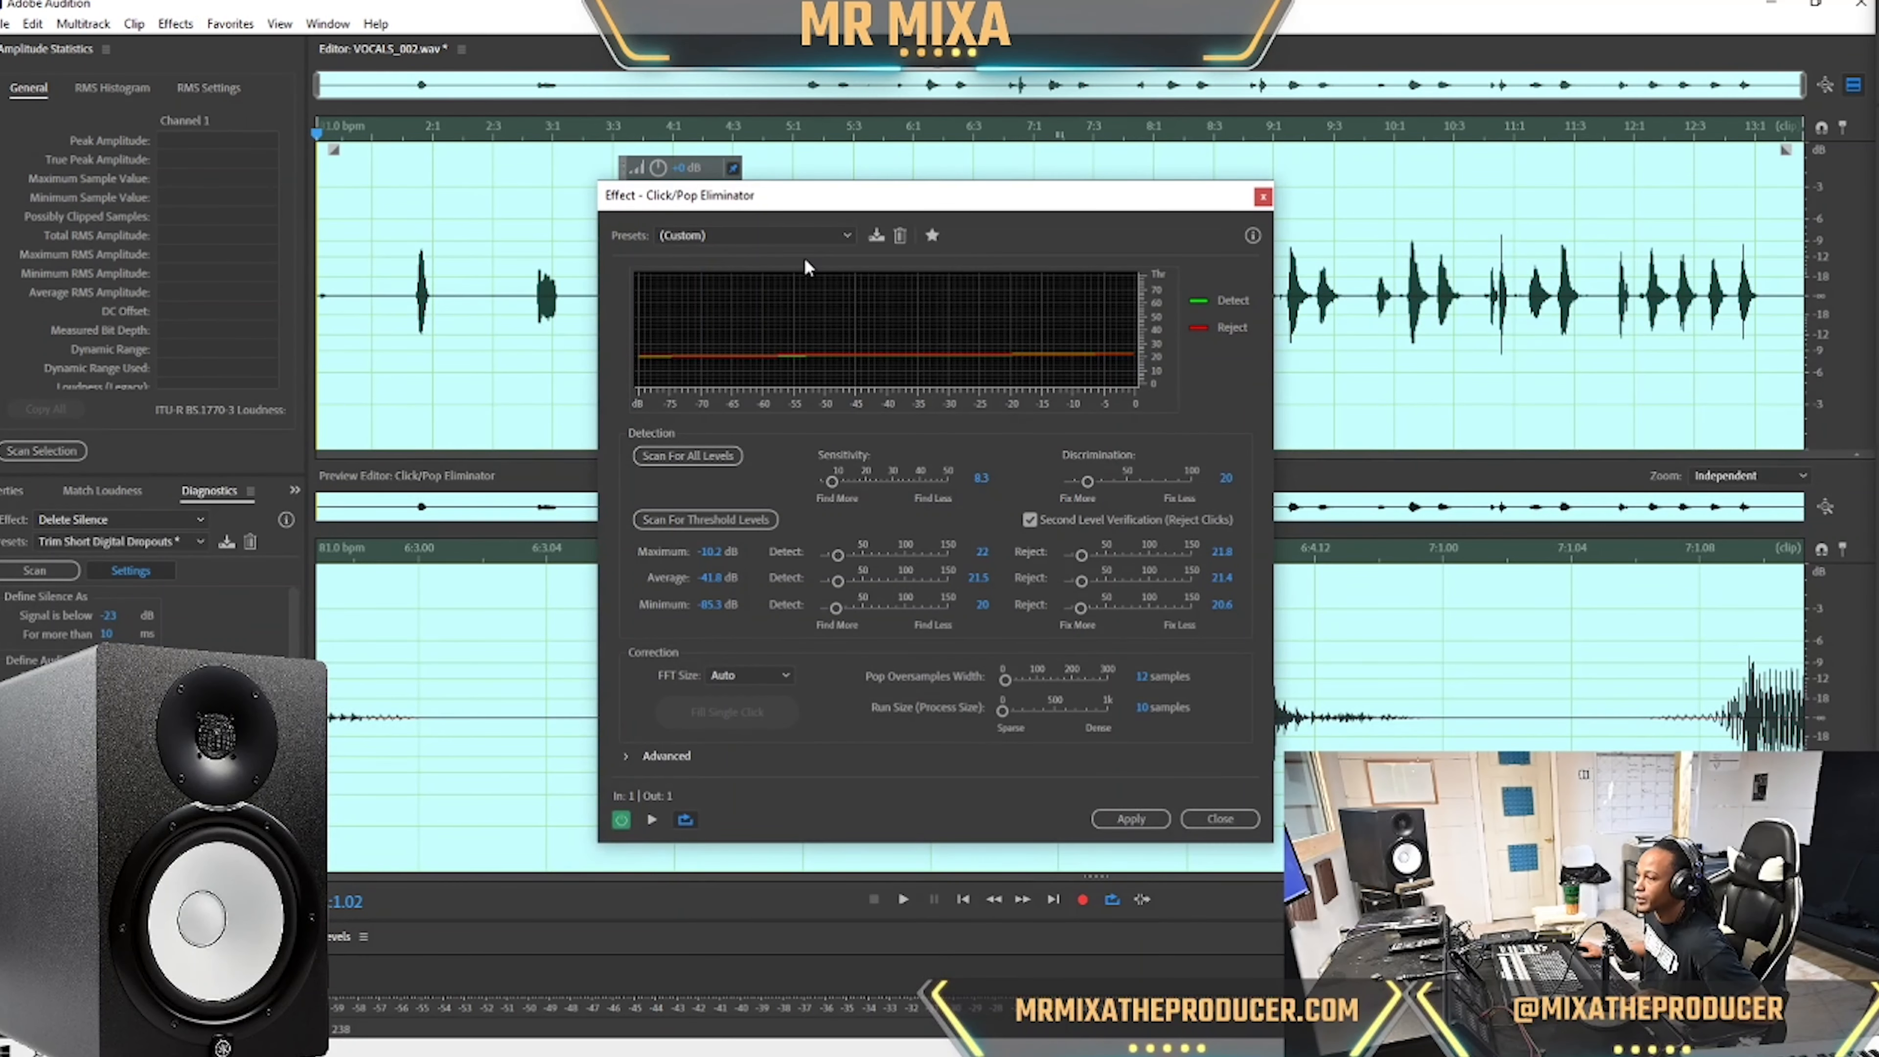
pyautogui.click(798, 236)
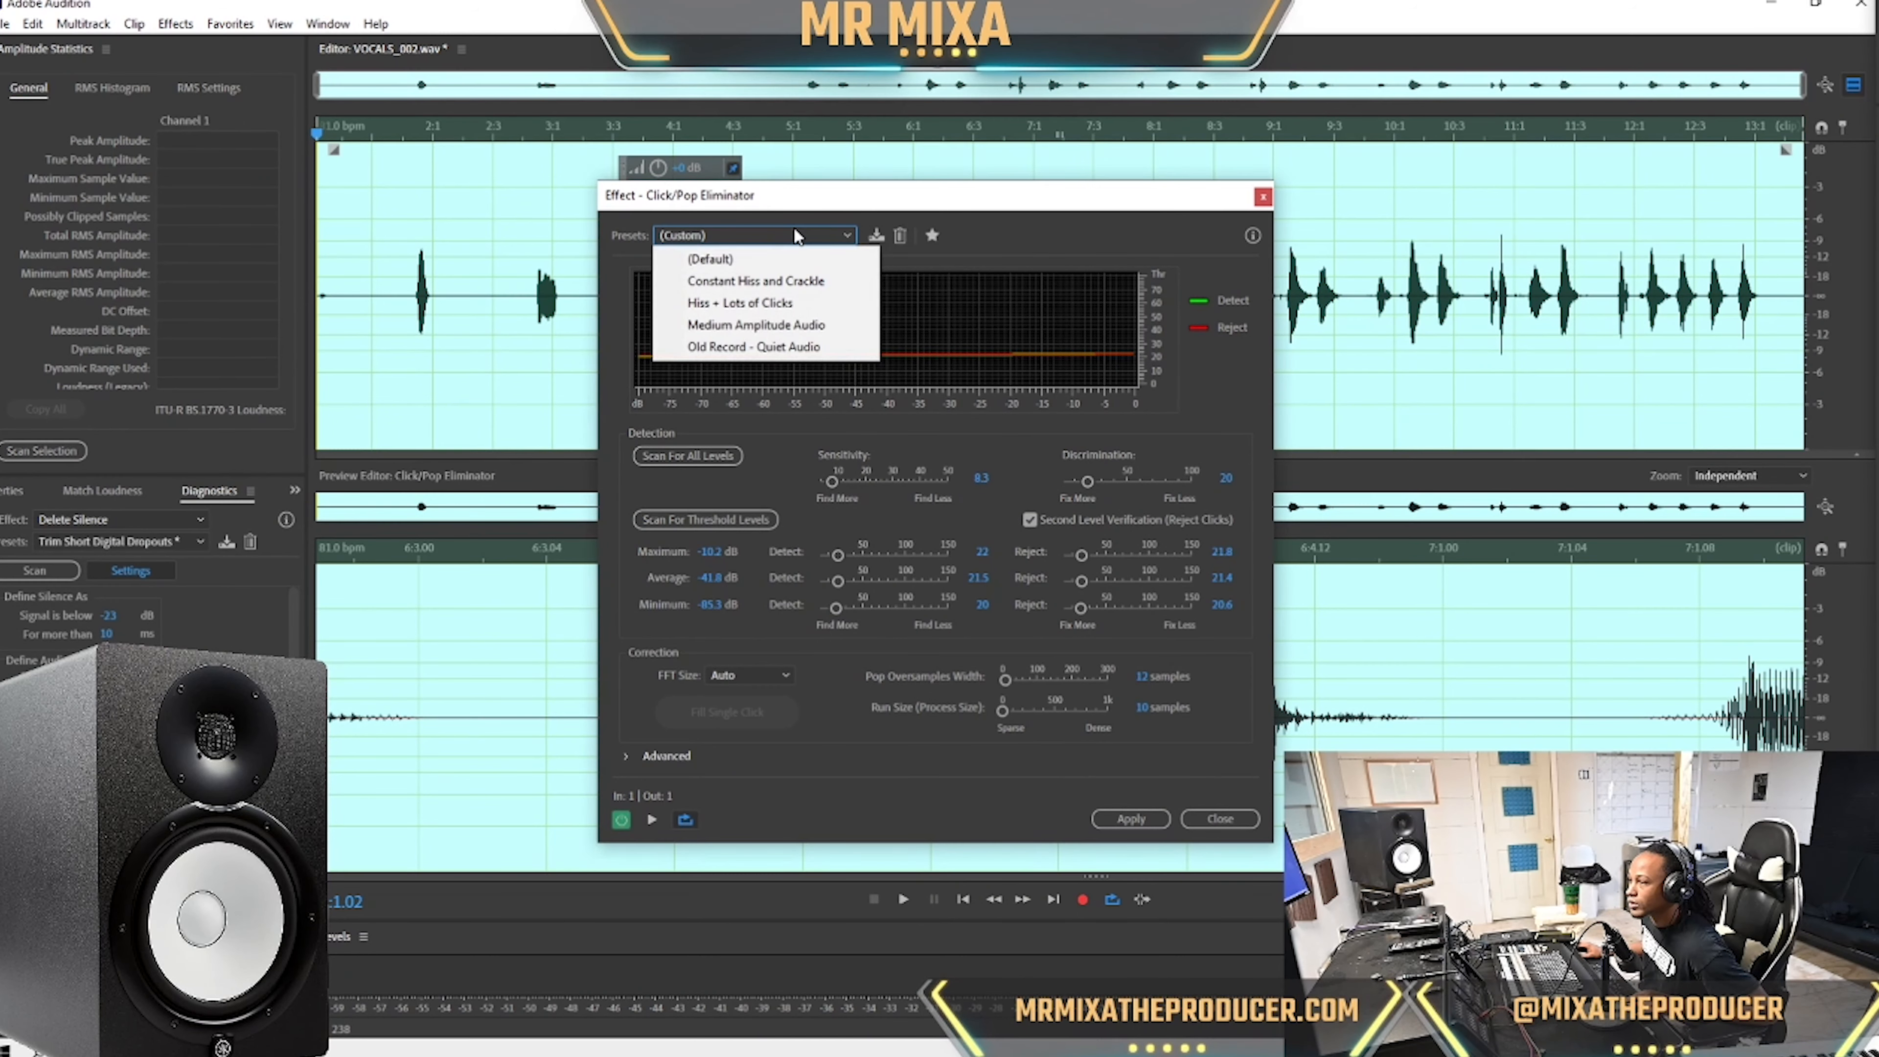
pyautogui.click(793, 304)
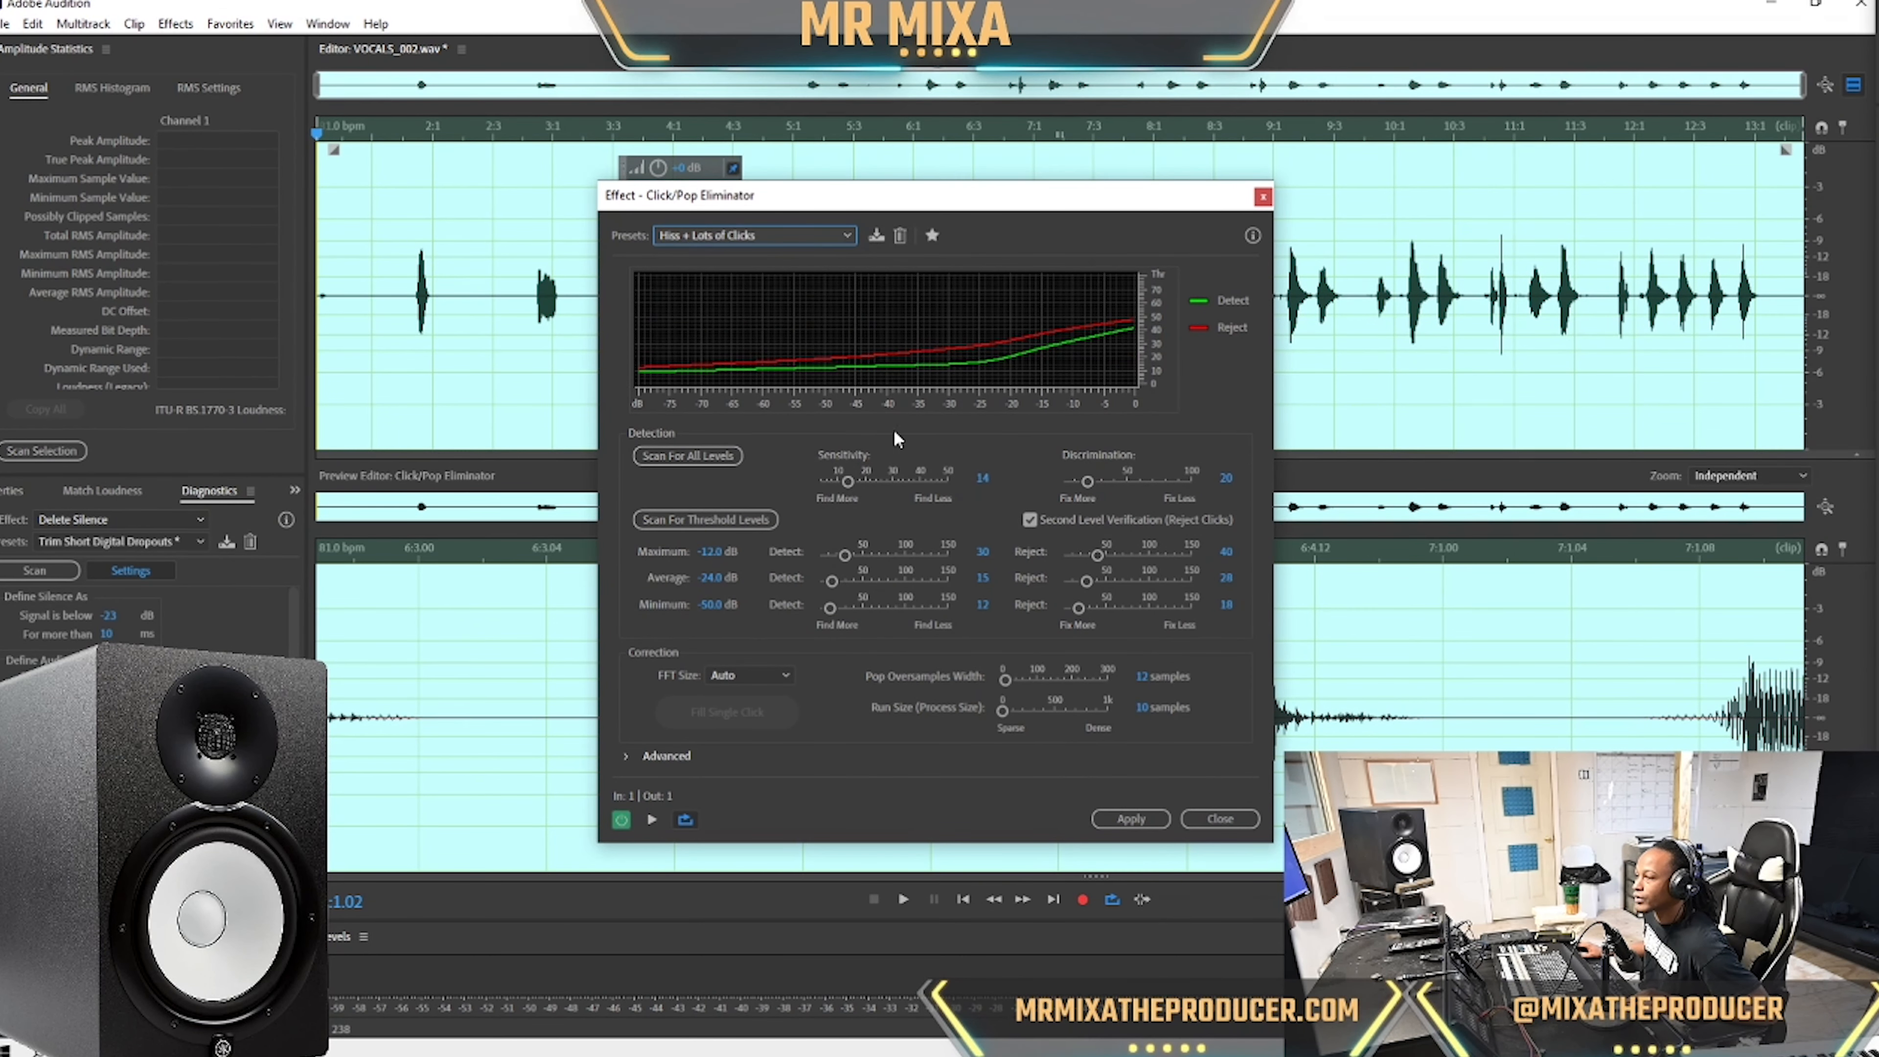
pyautogui.click(1134, 818)
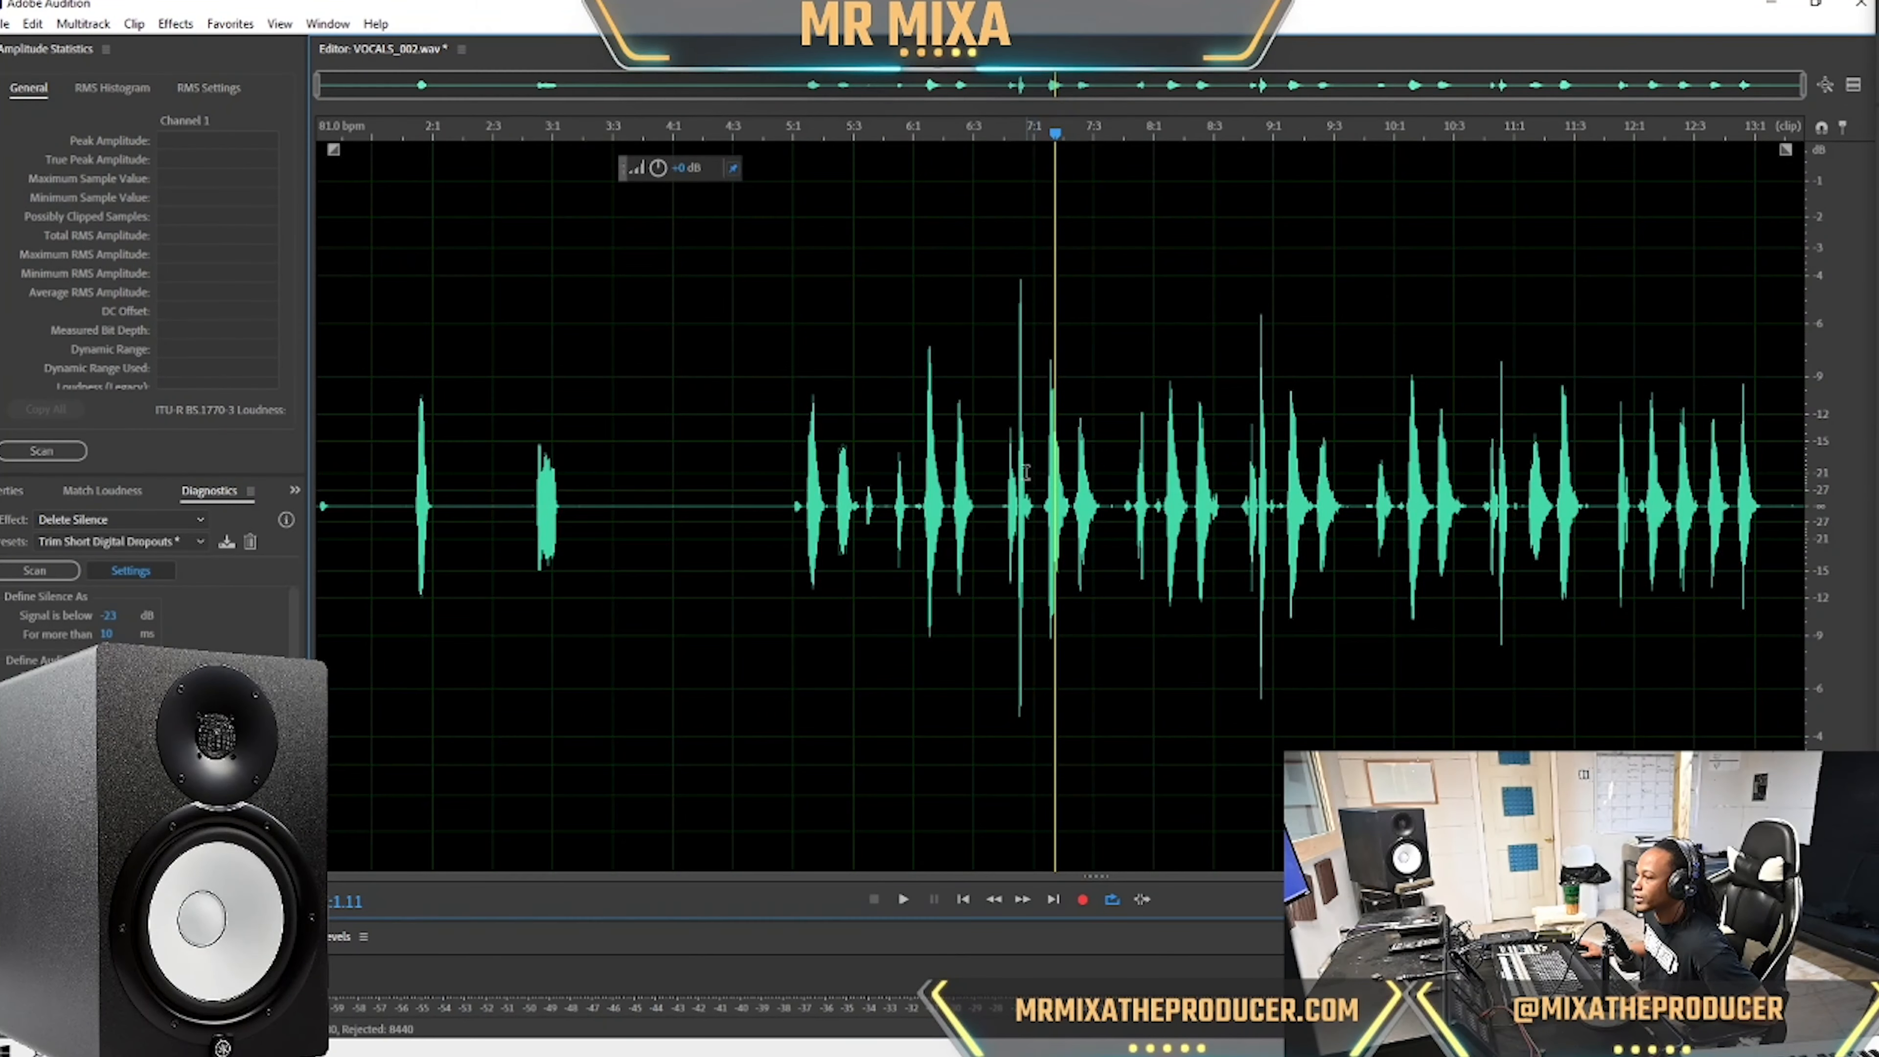
# Audition the peak before bar 7 in the waveform editor, then return to the multitrack session and play the passage there.
pyautogui.click(1013, 453)
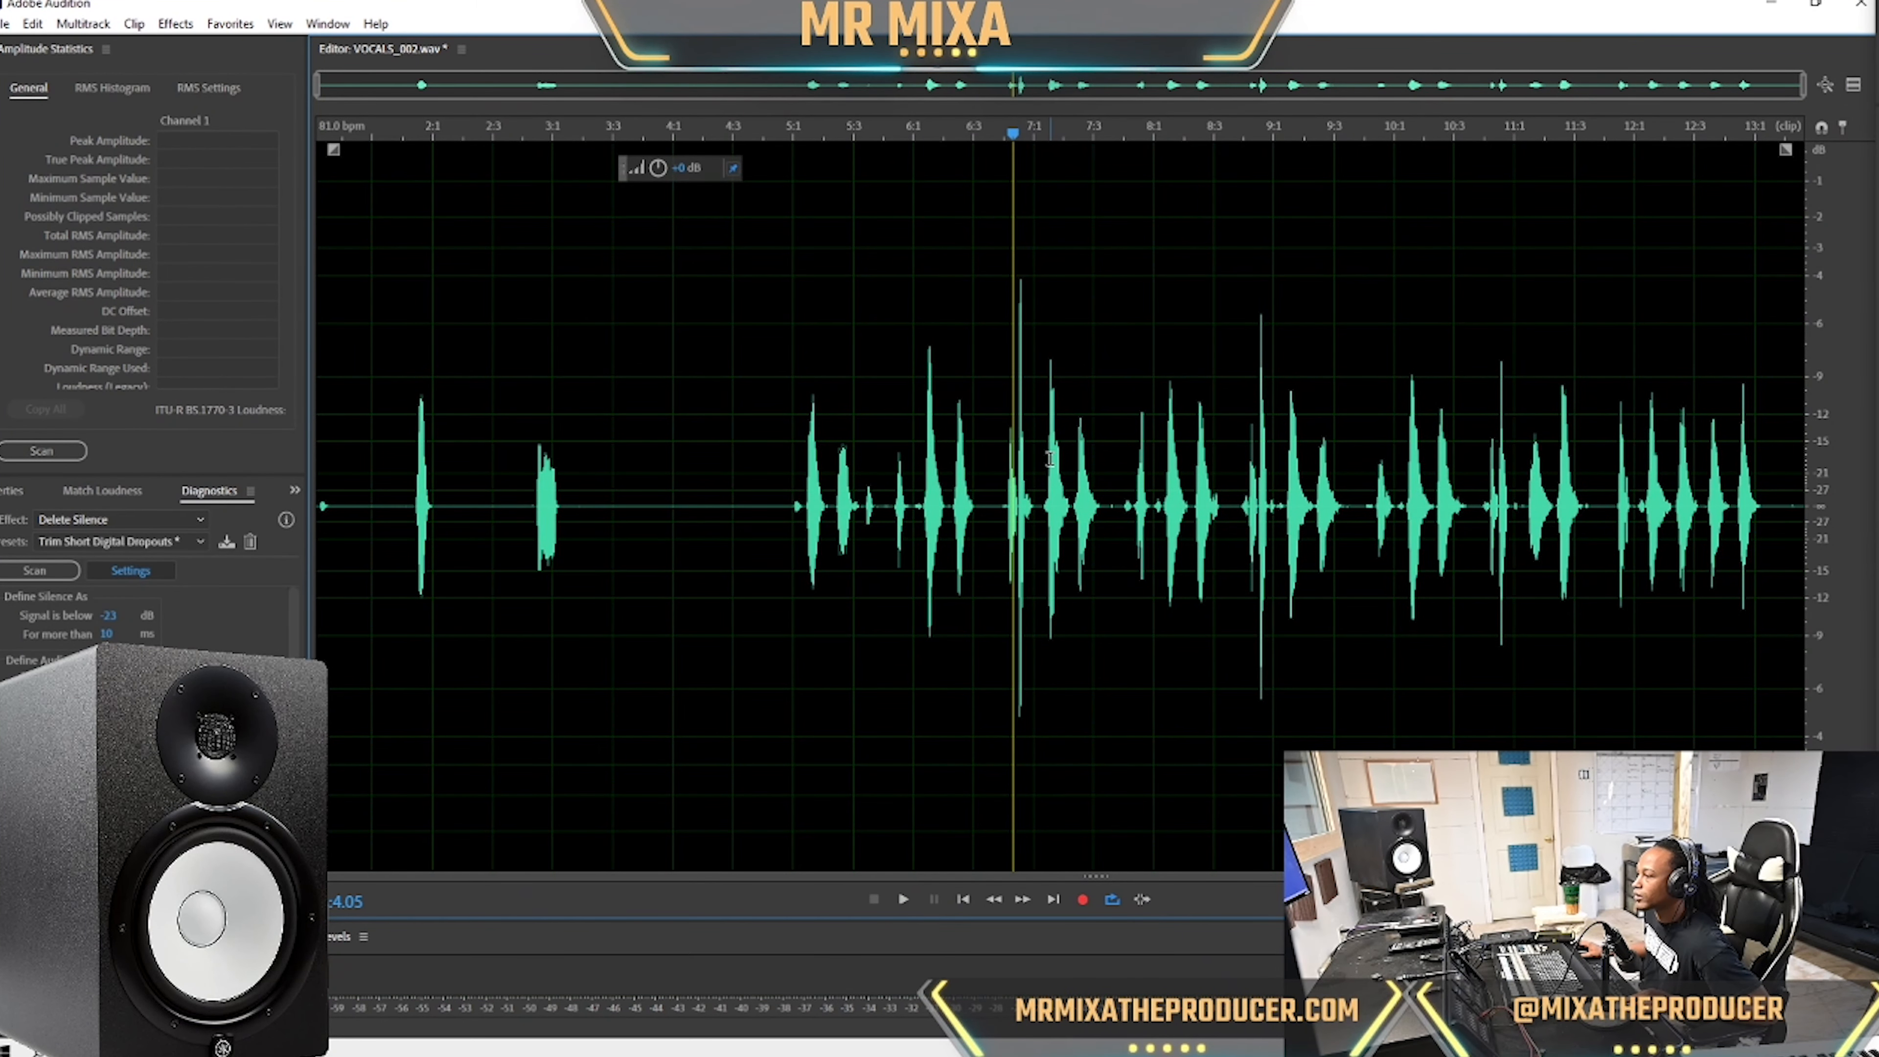
pyautogui.scroll(5, 827, 407)
pyautogui.press('space')
pyautogui.press('0')
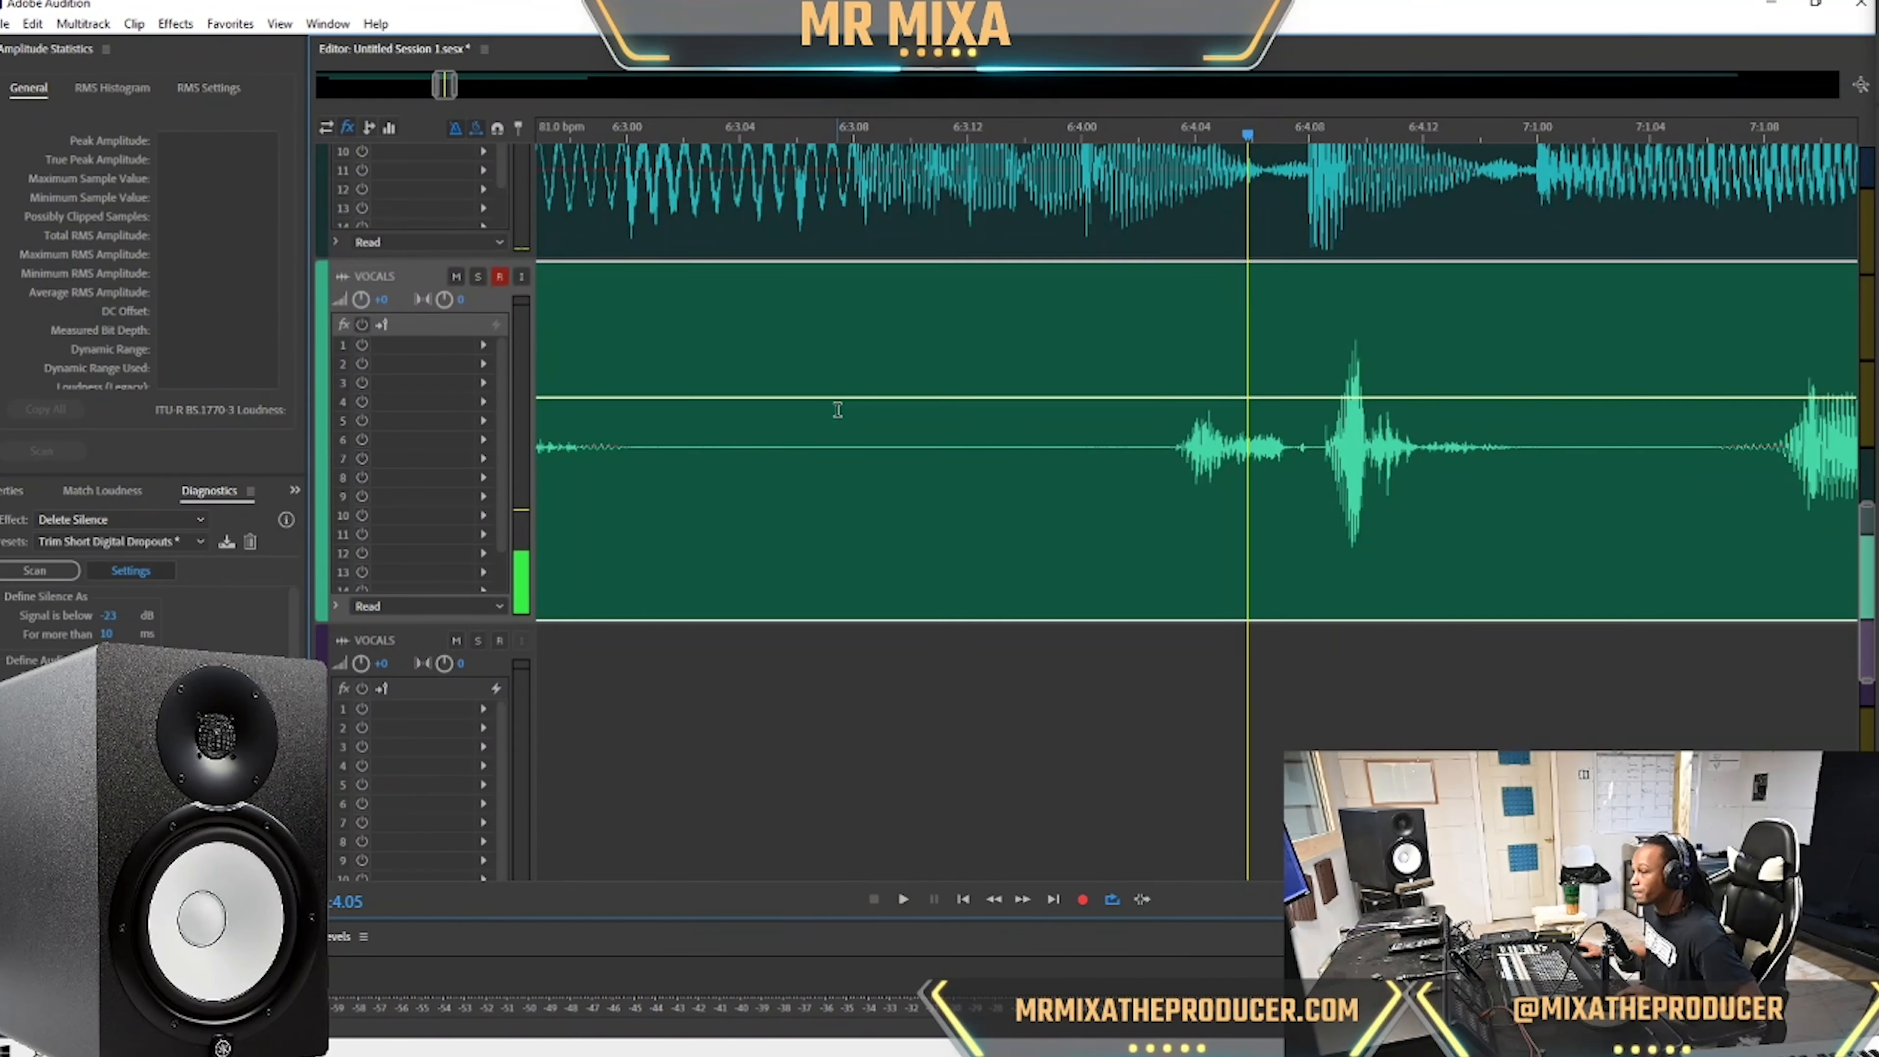
pyautogui.click(1021, 451)
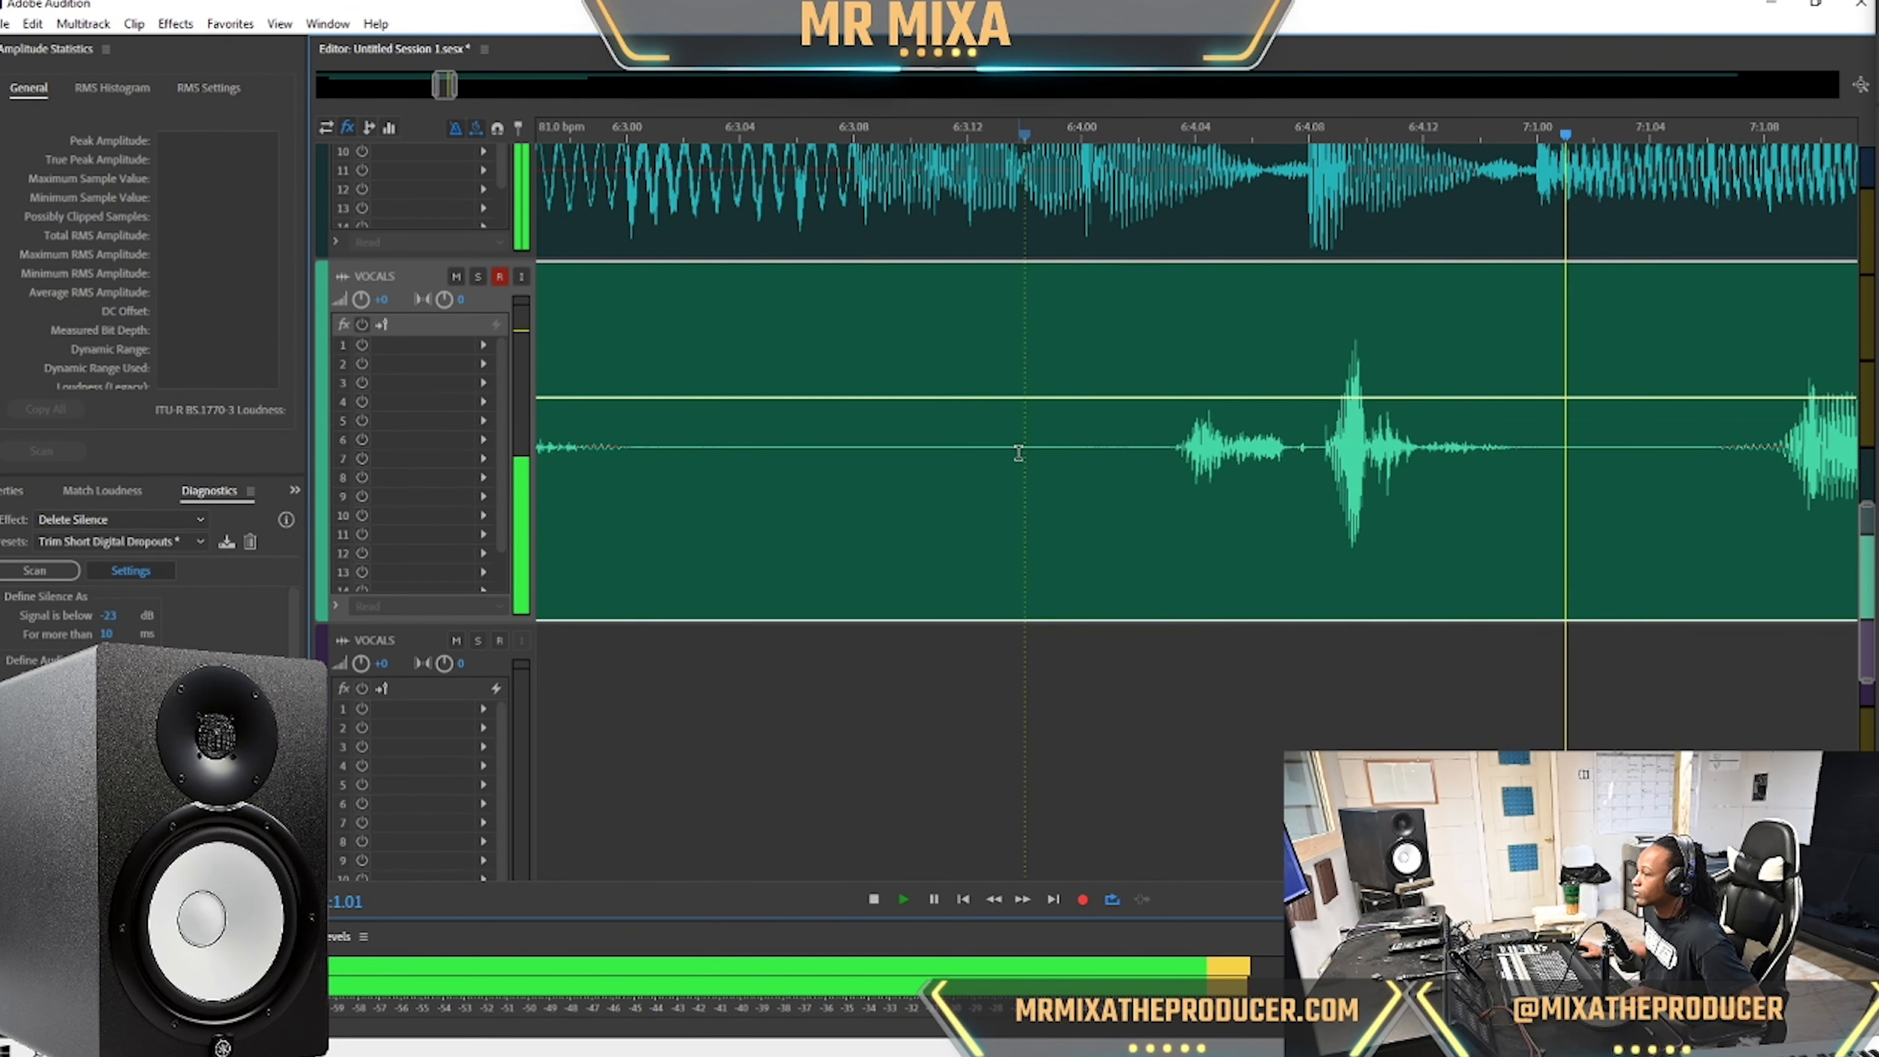
pyautogui.press('space')
# Select the vocal passage around the loud peak just before bar 7 and split it into its own clip.
pyautogui.scroll(-6, 1110, 459)
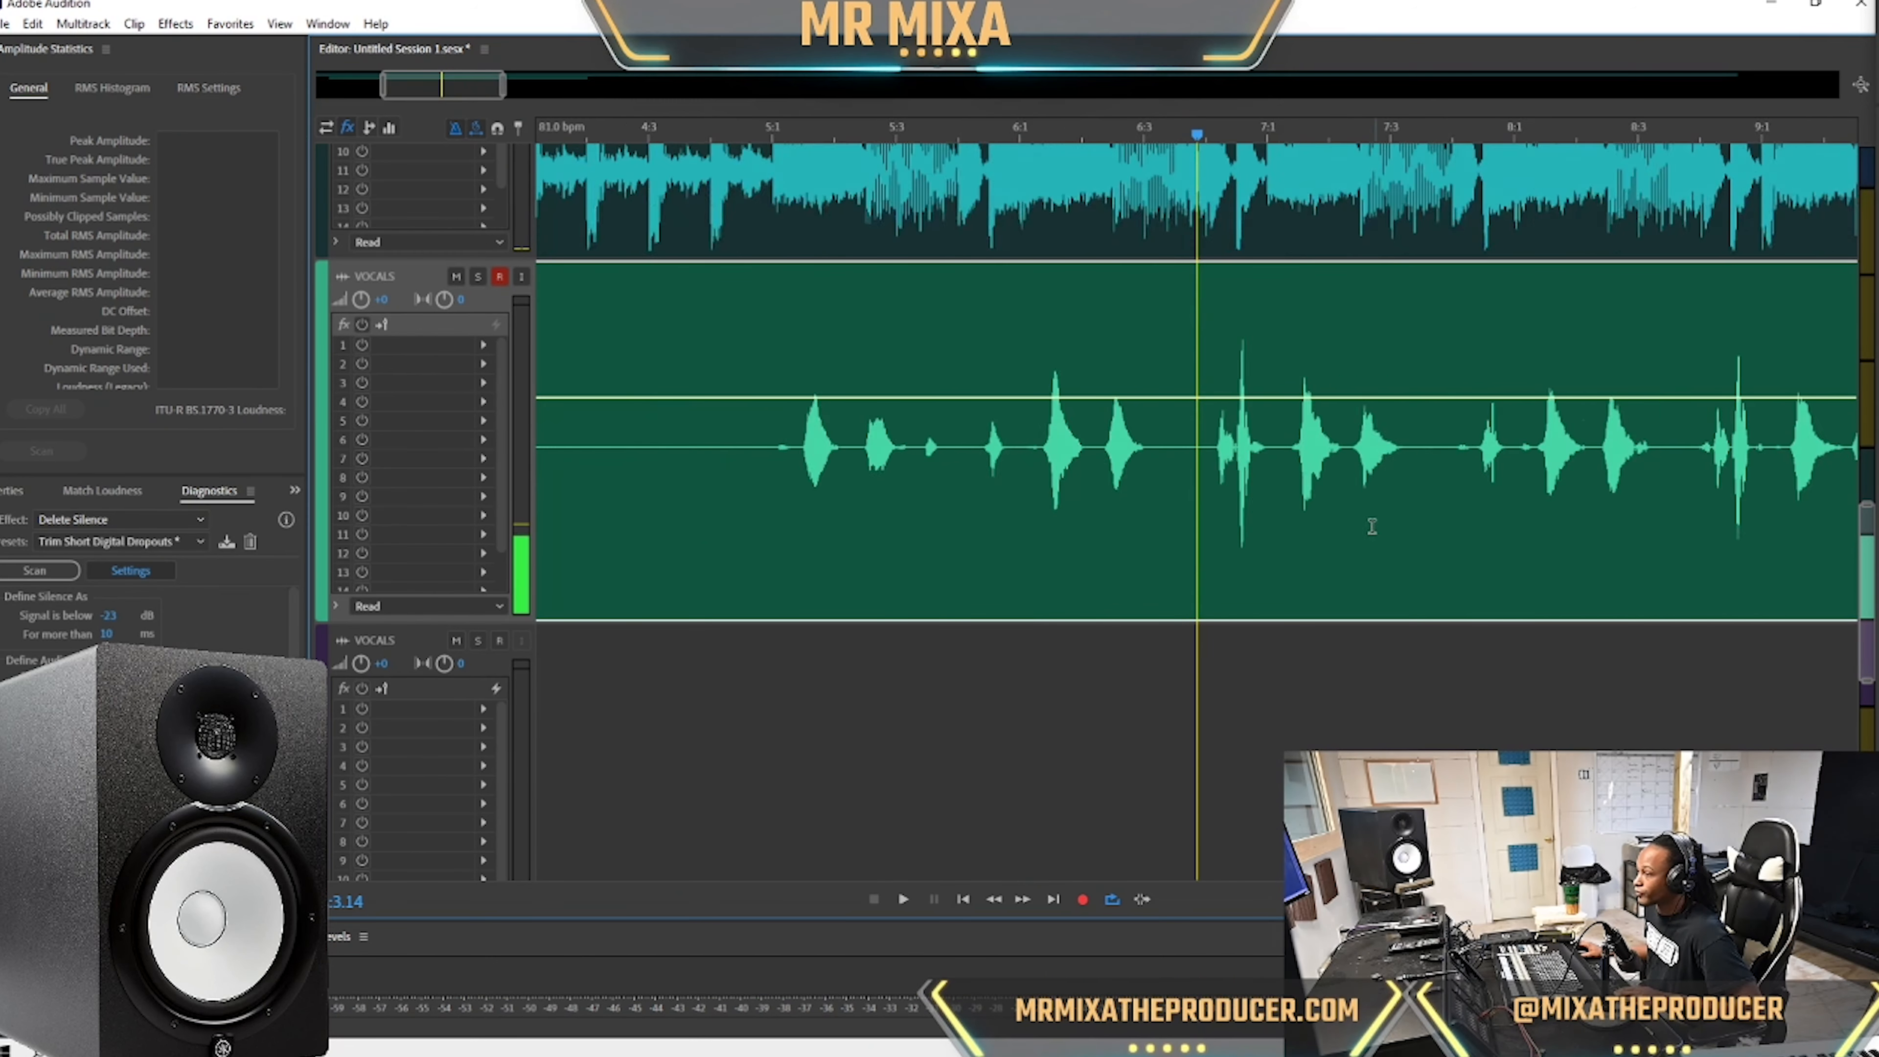
pyautogui.scroll(6, 1196, 472)
pyautogui.moveTo(1222, 478); pyautogui.dragTo(1476, 516)
pyautogui.hotkey('ctrl', 'k')
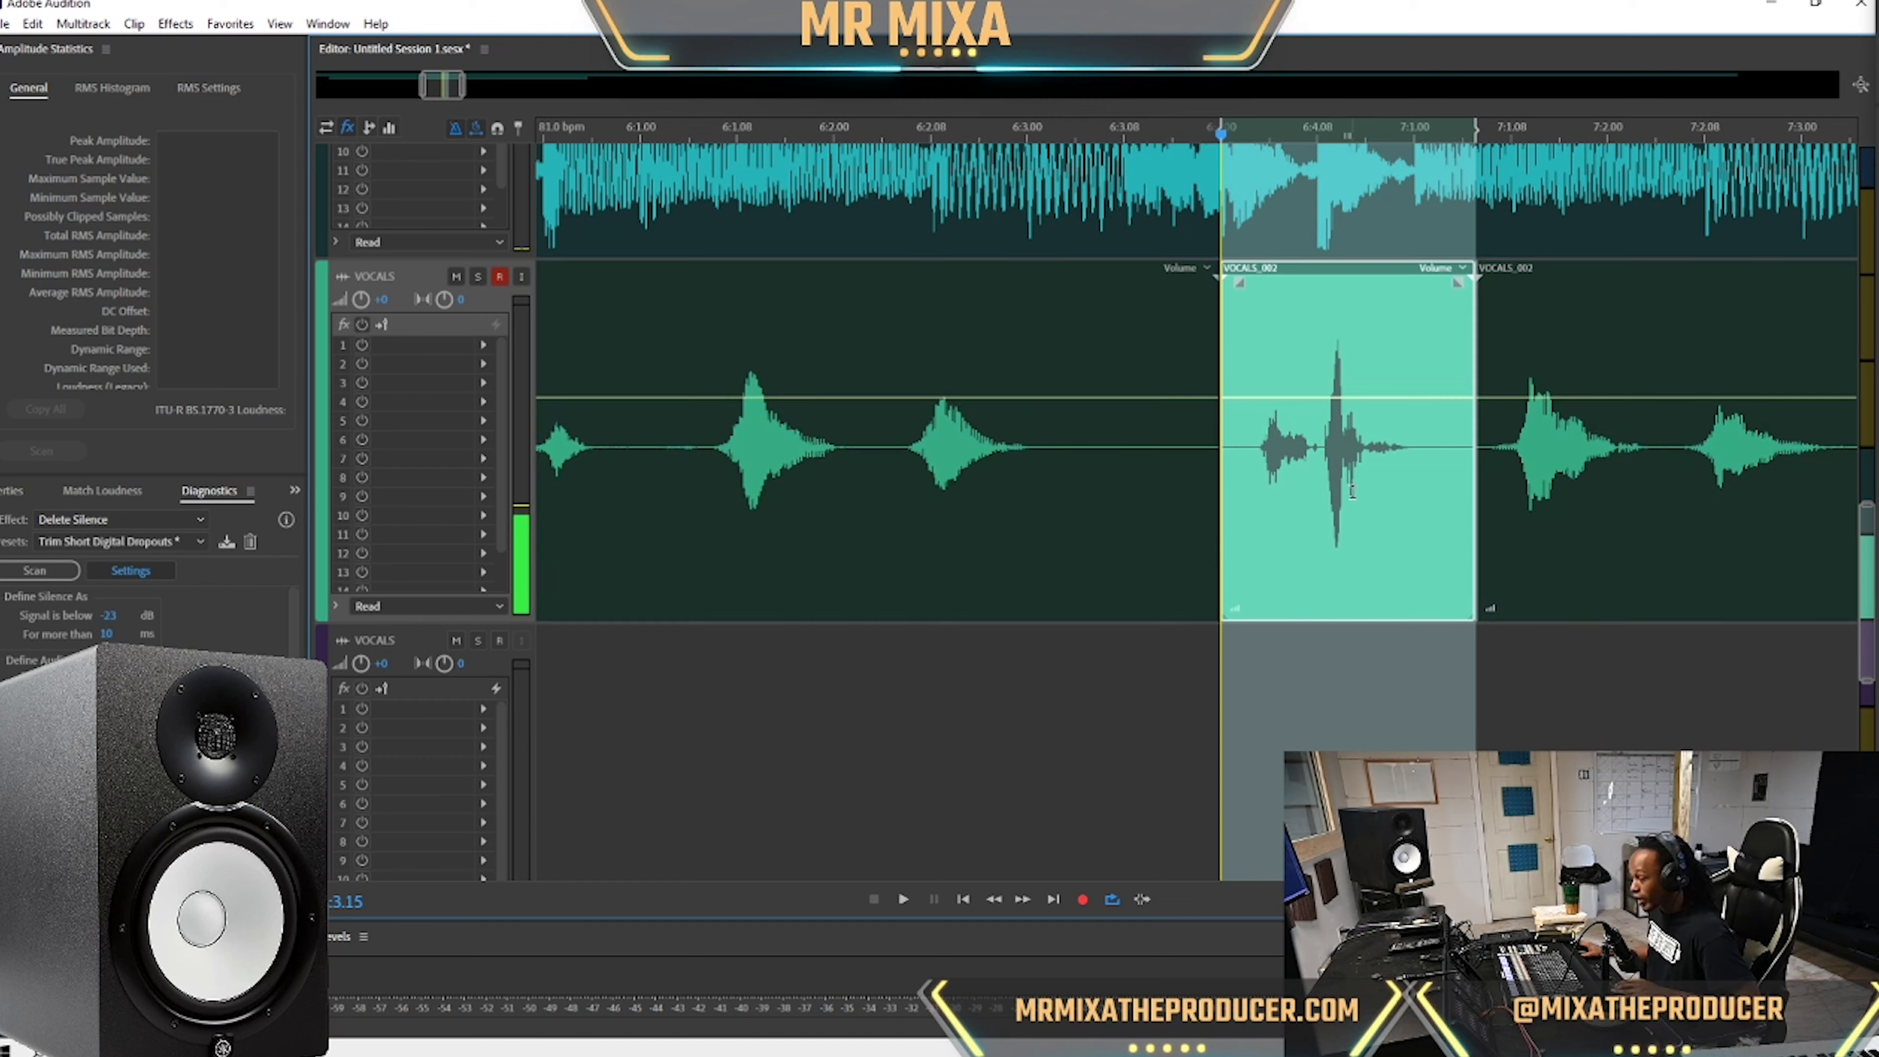
# Add an FFT Filter with the On Hold 400-4k preset to the short split clip and close the effect window.
pyautogui.click(1353, 511)
pyautogui.click(1034, 486)
pyautogui.click(1386, 488)
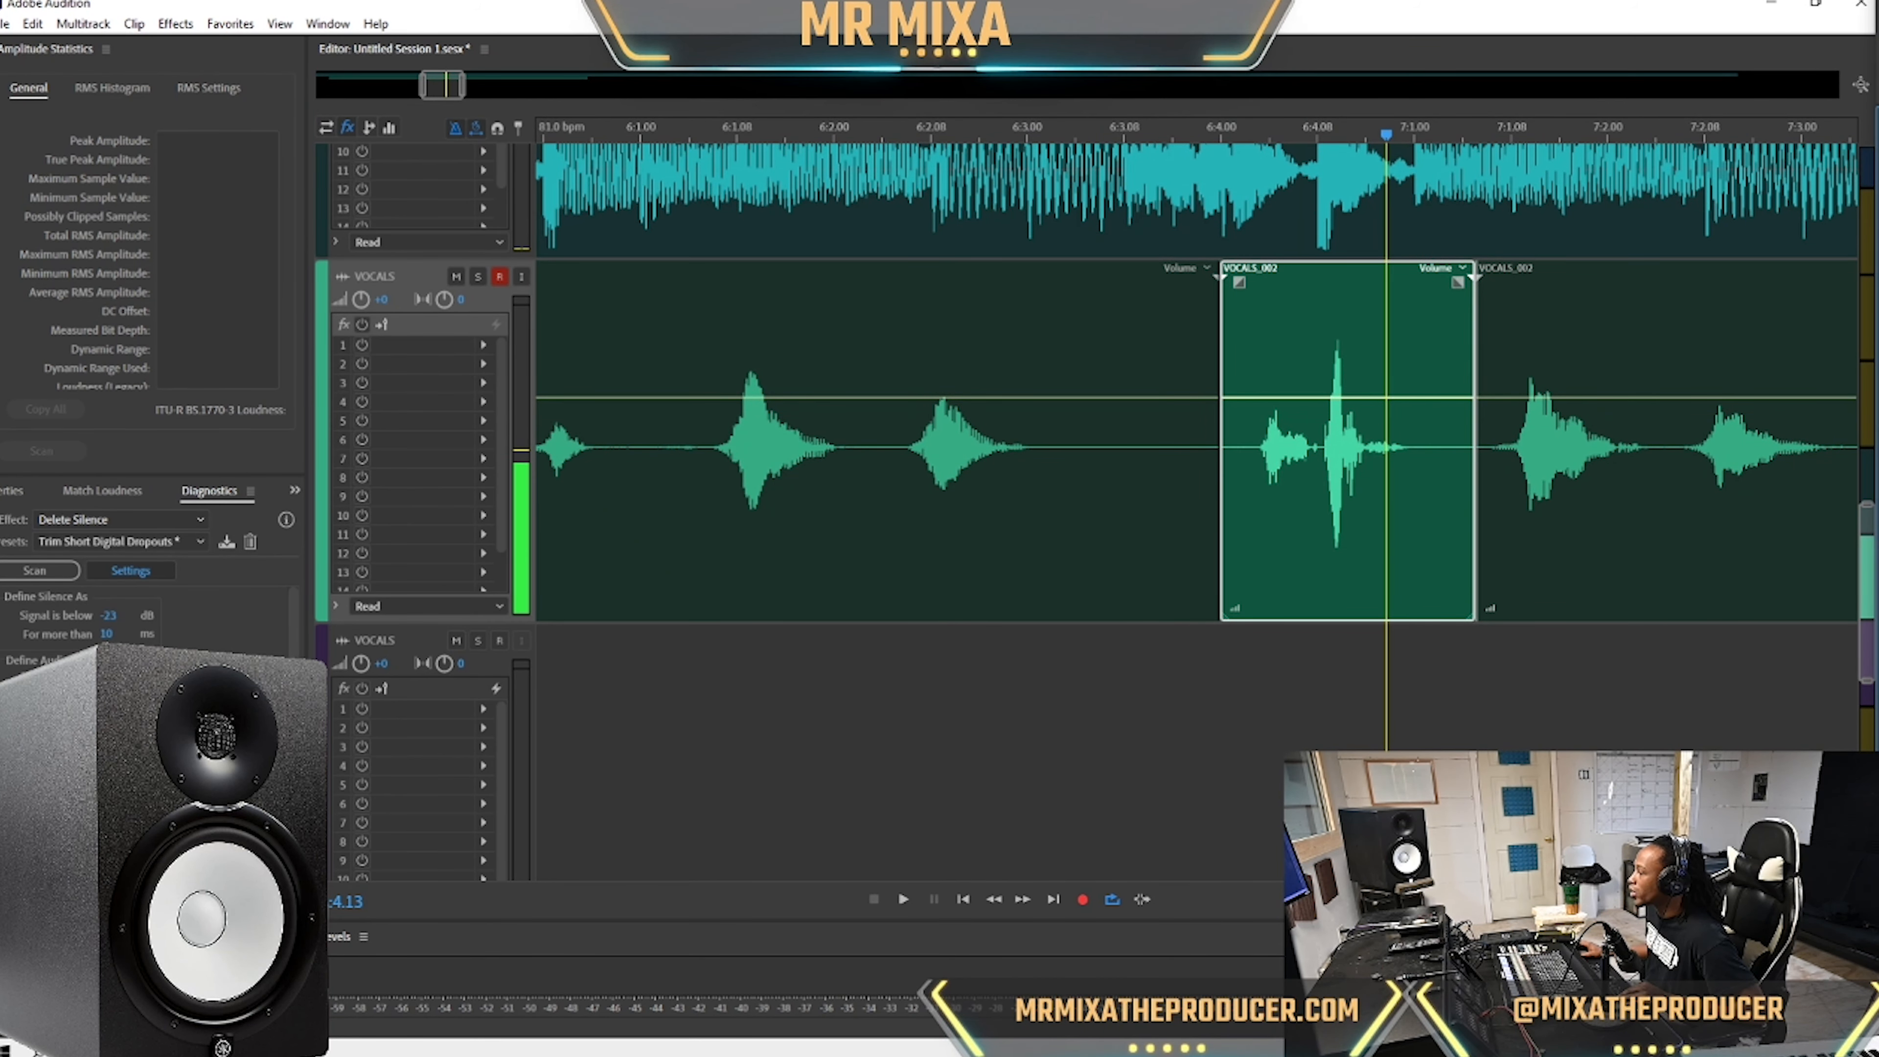
pyautogui.press('f')
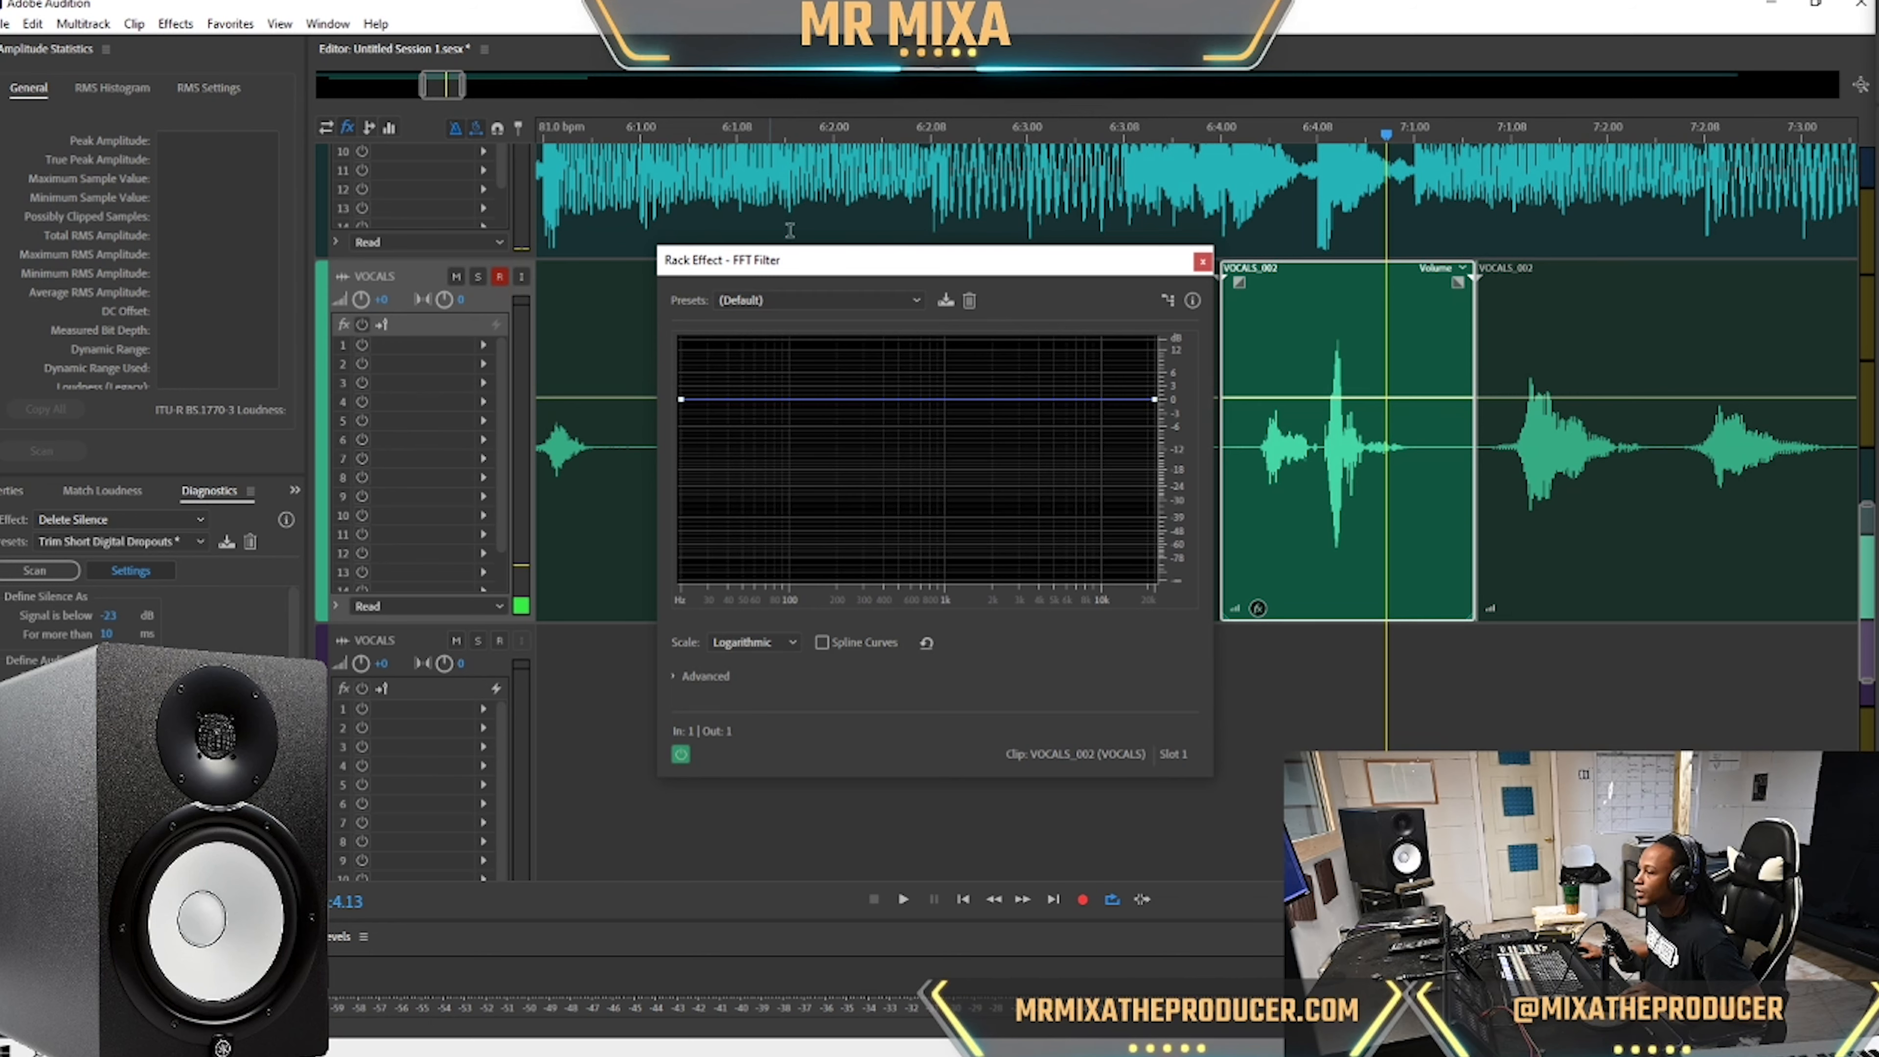
pyautogui.click(861, 300)
pyautogui.click(855, 659)
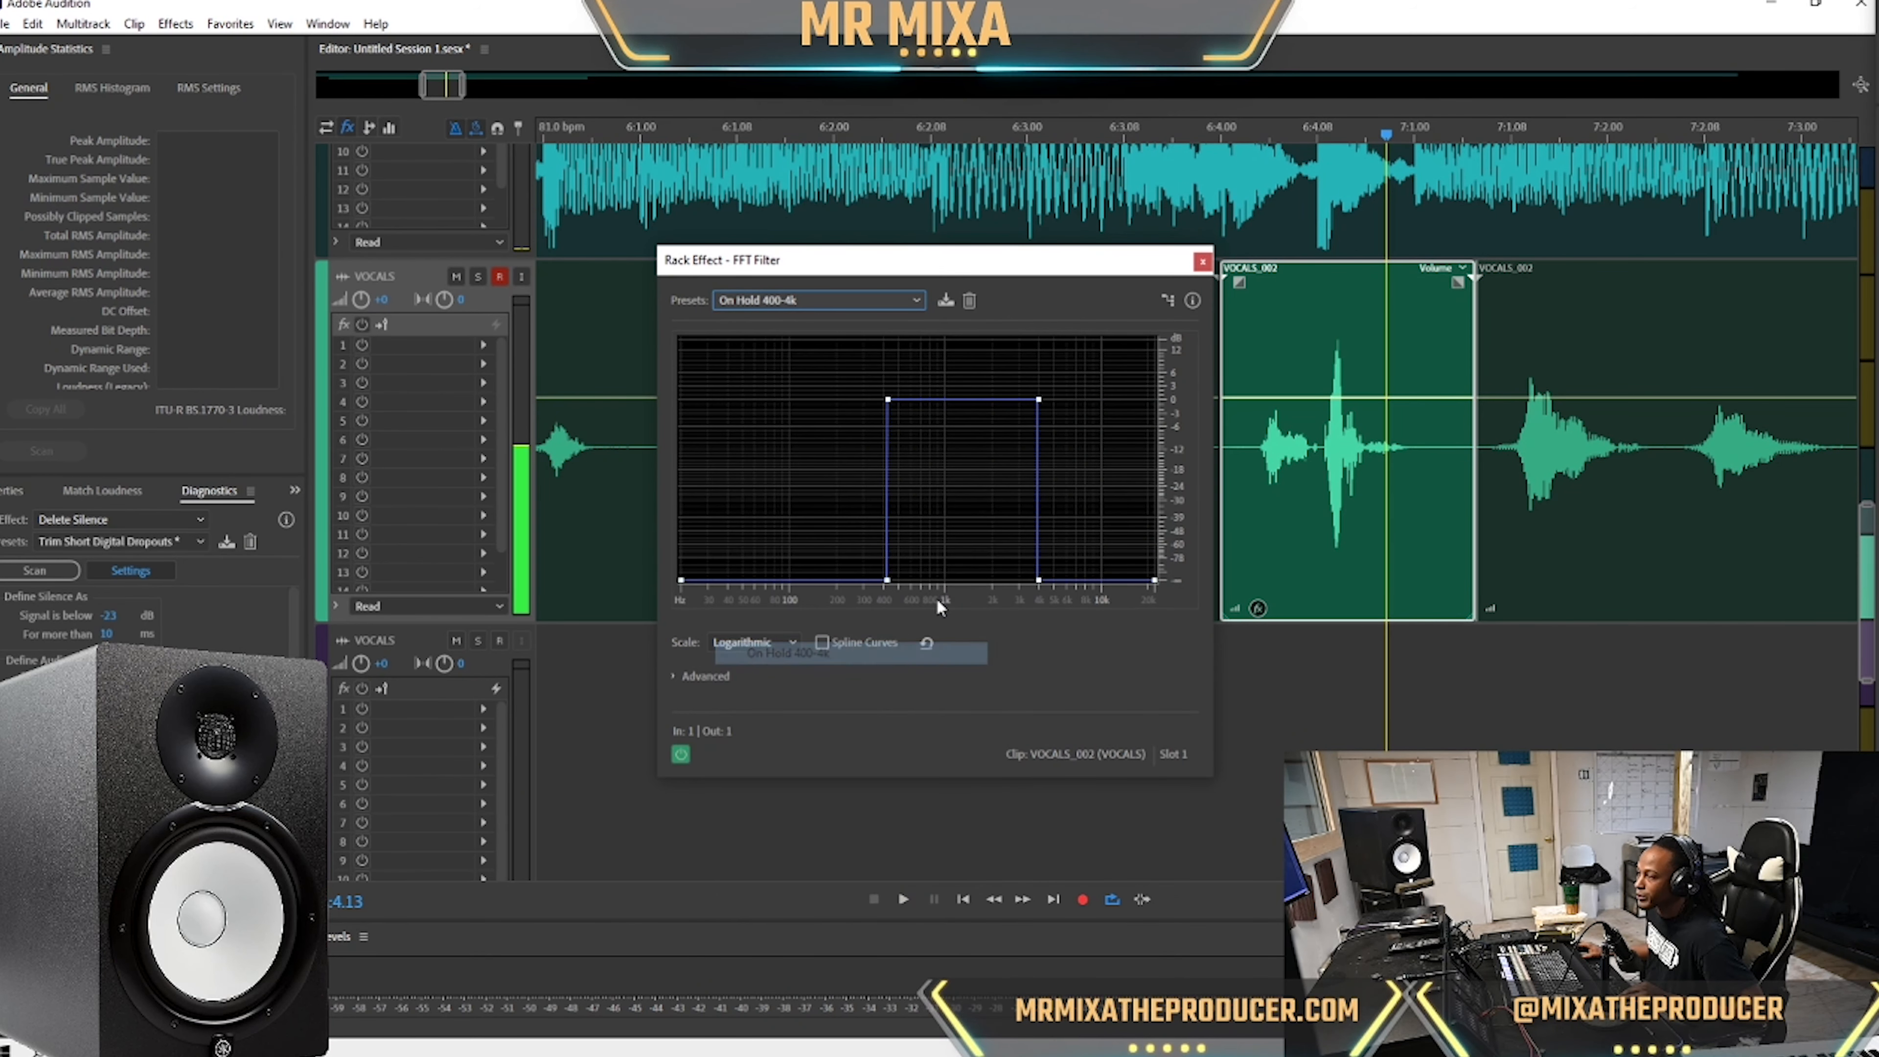
pyautogui.click(1203, 261)
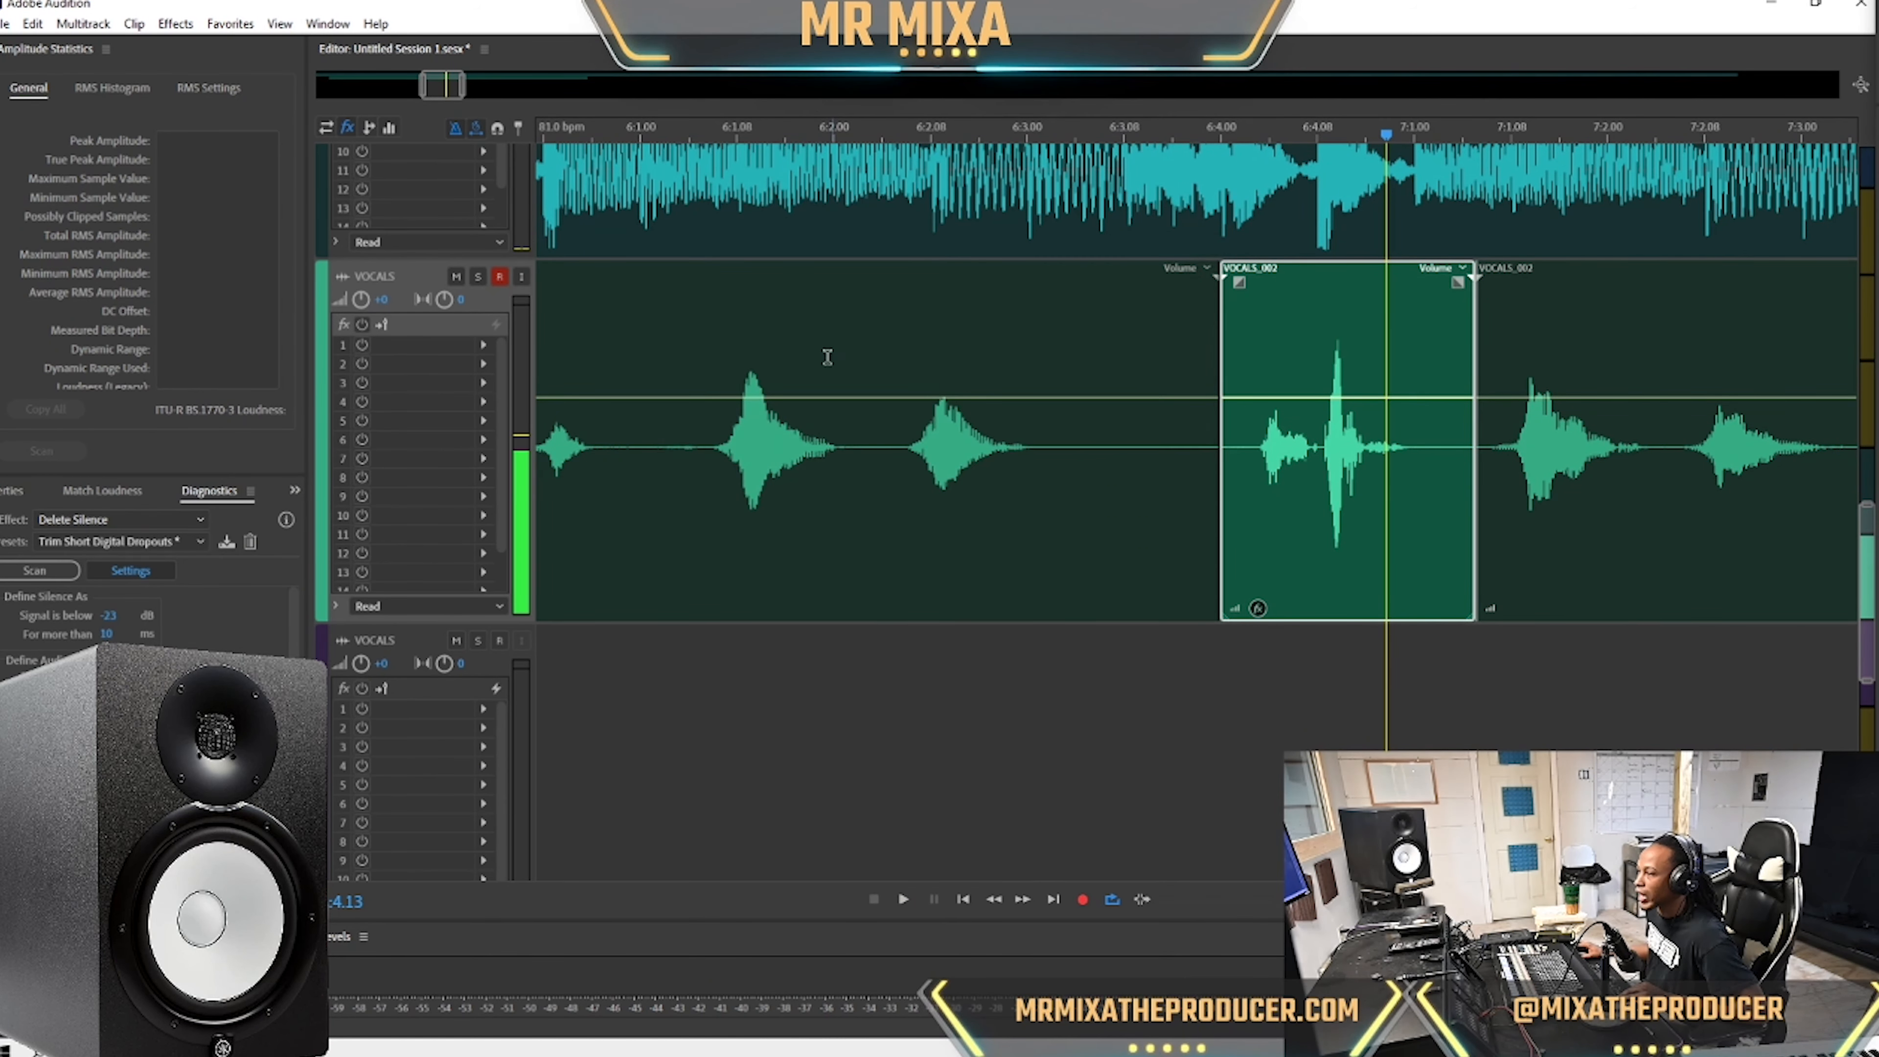
# Play the session from early in bar 6 to hear the vocal leading into the filtered clip.
pyautogui.click(804, 356)
pyautogui.press('space')
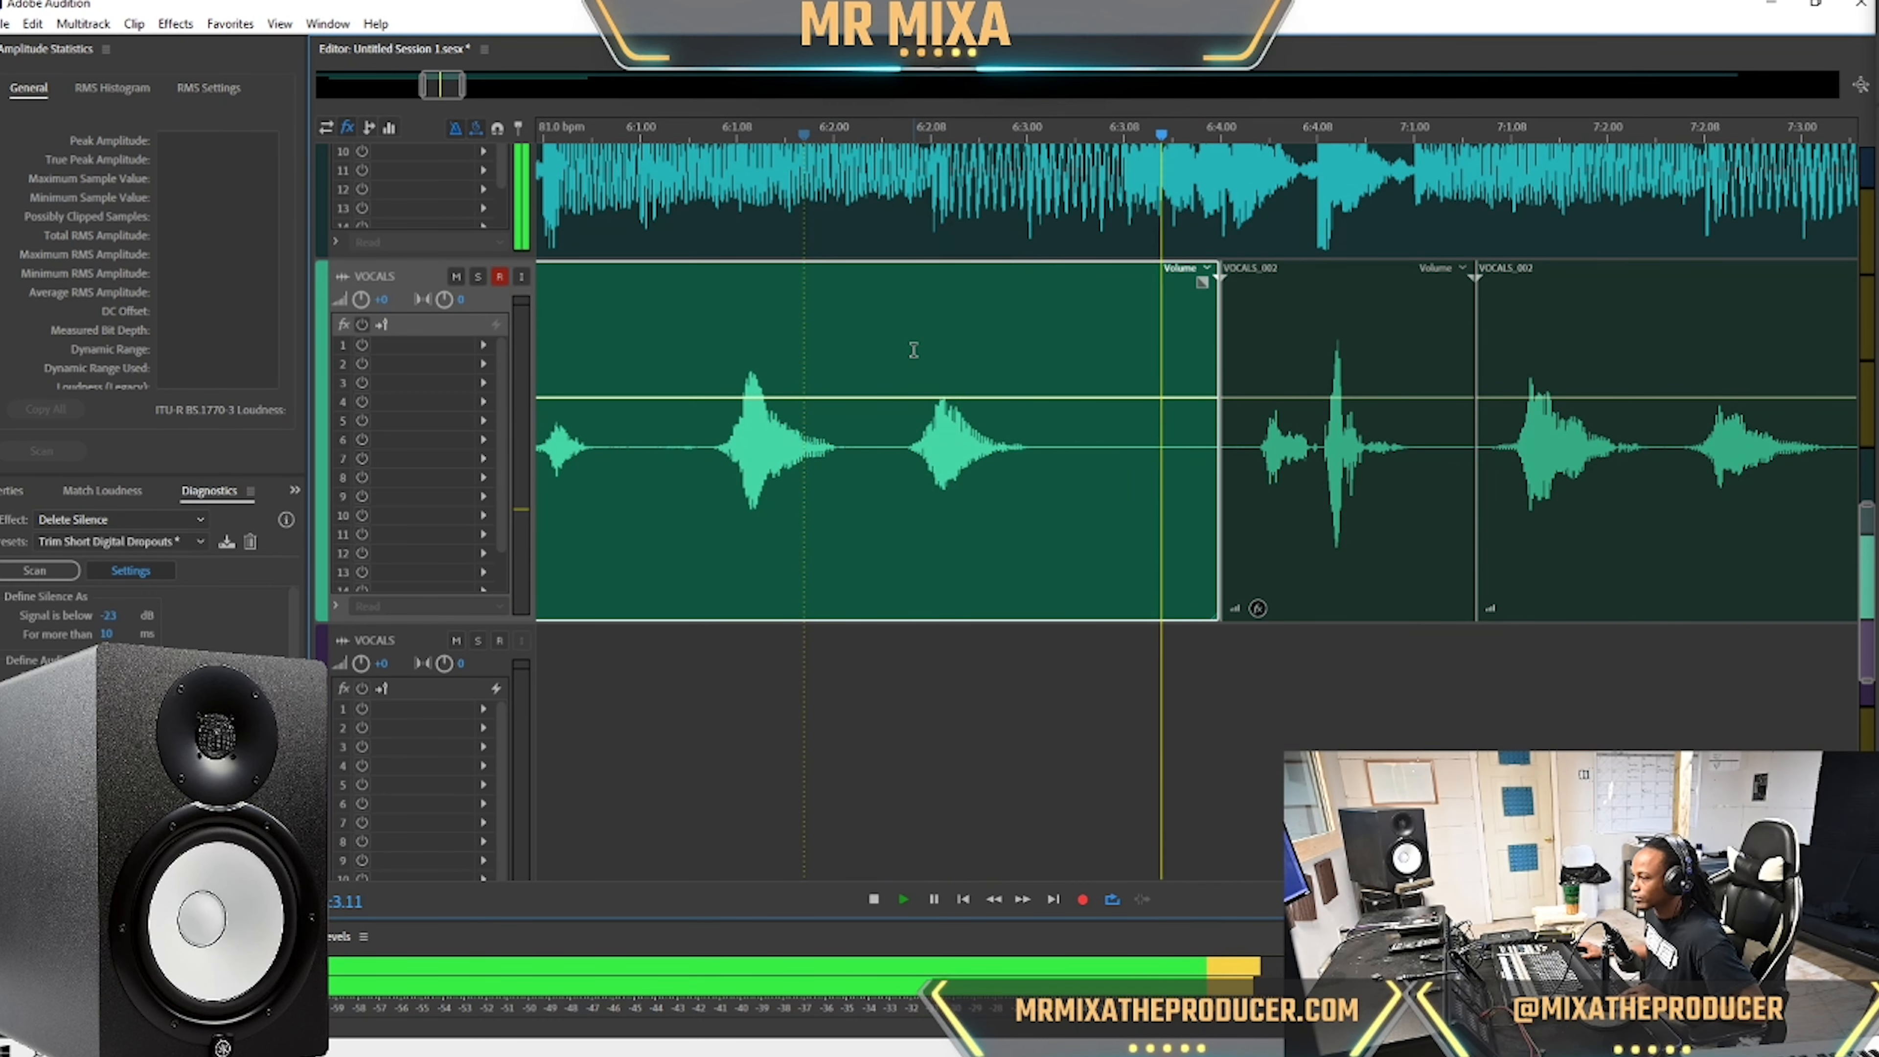
pyautogui.press('space')
pyautogui.scroll(-10, 918, 353)
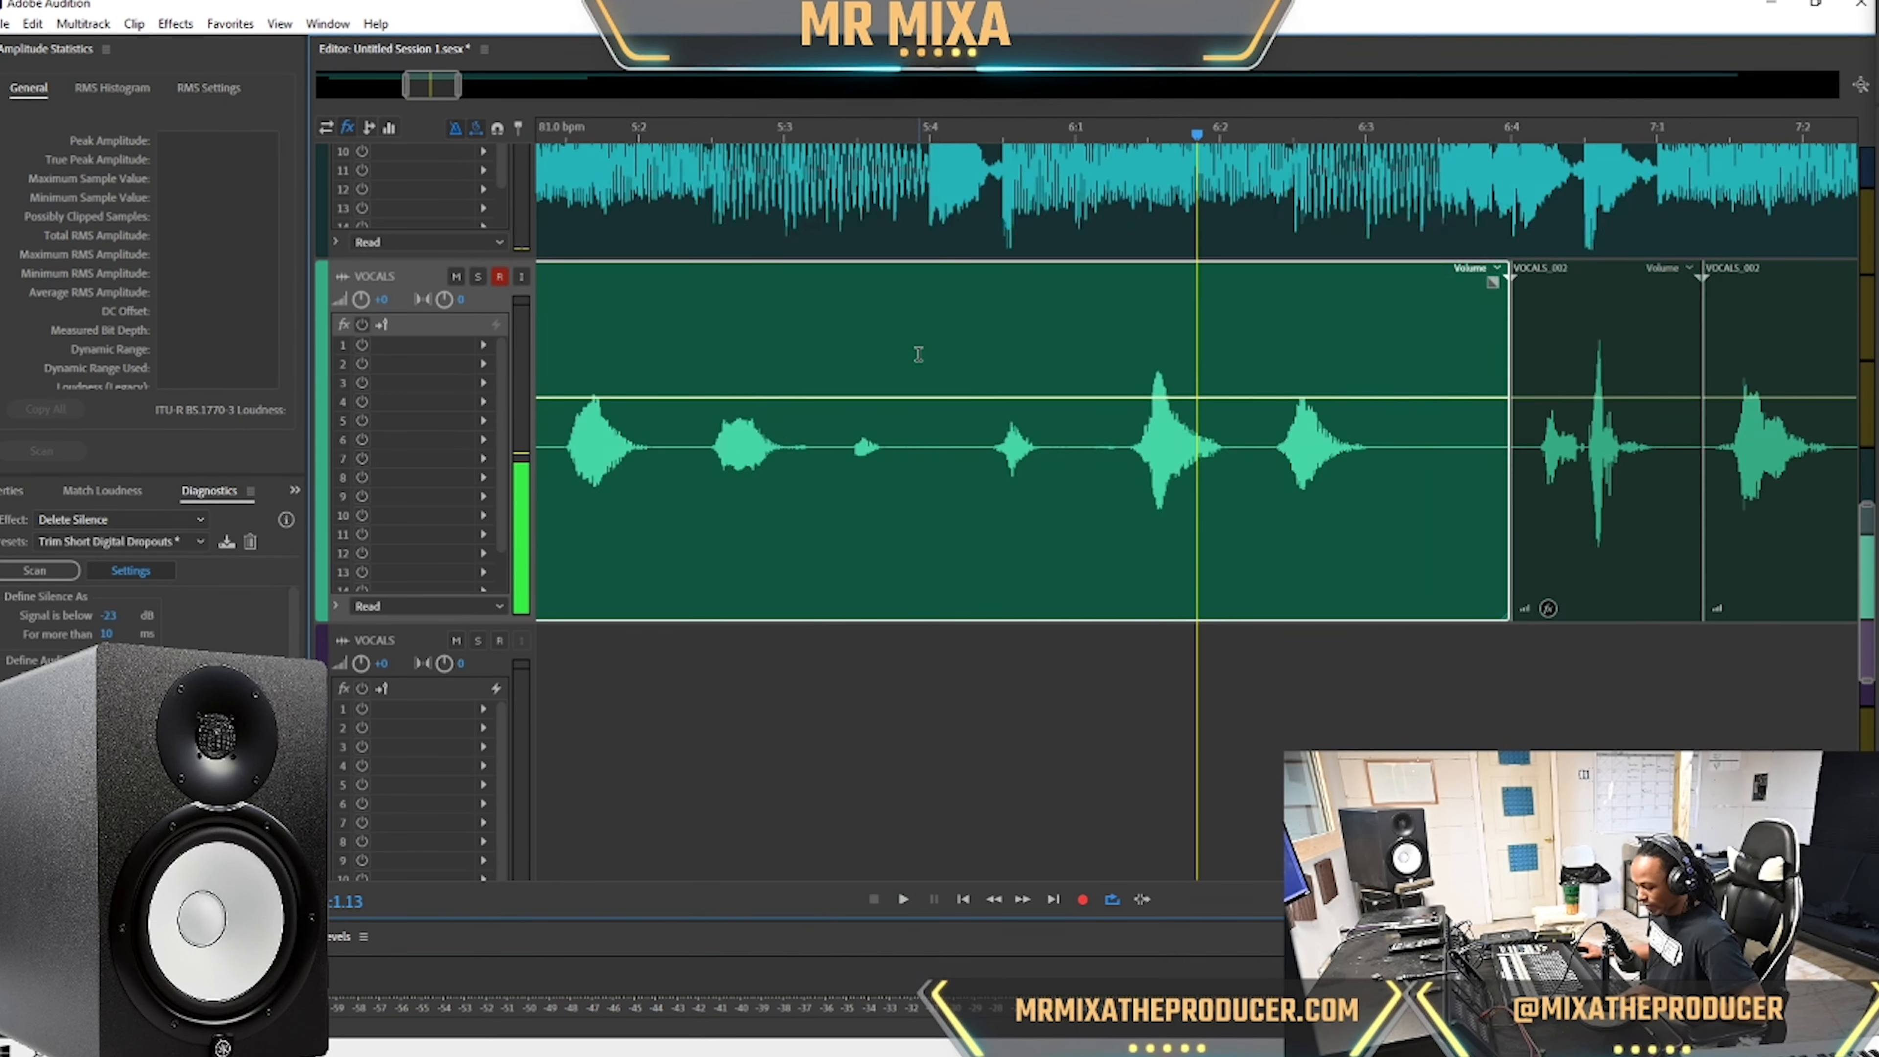
# Move the playhead to bar 5 and save the session, including the changes to VOCALS_002.wav.
pyautogui.click(848, 455)
pyautogui.scroll(-2, 1021, 454)
pyautogui.scroll(3, 1020, 455)
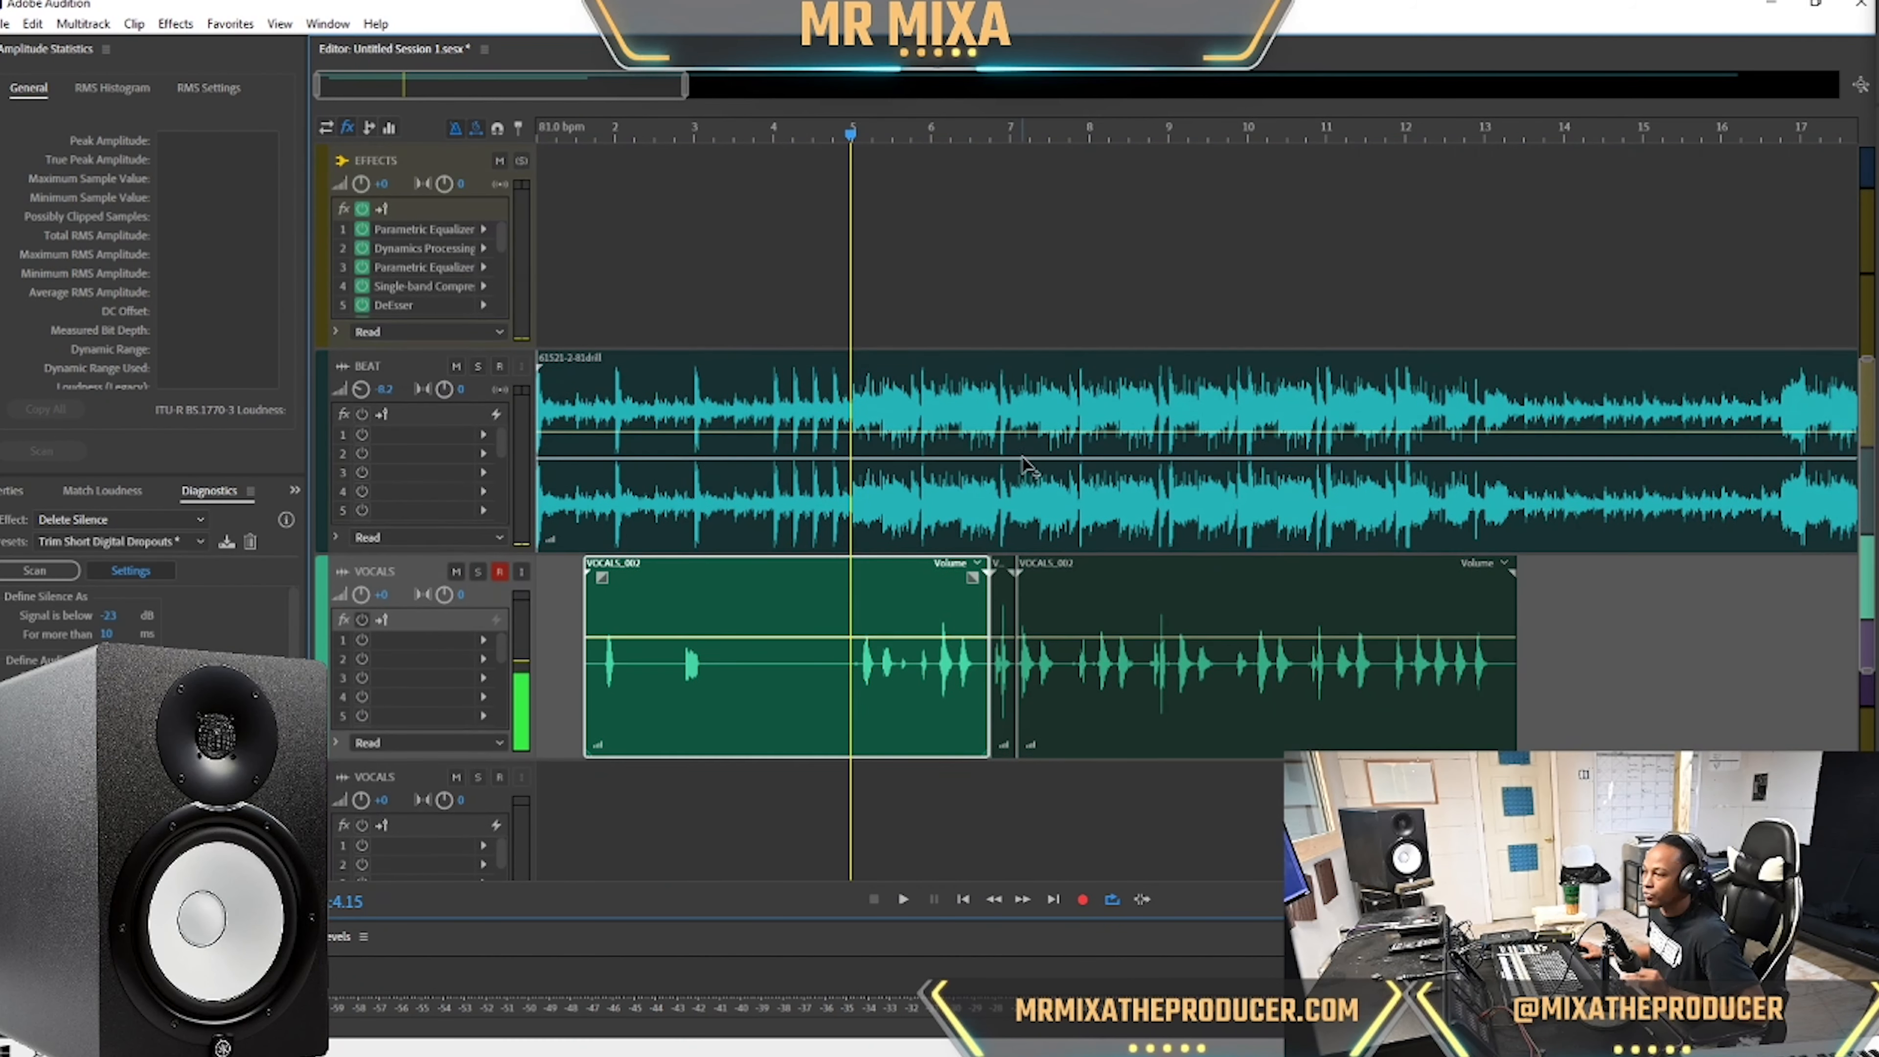
pyautogui.scroll(2, 685, 270)
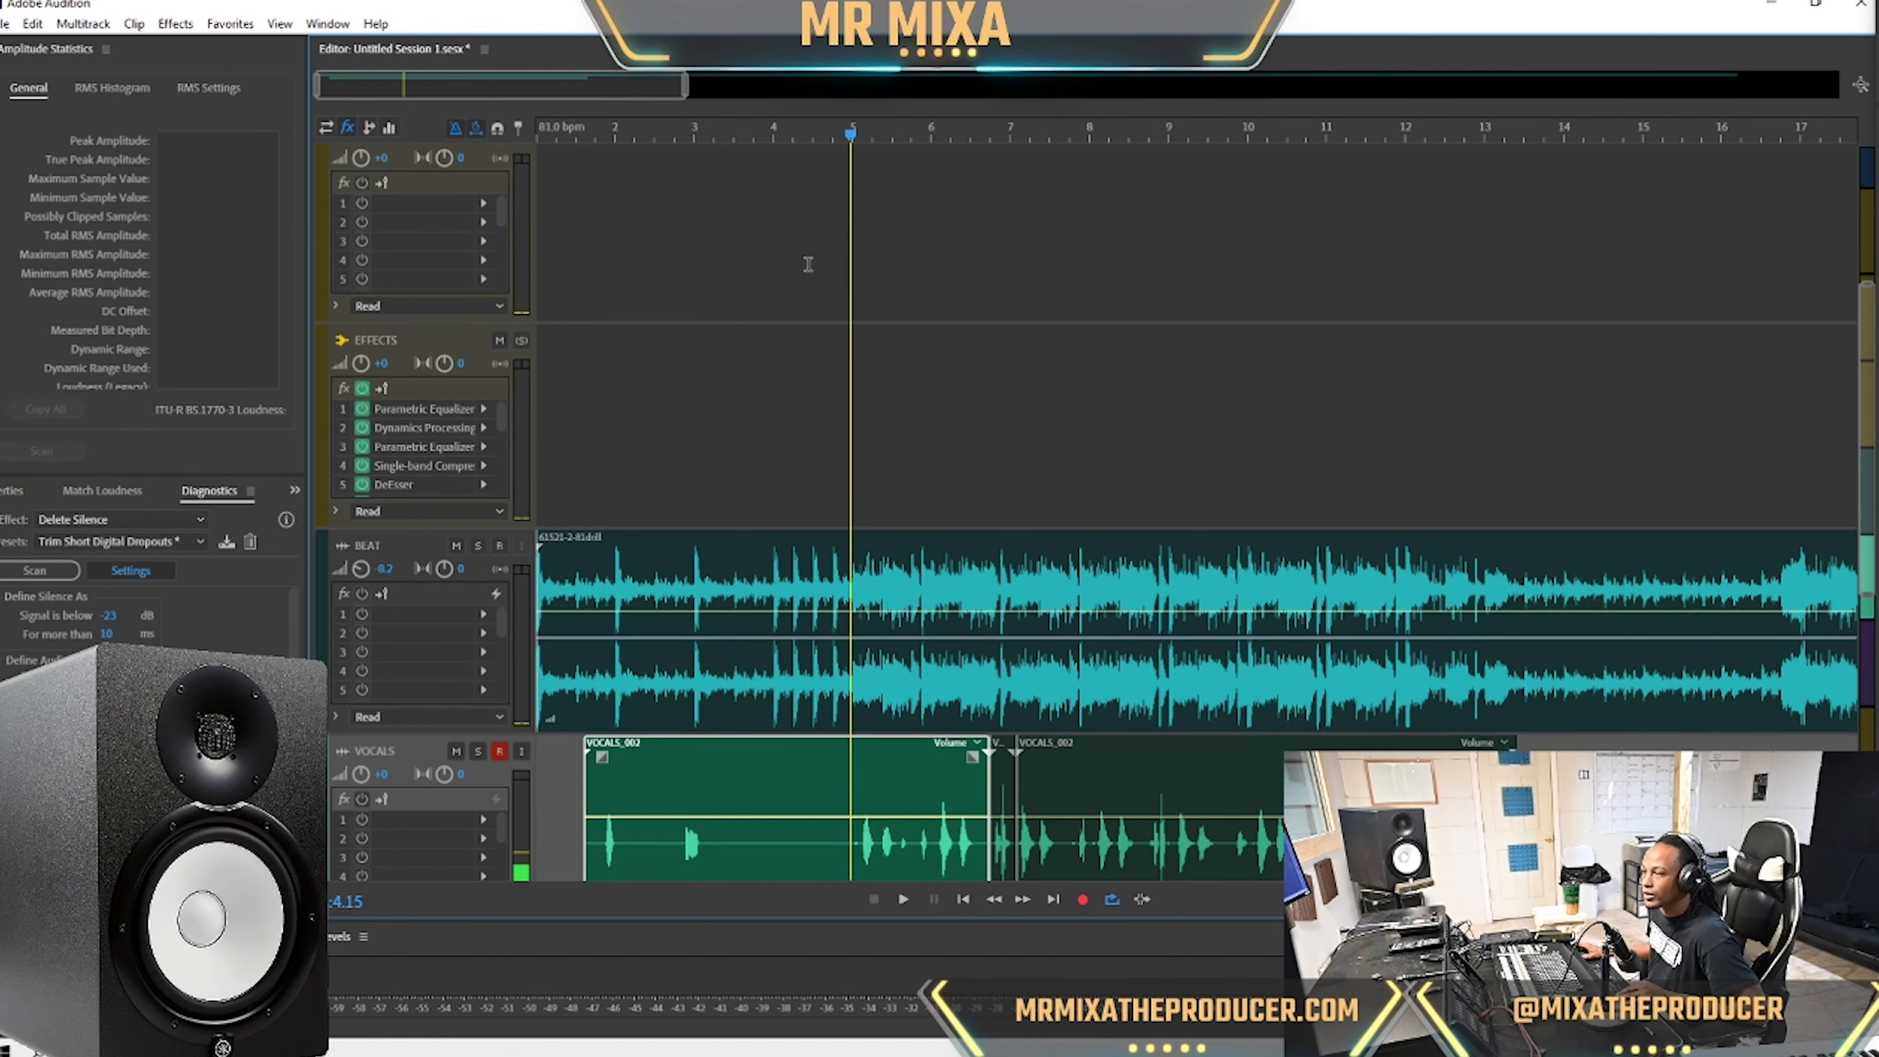
pyautogui.scroll(2, 438, 413)
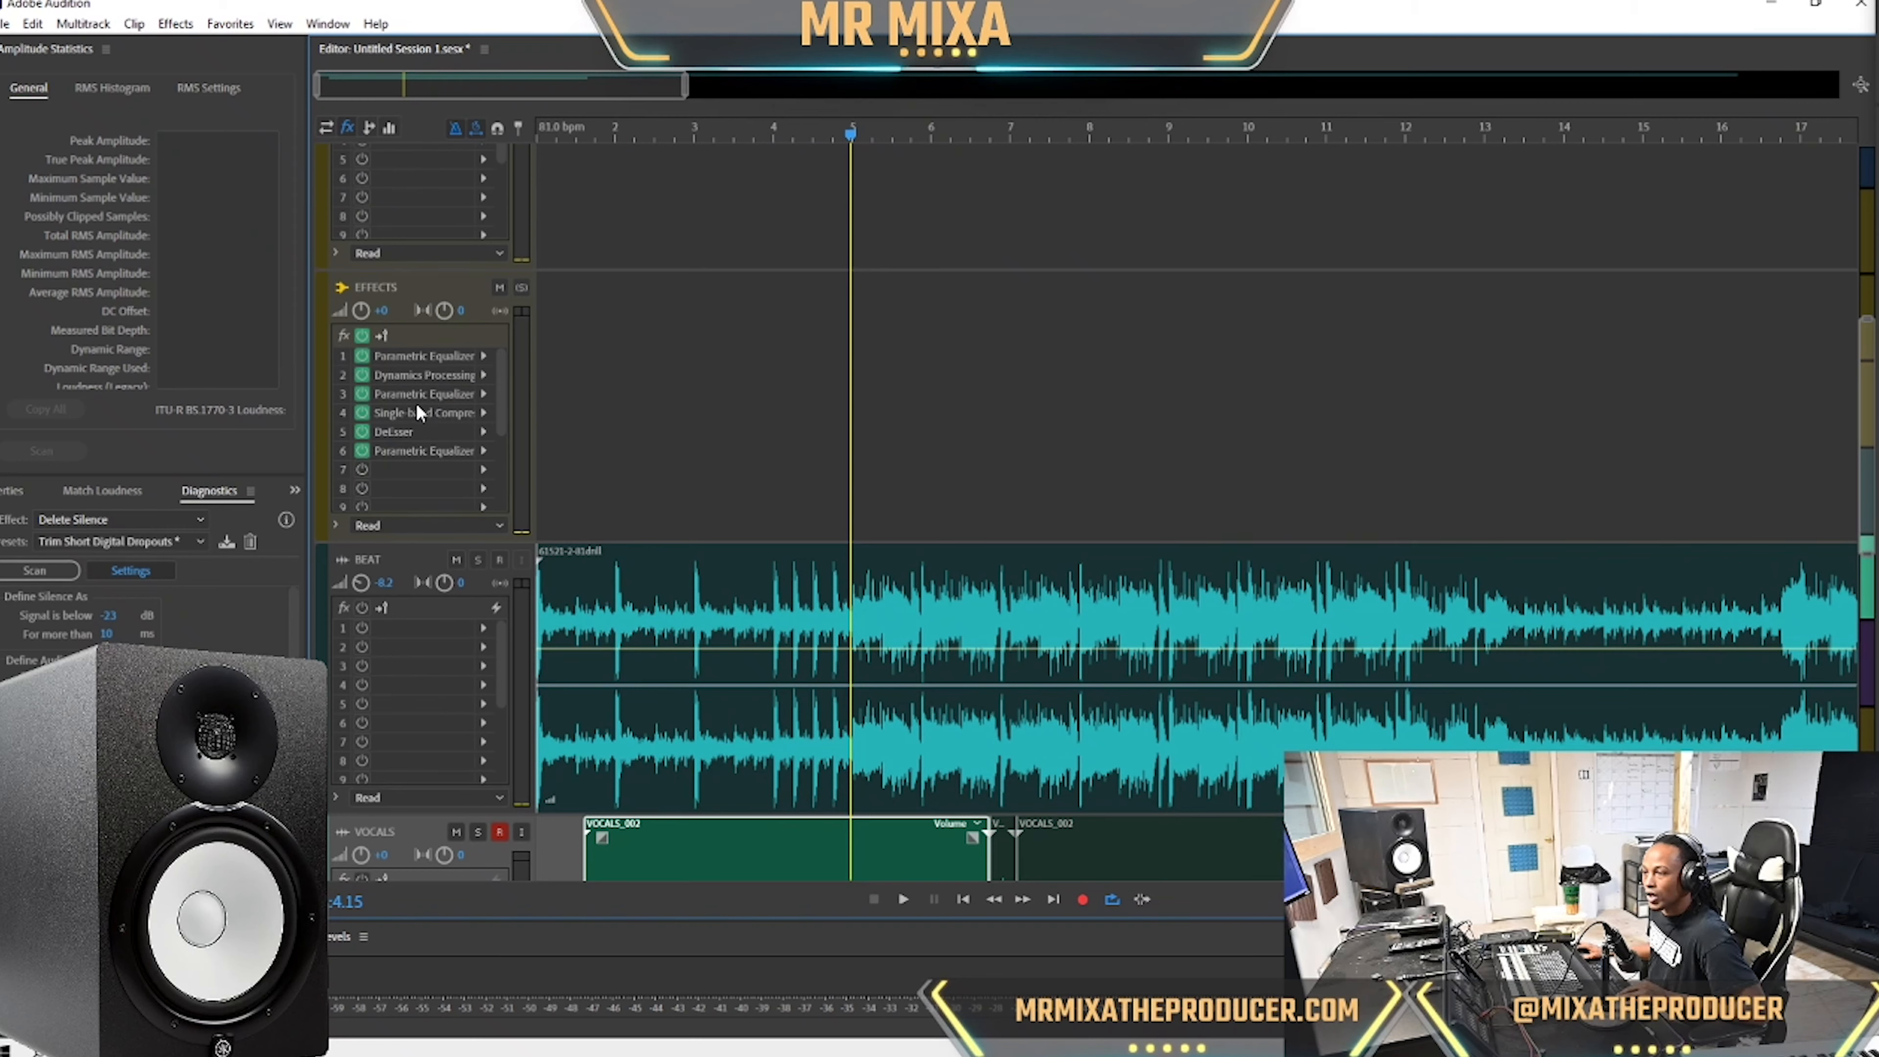
pyautogui.hotkey('ctrl', 's')
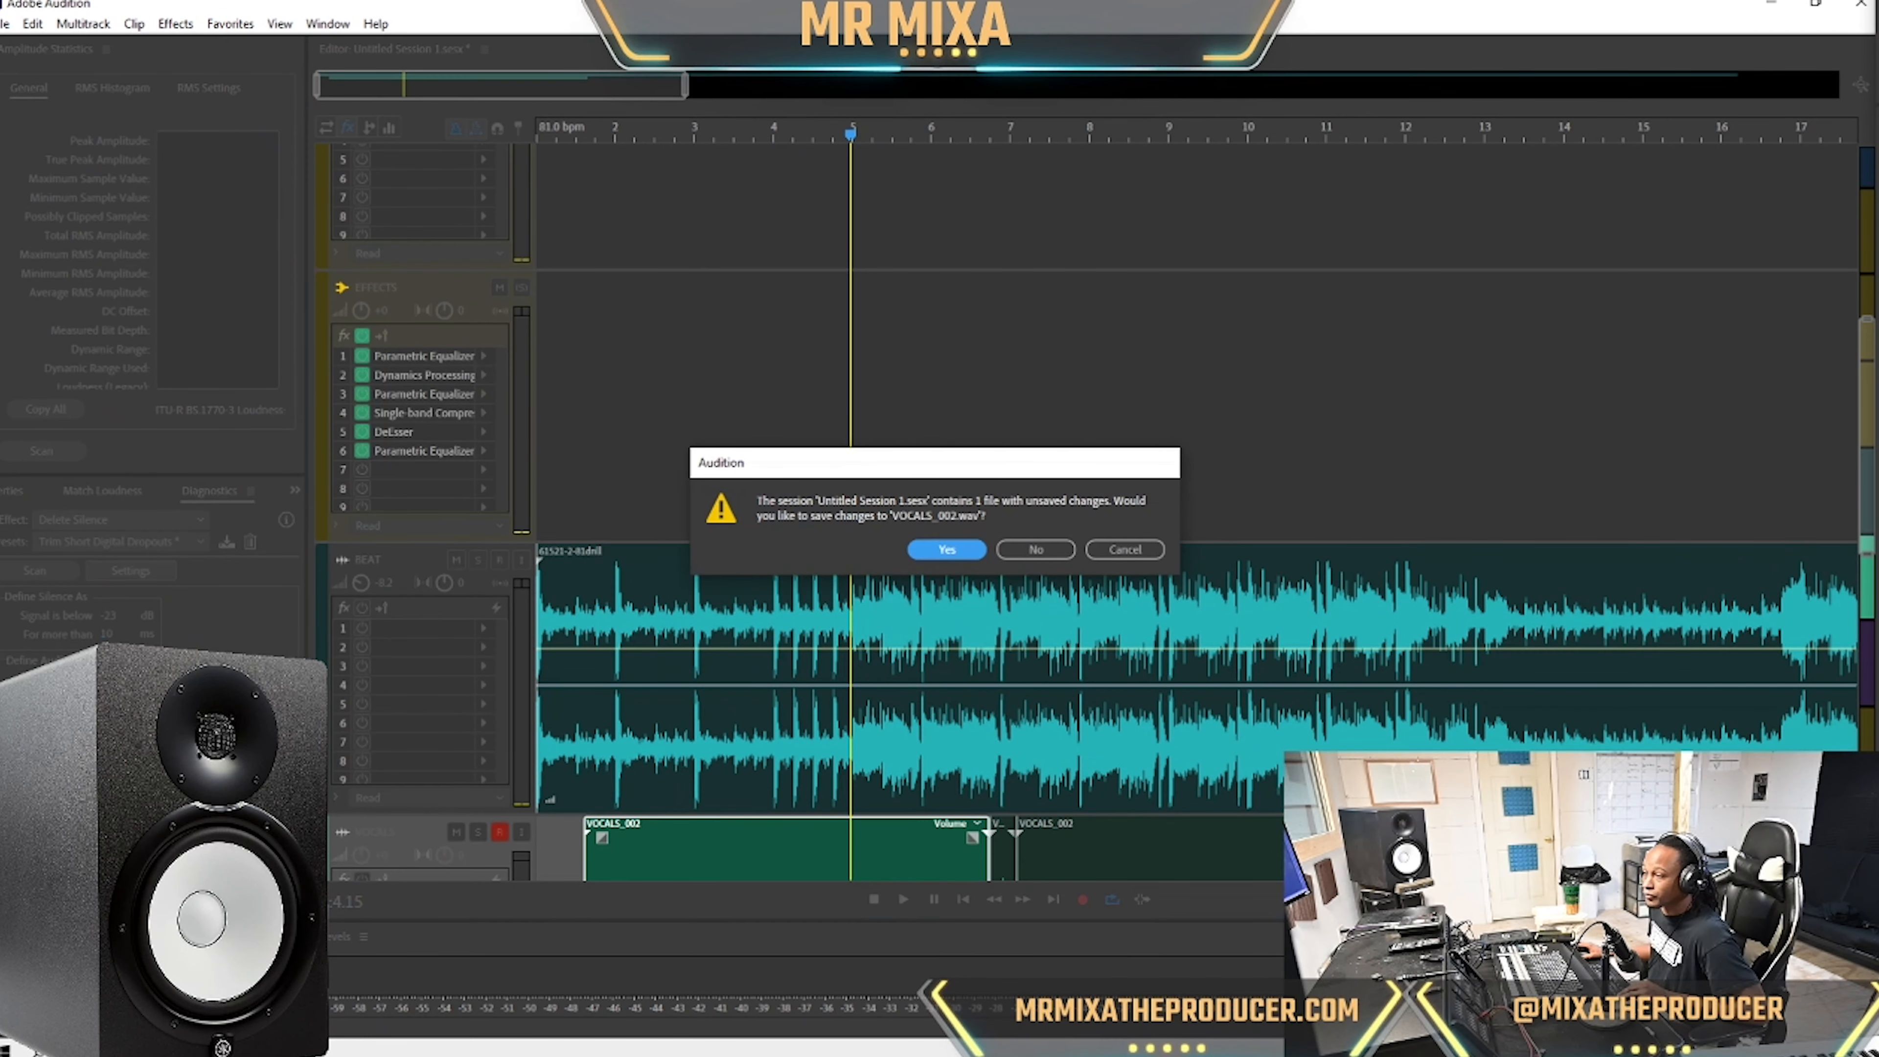
pyautogui.press('Return')
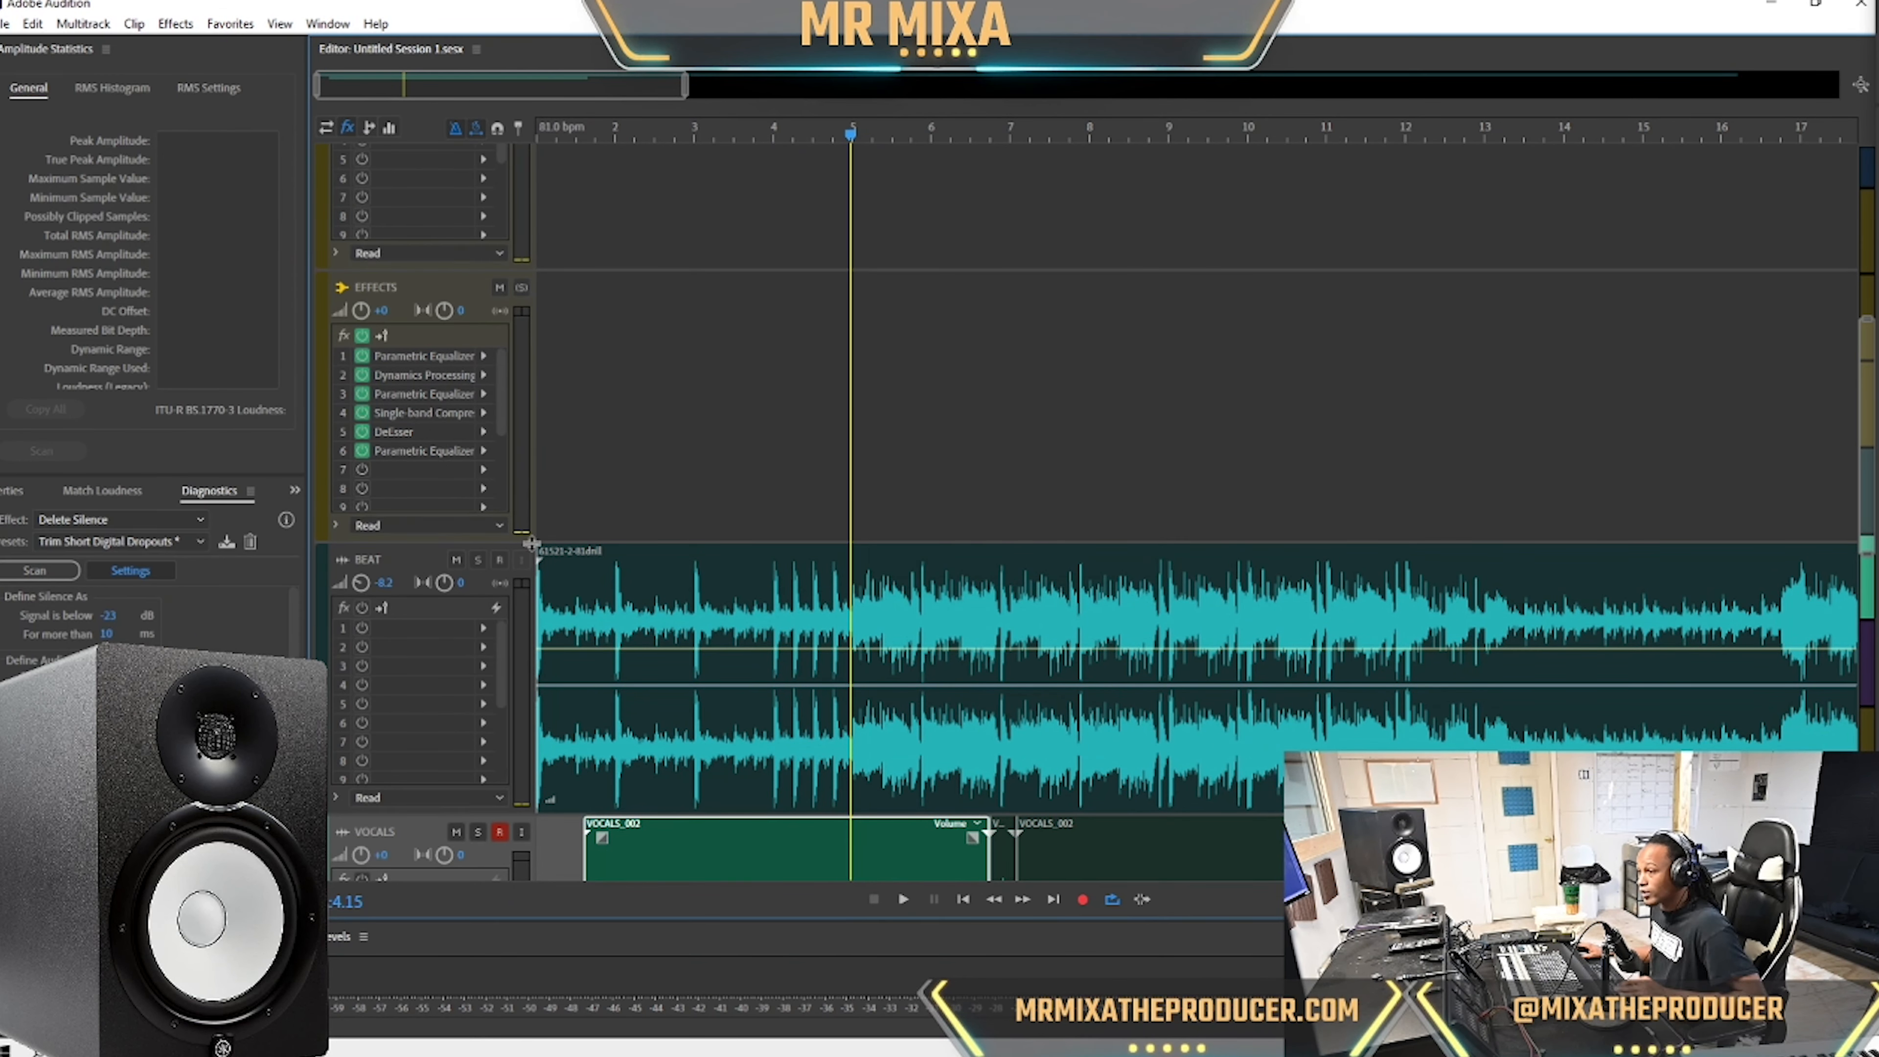
# Play the session briefly from bar 5 to hear the vocal with the beat, and stop.
pyautogui.press('space')
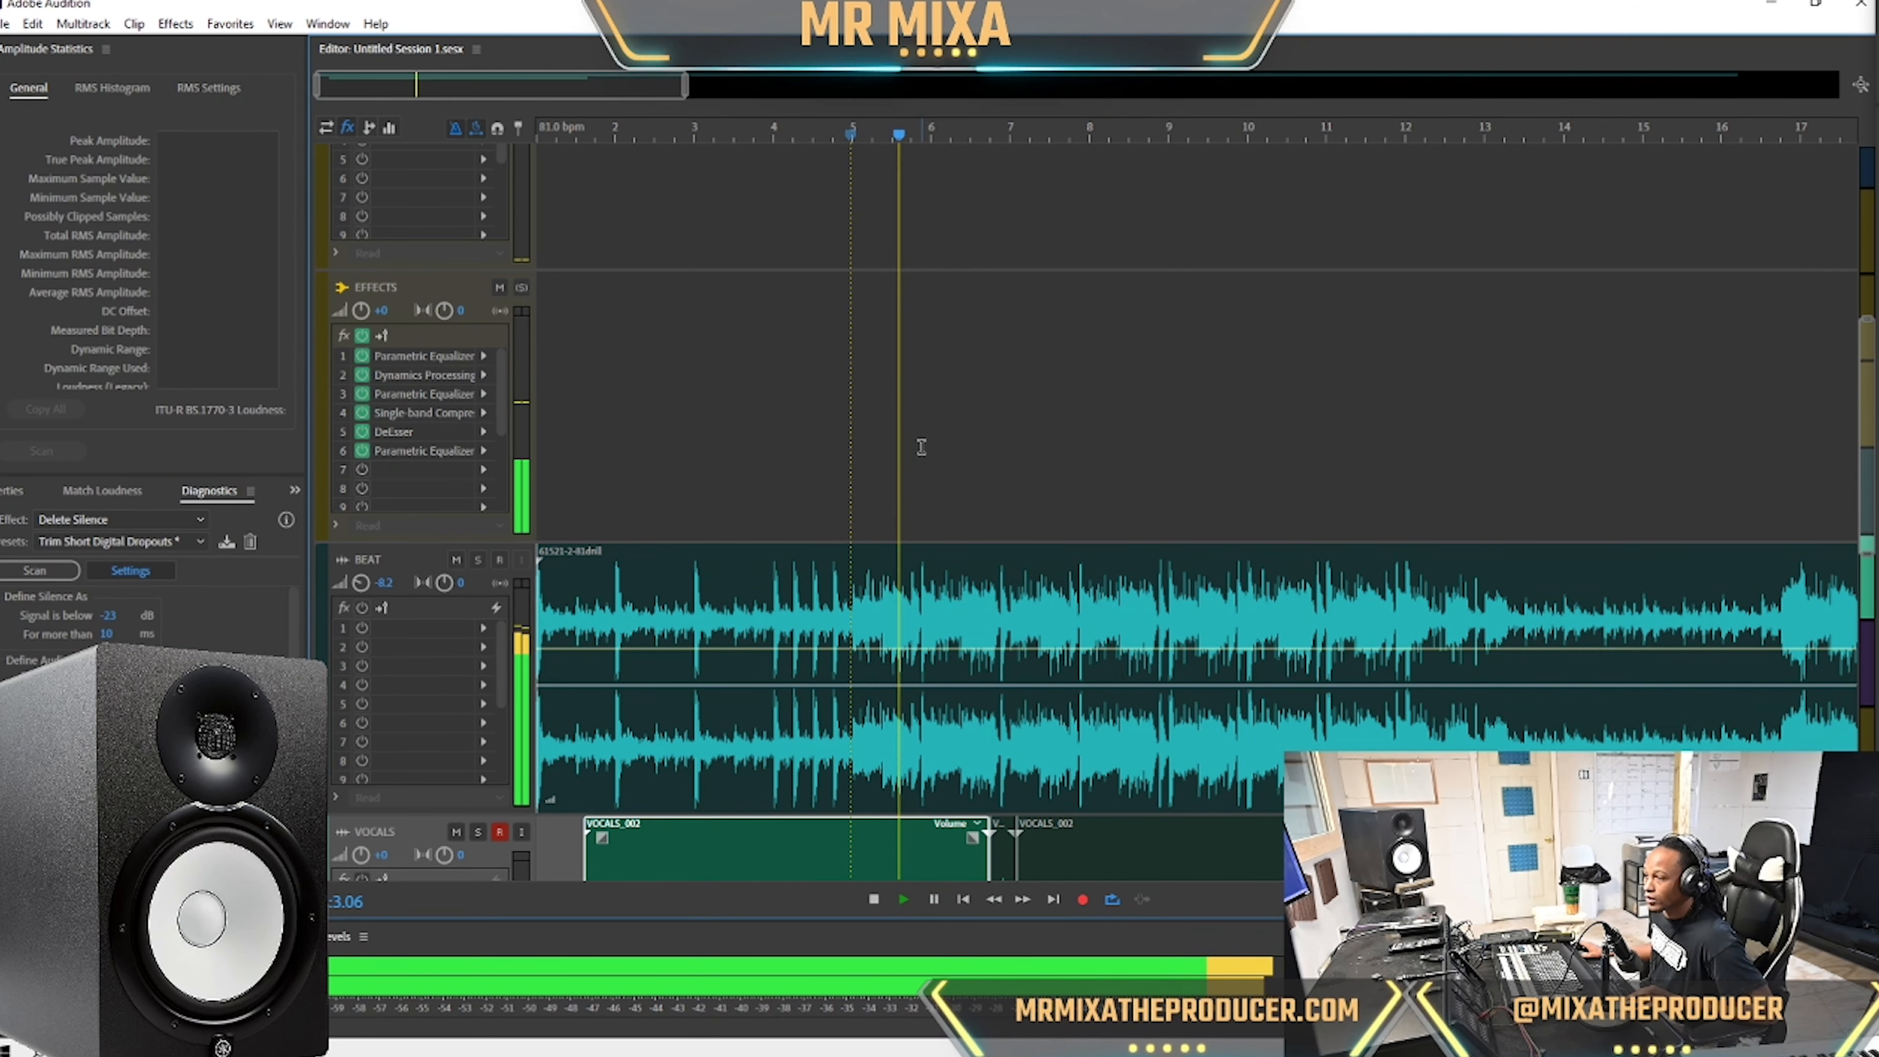
pyautogui.scroll(2, 921, 445)
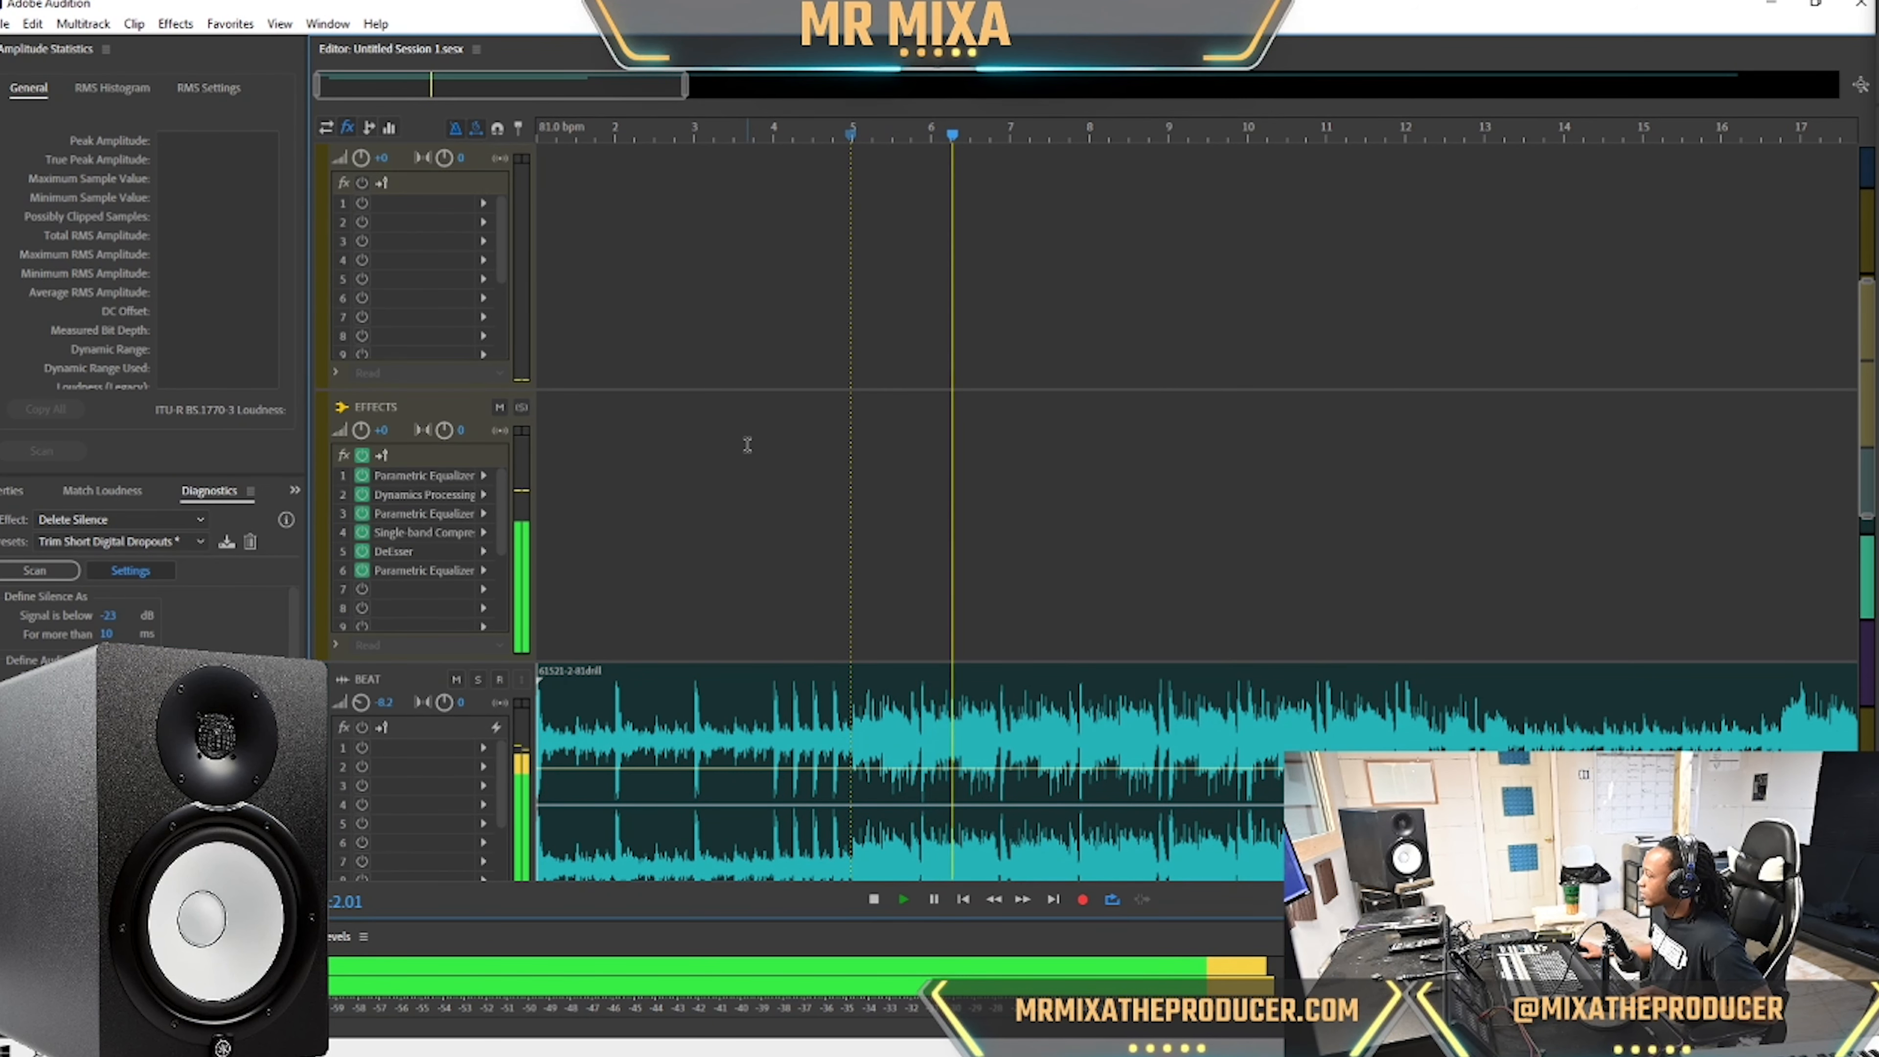
pyautogui.press('space')
# Add an Analog Delay effect to the first effects slot of the DEKAY bus.
pyautogui.scroll(2, 888, 321)
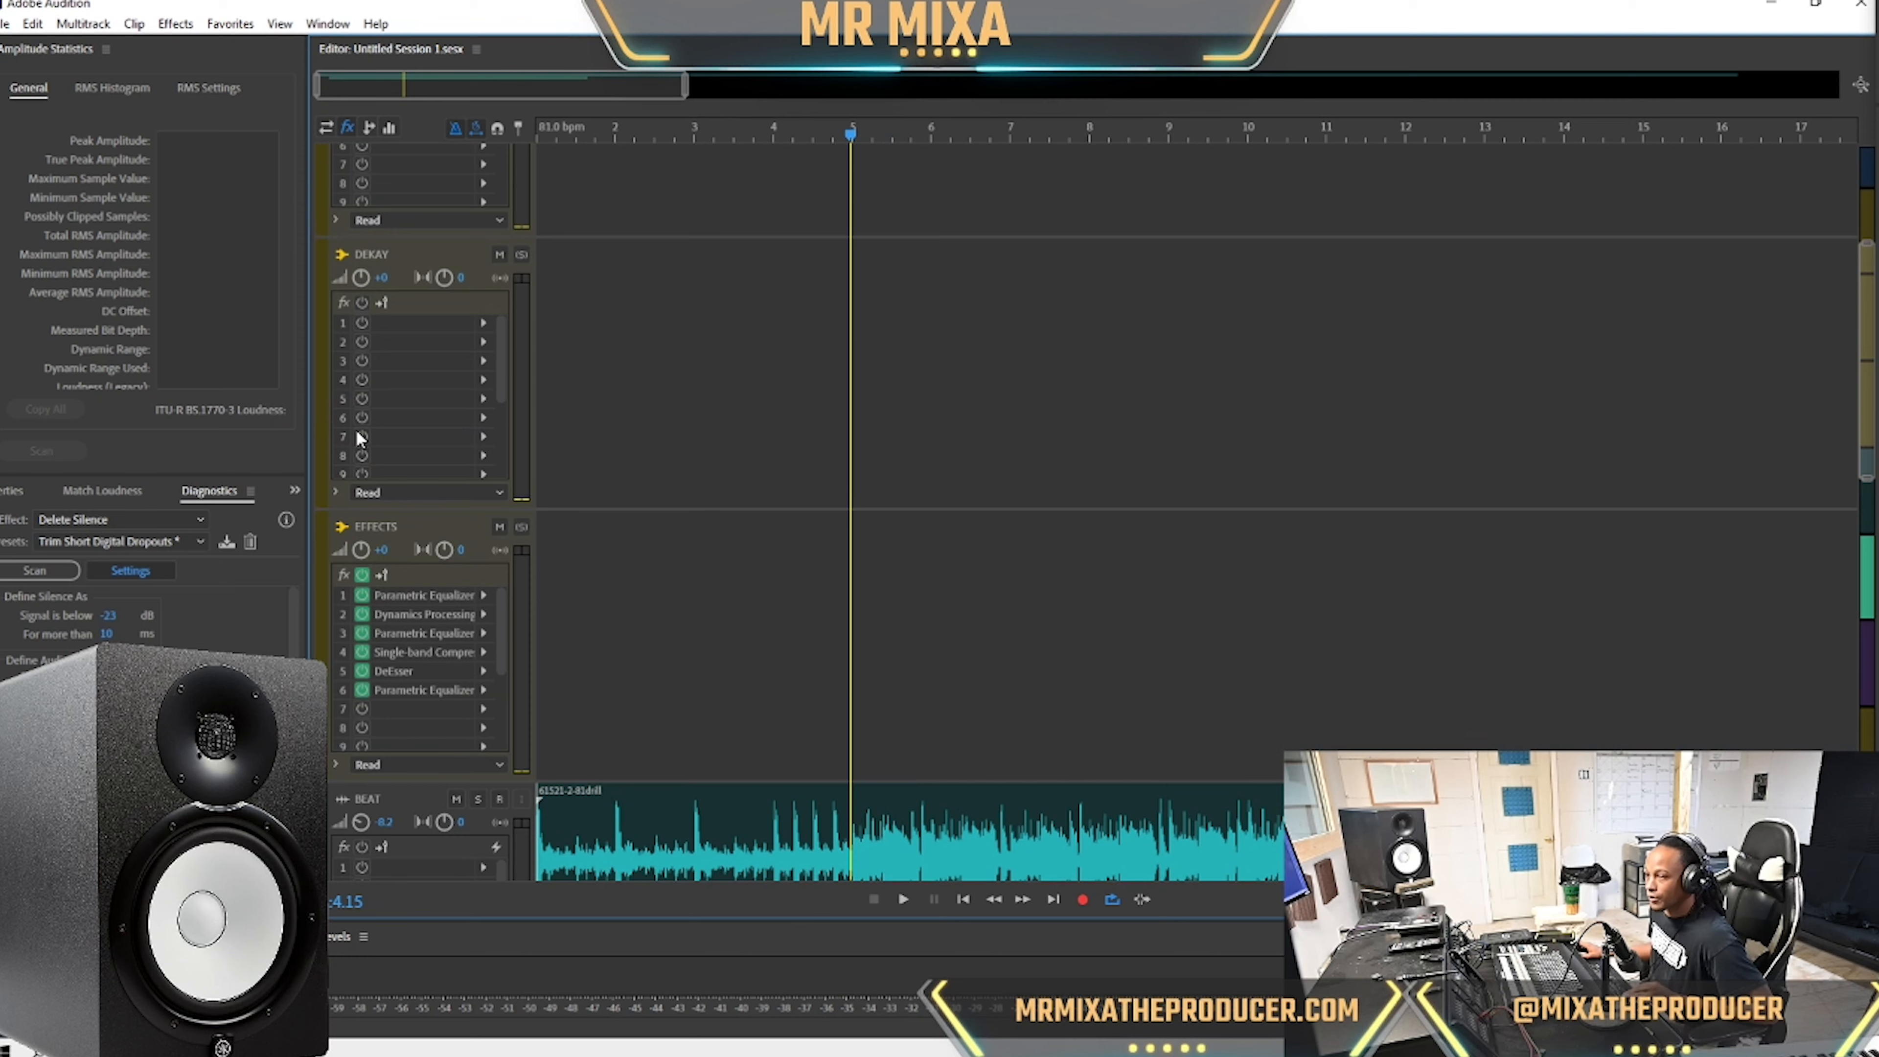
pyautogui.click(485, 323)
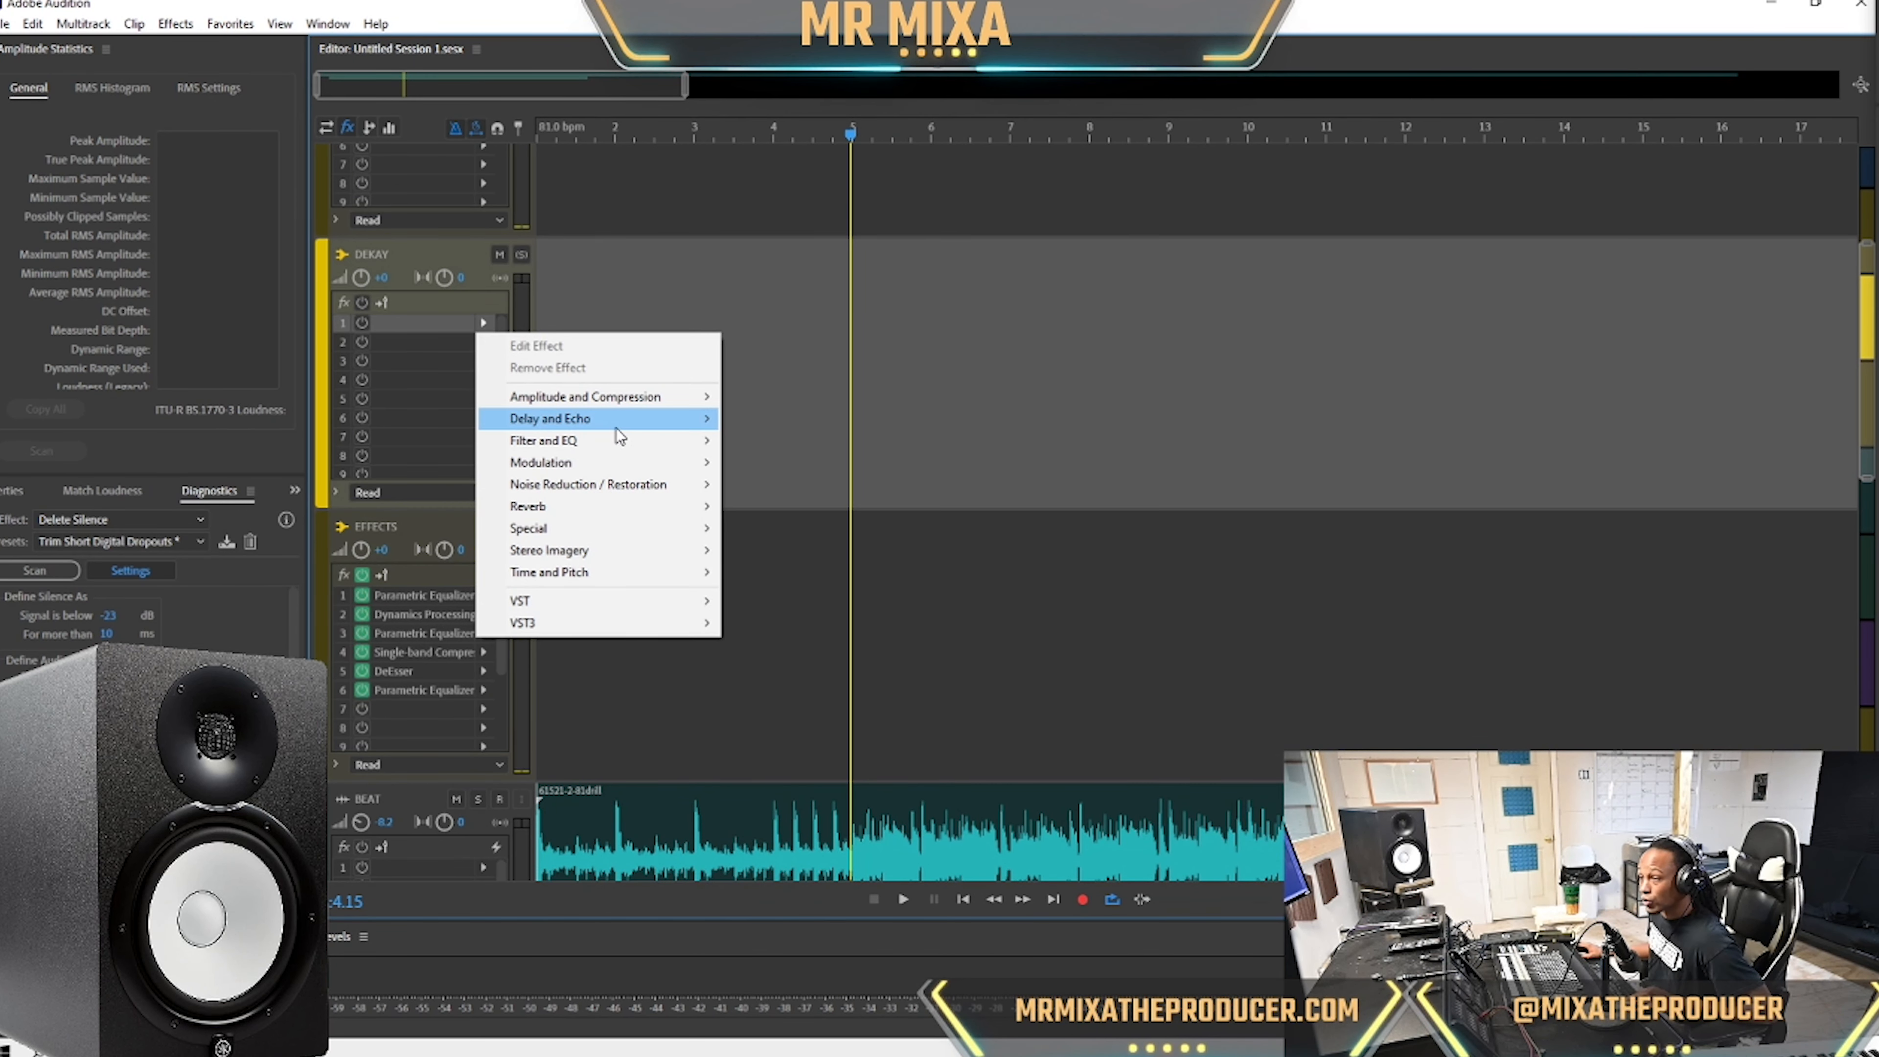
pyautogui.moveTo(619, 427)
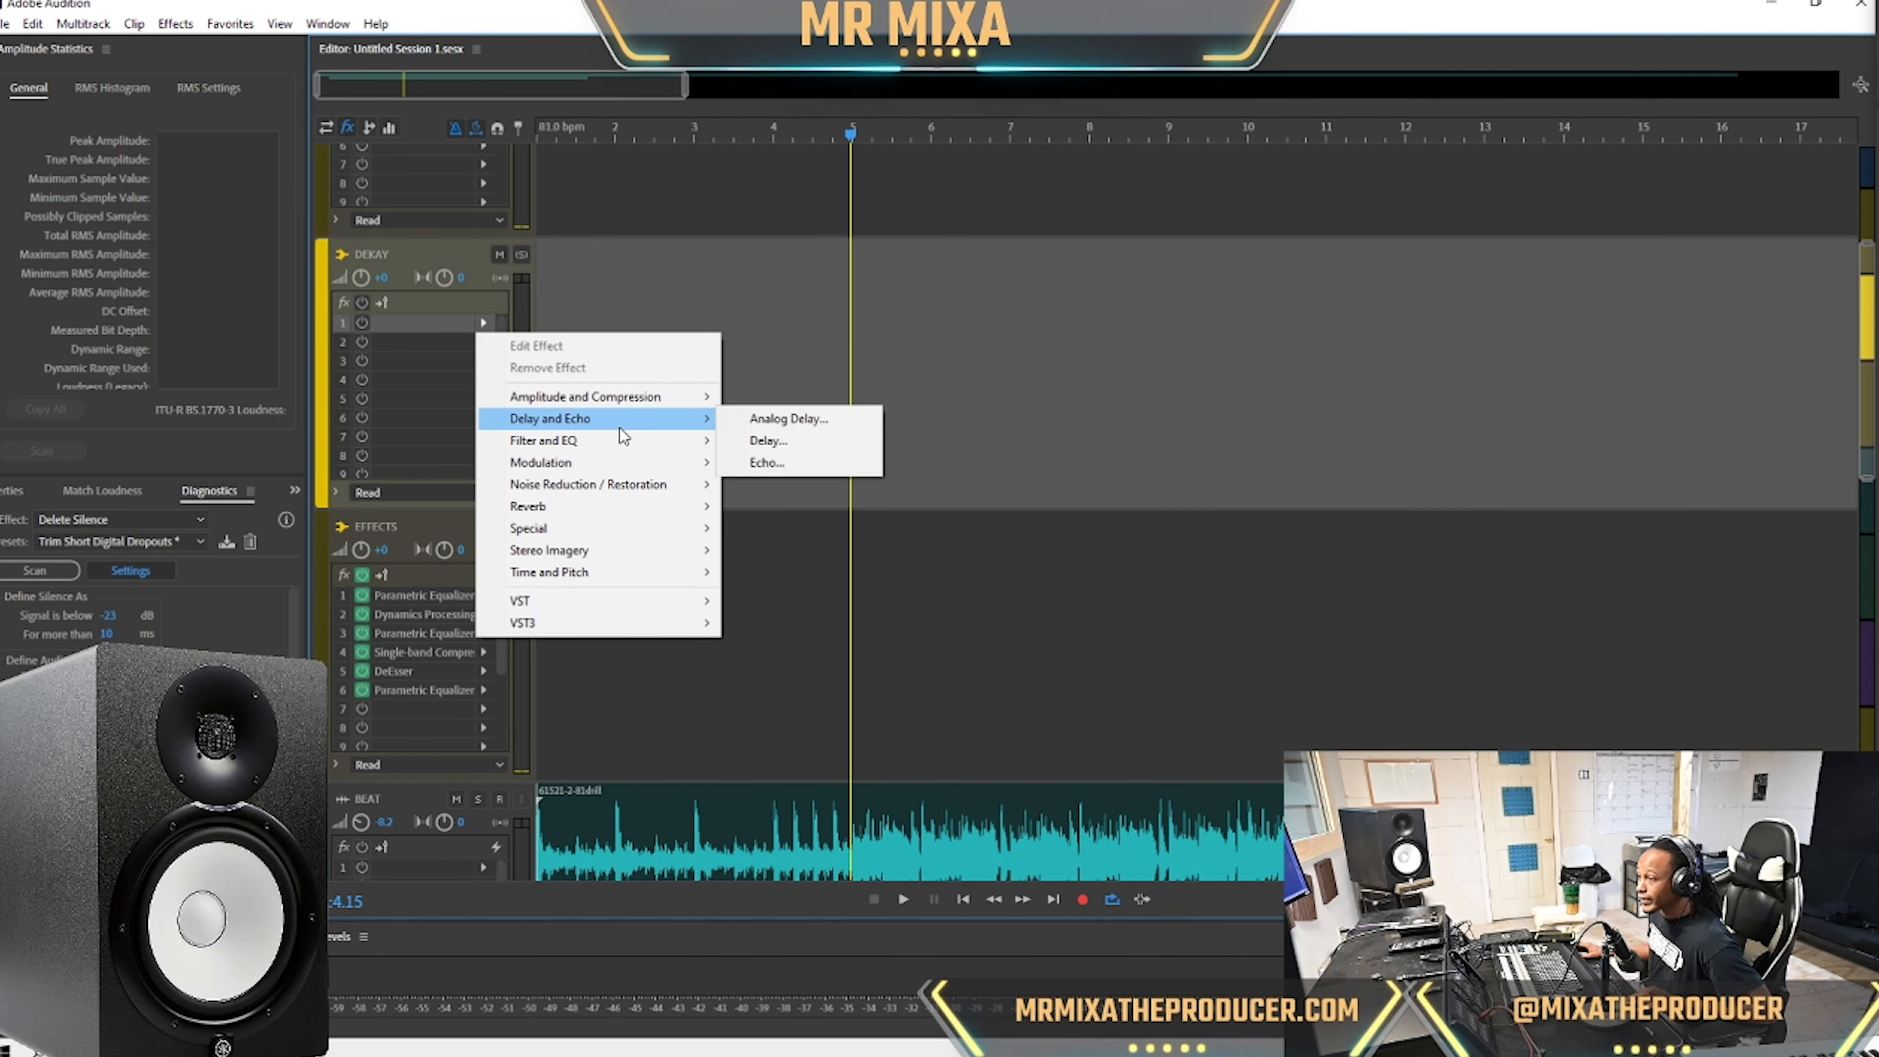
pyautogui.click(837, 423)
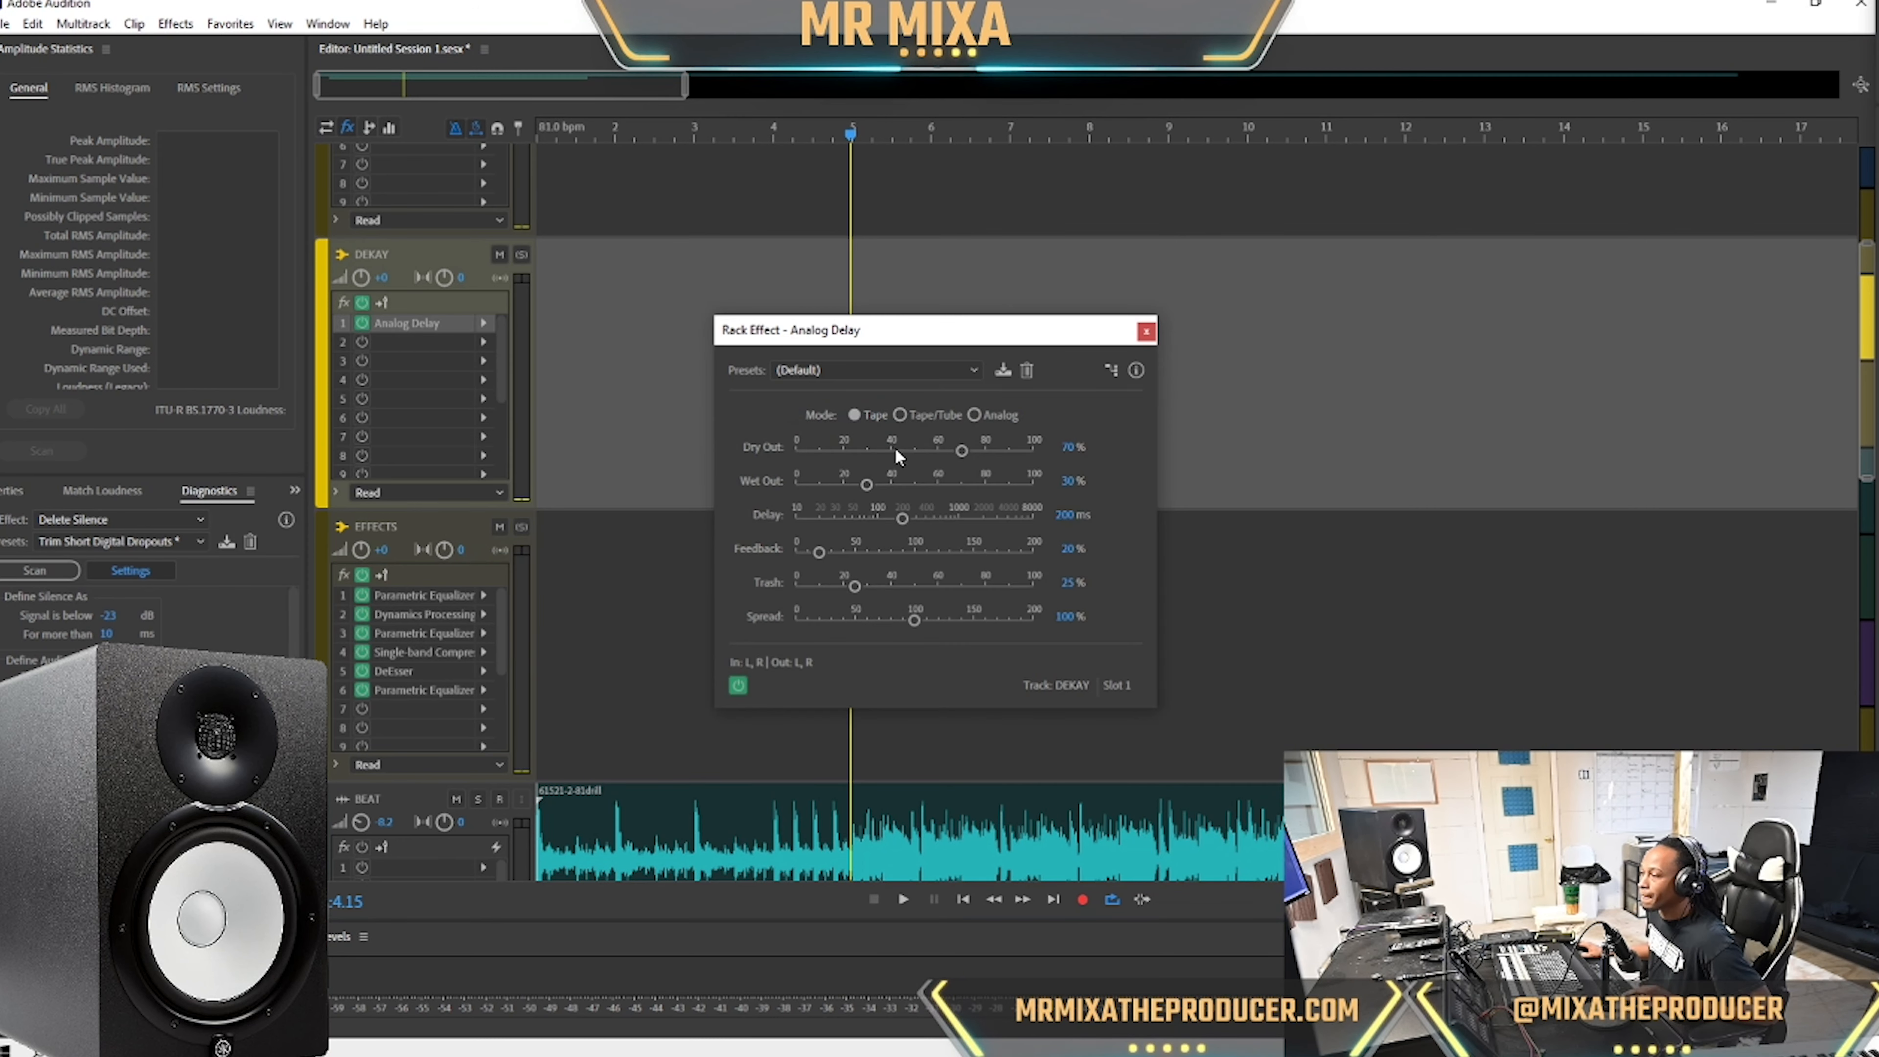
# Set the Analog Delay's Dry Out to 0%, Delay to 740.7 ms, Wet Out to 100% and Feedback to 0%, moving its window clear of the track controls.
pyautogui.moveTo(960, 450); pyautogui.dragTo(743, 469)
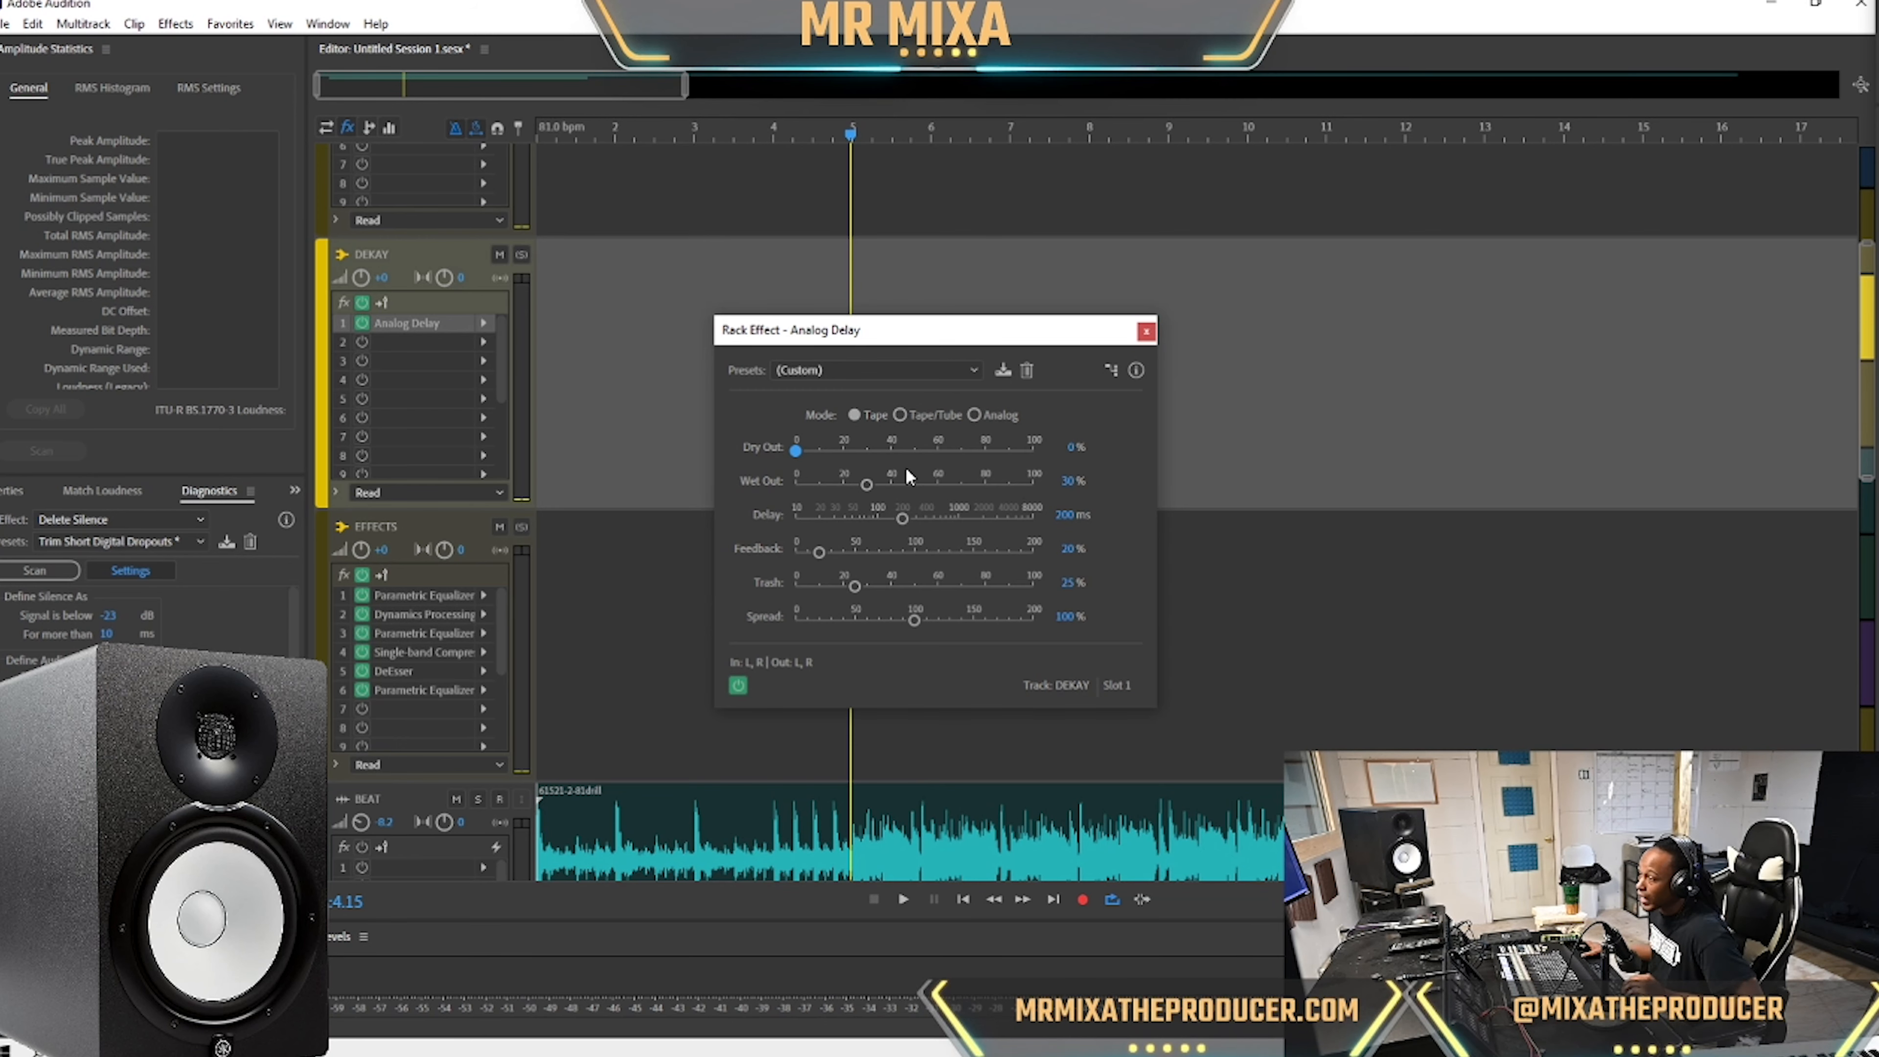
pyautogui.write('7')
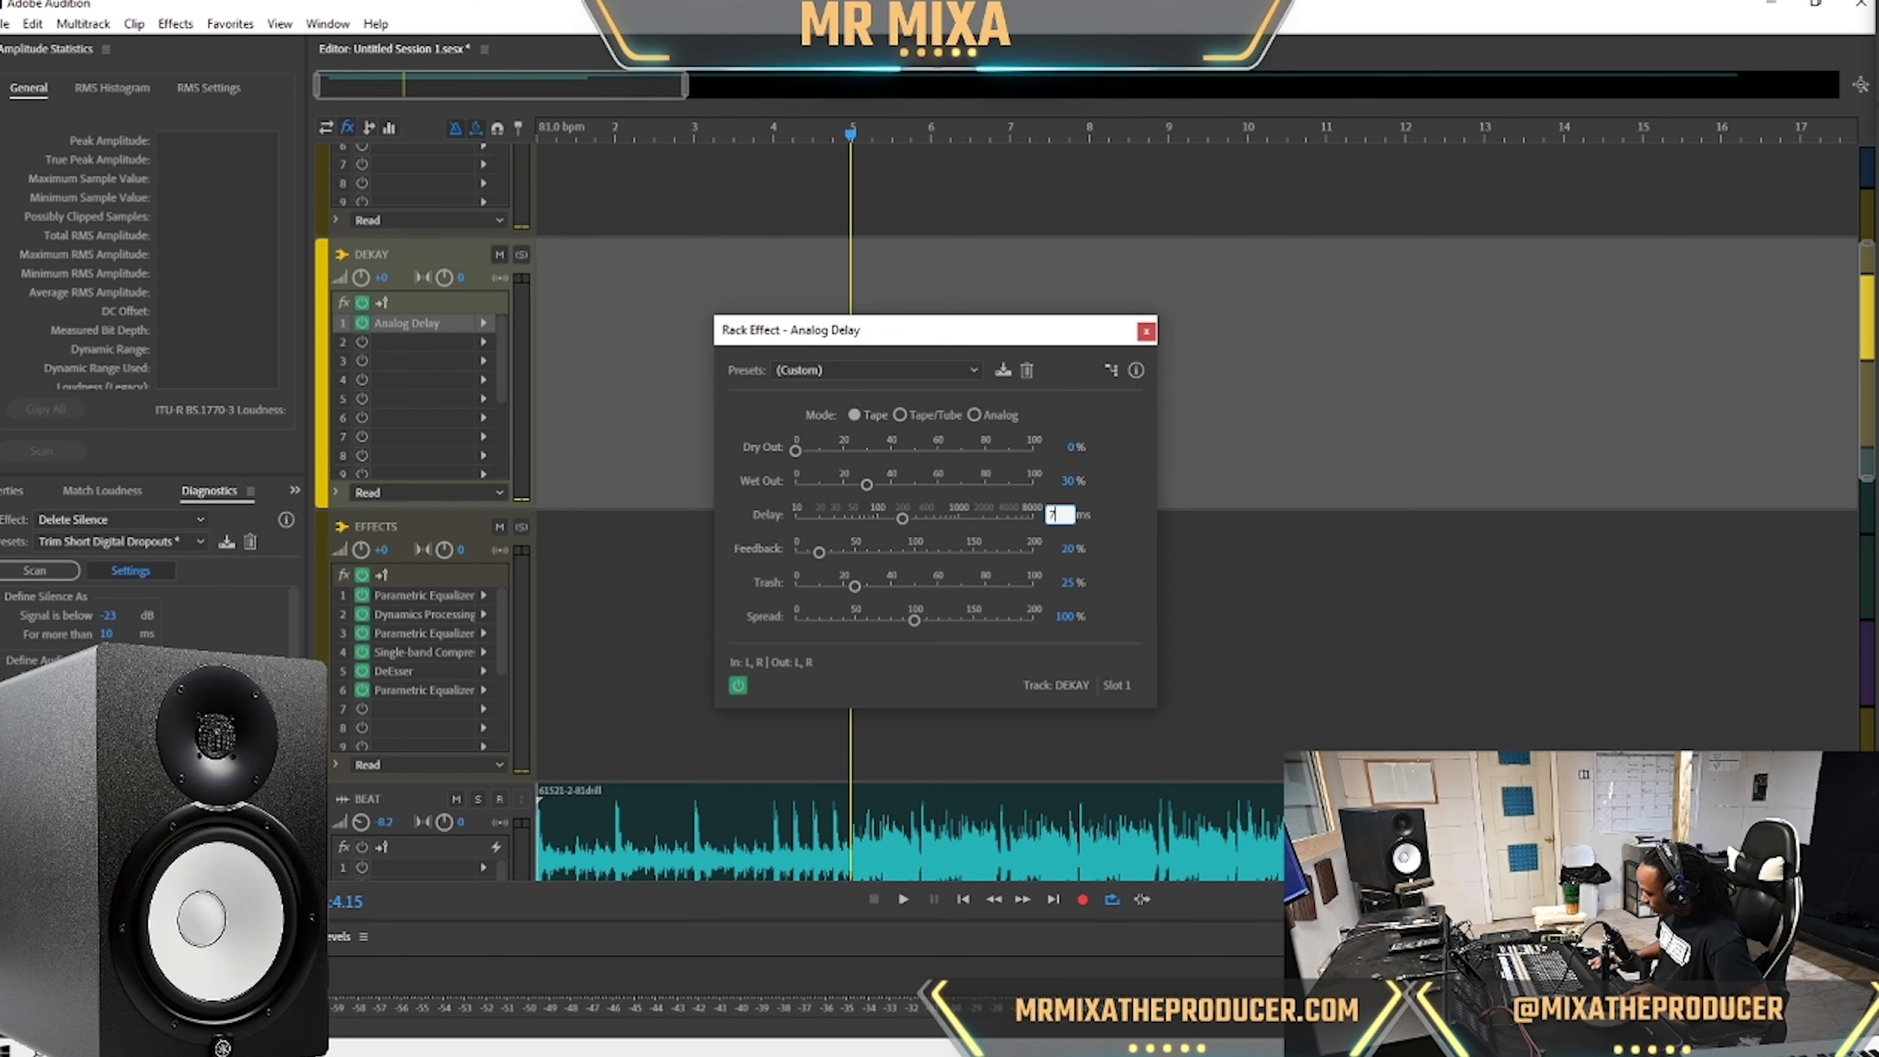
pyautogui.write('40.7')
pyautogui.press('Return')
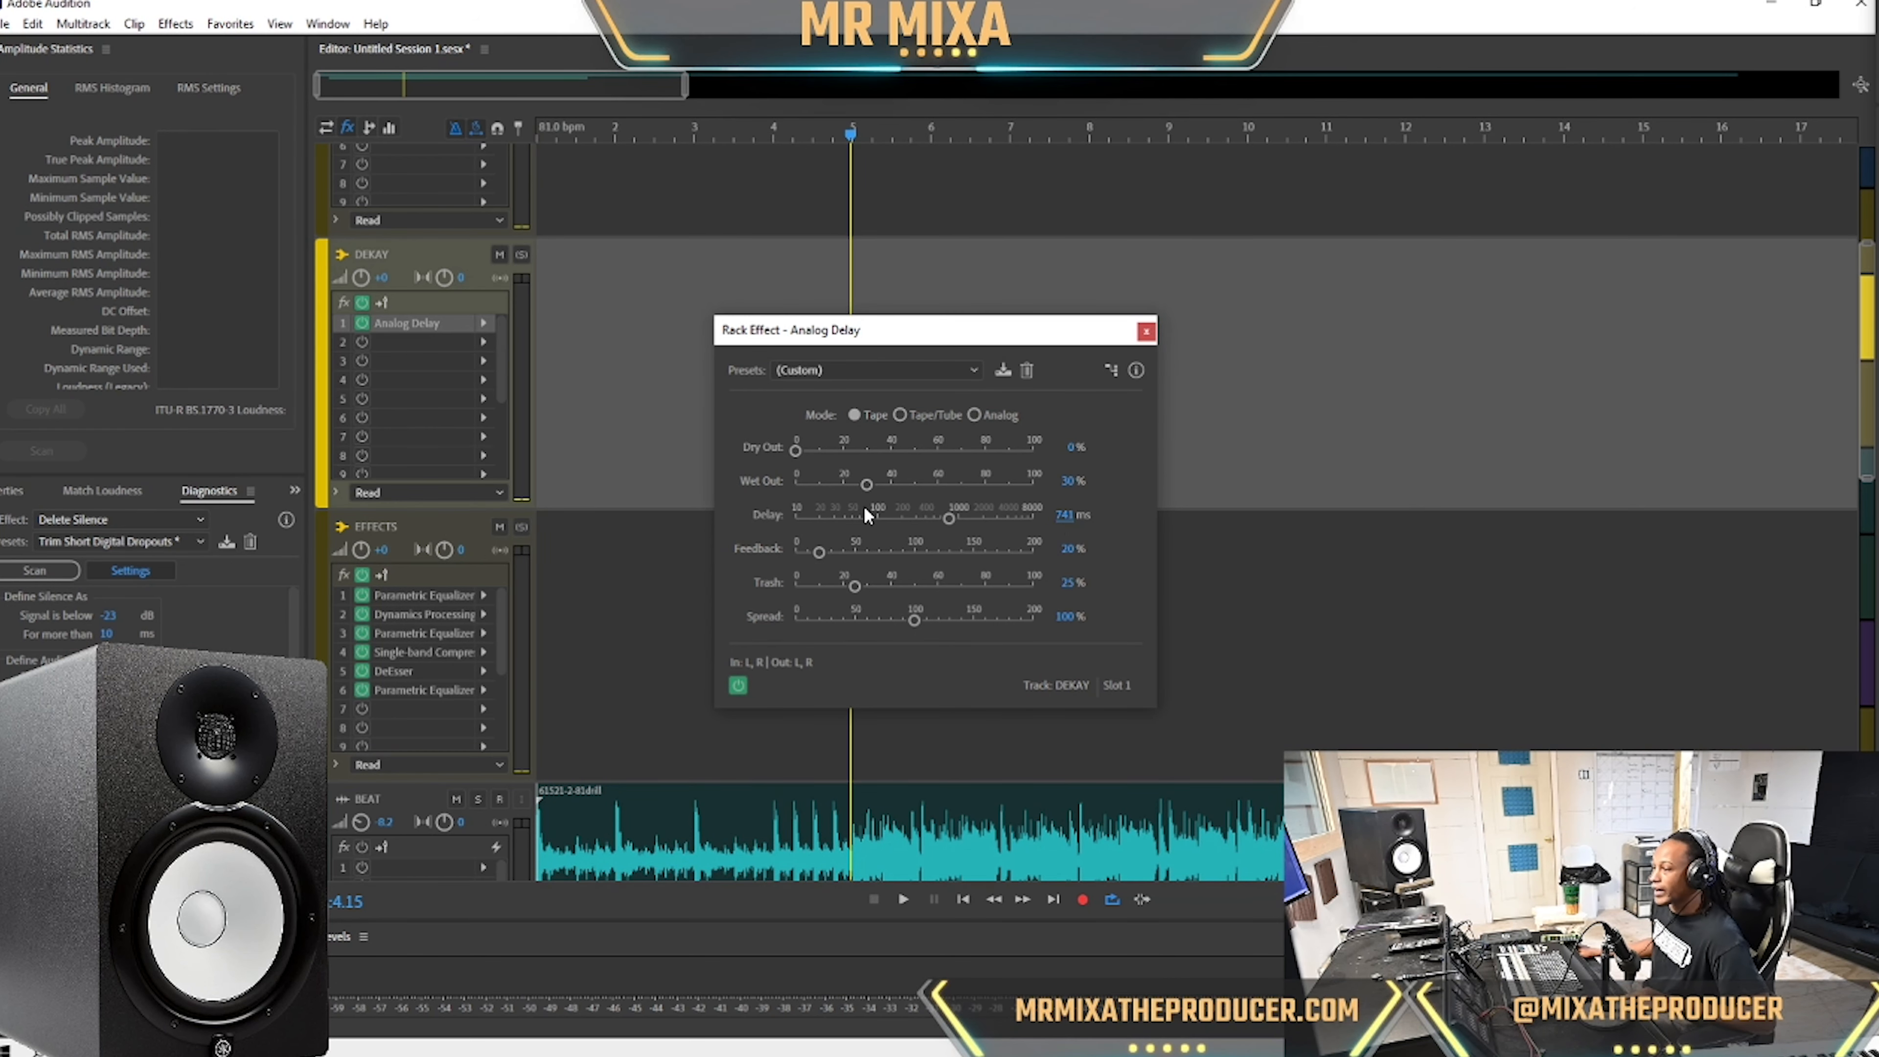
pyautogui.moveTo(867, 485); pyautogui.dragTo(1288, 514)
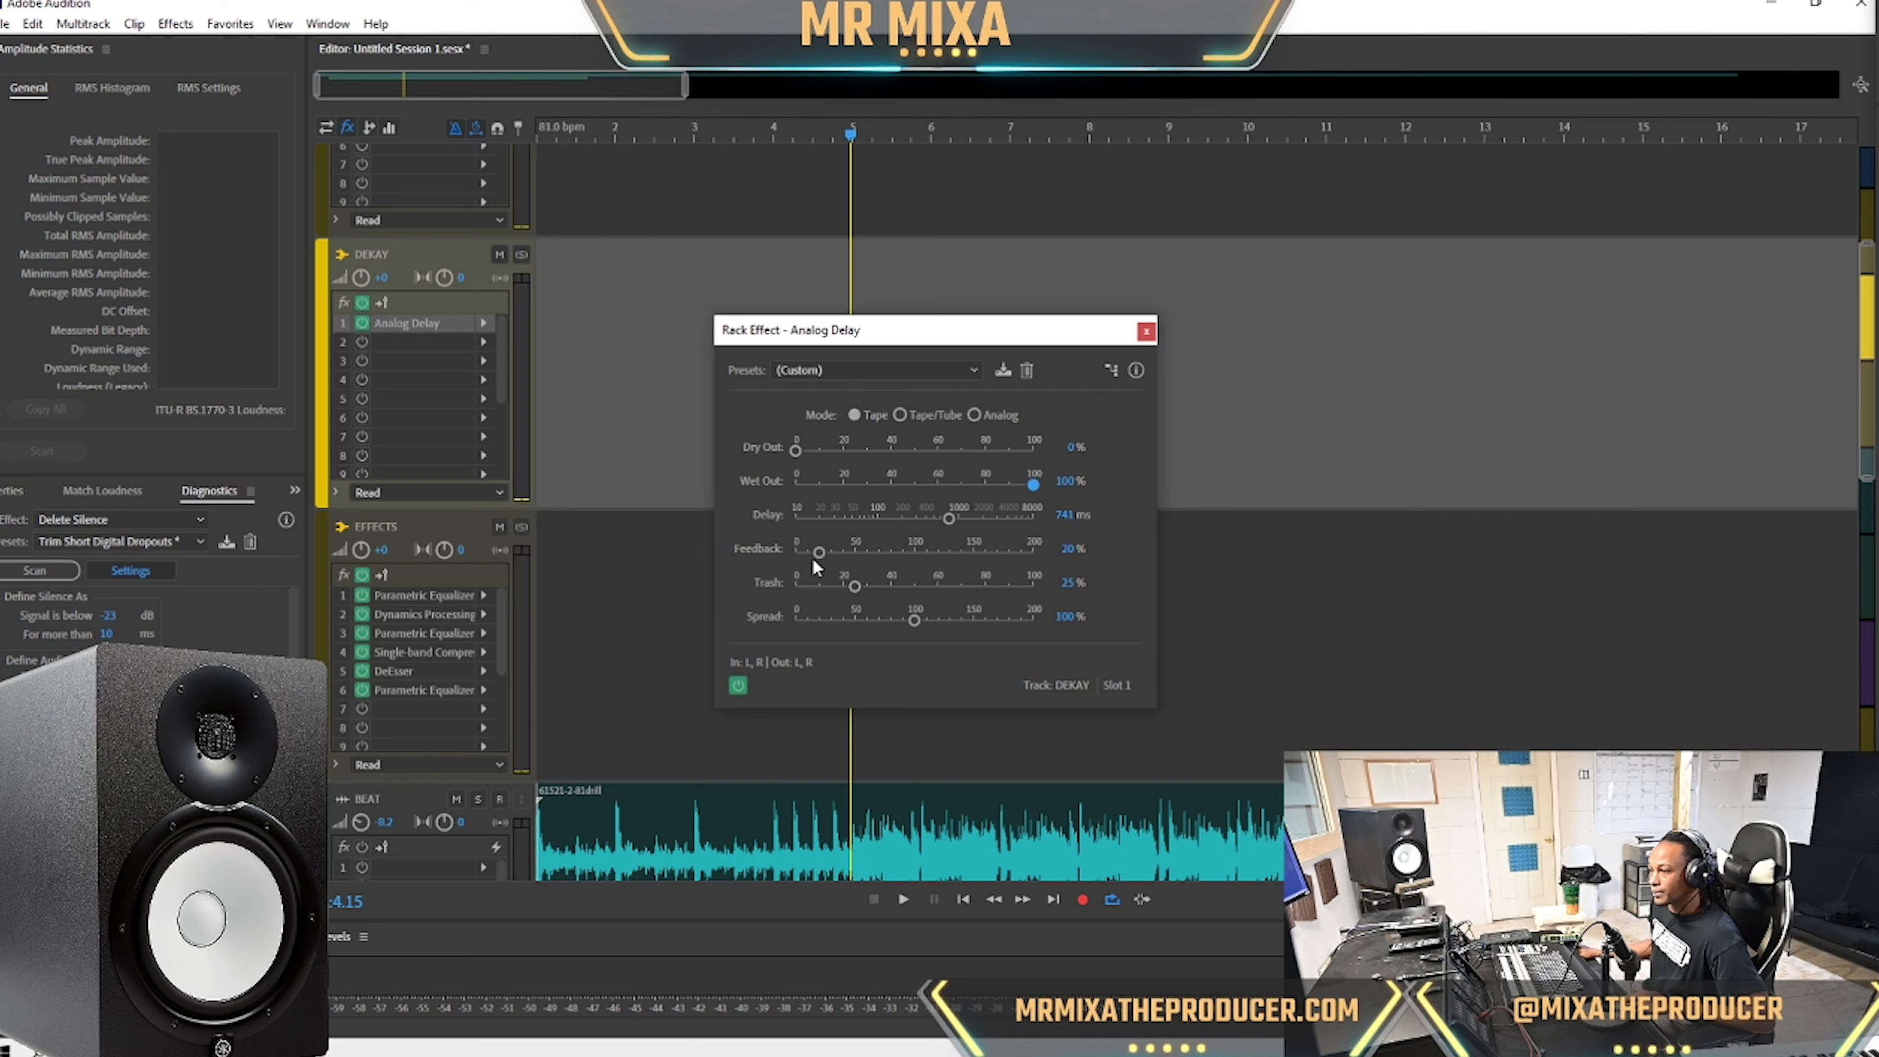
pyautogui.moveTo(818, 552); pyautogui.dragTo(754, 560)
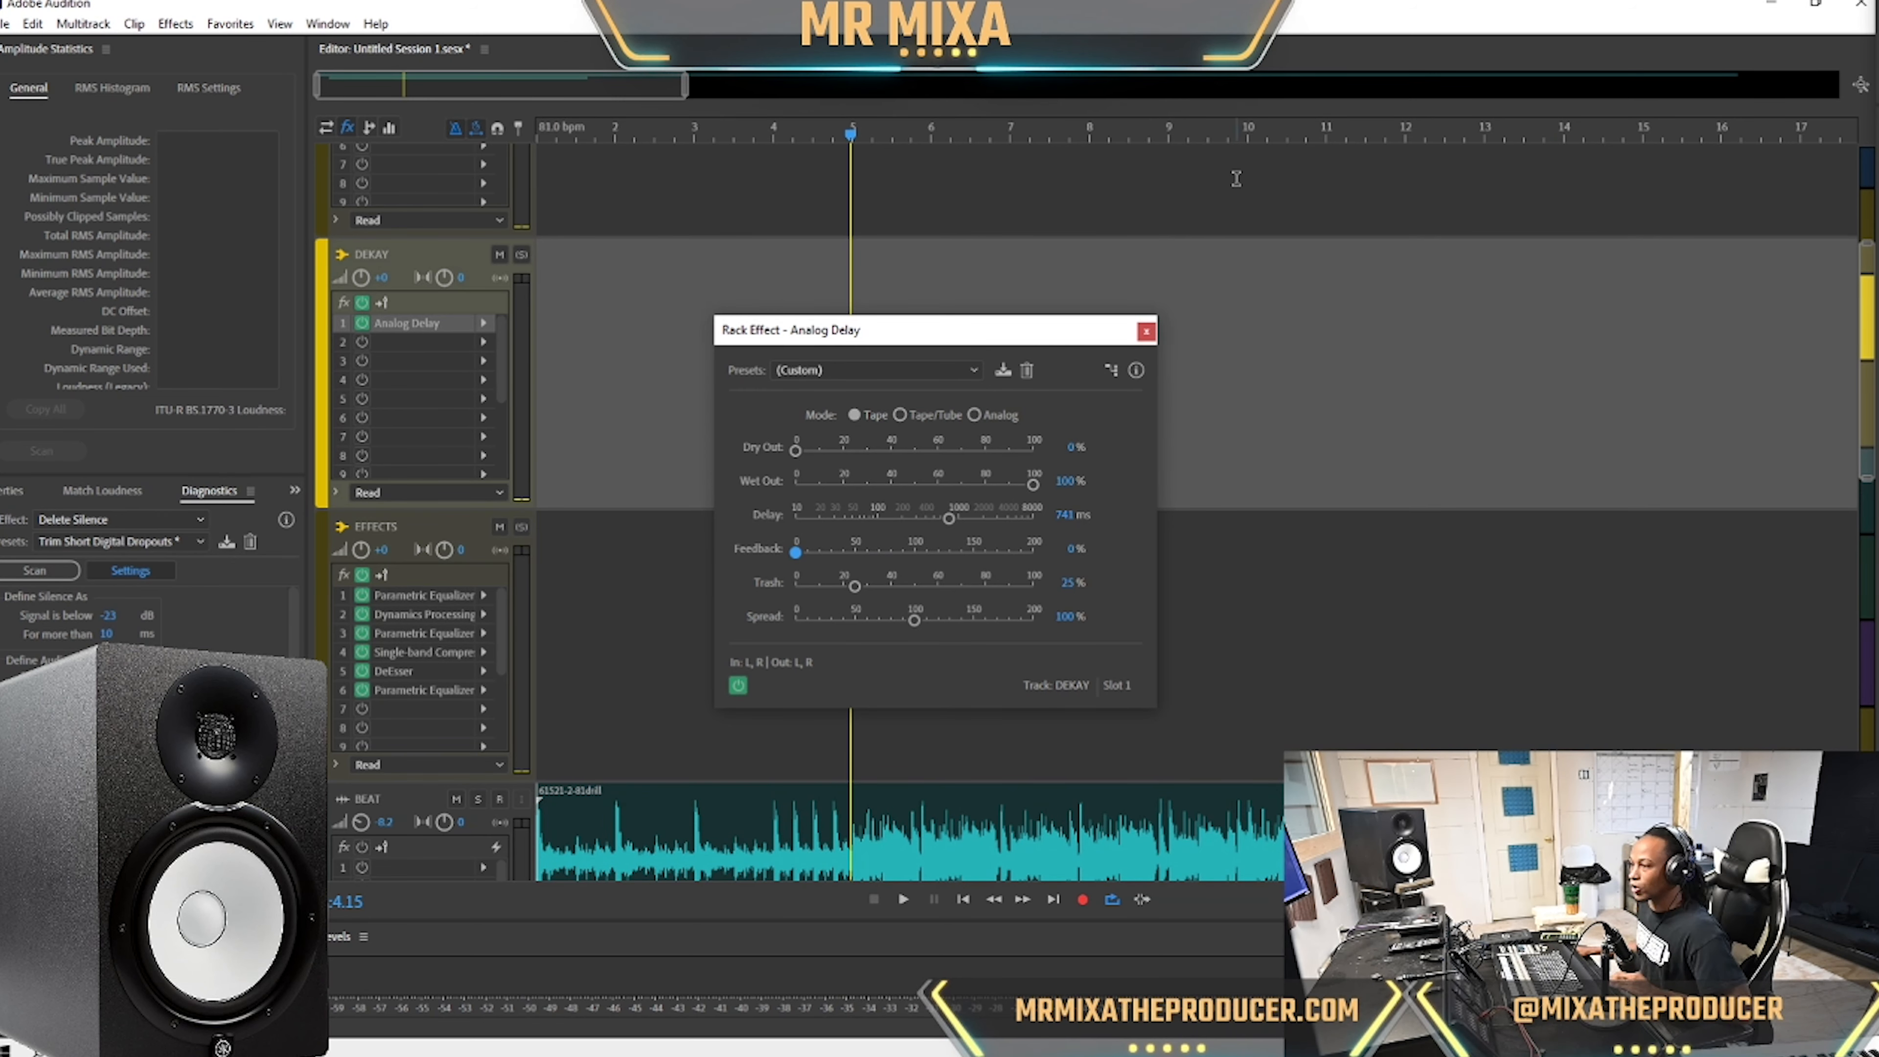
pyautogui.moveTo(1053, 328); pyautogui.dragTo(1661, 326)
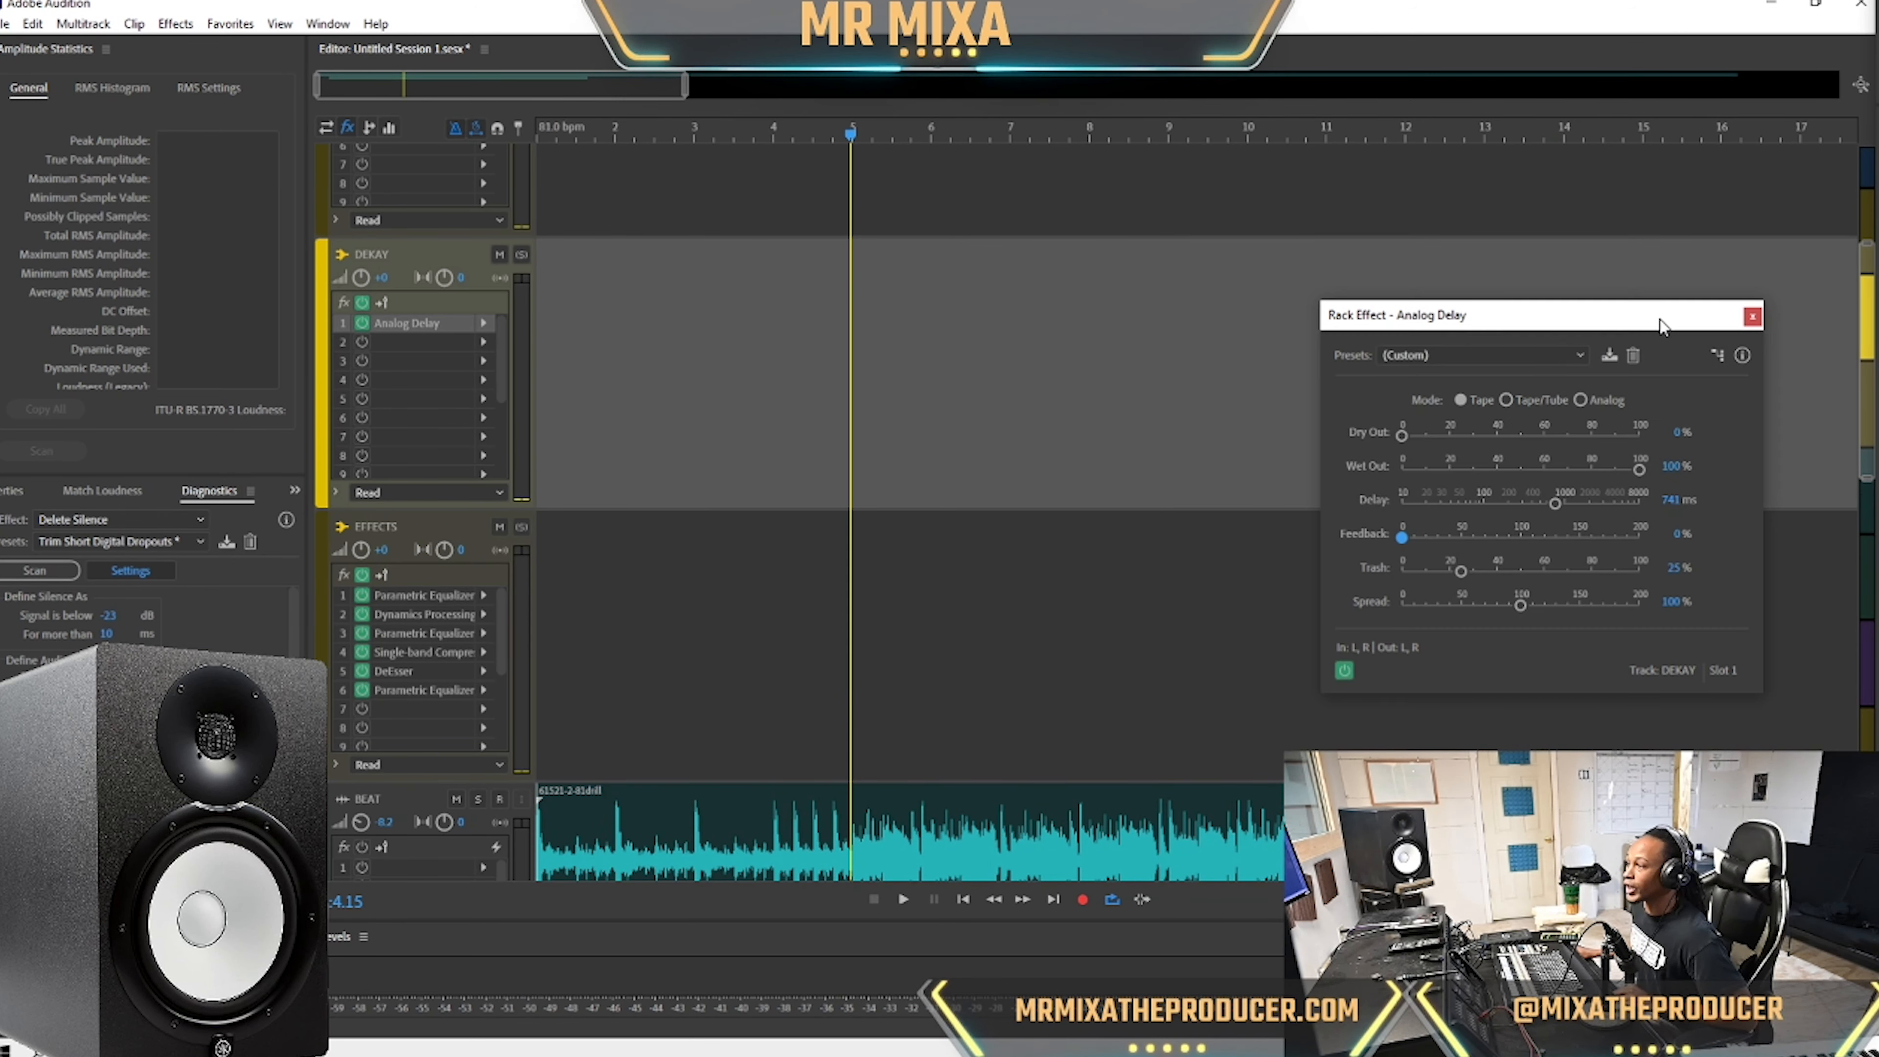
pyautogui.scroll(-2, 419, 475)
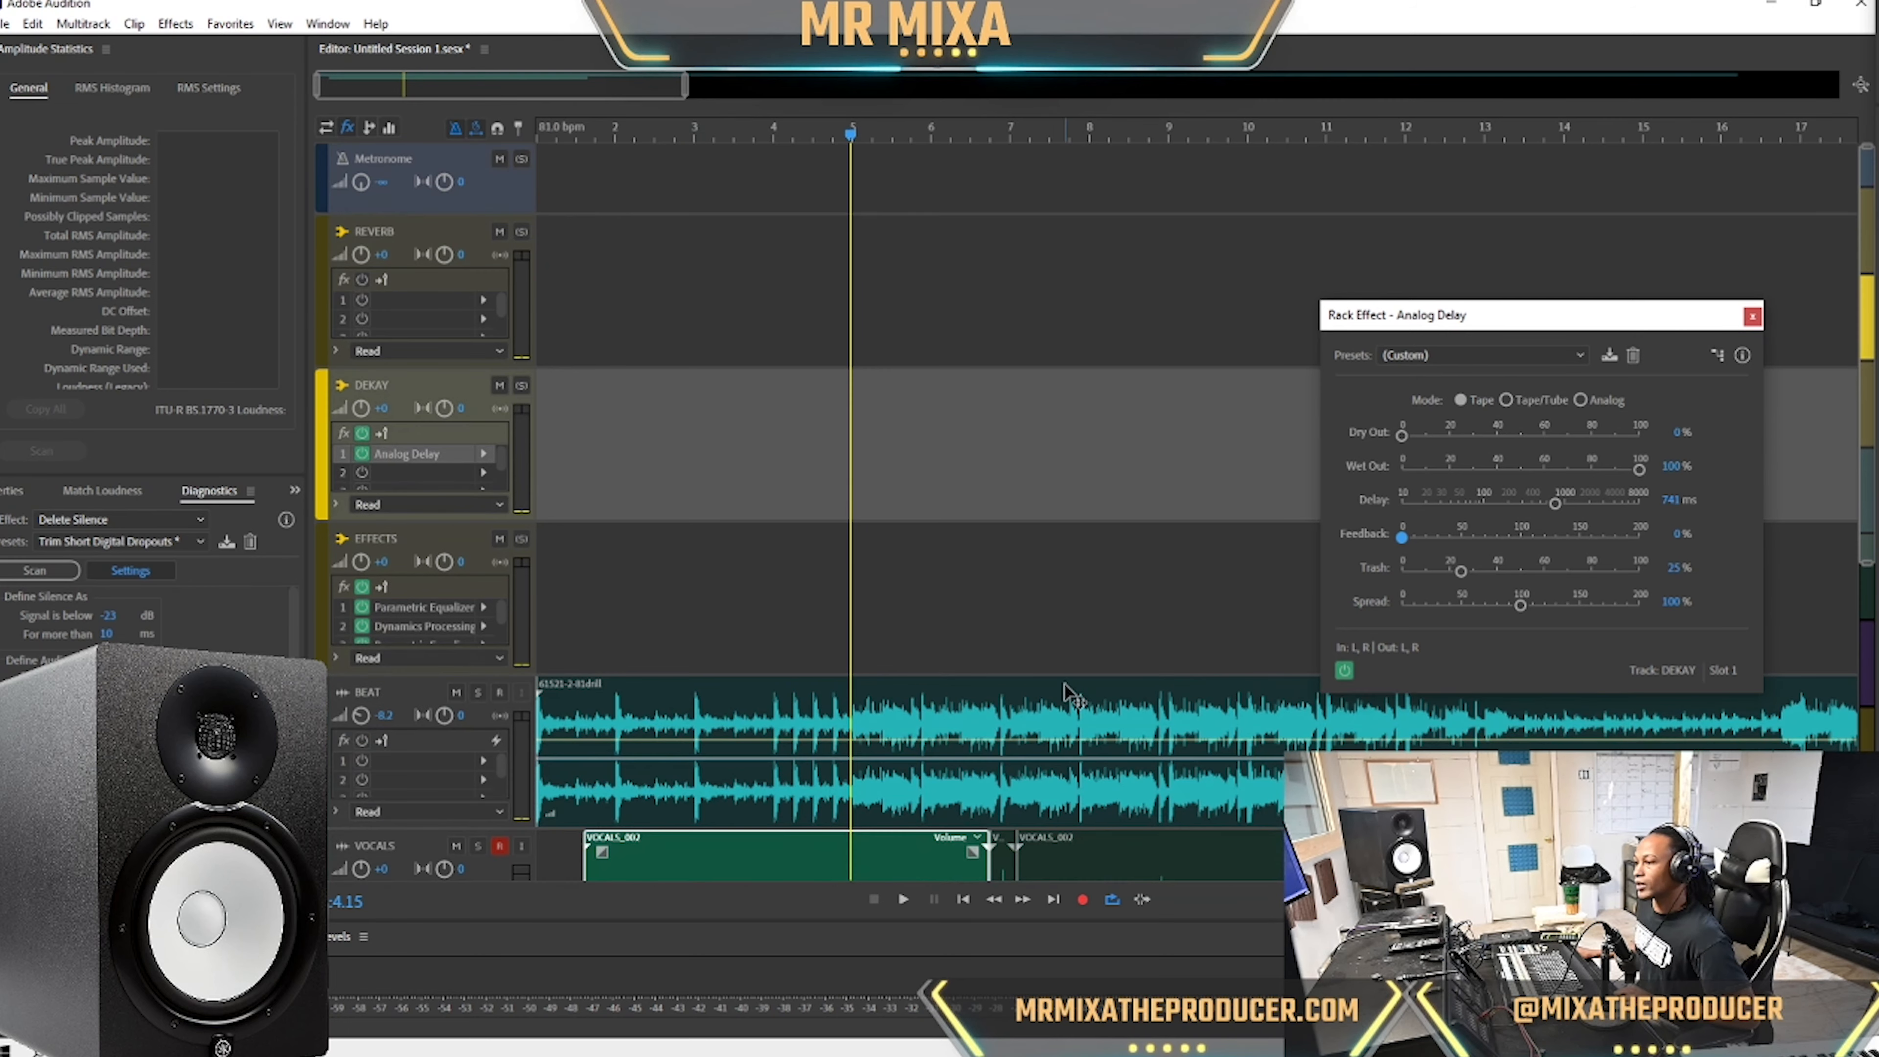
pyautogui.scroll(-3, 1064, 685)
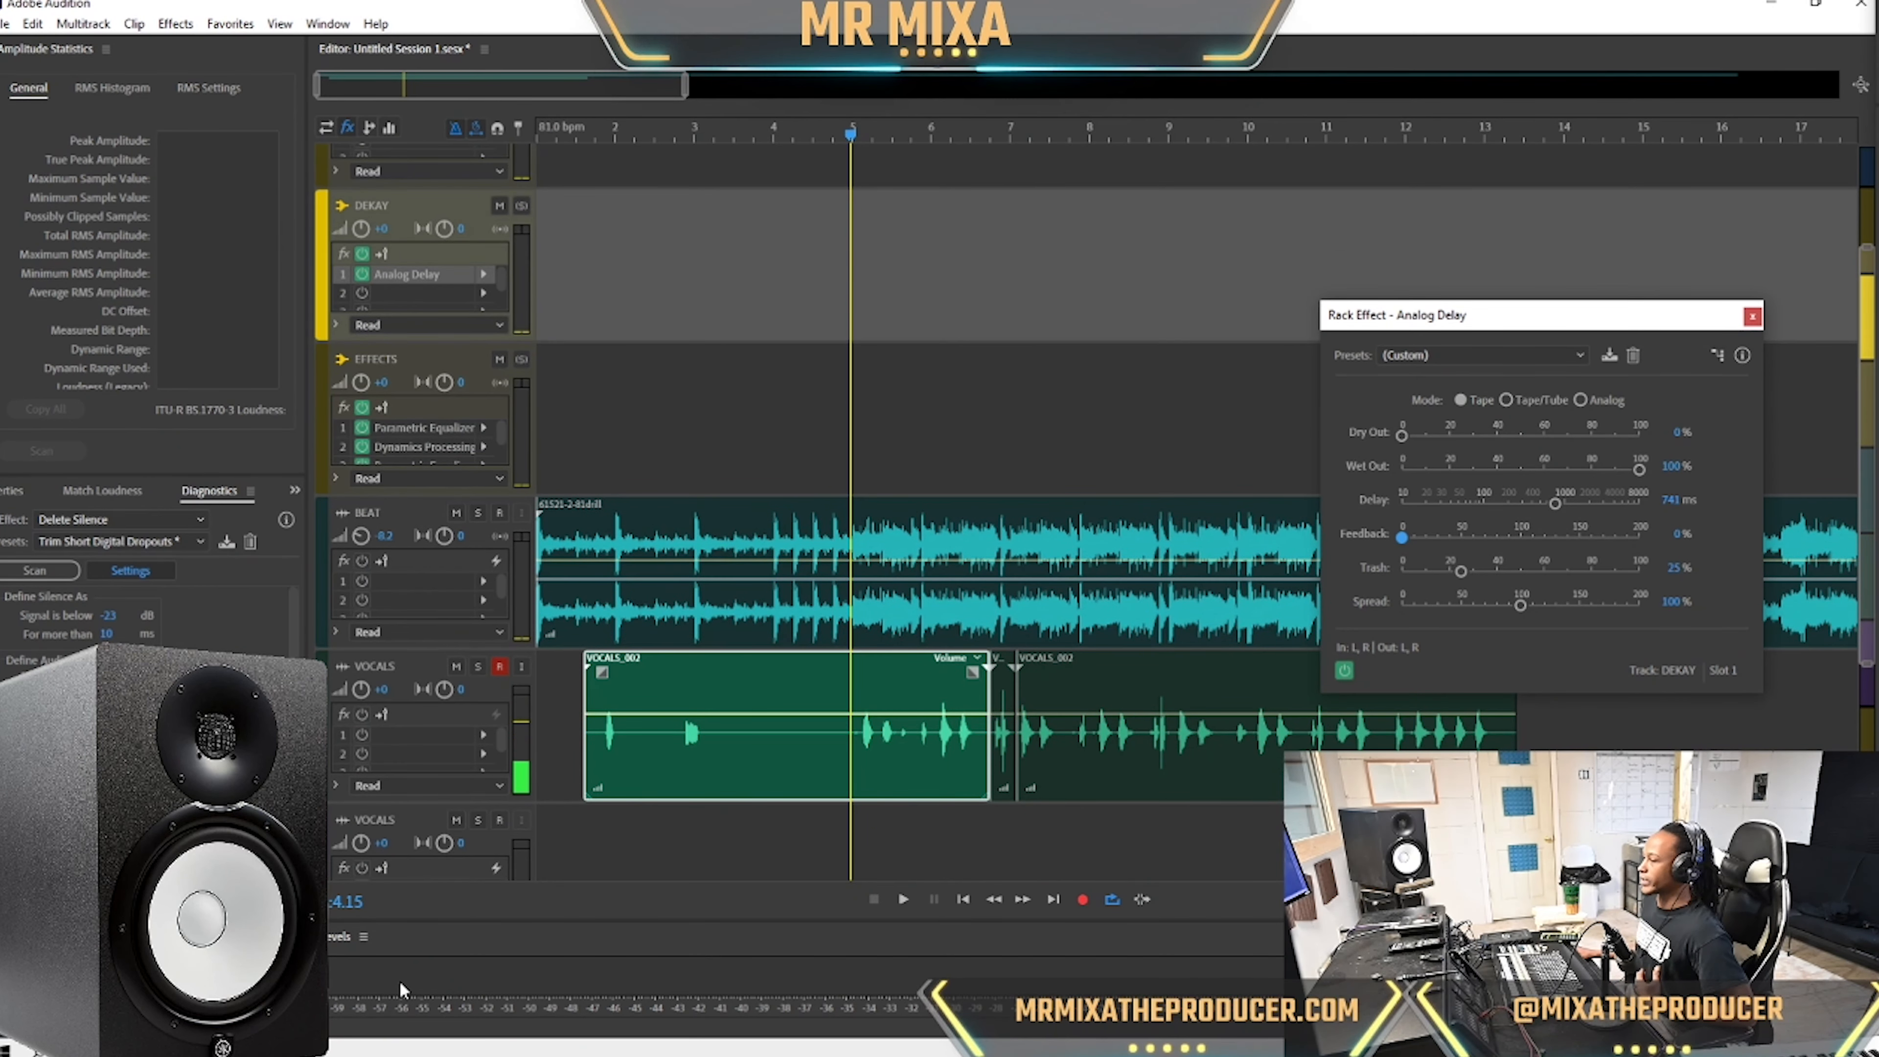
pyautogui.scroll(2, 442, 752)
pyautogui.scroll(2, 442, 753)
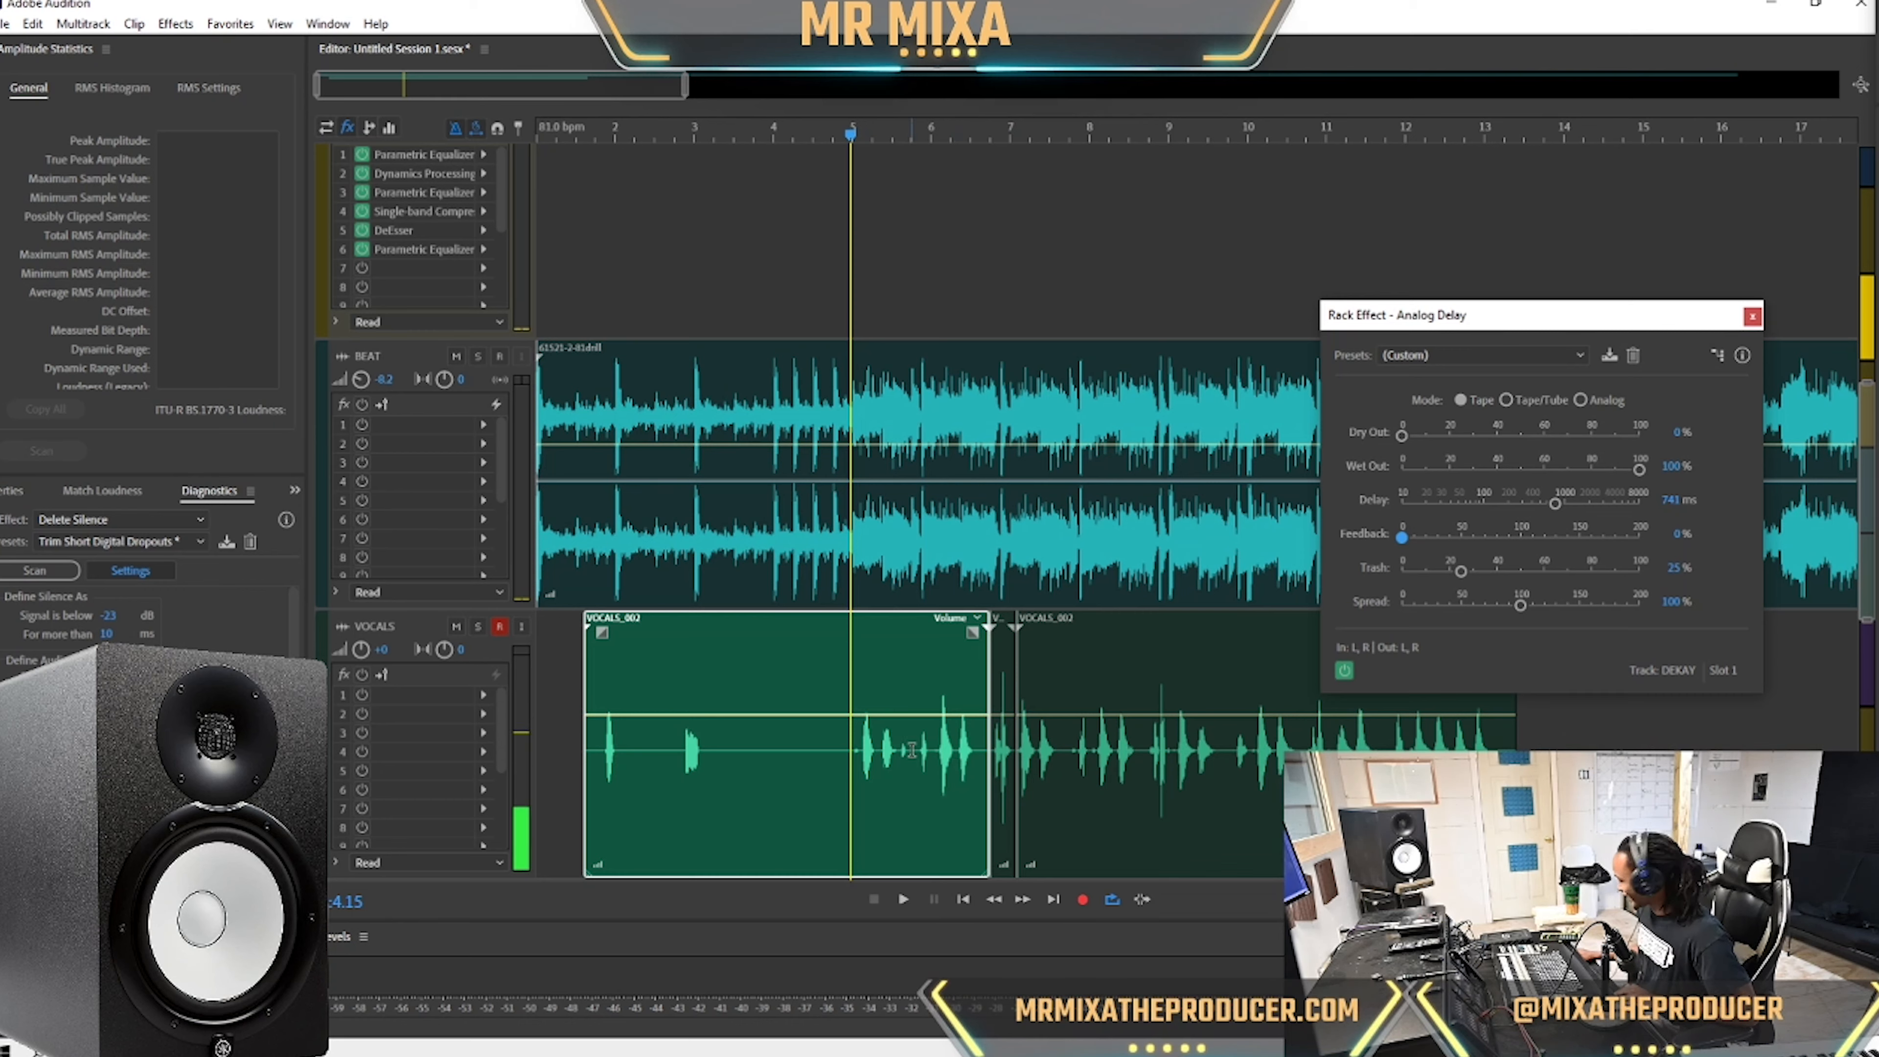
pyautogui.scroll(4, 781, 652)
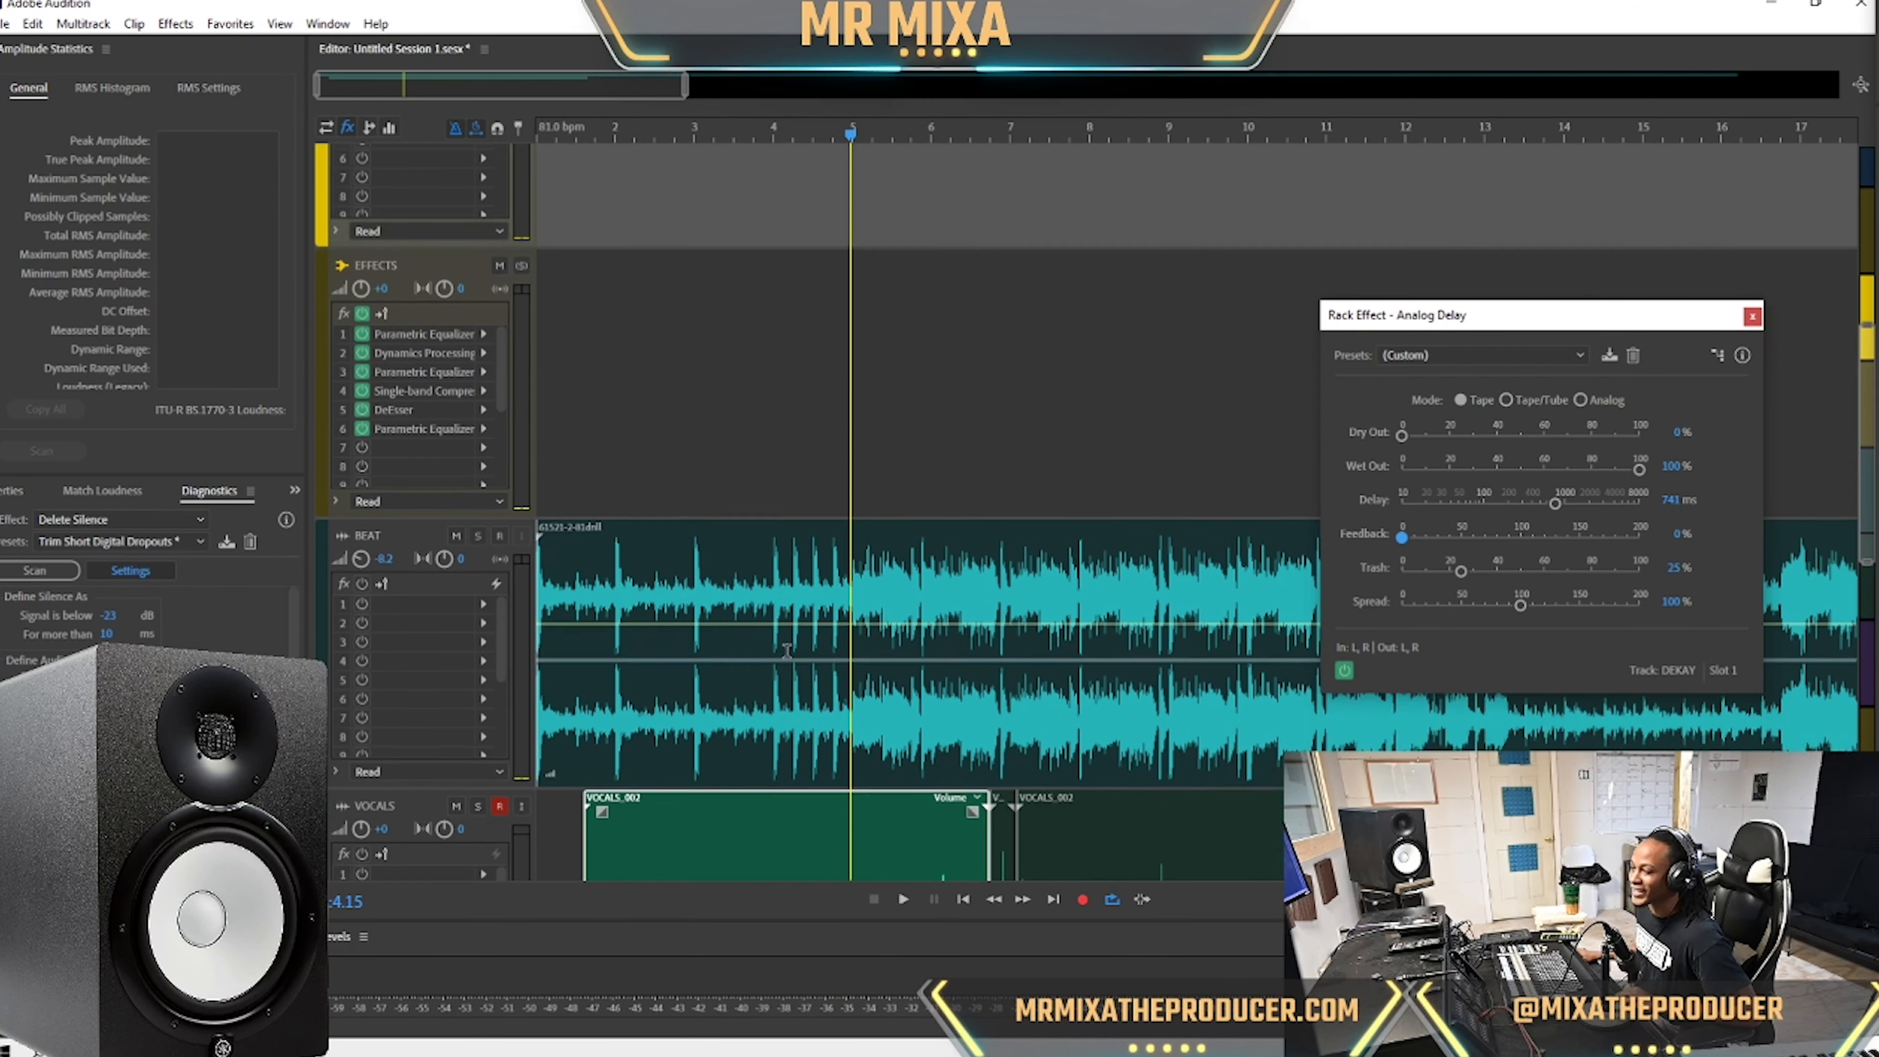
pyautogui.scroll(2, 629, 408)
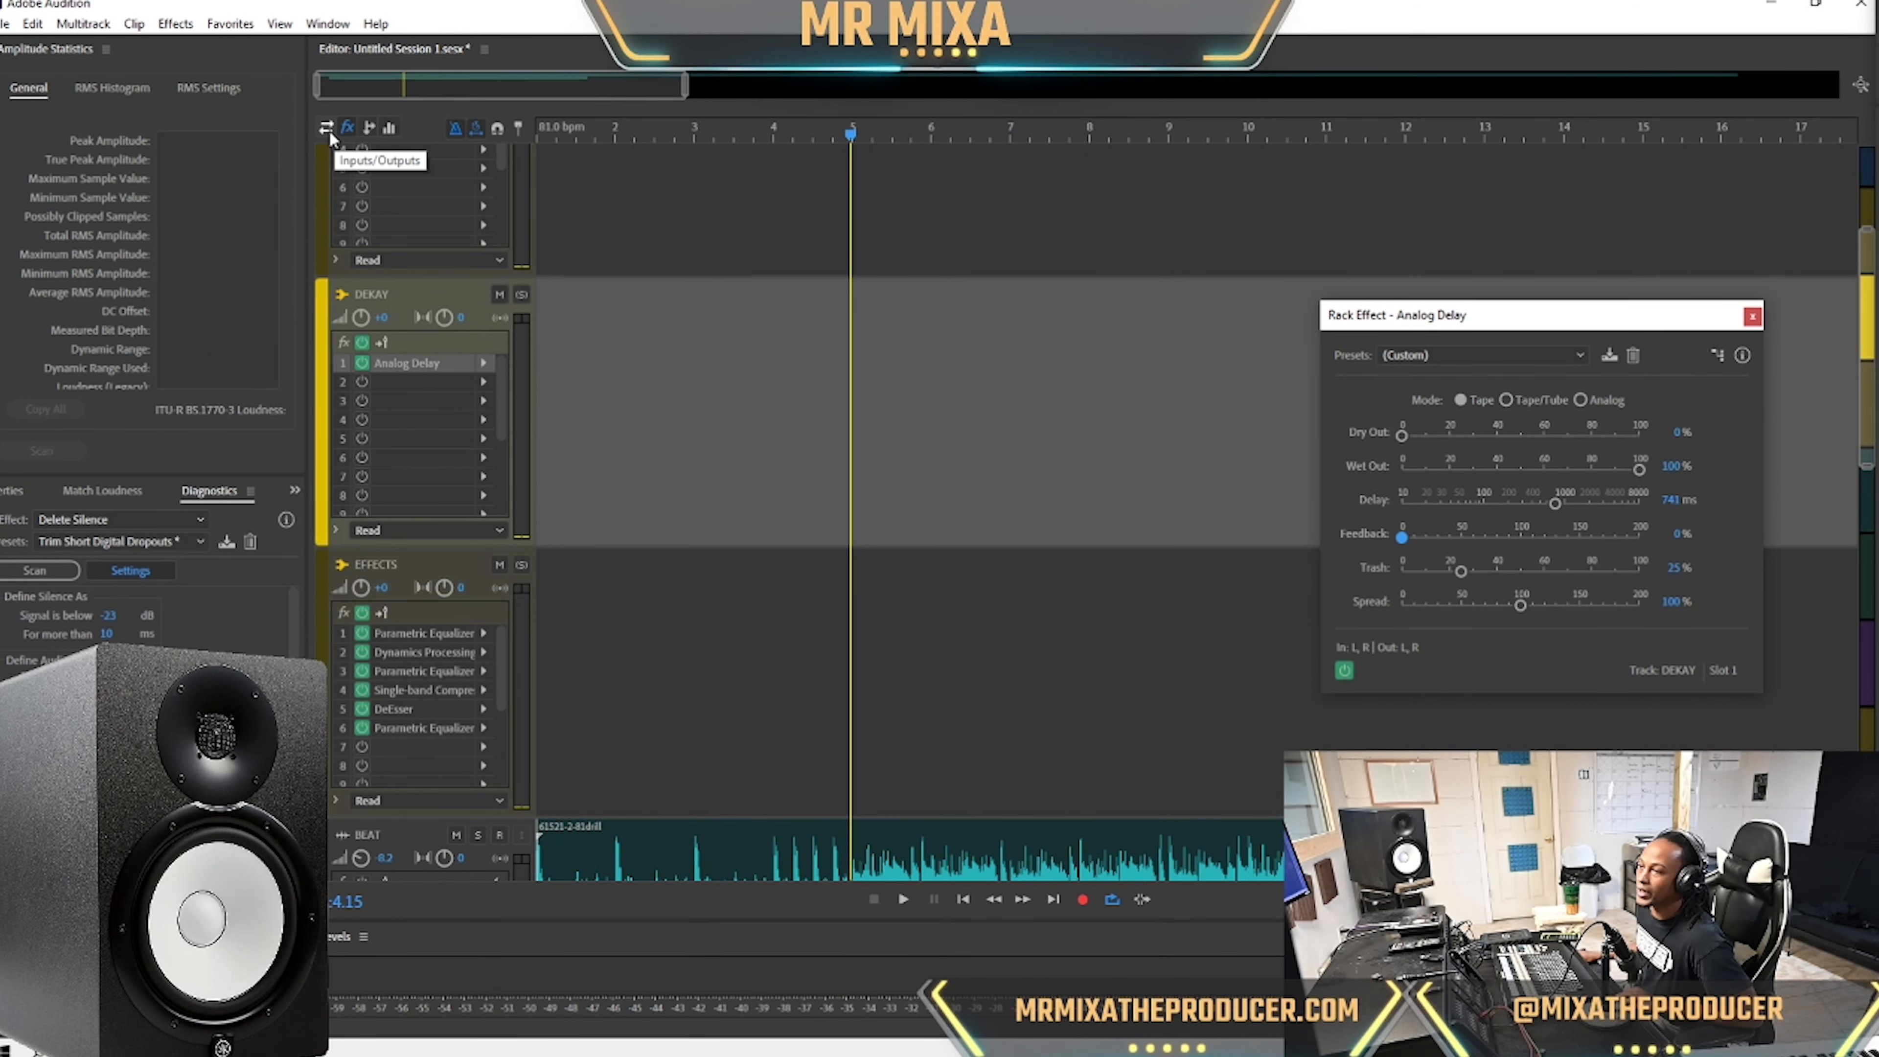
# Switch the track controls from effects to sends and bring the DEKAY and EFFECTS buses into view.
pyautogui.click(370, 130)
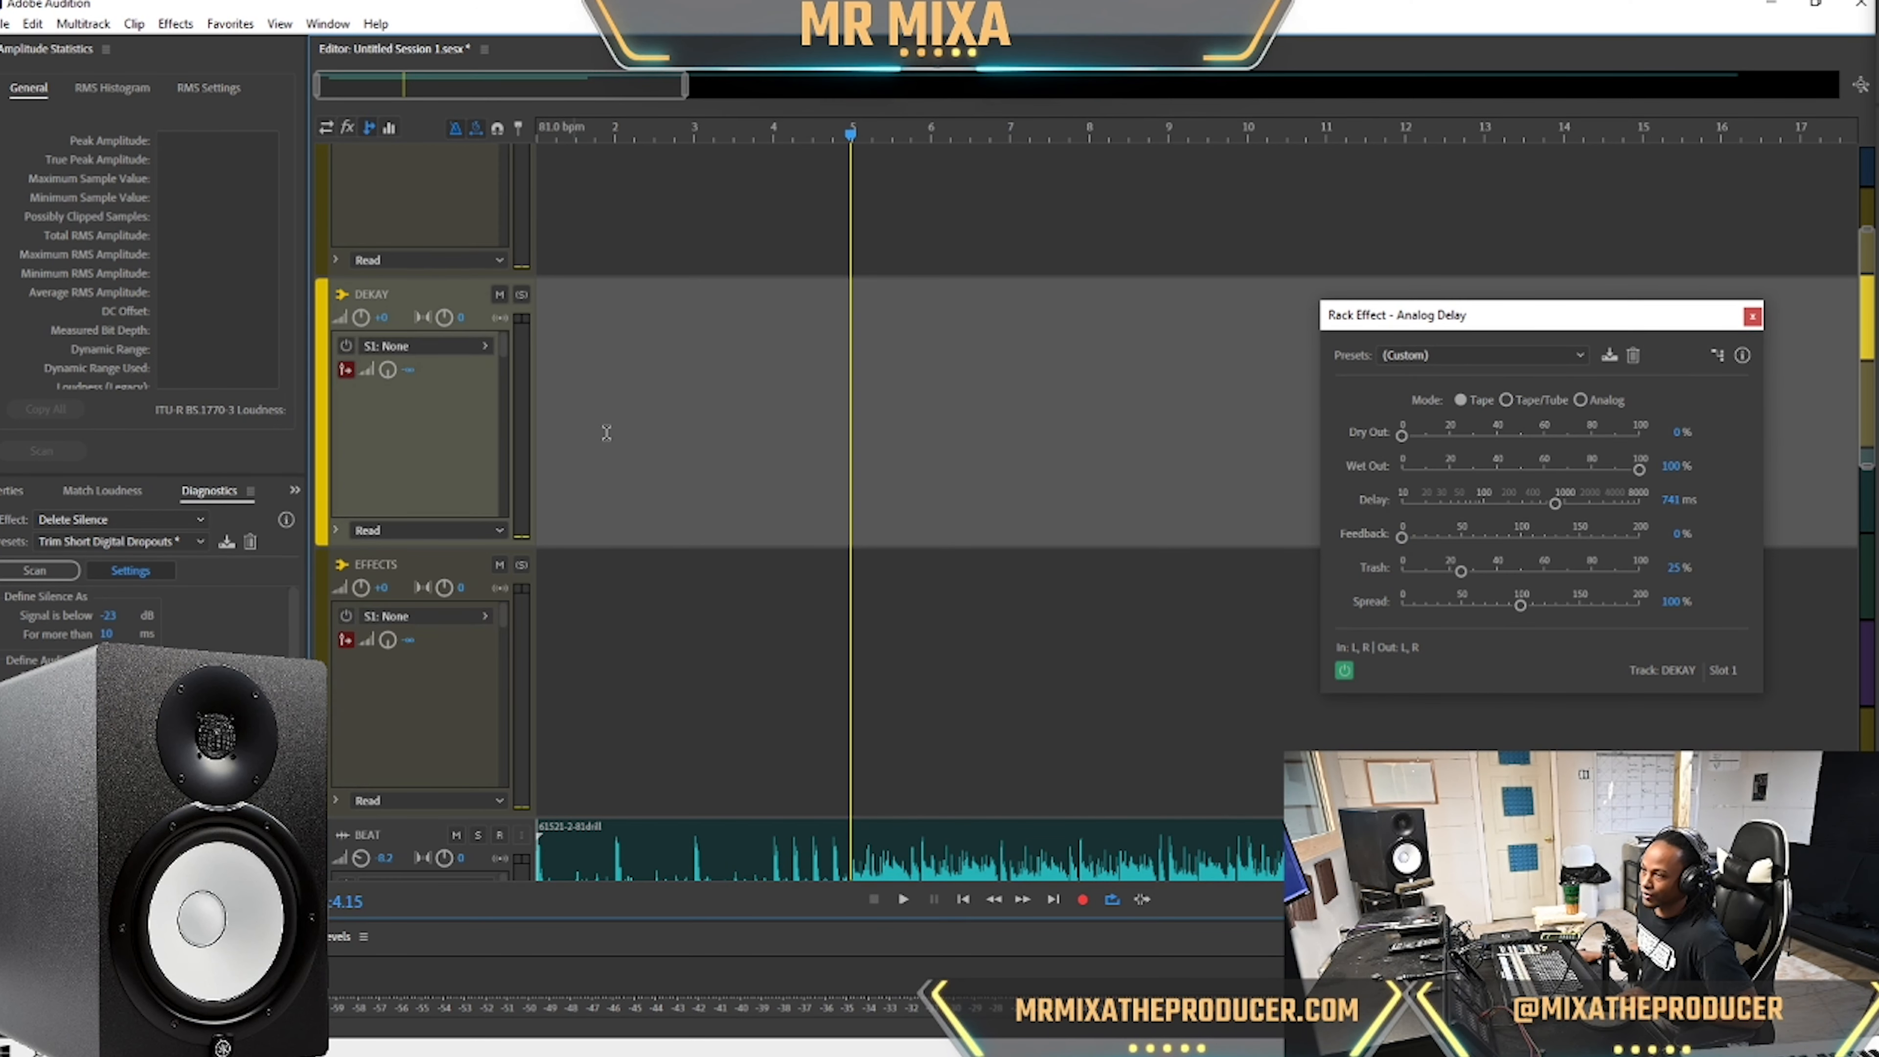
pyautogui.scroll(-3, 662, 578)
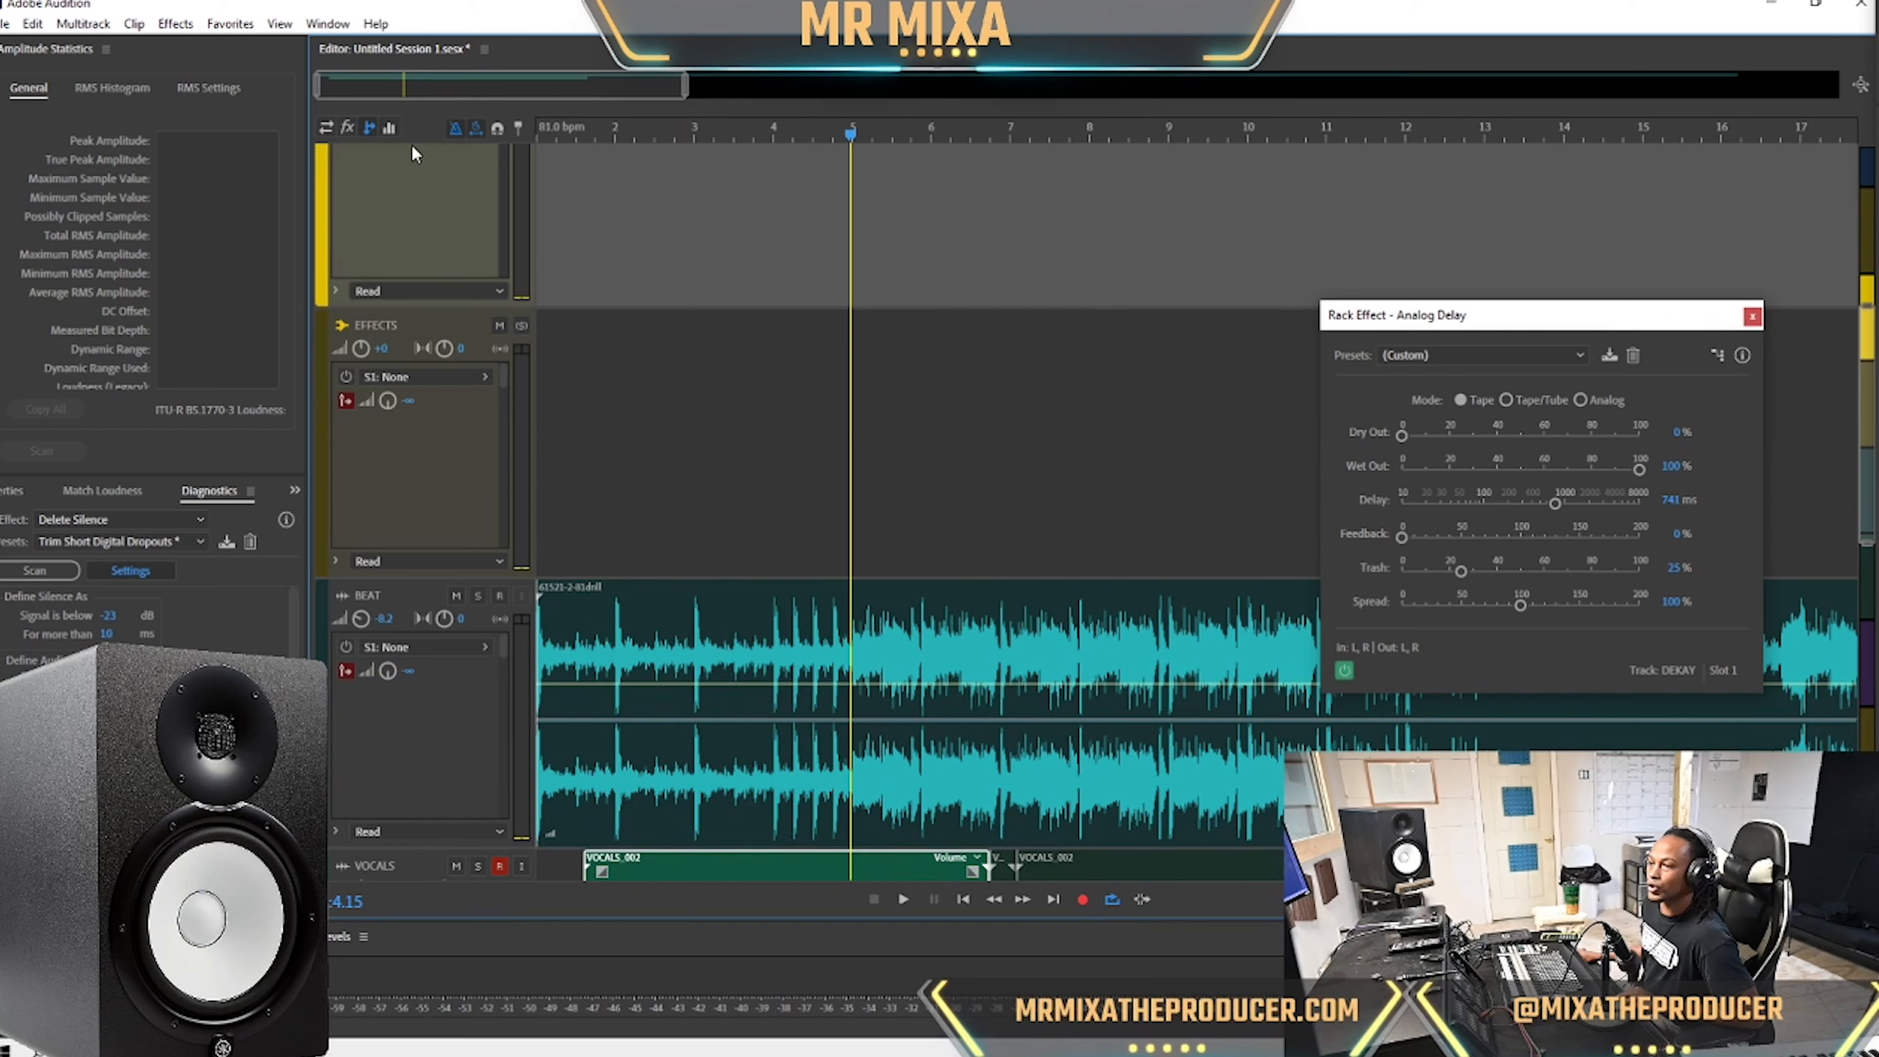
pyautogui.click(345, 126)
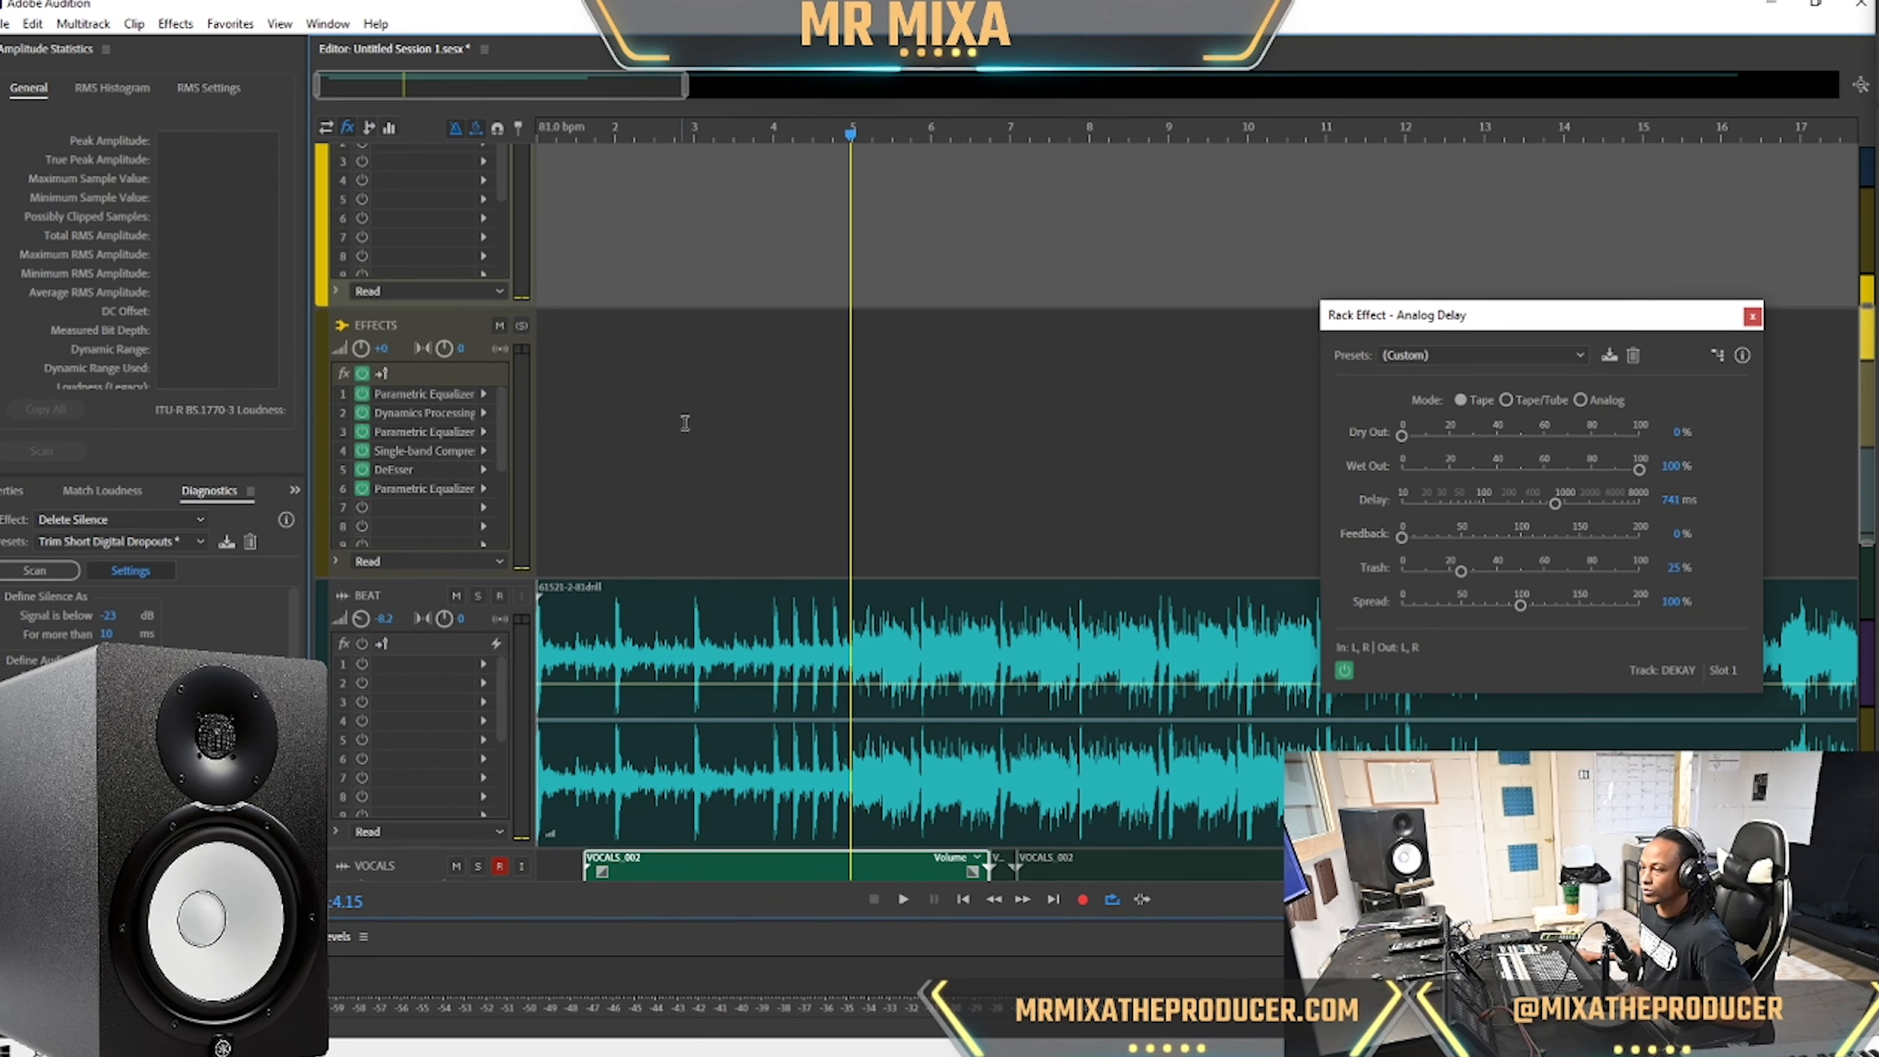
pyautogui.scroll(2, 685, 423)
pyautogui.click(366, 126)
pyautogui.scroll(1, 664, 422)
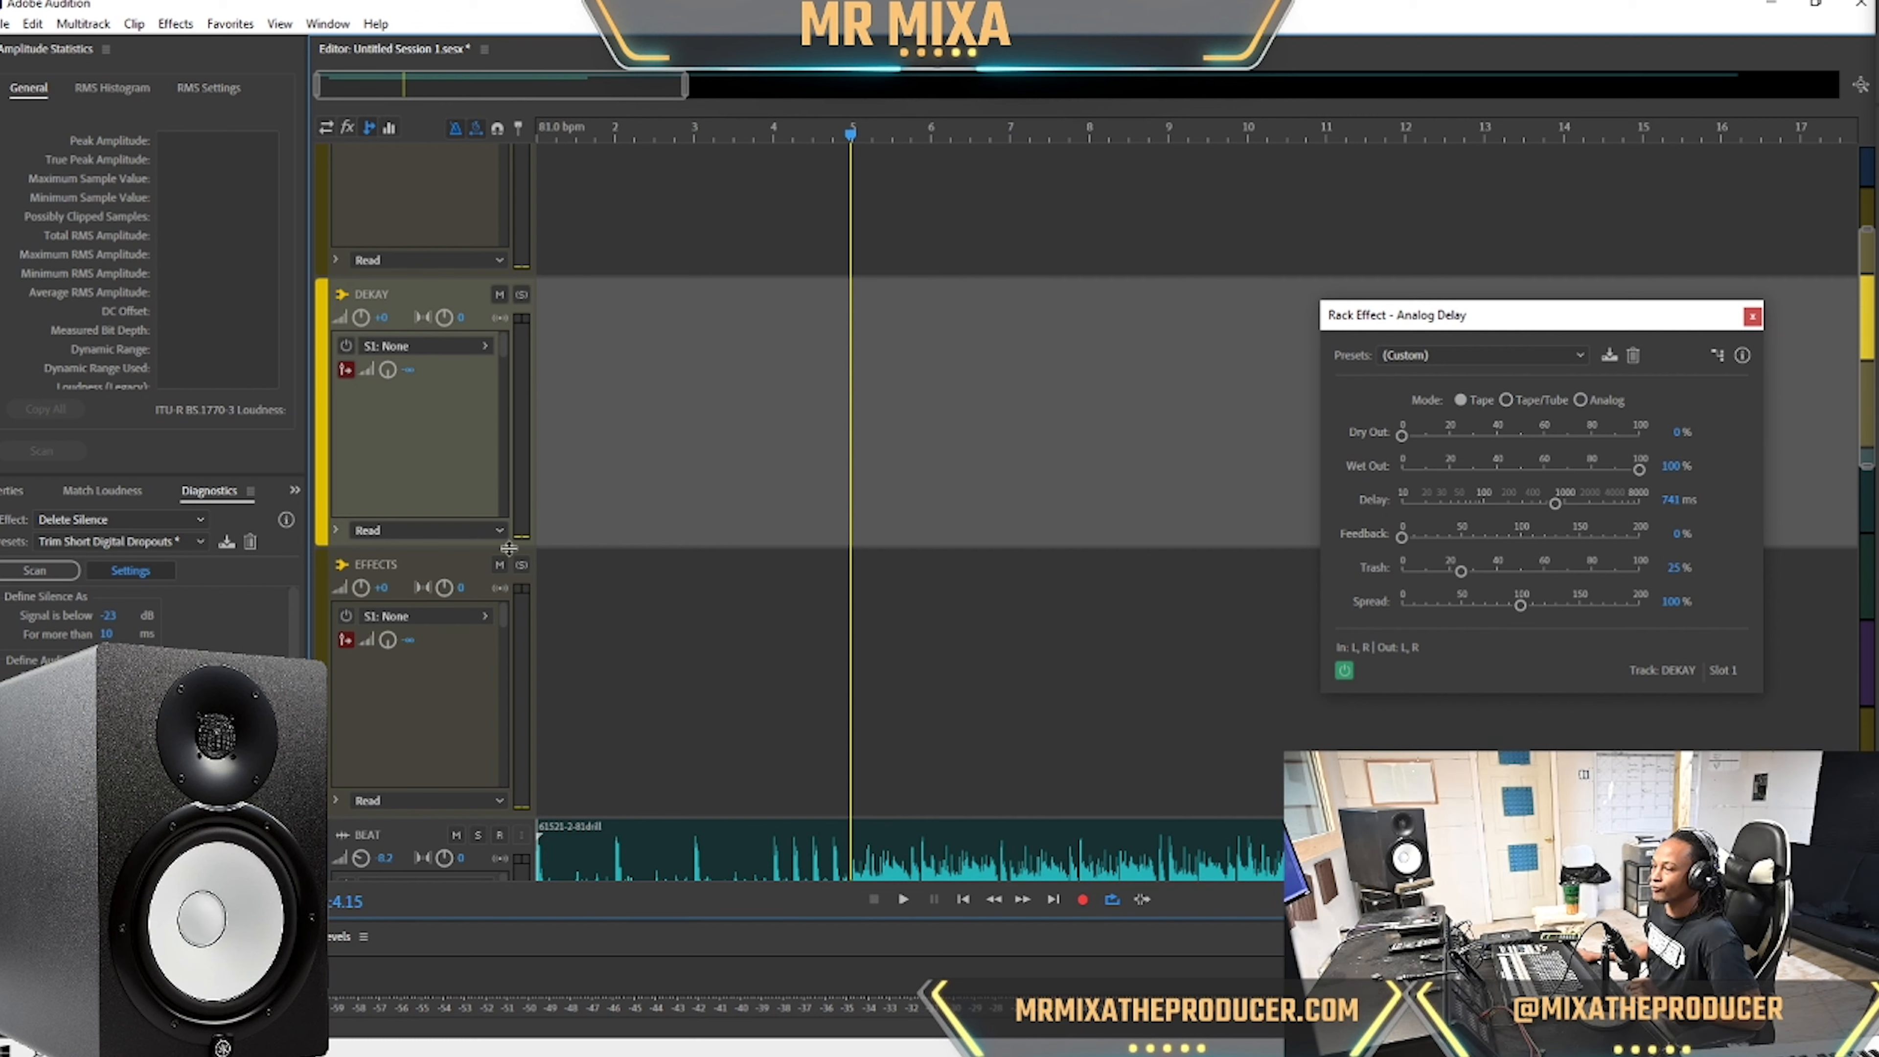
# Enable the first send of the EFFECTS bus, route it to DEKAY and set its send level to 0 dB.
pyautogui.click(461, 616)
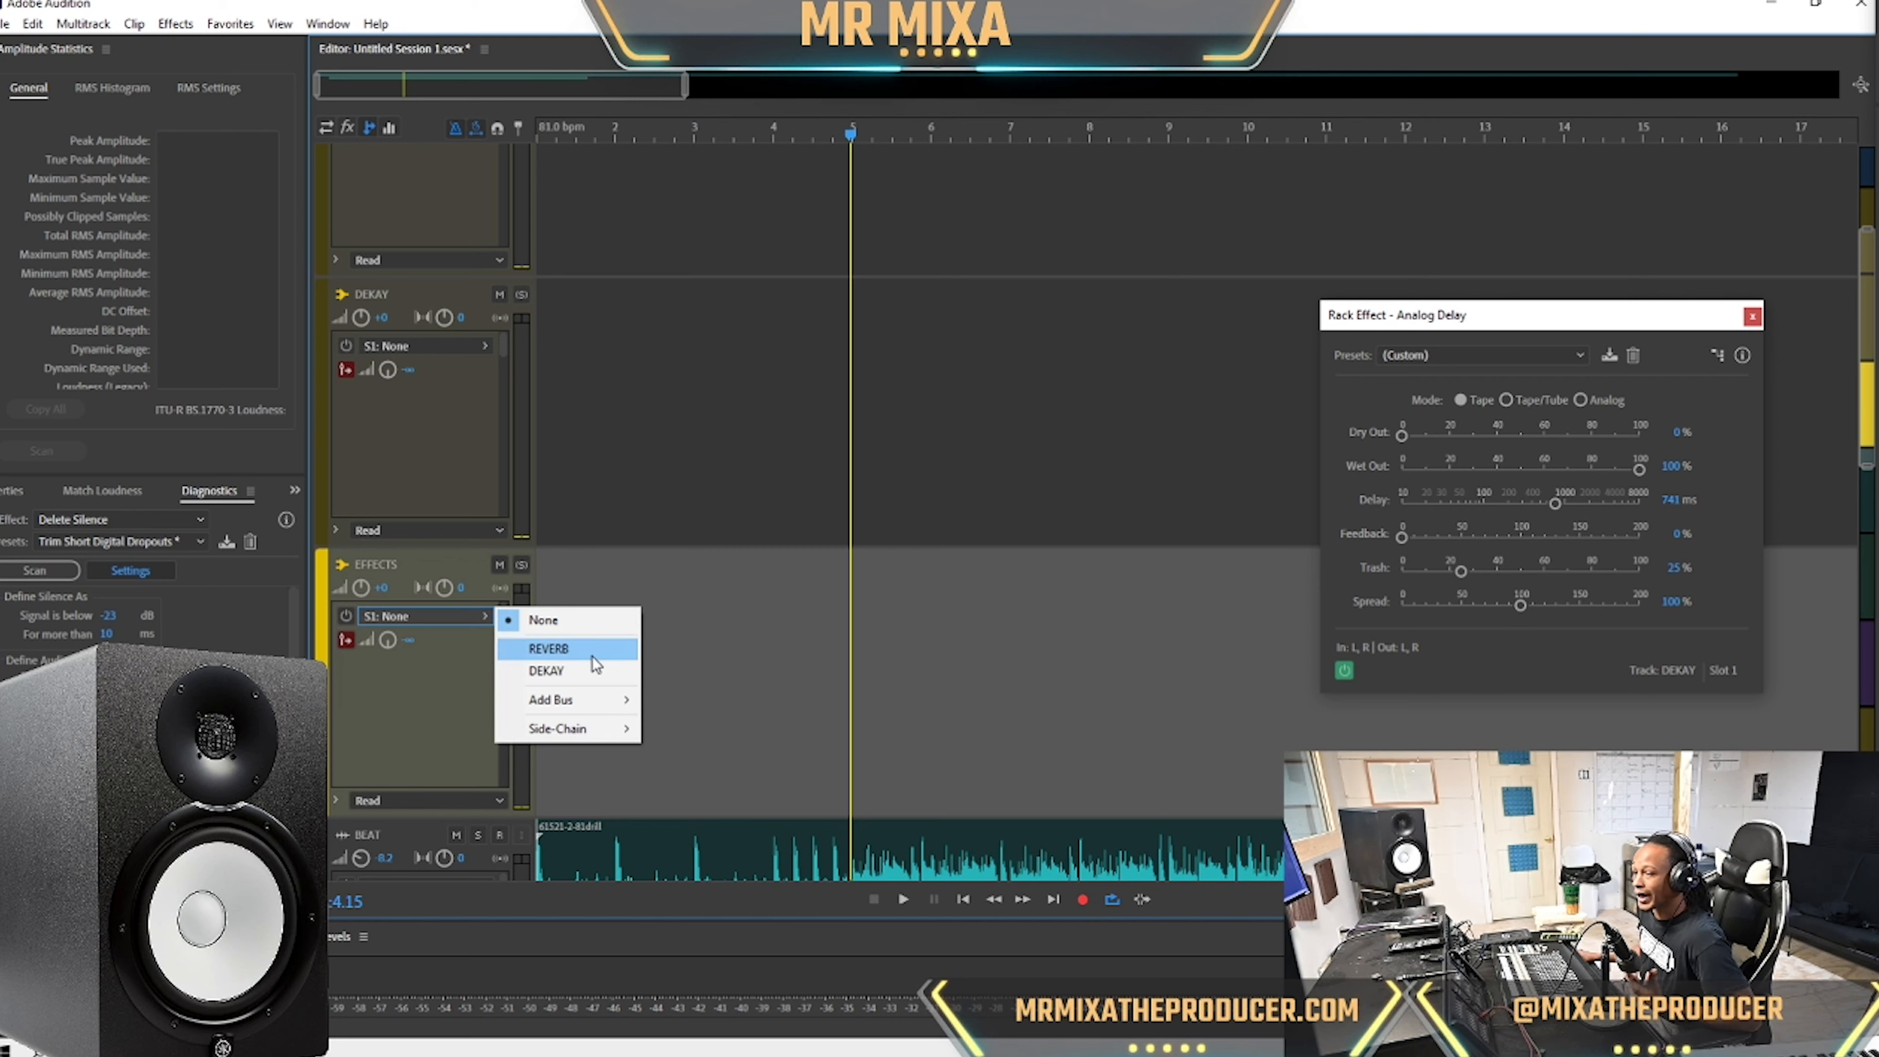
pyautogui.click(442, 699)
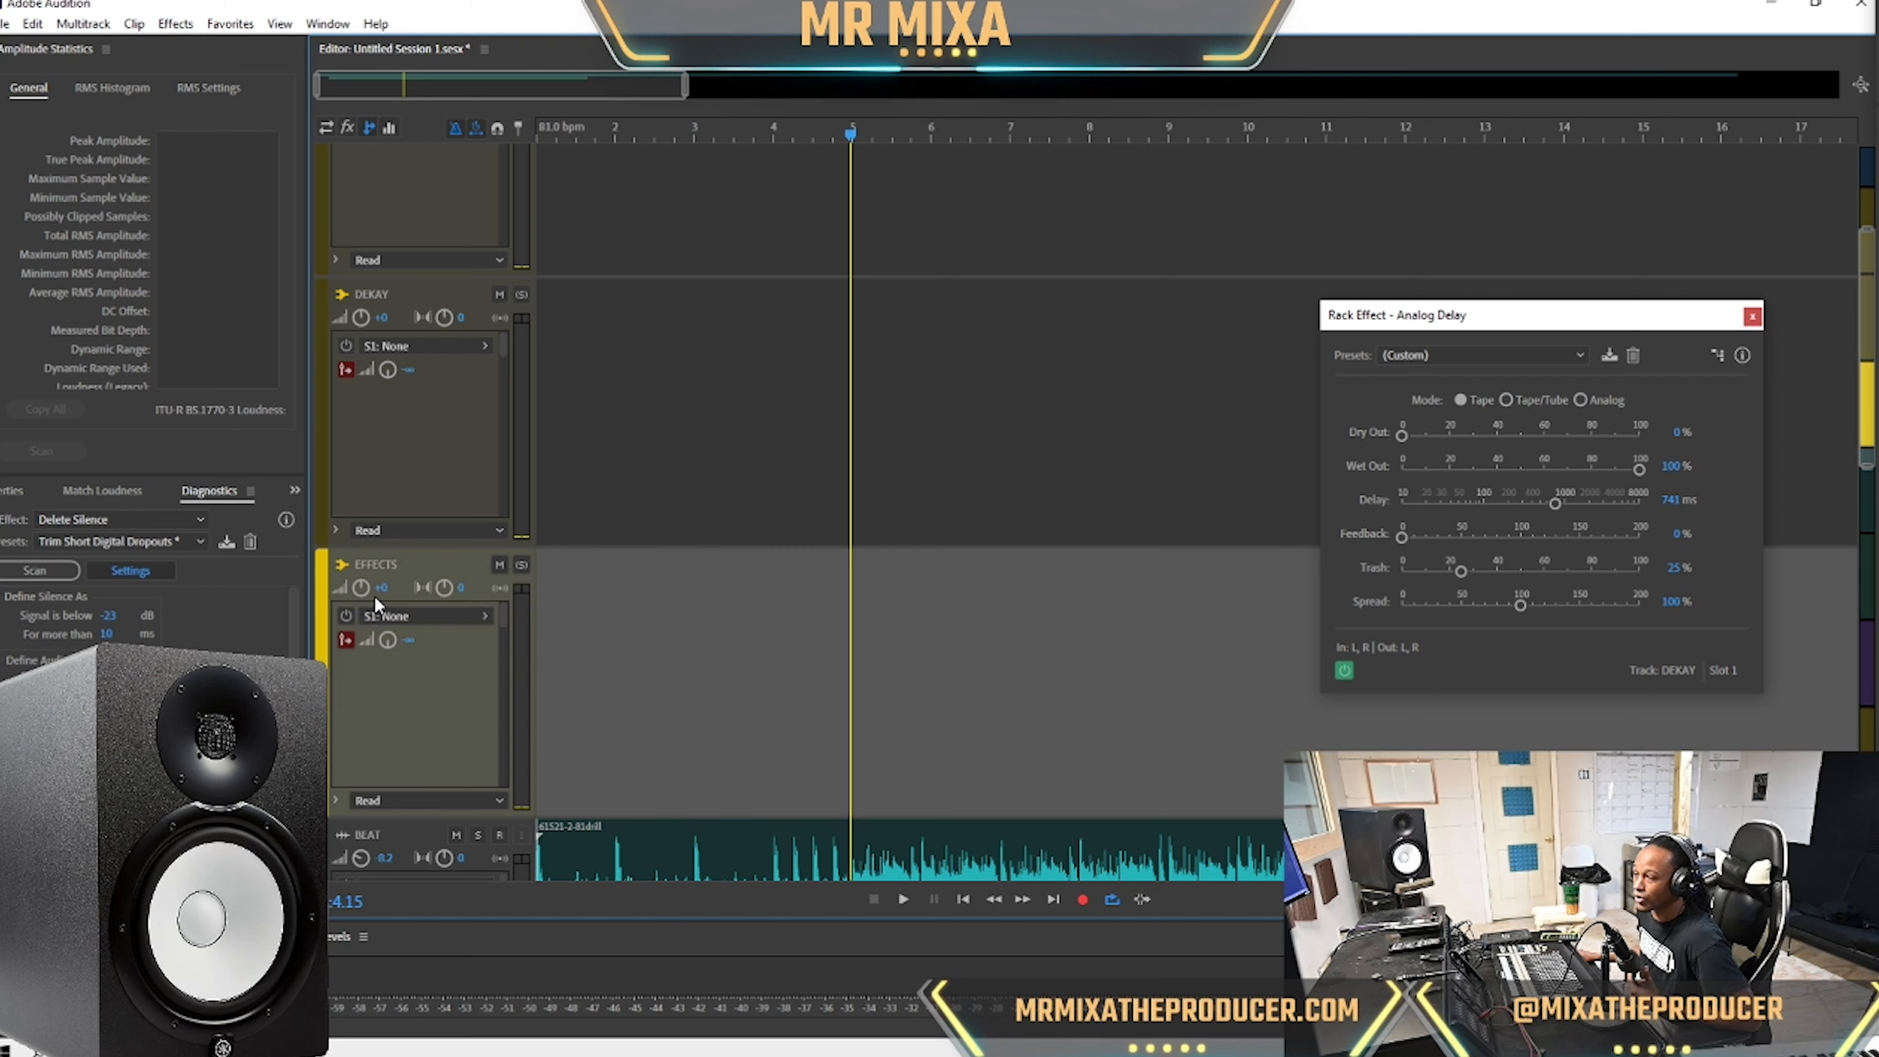
pyautogui.click(409, 615)
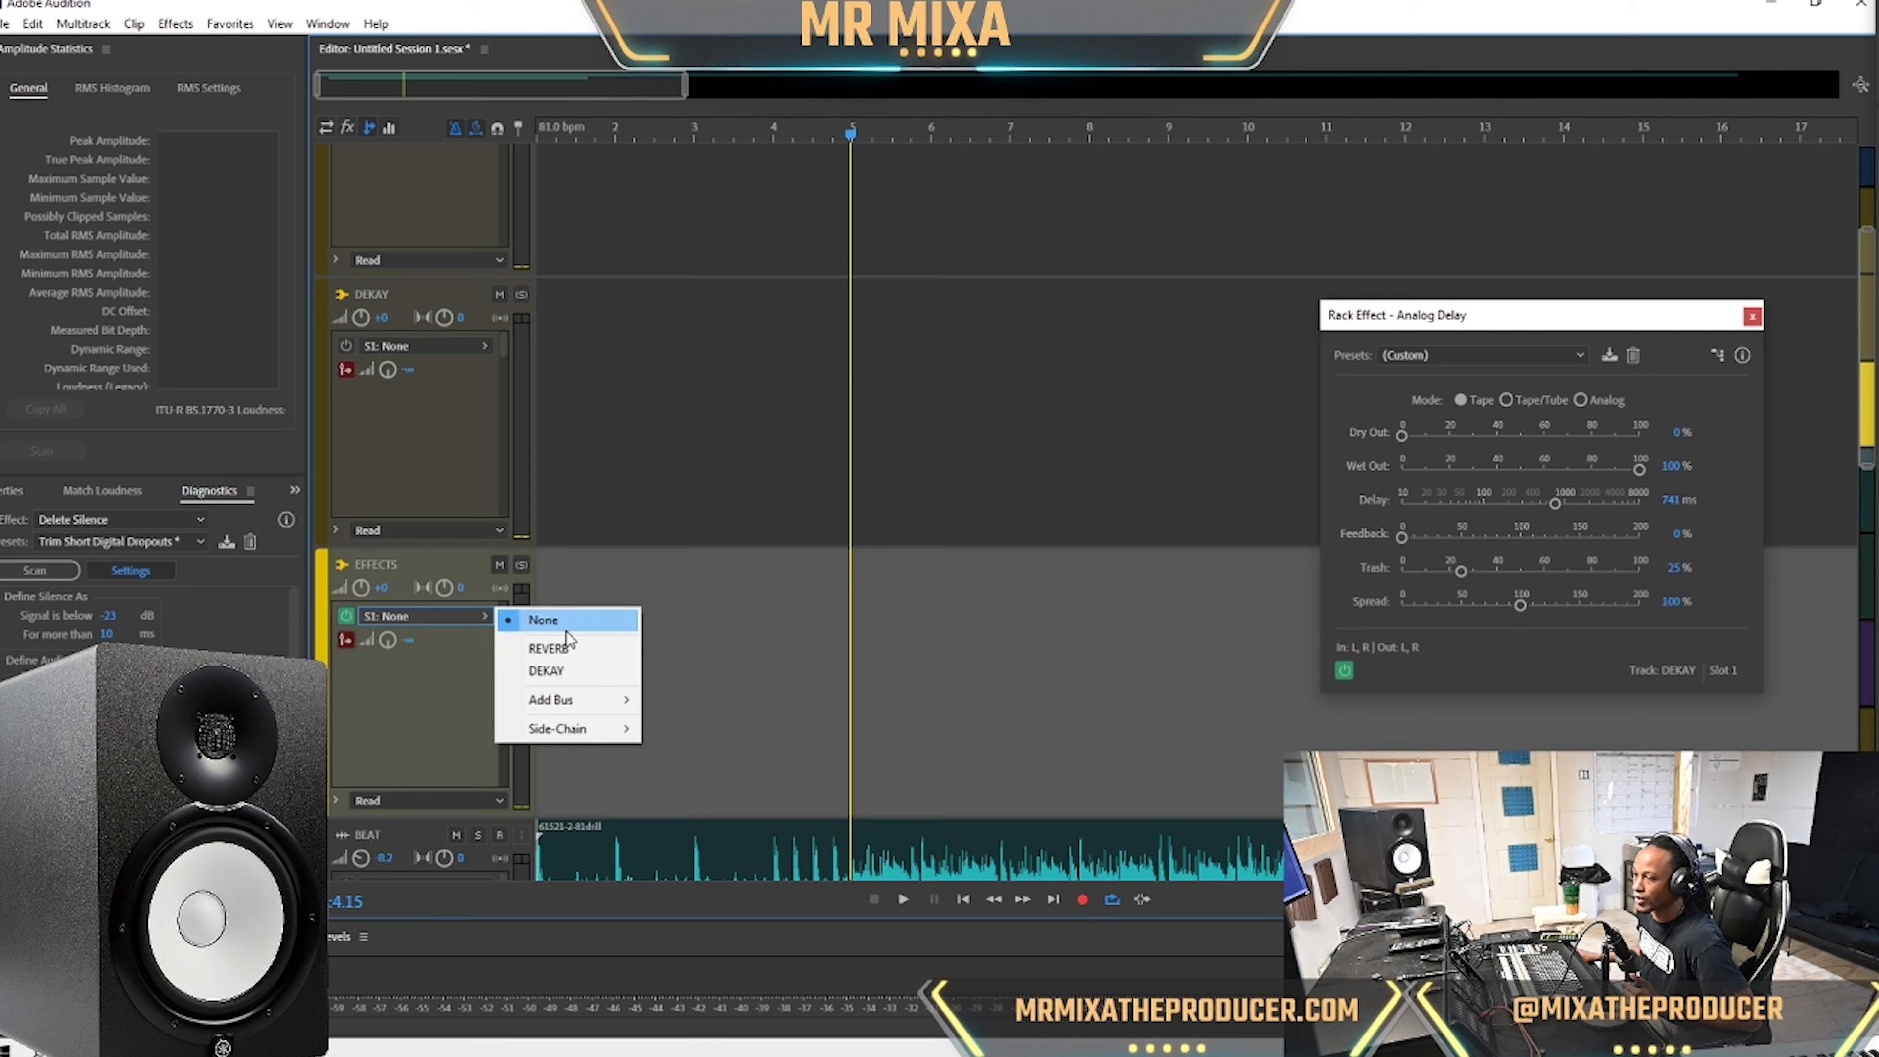
pyautogui.click(590, 672)
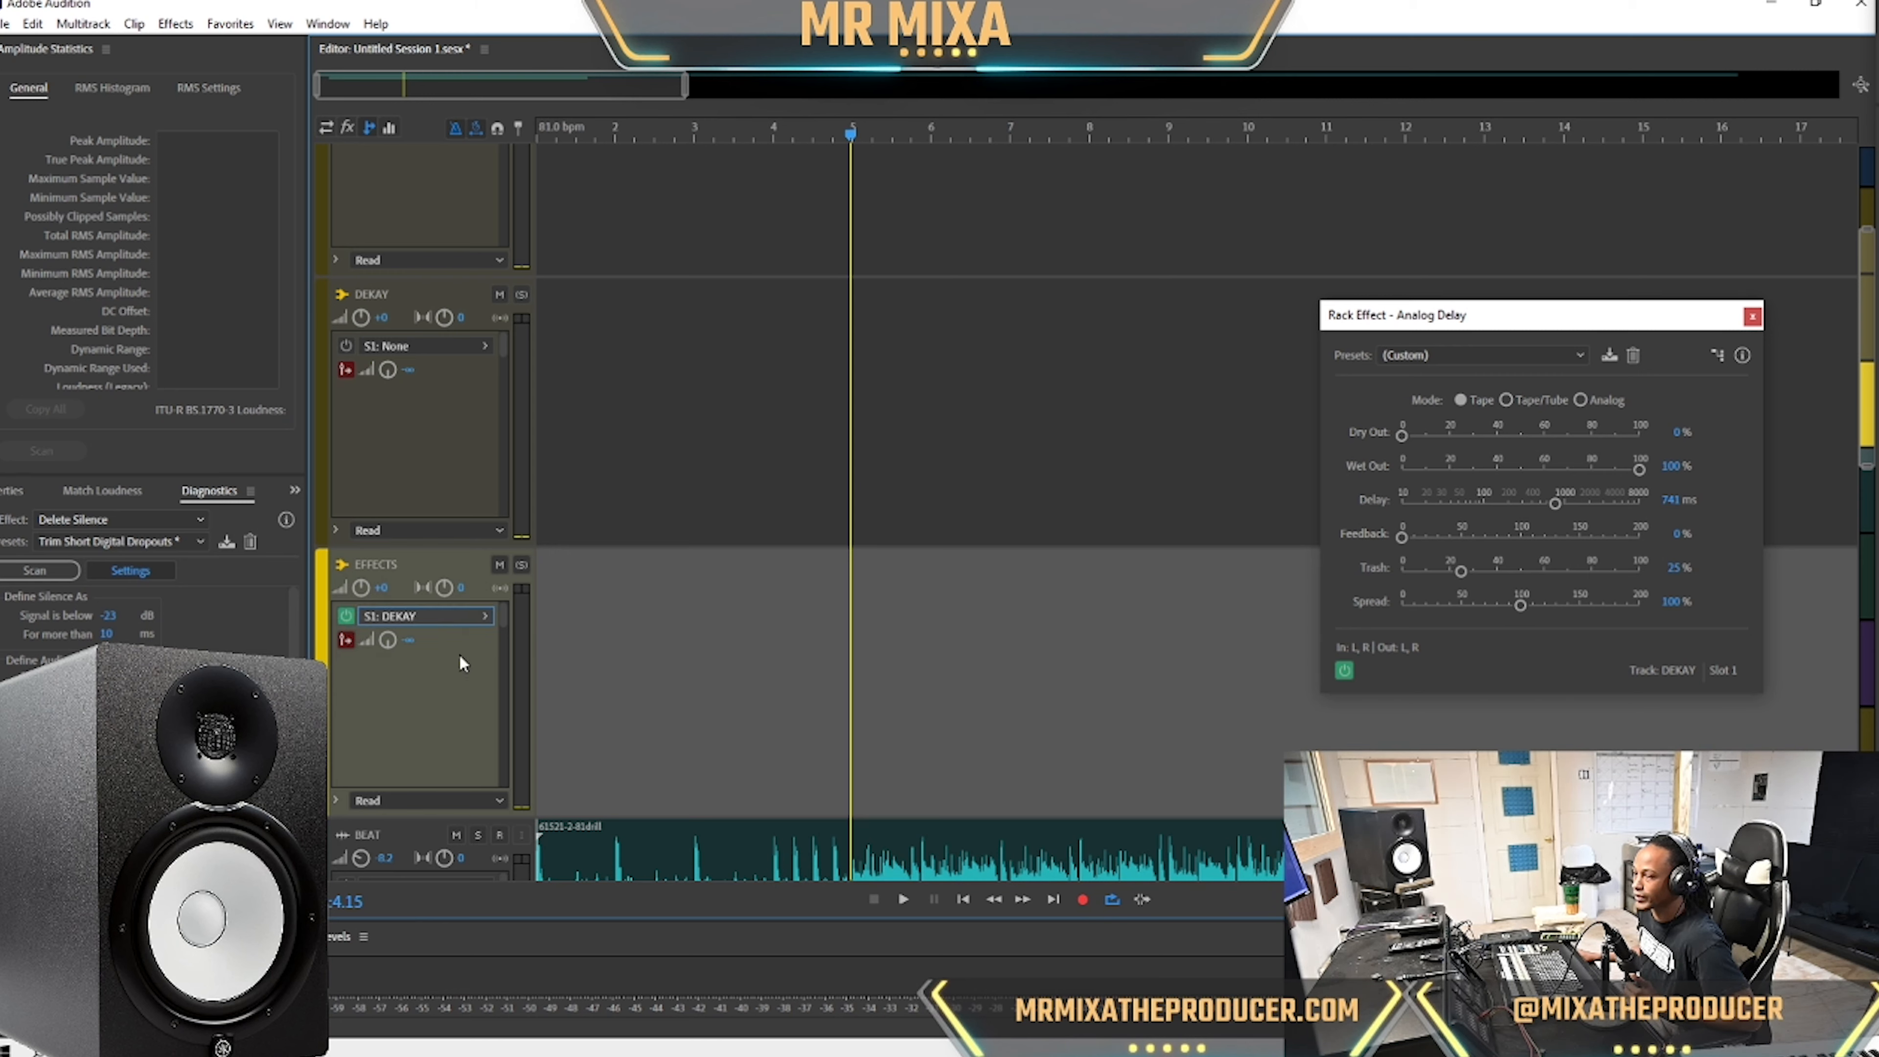
pyautogui.click(409, 641)
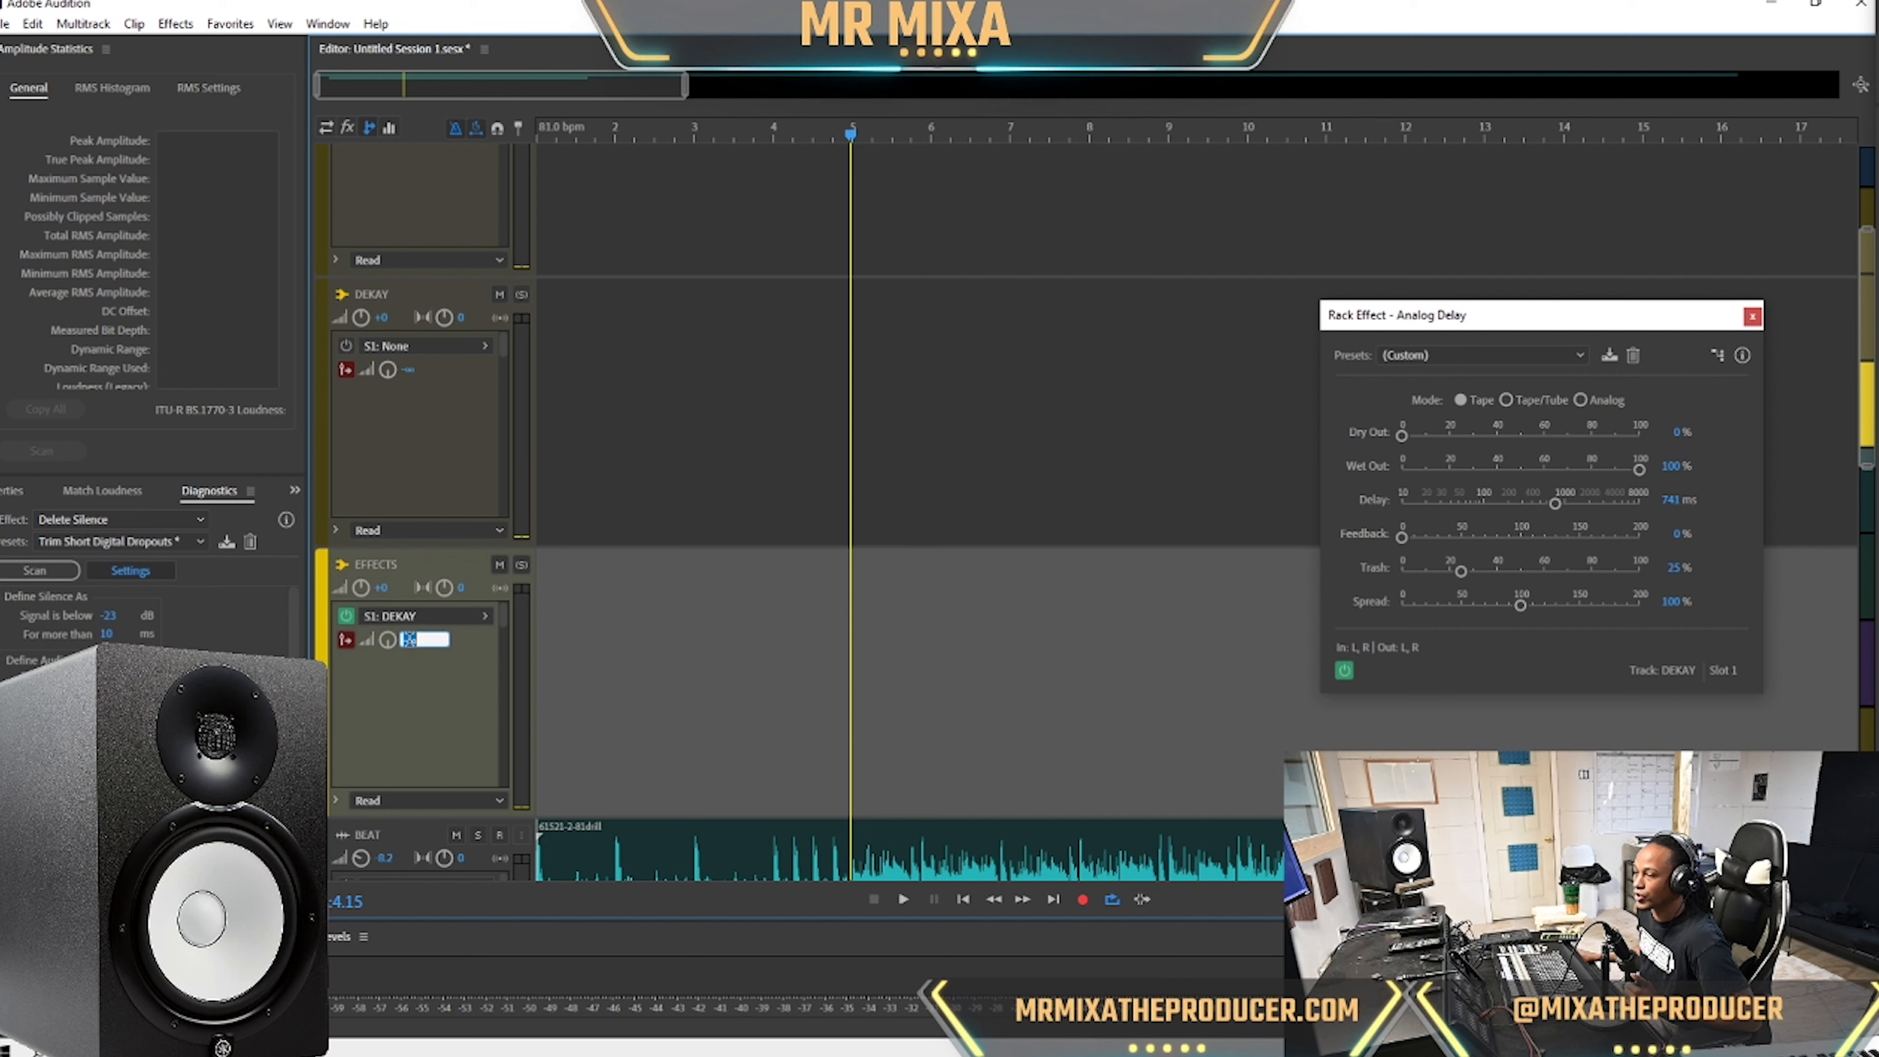
pyautogui.press('Return')
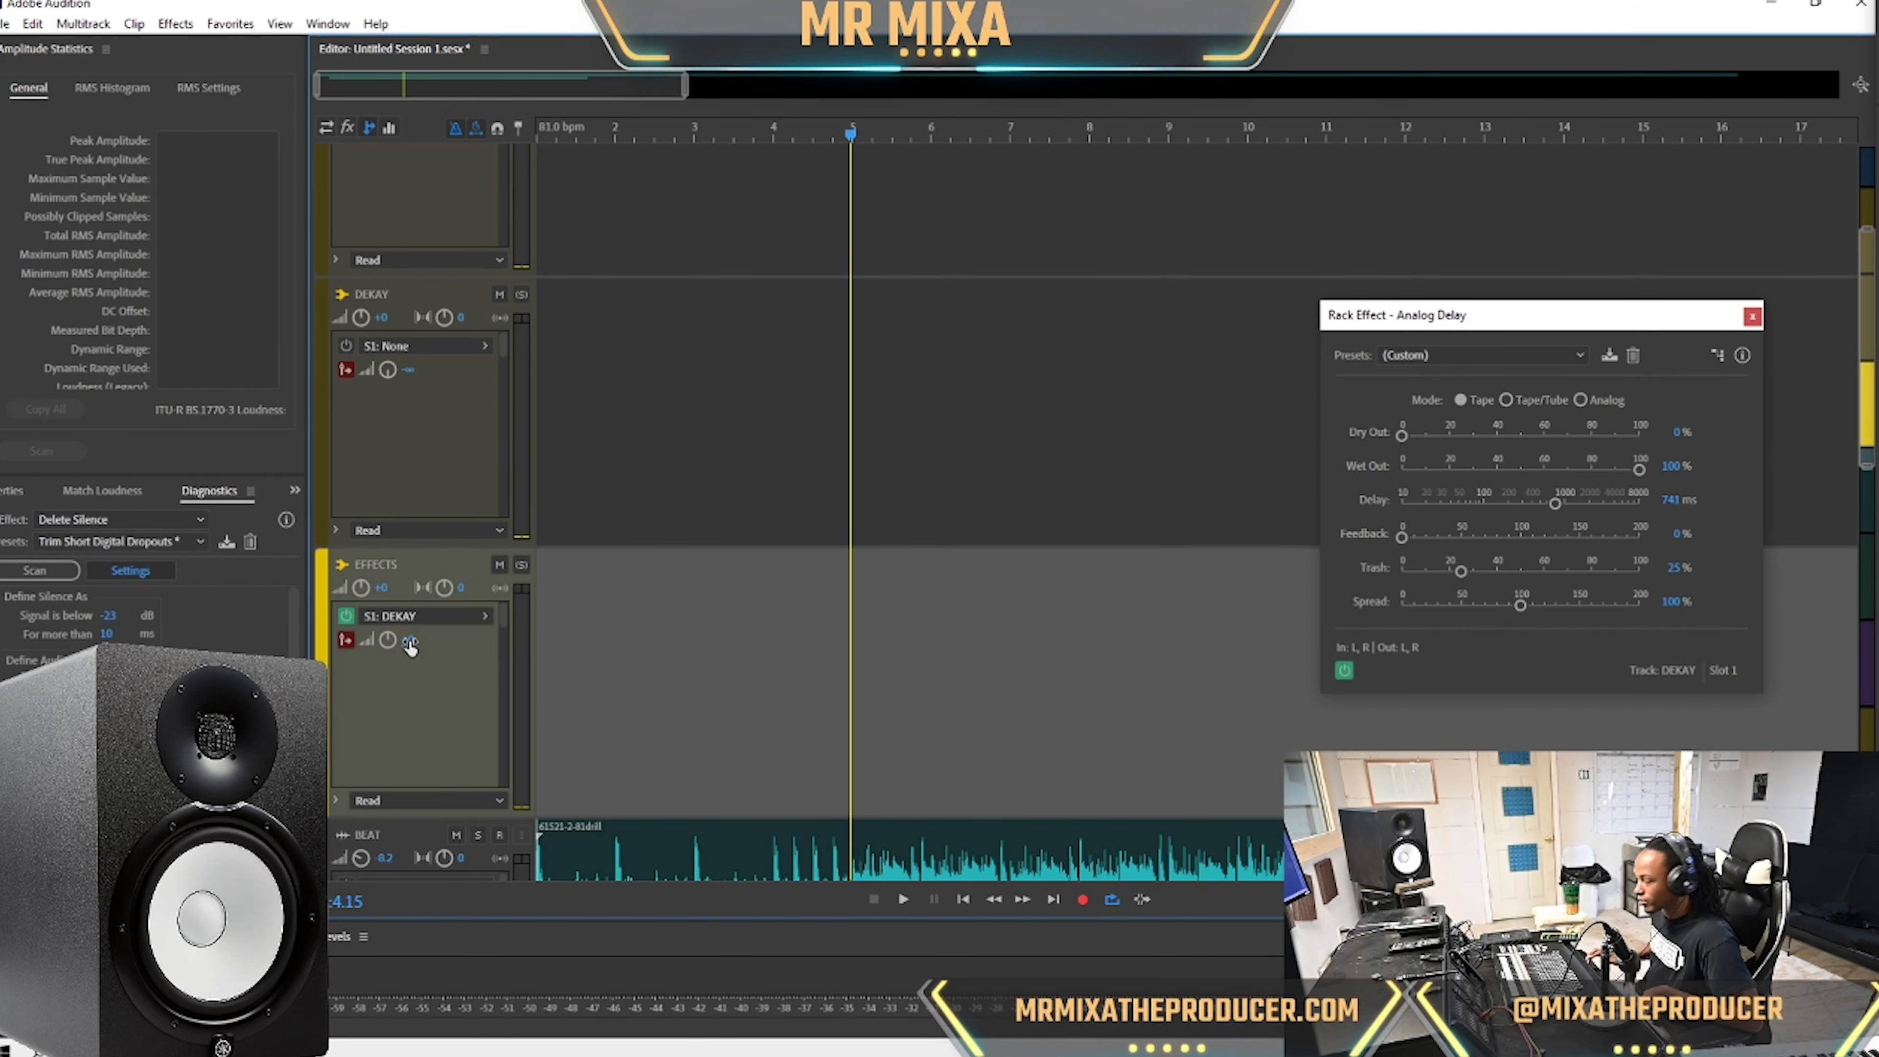
# Turn the DEKAY bus volume far down to -287.4 dB.
pyautogui.click(426, 429)
pyautogui.moveTo(361, 316); pyautogui.dragTo(386, 576)
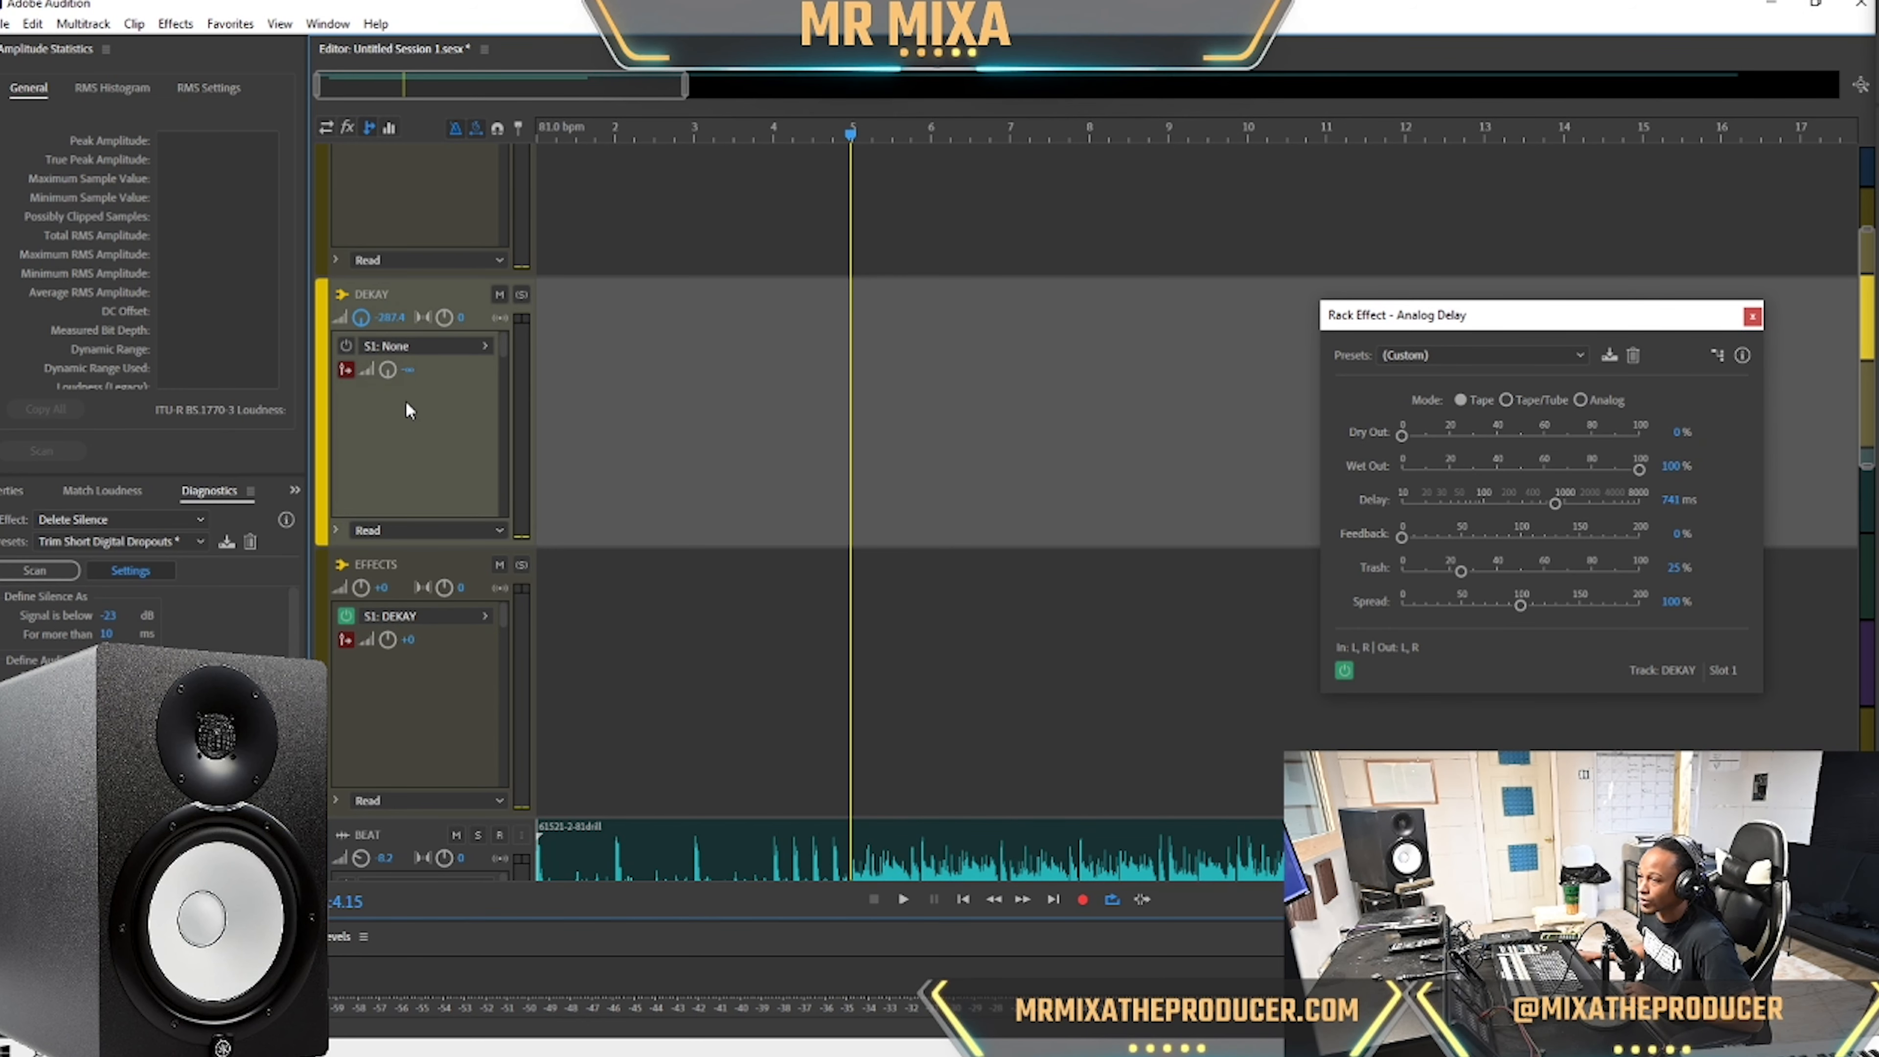
pyautogui.scroll(-4, 725, 561)
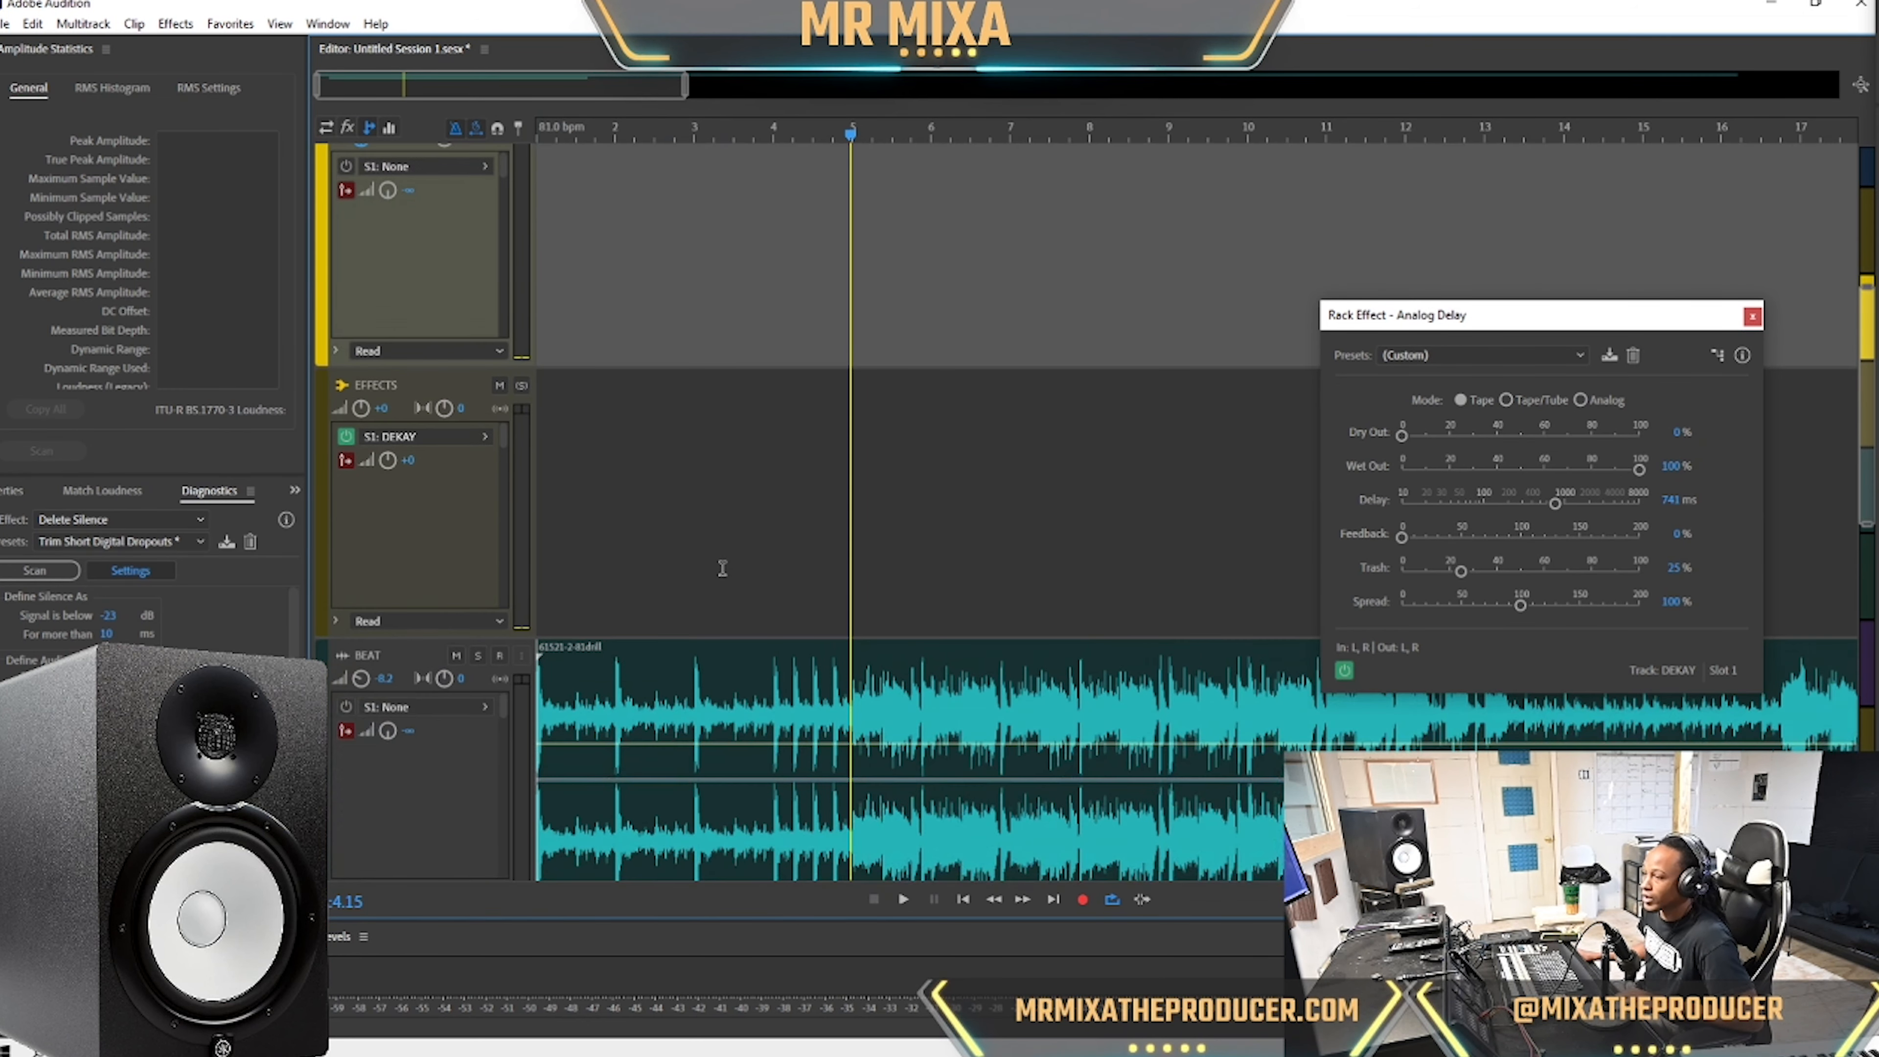
pyautogui.scroll(-3, 446, 348)
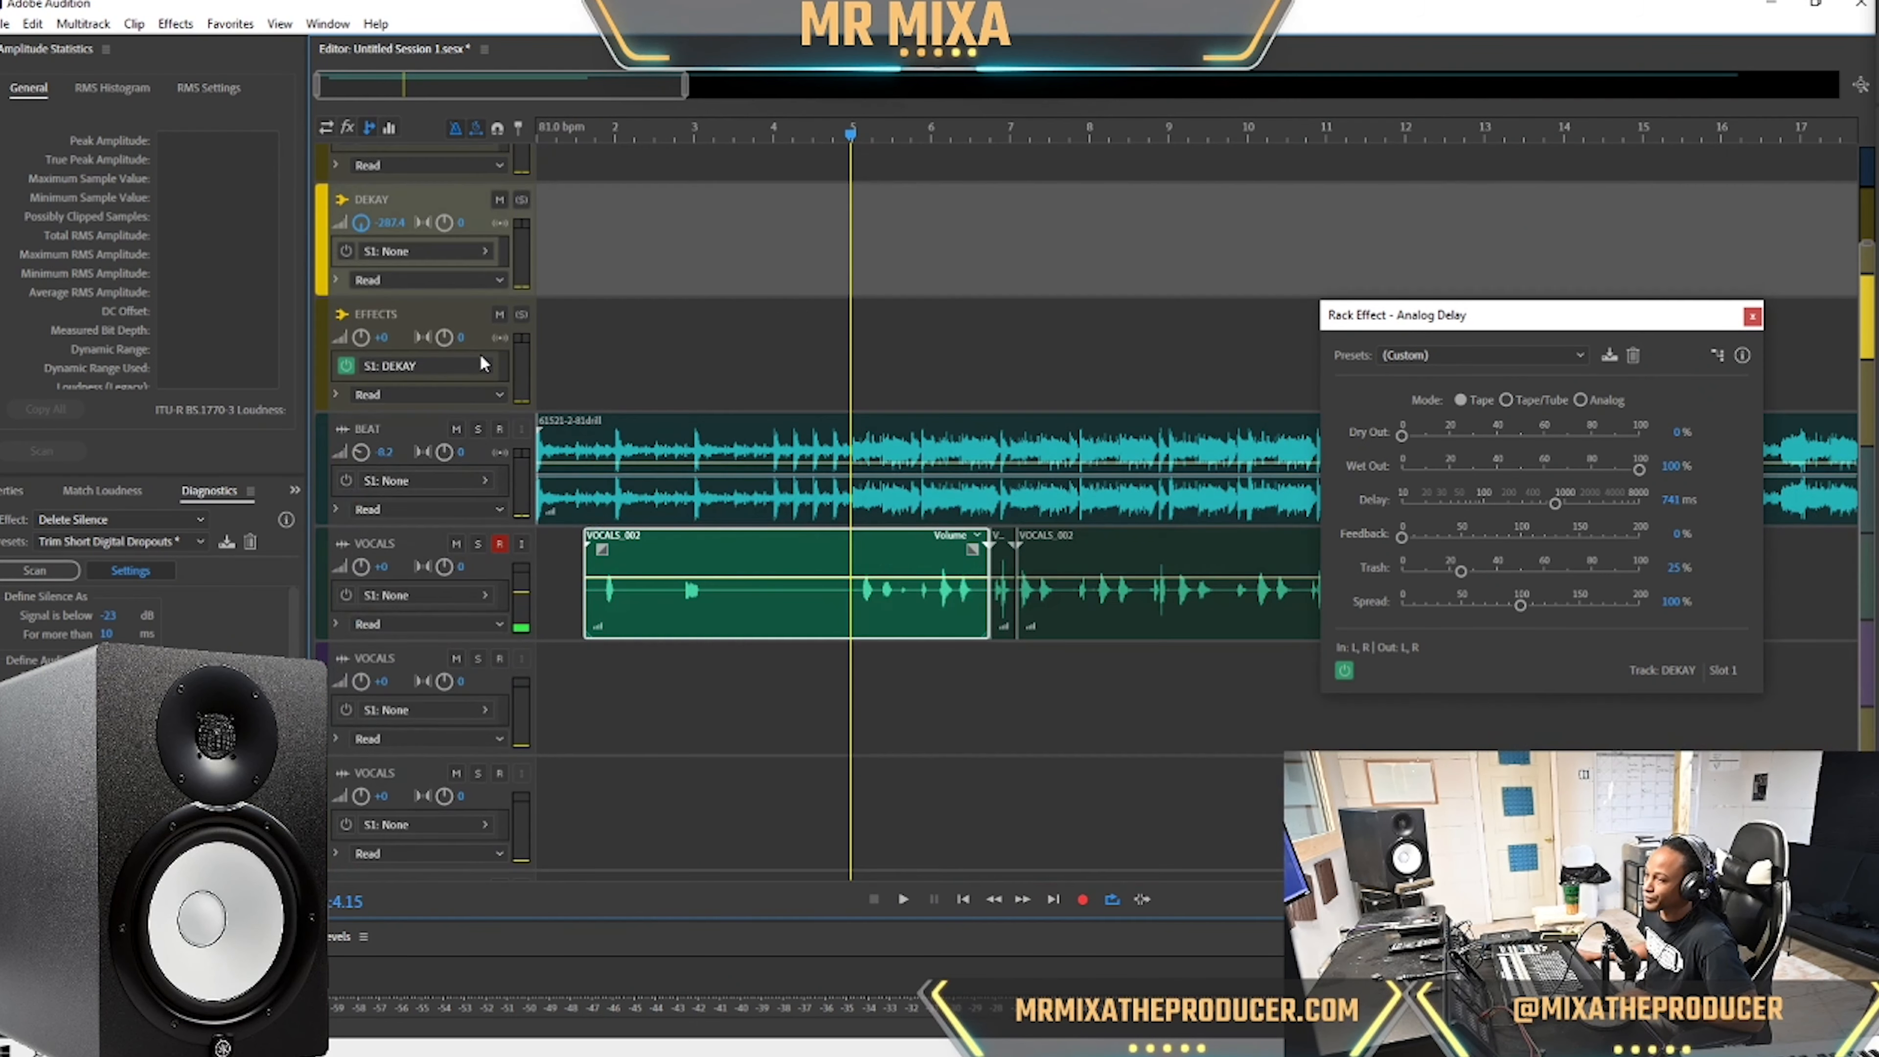
# Play the session from bar 5 and select the time range over the vocals from bar 5 to just past bar 13.
pyautogui.press('space')
pyautogui.scroll(1, 694, 358)
pyautogui.scroll(1, 694, 358)
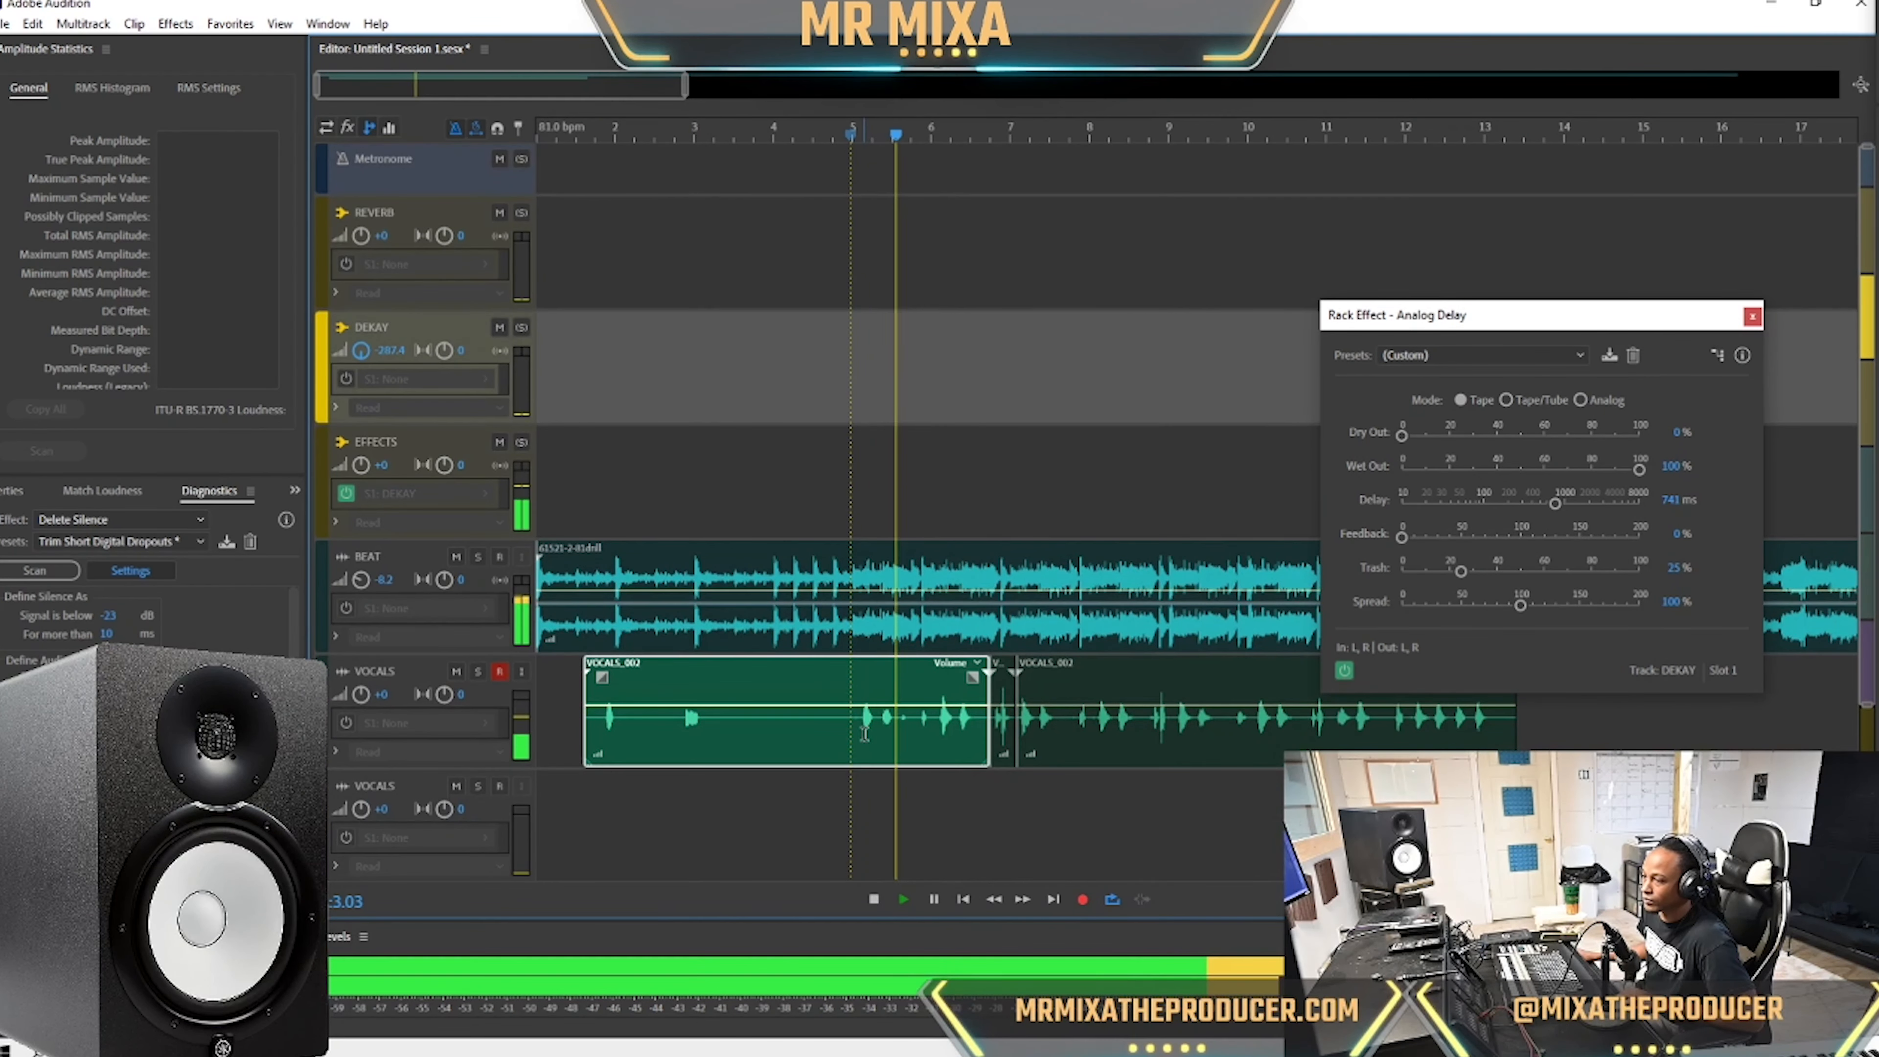
pyautogui.moveTo(858, 729); pyautogui.dragTo(1500, 732)
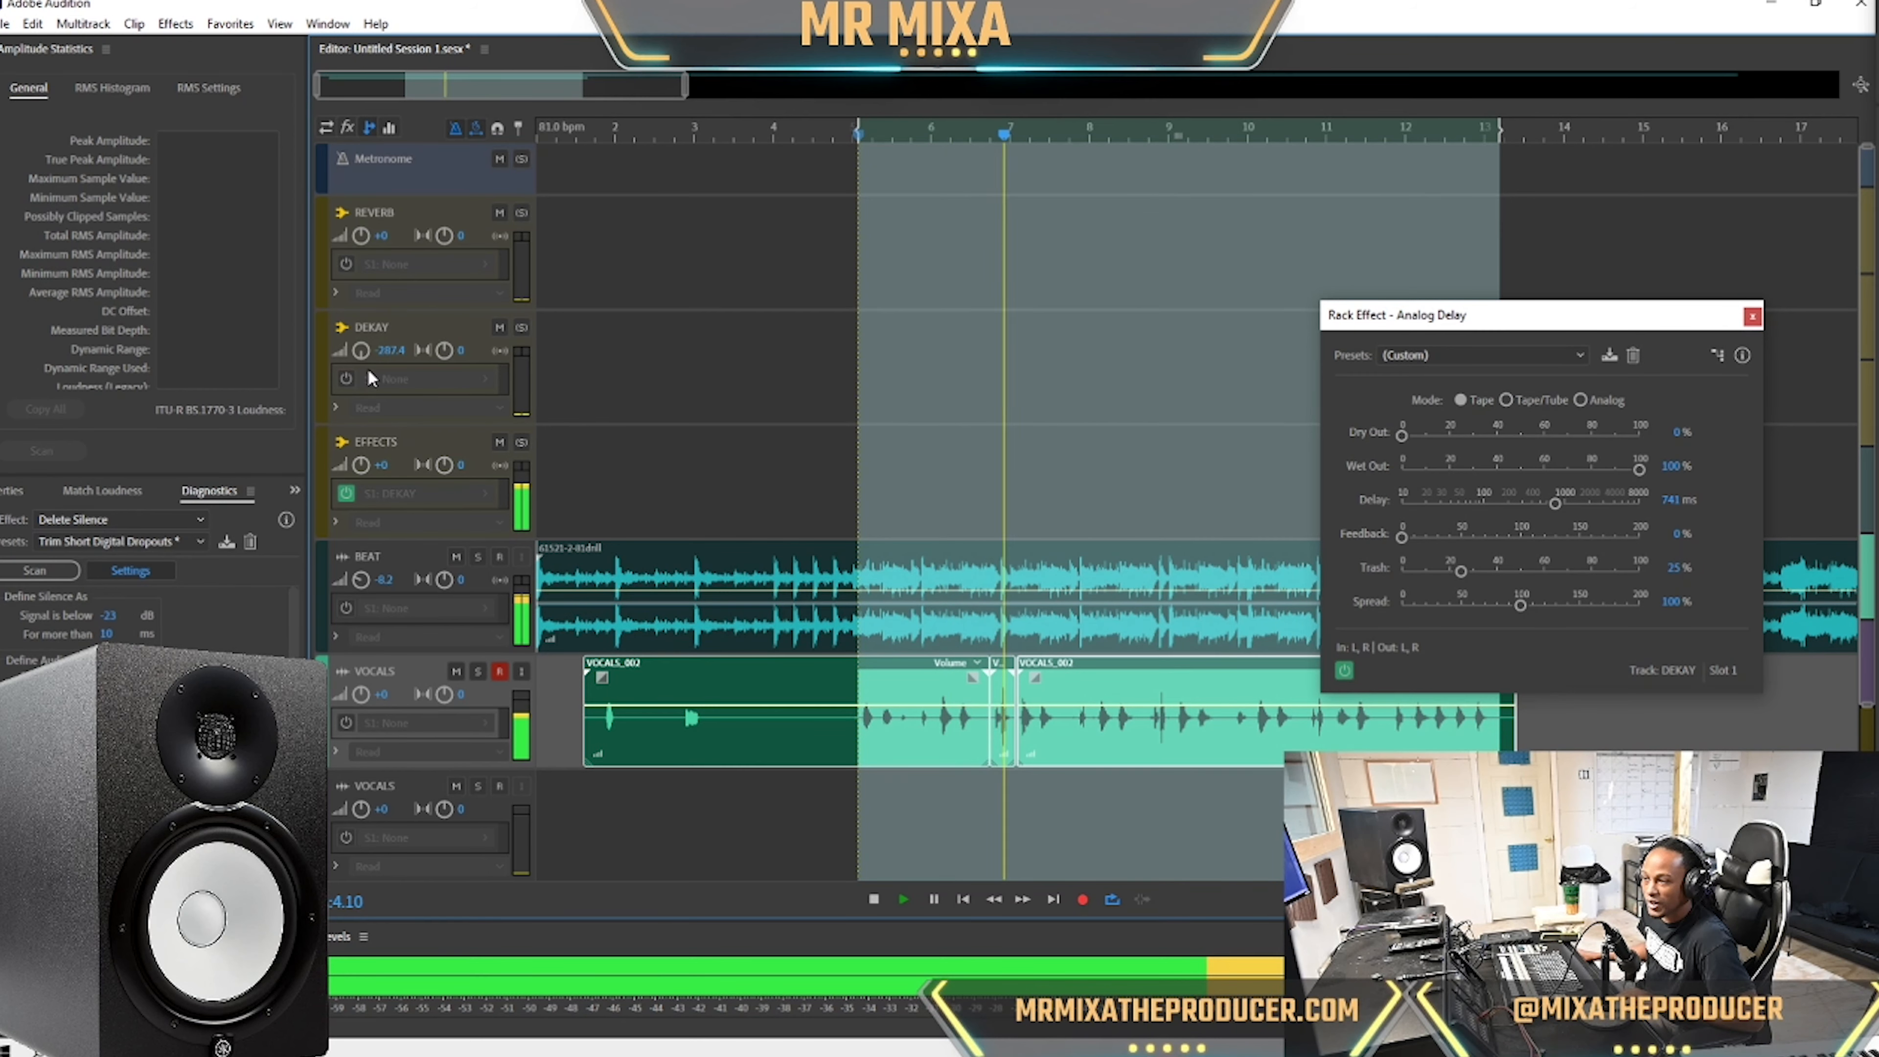
# Raise the DEKAY bus volume to -15 dB while the session plays, and stop playback.
pyautogui.click(356, 311)
pyautogui.moveTo(356, 297); pyautogui.dragTo(367, 284)
pyautogui.scroll(3, 405, 372)
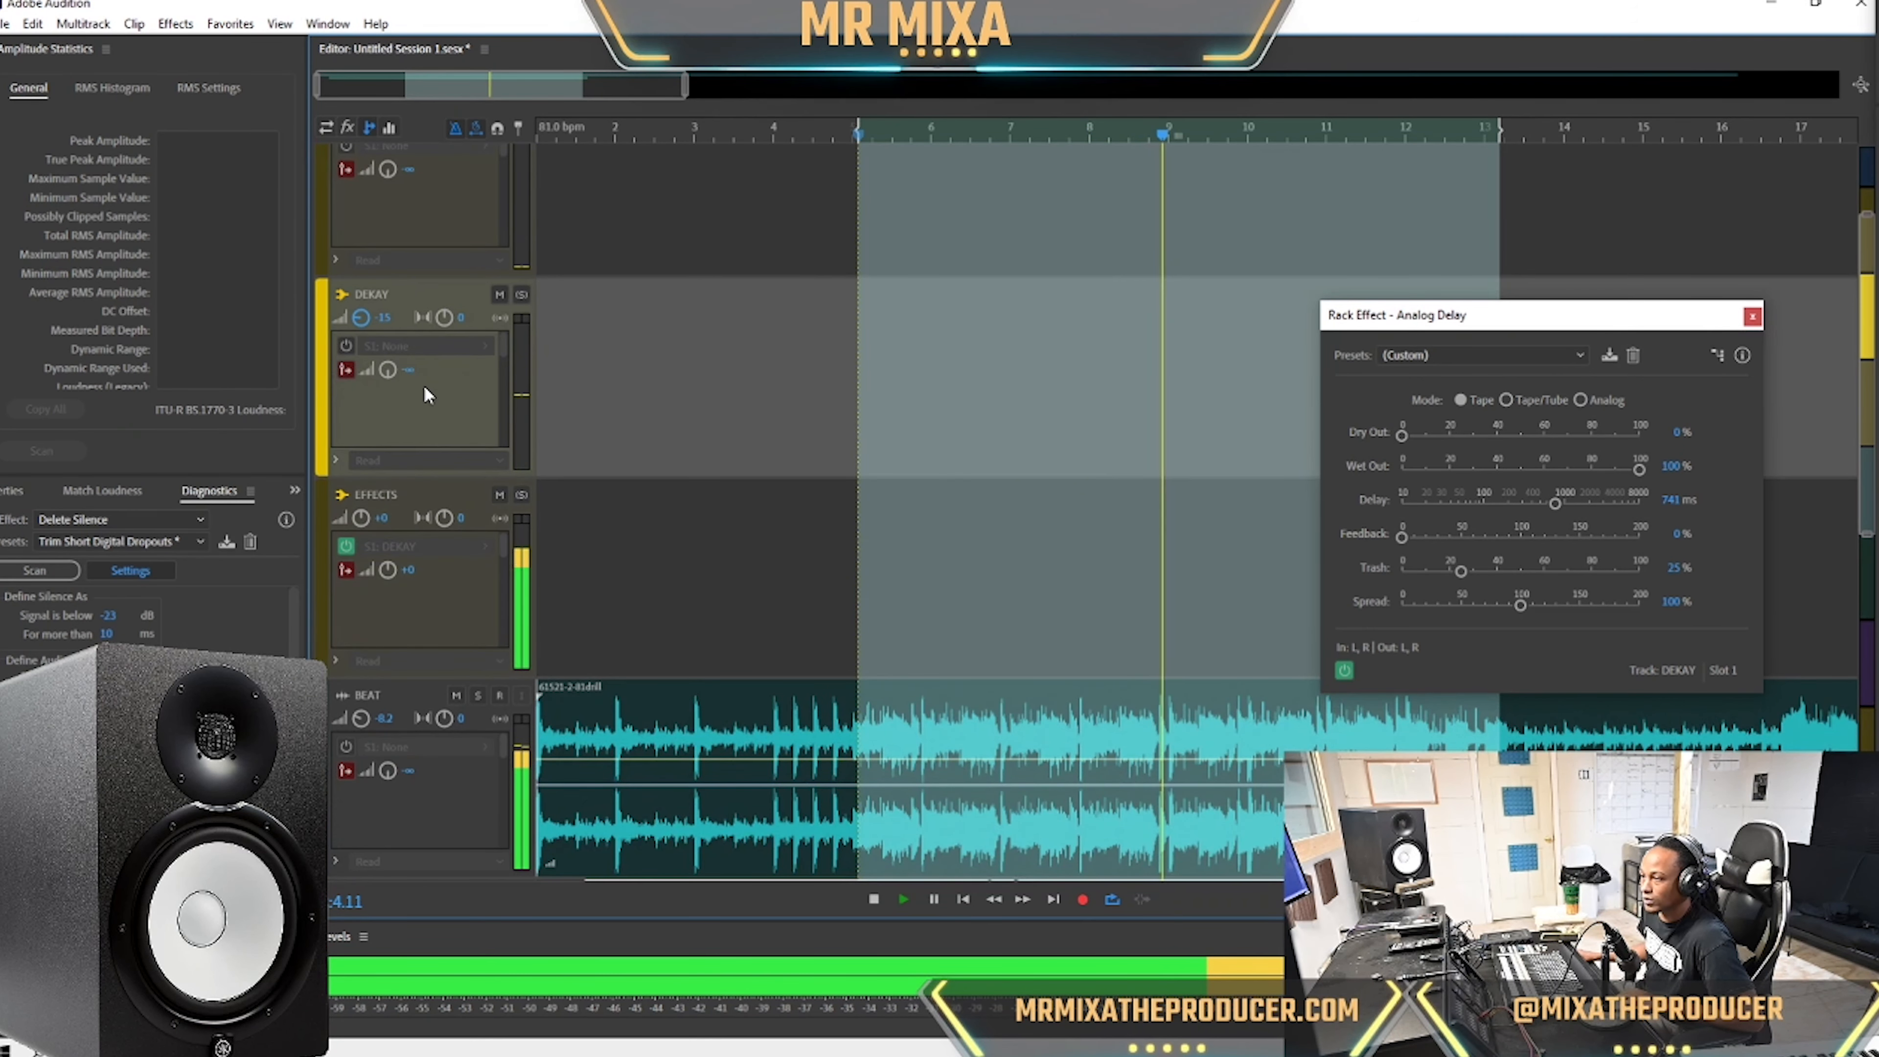
pyautogui.press('space')
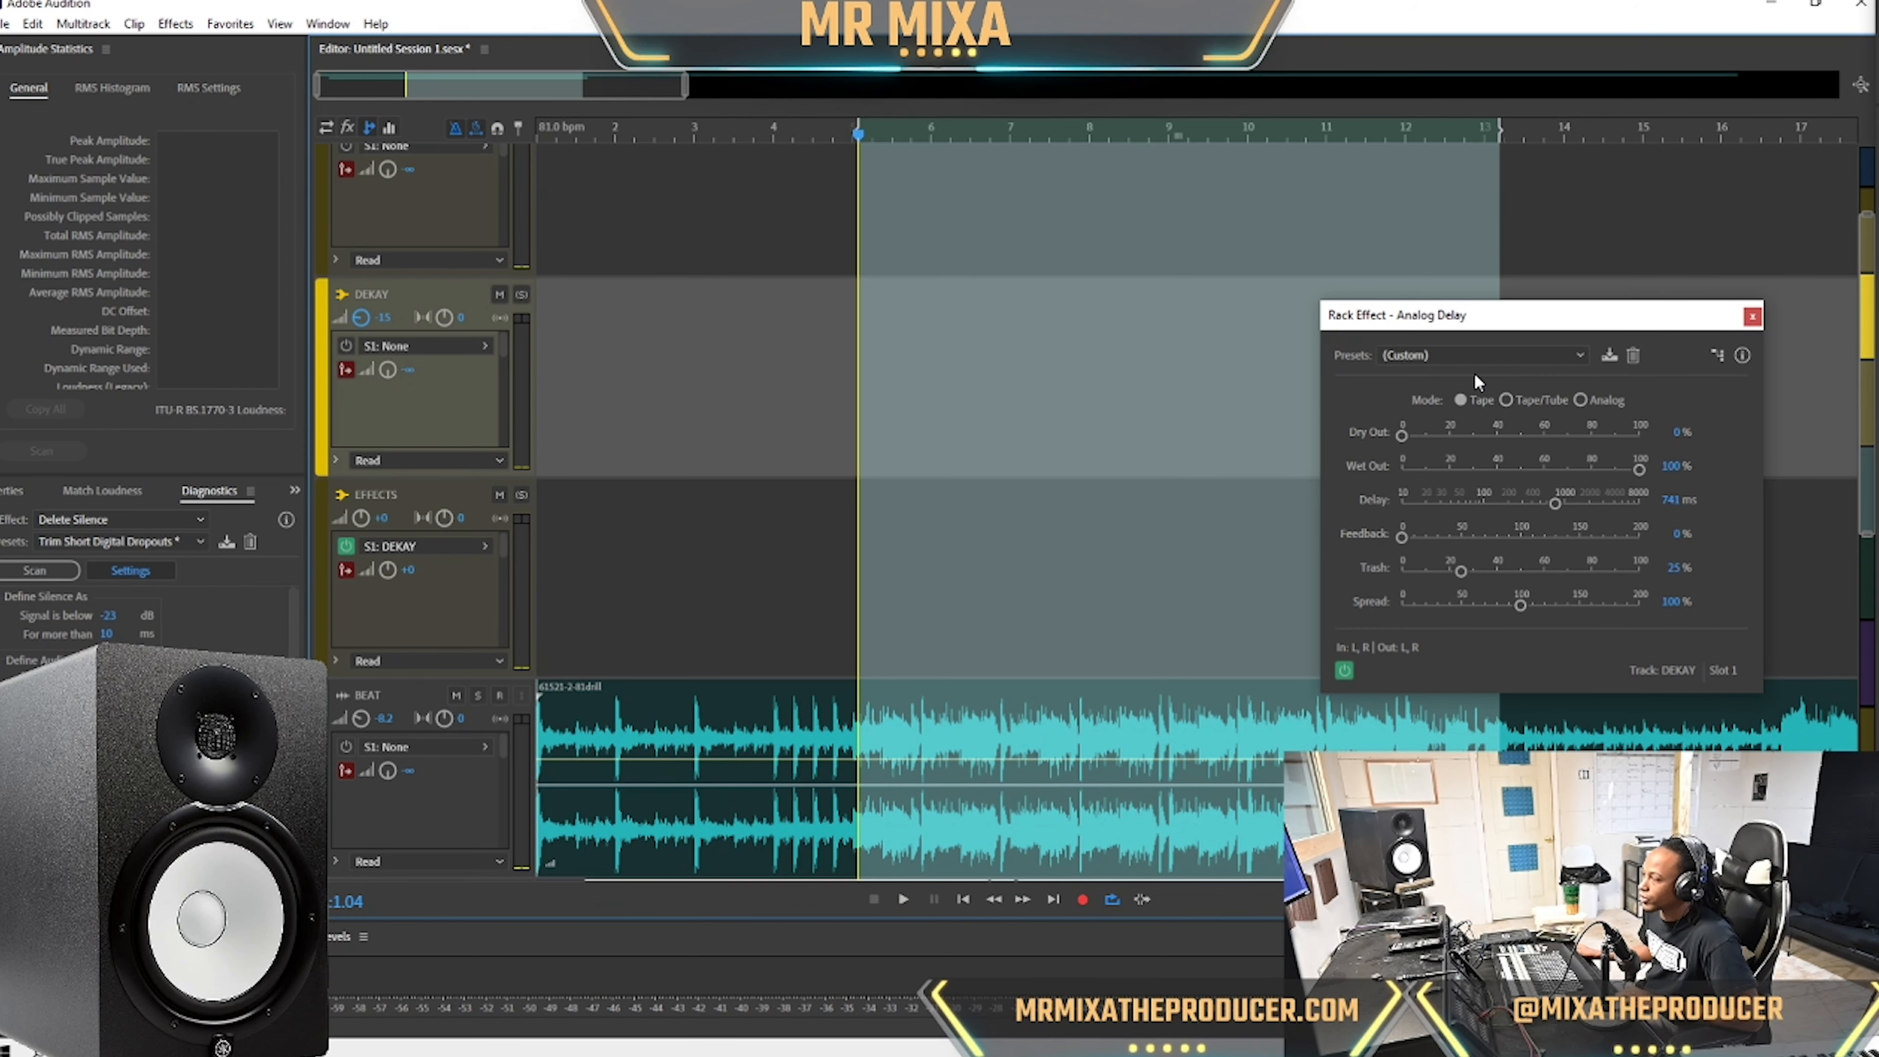
# Set the delay time of the DEKAY bus's Analog Delay to 370 ms and play the session.
pyautogui.click(1678, 500)
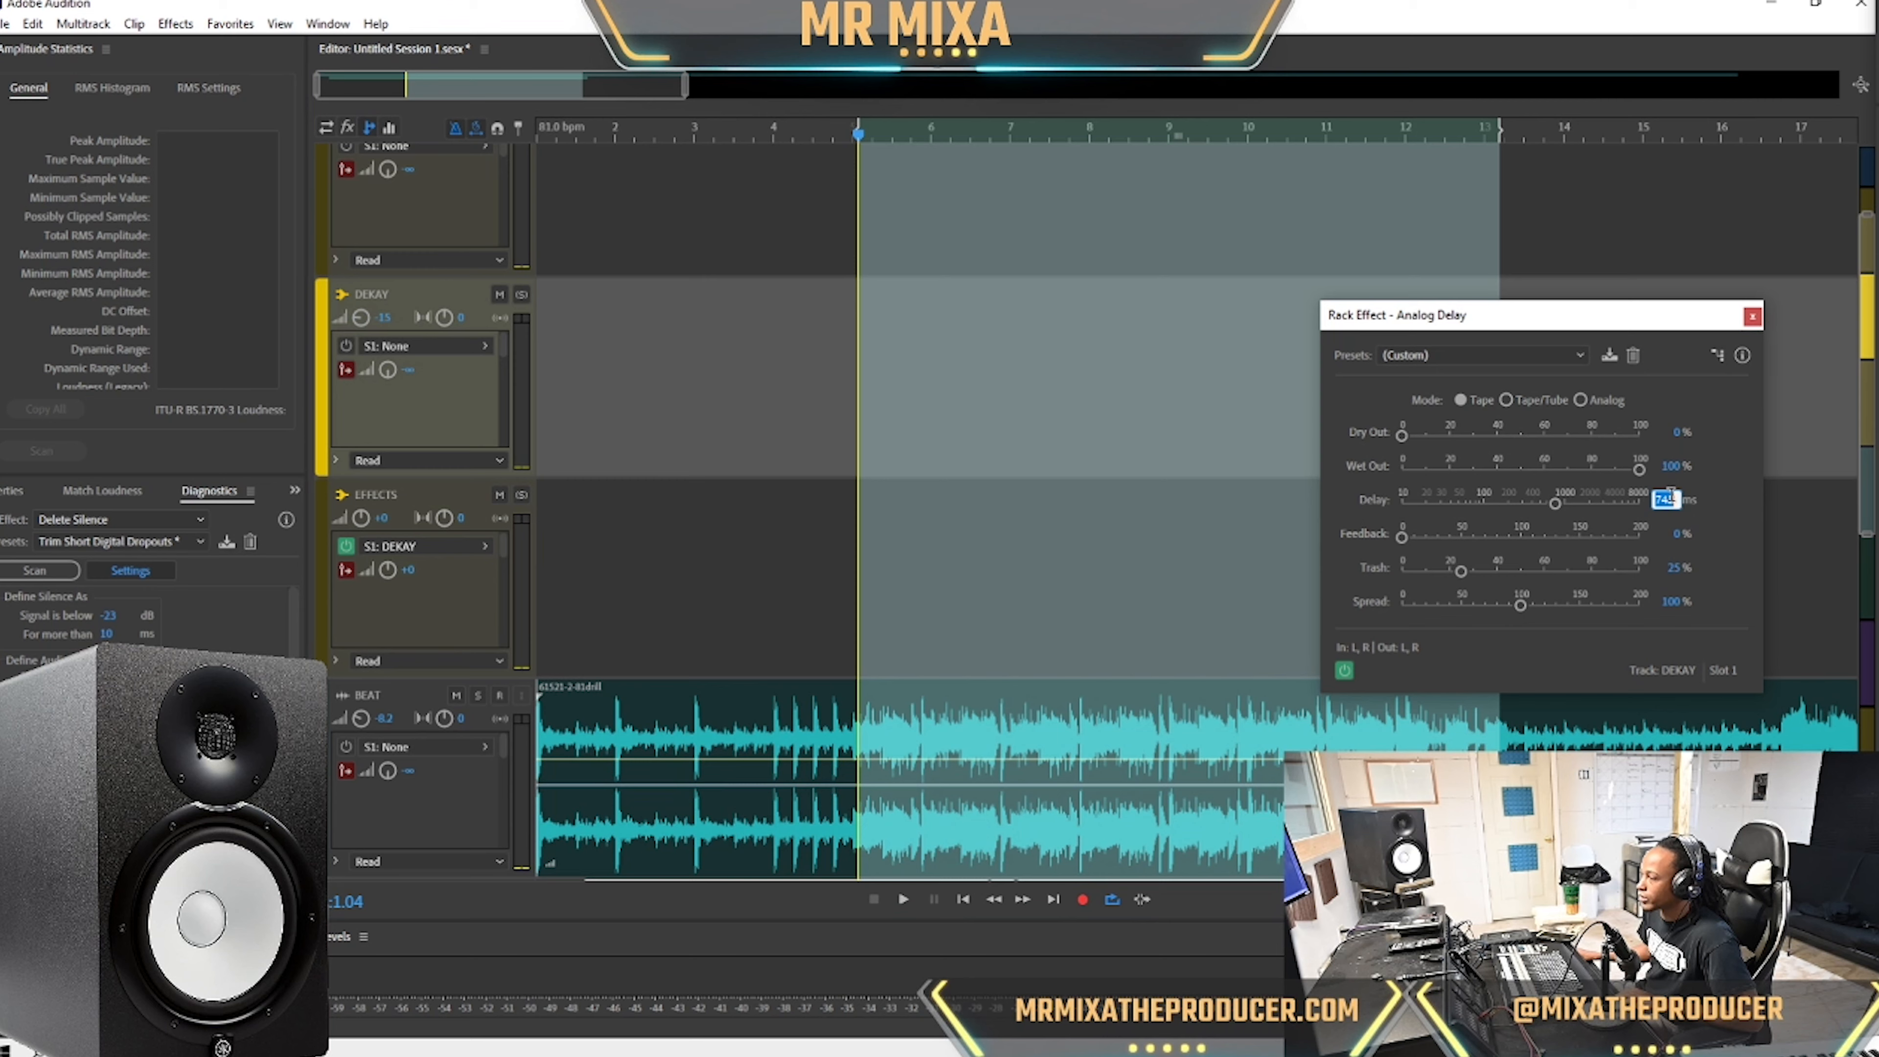
pyautogui.write('370')
pyautogui.press('Return')
pyautogui.press('space')
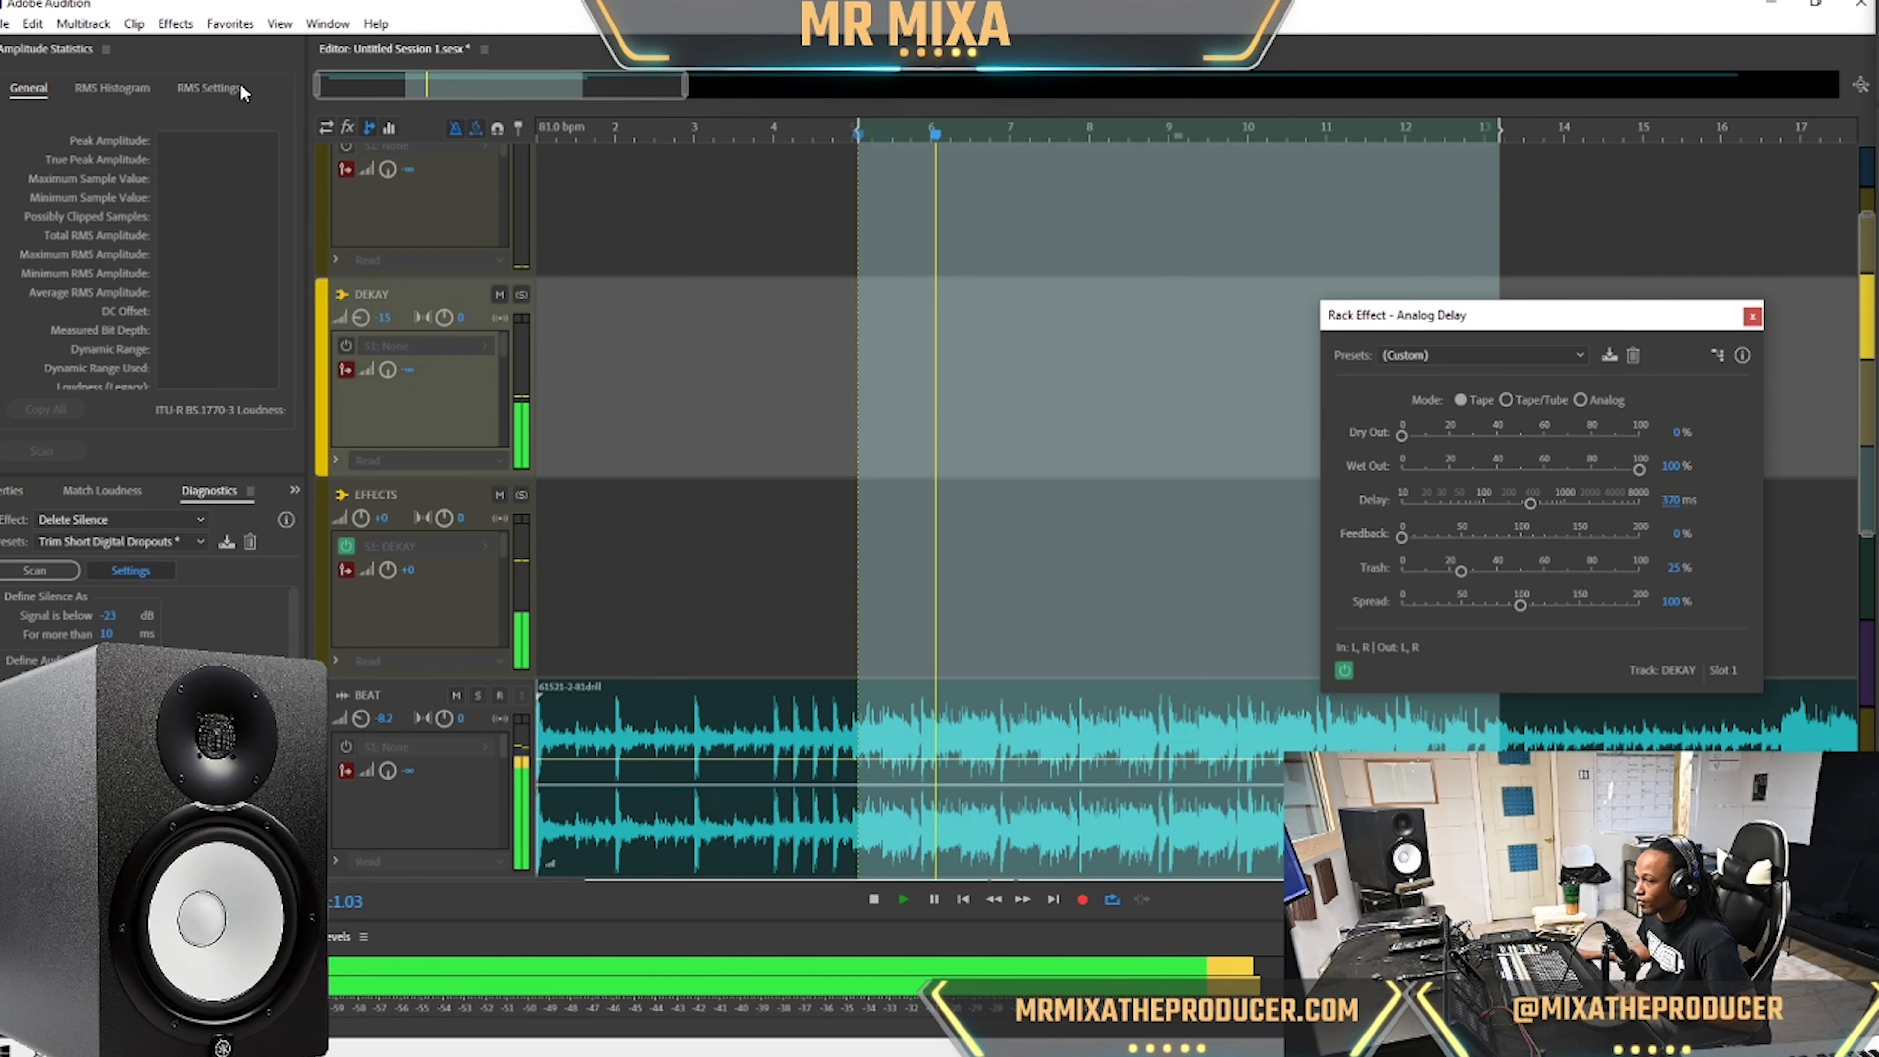
# Show the track effects racks, add a Parametric Equalizer after the Analog Delay on DEKAY, and enable its high-pass at 234 Hz.
pyautogui.click(389, 127)
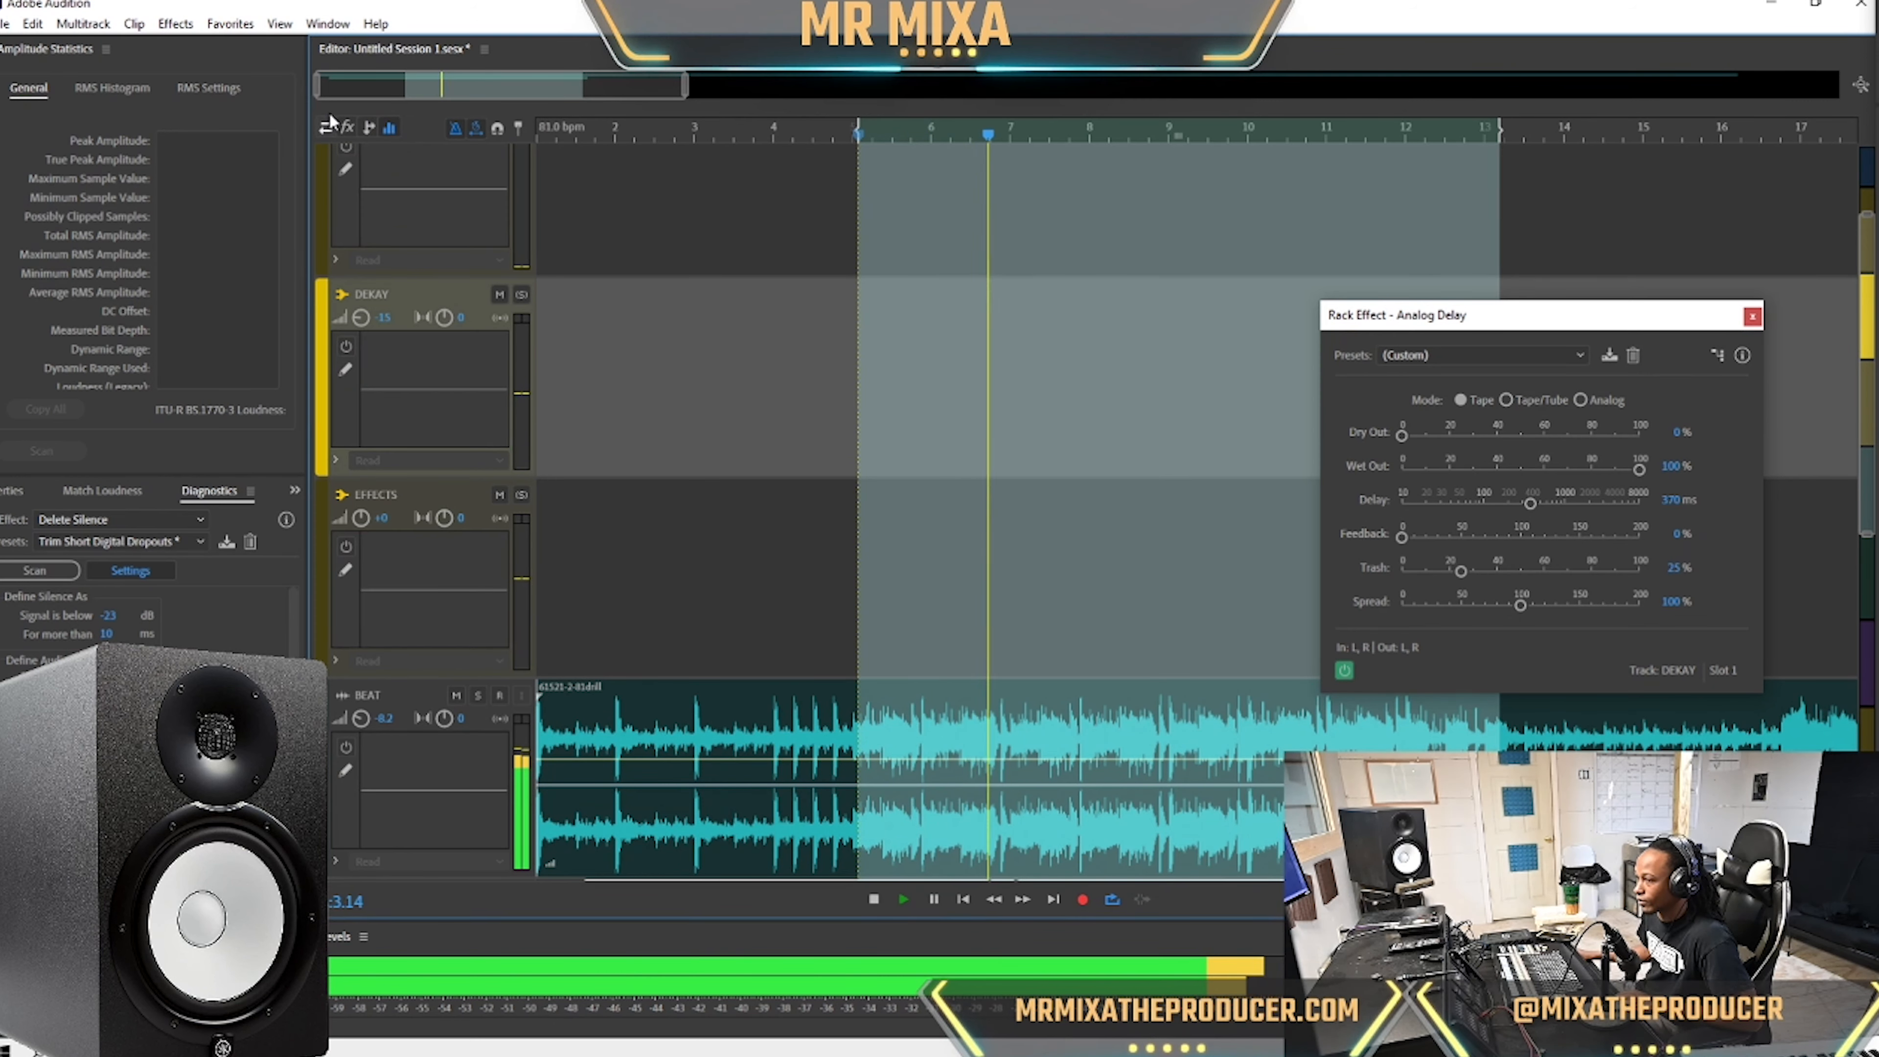
pyautogui.click(345, 128)
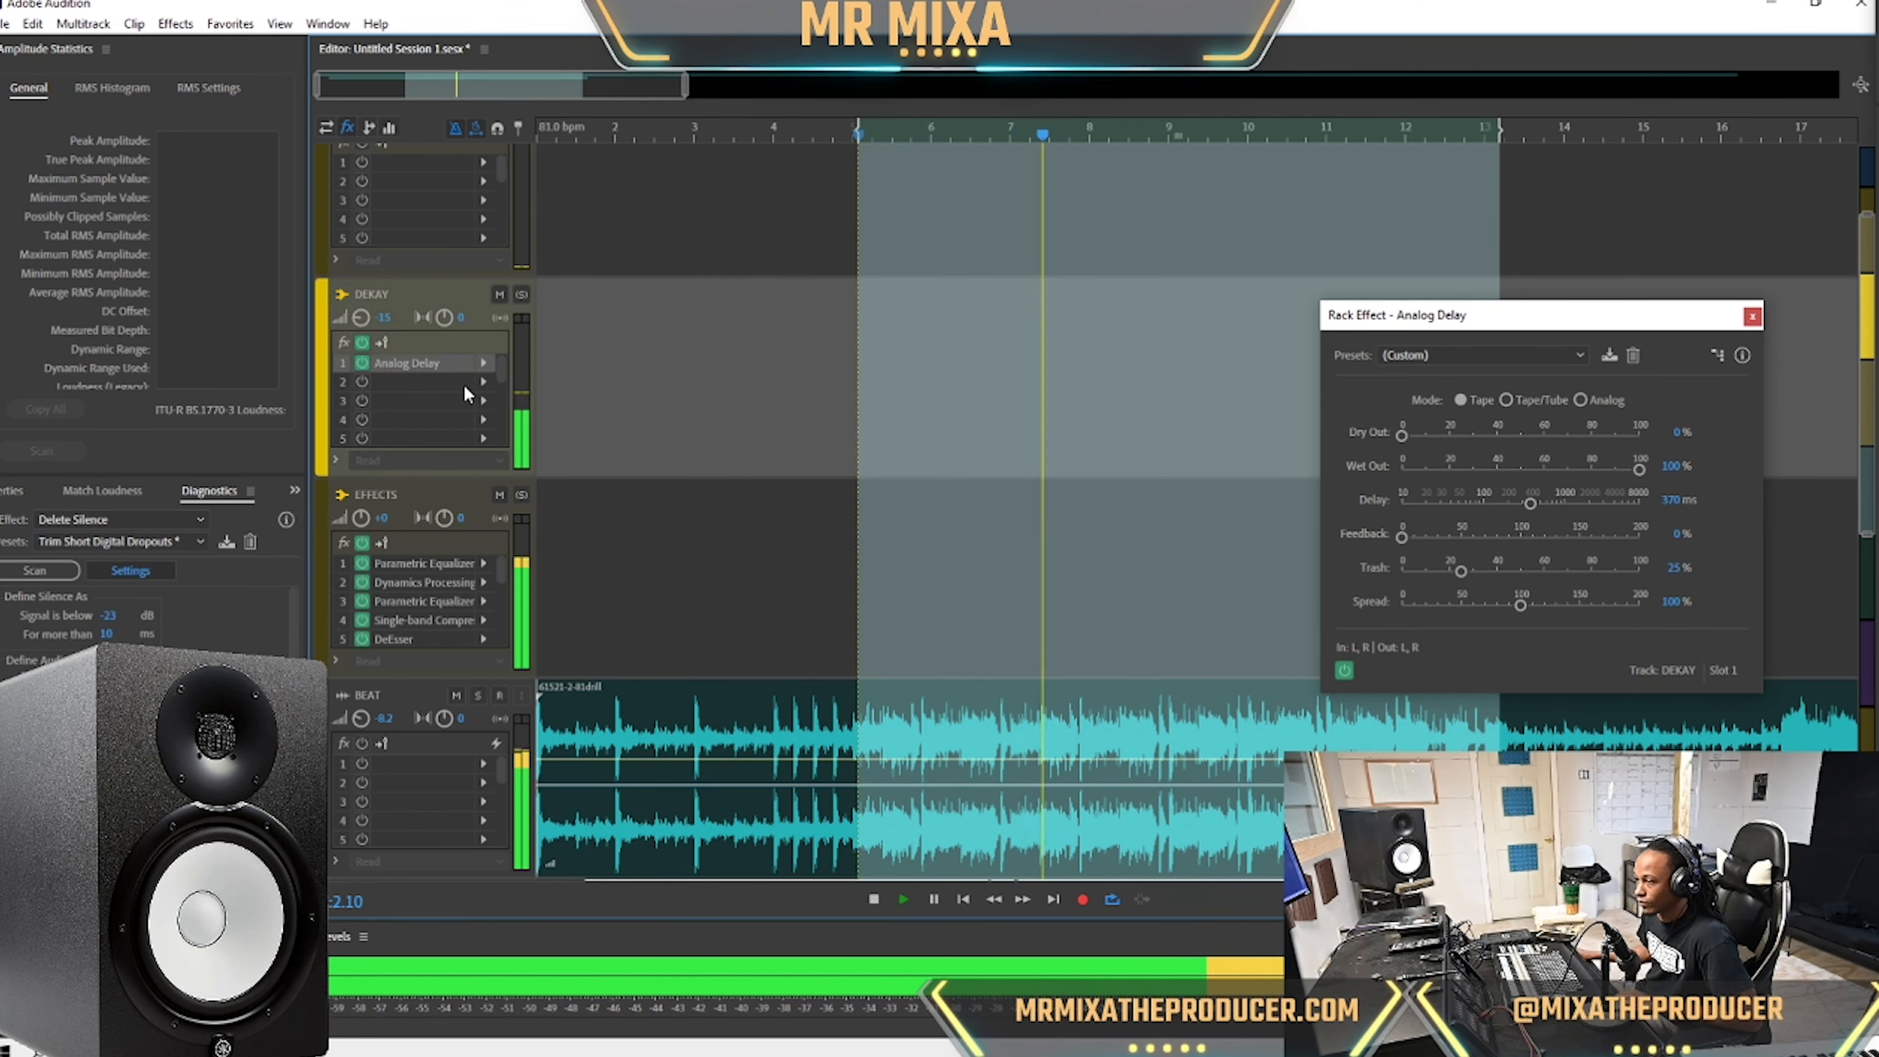
pyautogui.press('space')
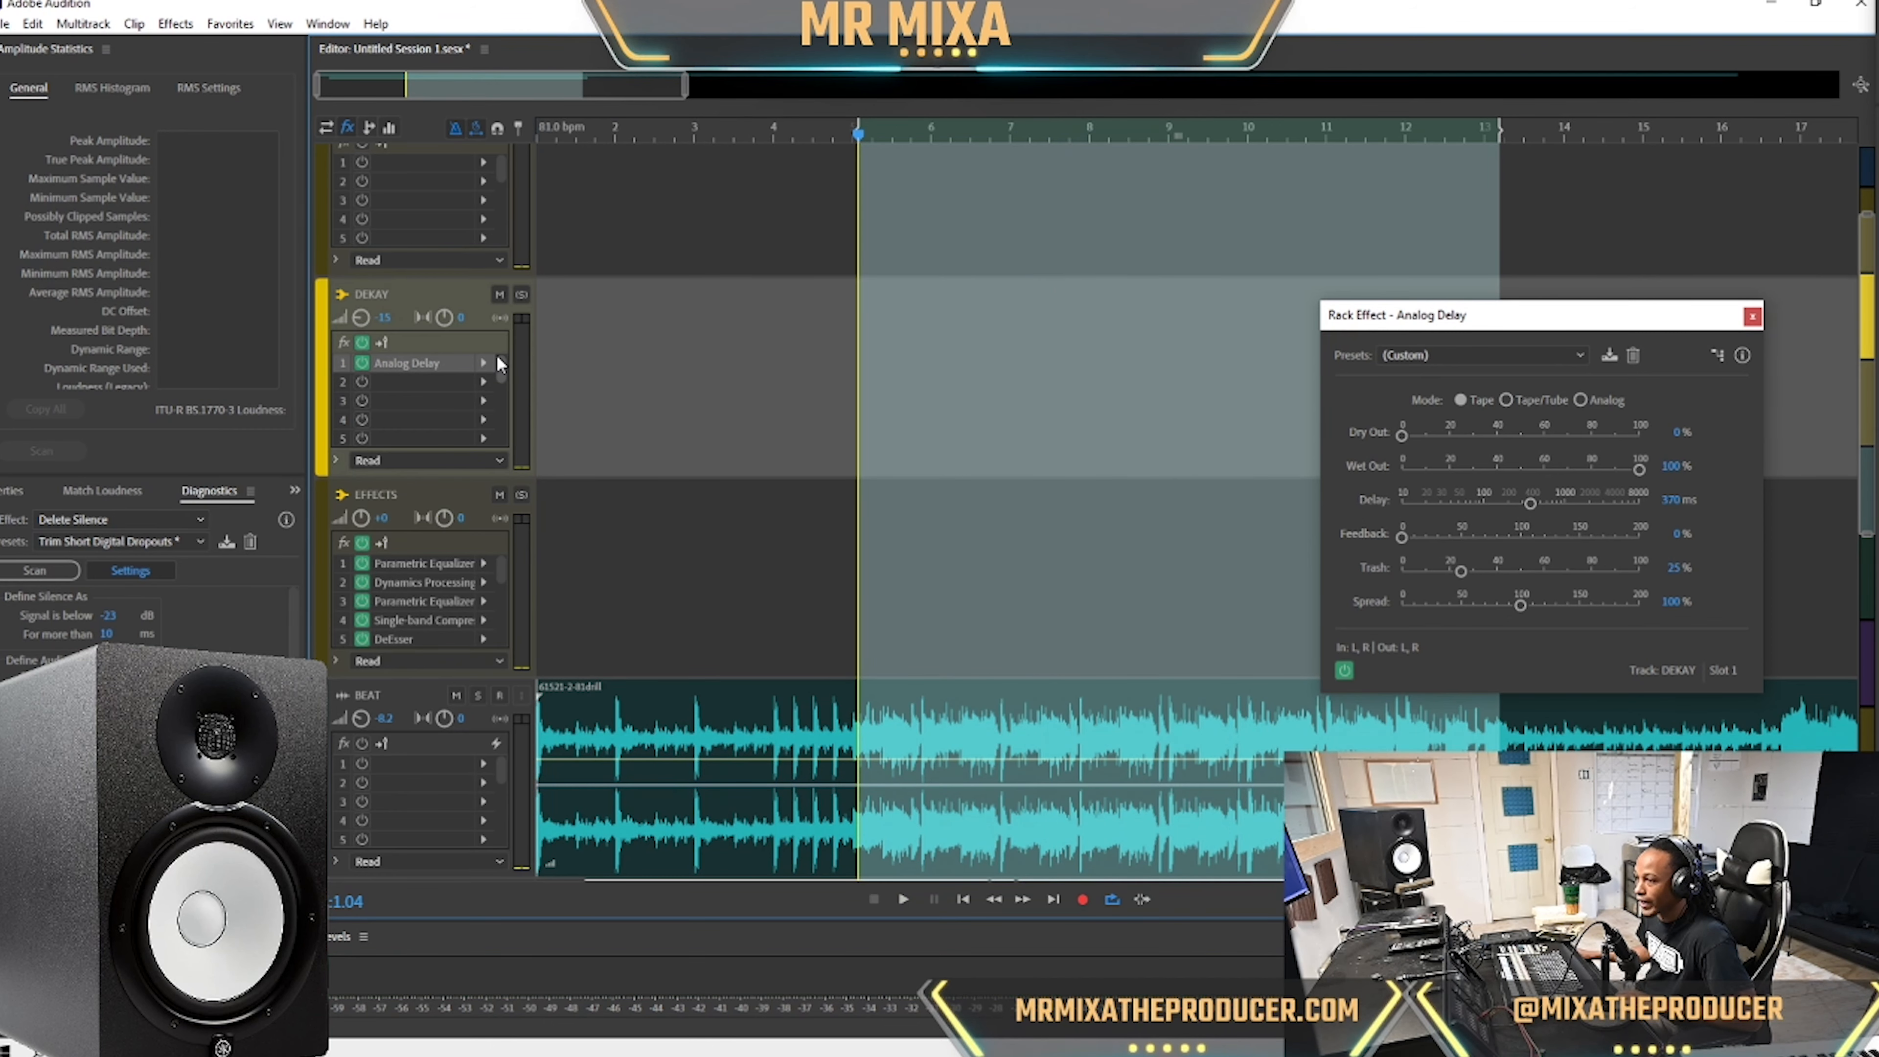
pyautogui.click(483, 382)
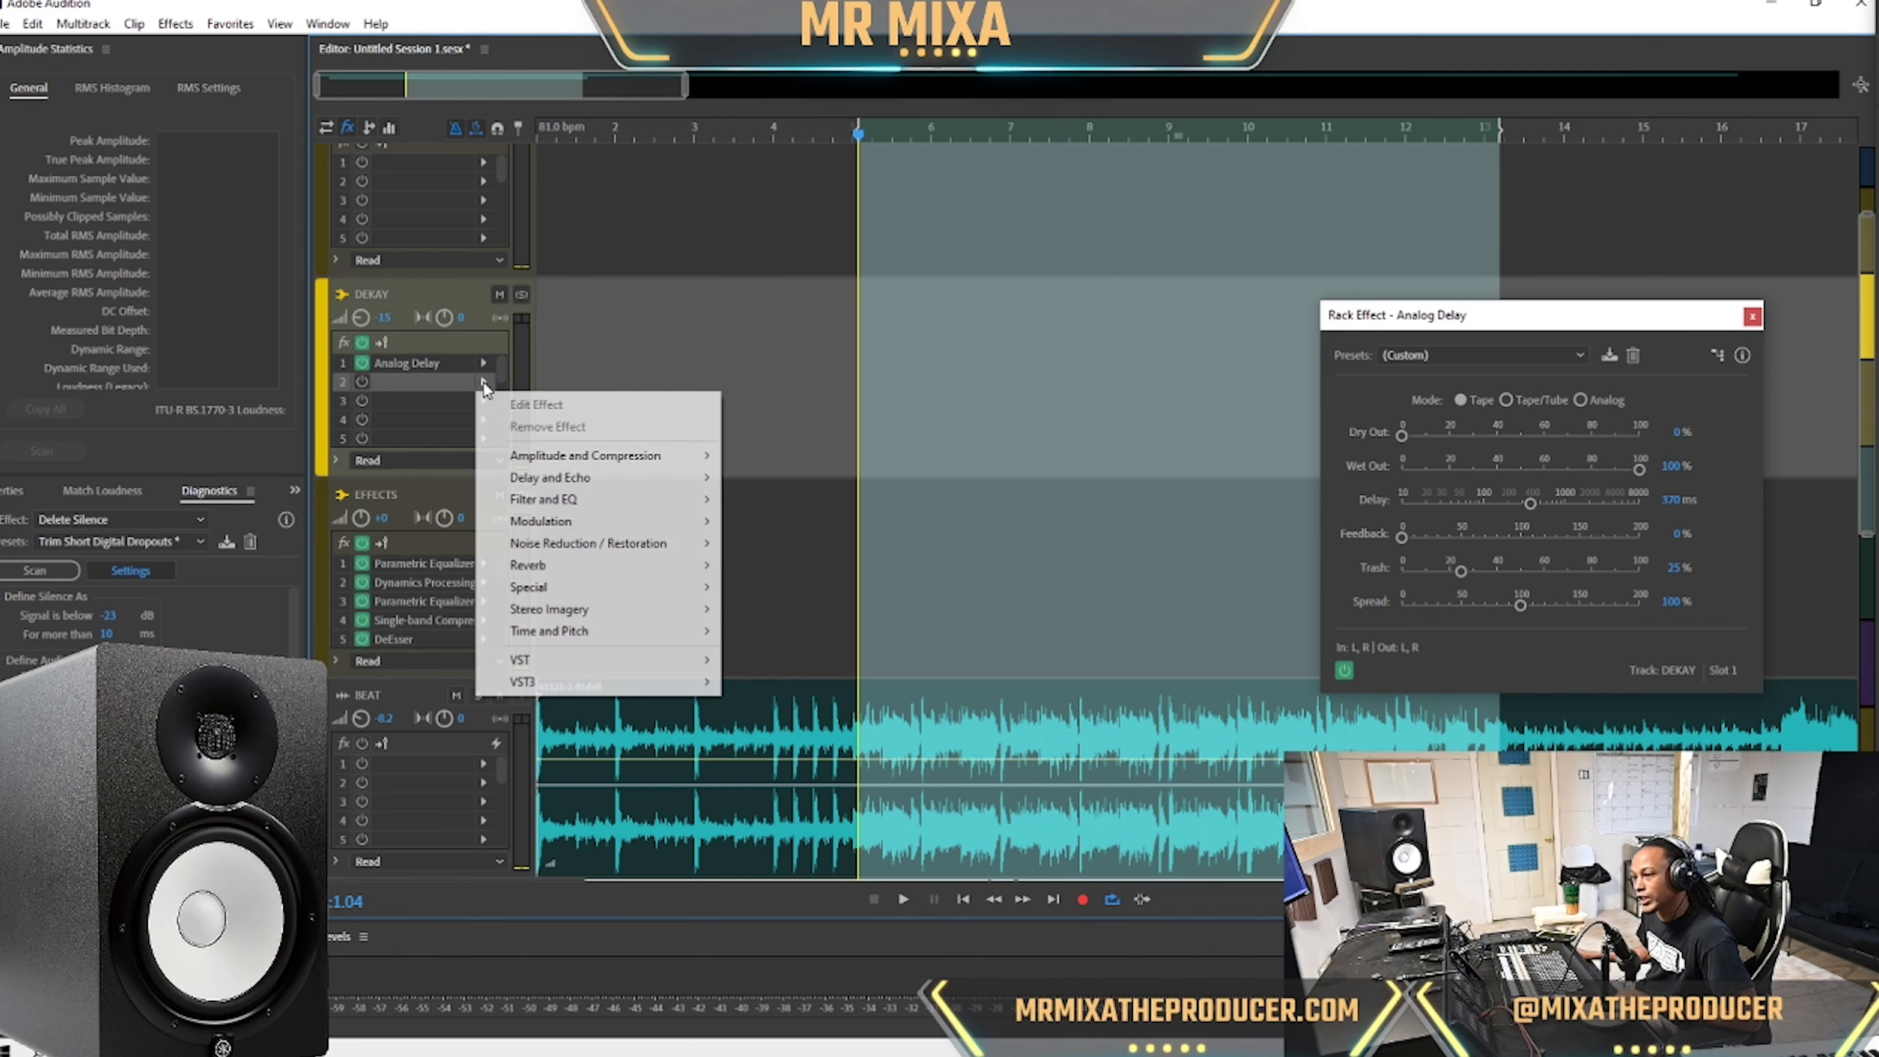
pyautogui.moveTo(664, 501)
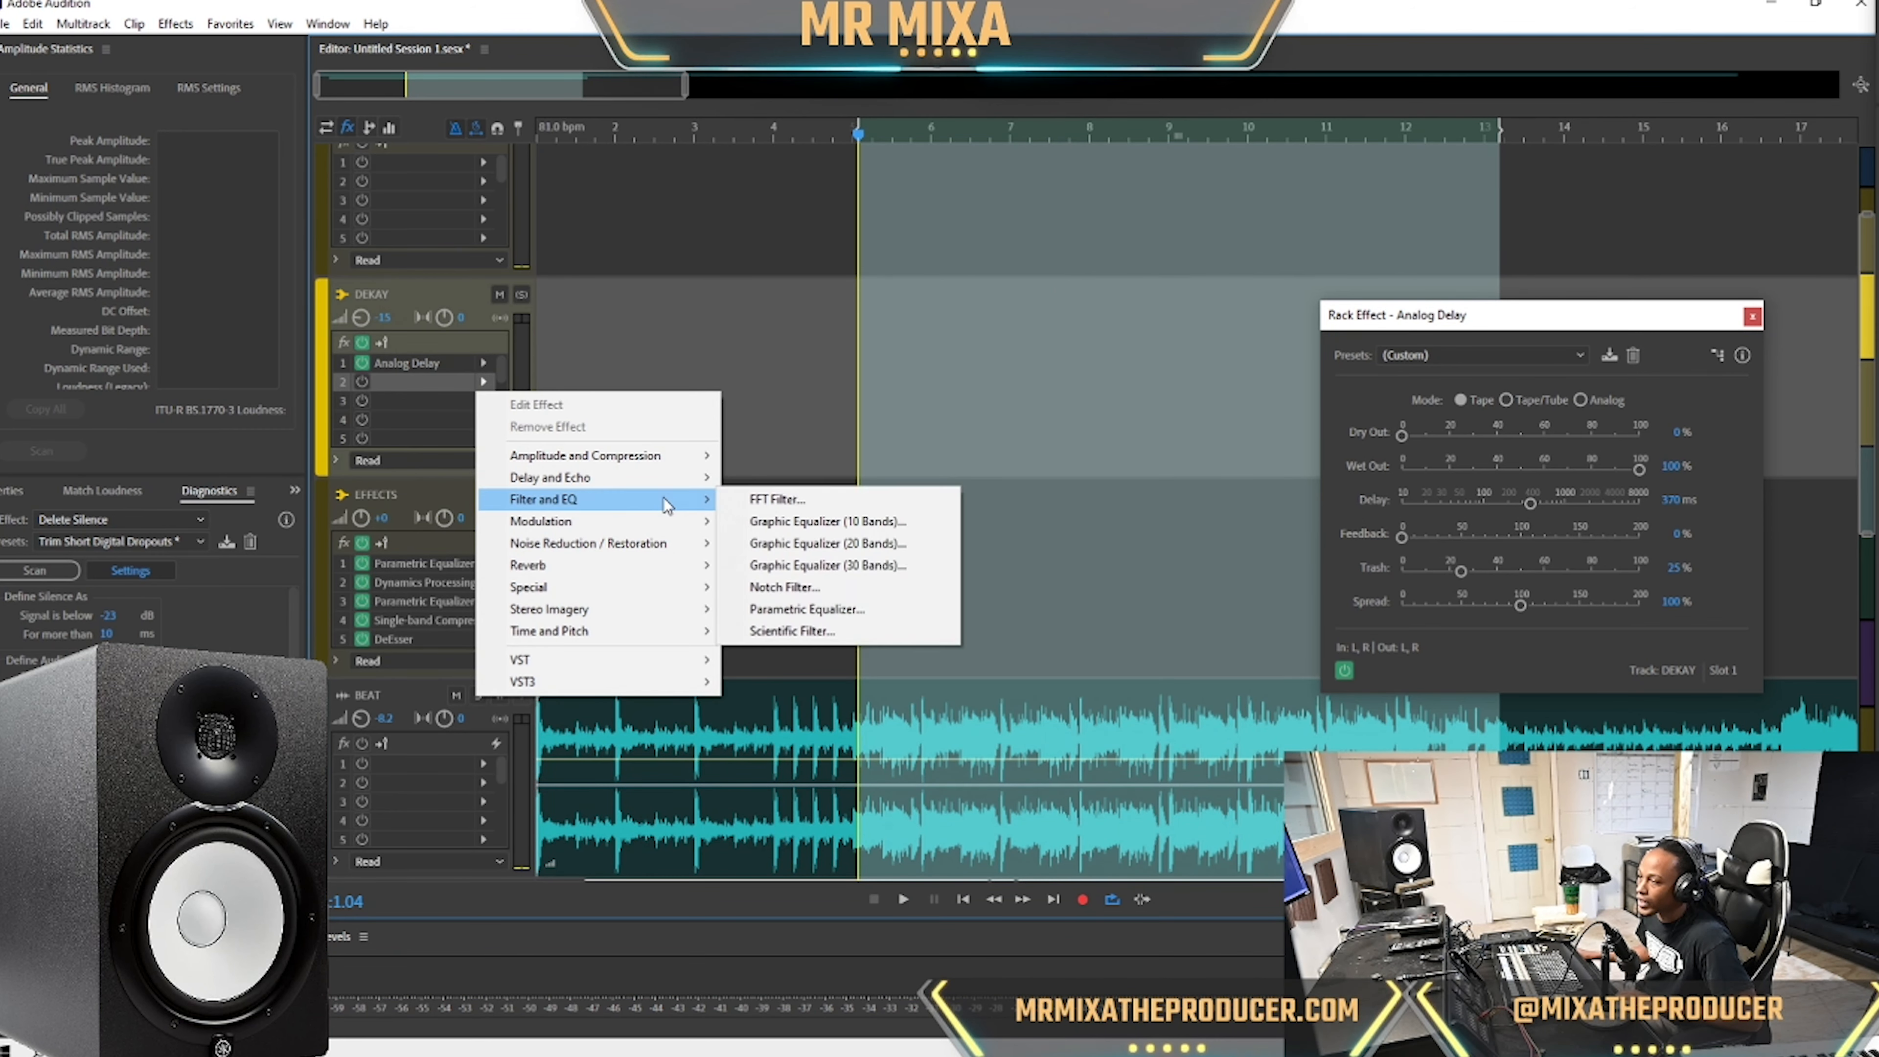
pyautogui.click(869, 609)
pyautogui.click(691, 651)
pyautogui.moveTo(689, 574); pyautogui.dragTo(899, 604)
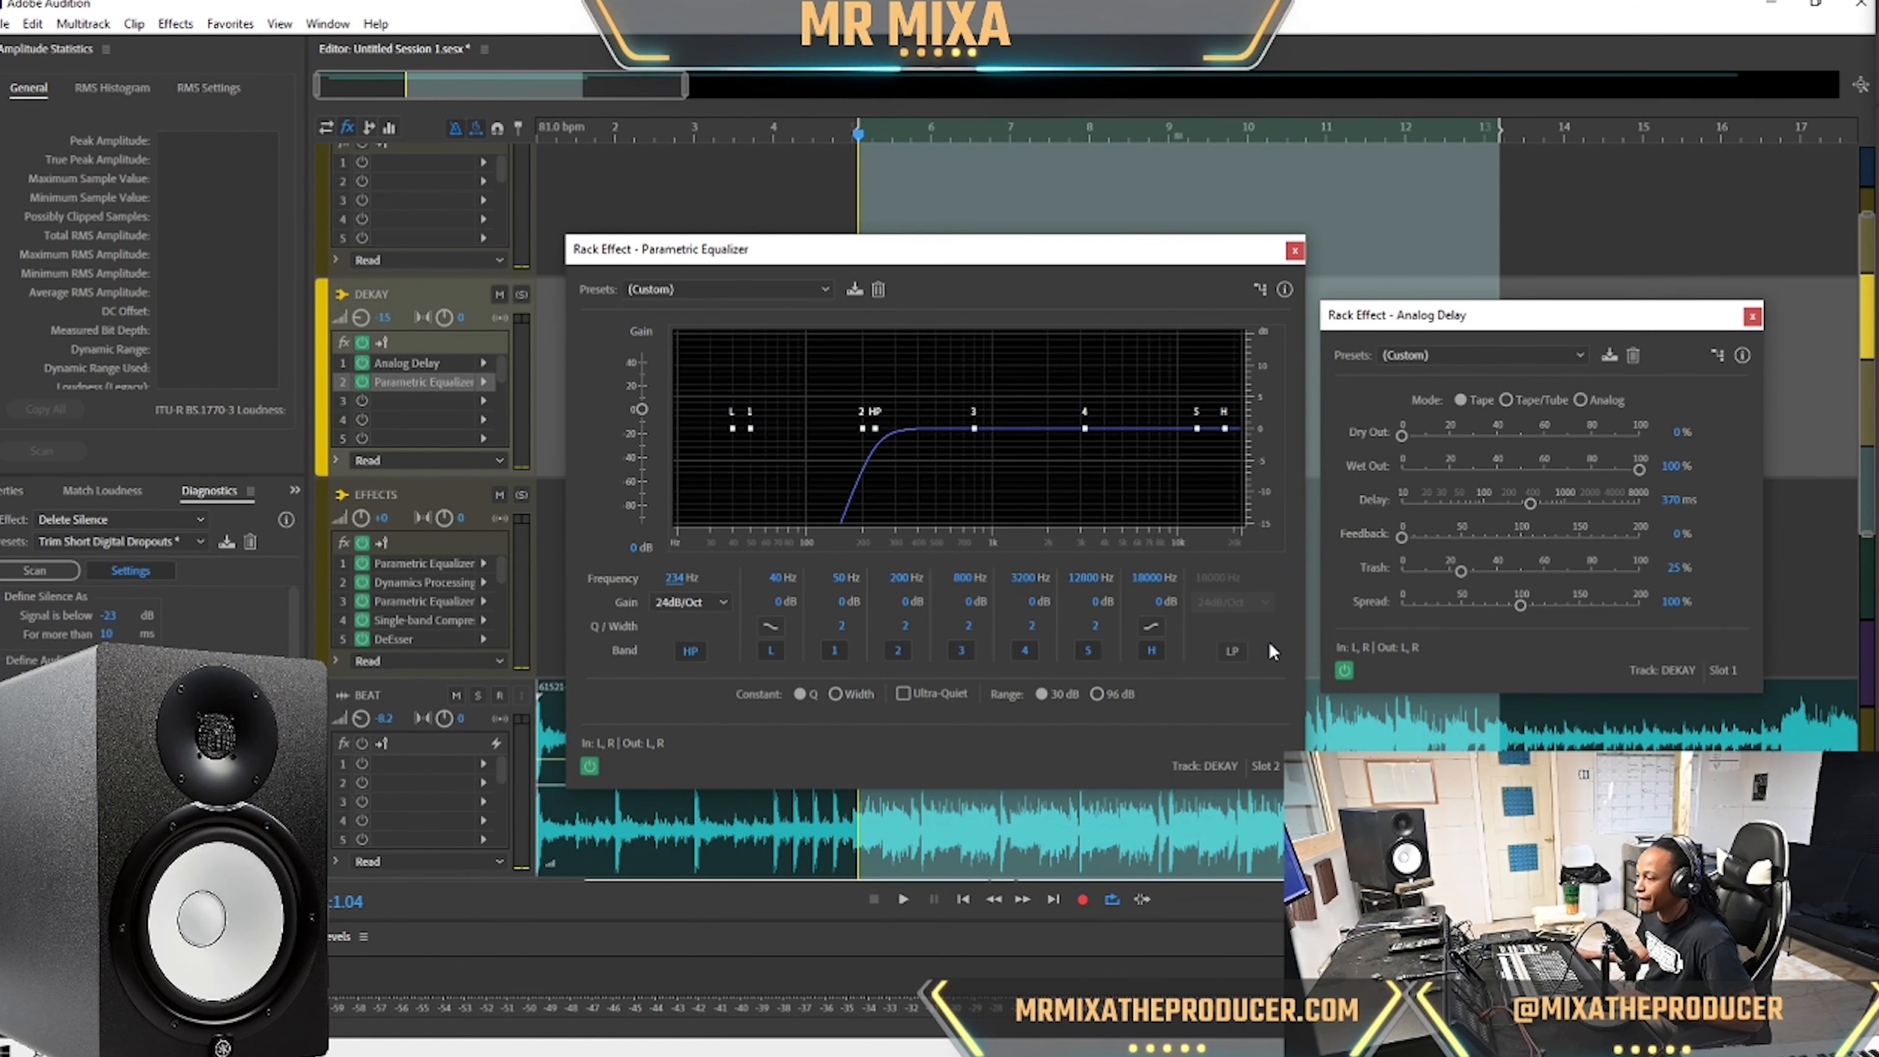
# Enable the equalizer's low-pass at 2687 Hz and cut the 800 Hz band by 8.4 dB with a lower Q during playback.
pyautogui.click(1241, 656)
pyautogui.moveTo(1217, 577); pyautogui.dragTo(1227, 691)
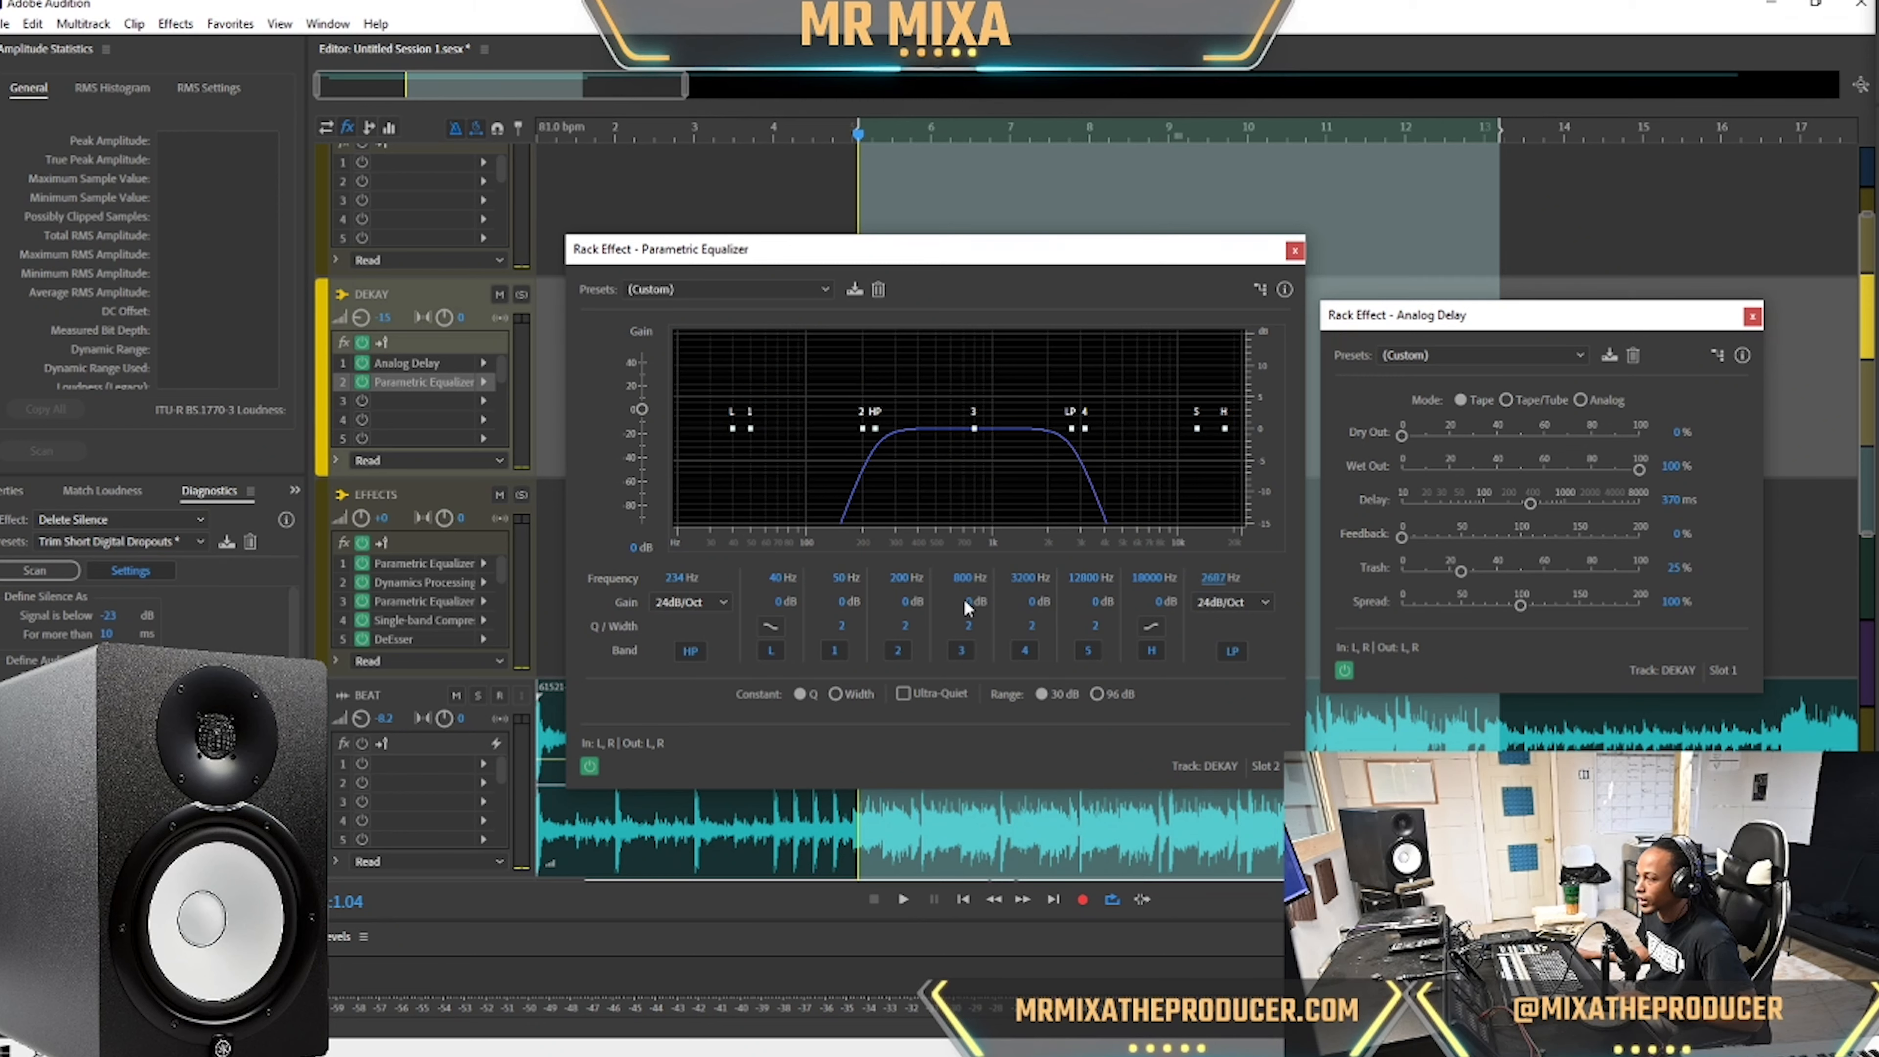
pyautogui.moveTo(970, 601); pyautogui.dragTo(981, 697)
pyautogui.press('space')
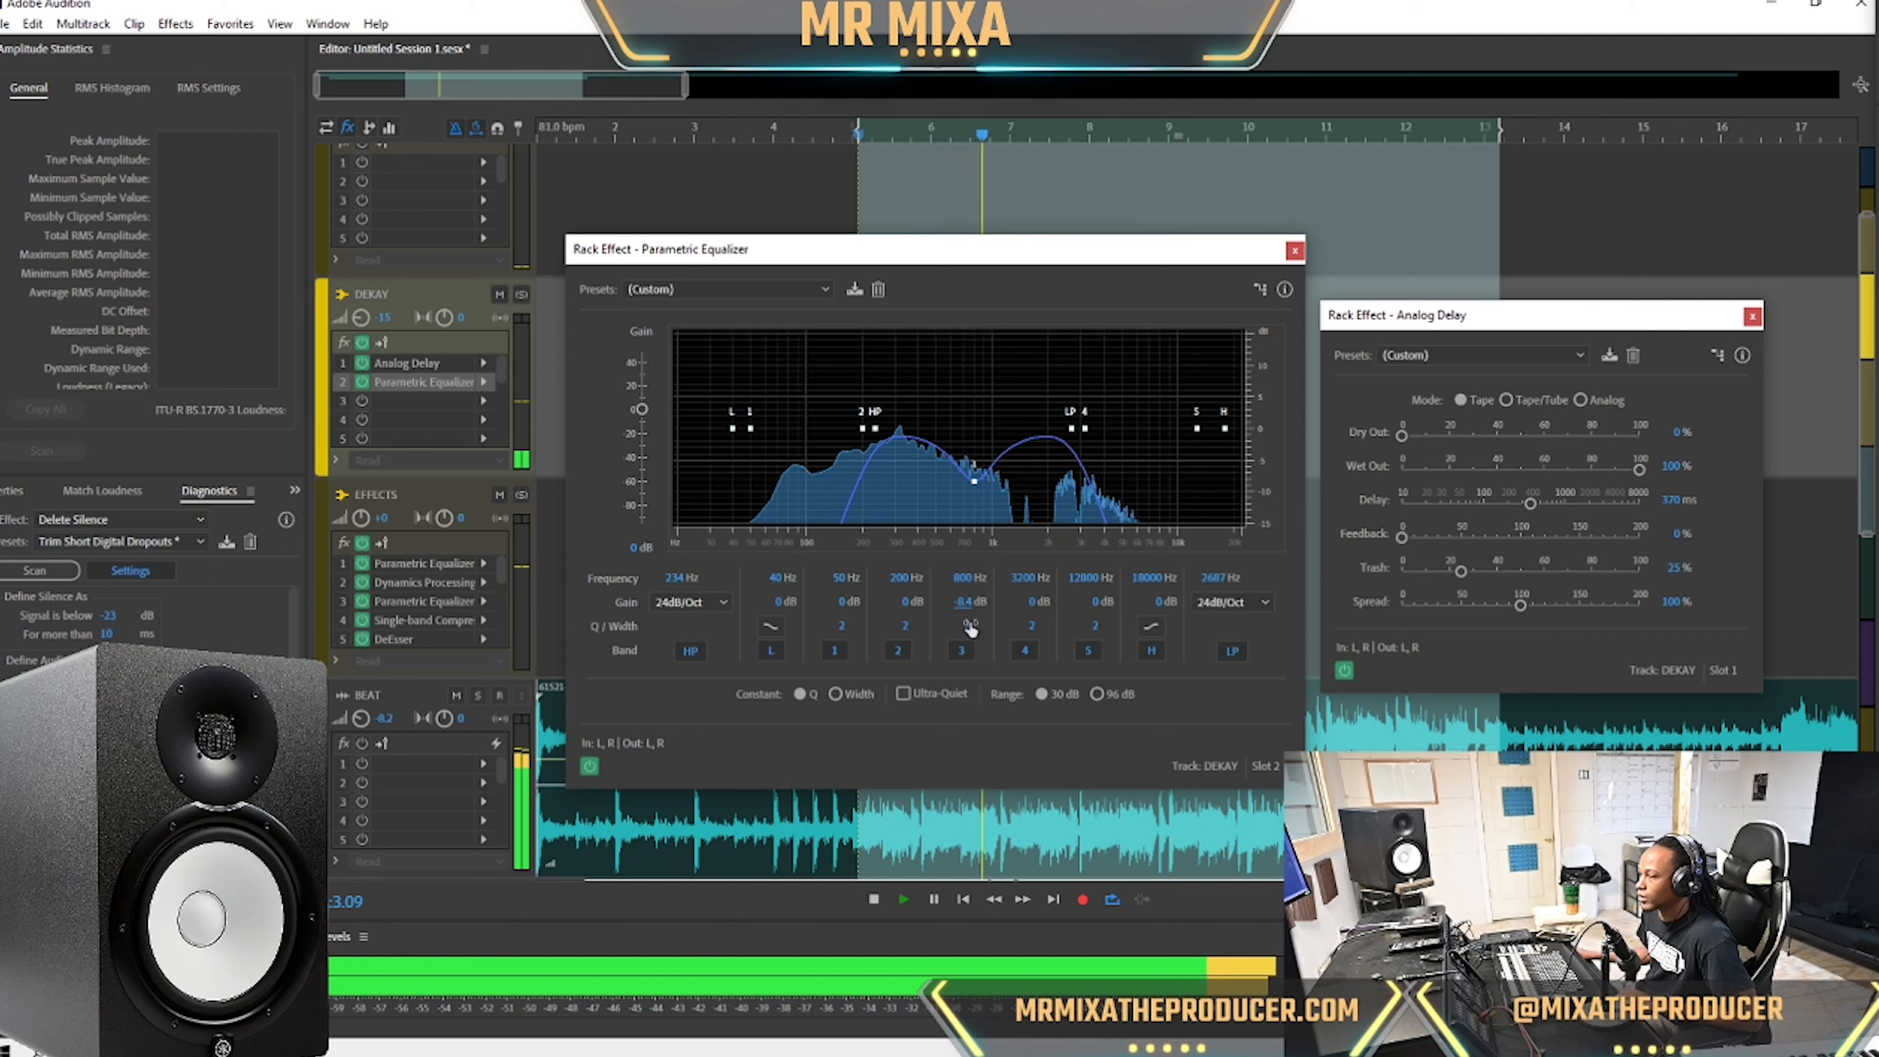
pyautogui.moveTo(970, 628); pyautogui.dragTo(961, 635)
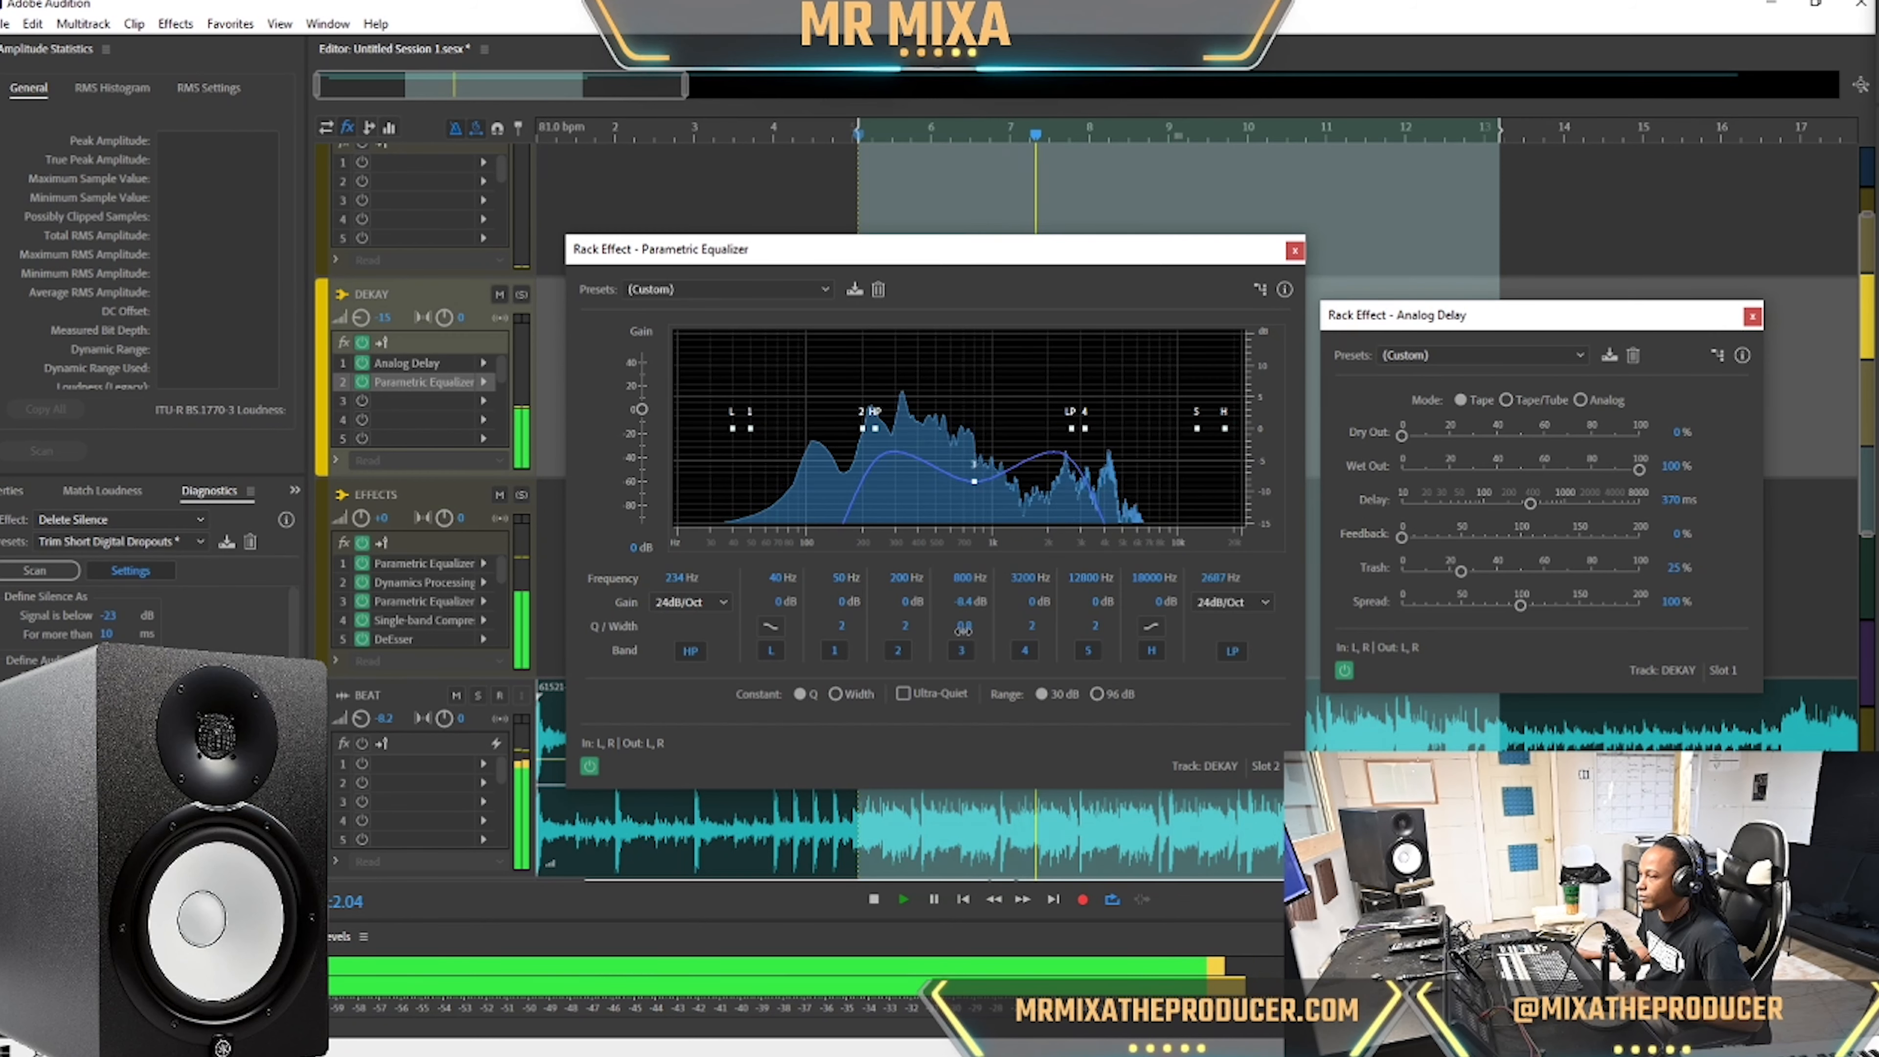
# Close both effect windows, lower the DEKAY bus volume to -19.2 dB and stop playback.
pyautogui.click(1295, 253)
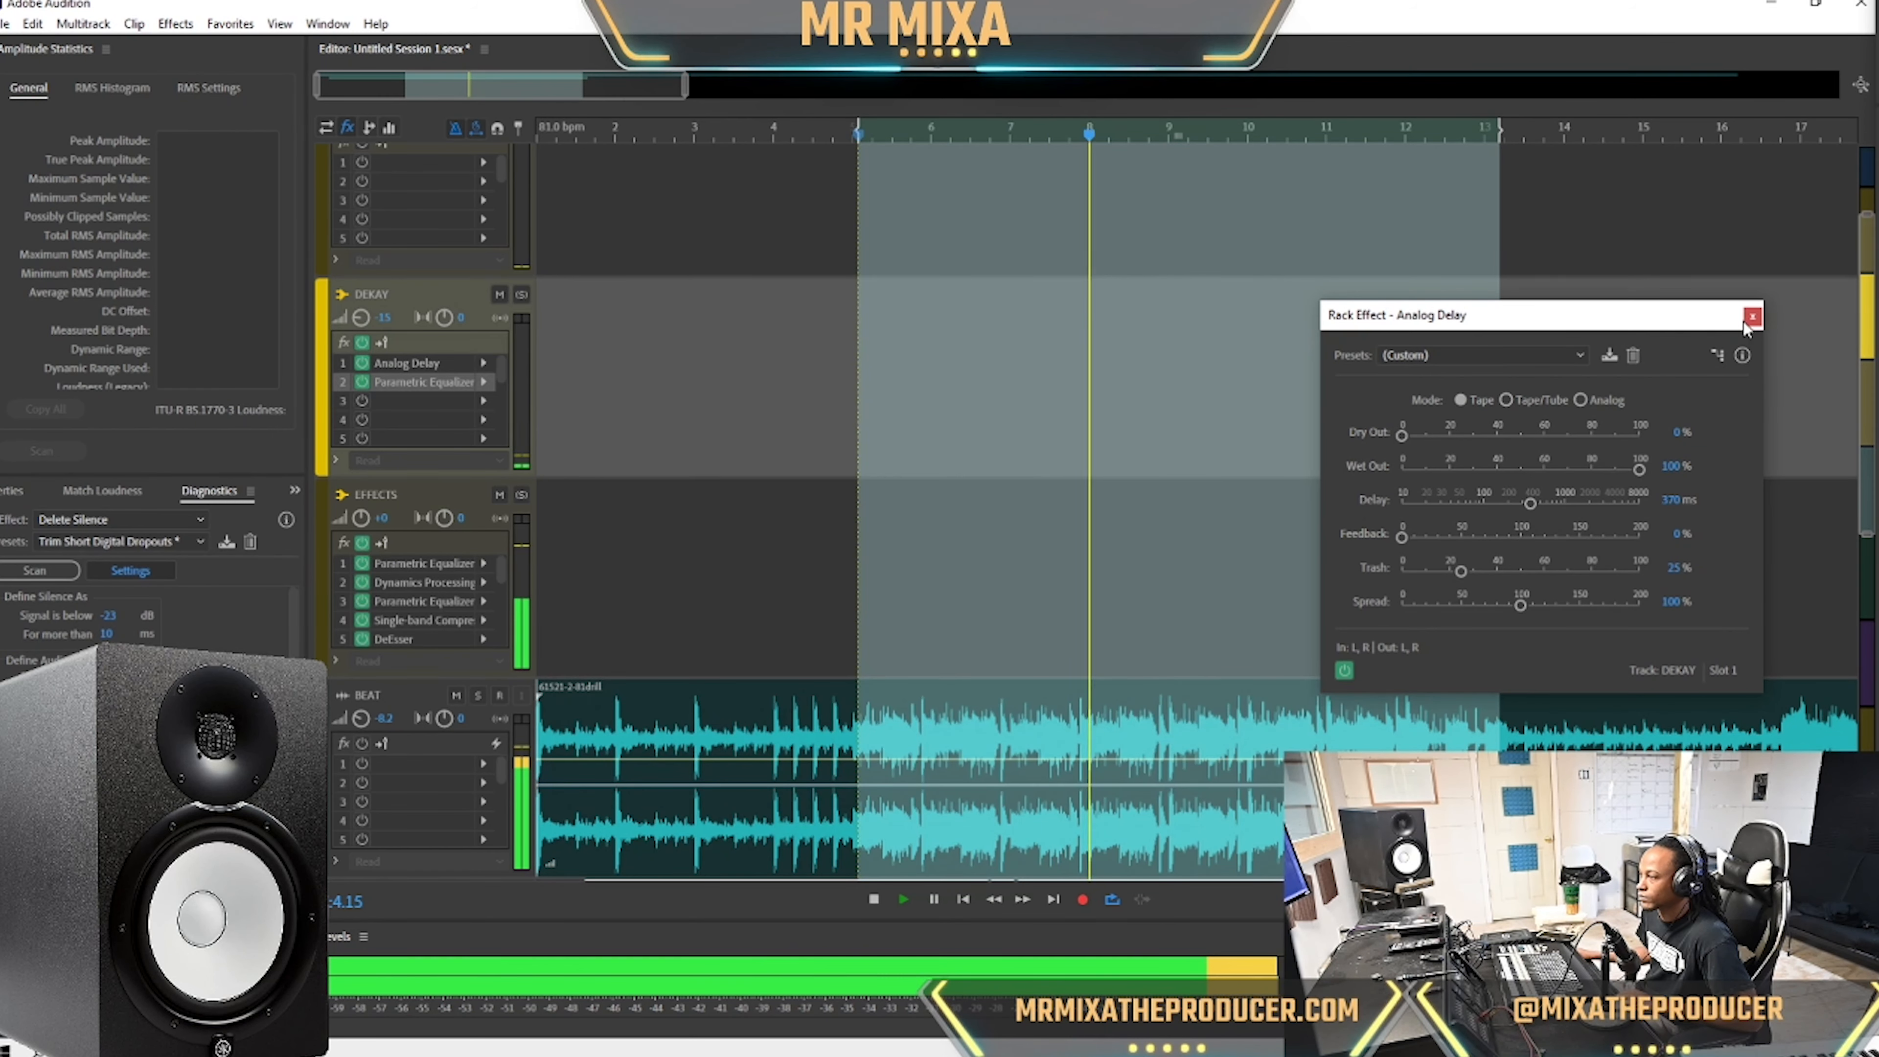
pyautogui.click(1753, 316)
pyautogui.moveTo(361, 321); pyautogui.dragTo(359, 327)
pyautogui.scroll(-2, 1127, 510)
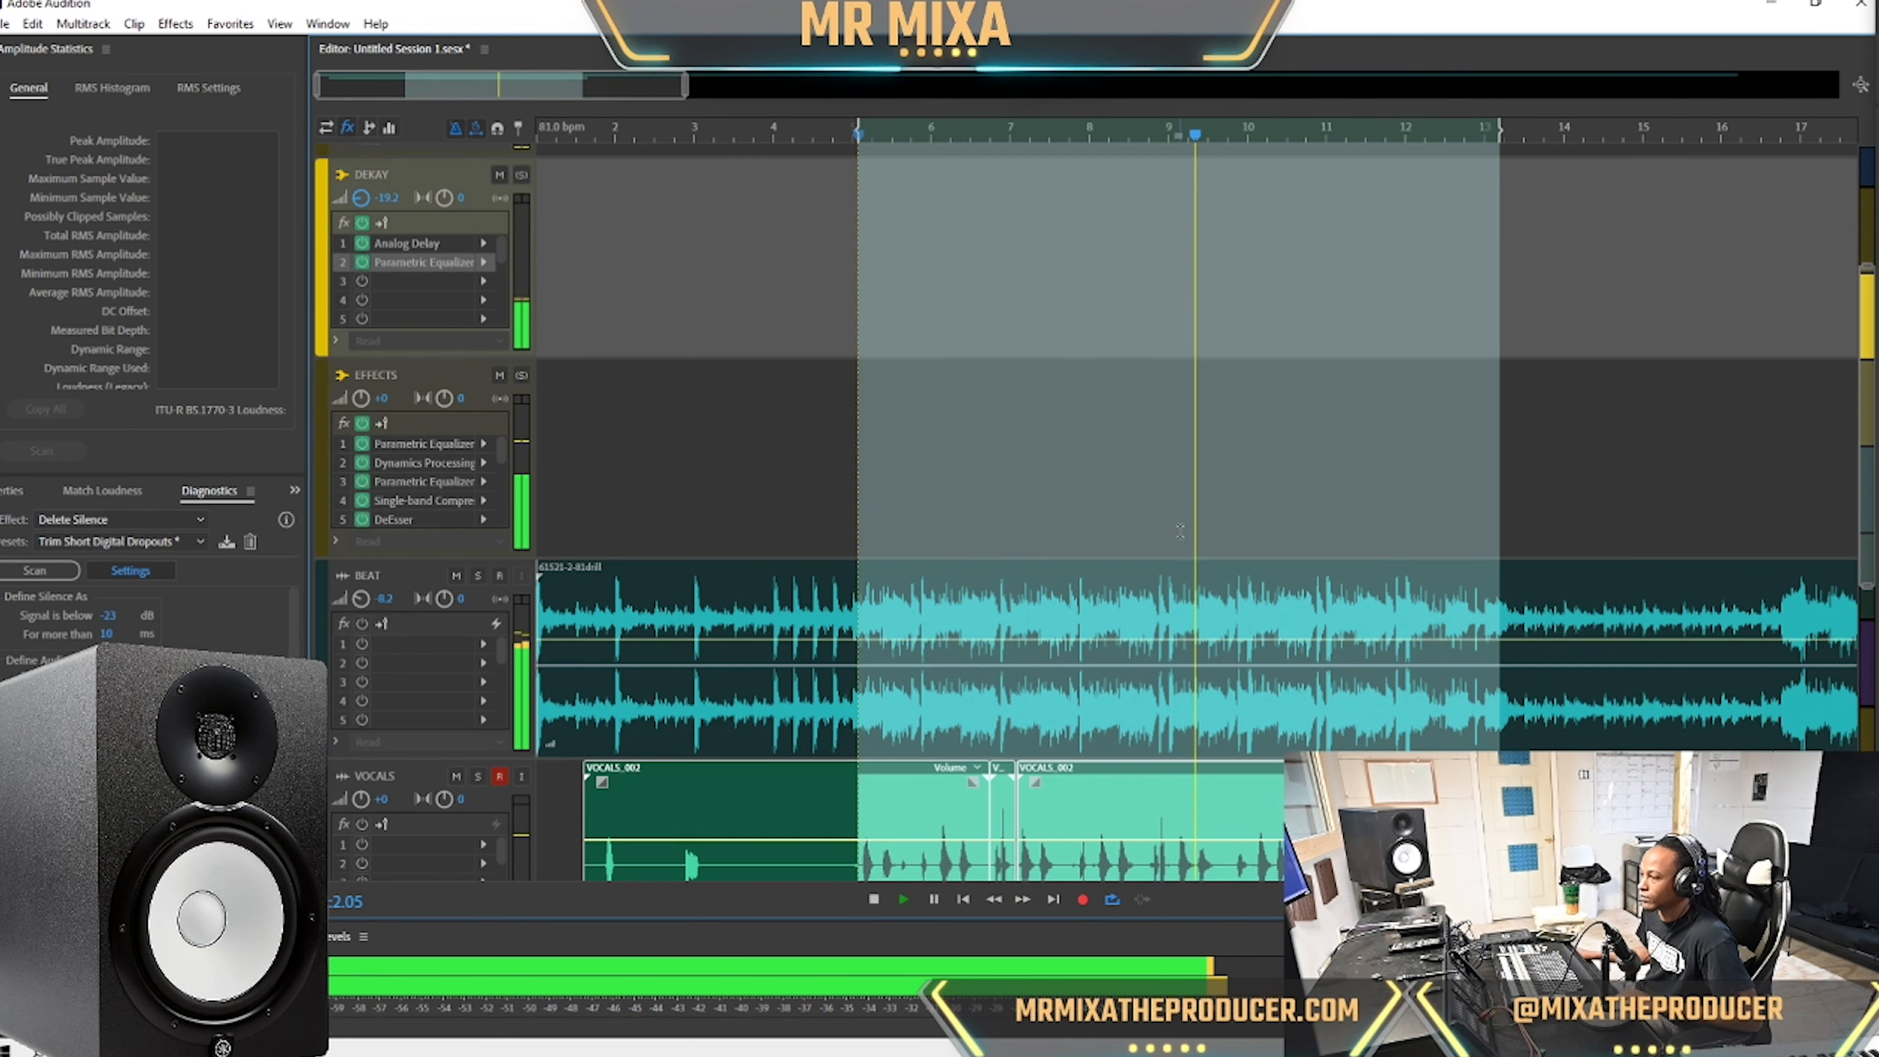
pyautogui.scroll(-1, 909, 455)
pyautogui.scroll(2, 909, 454)
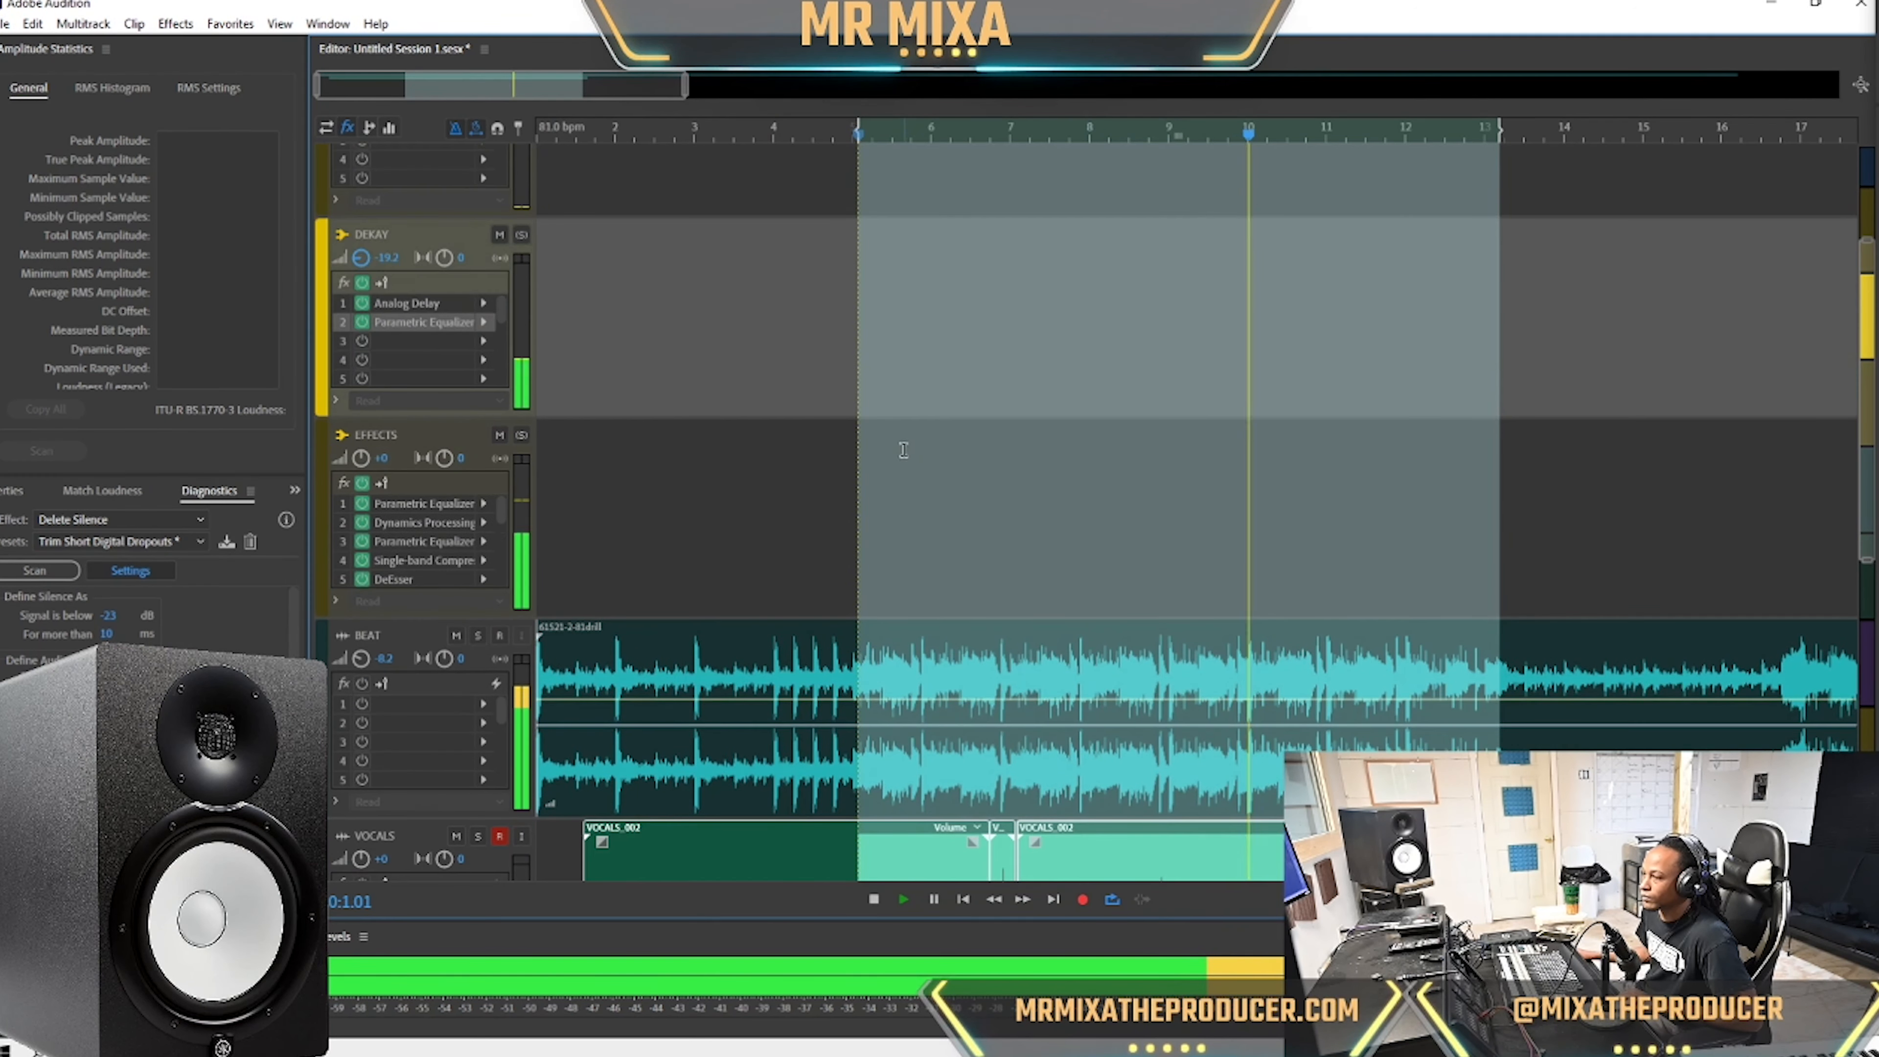
pyautogui.press('space')
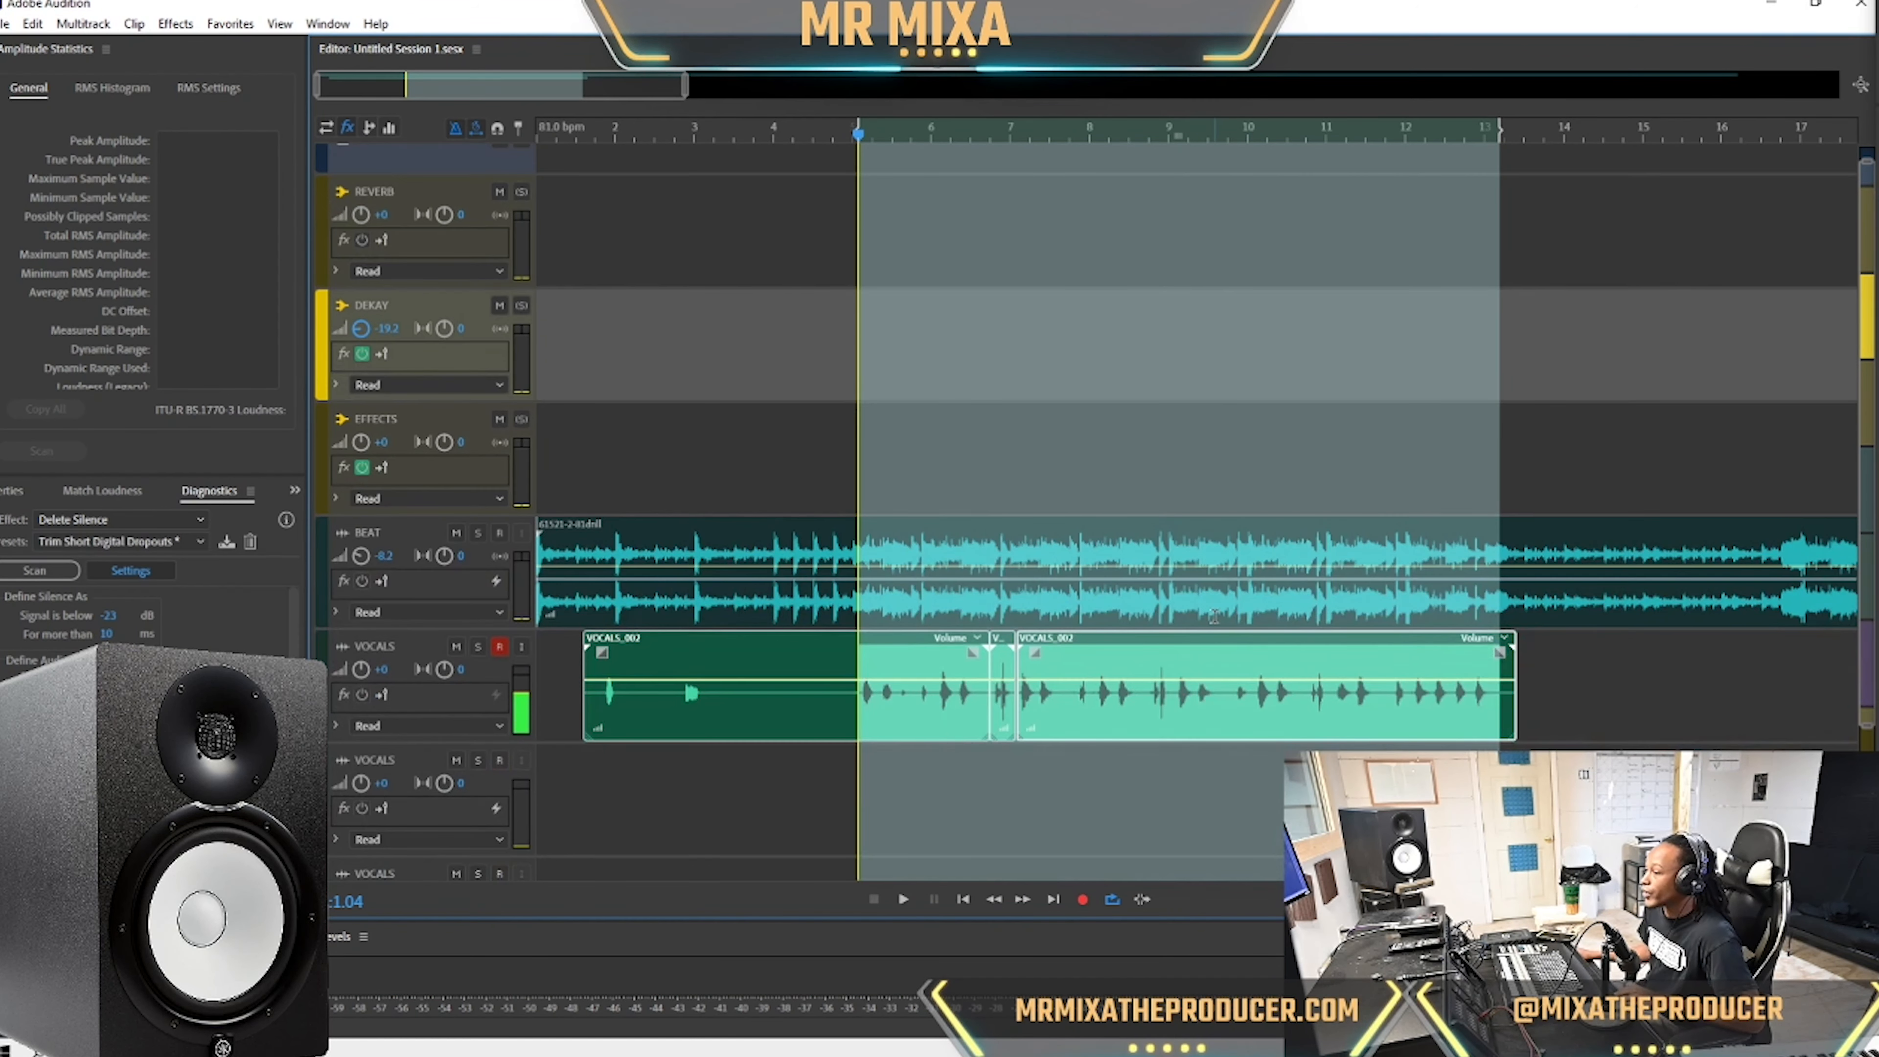
# Play the session to check the mix, then restart playback from just before bar 5.
pyautogui.press('space')
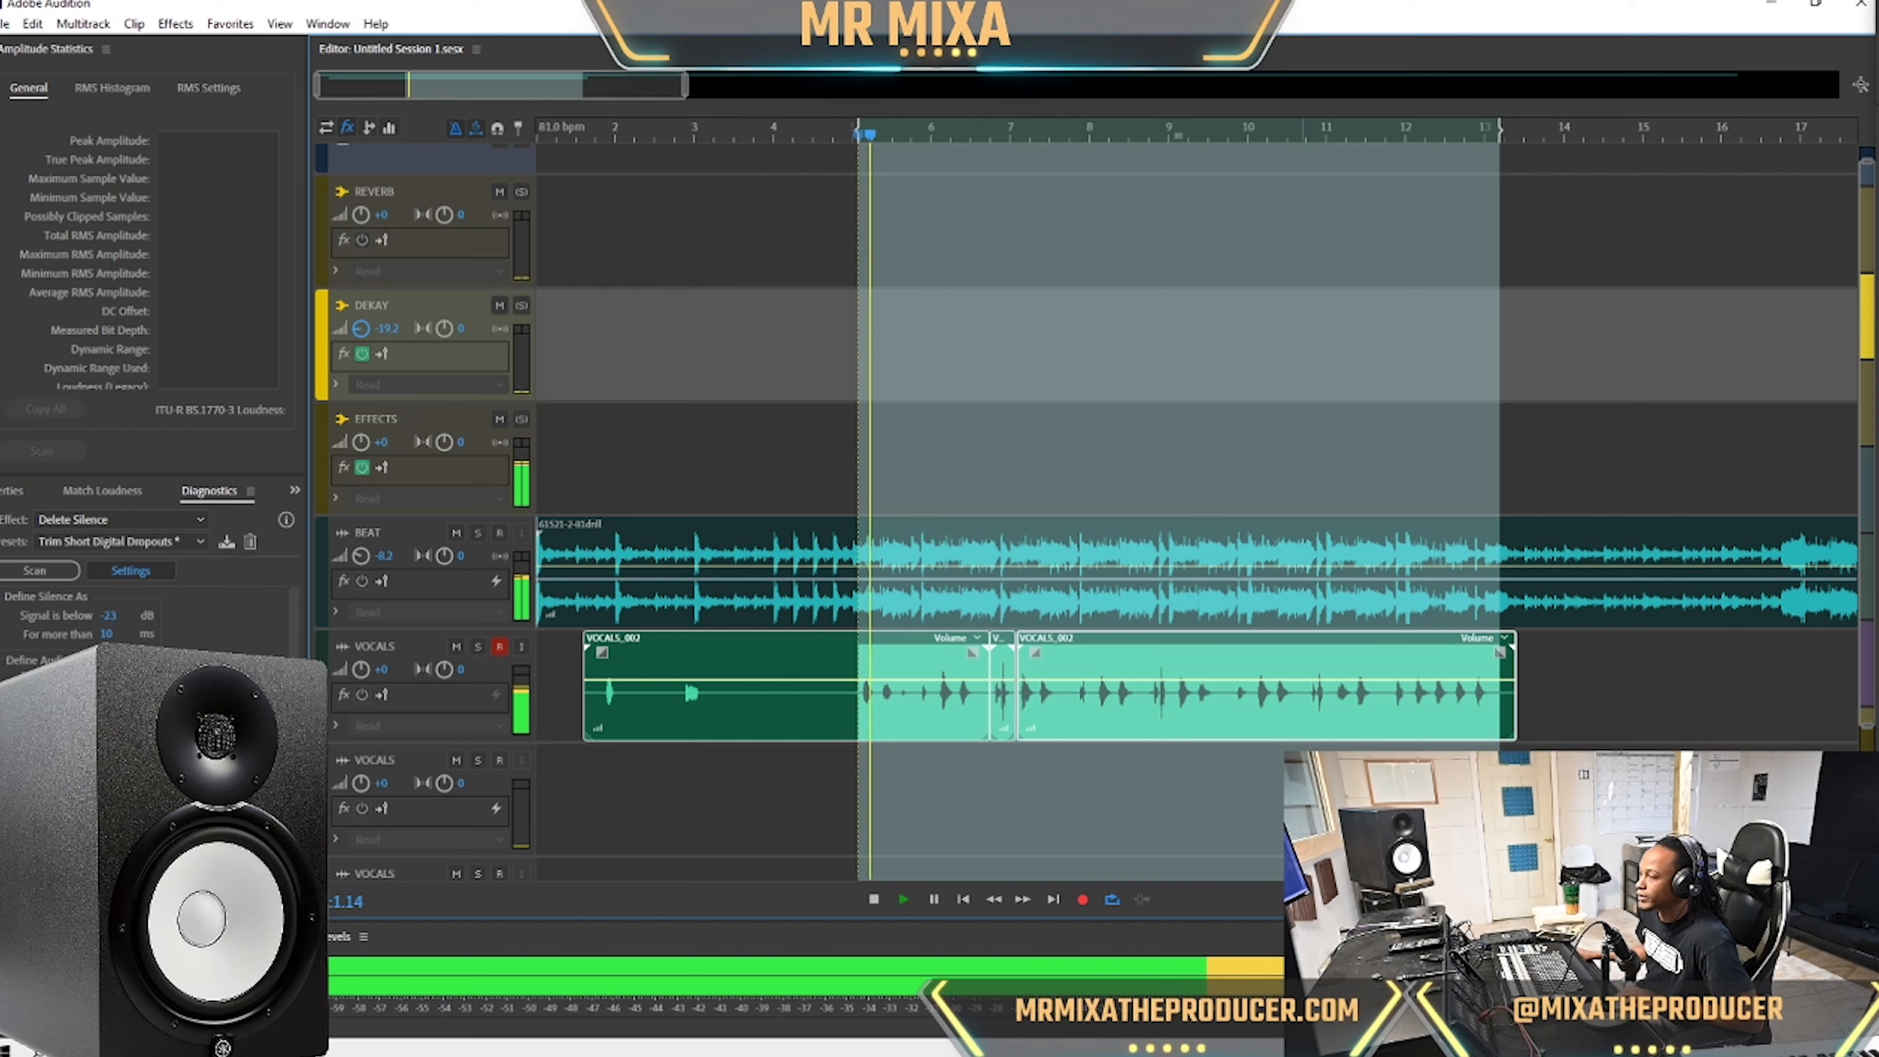
pyautogui.click(1450, 799)
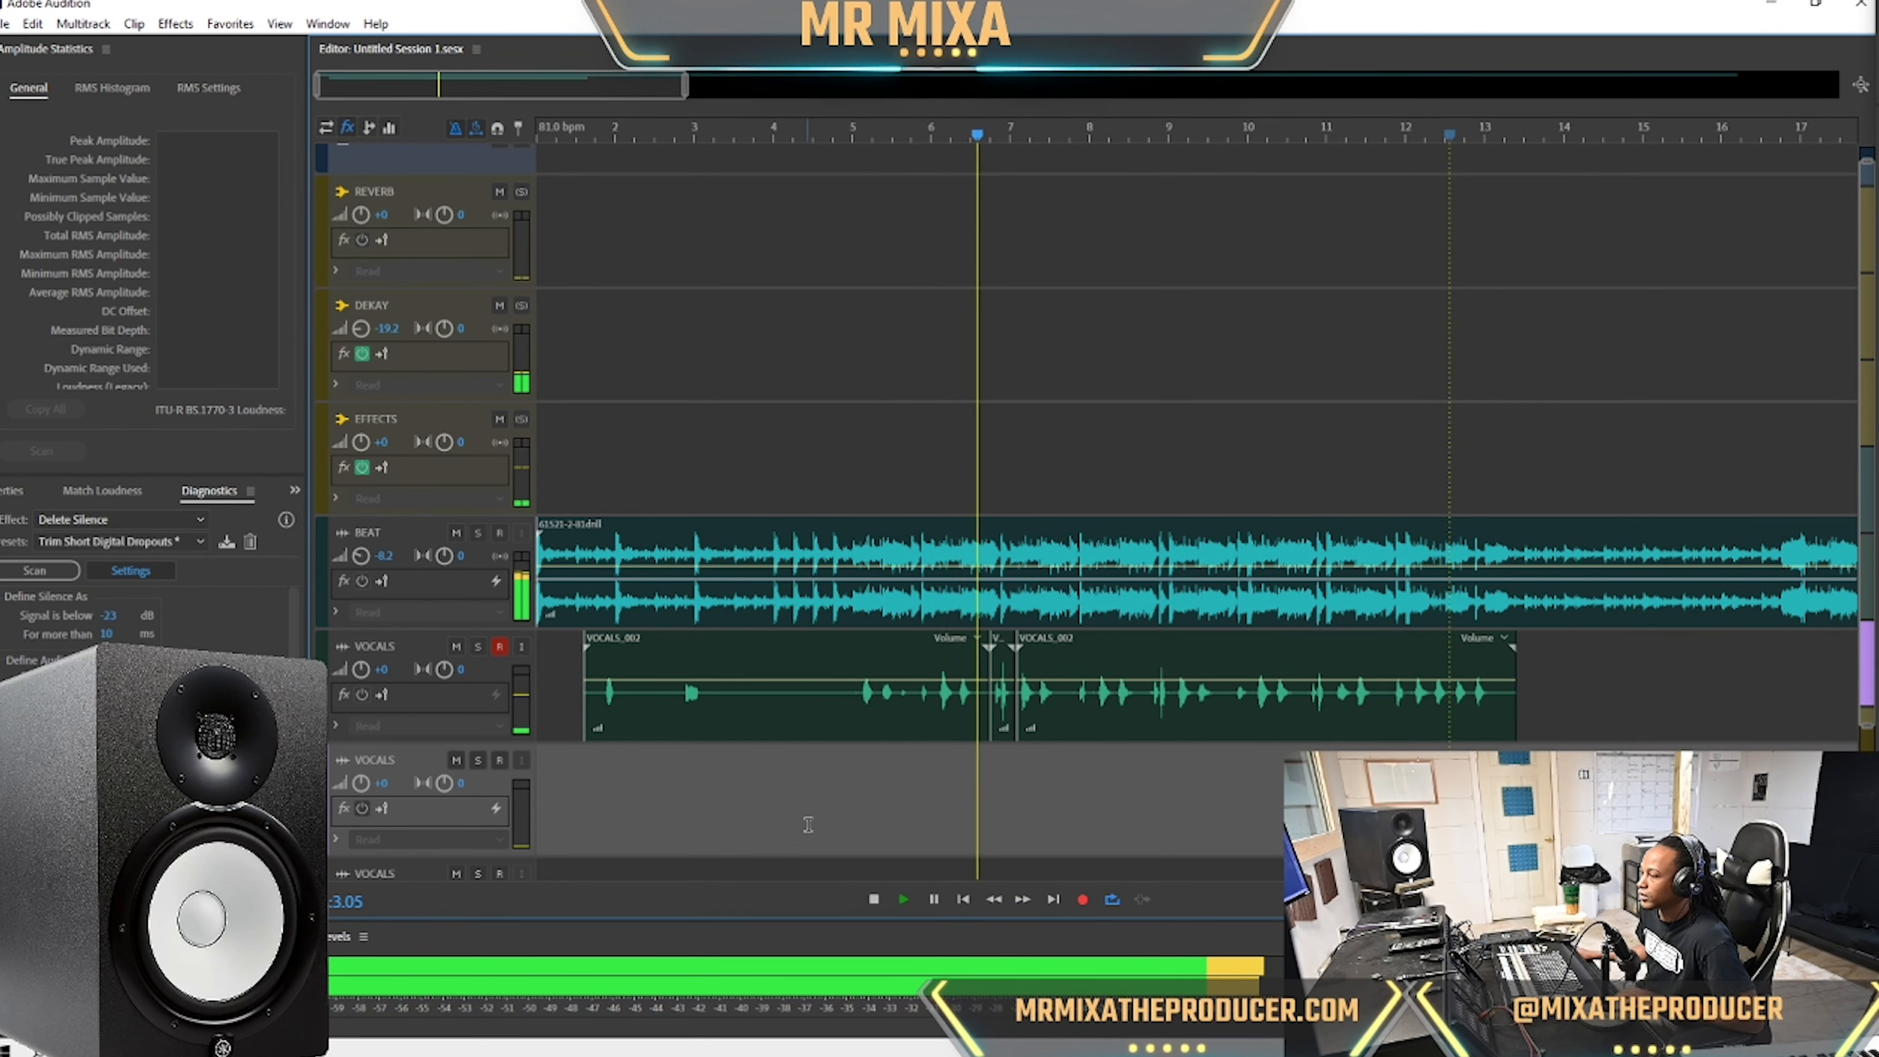
pyautogui.scroll(3, 512, 686)
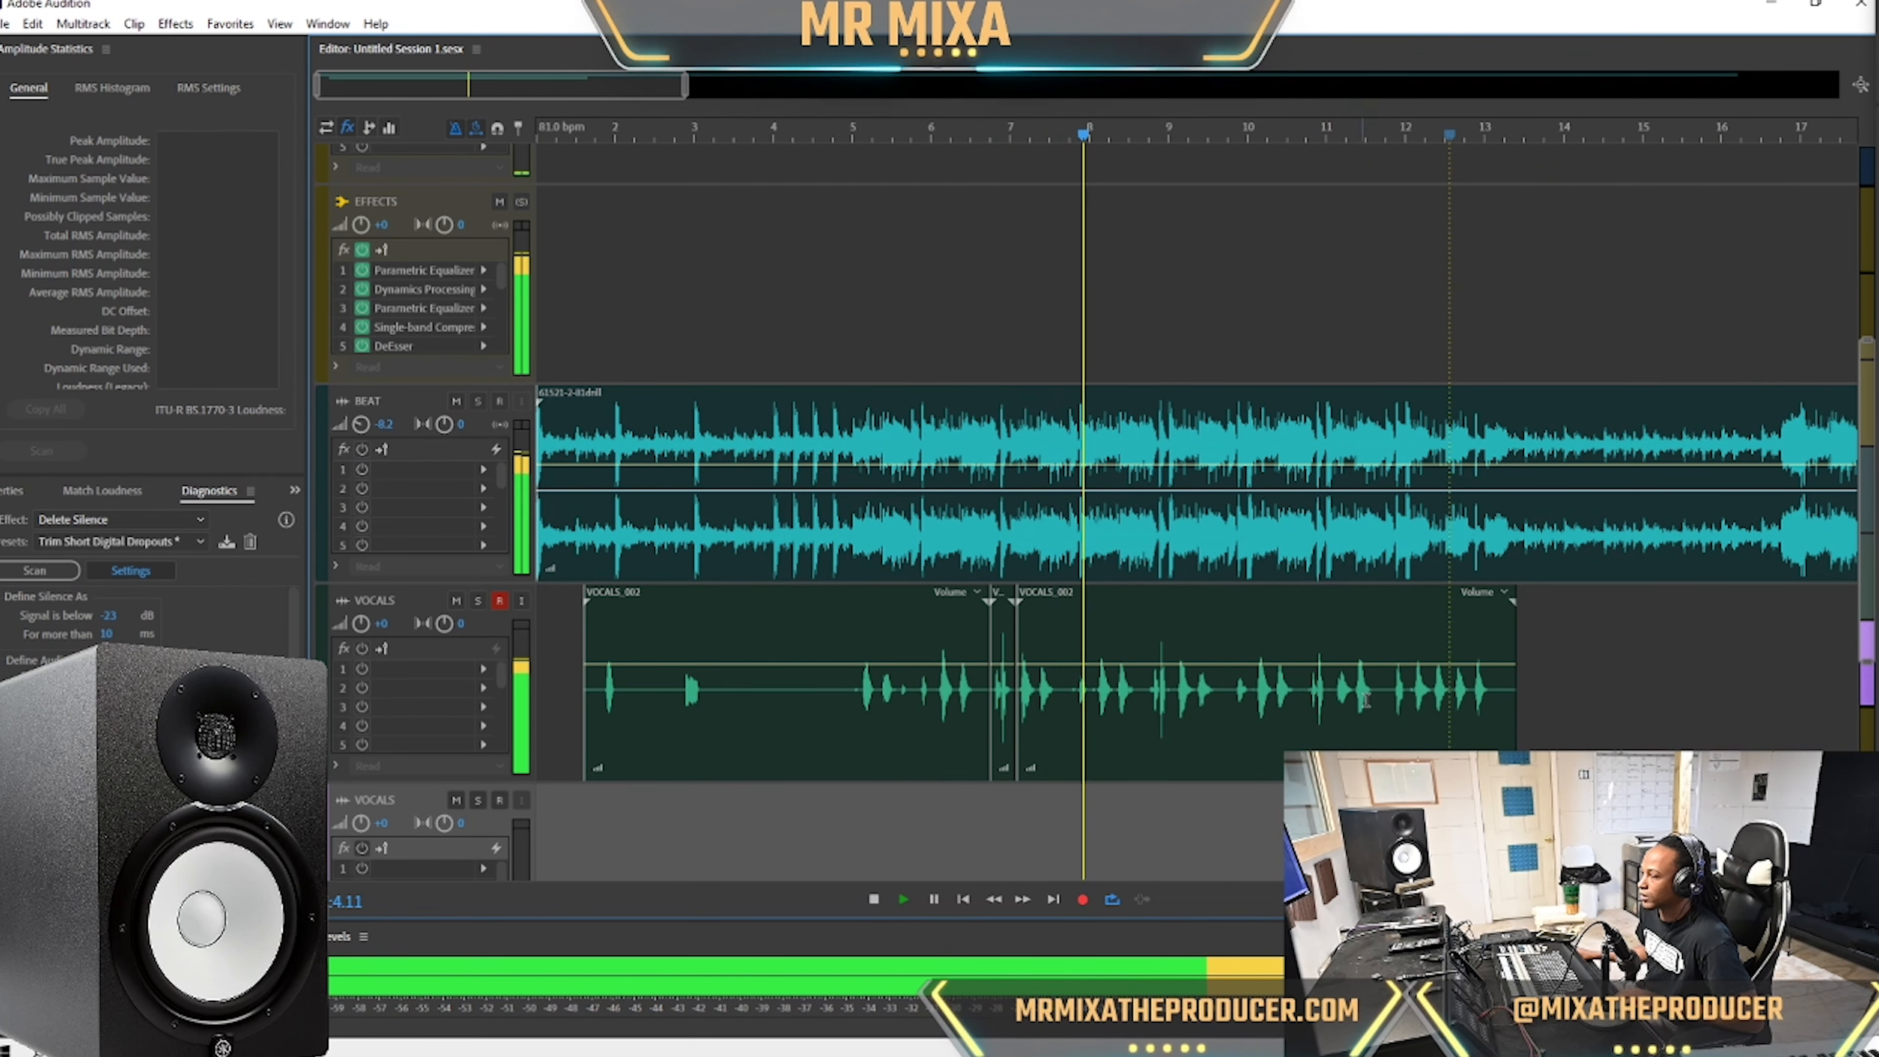
pyautogui.press('space')
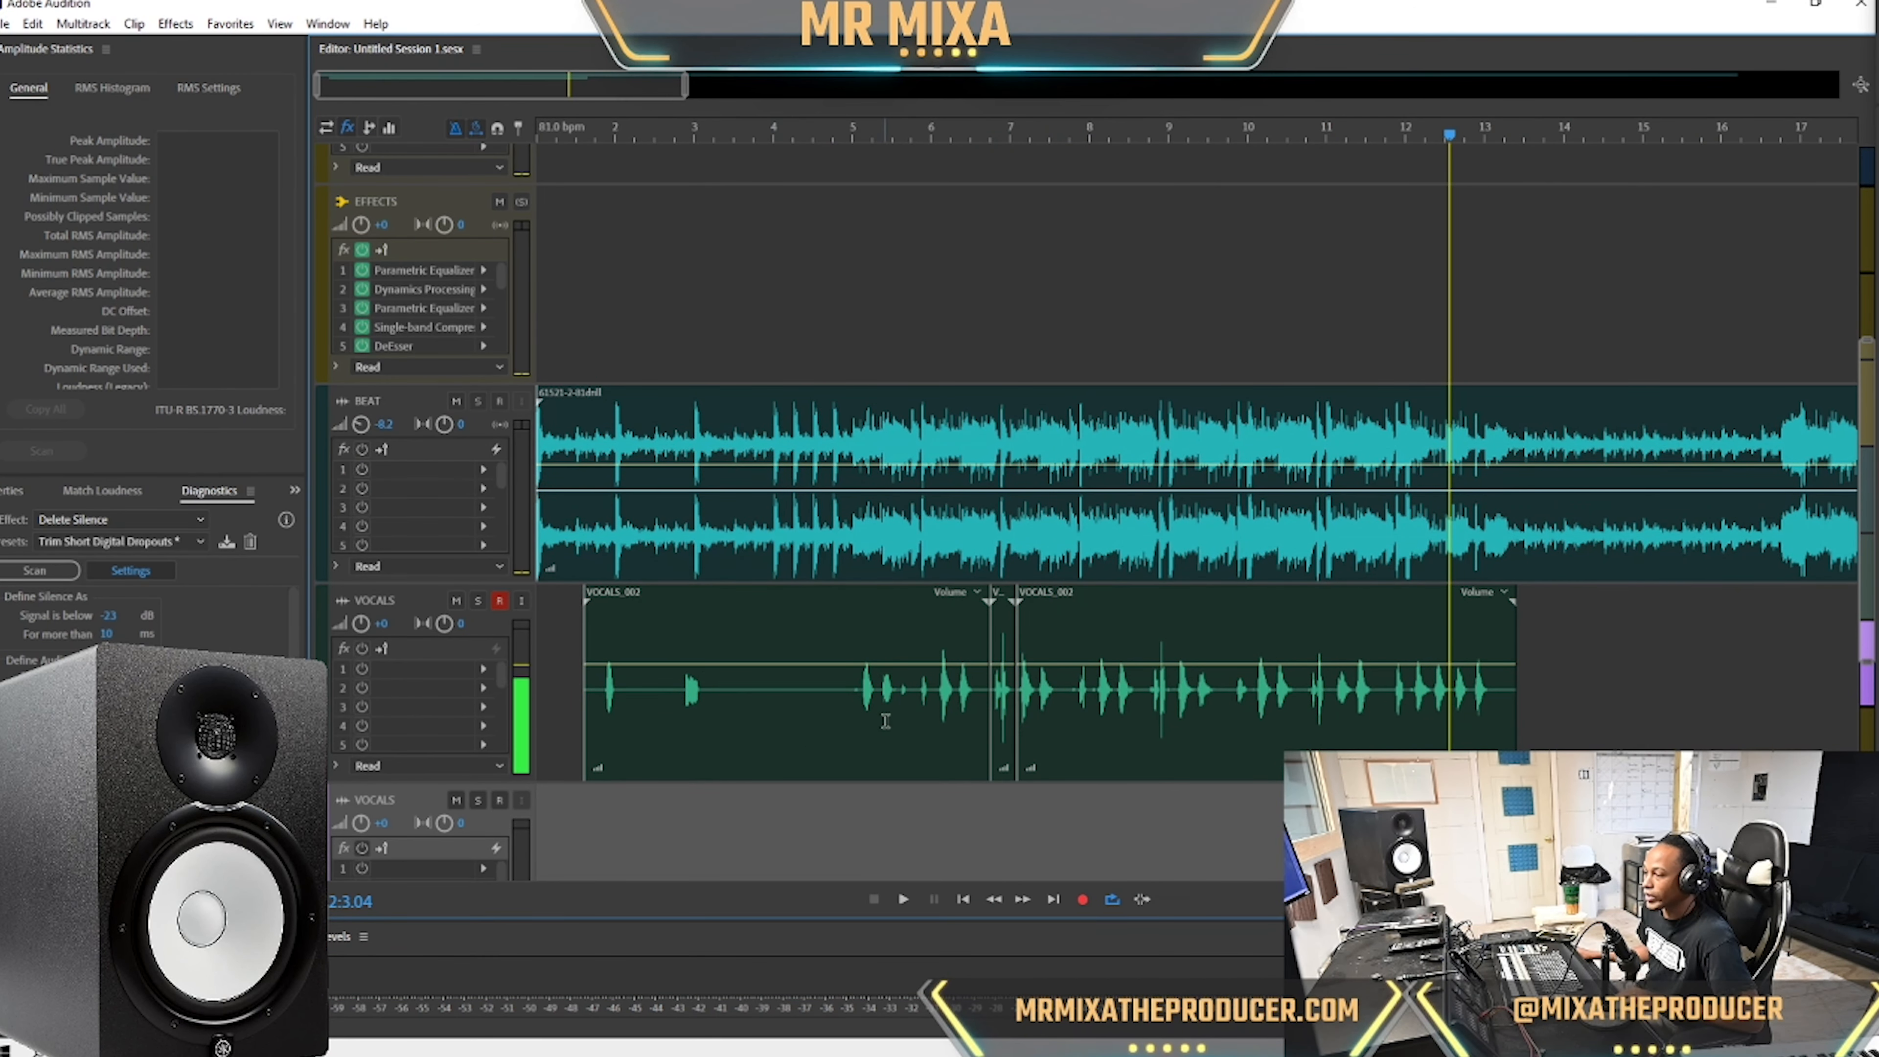
pyautogui.click(851, 709)
pyautogui.press('space')
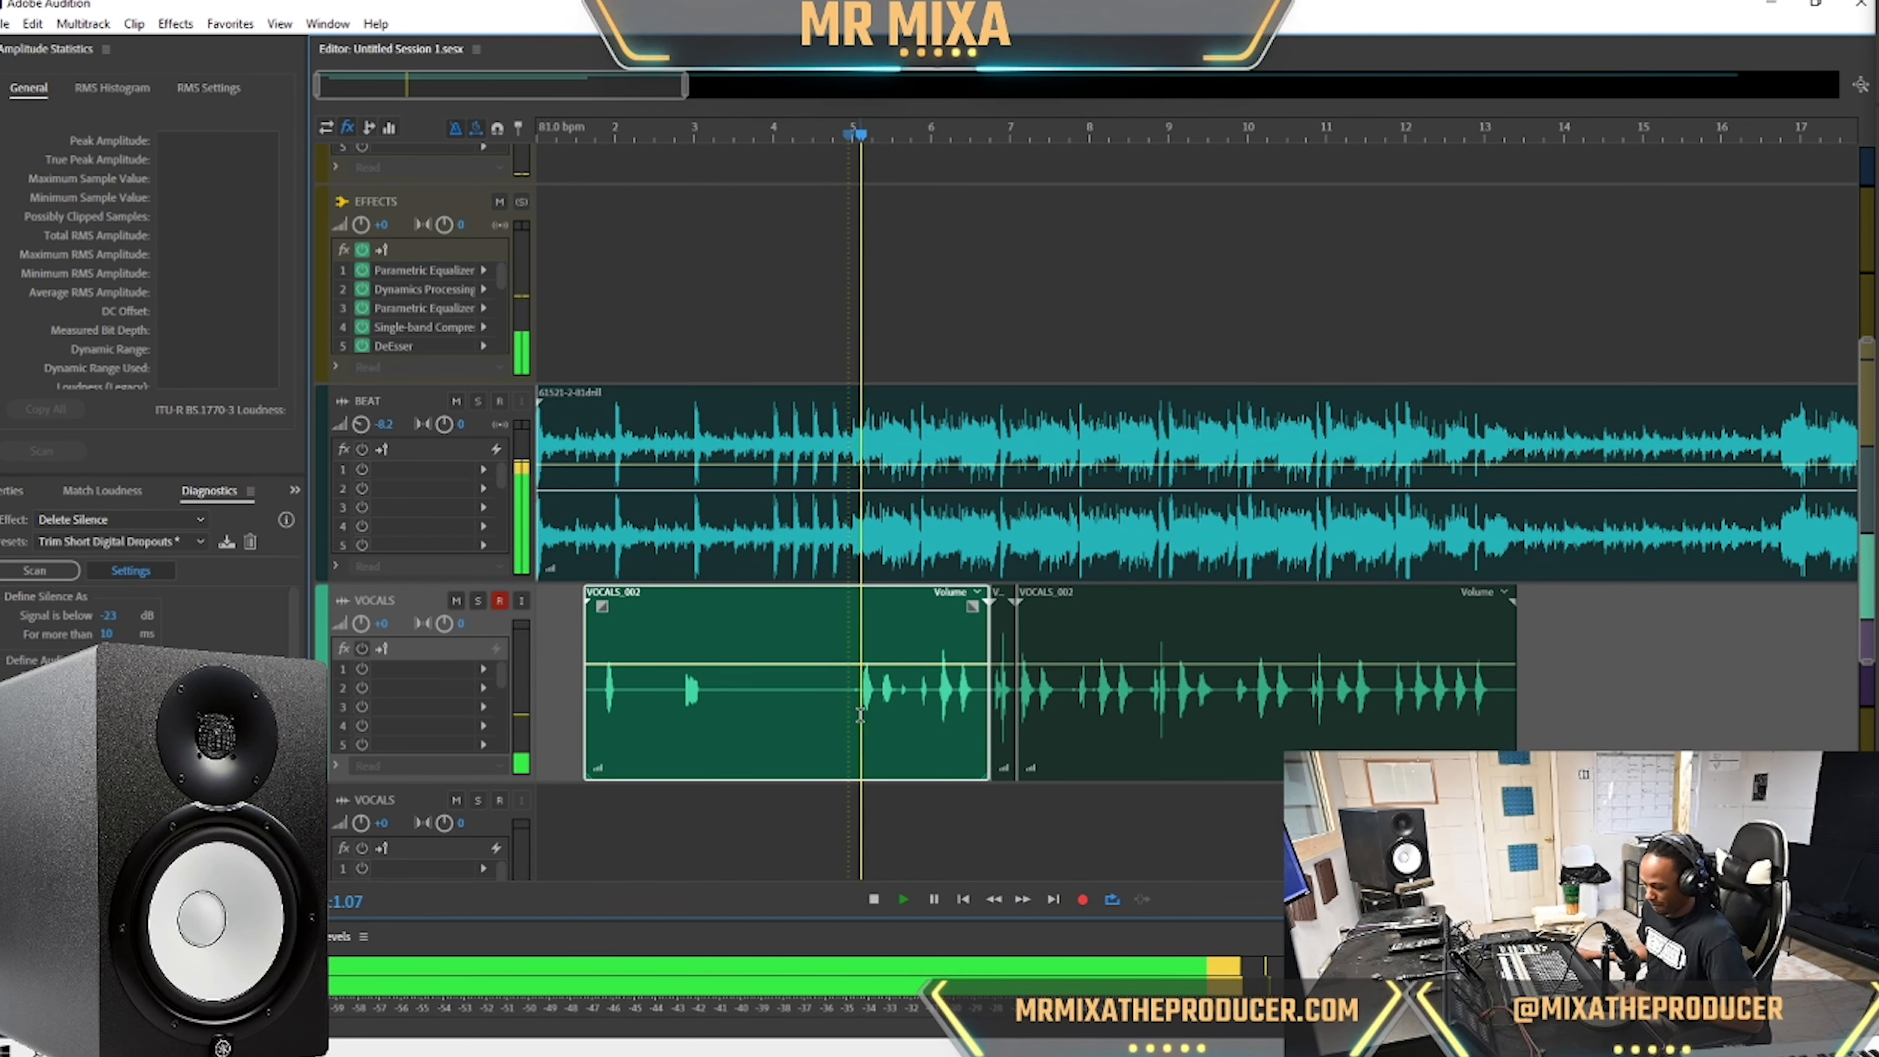
# Split the first VOCALS clip at about 6:1 and 6:2 to isolate one phrase, and nudge that phrase slightly later.
pyautogui.scroll(3, 817, 837)
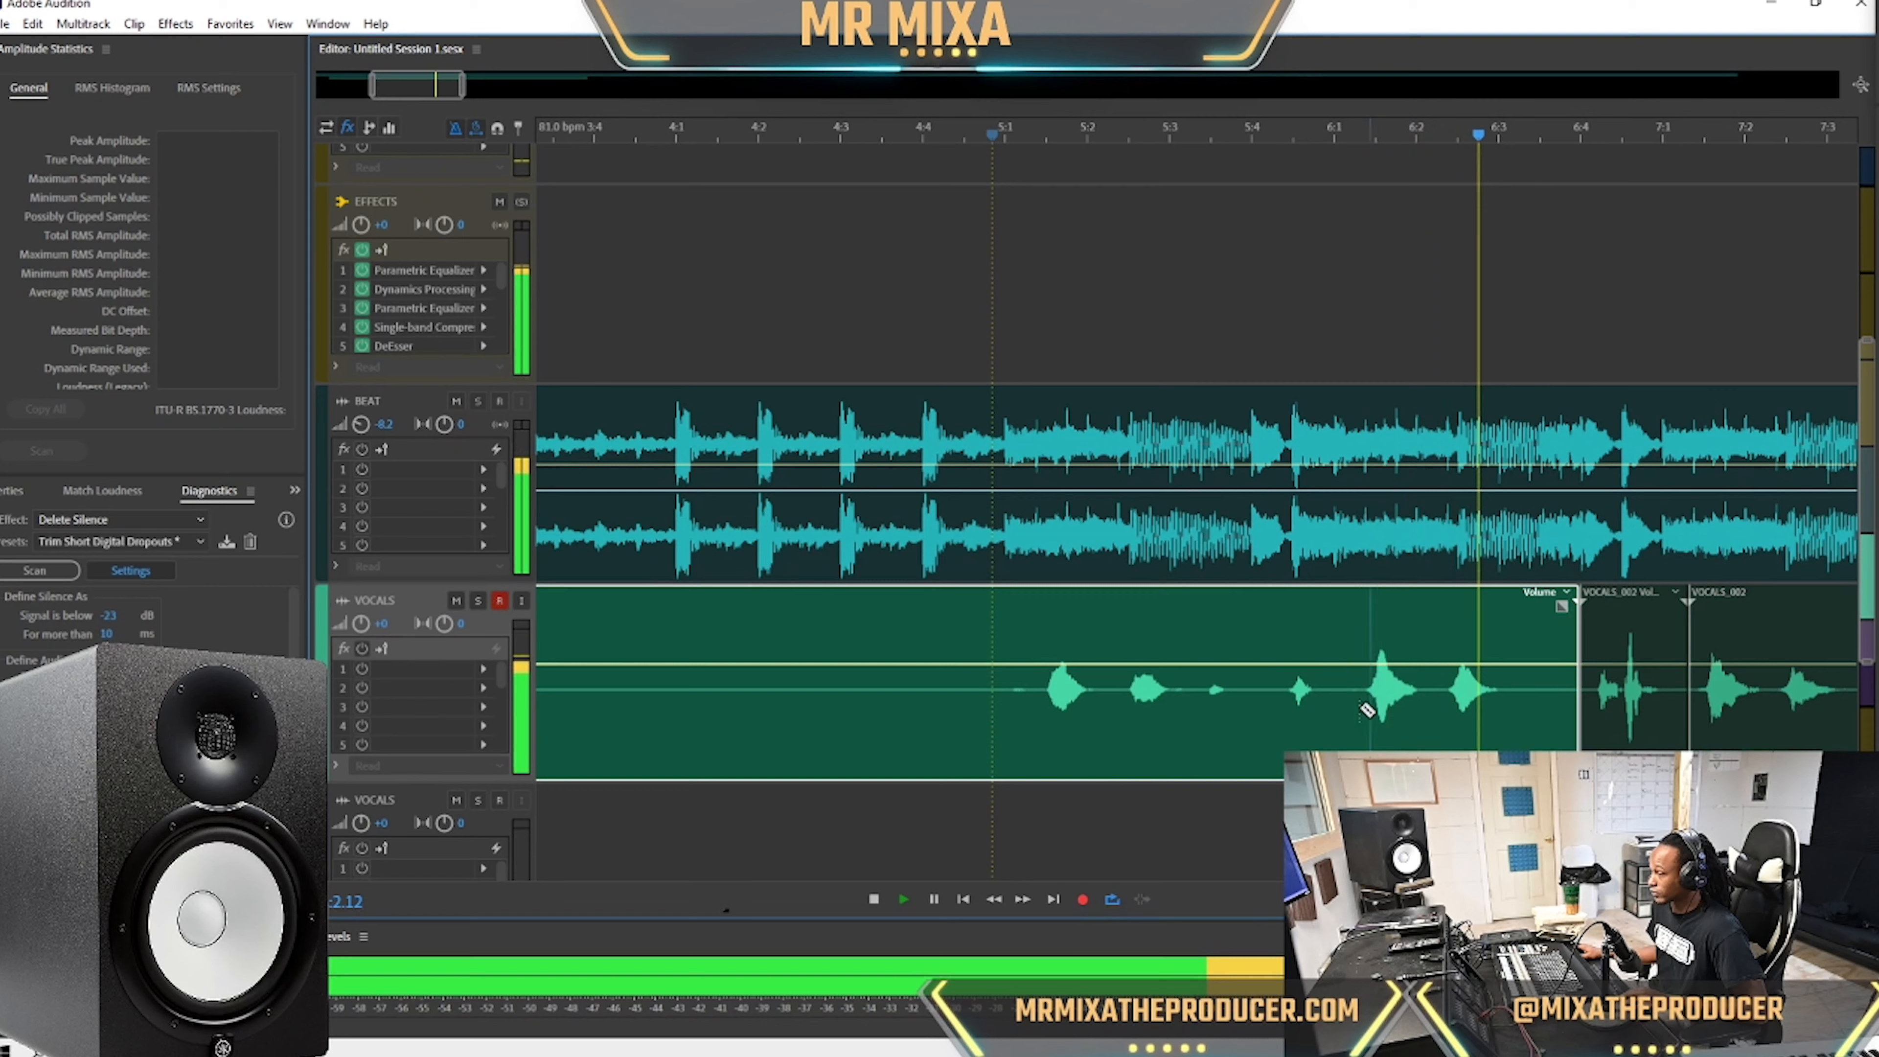
pyautogui.click(1343, 711)
pyautogui.click(1440, 715)
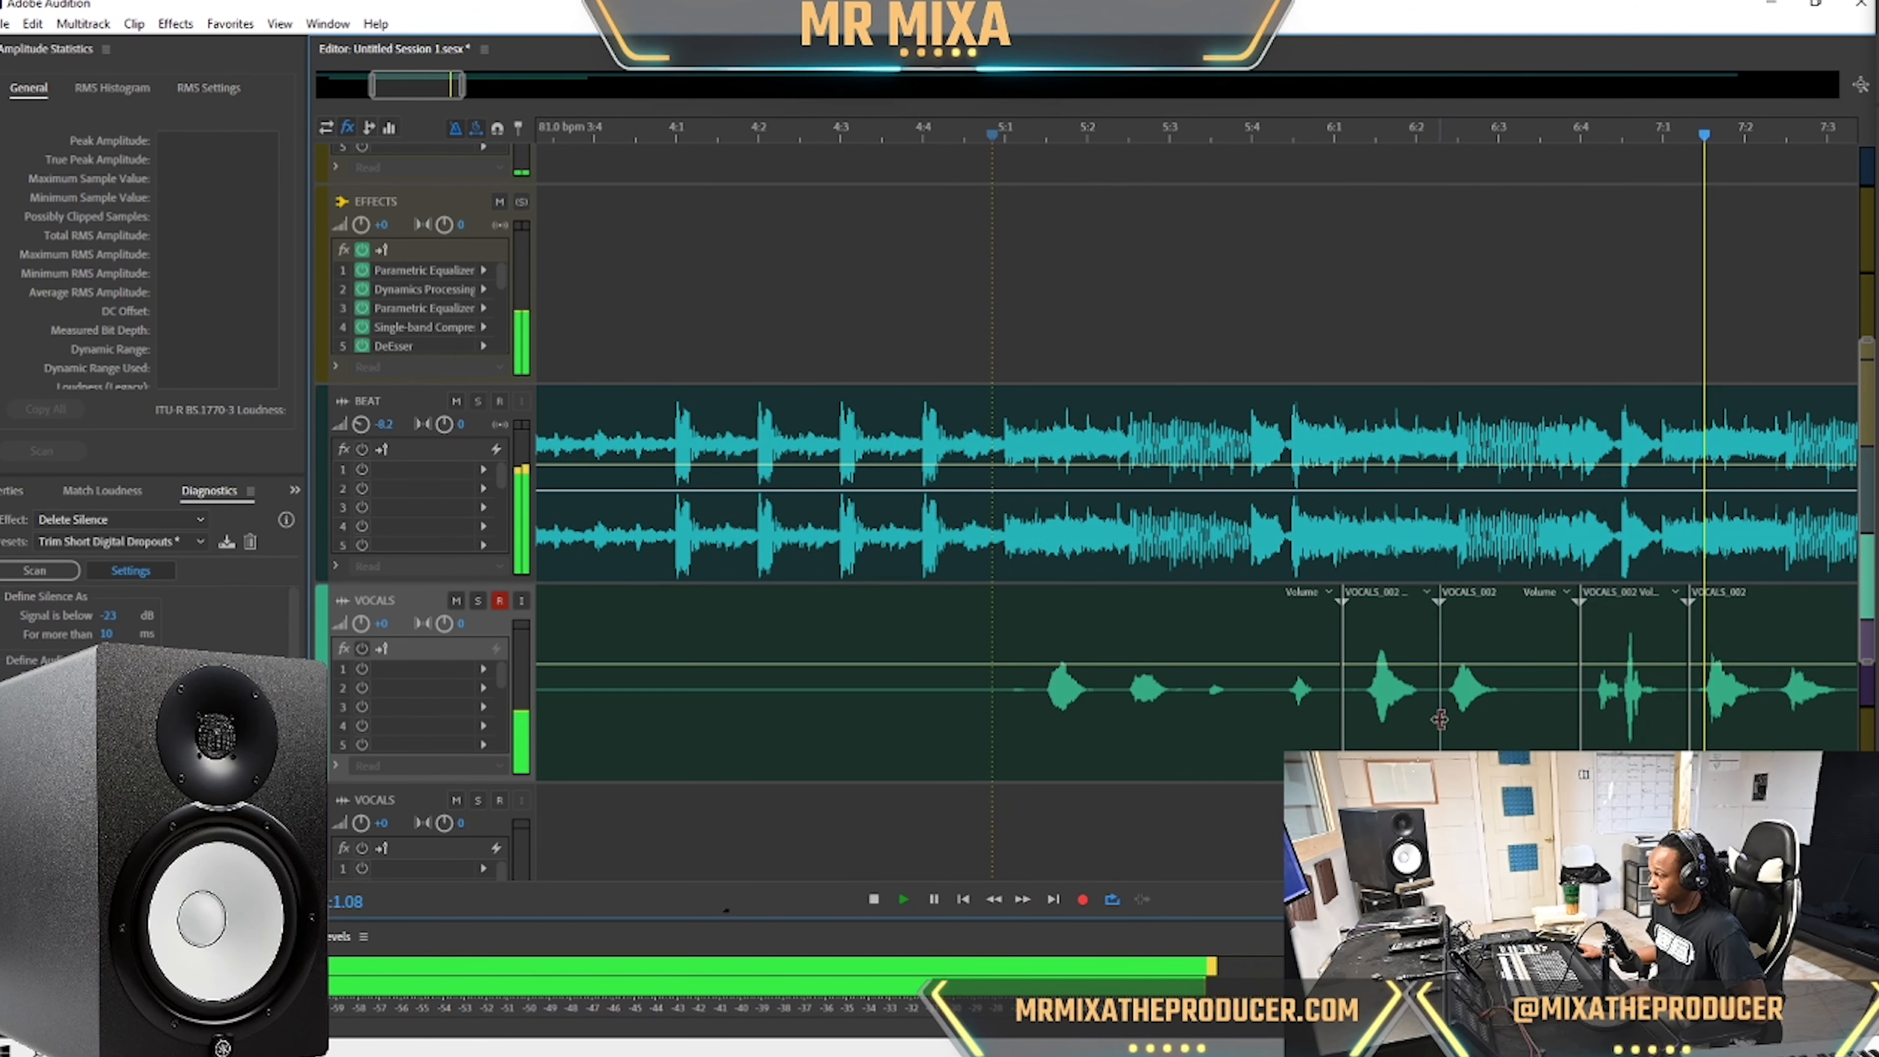
pyautogui.press('v')
pyautogui.moveTo(1387, 729); pyautogui.dragTo(1391, 730)
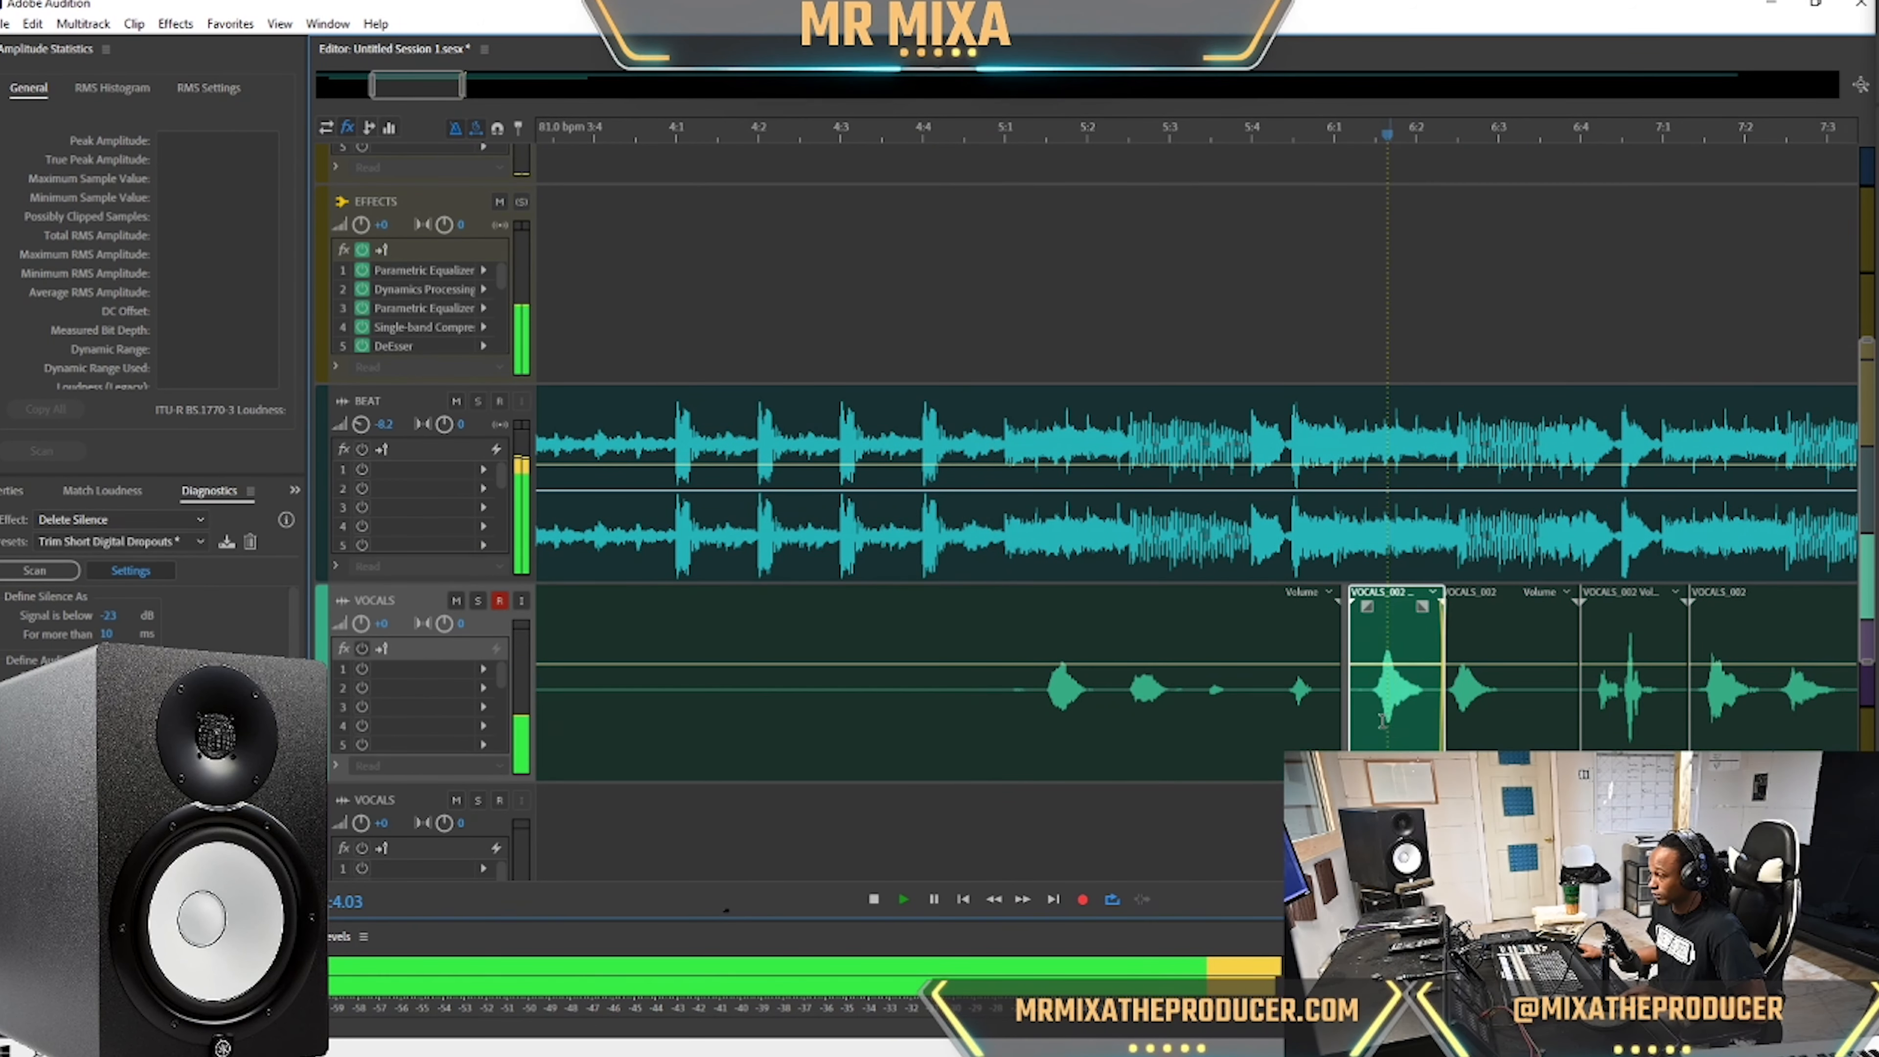
# Trim the start of the isolated vocal phrase after 6:1 and replay from just before it with the following clip selected.
pyautogui.click(1307, 709)
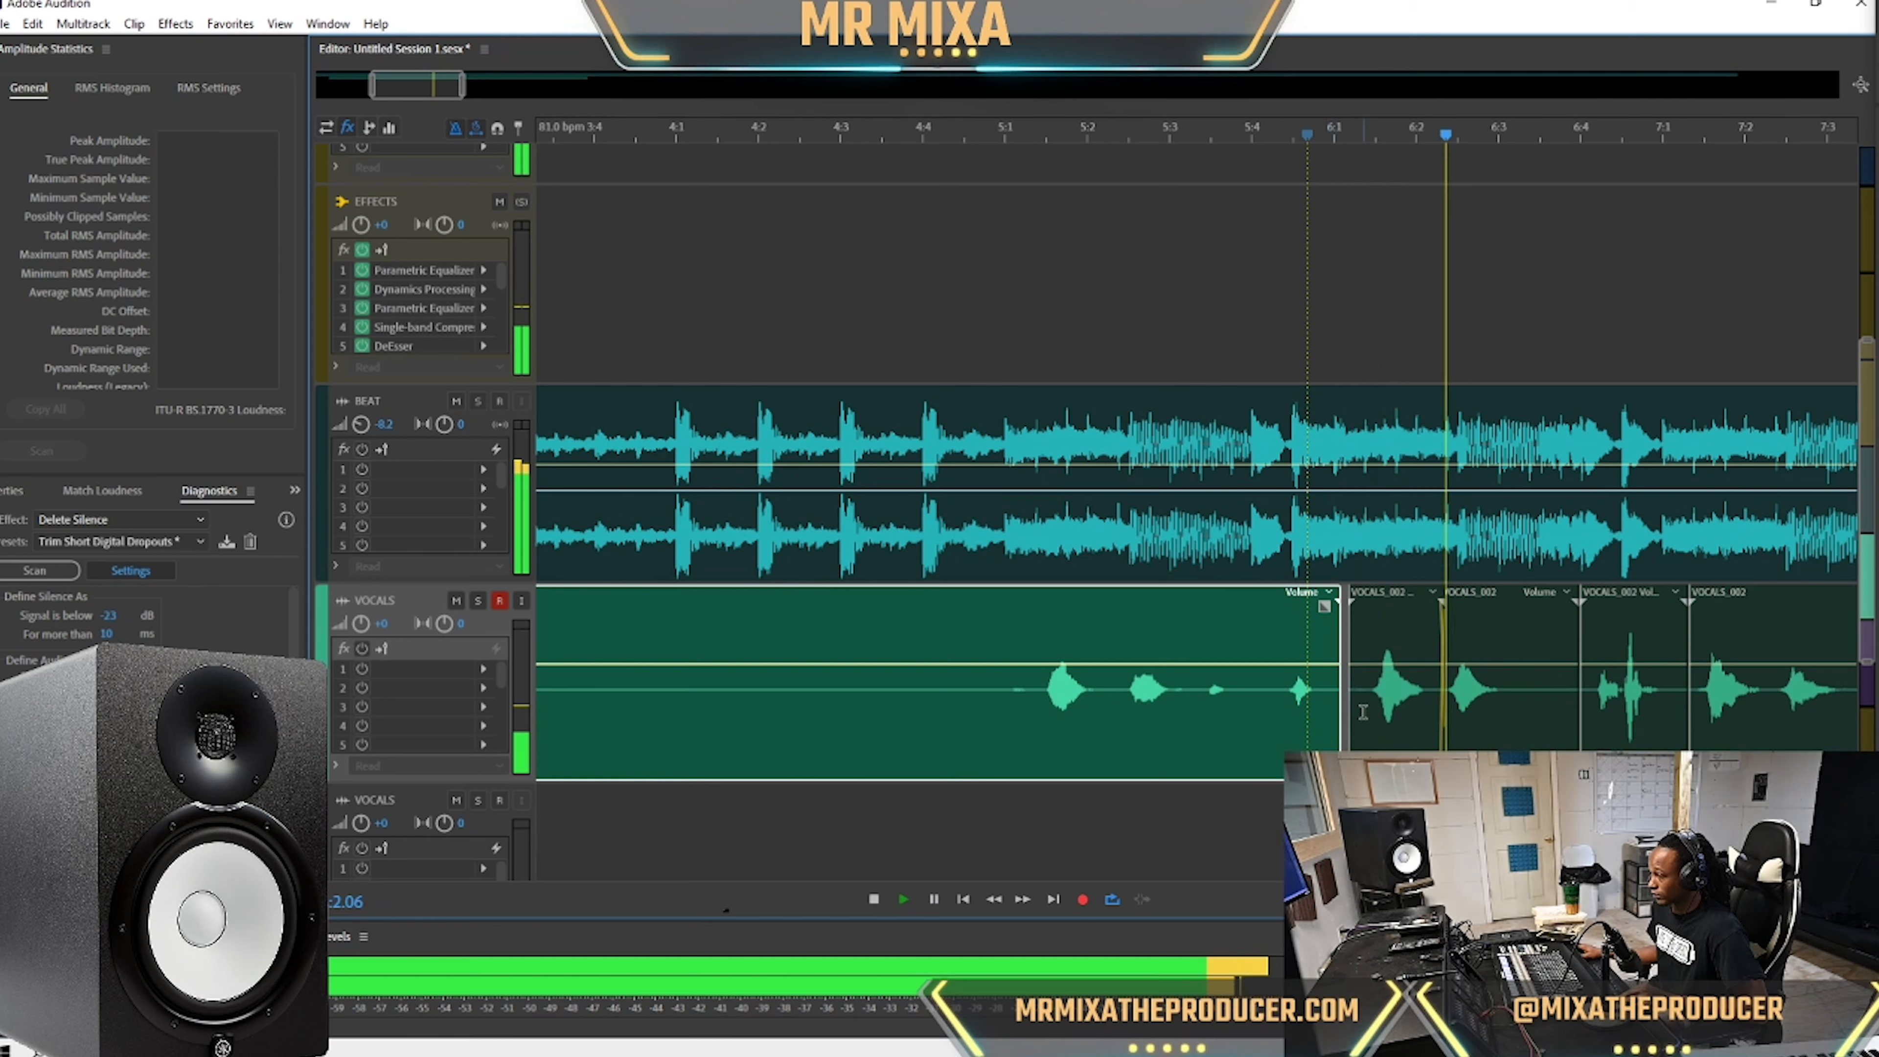
pyautogui.moveTo(1351, 718); pyautogui.dragTo(1365, 718)
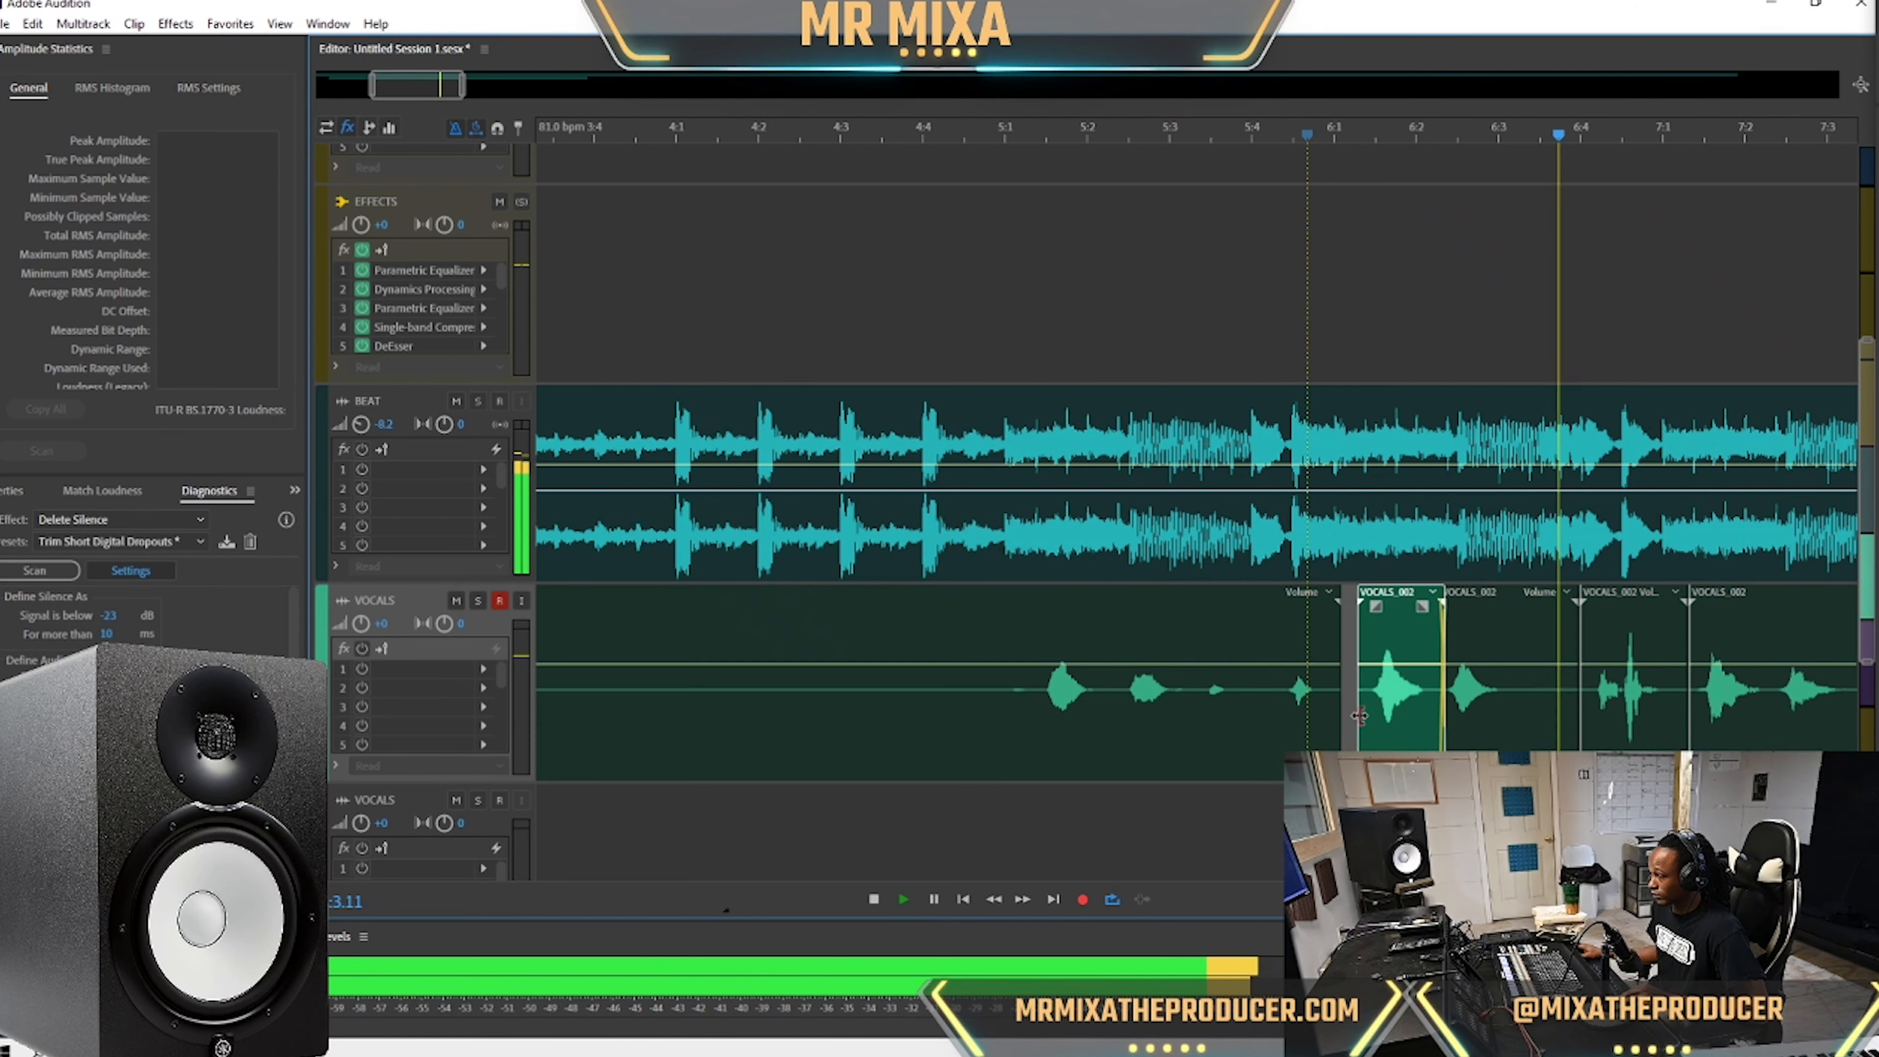
pyautogui.click(1532, 717)
pyautogui.press('space')
pyautogui.press('space')
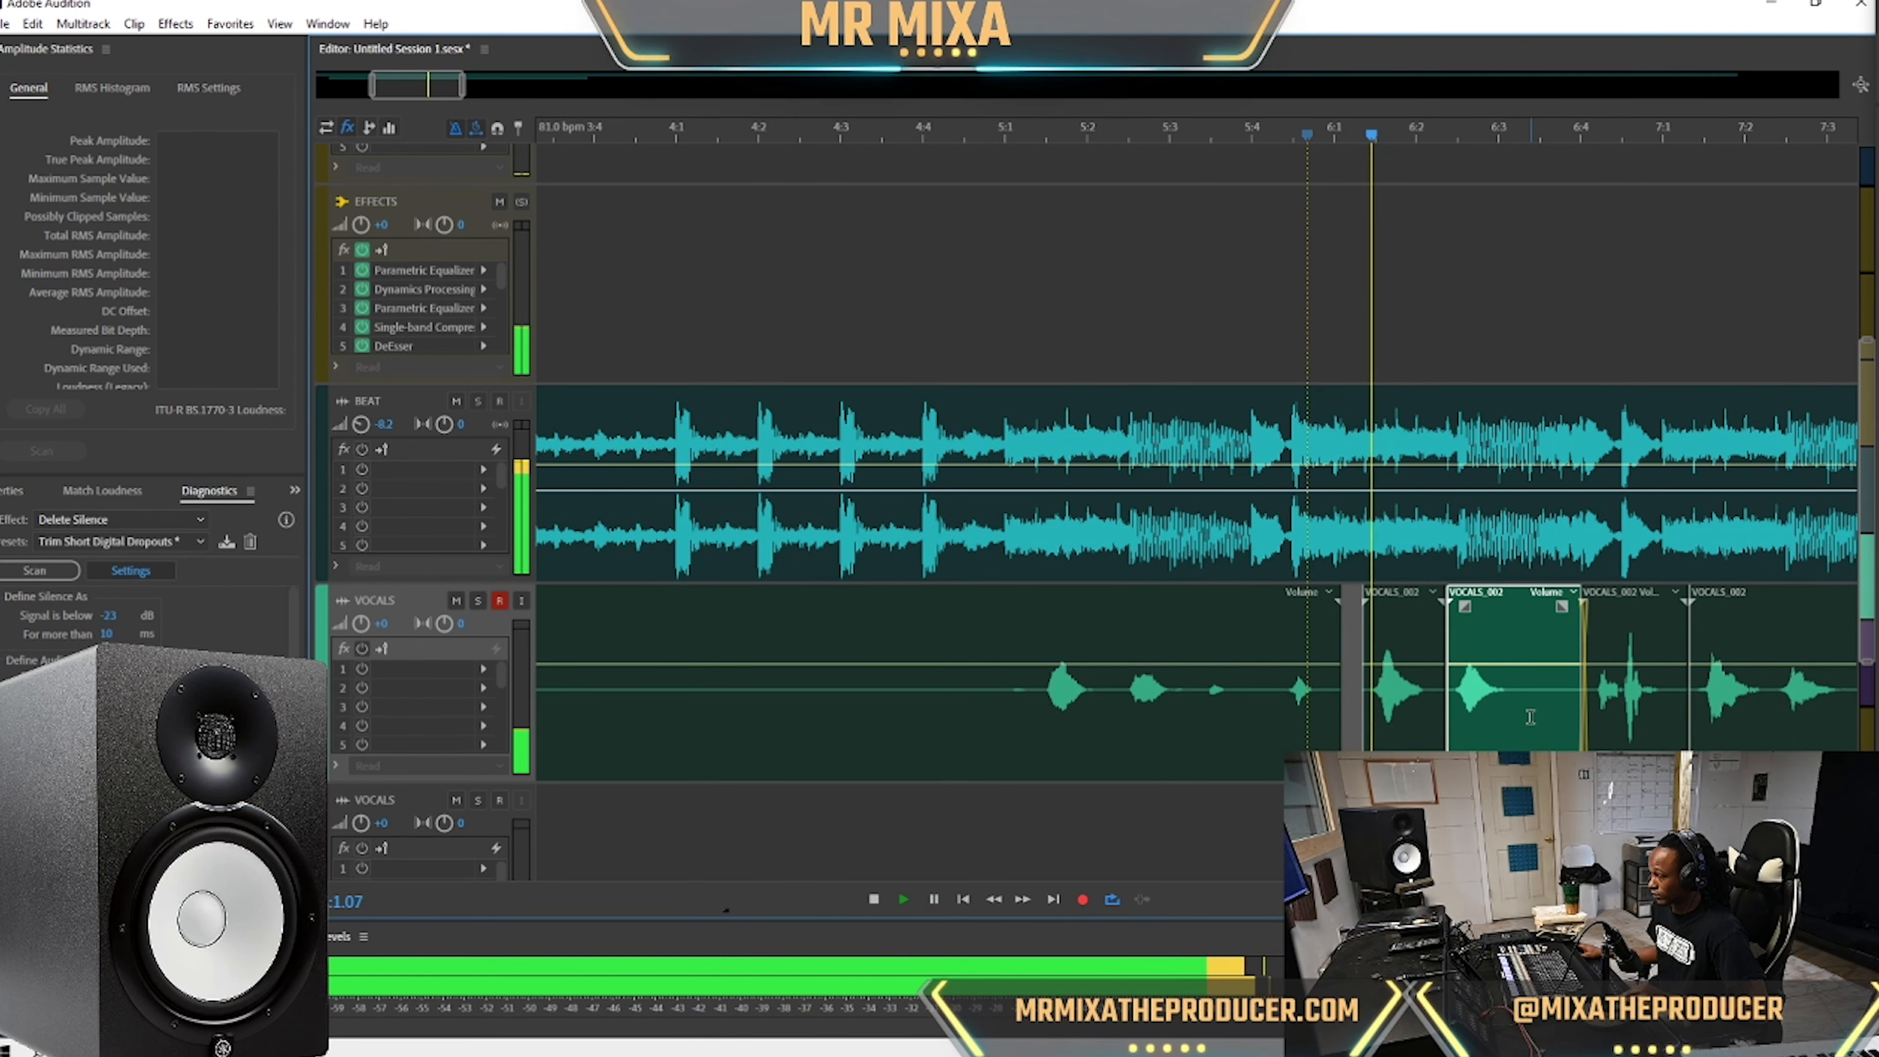
# Trim the following vocal clip to end just past 6:3 with a fade-out, trim the next clip's start, and stop playback.
pyautogui.click(1579, 718)
pyautogui.moveTo(1575, 718); pyautogui.dragTo(1508, 635)
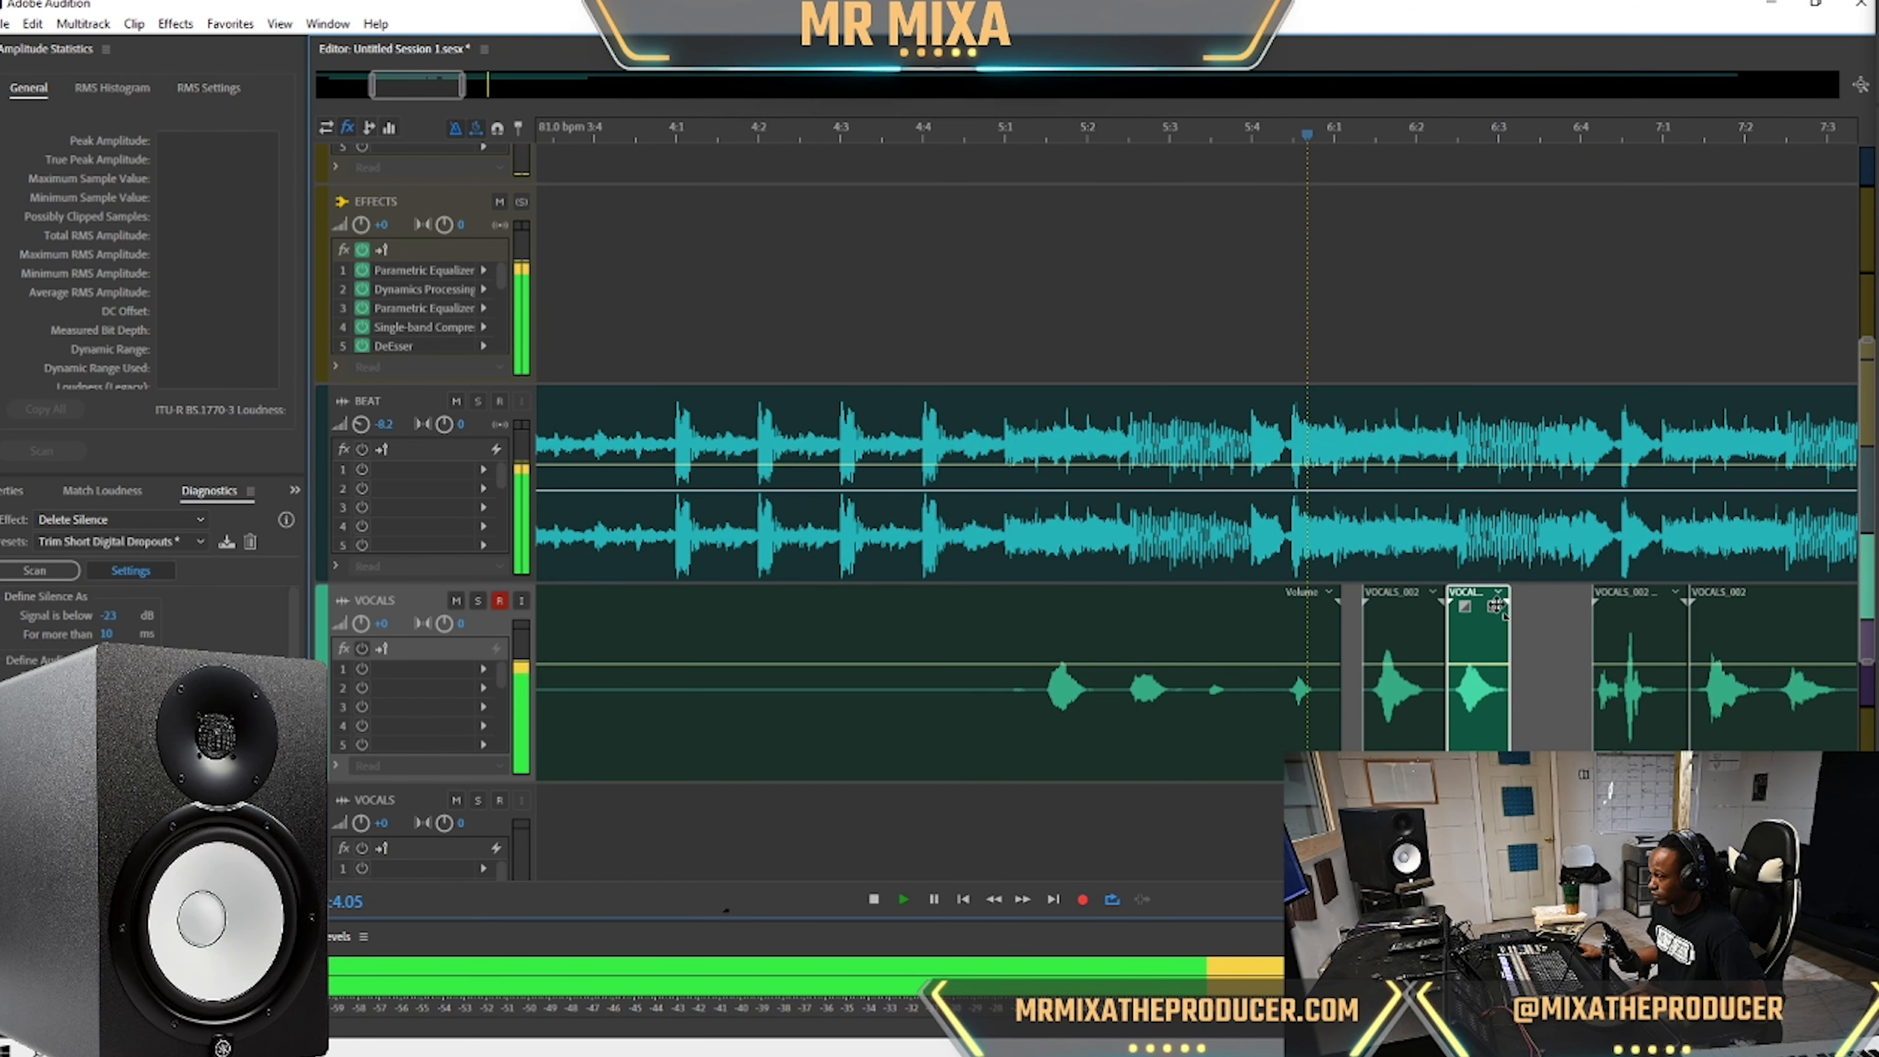
pyautogui.click(1561, 649)
pyautogui.scroll(-2, 1555, 650)
pyautogui.scroll(3, 1479, 725)
pyautogui.press('space')
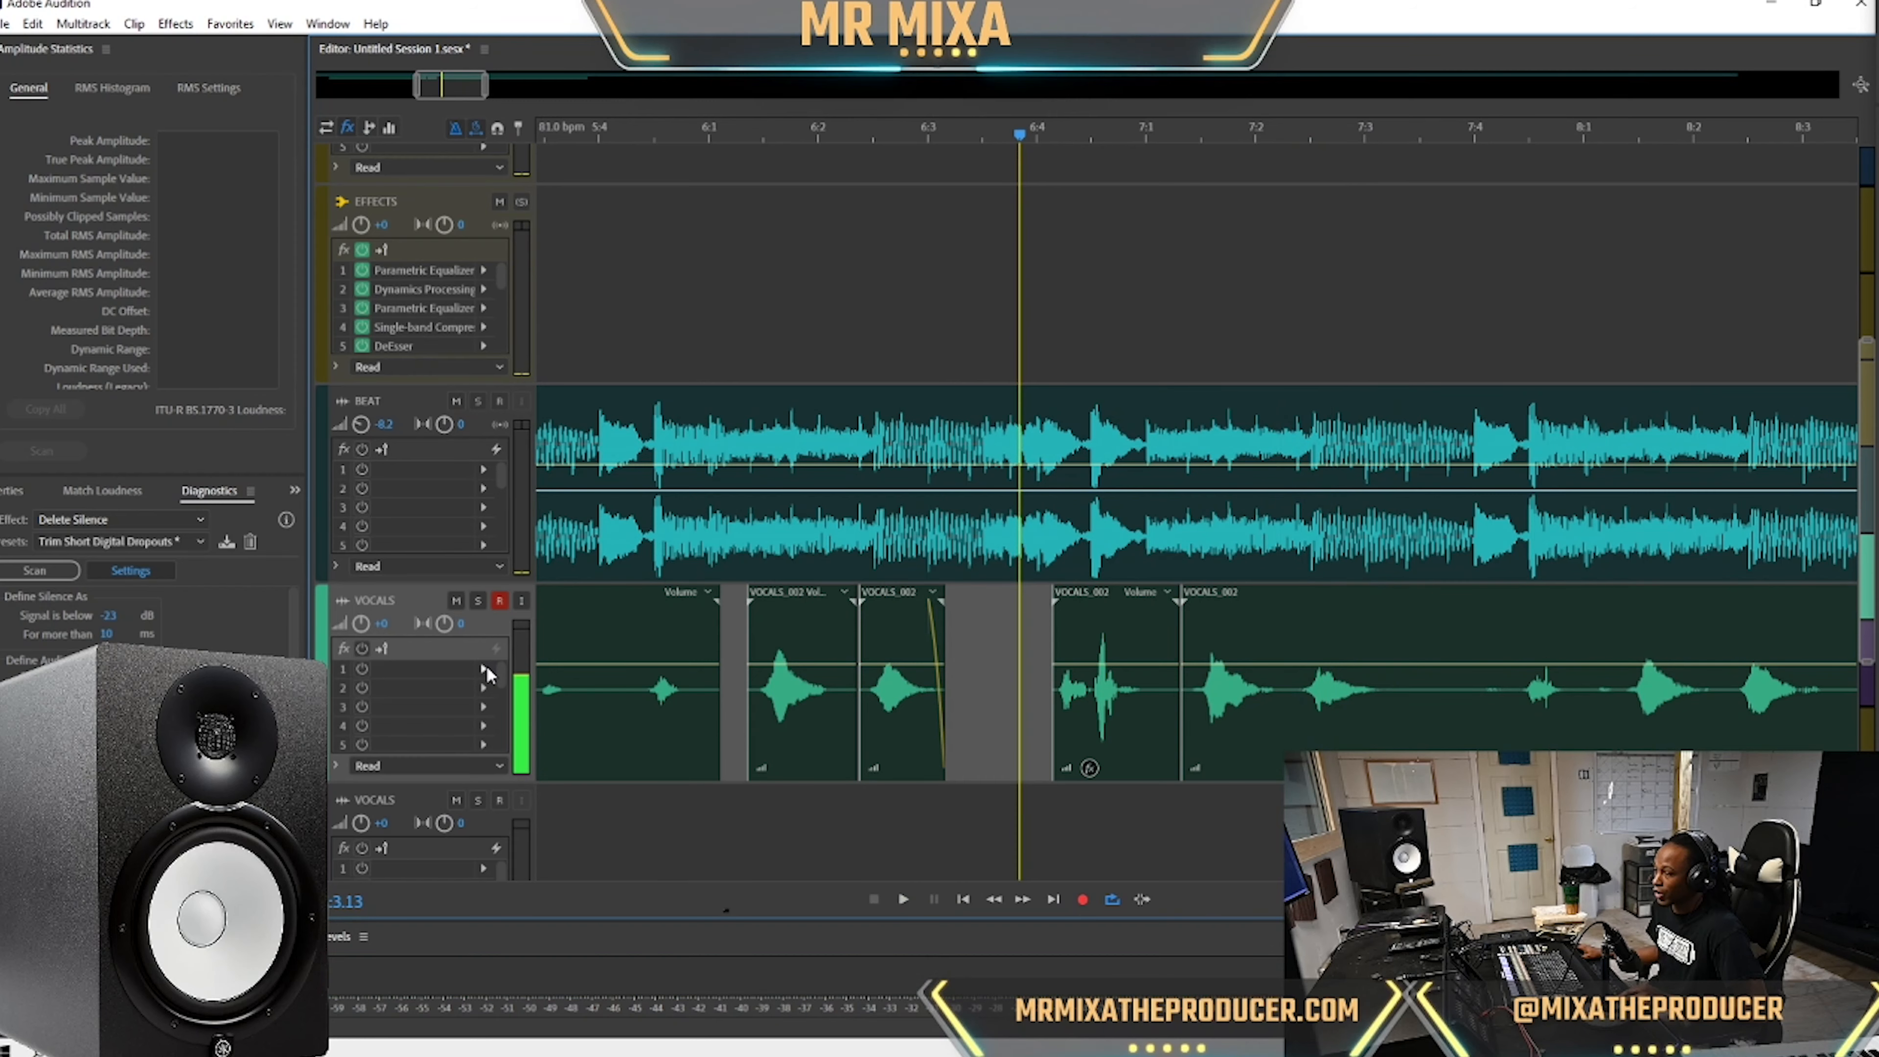
# Add a Dynamics effect in the first slot of the edited VOCALS track and enable its AutoGate.
pyautogui.click(484, 670)
pyautogui.moveTo(592, 748)
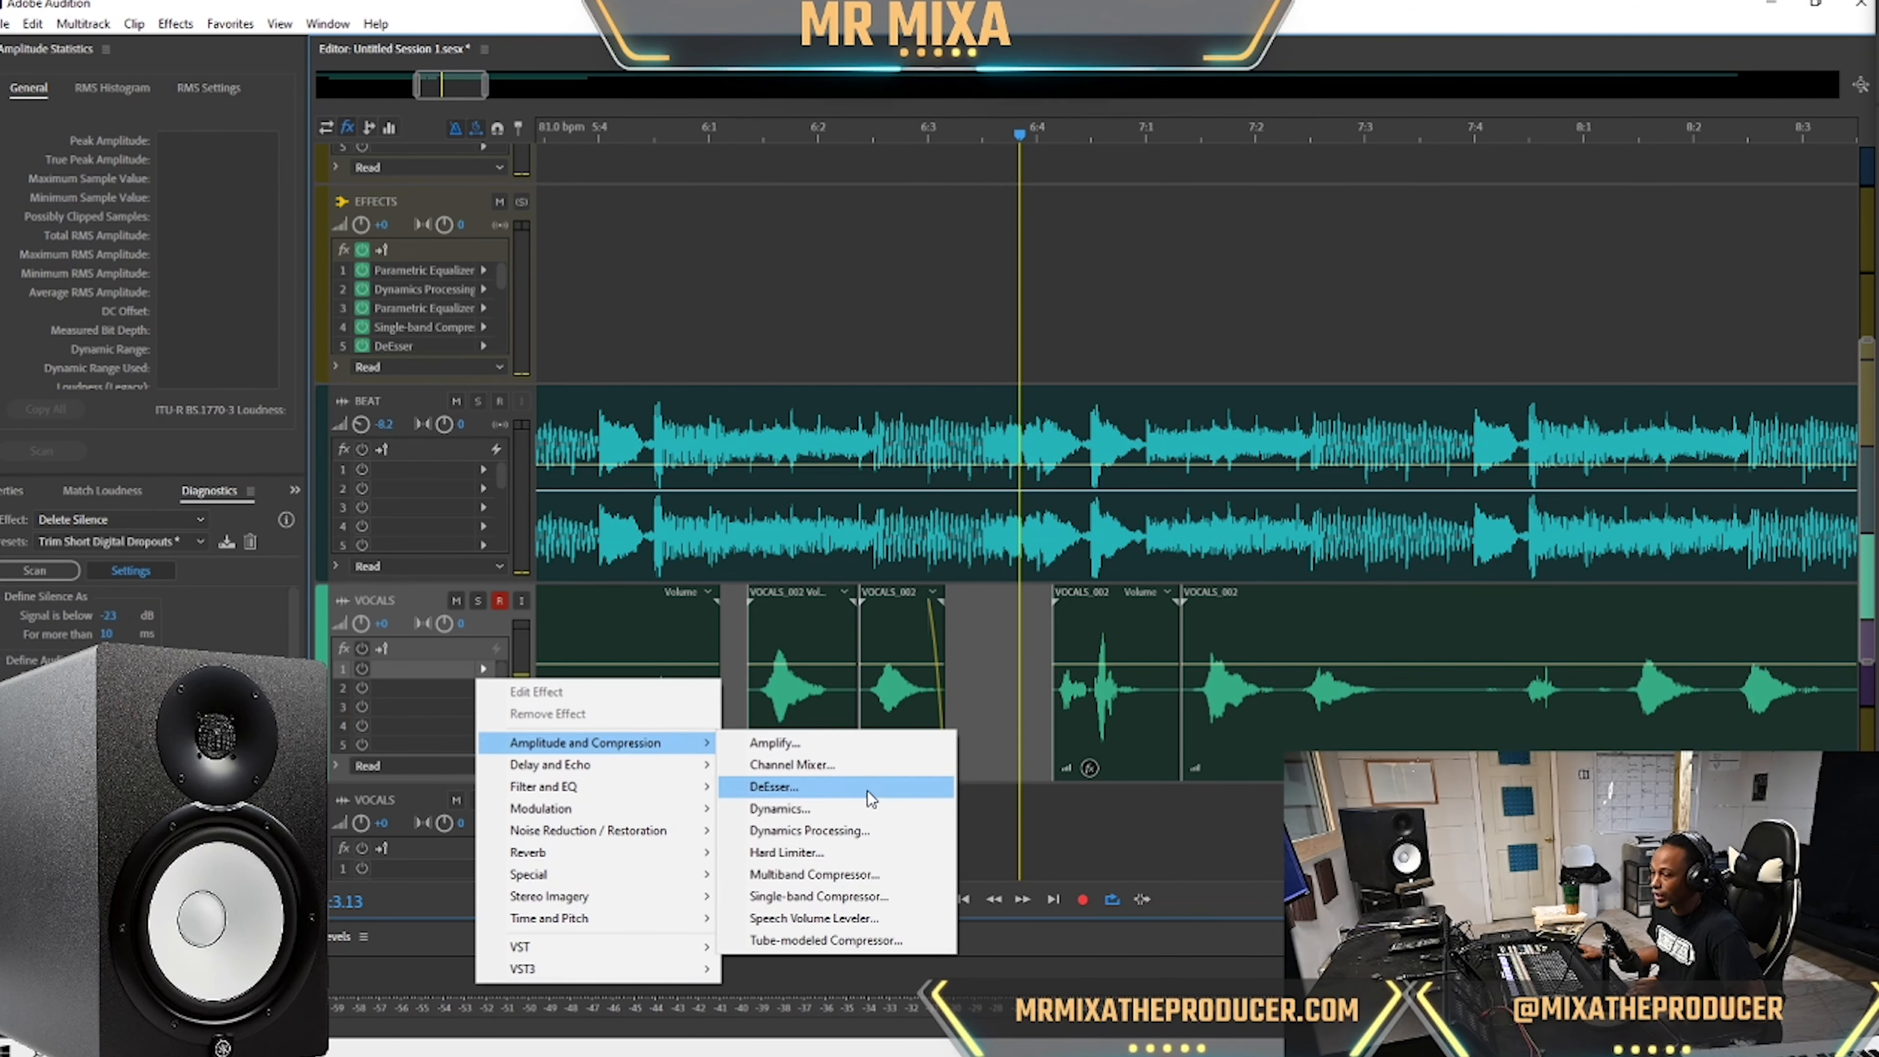
pyautogui.click(825, 810)
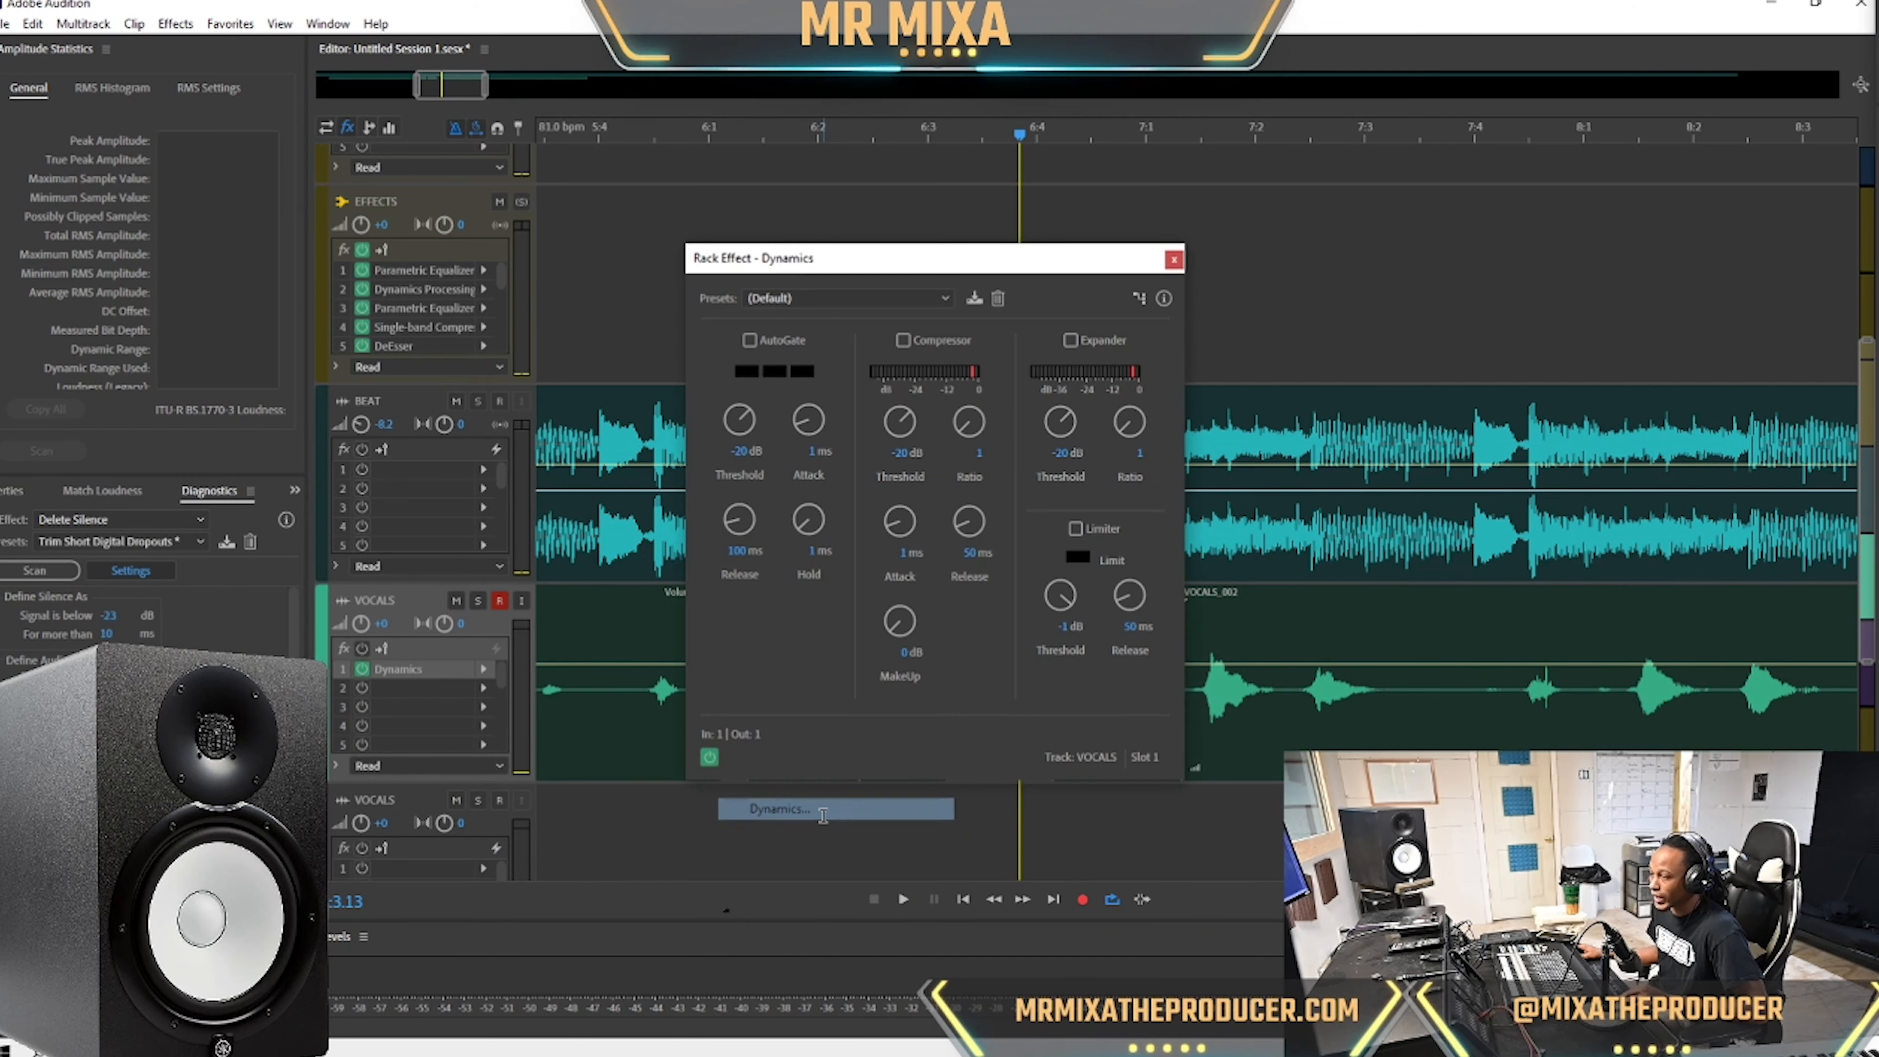
pyautogui.click(751, 342)
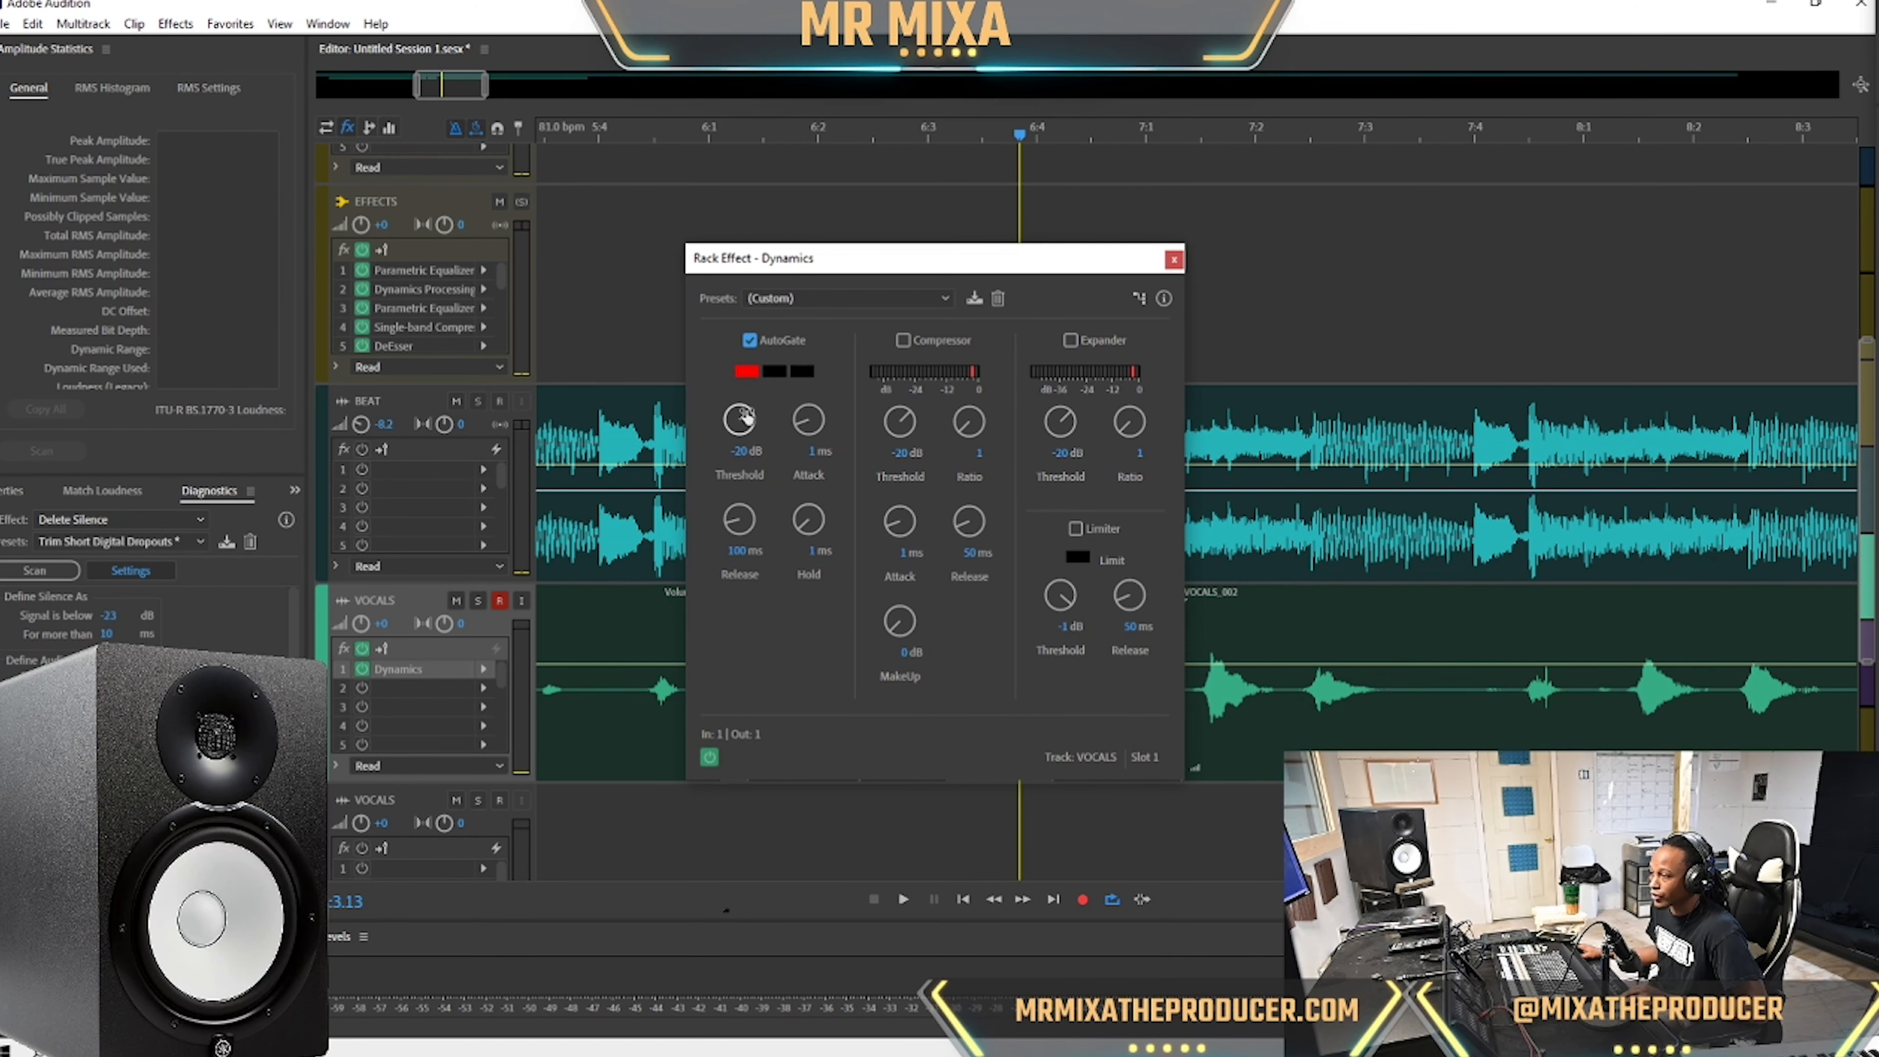
# Set the AutoGate threshold to -35.1 dB while playing, close the Dynamics window and stop playback.
pyautogui.press('space')
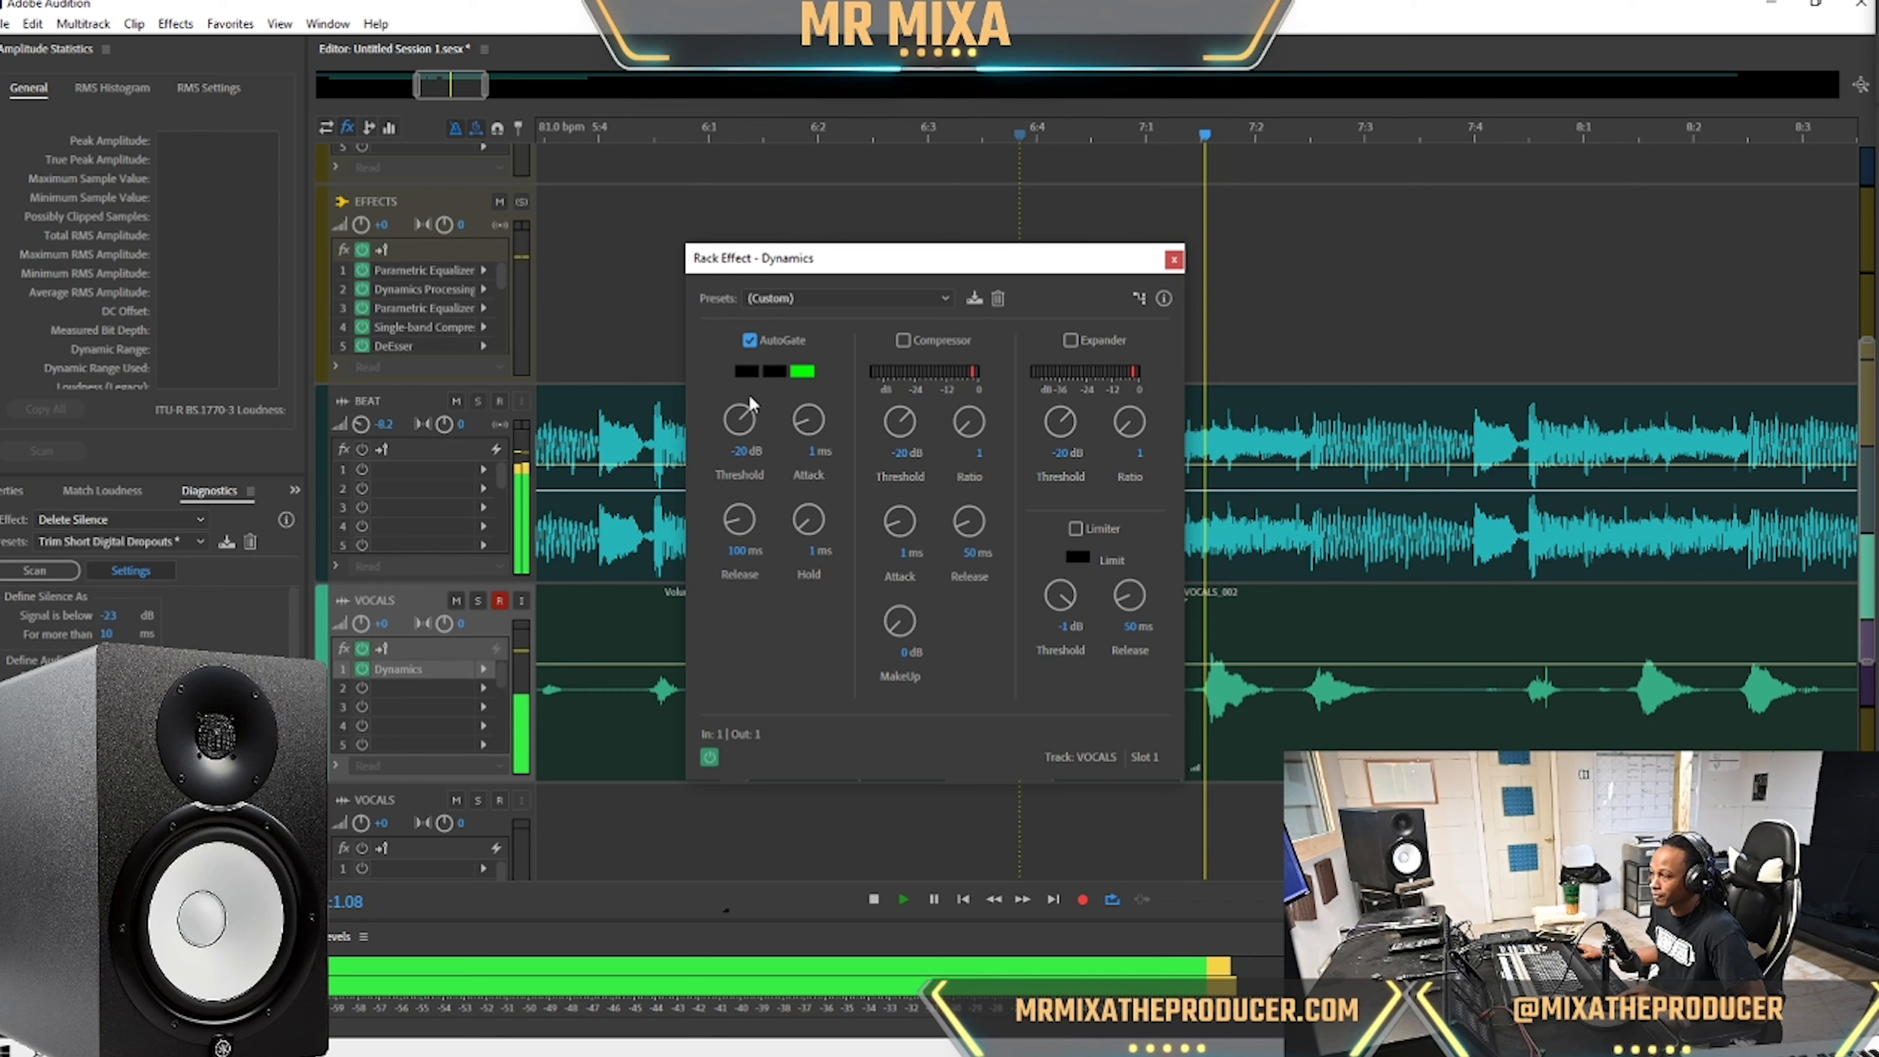
pyautogui.moveTo(737, 423)
pyautogui.mouseDown()
pyautogui.moveTo(744, 499)
pyautogui.moveTo(728, 435)
pyautogui.mouseUp()
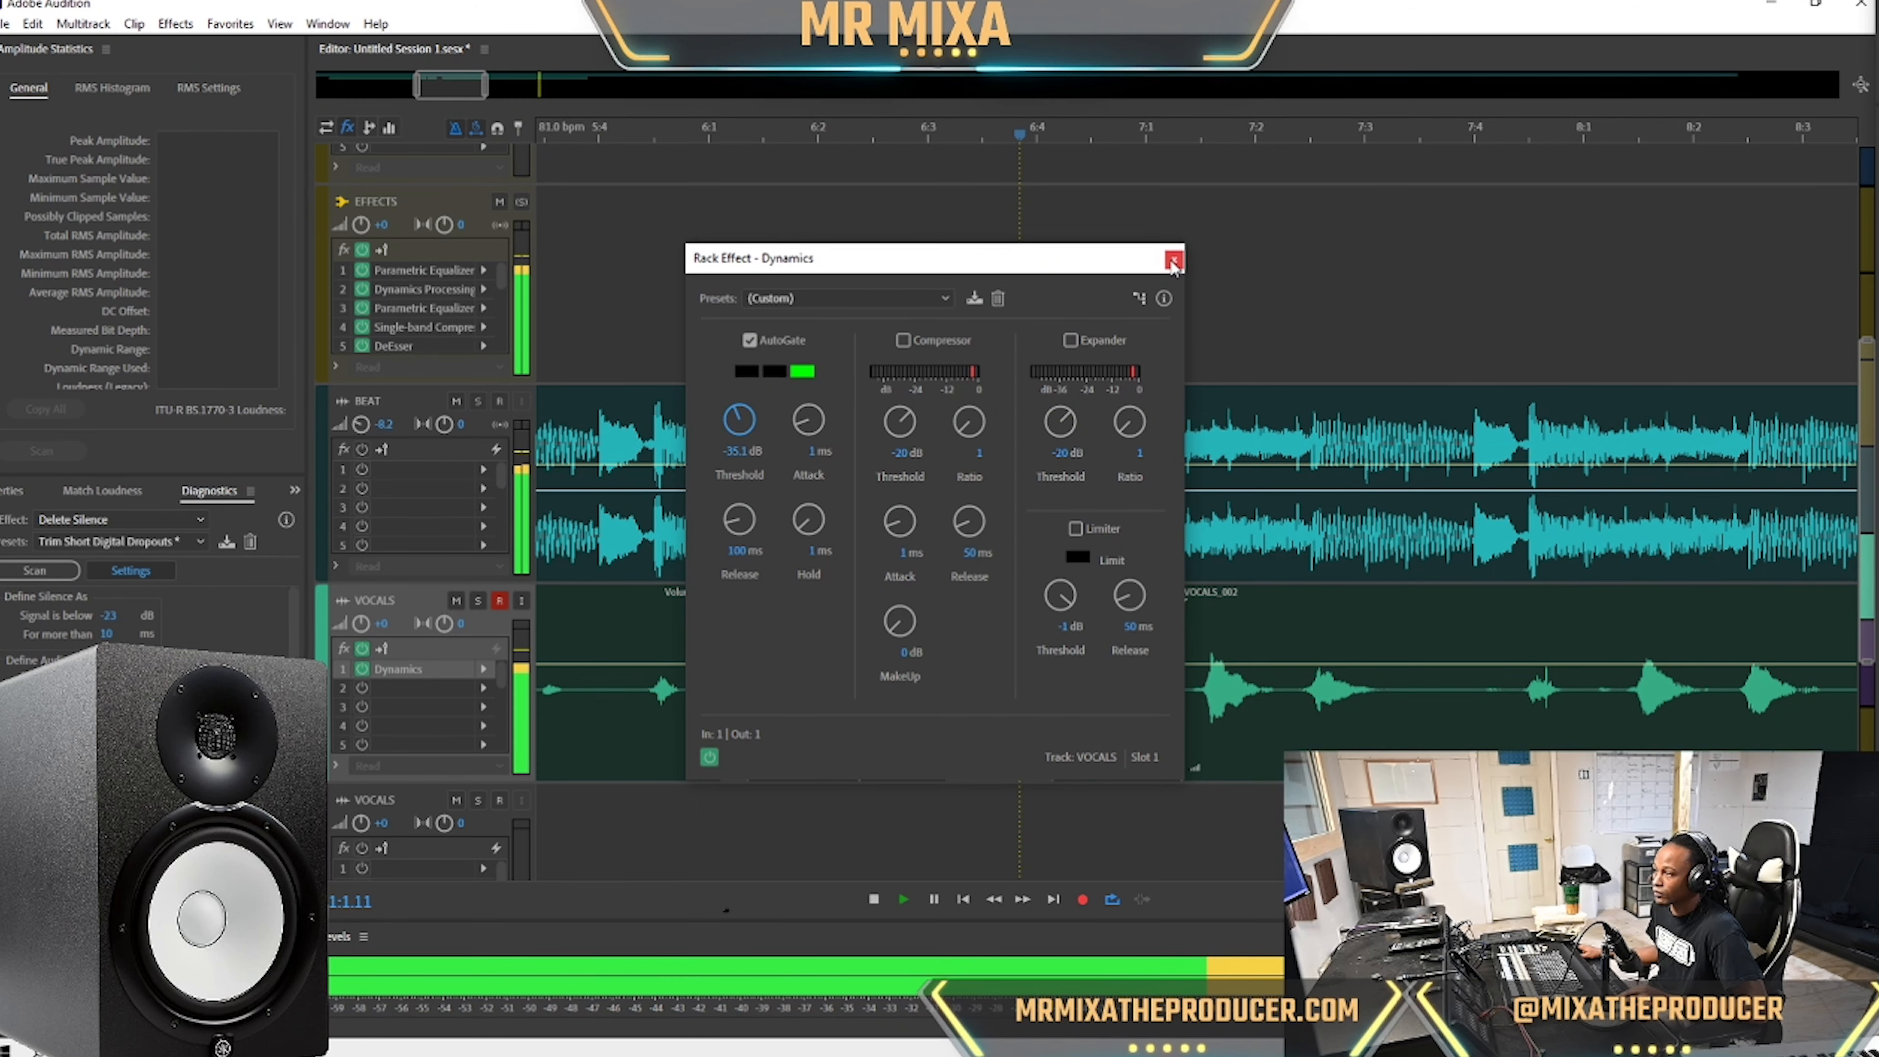
pyautogui.click(1174, 260)
pyautogui.press('space')
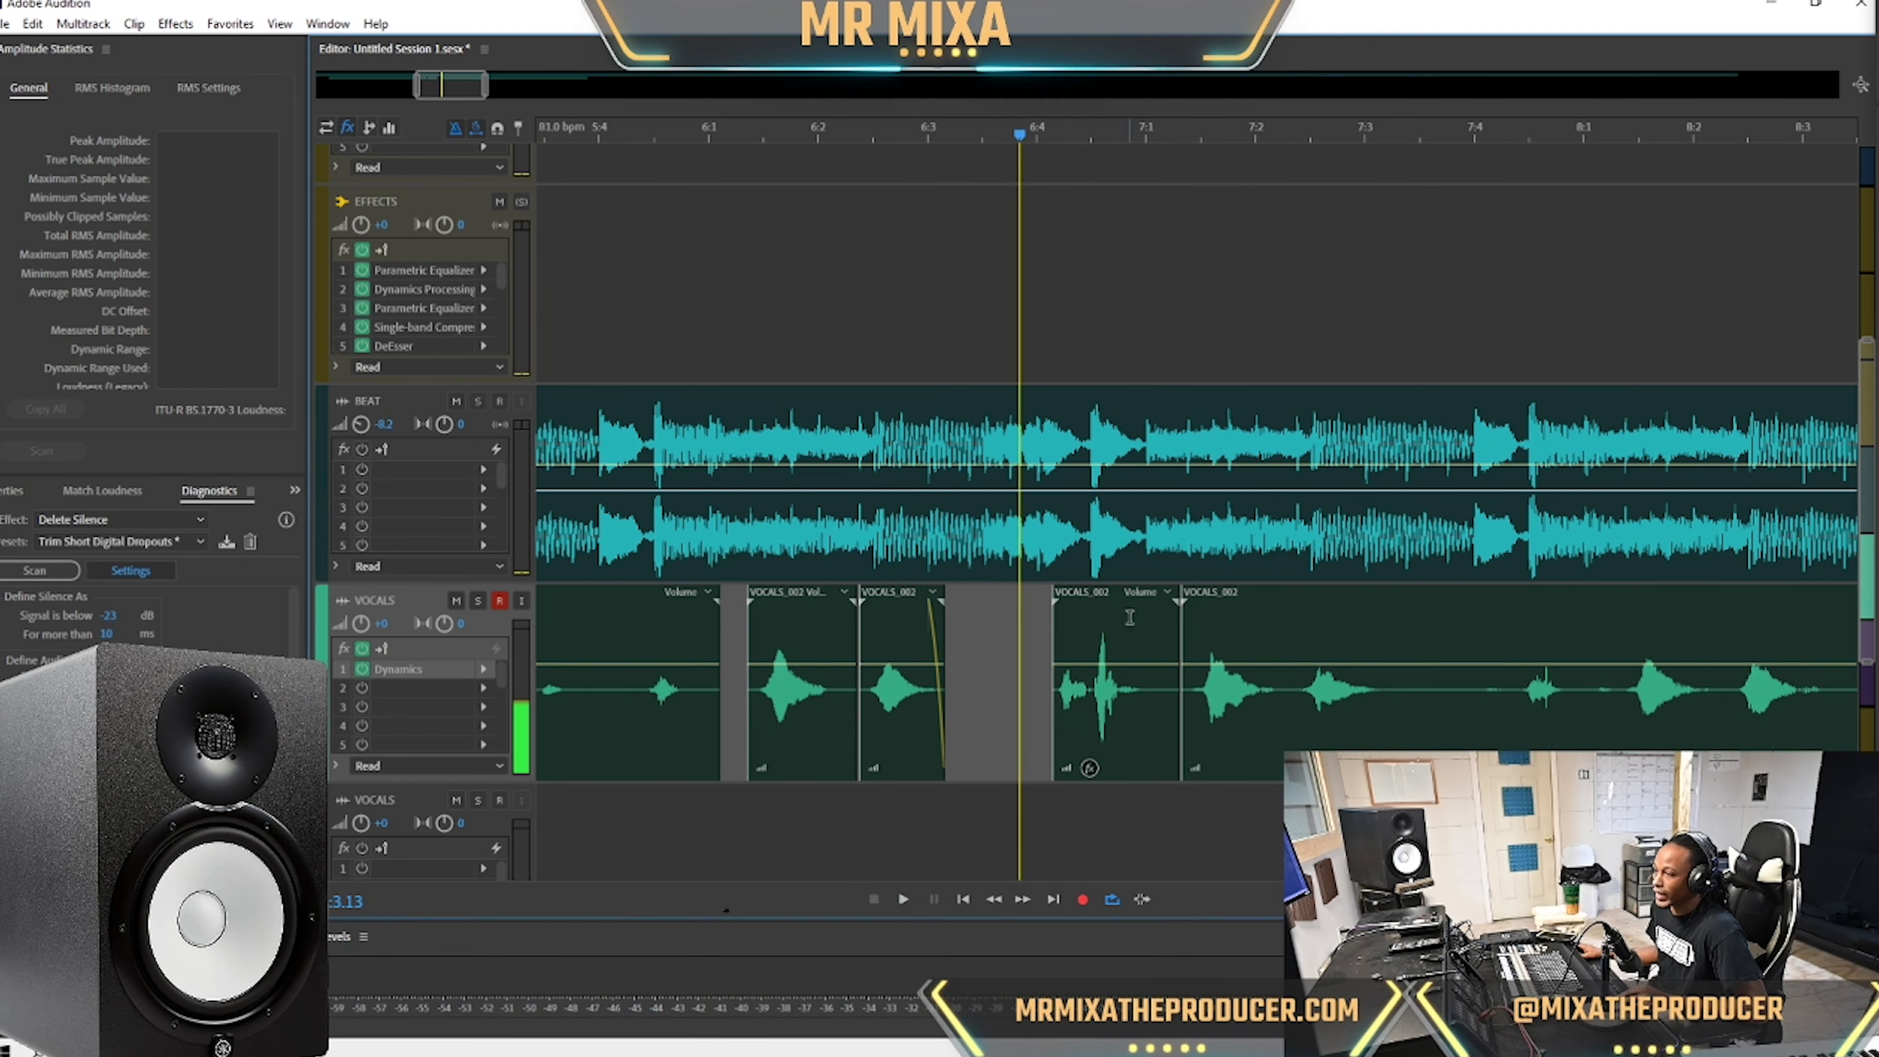
# Select the time range from the session start to about bar 14.5, covering all clips on the edited VOCALS track.
pyautogui.click(1110, 625)
pyautogui.click(1026, 630)
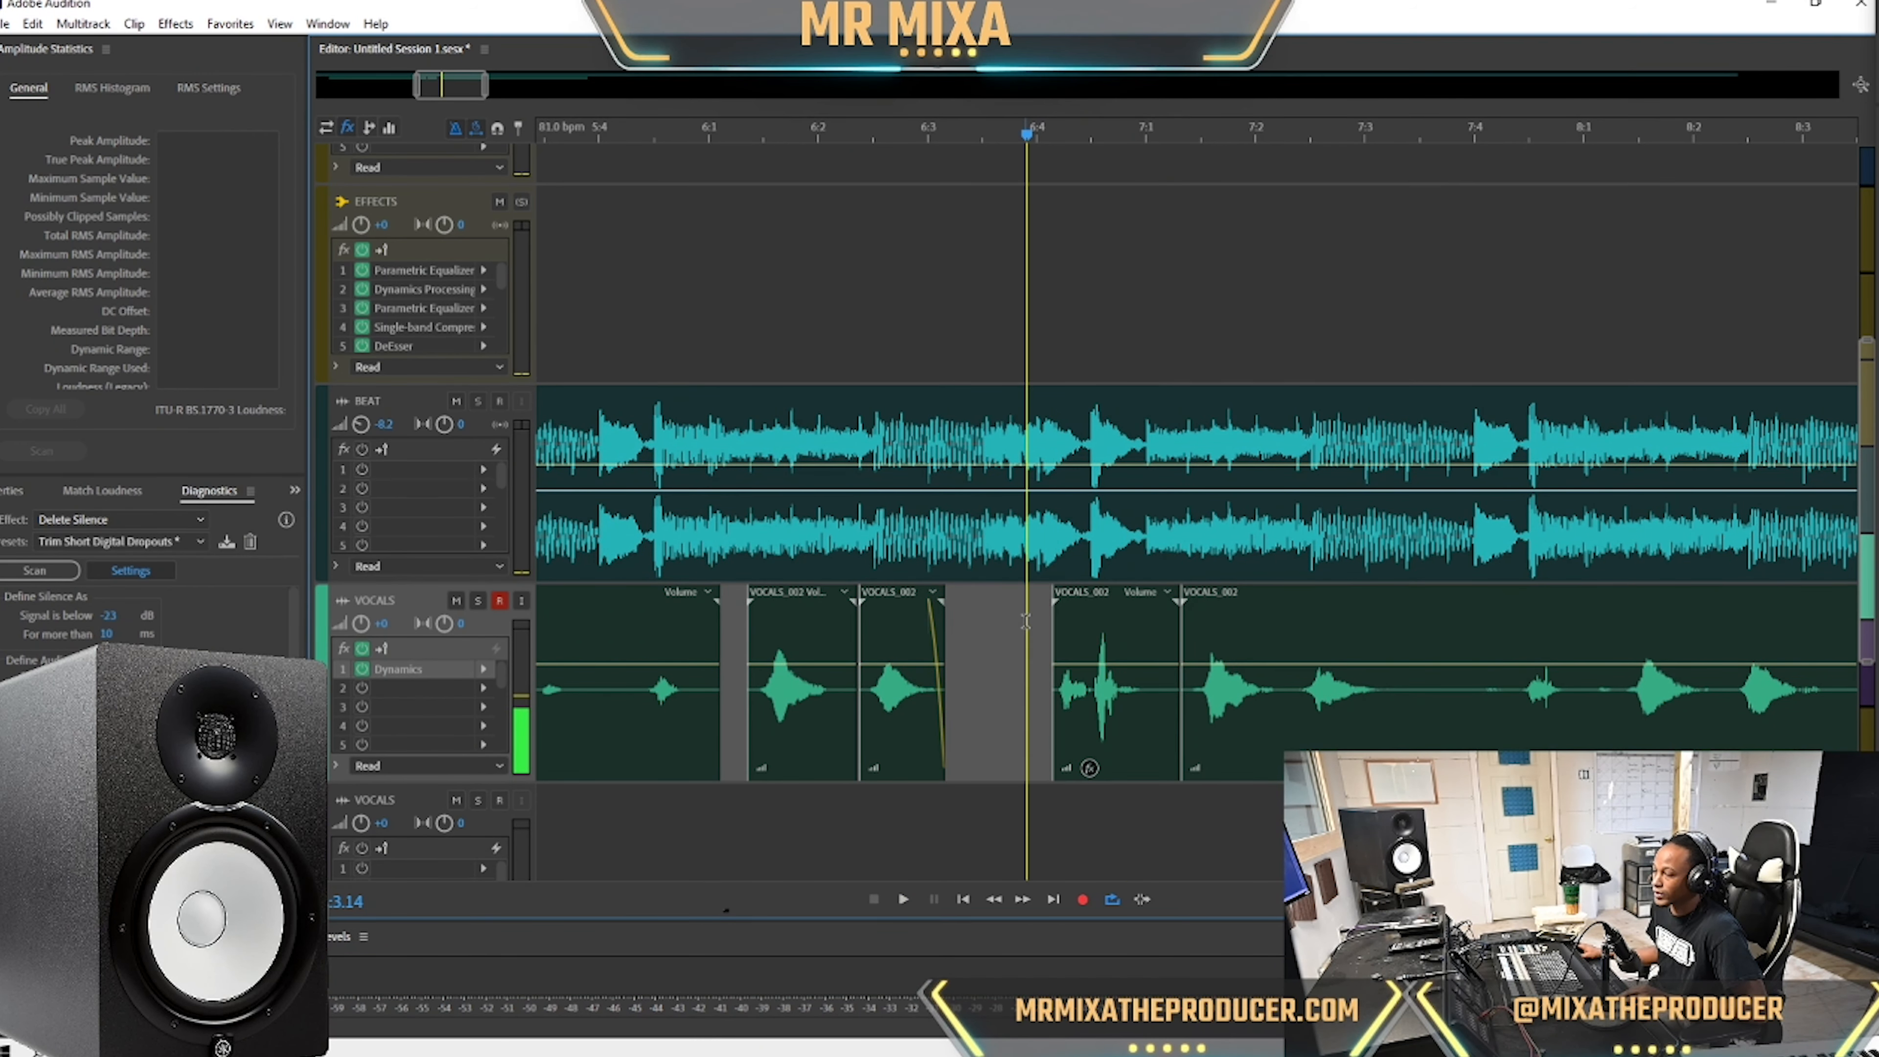
pyautogui.click(1419, 699)
pyautogui.scroll(-10, 1418, 683)
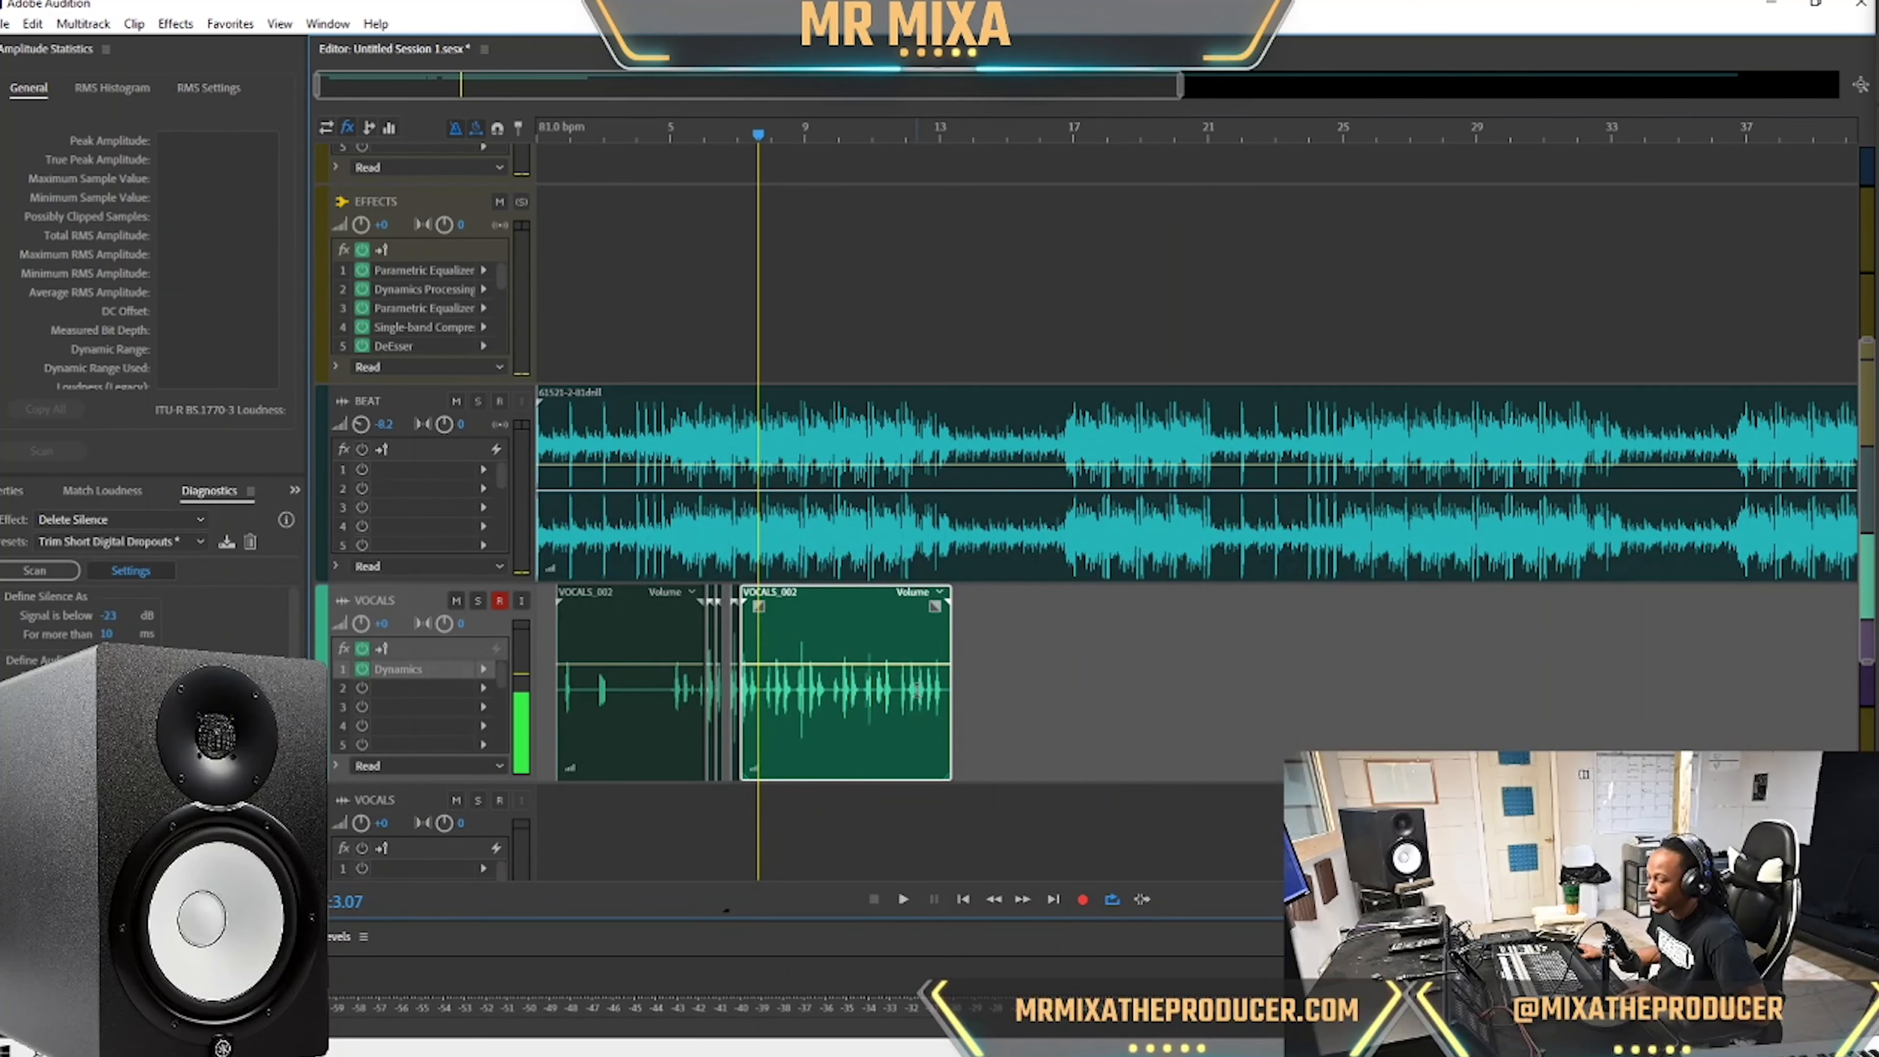
pyautogui.moveTo(994, 651); pyautogui.dragTo(428, 610)
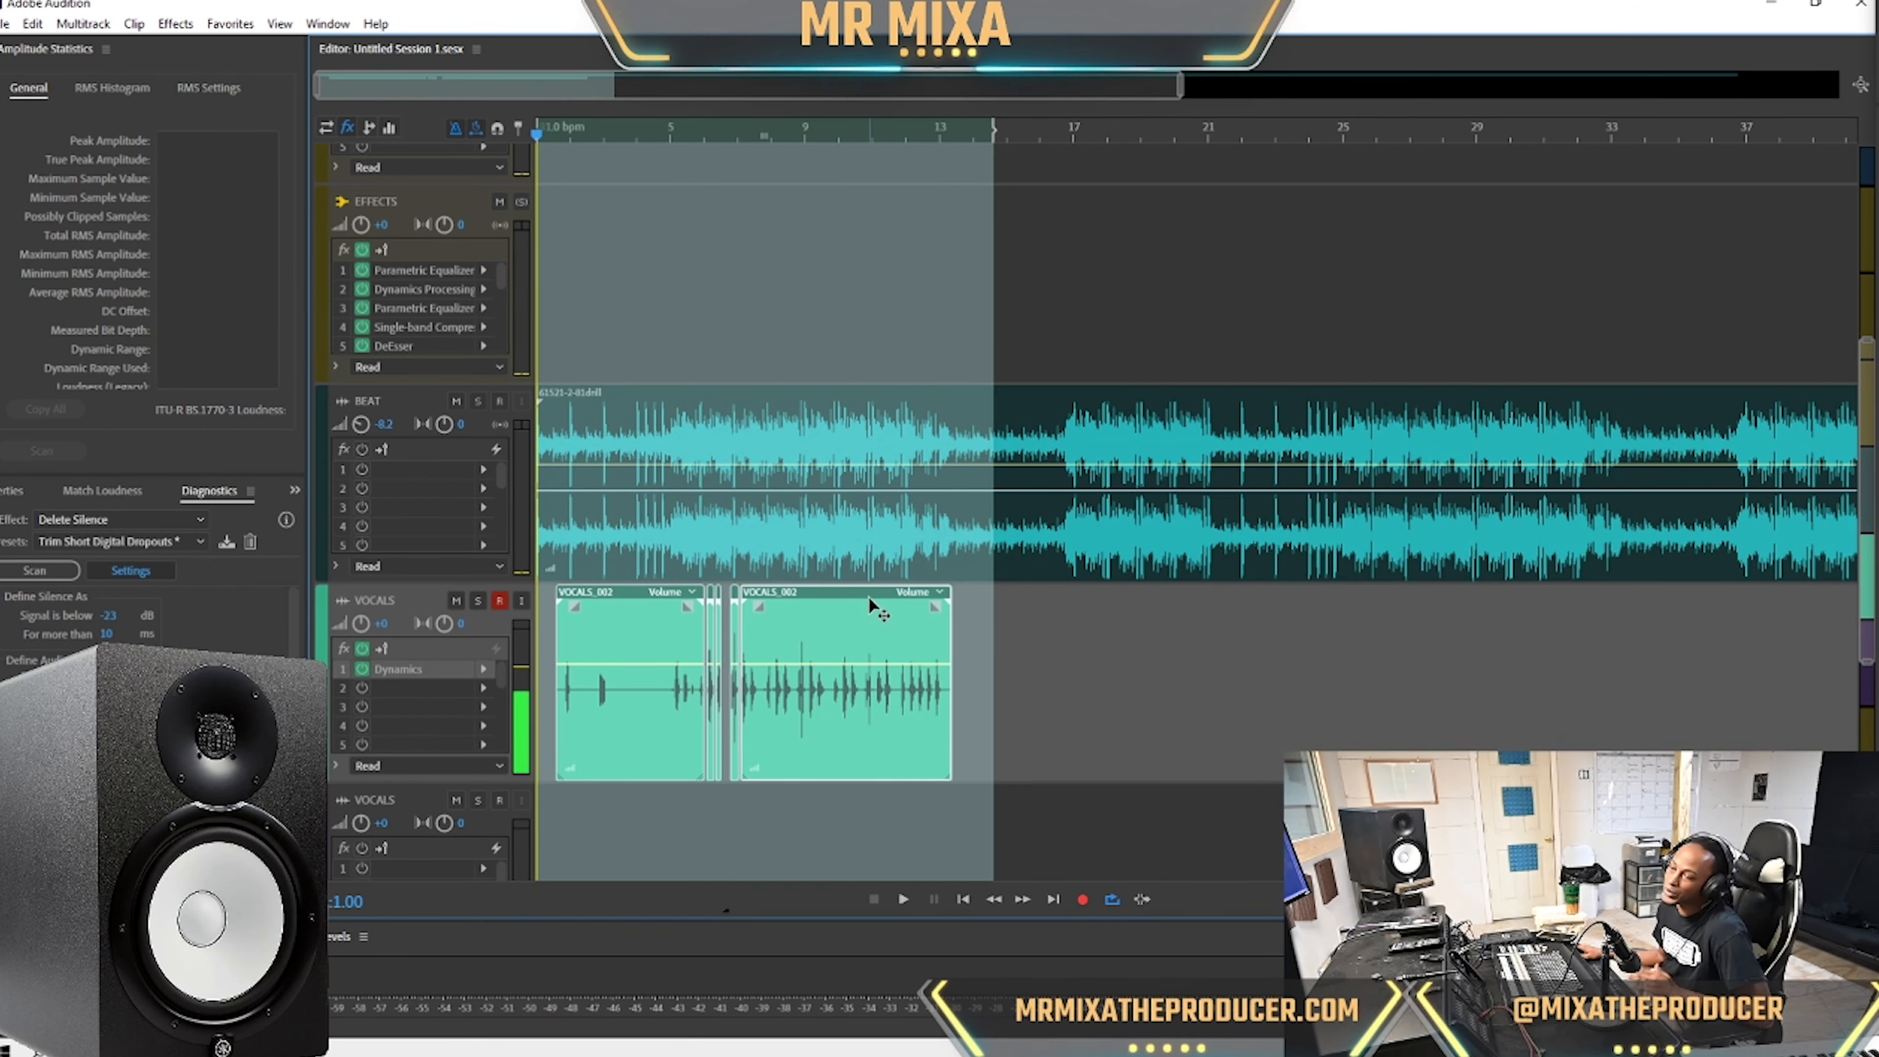
pyautogui.scroll(1, 879, 633)
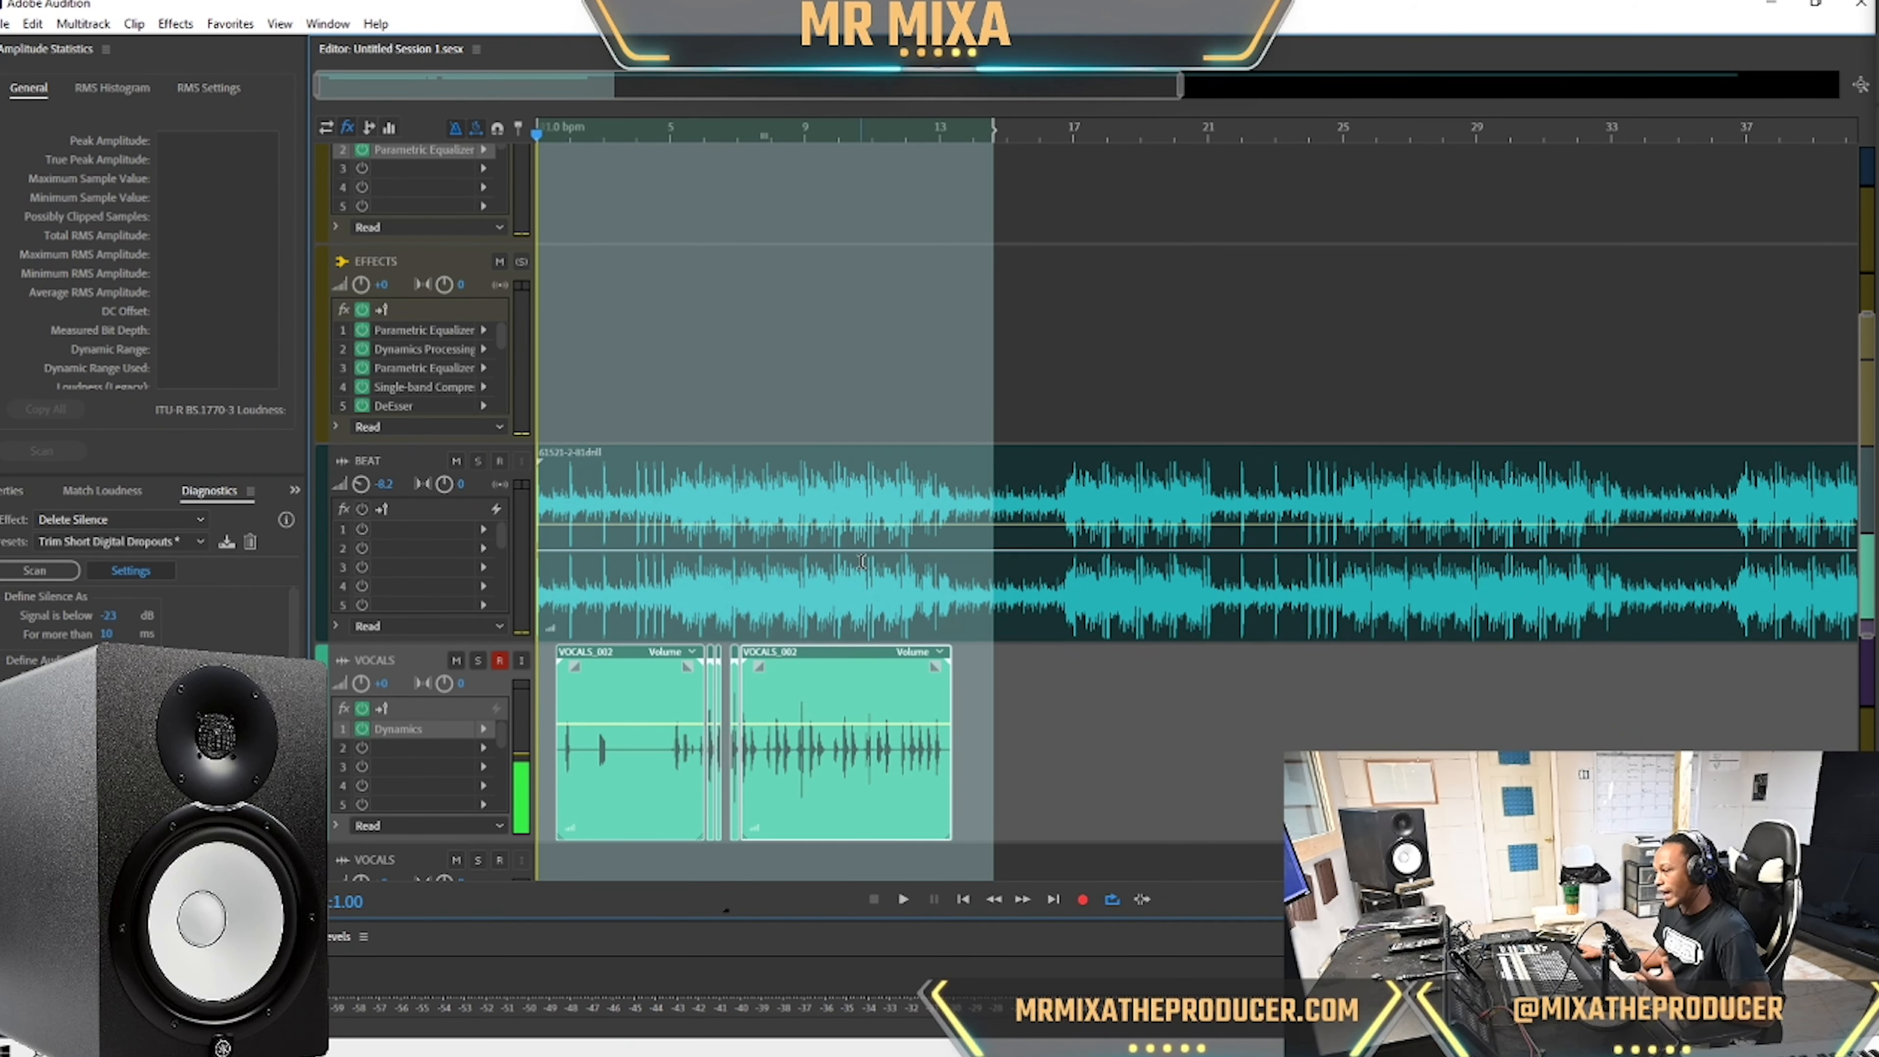
pyautogui.scroll(-1, 833, 563)
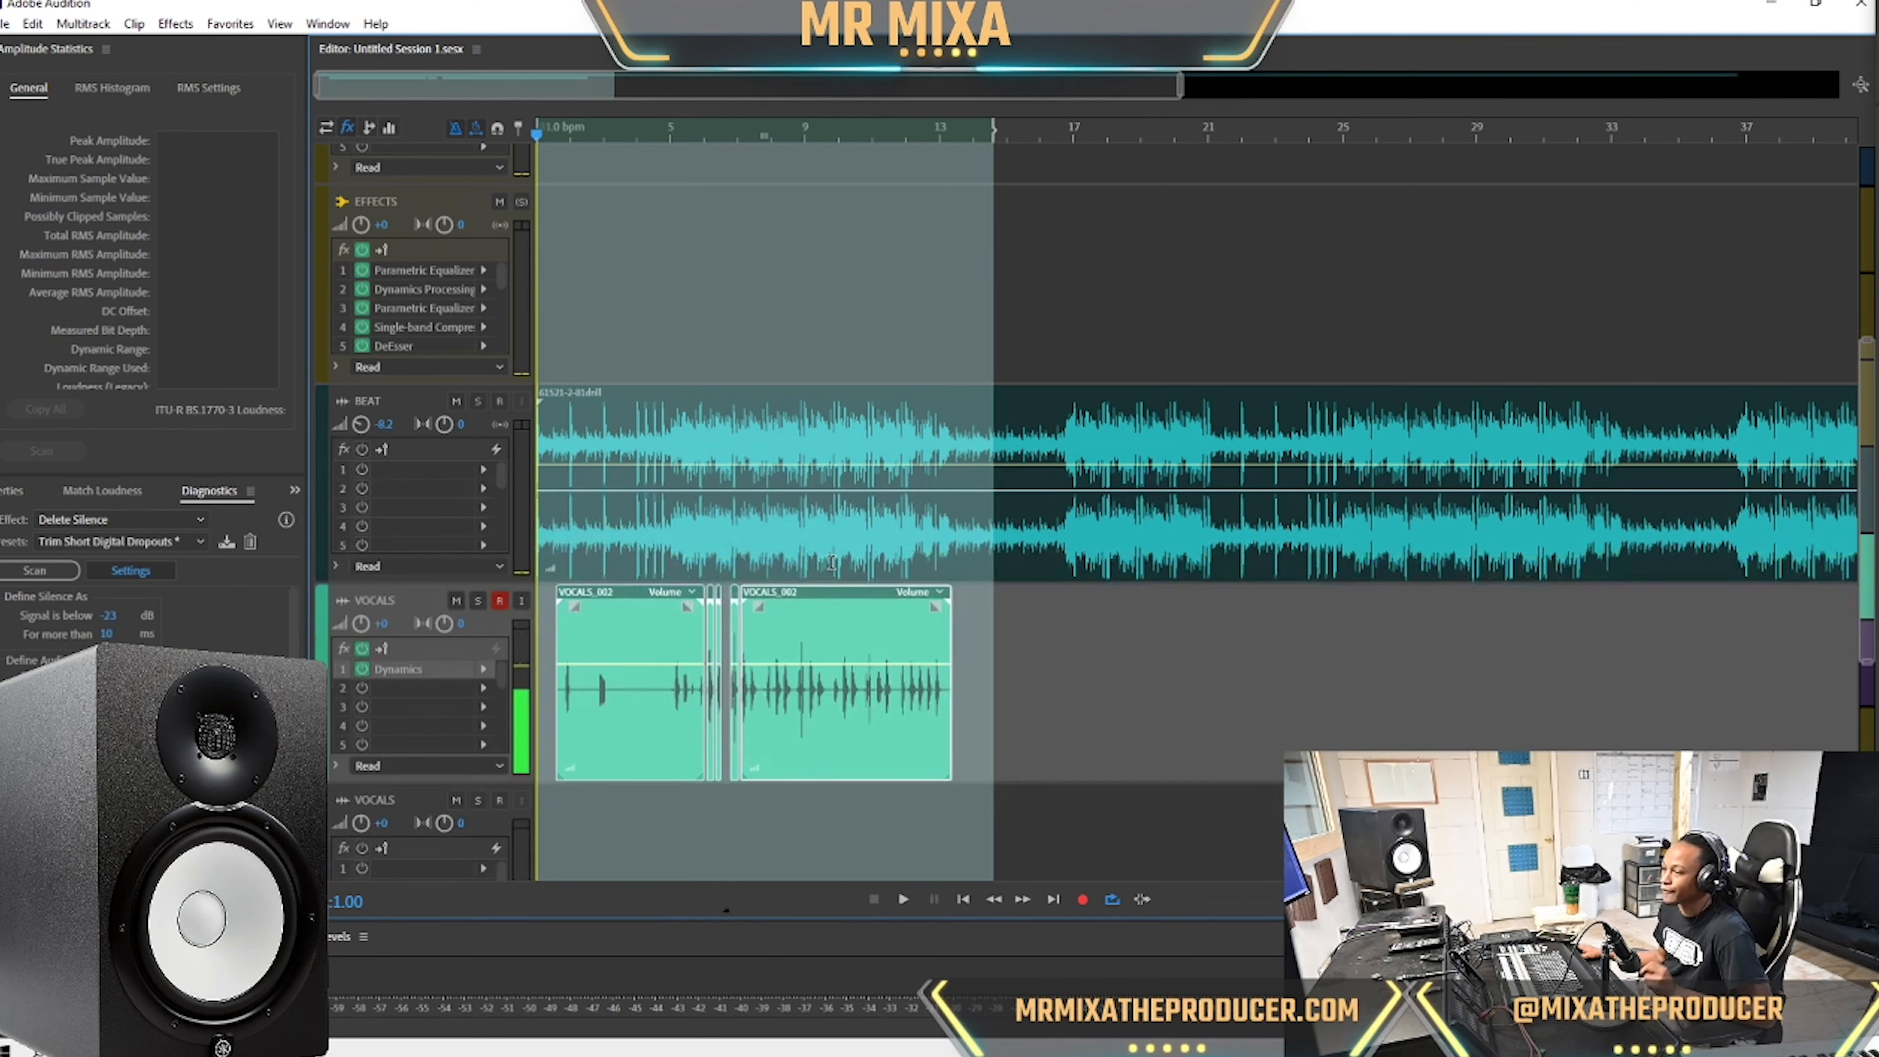
# Solo the edited VOCALS track and turn off its record arming.
pyautogui.click(479, 600)
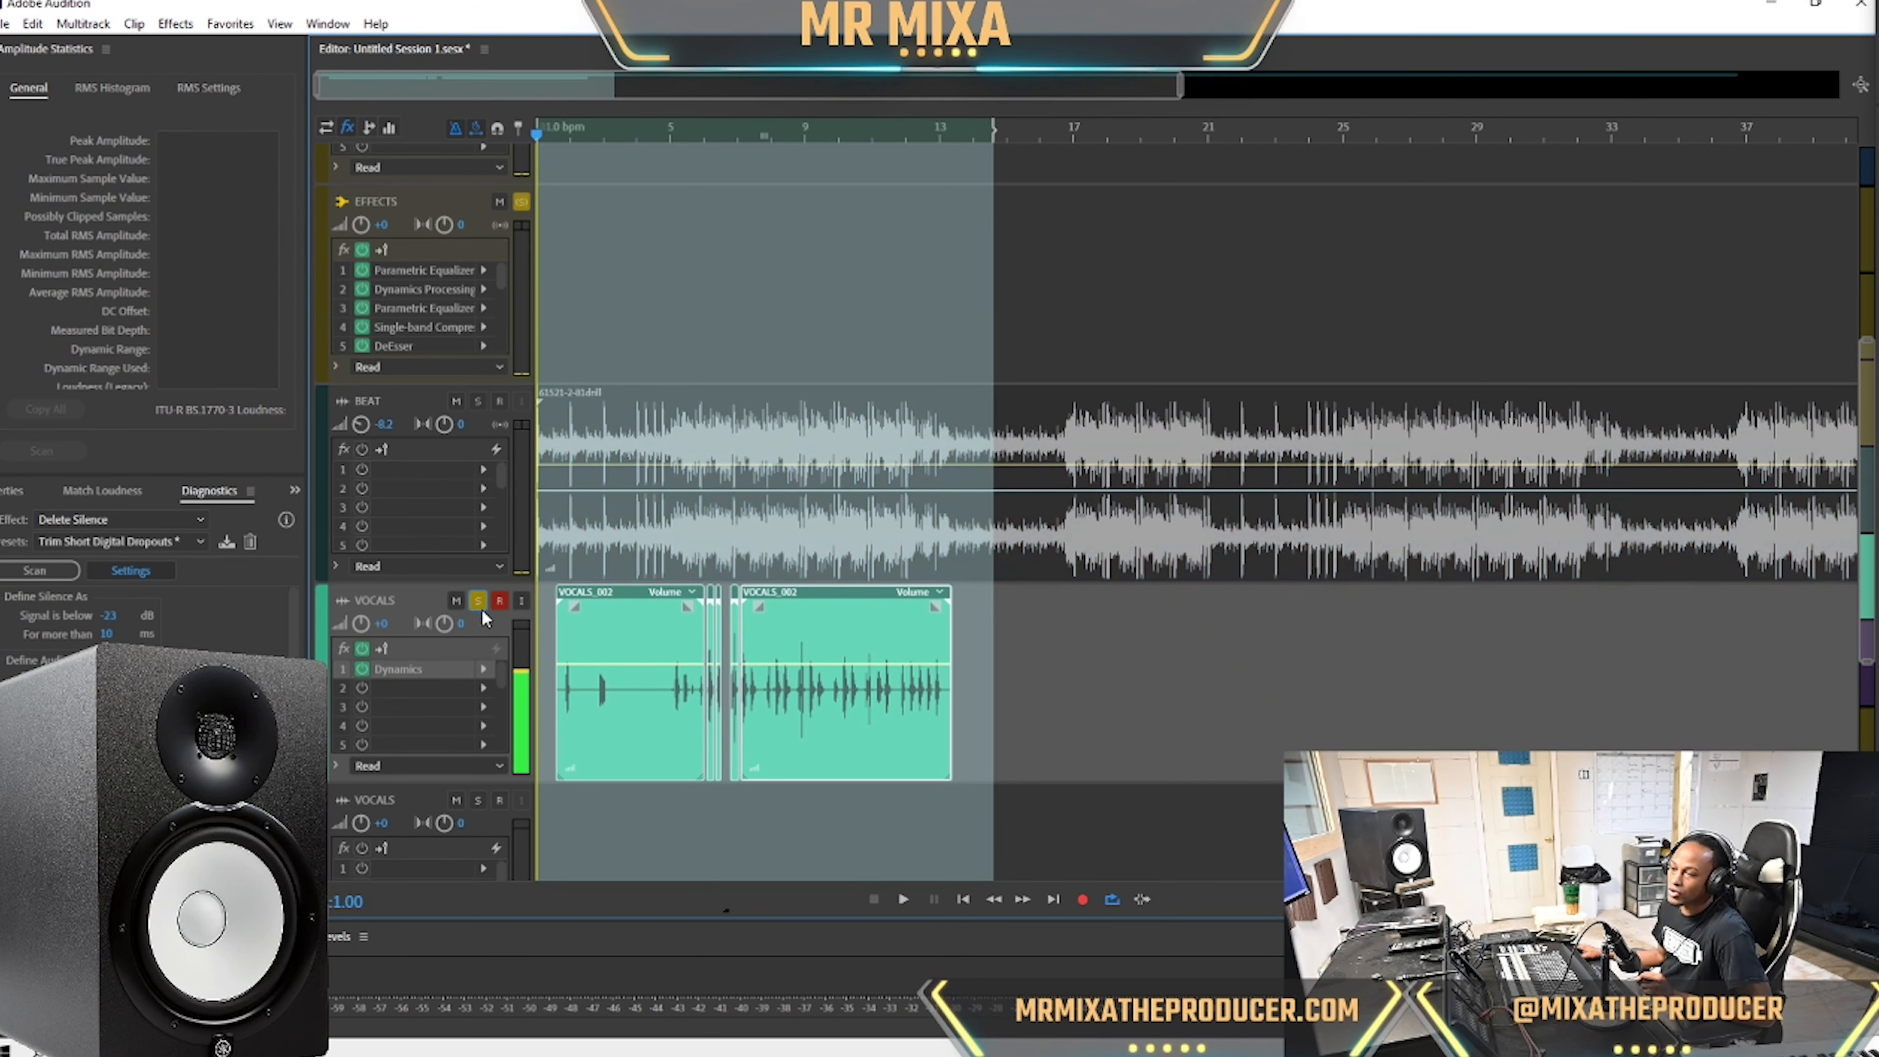
pyautogui.rightClick(651, 830)
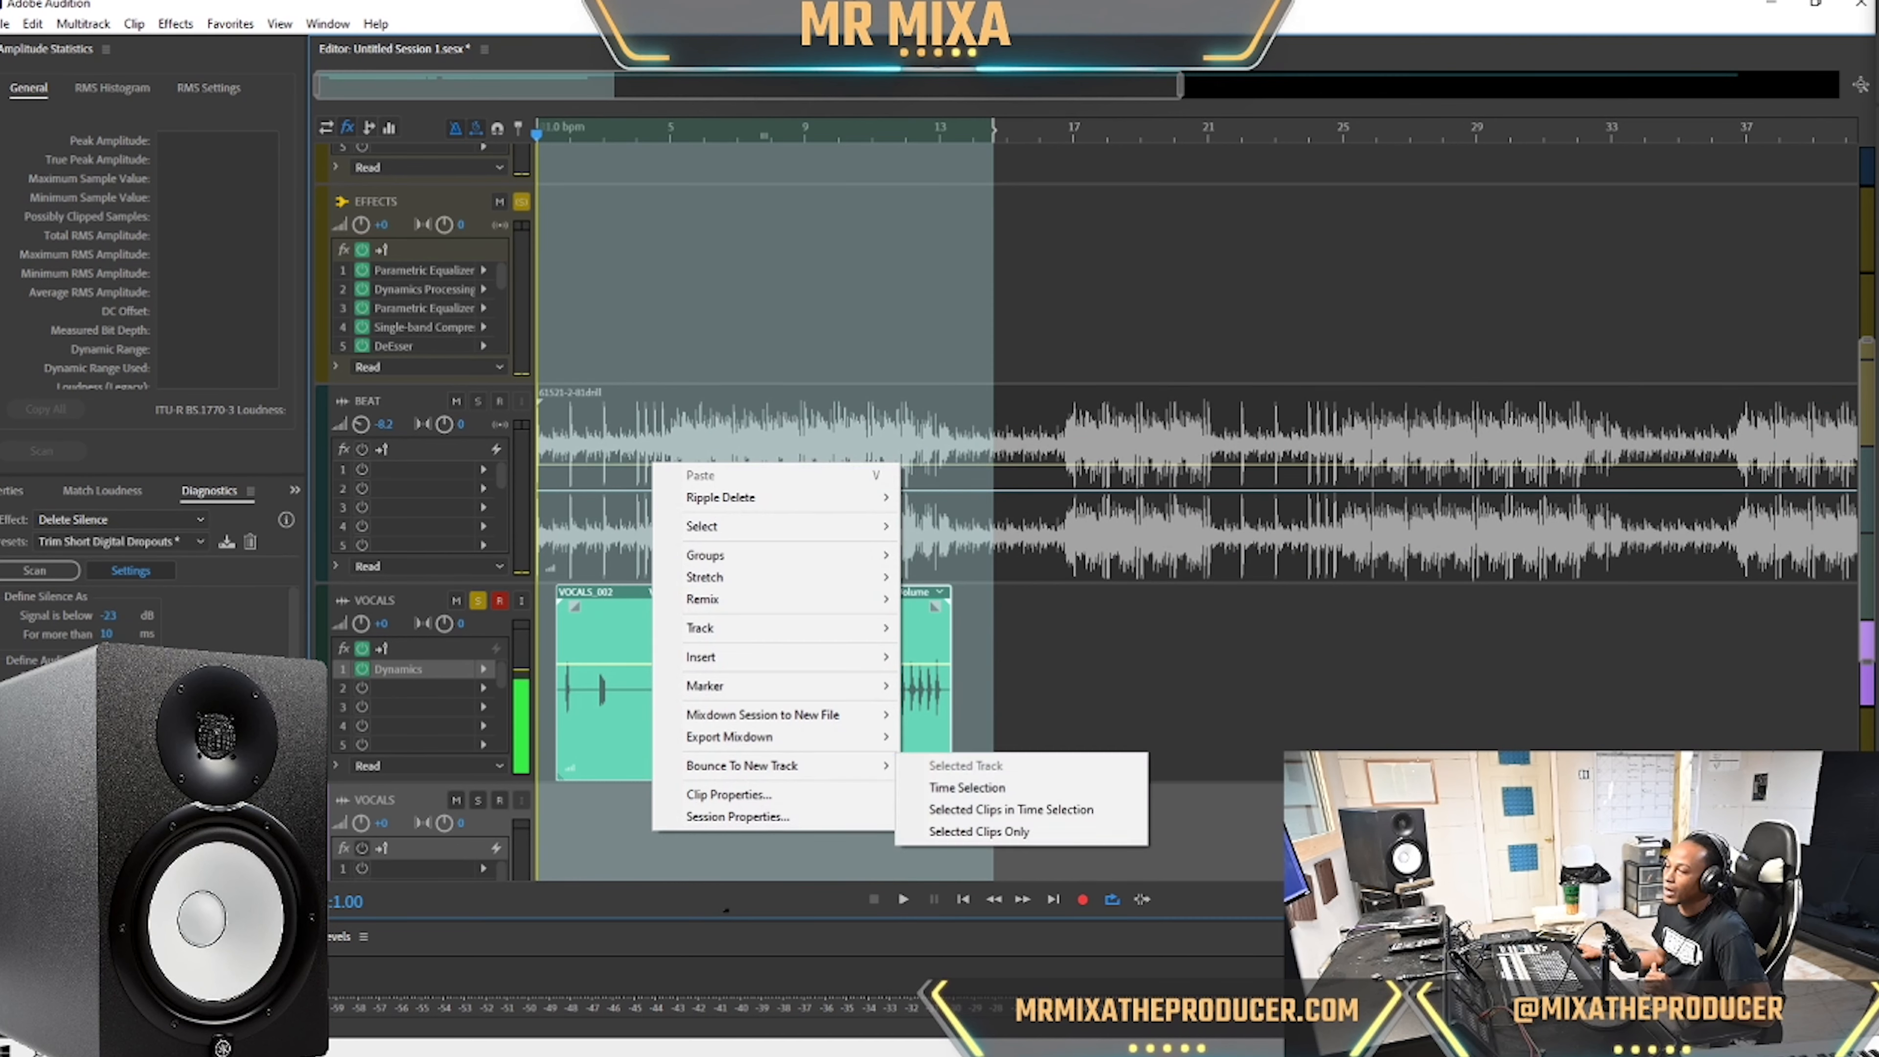
pyautogui.click(547, 664)
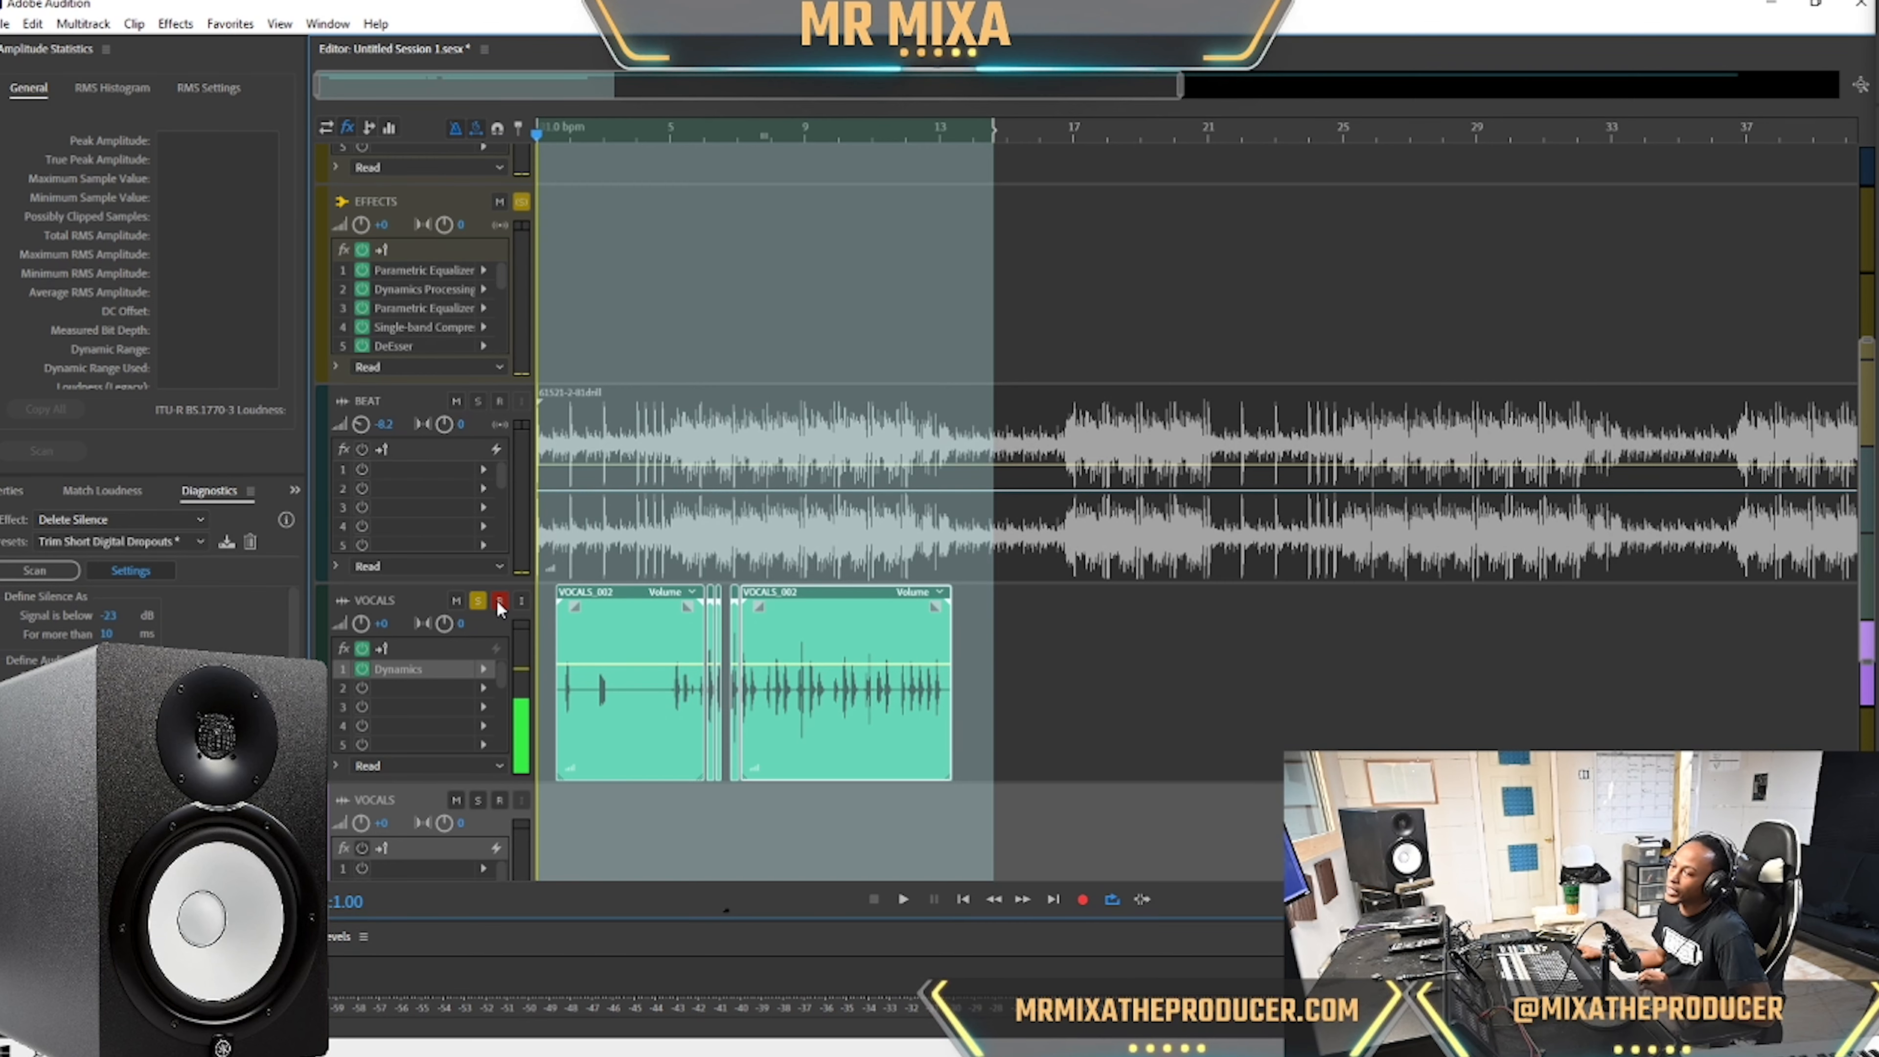
# Bounce the time selection of the soloed vocals to a new track.
pyautogui.rightClick(691, 847)
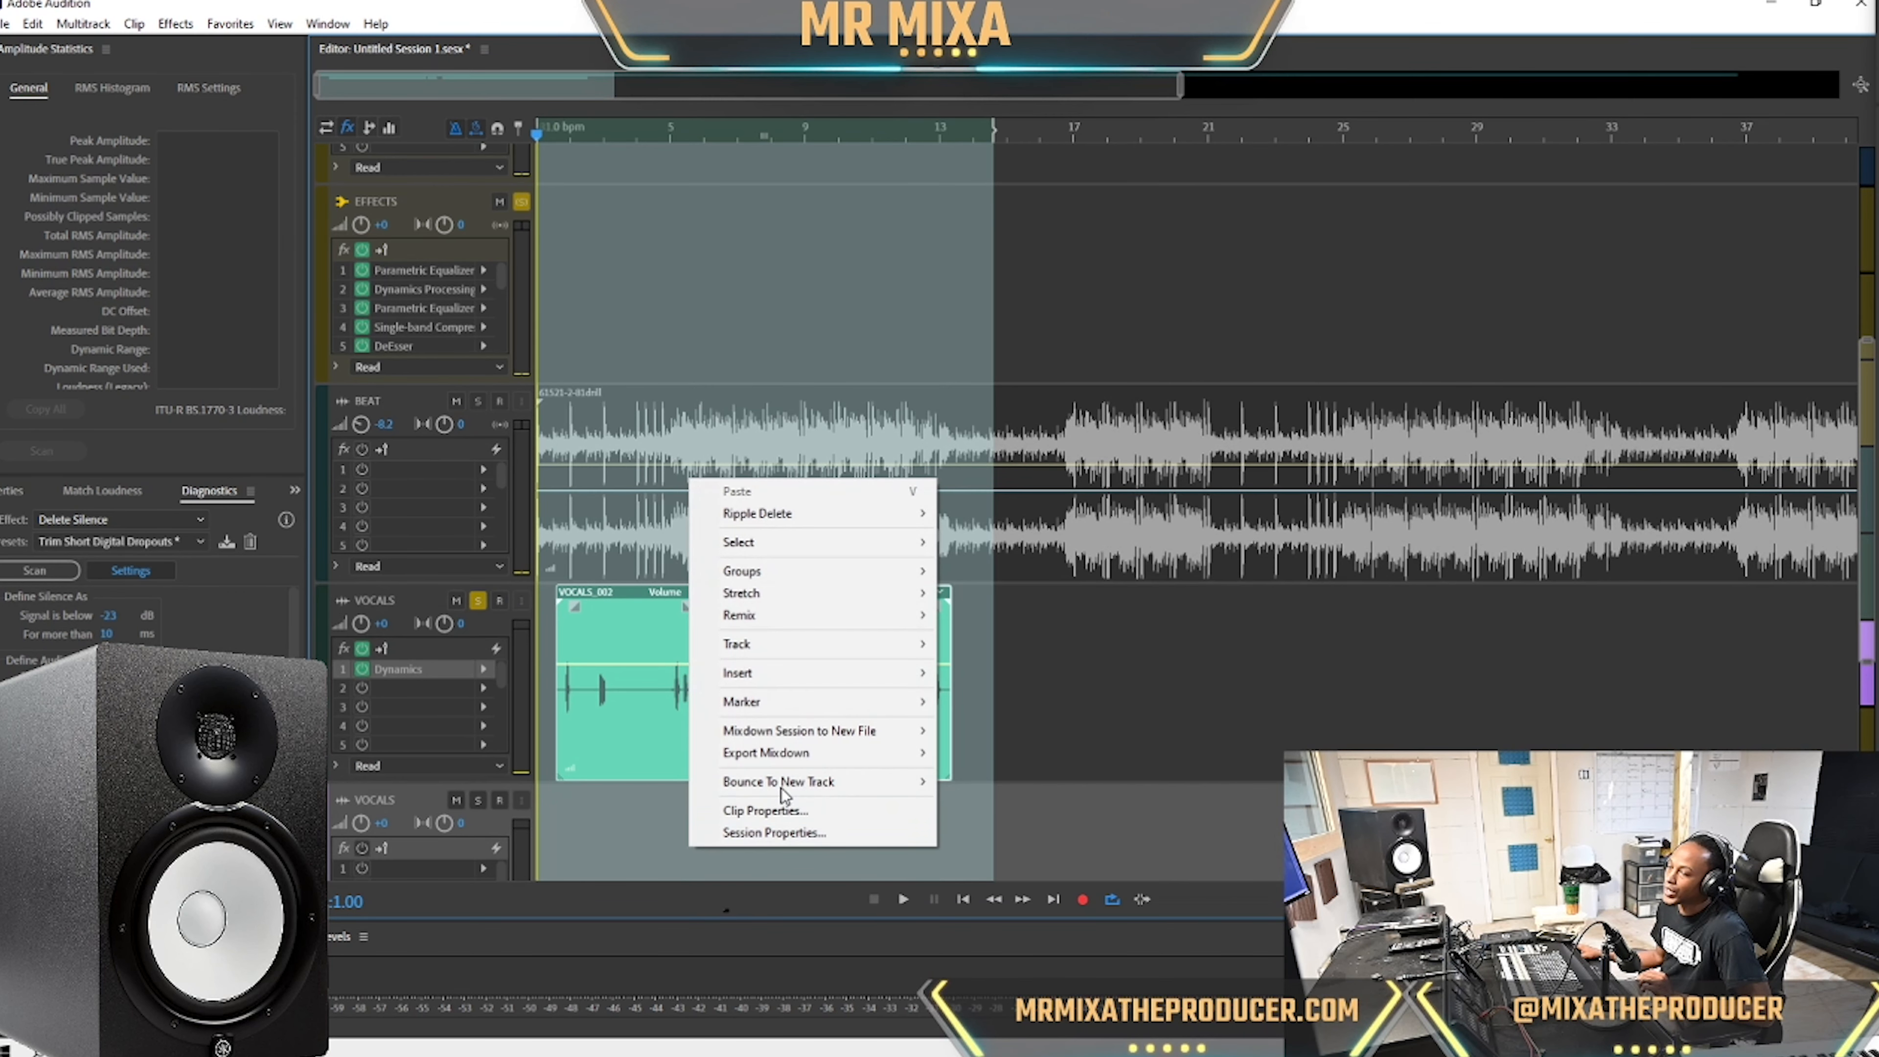
pyautogui.moveTo(836, 783)
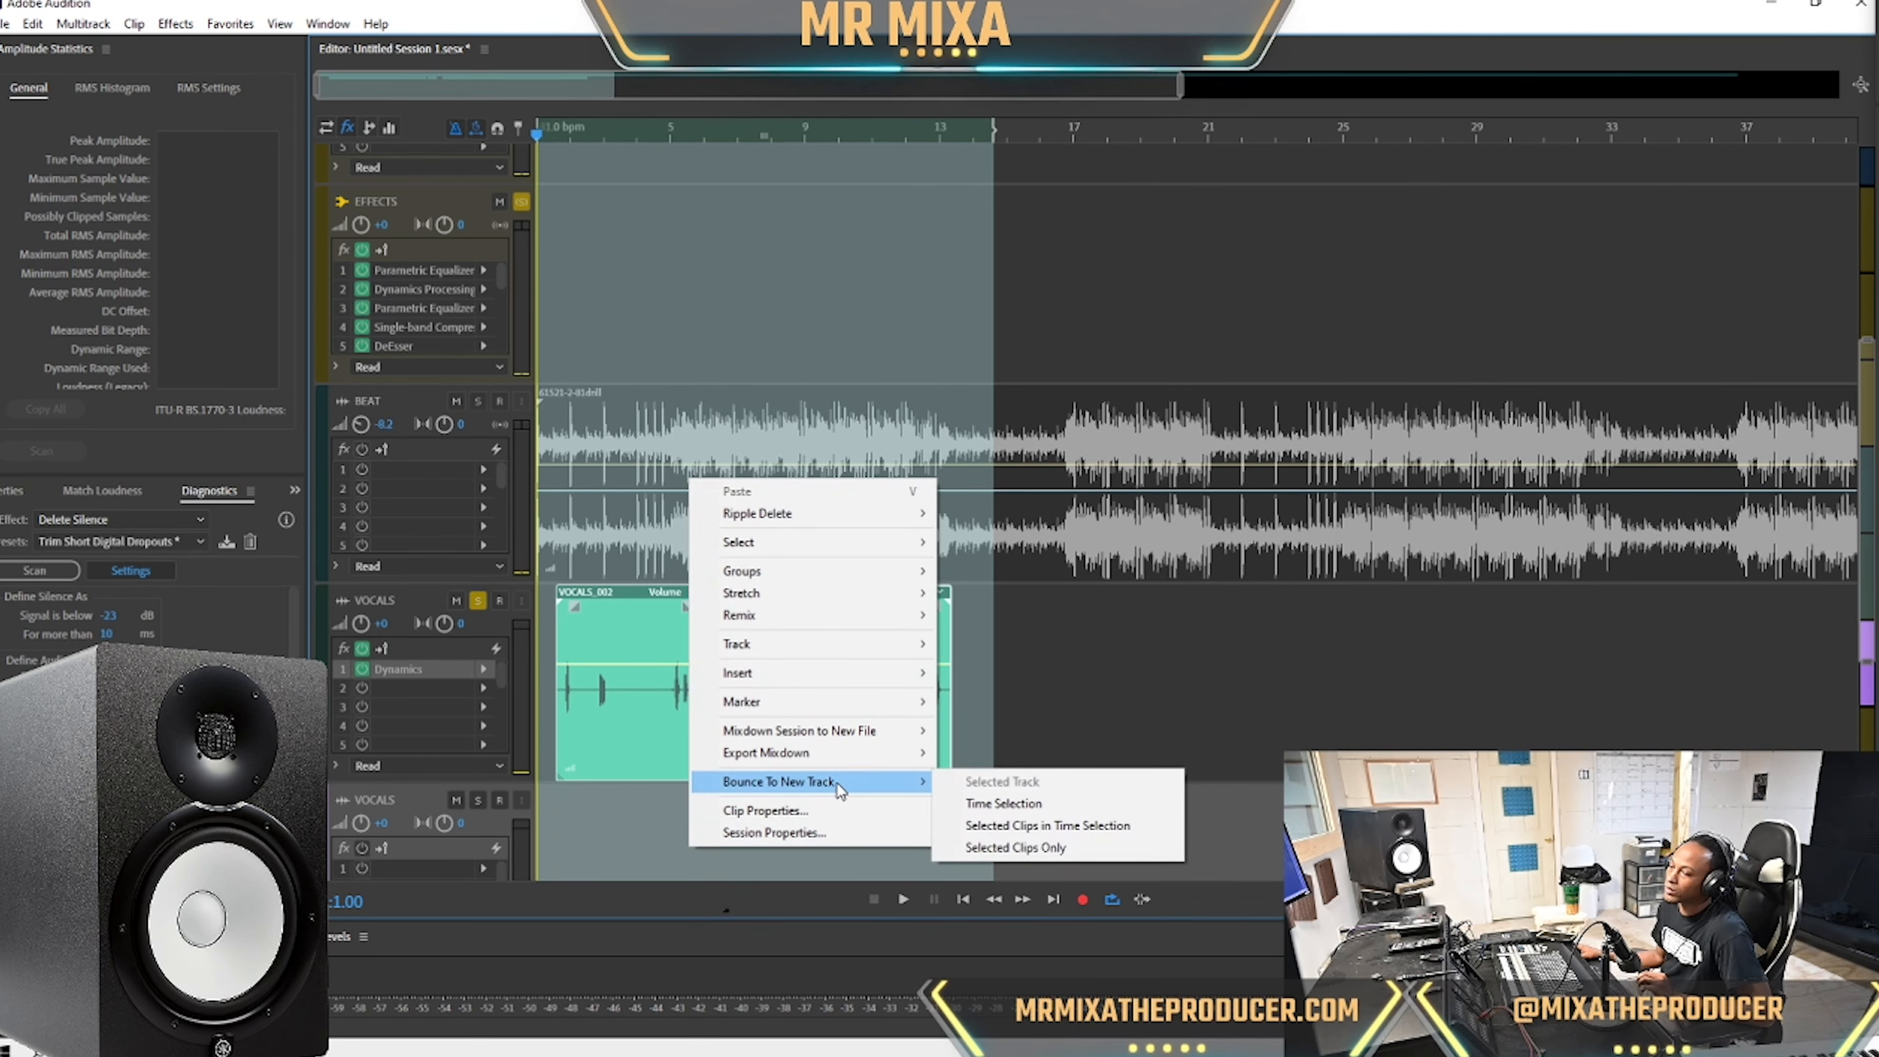
pyautogui.rightClick(632, 835)
pyautogui.moveTo(790, 773)
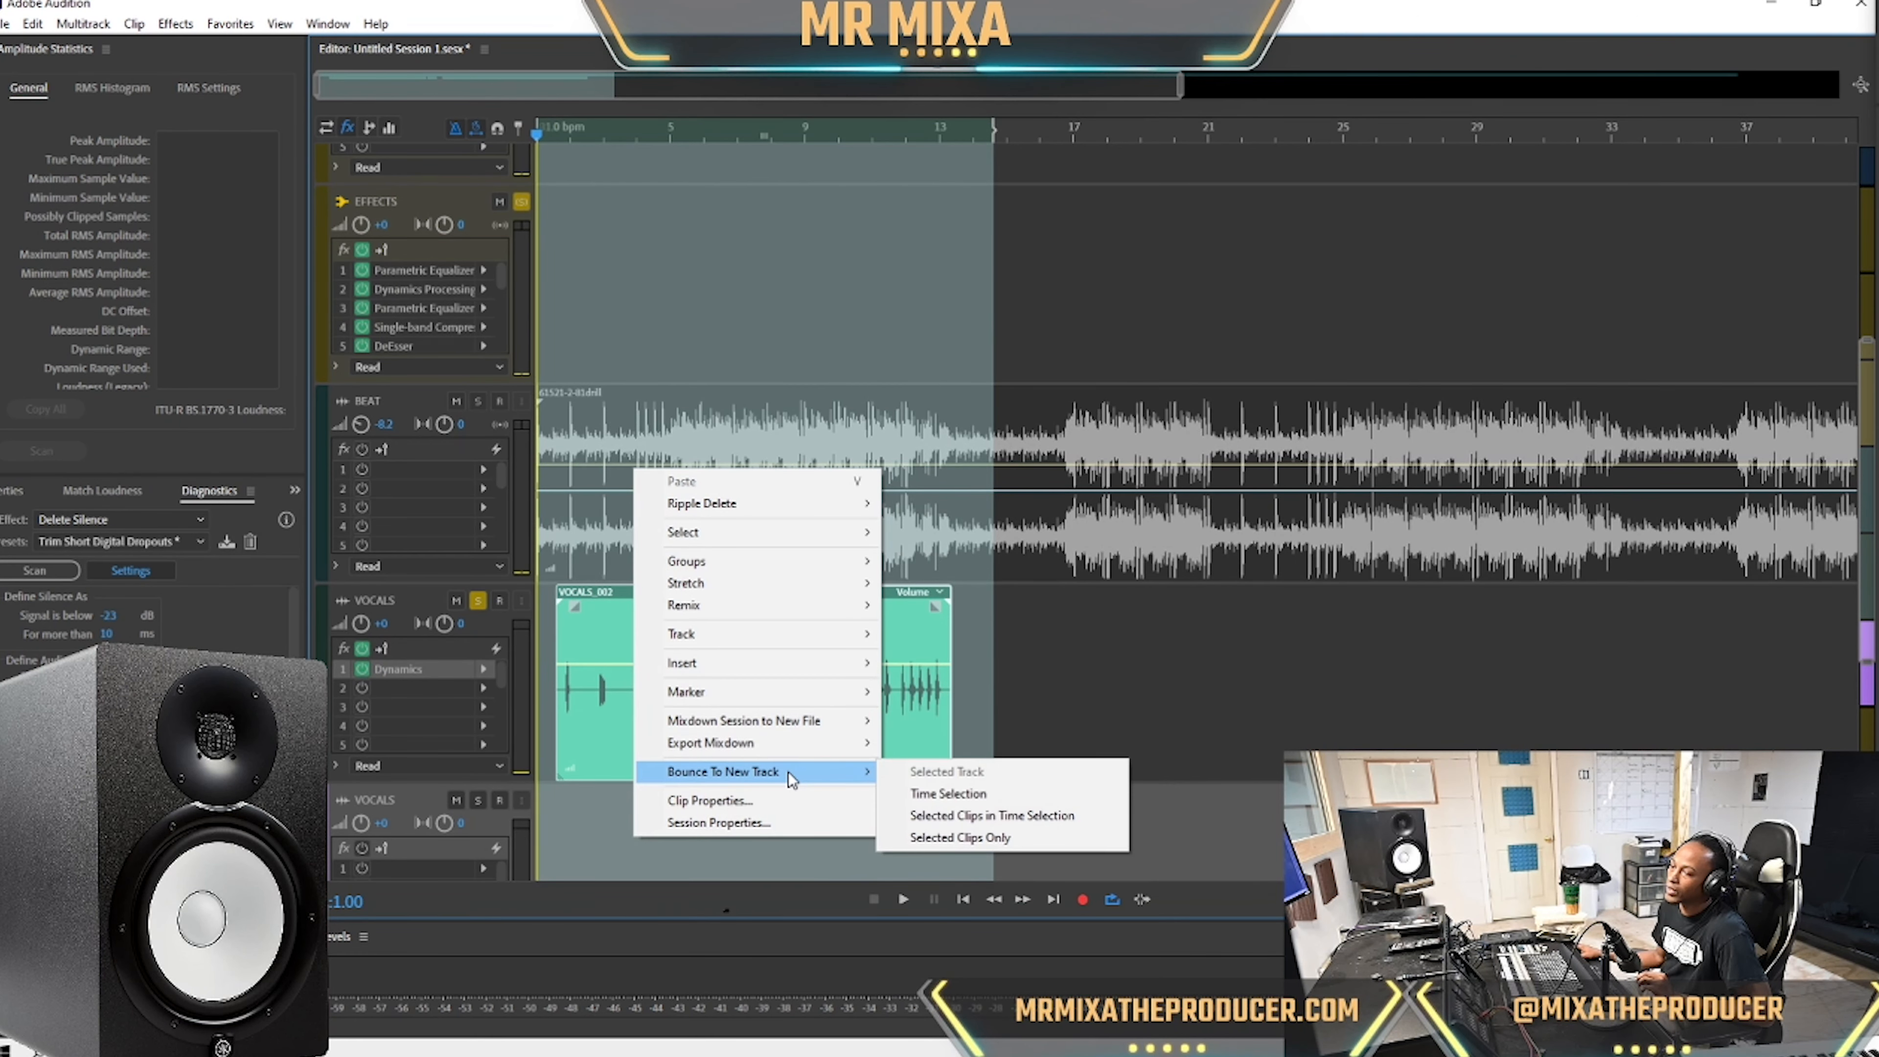
pyautogui.click(1026, 794)
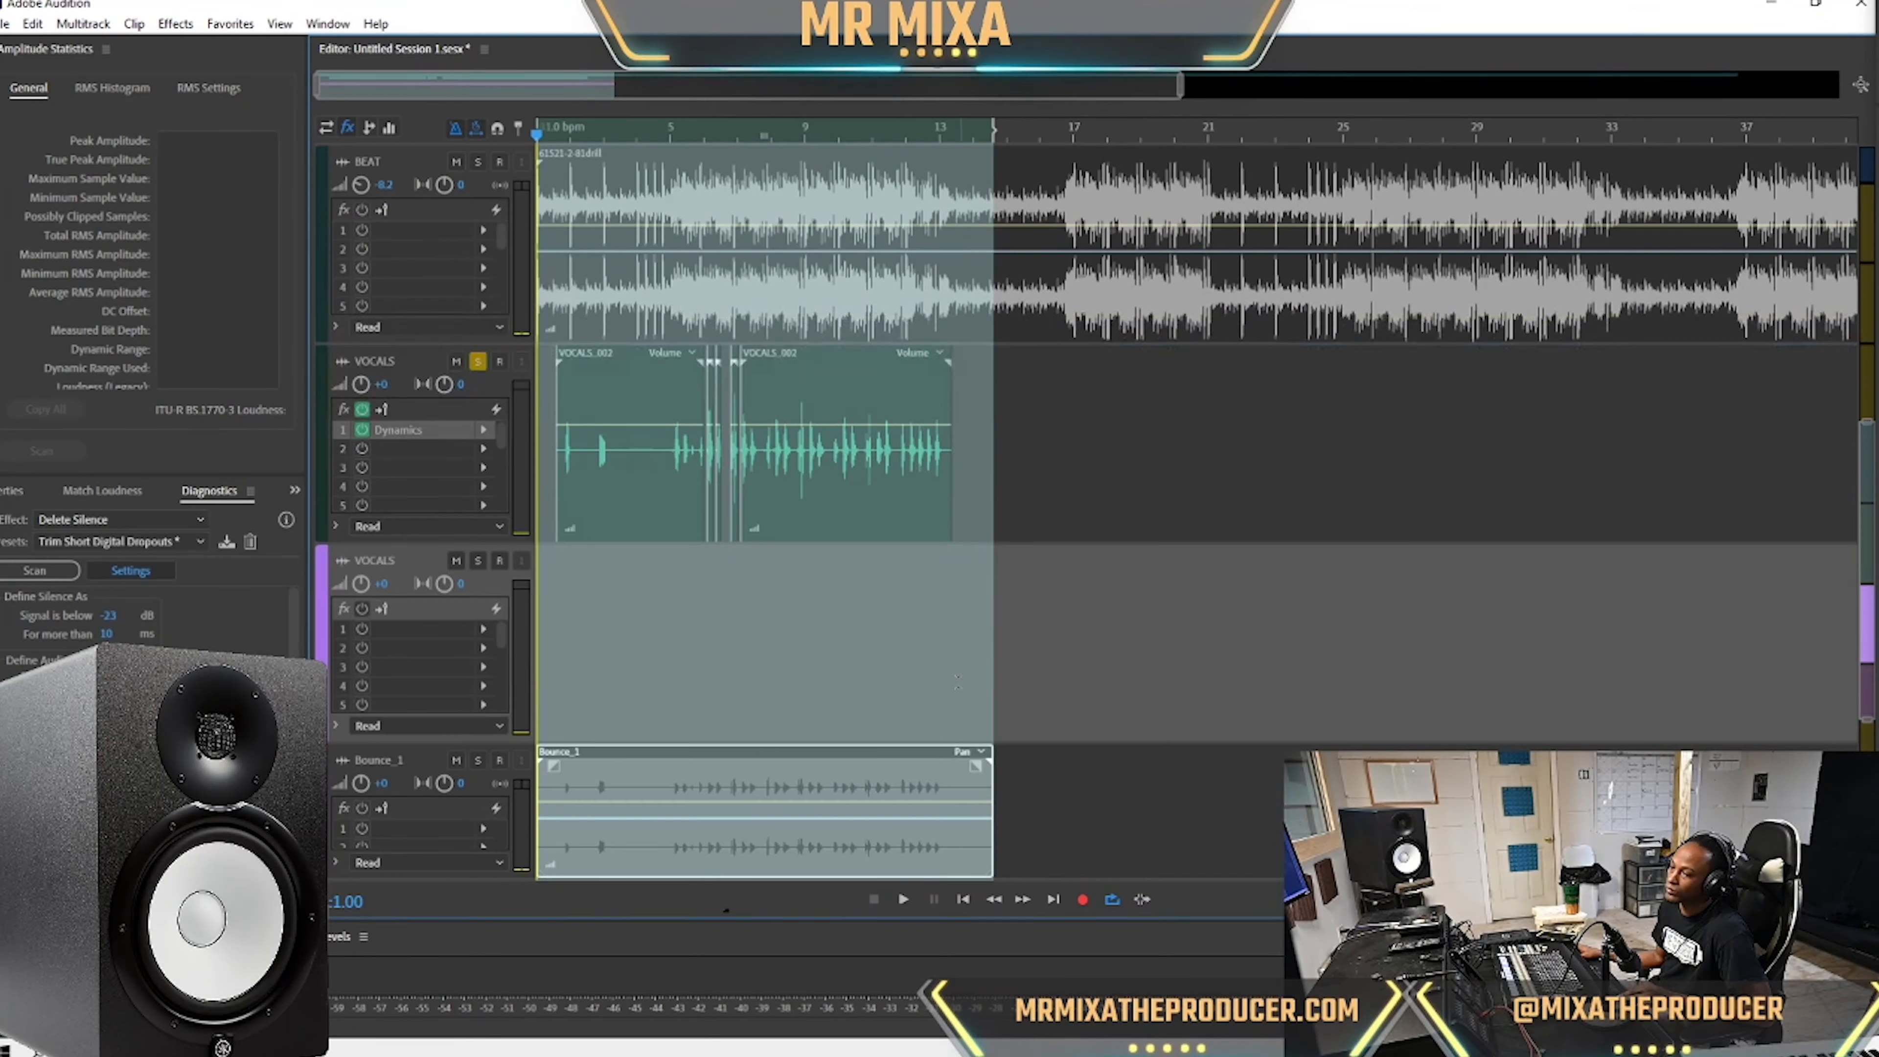
# Move the Bounce_1 track directly below BEAT, then mute and unsolo the original VOCALS track and clear the time selection.
pyautogui.moveTo(333, 766); pyautogui.dragTo(426, 370)
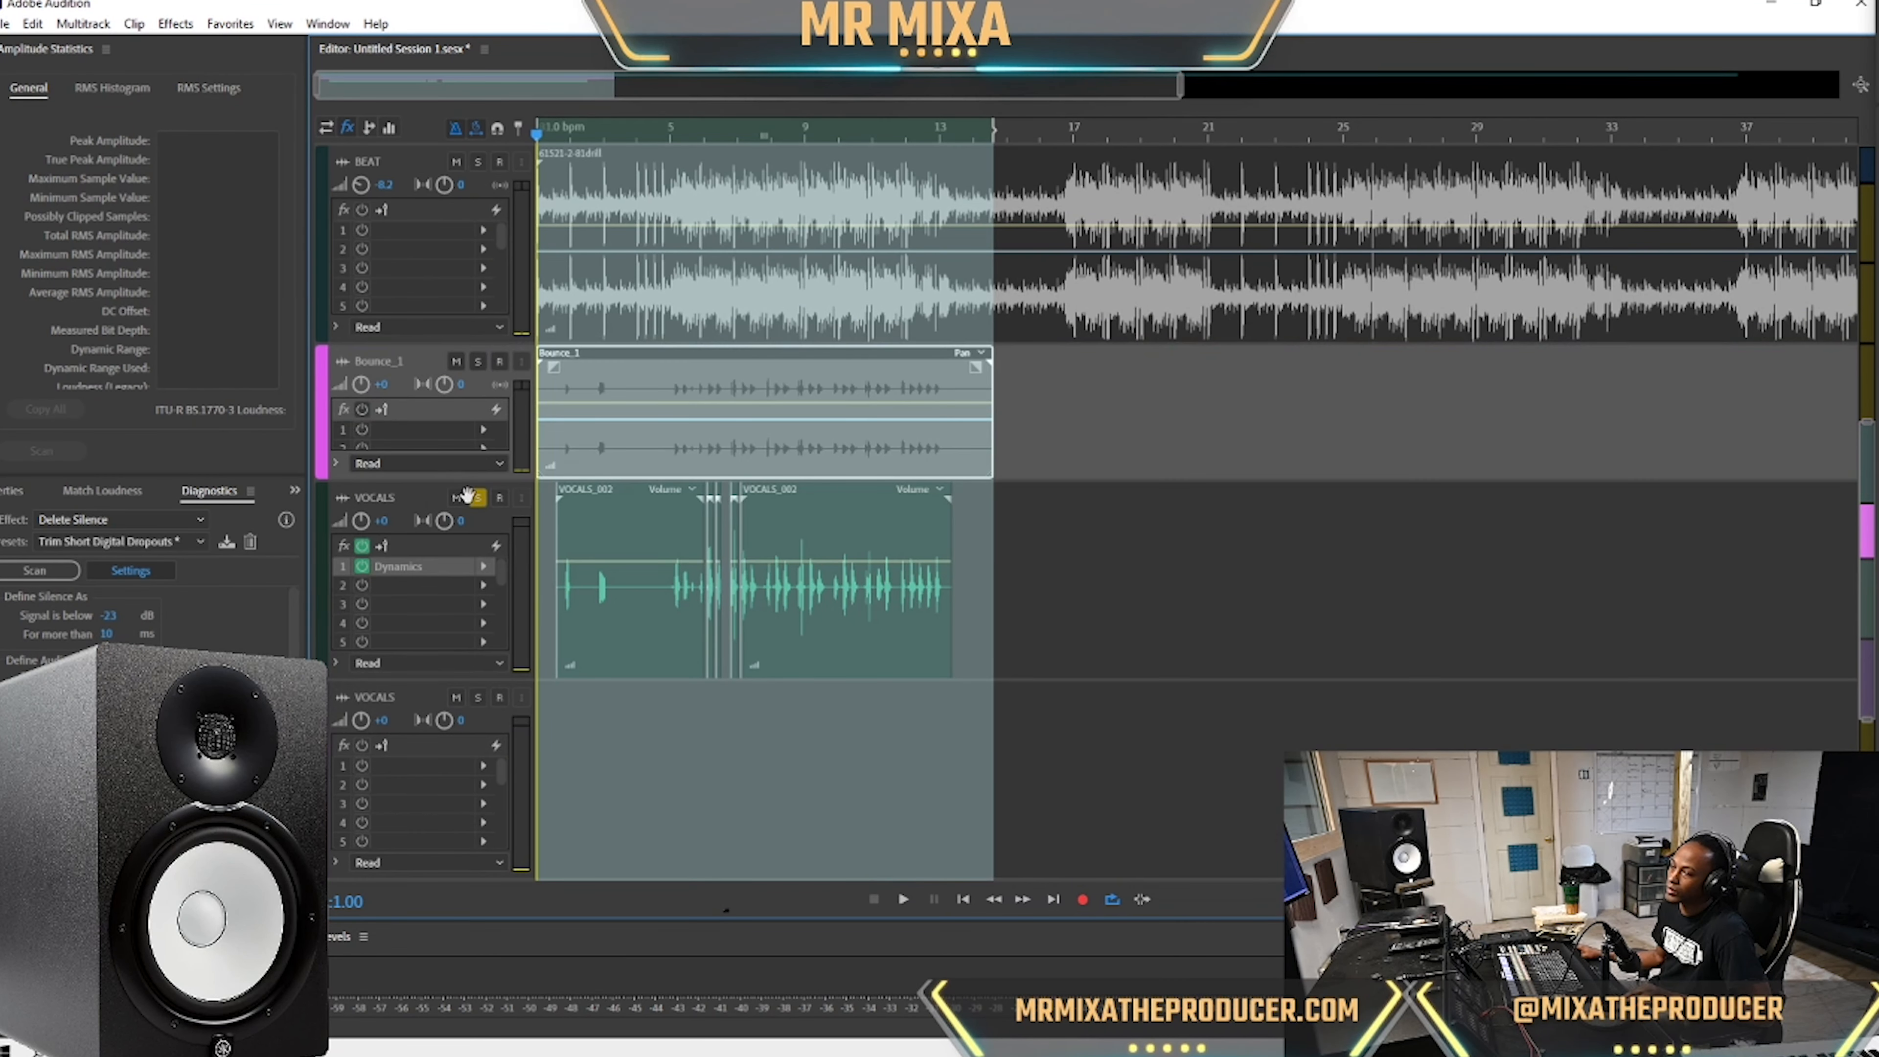
pyautogui.click(458, 502)
pyautogui.click(458, 497)
pyautogui.scroll(-2, 438, 519)
pyautogui.click(662, 630)
pyautogui.scroll(3, 474, 651)
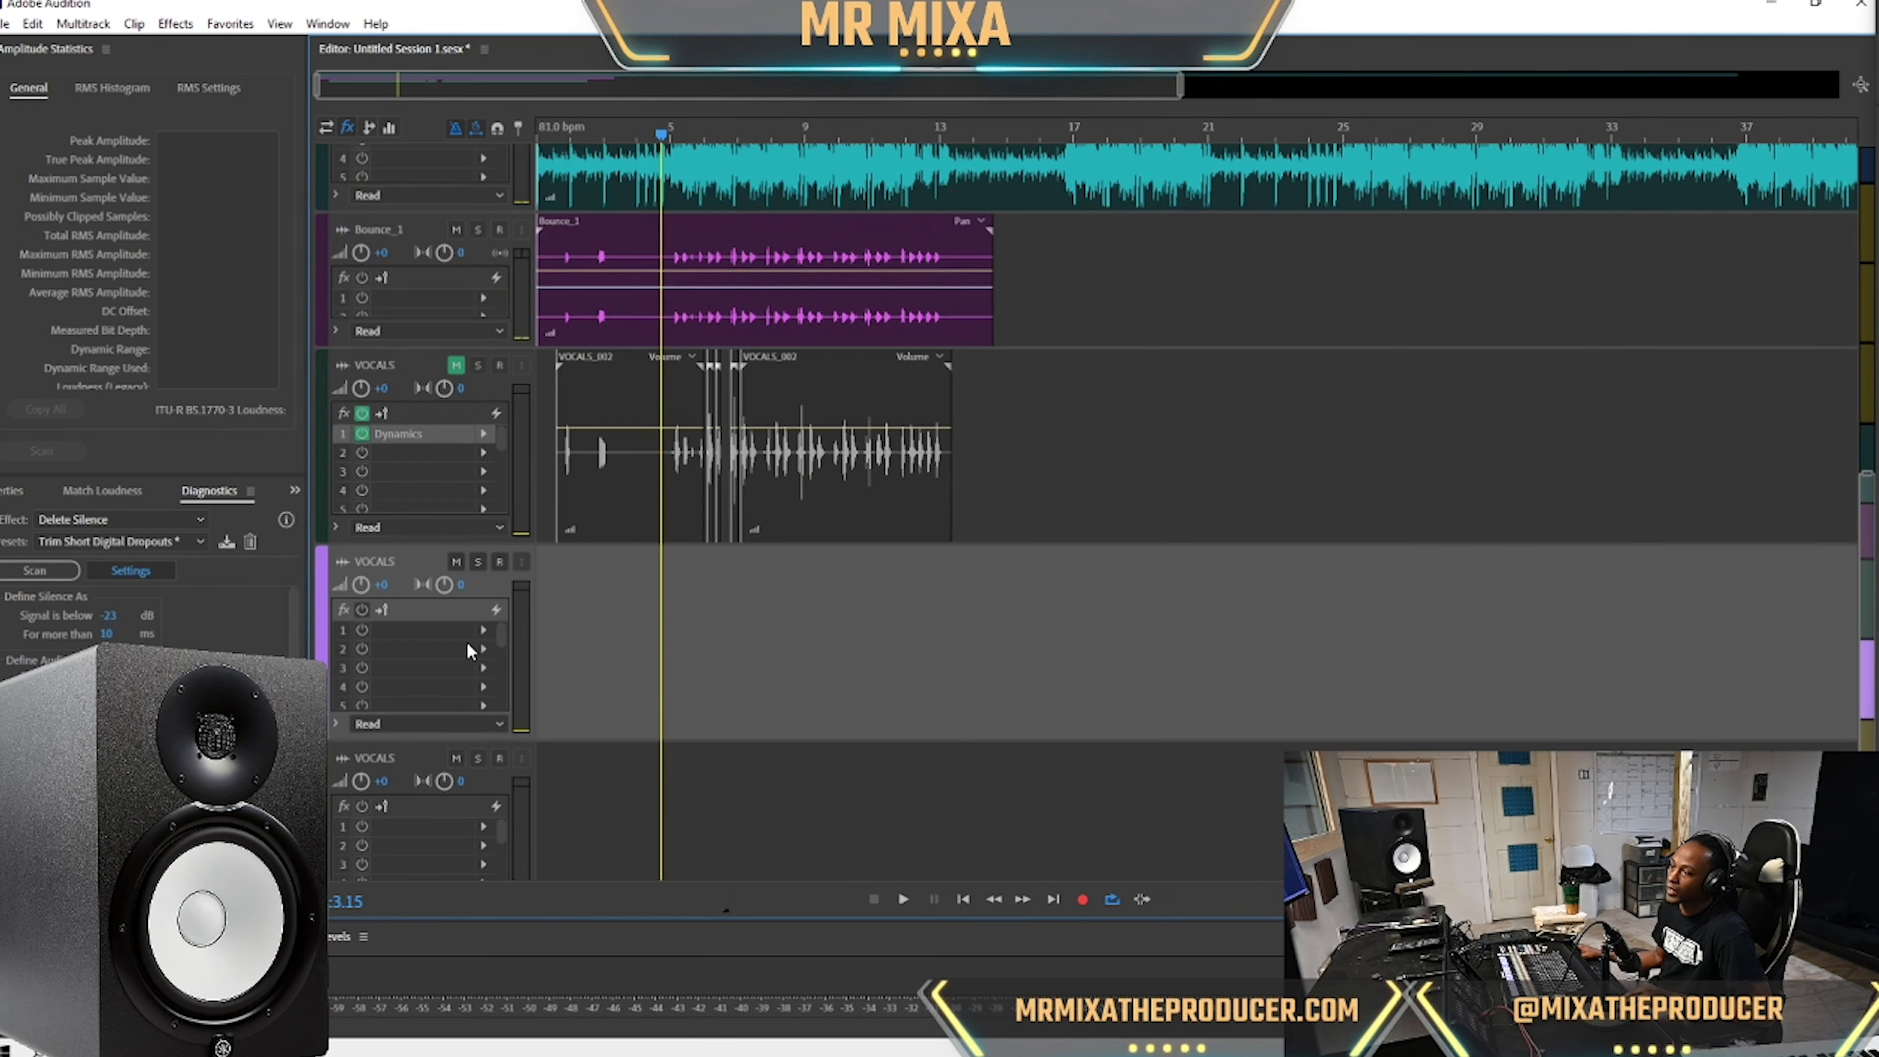
# Route the outputs of the two empty VOCALS tracks to the EFFECTS bus.
pyautogui.click(325, 127)
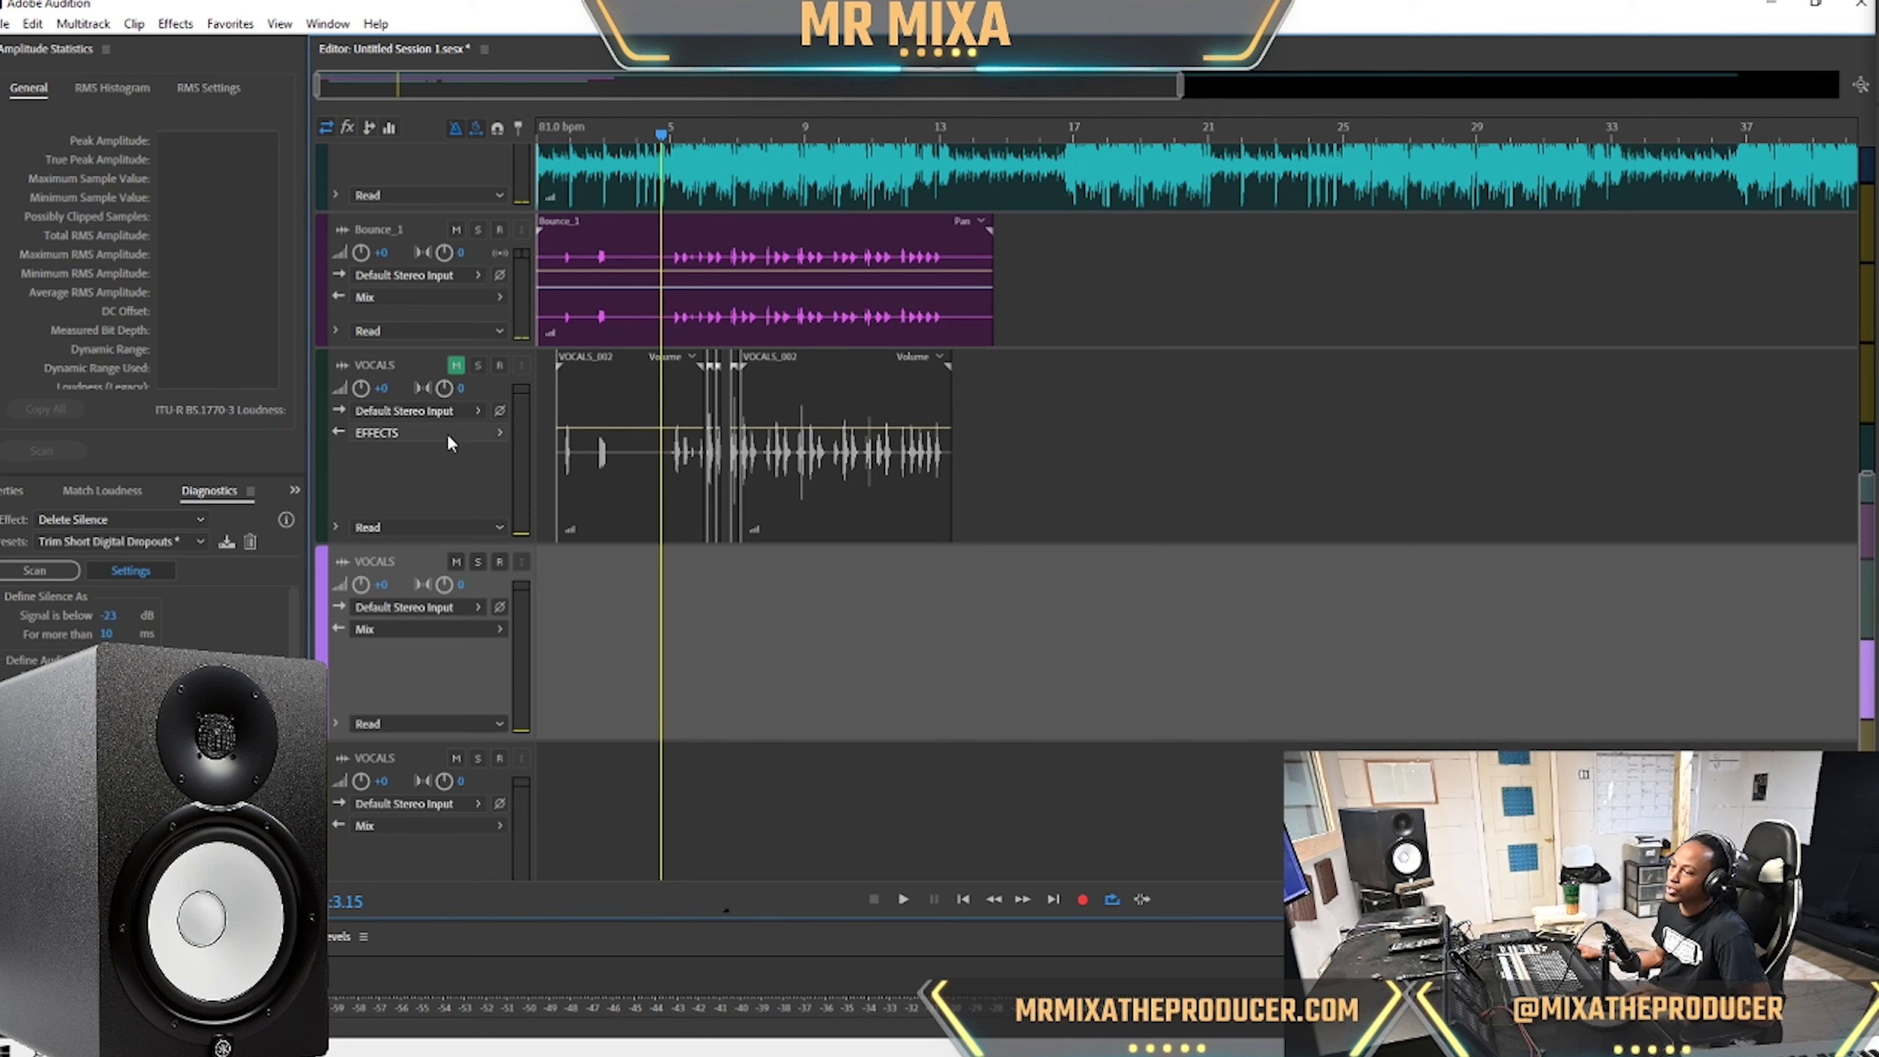
pyautogui.click(481, 631)
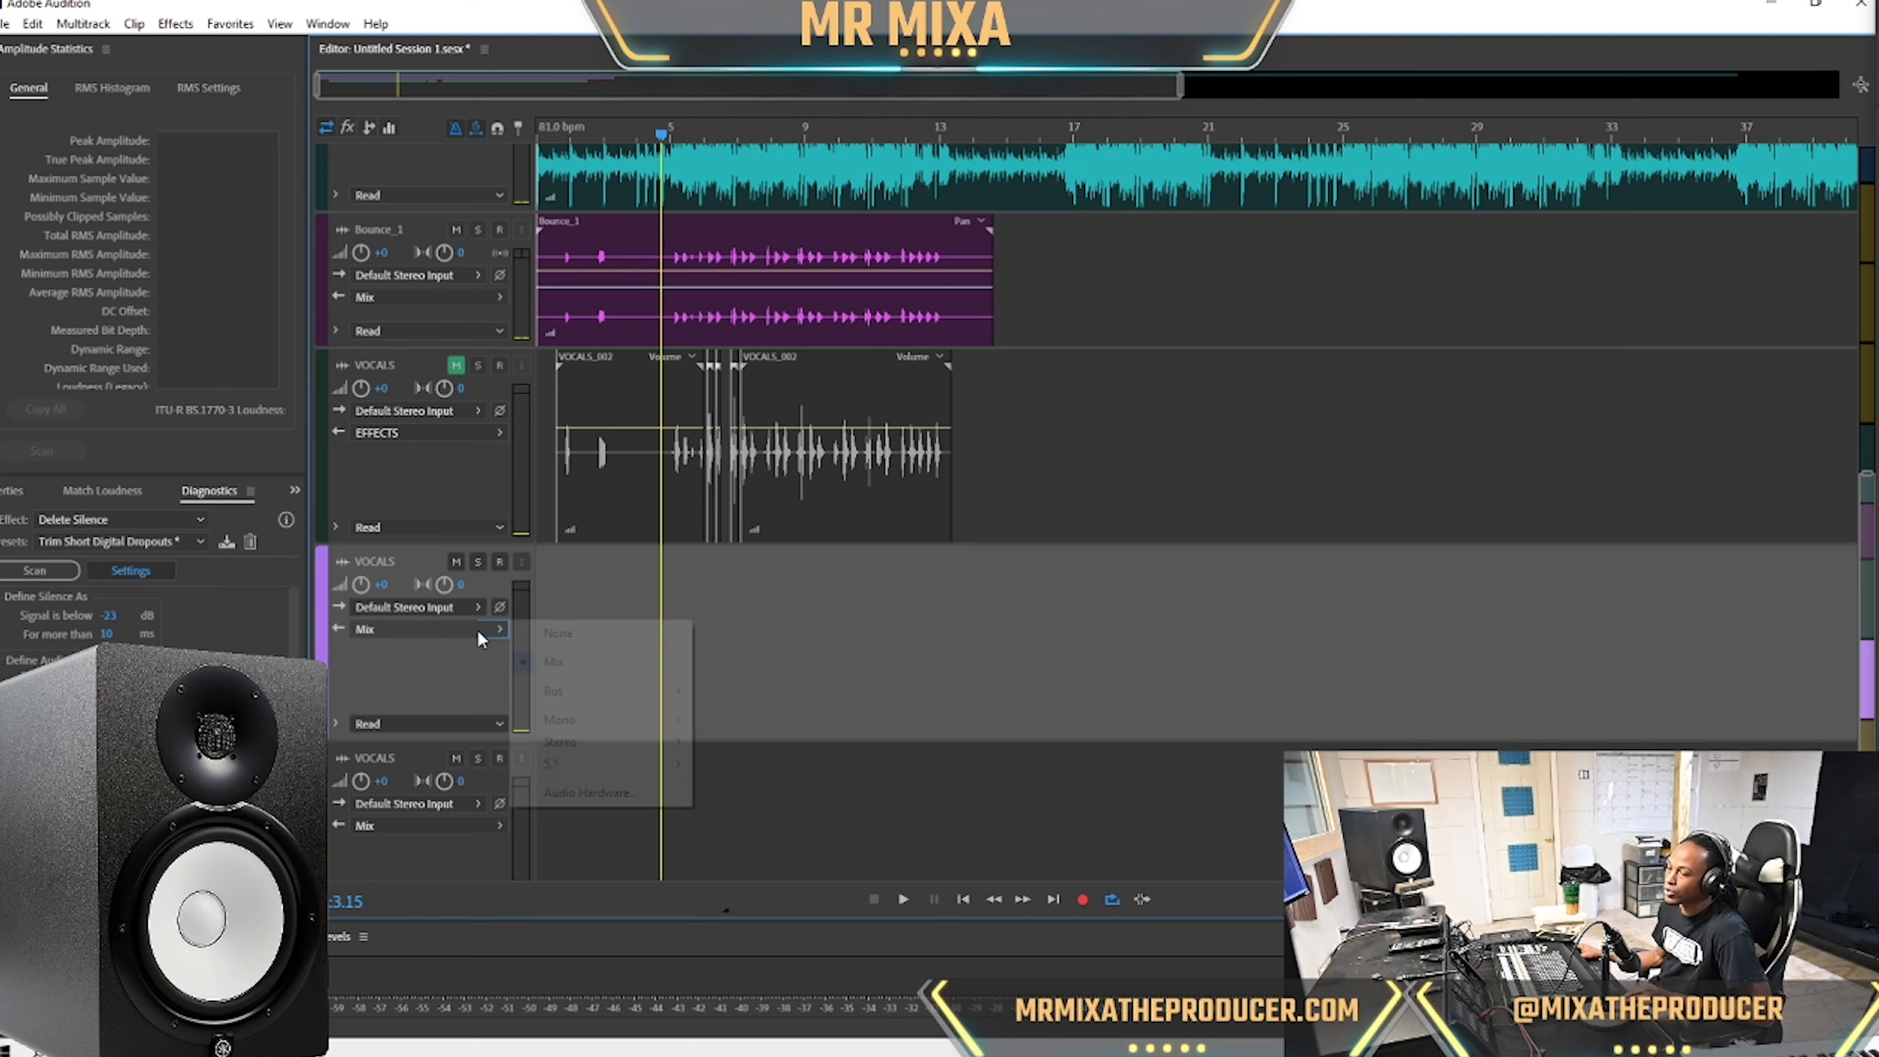
pyautogui.moveTo(612, 692)
pyautogui.click(770, 735)
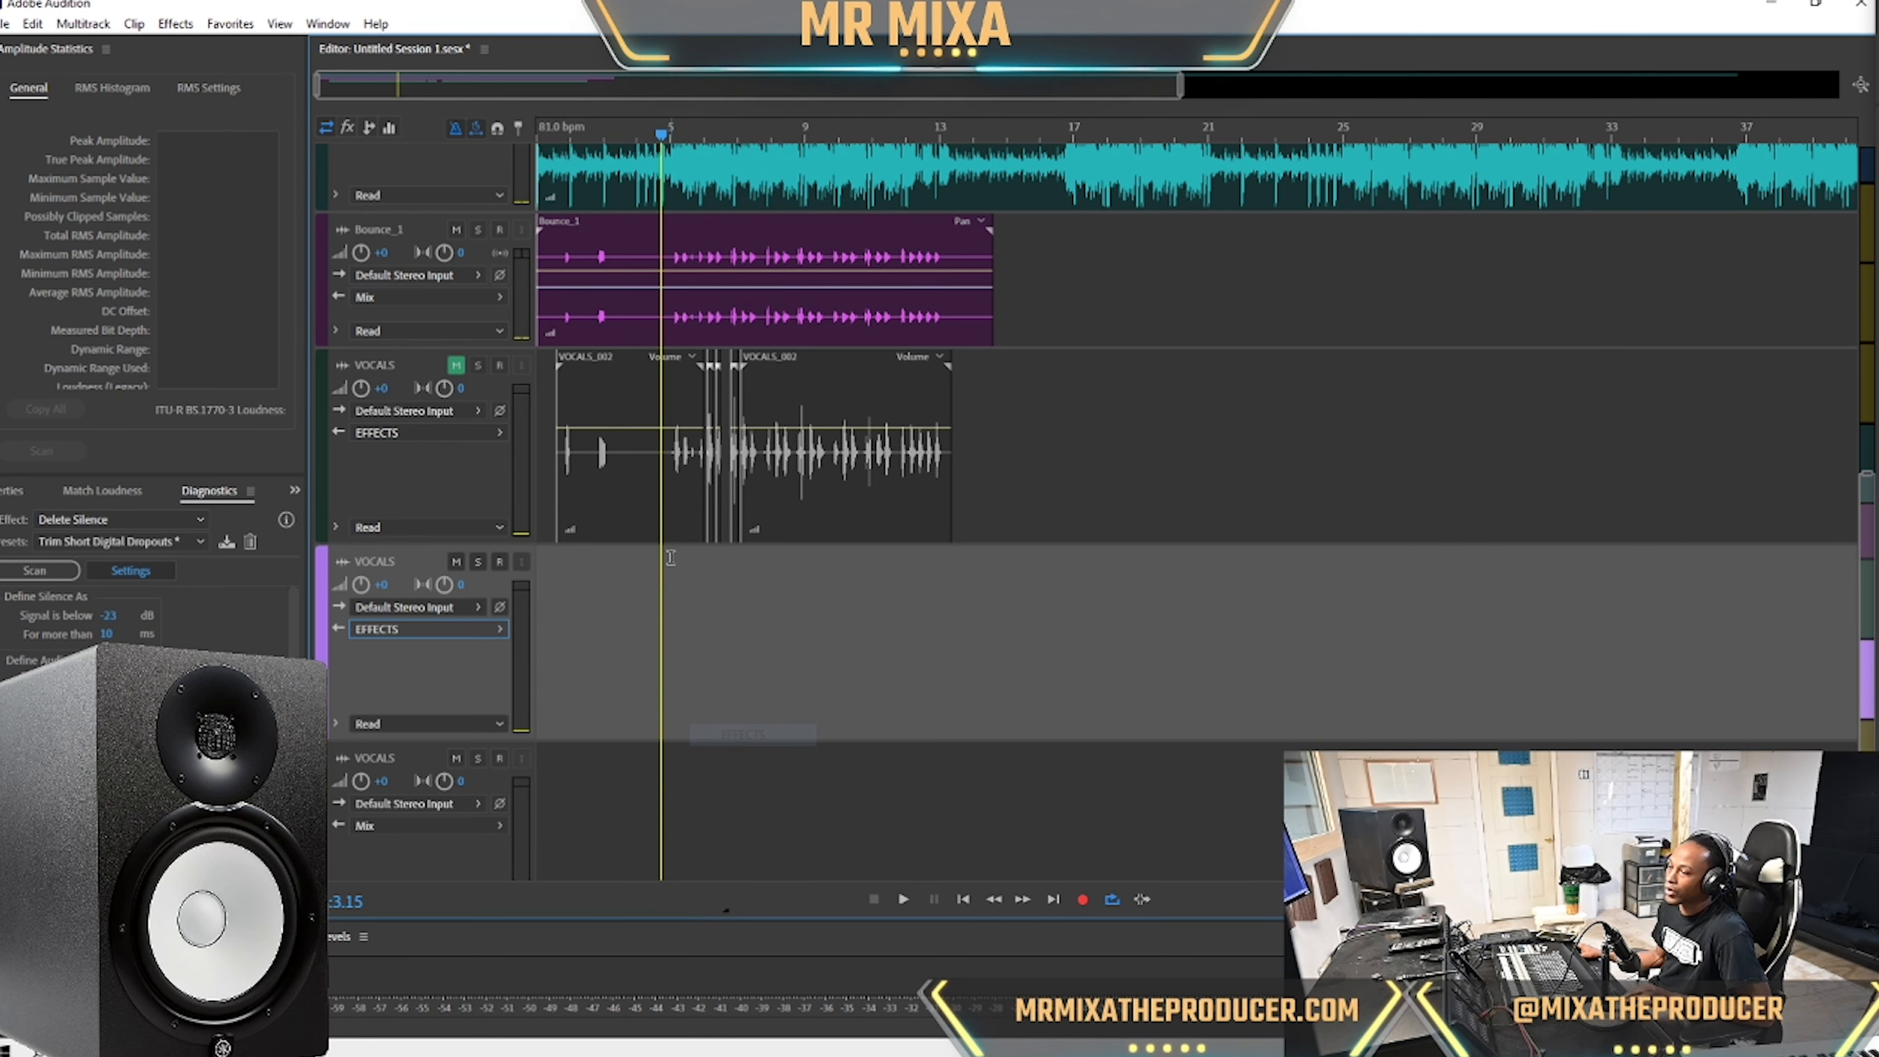
pyautogui.scroll(-2, 591, 618)
pyautogui.click(492, 648)
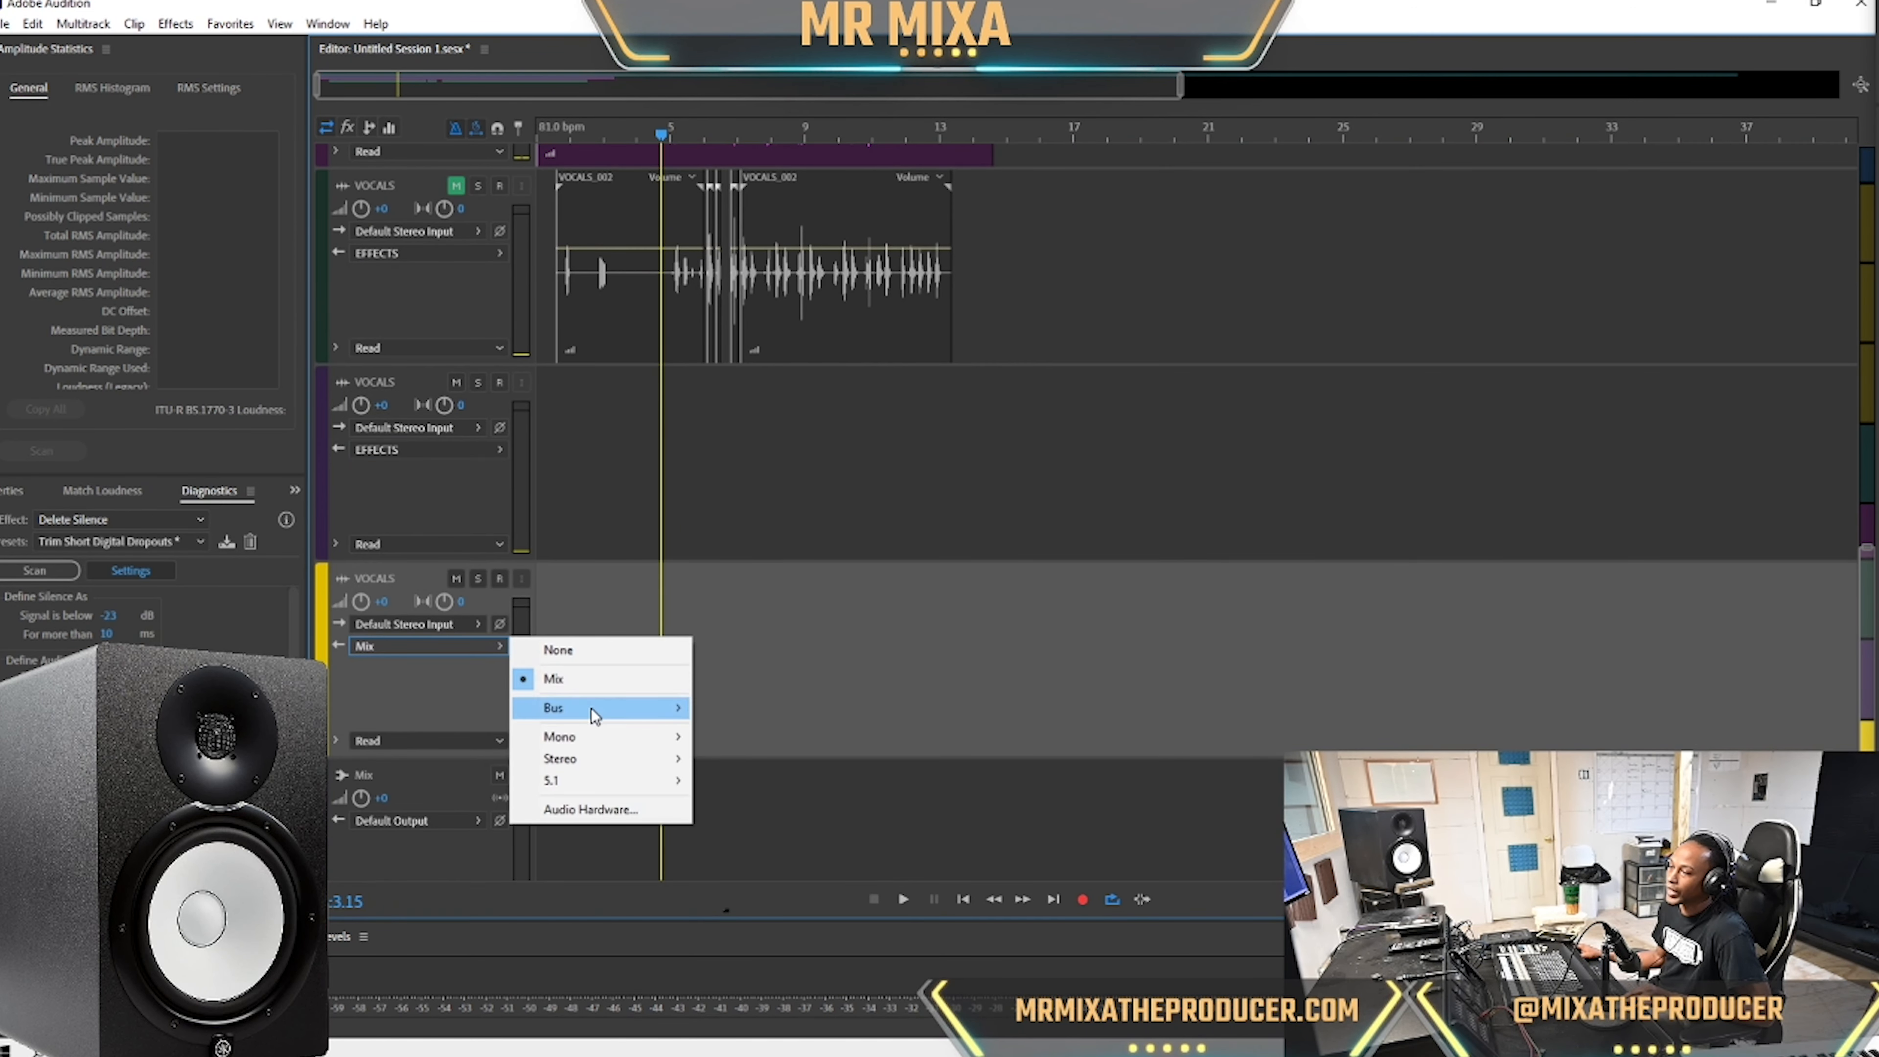
pyautogui.moveTo(598, 713)
pyautogui.click(743, 752)
# Enlarge the tracks to inspect the bounced vocal and open the Bounce_1 clip in the waveform editor.
pyautogui.click(458, 498)
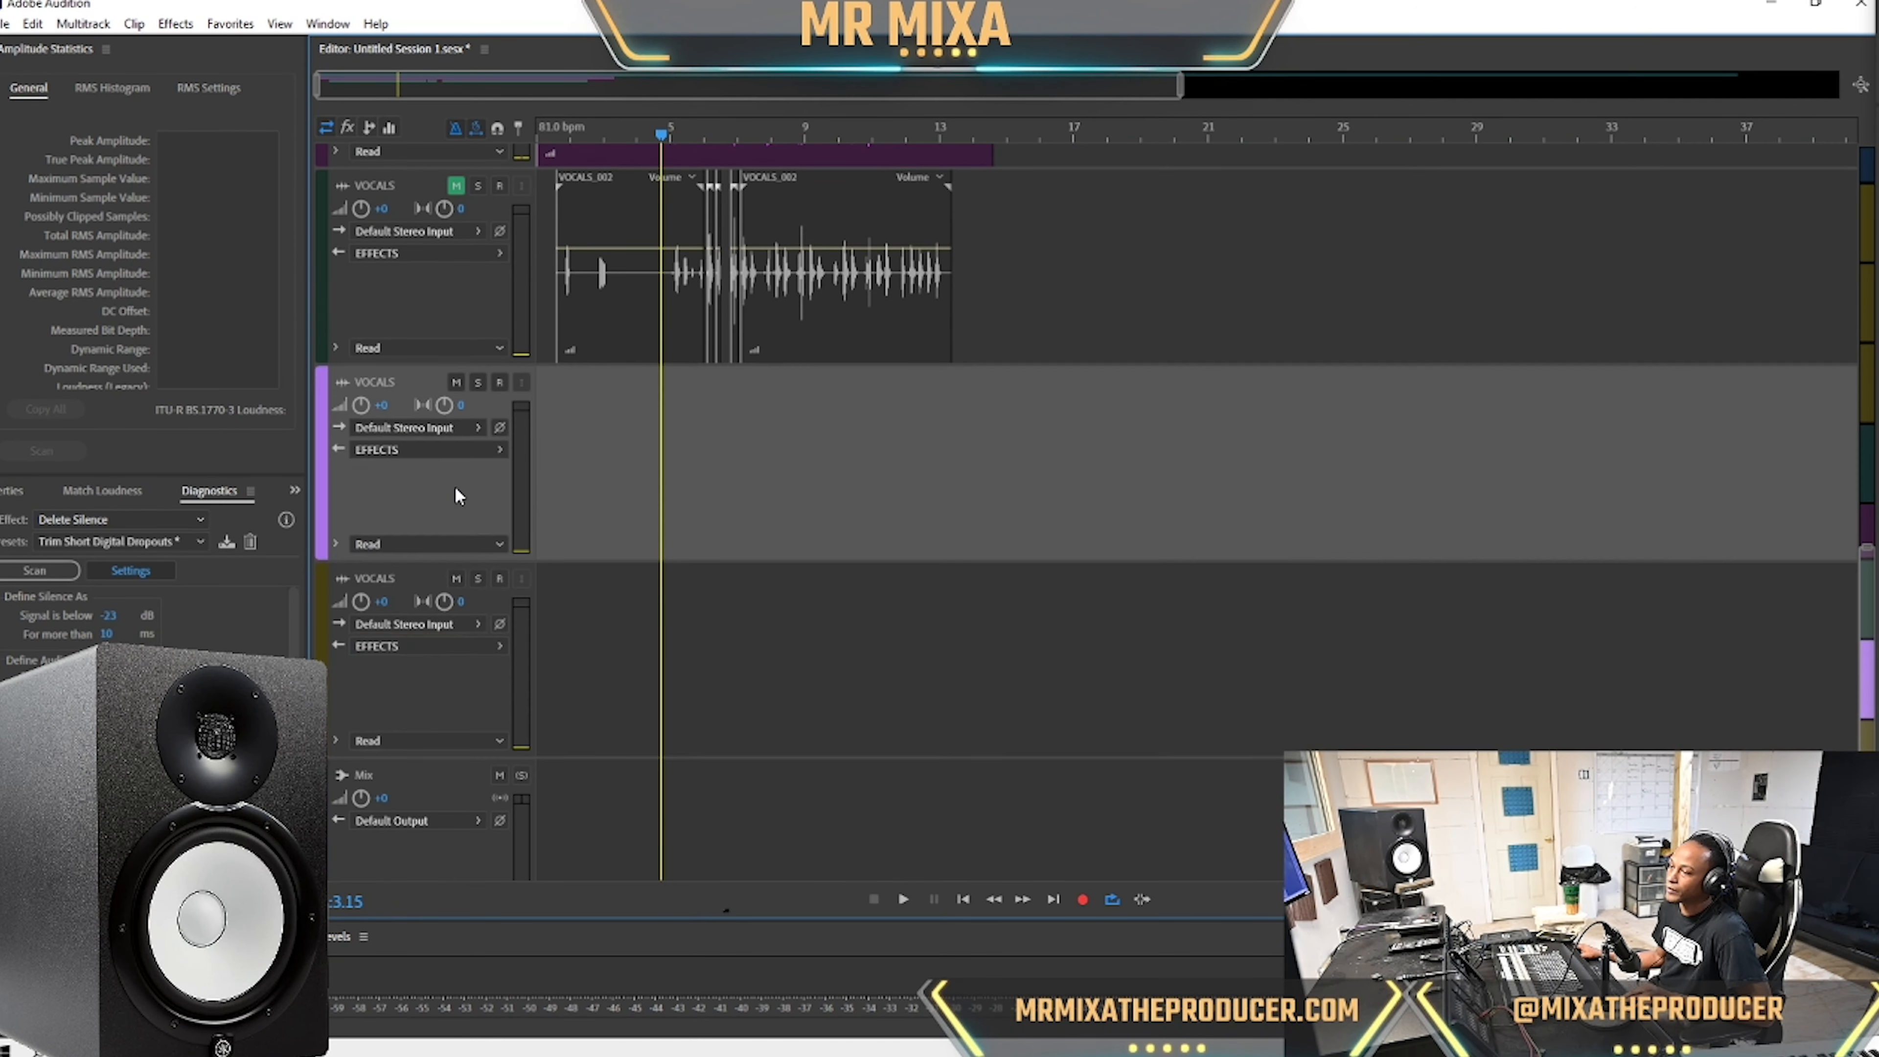
pyautogui.scroll(3, 457, 501)
pyautogui.click(771, 589)
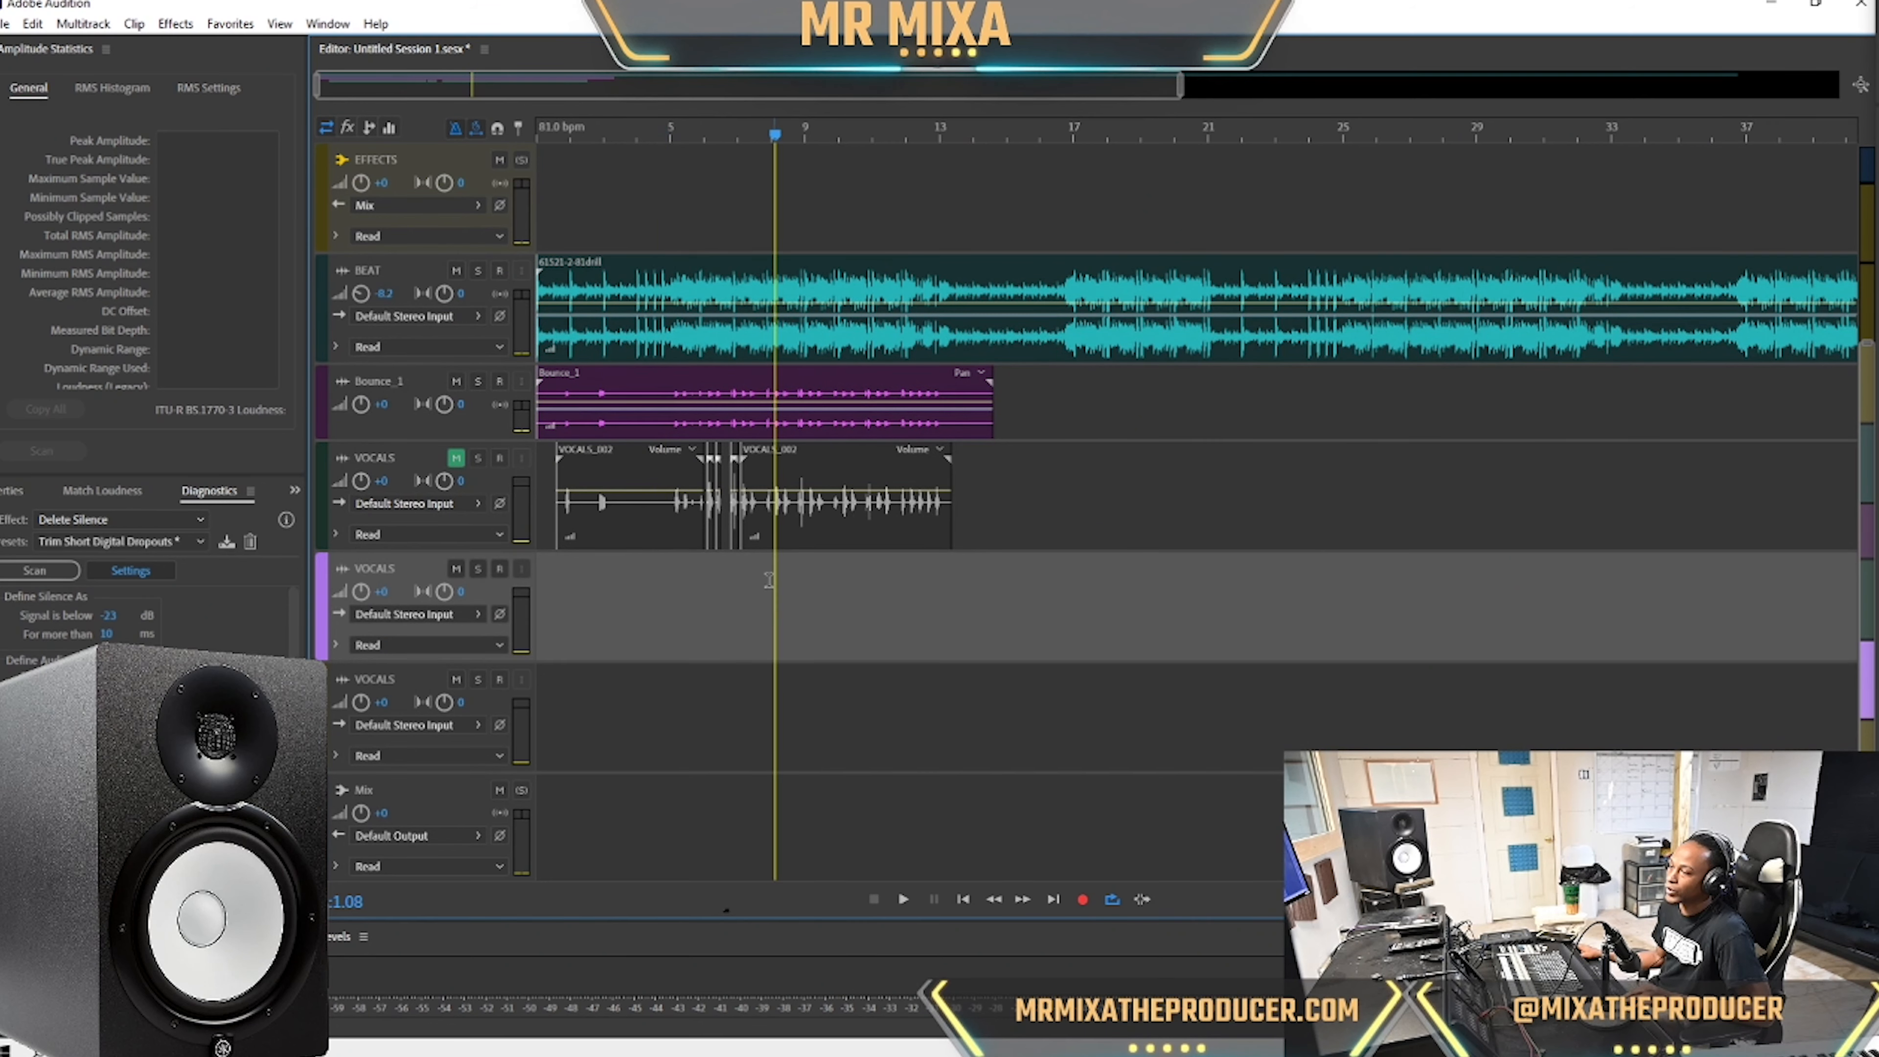
pyautogui.click(667, 416)
pyautogui.scroll(2, 509, 448)
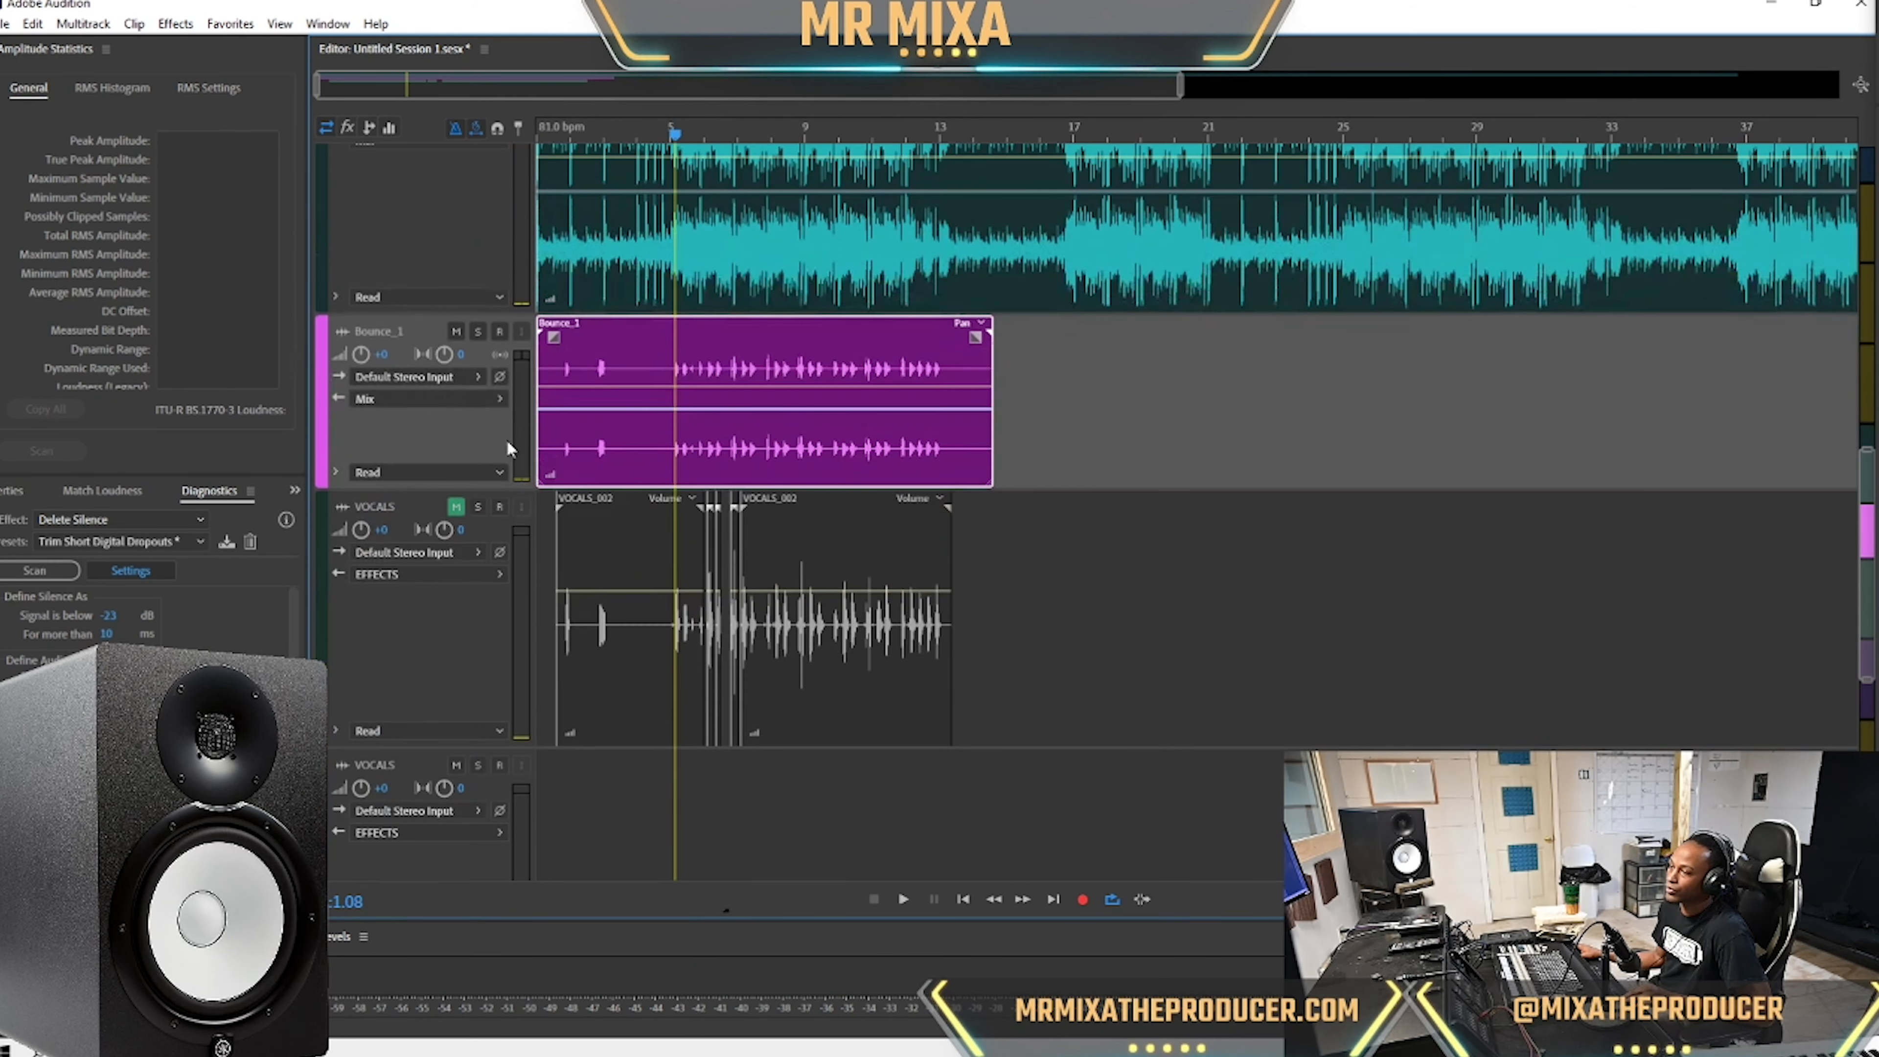
pyautogui.scroll(2, 682, 427)
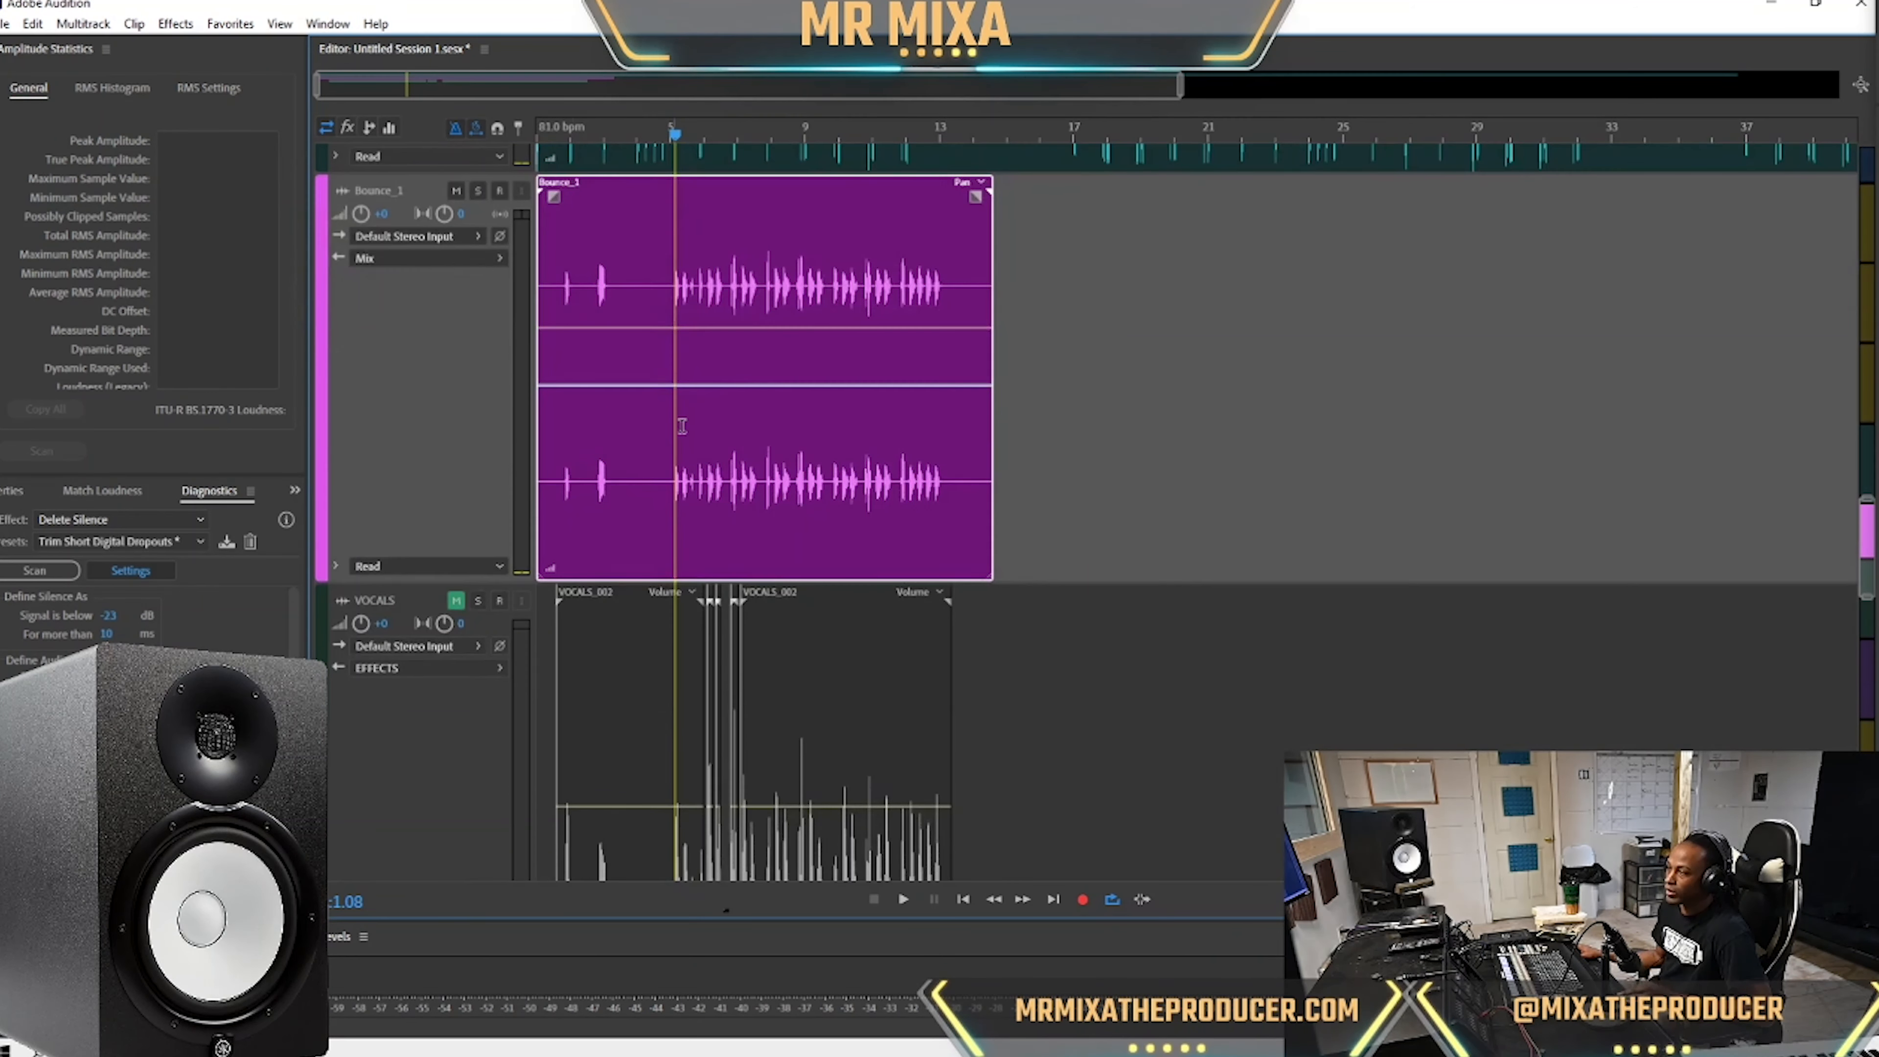
pyautogui.click(828, 275)
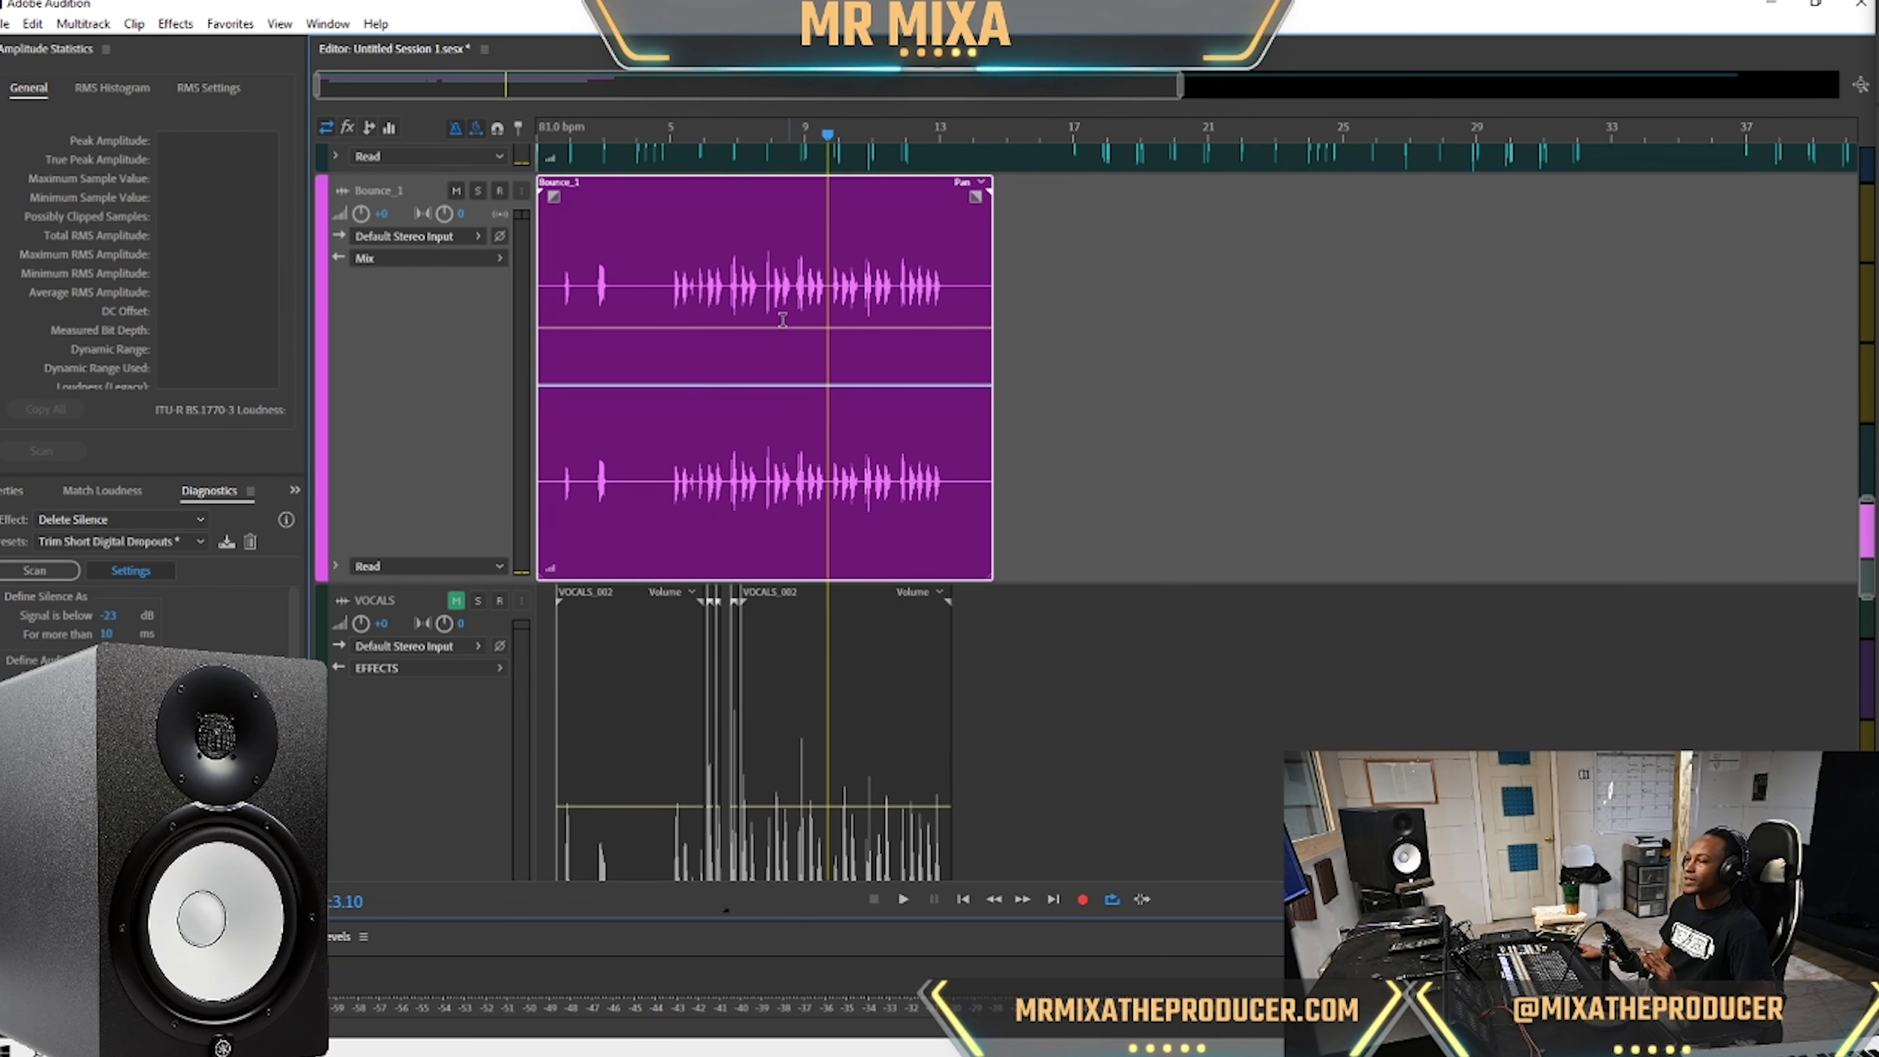
pyautogui.scroll(-1, 380, 368)
pyautogui.scroll(-1, 380, 368)
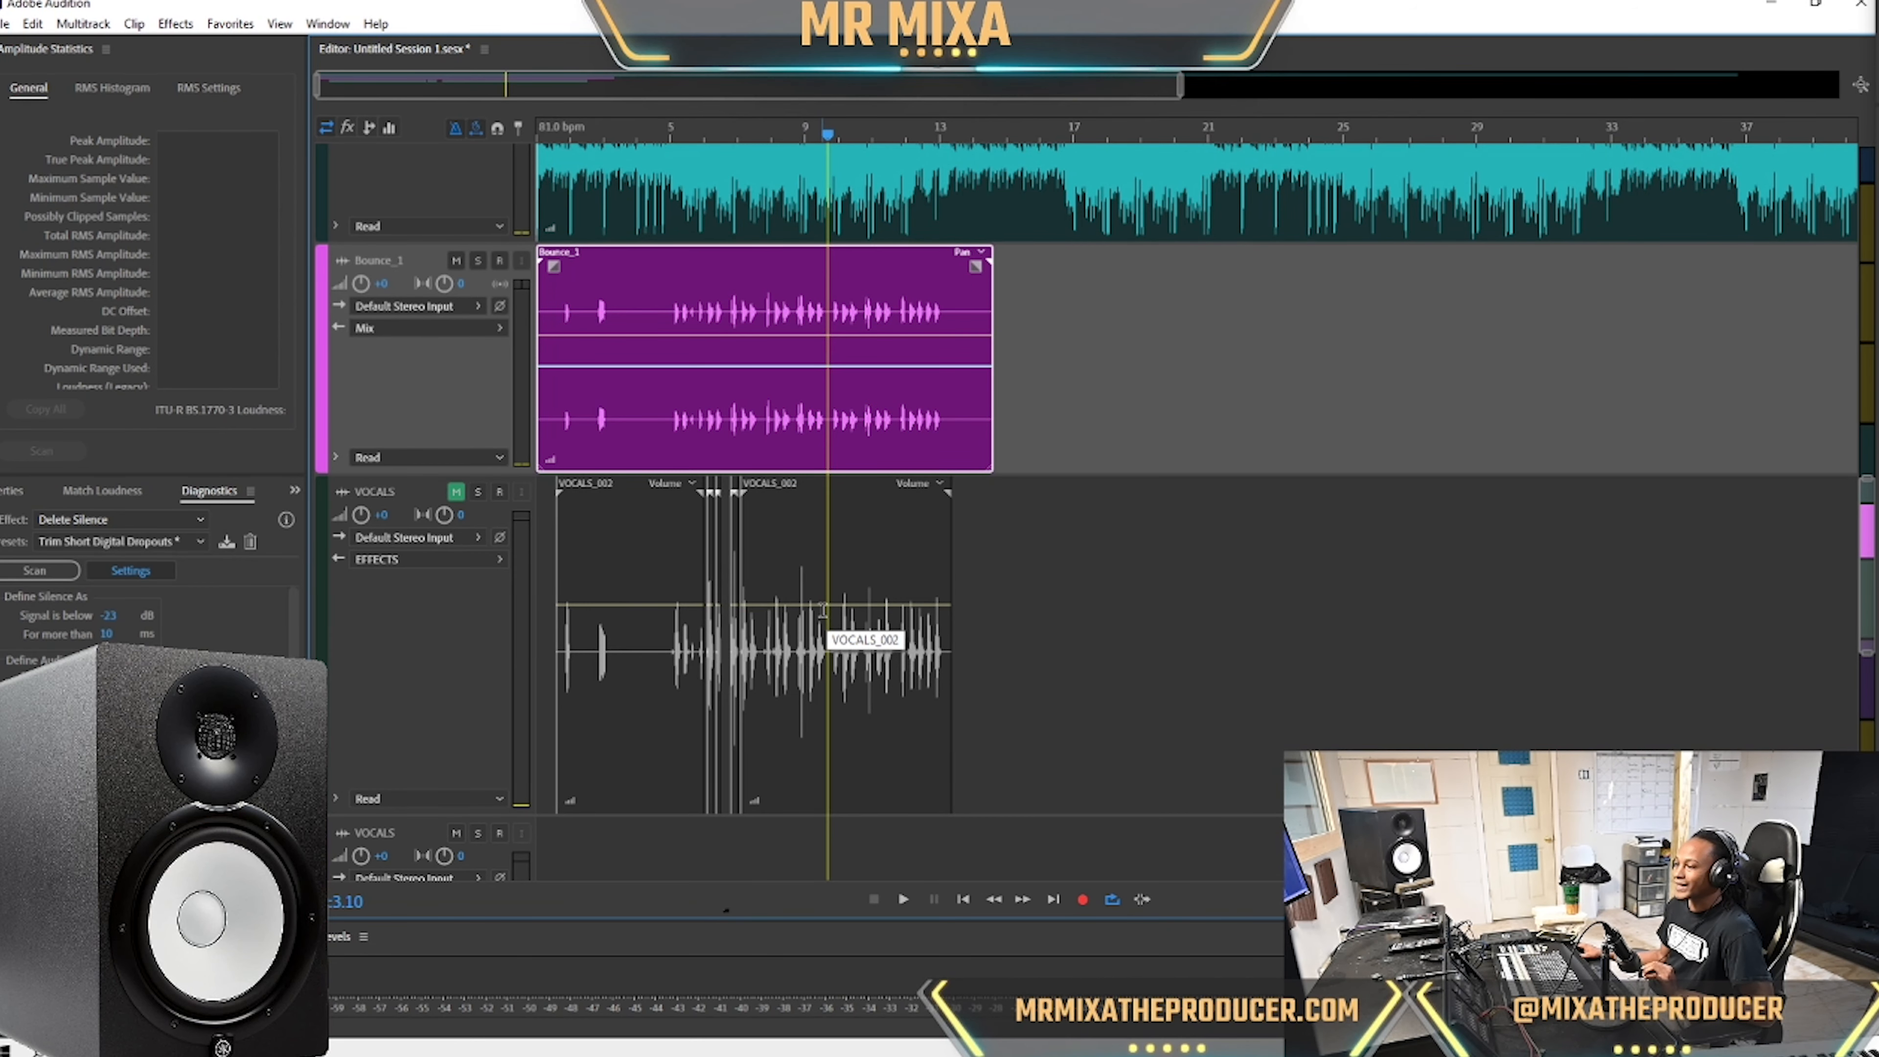
pyautogui.doubleClick(910, 287)
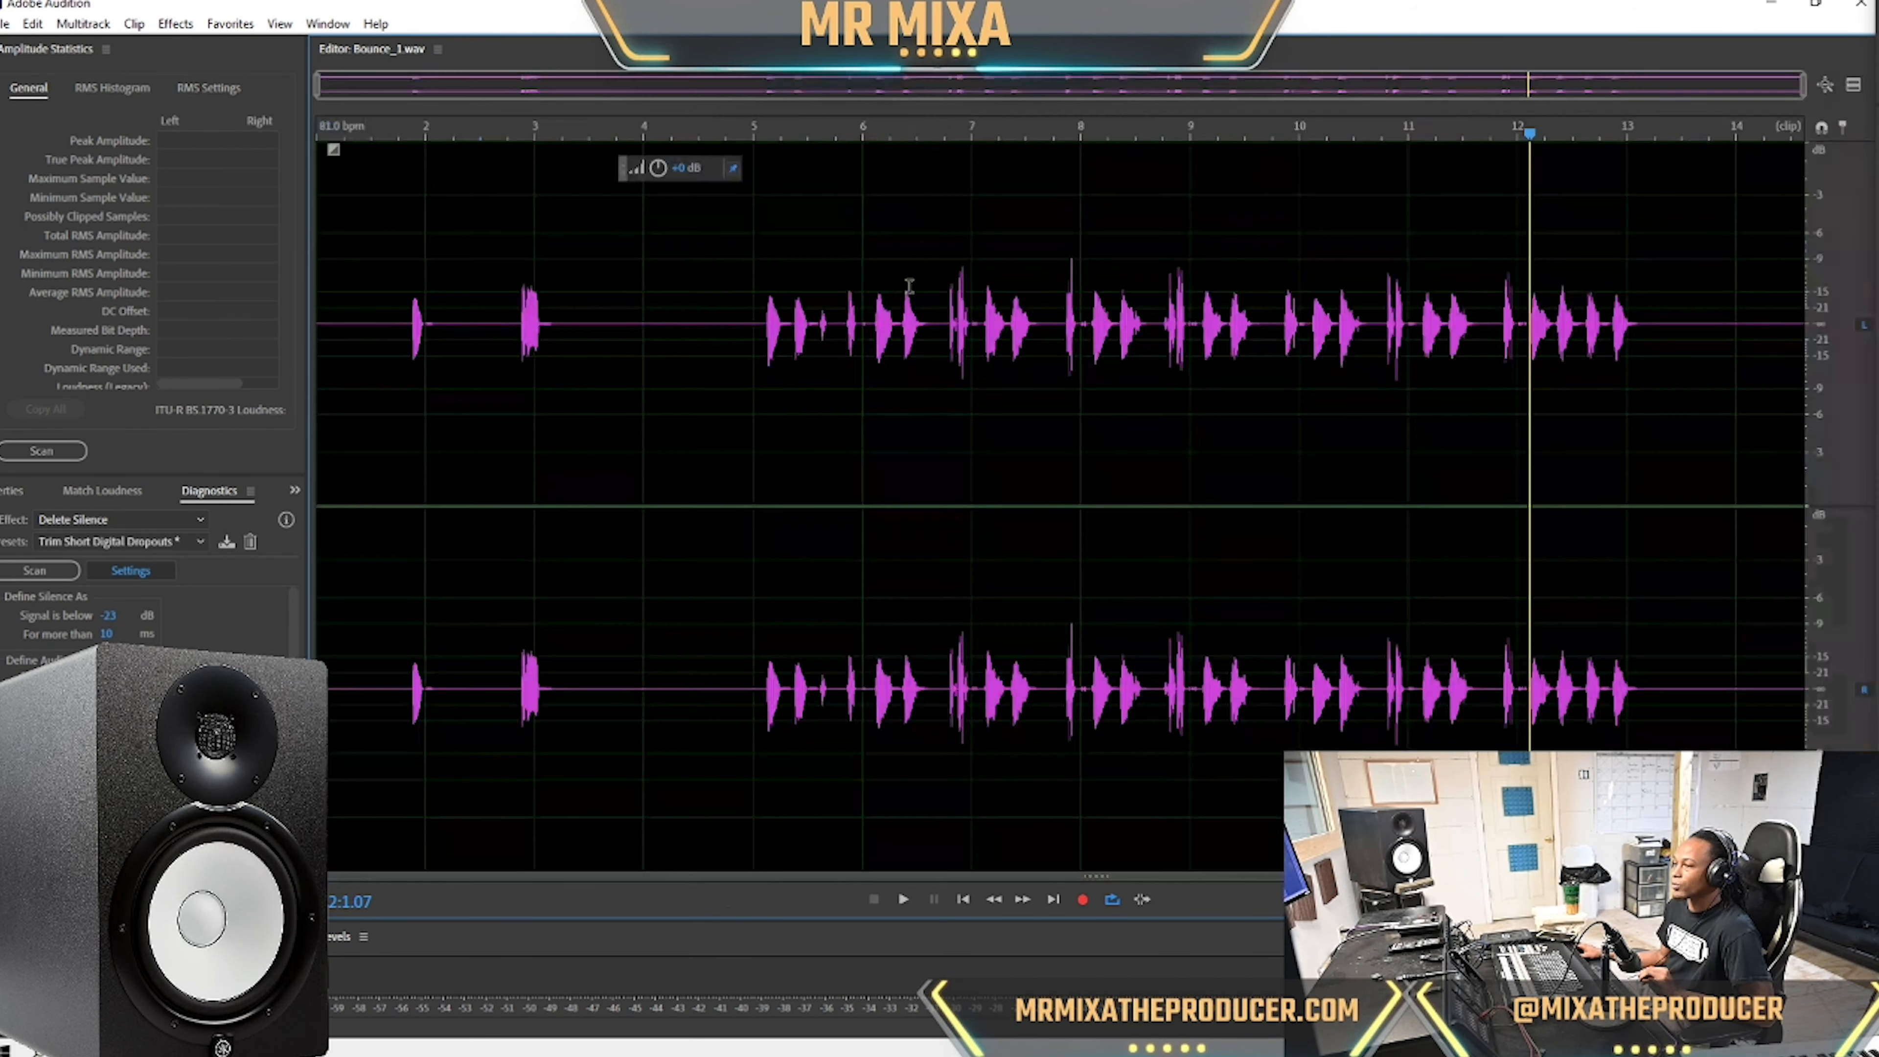
# Apply a Hard Limiter with a maximum amplitude of -15 dB to the entire Bounce_1 waveform.
pyautogui.doubleClick(1103, 387)
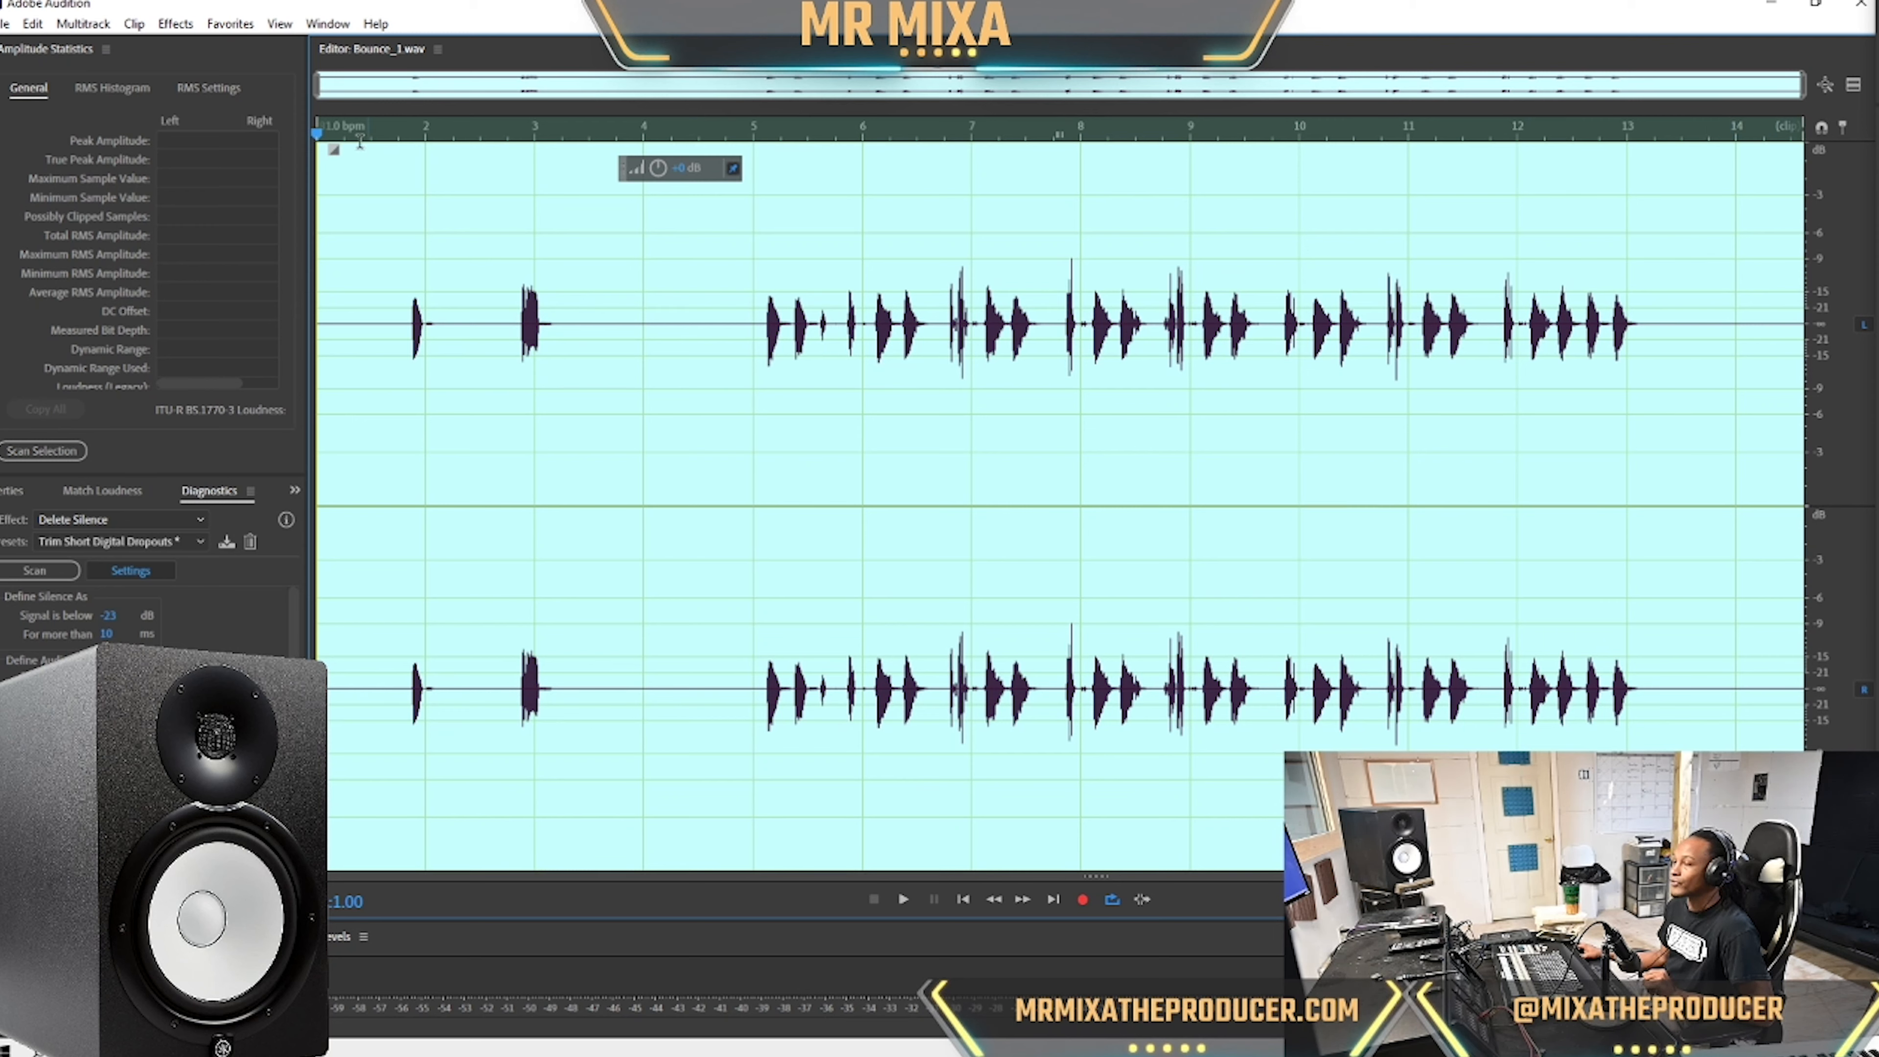
pyautogui.click(184, 28)
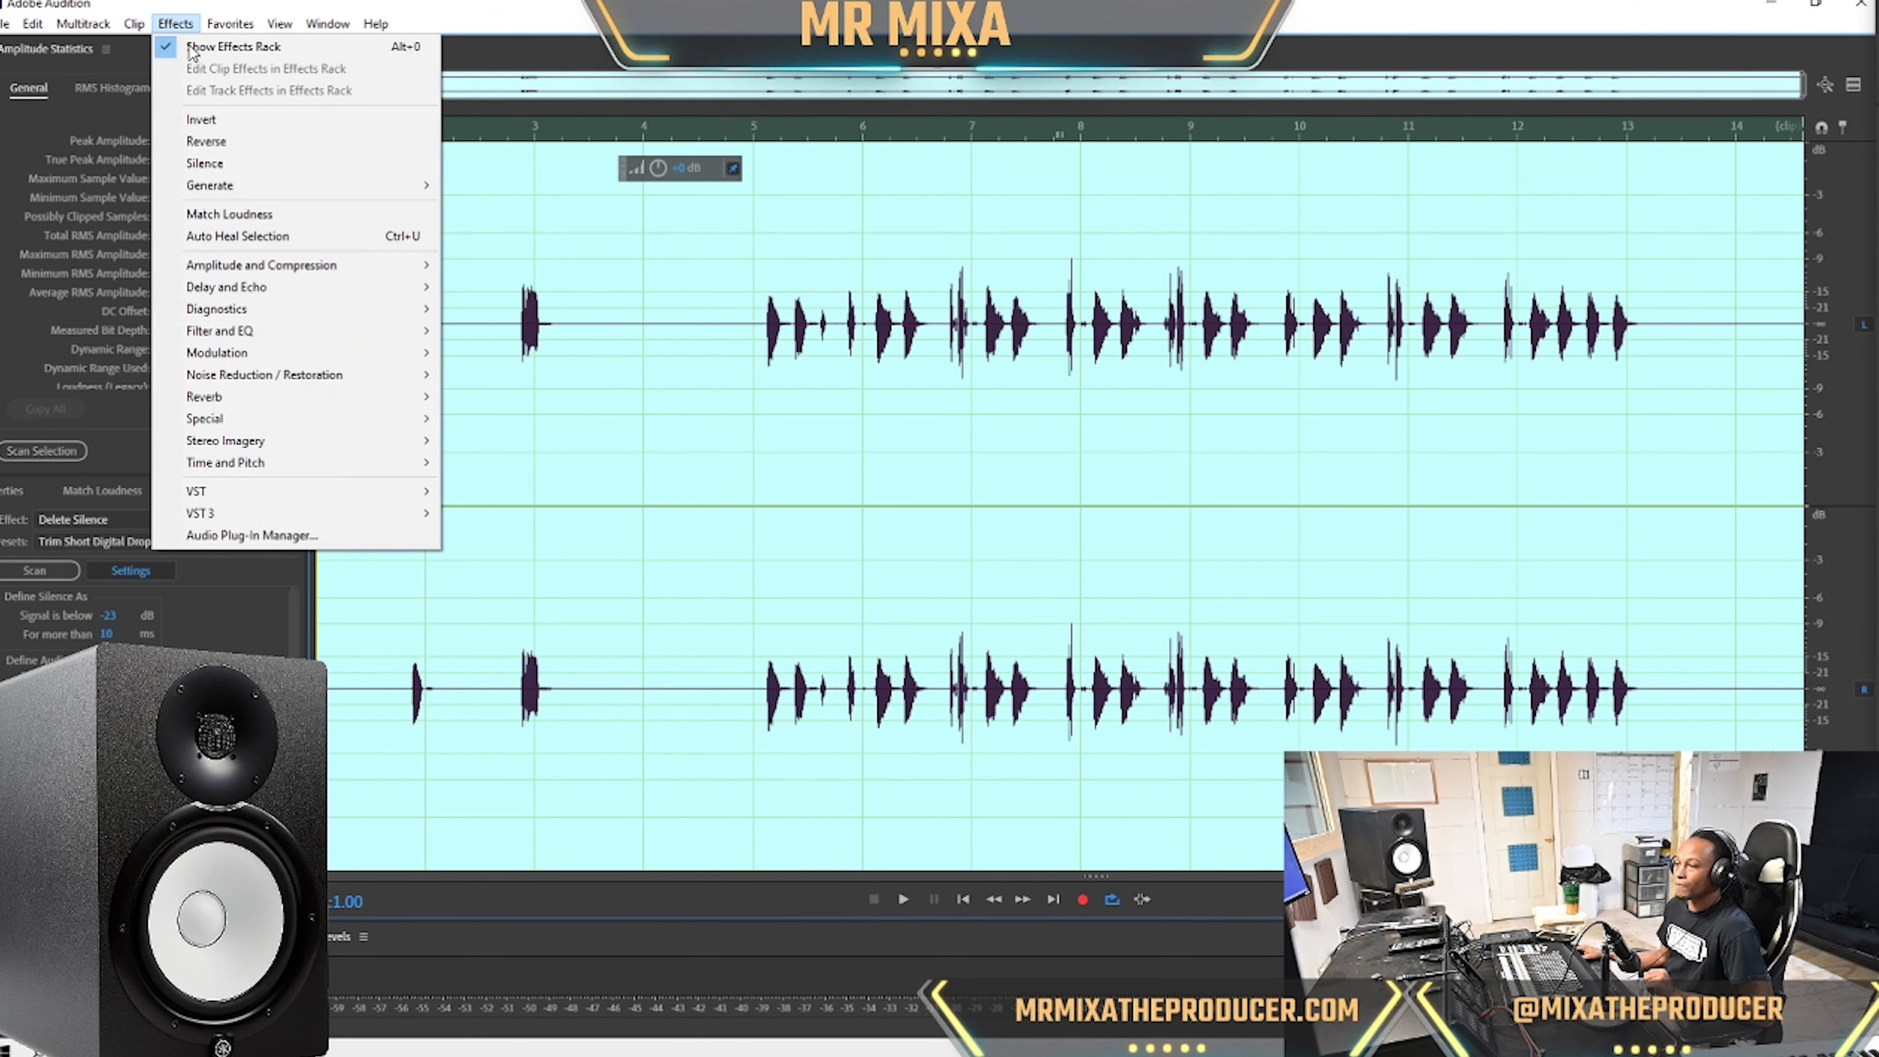
pyautogui.moveTo(326, 266)
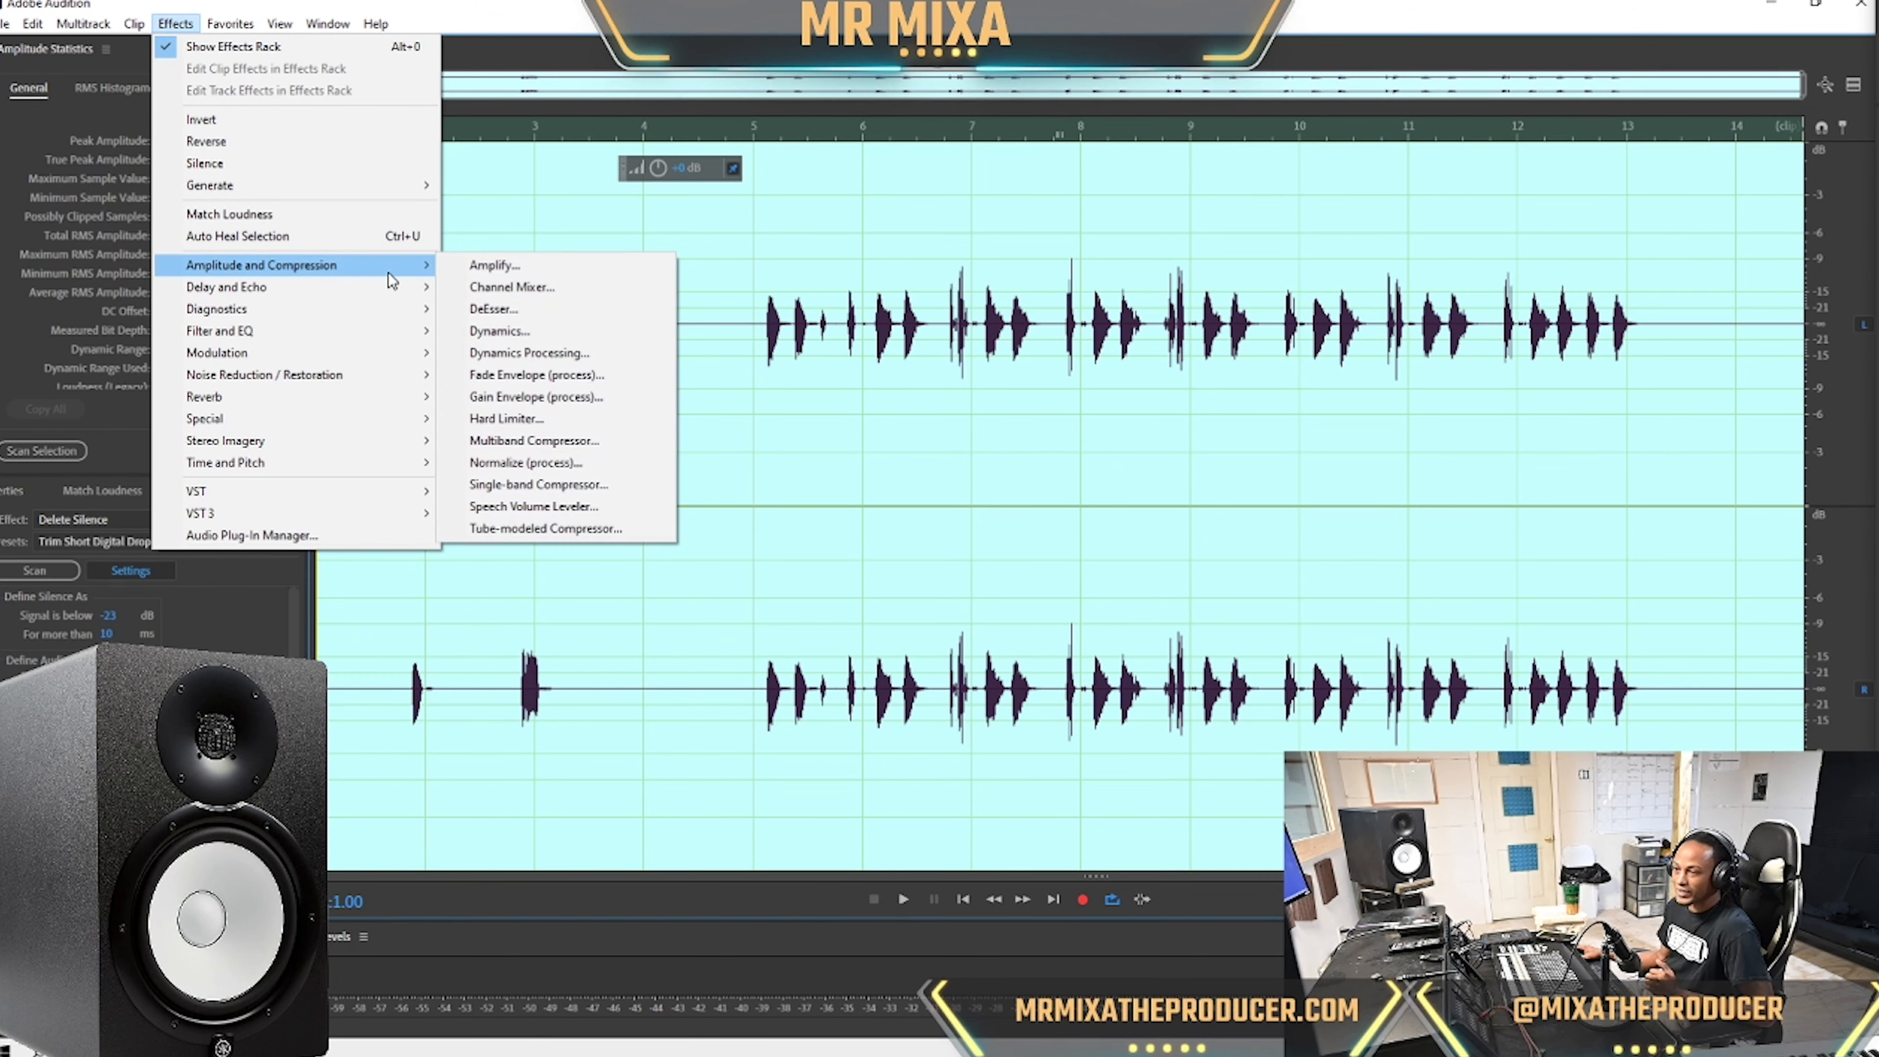
pyautogui.click(509, 419)
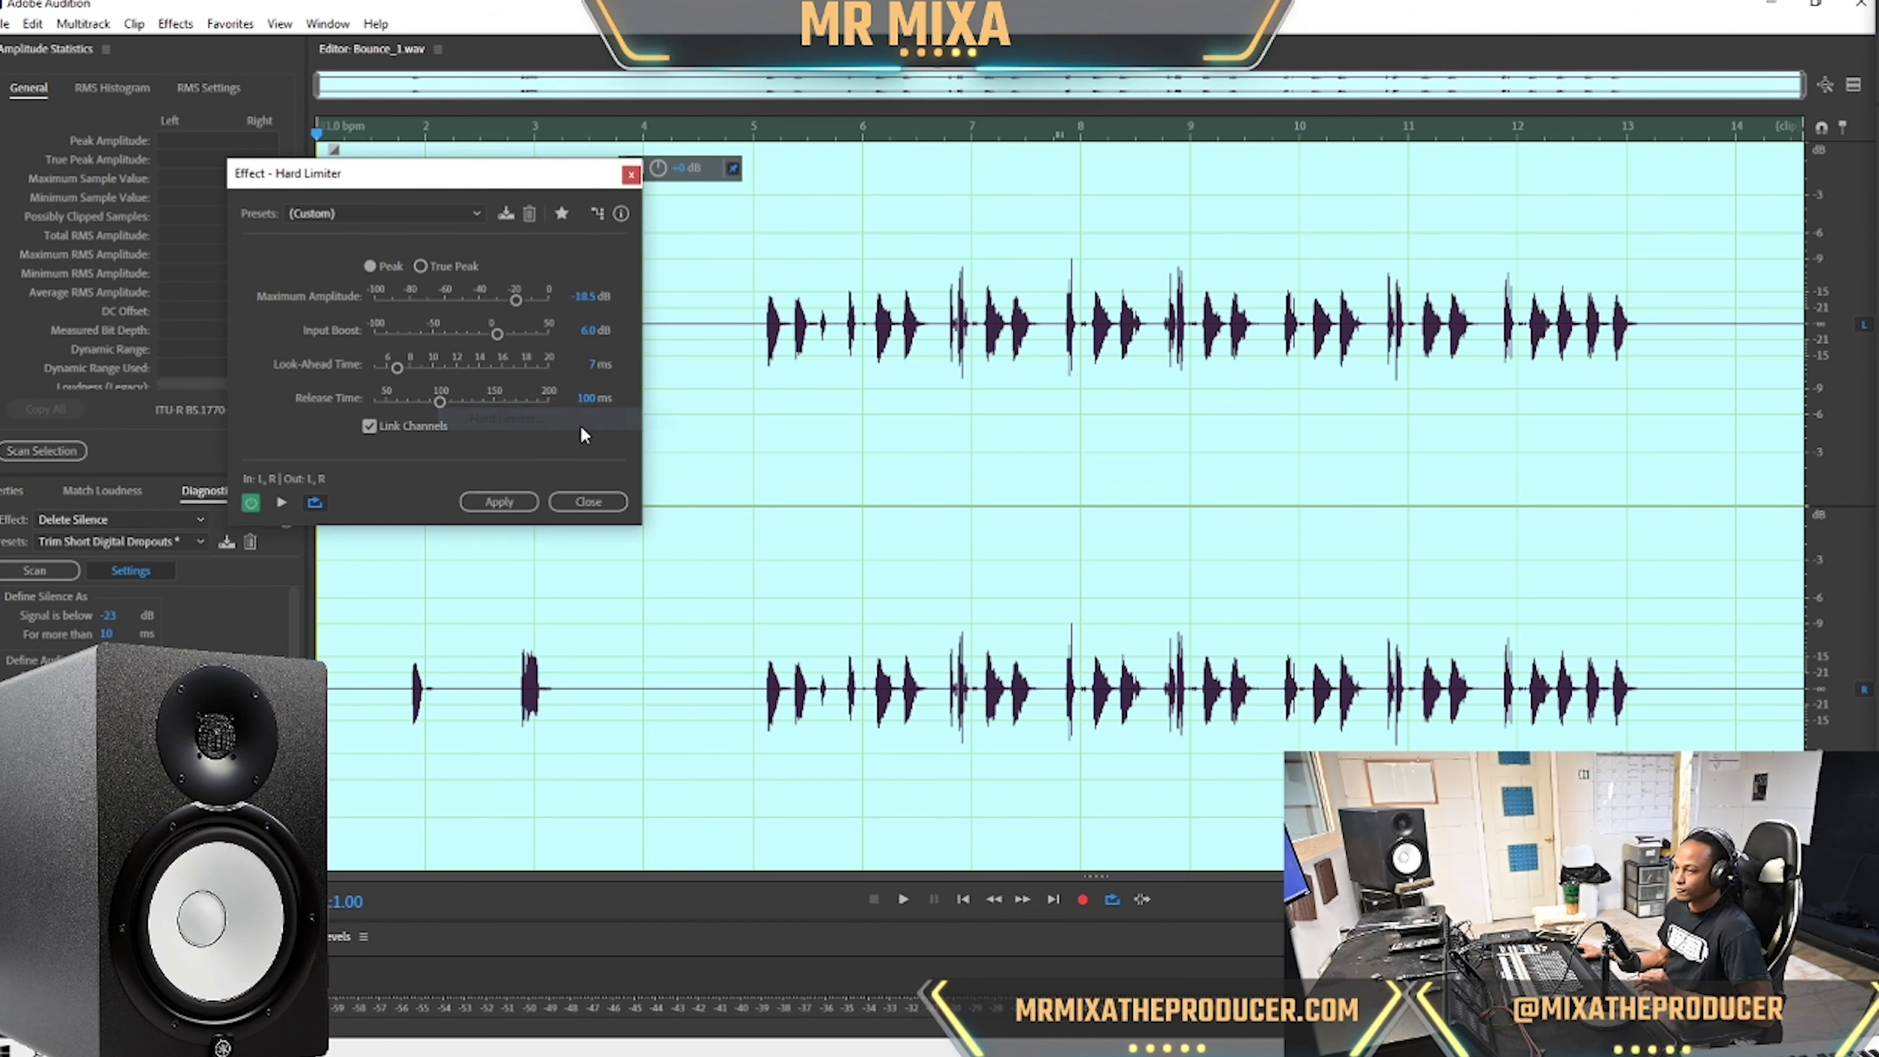
pyautogui.click(587, 296)
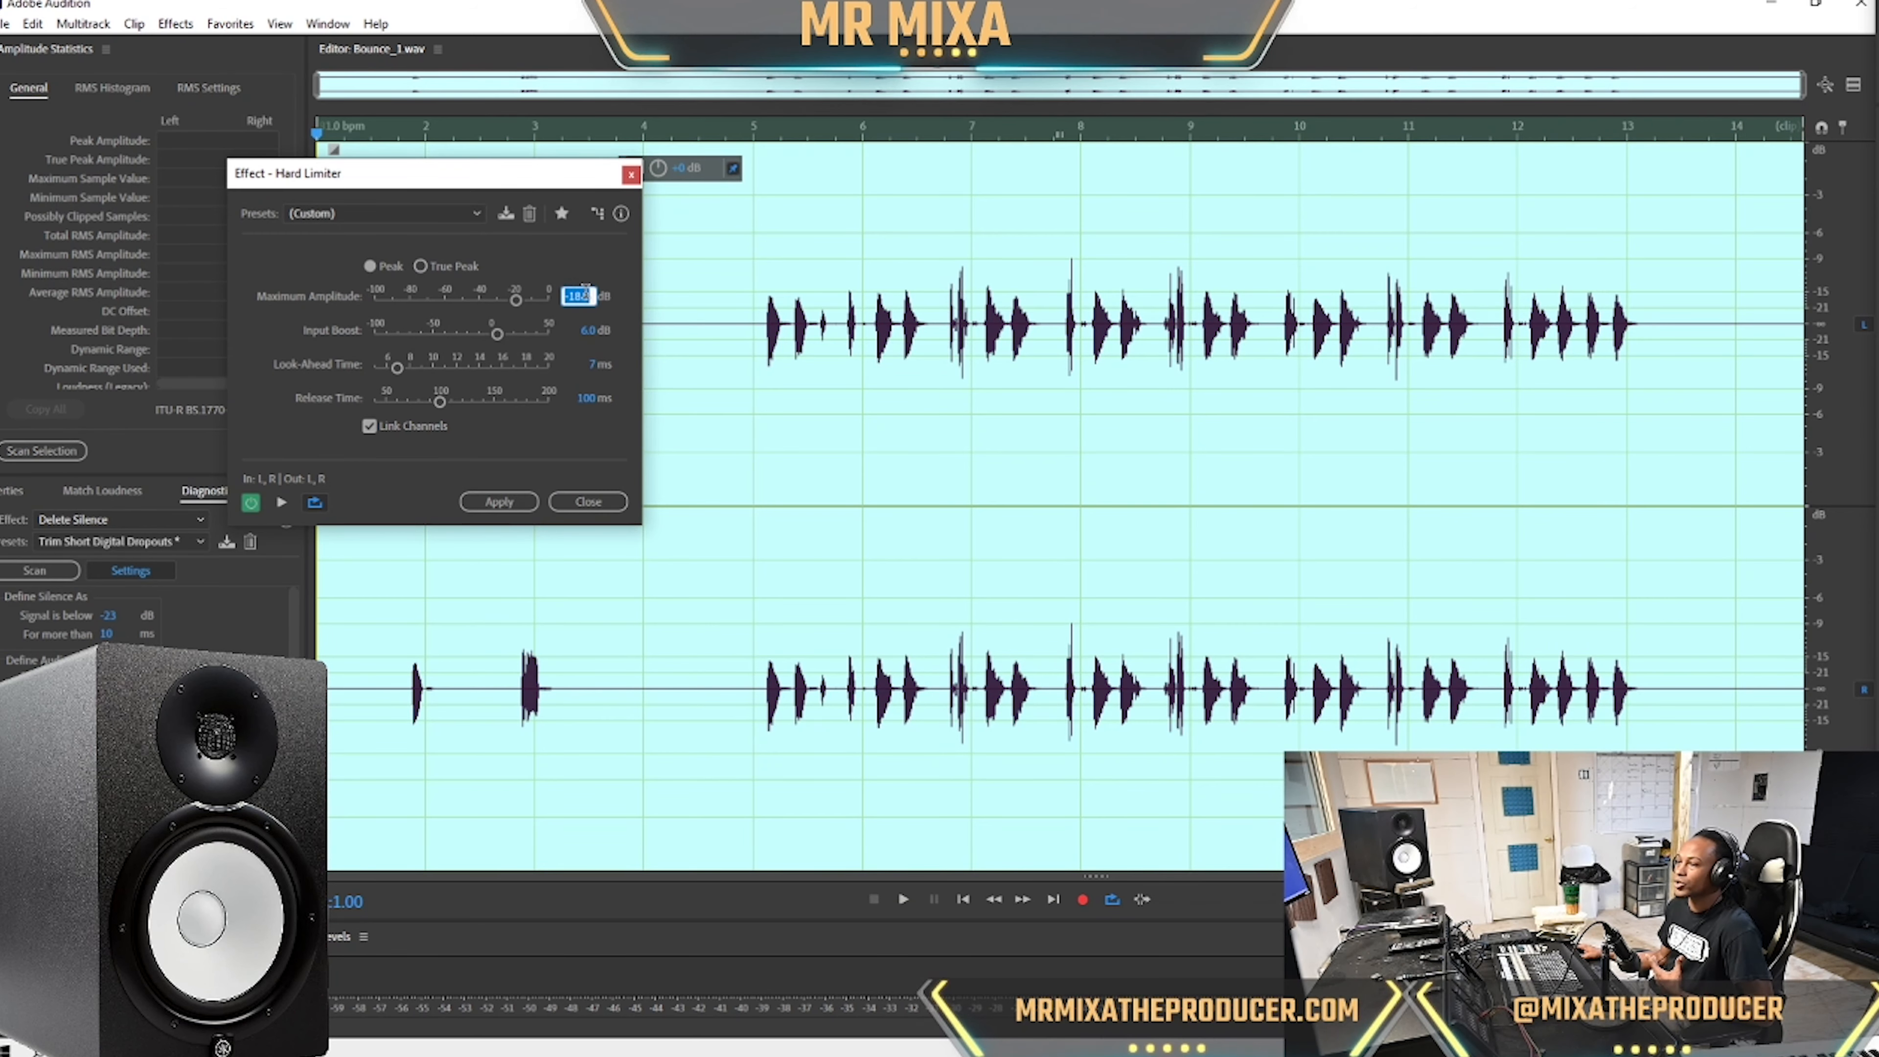
pyautogui.write('-15')
pyautogui.press('Return')
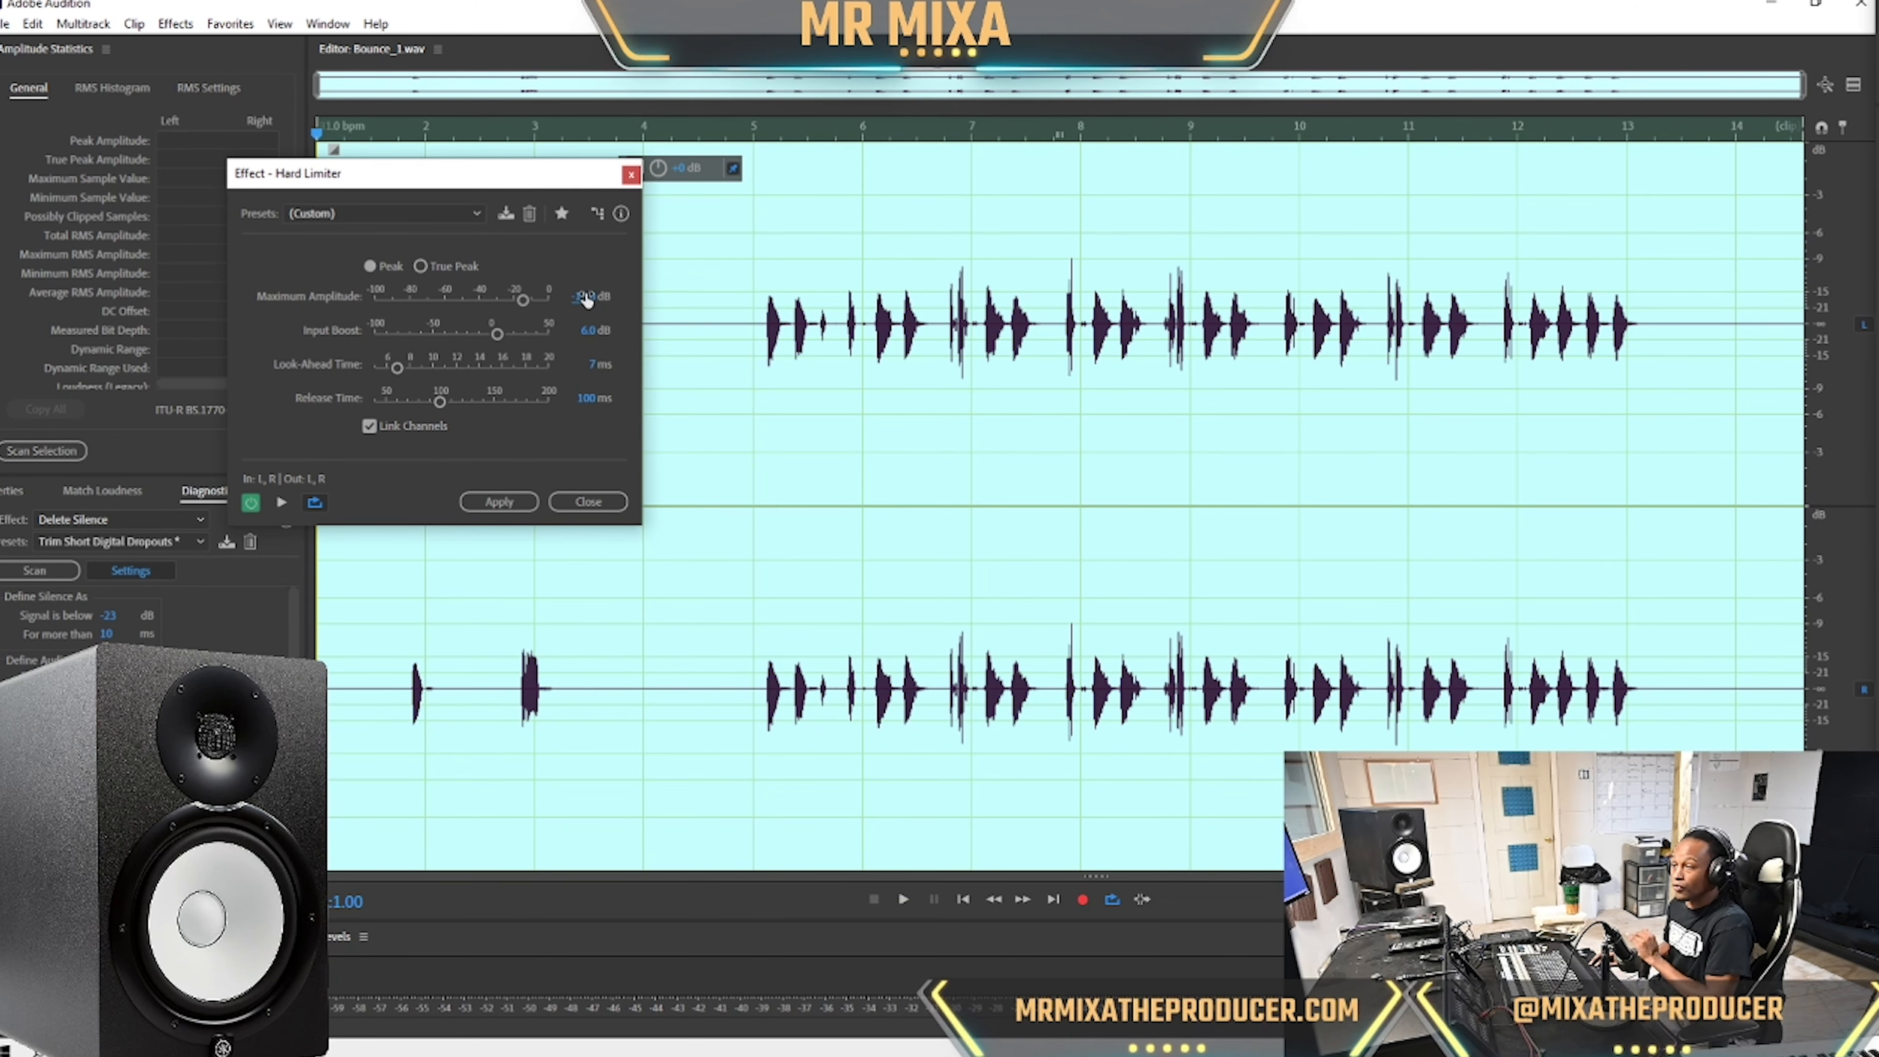
pyautogui.click(499, 502)
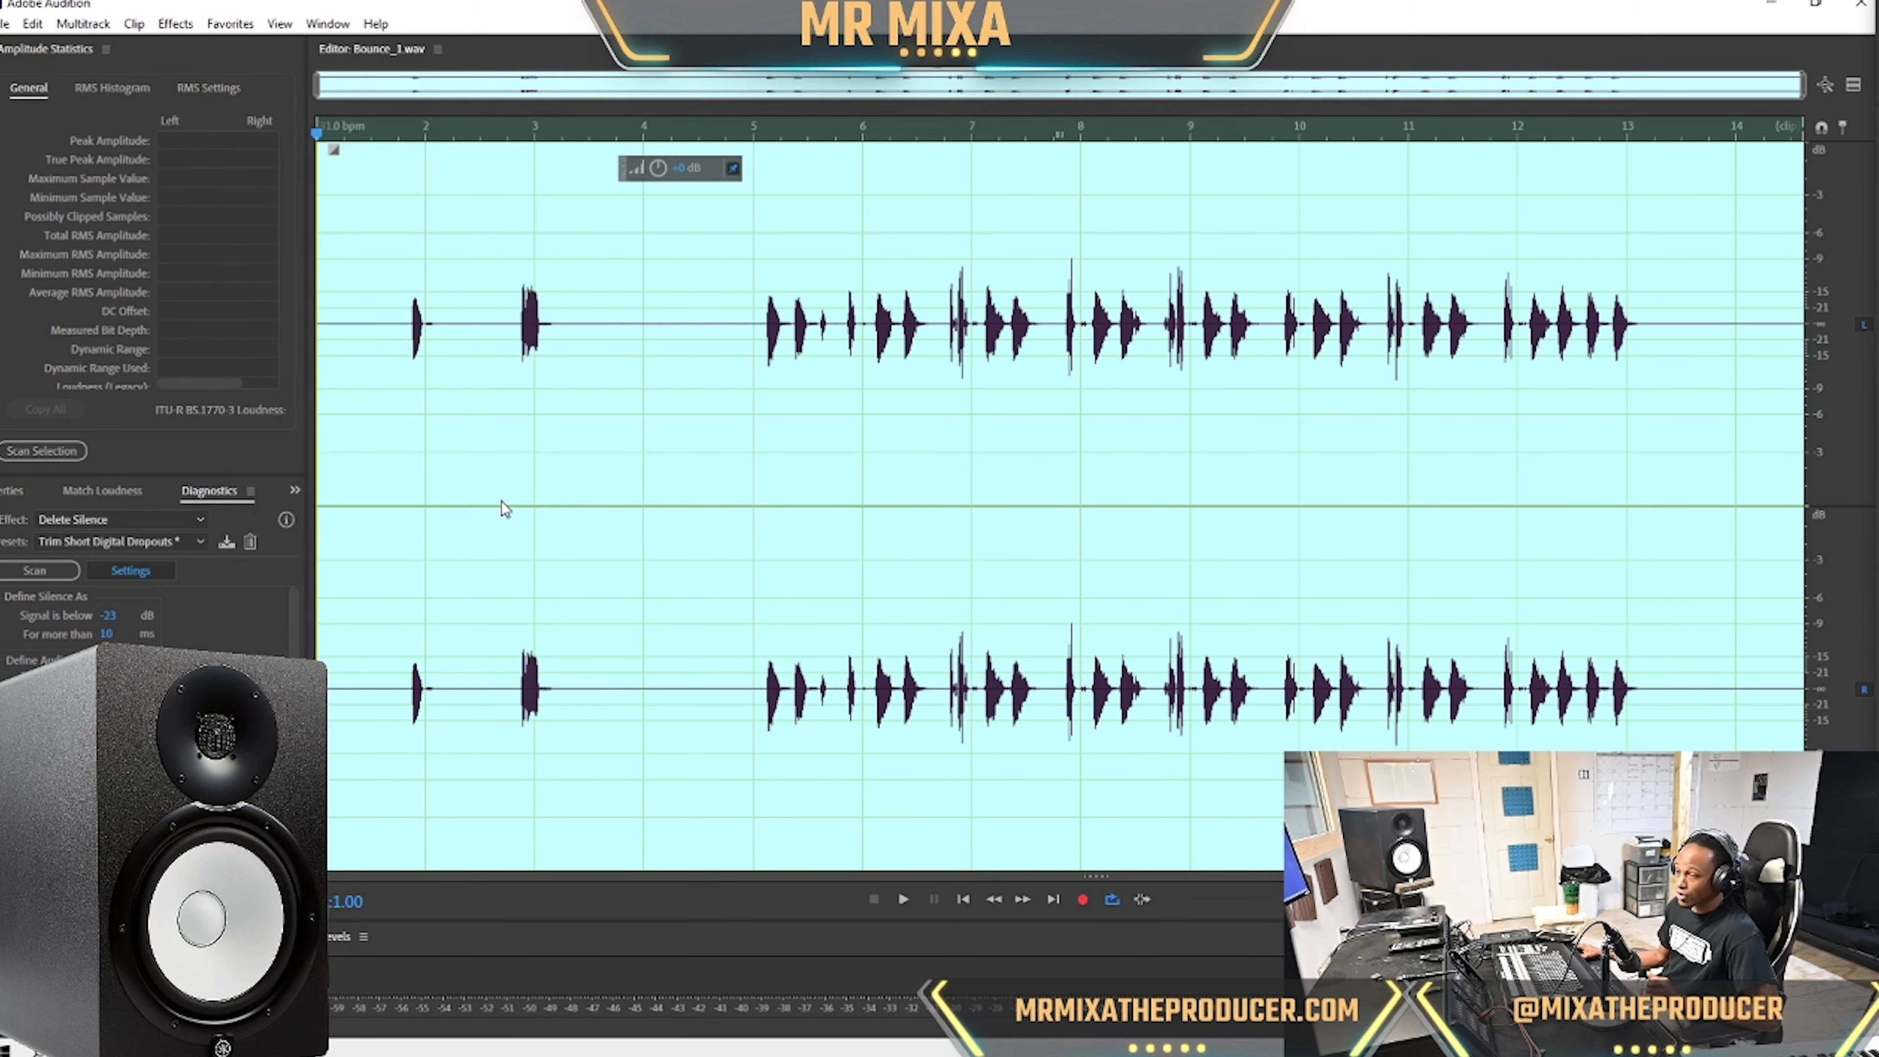
# Raise the gain of the whole limited waveform until its peaks reach about -6 dB.
pyautogui.click(1064, 326)
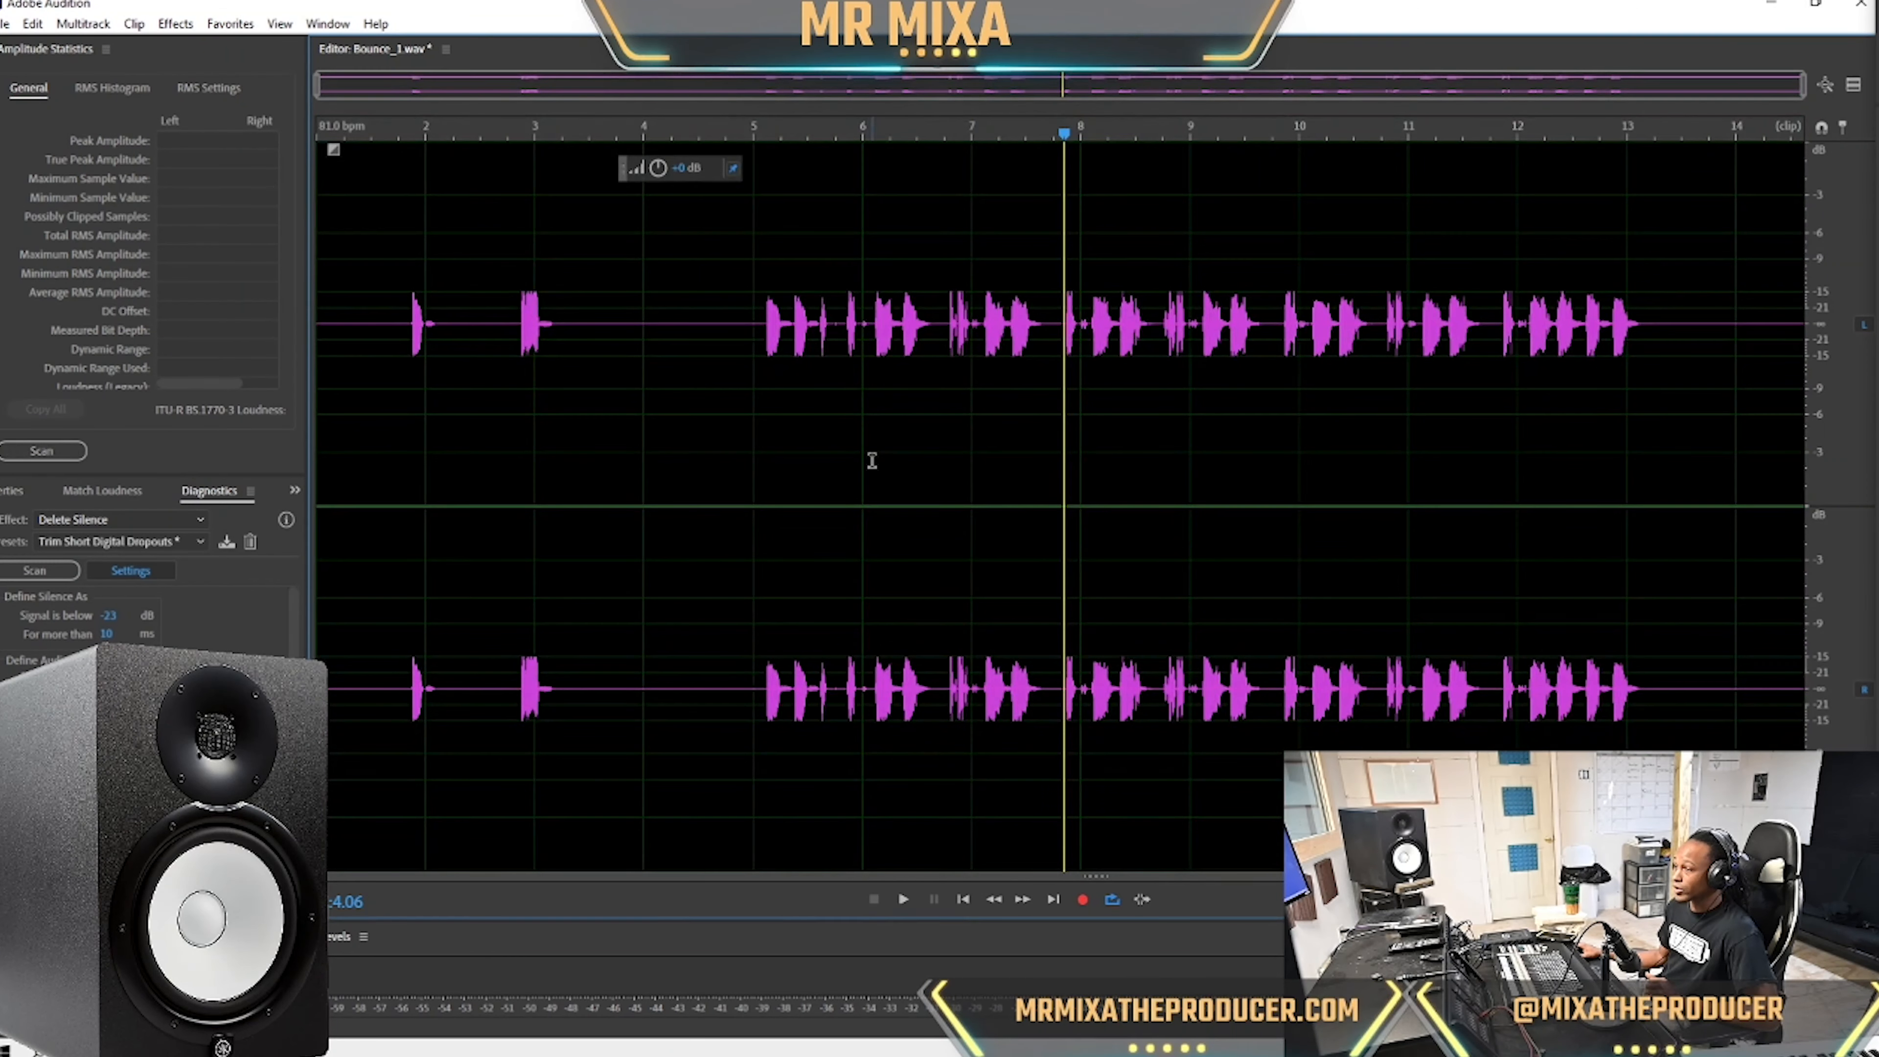
pyautogui.click(961, 343)
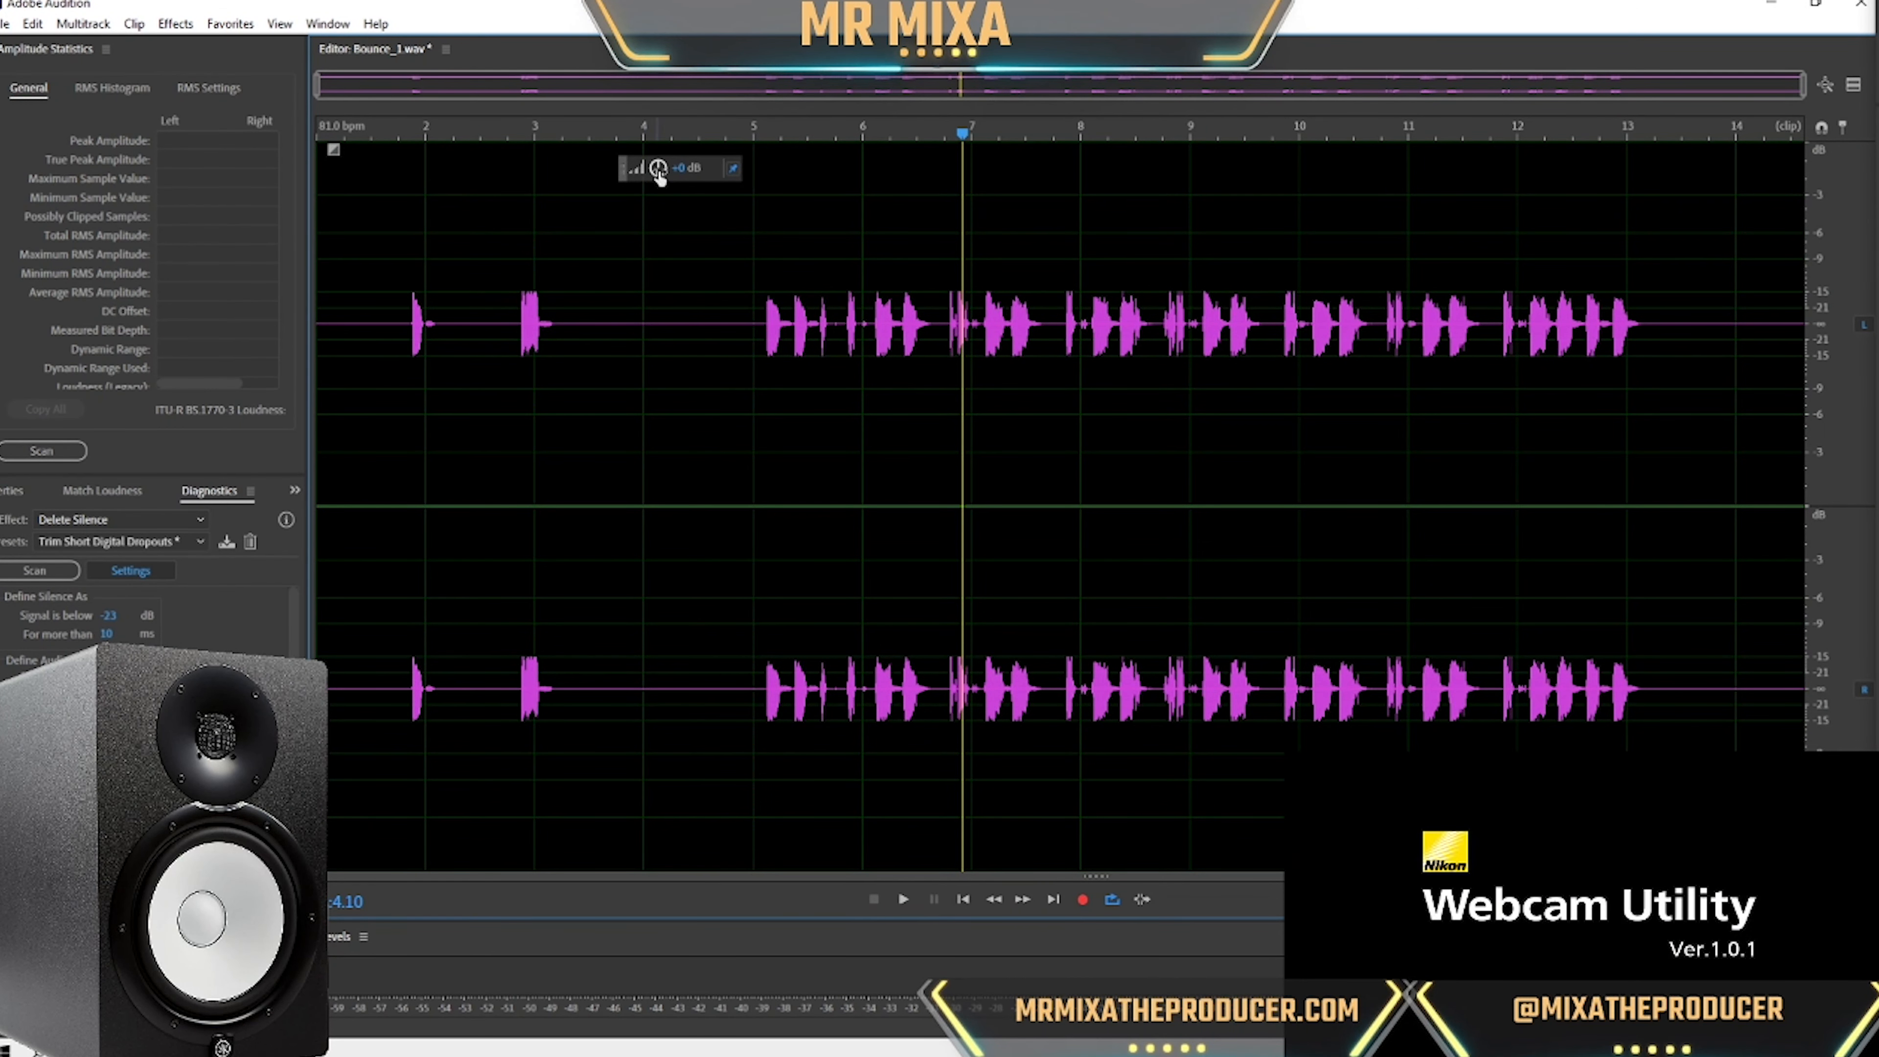
pyautogui.moveTo(658, 170); pyautogui.dragTo(700, 147)
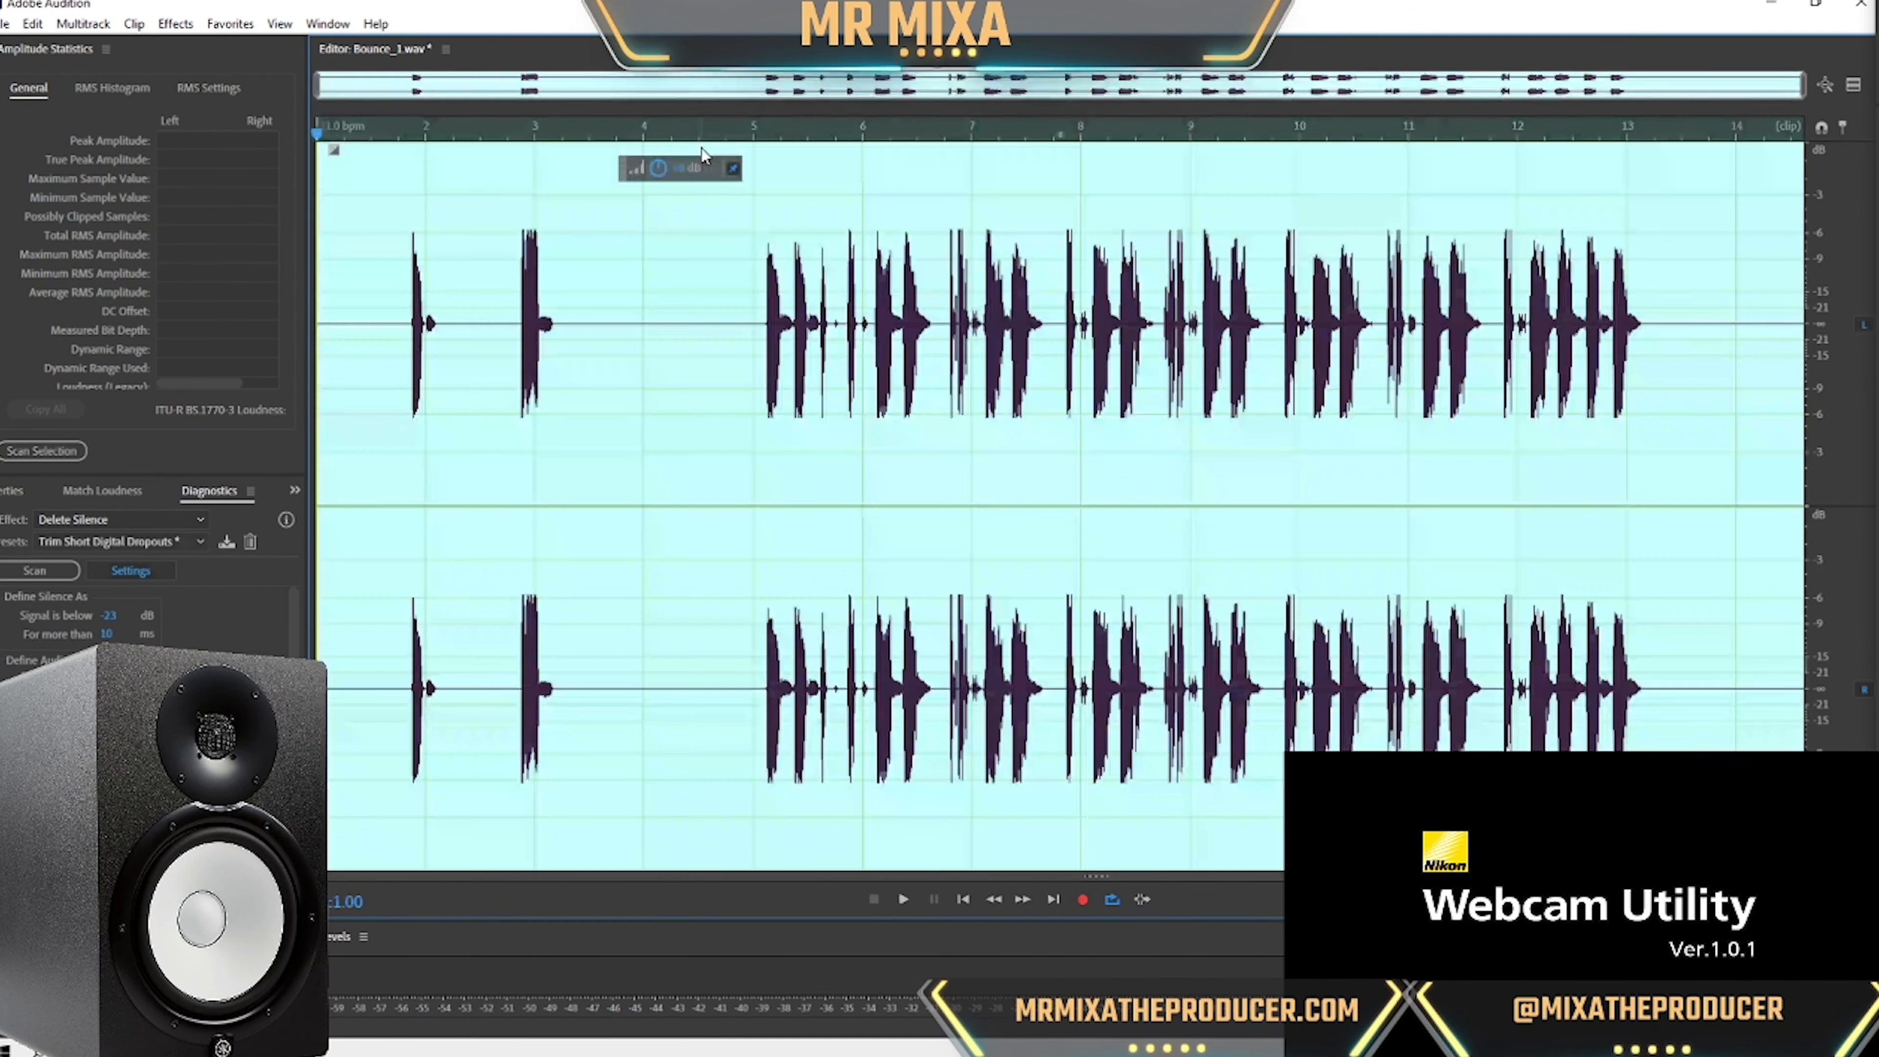
# Return to the multitrack session and play the boosted Bounce_1 vocal with the beat from about bar 5.
pyautogui.click(1526, 303)
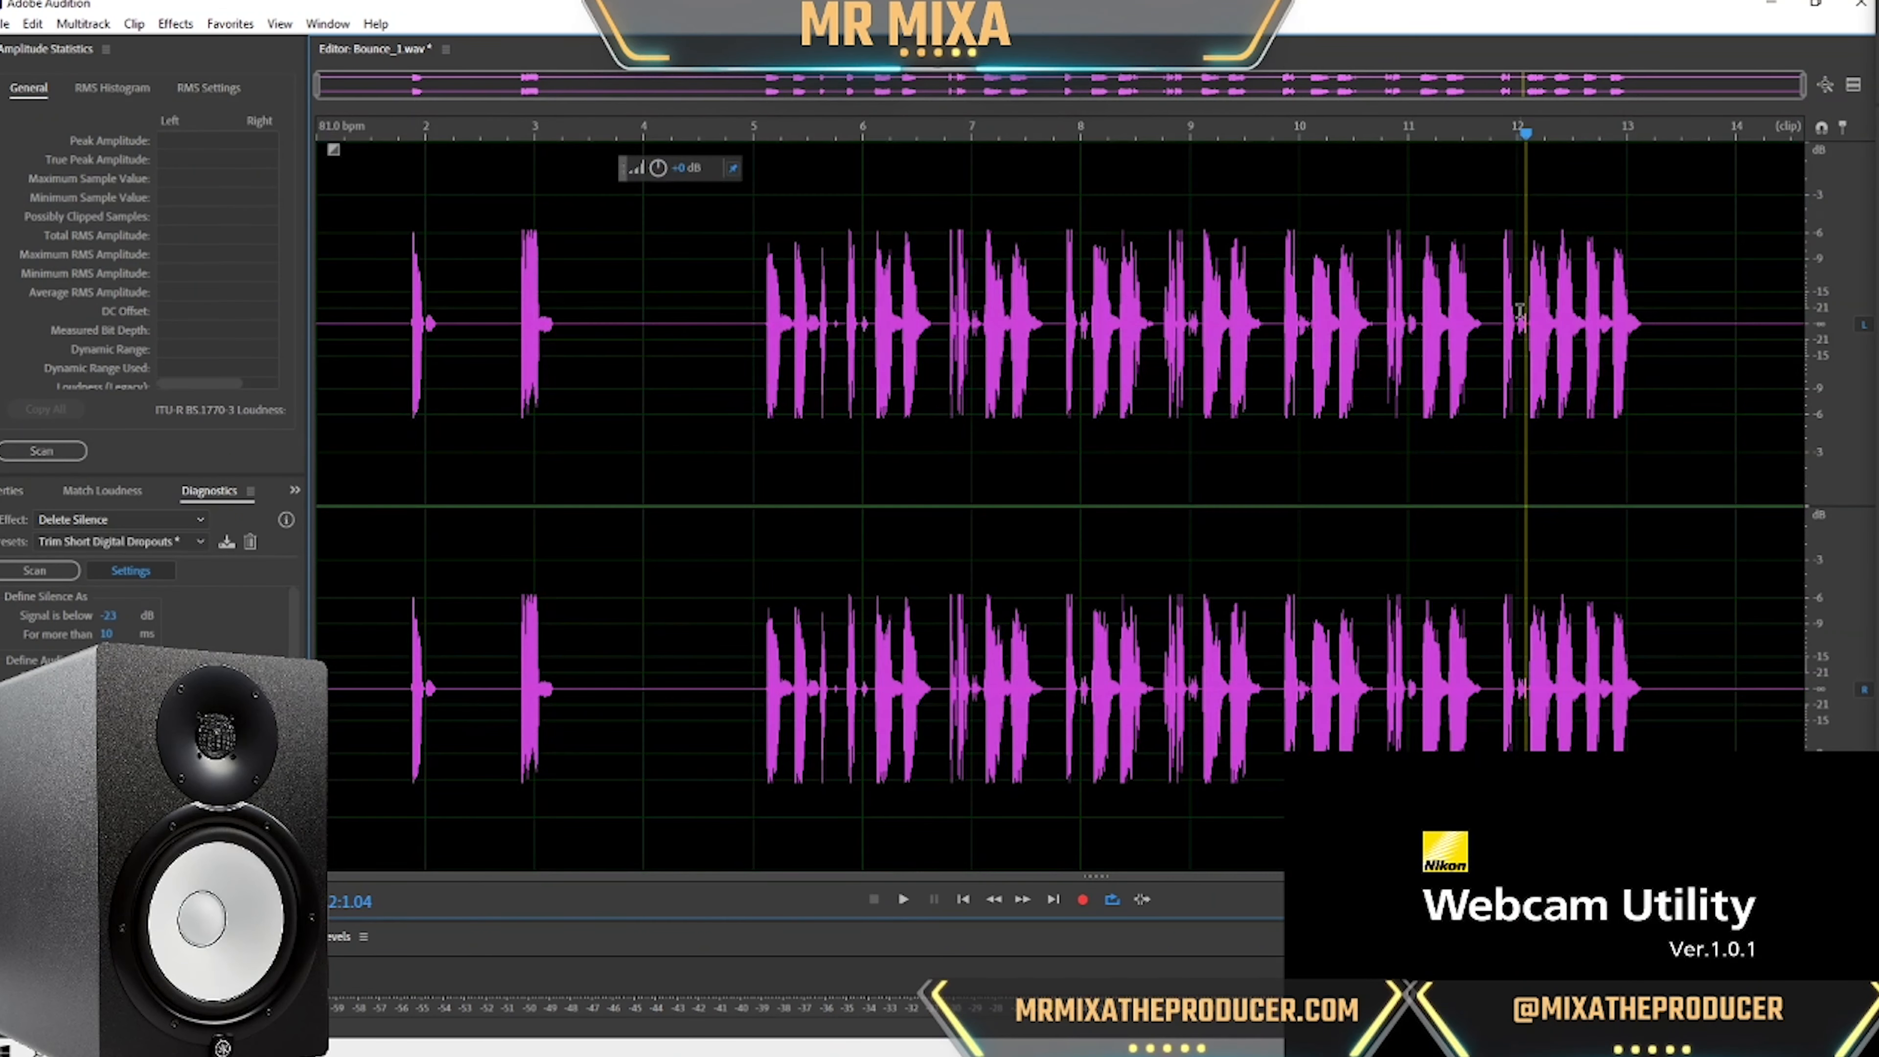
pyautogui.press('0')
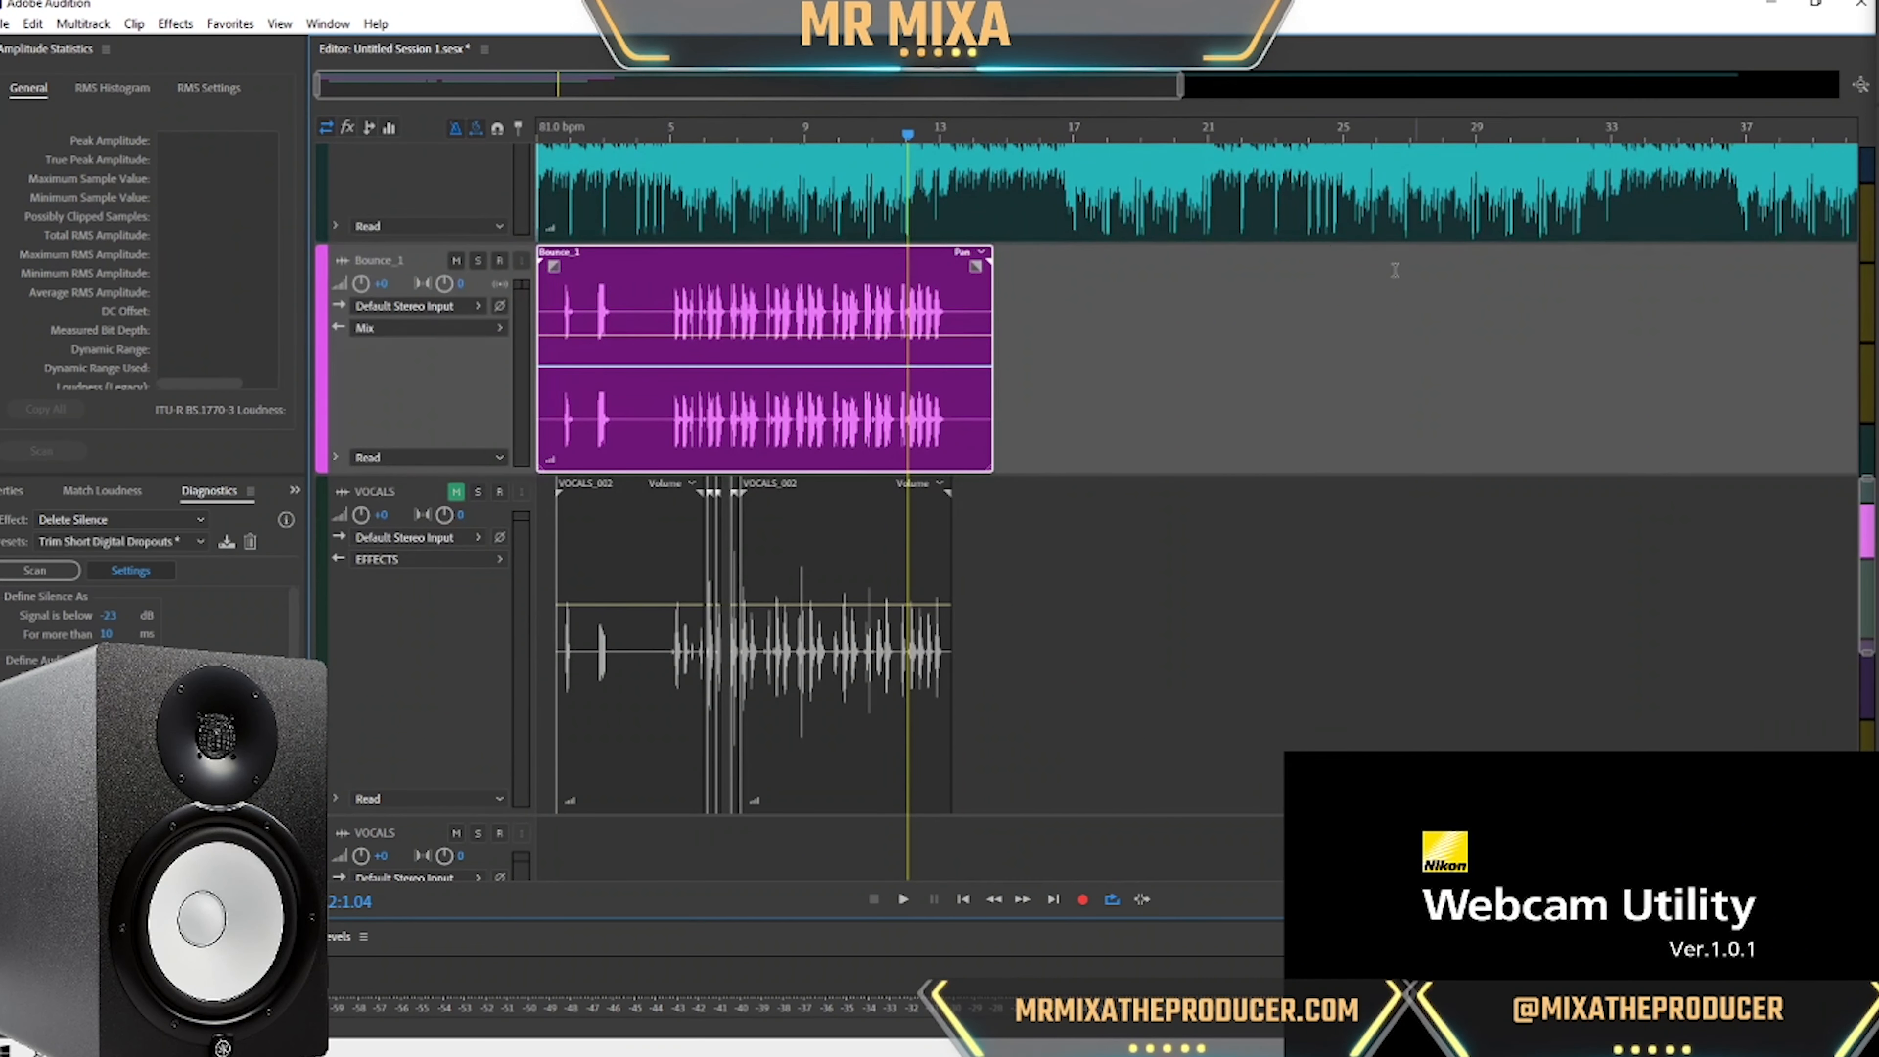
pyautogui.click(677, 285)
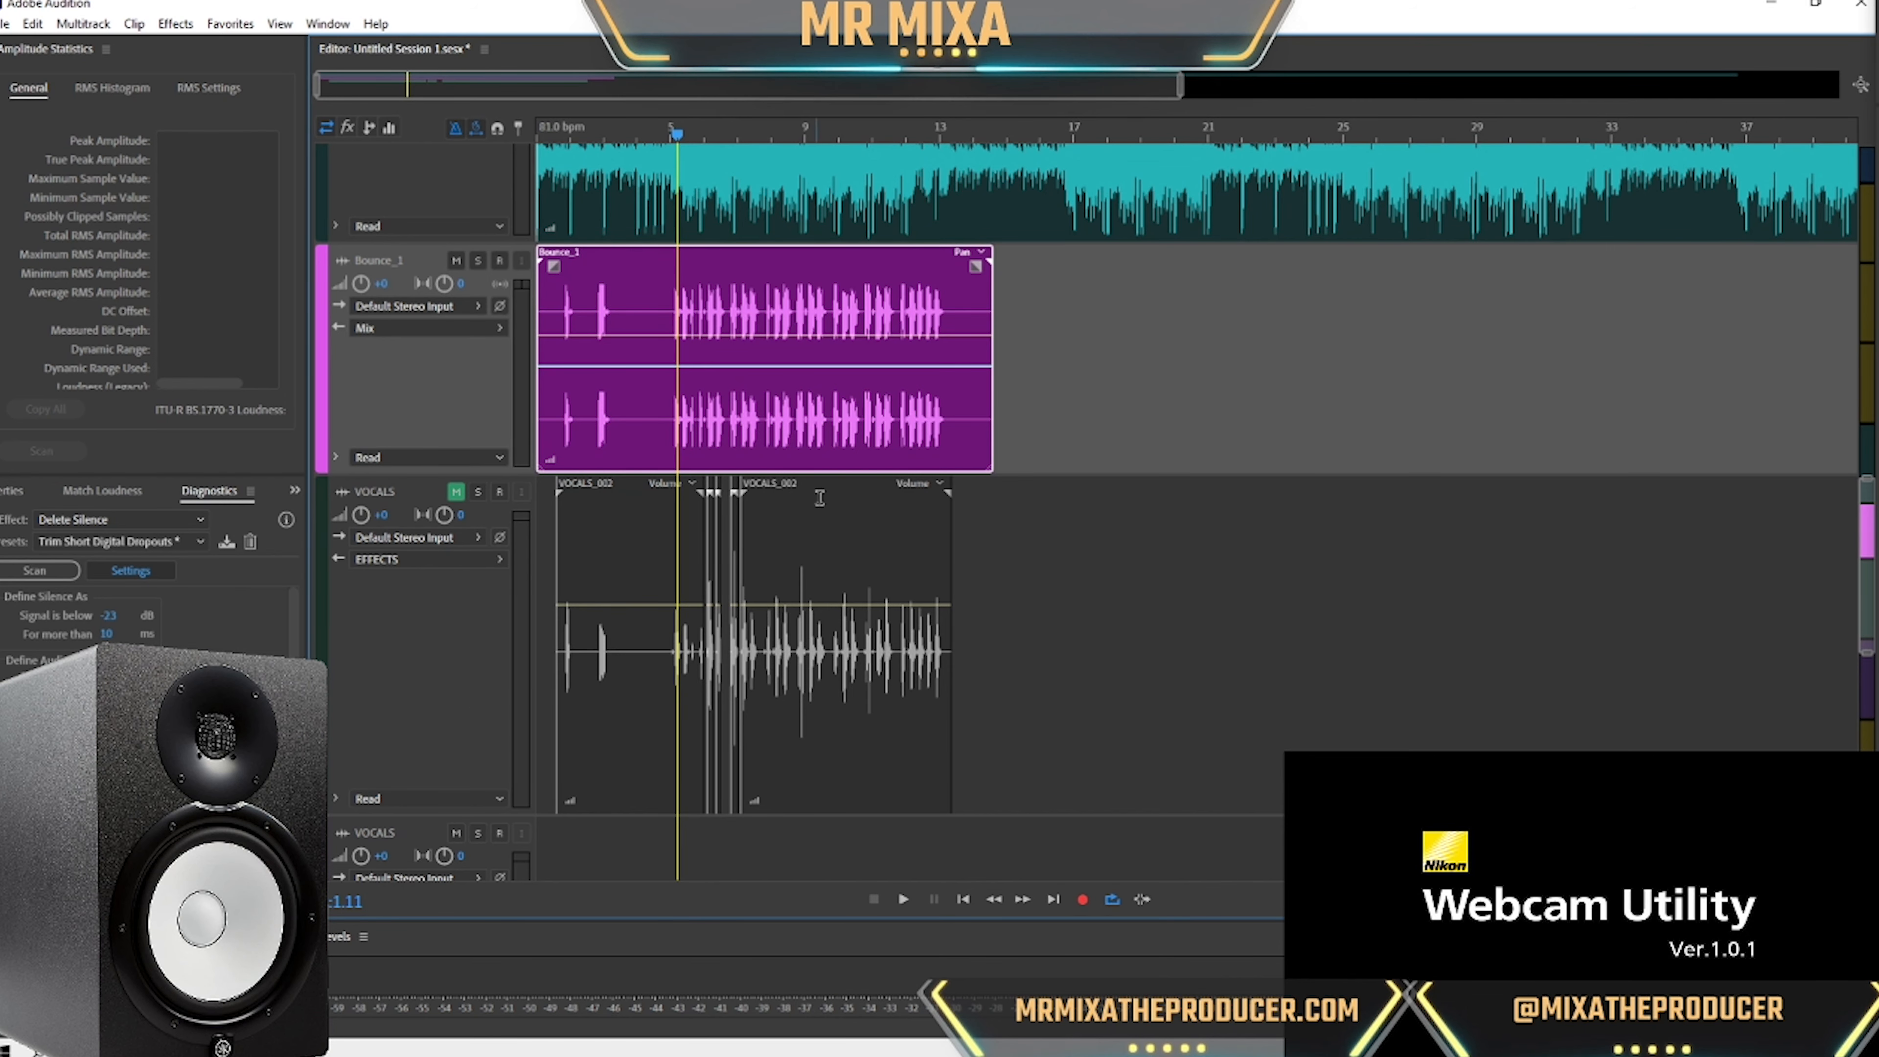
pyautogui.scroll(3, 1115, 377)
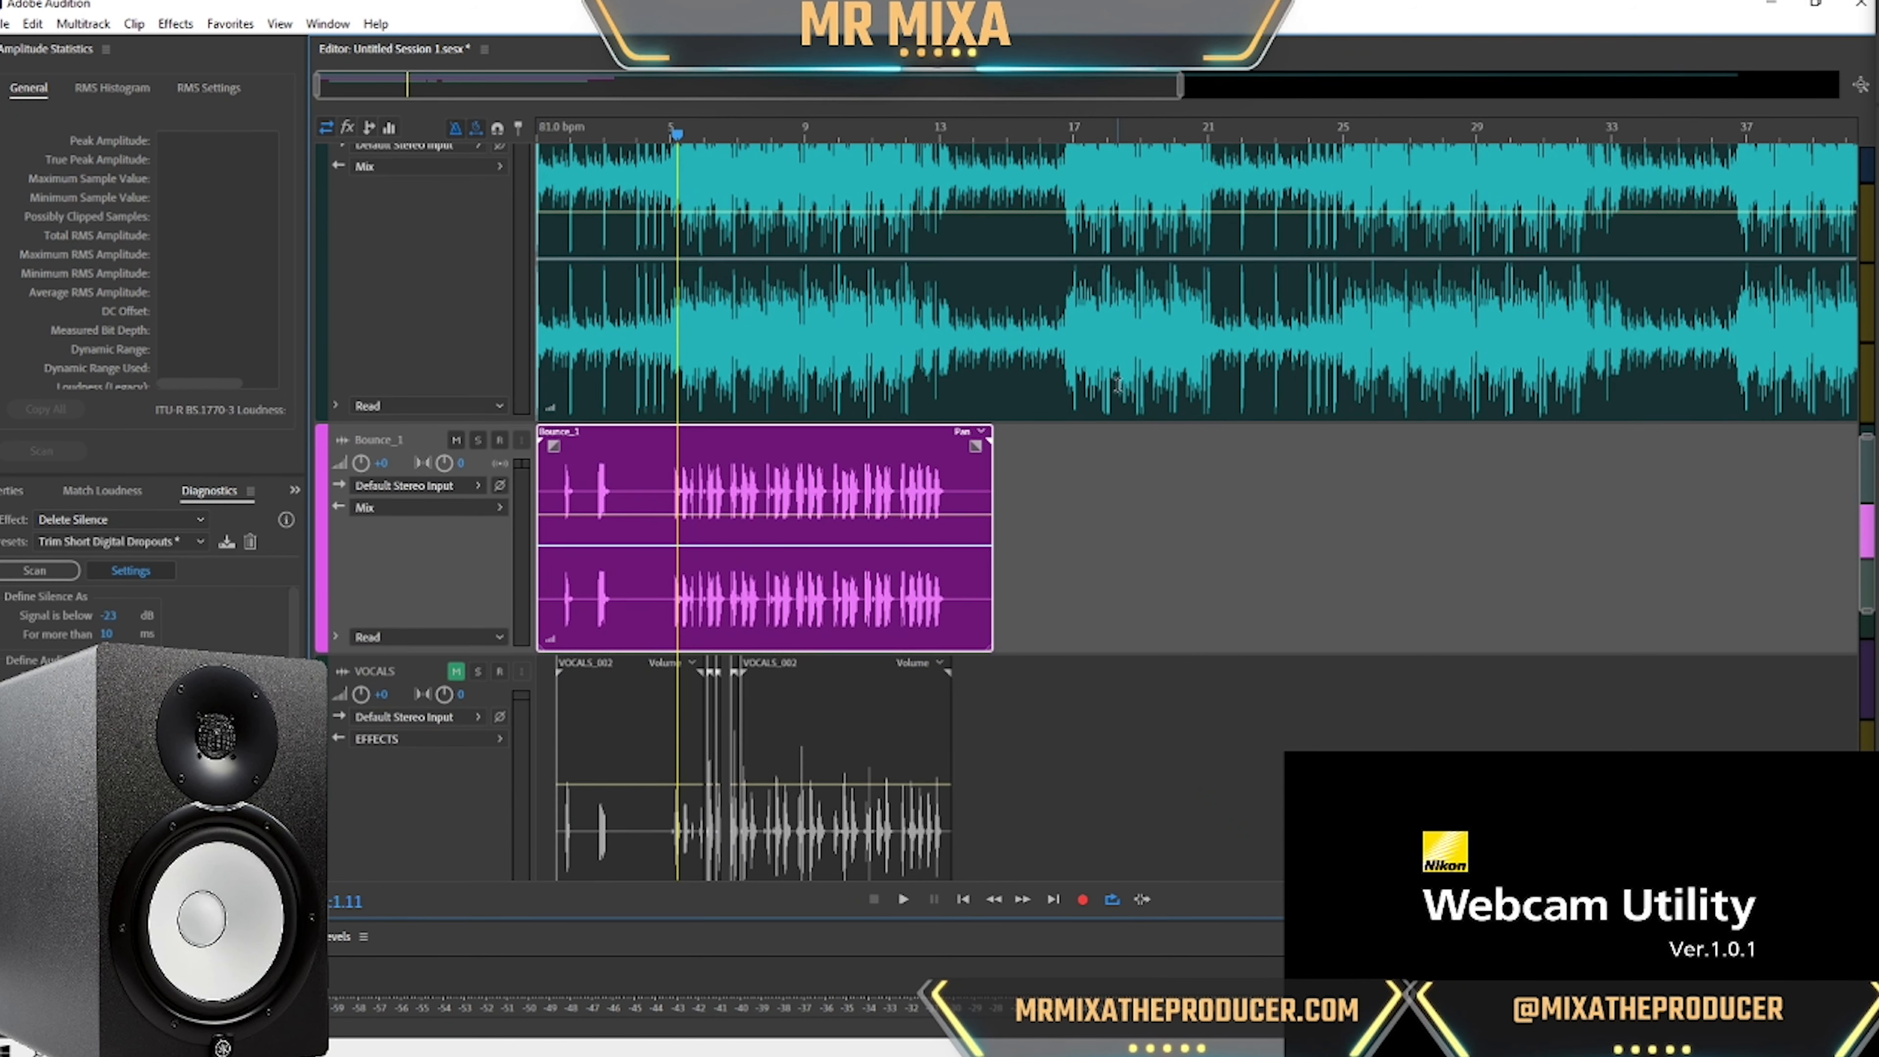
pyautogui.scroll(2, 500, 354)
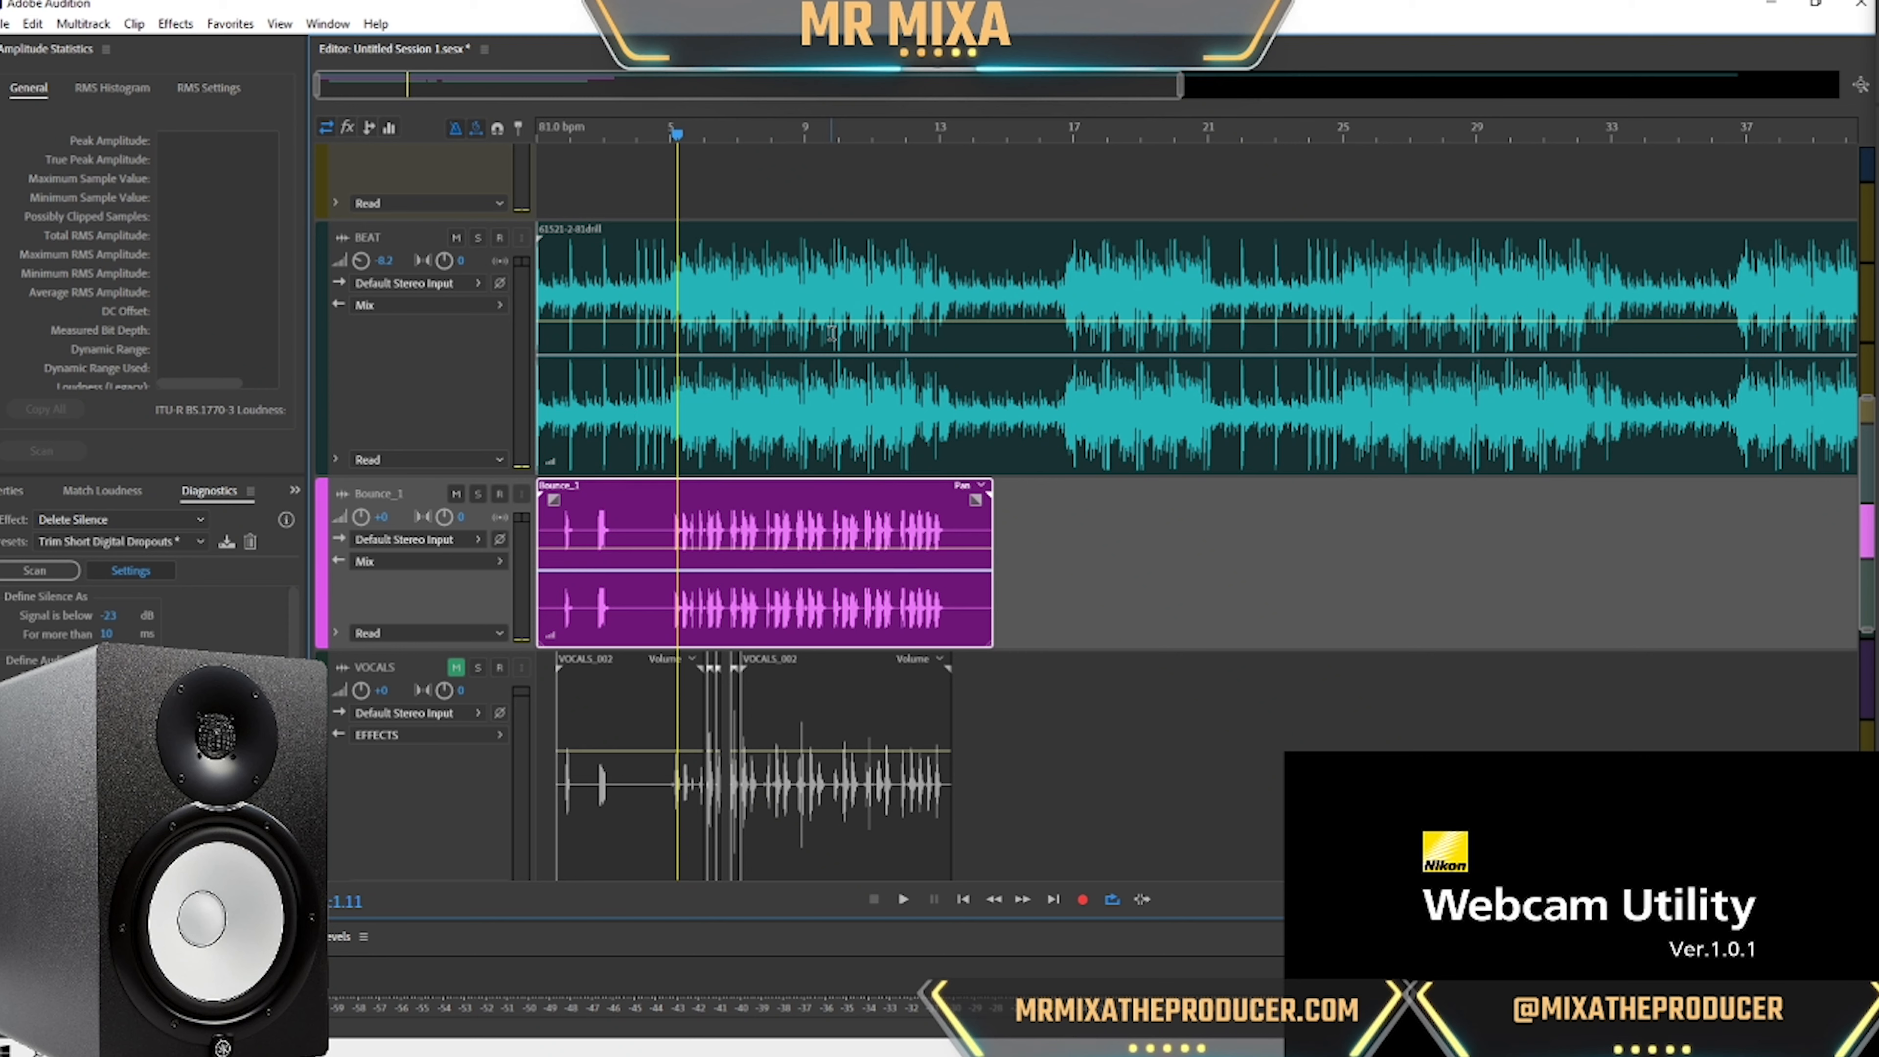
pyautogui.press('space')
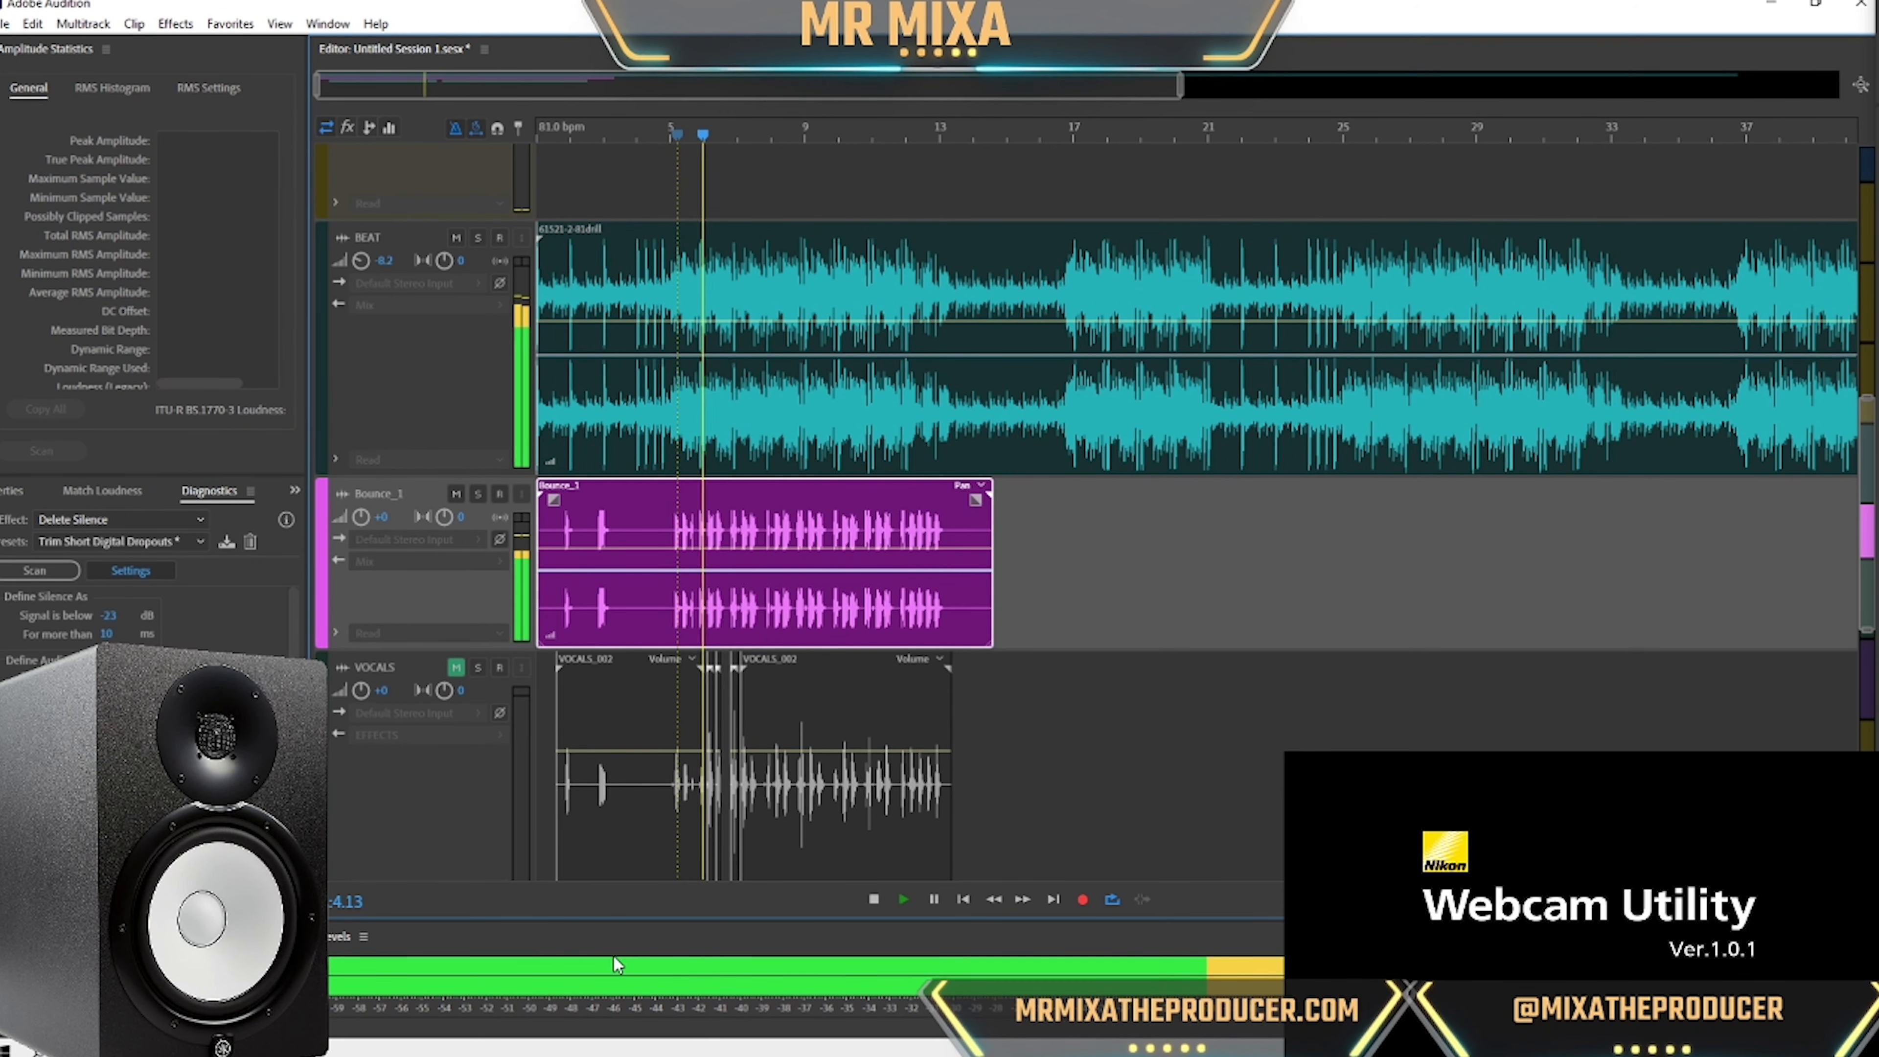
pyautogui.hotkey('alt', 'Tab')
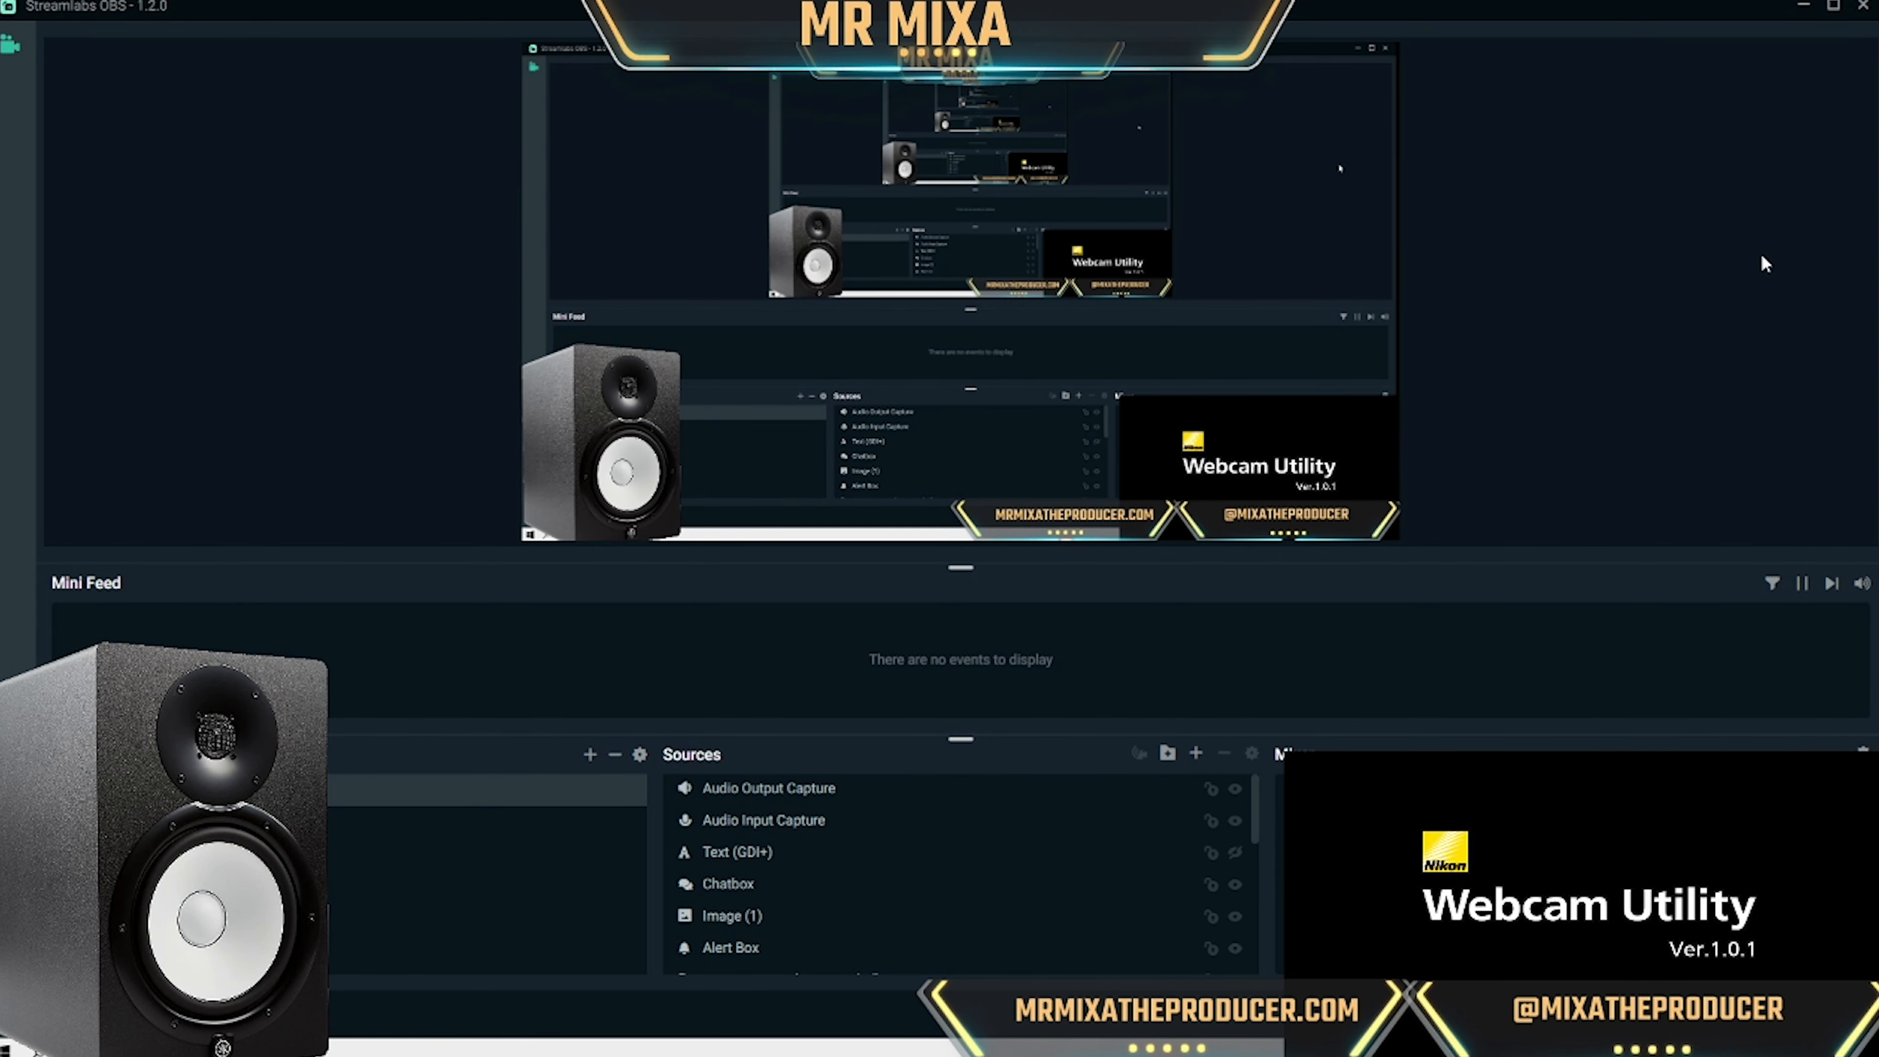
pyautogui.hotkey('alt', 'Tab')
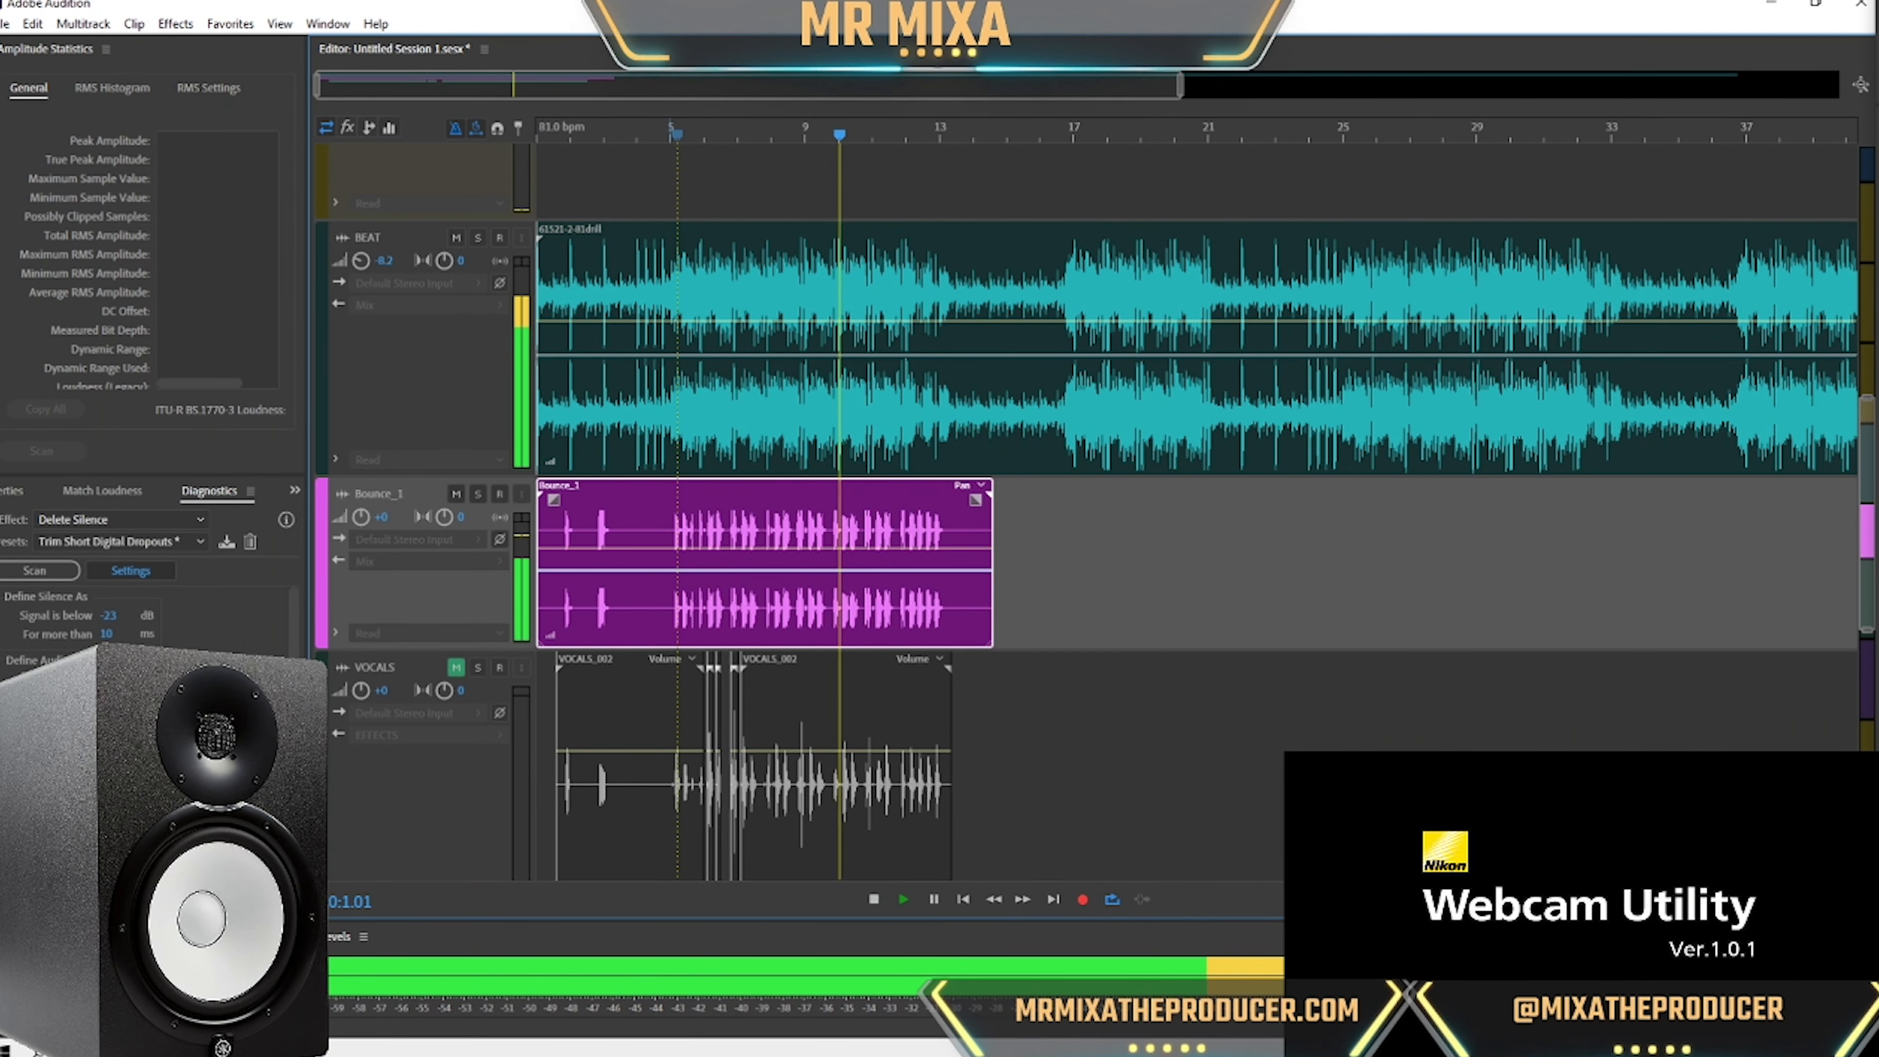
pyautogui.press('space')
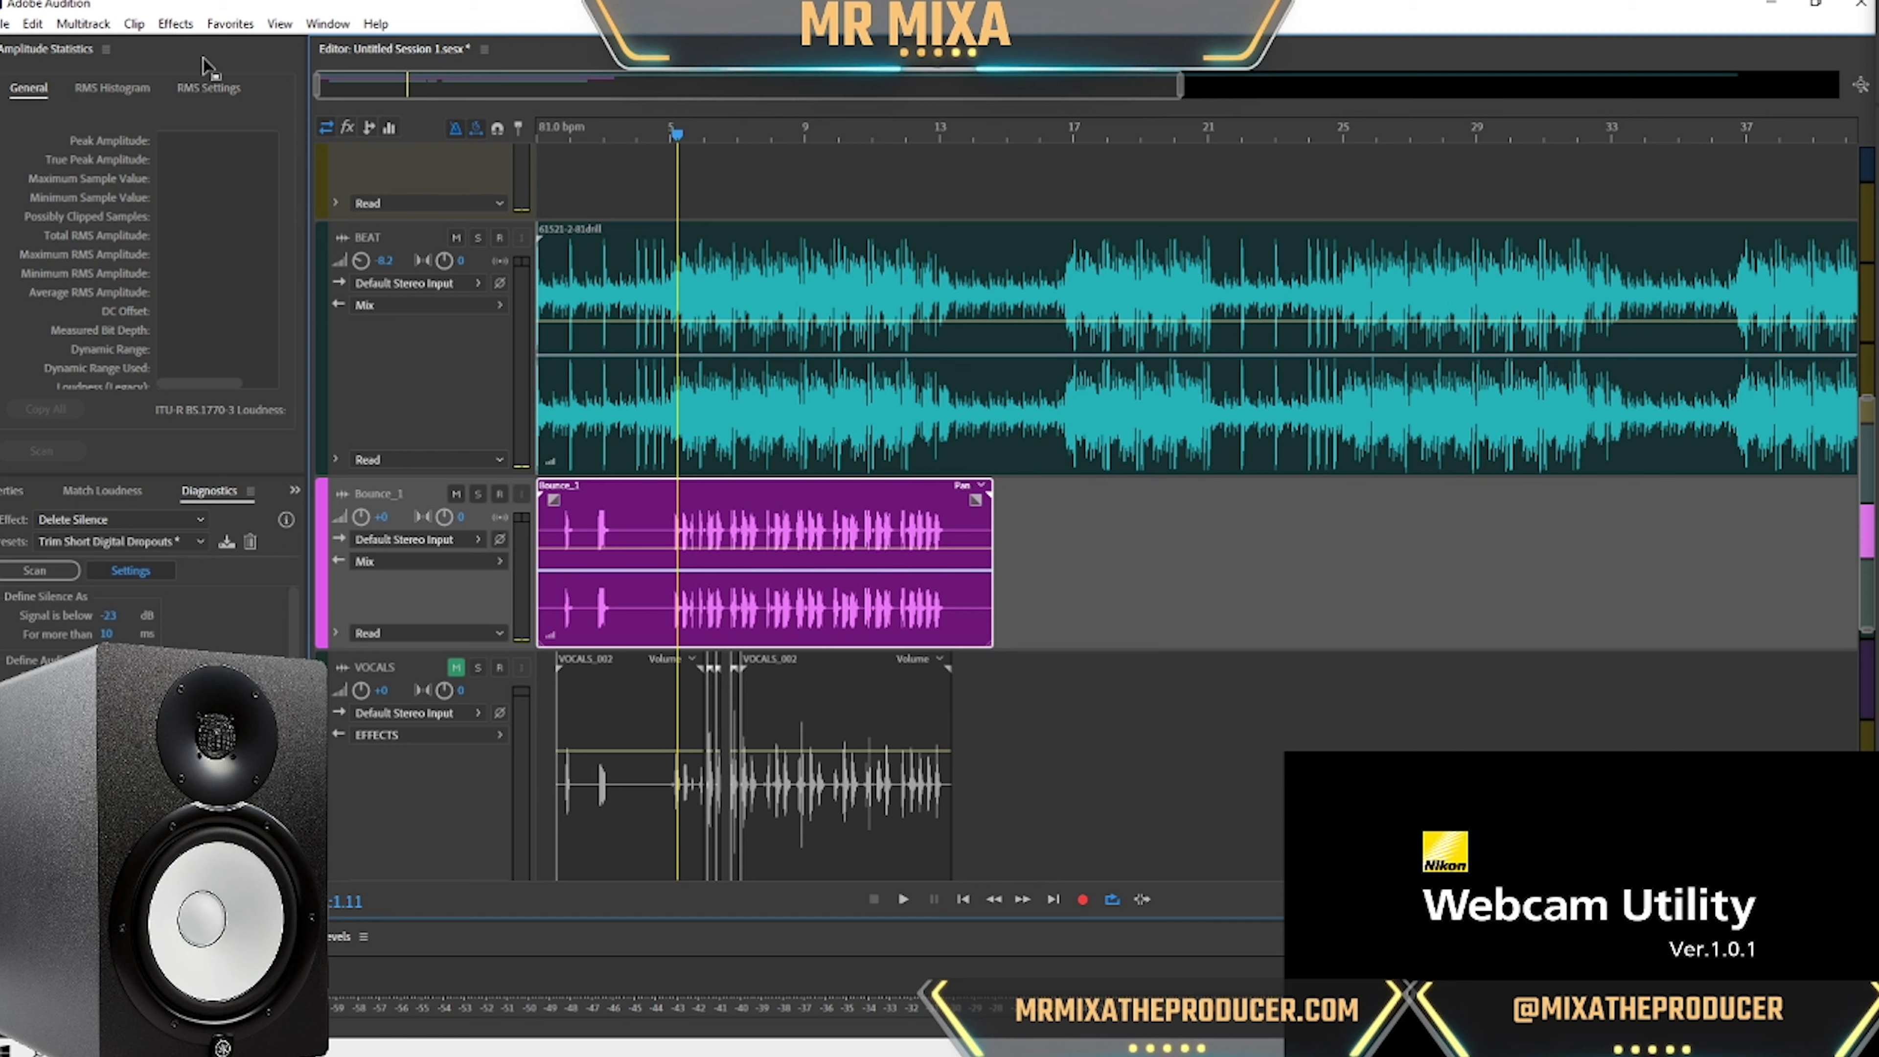
# Audition the vocal against the beat and lower the Bounce_1 track volume to -9.4 dB.
pyautogui.click(782, 506)
pyautogui.press('space')
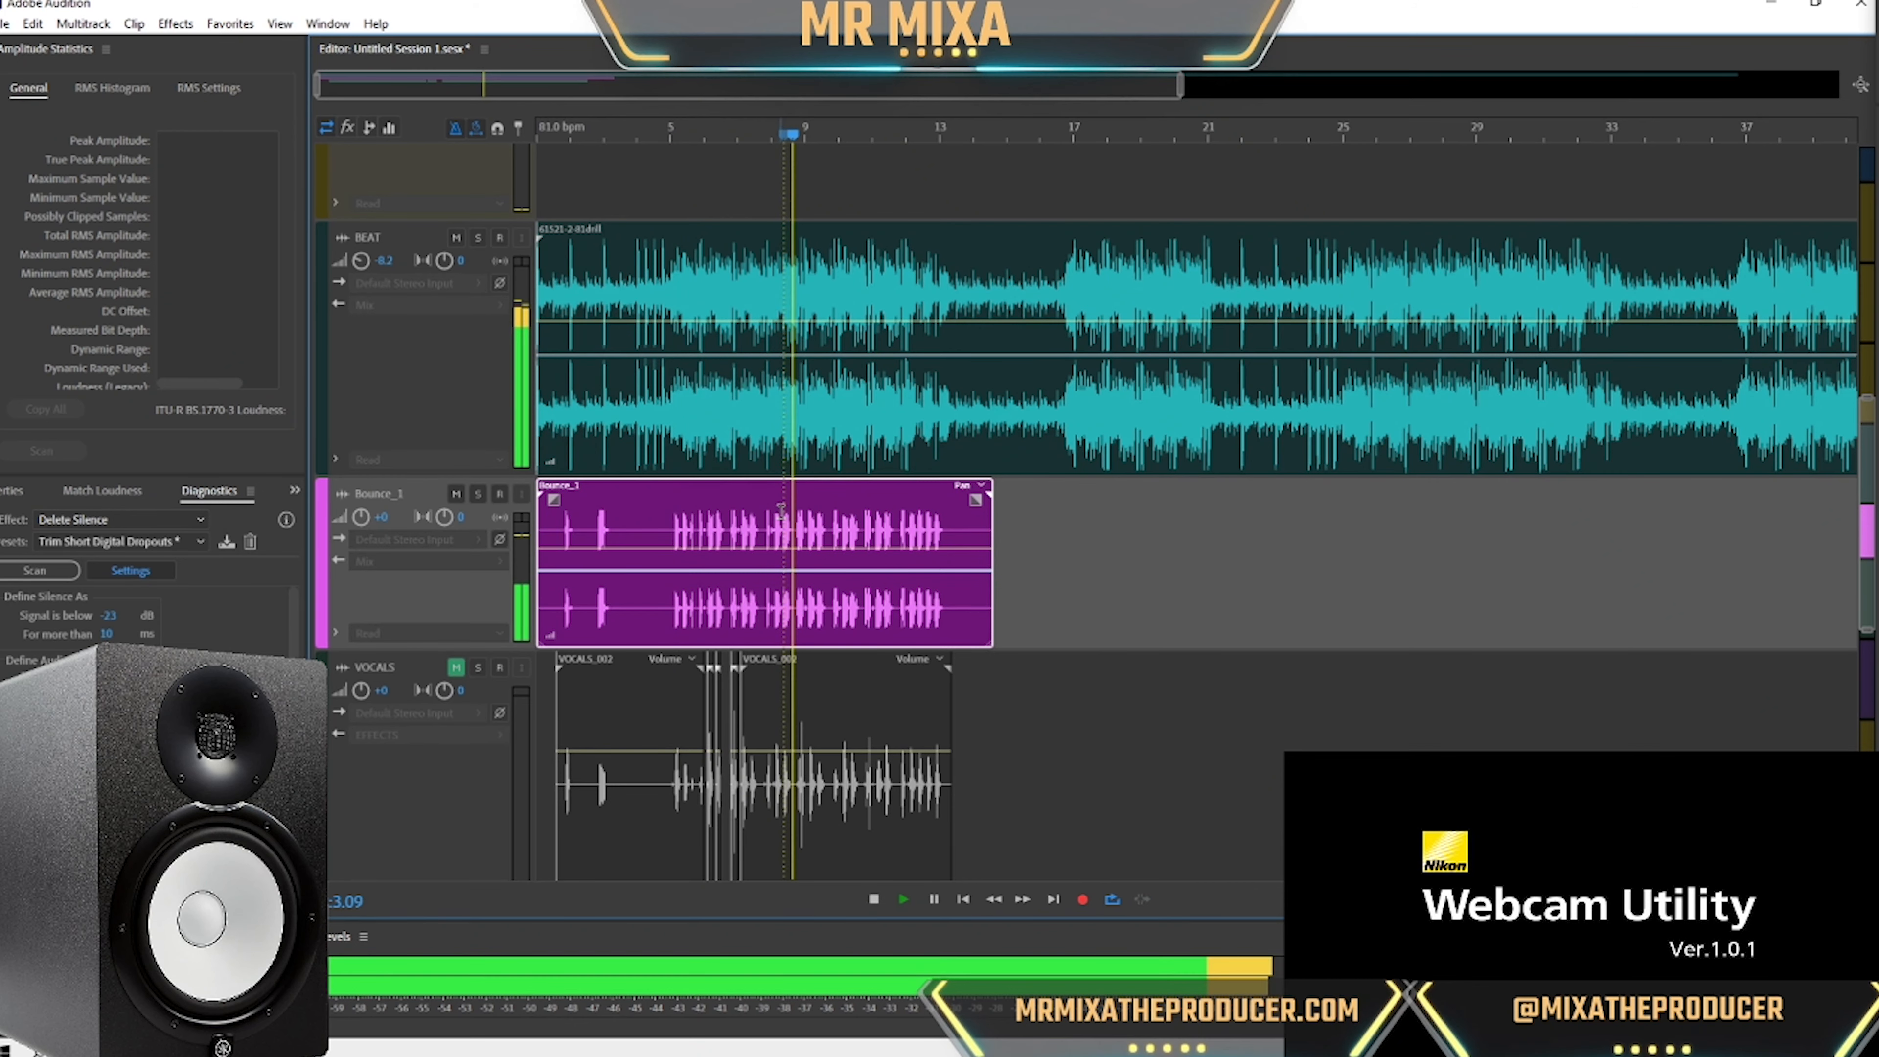
pyautogui.click(696, 520)
pyautogui.press('space')
pyautogui.press('space')
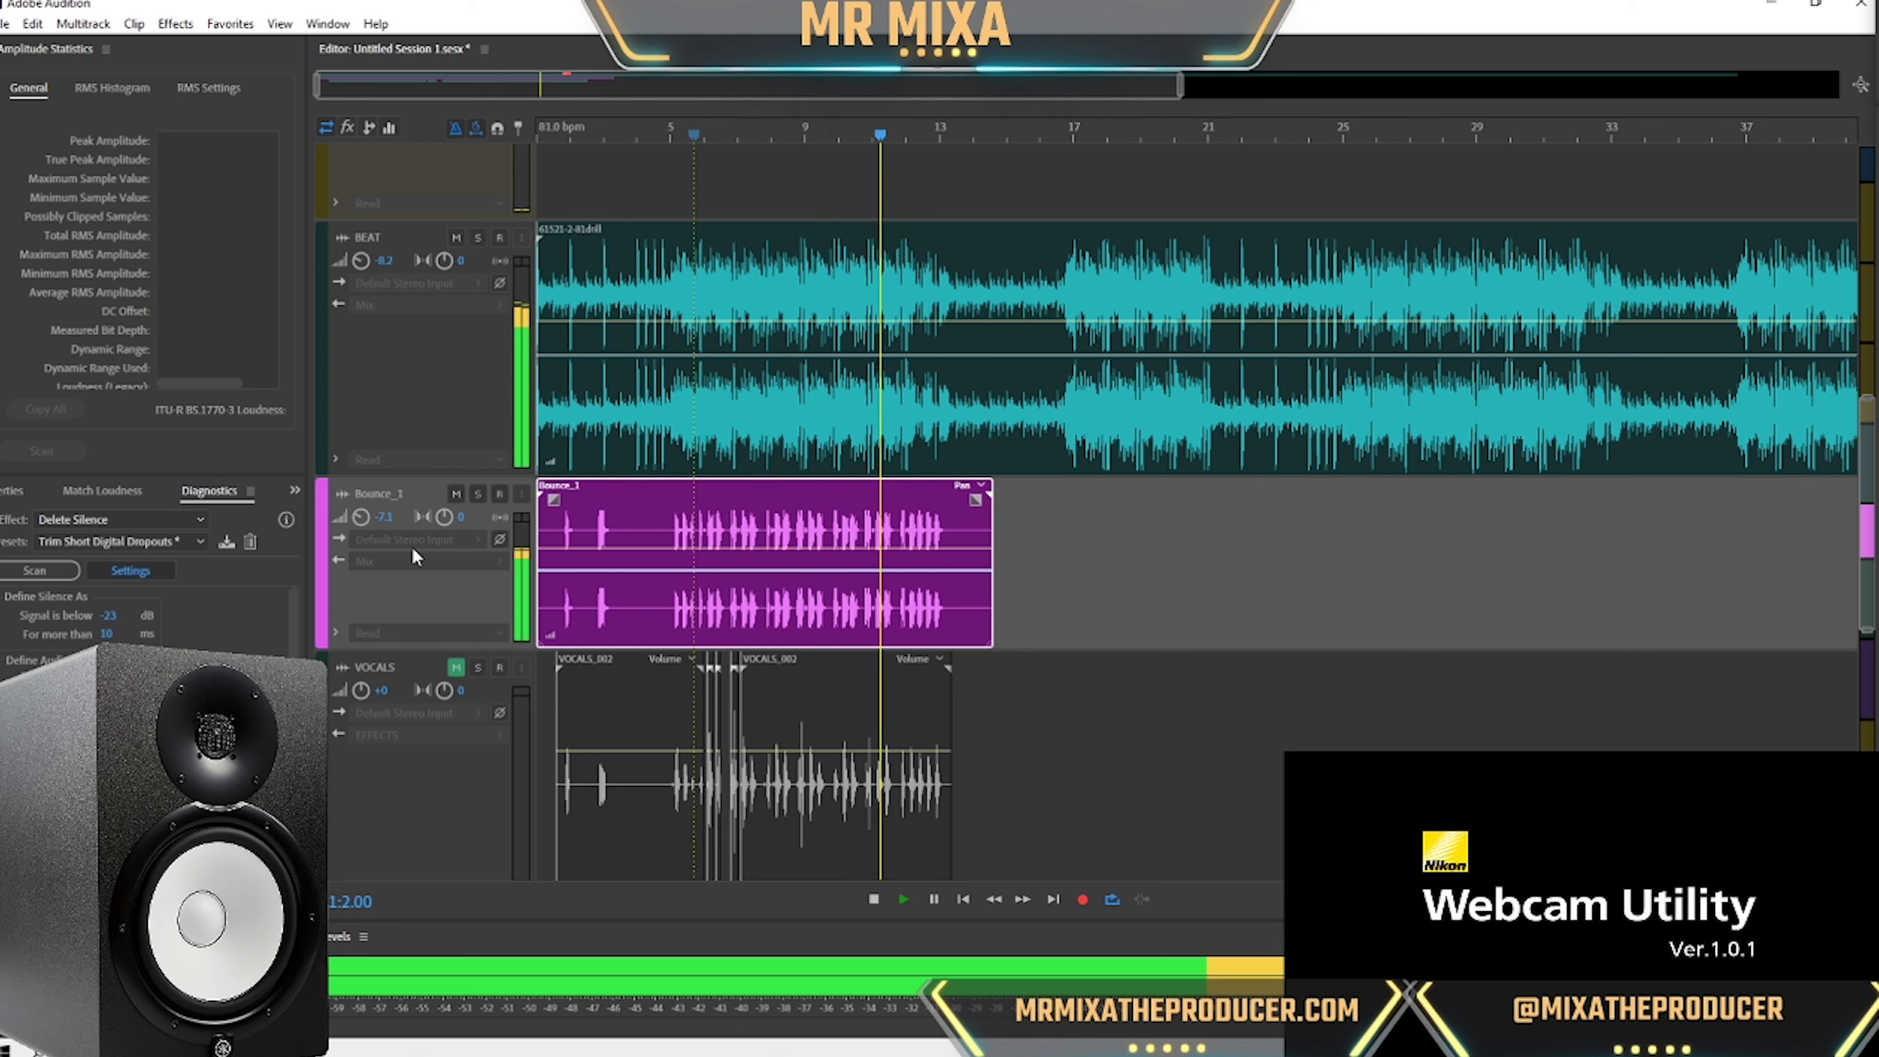
pyautogui.press('space')
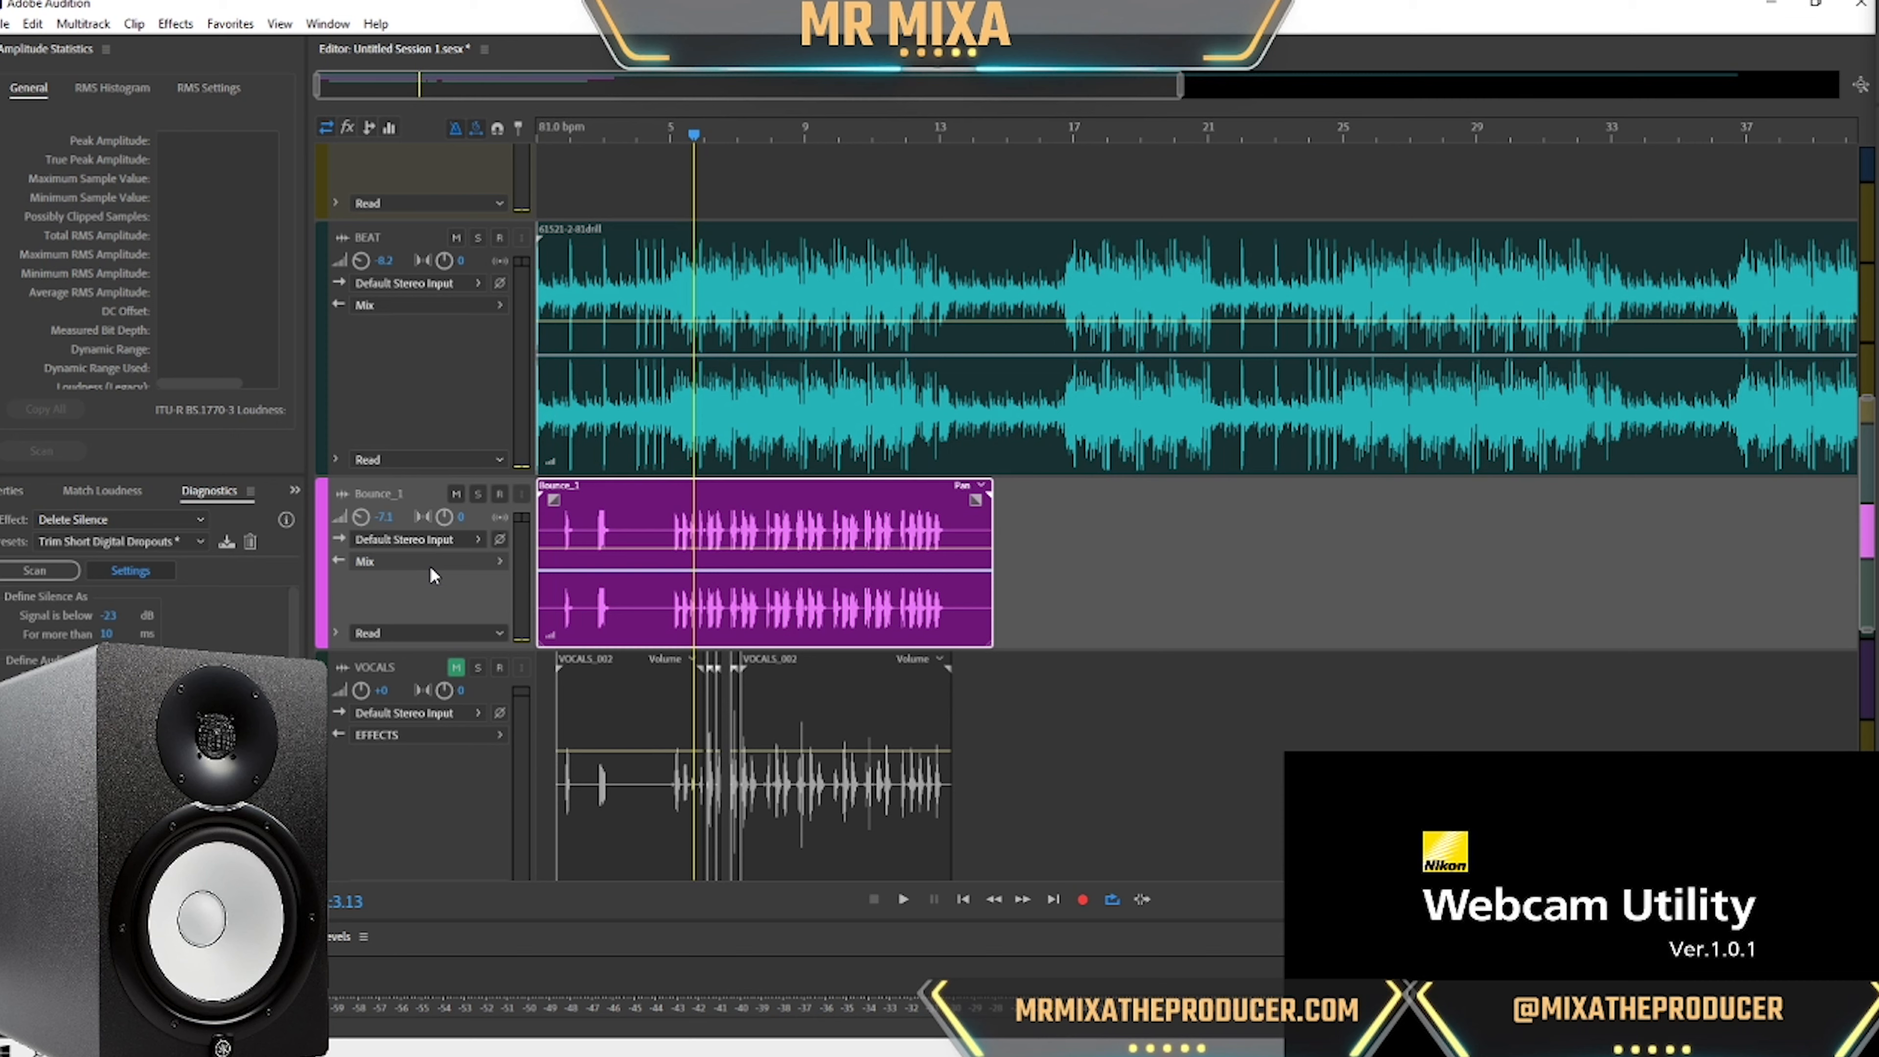
pyautogui.press('space')
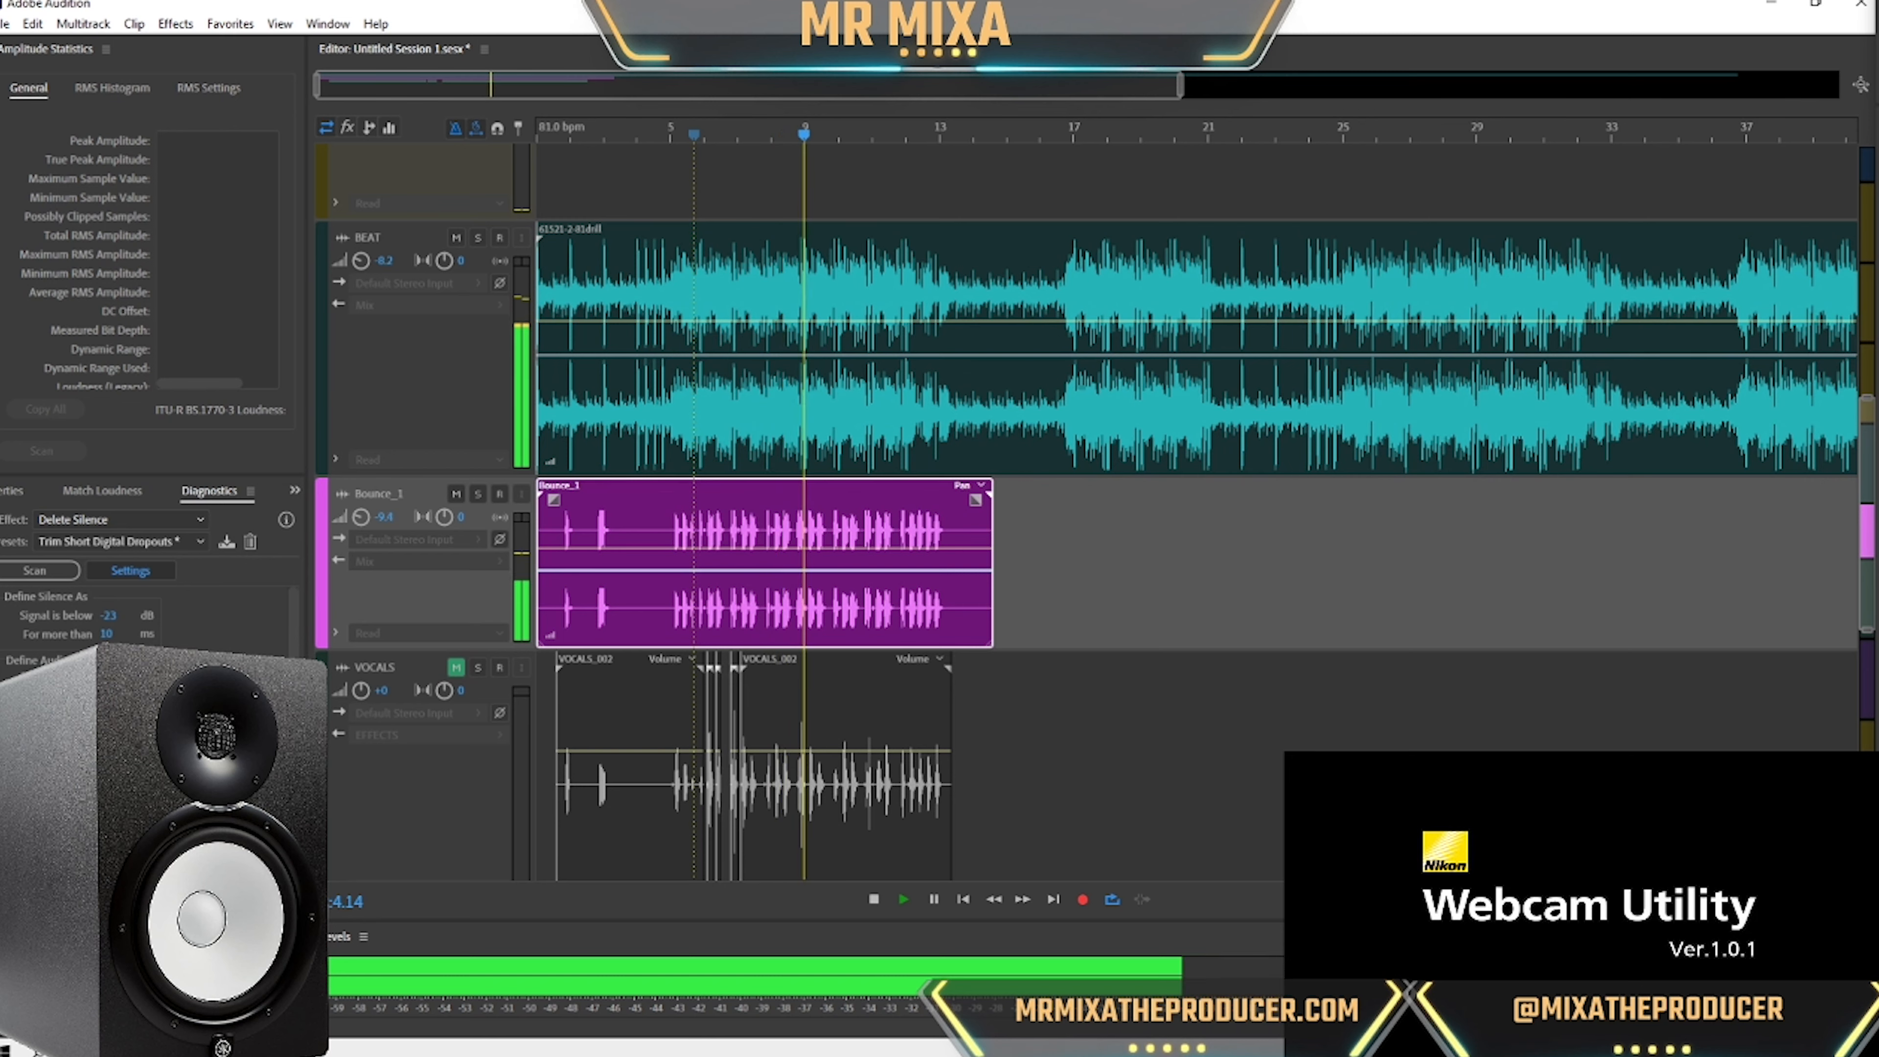
pyautogui.press('space')
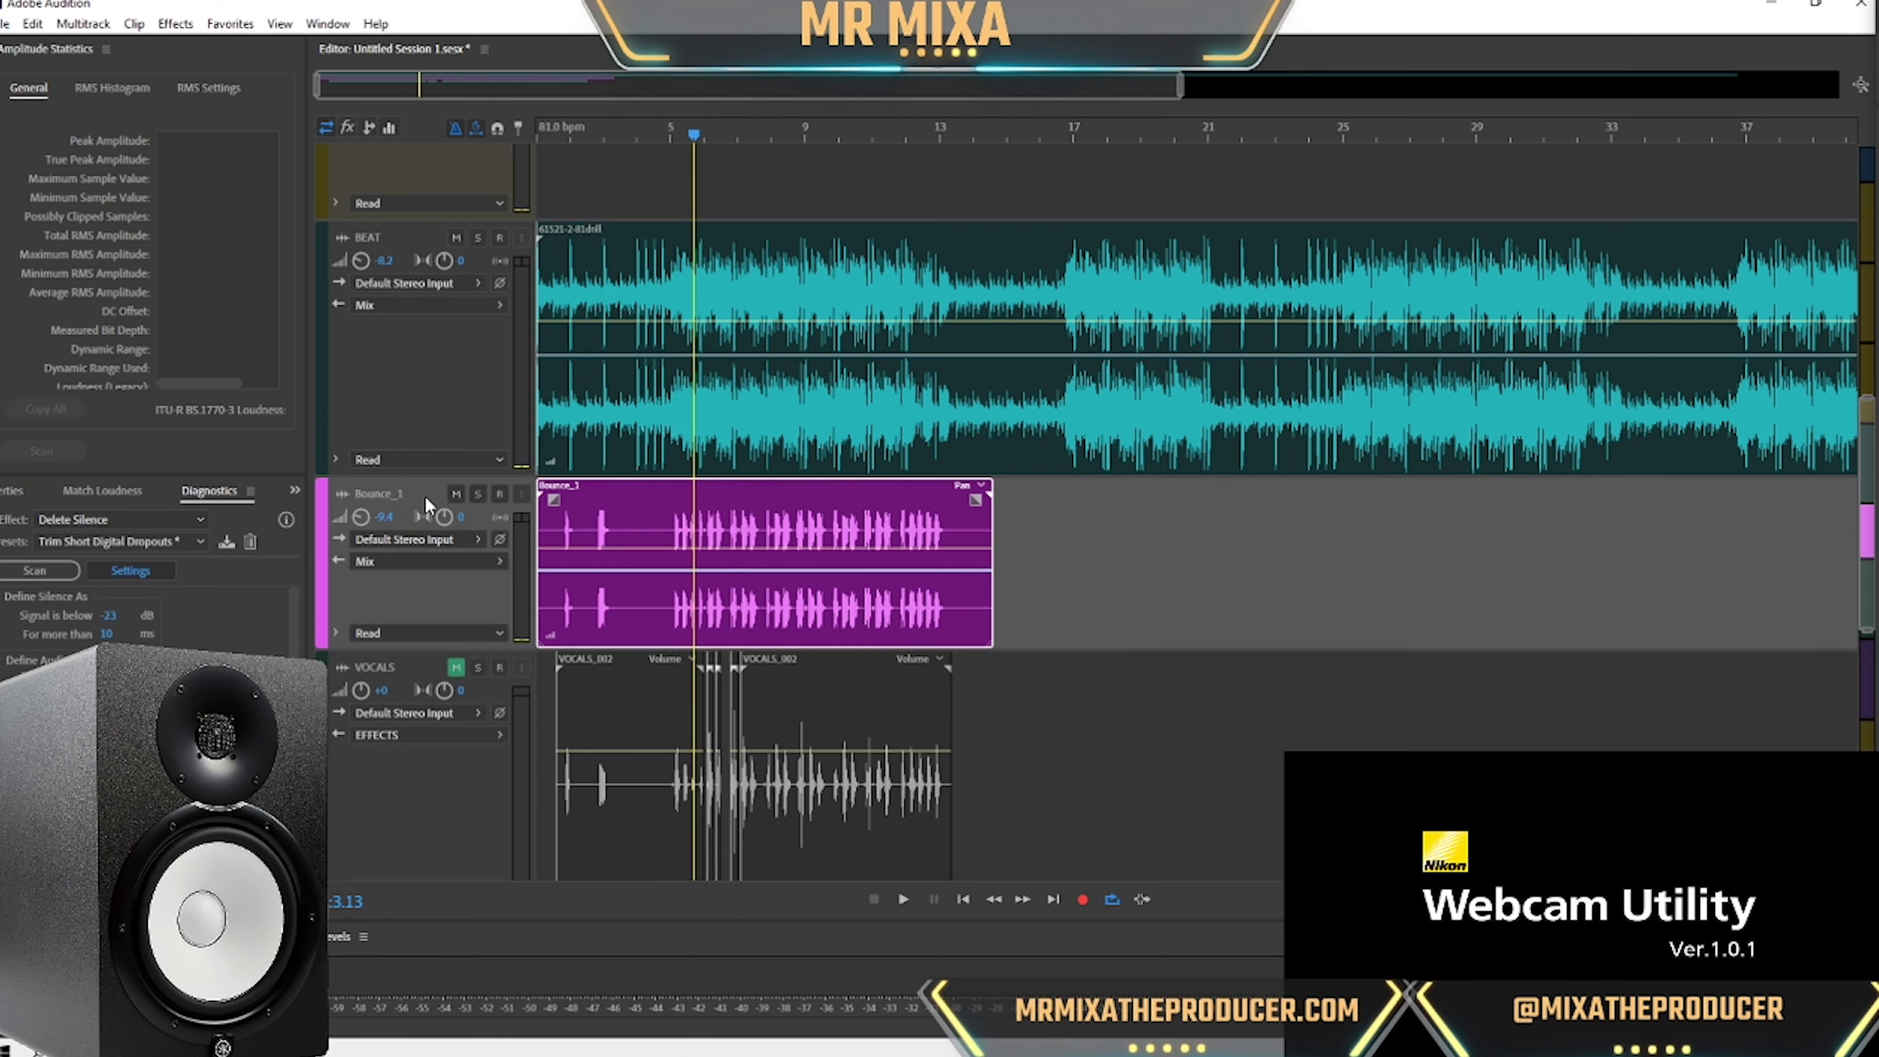
# Enable the first send on the Bounce_1 track, route it to the REVERB bus and set its level to 0 dB.
pyautogui.scroll(2, 471, 481)
pyautogui.scroll(4, 516, 474)
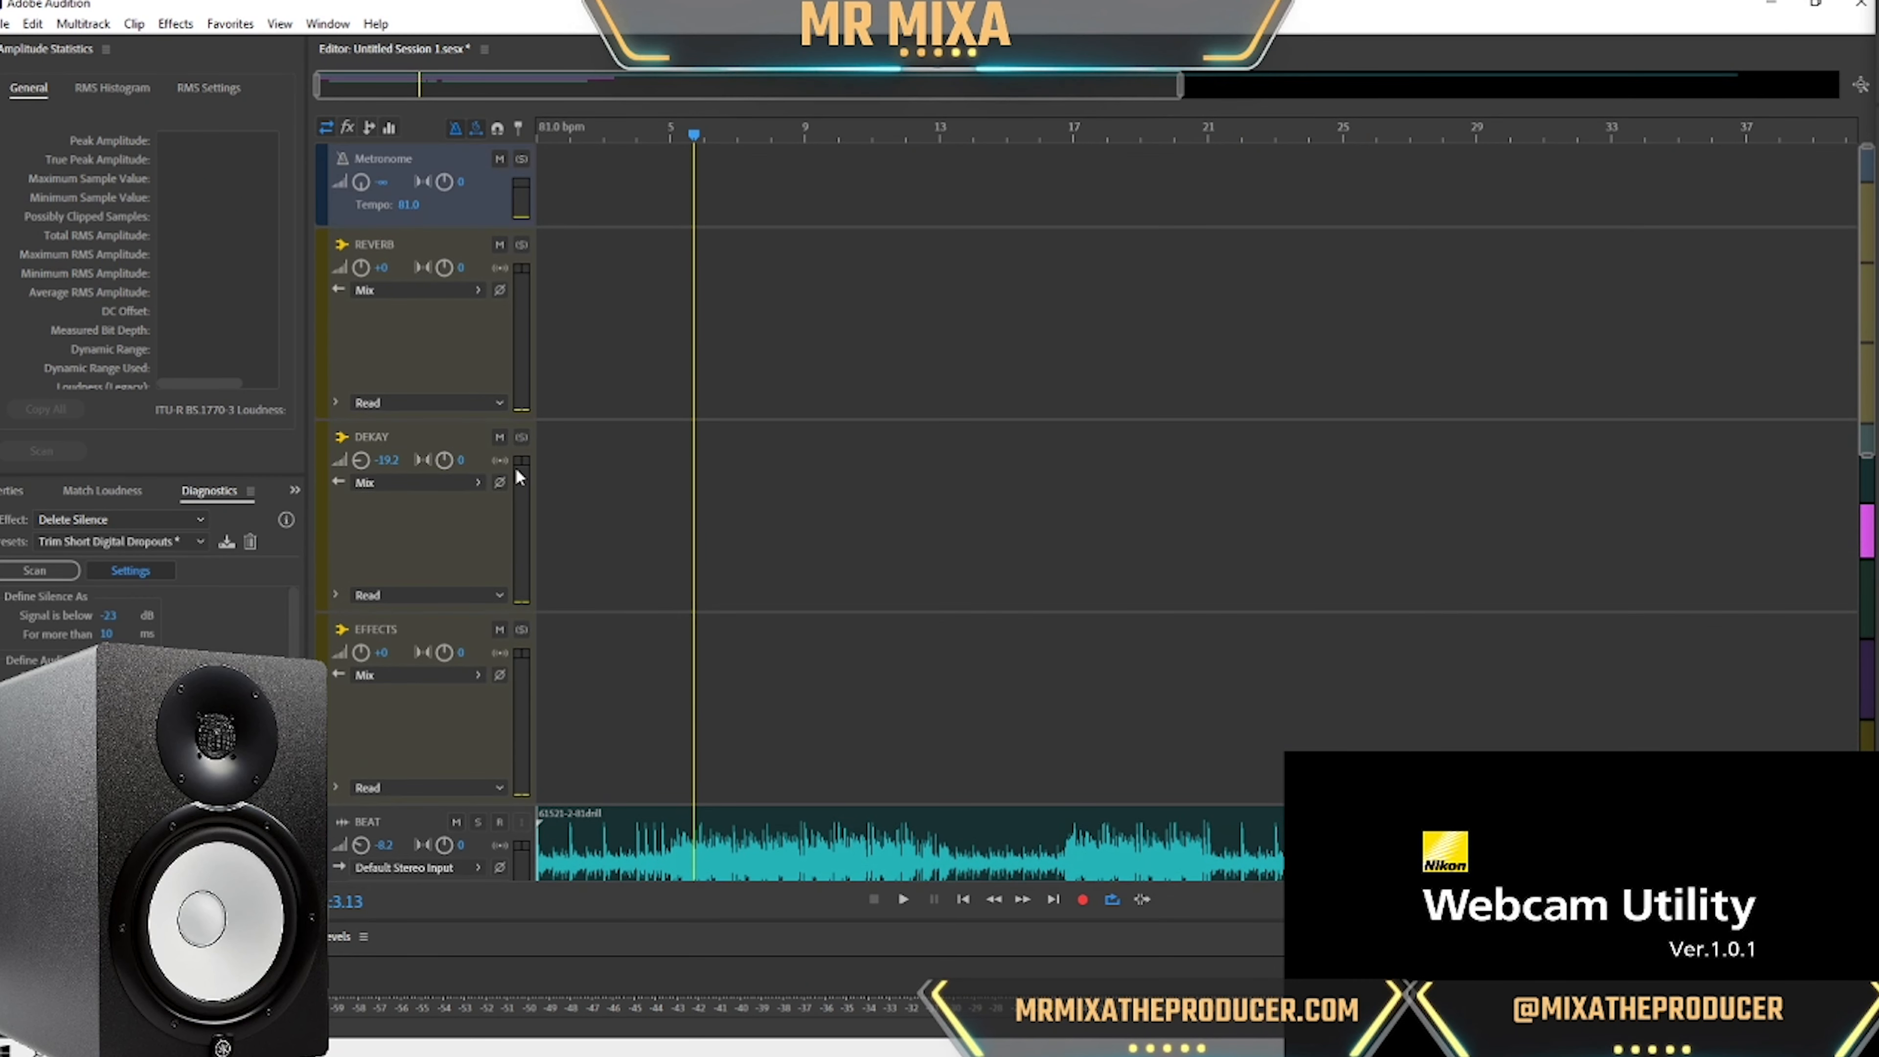
pyautogui.click(447, 342)
pyautogui.scroll(-1, 452, 363)
pyautogui.scroll(-2, 453, 370)
pyautogui.scroll(2, 429, 579)
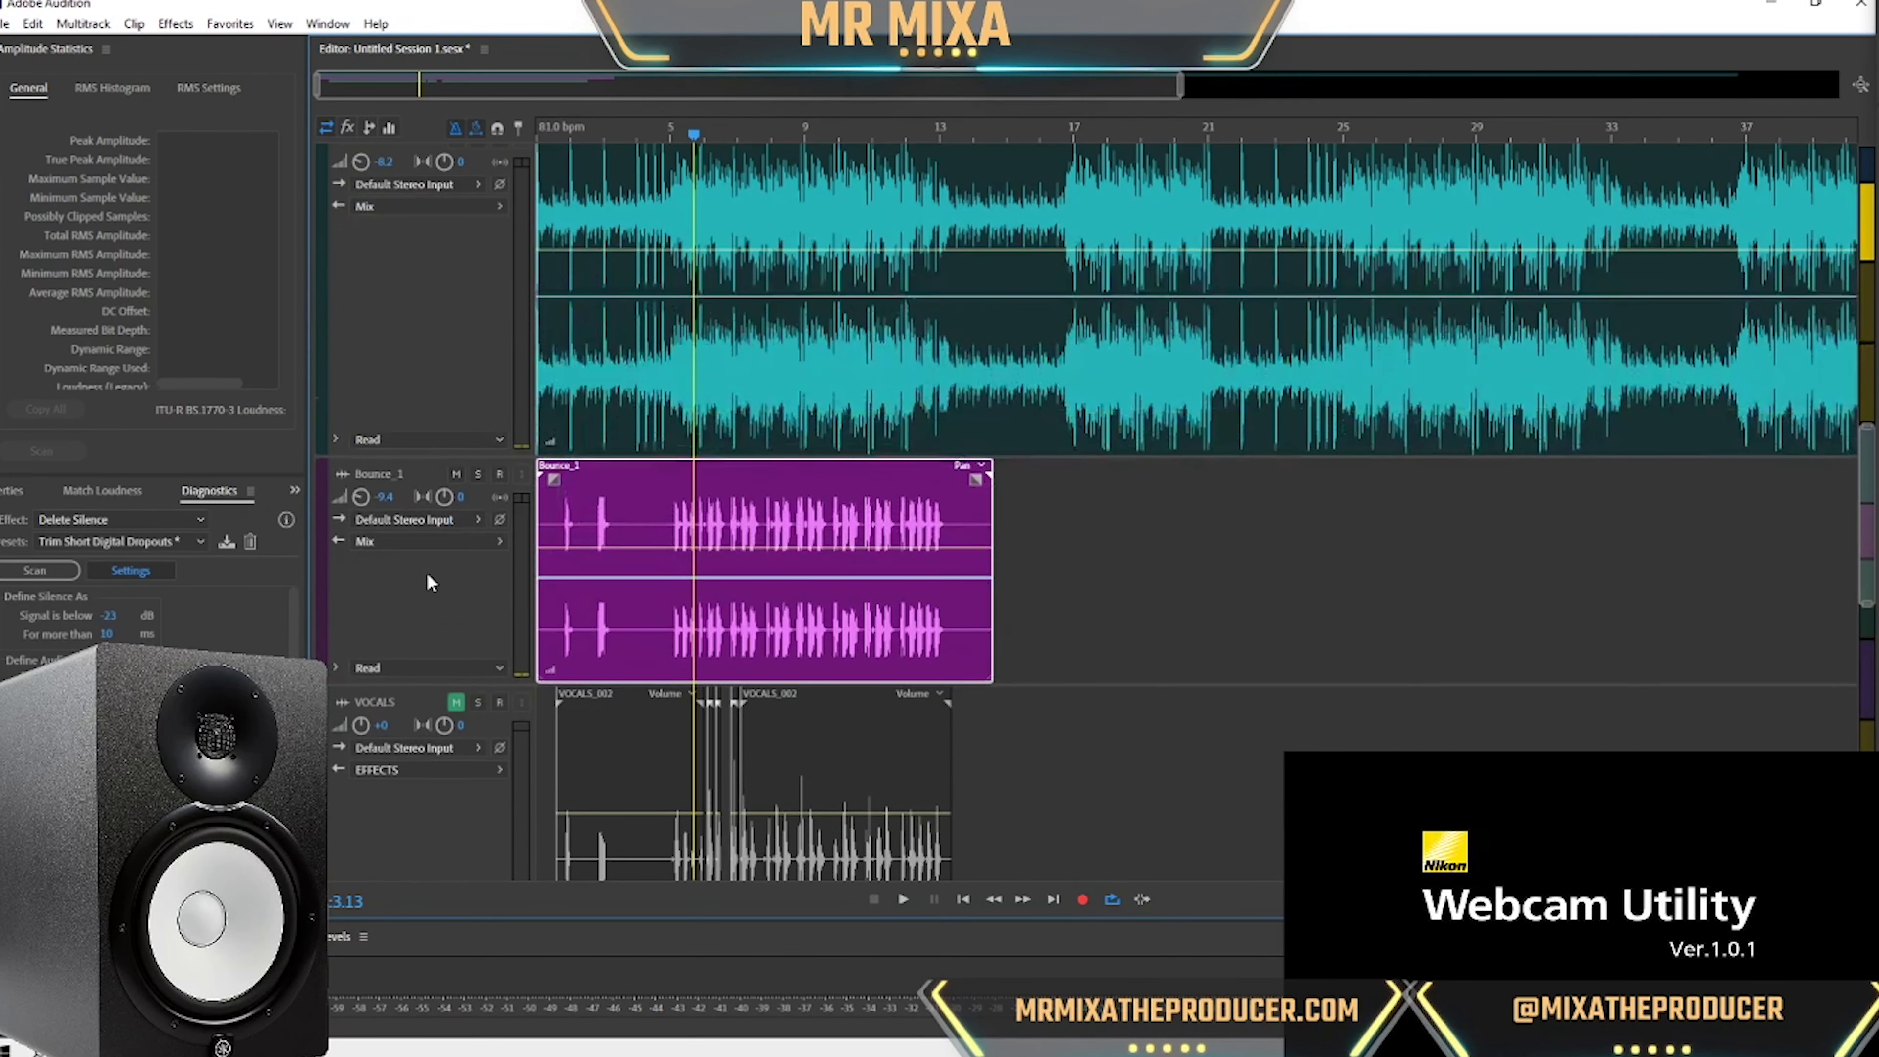
pyautogui.click(348, 127)
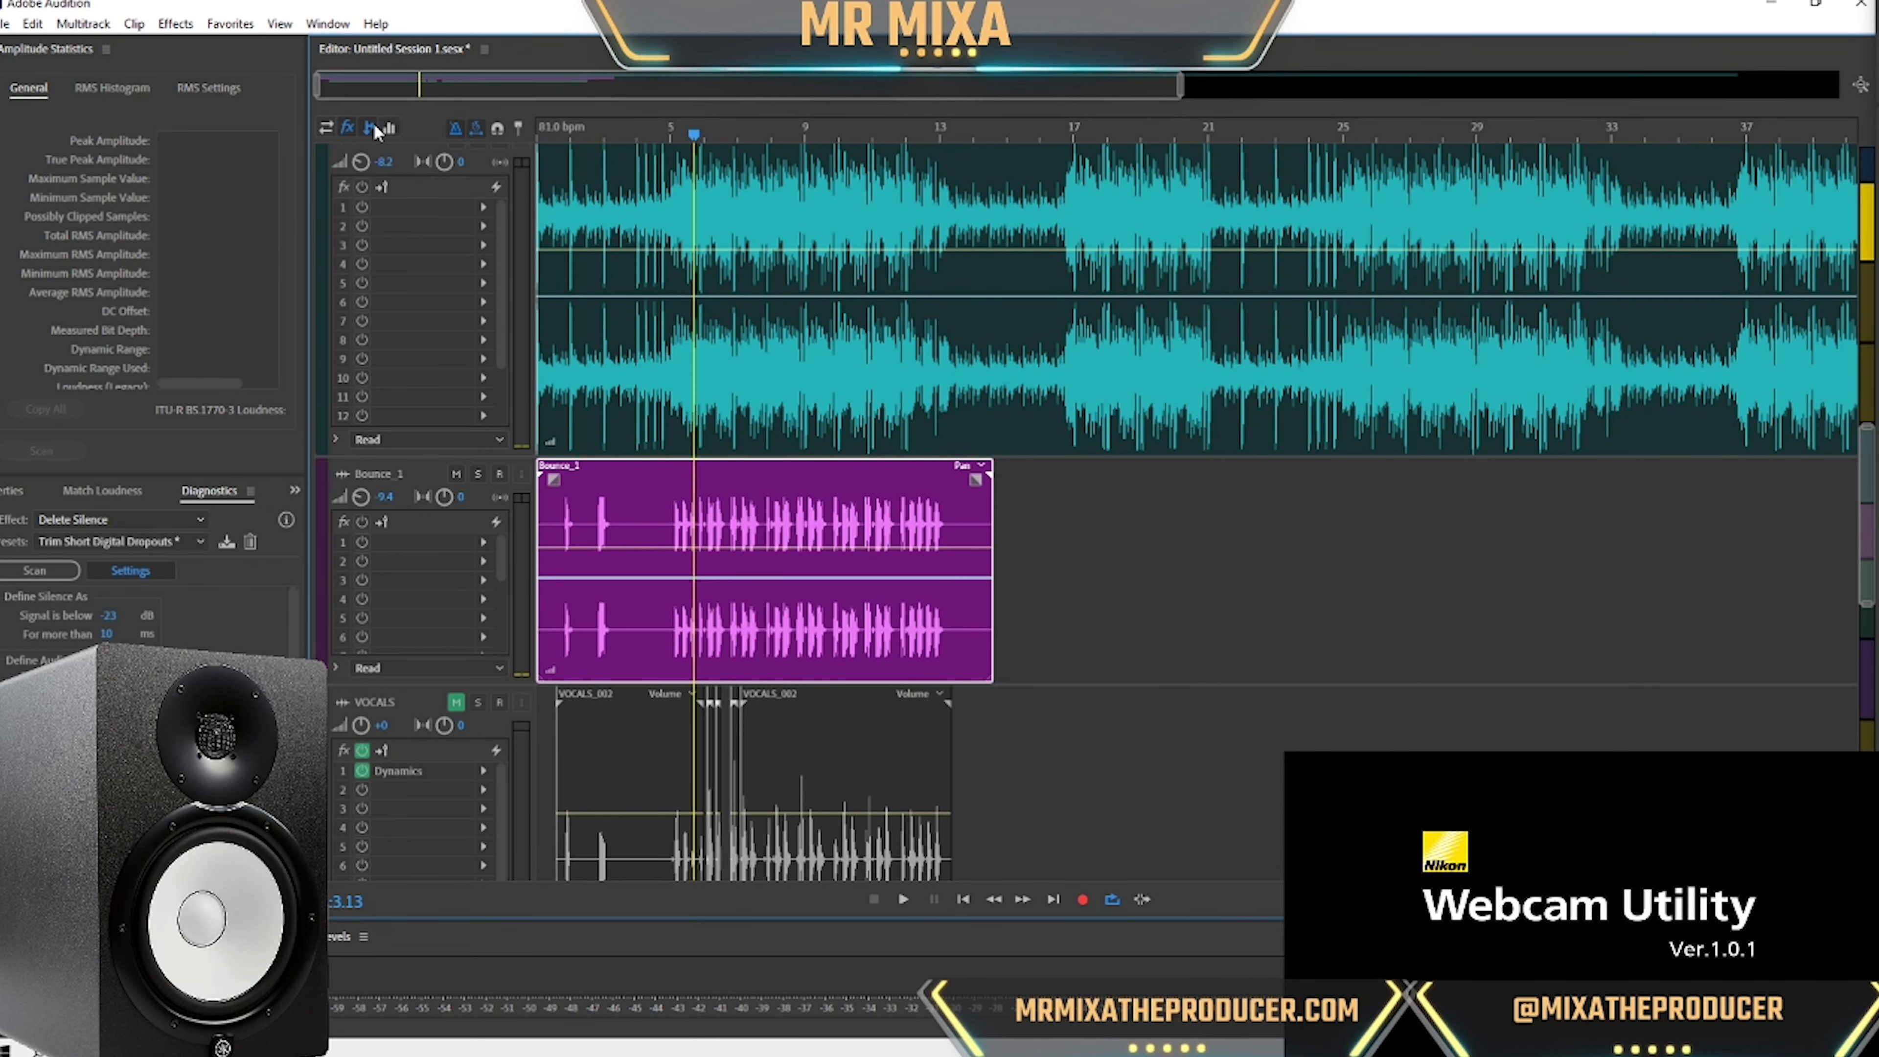
pyautogui.click(370, 127)
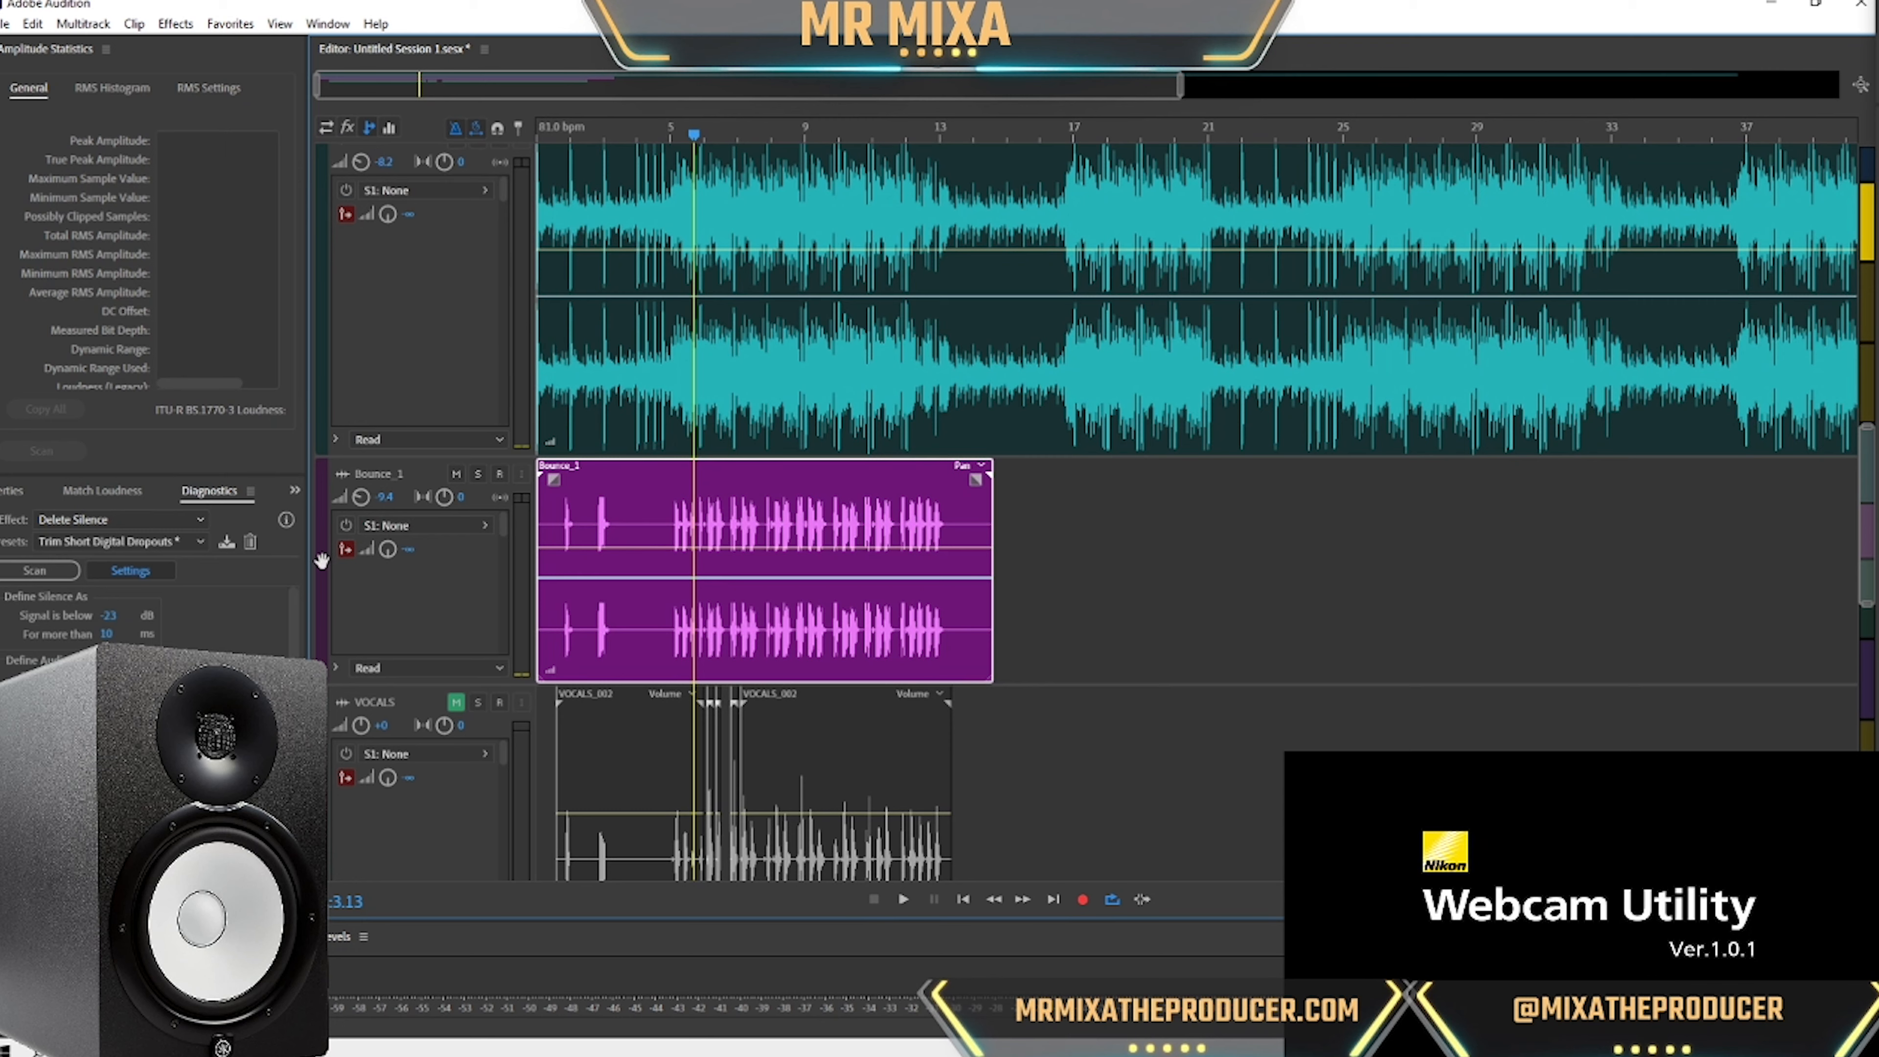
pyautogui.click(346, 525)
pyautogui.click(423, 525)
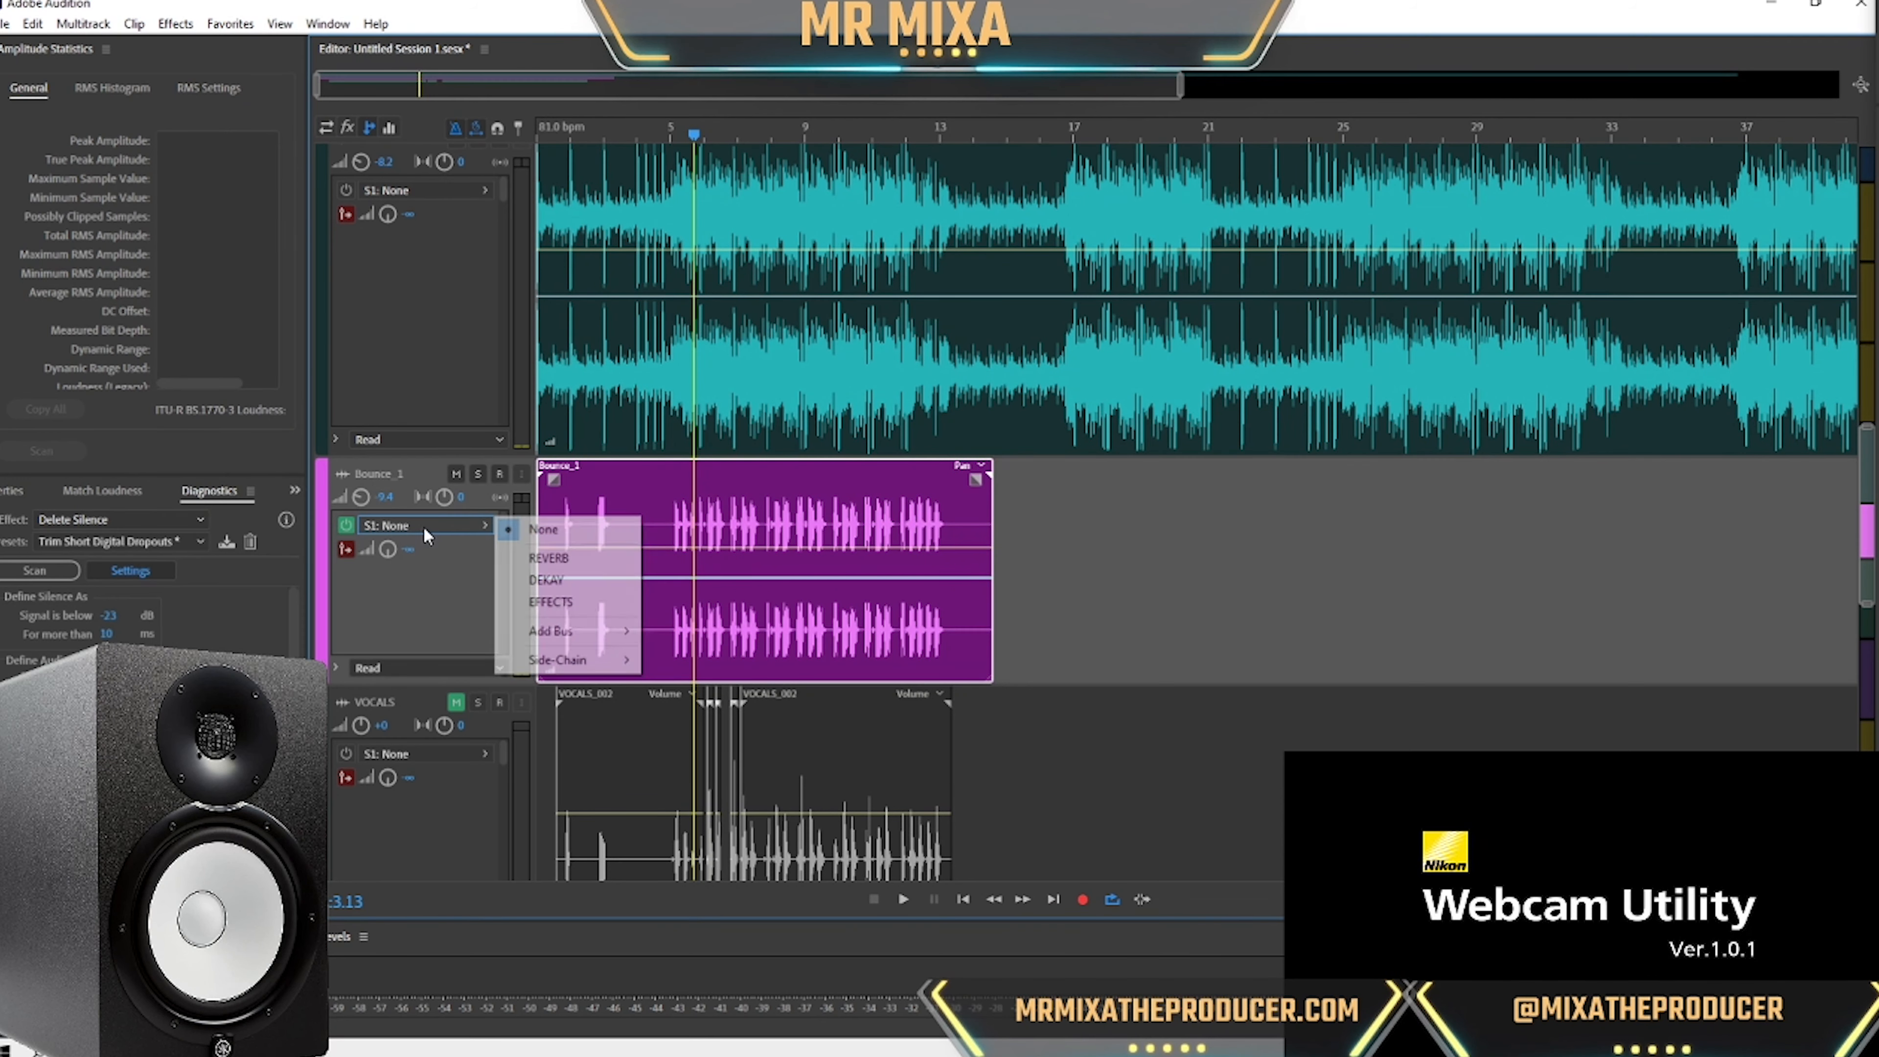
pyautogui.click(576, 559)
pyautogui.click(409, 549)
pyautogui.write('0')
pyautogui.press('Return')
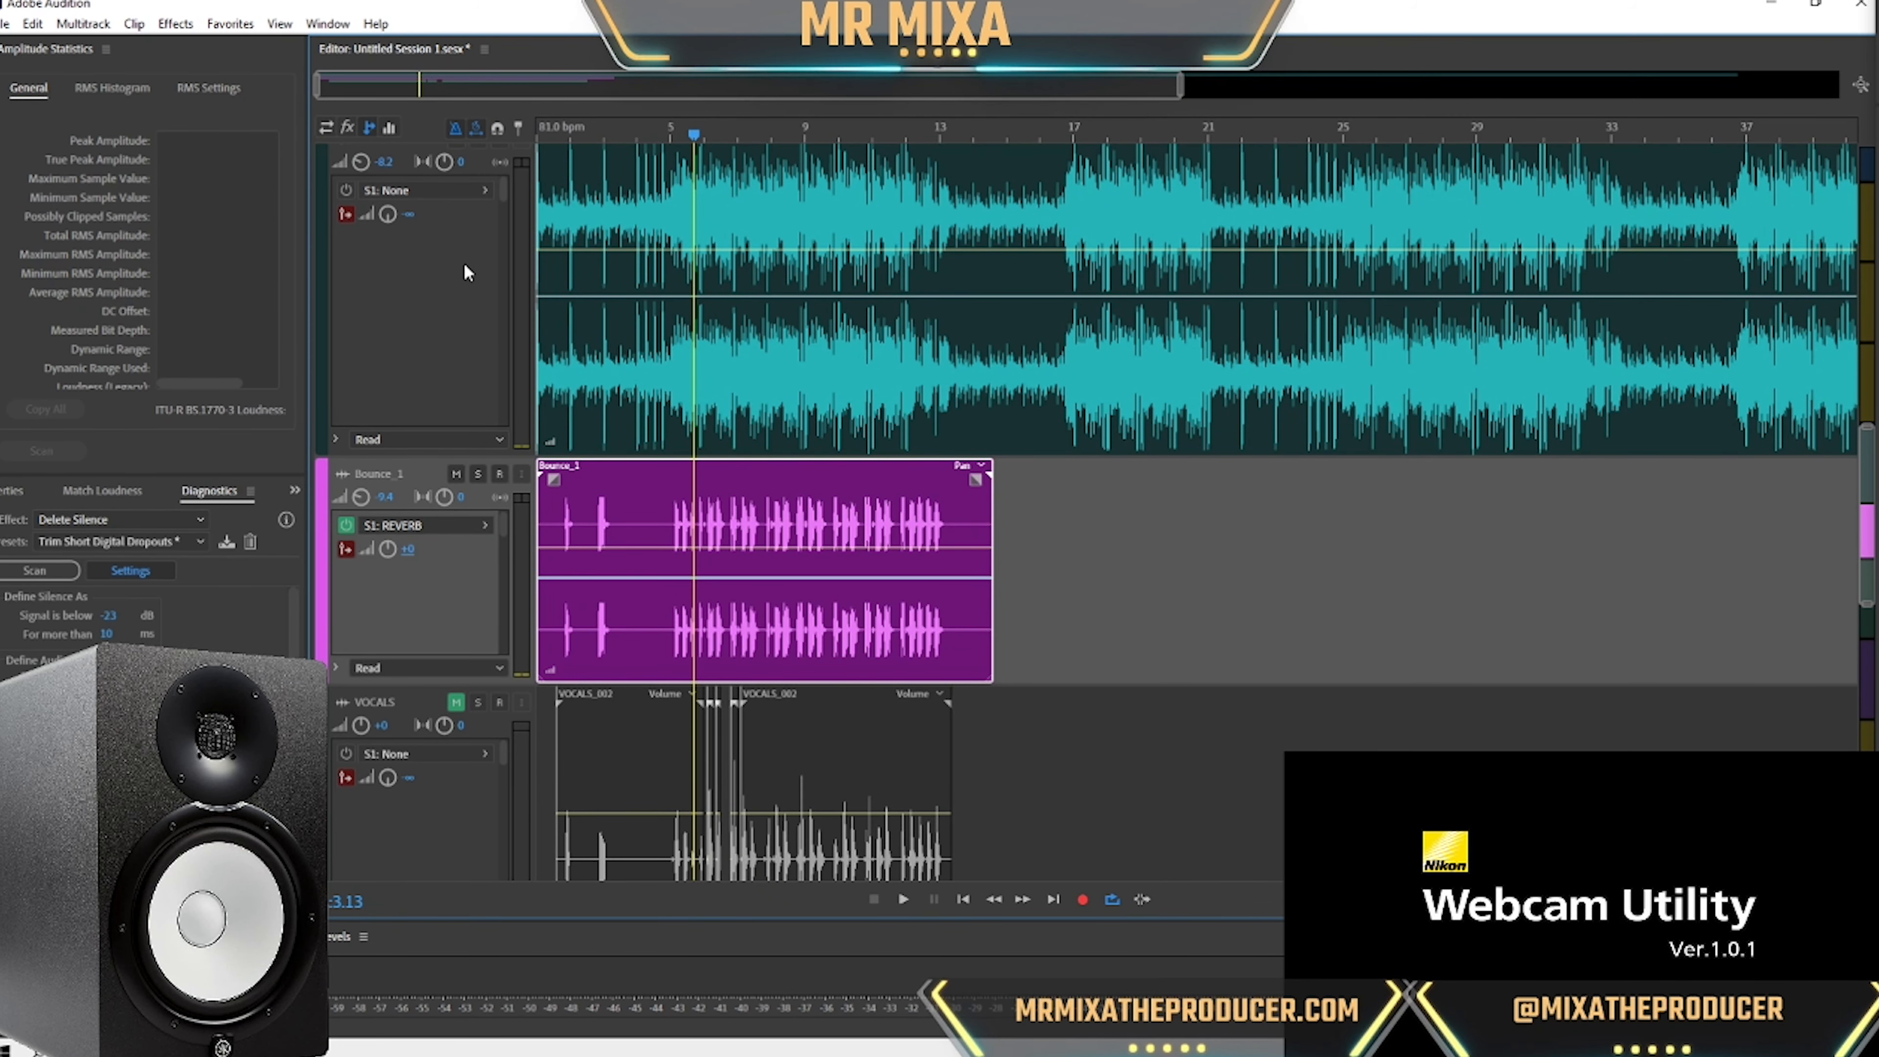
# Add a Studio Reverb effect to the first effect slot of the REVERB bus.
pyautogui.scroll(5, 431, 603)
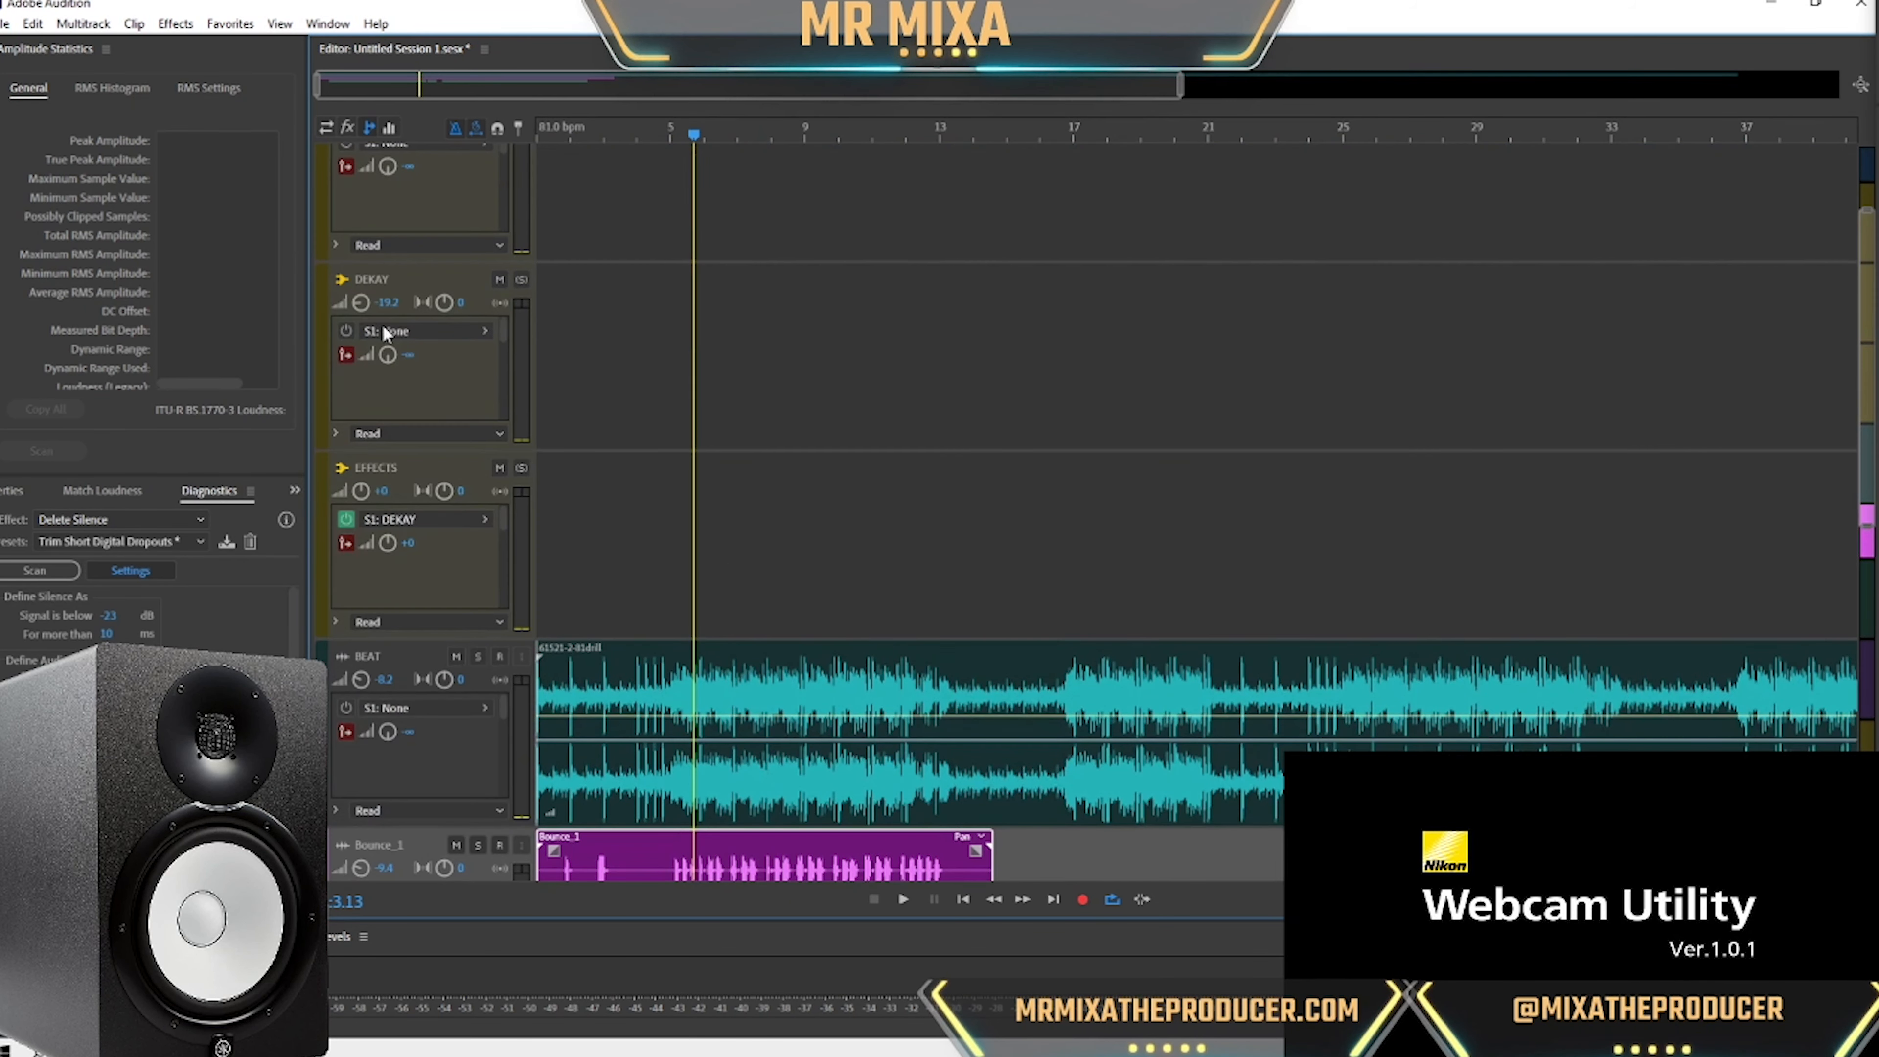
pyautogui.scroll(2, 422, 322)
pyautogui.click(422, 317)
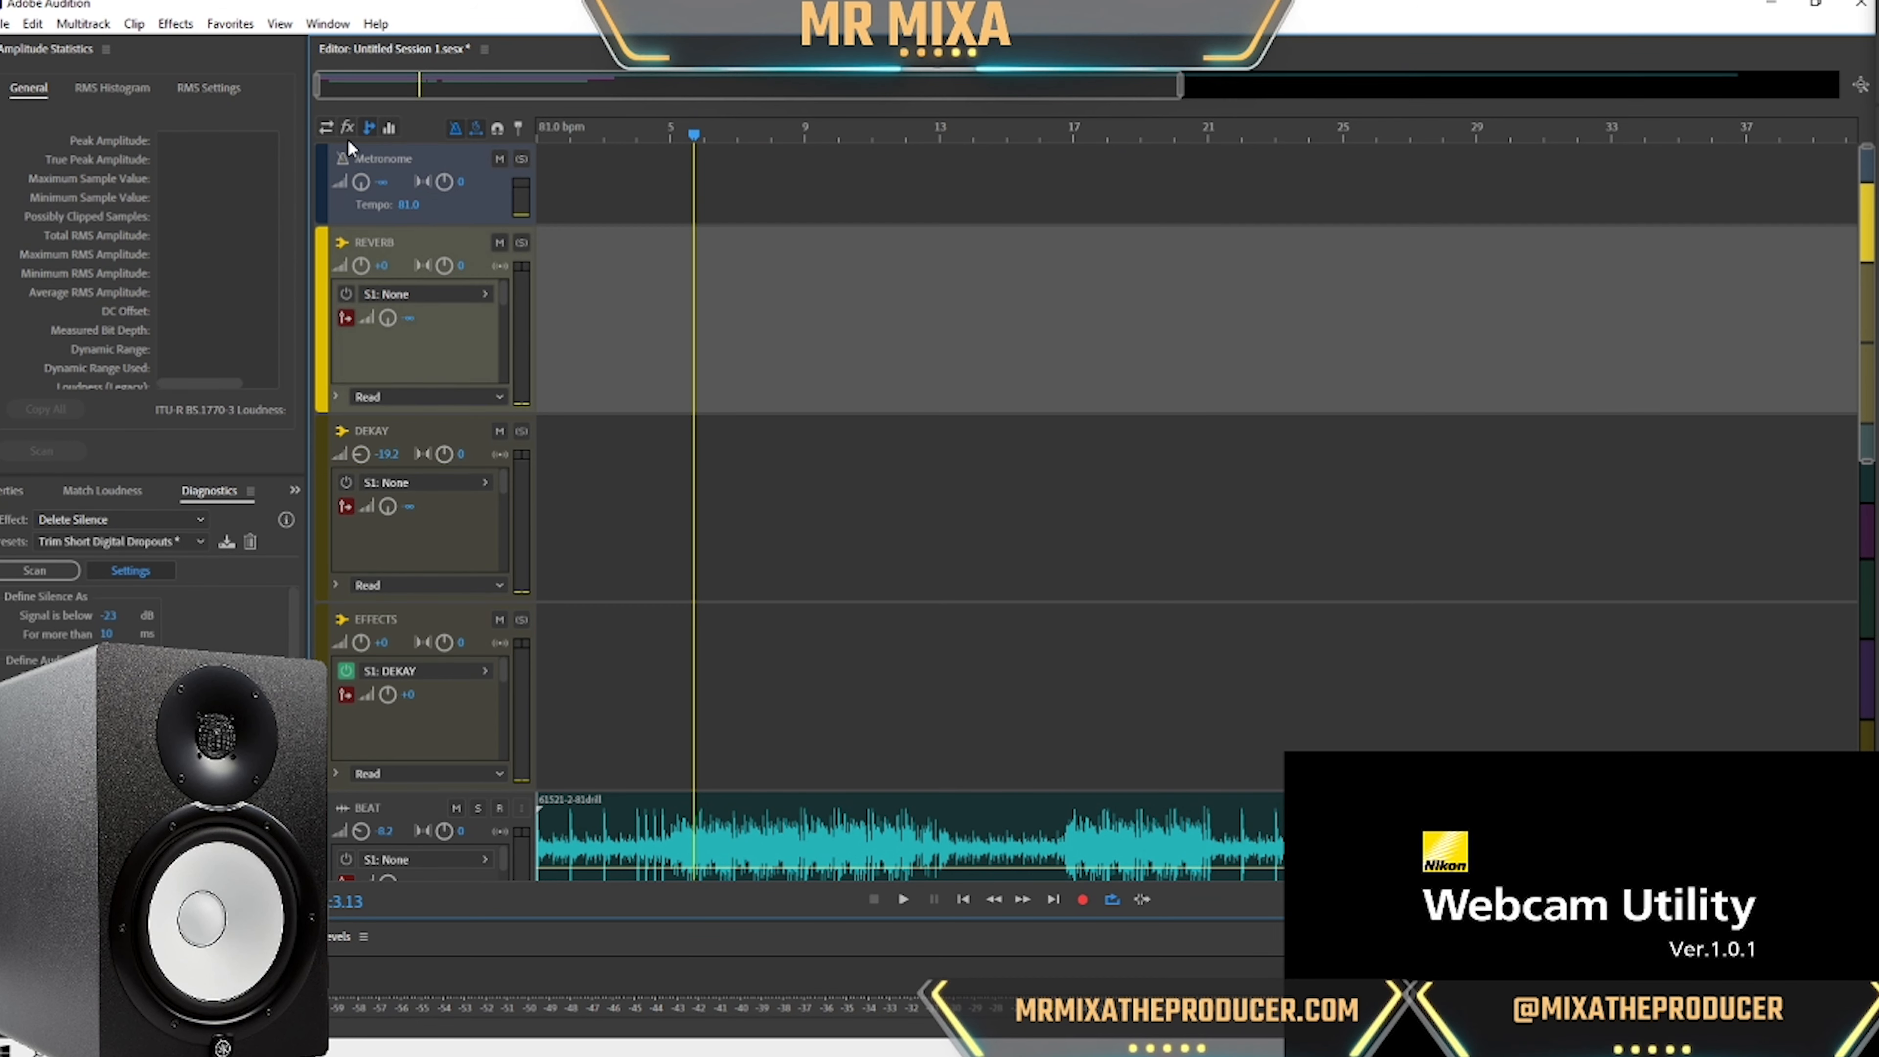
pyautogui.click(346, 126)
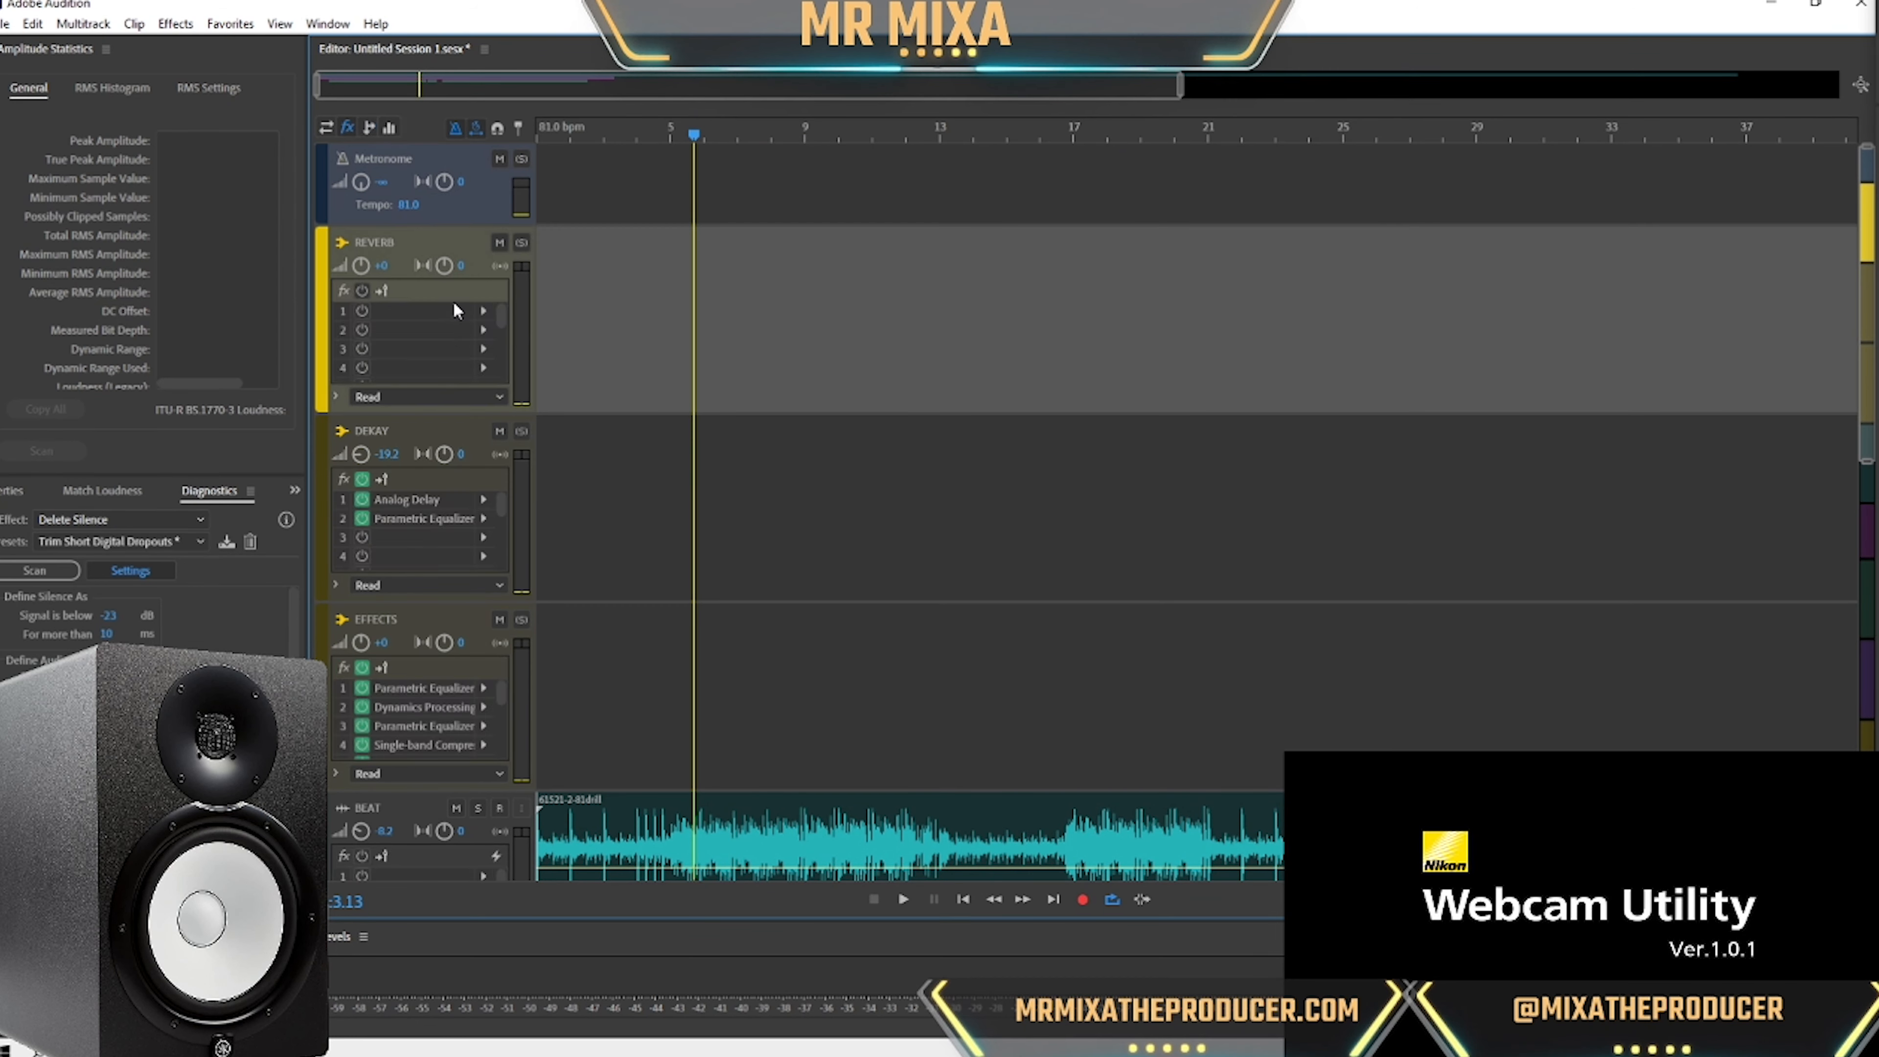
pyautogui.click(486, 310)
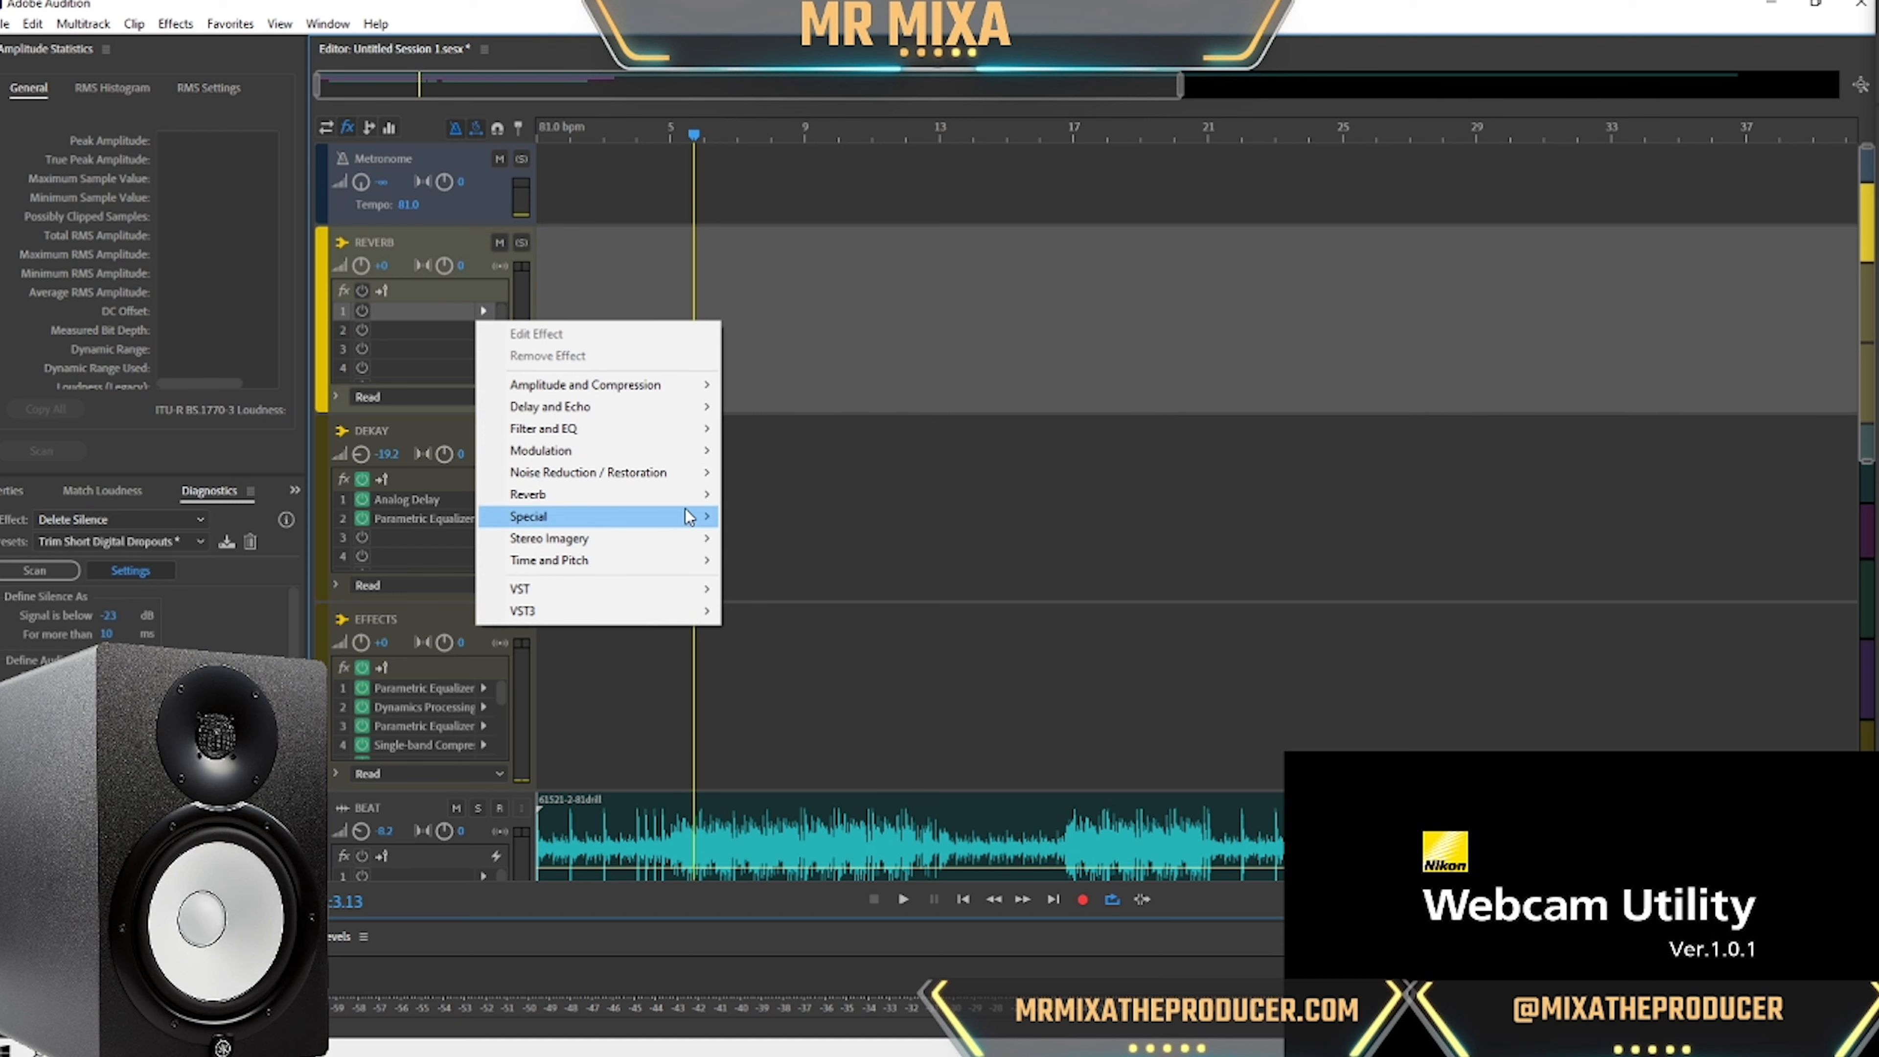
pyautogui.moveTo(666, 493)
pyautogui.click(859, 557)
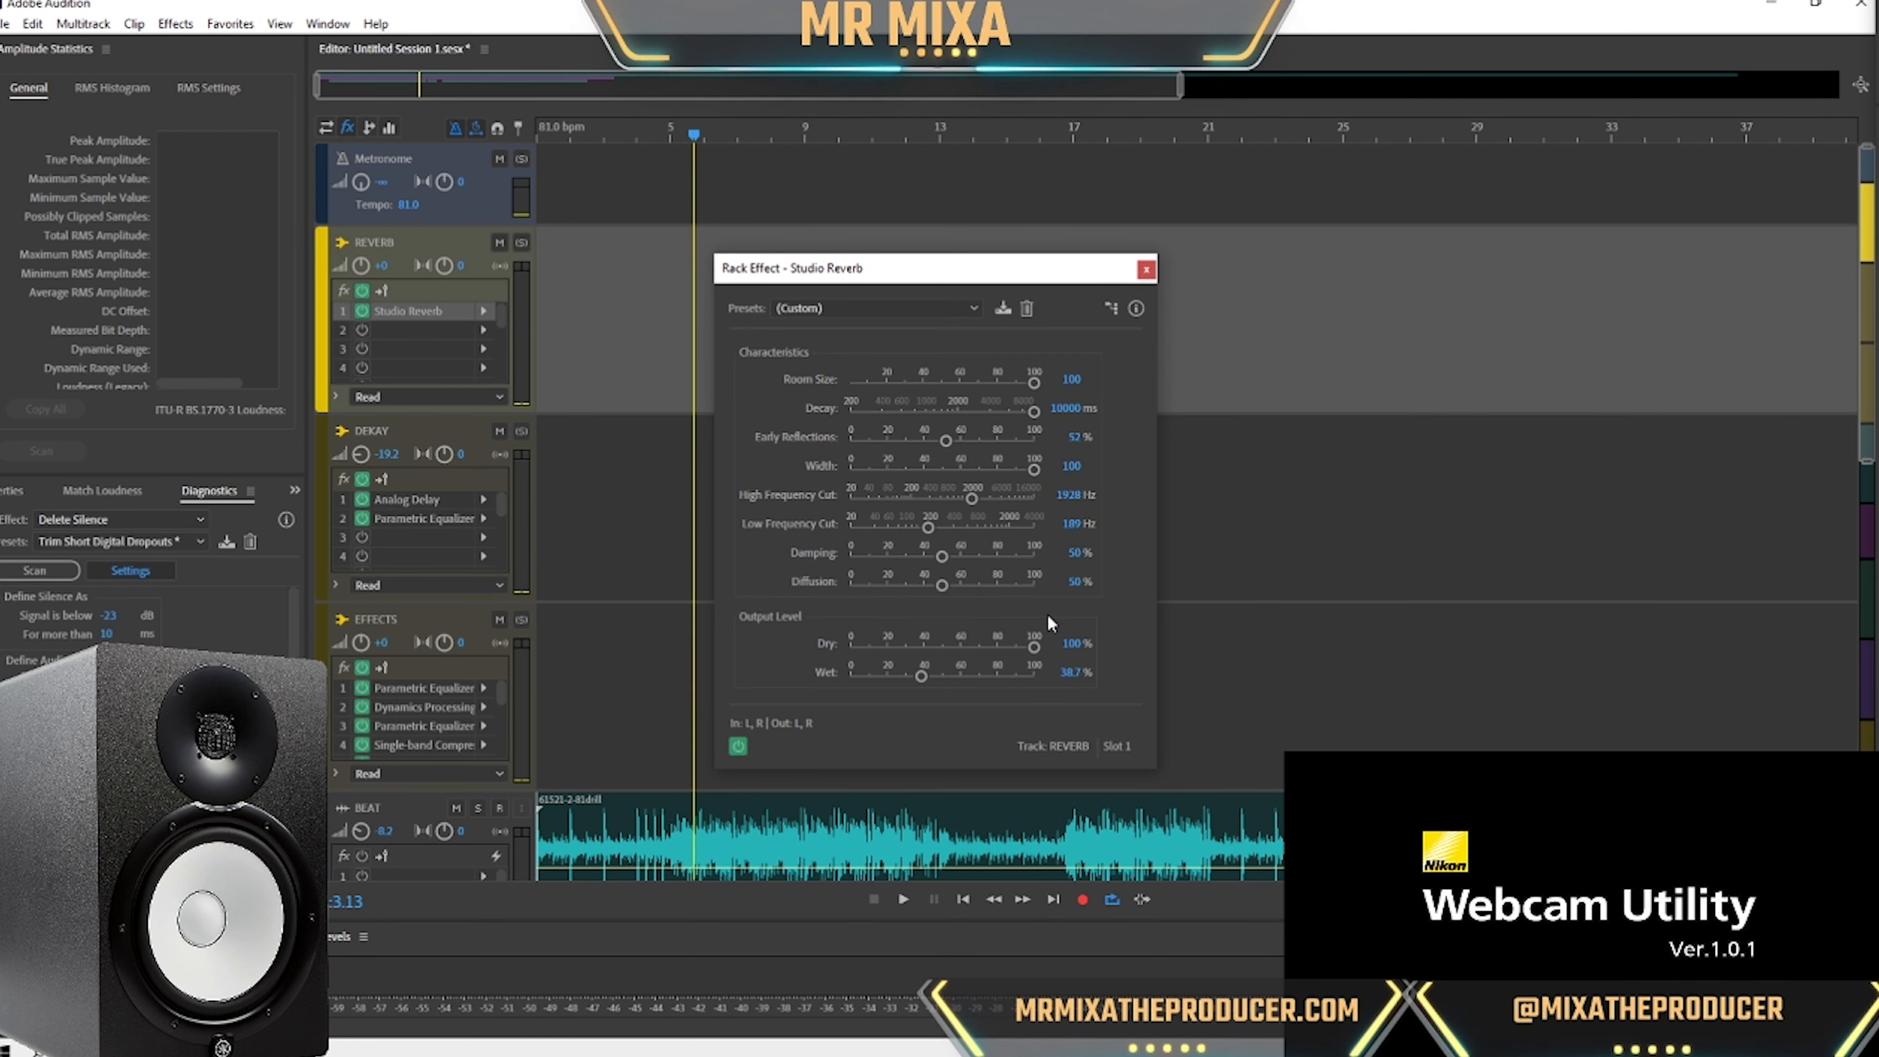
# Set Studio Reverb to 0% dry, 100% wet, 0% early reflections and 1481 ms decay, and lower the REVERB bus volume to -12.2 dB.
pyautogui.moveTo(1034, 647); pyautogui.dragTo(711, 651)
pyautogui.moveTo(918, 680); pyautogui.dragTo(923, 678)
pyautogui.moveTo(923, 680); pyautogui.dragTo(1098, 689)
pyautogui.moveTo(1038, 418); pyautogui.dragTo(994, 433)
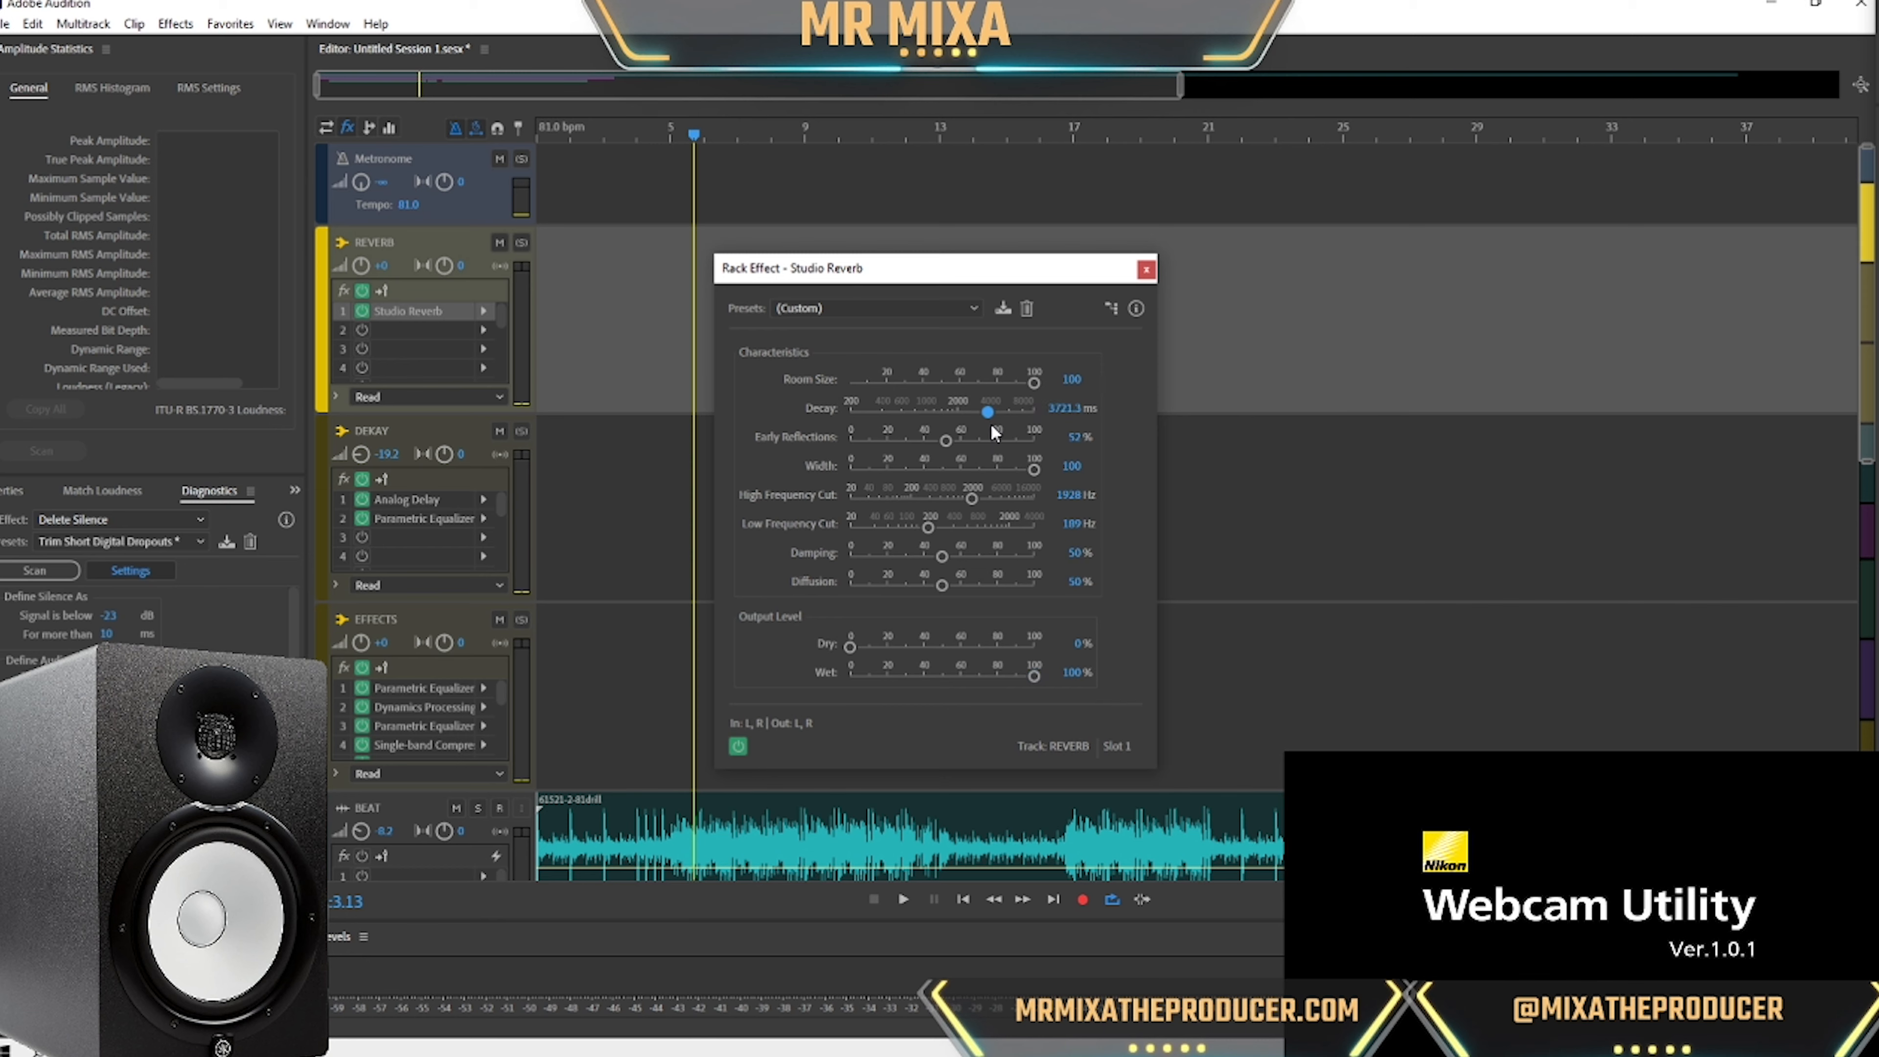
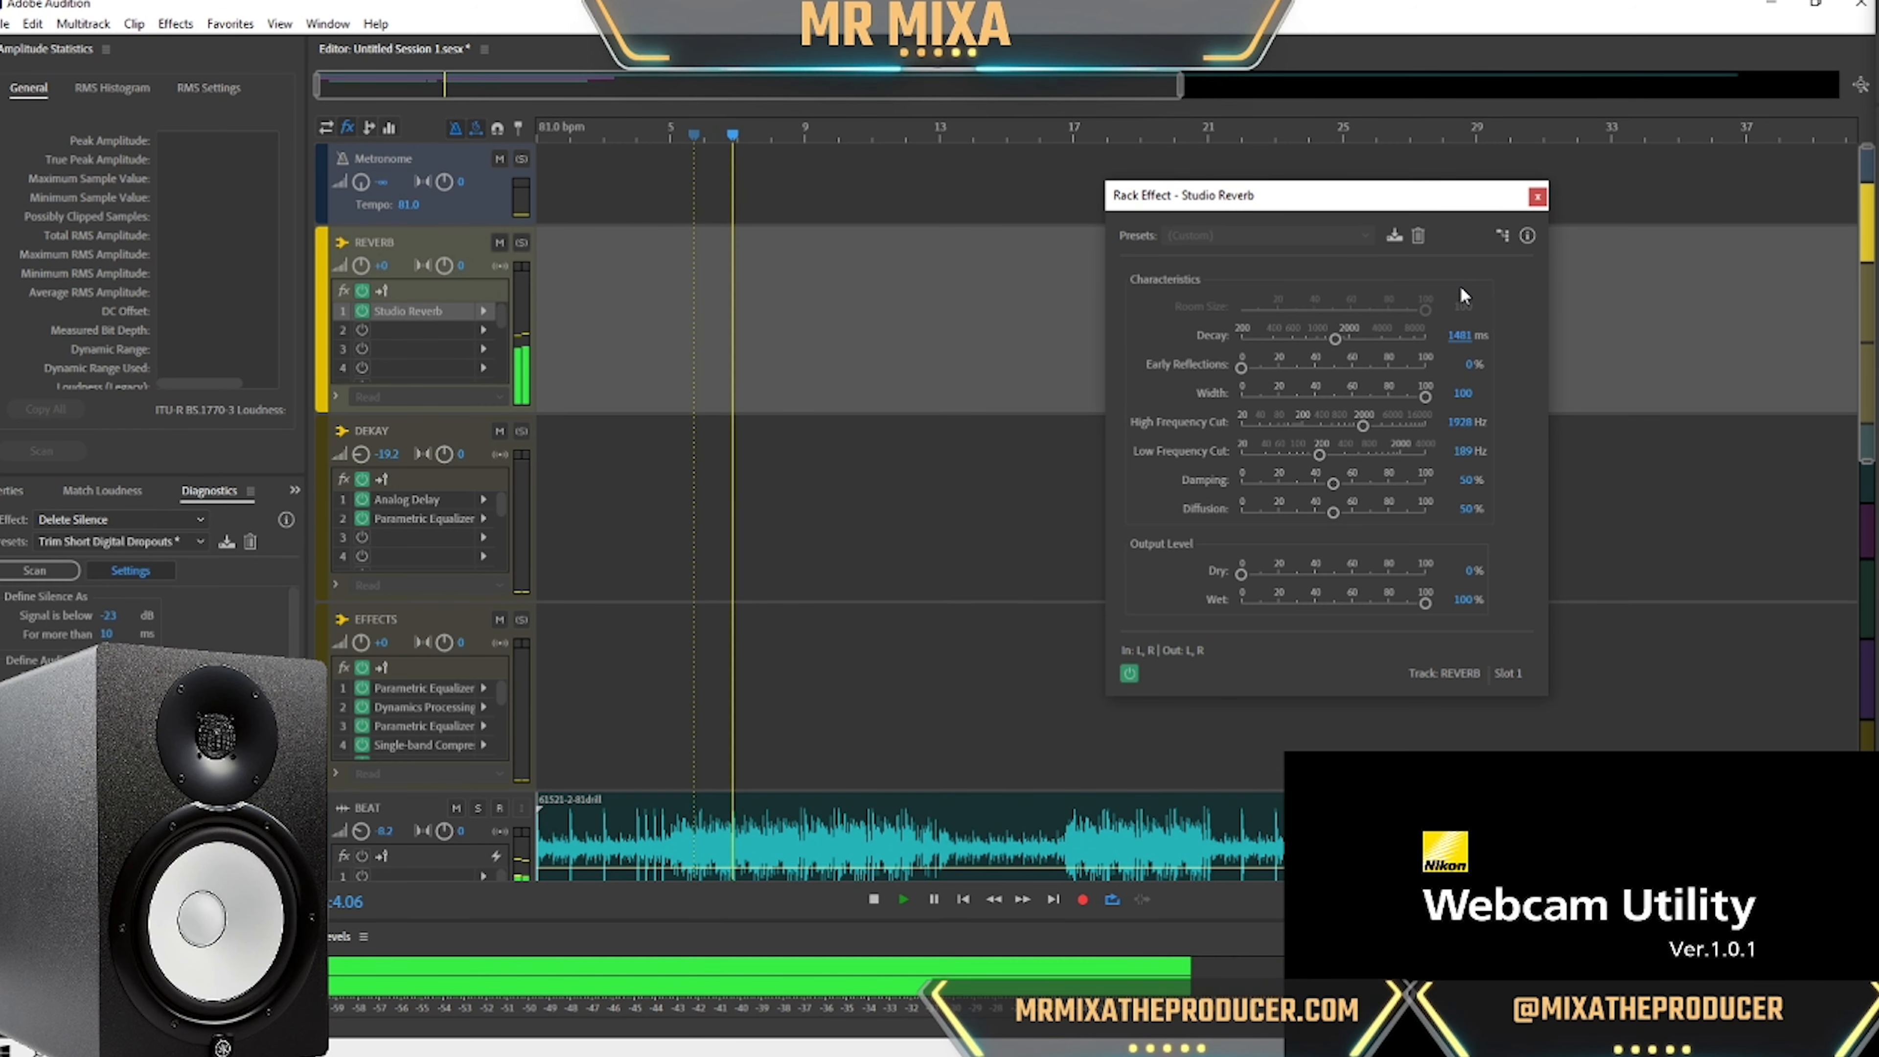
pyautogui.press('space')
pyautogui.click(1537, 198)
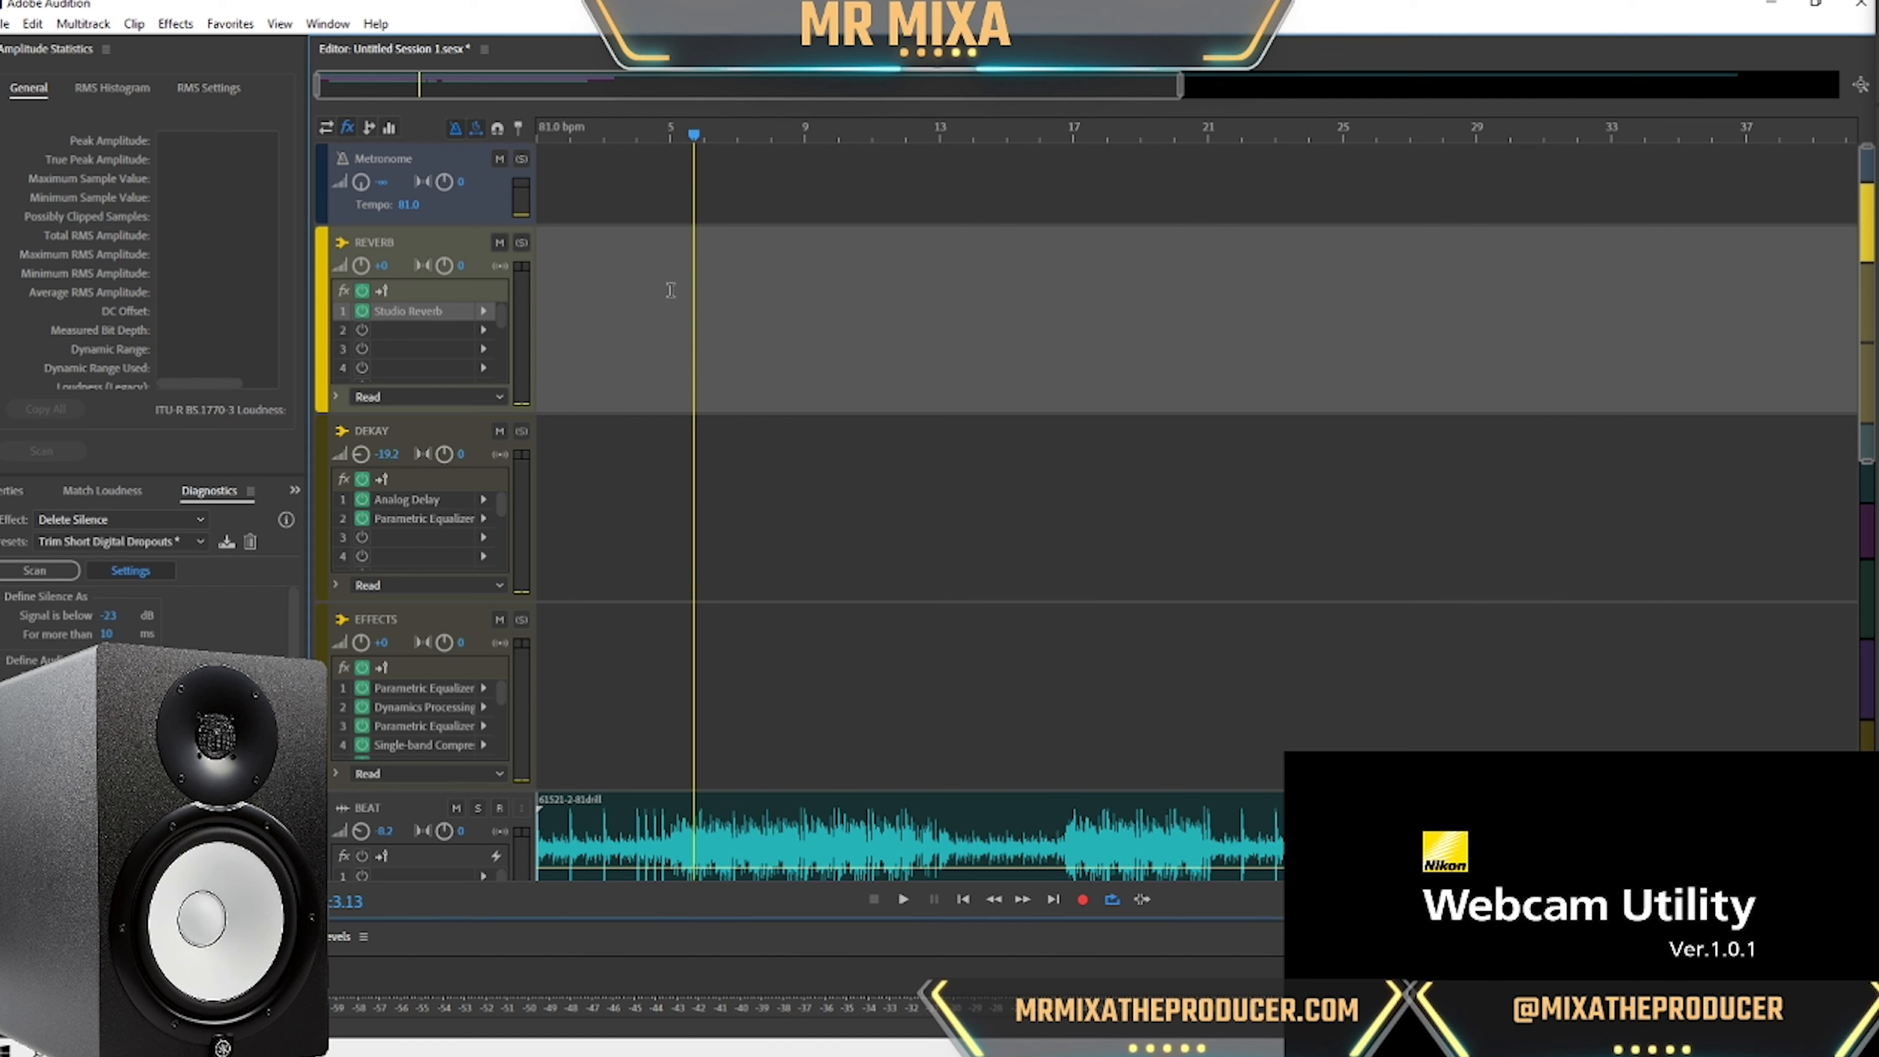
pyautogui.press('space')
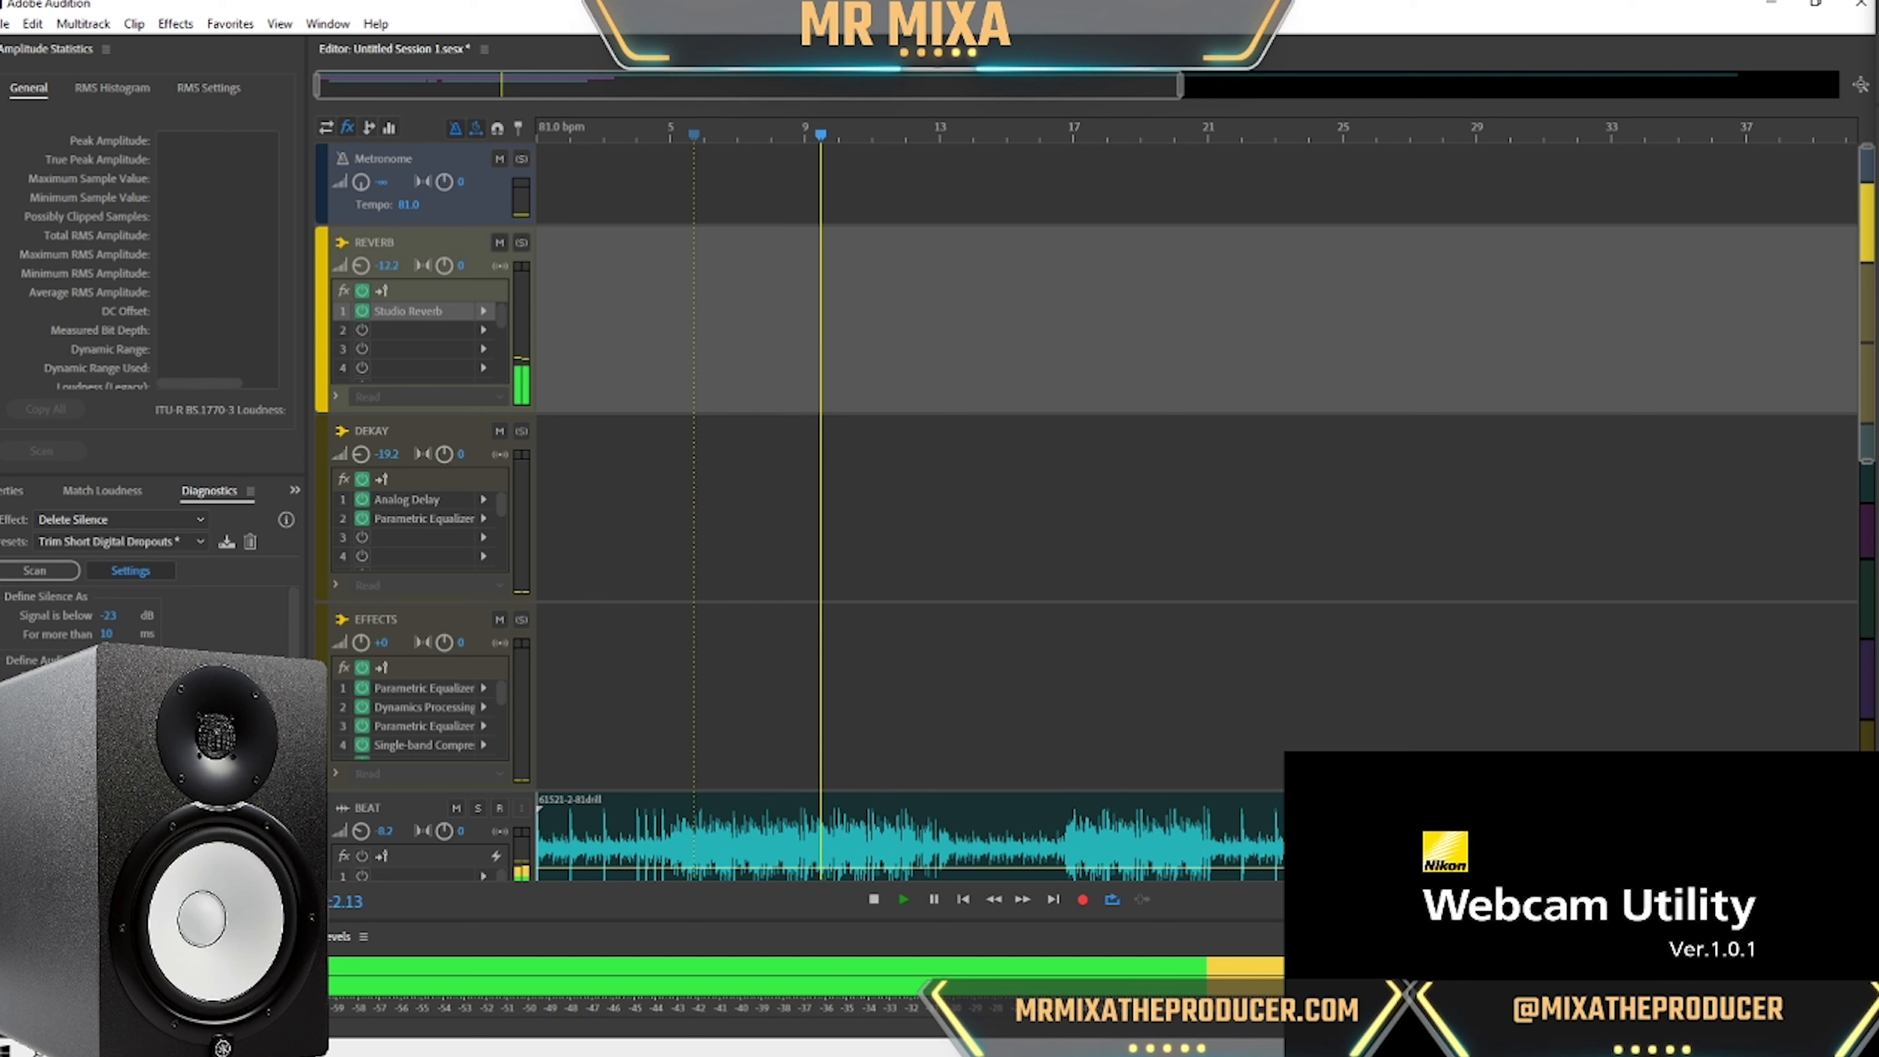
# Enable the Bounce_1 track EQ and boost band 4 by 3.4 dB at 2953 Hz and band 5 by 2.4 dB.
pyautogui.scroll(-5, 513, 576)
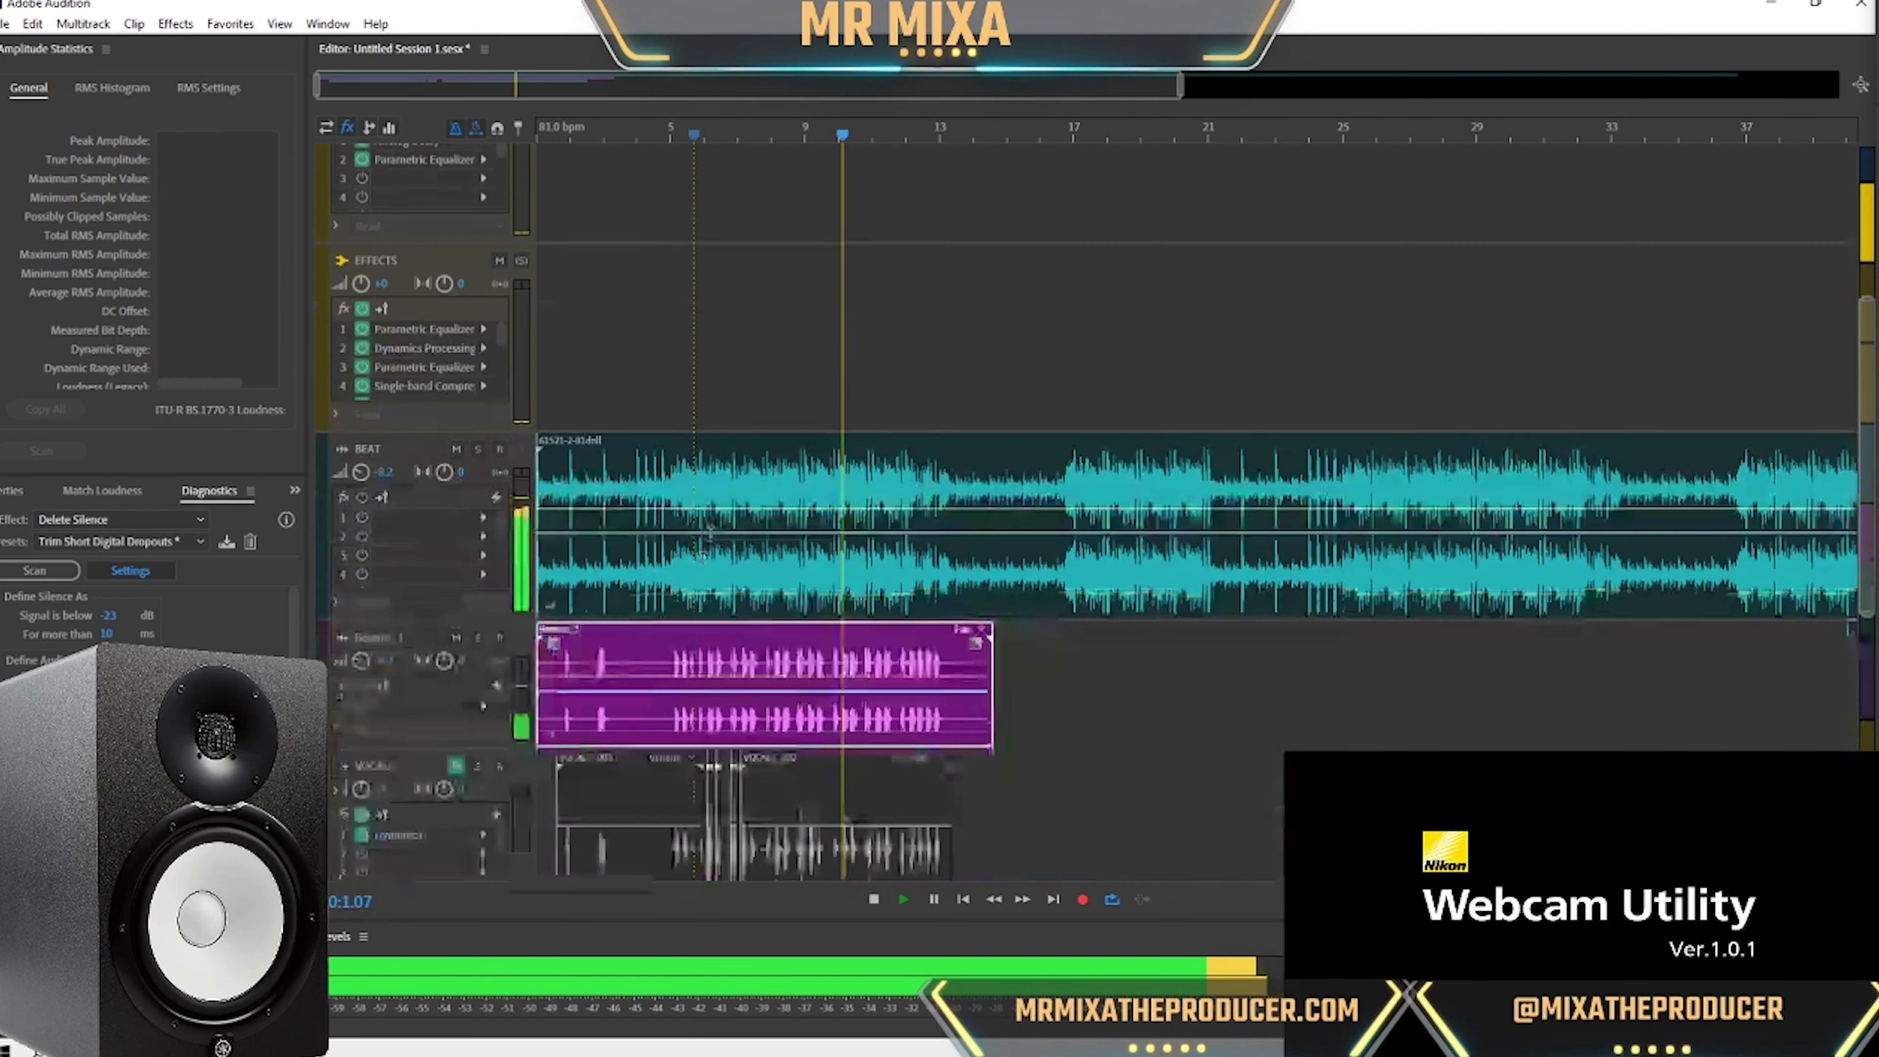
pyautogui.click(390, 129)
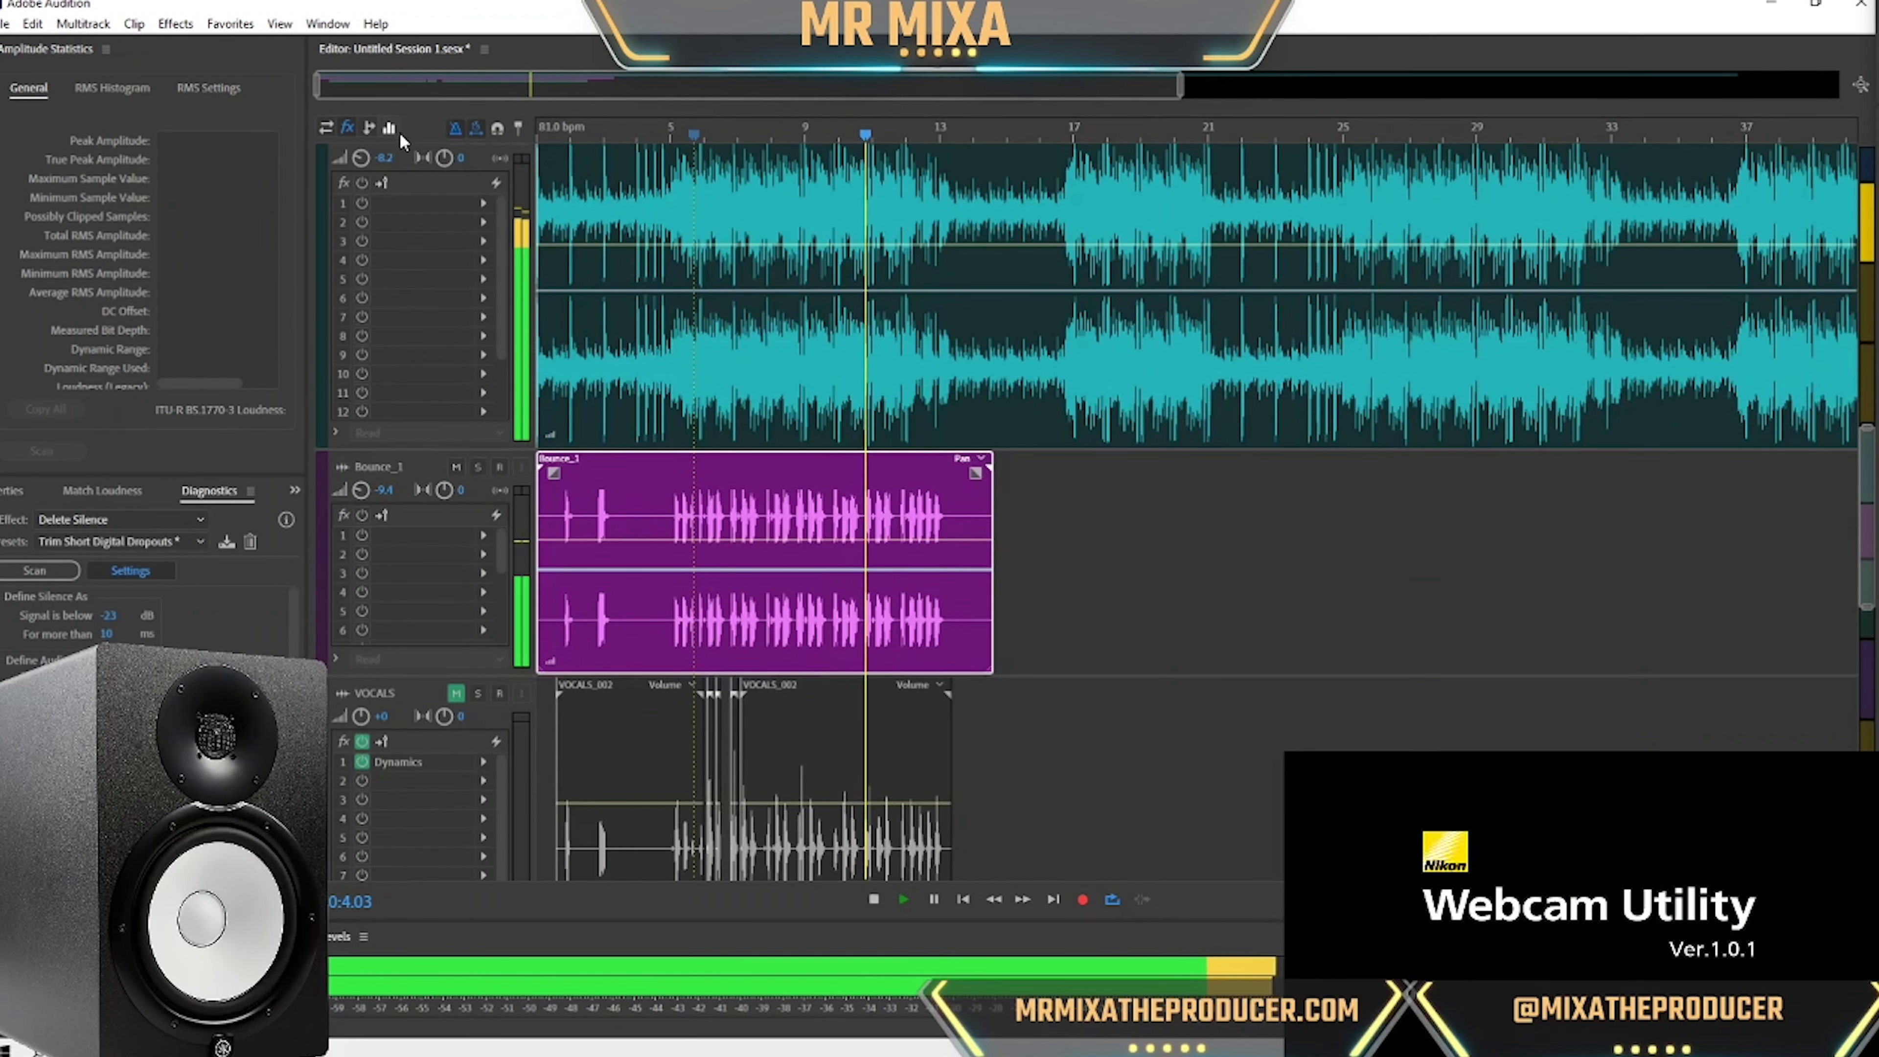
pyautogui.click(345, 518)
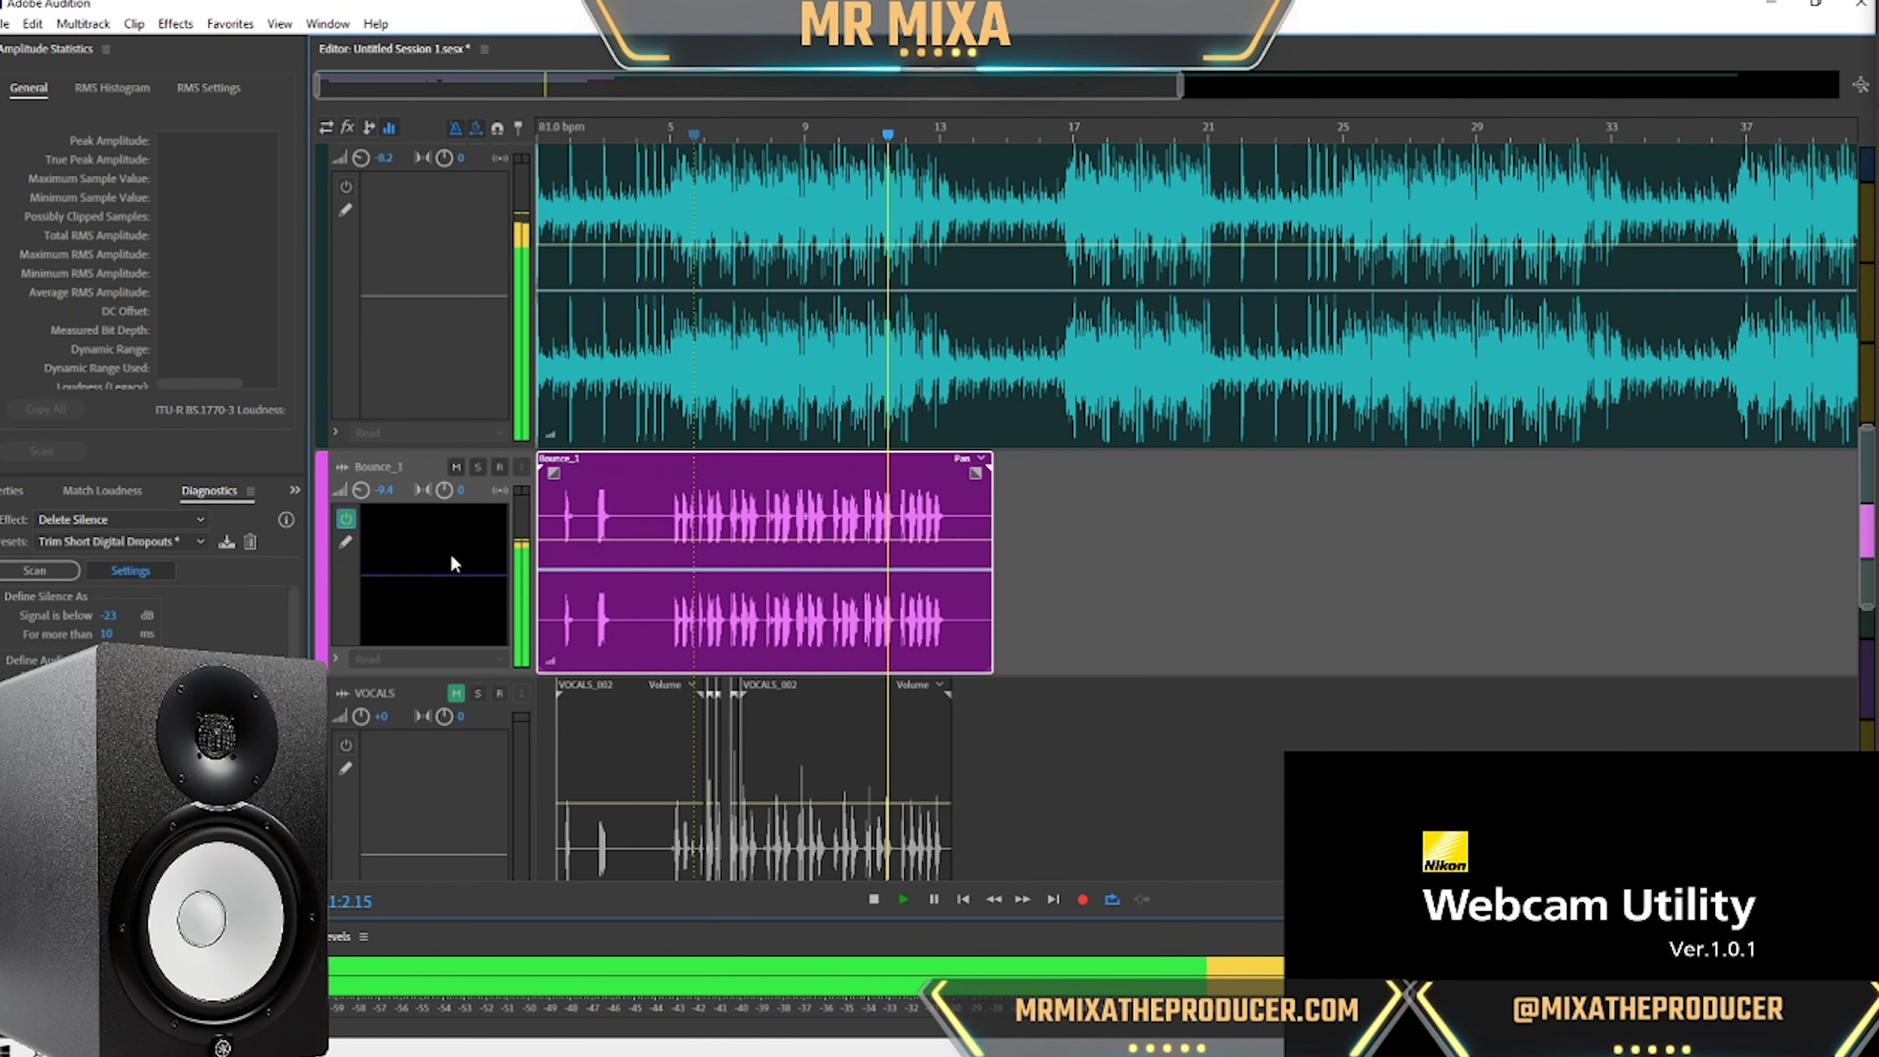
pyautogui.doubleClick(432, 574)
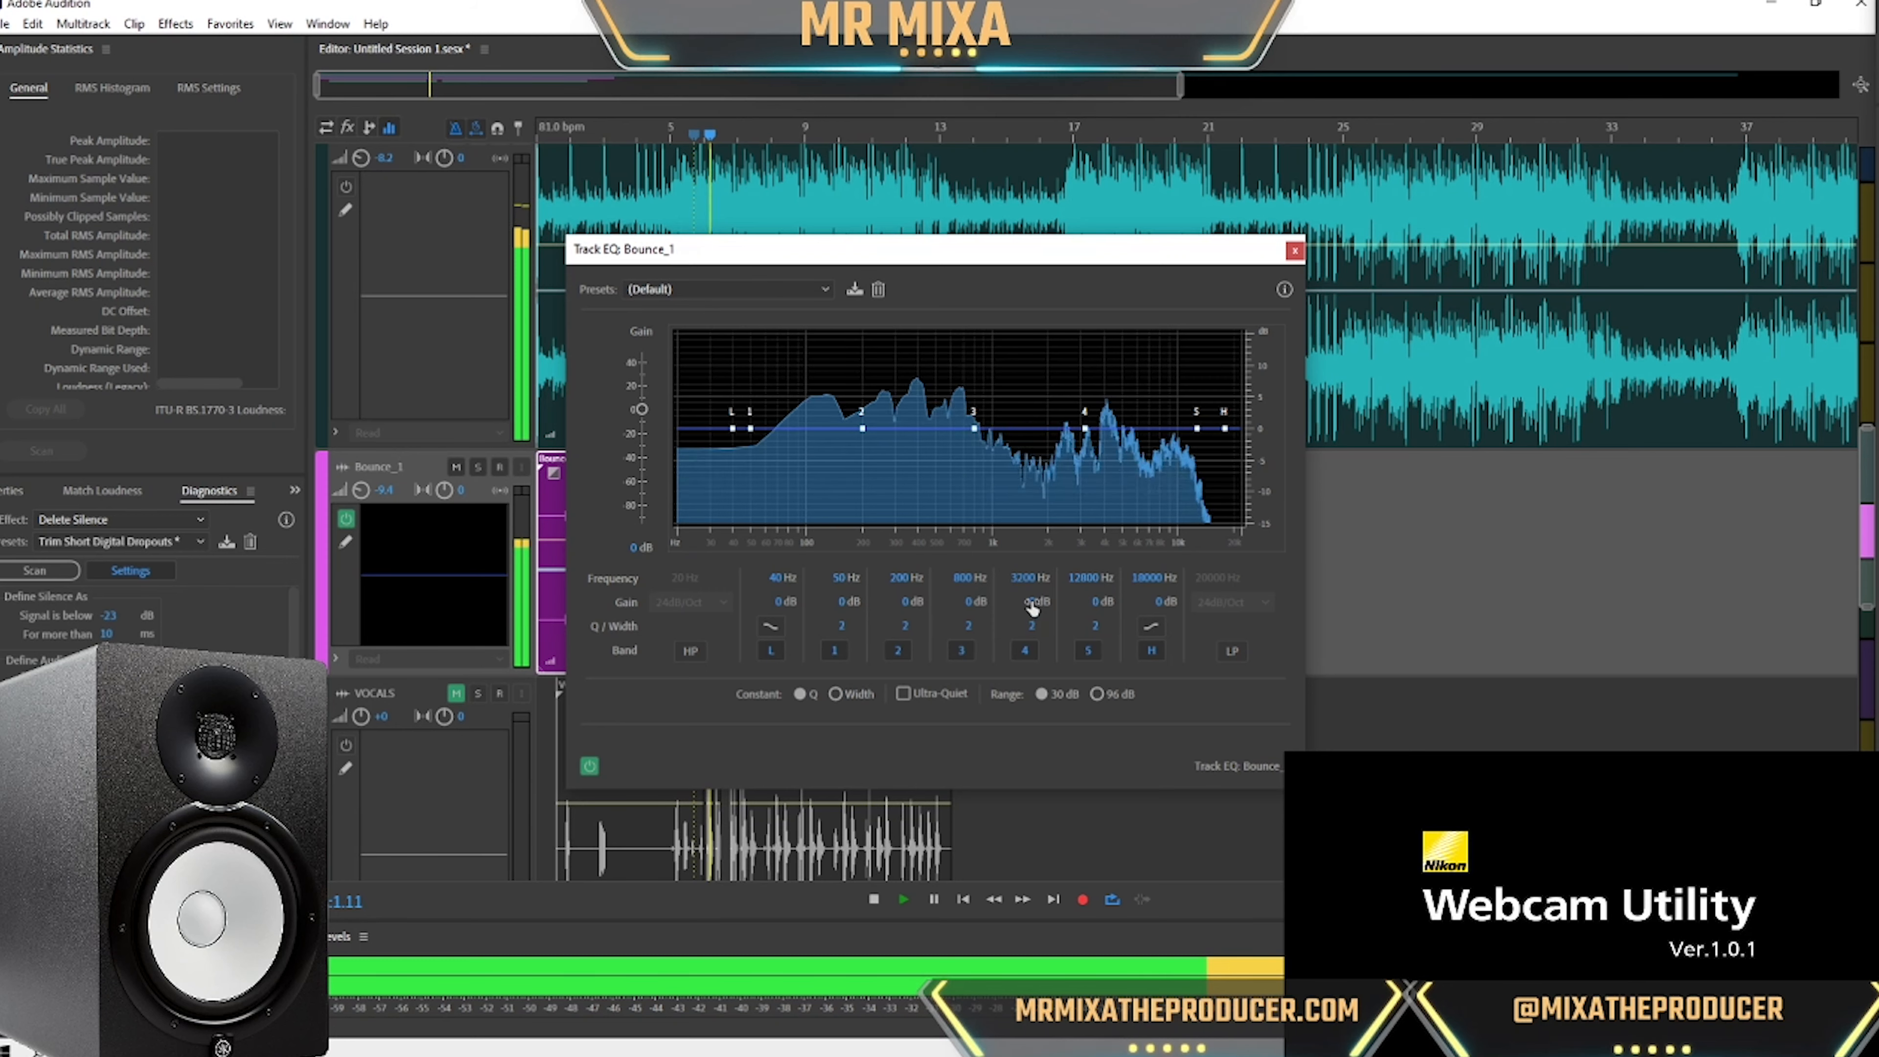
pyautogui.moveTo(1031, 611); pyautogui.dragTo(1095, 575)
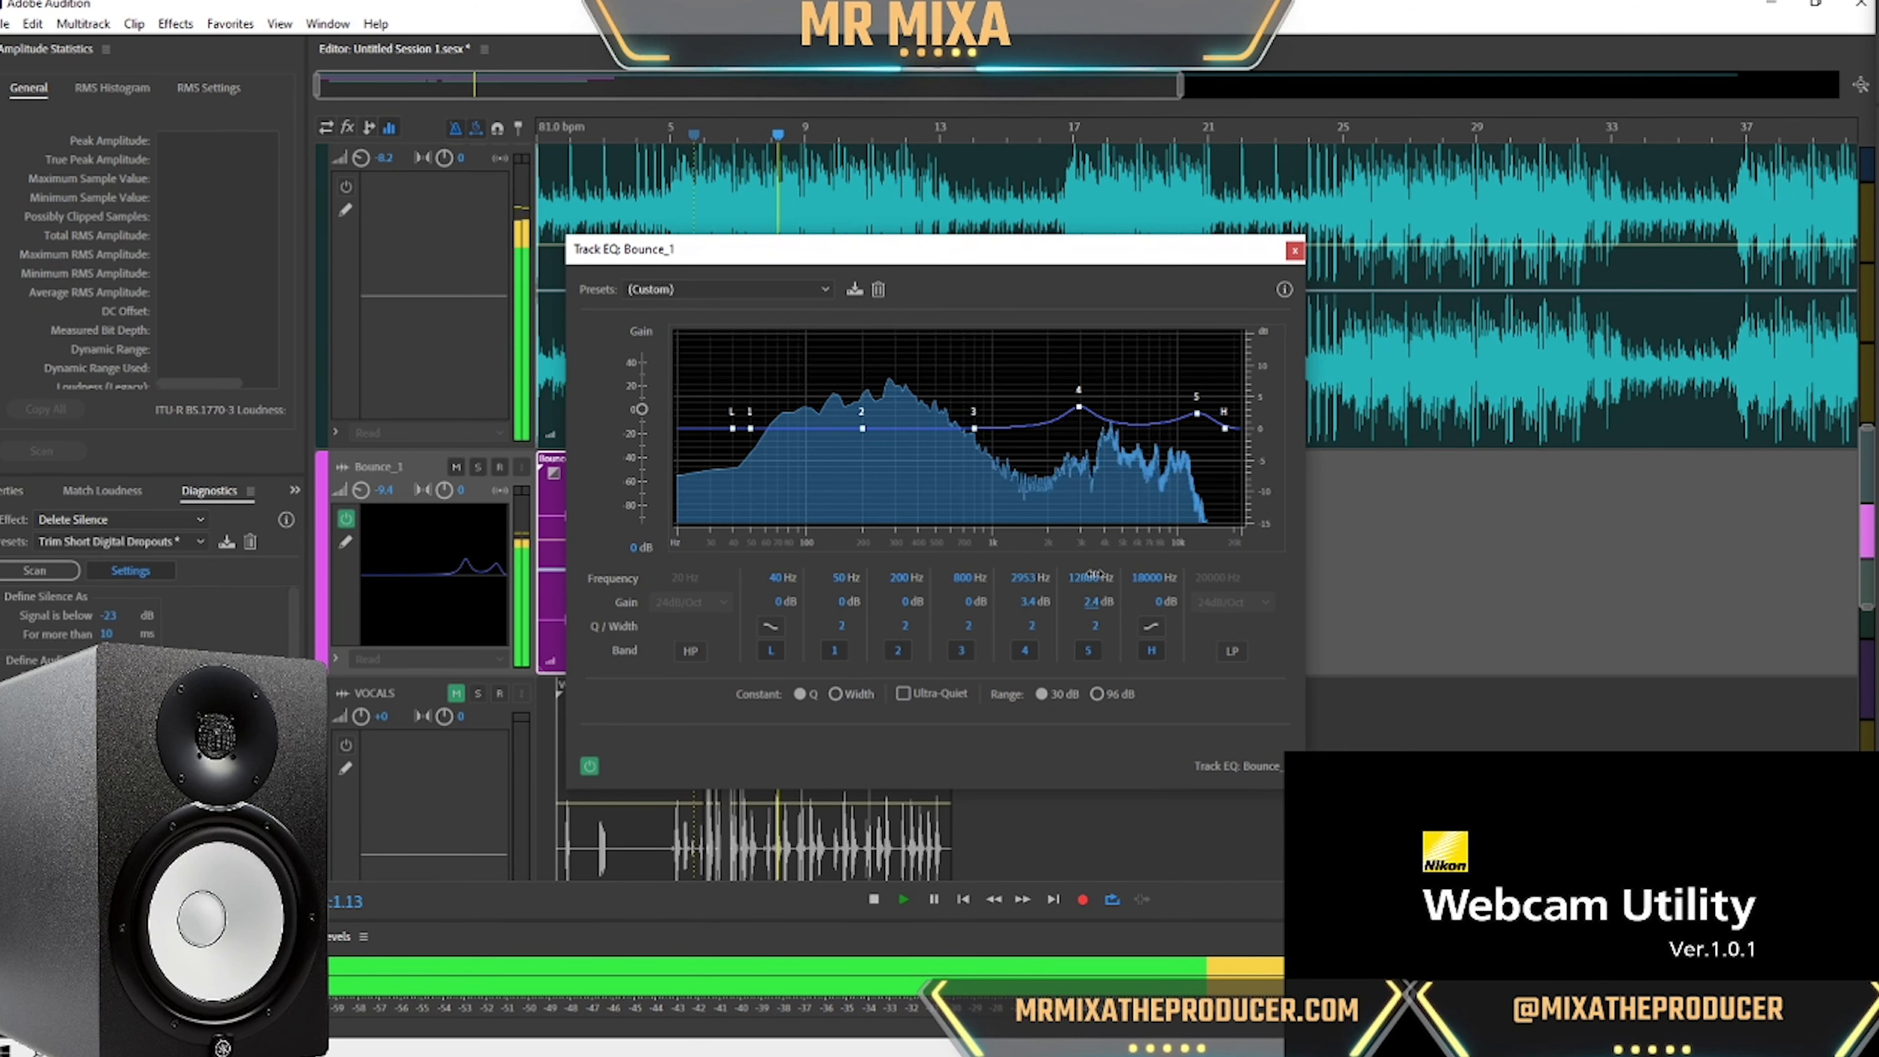
pyautogui.click(1295, 251)
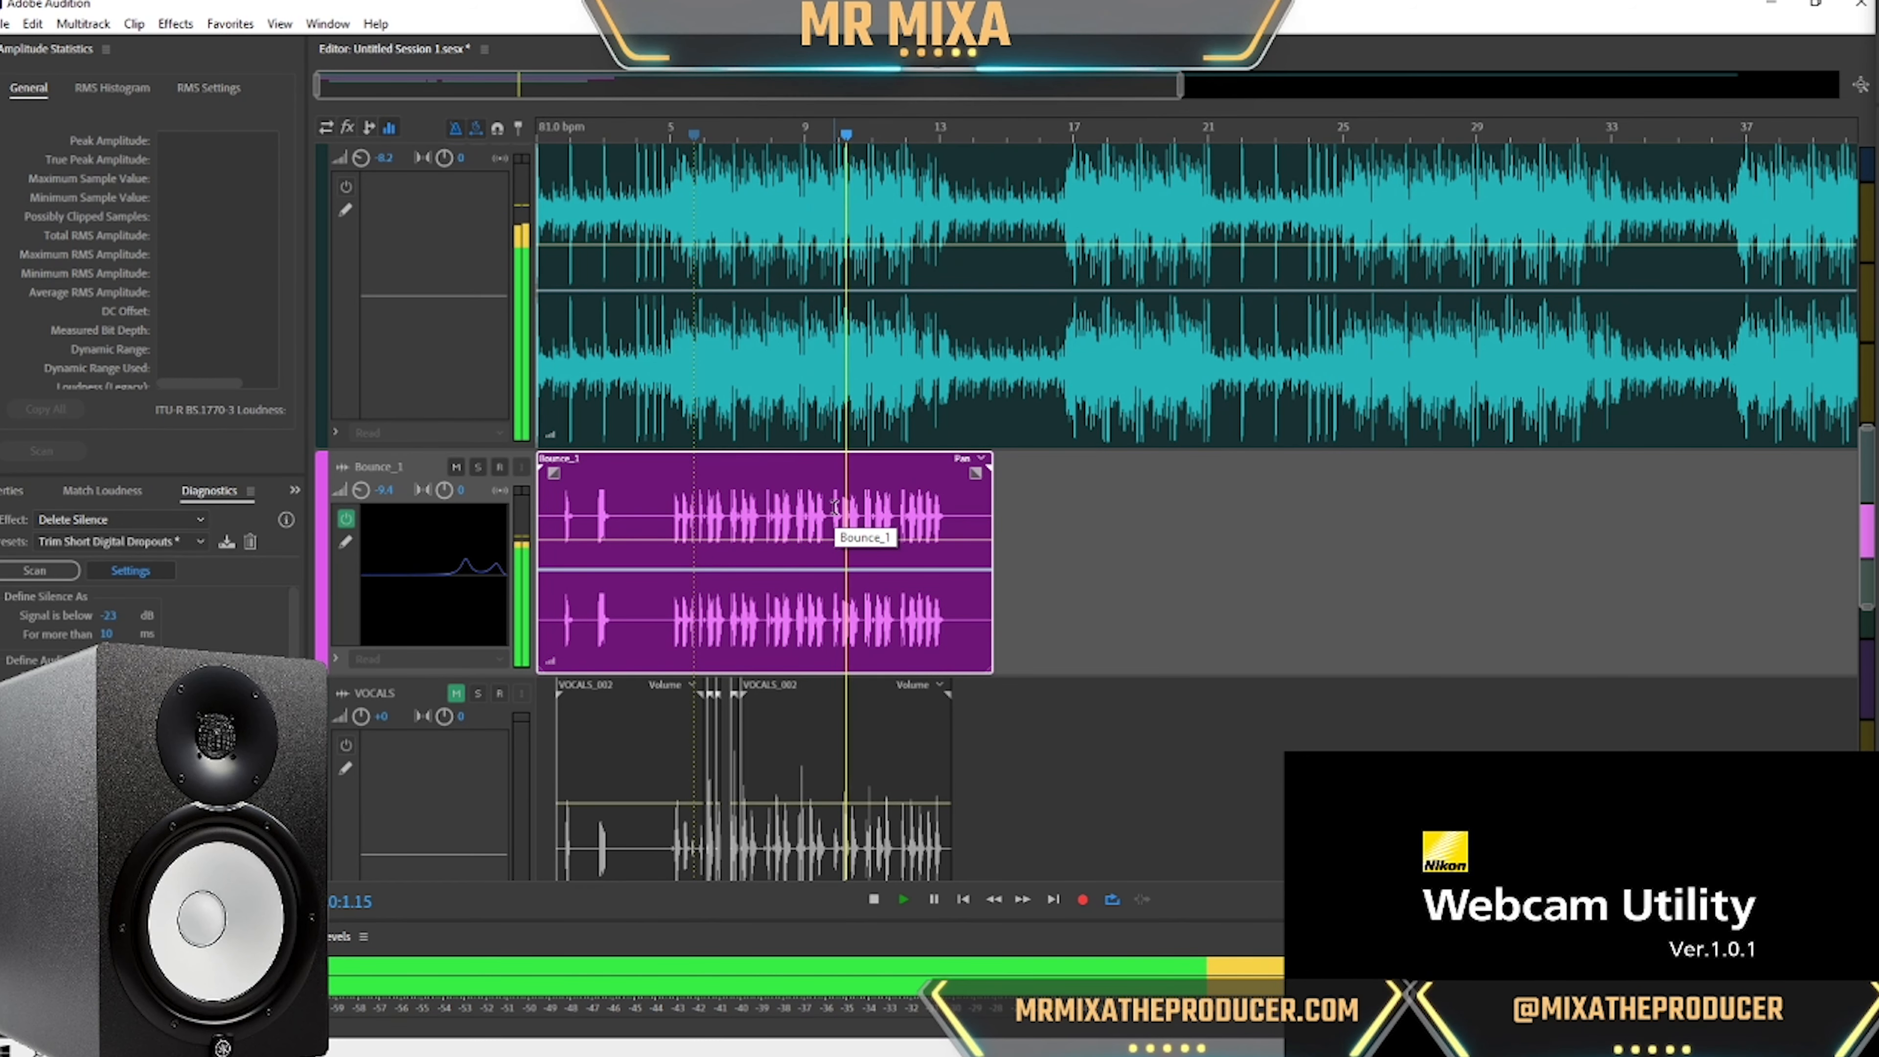
# Open the Bounce_1 clip in the waveform editor and undo its last two edits, the gain boost and the hard limiting.
pyautogui.doubleClick(834, 507)
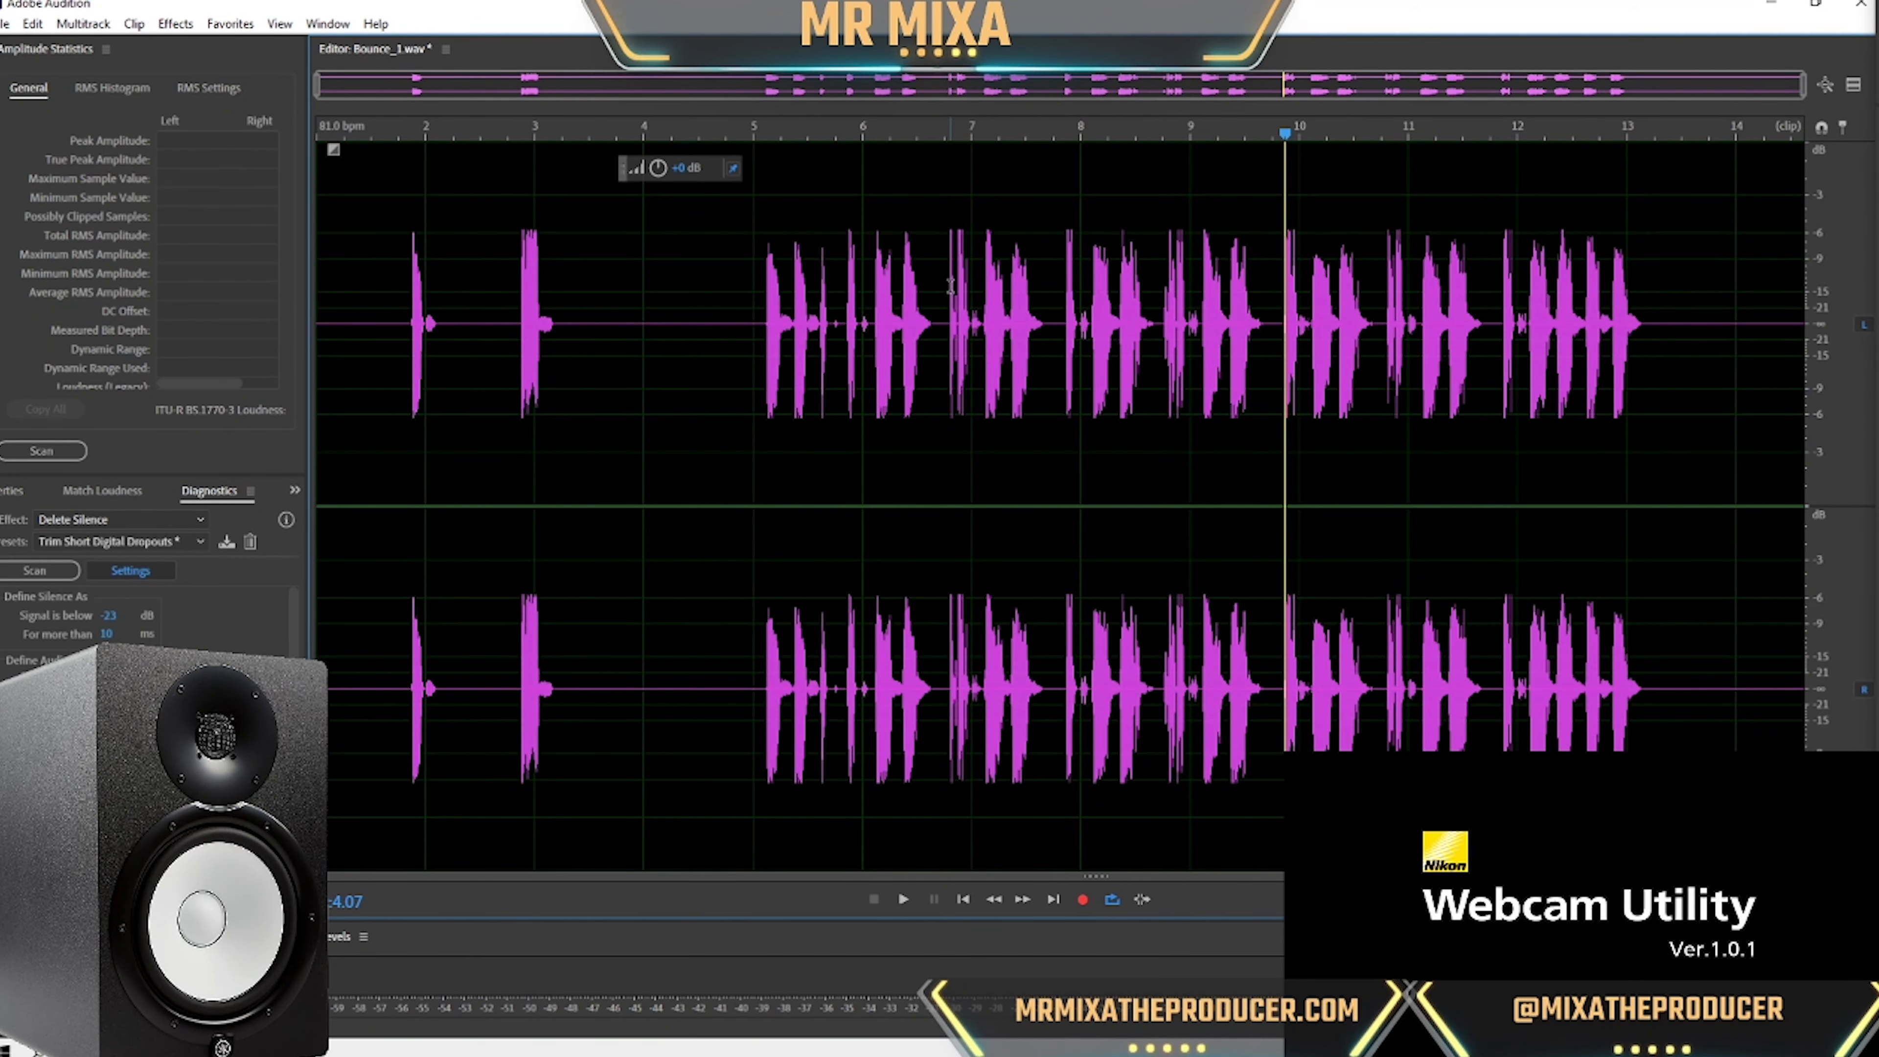
pyautogui.click(33, 23)
pyautogui.click(56, 47)
pyautogui.click(32, 24)
pyautogui.click(51, 46)
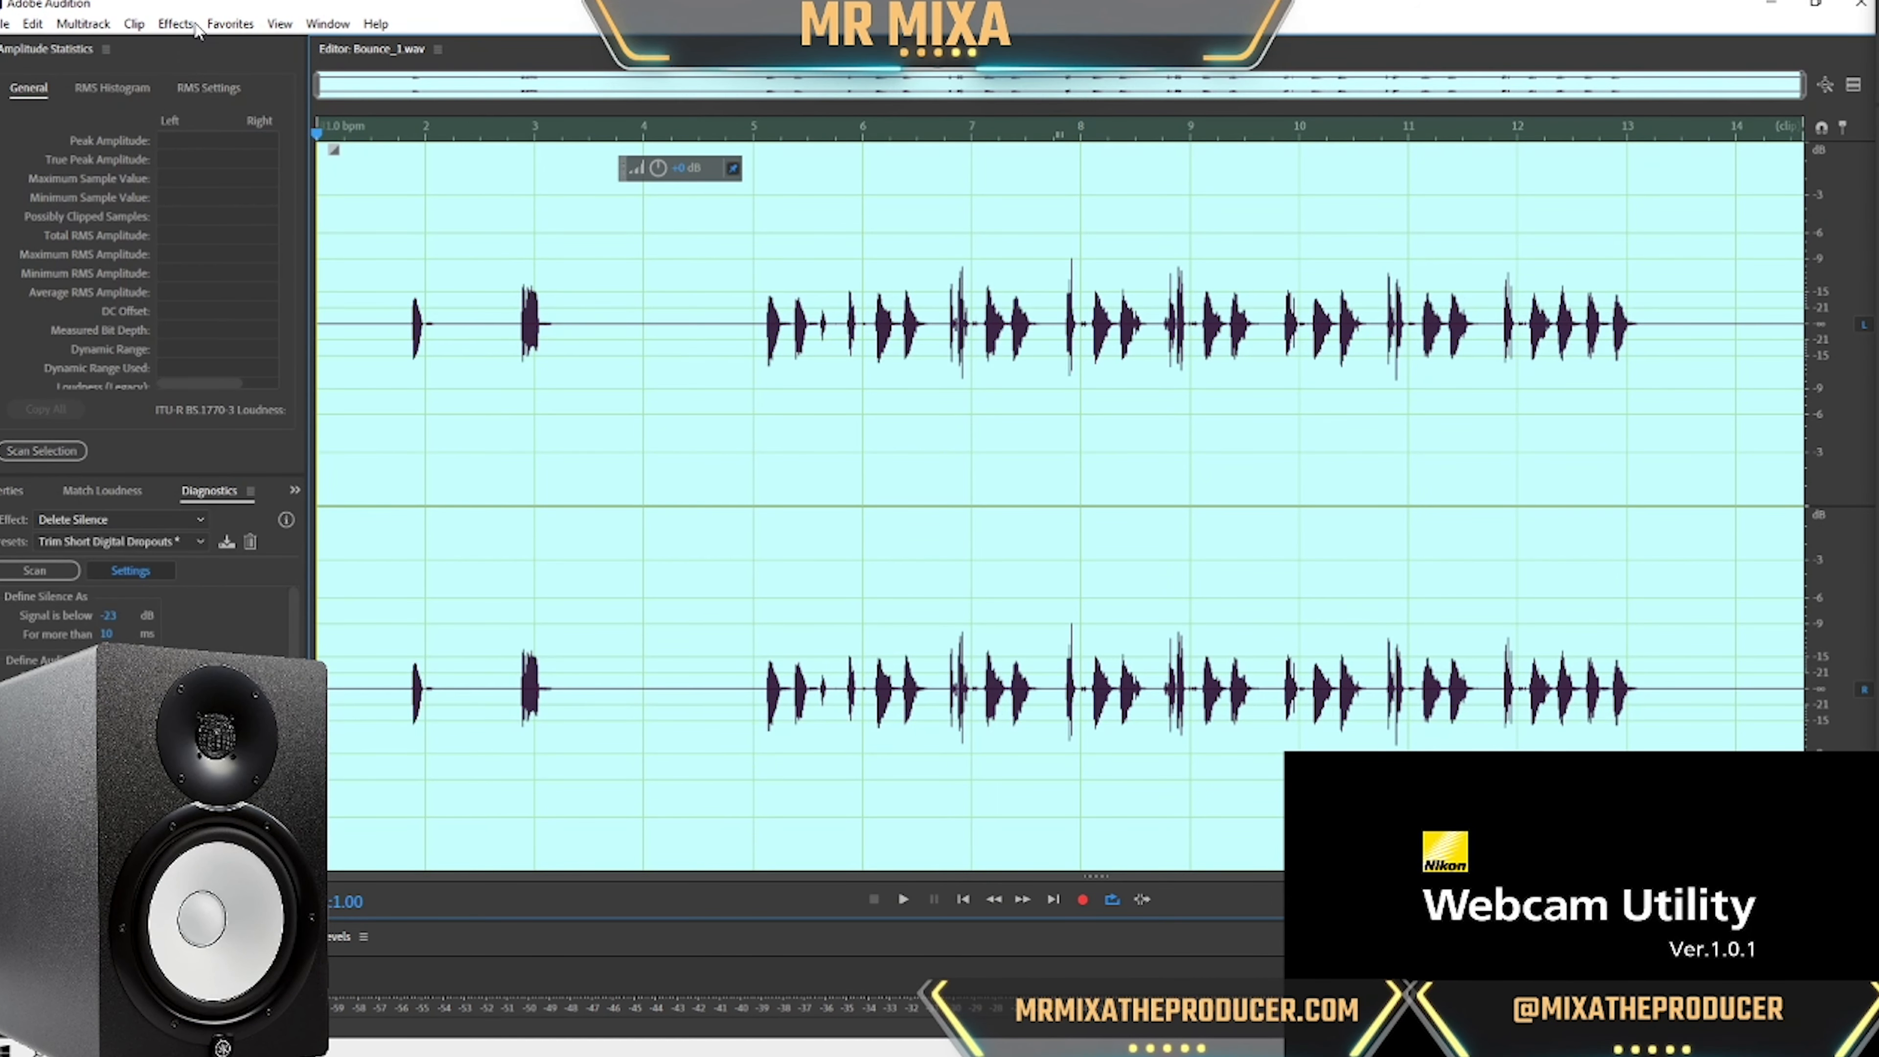
# Apply a Hard Limiter to Bounce_1 with -13.5 dB maximum amplitude, 6.0 dB input boost, 7 ms look-ahead and 100 ms release.
pyautogui.click(175, 24)
pyautogui.moveTo(296, 265)
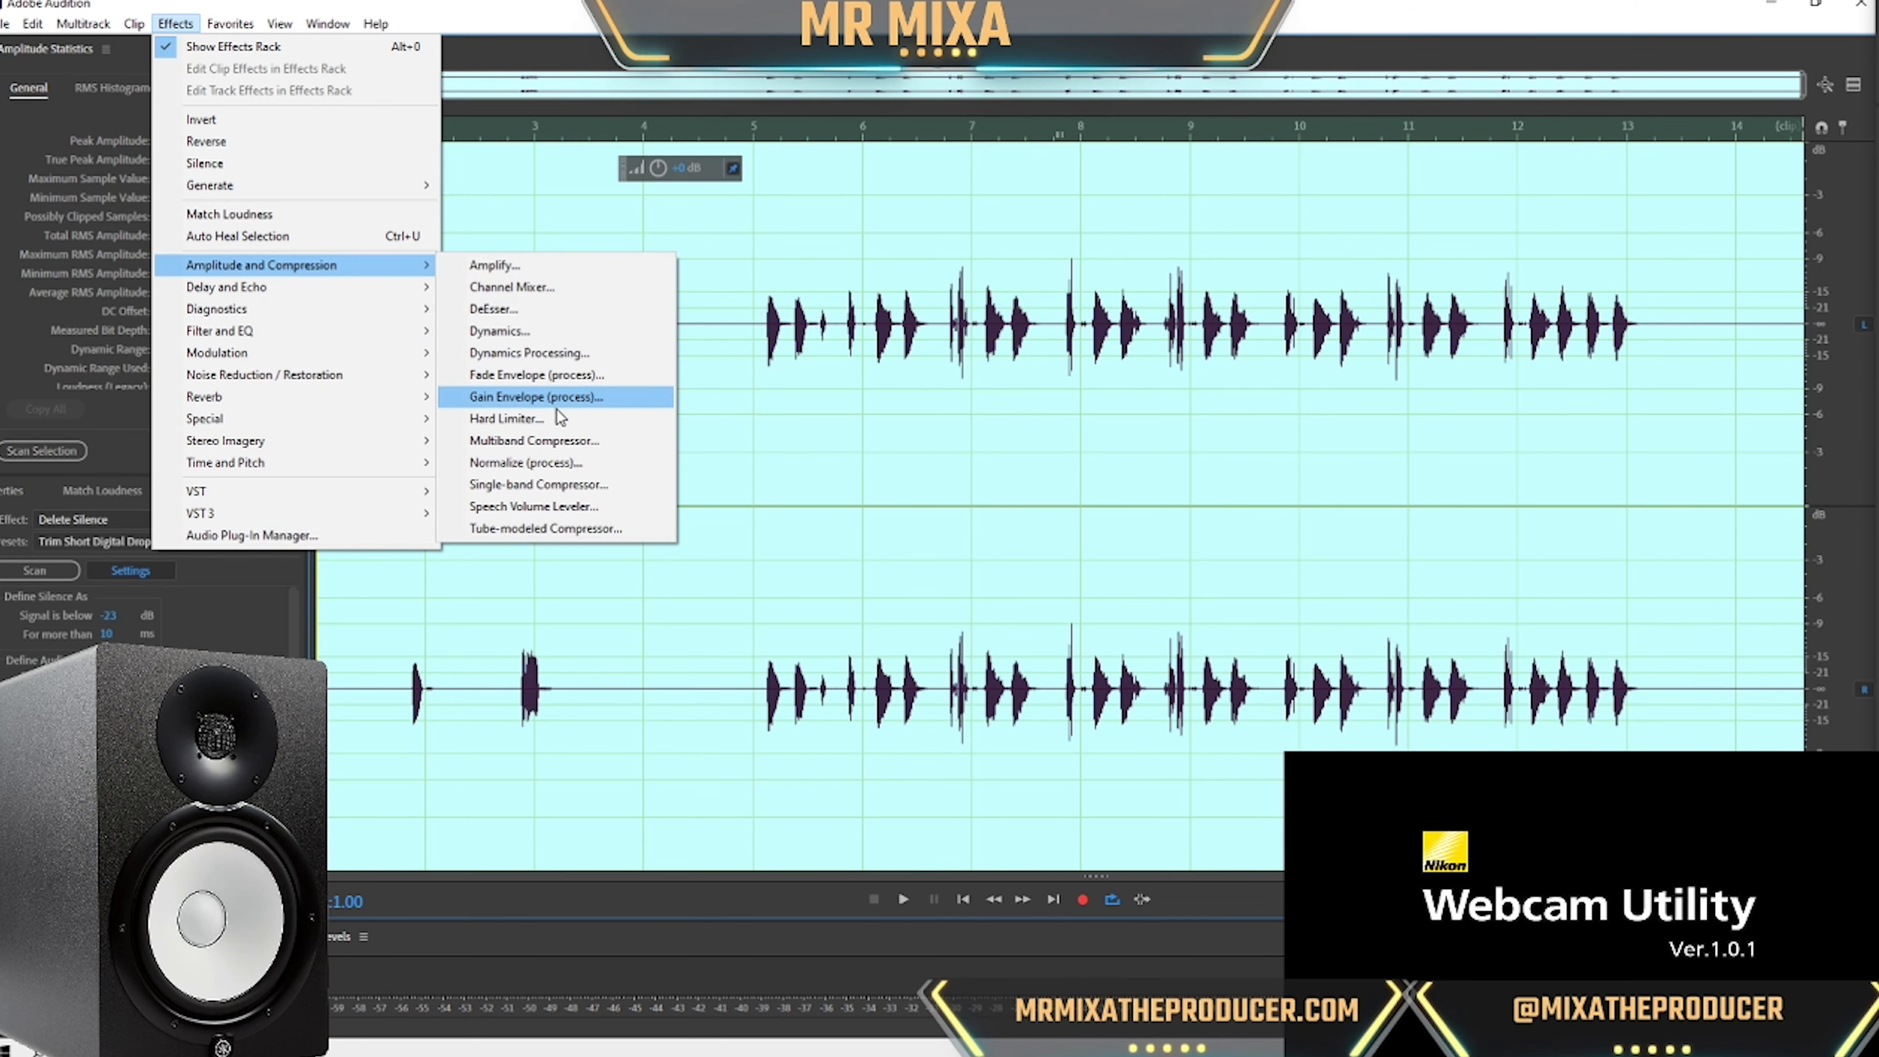
pyautogui.click(580, 420)
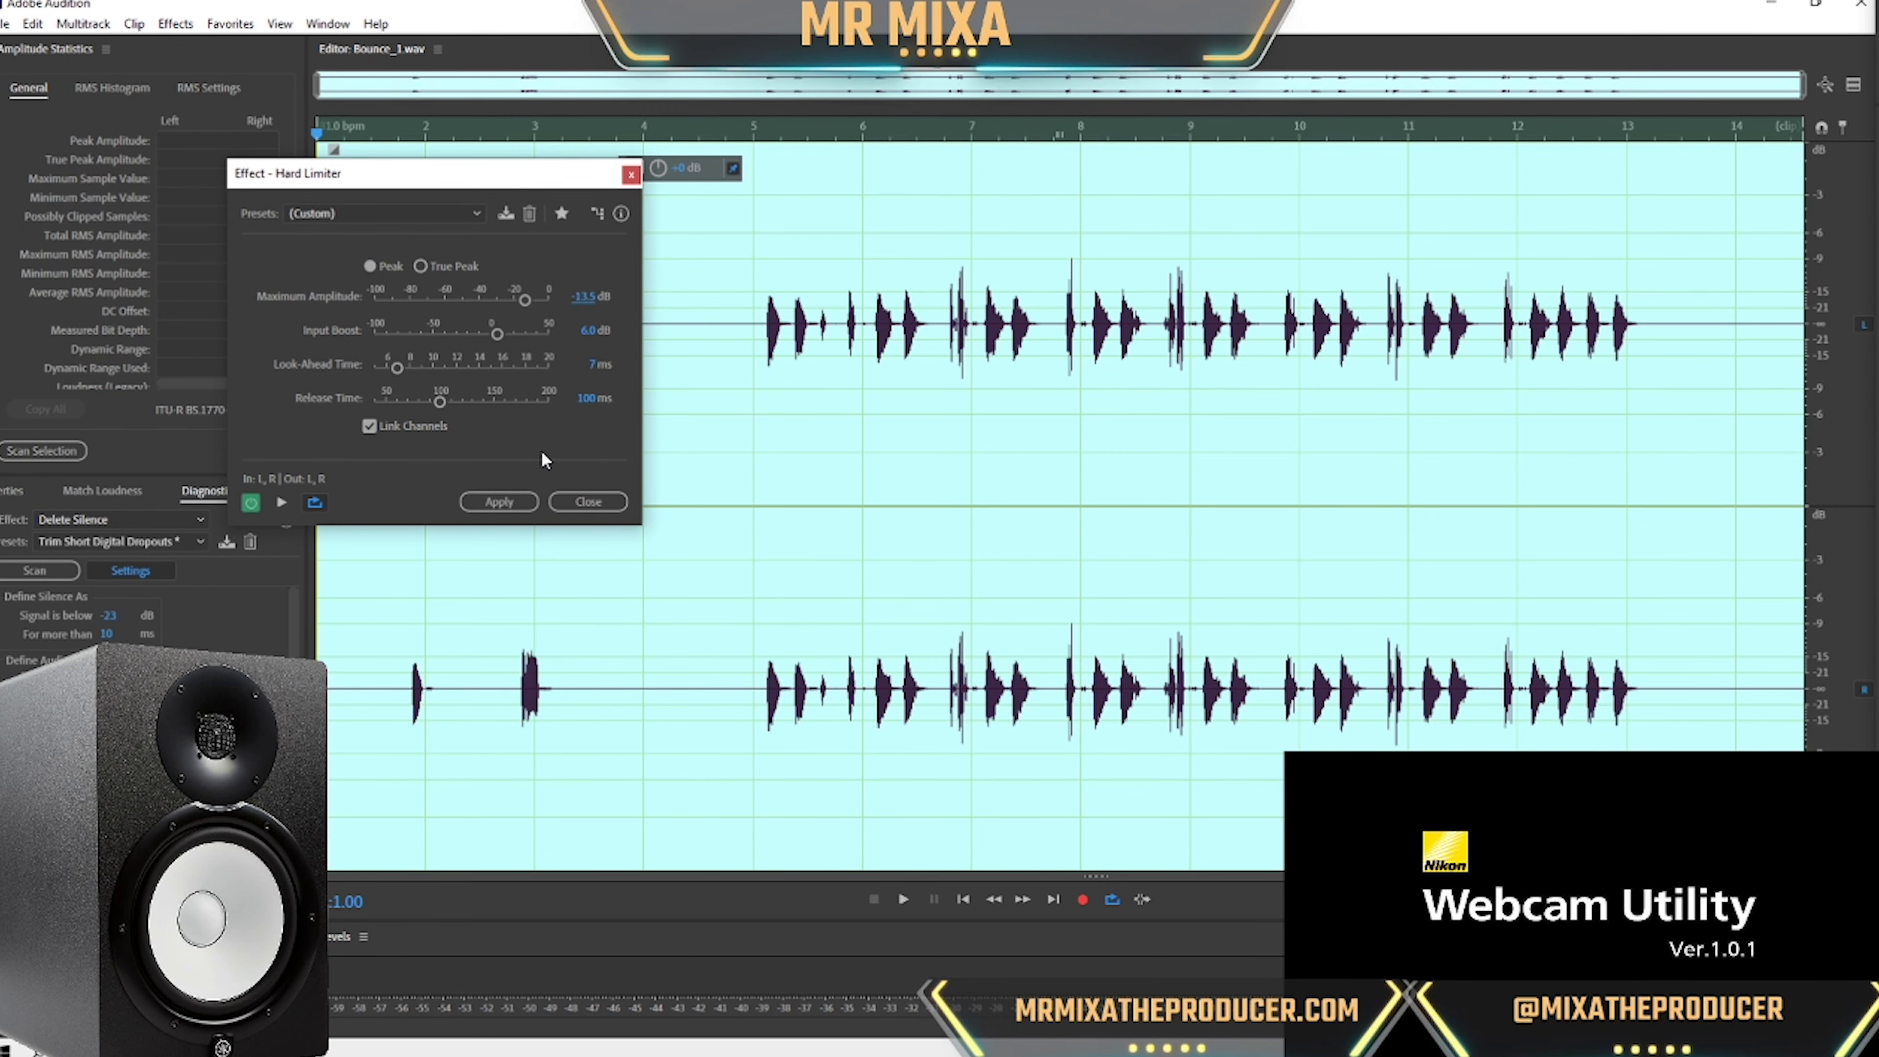
pyautogui.click(499, 502)
# Raise the gain of the entire Bounce_1 waveform until its peaks reach about -6 dB, then play the multitrack session from about bar 5.
pyautogui.doubleClick(1269, 347)
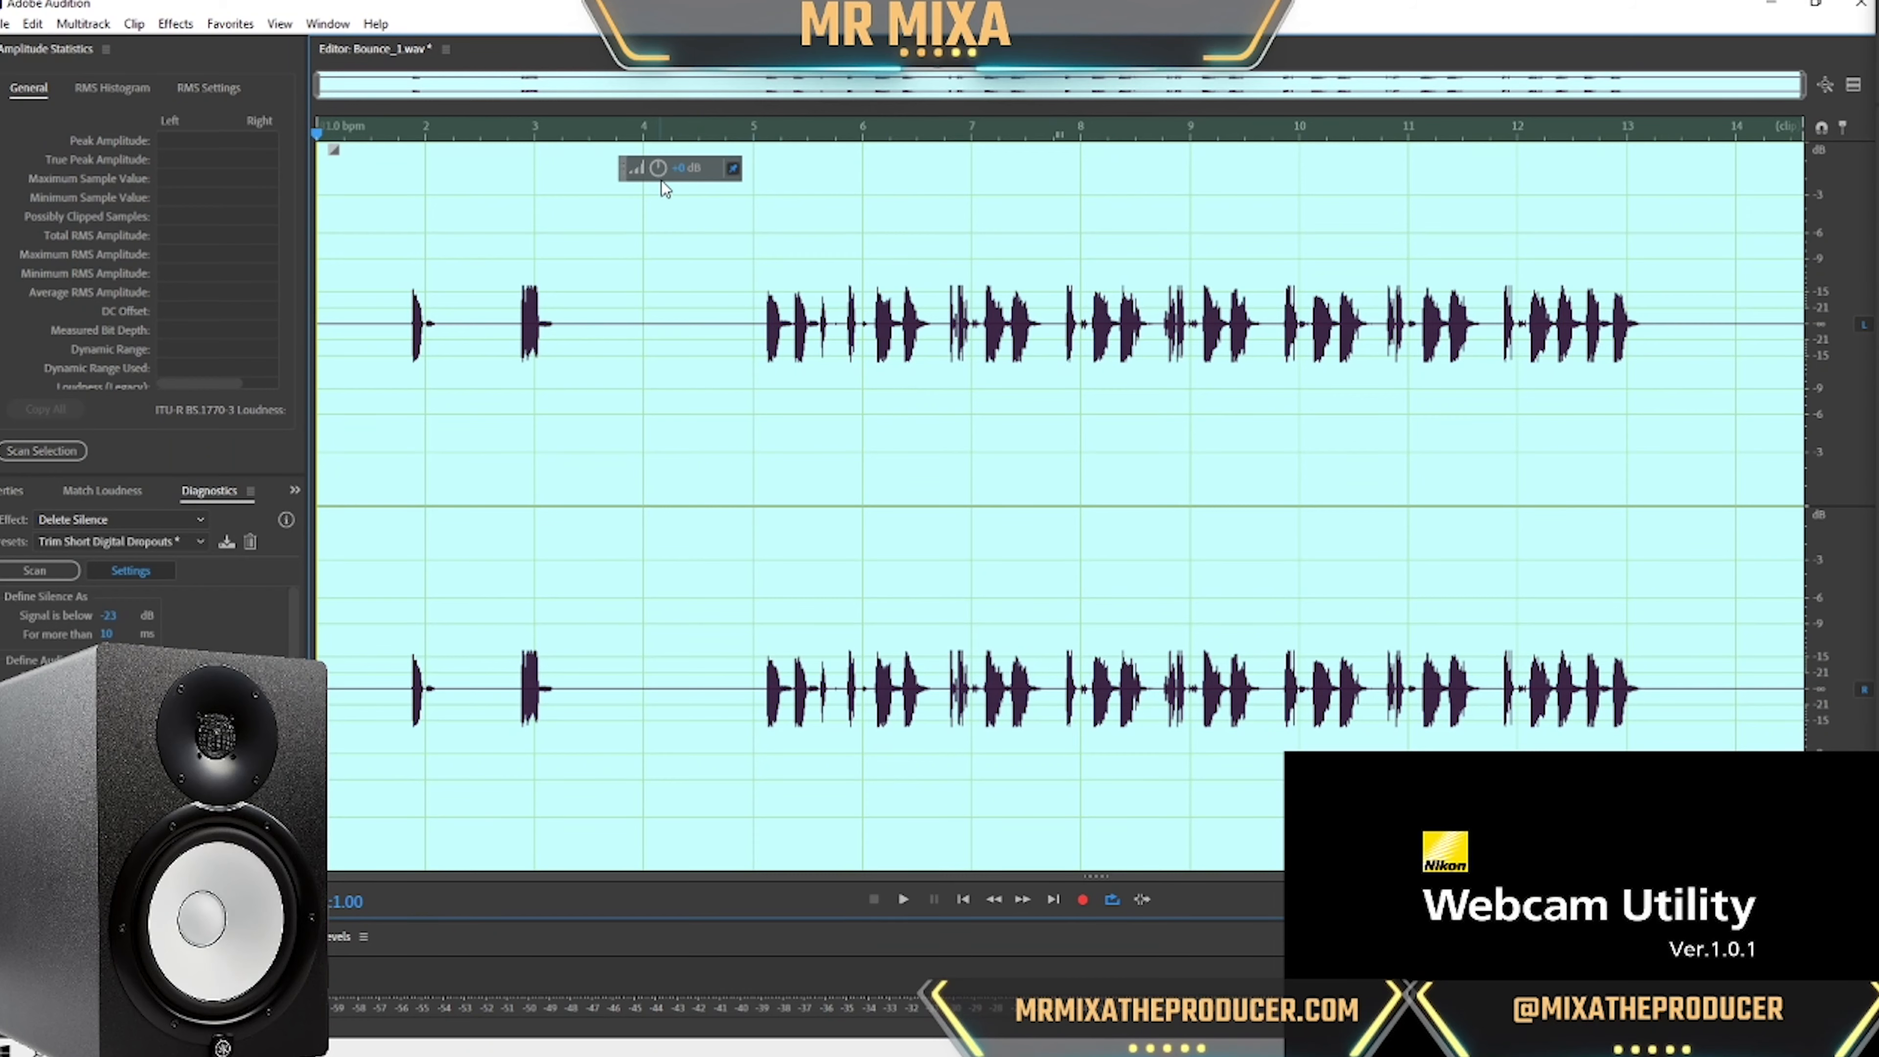
pyautogui.moveTo(659, 169); pyautogui.dragTo(710, 172)
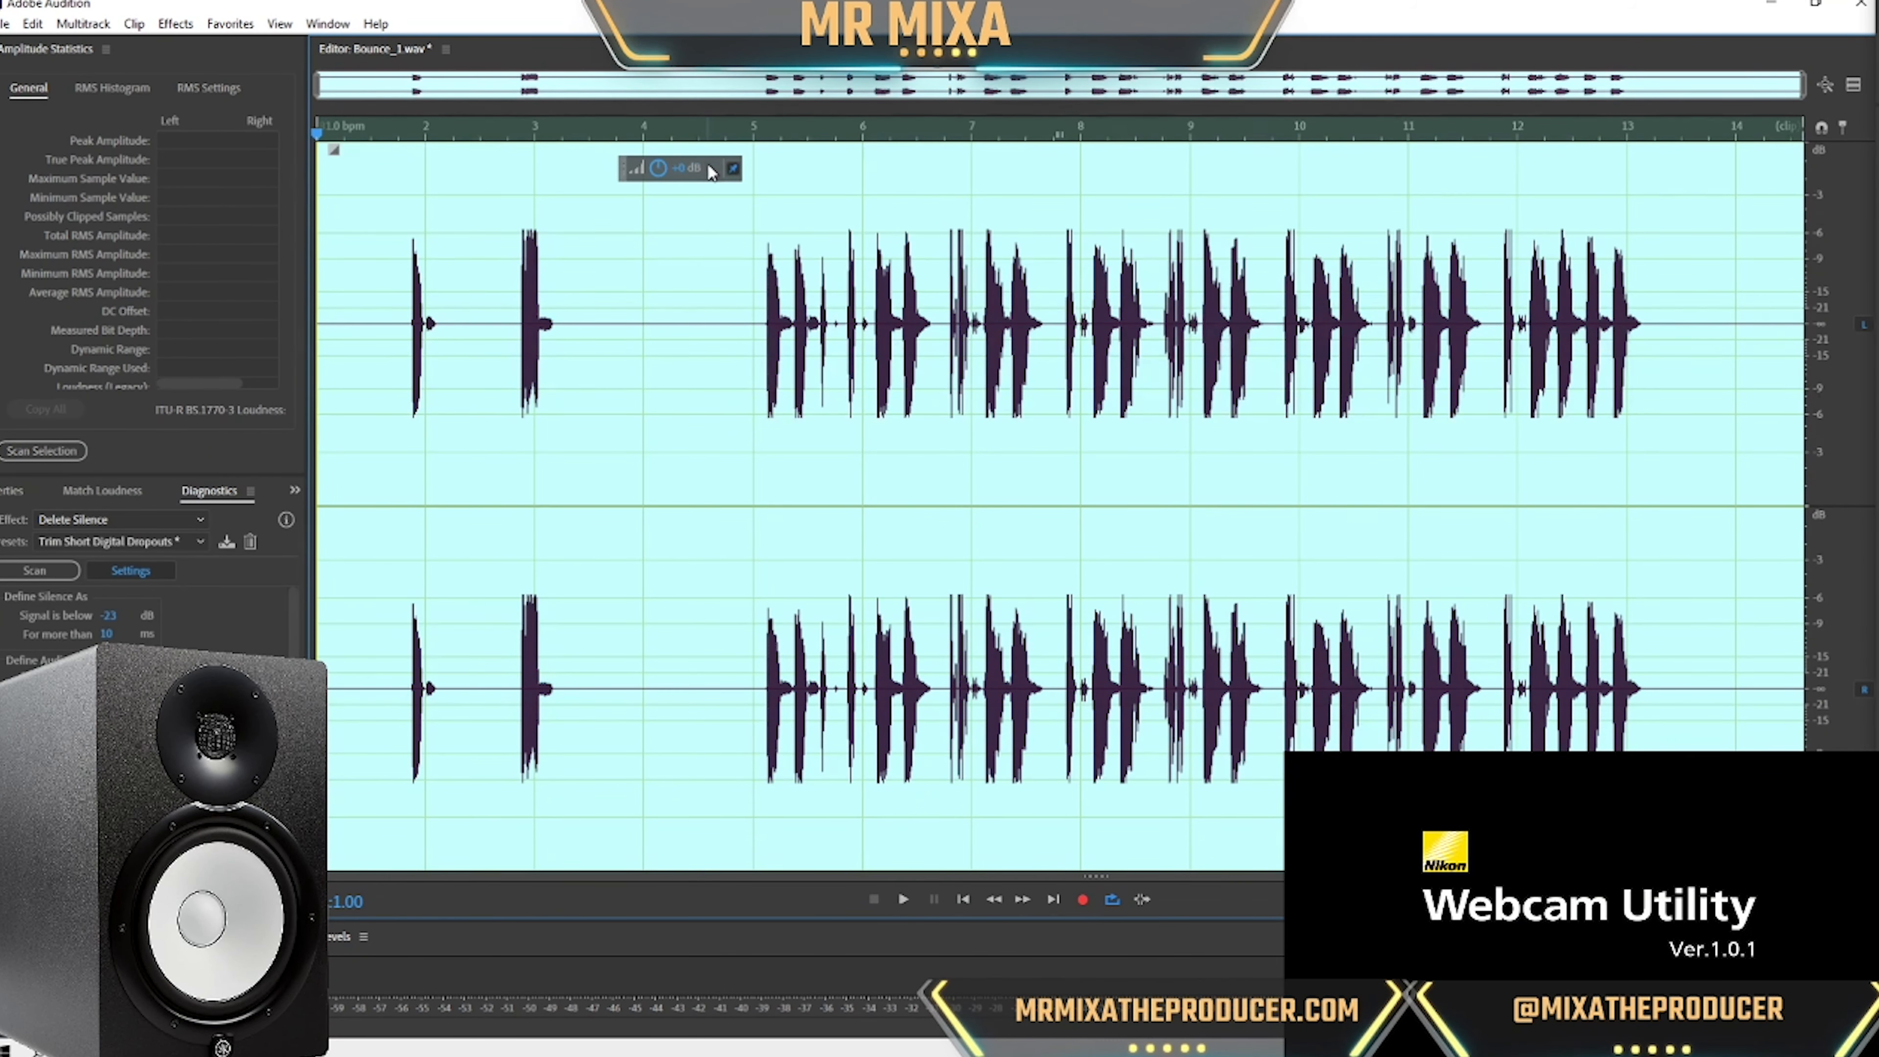
pyautogui.press('0')
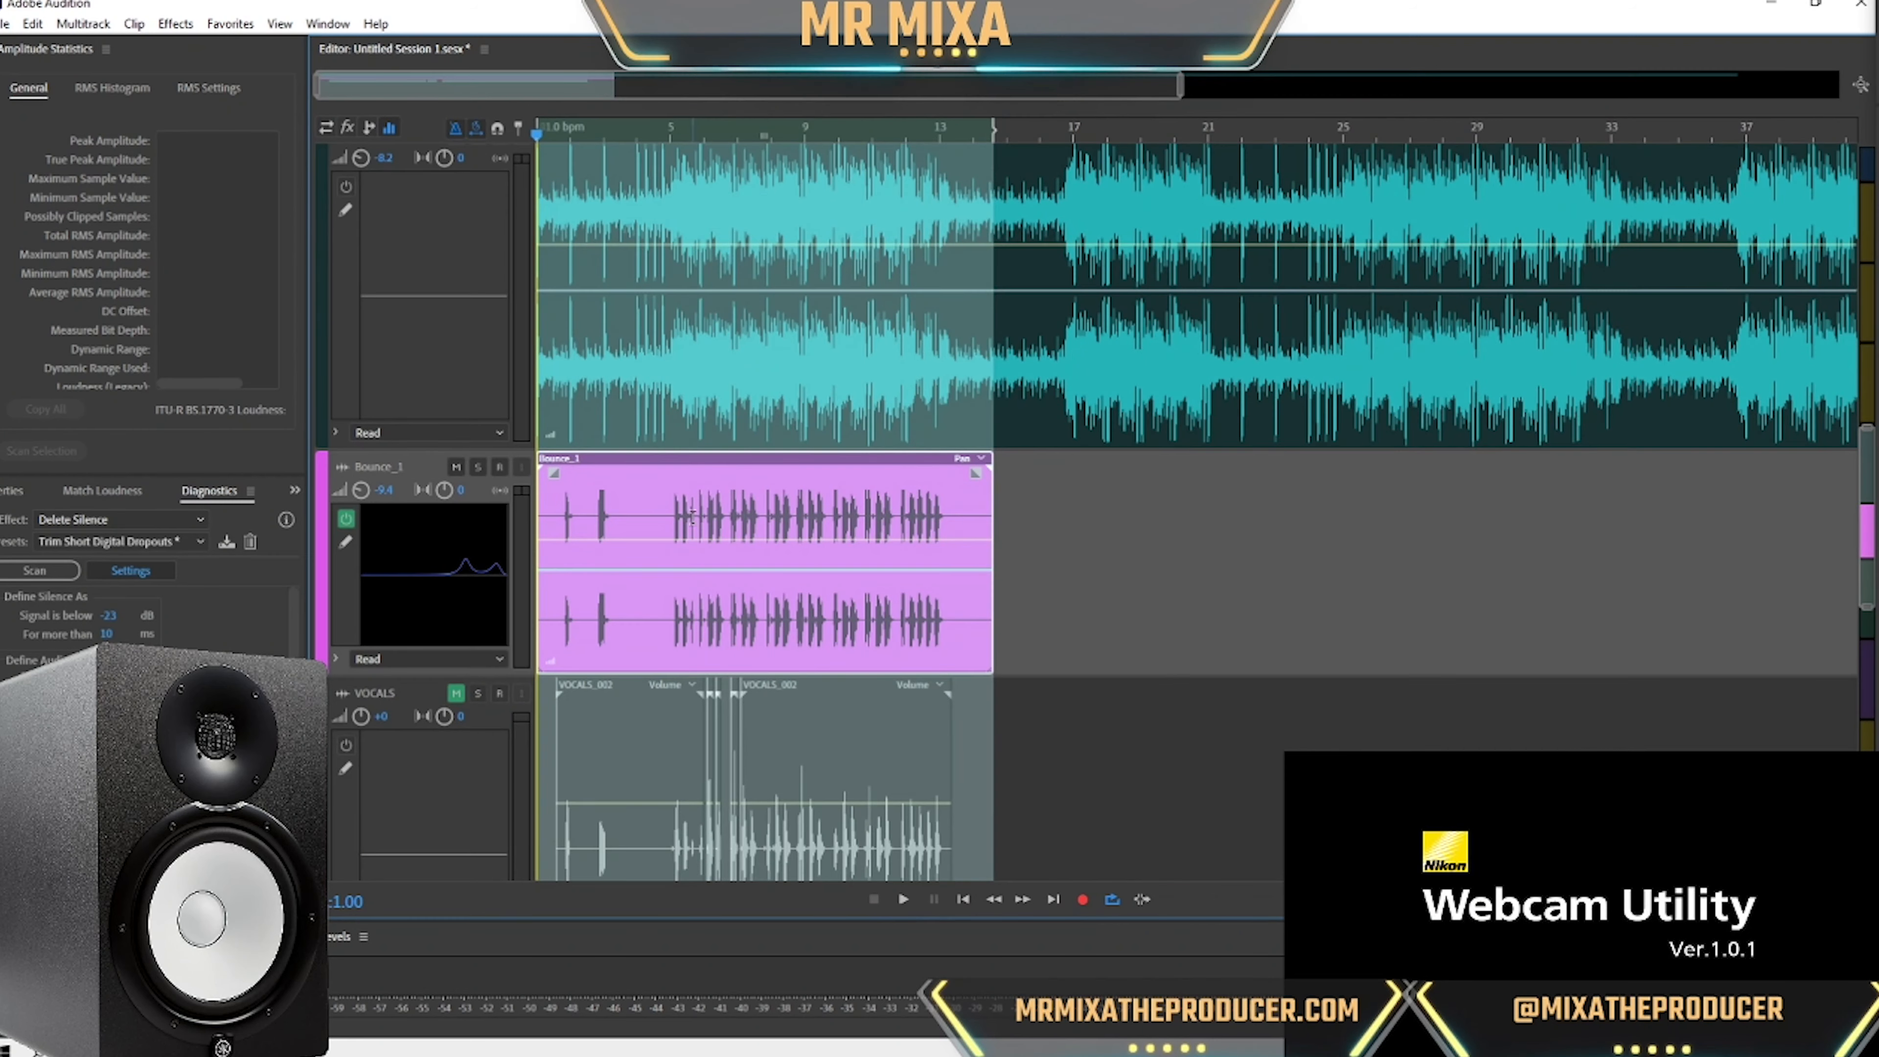
pyautogui.click(679, 494)
pyautogui.press('space')
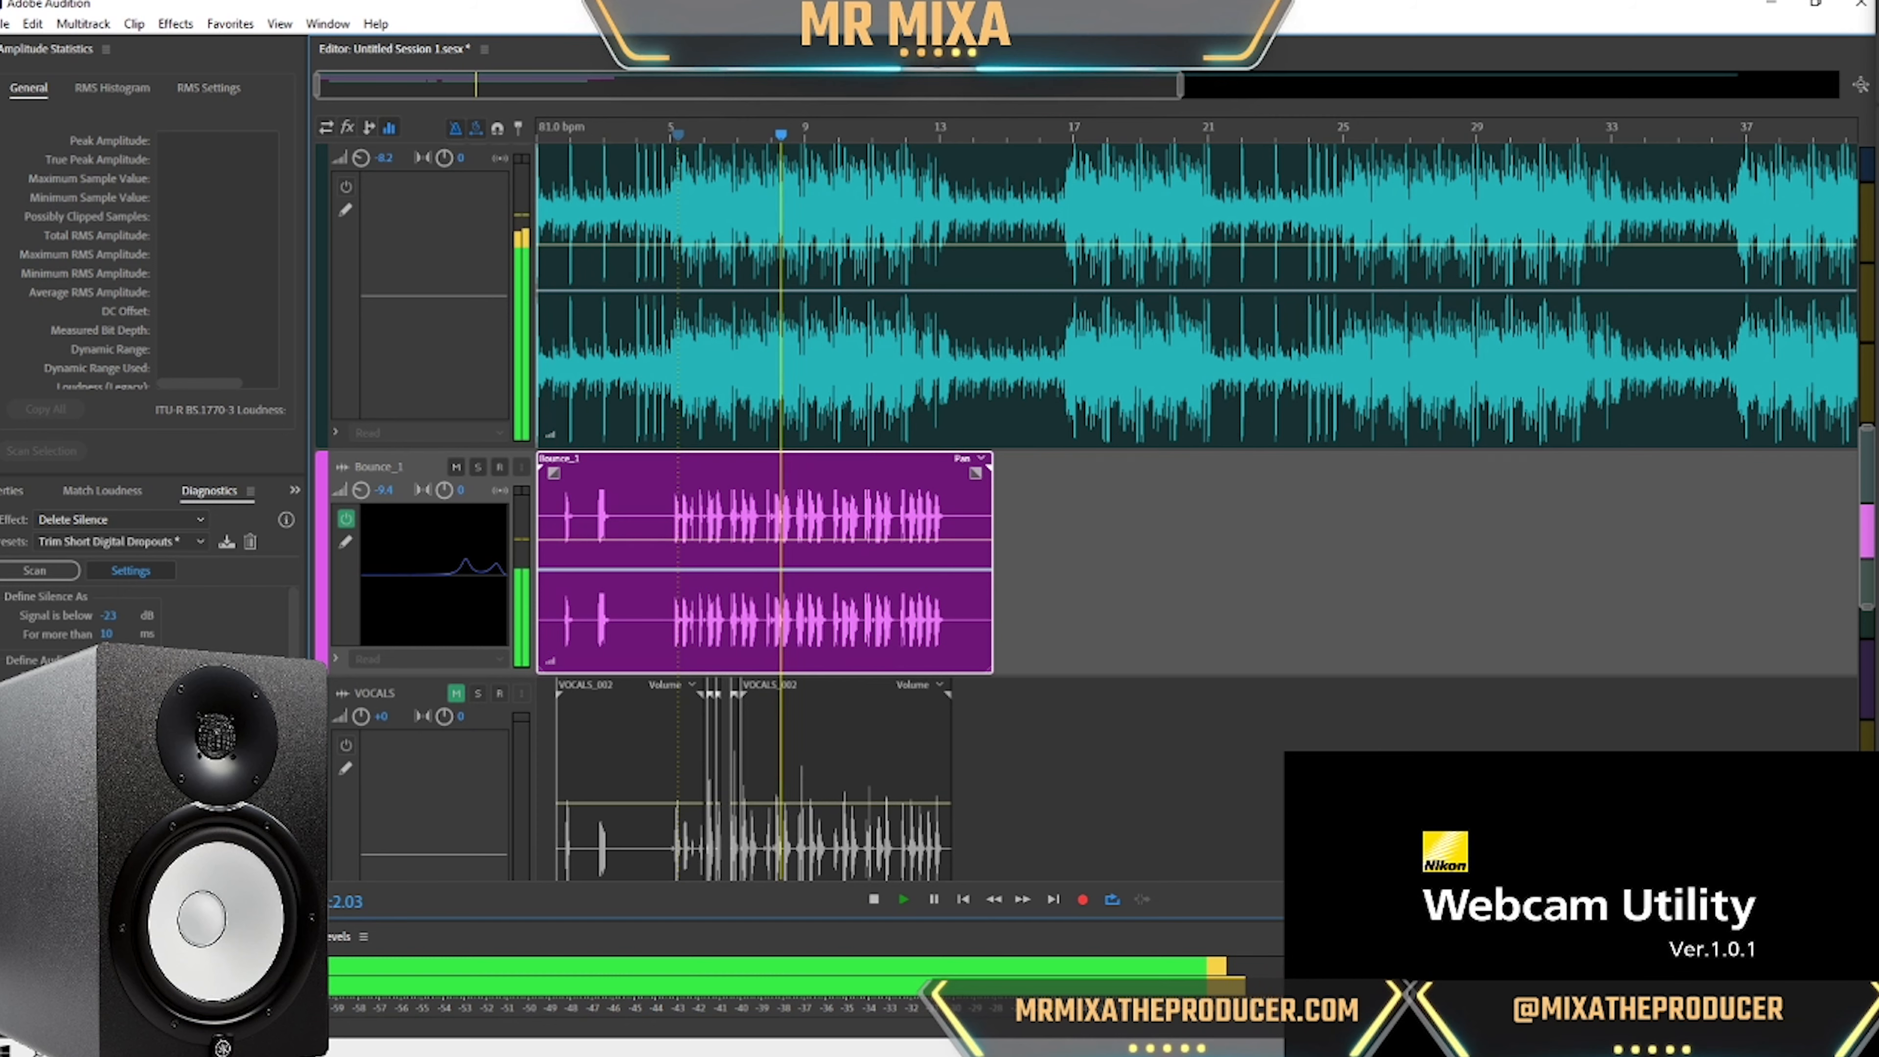
# Open the Studio Reverb on the REVERB bus and set its low frequency cut to 72 Hz.
pyautogui.scroll(-5, 1087, 503)
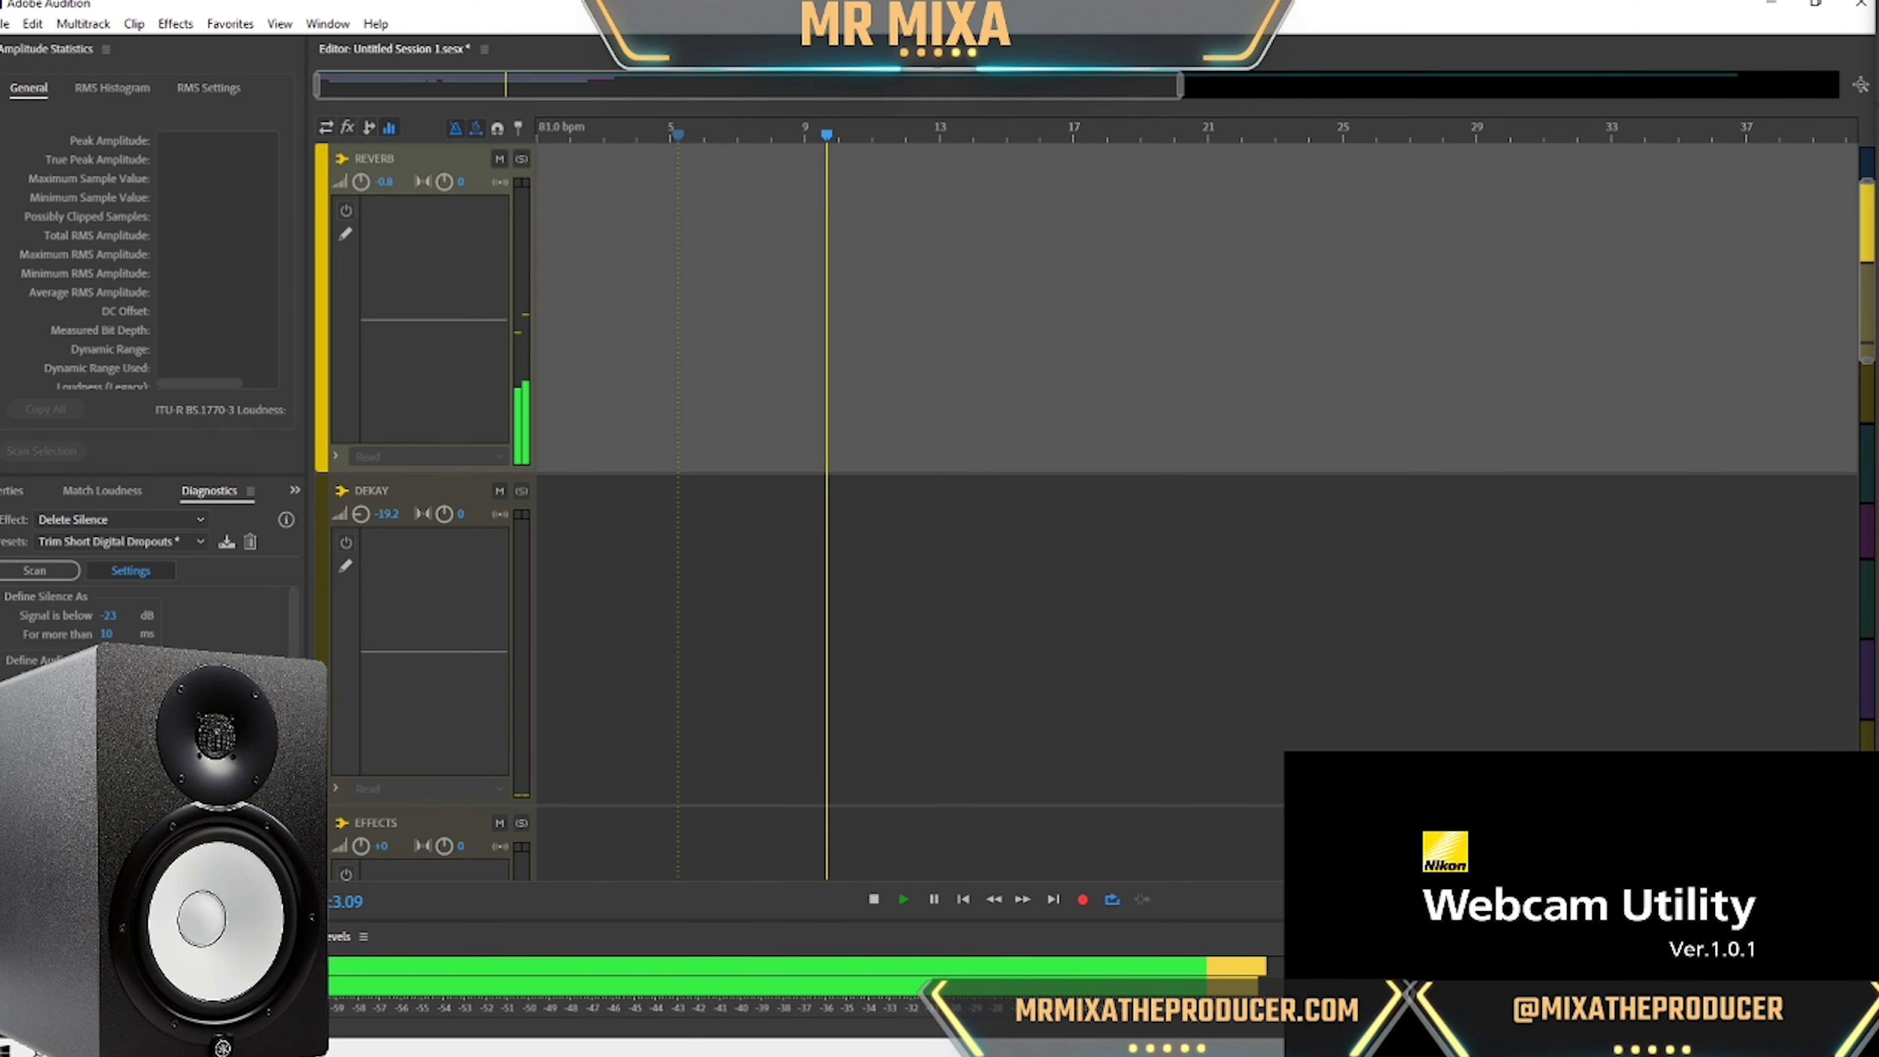
pyautogui.scroll(2, 477, 442)
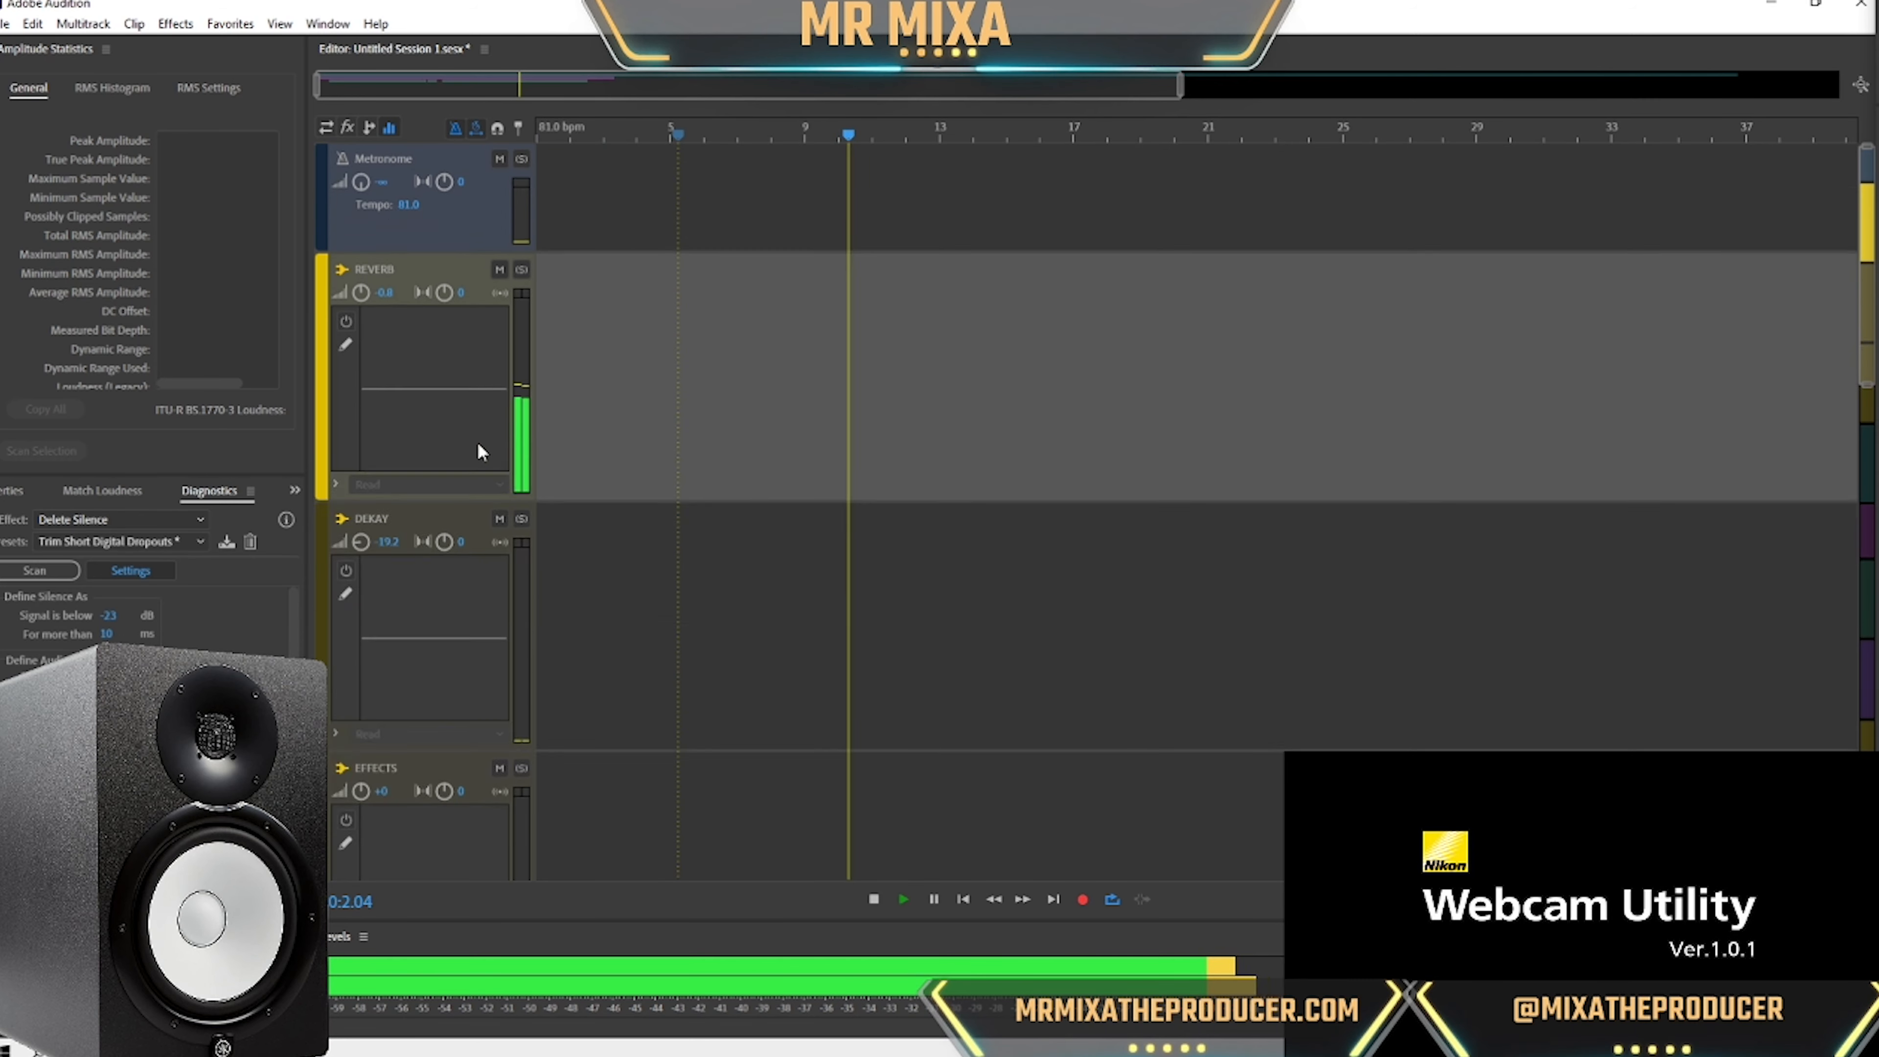
pyautogui.scroll(-3, 480, 446)
pyautogui.scroll(3, 426, 244)
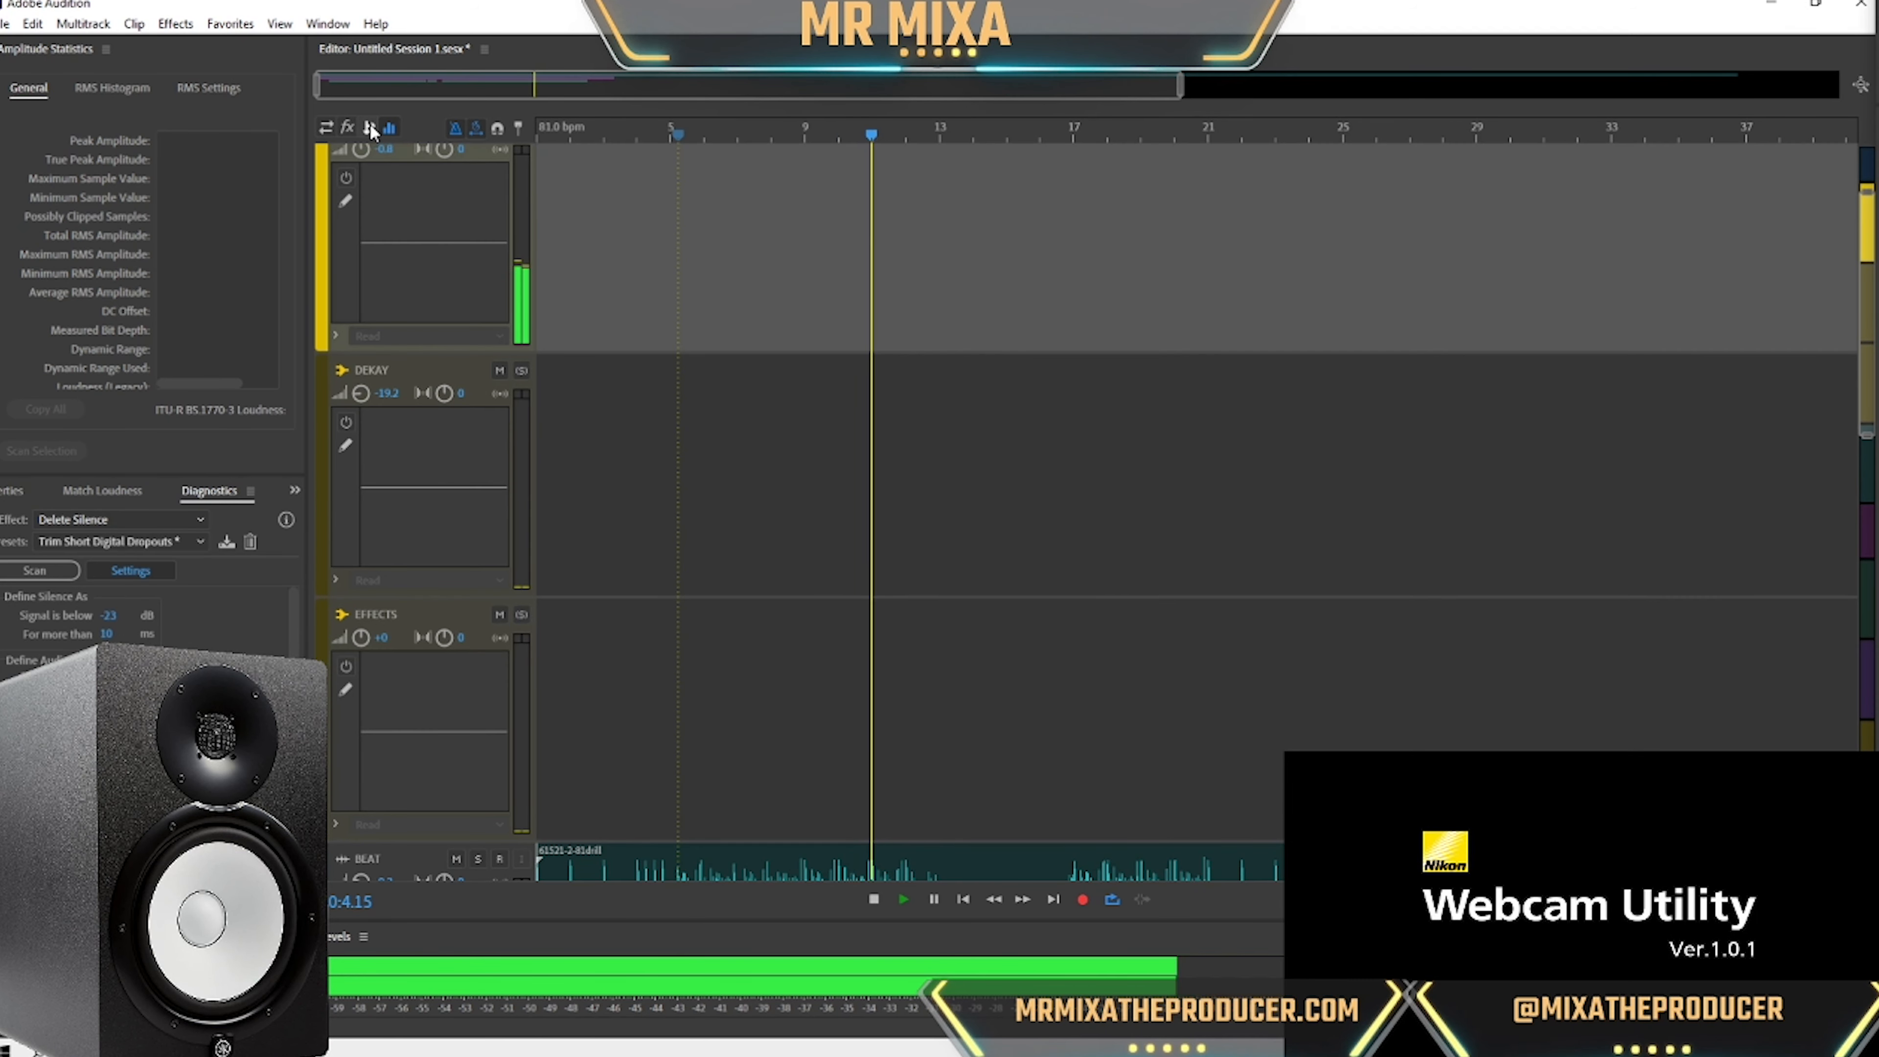
pyautogui.doubleClick(455, 191)
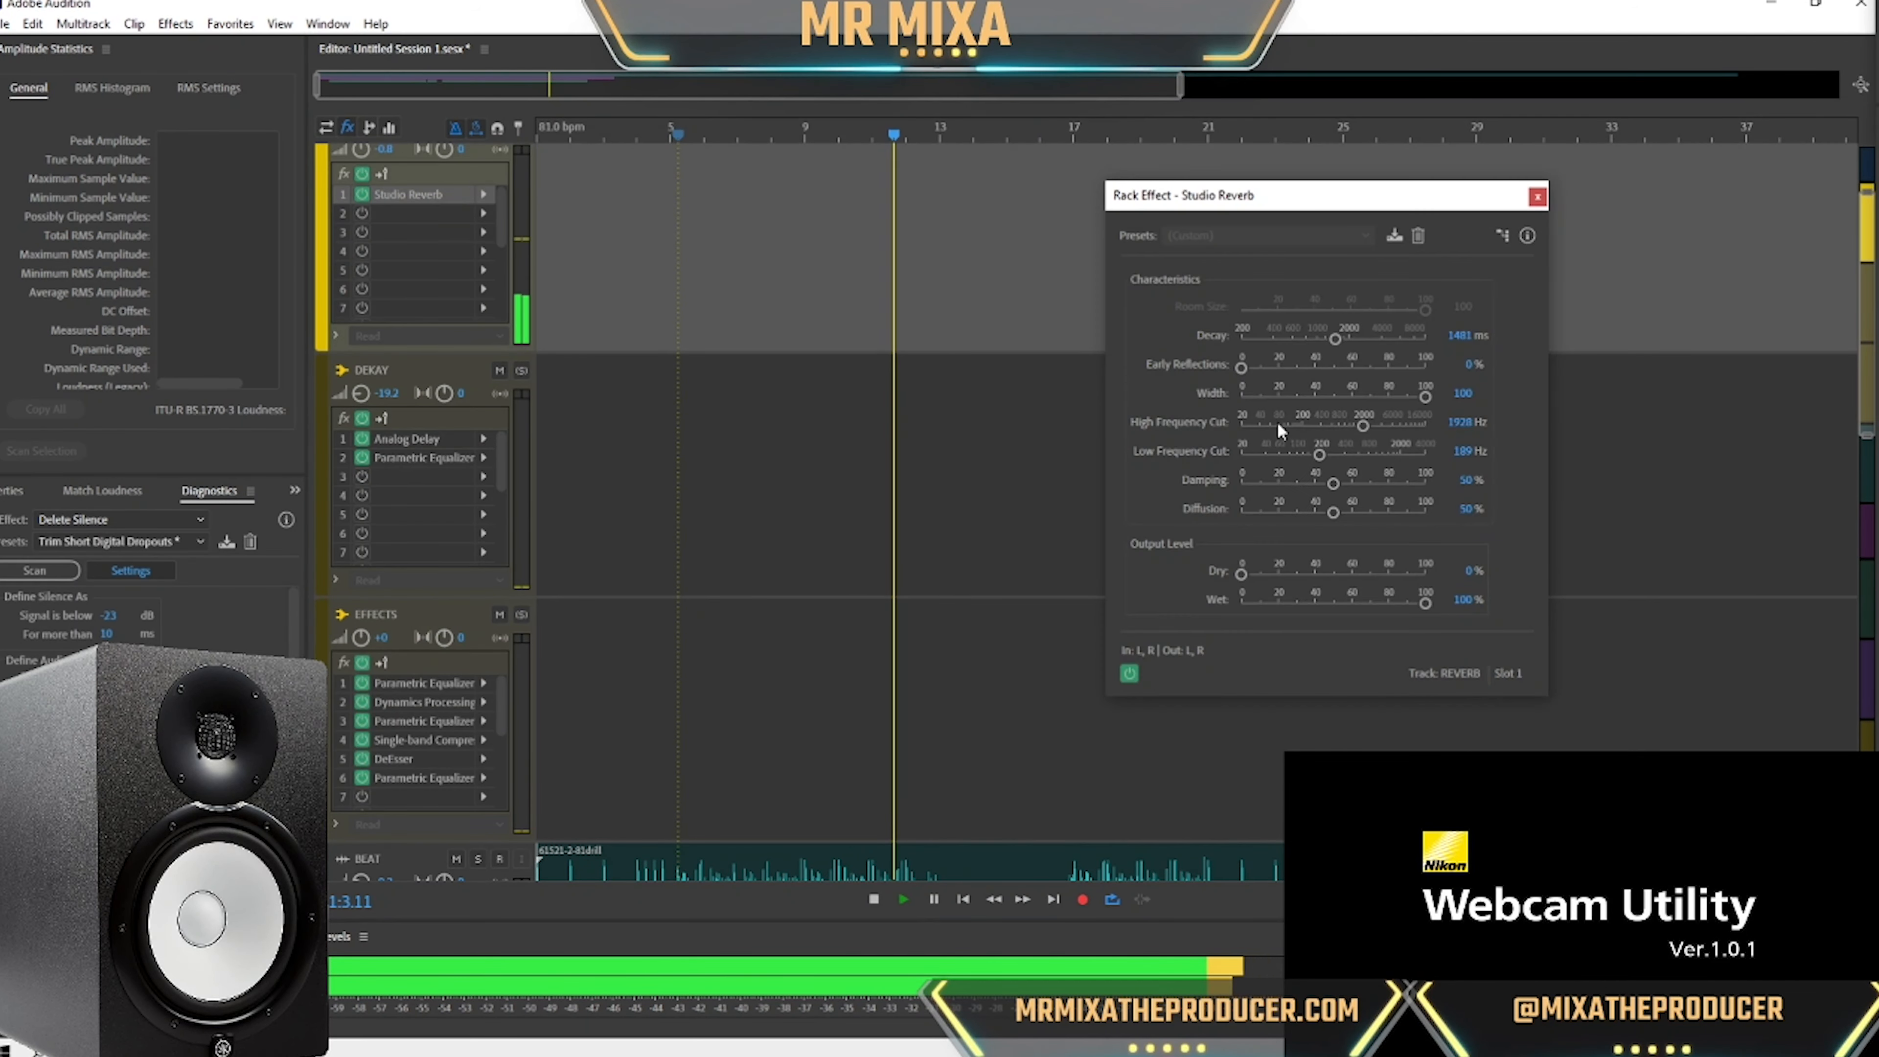
pyautogui.moveTo(1320, 455); pyautogui.dragTo(1285, 461)
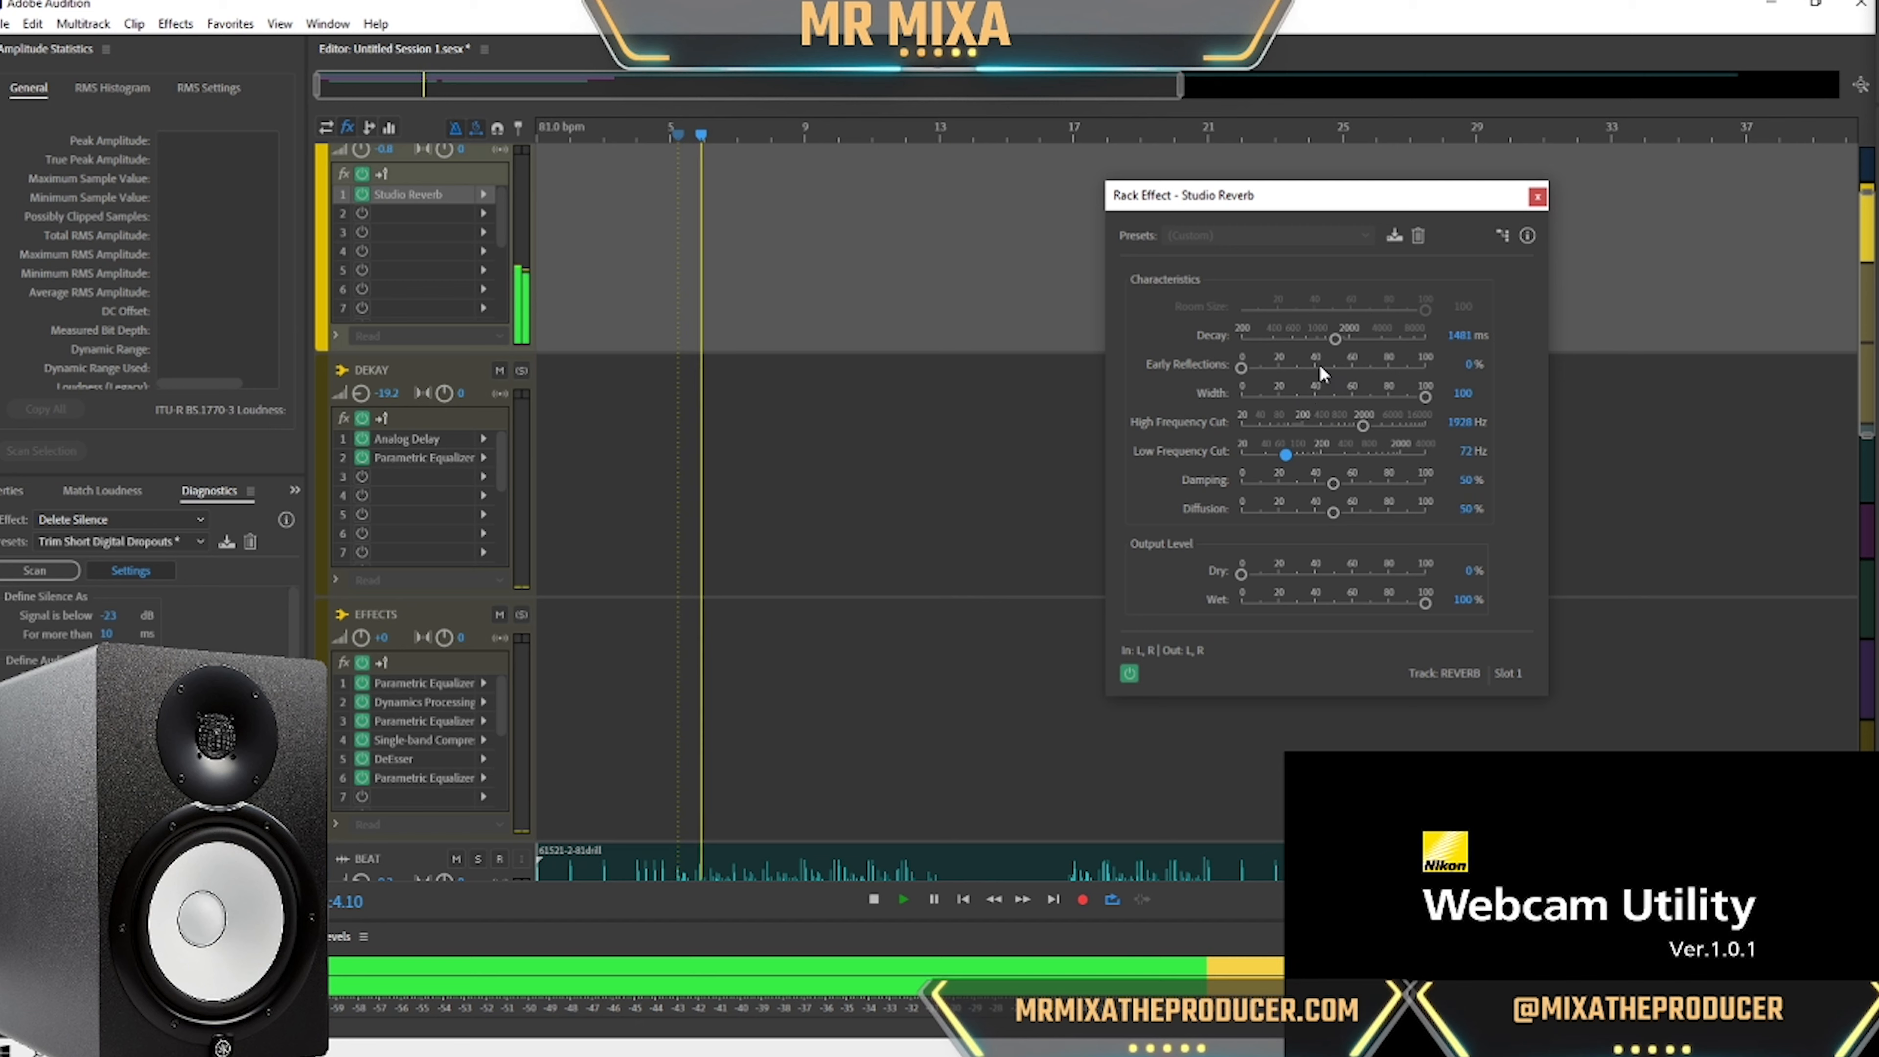
# Set the Studio Reverb decay to 5925 ms, lower the REVERB bus volume to -14.8 dB during playback, and close the effect.
pyautogui.moveTo(1336, 338); pyautogui.dragTo(1385, 354)
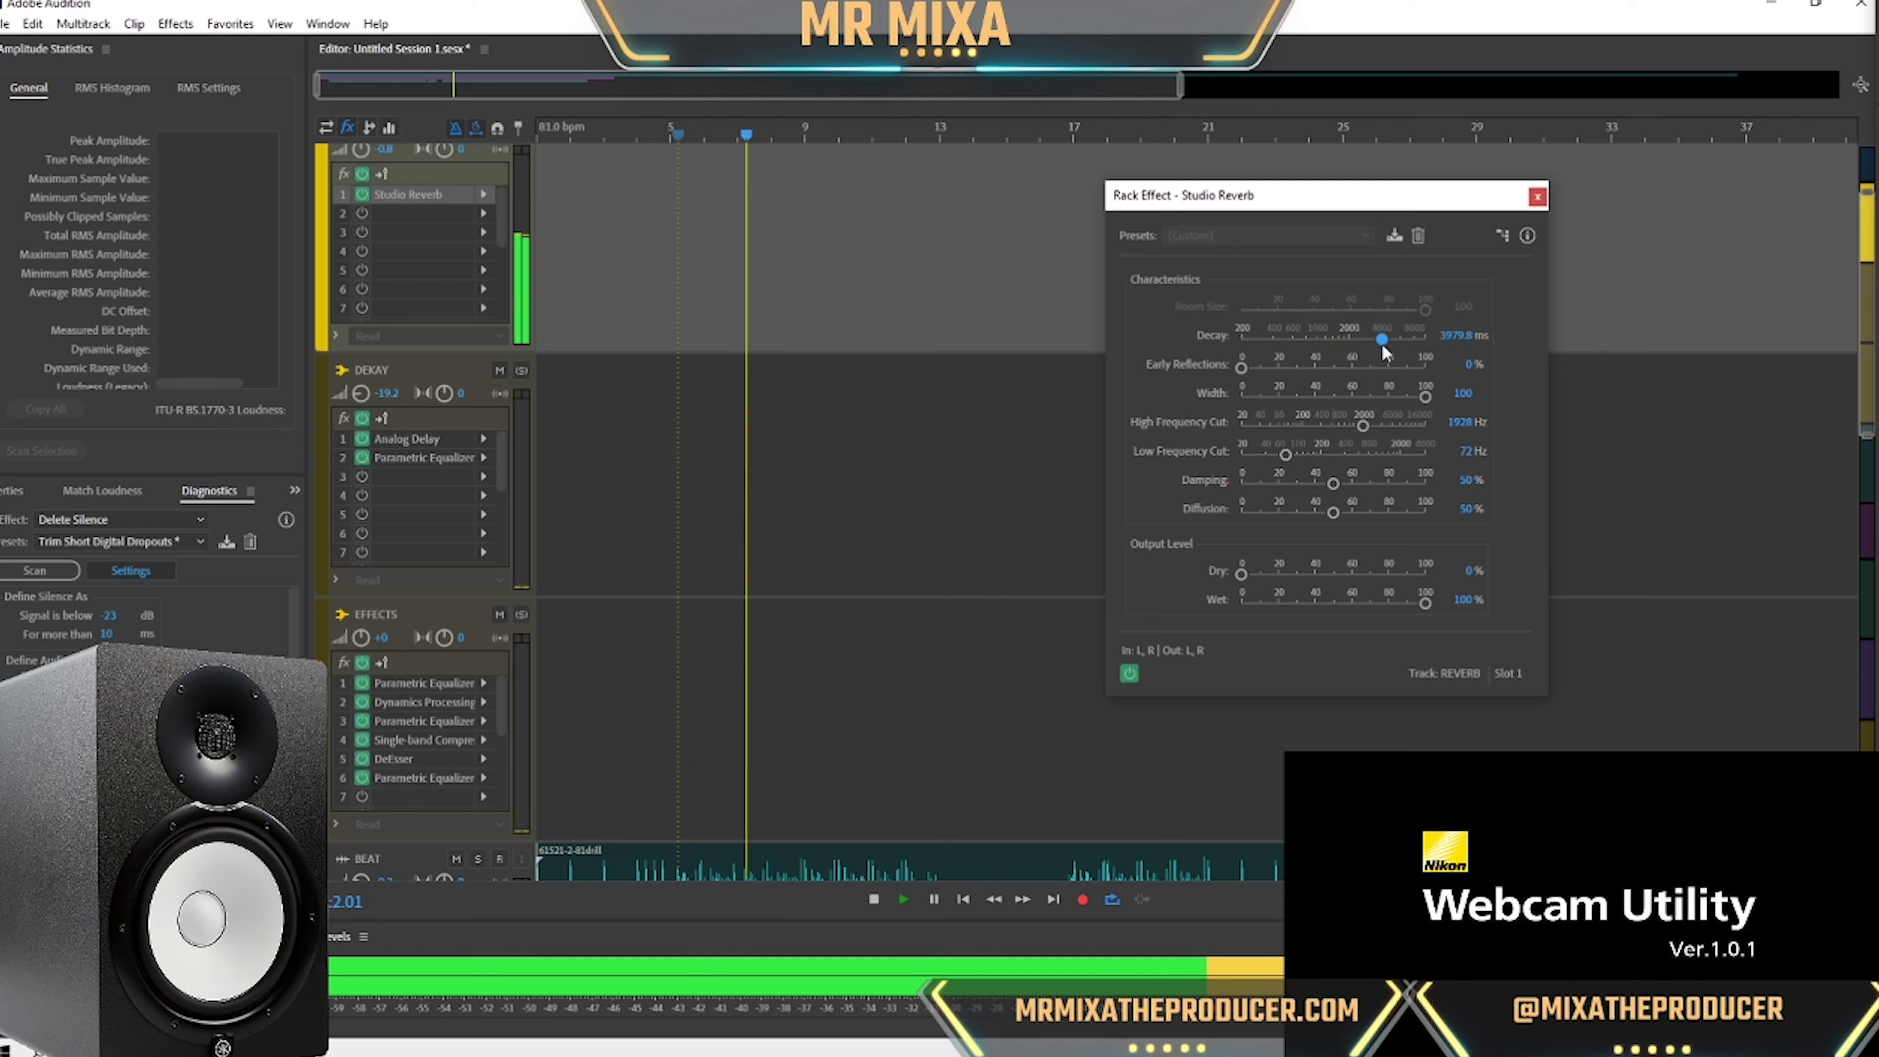
pyautogui.moveTo(1376, 345); pyautogui.dragTo(1409, 346)
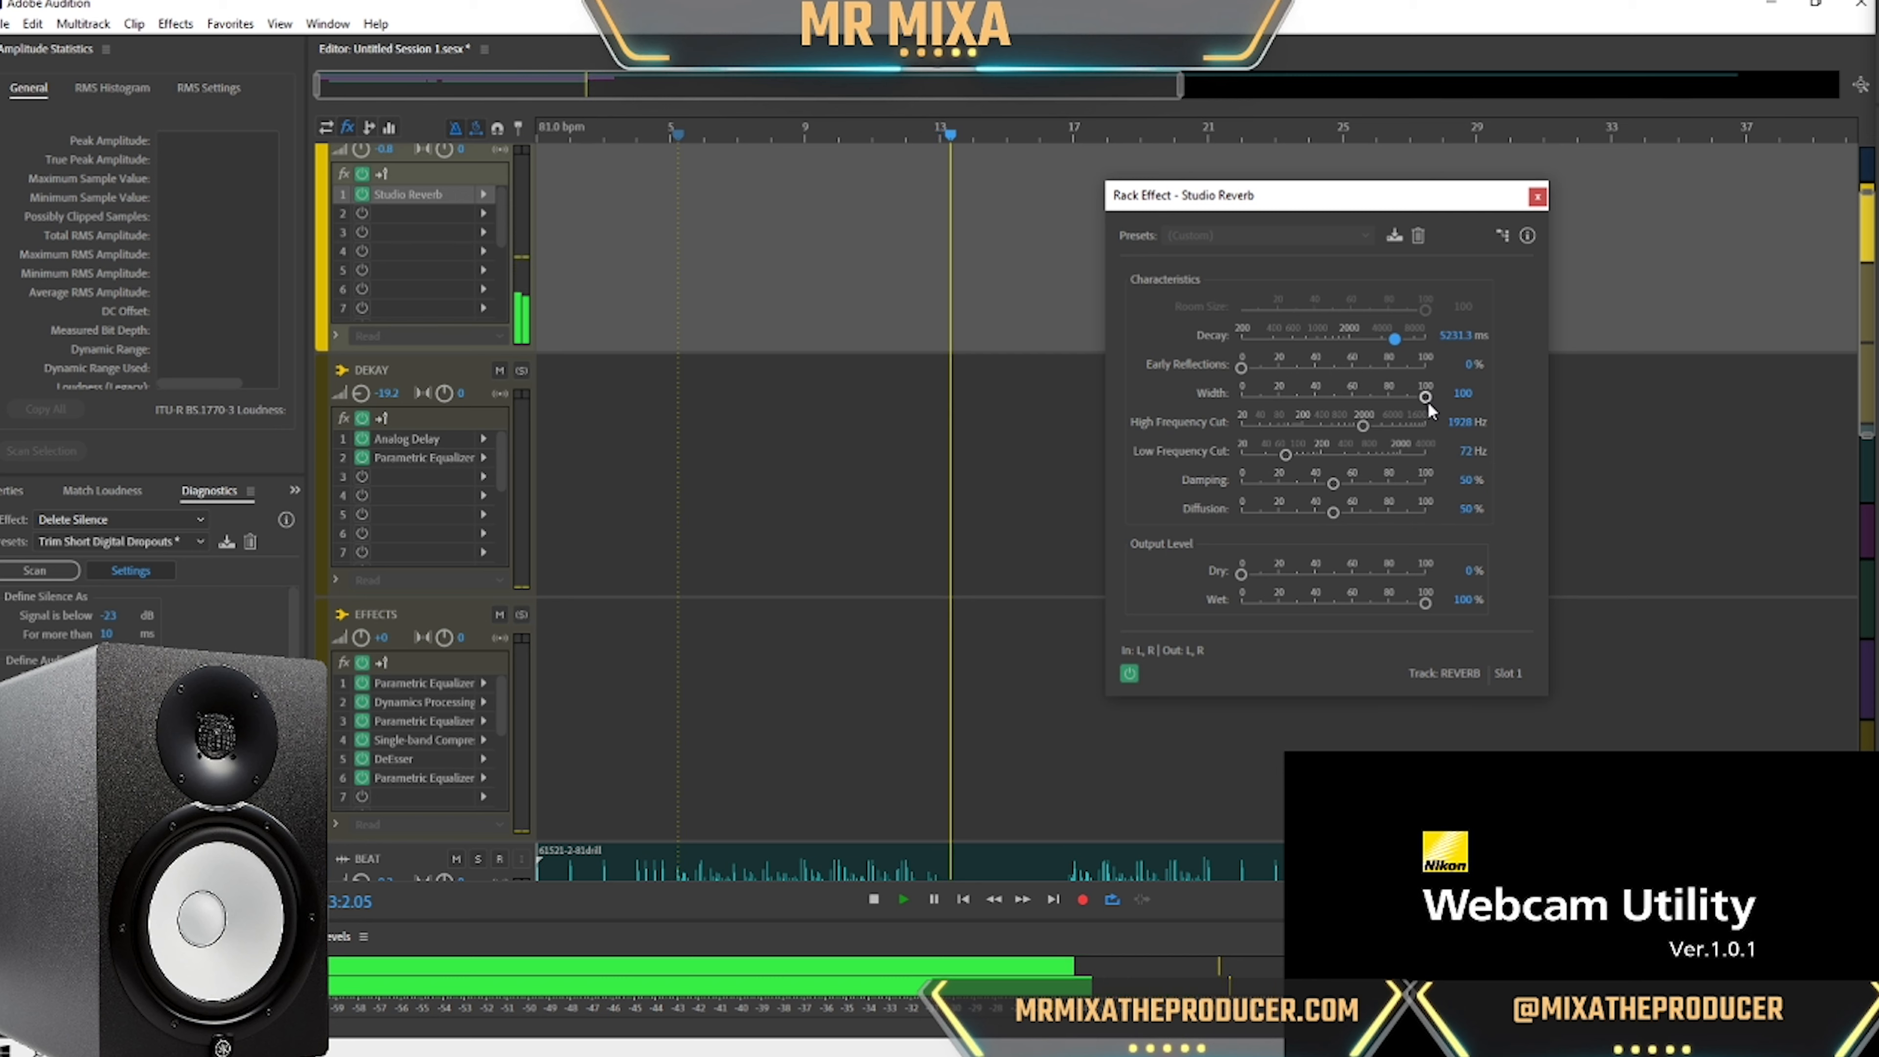
pyautogui.click(1454, 335)
pyautogui.write('6925')
pyautogui.press('Return')
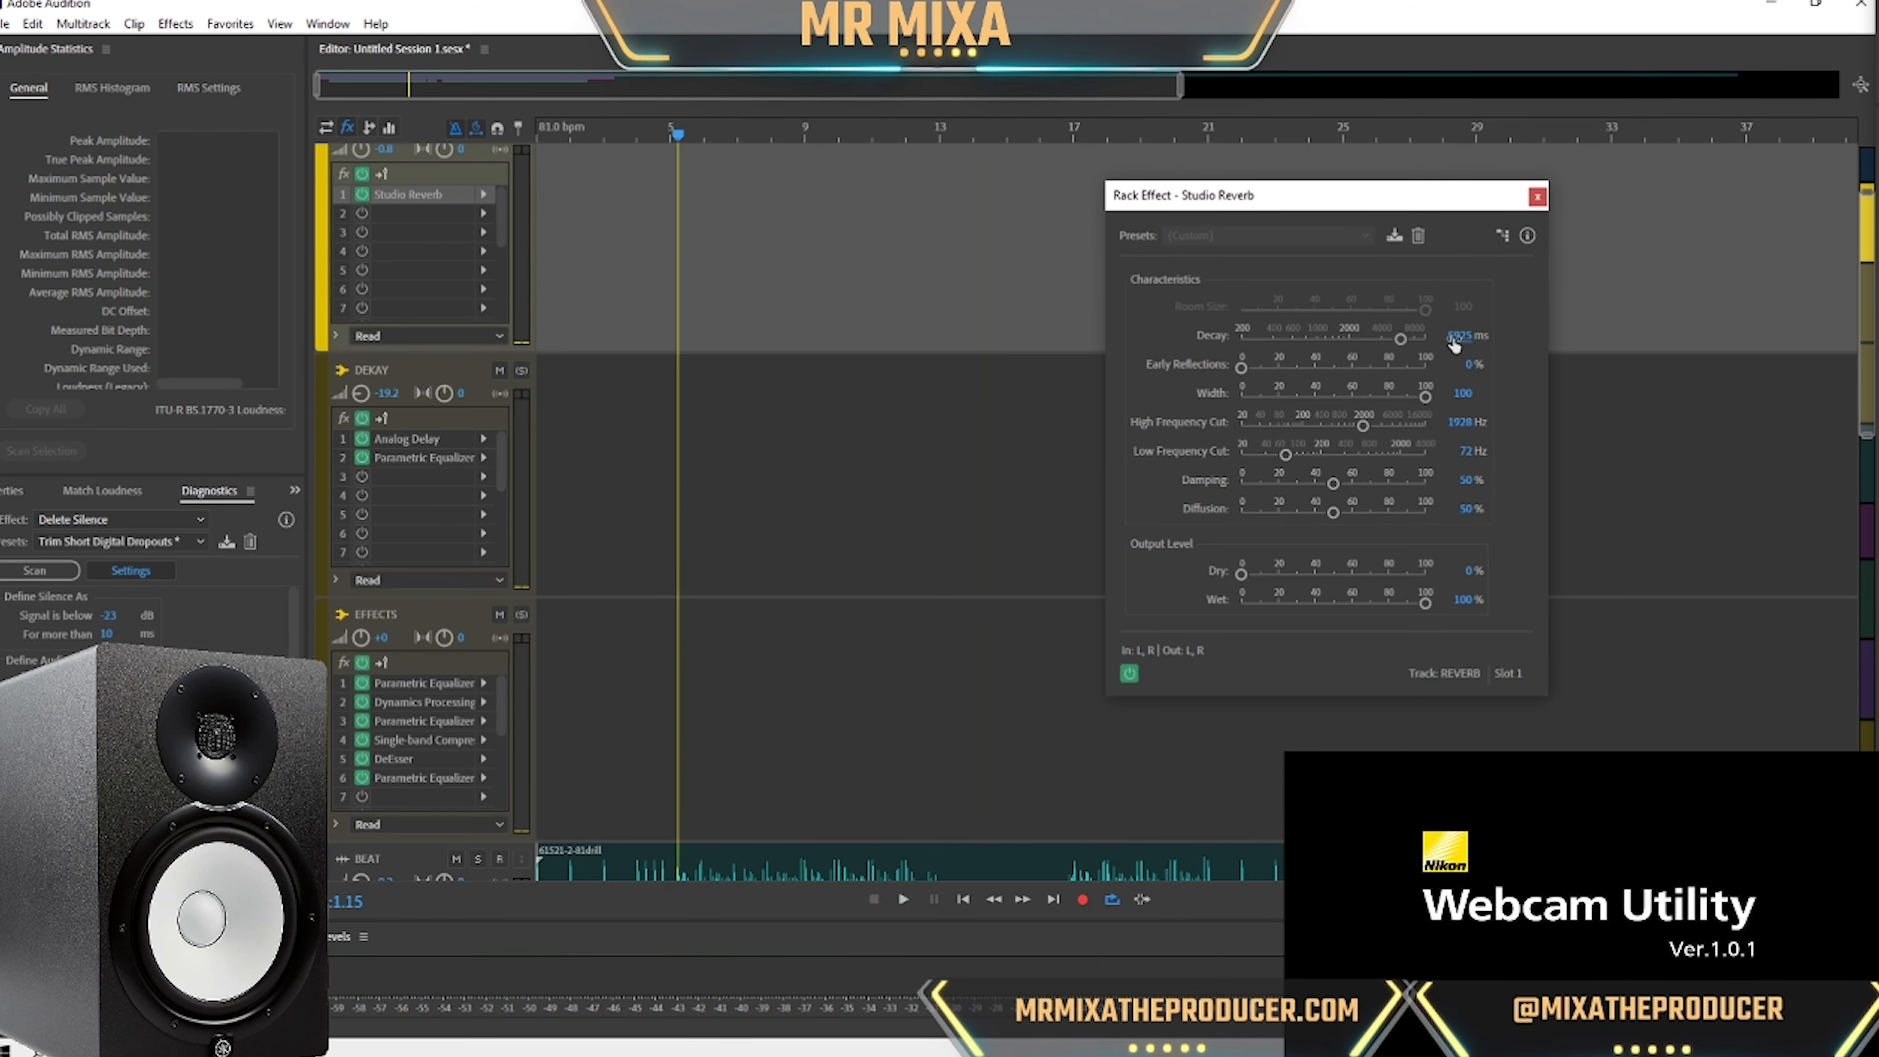
pyautogui.press('space')
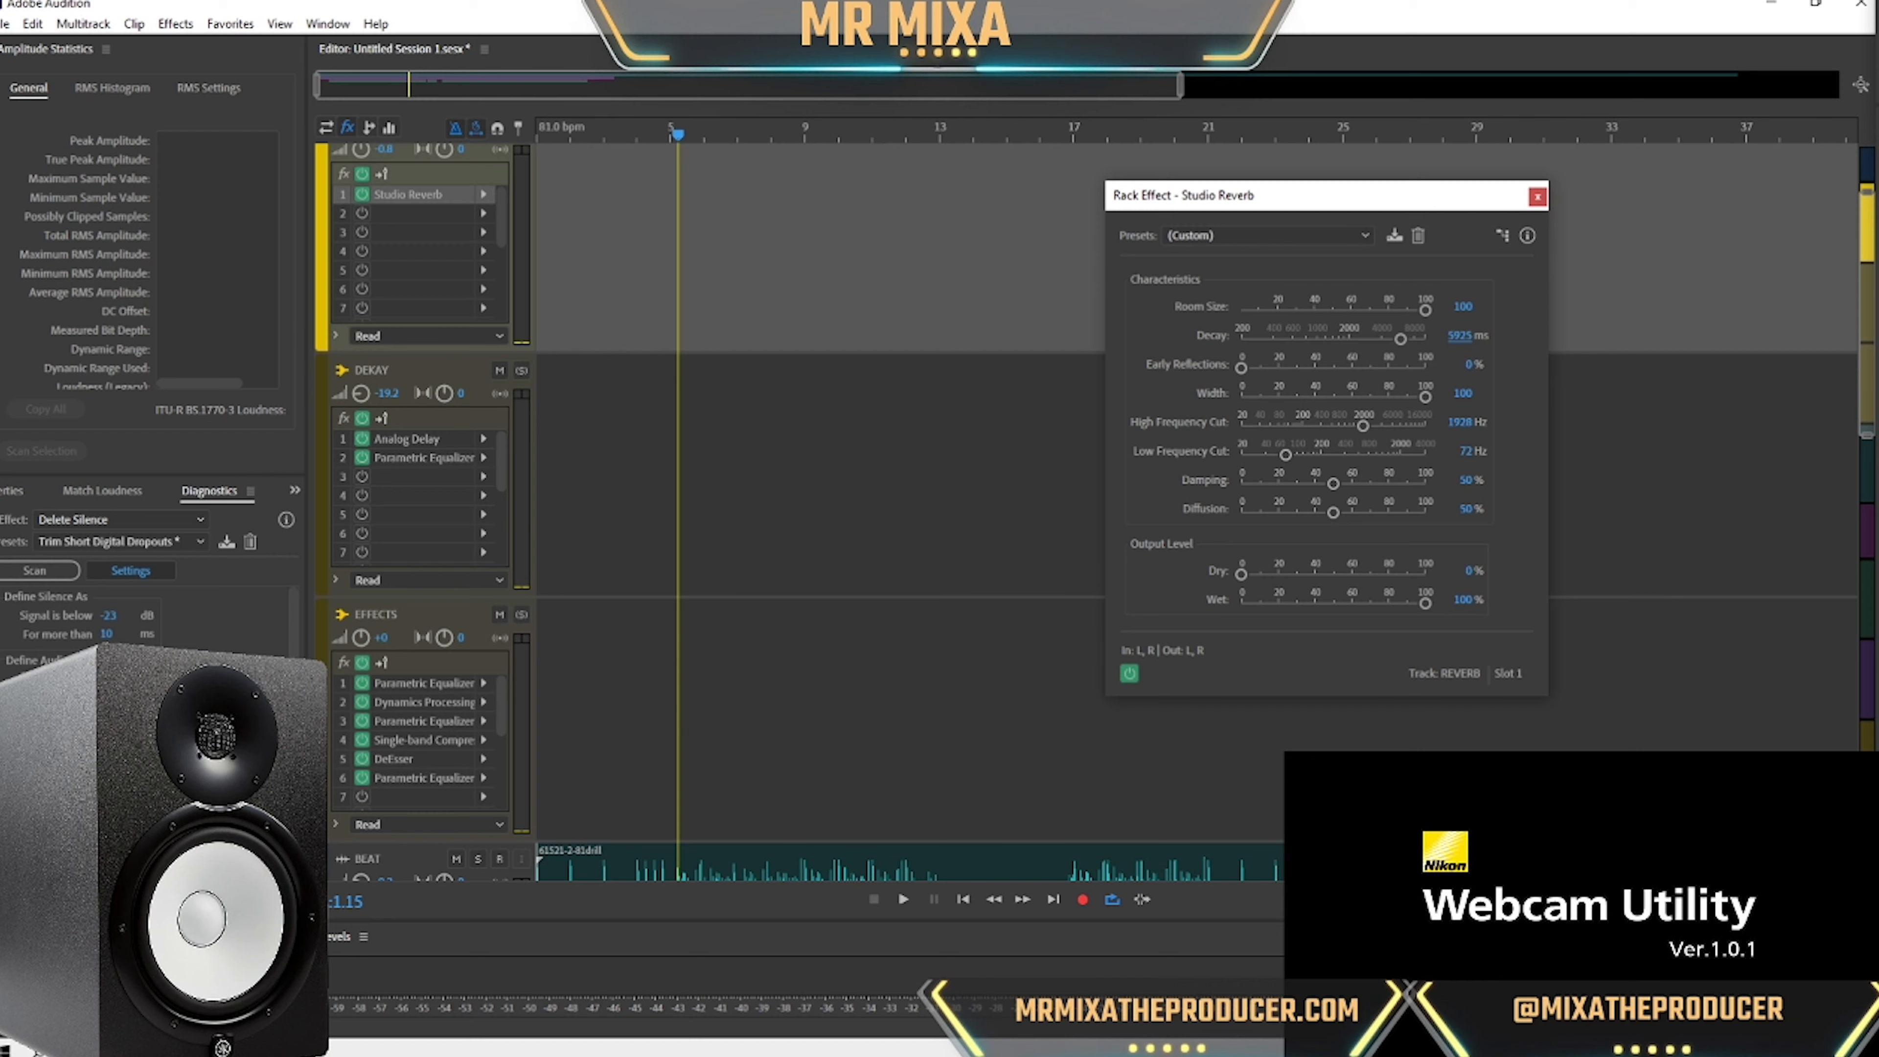
pyautogui.press('space')
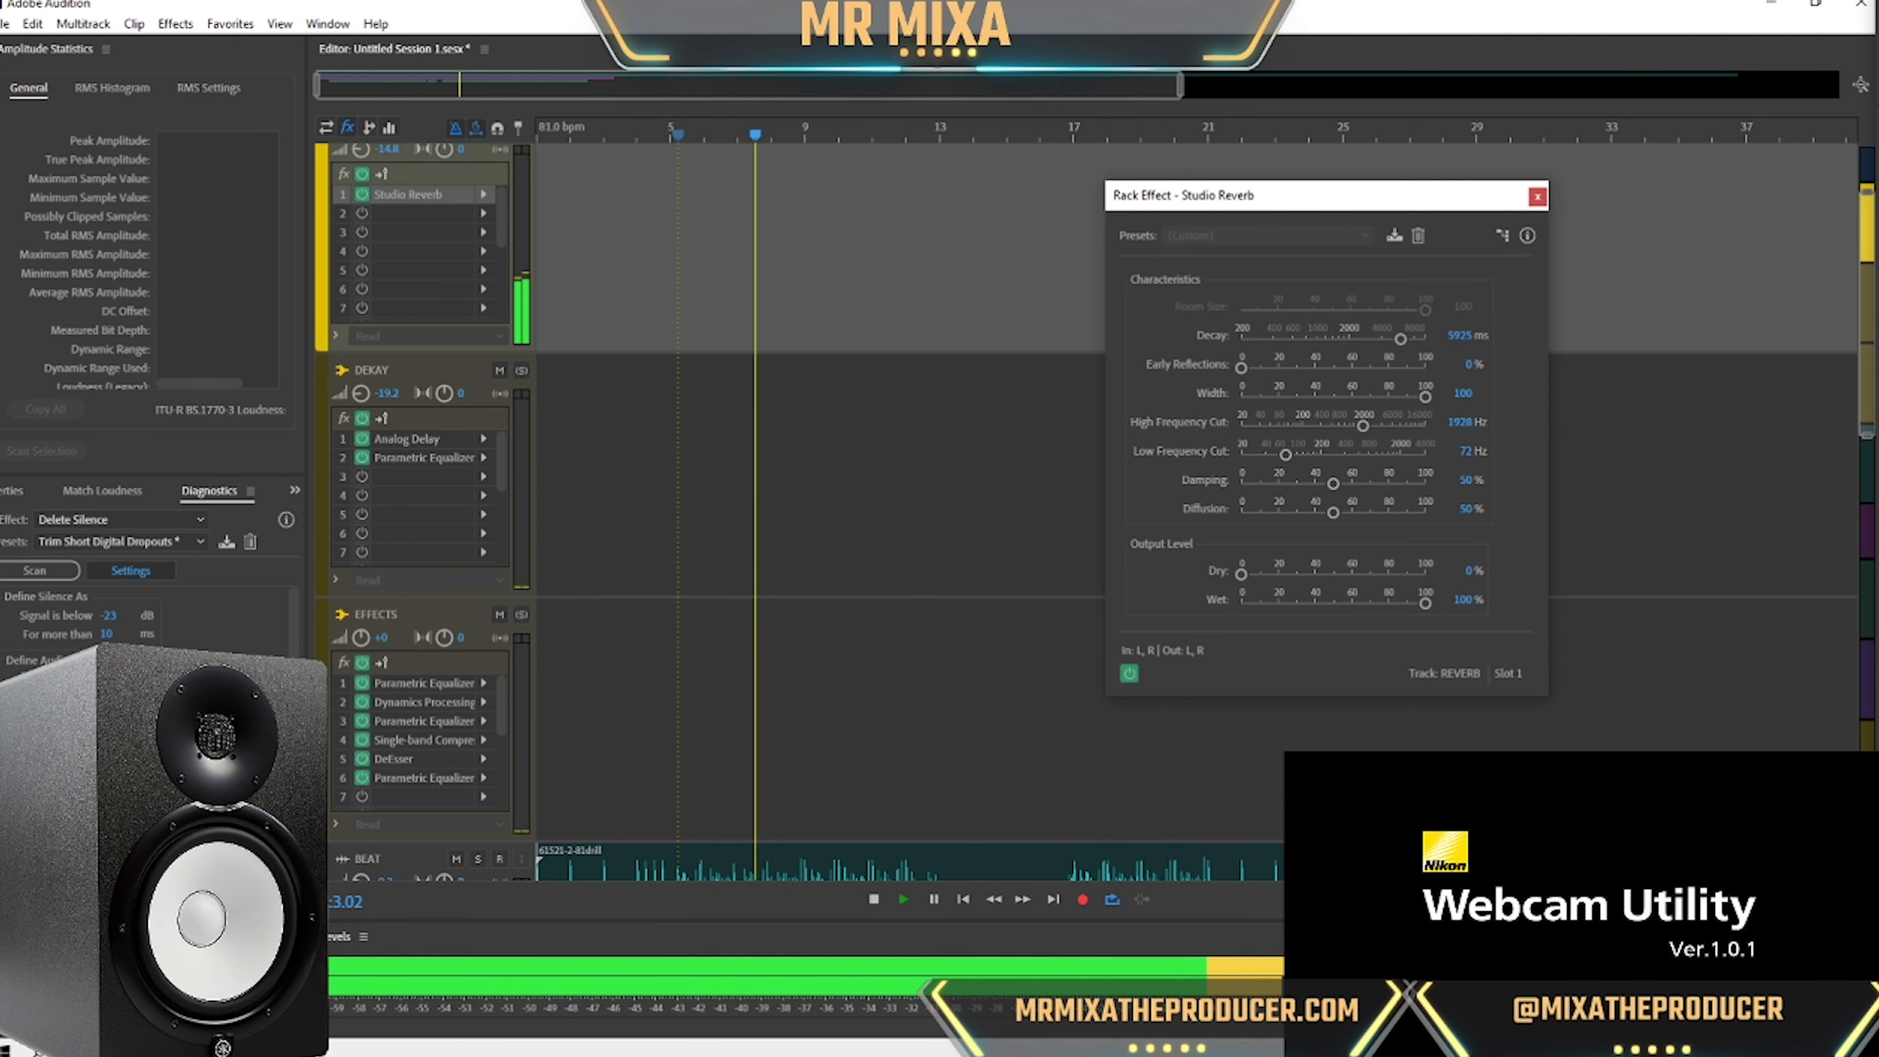
pyautogui.click(1537, 197)
# Restart playback just before bar 5 of the Bounce_1 clip and save the session together with the changes to Bounce_1.wav.
pyautogui.scroll(-10, 449, 398)
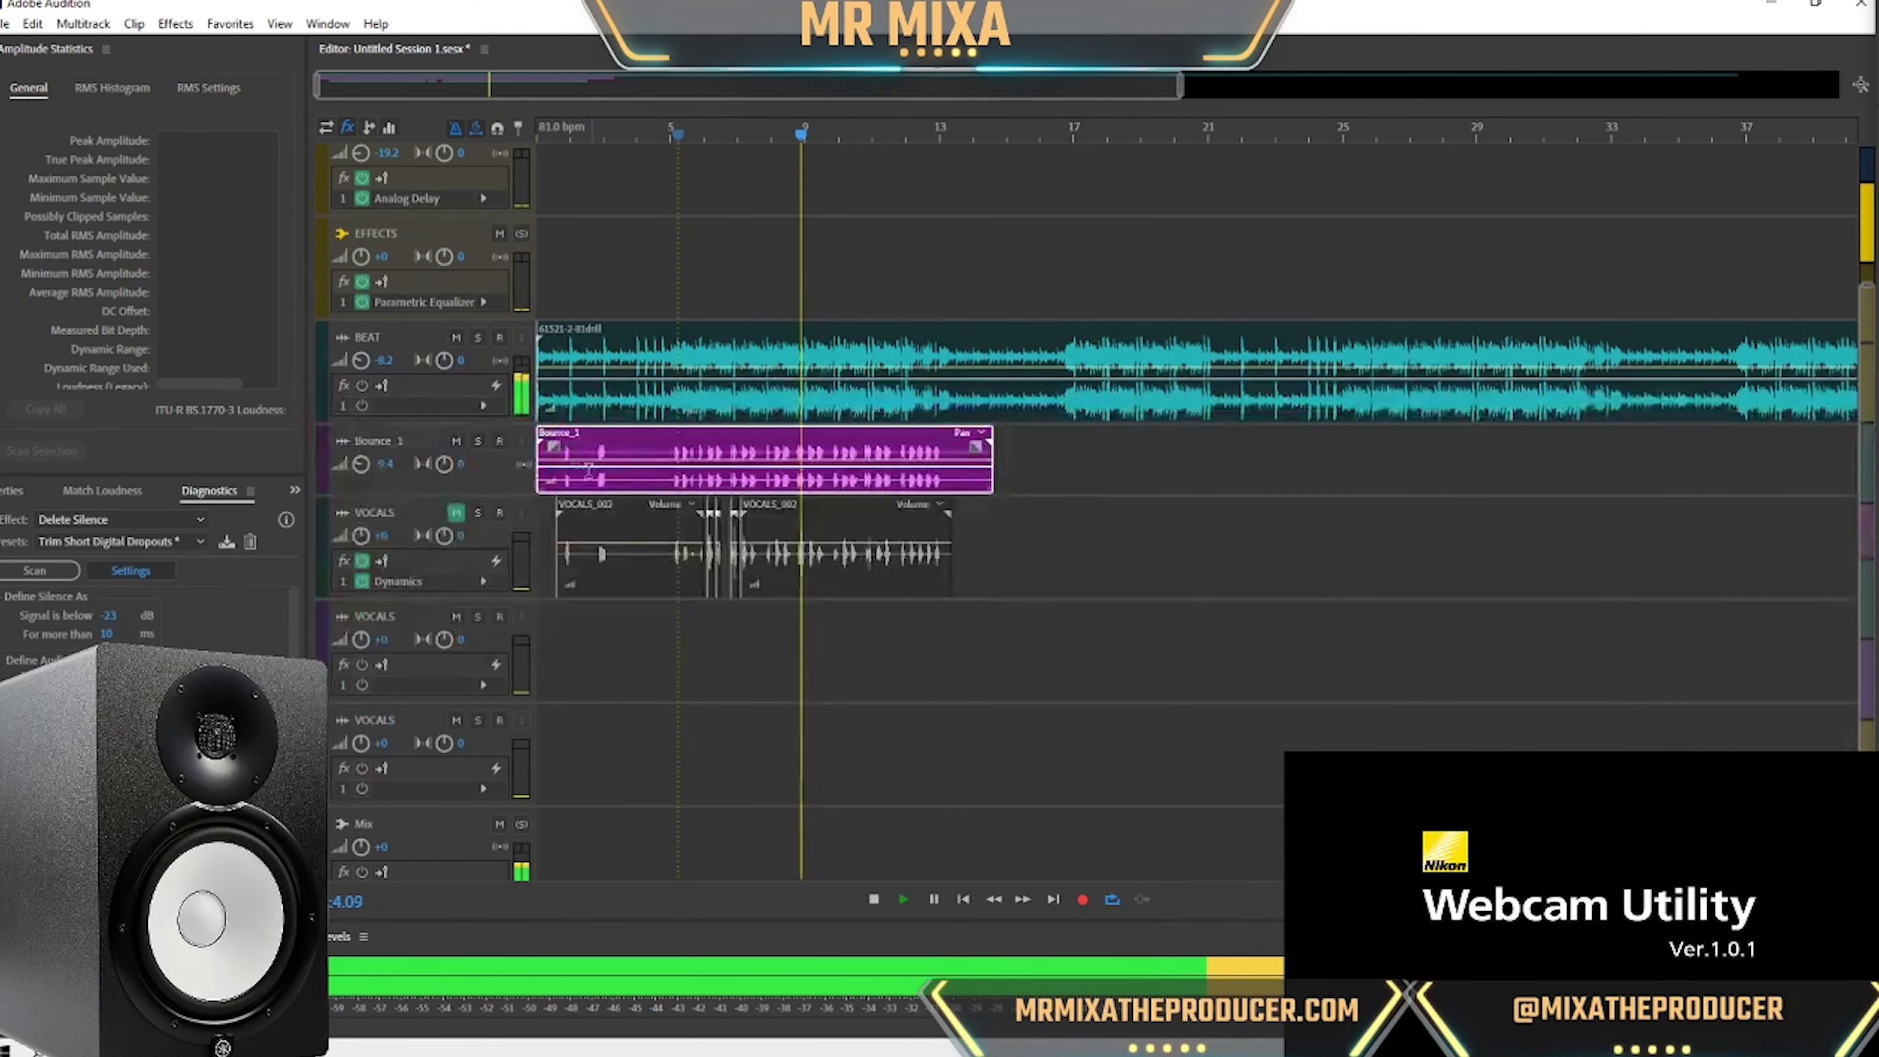
pyautogui.scroll(1, 464, 485)
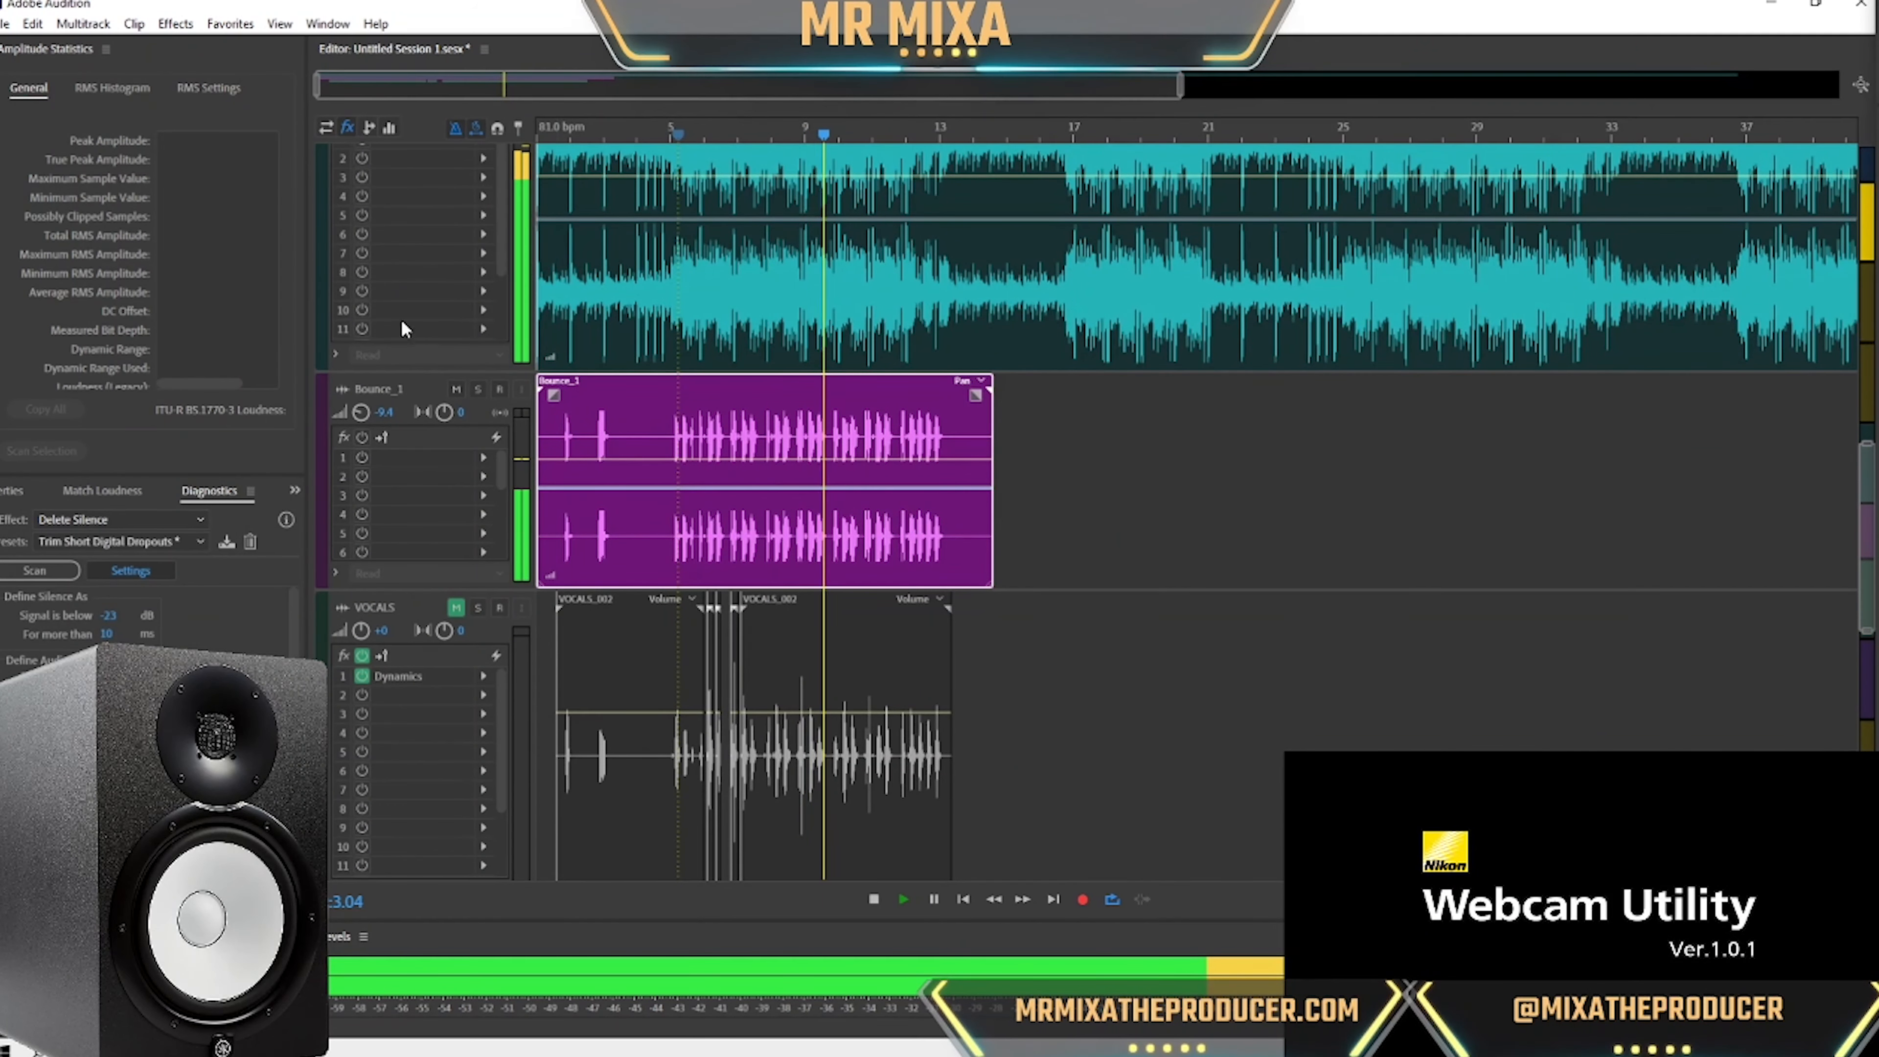
pyautogui.scroll(2, 434, 264)
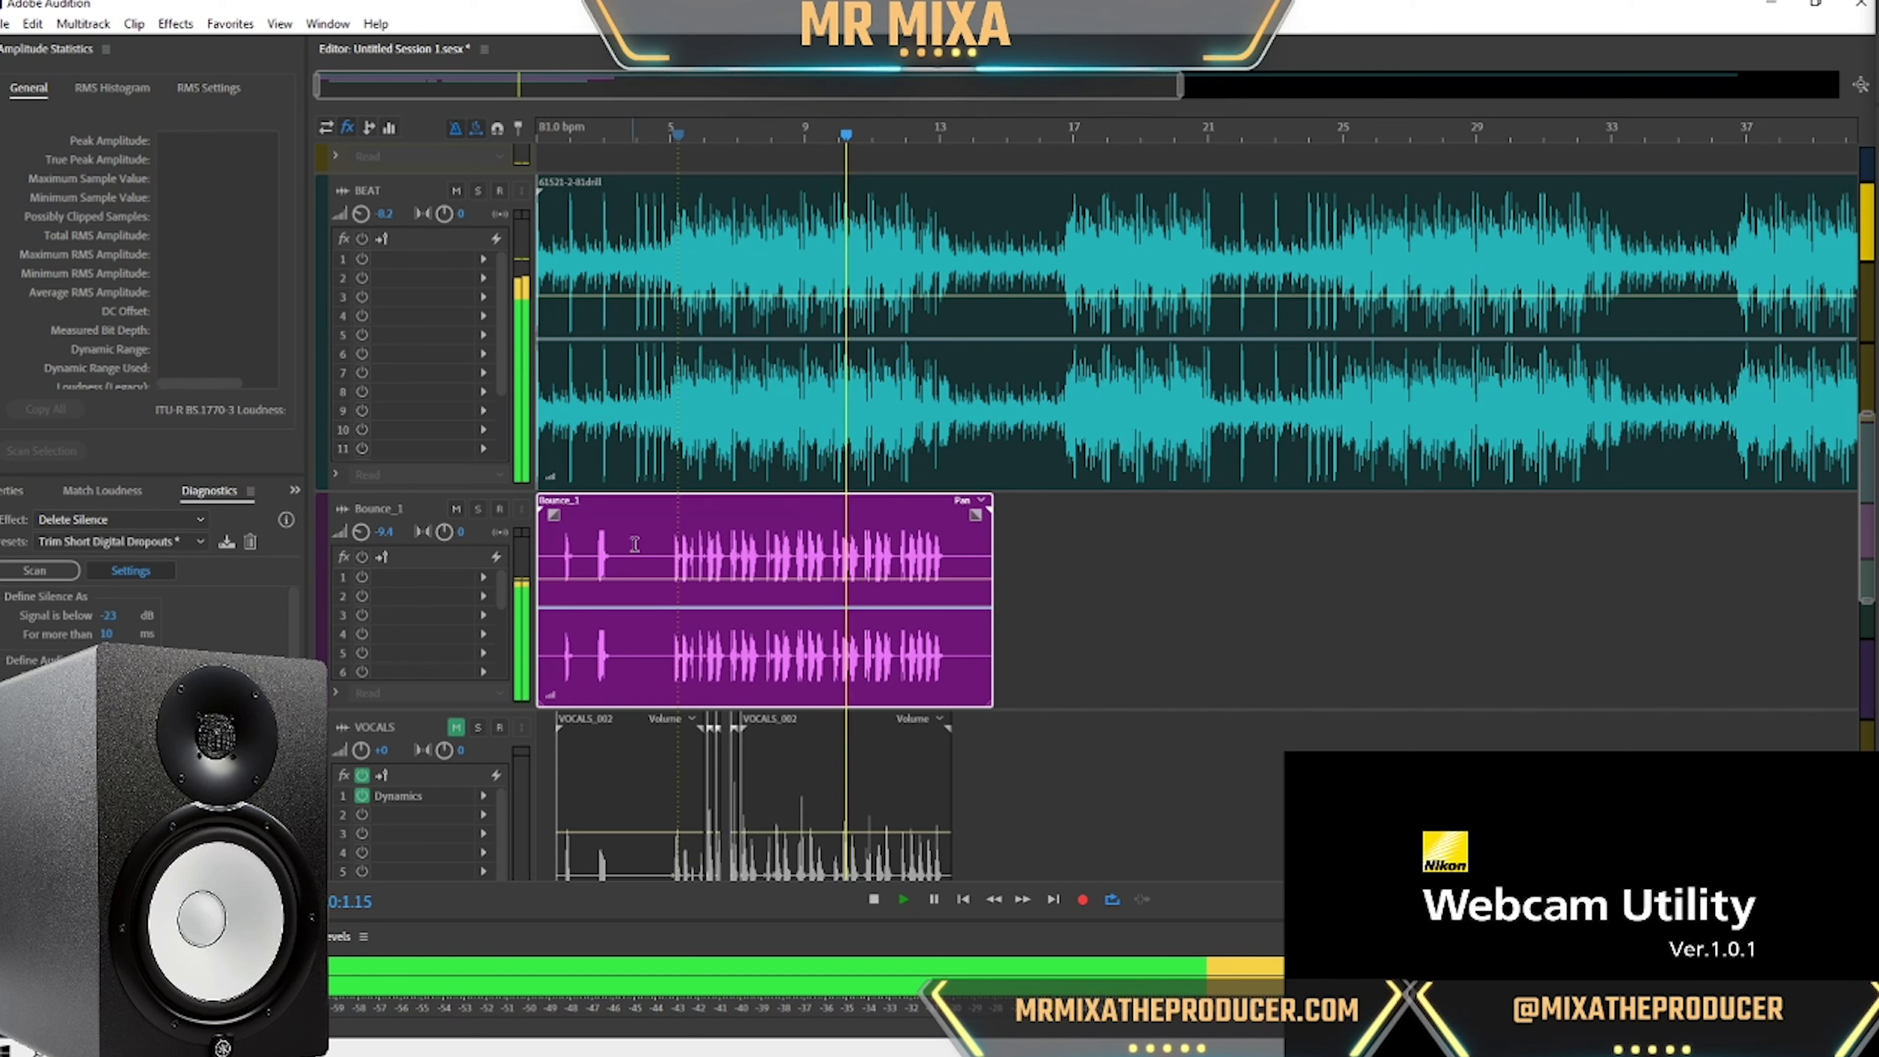
pyautogui.click(668, 552)
pyautogui.hotkey('ctrl', 's')
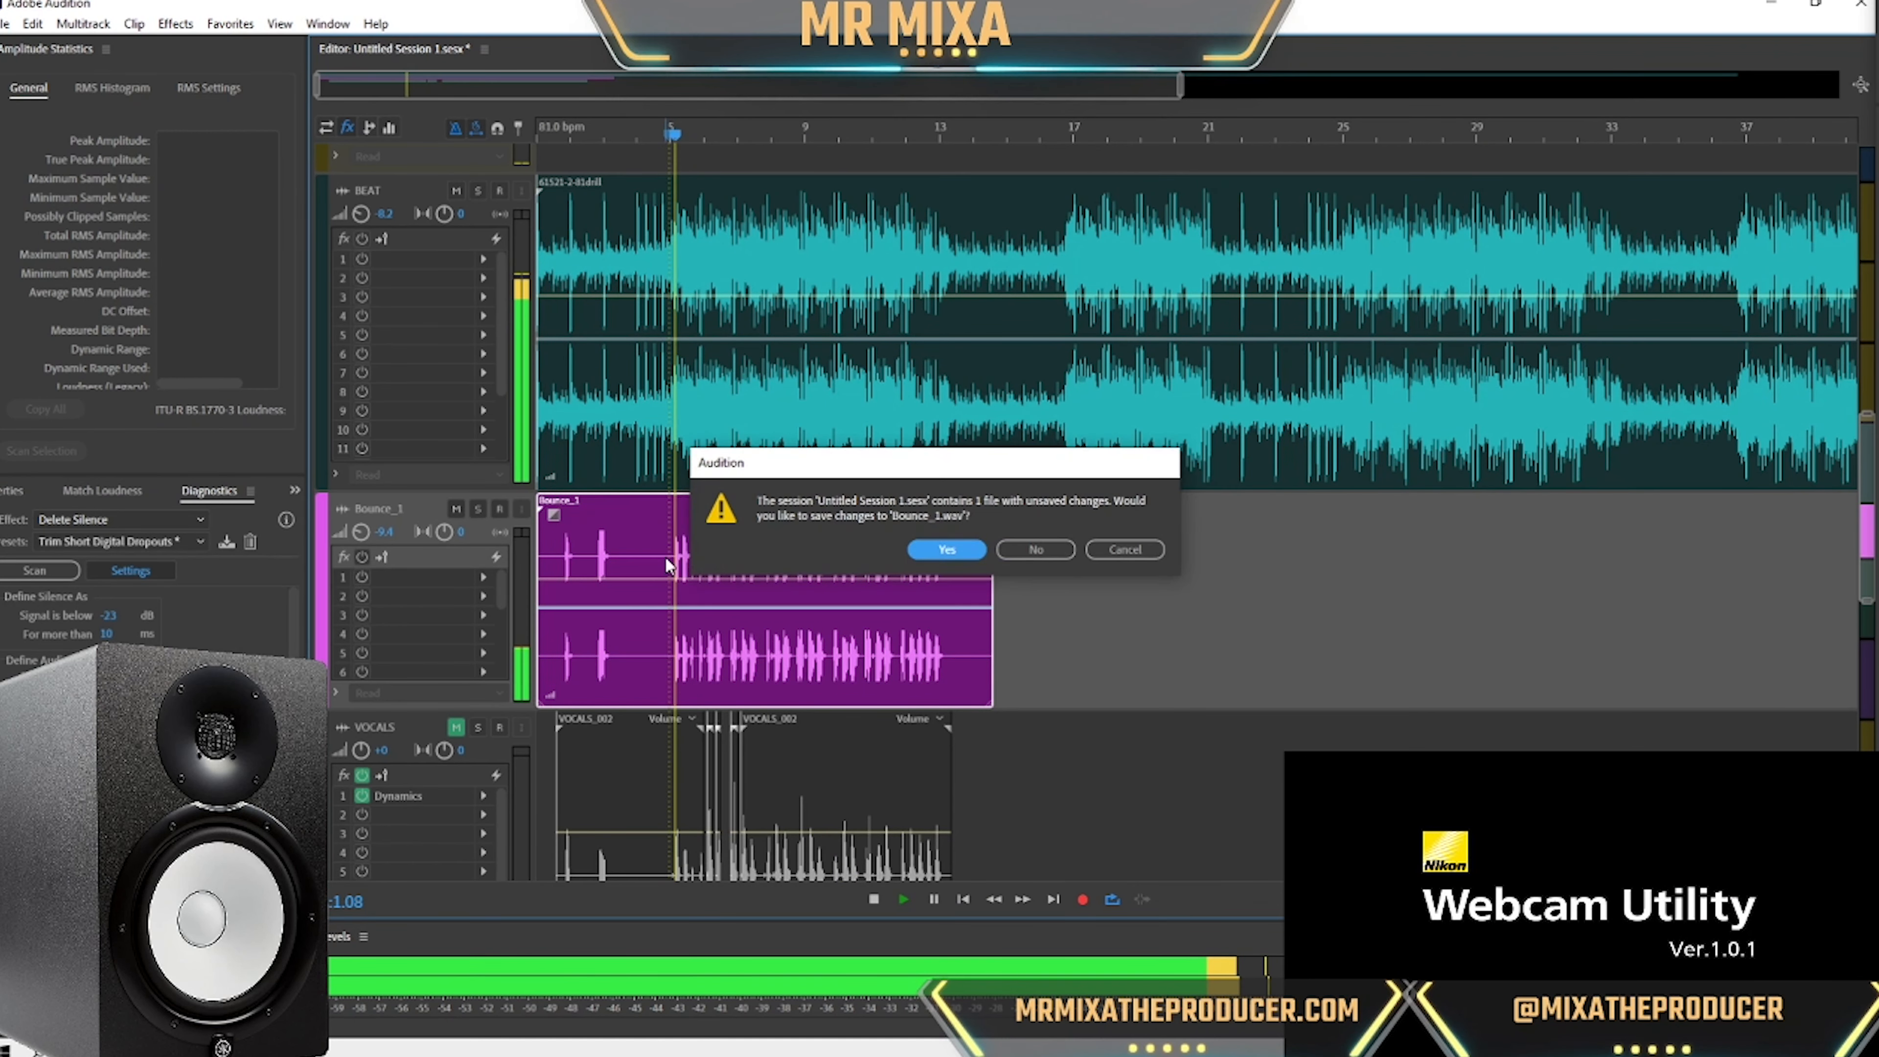
pyautogui.click(947, 550)
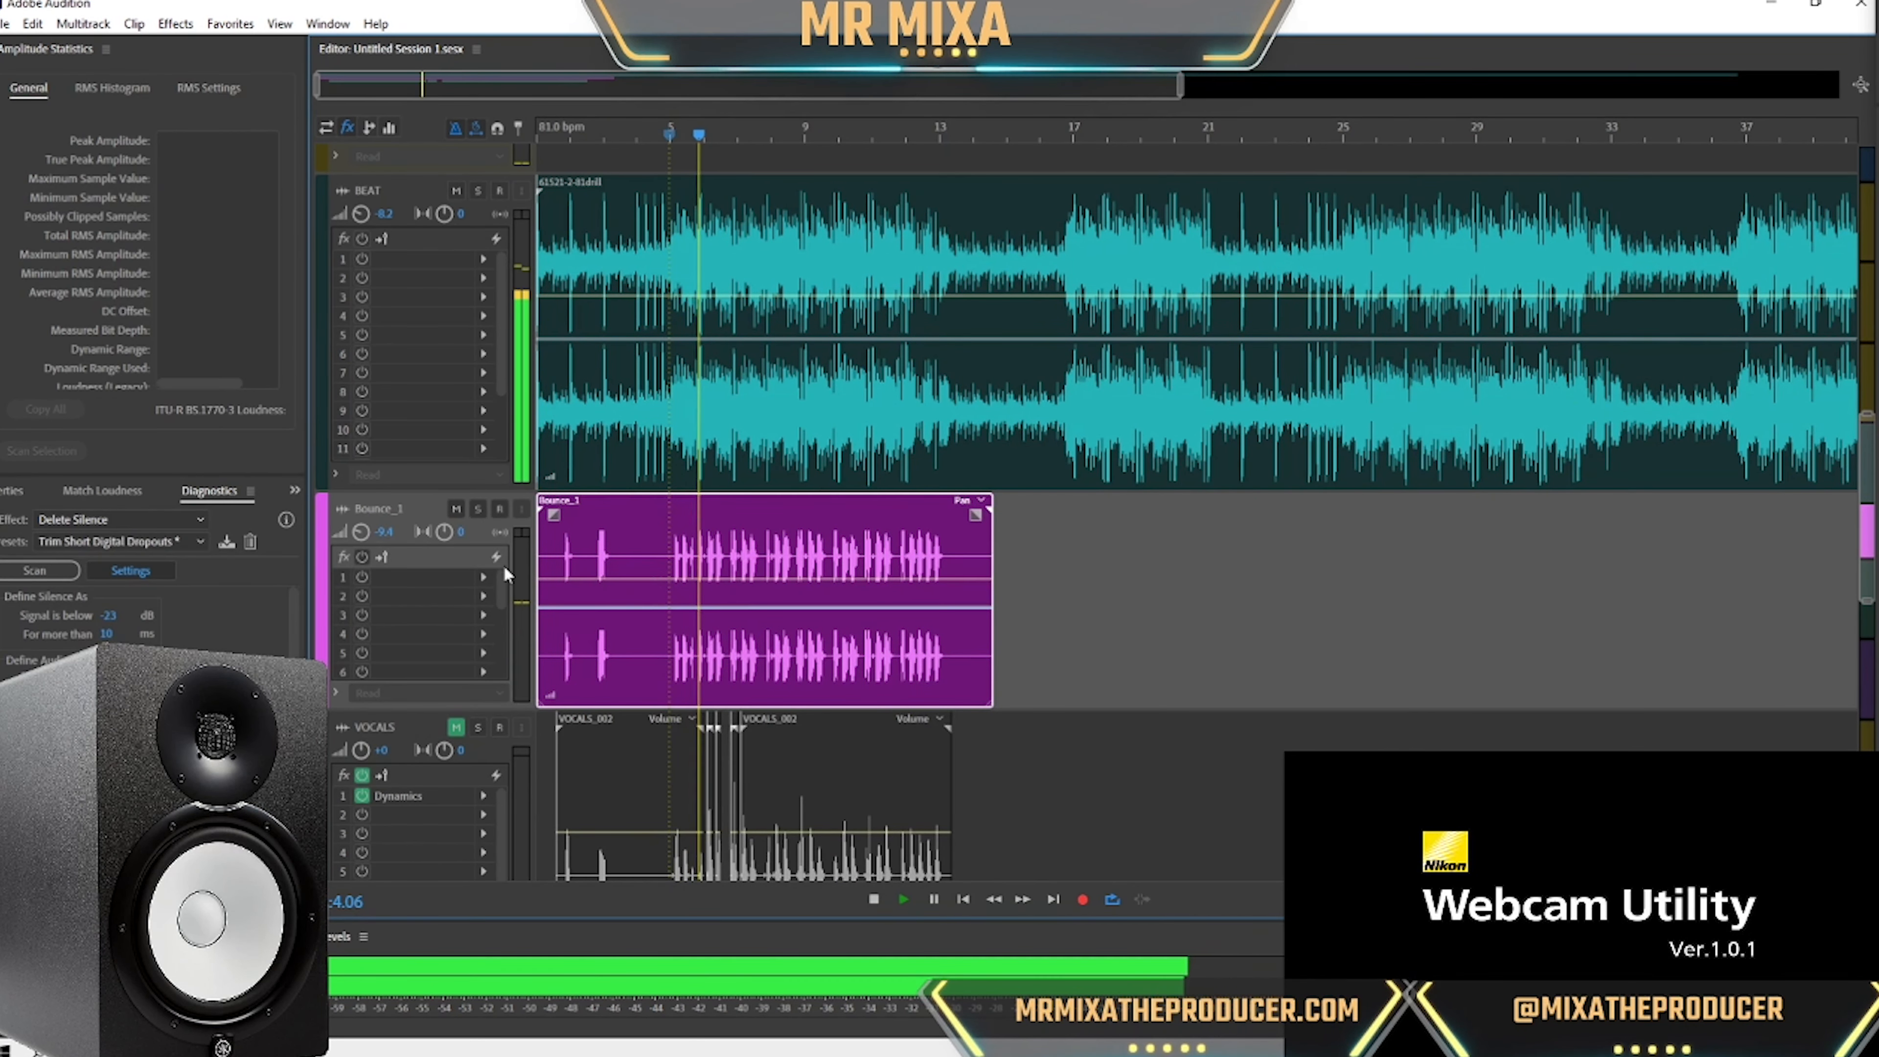
# Mute and unmute the BEAT track during playback to compare the vocal alone with the full mix.
pyautogui.scroll(4, 483, 513)
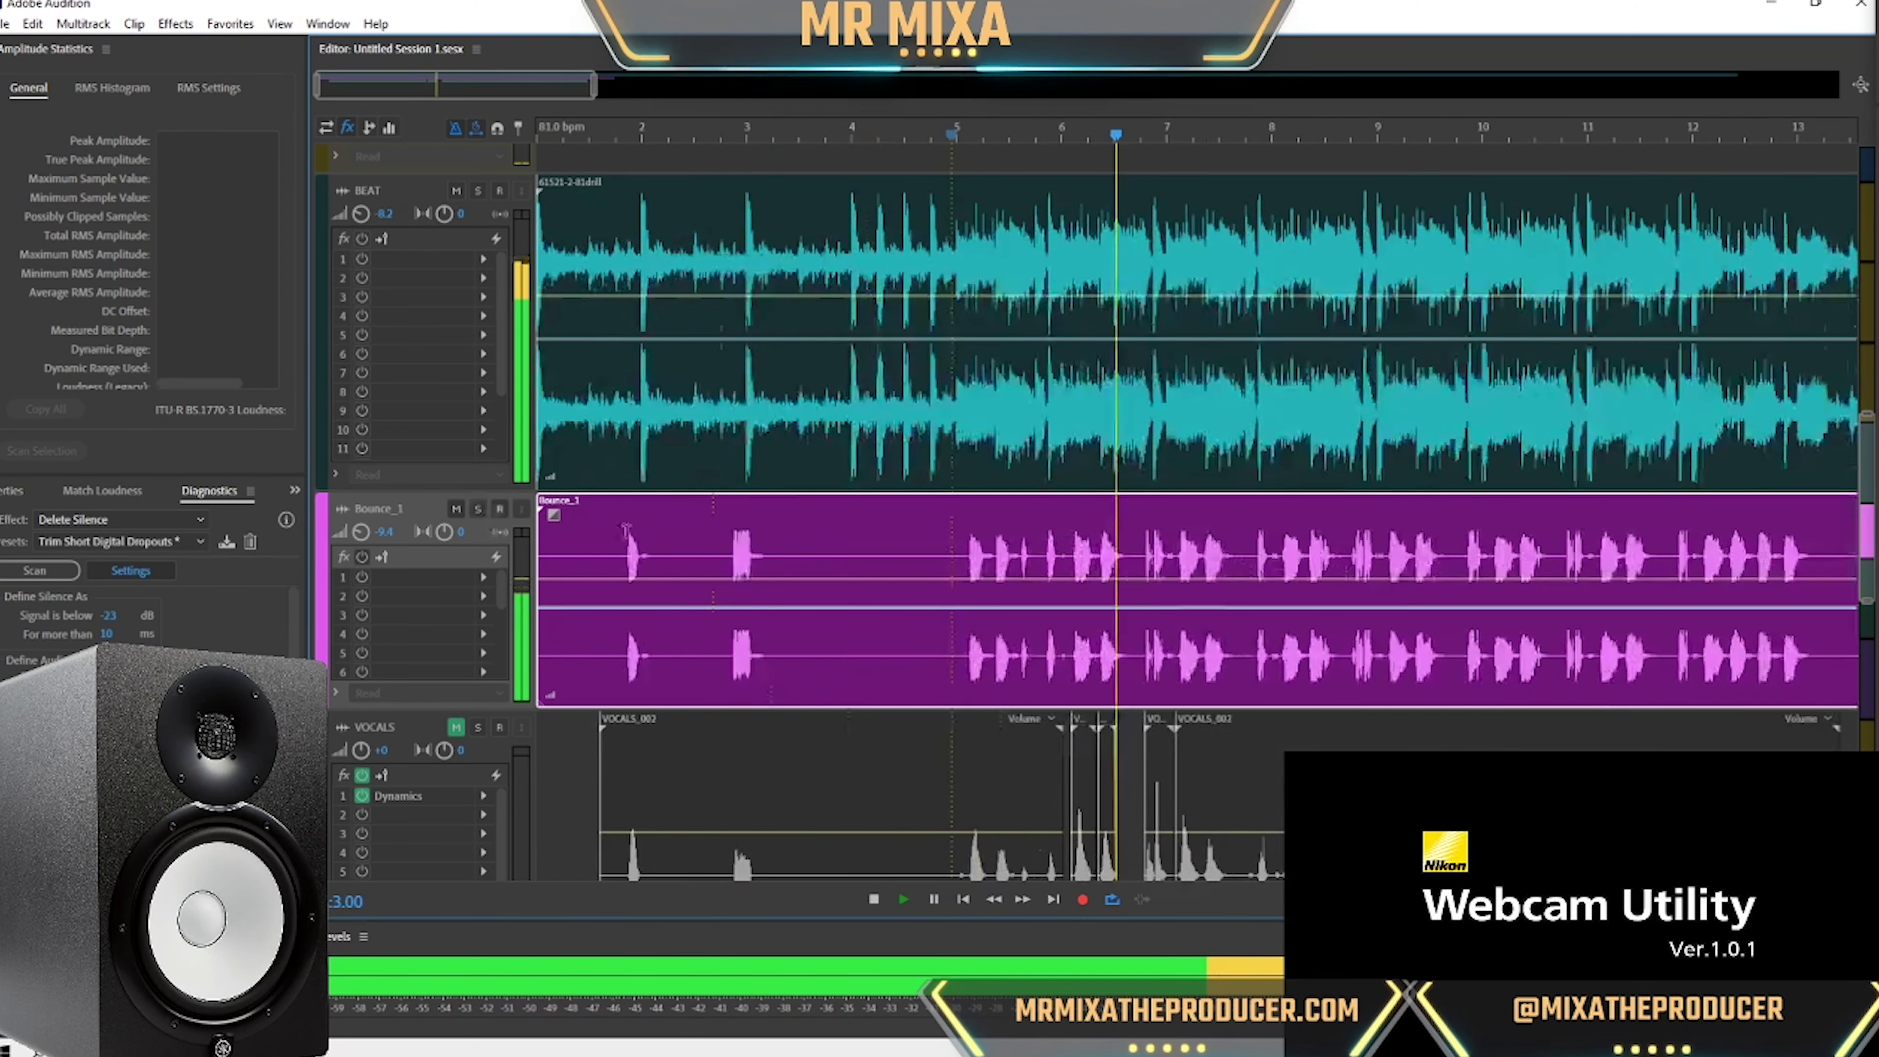
pyautogui.scroll(3, 627, 529)
pyautogui.scroll(2, 769, 327)
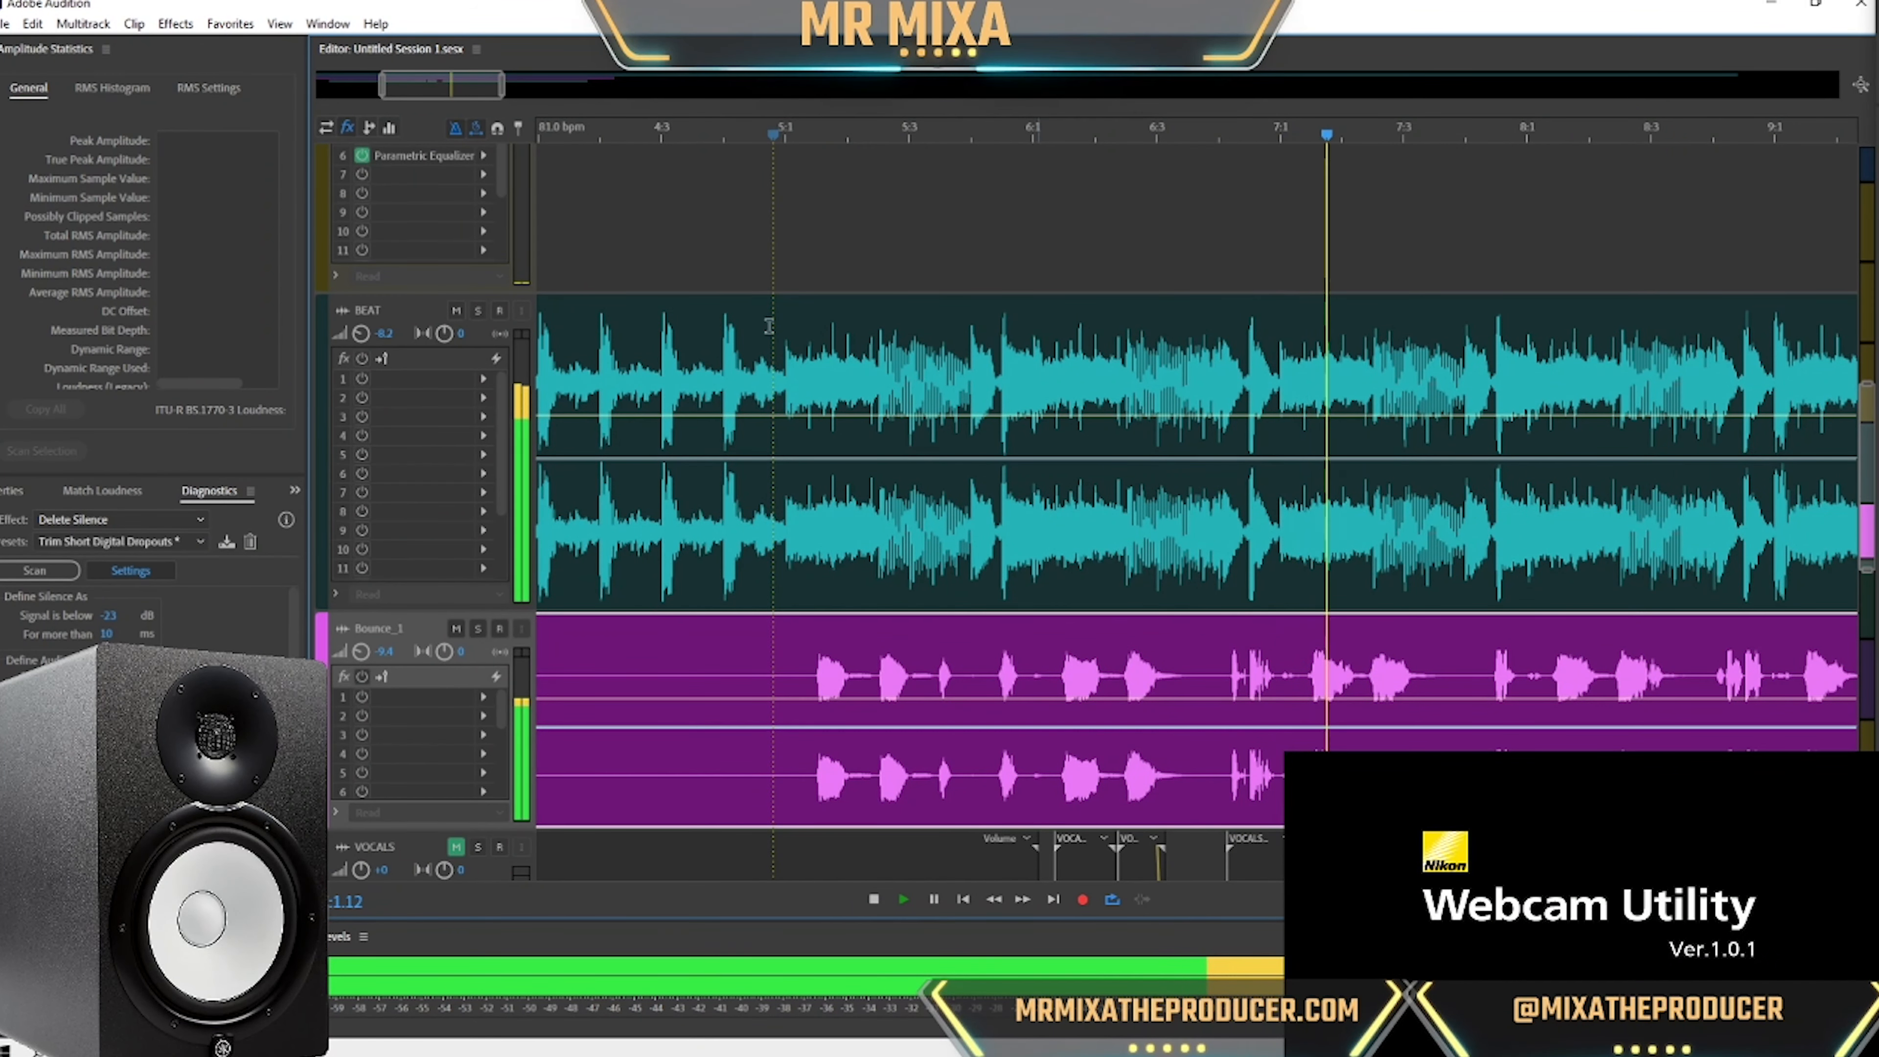
pyautogui.click(455, 311)
pyautogui.click(456, 311)
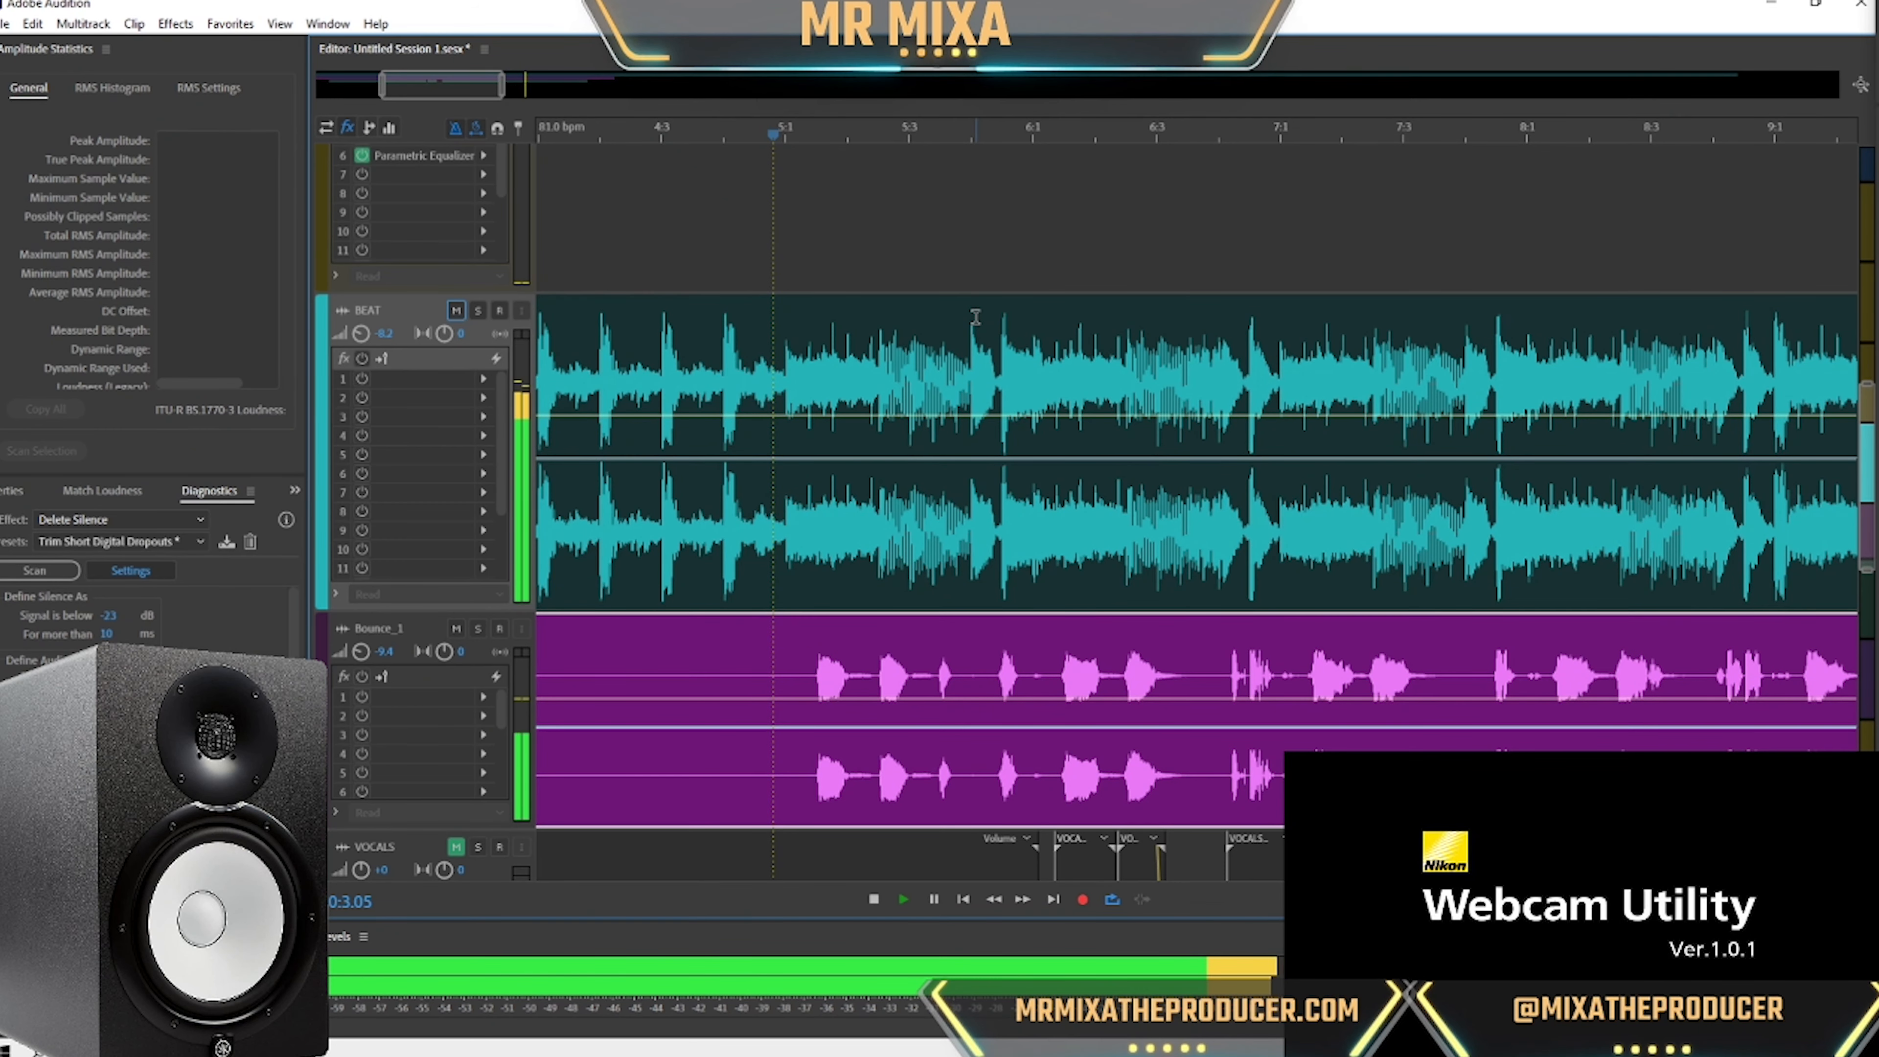
# Listen to the Bounce_1 vocal against the beat up to the clip's end with the whole session in view, and stop playback.
pyautogui.click(805, 668)
pyautogui.press('-')
pyautogui.press('-')
pyautogui.press('-')
pyautogui.press('-')
pyautogui.press('-')
pyautogui.press('=')
pyautogui.press('=')
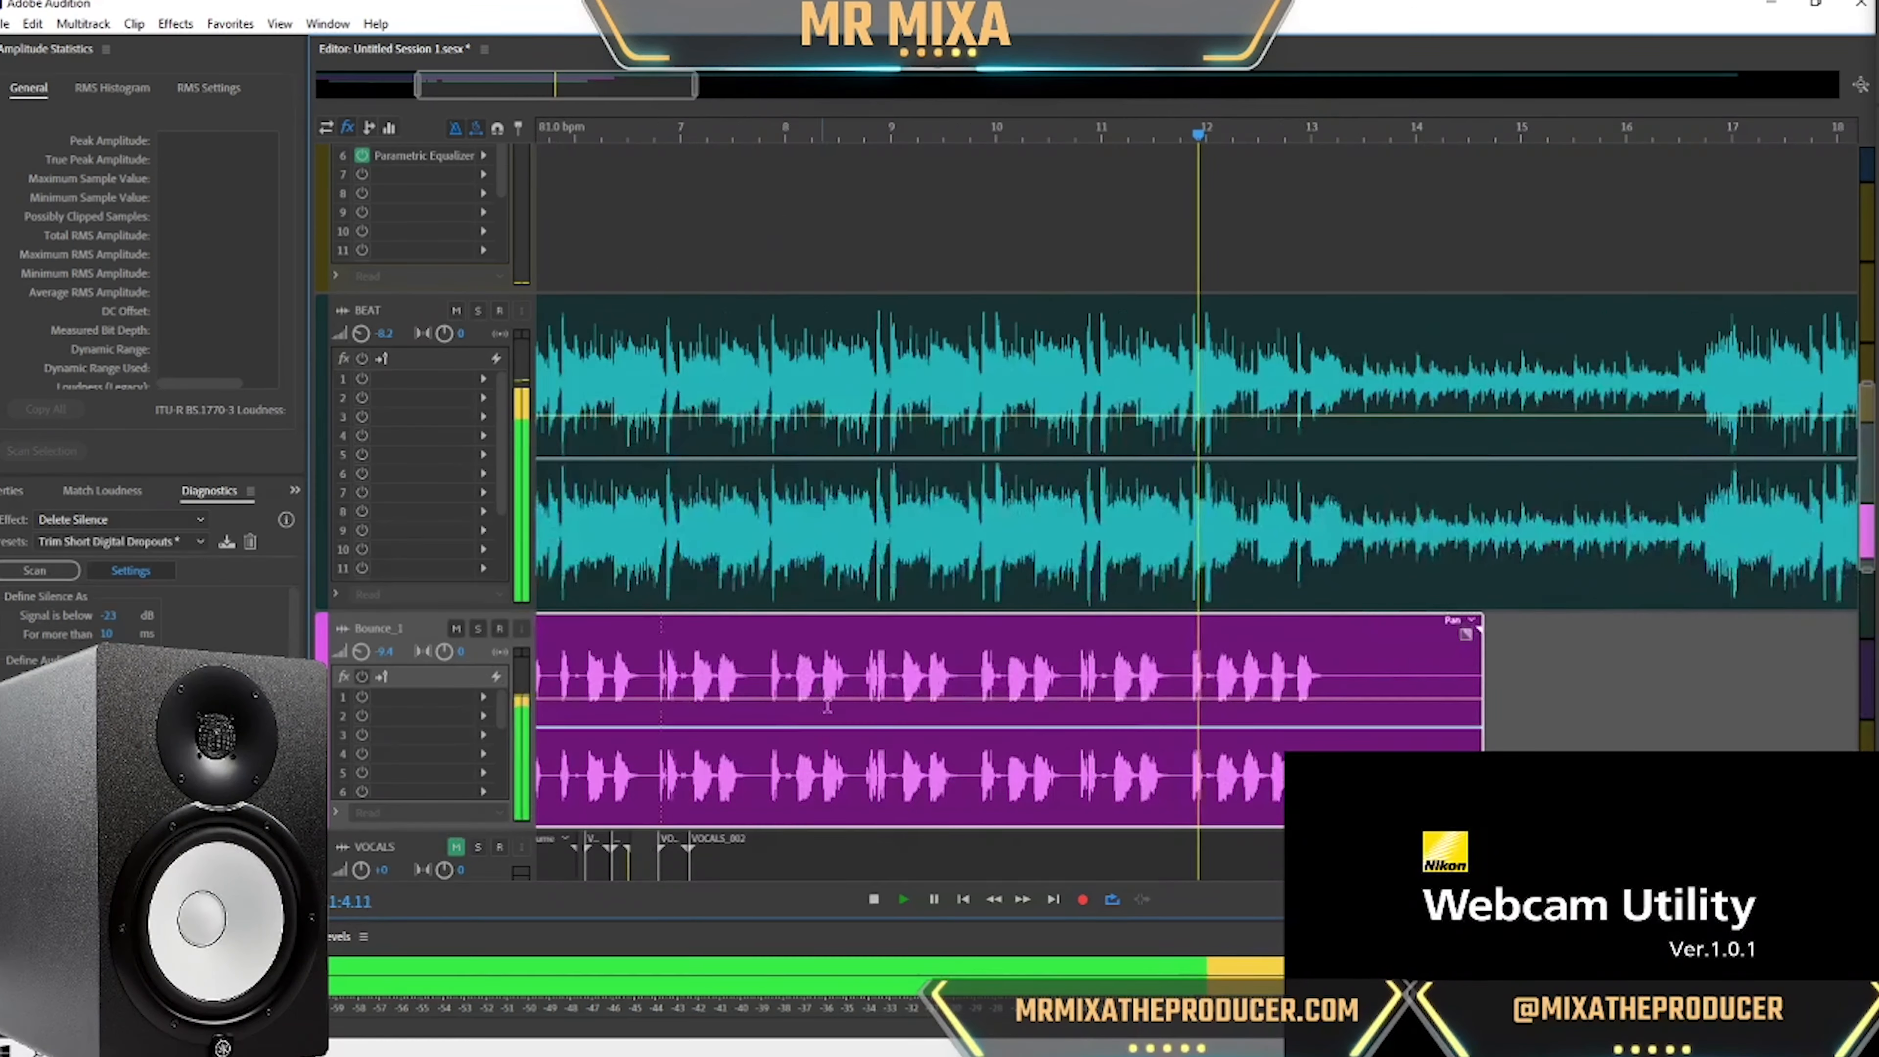
pyautogui.scroll(-5, 827, 707)
pyautogui.scroll(-3, 854, 787)
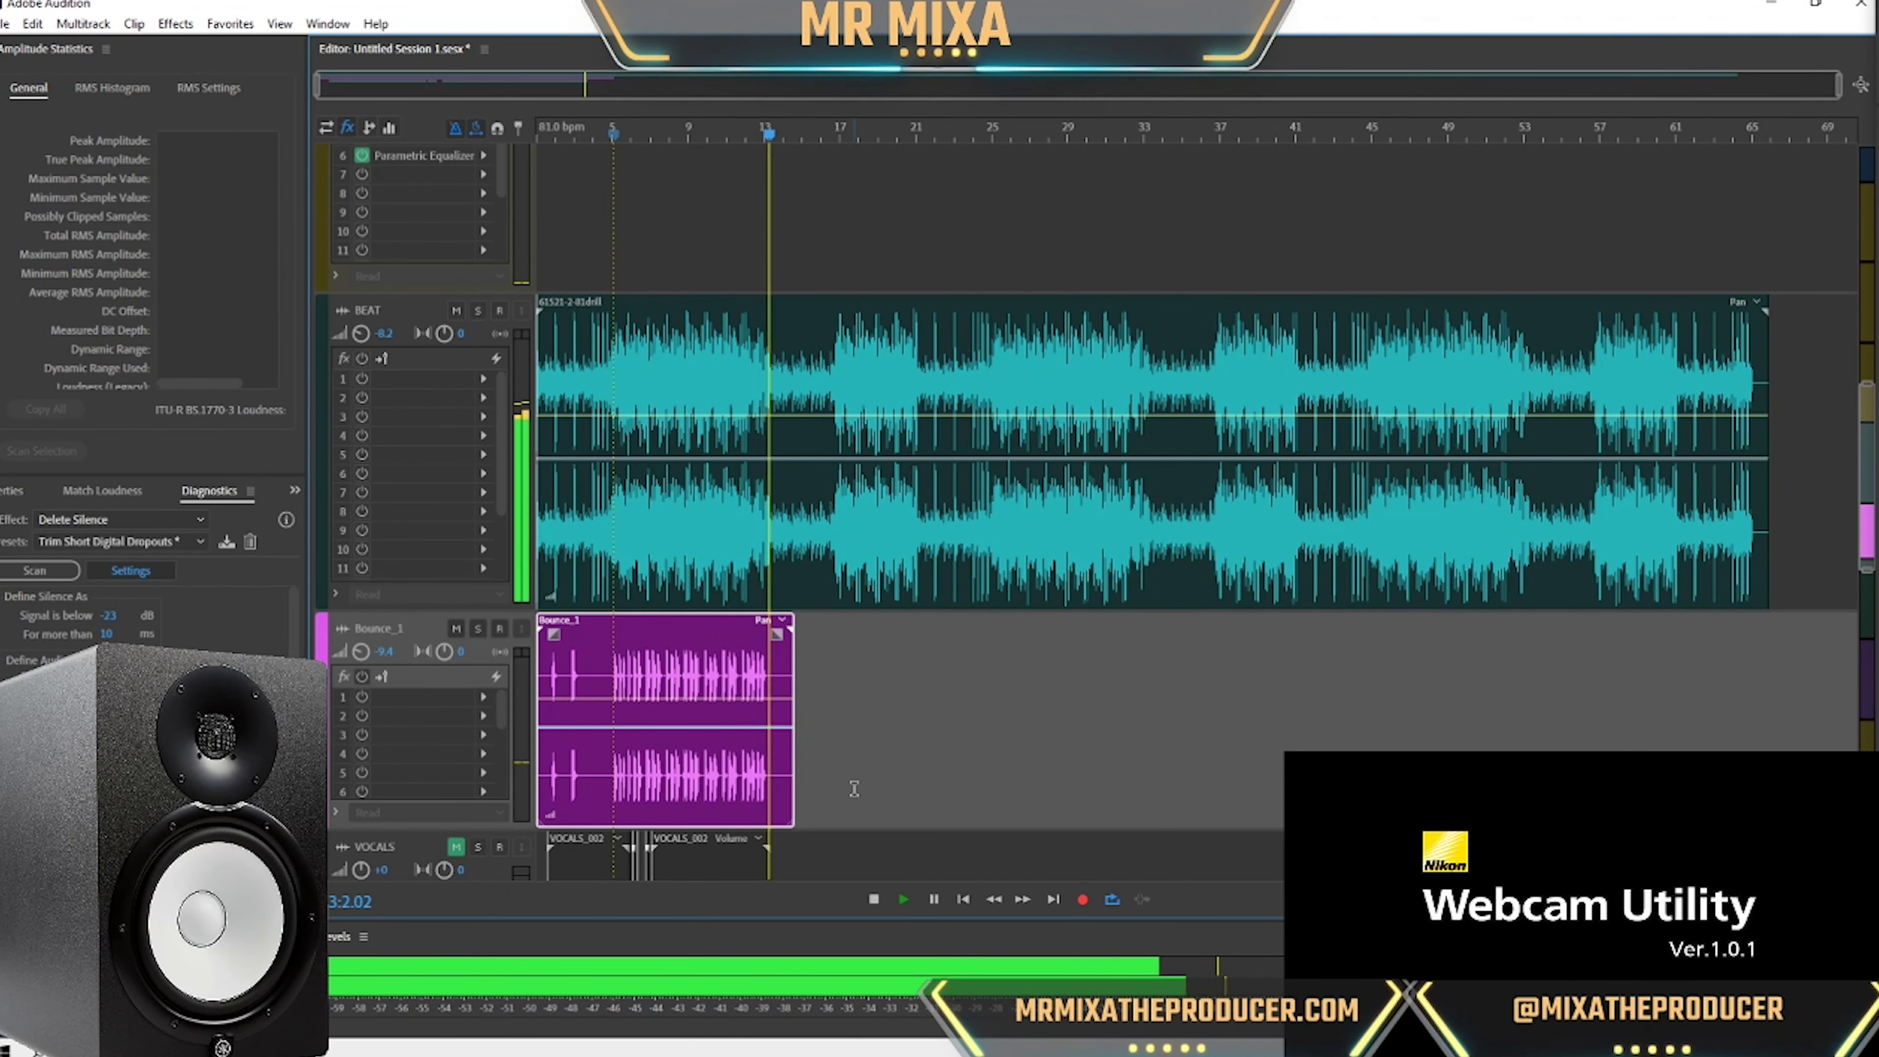
pyautogui.press('space')
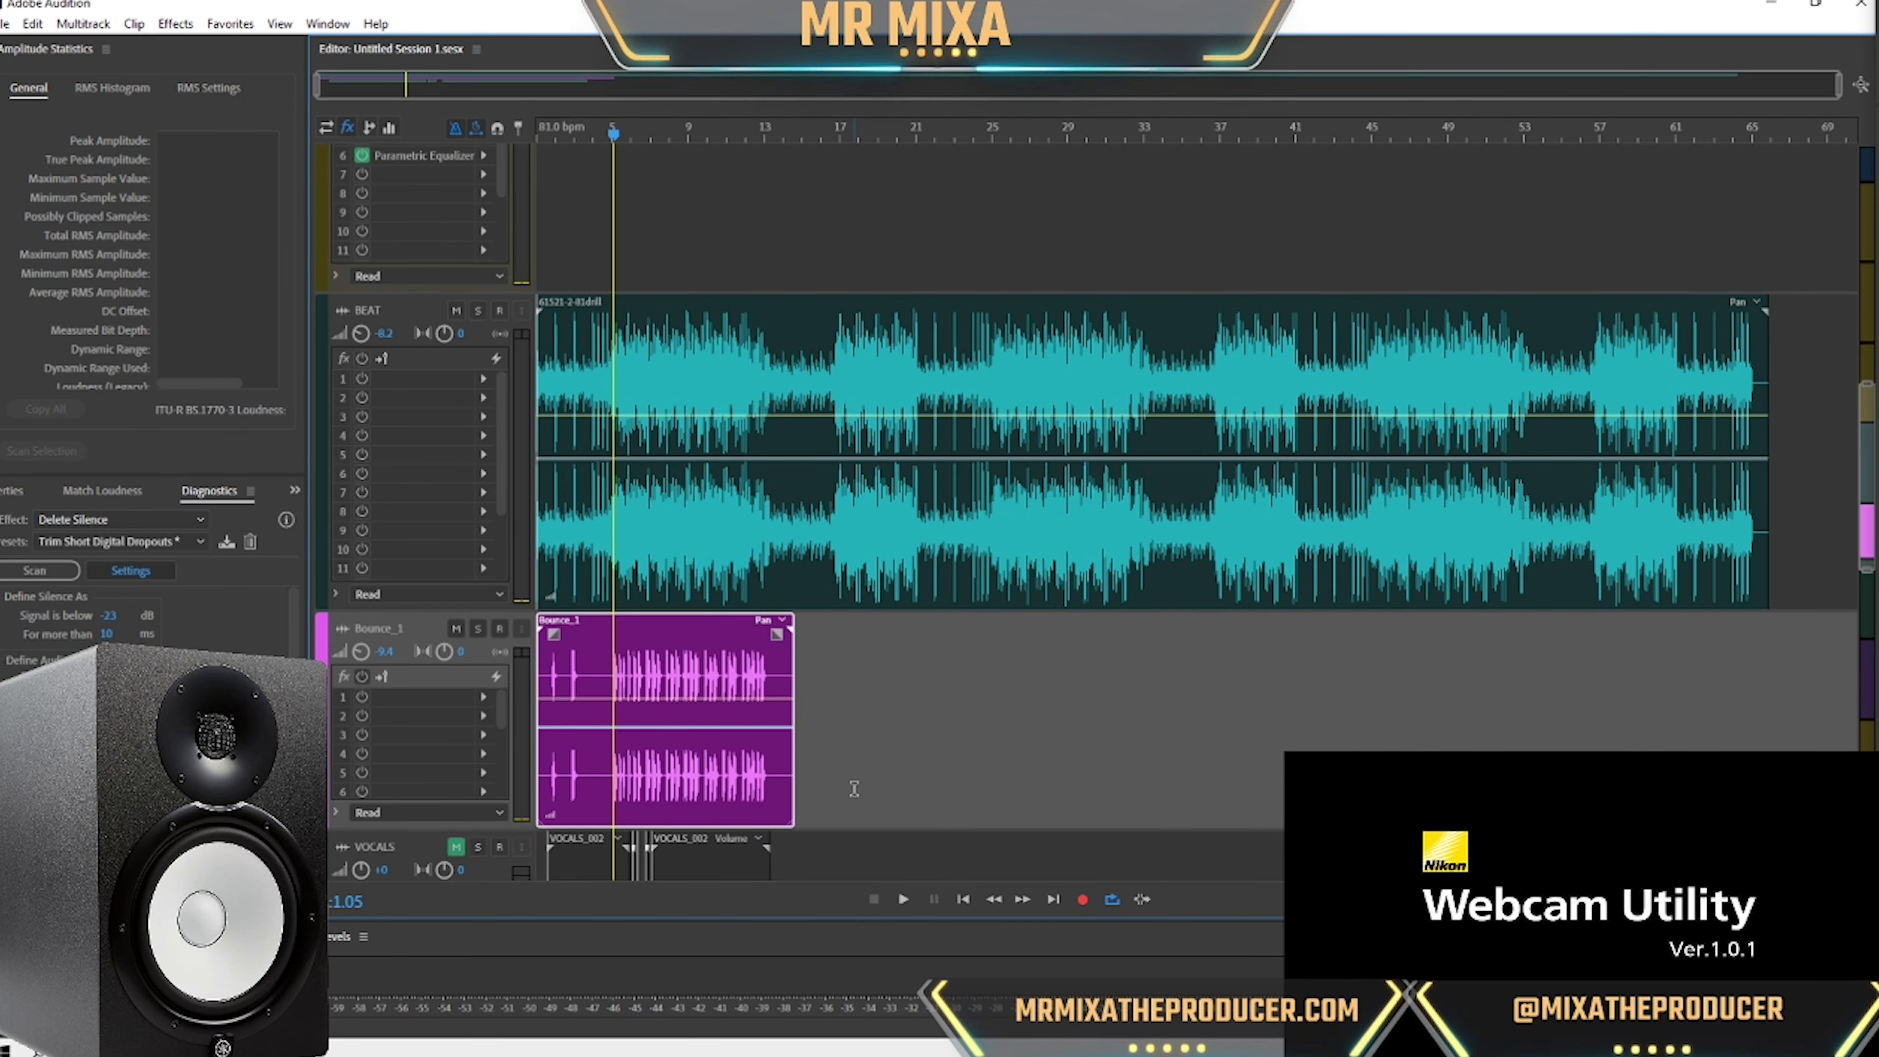
pyautogui.scroll(-2, 497, 598)
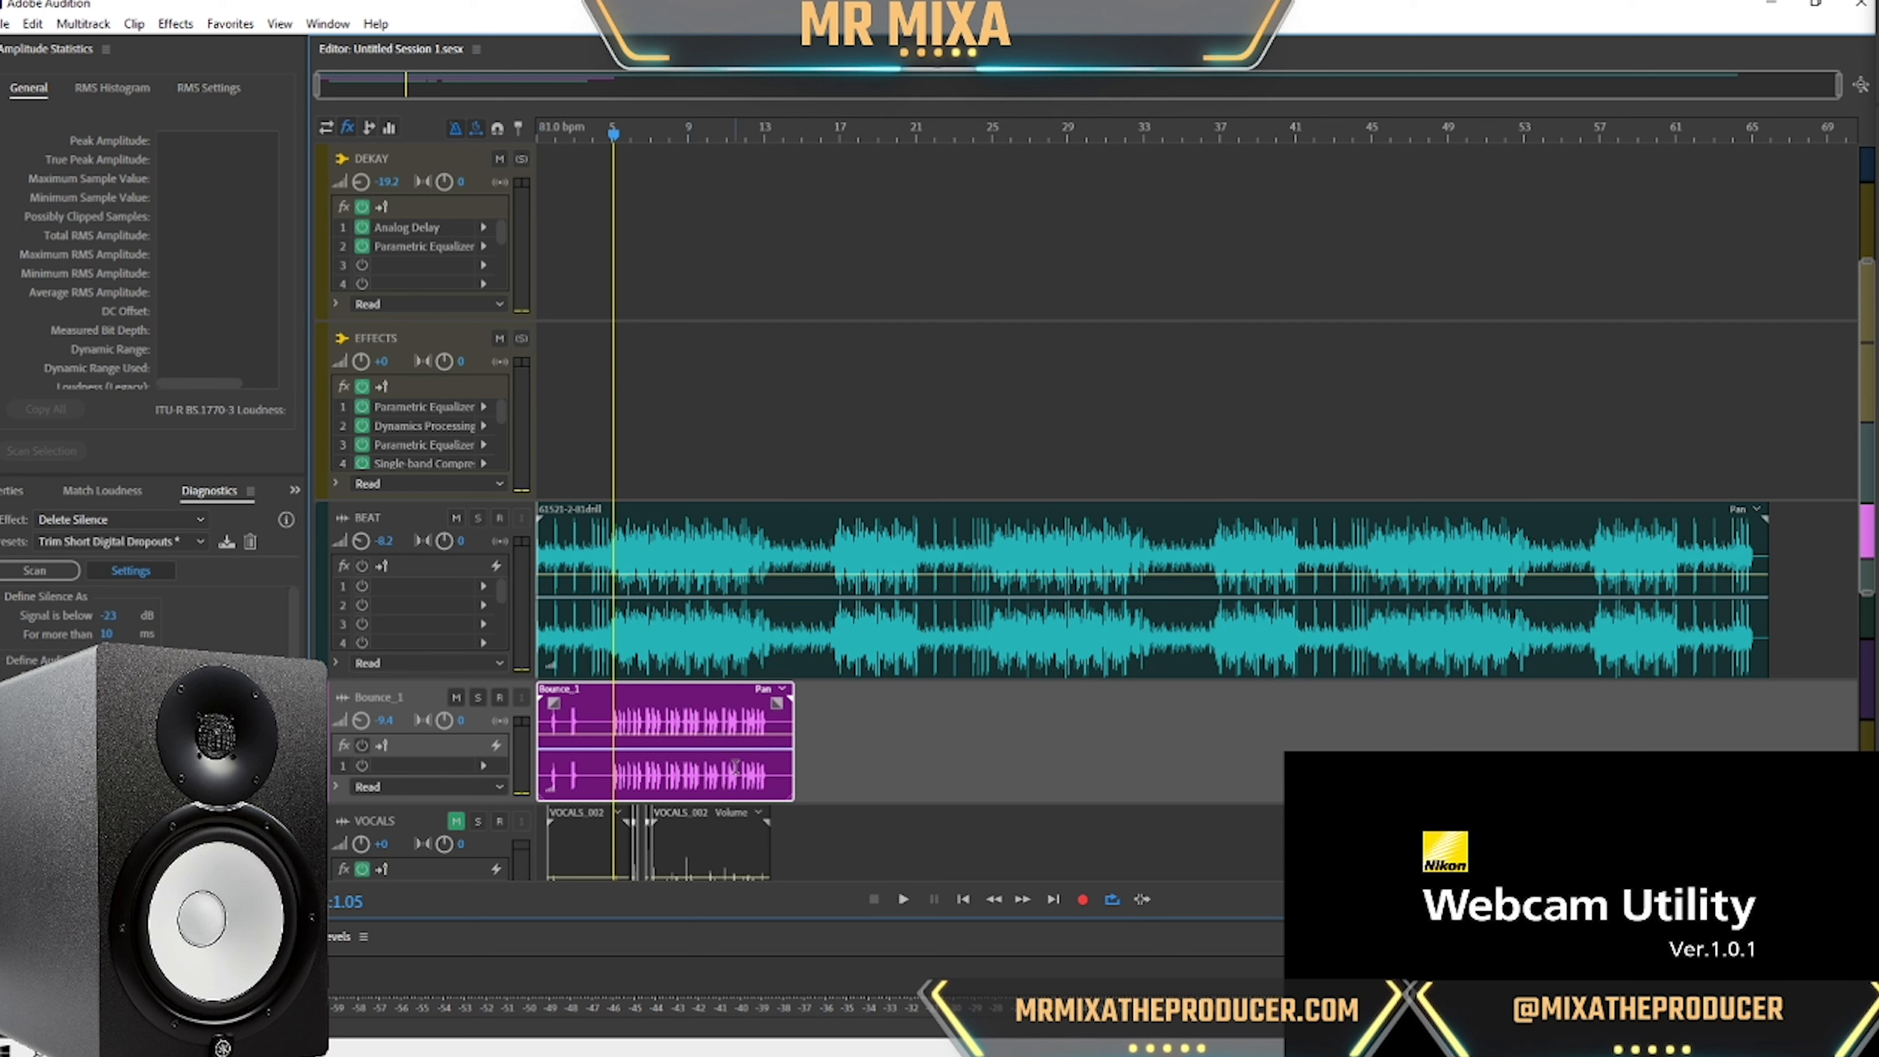
pyautogui.scroll(-6, 464, 343)
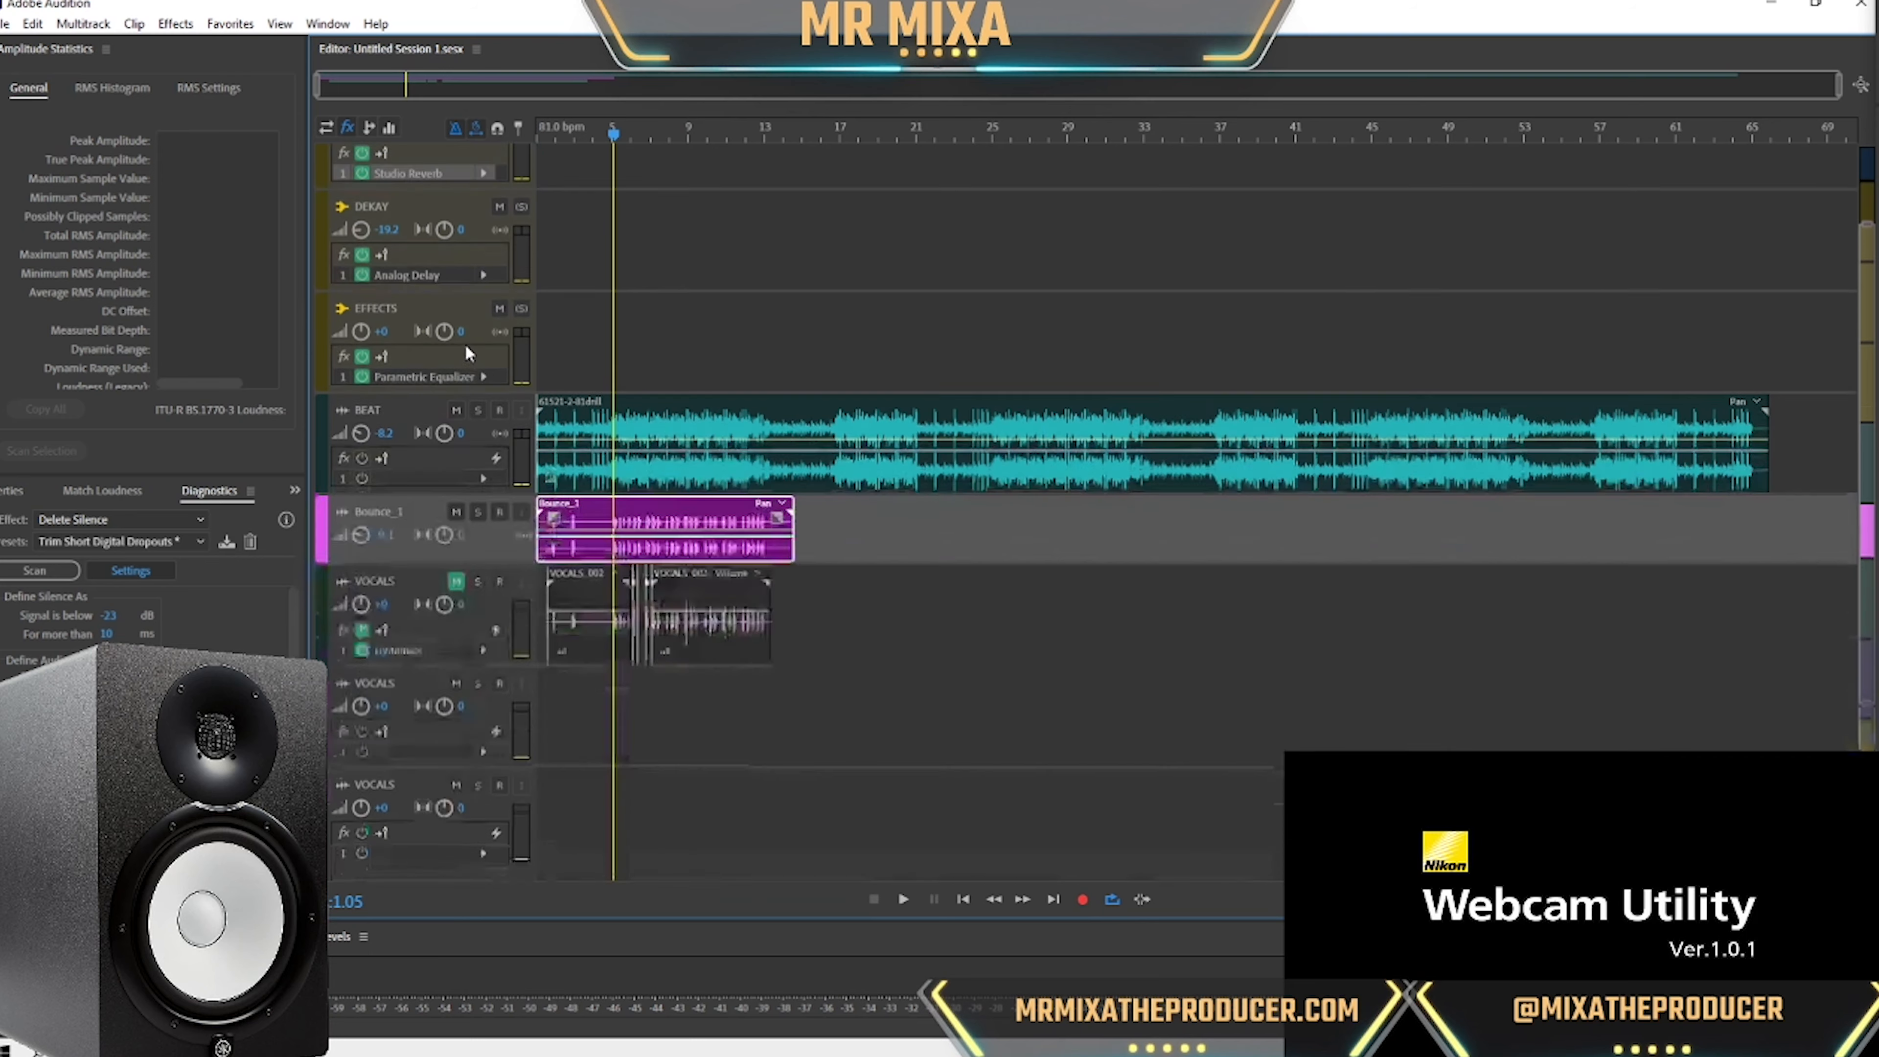
pyautogui.scroll(-2, 465, 348)
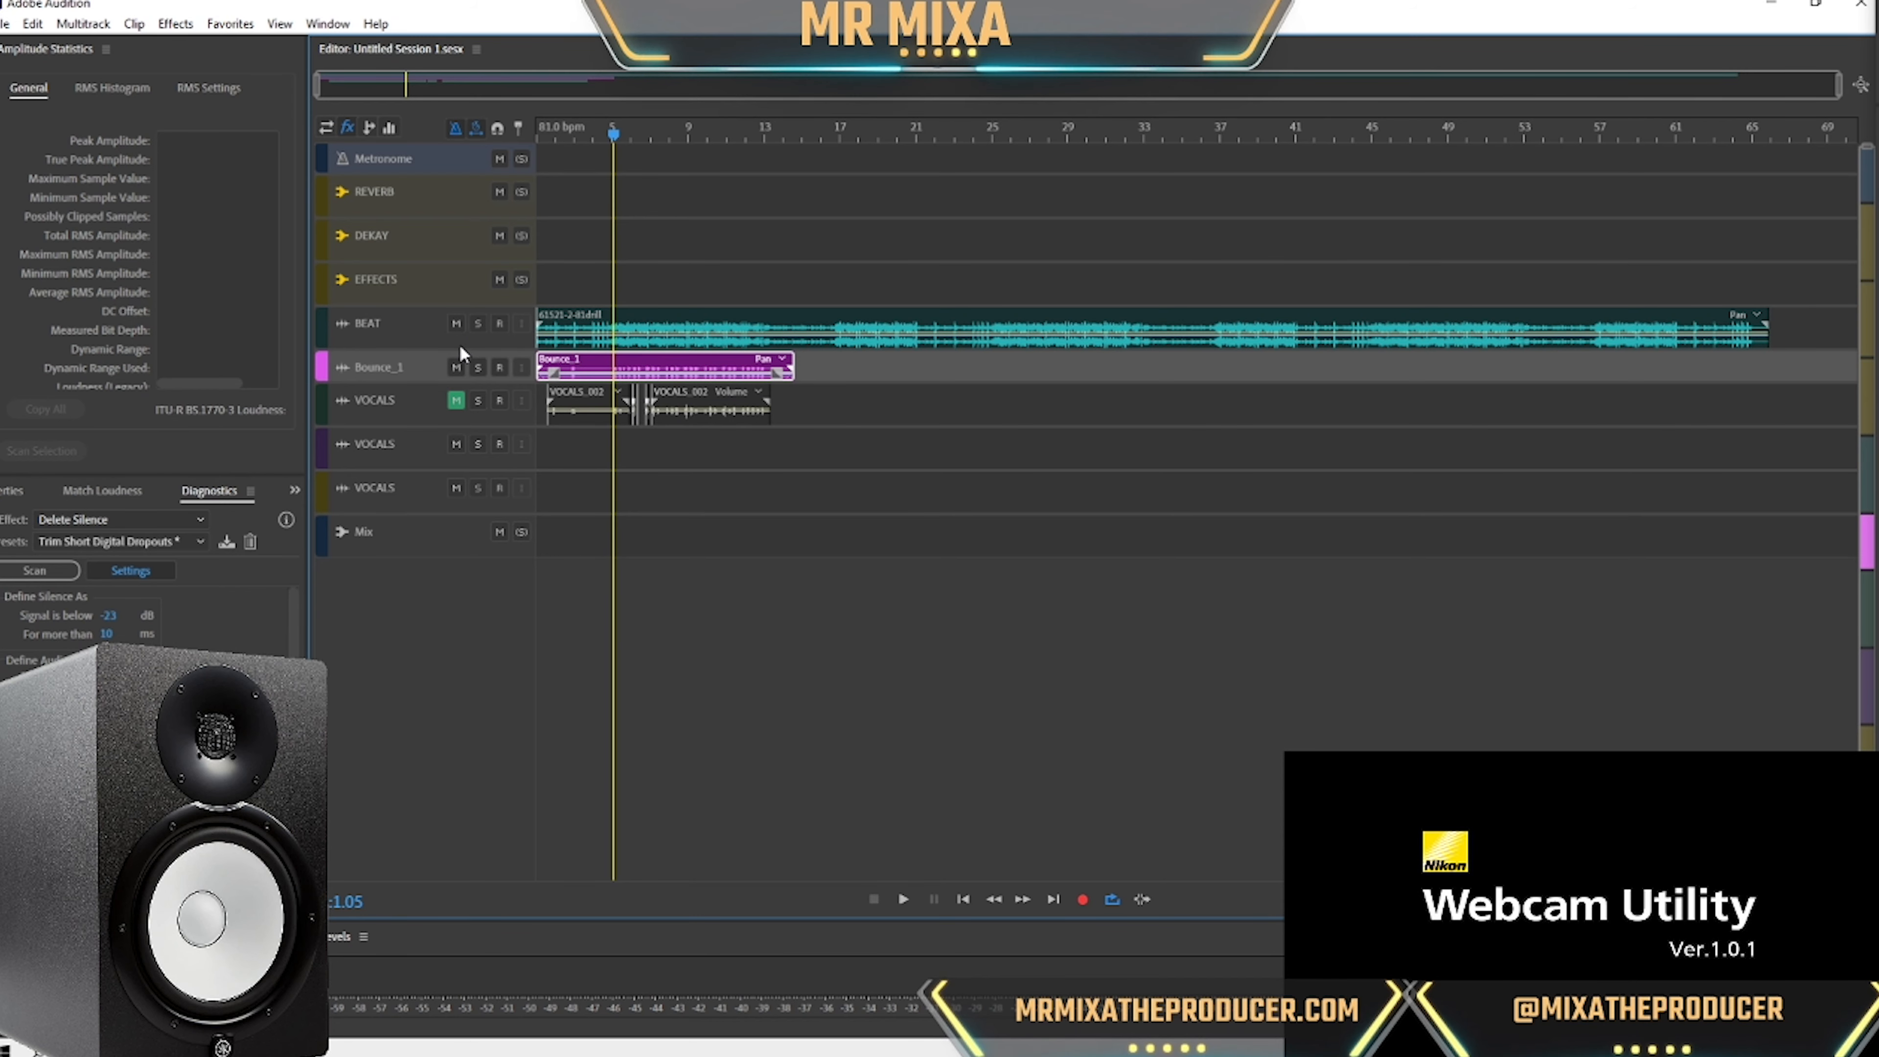
pyautogui.scroll(8, 463, 340)
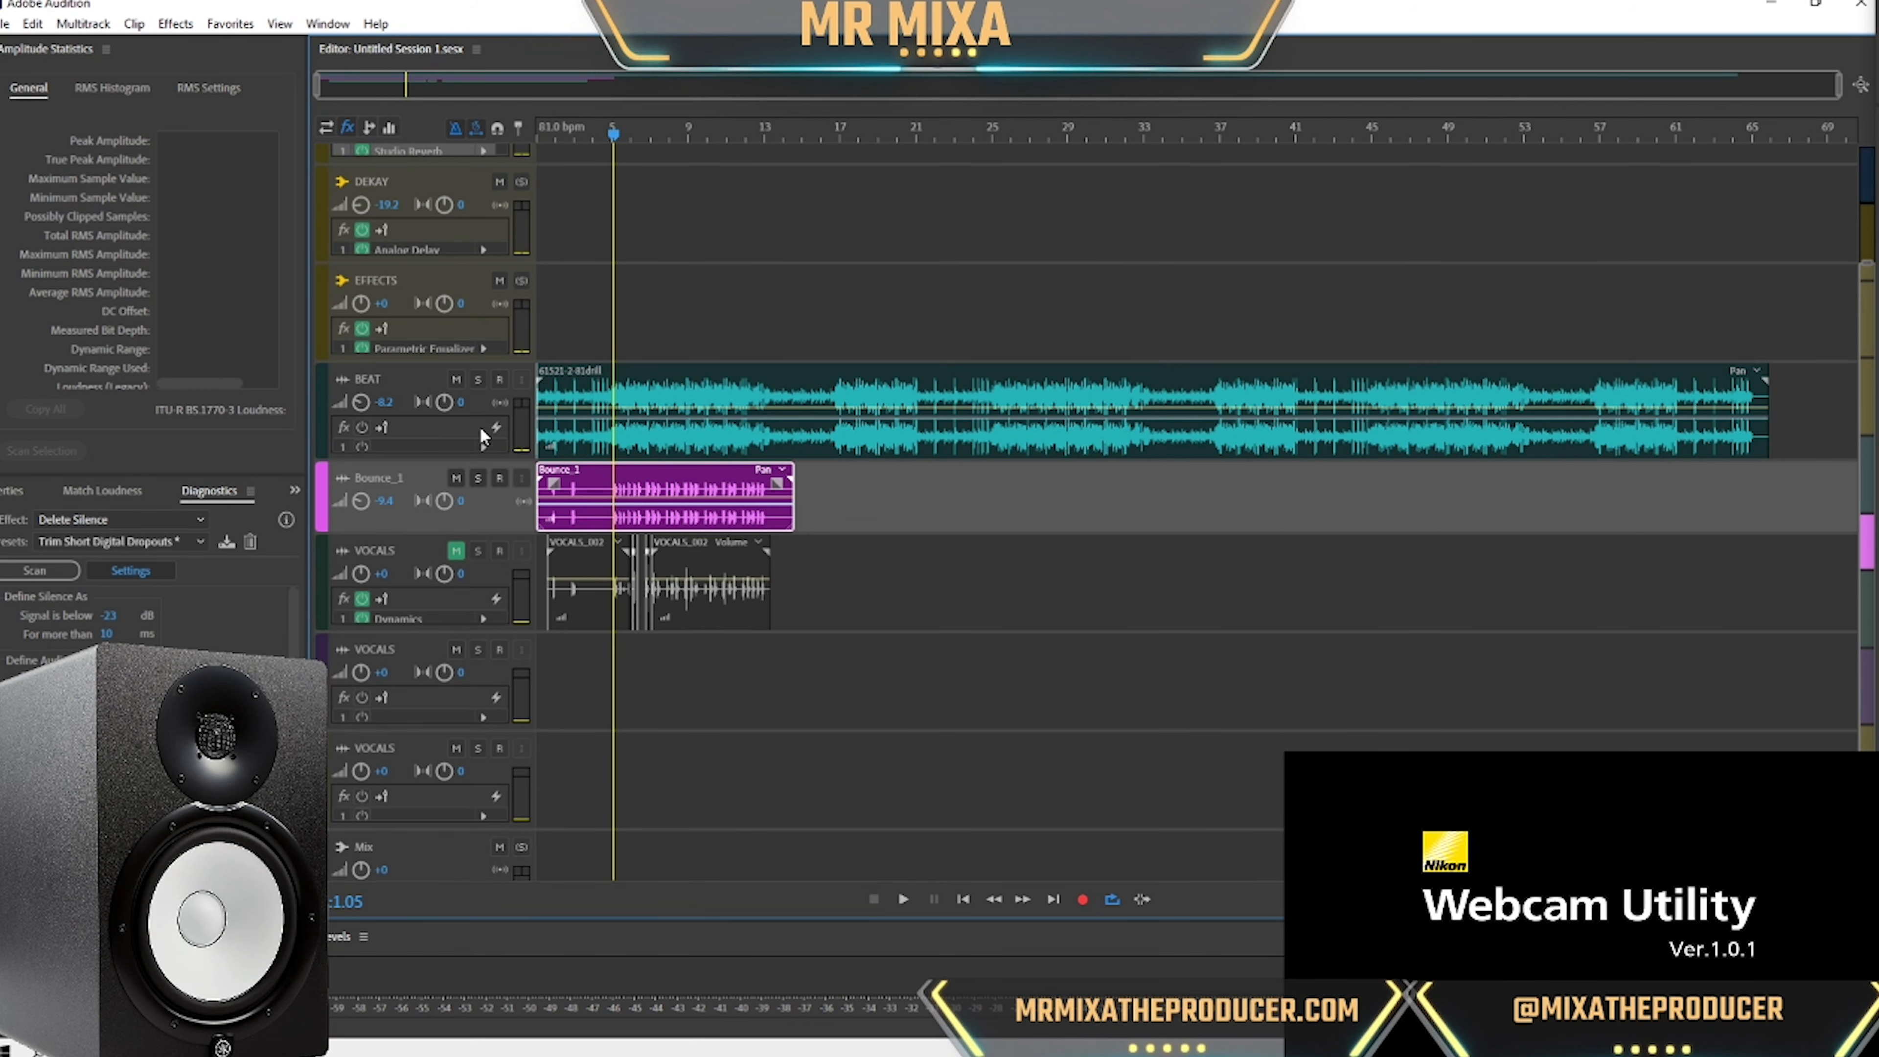
pyautogui.scroll(3, 469, 410)
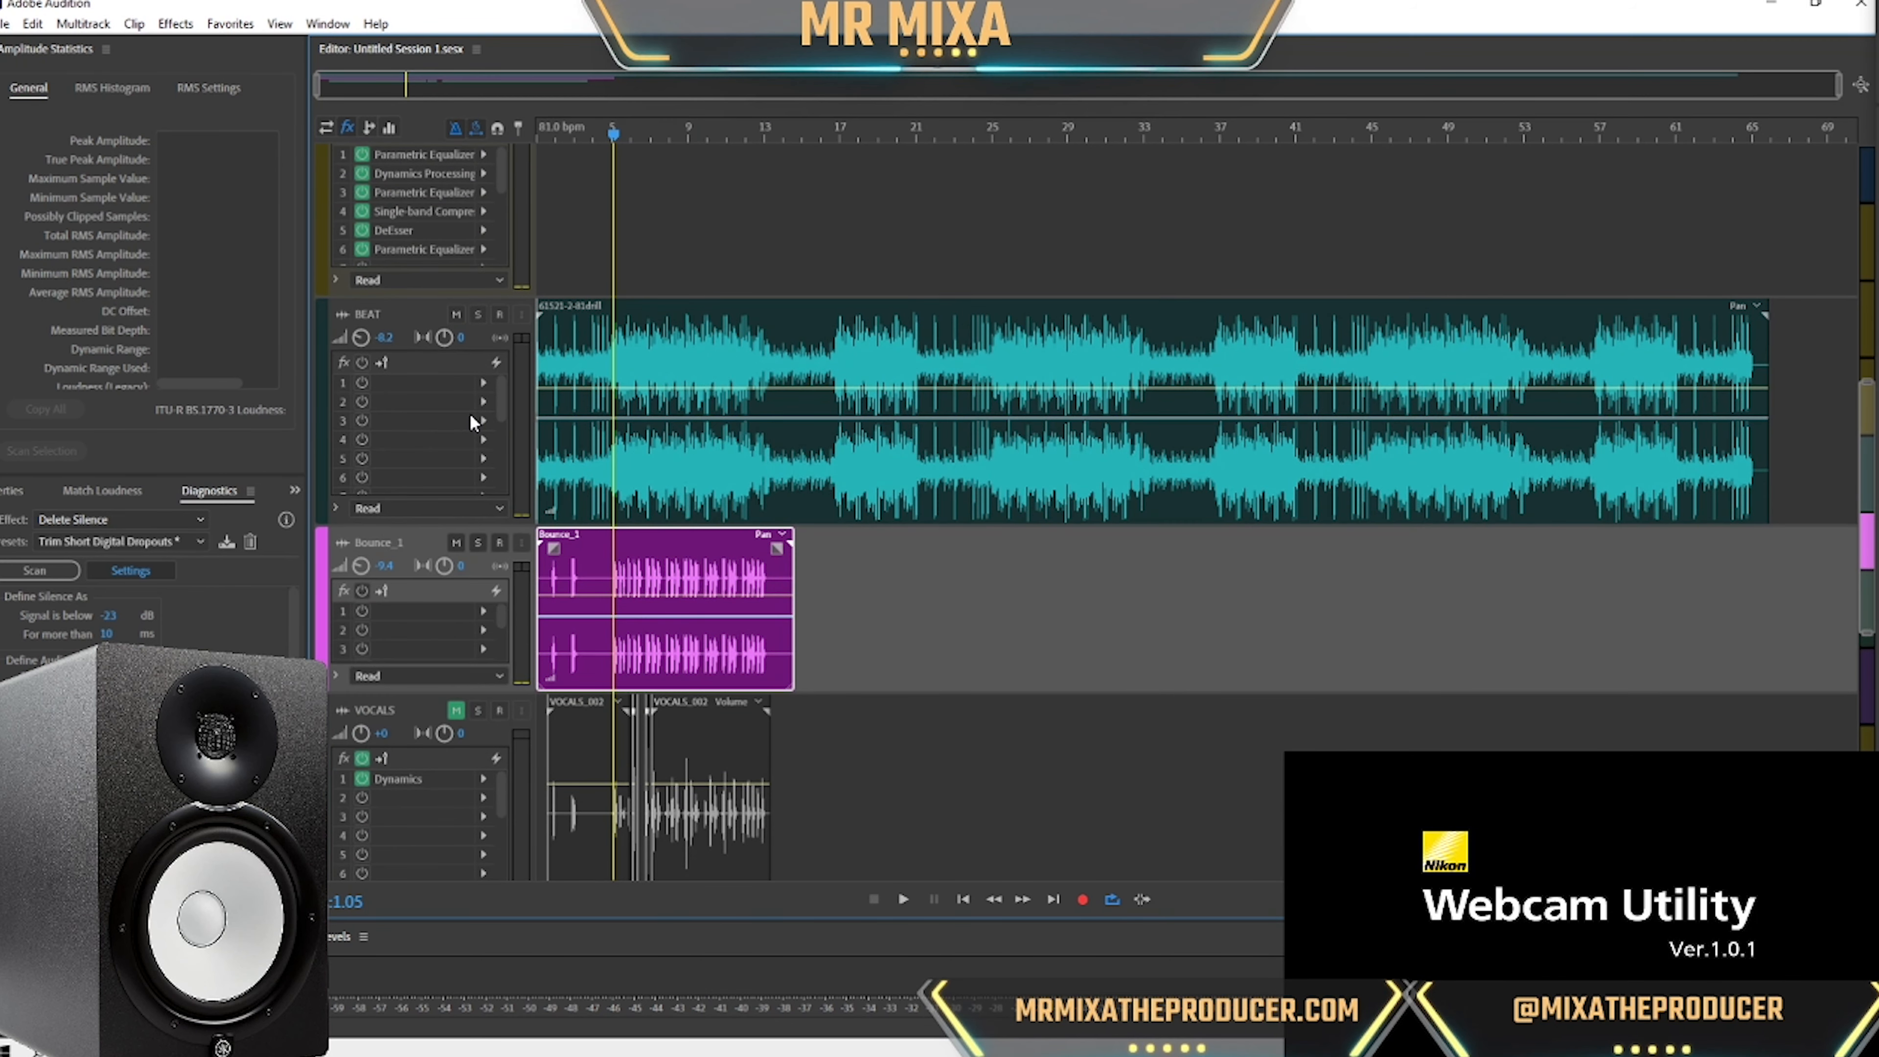
pyautogui.scroll(-3, 472, 422)
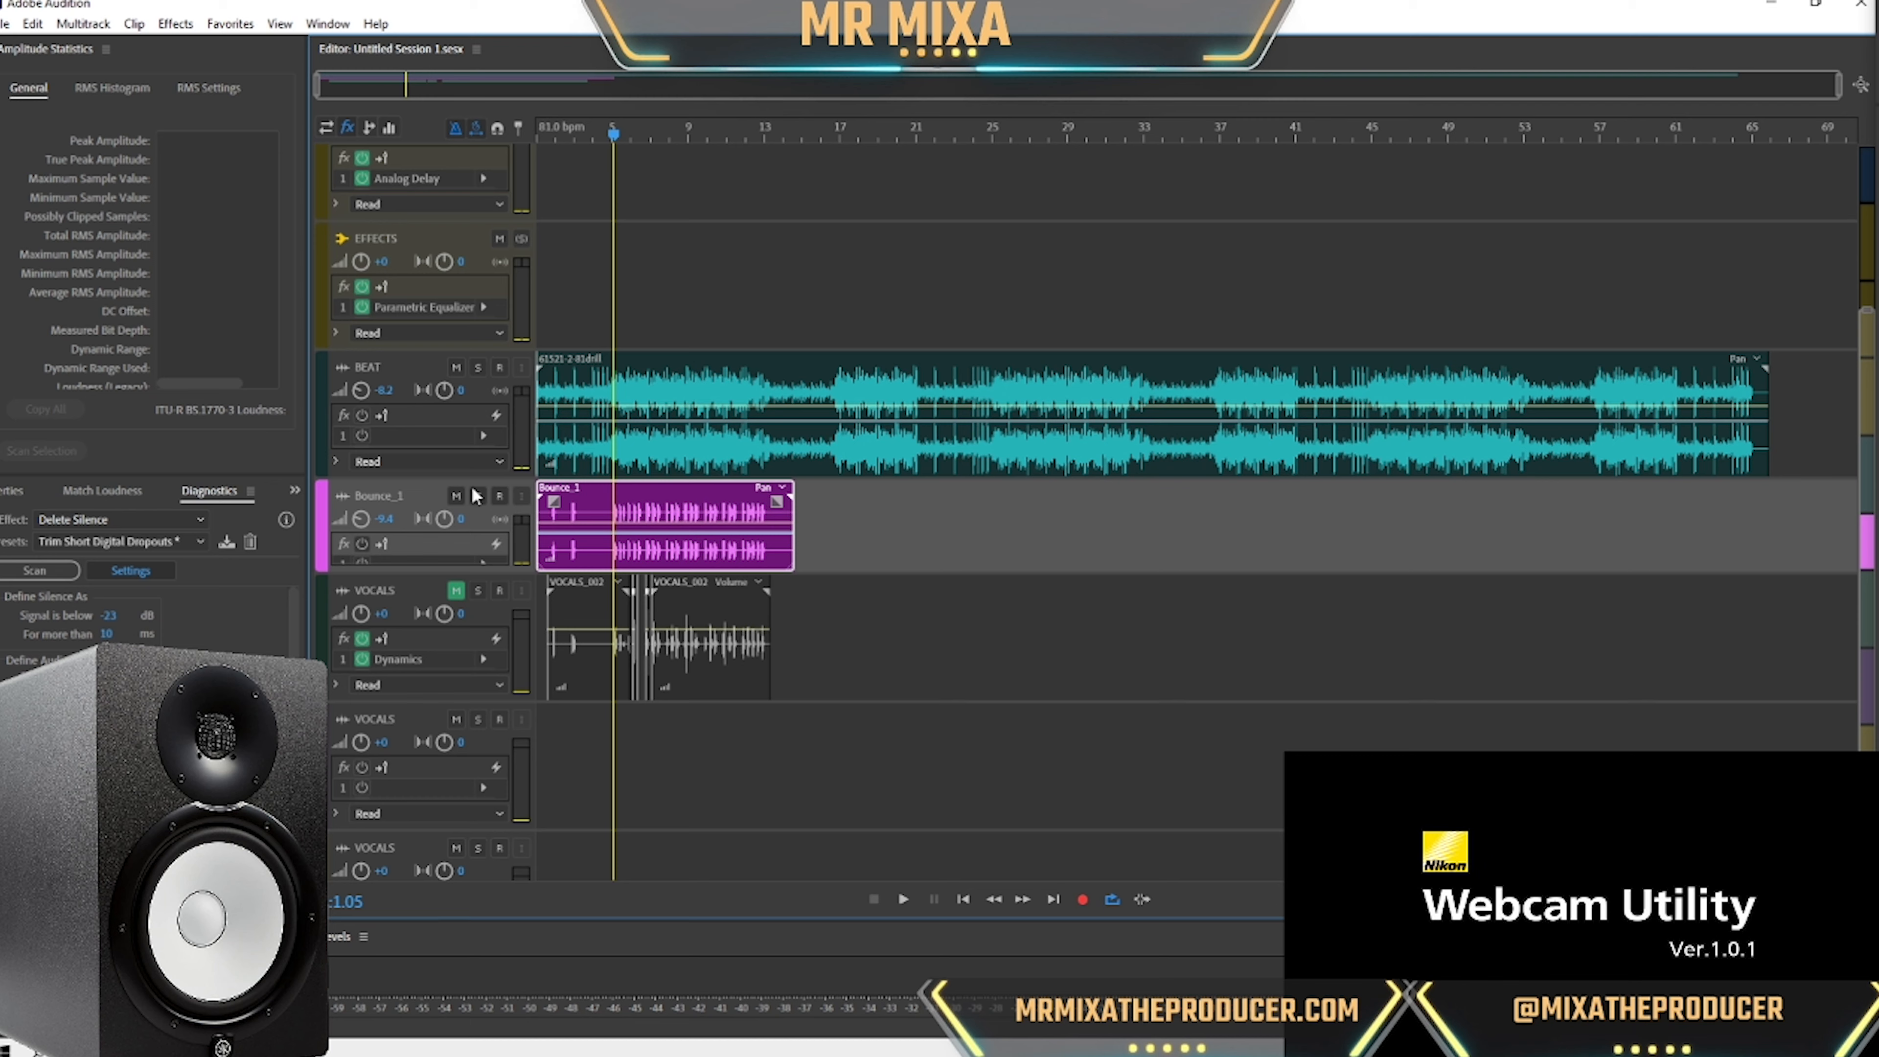
# Play the mix from just after bar 5 as a final check, stop it, and switch to Streamlabs OBS.
pyautogui.click(625, 511)
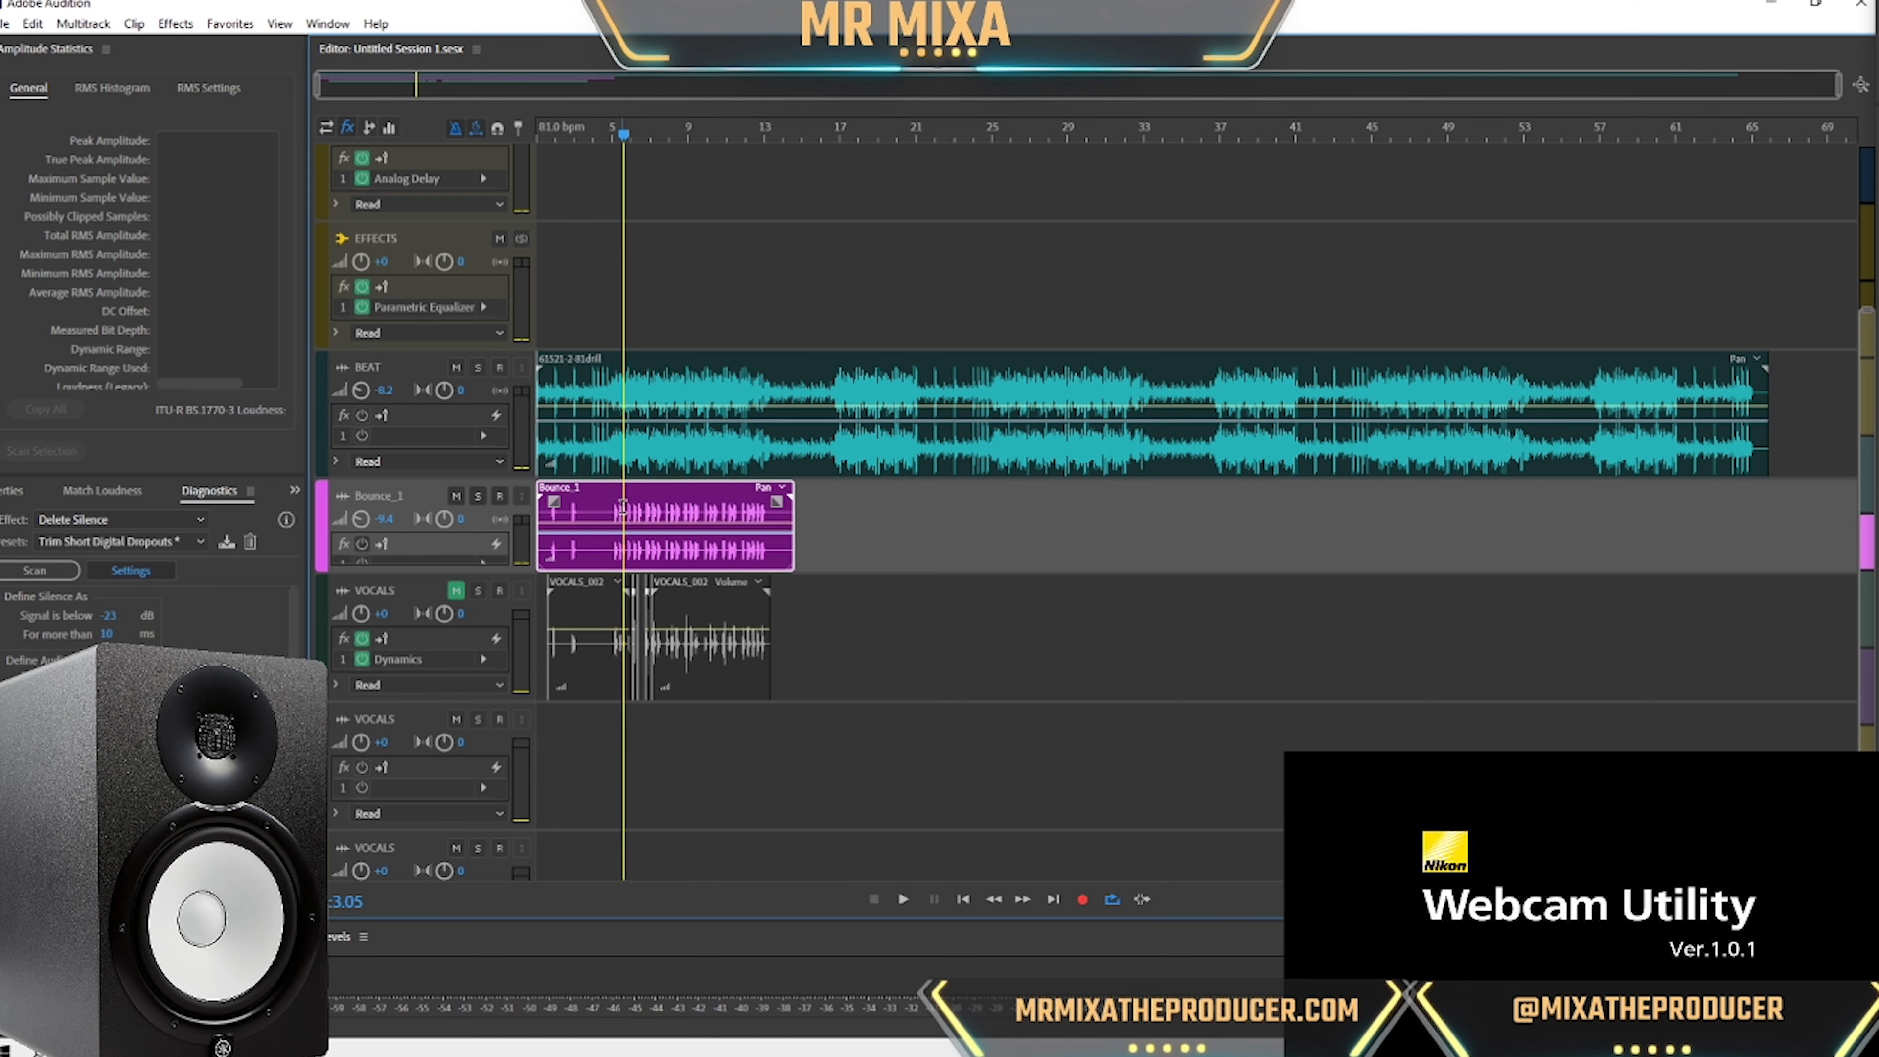
pyautogui.press('space')
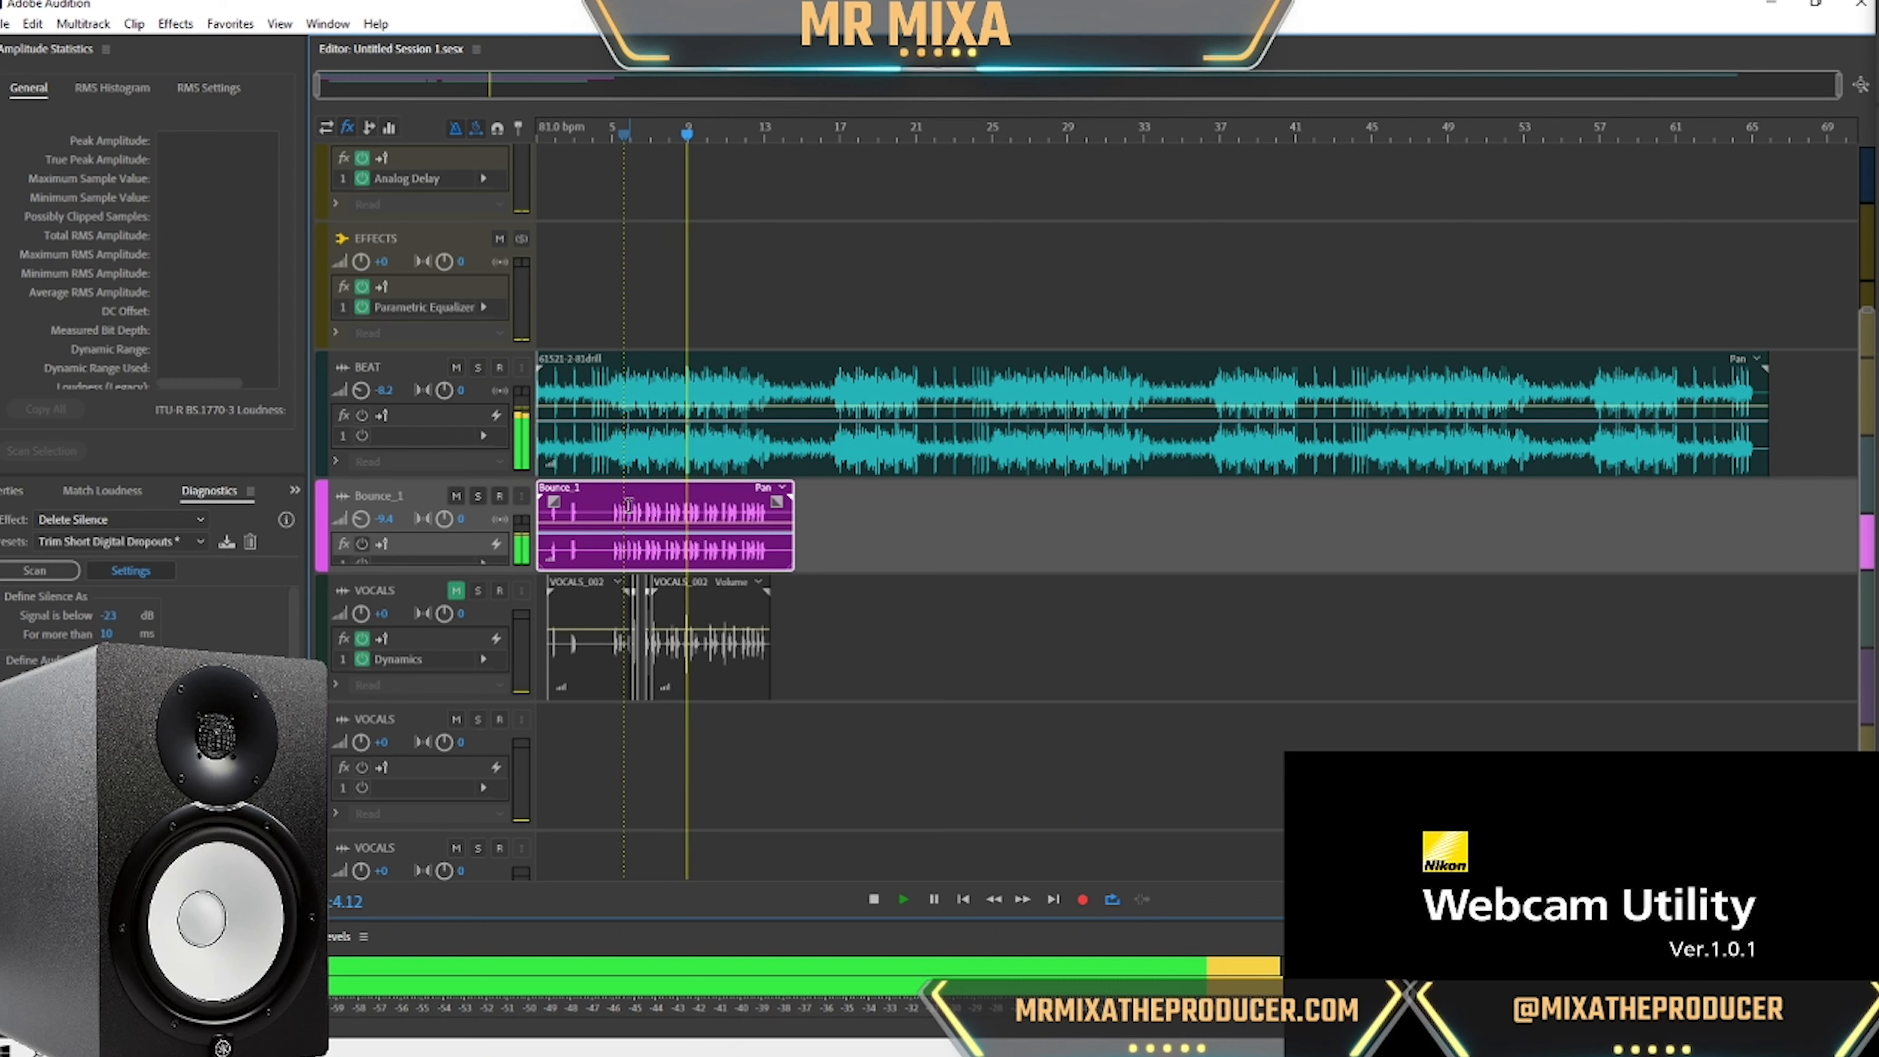
pyautogui.press('space')
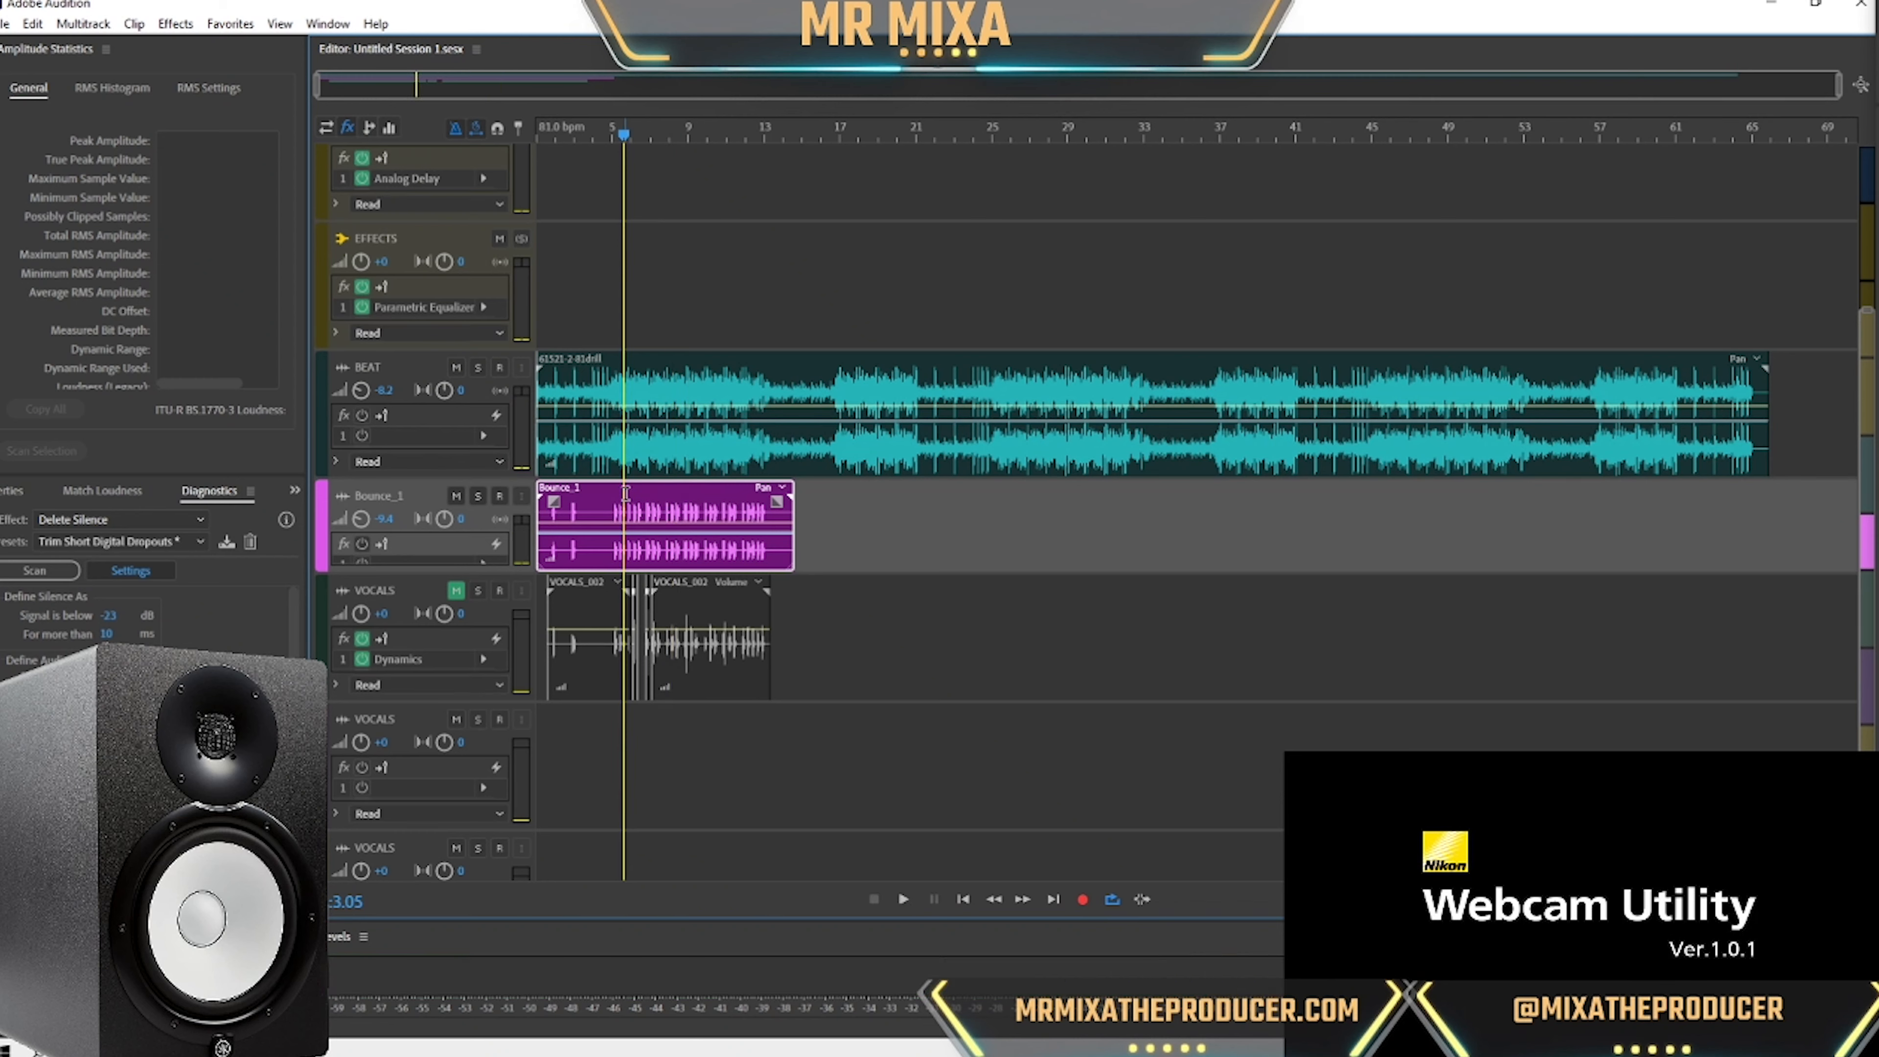
pyautogui.hotkey('alt', 'Tab')
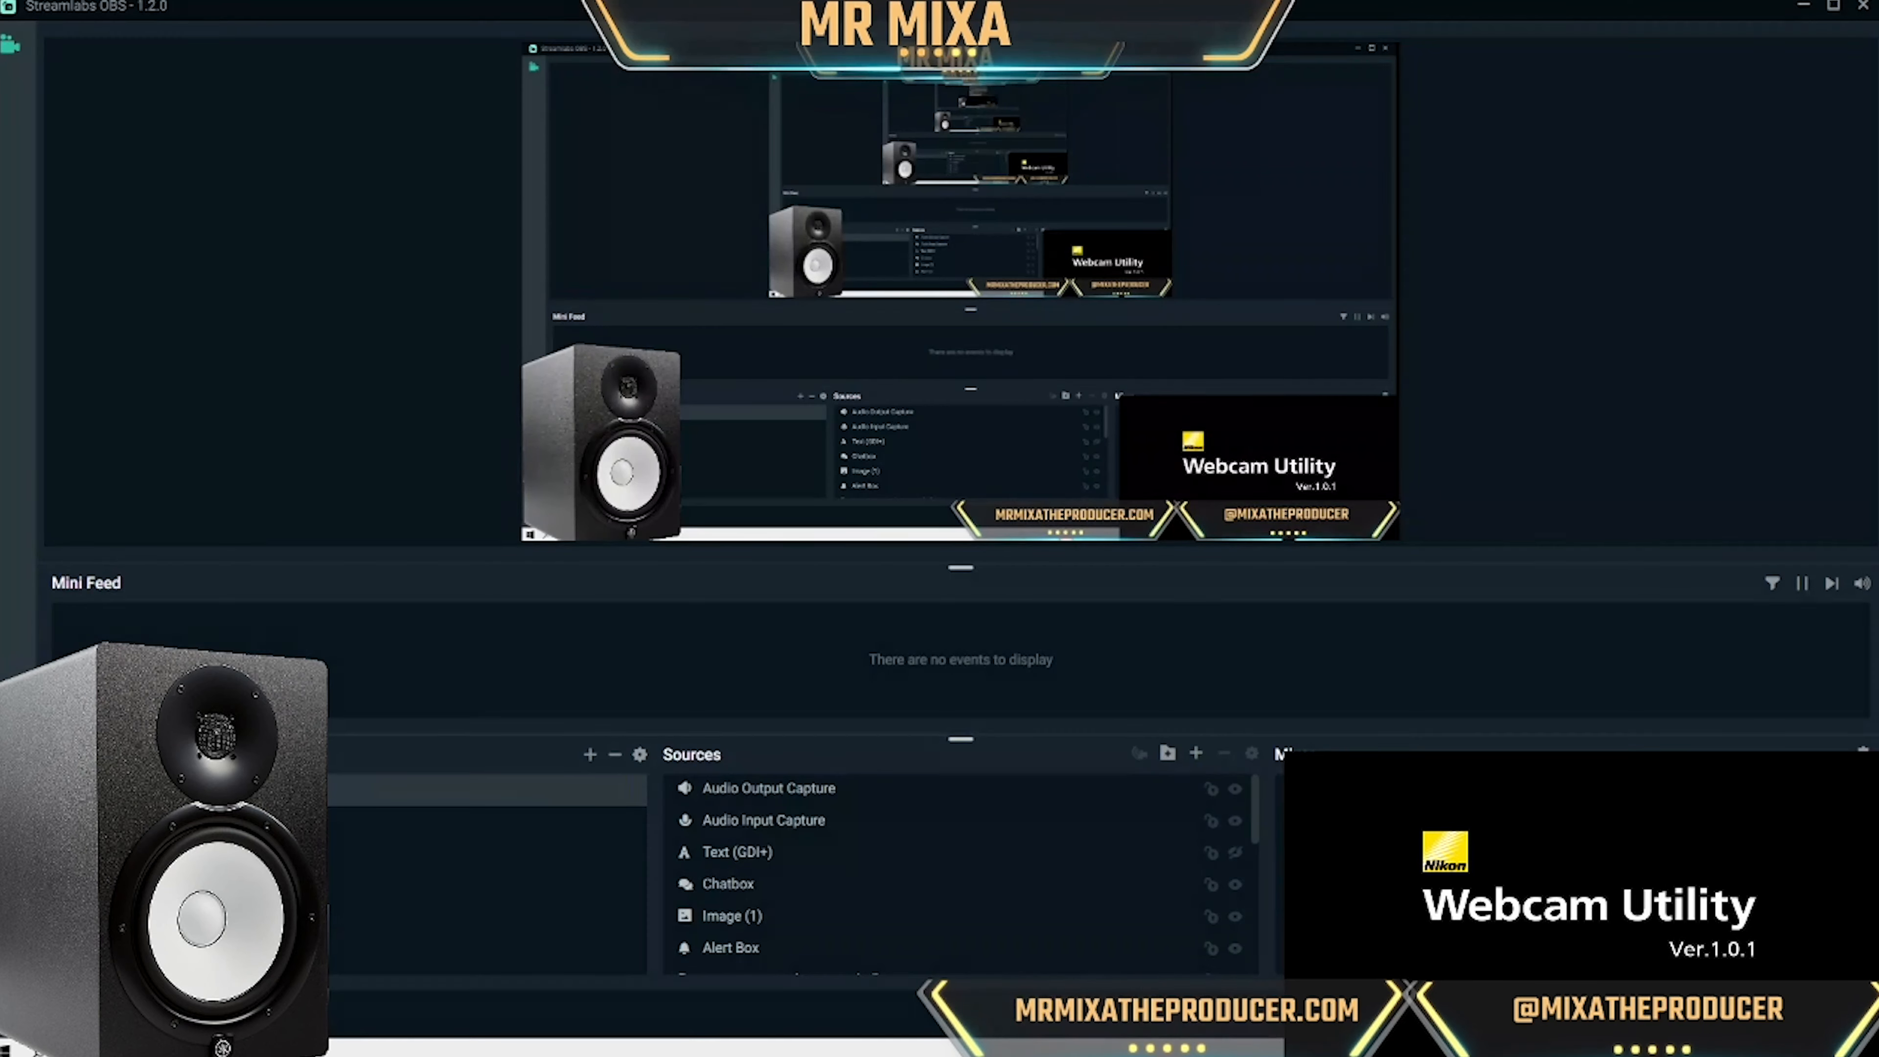